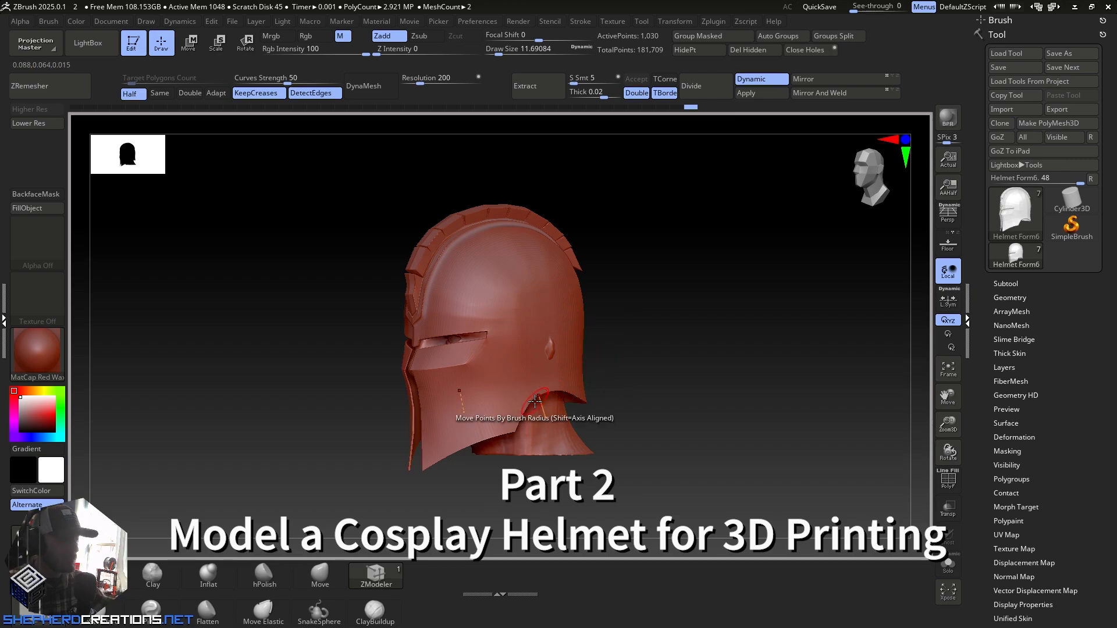
Step: Examine the helmet's polygon wireframe around the eye slot, cheek guard, lower edge and crest, then hide the wireframe
click(948, 481)
scroll(473, 368, up, 5)
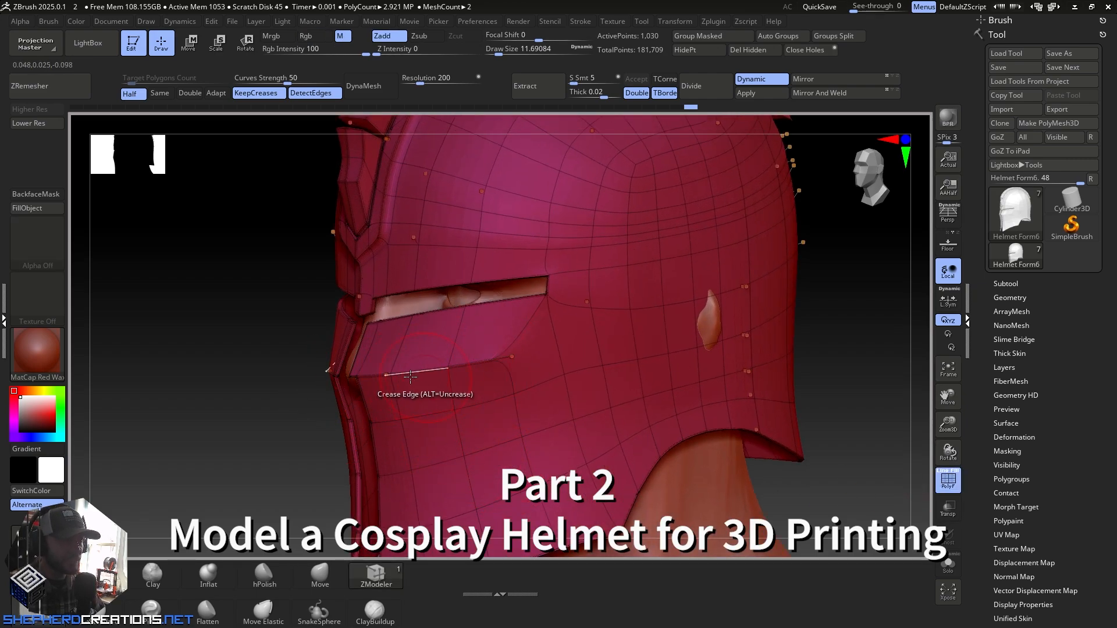
alt+right_drag(577, 382, 564, 241)
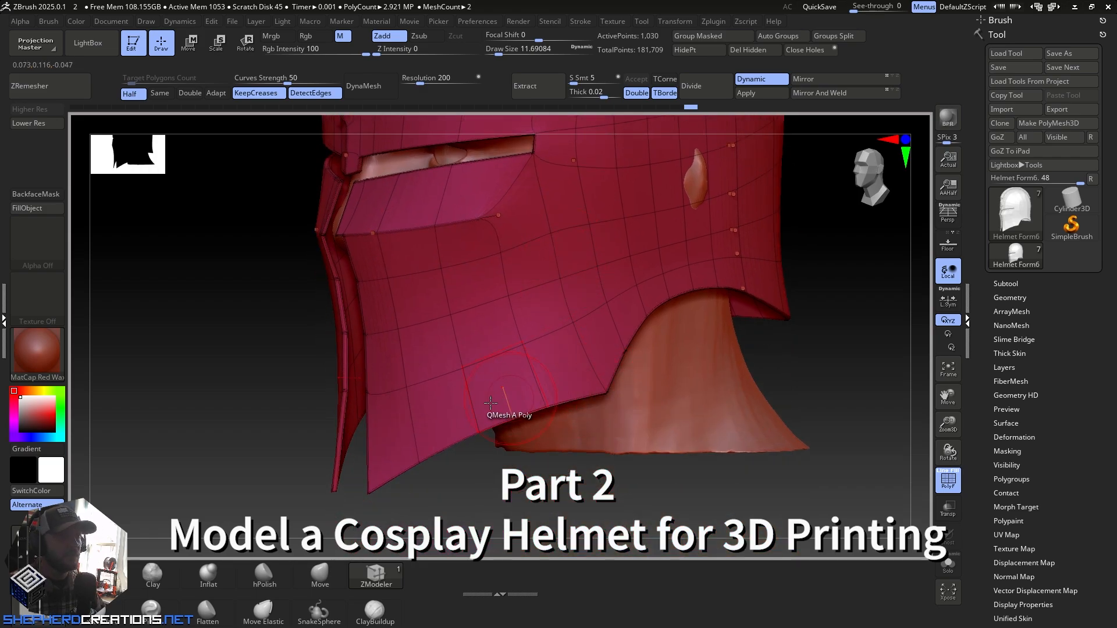
right_drag(349, 394, 412, 300)
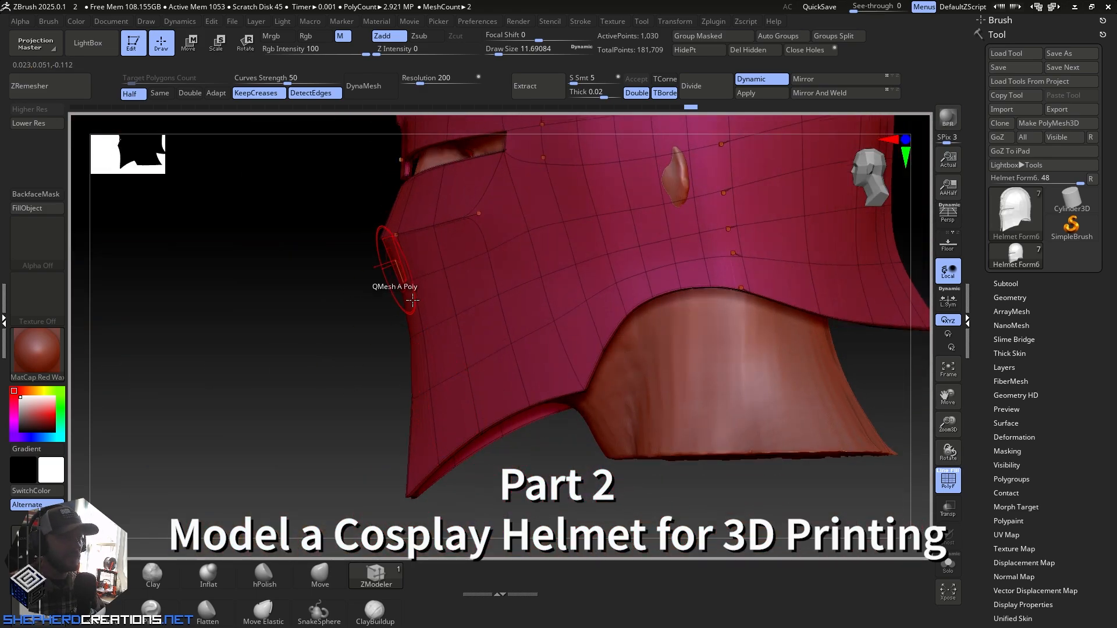
right_drag(562, 271, 492, 400)
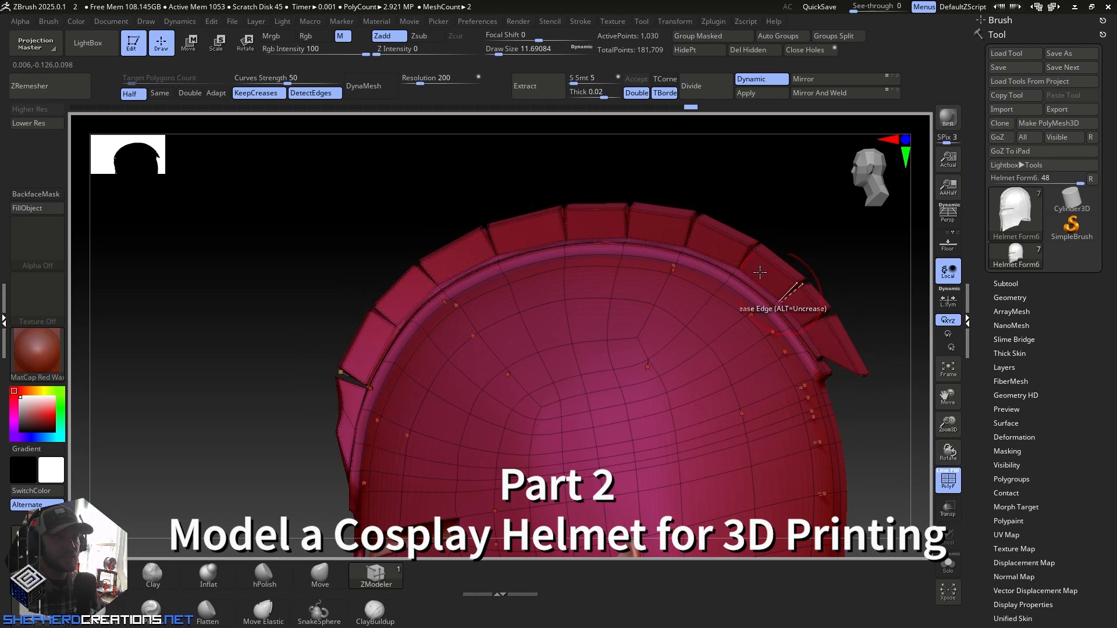
right_drag(395, 309, 557, 258)
right_drag(584, 329, 616, 326)
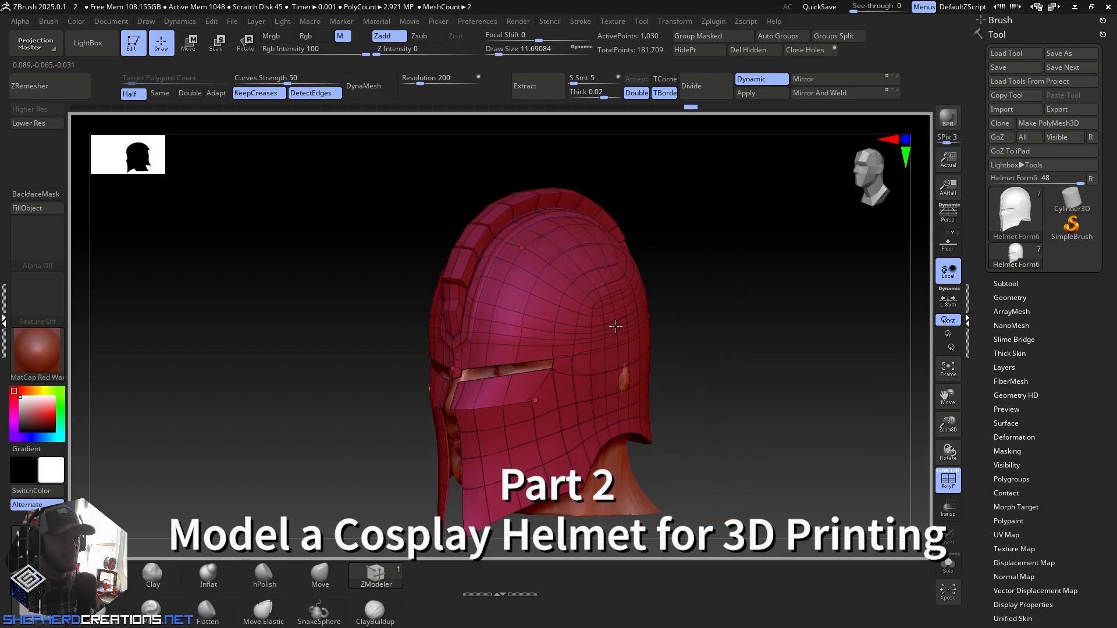
ctrl+right_drag(469, 329, 497, 414)
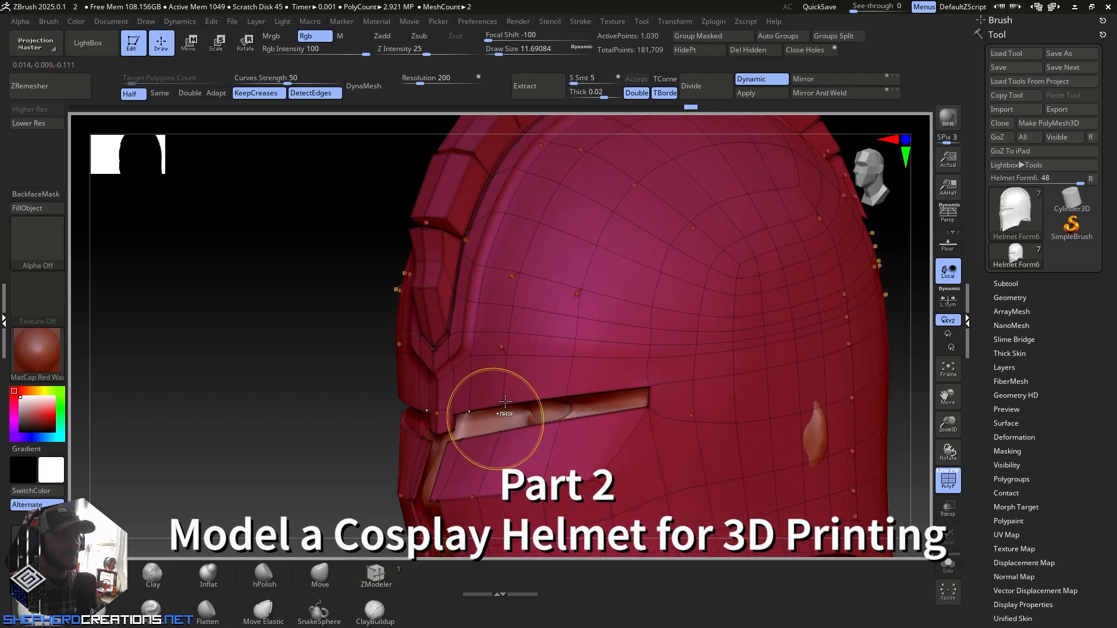
mouse_move(576, 343)
alt+right_down()
mouse_move(530, 402)
mouse_move(519, 394)
mouse_move(636, 379)
mouse_move(558, 332)
alt+right_up()
key(shift+f)
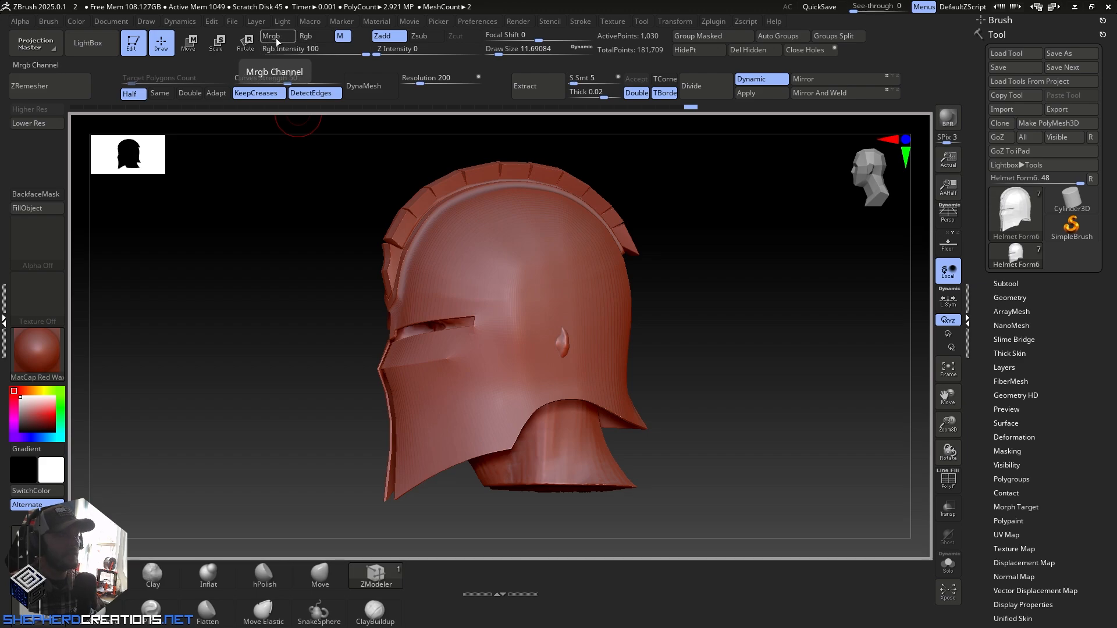
Step: Enable the Mrgb channel and fill the helmet with the MatCap Gray material
click(276, 37)
click(44, 365)
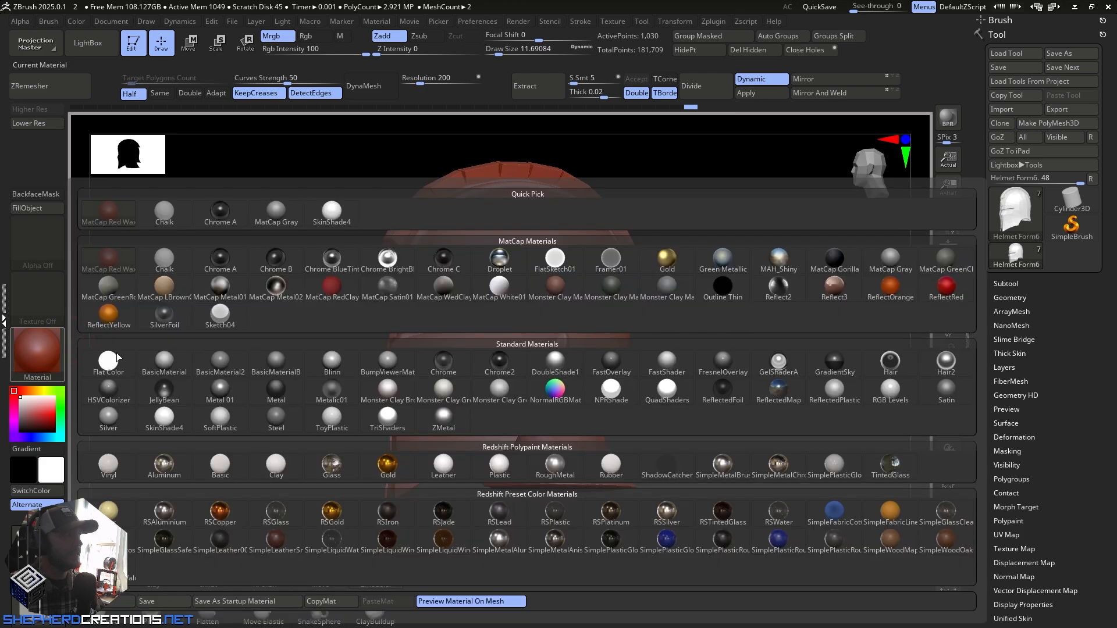
click(282, 214)
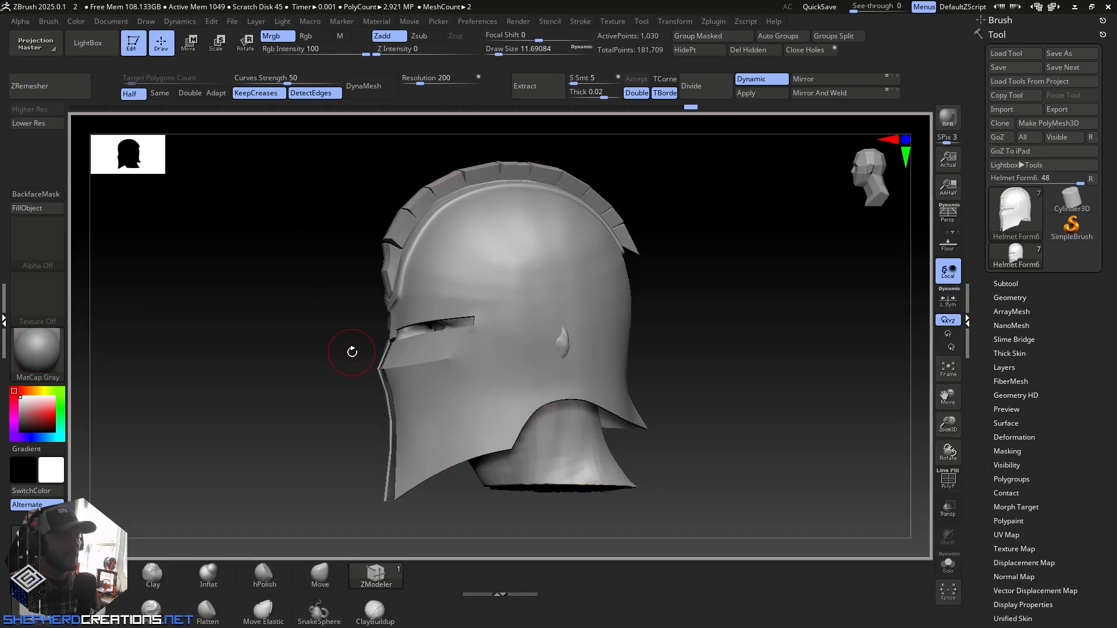
drag(219, 374, 226, 383)
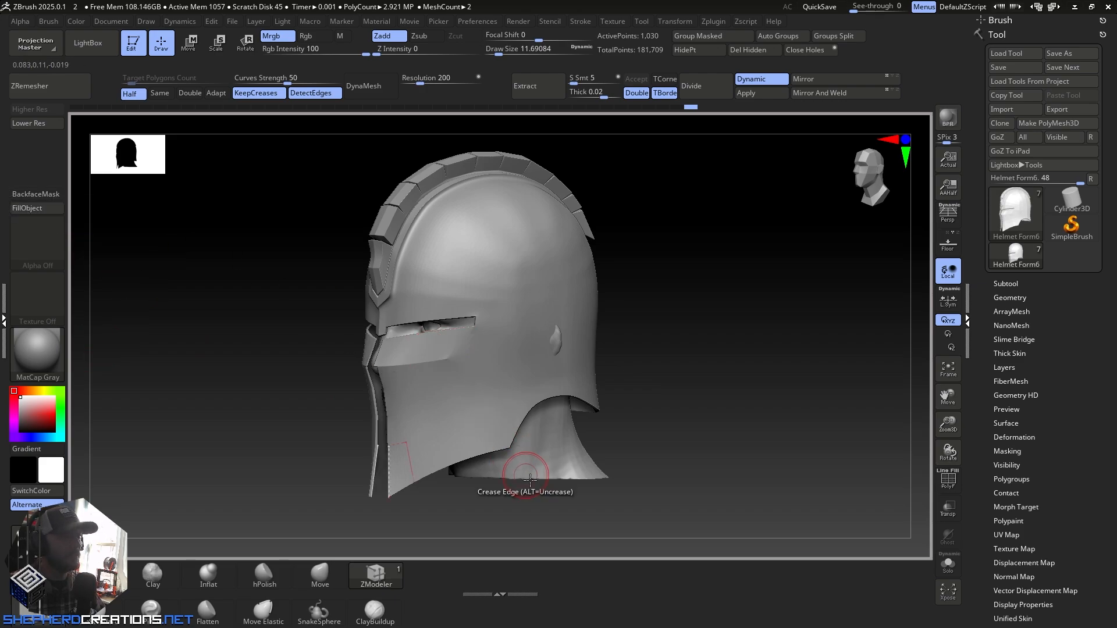
Step: Make the head the active subtool and fill it with the MatCap Red Wax material
alt+click(546, 448)
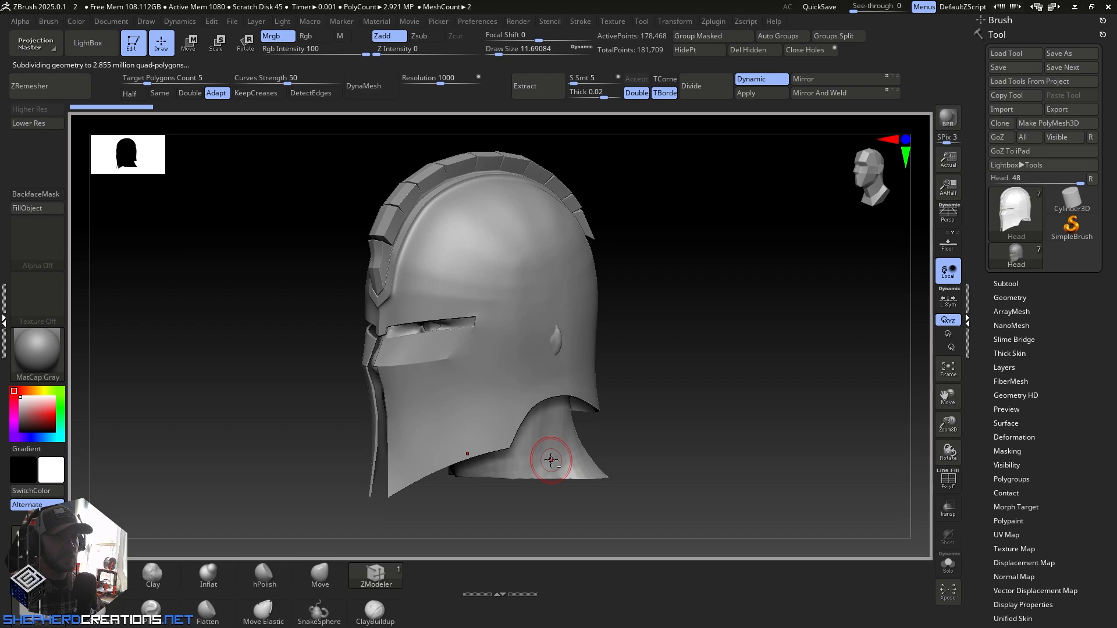
click(38, 353)
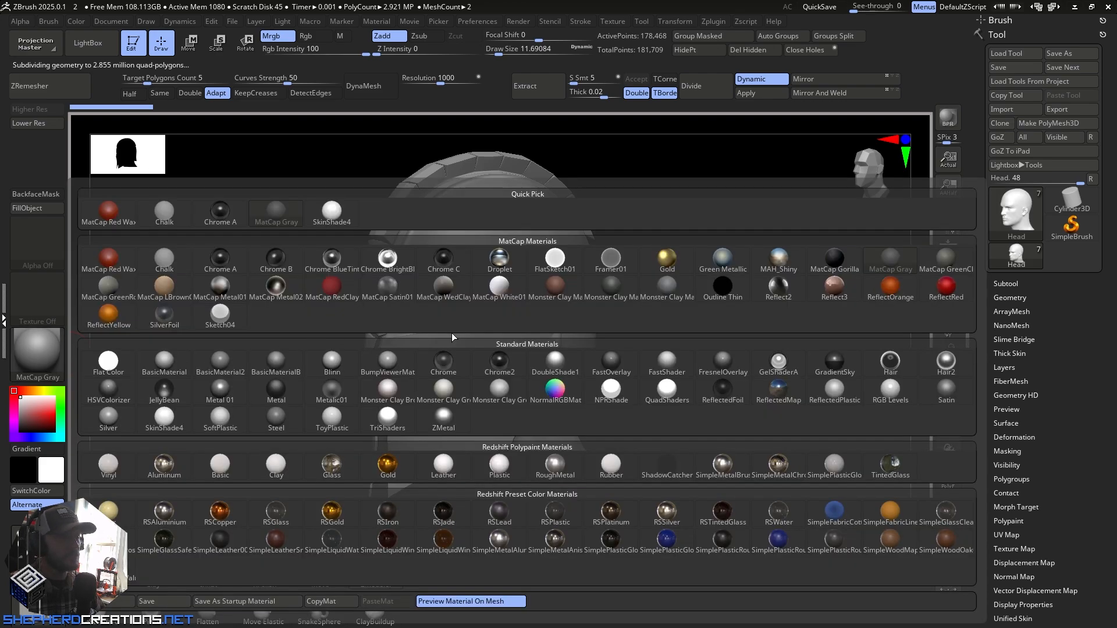
click(108, 260)
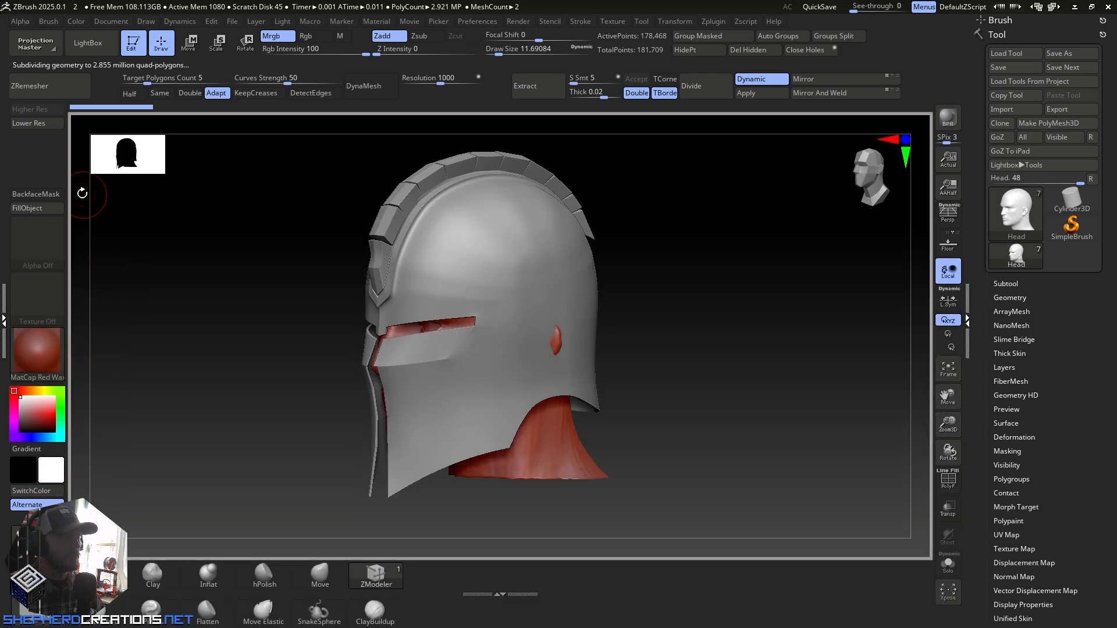
click(30, 209)
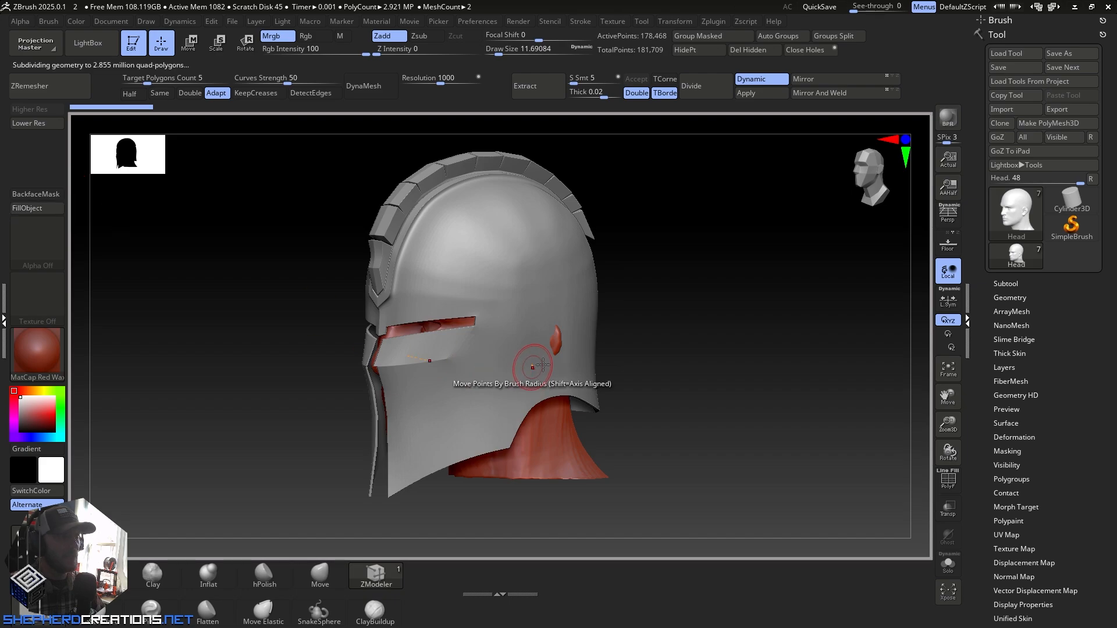
Step: Make the helmet the active subtool with its wireframe shown, and turn off its dynamic subdivision preview
right_drag(533, 365, 494, 309)
click(948, 481)
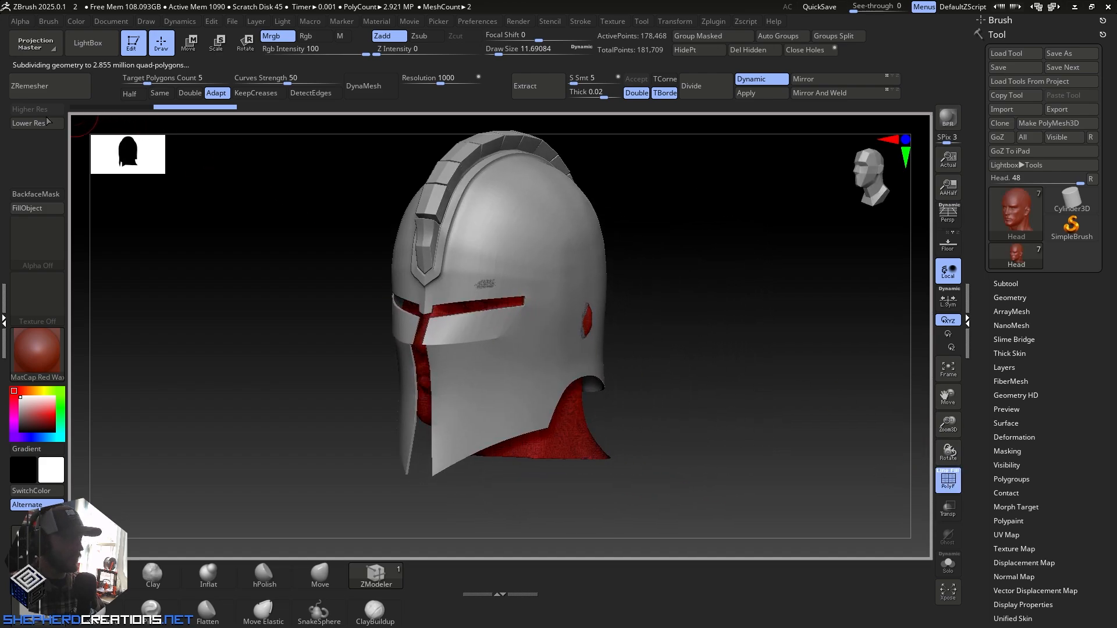
alt+click(527, 378)
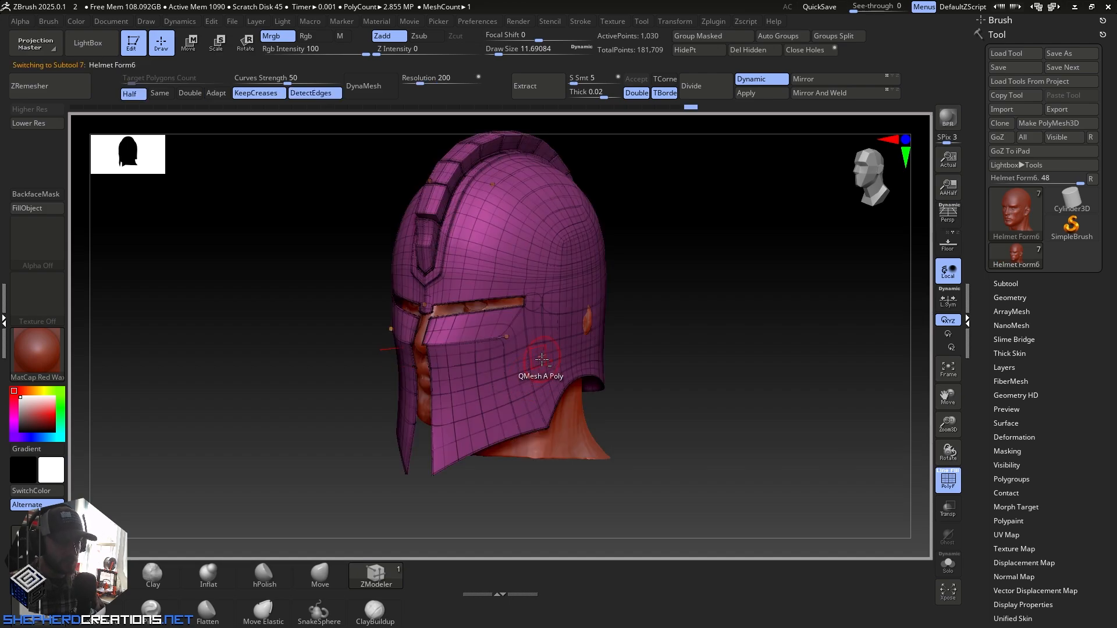
right_drag(556, 362, 543, 414)
right_drag(525, 354, 532, 351)
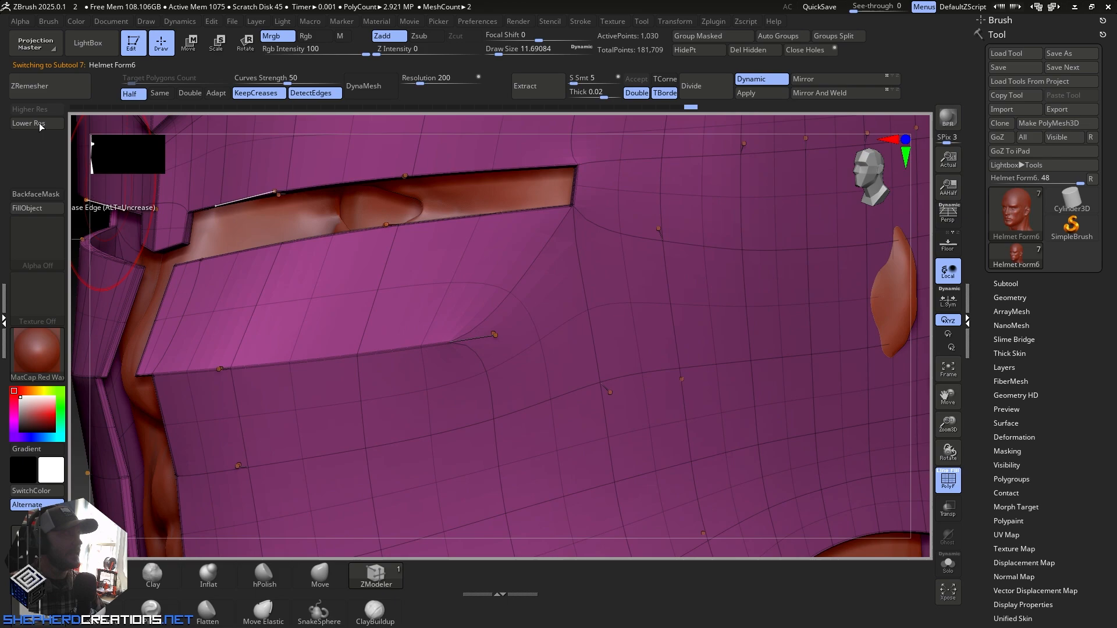
key(shift+d)
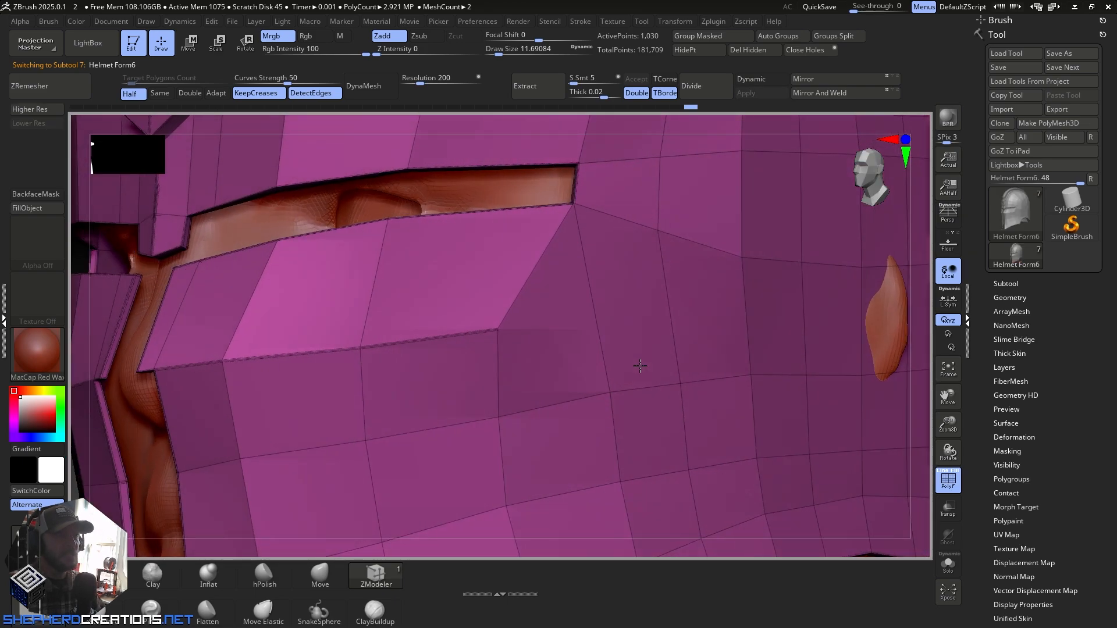
Step: Set the ZModeler edge action to Slide and raise the loop's edges above and in front of the ear
right_drag(640, 366, 605, 360)
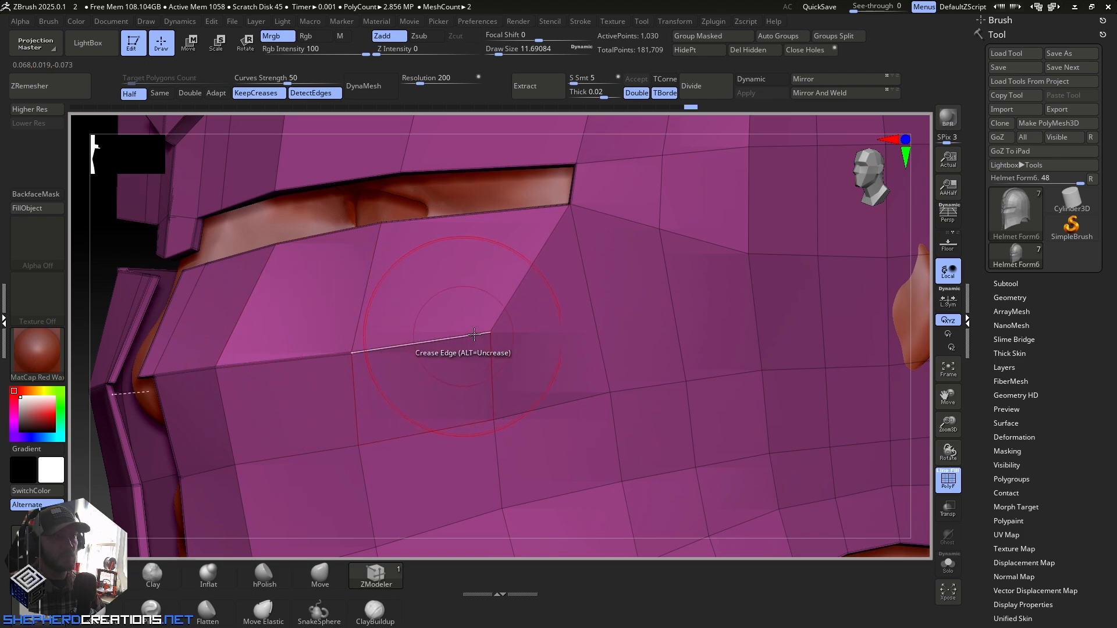
alt+right_drag(795, 306, 637, 348)
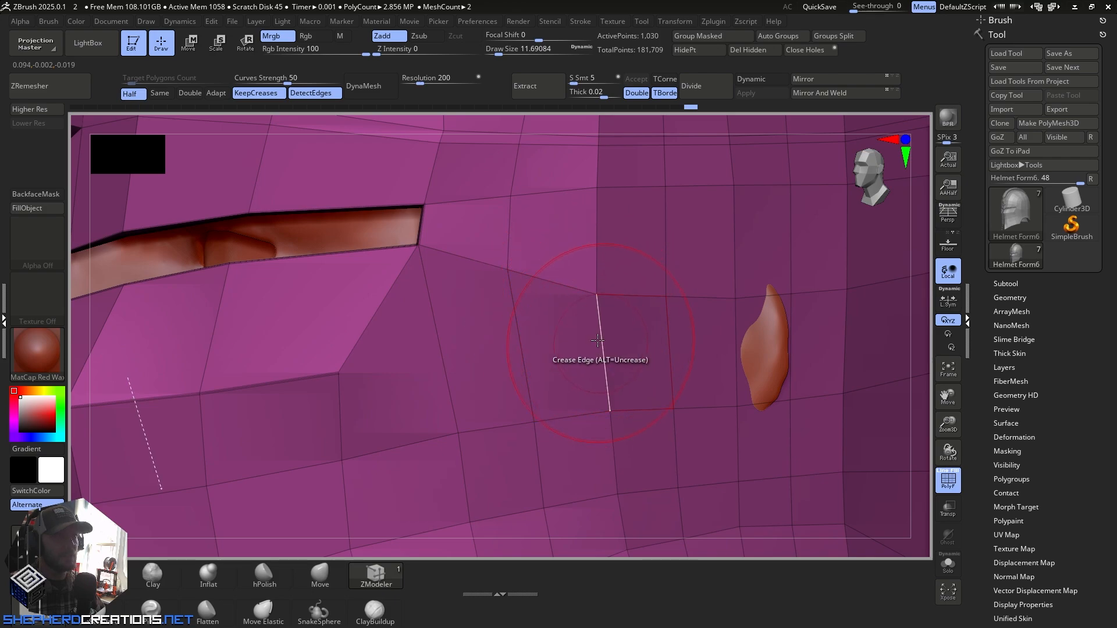
alt+right_drag(574, 322, 471, 337)
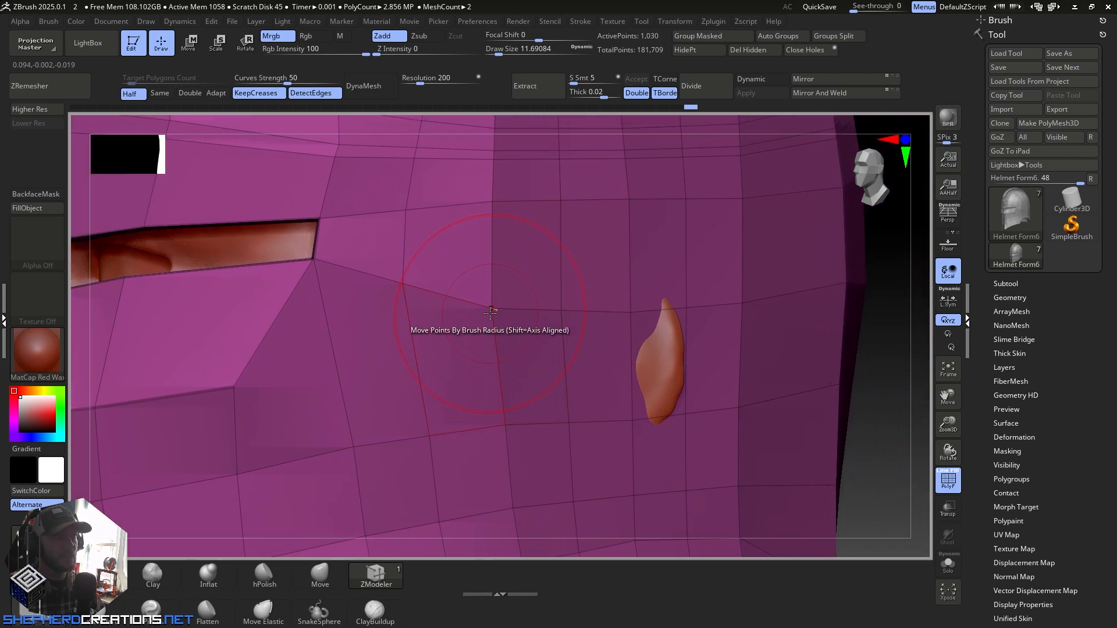
right_drag(481, 233, 599, 309)
key(space)
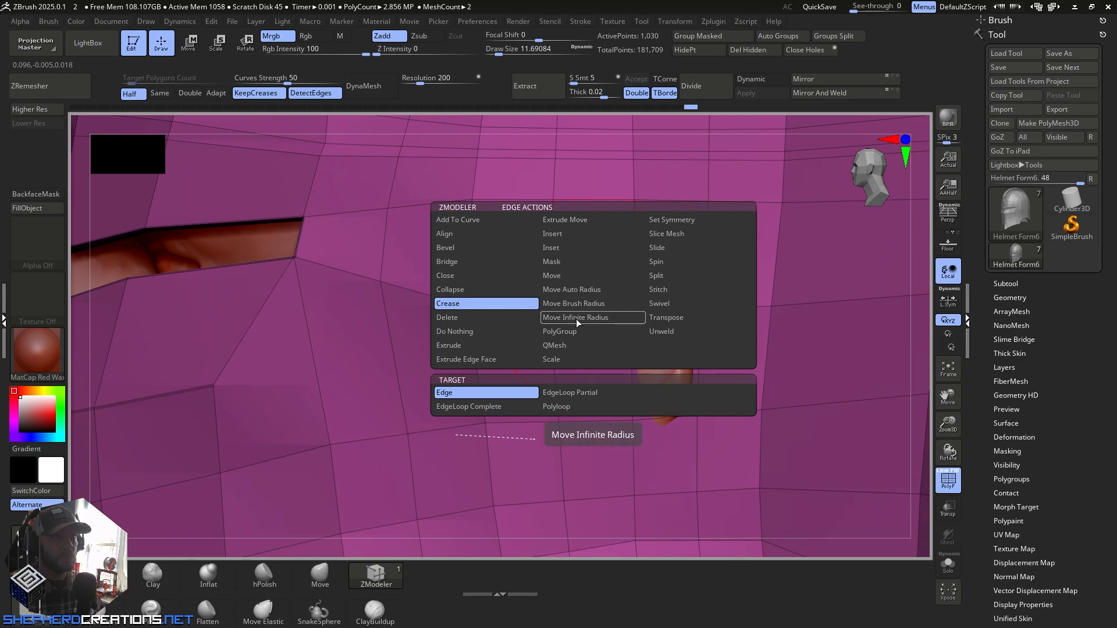
key(space)
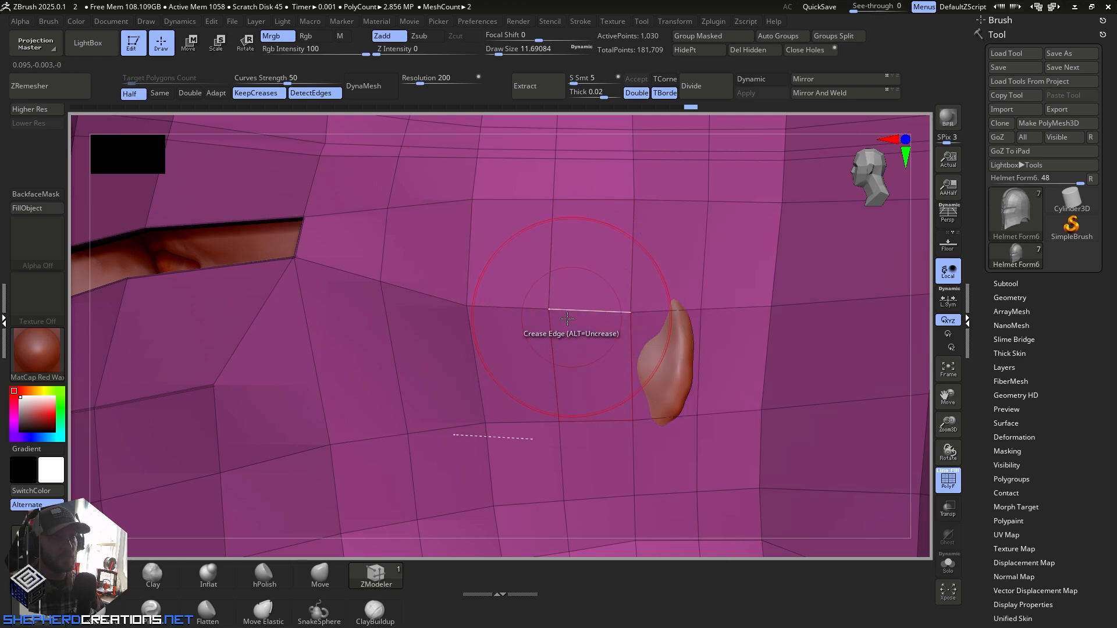
key(space)
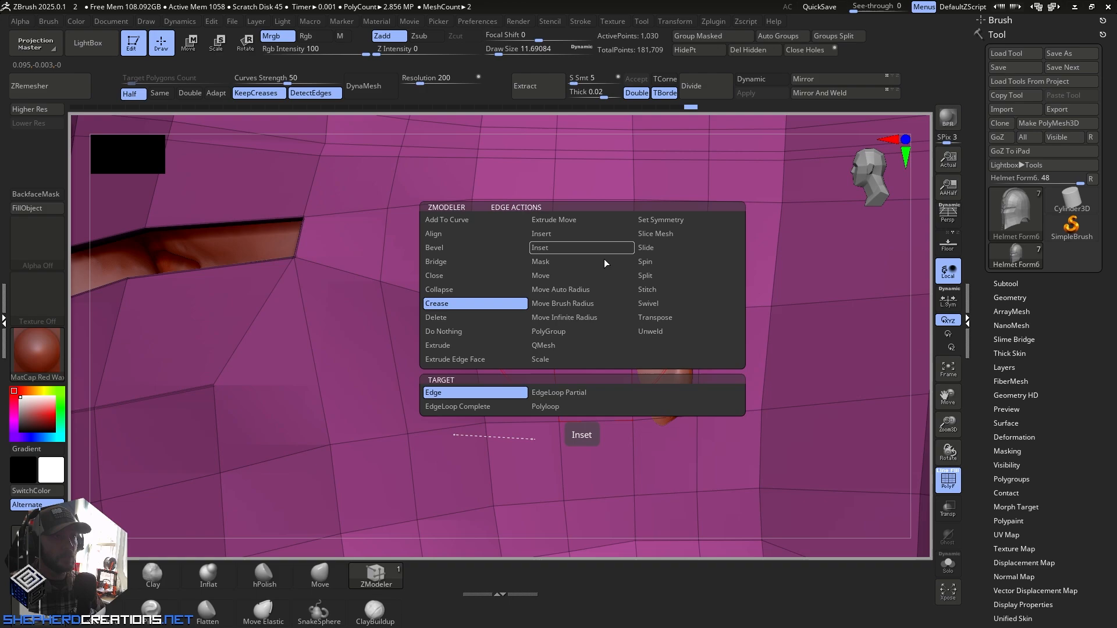
click(650, 249)
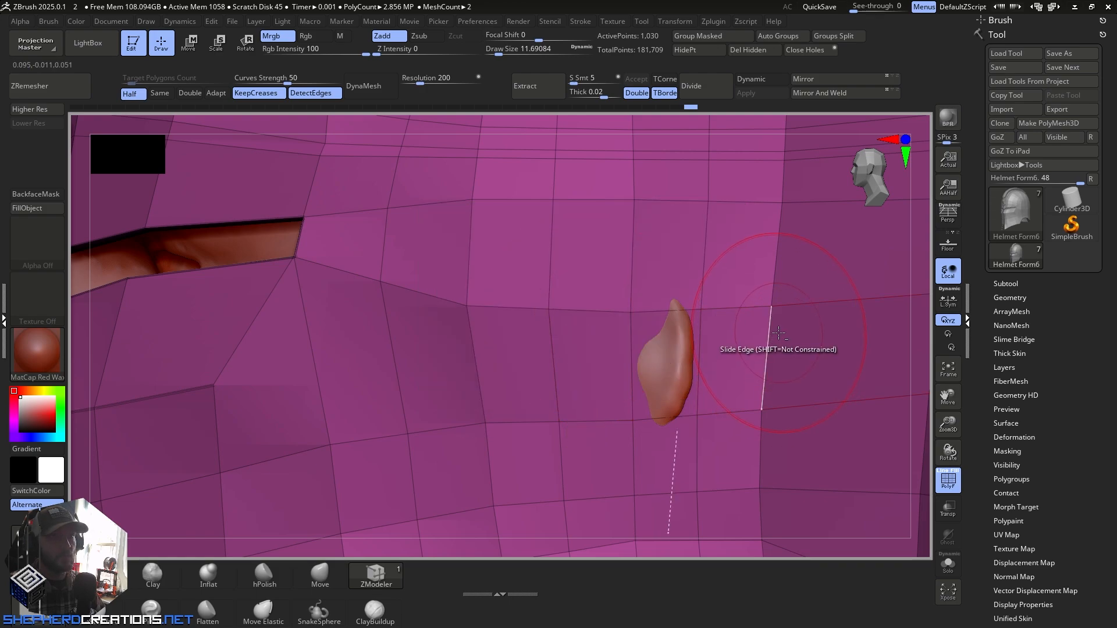
alt+right_drag(775, 332, 589, 369)
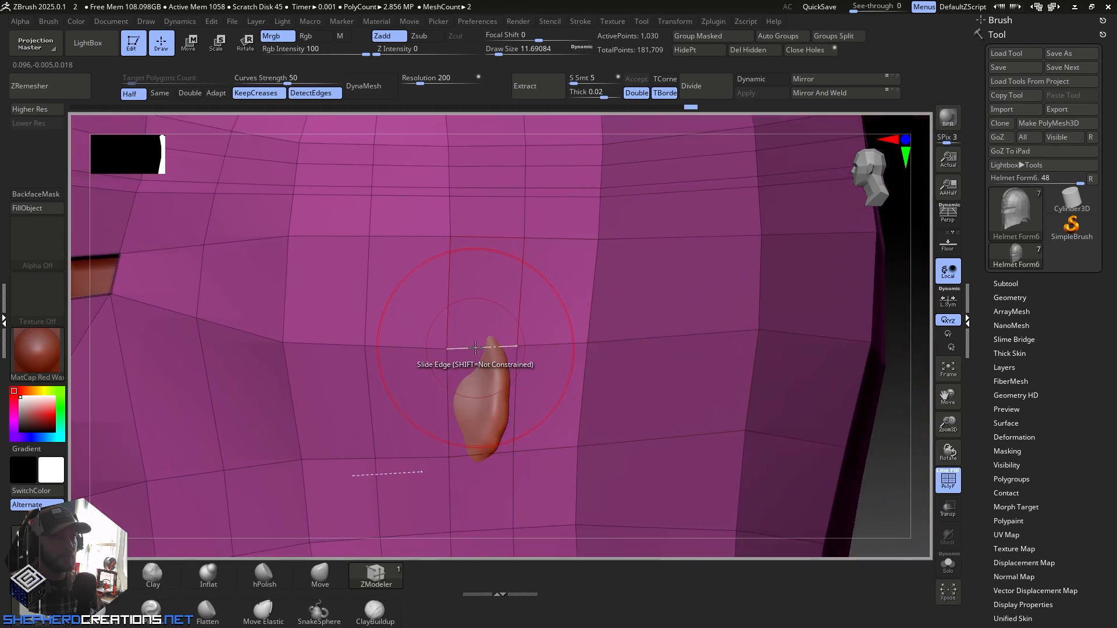
drag(474, 349, 475, 308)
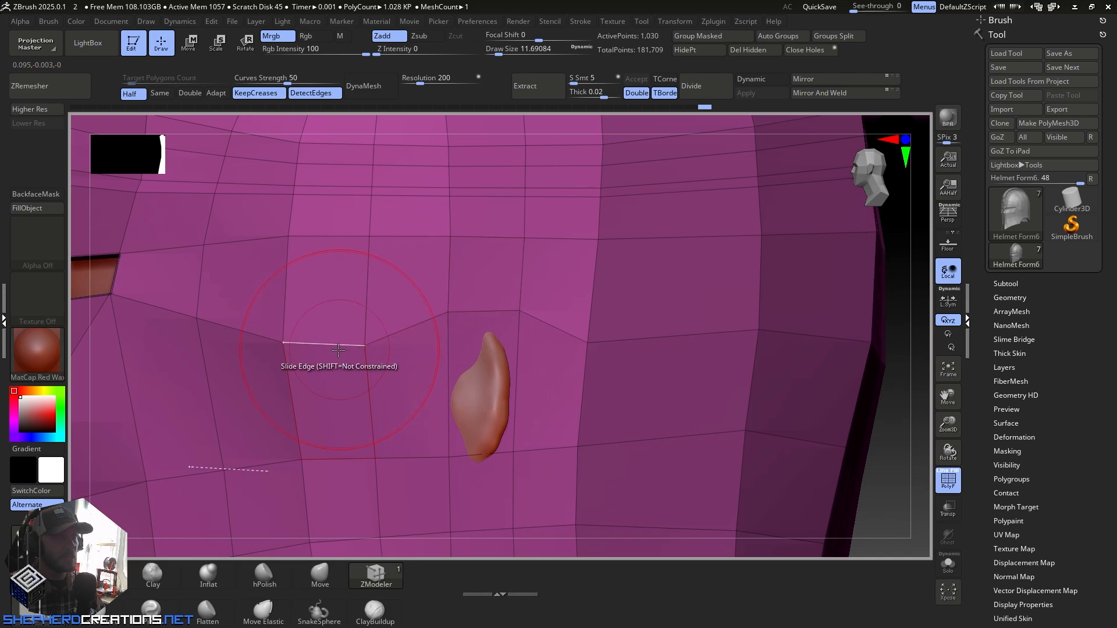
drag(352, 342, 351, 317)
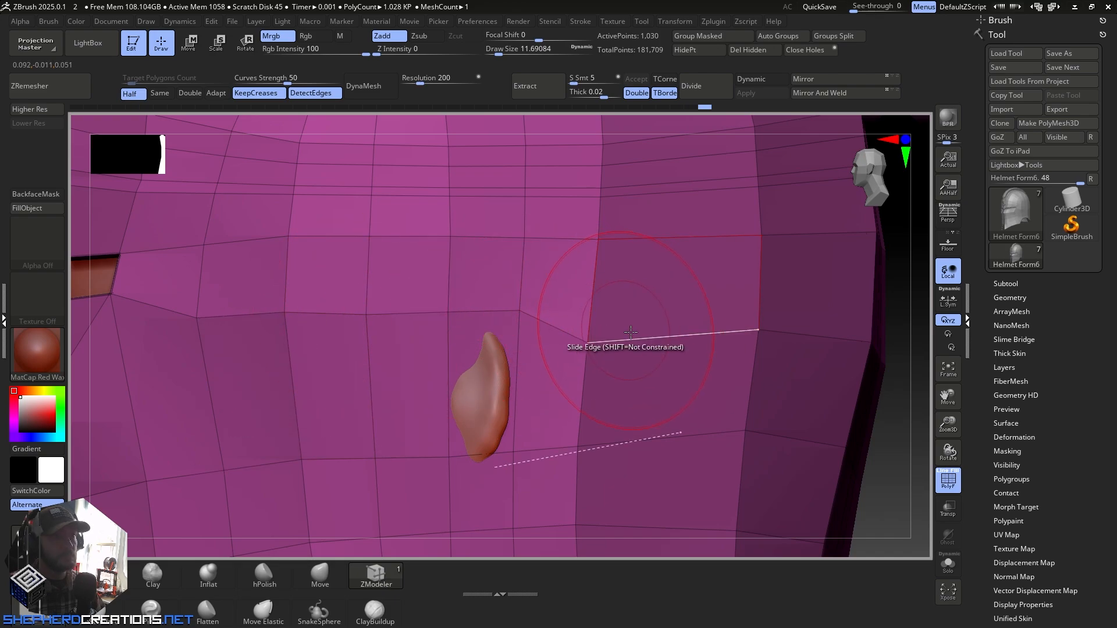
Step: Slide the same loop's edges behind the ear and toward the back of the helmet upward
drag(638, 341, 639, 325)
right_drag(642, 308, 524, 314)
drag(726, 344, 731, 313)
right_drag(654, 342, 524, 354)
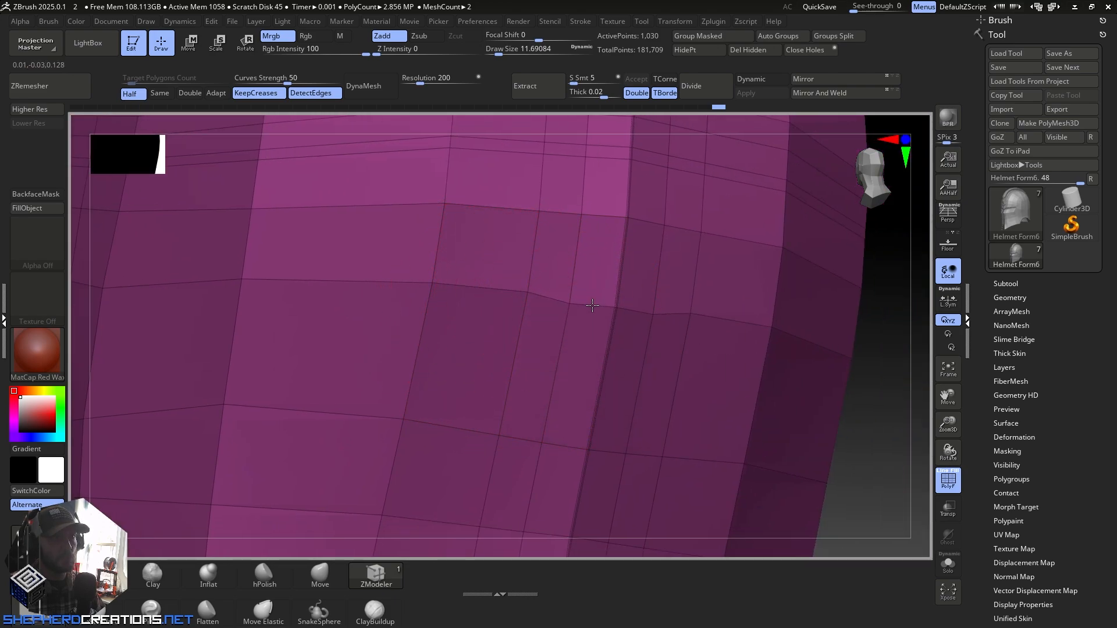
Step: Set the ZModeler point action to Slide and raise the loop's points from beside the eye slot to above the ear
mouse_move(329, 336)
right_down()
mouse_move(439, 329)
mouse_move(425, 308)
mouse_move(434, 275)
right_up()
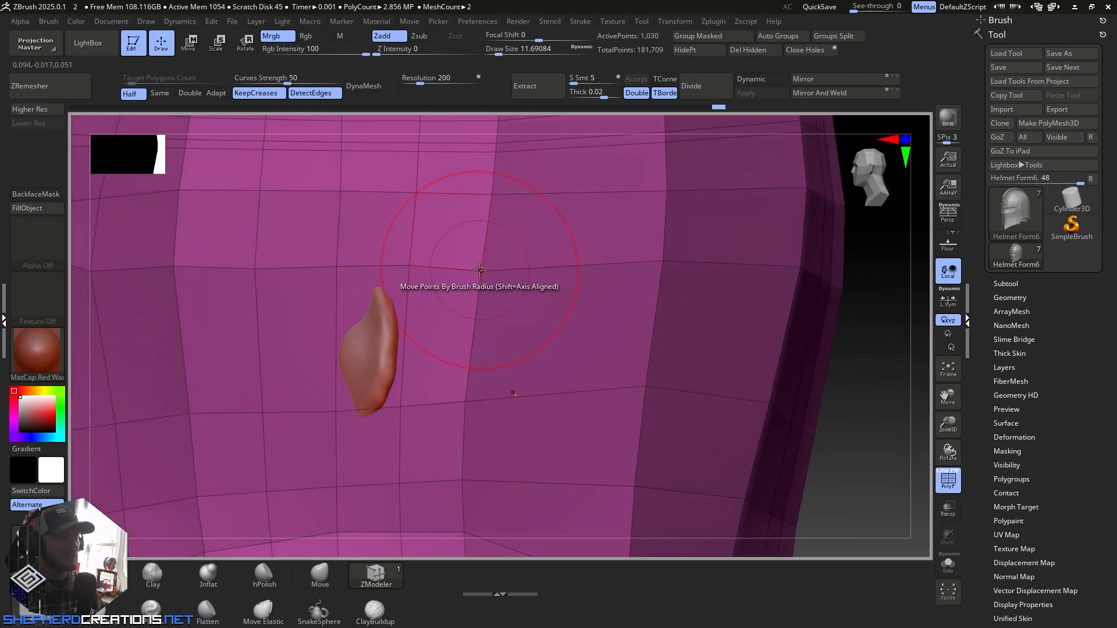
key(space)
click(534, 285)
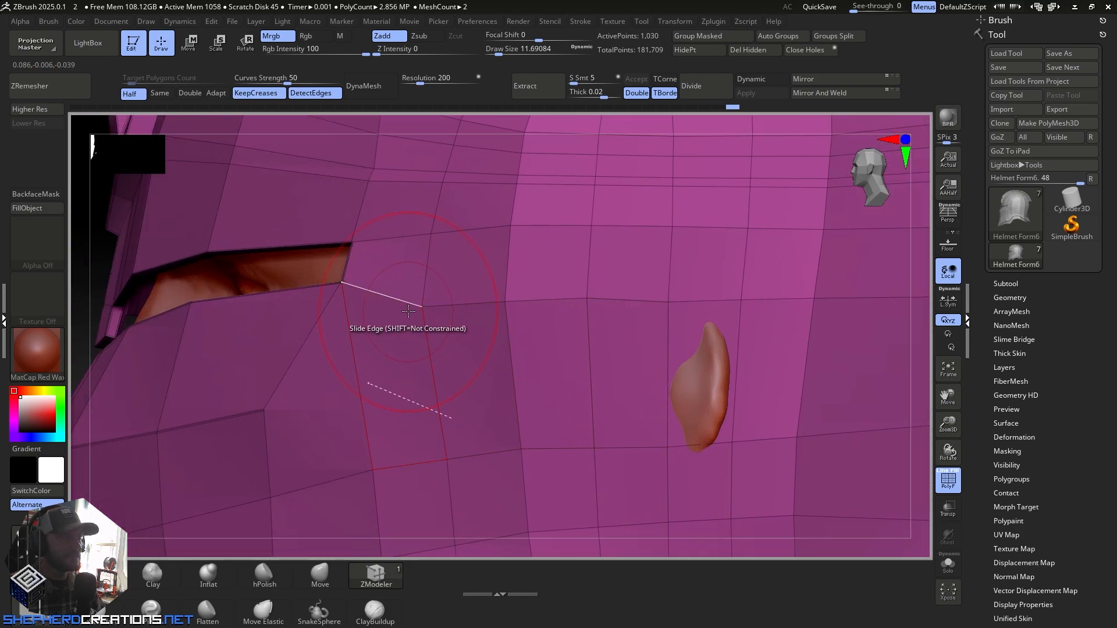
drag(424, 308, 429, 283)
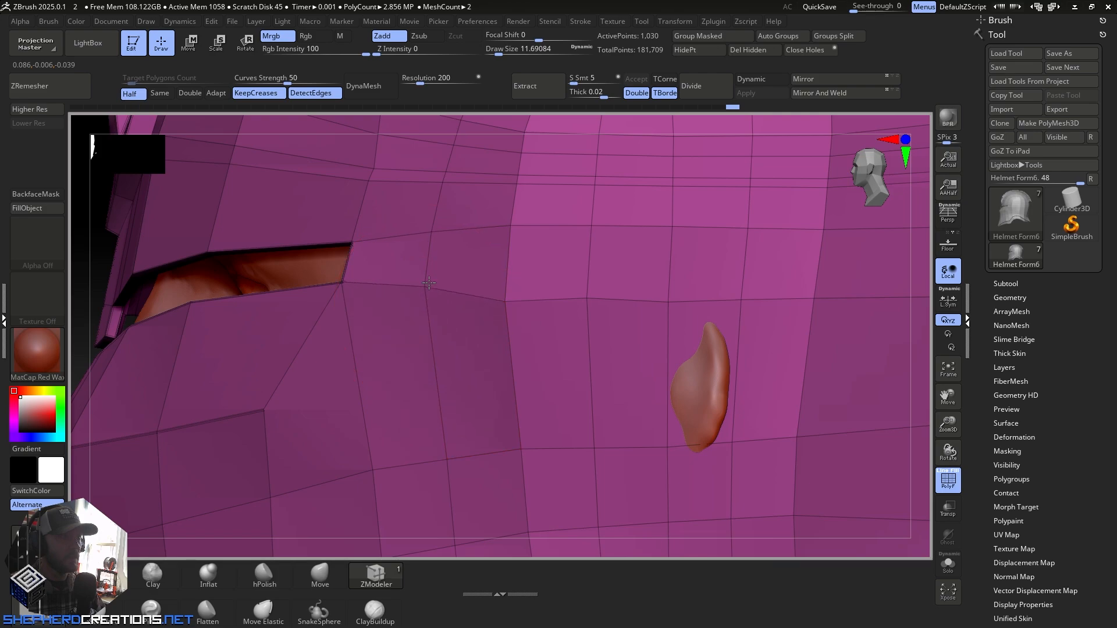
drag(506, 299, 508, 270)
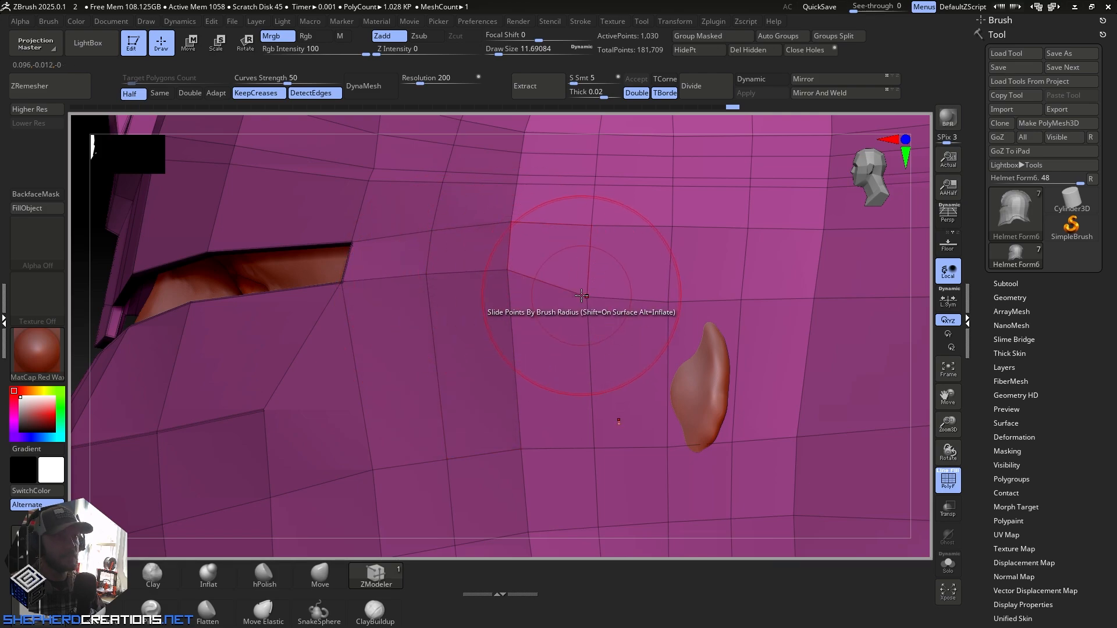
drag(589, 297, 588, 271)
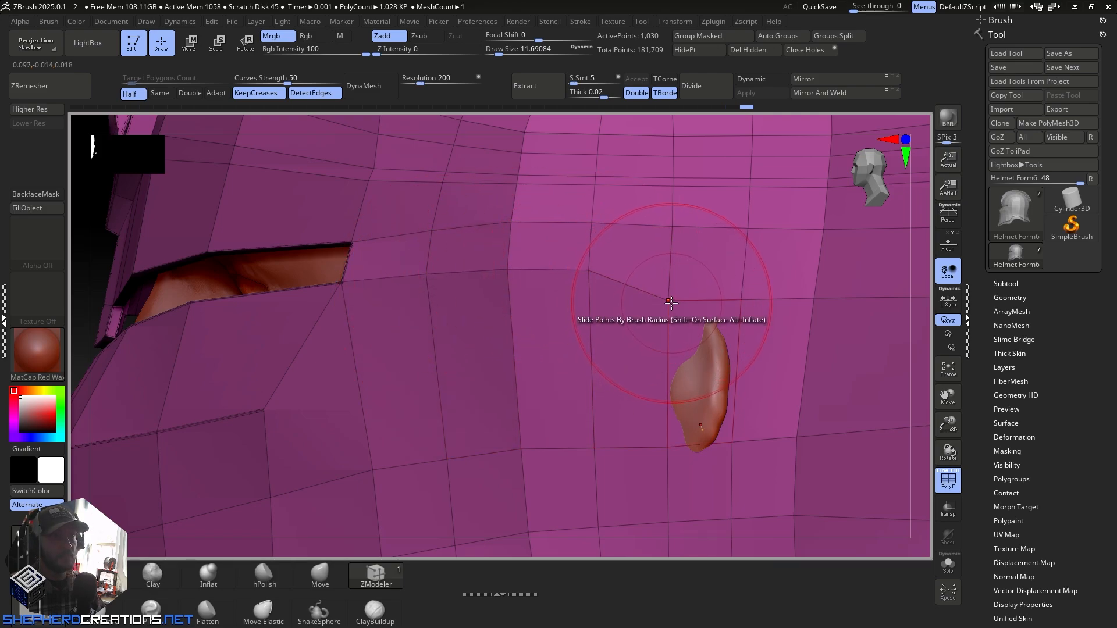
drag(669, 300, 672, 273)
drag(742, 295, 743, 283)
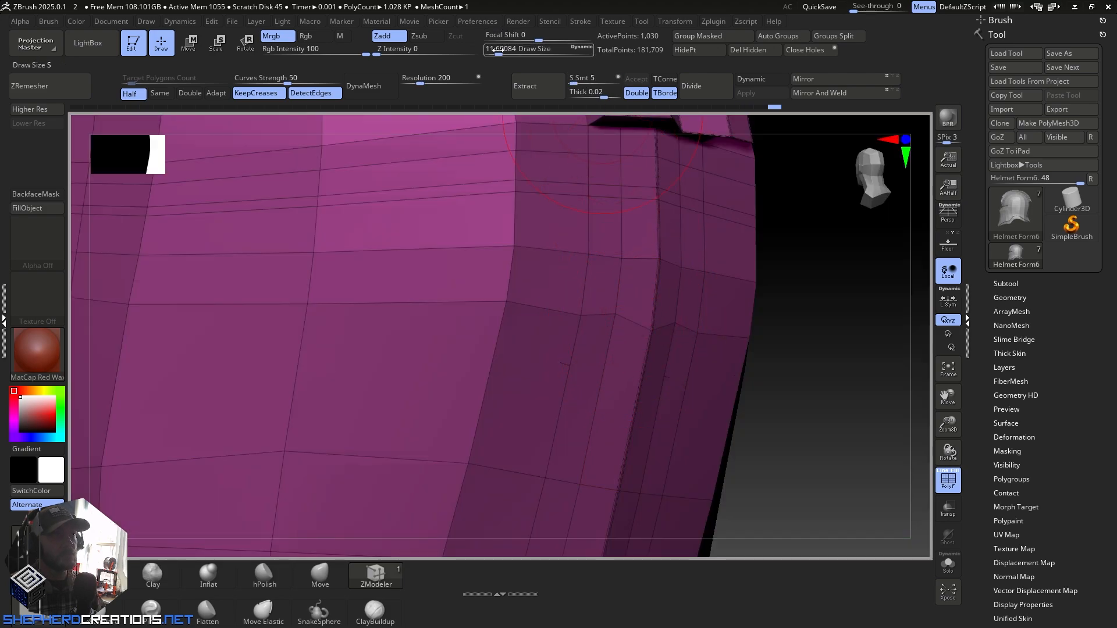
Step: Set the Draw Size to about 1.82 and slide the loop's point at the back corner of the helmet upward
drag(499, 51, 491, 50)
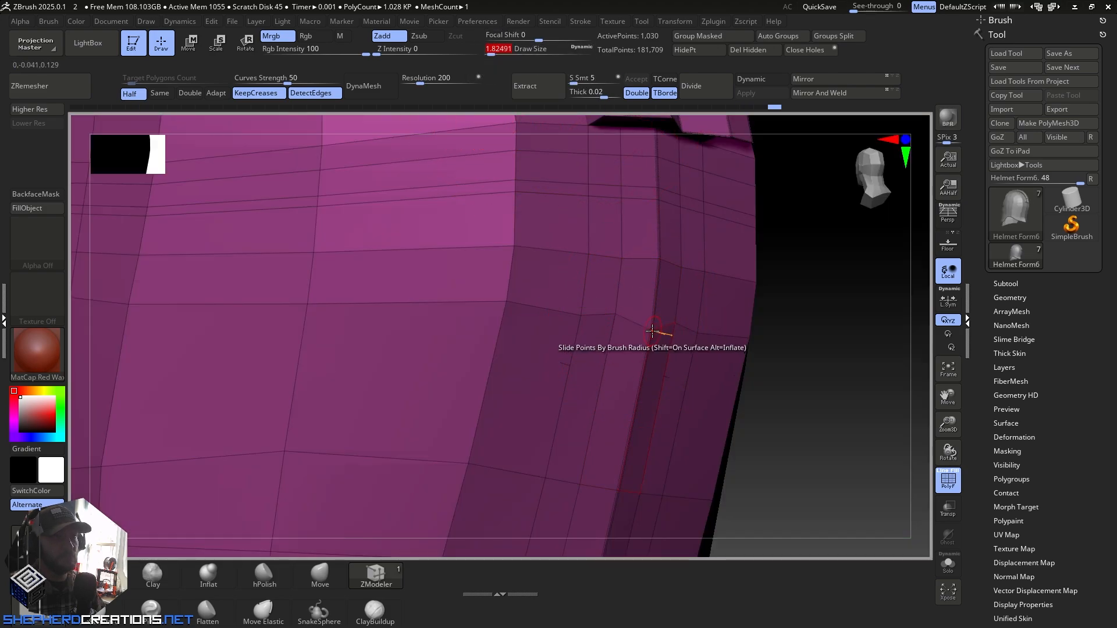
drag(653, 331, 655, 322)
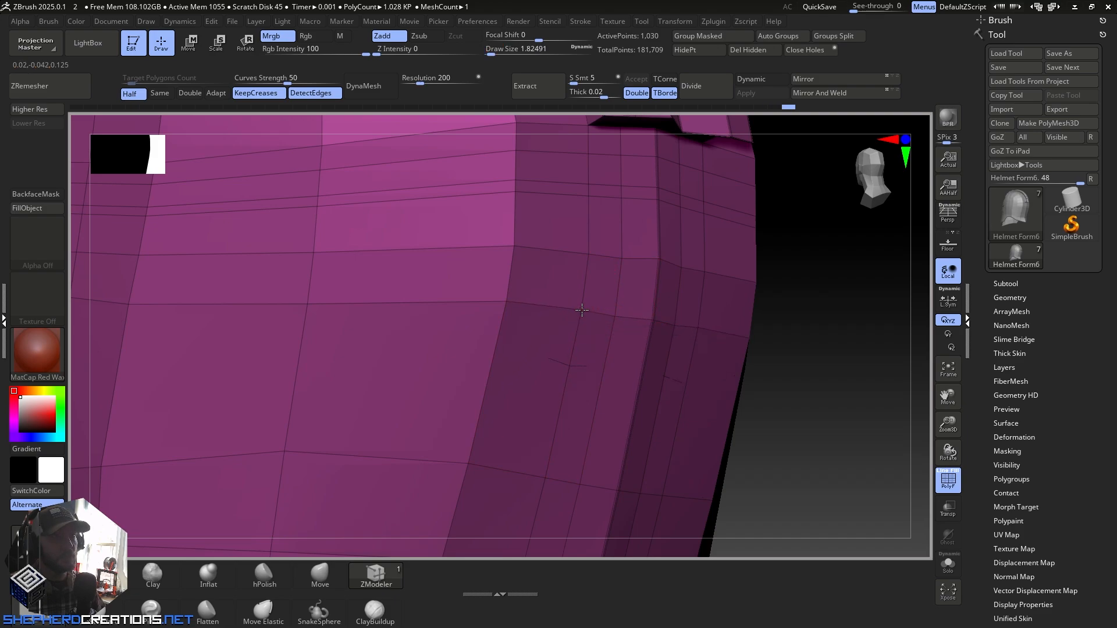
right_drag(563, 366, 569, 374)
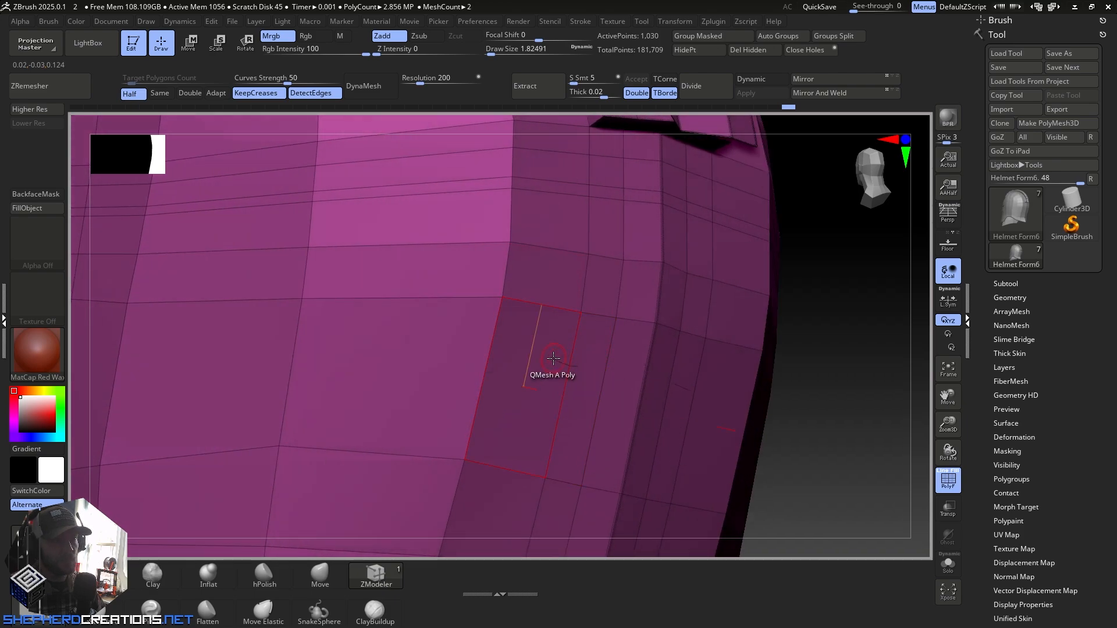
right_drag(568, 384, 557, 359)
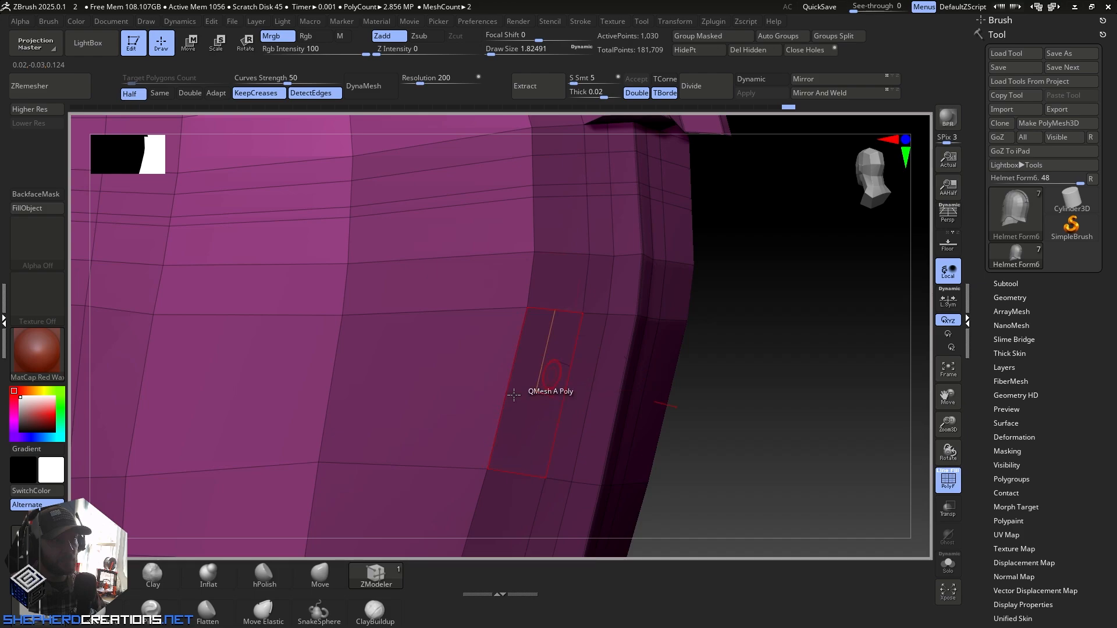
Step: Switch to the Move brush and even out the loop's points across the back of the helmet
click(317, 588)
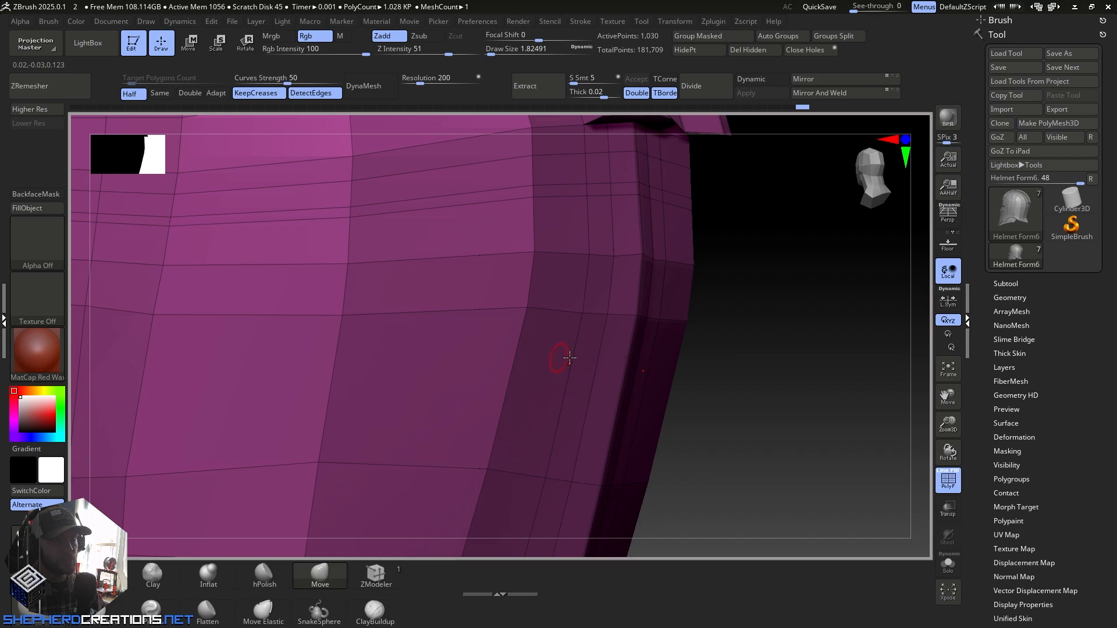
right_drag(569, 357, 640, 359)
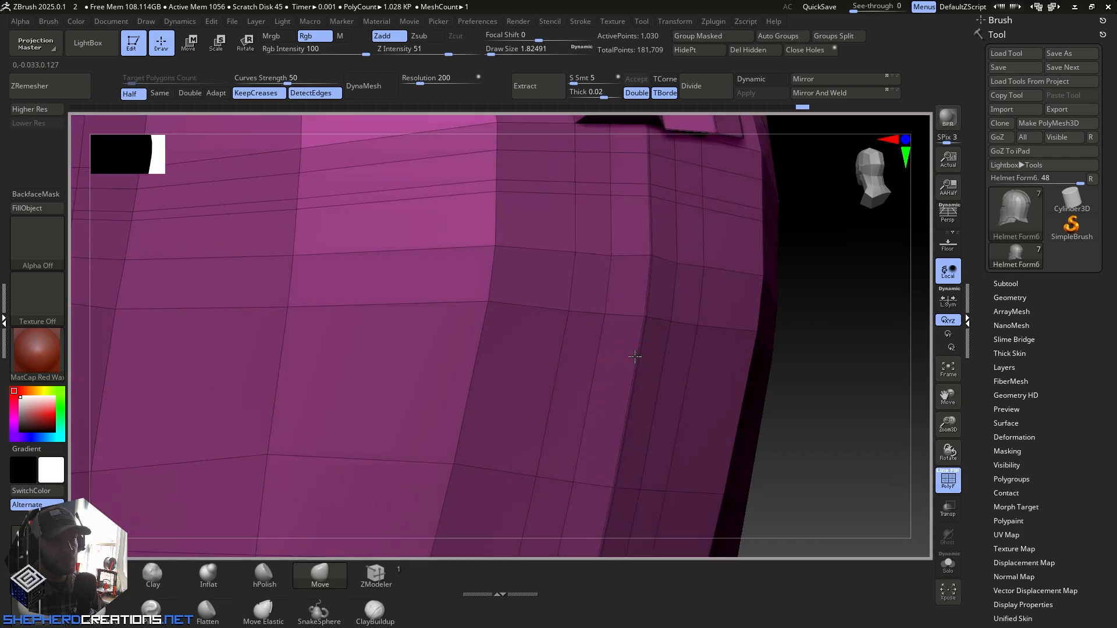
right_drag(625, 352, 657, 252)
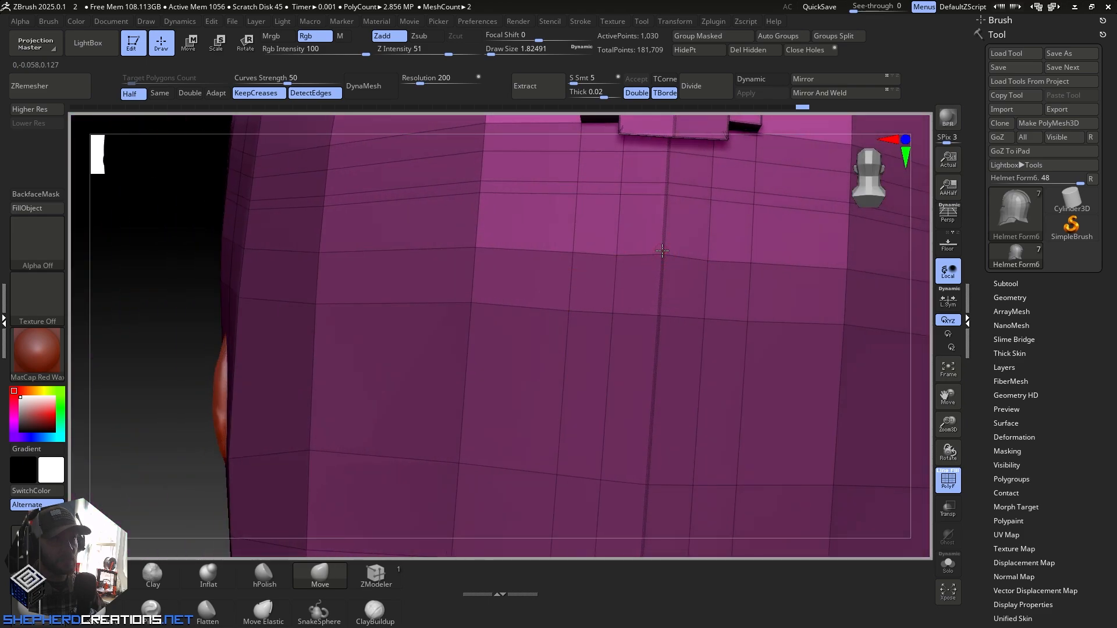
right_drag(567, 277, 488, 302)
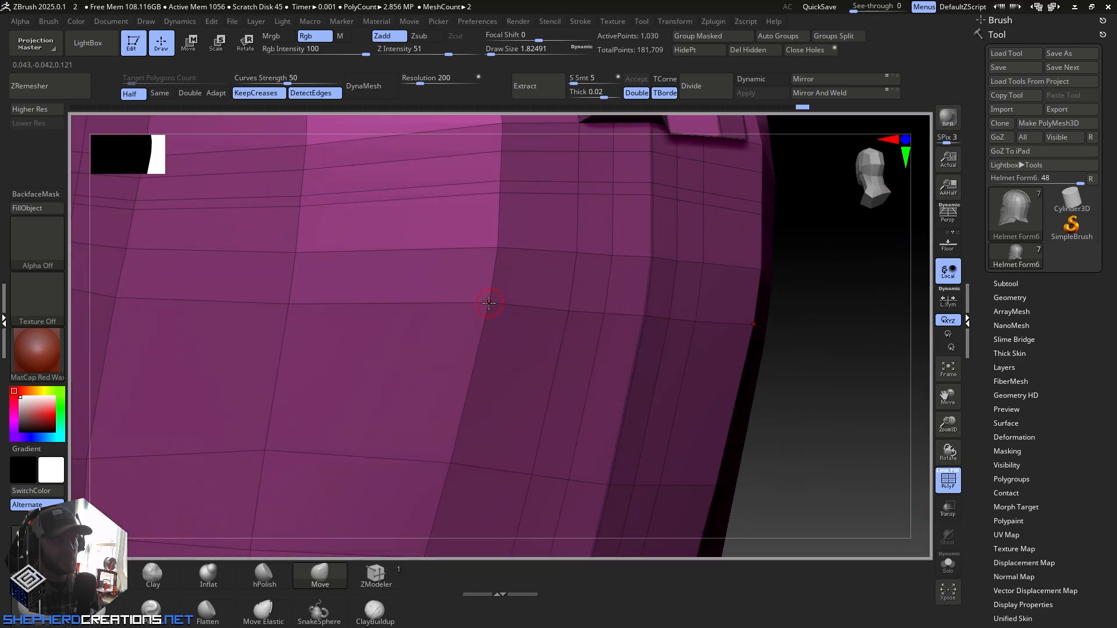
right_drag(494, 354, 379, 261)
Step: Use the Move brush to straighten the same loop's points above and in front of the ear
alt+right_drag(409, 333, 620, 300)
ctrl+right_drag(466, 280, 548, 326)
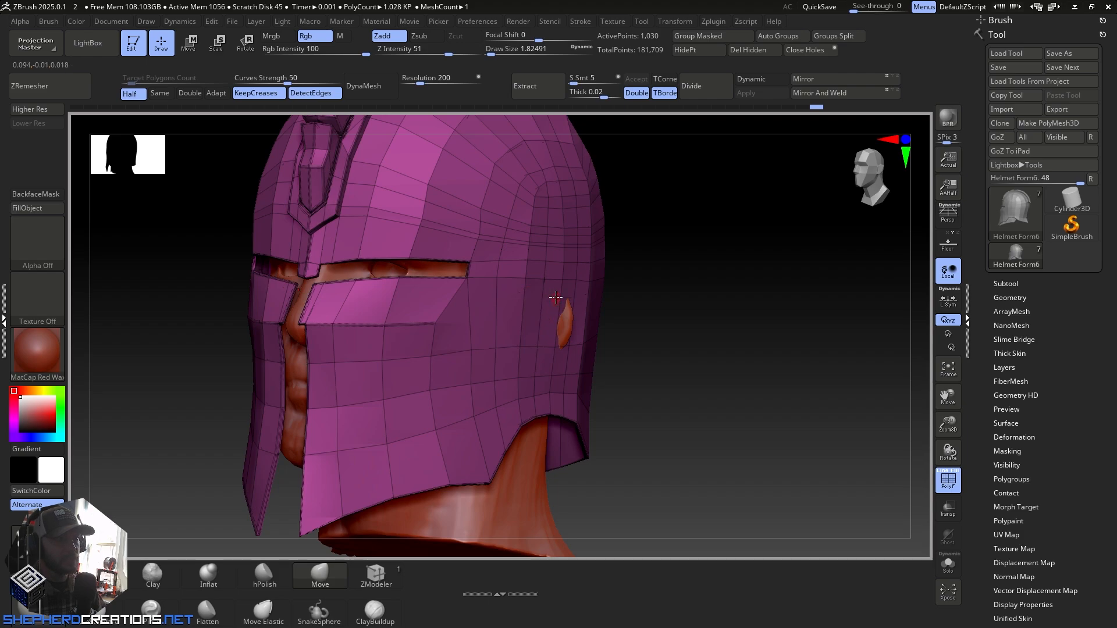
ctrl+right_drag(554, 300, 580, 305)
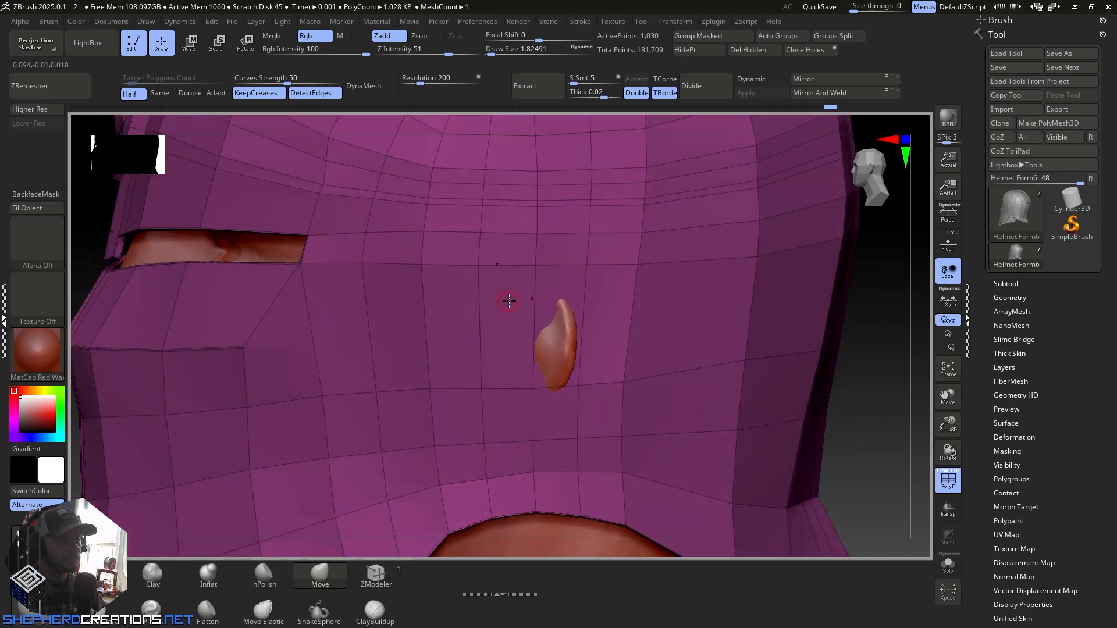
right_drag(509, 300, 399, 336)
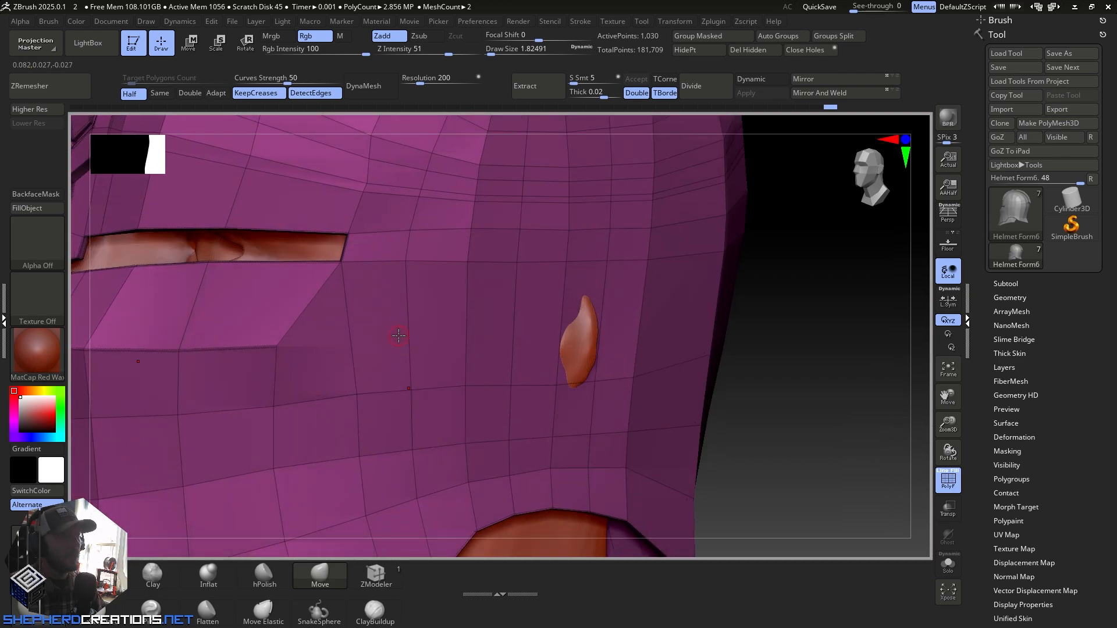
right_drag(336, 351, 473, 314)
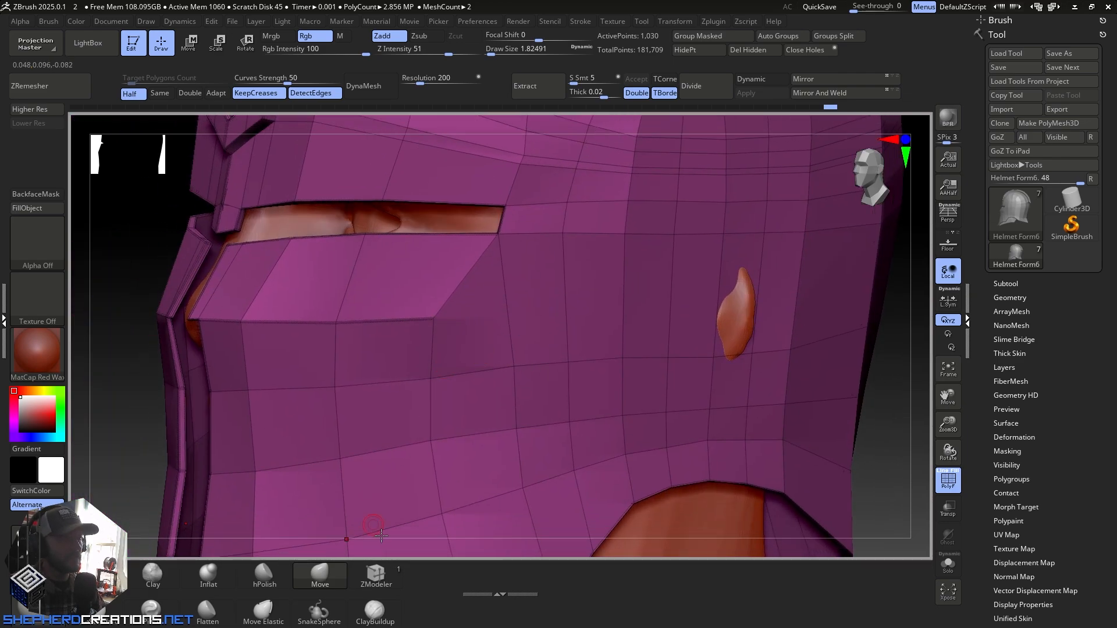
Step: Set the ZModeler polygon action to Delete and remove the polygon behind the cheek ridge, below the eye slot's rear corner
click(376, 576)
key(space)
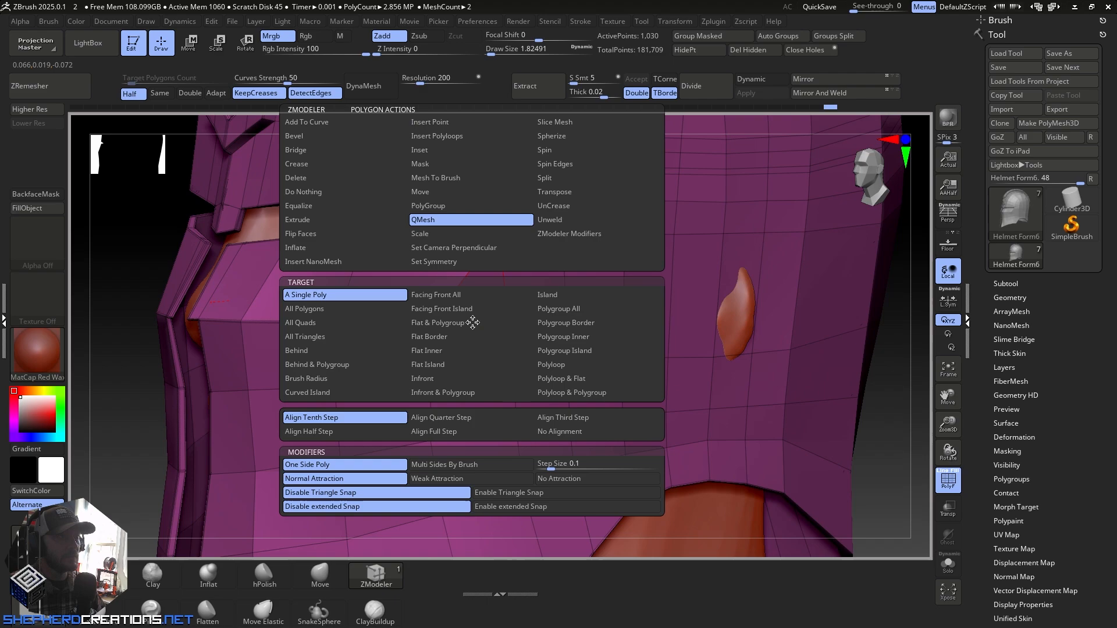
key(space)
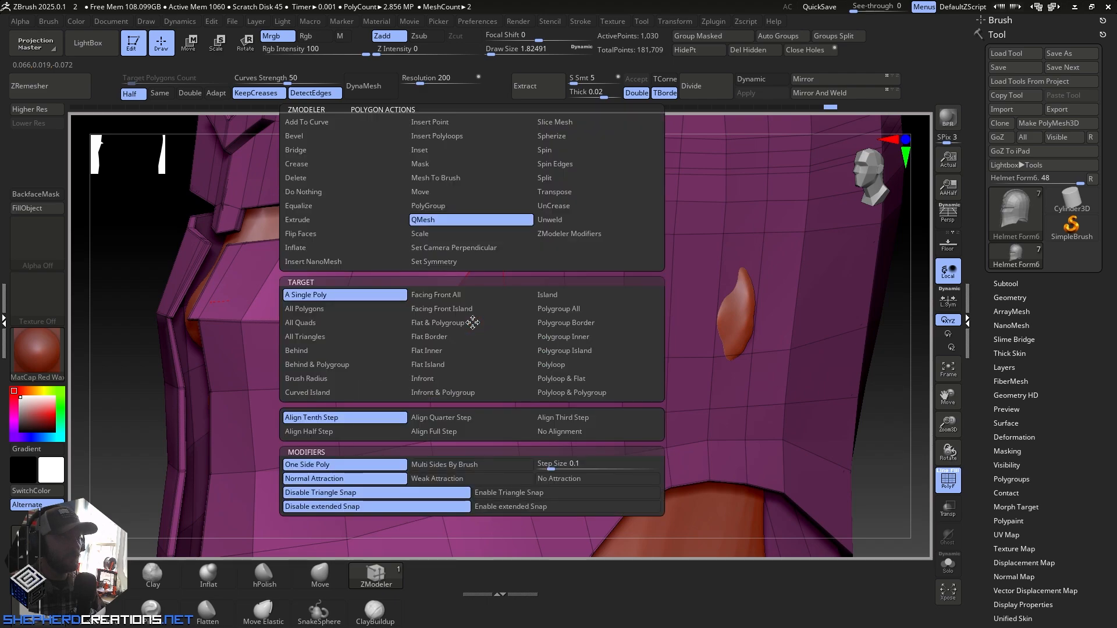
click(296, 183)
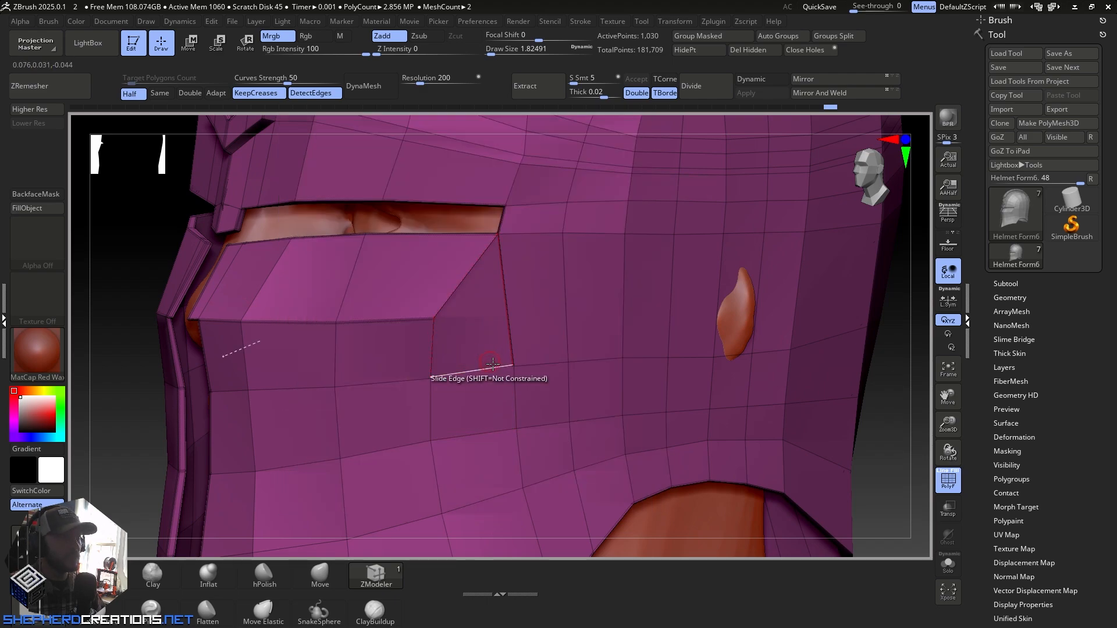
right_drag(494, 345, 607, 357)
right_drag(577, 362, 553, 284)
alt+right_drag(544, 338, 464, 402)
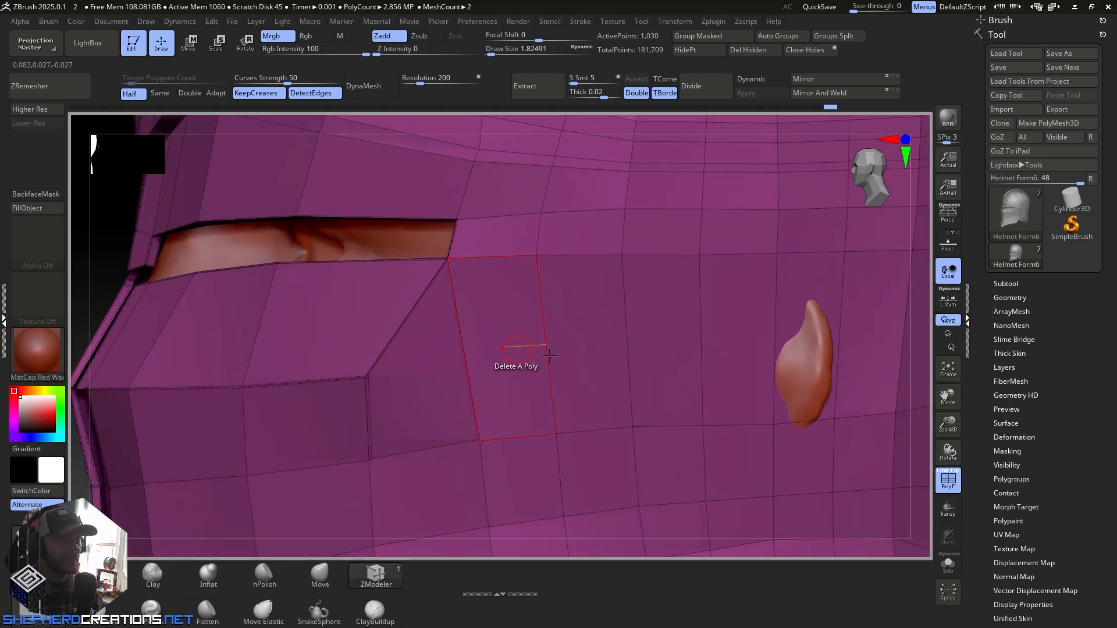
right_drag(549, 356, 539, 366)
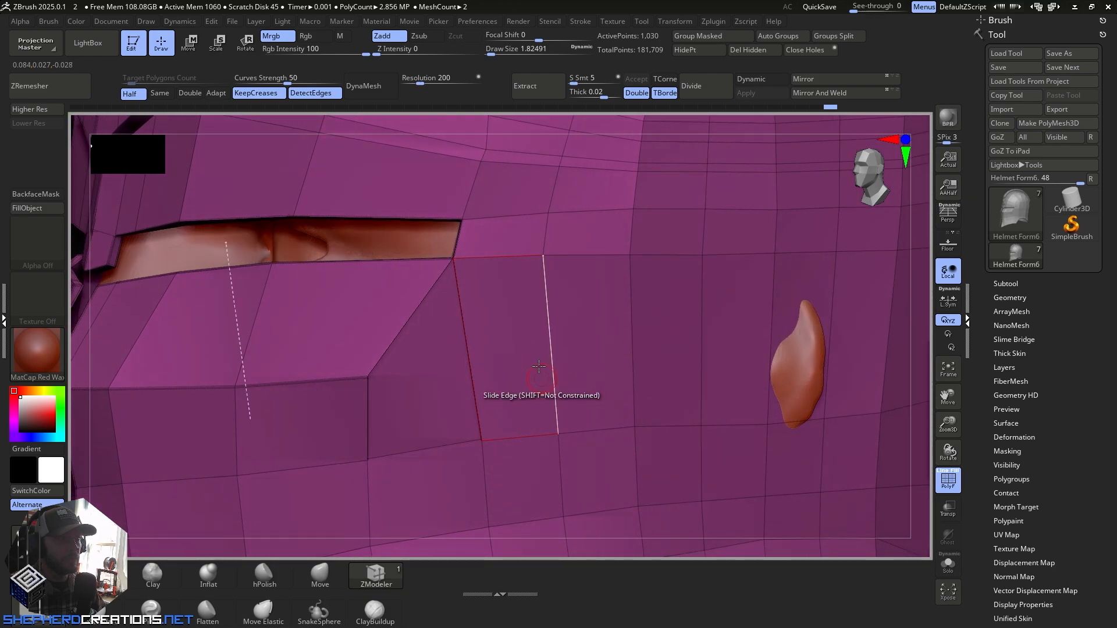
Step: Set the ZModeler edge action to Insert and add a horizontal edge loop running back from the middle of the hole's rear edge
key(space)
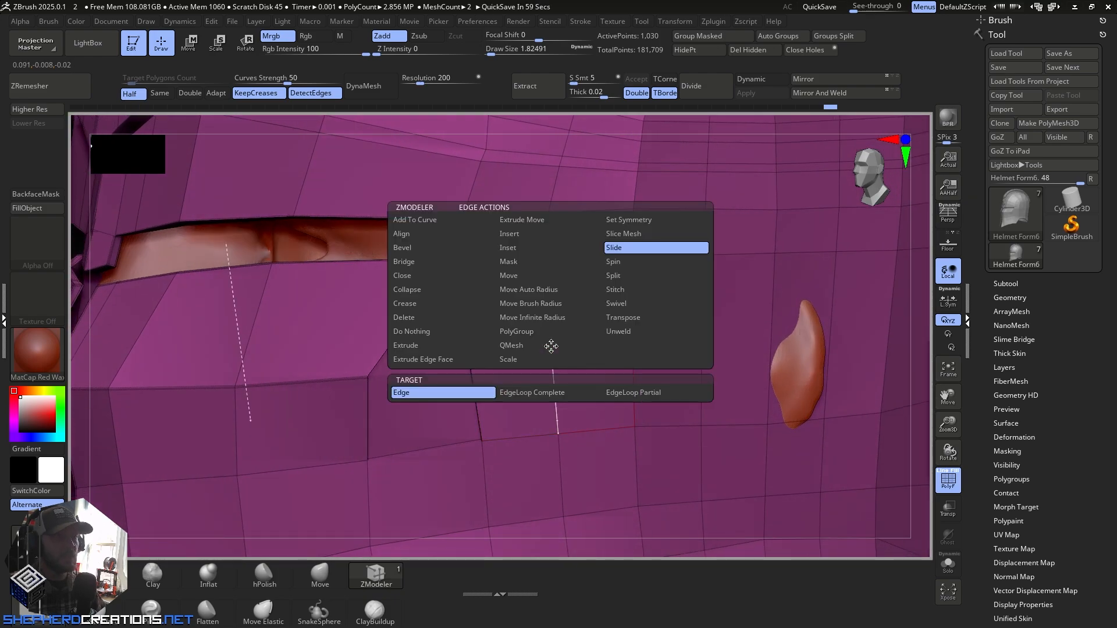
click(538, 233)
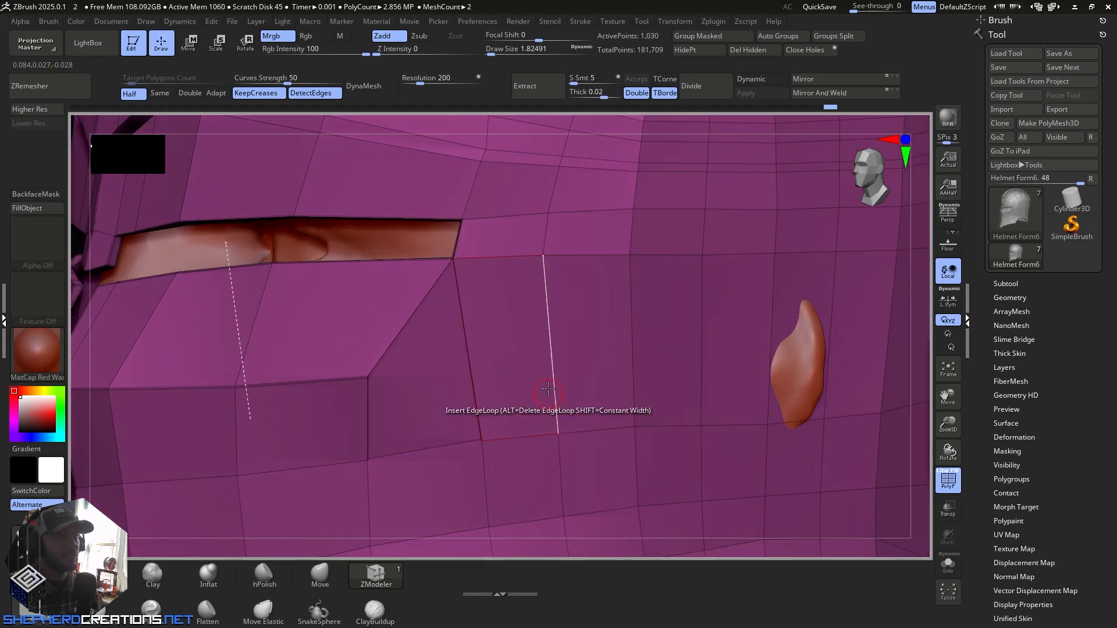
click(551, 347)
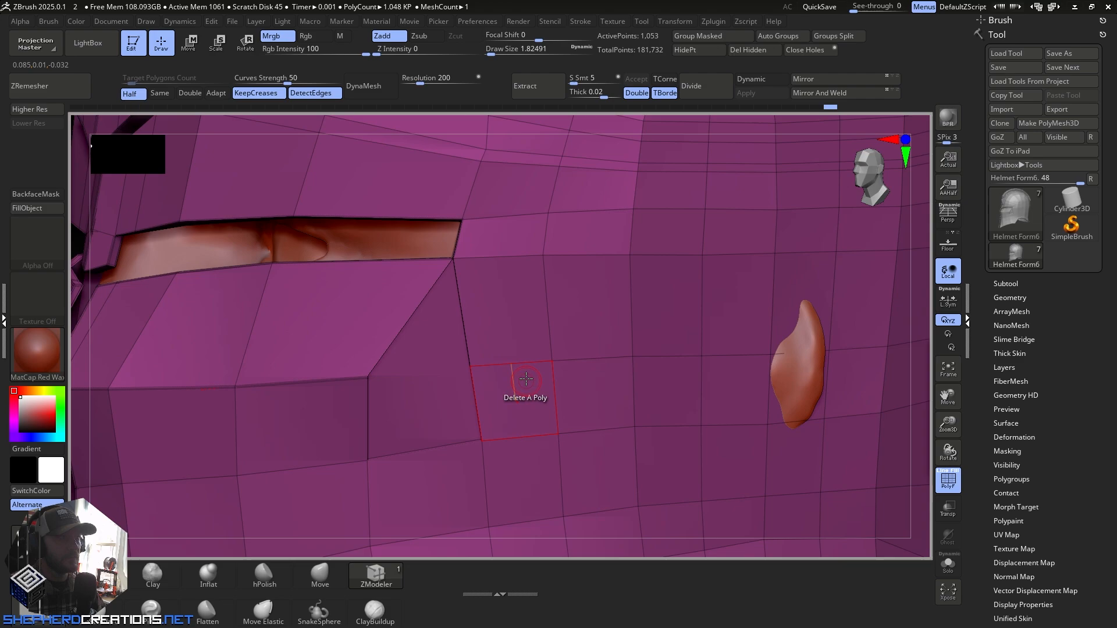
mouse_move(526, 378)
right_down()
mouse_move(520, 351)
mouse_move(427, 332)
right_up()
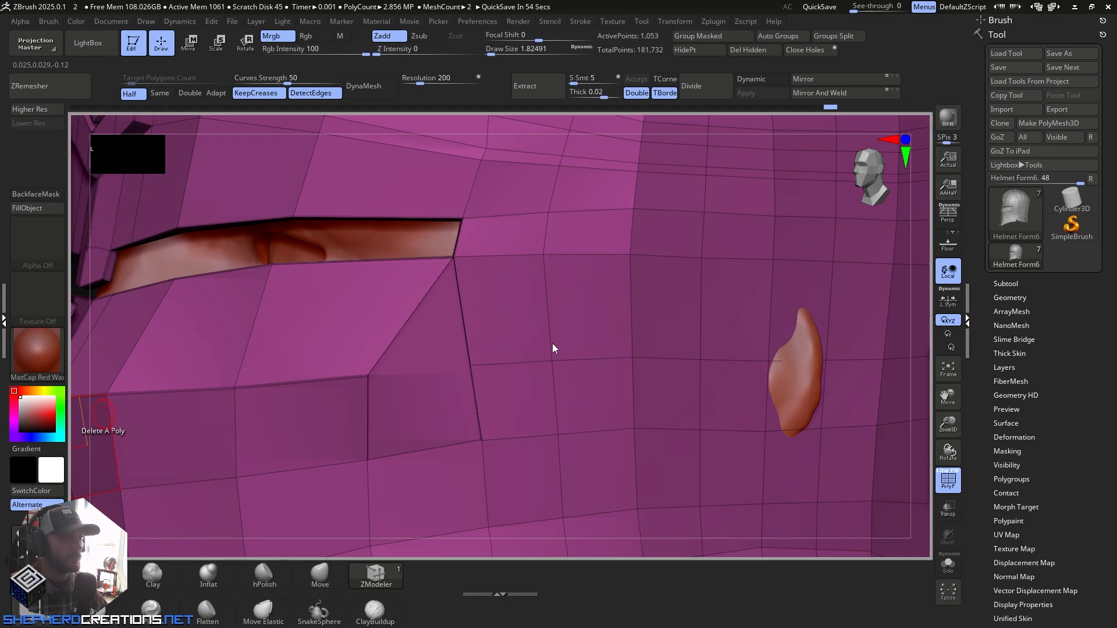
right_drag(552, 343, 575, 357)
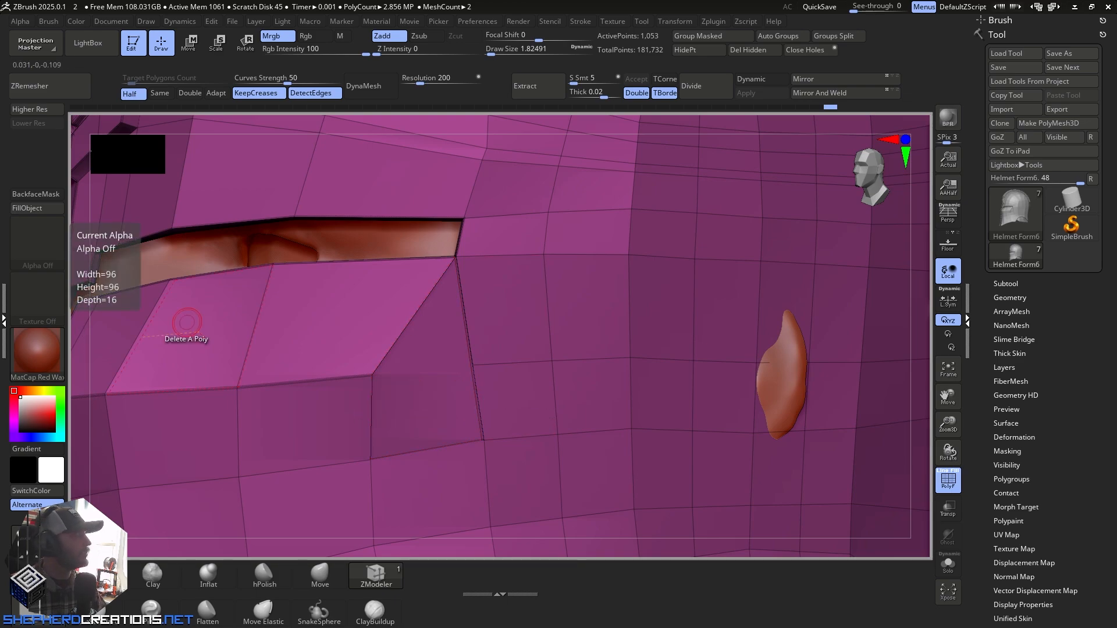
Step: Switch to the reference images and examine the gold helmet's eye slot, cheek plate and ear area, then return to the model
drag(0, 100, 679, 100)
key(ctrl+f)
middle_drag(319, 250, 738, 323)
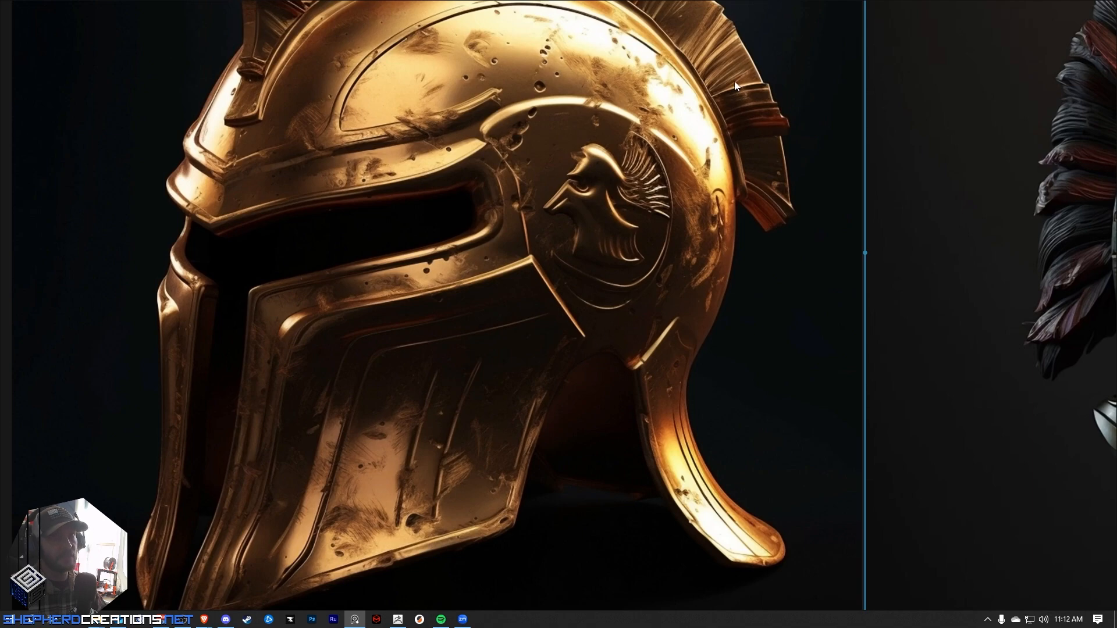
click(779, 1)
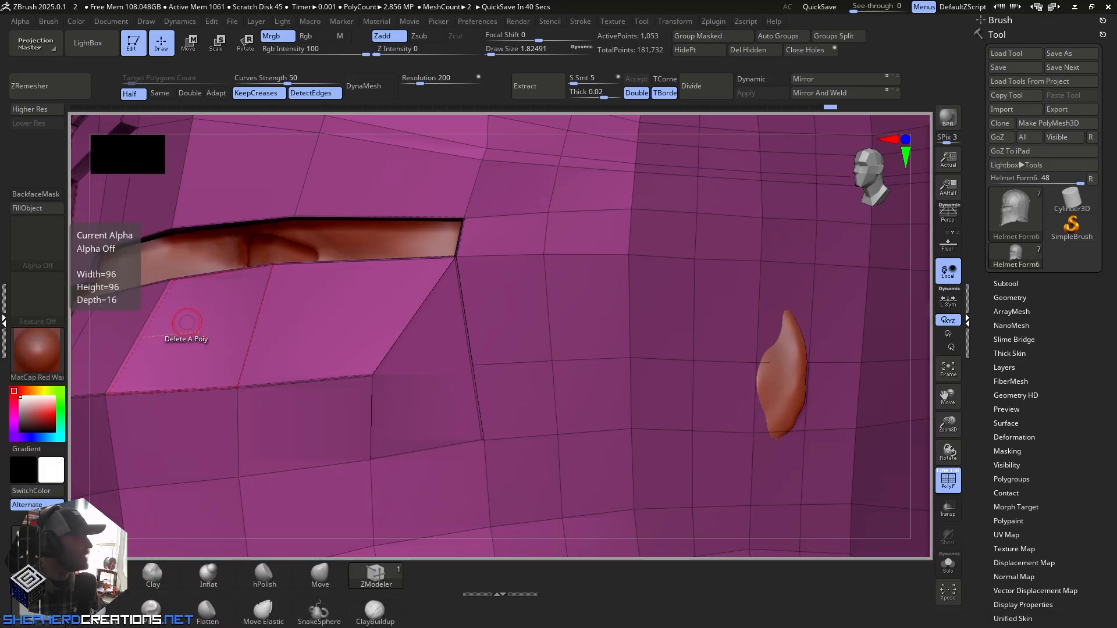
Step: Set the ZModeler edge action to Bridge and bridge the hole's front vertical edge to the lower segment of its rear edge
mouse_move(590, 361)
right_down()
mouse_move(646, 362)
mouse_move(586, 362)
right_up()
ctrl+right_drag(396, 367, 469, 418)
right_drag(392, 436, 350, 451)
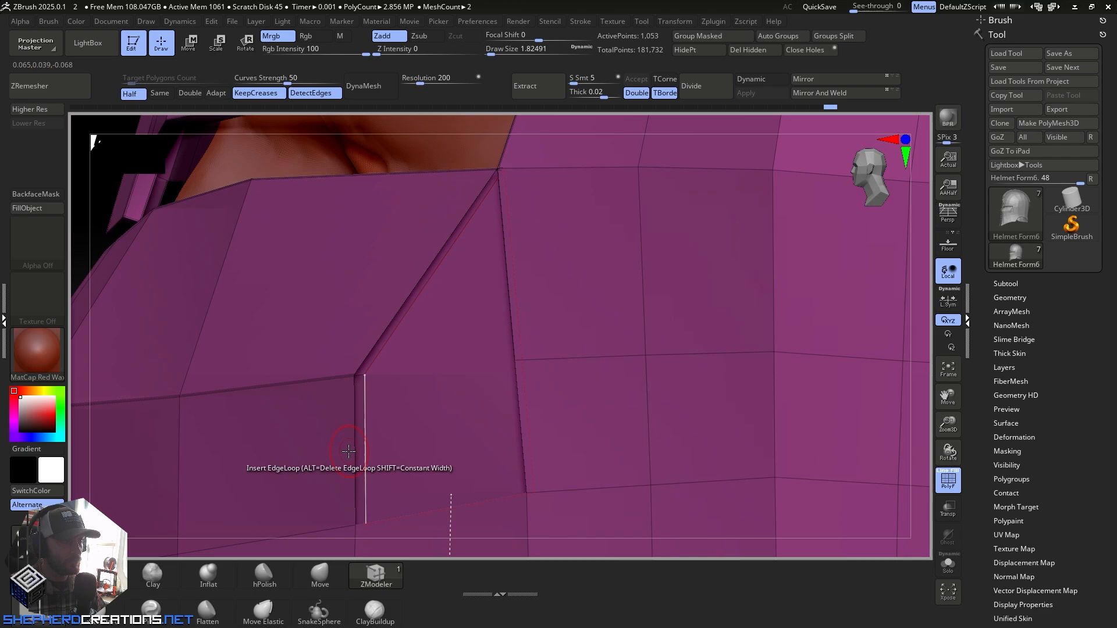
key(space)
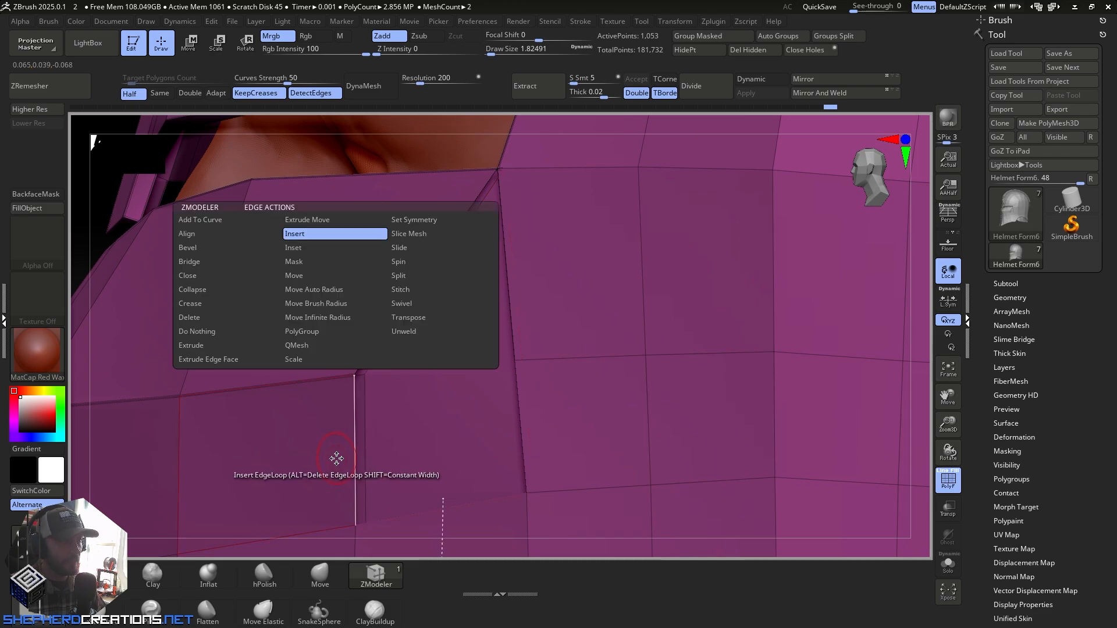
click(208, 267)
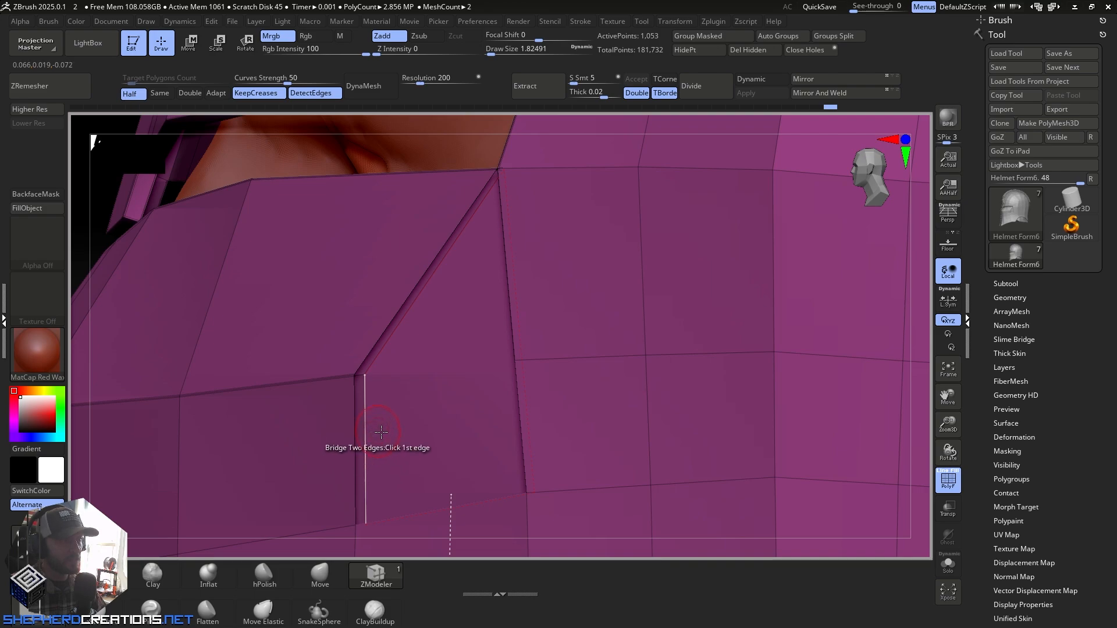
right_drag(381, 431, 456, 400)
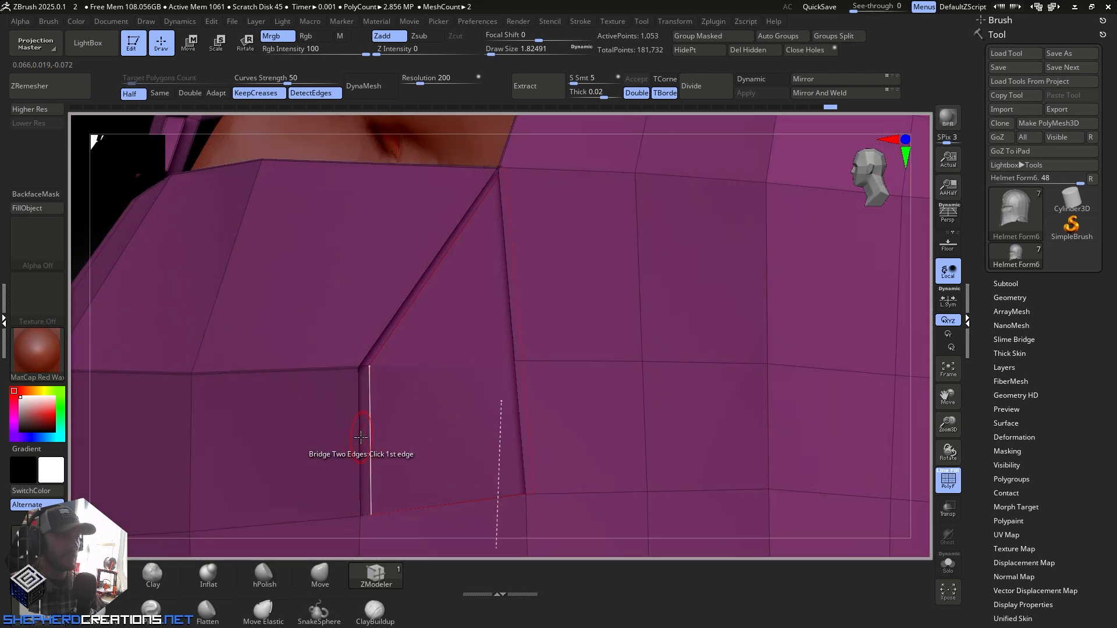
right_drag(361, 441, 370, 451)
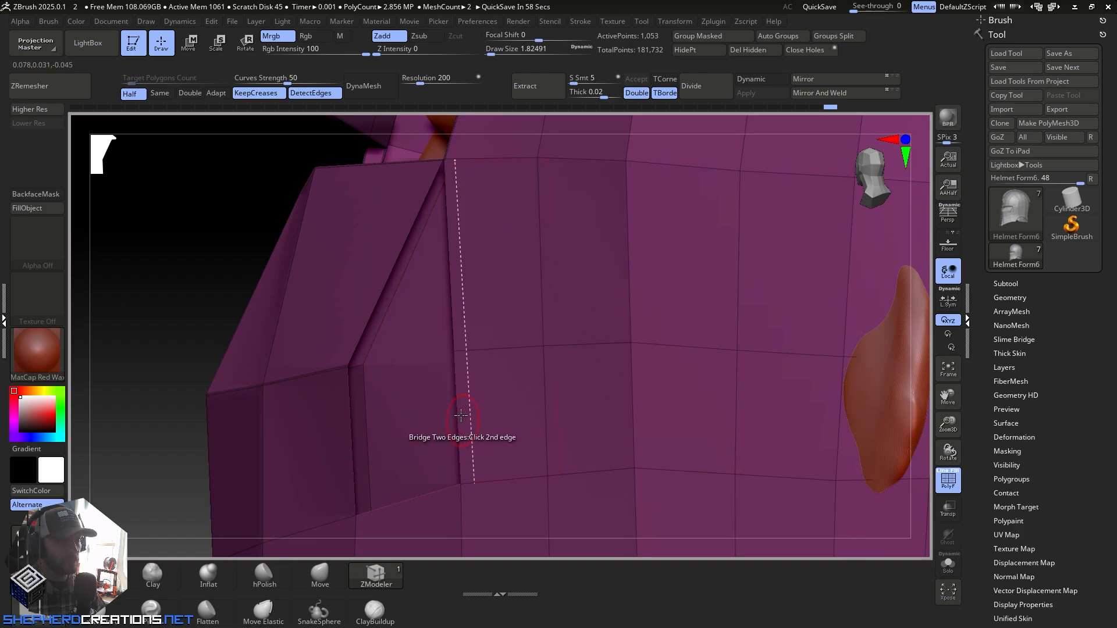
right_drag(461, 415, 518, 414)
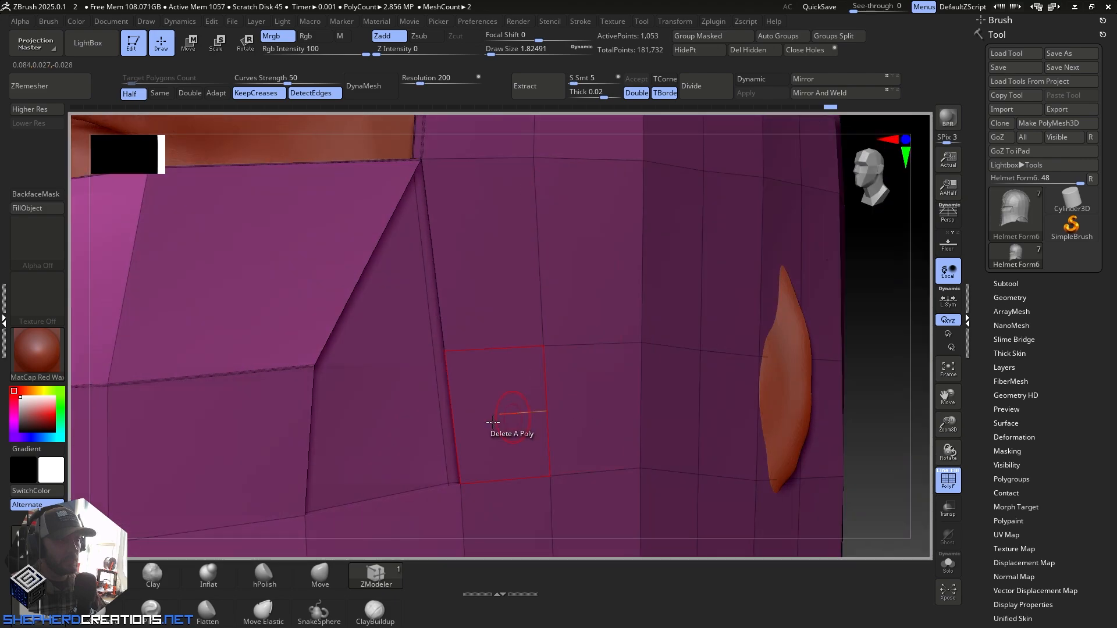
click(460, 404)
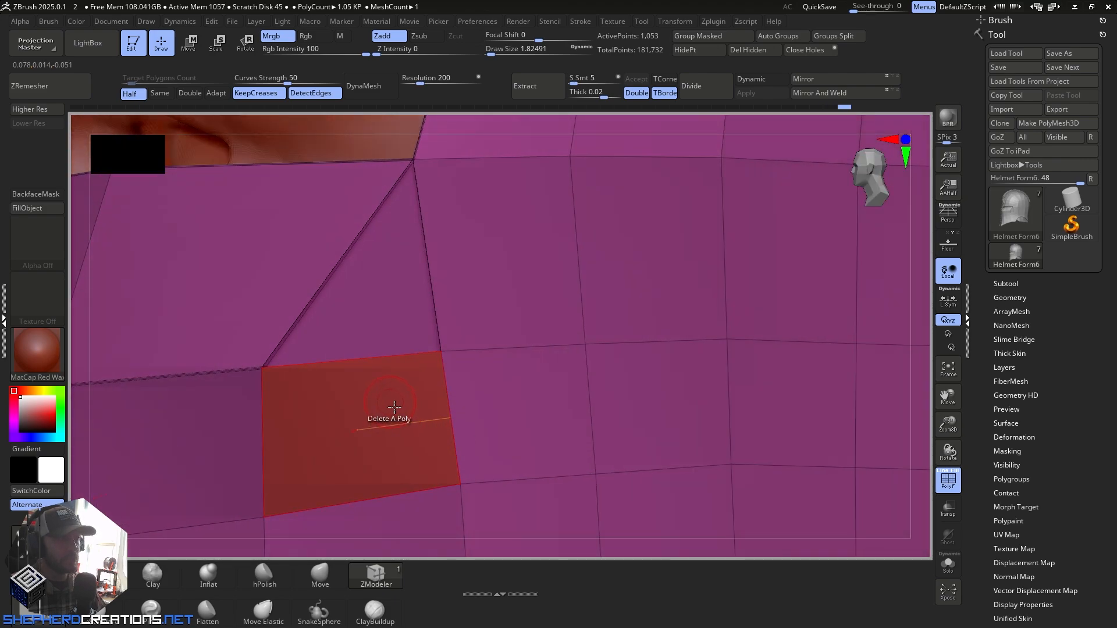
Step: Bridge the two slanted edges of the remaining triangular opening below the eye slot's rear corner
alt+right_drag(444, 349, 522, 438)
right_drag(442, 375, 504, 365)
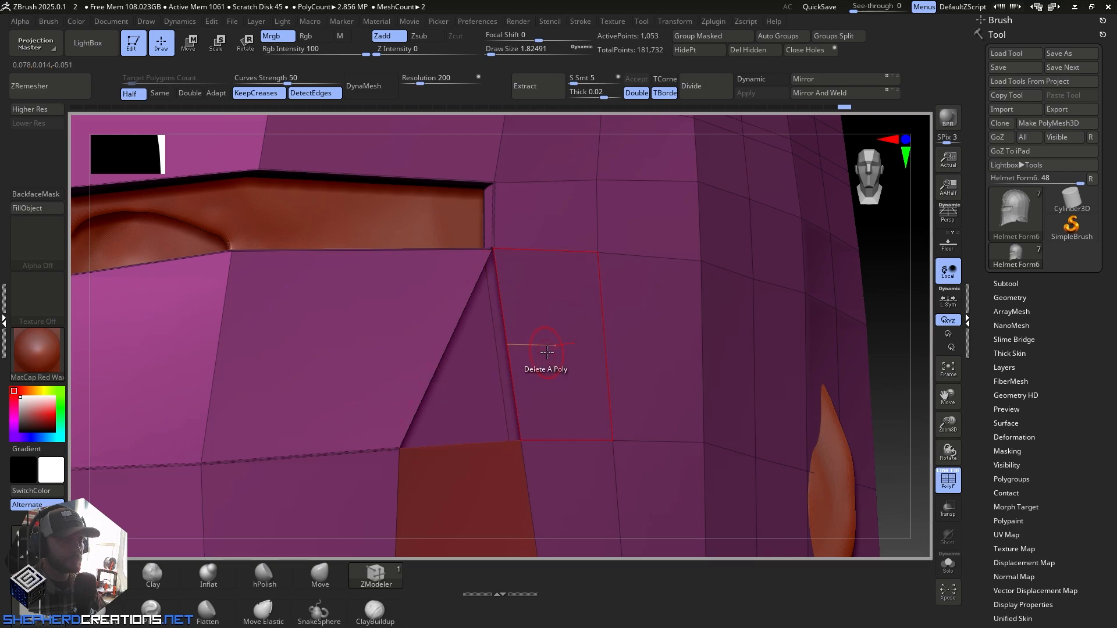
right_drag(511, 365, 524, 320)
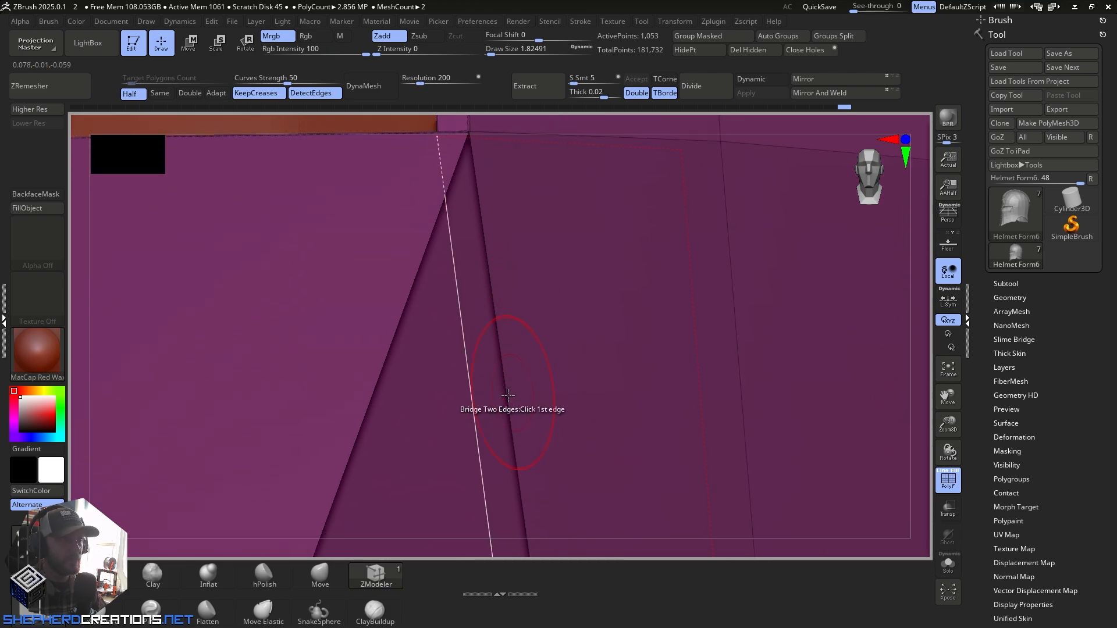
right_drag(375, 373, 526, 402)
click(318, 382)
click(298, 416)
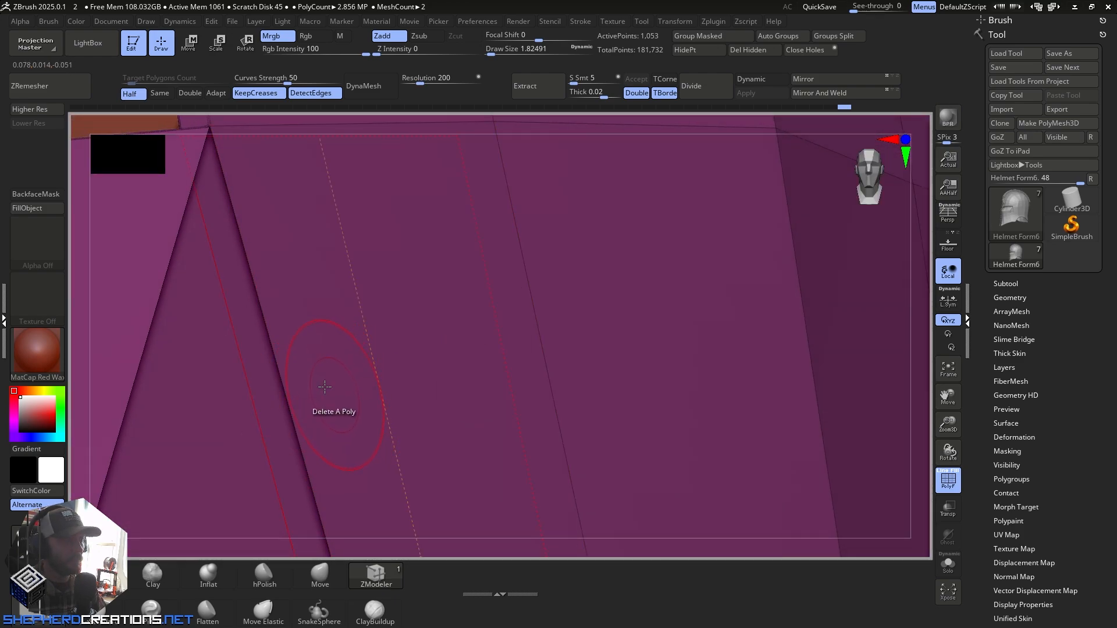
click(263, 235)
ctrl+right_drag(367, 372, 326, 262)
alt+right_drag(415, 472, 390, 221)
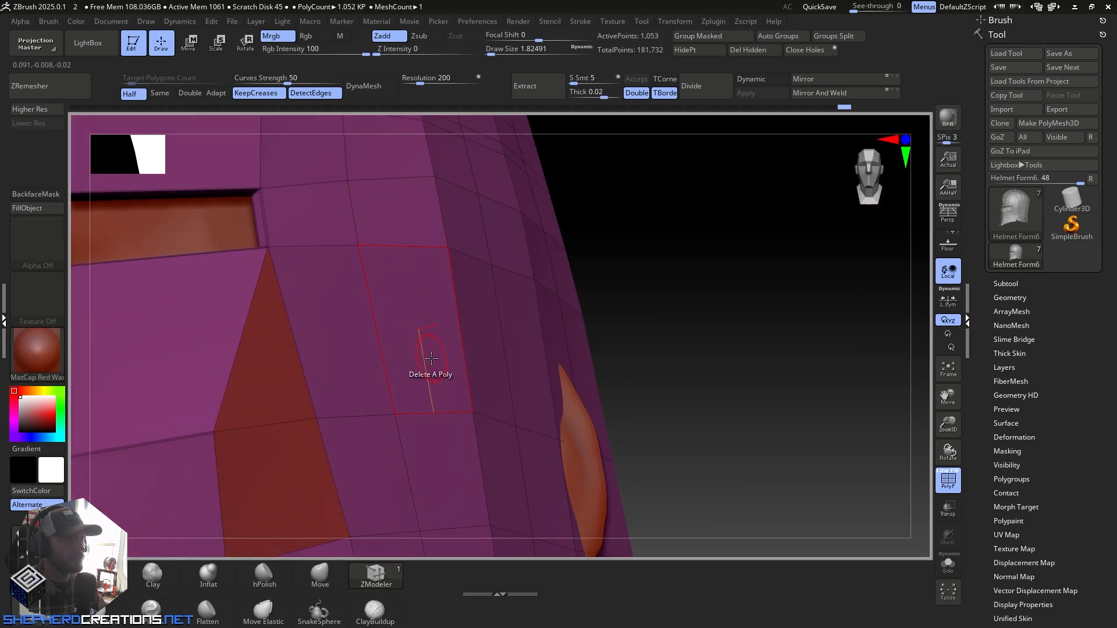
Step: Regroup the helmet's polygons with Auto Groups so the bridged faces below the eye slot share the surrounding polygroup
right_drag(432, 358, 647, 297)
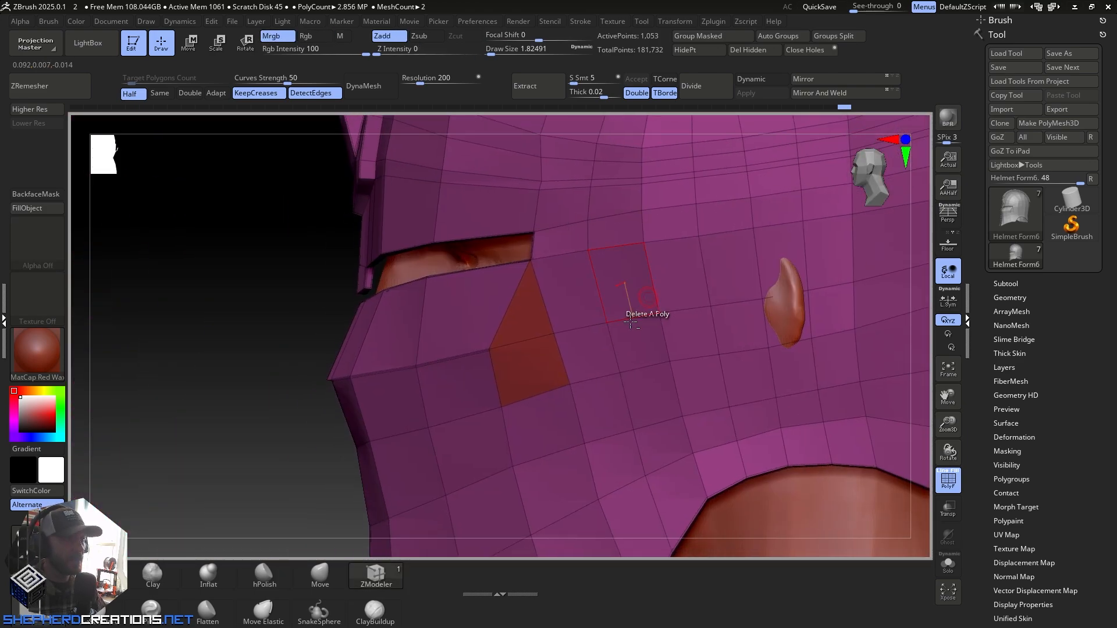
mouse_move(495, 407)
right_down()
mouse_move(576, 399)
mouse_move(560, 355)
mouse_move(605, 349)
right_up()
ctrl+right_drag(513, 323, 519, 347)
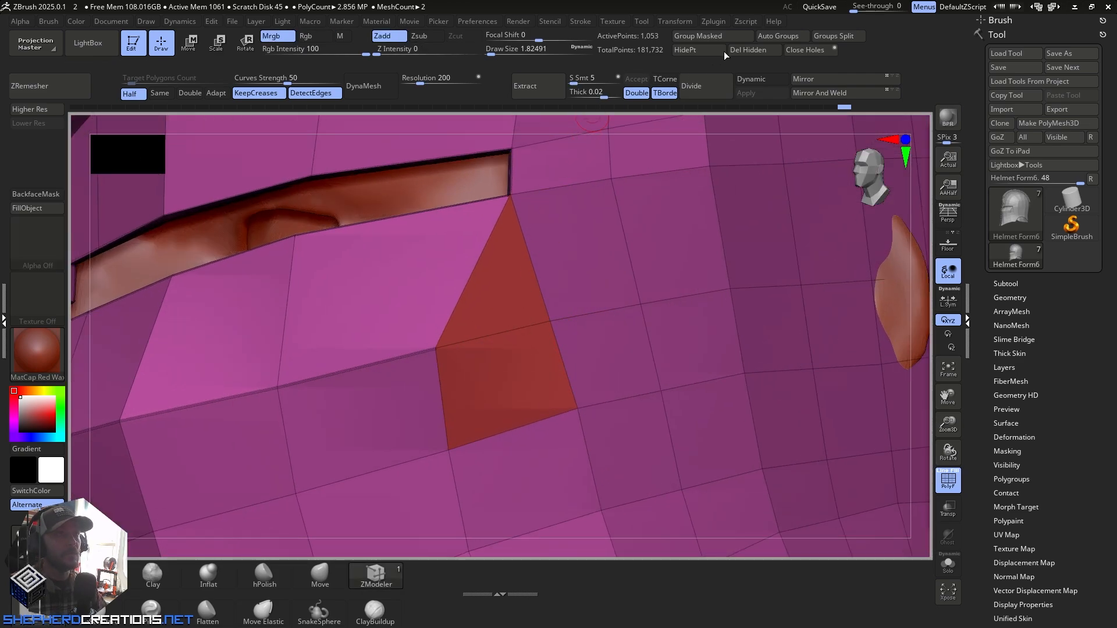
click(777, 40)
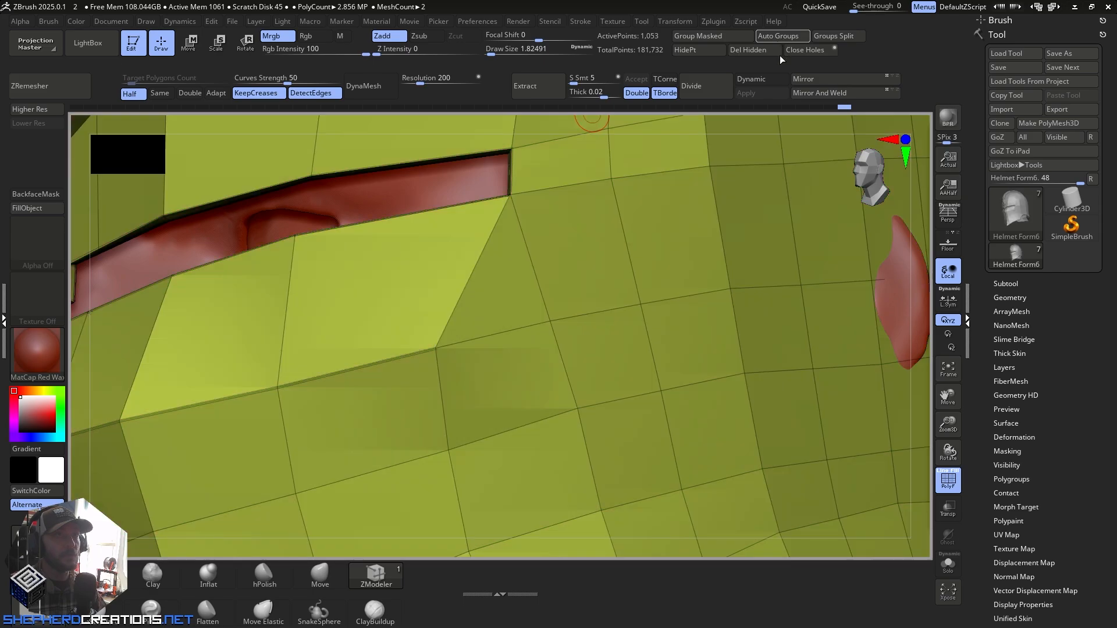
Step: Set the ZModeler point action to Stitch and stitch the cheek ridge's rear end point and the point below it to their rear neighbours
ctrl+right_drag(616, 372, 498, 329)
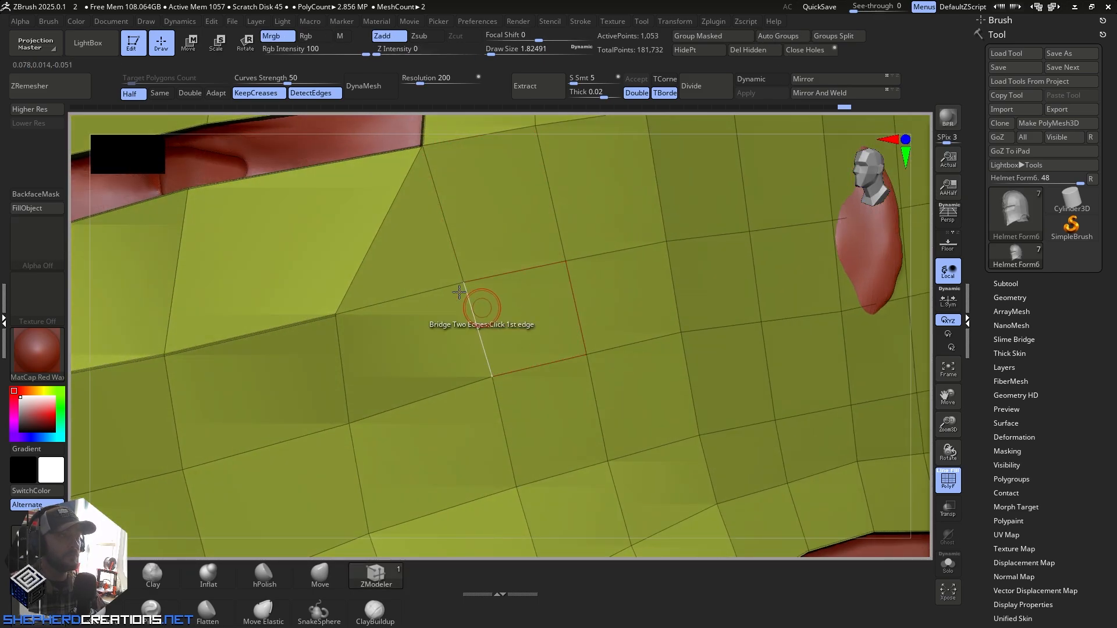
mouse_move(438, 299)
alt+right_down()
mouse_move(491, 331)
mouse_move(500, 366)
mouse_move(523, 366)
mouse_move(508, 354)
mouse_move(493, 369)
mouse_move(444, 334)
mouse_move(448, 280)
alt+right_up()
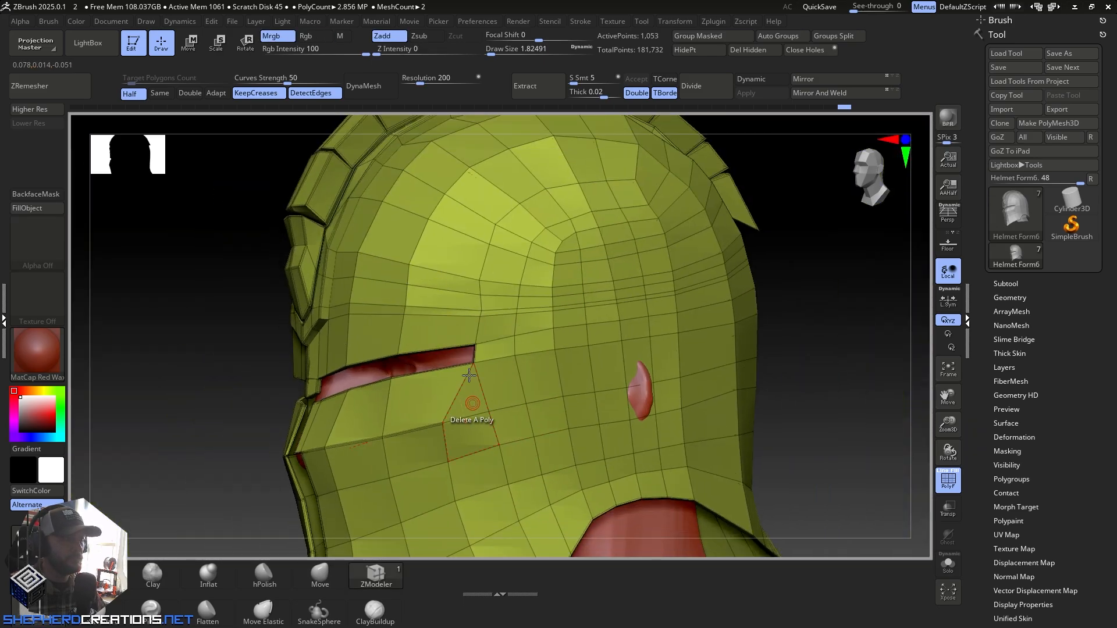
alt+right_drag(471, 401, 451, 259)
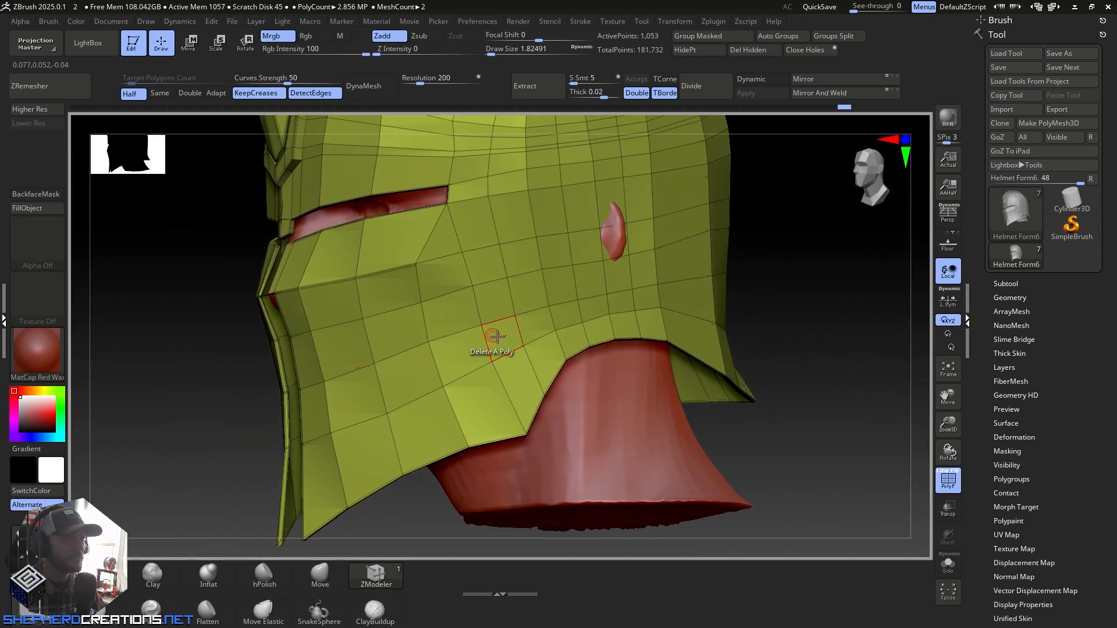
mouse_move(497, 337)
right_down()
mouse_move(532, 331)
mouse_move(446, 304)
mouse_move(444, 292)
mouse_move(400, 334)
mouse_move(388, 392)
mouse_move(364, 322)
right_up()
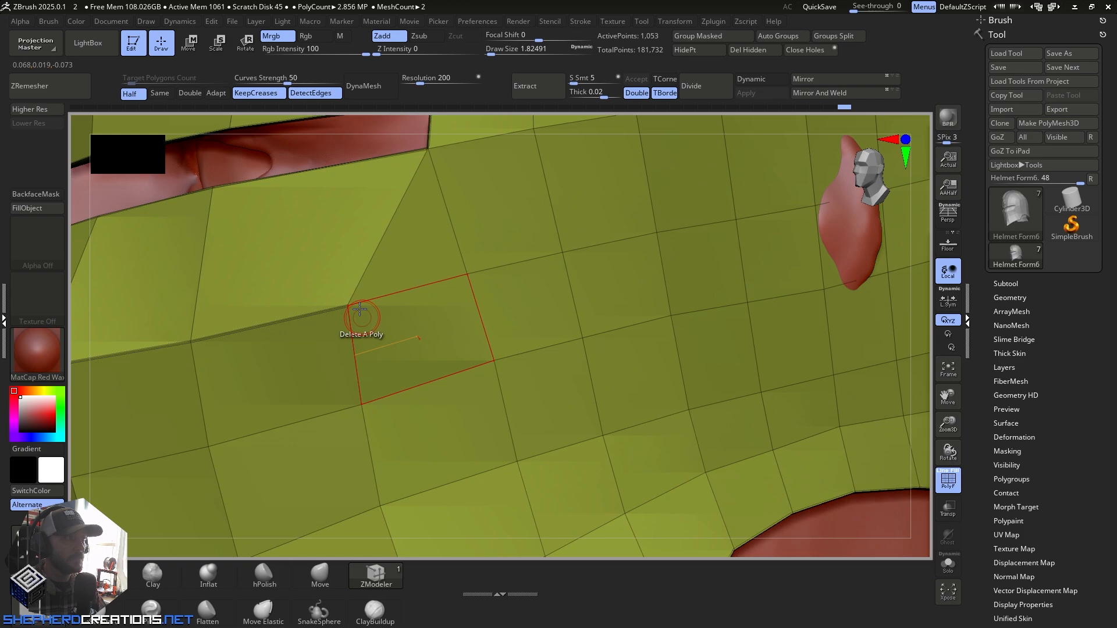
key(space)
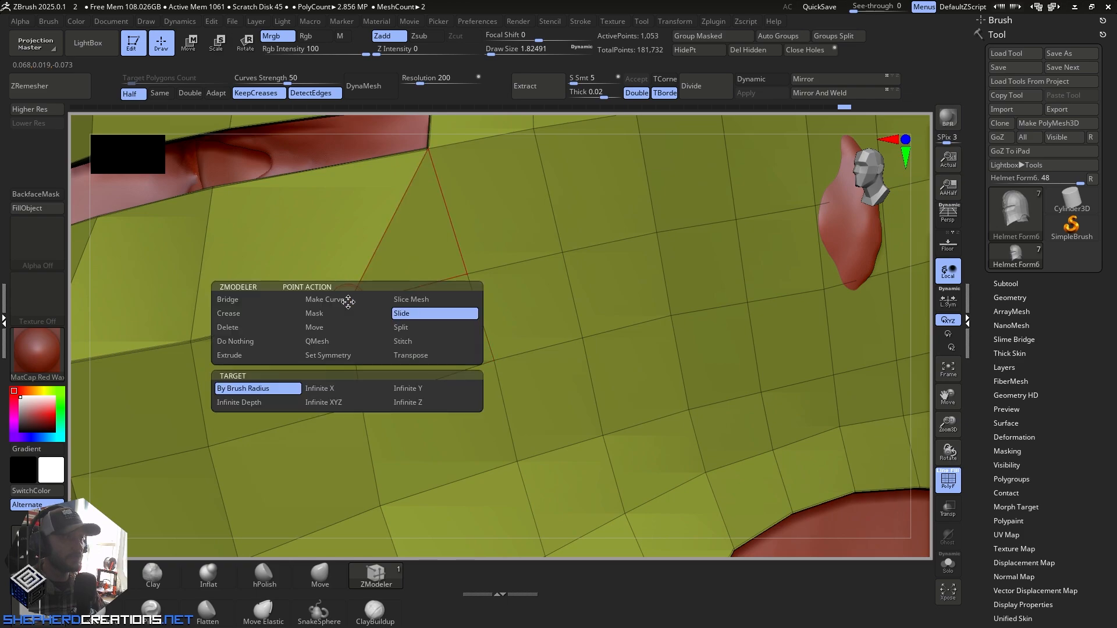
click(412, 343)
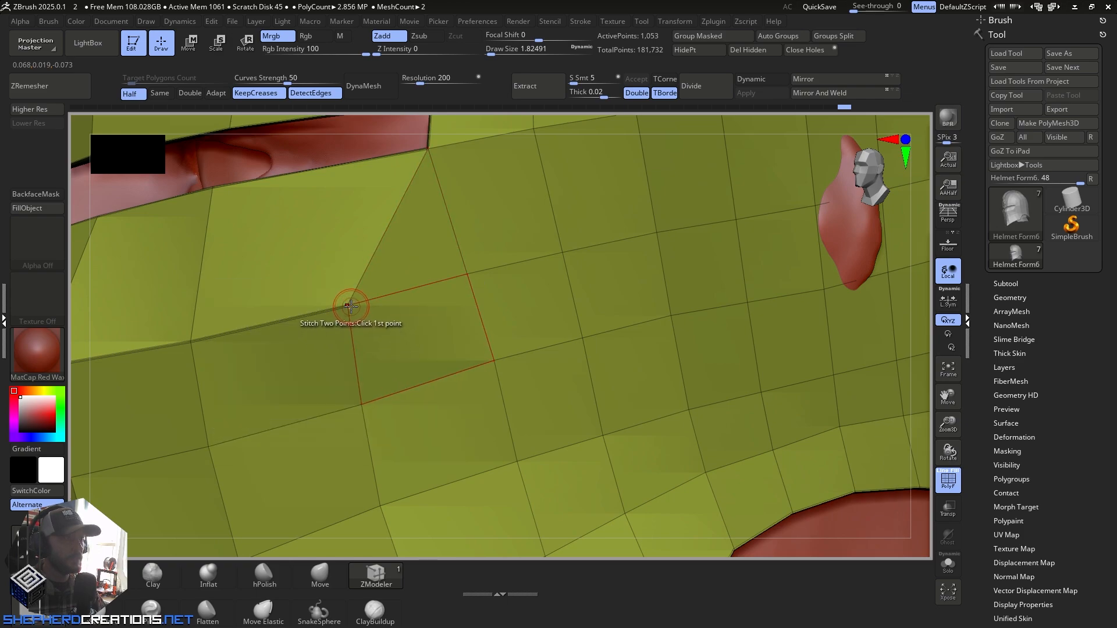
click(351, 306)
click(468, 274)
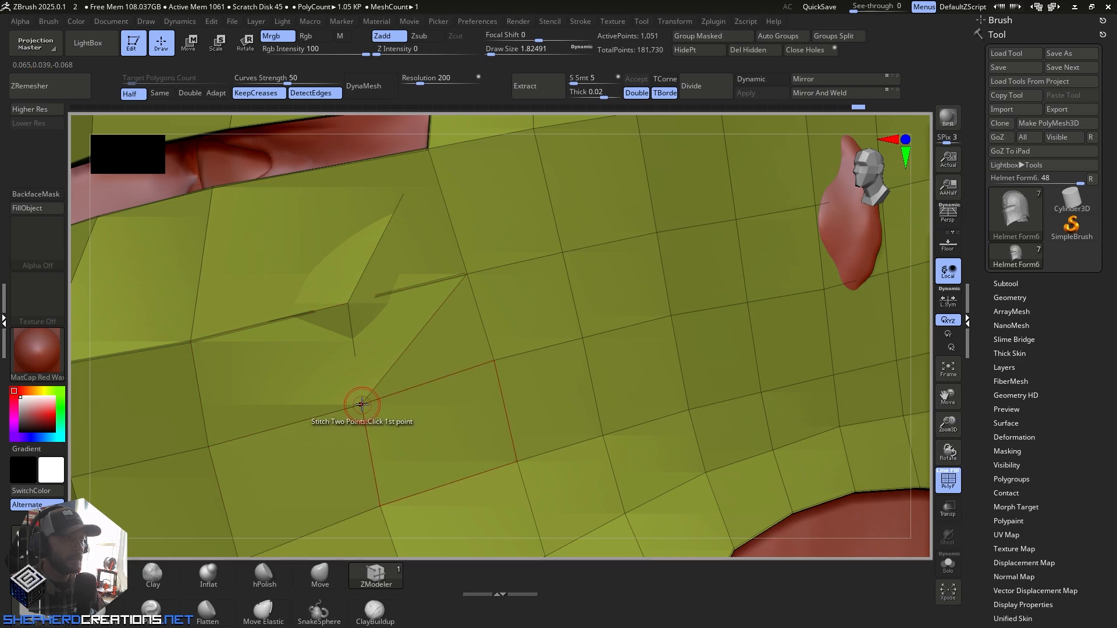
click(362, 404)
click(493, 361)
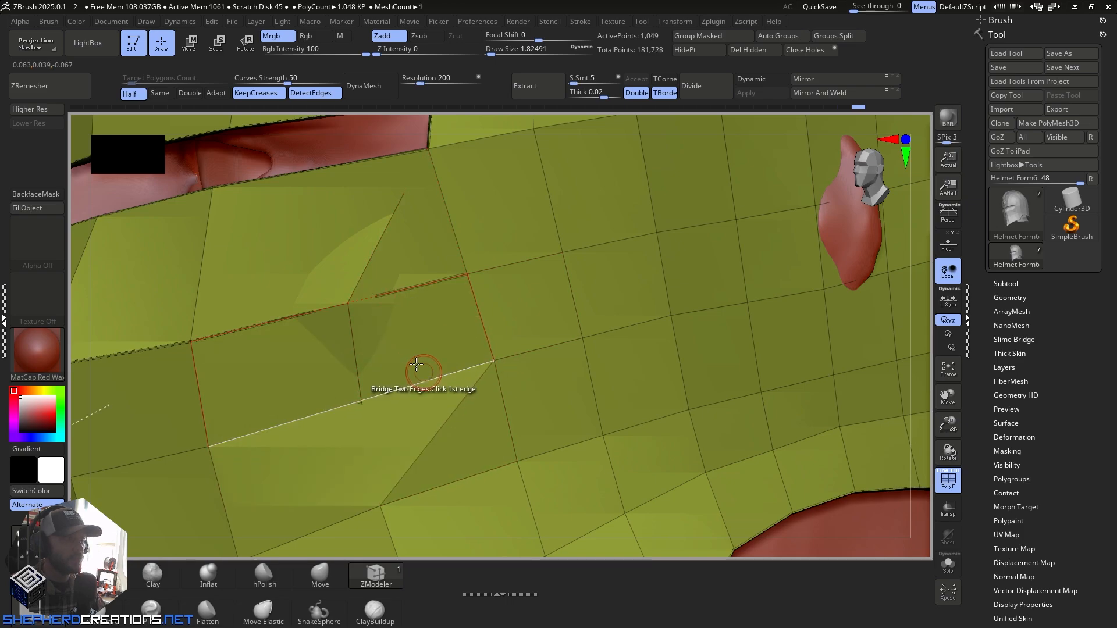
Step: Stitch the remaining points of that cheek column to their rear neighbours, down to the corner on the helmet's lower rim
alt+right_drag(416, 365, 369, 217)
click(332, 358)
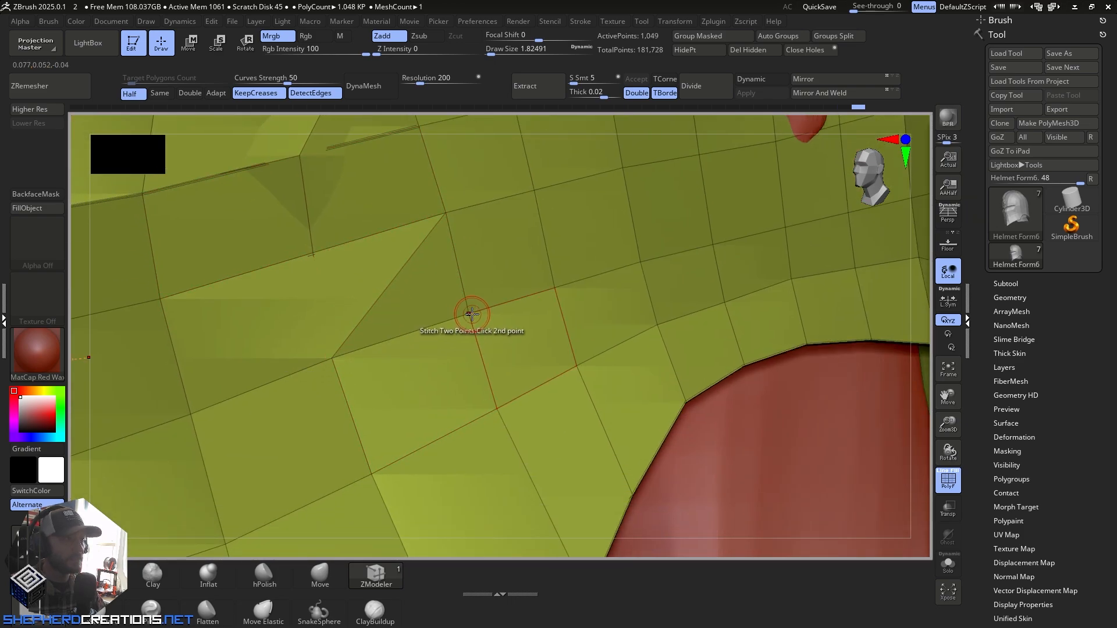
click(470, 314)
click(373, 472)
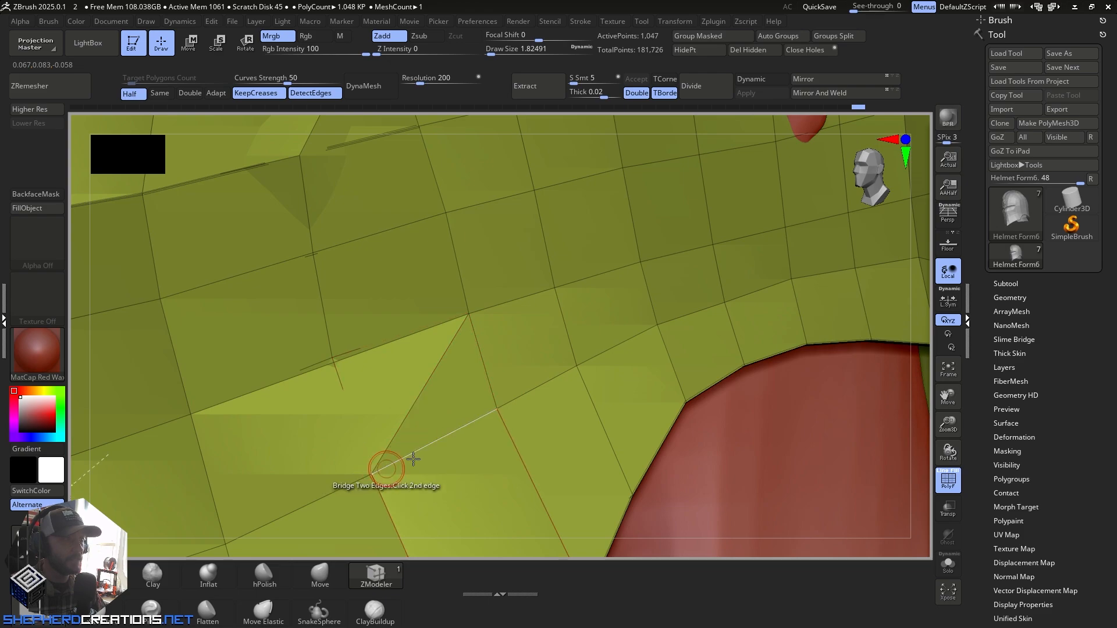
click(494, 411)
right_drag(493, 410, 369, 436)
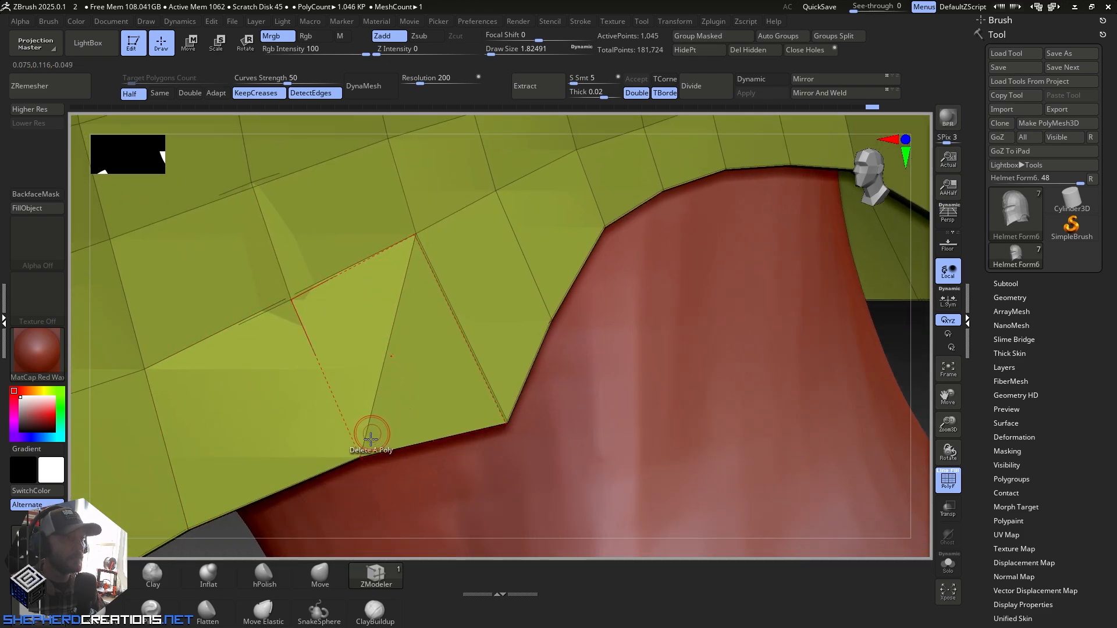
click(505, 420)
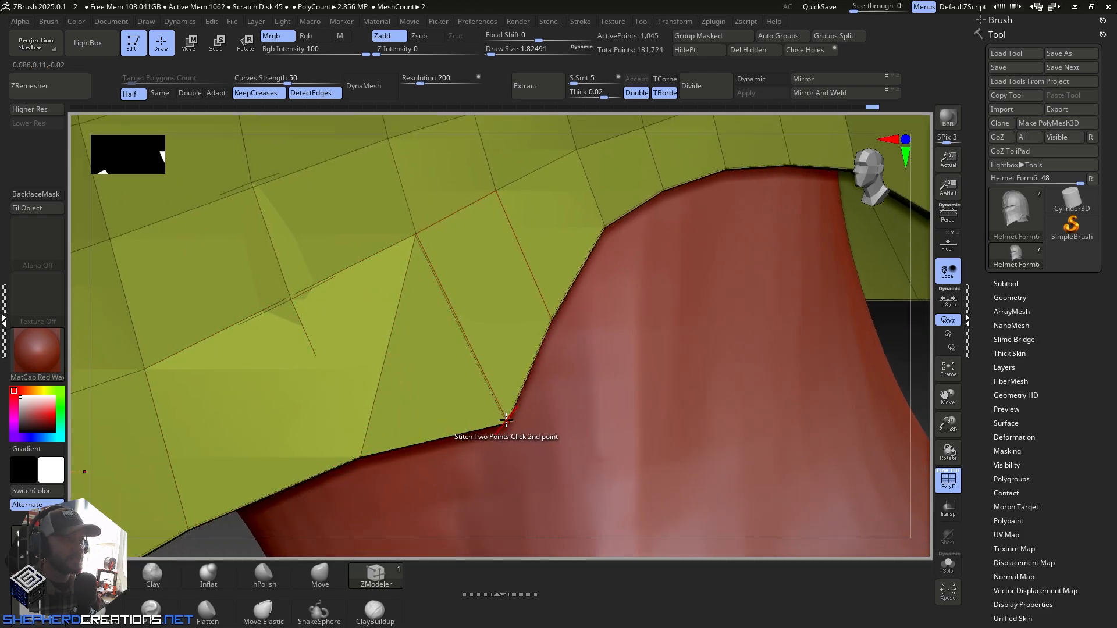
click(503, 420)
Step: Isolate the helmet with Solo and turn to the inner surface behind the stitched cheek column
right_drag(437, 384, 399, 331)
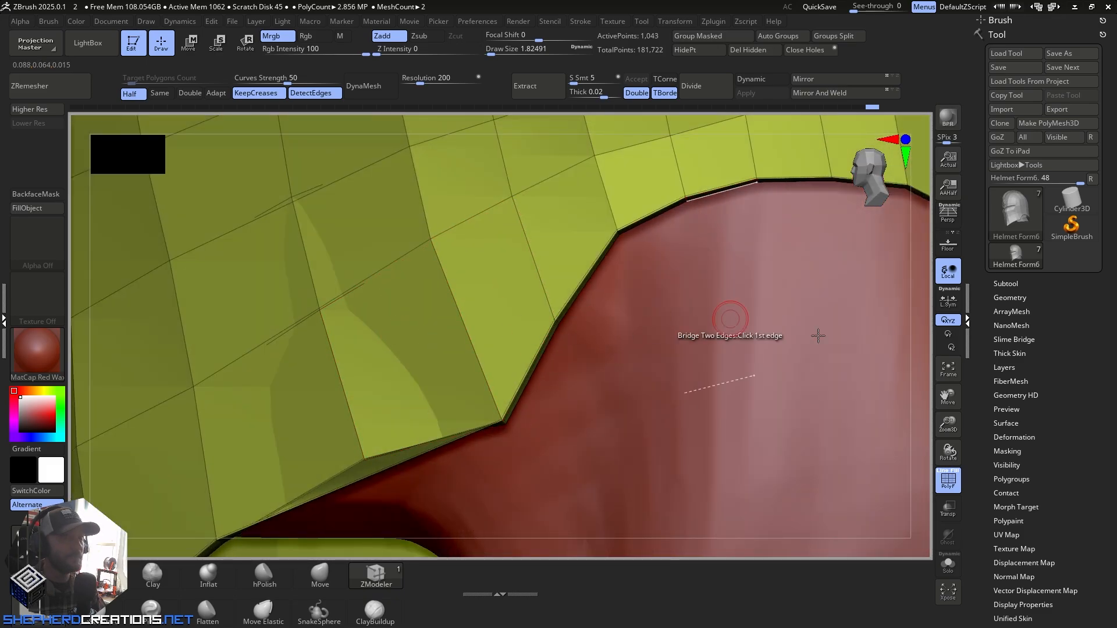
click(945, 566)
right_drag(587, 361, 611, 394)
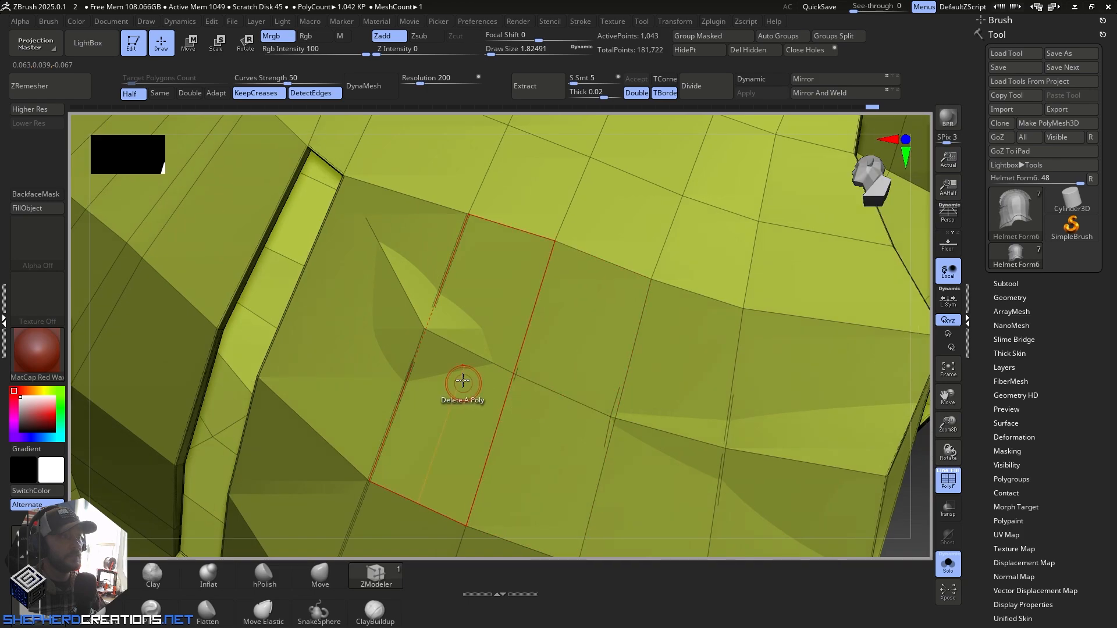
Step: Set the ZModeler edge action to Insert and delete the extra edge loop on the inner surface behind the stitched column
key(space)
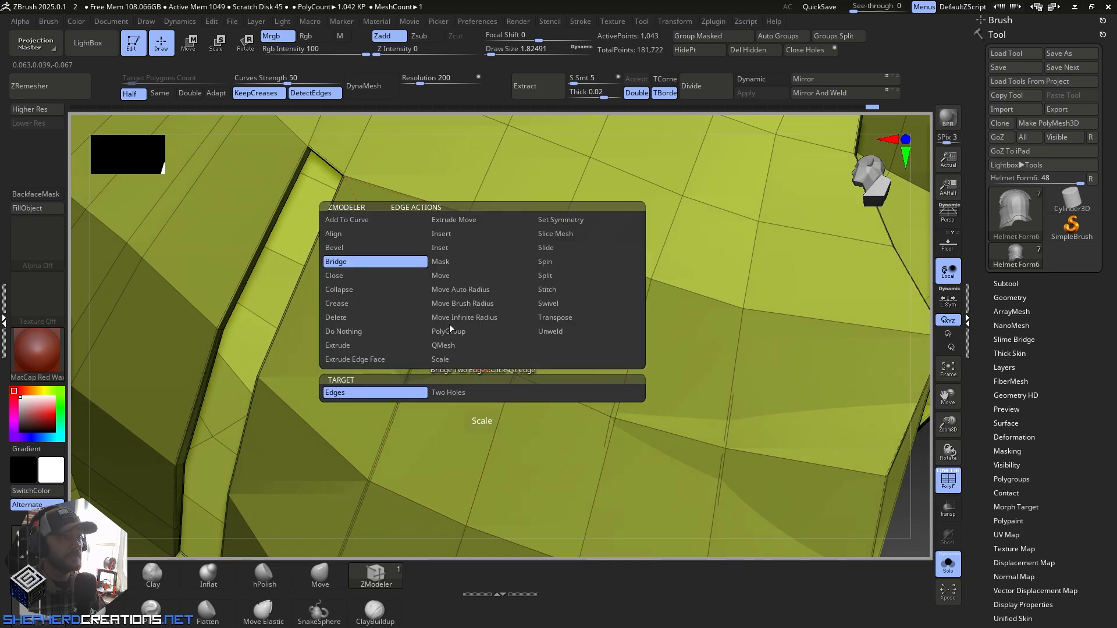
click(446, 234)
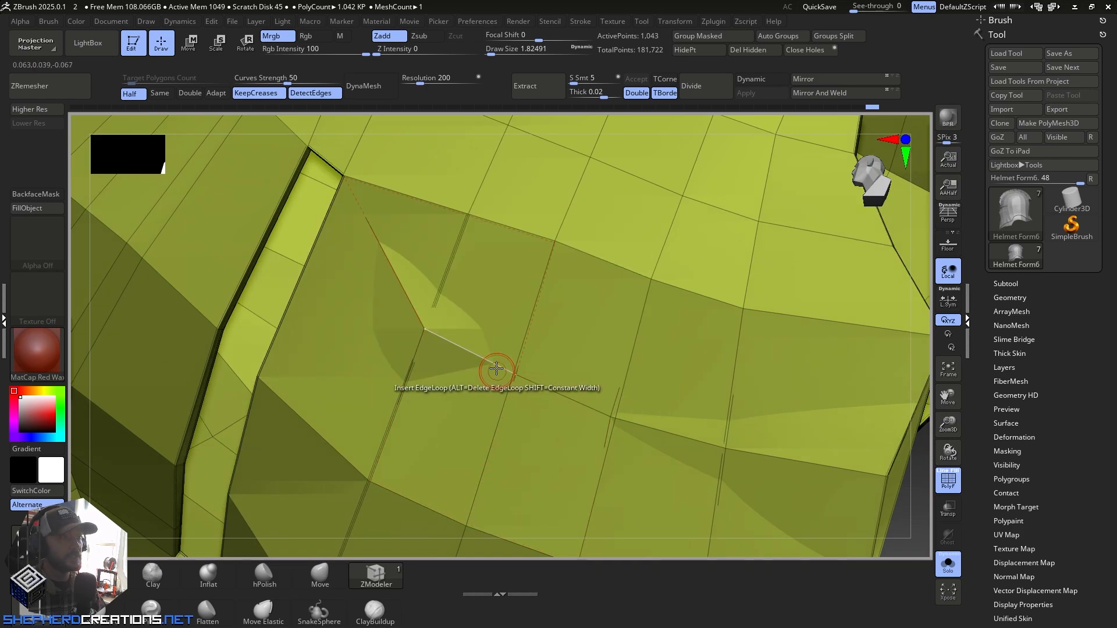
mouse_move(495, 363)
right_down()
mouse_move(563, 356)
mouse_move(508, 327)
mouse_move(528, 341)
mouse_move(532, 312)
mouse_move(601, 330)
mouse_move(576, 317)
right_up()
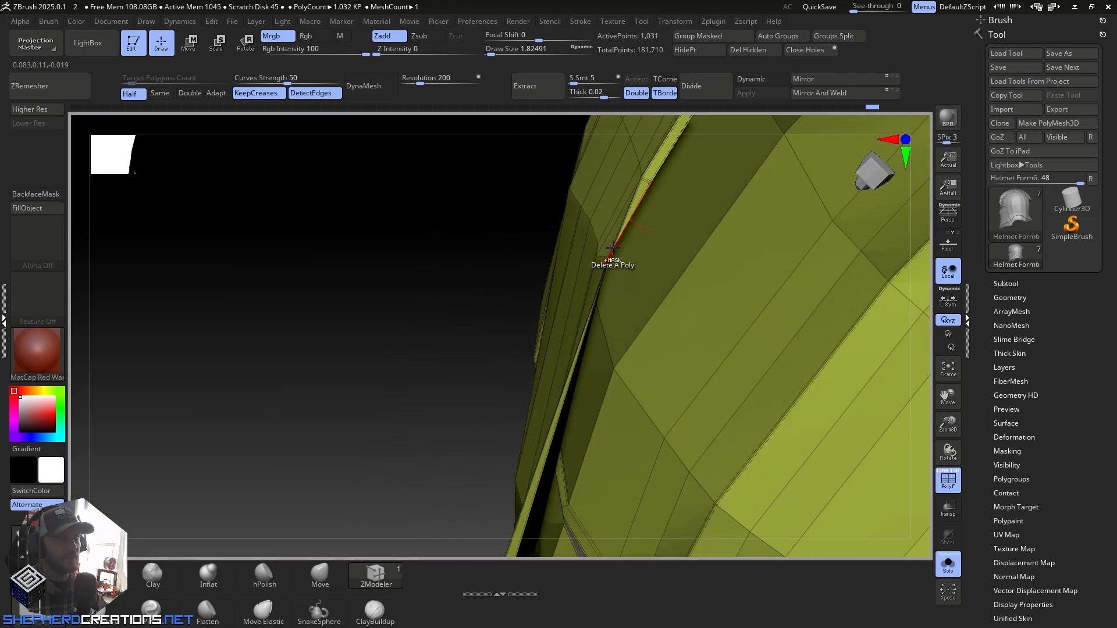
Step: Select the Move brush and reduce its draw size to 1 for adjusting the overlapping points at the lower rim
ctrl+right_drag(611, 260, 618, 479)
ctrl+right_drag(603, 319, 604, 372)
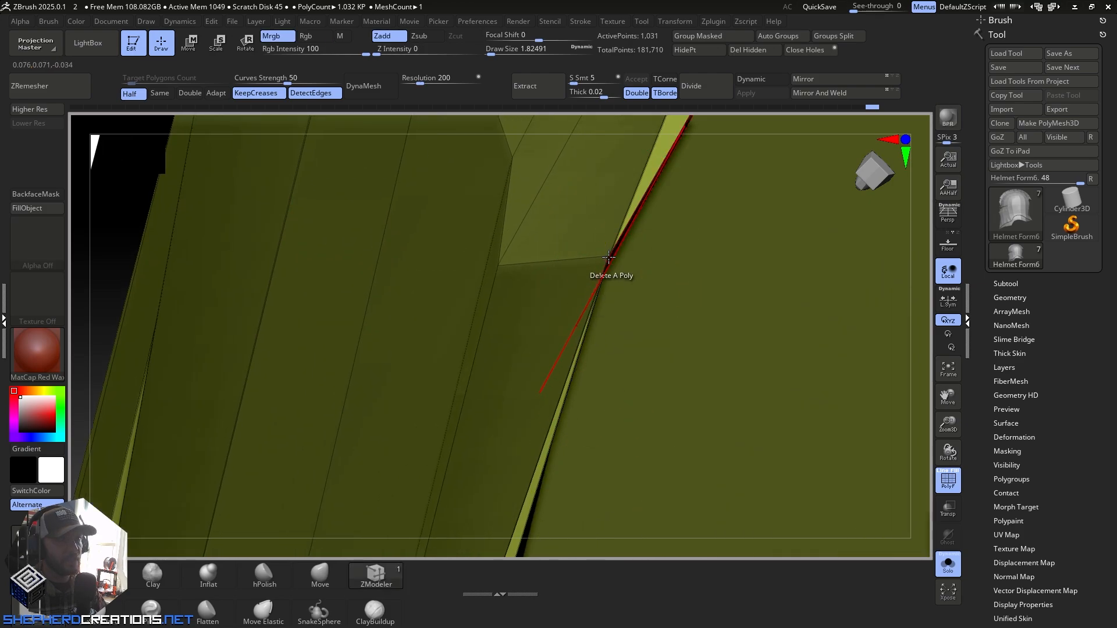
right_drag(609, 257, 611, 259)
click(319, 574)
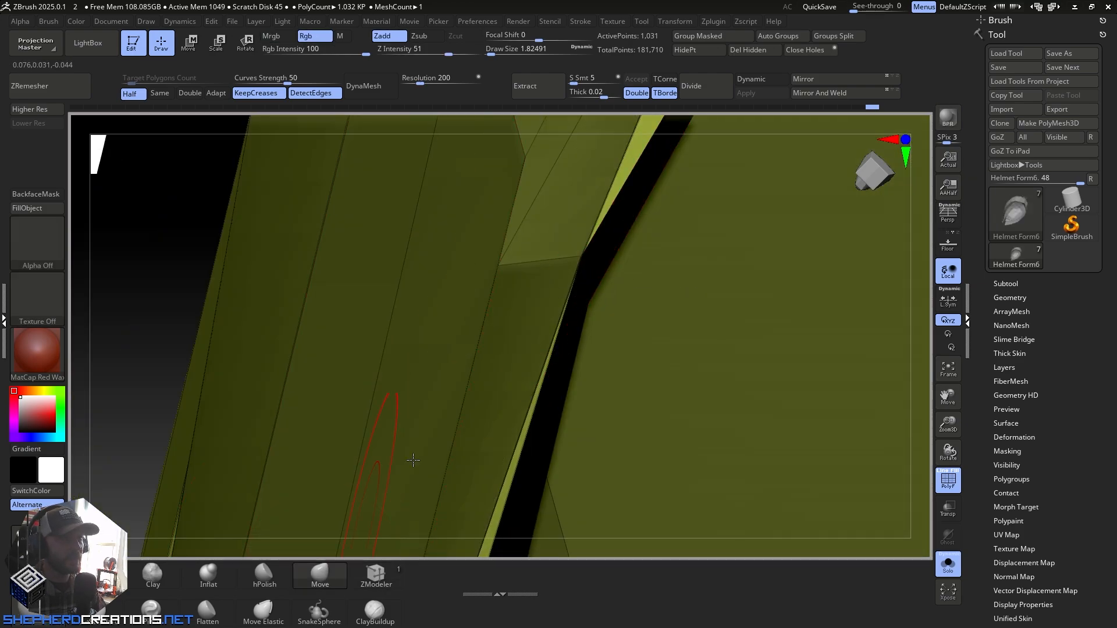
drag(493, 54, 491, 53)
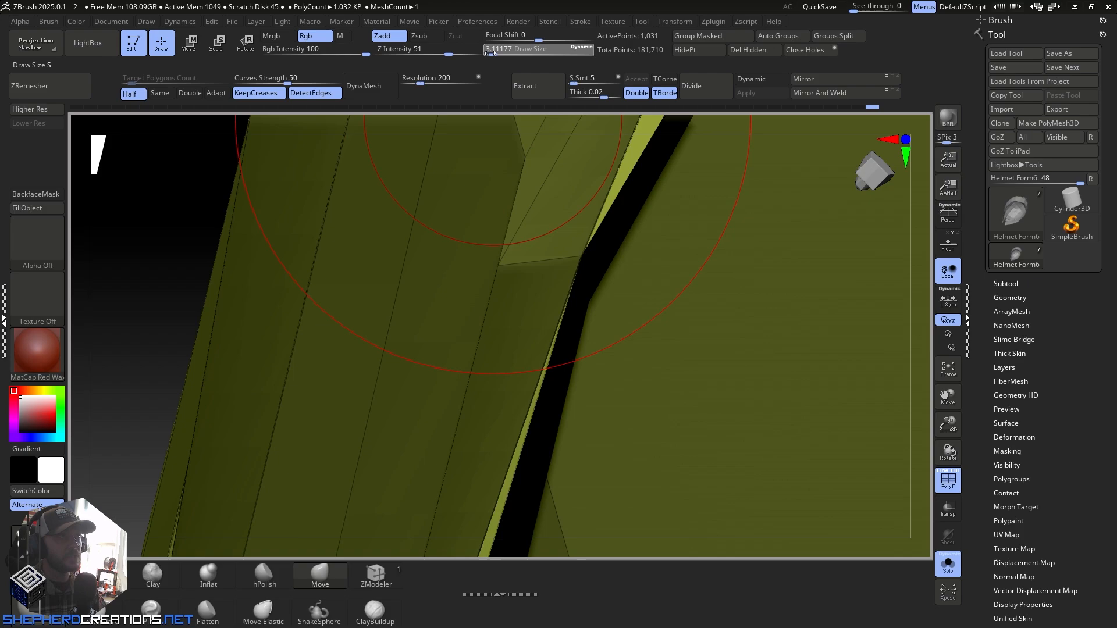
Step: Try to separate the overlapping inner and outer points at the lower rim's corner with the Move brush
mouse_move(588, 250)
mouse_down()
mouse_move(623, 261)
mouse_move(430, 220)
mouse_up()
right_drag(522, 254, 819, 401)
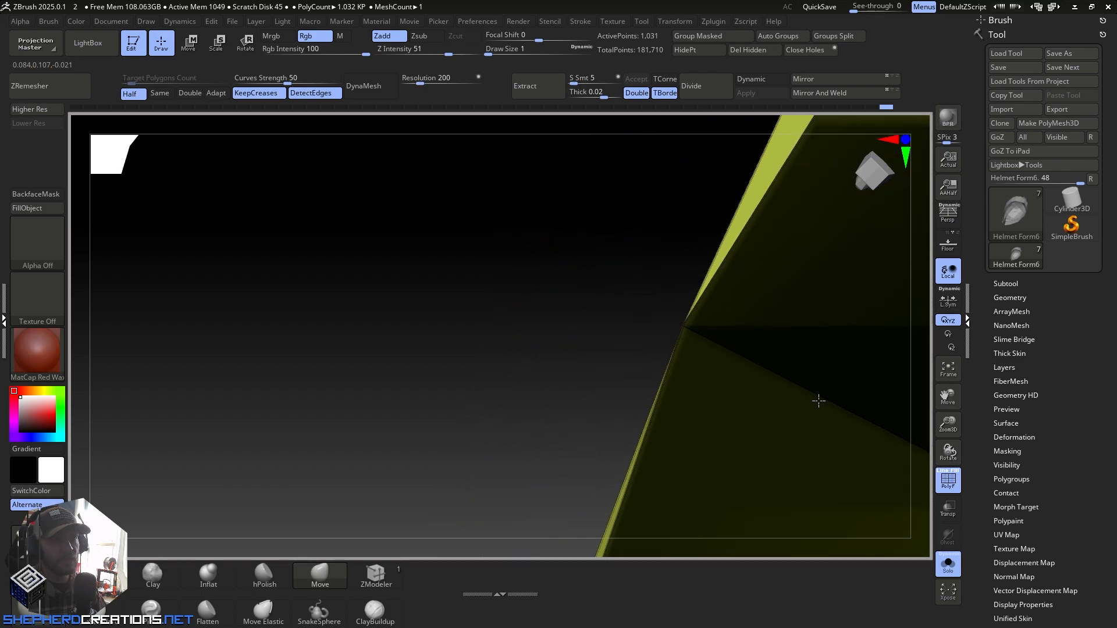
mouse_move(695, 324)
right_down()
mouse_move(693, 337)
mouse_move(506, 297)
mouse_move(386, 256)
mouse_move(529, 299)
mouse_move(526, 279)
mouse_move(570, 323)
mouse_move(817, 446)
mouse_move(729, 406)
mouse_move(744, 428)
mouse_move(693, 386)
mouse_move(314, 309)
mouse_move(197, 257)
mouse_move(469, 317)
mouse_move(492, 294)
mouse_move(464, 244)
mouse_move(452, 295)
right_up()
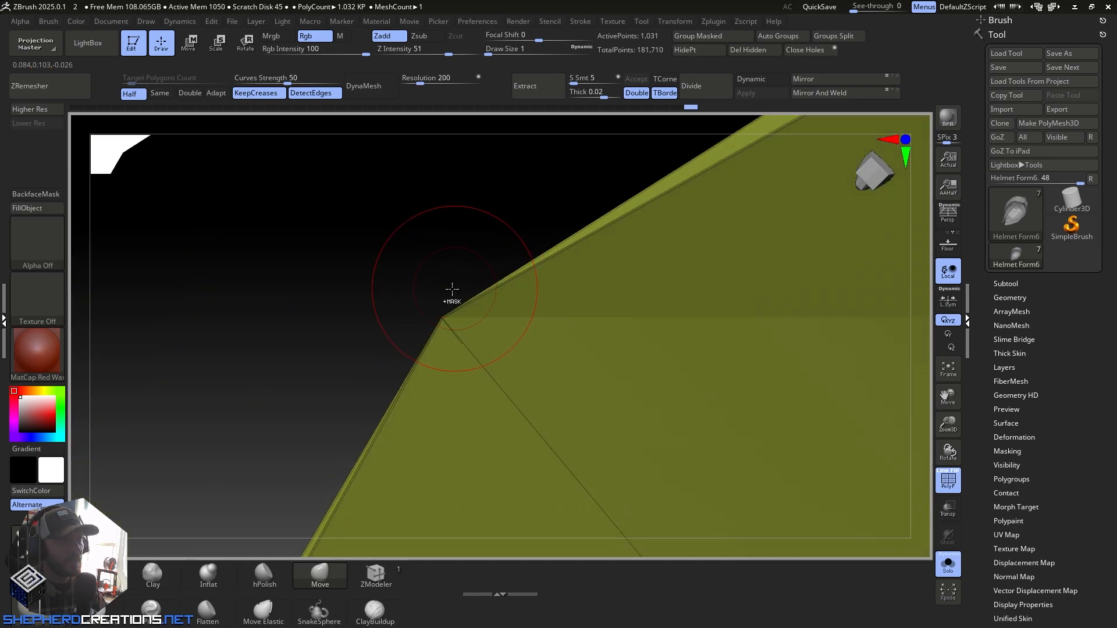
key(ctrl)
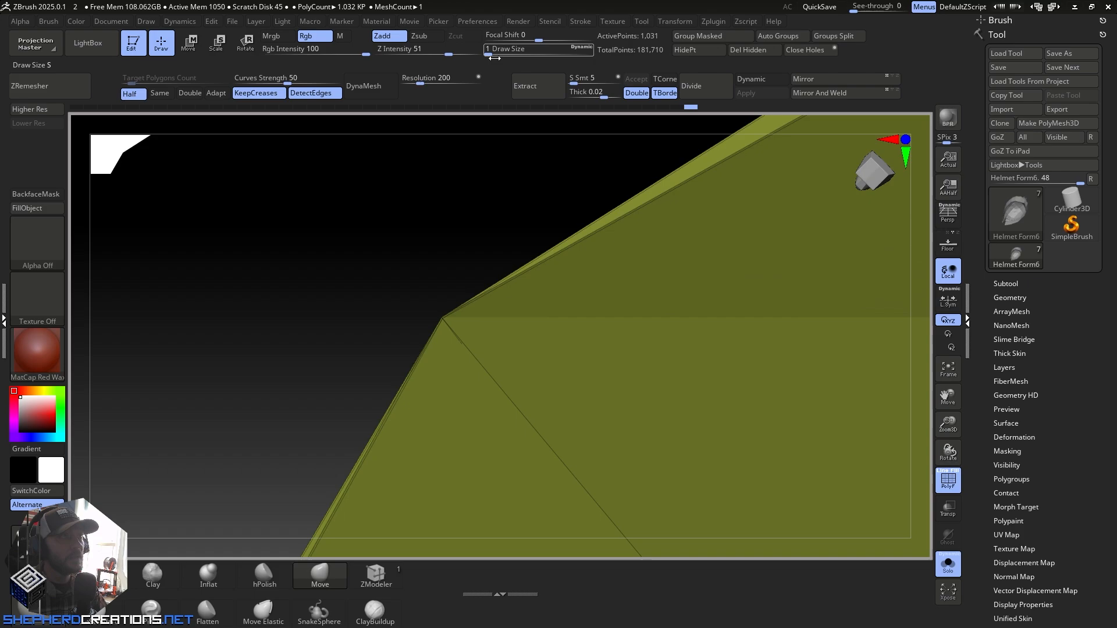
right_drag(482, 302, 480, 301)
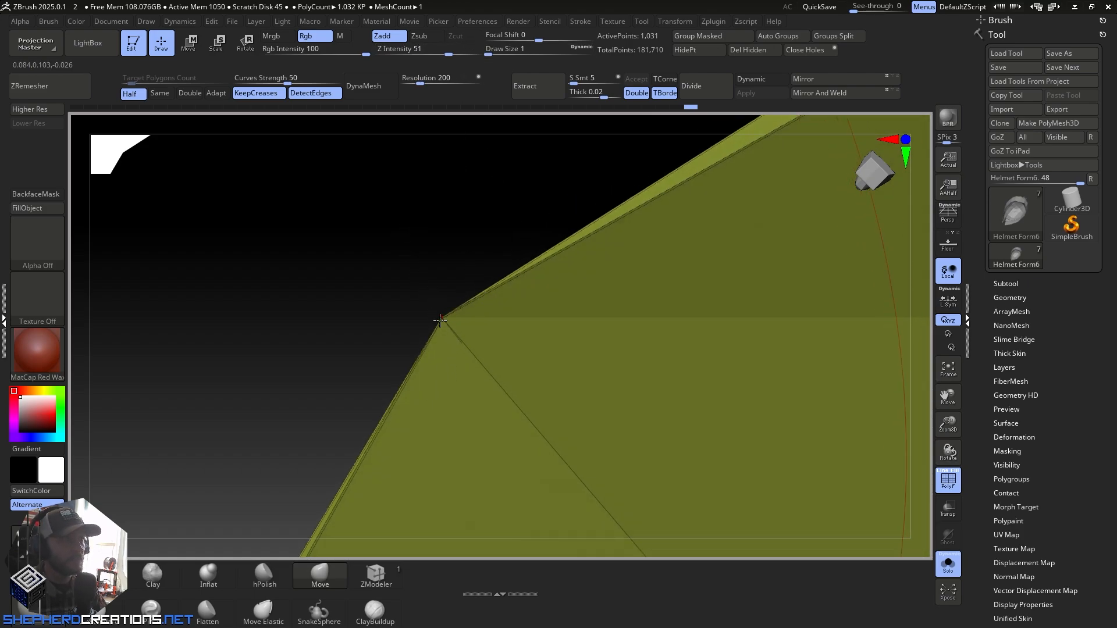
alt+right_drag(442, 320, 468, 396)
mouse_move(468, 373)
mouse_down()
mouse_move(253, 369)
mouse_move(912, 493)
mouse_up()
alt+right_drag(753, 480, 416, 290)
right_drag(449, 334, 417, 404)
Step: Undo the rim point moves and the deletion of the inner edge loop
key(ctrl+z)
key(ctrl+z)
right_drag(368, 283, 504, 314)
key(ctrl+z)
key(ctrl+z)
key(ctrl+z)
key(ctrl+z)
key(ctrl+z)
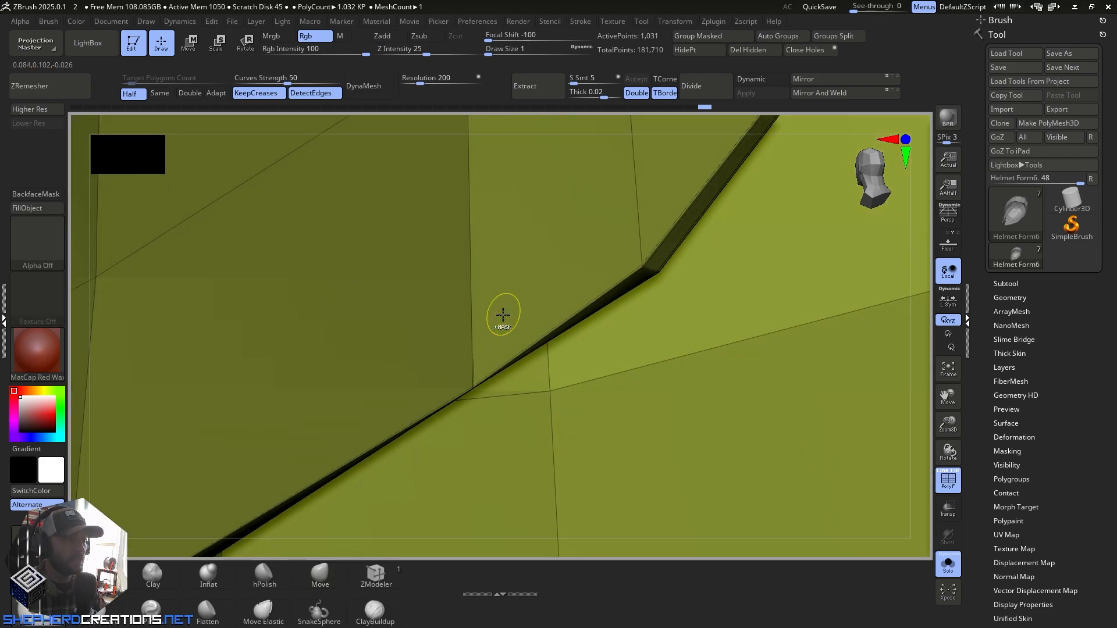
key(ctrl+z)
key(ctrl+z)
key(ctrl+z)
key(ctrl+z)
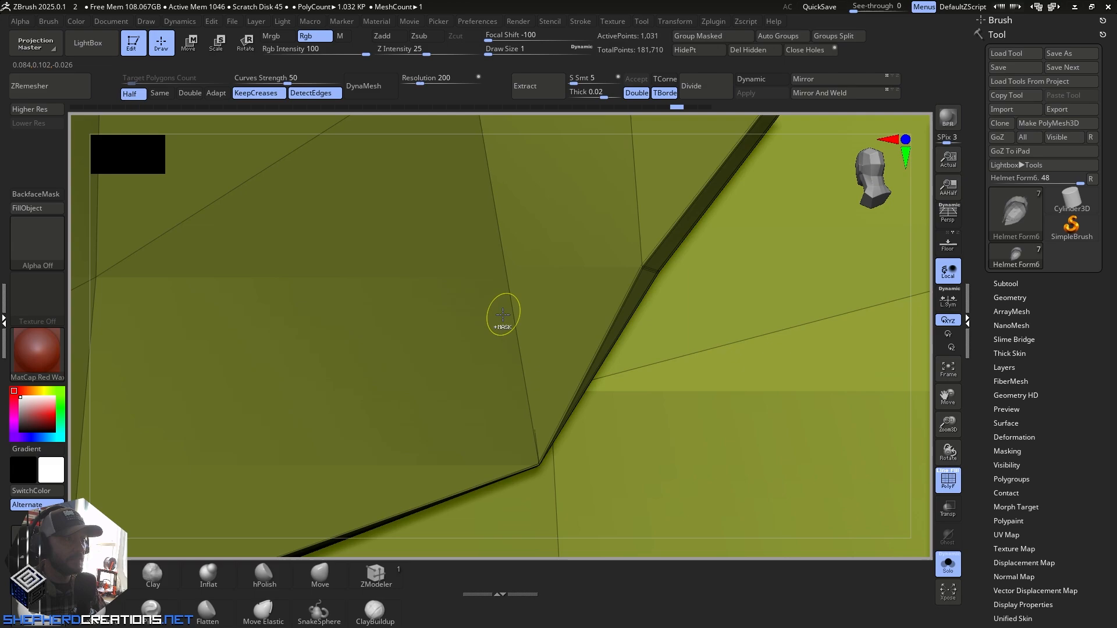
Step: Move the inner point at the lower rim's stitched corner inward, away from the outer shell
mouse_move(498, 329)
right_down()
mouse_move(429, 134)
mouse_move(453, 325)
mouse_move(441, 230)
mouse_move(449, 252)
mouse_move(431, 387)
mouse_move(408, 273)
mouse_move(427, 348)
mouse_move(344, 289)
mouse_move(255, 349)
mouse_move(406, 361)
right_up()
right_drag(371, 295, 399, 348)
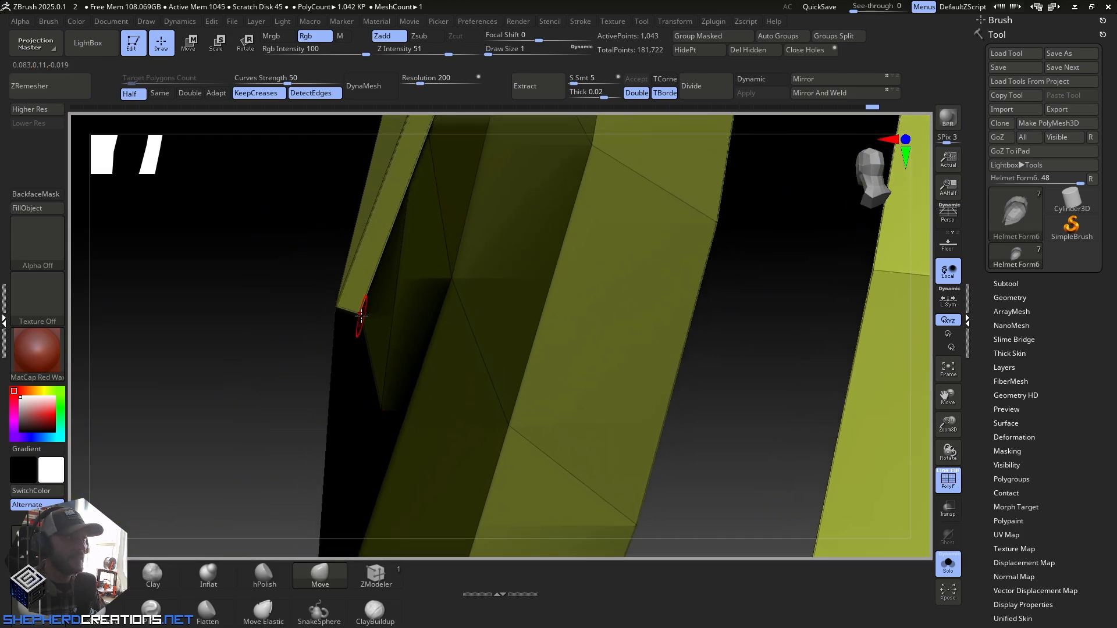
drag(361, 316, 447, 332)
mouse_move(447, 332)
right_down()
mouse_move(429, 306)
mouse_move(442, 312)
mouse_move(429, 324)
mouse_move(446, 312)
mouse_move(464, 391)
right_up()
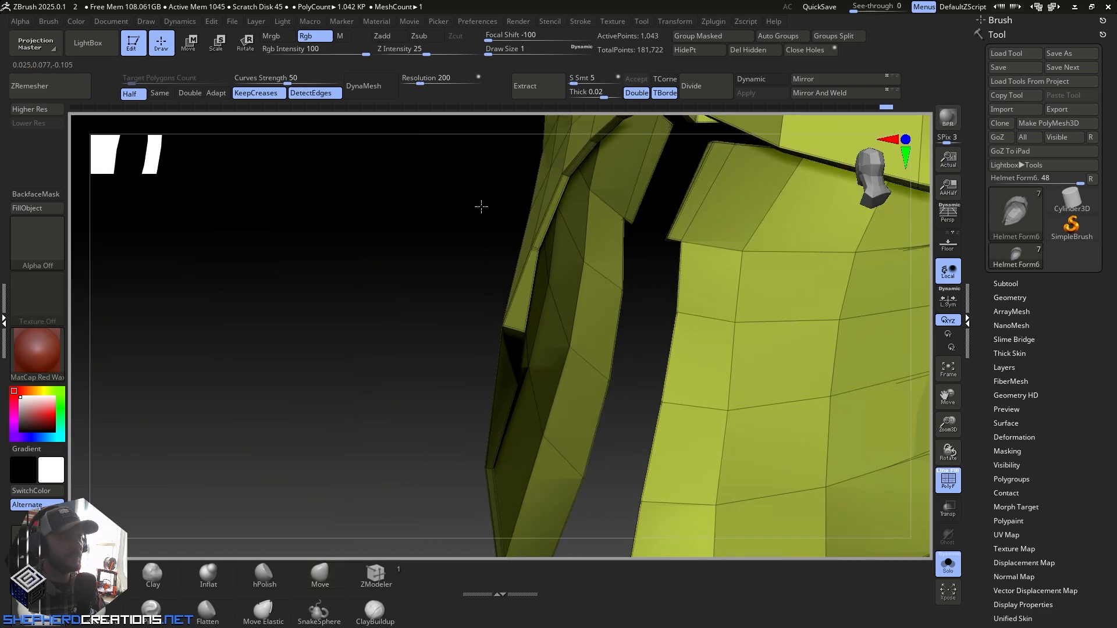
Step: Pull the inner-surface points that poke through the outer cheek column back inward, working from the rim up towards the eye slot
mouse_move(482, 206)
right_down()
mouse_move(561, 312)
mouse_move(550, 319)
mouse_move(547, 306)
right_up()
drag(479, 231, 484, 231)
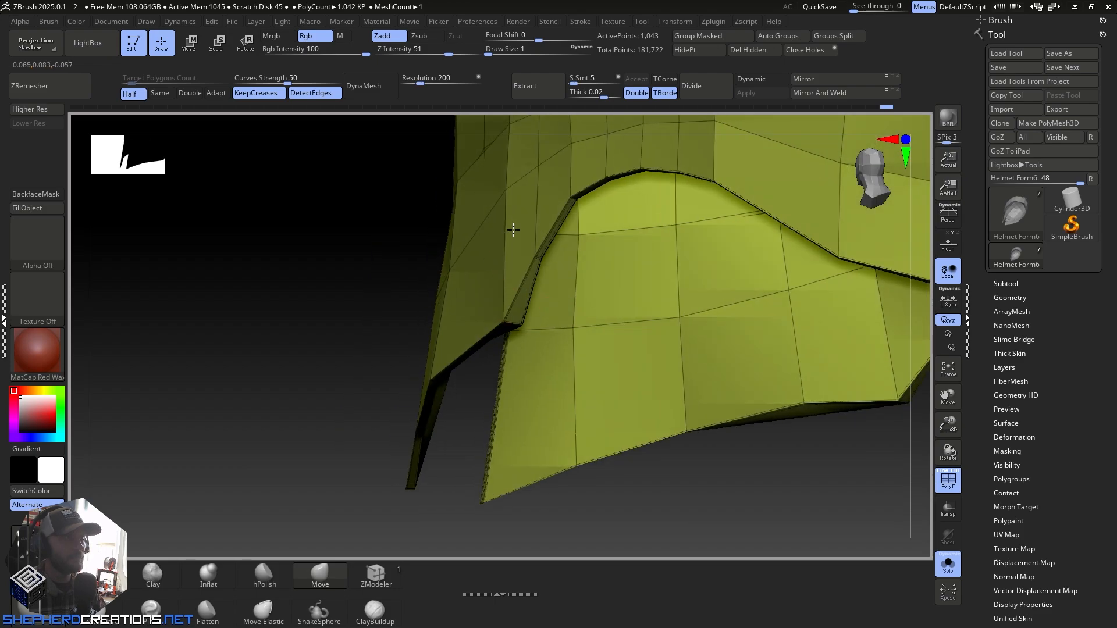
alt+right_drag(551, 249, 660, 382)
alt+right_drag(598, 260, 494, 326)
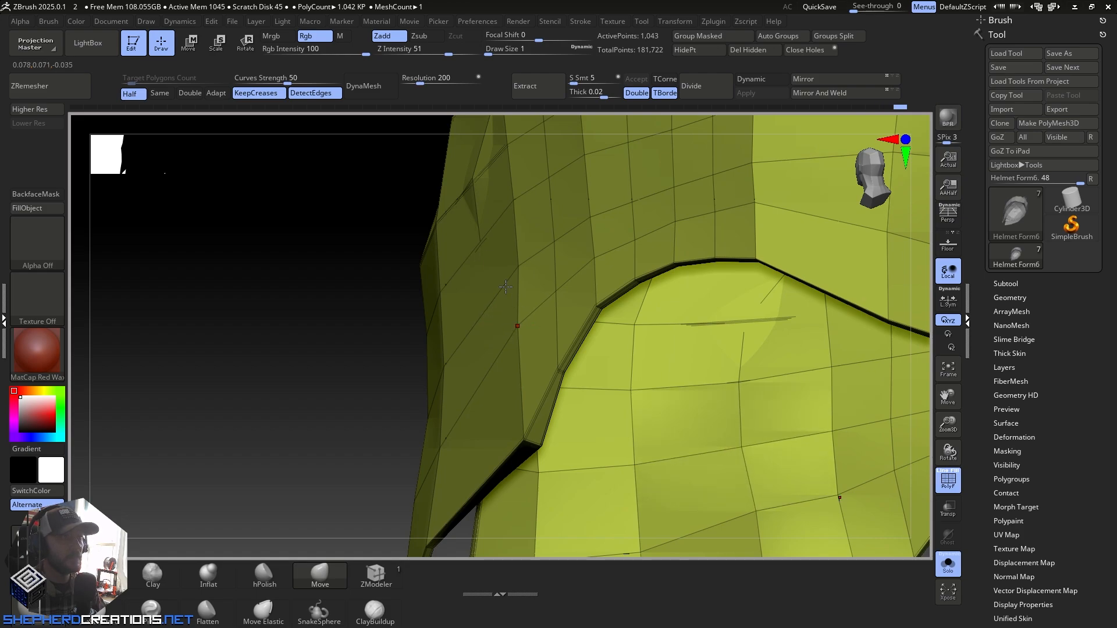
drag(482, 237, 508, 250)
alt+right_drag(507, 245, 480, 336)
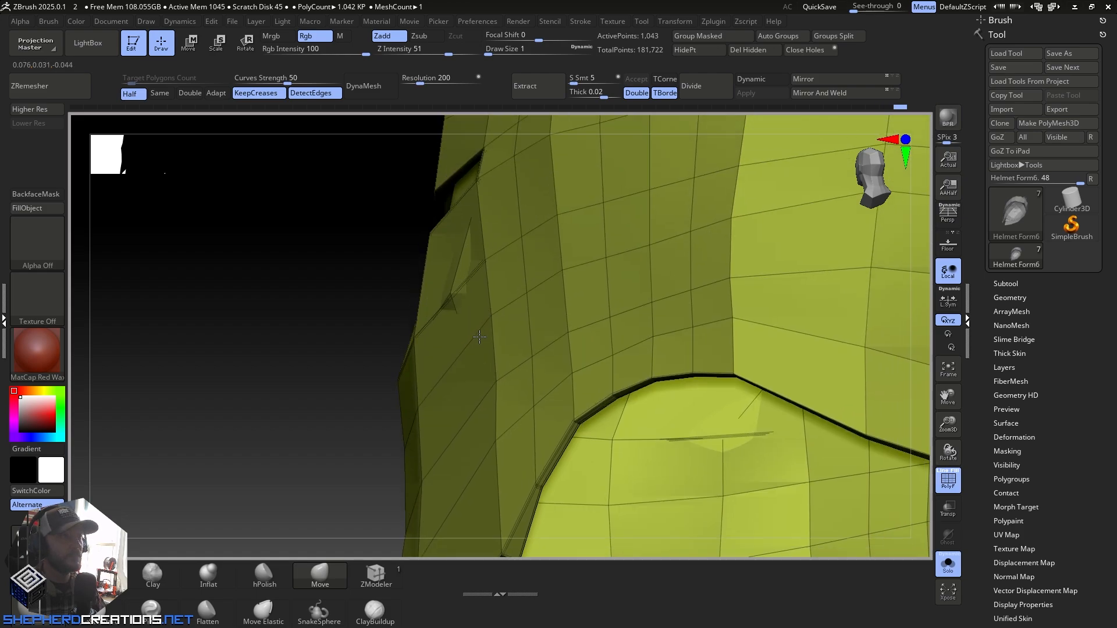
drag(454, 295, 461, 297)
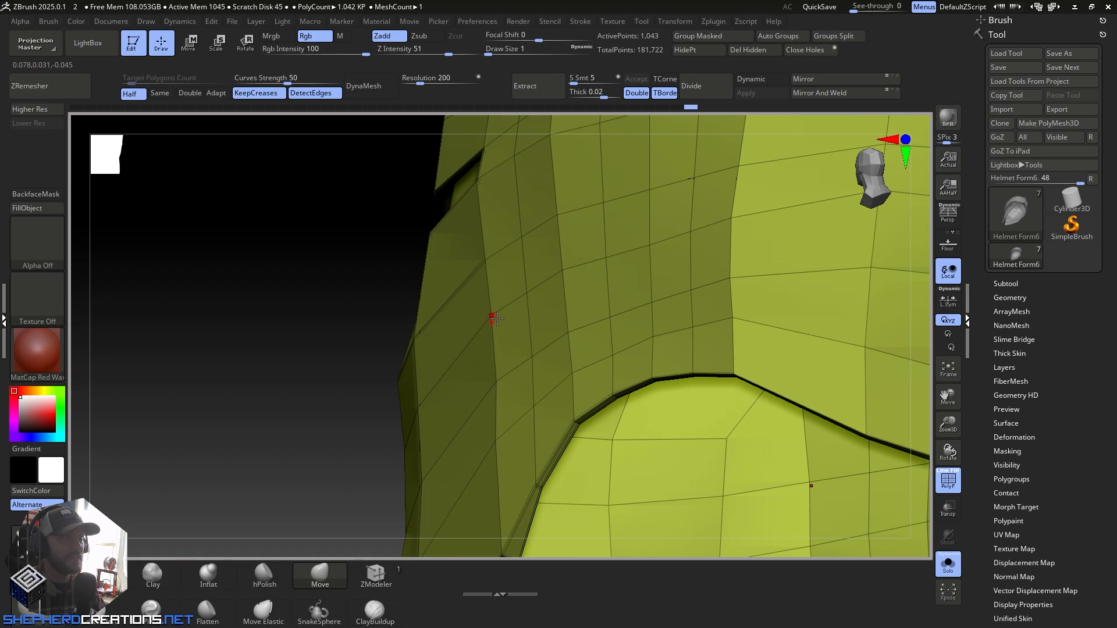
Step: Try to delete the edge loop that runs across the inner cheek surface and its outer rim
click(688, 21)
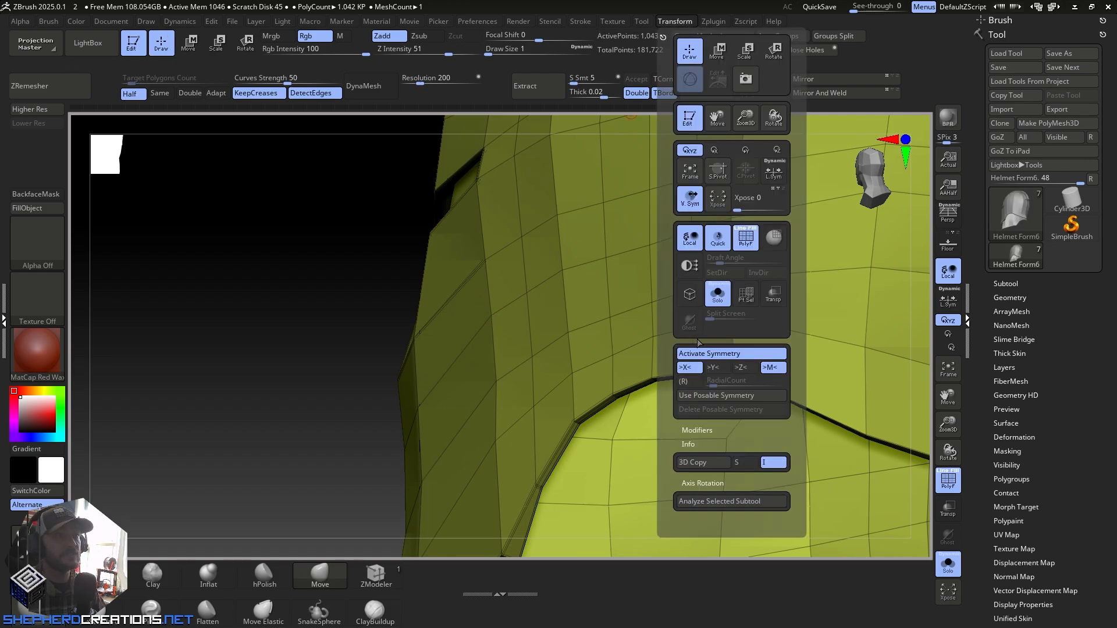
right_drag(519, 392, 417, 380)
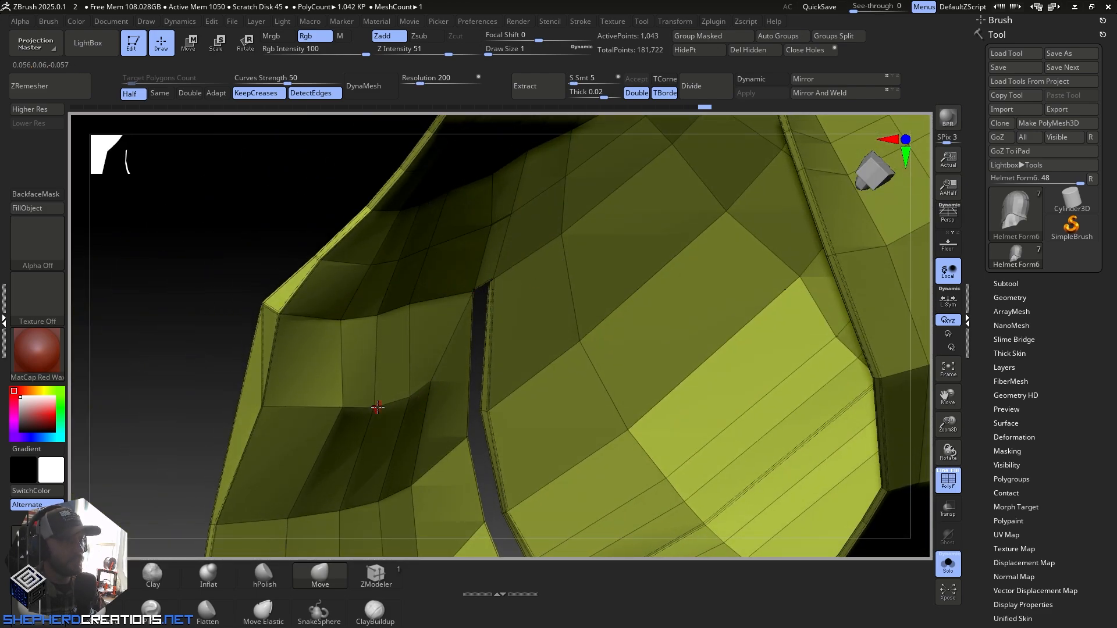
mouse_move(373, 406)
right_down()
mouse_move(401, 396)
mouse_move(443, 320)
mouse_move(524, 275)
mouse_move(523, 301)
right_up()
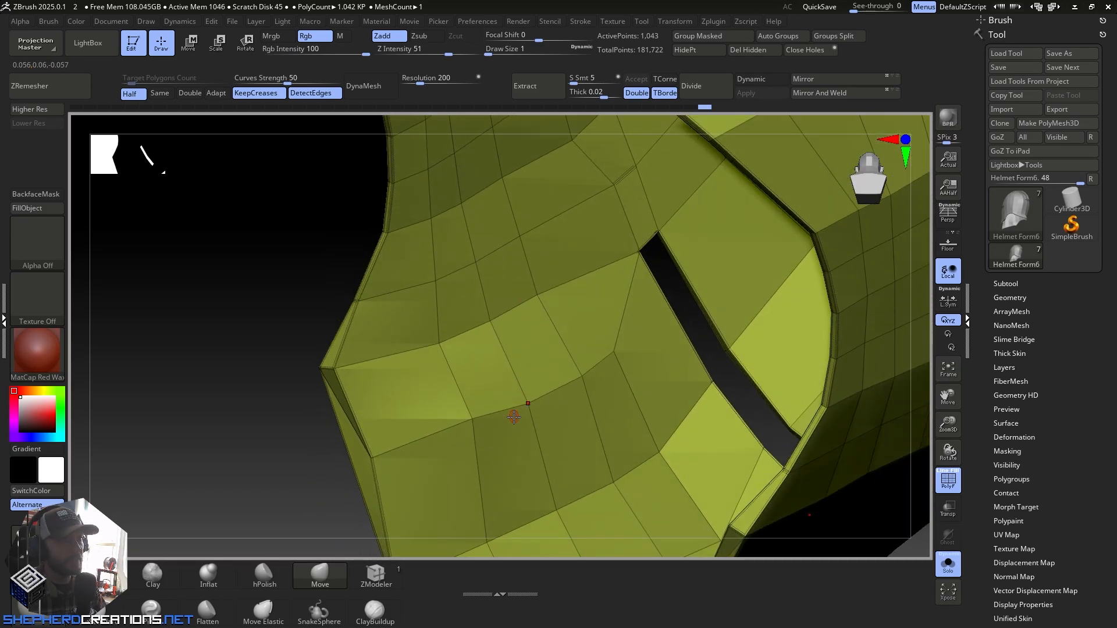
click(377, 576)
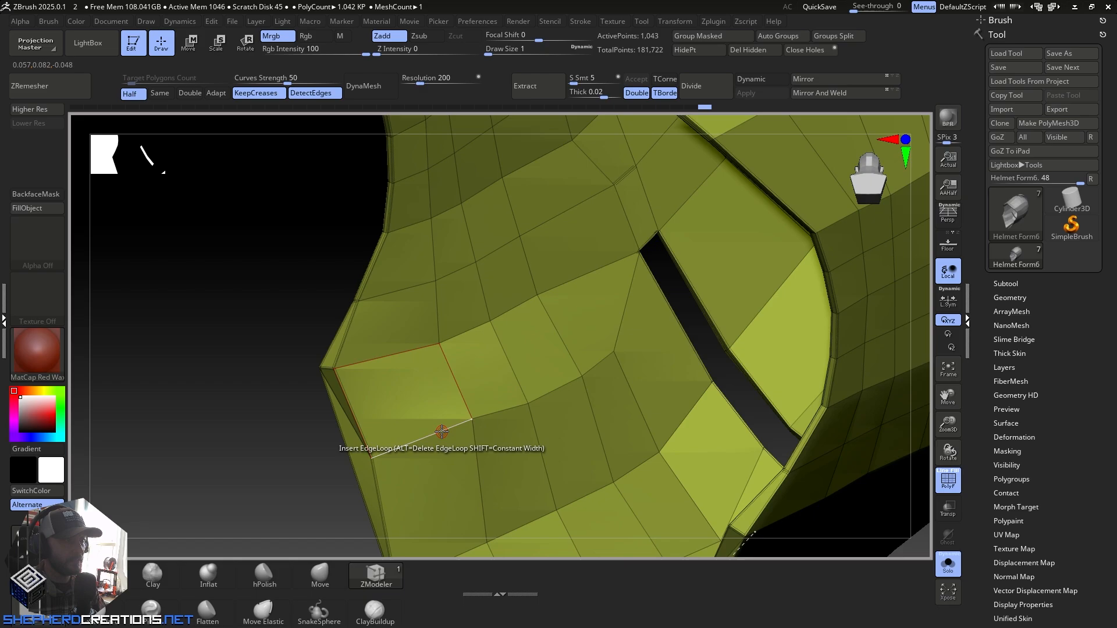
alt+click(442, 431)
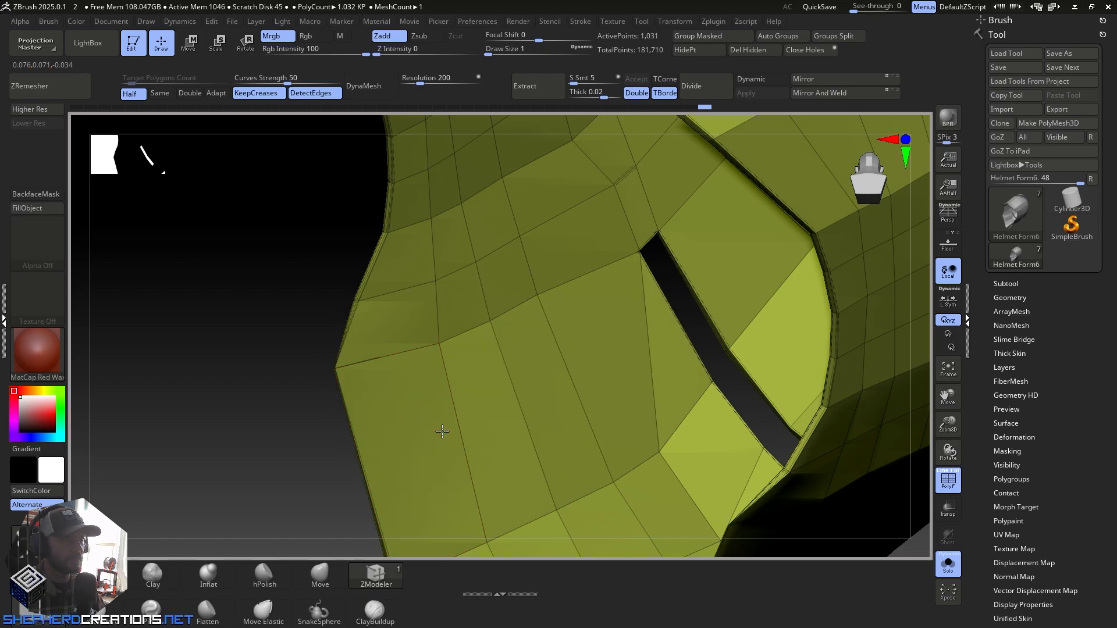
right_drag(442, 431, 457, 403)
key(ctrl+z)
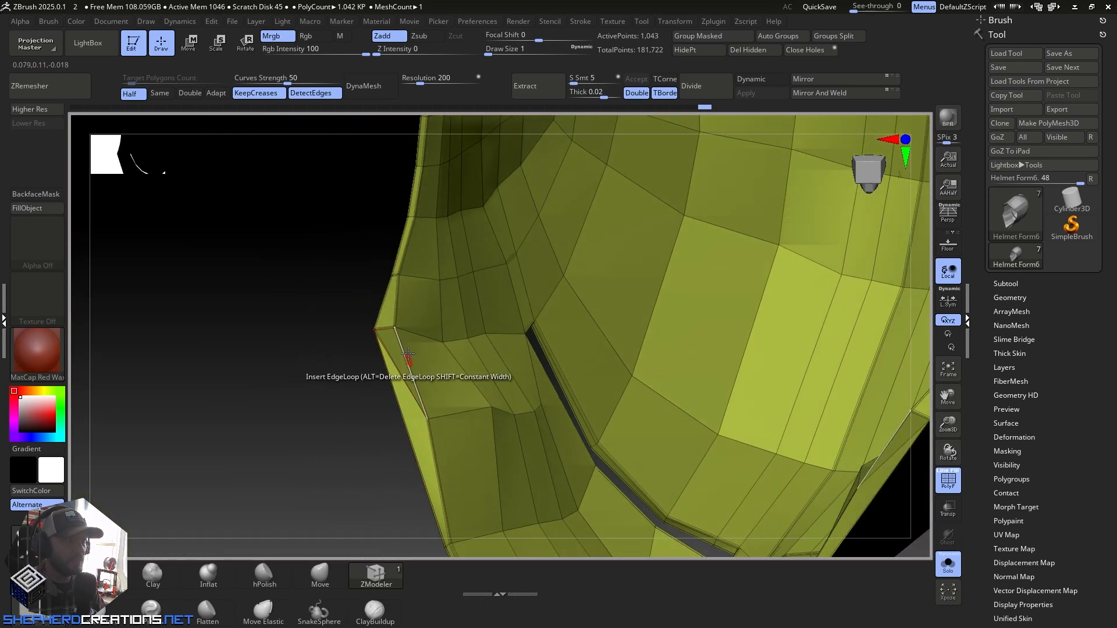
Step: Remove the surplus edge loop on the inner cheek surface and bridge the open edges left along the rim
mouse_move(408, 354)
right_down()
mouse_move(434, 379)
mouse_move(444, 357)
mouse_move(403, 364)
right_up()
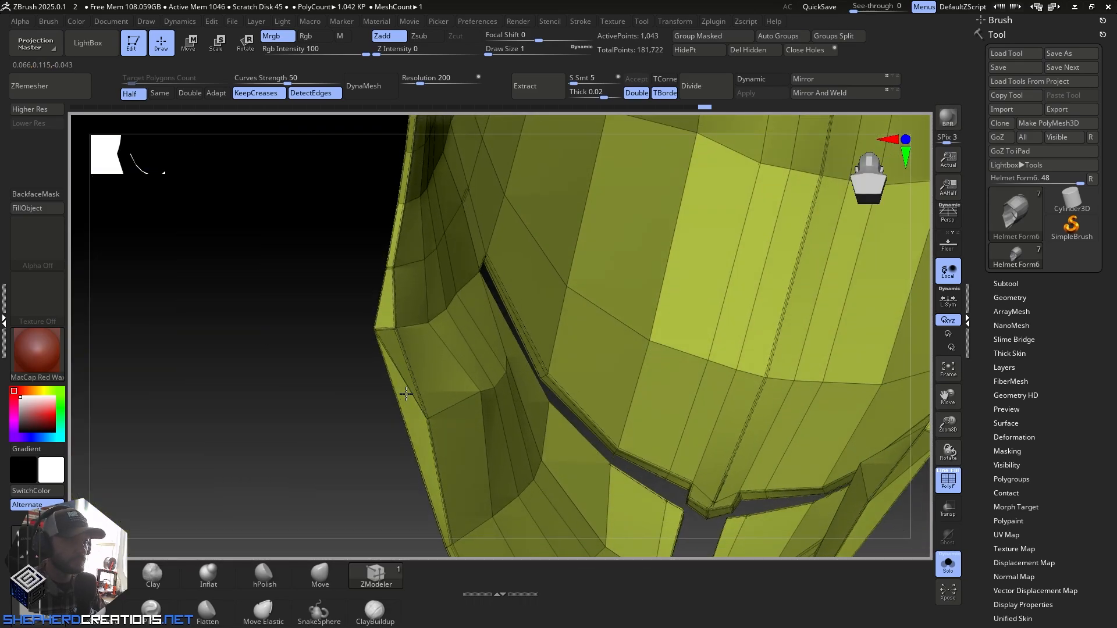
click(415, 420)
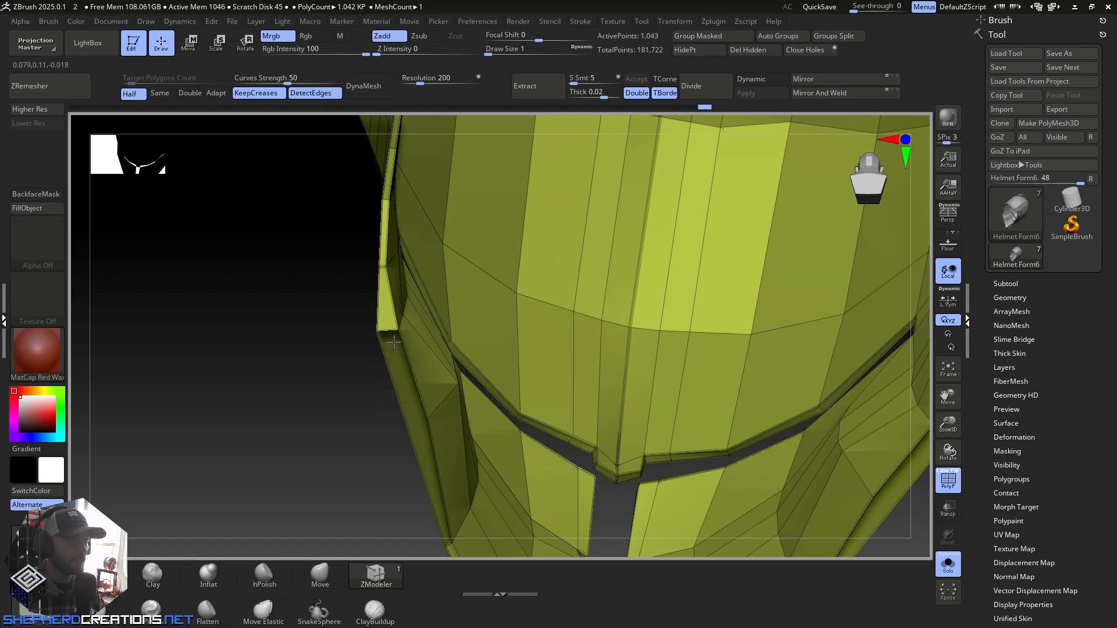
right_drag(394, 343, 279, 294)
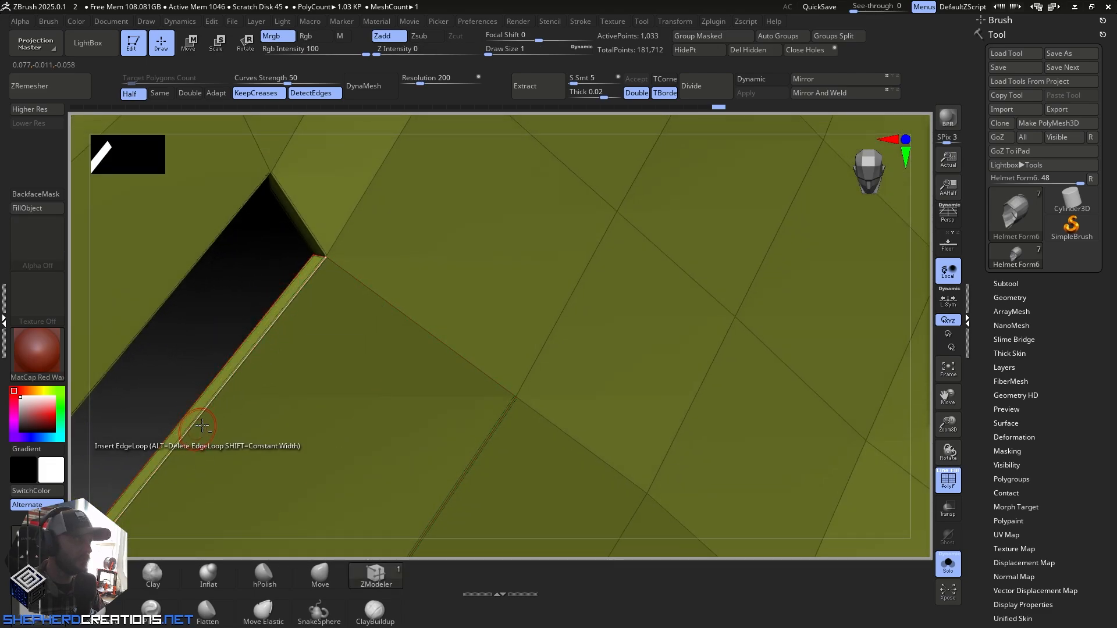
alt+right_drag(200, 429, 408, 349)
key(space)
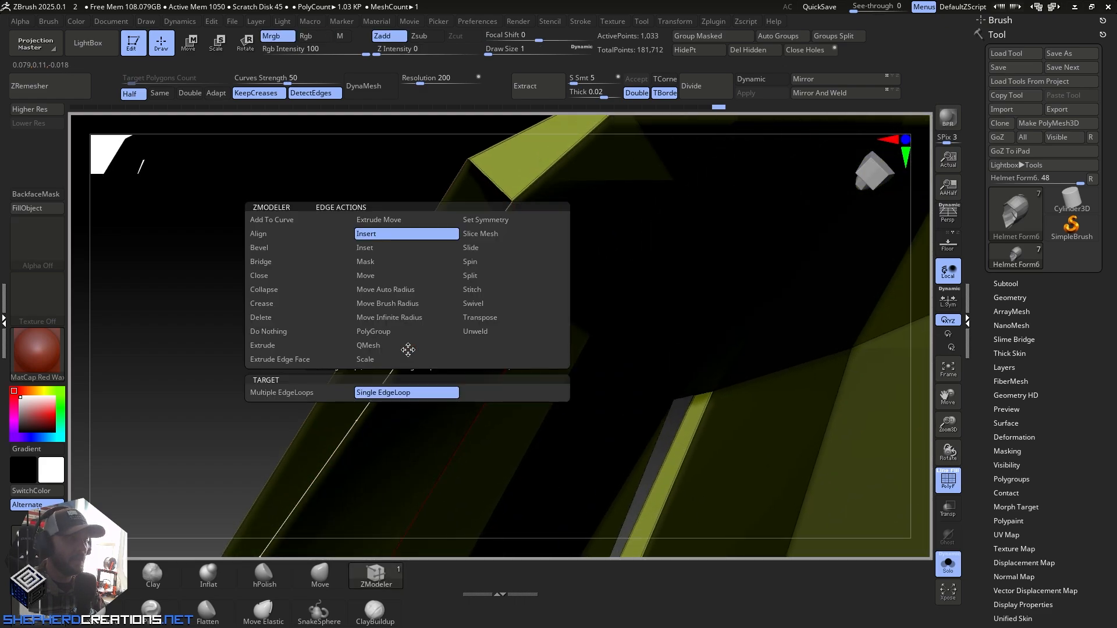
click(261, 261)
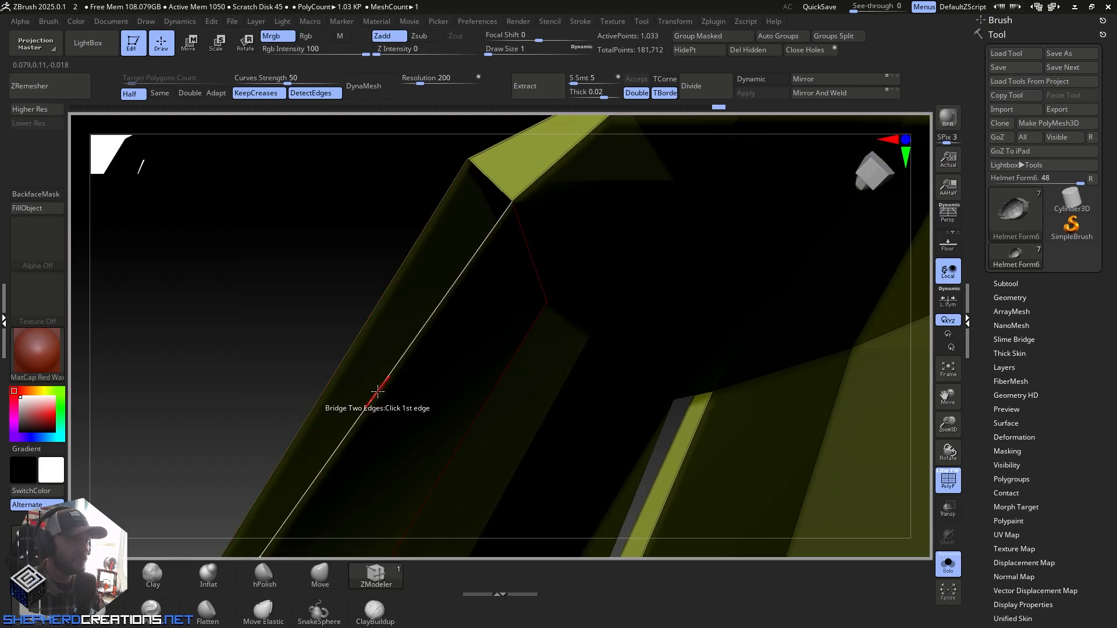
click(333, 375)
right_drag(446, 314, 585, 307)
Step: Regroup the helmet with Auto Groups to check that its topology is continuous
click(769, 36)
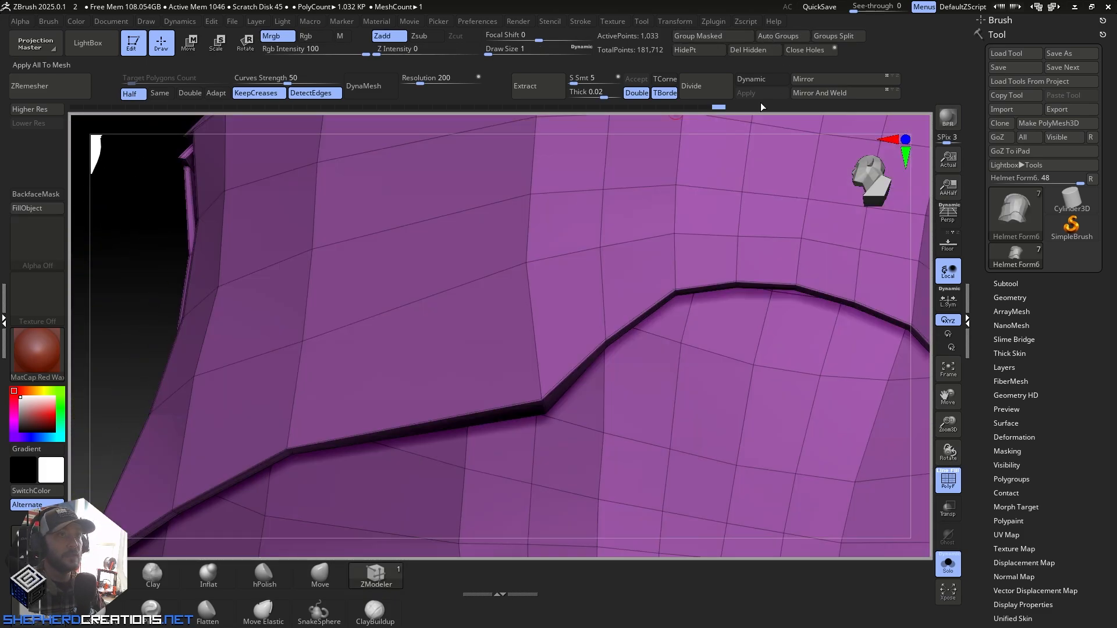
right_drag(527, 355, 517, 302)
click(779, 36)
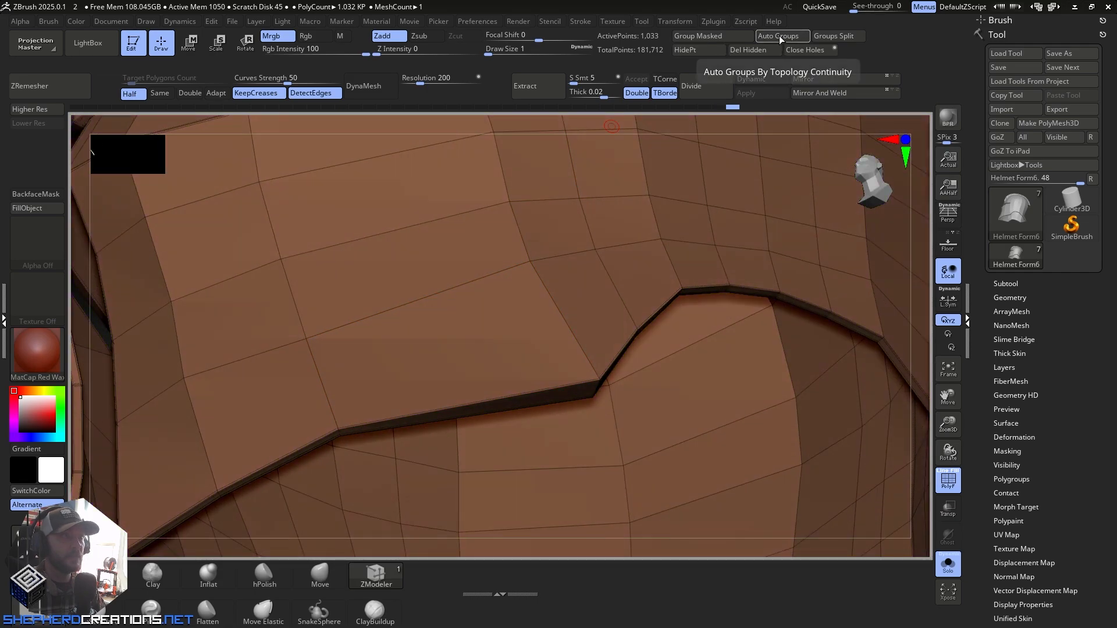
click(780, 36)
click(779, 36)
click(779, 36)
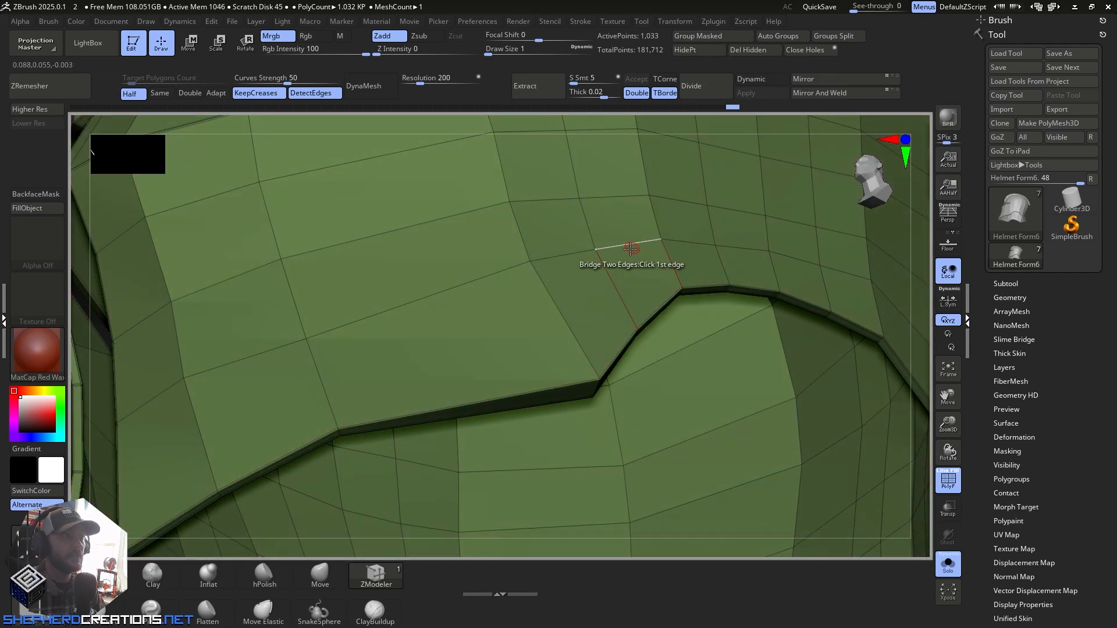
Step: Delete the overlapping inner-surface polygons beside the slot's end and try bridging the open edges around the gap
right_drag(638, 253, 560, 471)
right_drag(511, 224, 534, 404)
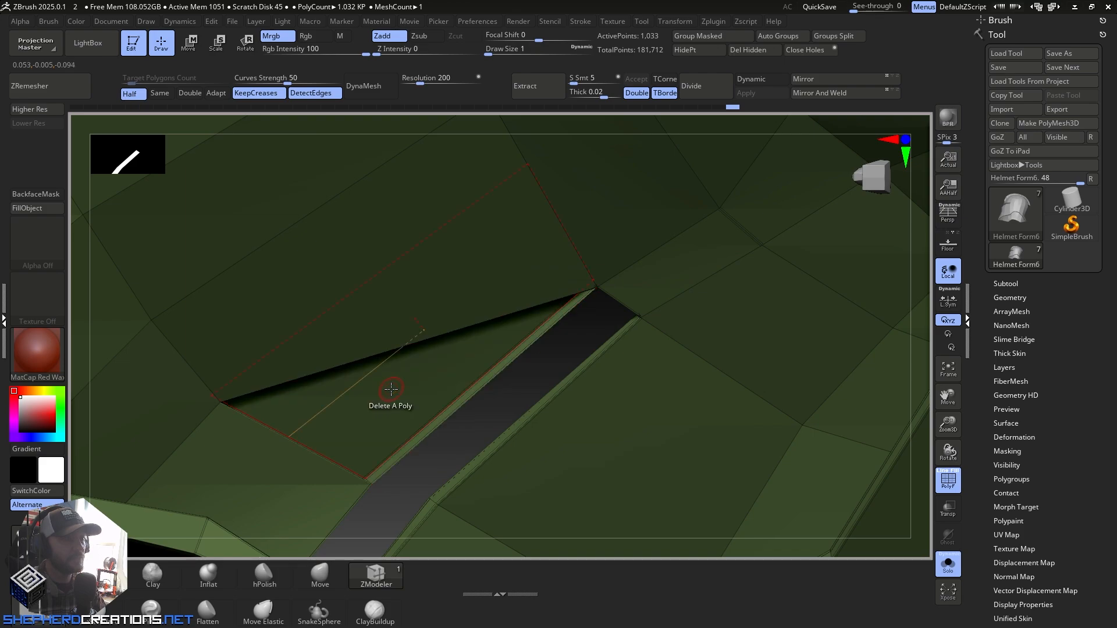
click(396, 273)
alt+right_drag(419, 309, 482, 331)
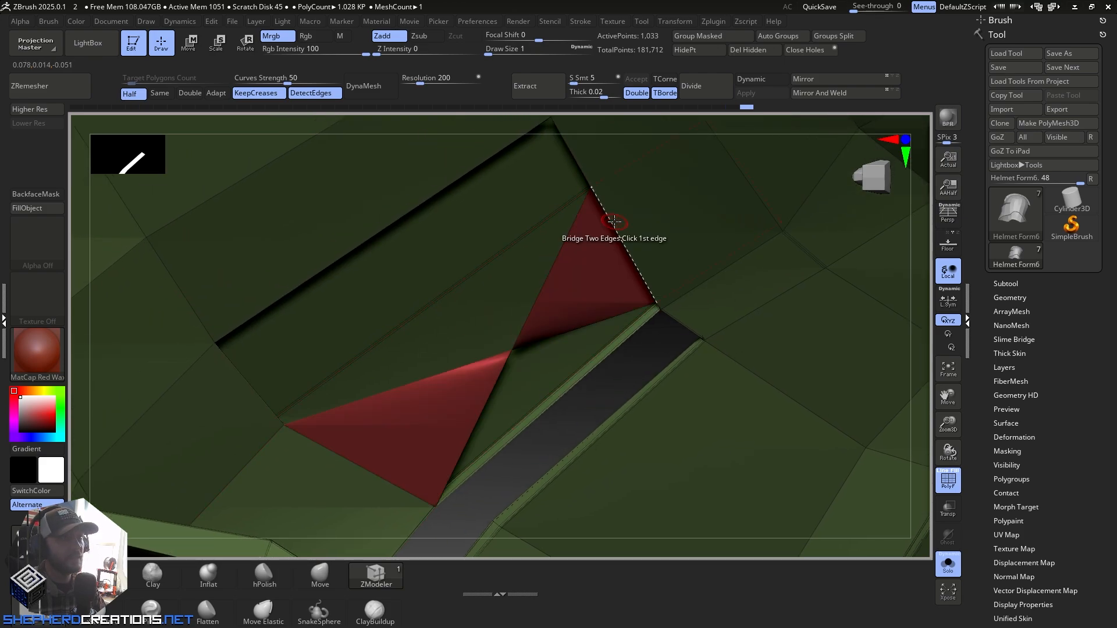
key(ctrl+z)
right_drag(612, 262, 519, 246)
right_drag(555, 302, 568, 326)
Step: Slide the points of the inner-surface edge row by brush radius, working from above the slot around the helmet's side
key(ctrl)
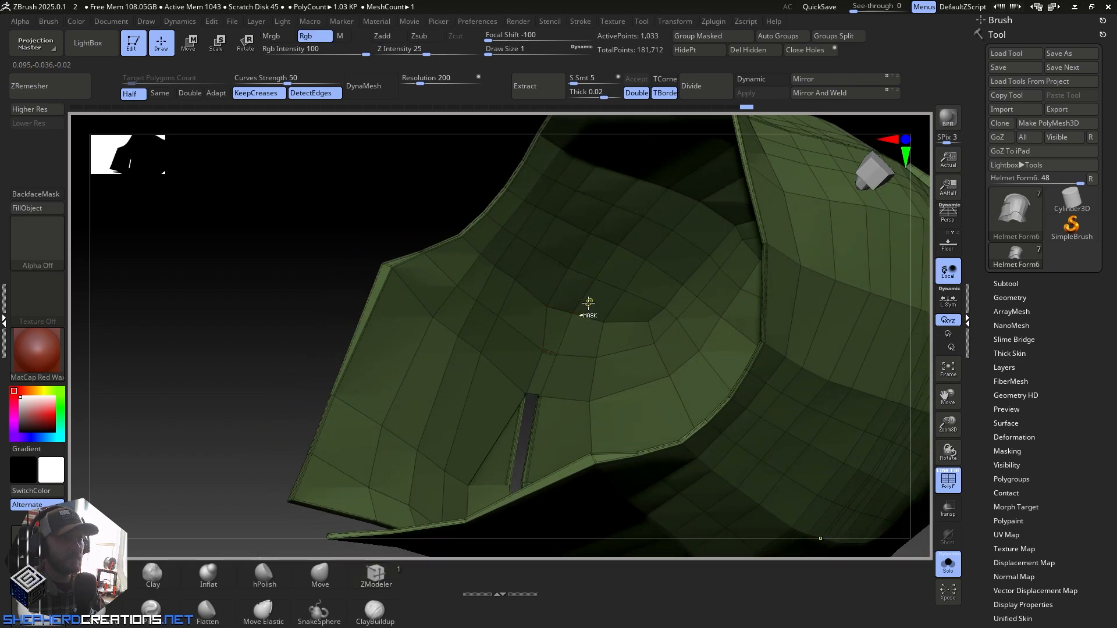
right_drag(588, 303, 540, 303)
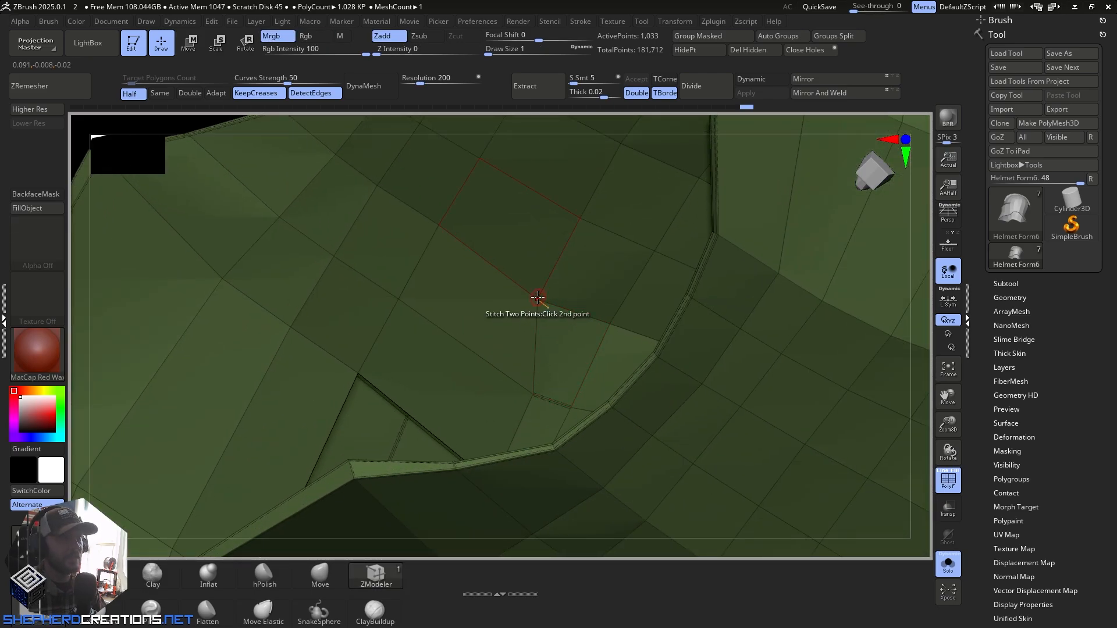
key(space)
click(590, 311)
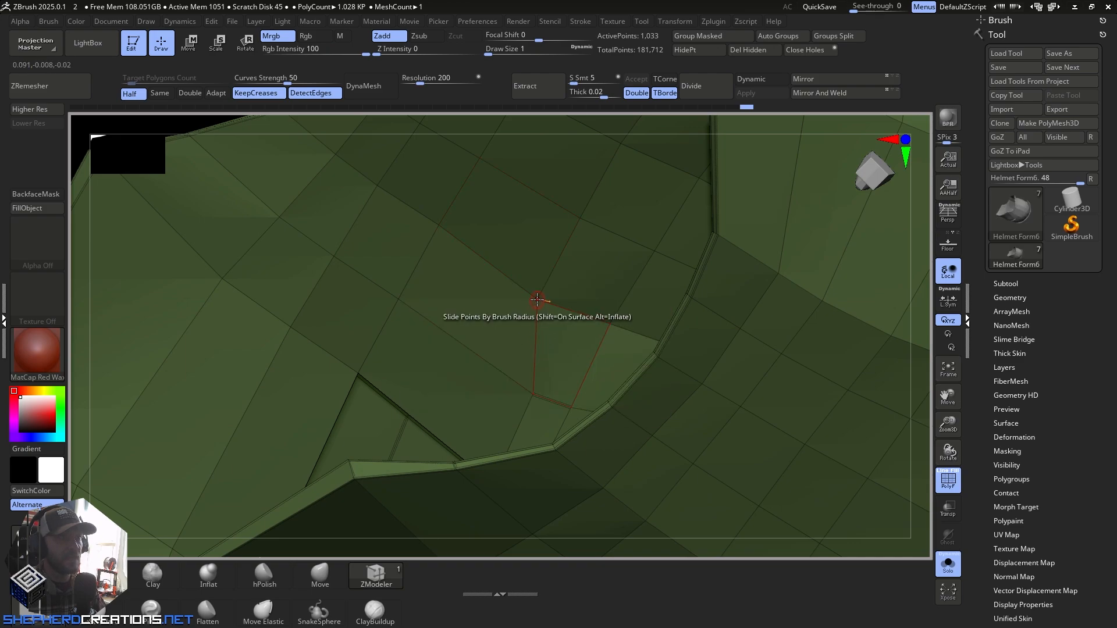
alt+right_drag(590, 276, 473, 332)
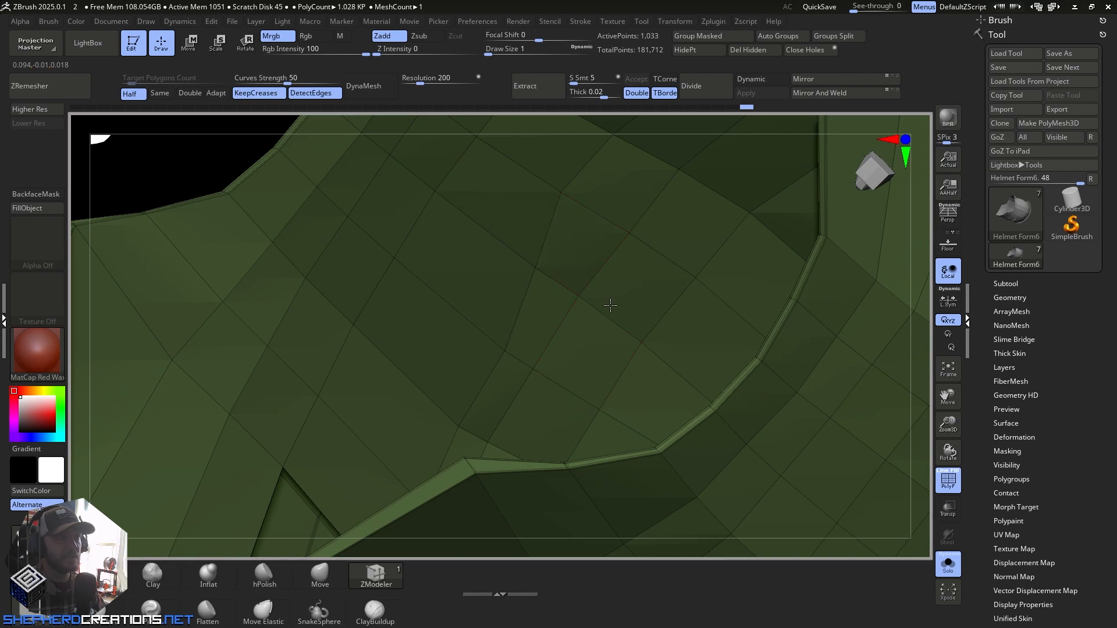
right_drag(667, 329, 380, 389)
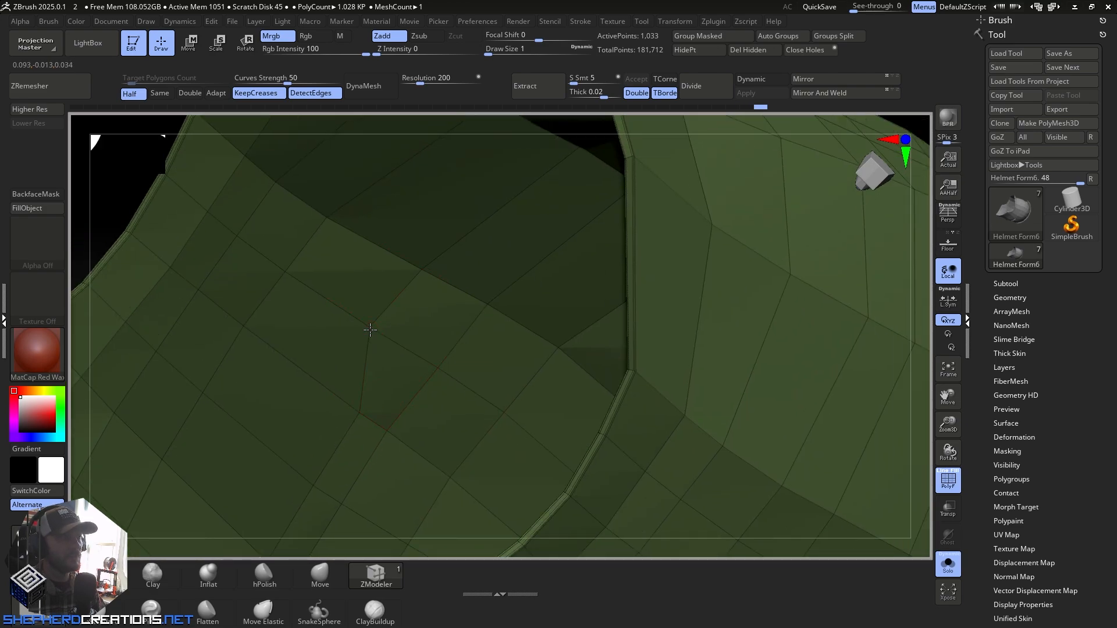
right_drag(448, 334, 236, 375)
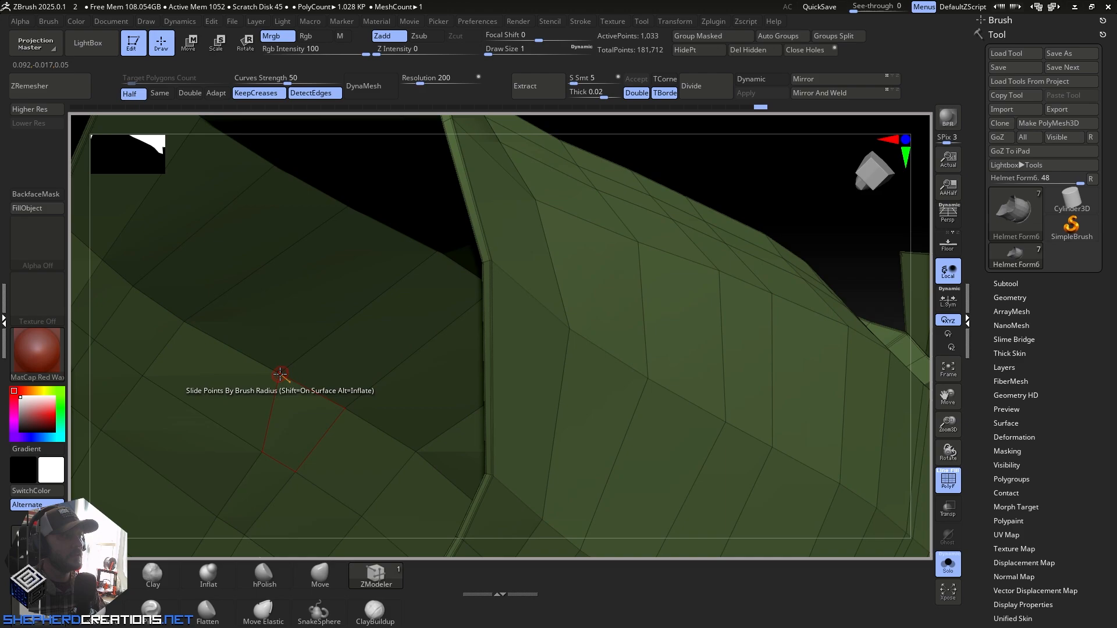
right_drag(395, 372, 320, 332)
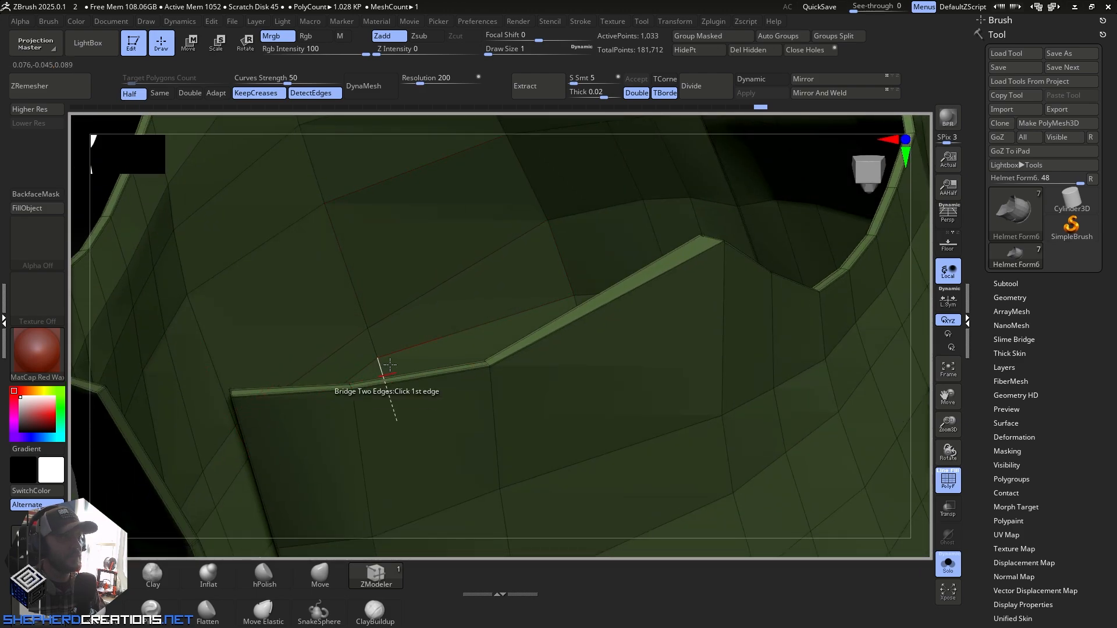
Step: Slide the remaining inner points at the helmet's back centre down to continue the adjusted edge row
right_drag(317, 378, 317, 324)
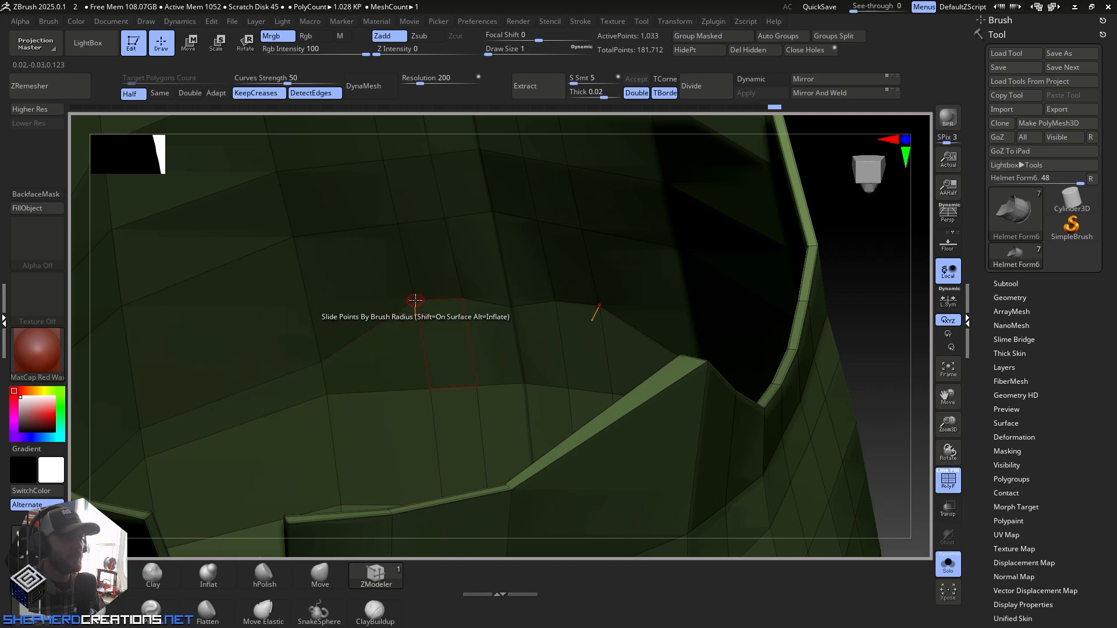
drag(417, 302, 423, 378)
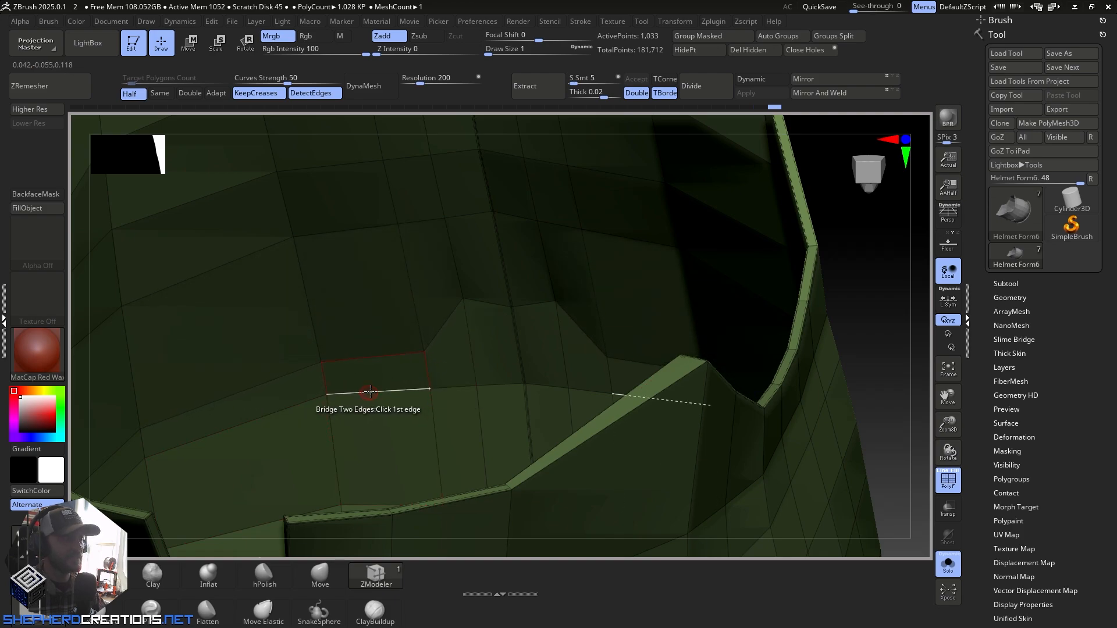
drag(464, 299, 475, 348)
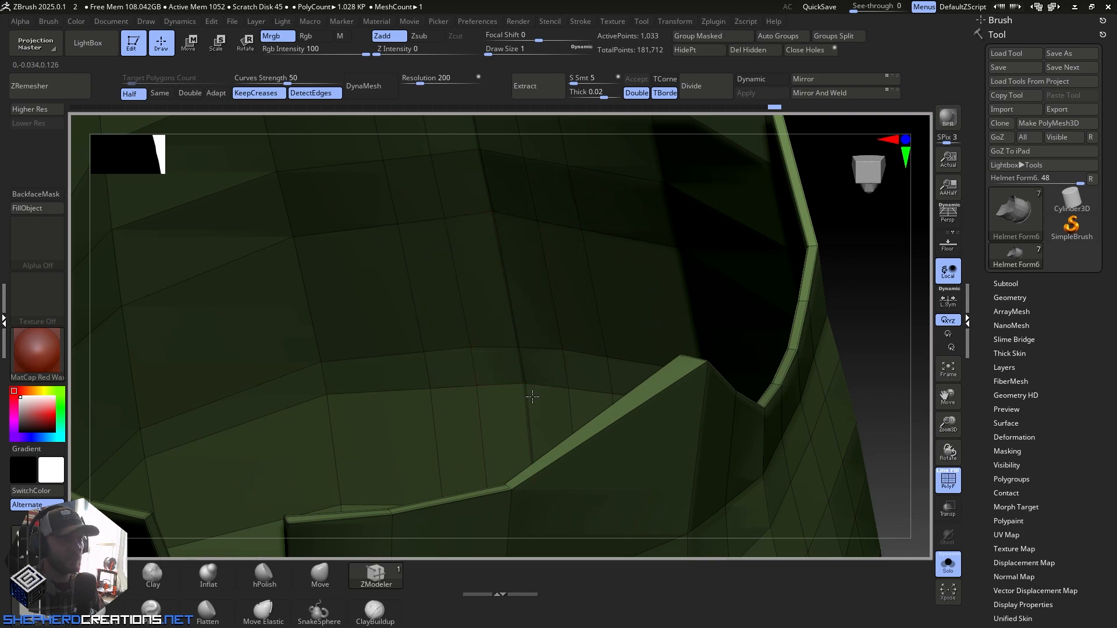
Step: Insert single edge loops through the inner surface around the slot so the rows on both sides of the gap match
right_drag(533, 397, 494, 384)
right_drag(544, 429, 591, 152)
alt+right_drag(574, 352, 559, 391)
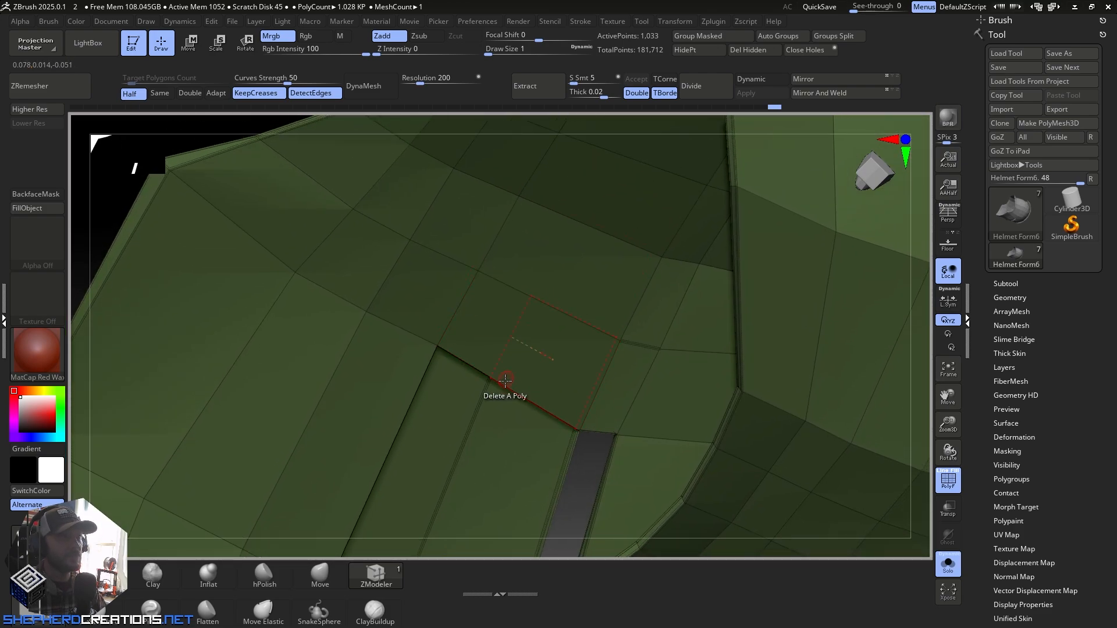
right_drag(498, 379, 544, 370)
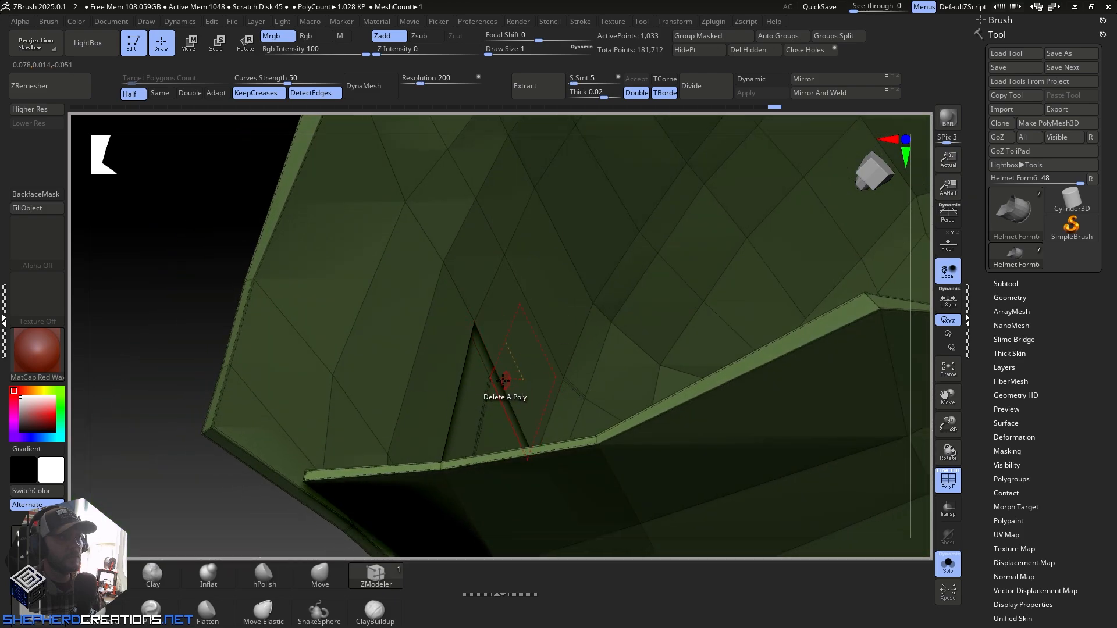
right_drag(506, 360, 569, 321)
key(space)
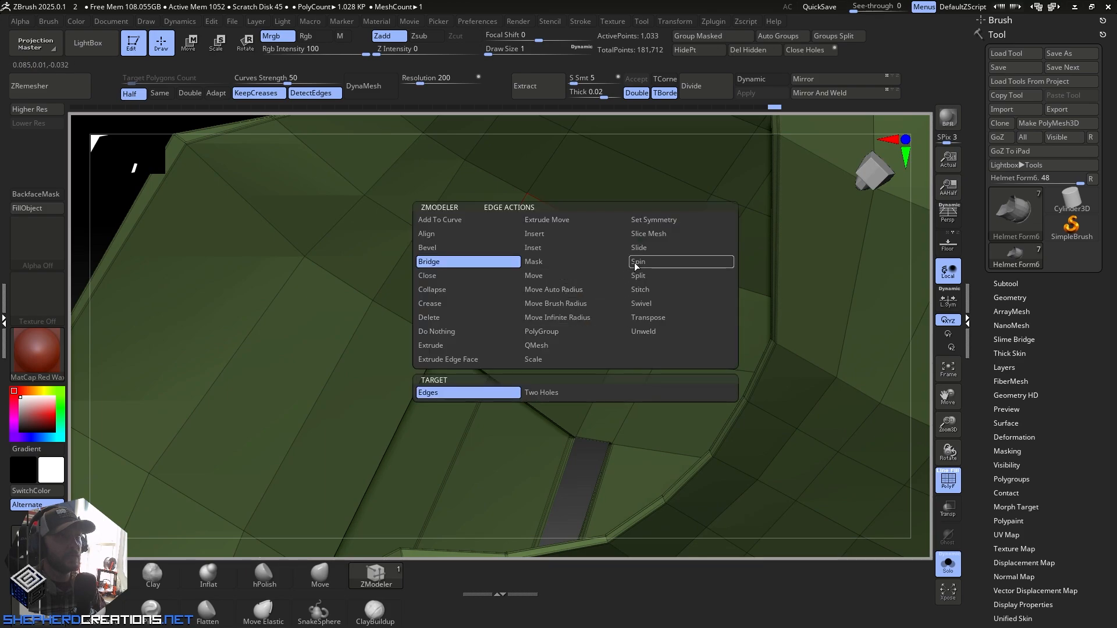
click(551, 247)
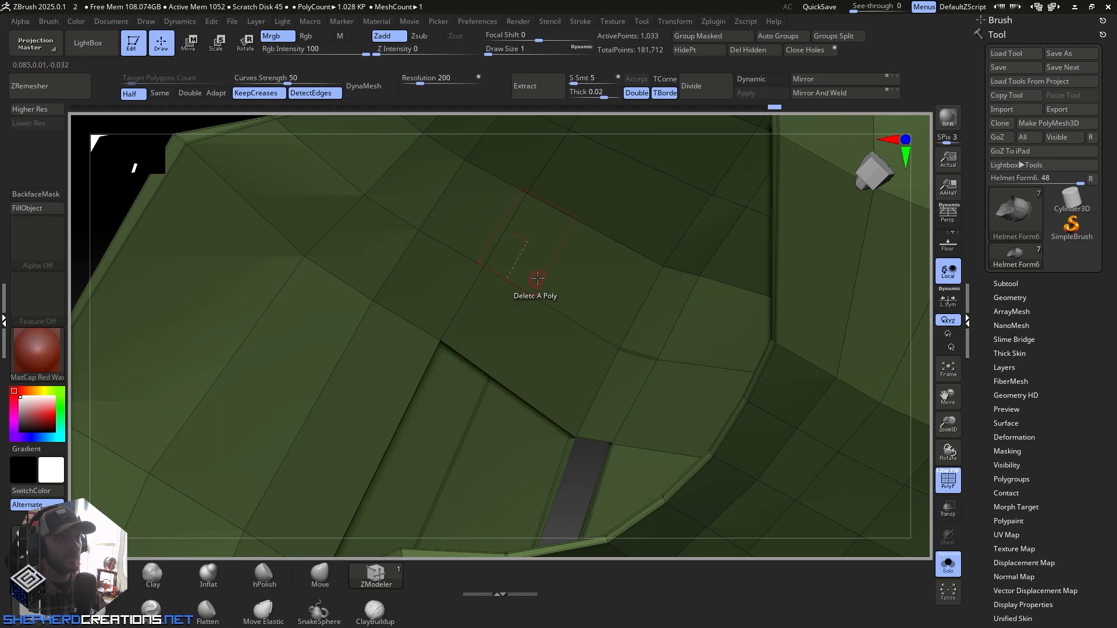
right_drag(592, 248, 575, 313)
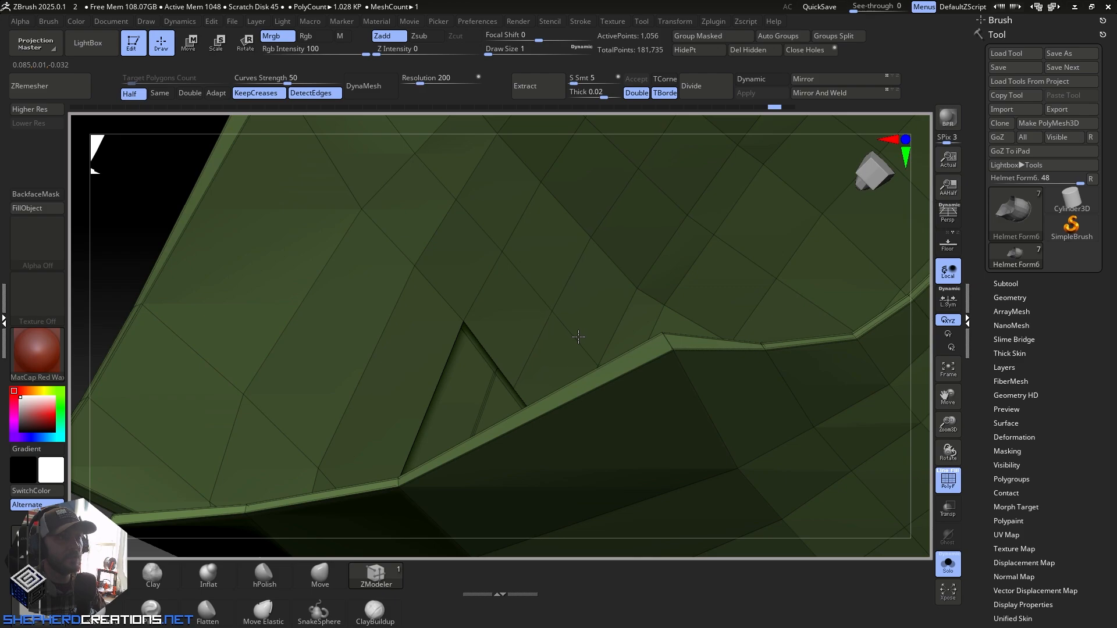
right_drag(578, 305, 570, 321)
right_drag(569, 363, 547, 310)
alt+right_drag(482, 378, 541, 326)
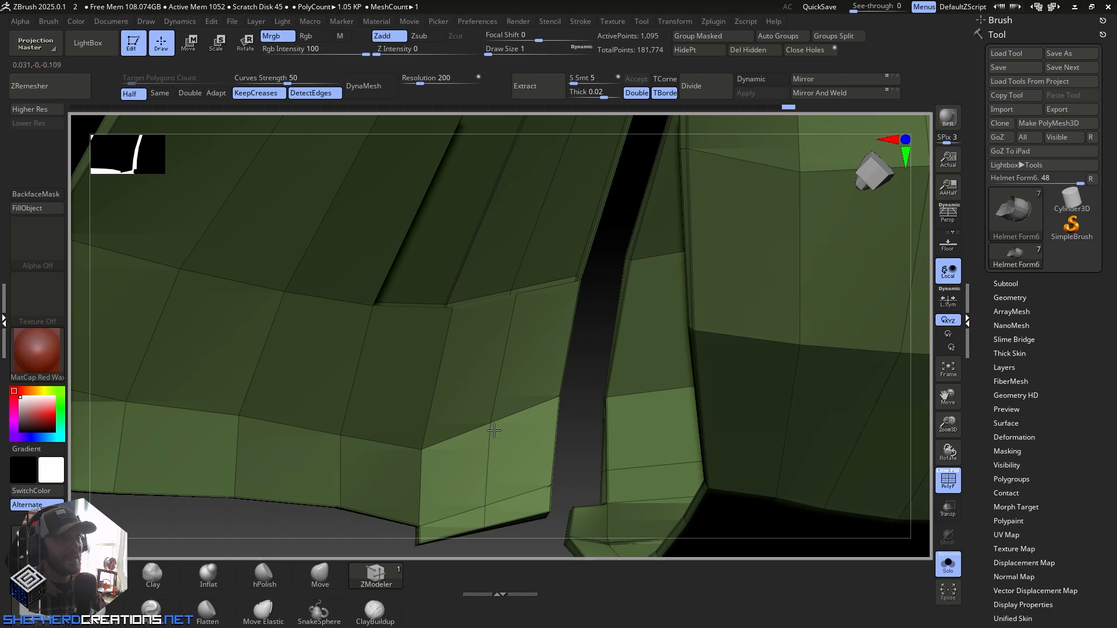
Step: Bridge the lowest pair of open edges across the inner-surface gap beside the slot
right_drag(495, 430, 585, 183)
right_drag(549, 266, 551, 439)
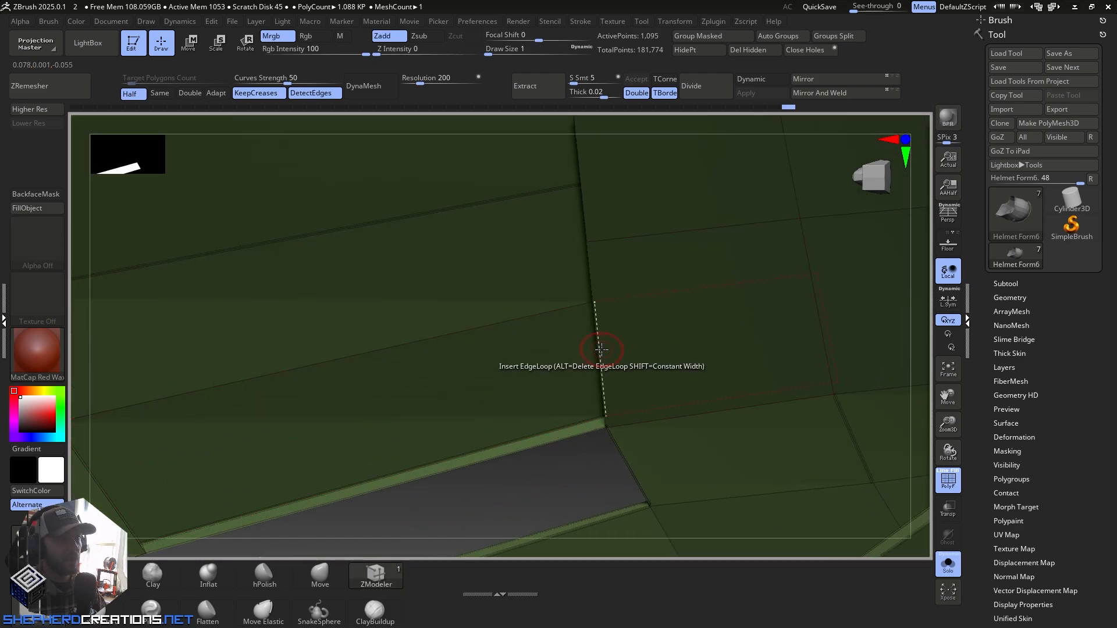
key(space)
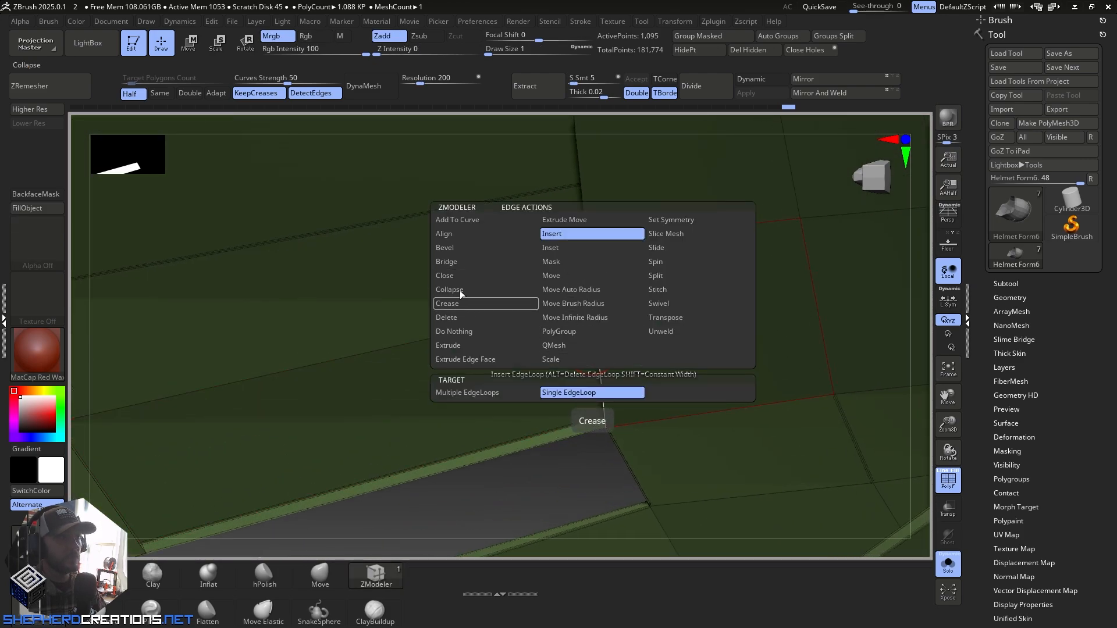
click(446, 262)
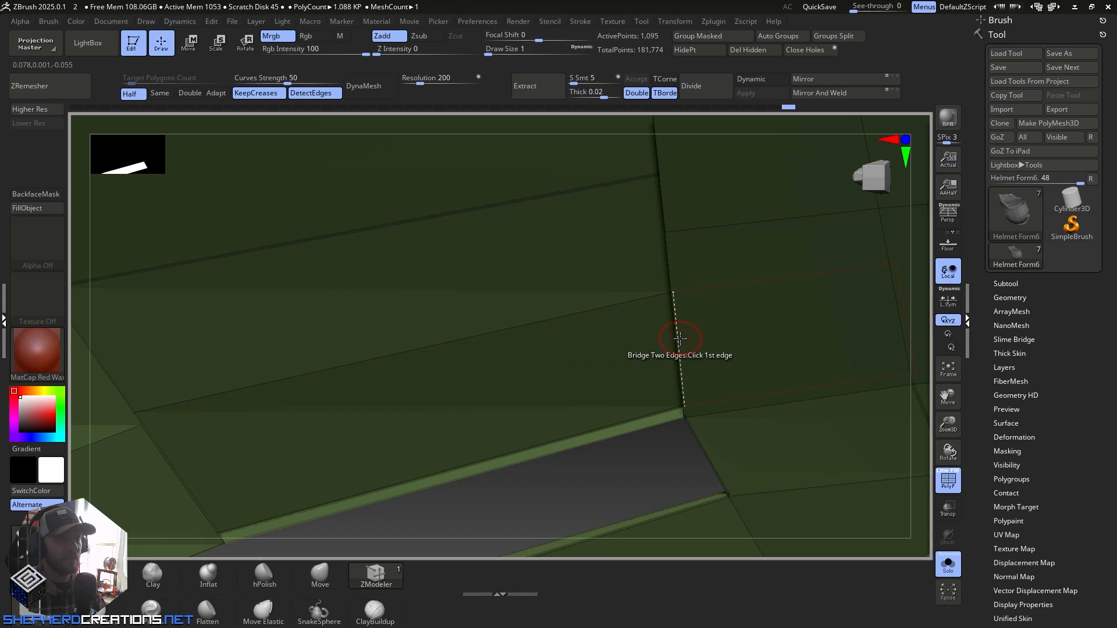
click(674, 362)
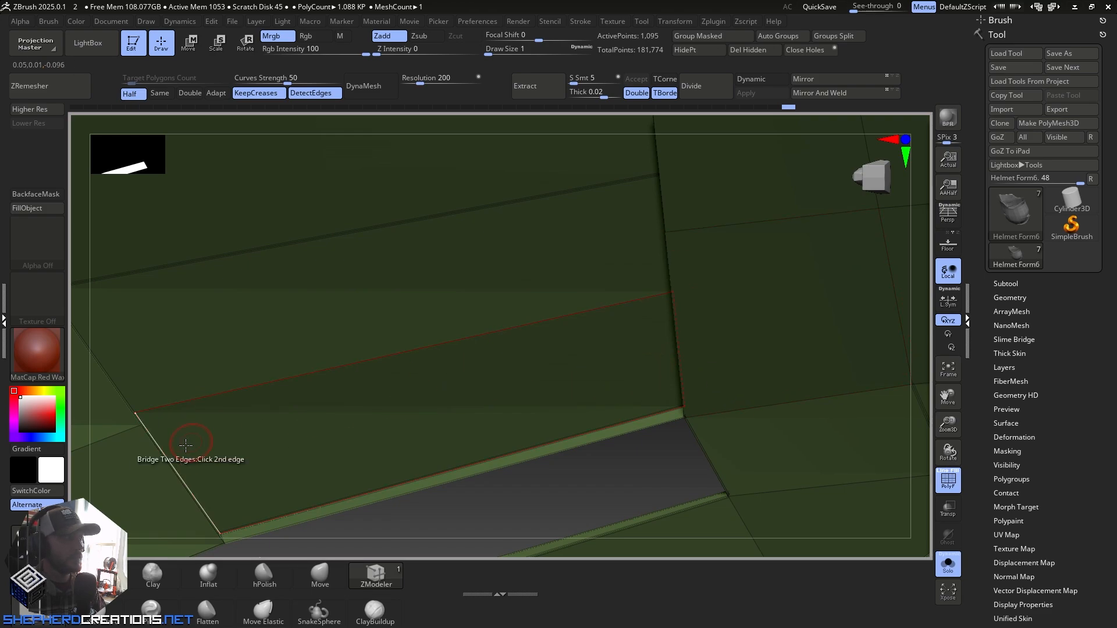
click(165, 466)
right_drag(165, 465, 379, 317)
mouse_move(450, 399)
right_down()
mouse_move(429, 412)
mouse_move(435, 425)
mouse_move(431, 402)
mouse_move(431, 448)
mouse_move(526, 293)
mouse_move(522, 332)
right_up()
Step: Insert a single edge loop through the inner-surface polygons beside the gap so its edge rows line up on both sides
ctrl+right_drag(556, 294, 569, 369)
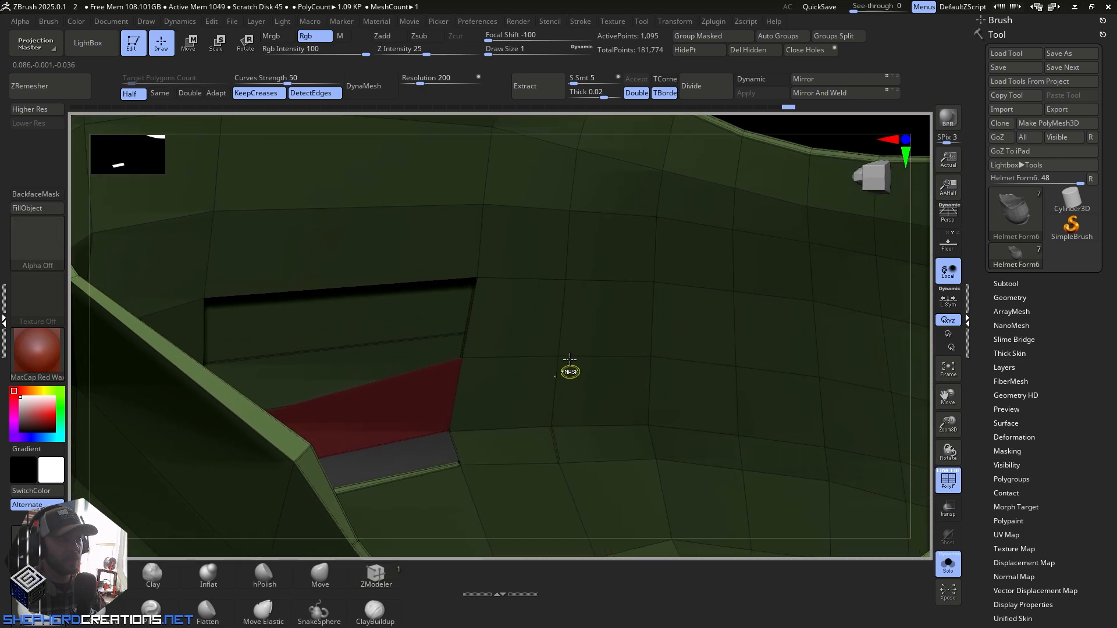
key(space)
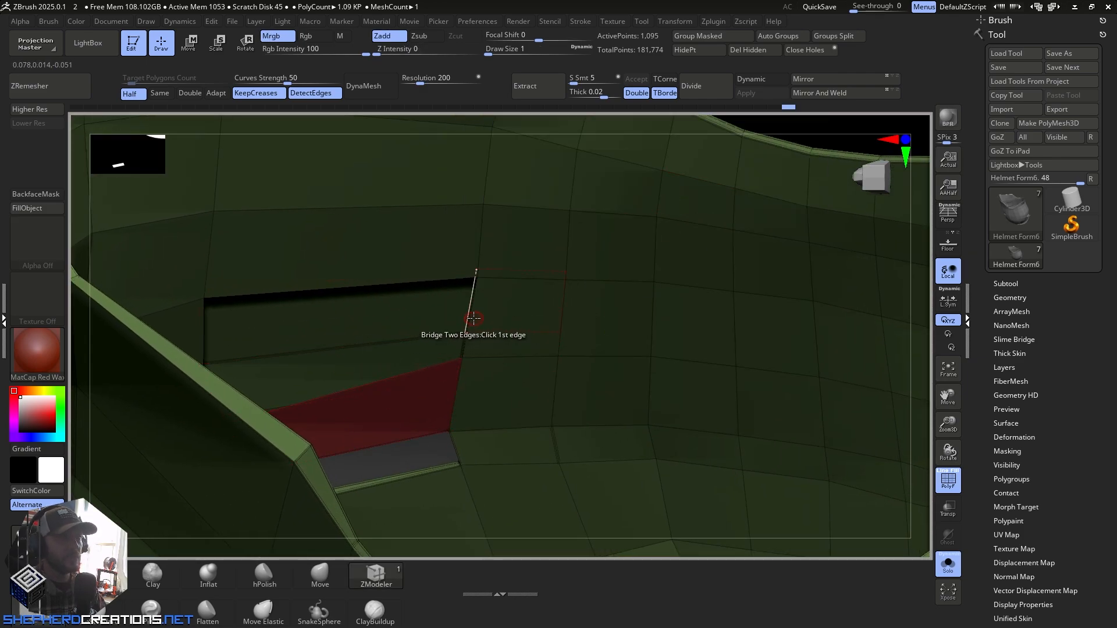
key(space)
click(439, 235)
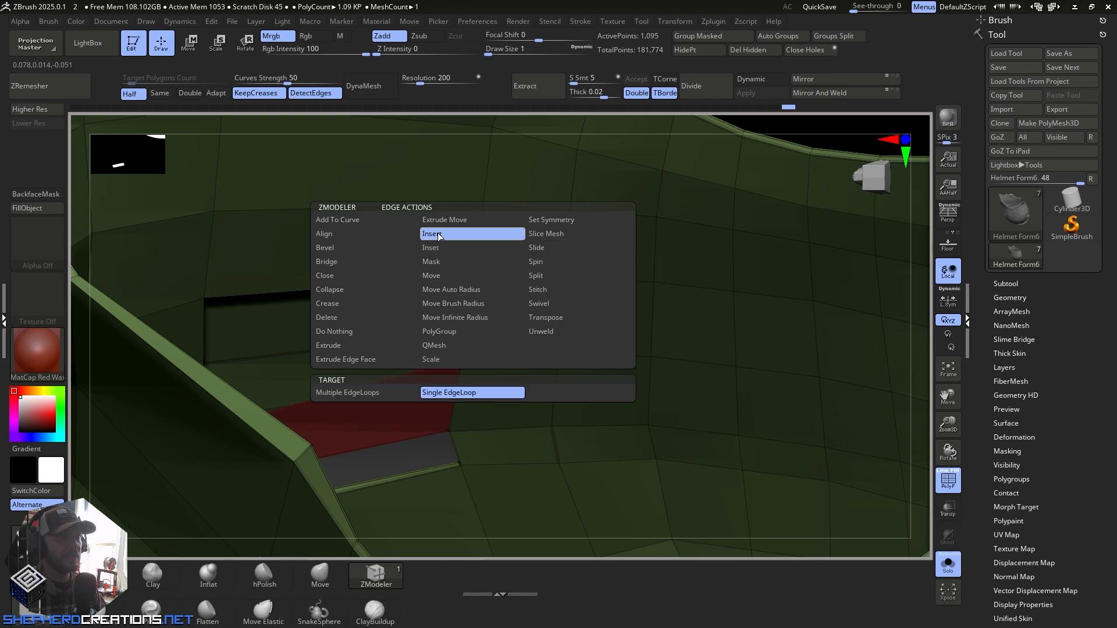
right_drag(563, 330, 542, 355)
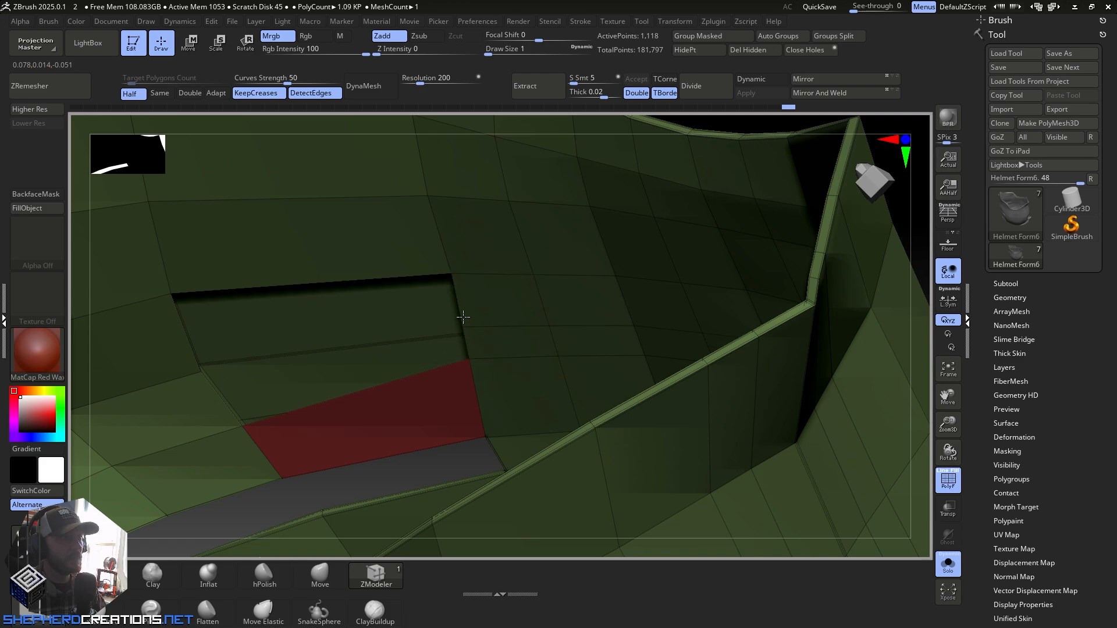
right_drag(479, 341, 497, 355)
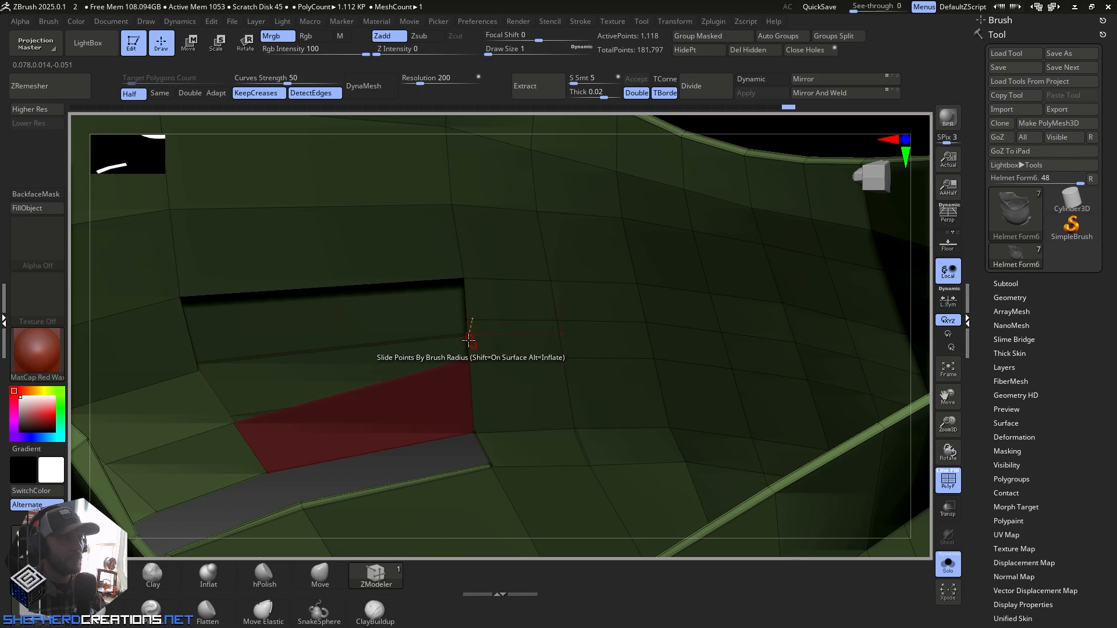
right_drag(458, 340, 493, 477)
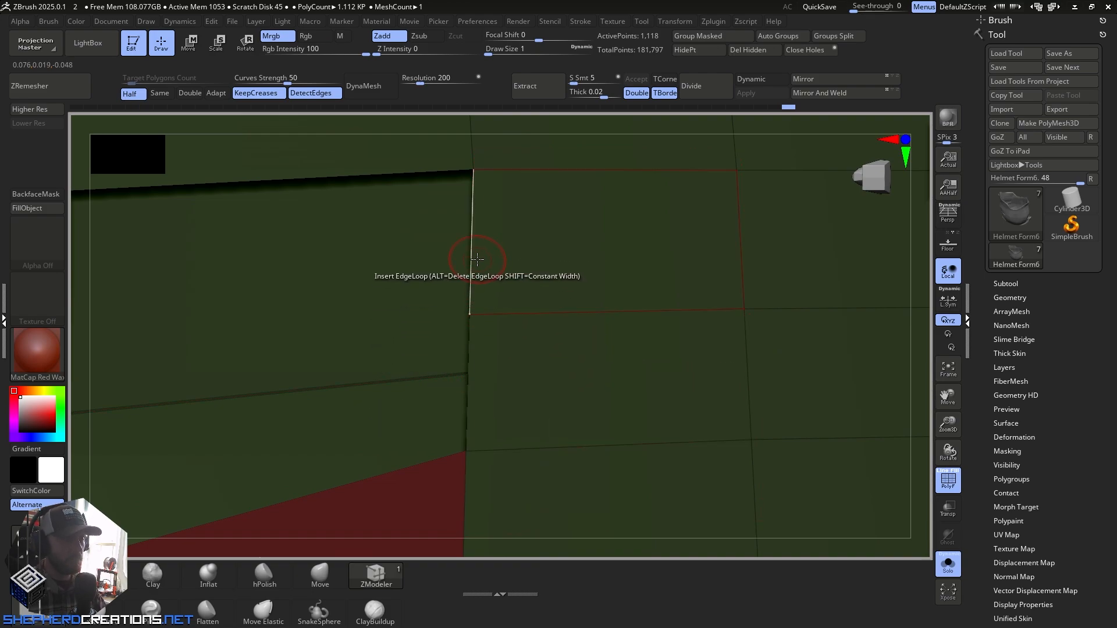
Step: Bridge the upper and middle pairs of open edges to close the rest of the inner-surface gap
key(space)
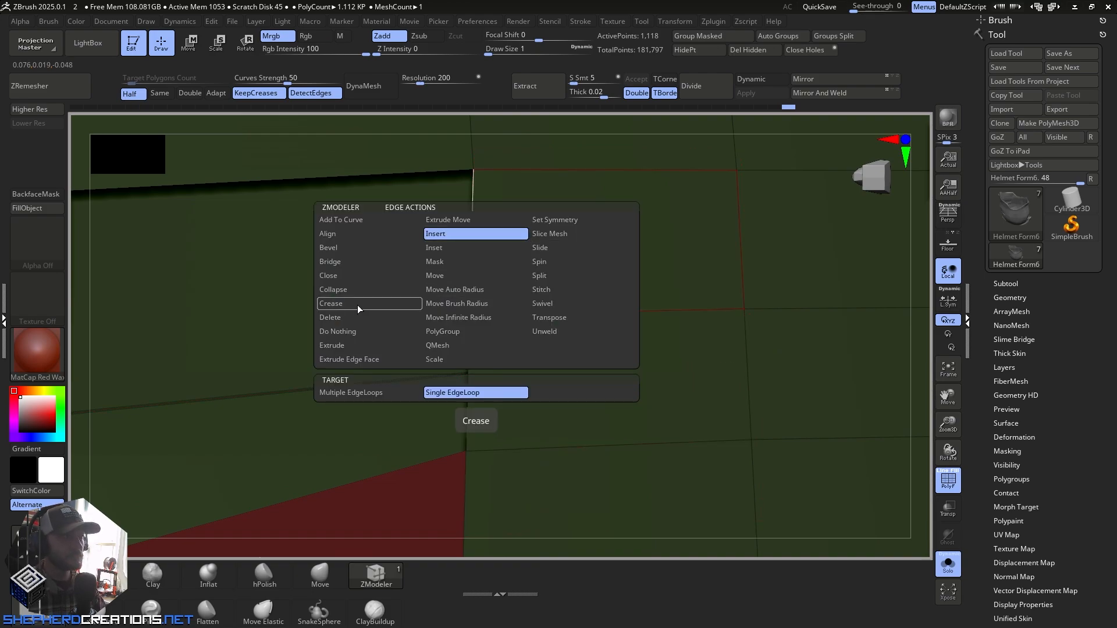
click(346, 263)
alt+right_drag(498, 269, 817, 349)
right_drag(299, 367, 829, 214)
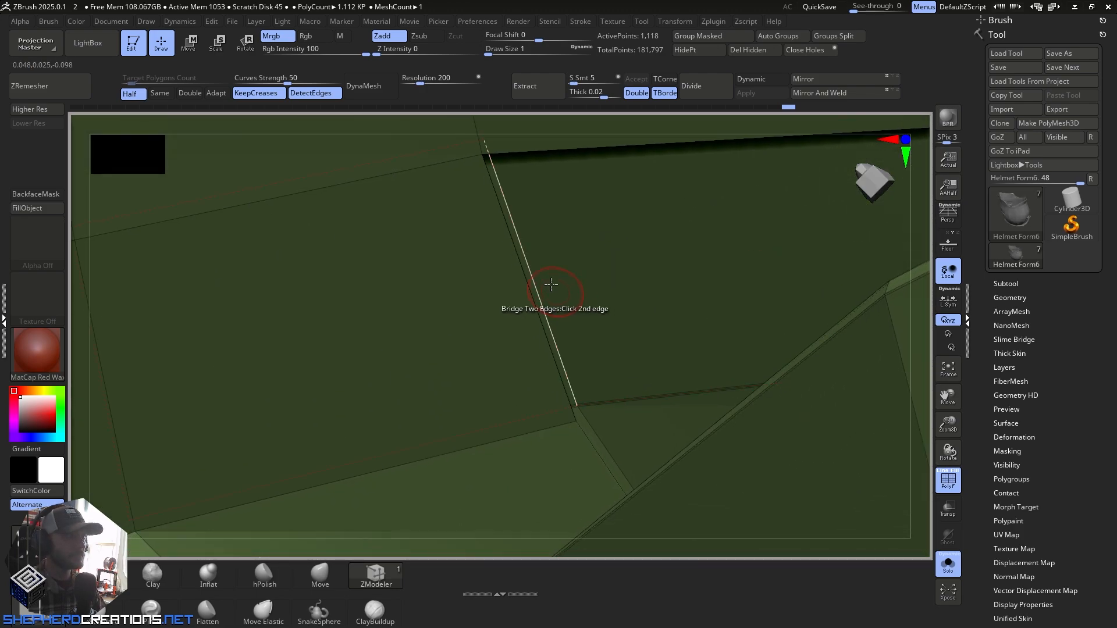
click(515, 251)
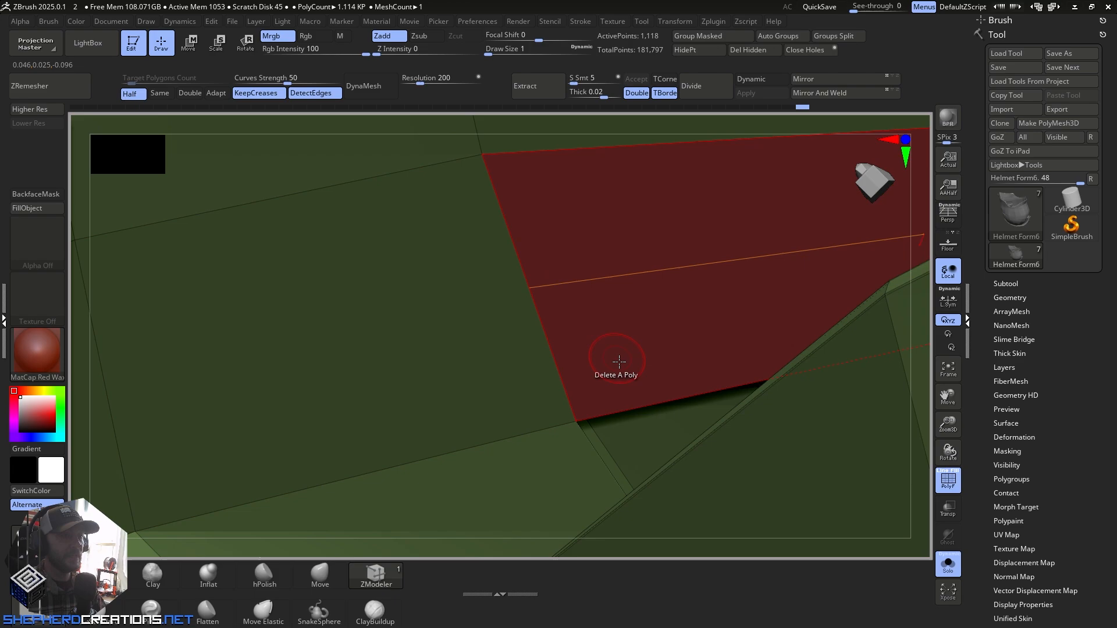
right_drag(515, 250, 469, 428)
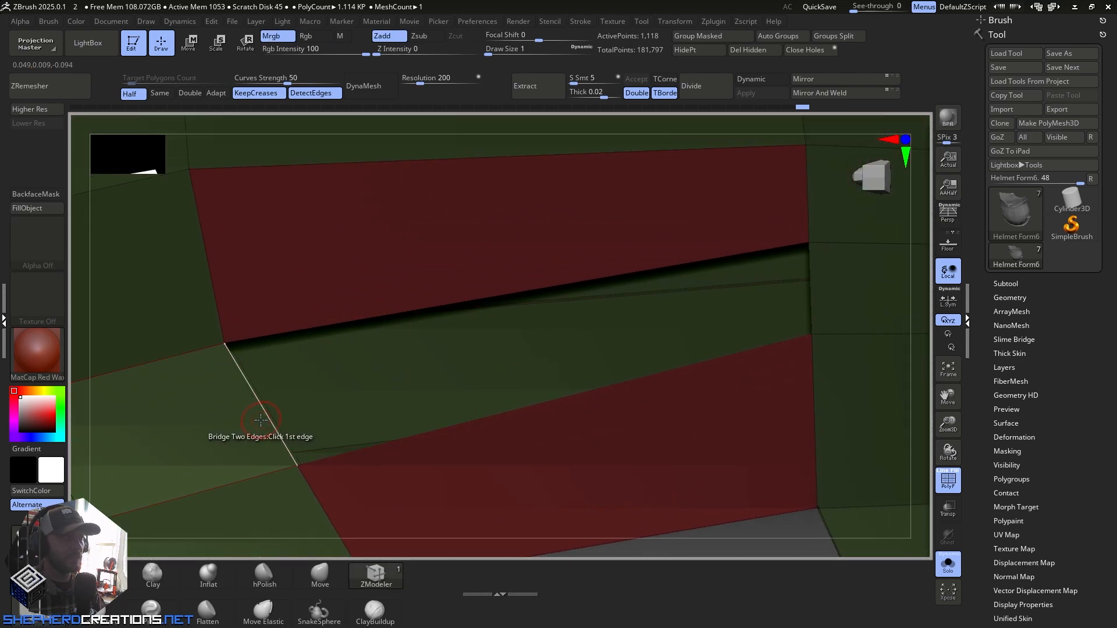
click(806, 317)
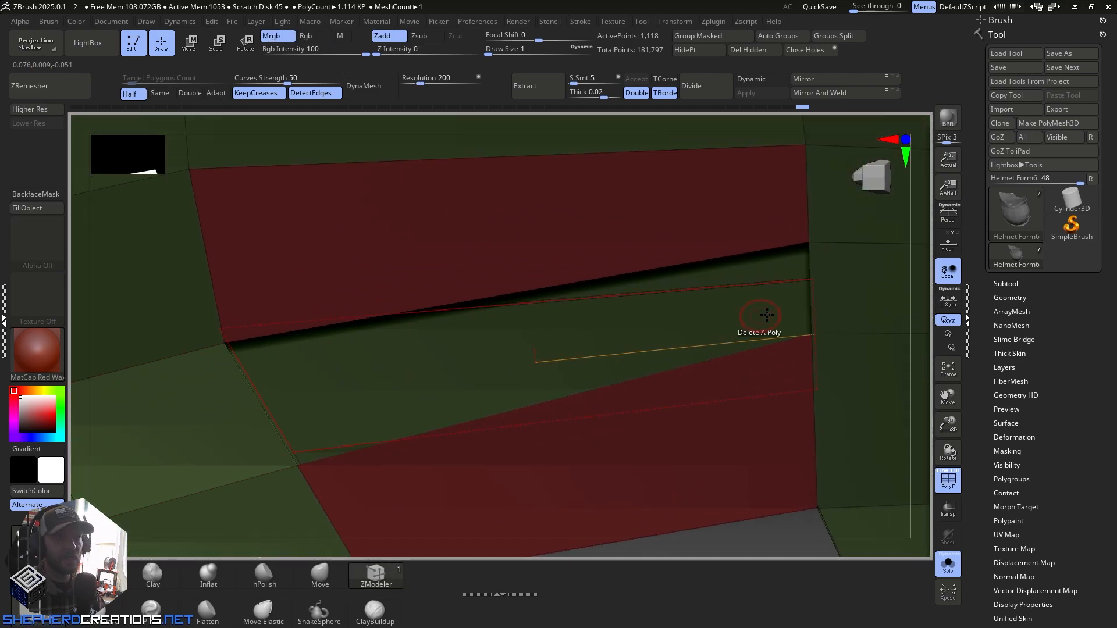
click(824, 310)
Step: Auto-group the helmet's polygons by topology continuity
ctrl+right_drag(694, 442, 737, 321)
click(772, 36)
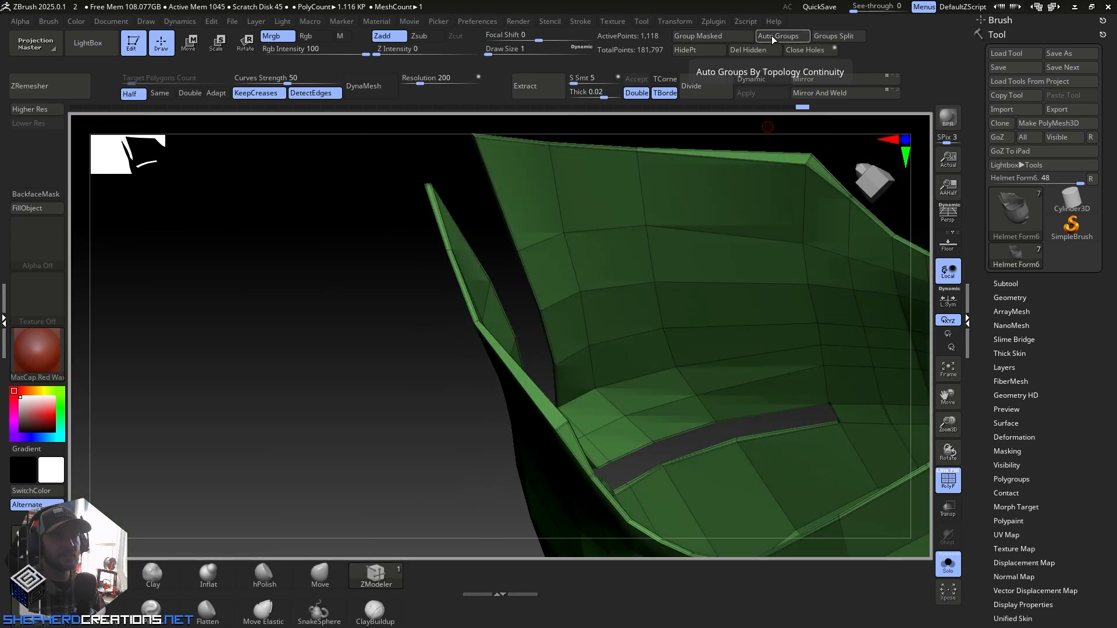
mouse_move(753, 232)
right_down()
mouse_move(771, 397)
mouse_move(772, 273)
mouse_move(758, 231)
mouse_move(612, 446)
mouse_move(623, 347)
mouse_move(507, 275)
mouse_move(573, 270)
mouse_move(518, 261)
mouse_move(544, 384)
right_up()
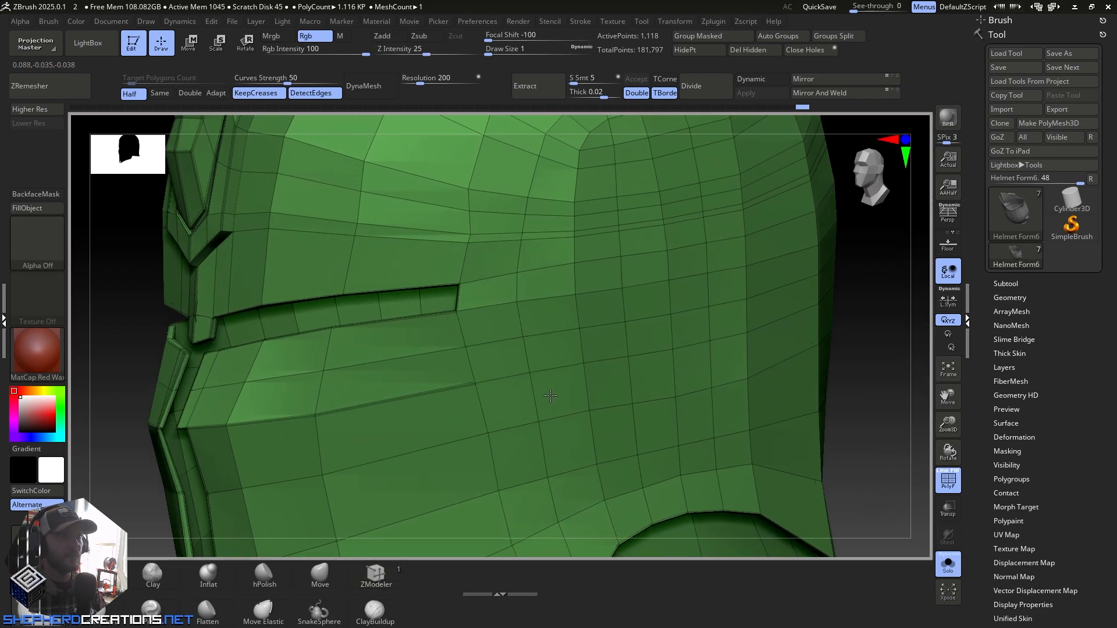
alt+right_drag(417, 384, 686, 335)
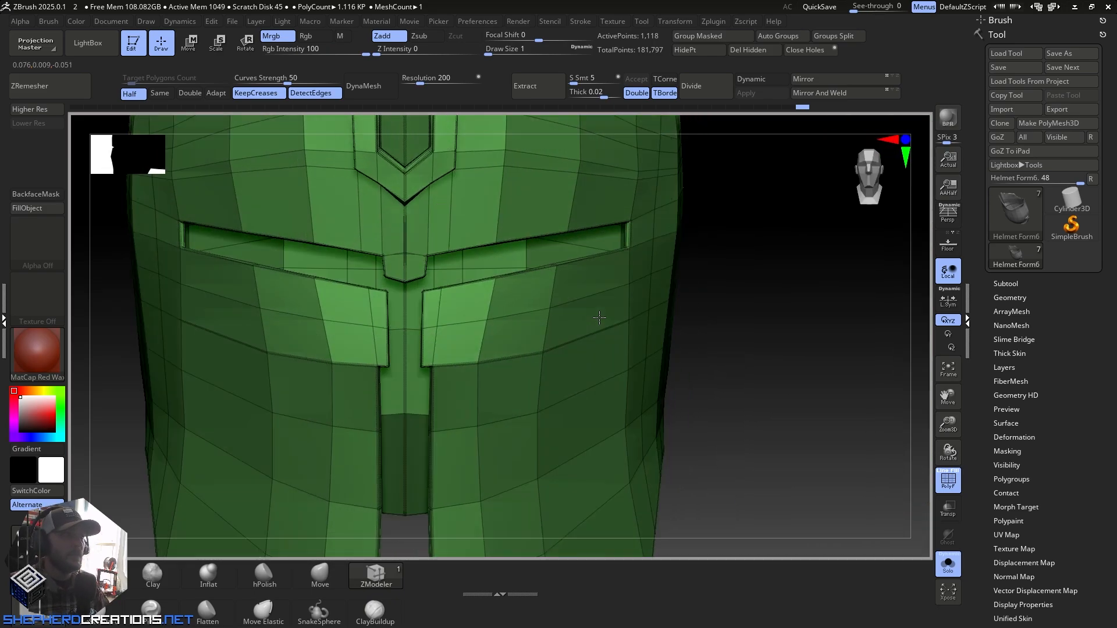
Step: Preview the outer surface around the slot's outer end with dynamic subdivision, and return to the base mesh
ctrl+right_drag(571, 344, 541, 291)
click(42, 110)
ctrl+right_drag(576, 407, 608, 518)
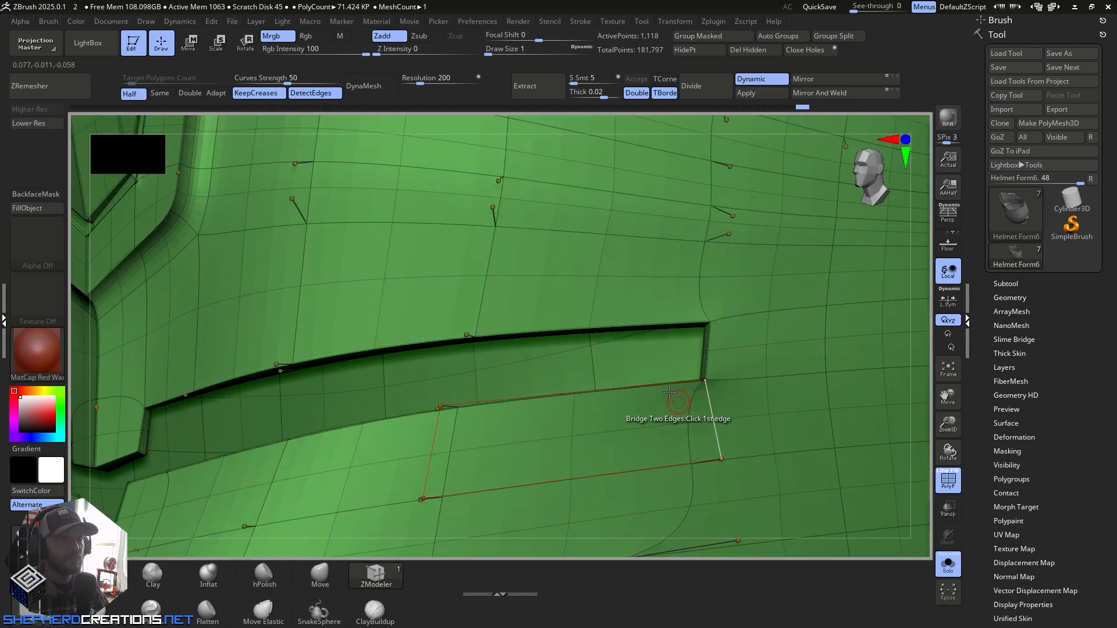
mouse_move(685, 401)
alt+right_down()
mouse_move(534, 317)
mouse_move(626, 308)
alt+right_up()
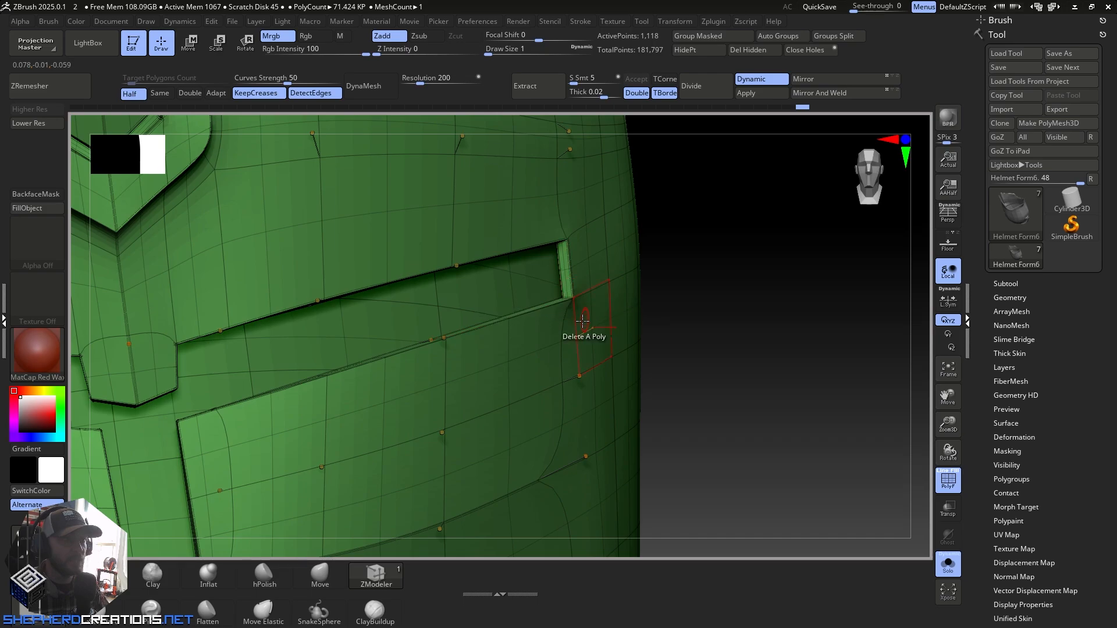
key(shift+d)
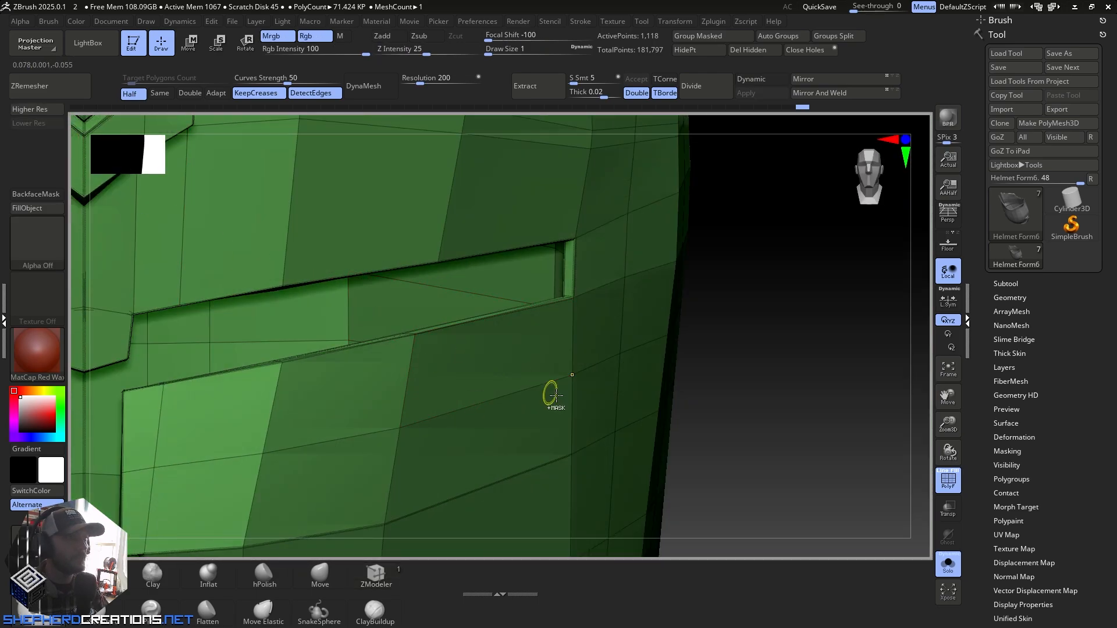
Step: Try to crease the edge that continues the cheek line backward below the slot's outer end
ctrl+right_drag(556, 396, 430, 374)
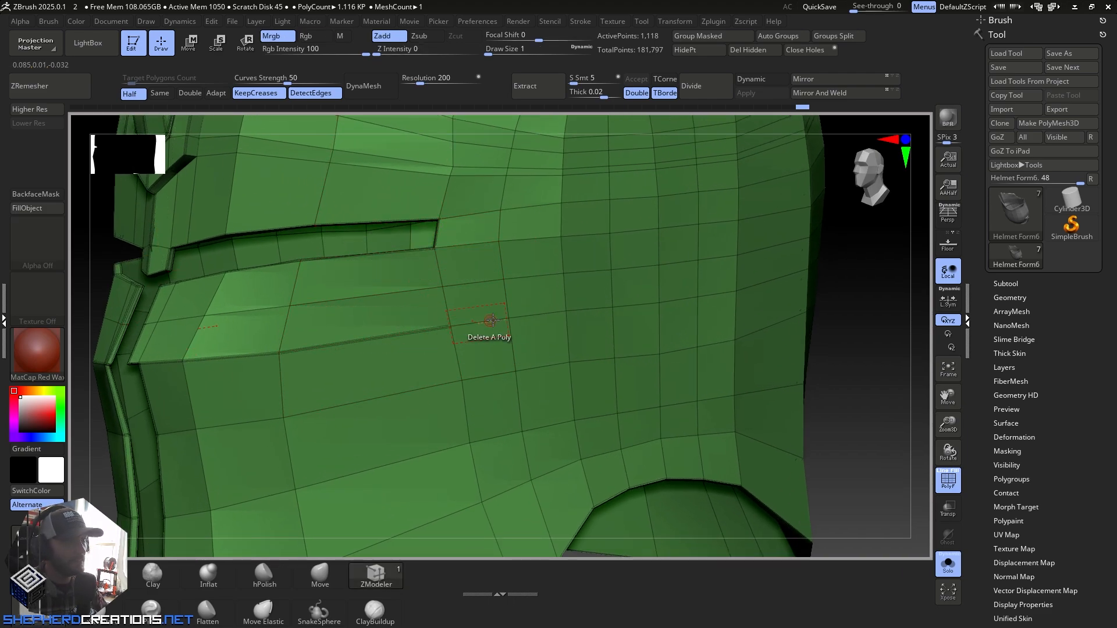
ctrl+right_drag(455, 347, 382, 556)
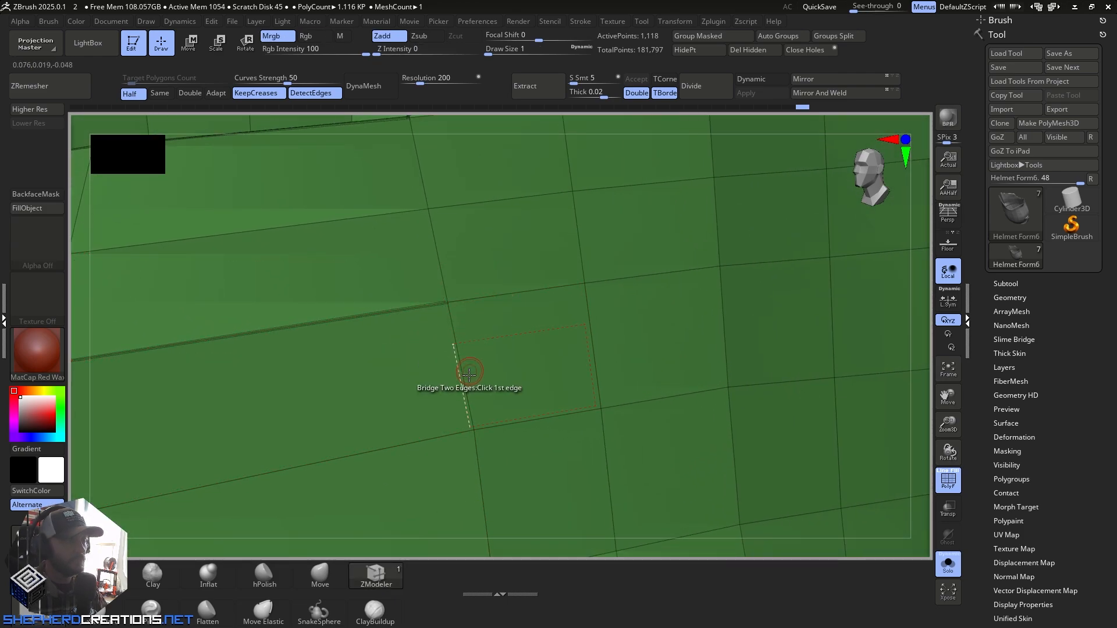
key(space)
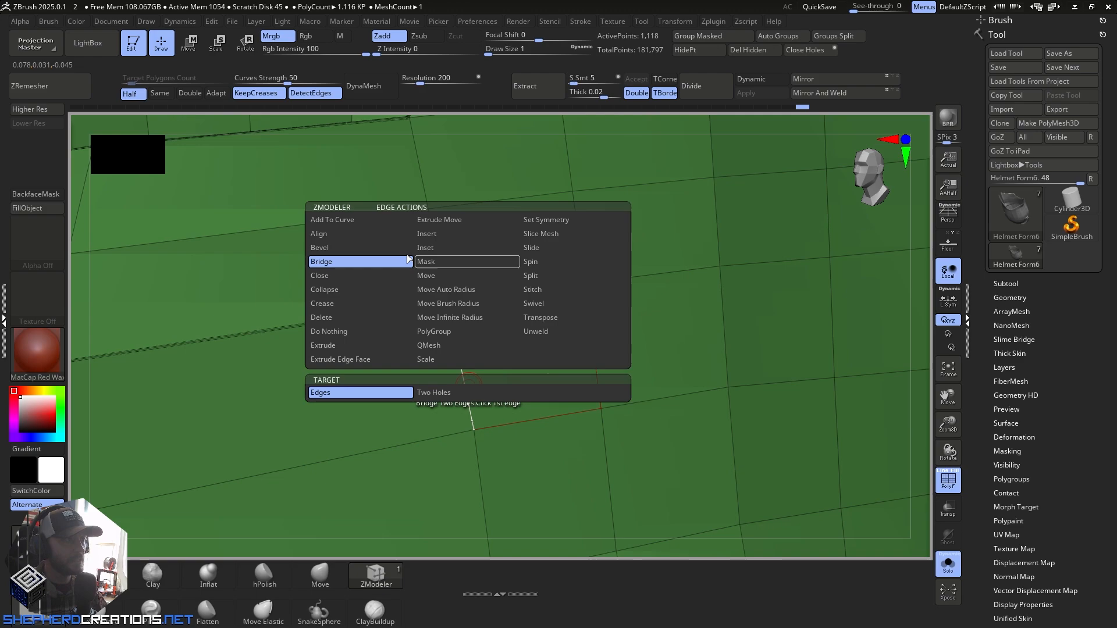
click(326, 303)
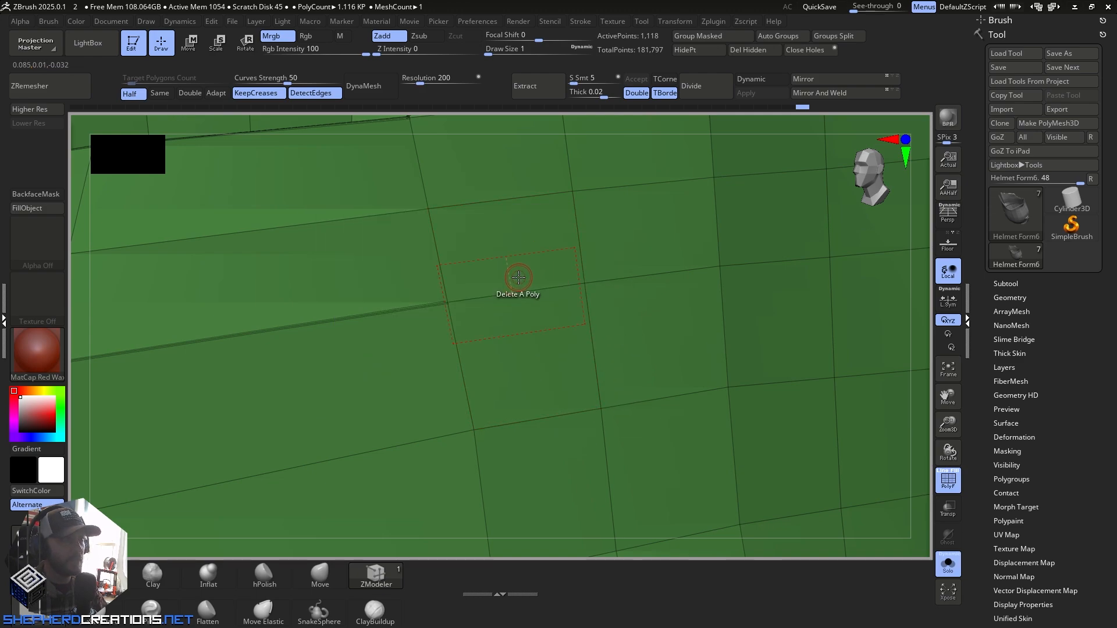
right_drag(566, 353, 576, 357)
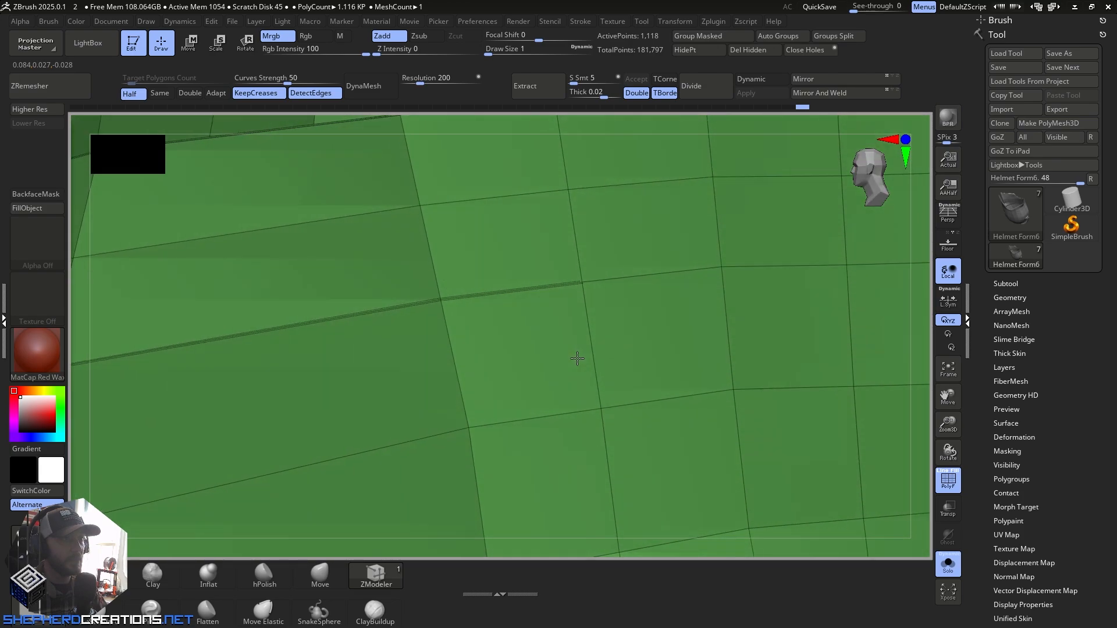
ctrl+right_drag(602, 431, 499, 344)
ctrl+right_drag(504, 248, 512, 347)
ctrl+right_drag(542, 393, 523, 330)
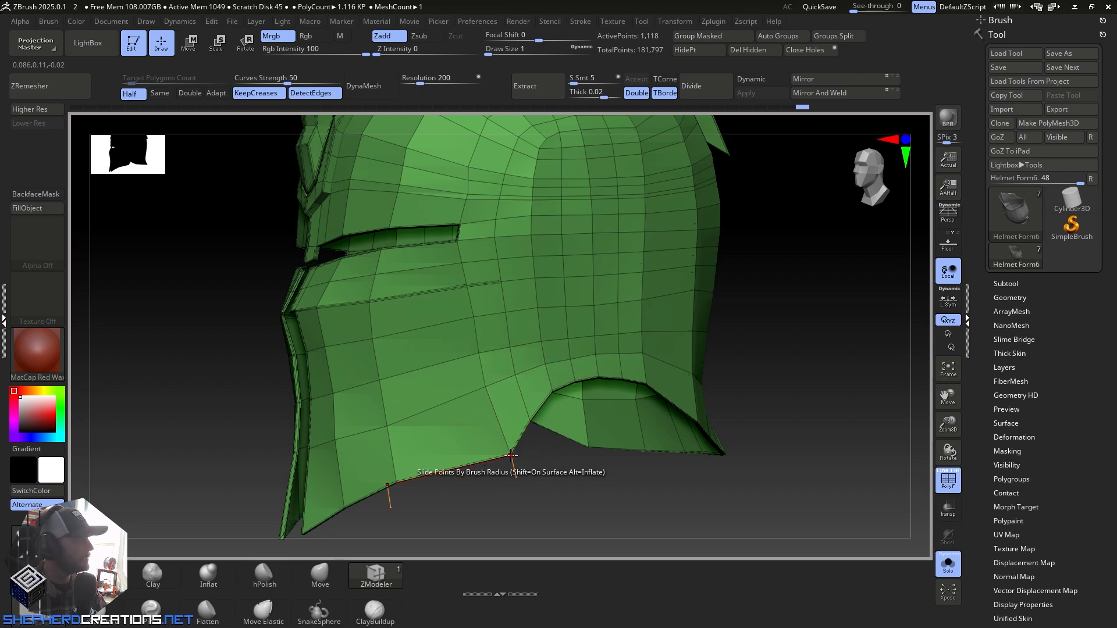
Step: Crease the edges running from the rear end of the cheek line down to the helmet's lower rim
drag(535, 433, 539, 383)
scroll(540, 384, up, 5)
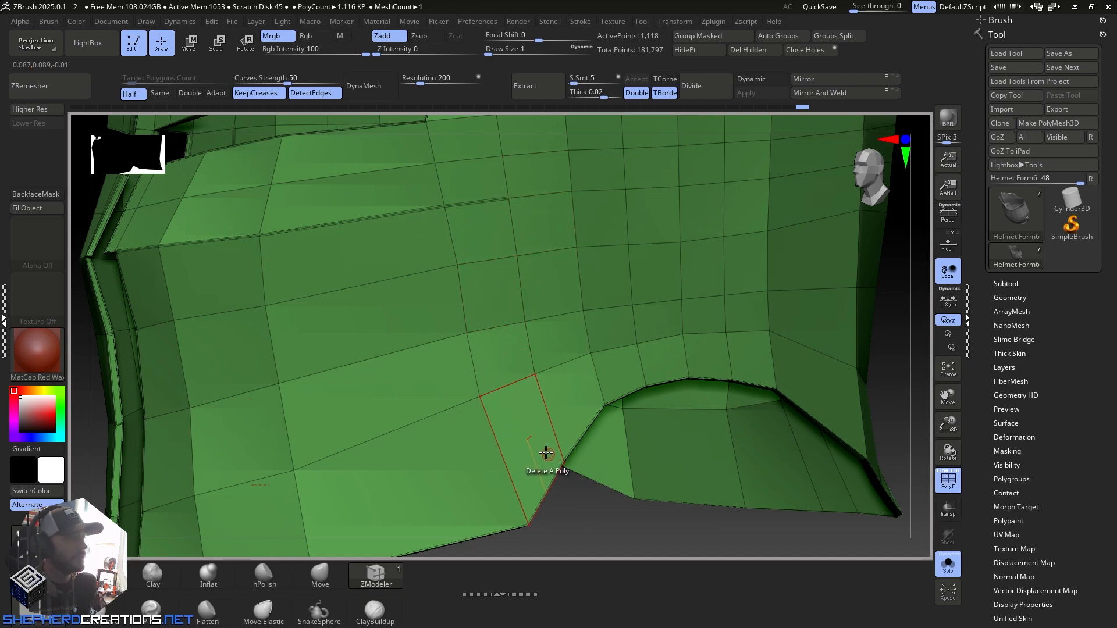
alt+right_drag(532, 431, 560, 432)
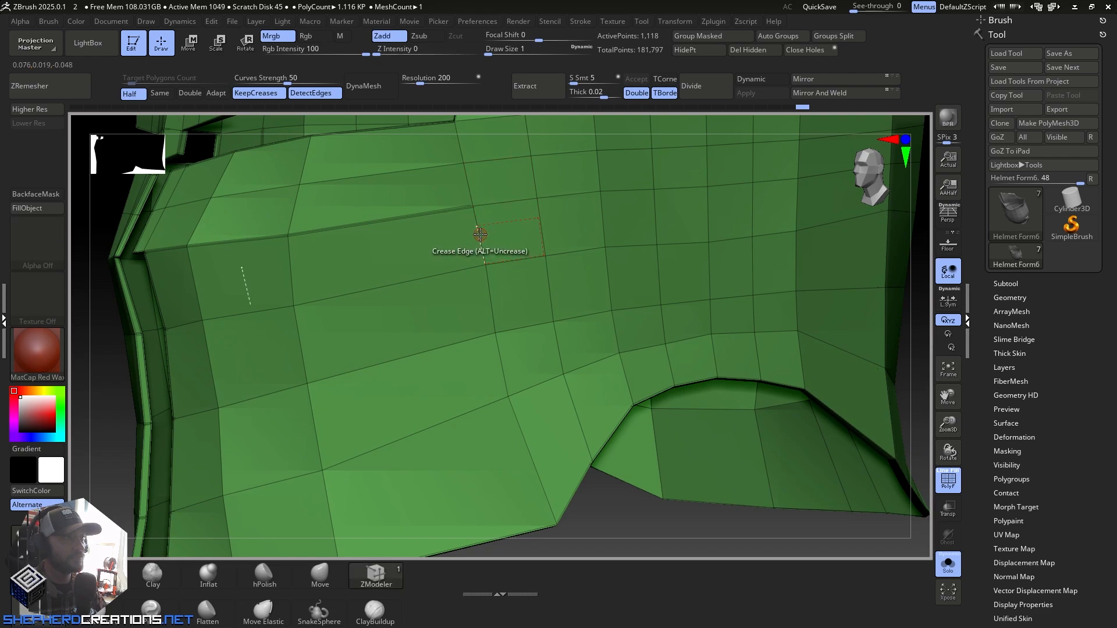
click(479, 220)
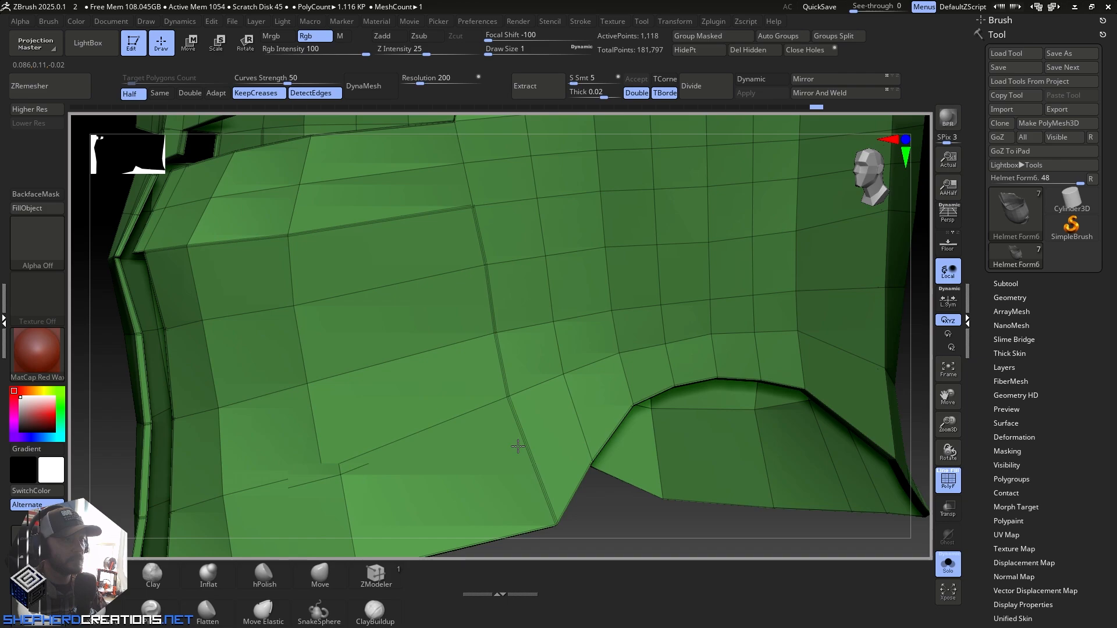
key(f)
Step: Inspect the creased cheek panel and its upper rear corner with dynamic subdivision on and off from several angles
right_drag(531, 291, 504, 444)
click(40, 110)
right_drag(547, 338, 582, 260)
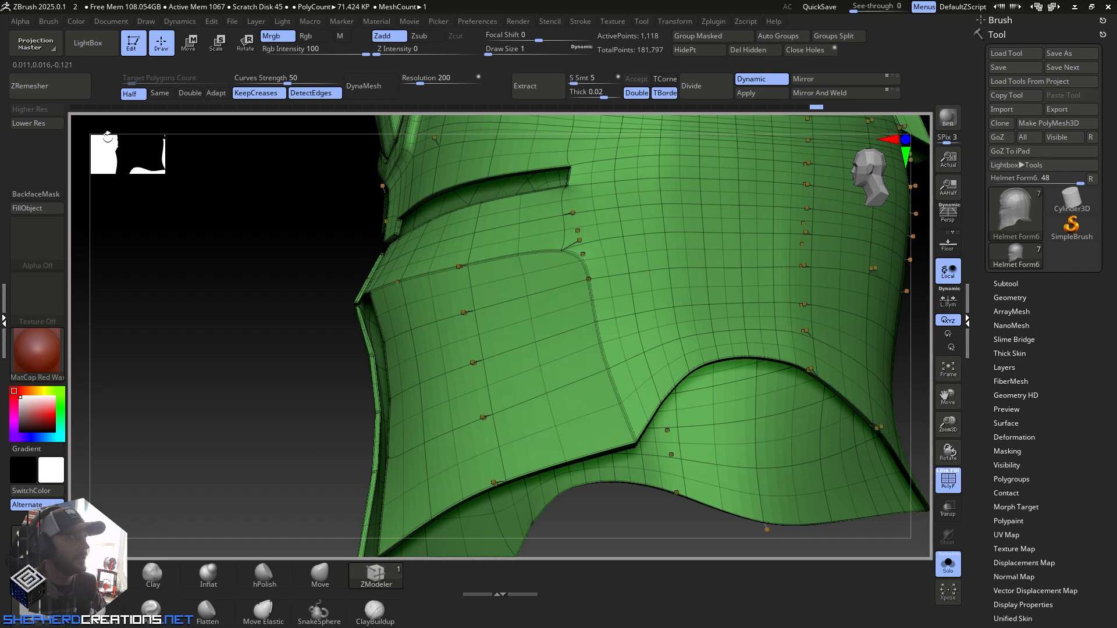
click(59, 128)
ctrl+right_drag(516, 290, 471, 393)
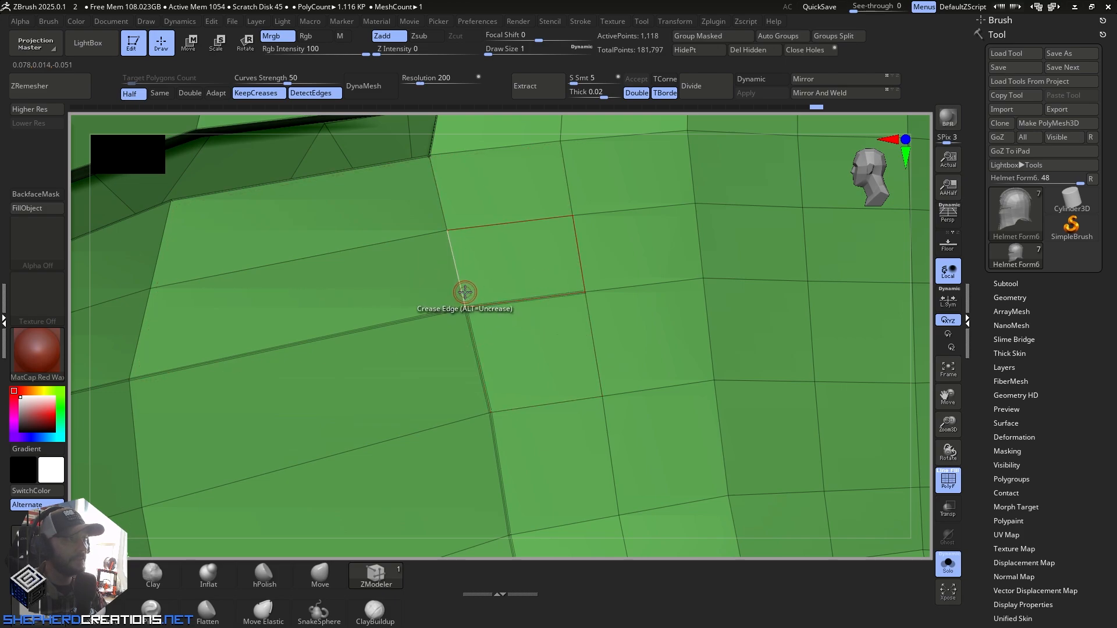
click(35, 111)
ctrl+right_drag(547, 314, 448, 187)
alt+right_drag(518, 354, 441, 271)
right_drag(439, 361, 453, 270)
key(shift+d)
alt+right_drag(465, 318, 496, 260)
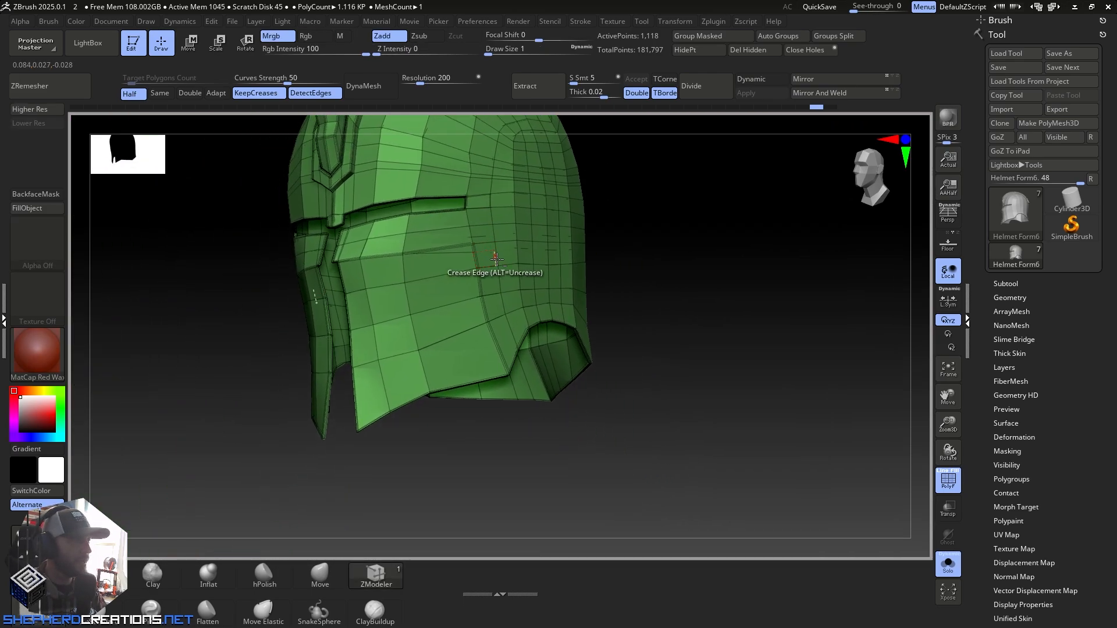
Step: Mark the outer polygons of the cheek panel below the creased cheek line as a temporary polygroup with ZModeler
right_drag(473, 295, 483, 298)
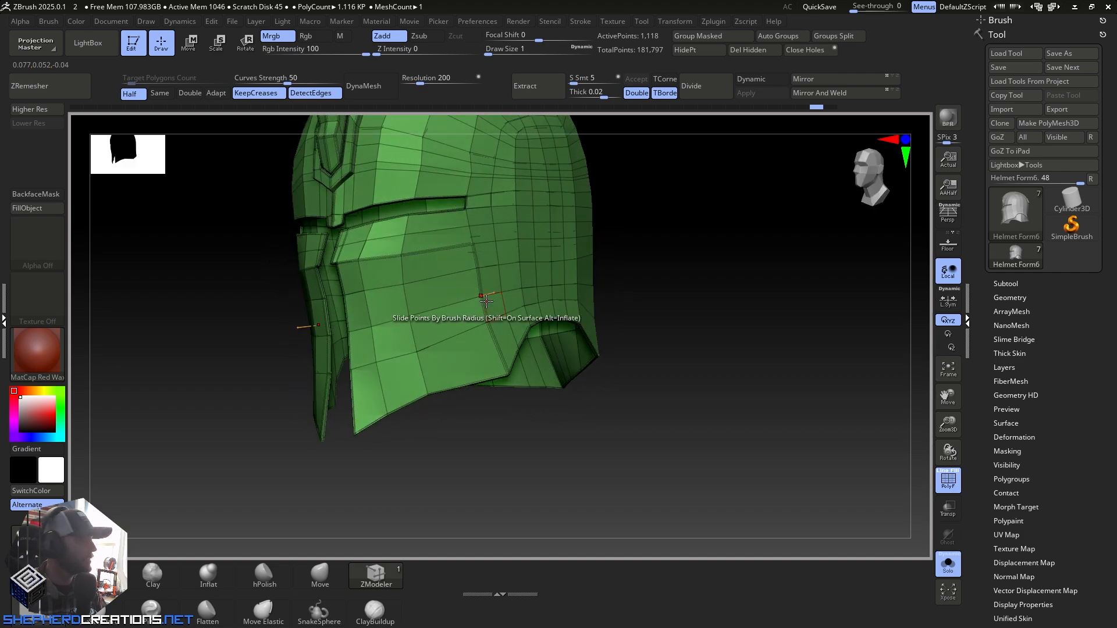
key(ctrl)
key(b)
key(z)
key(m)
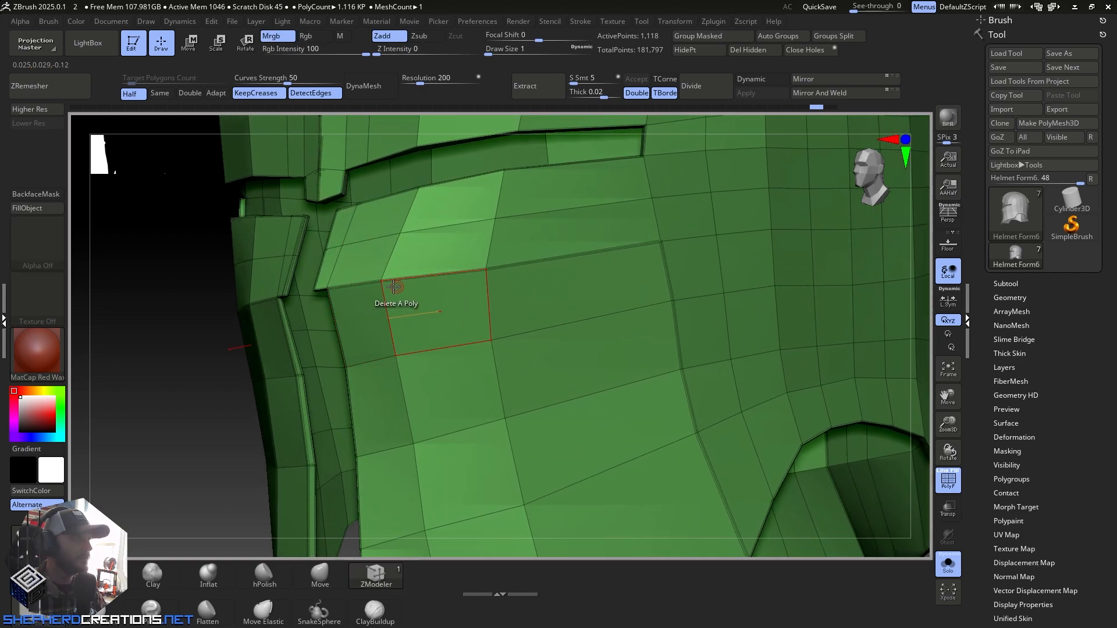
right_drag(425, 334, 470, 333)
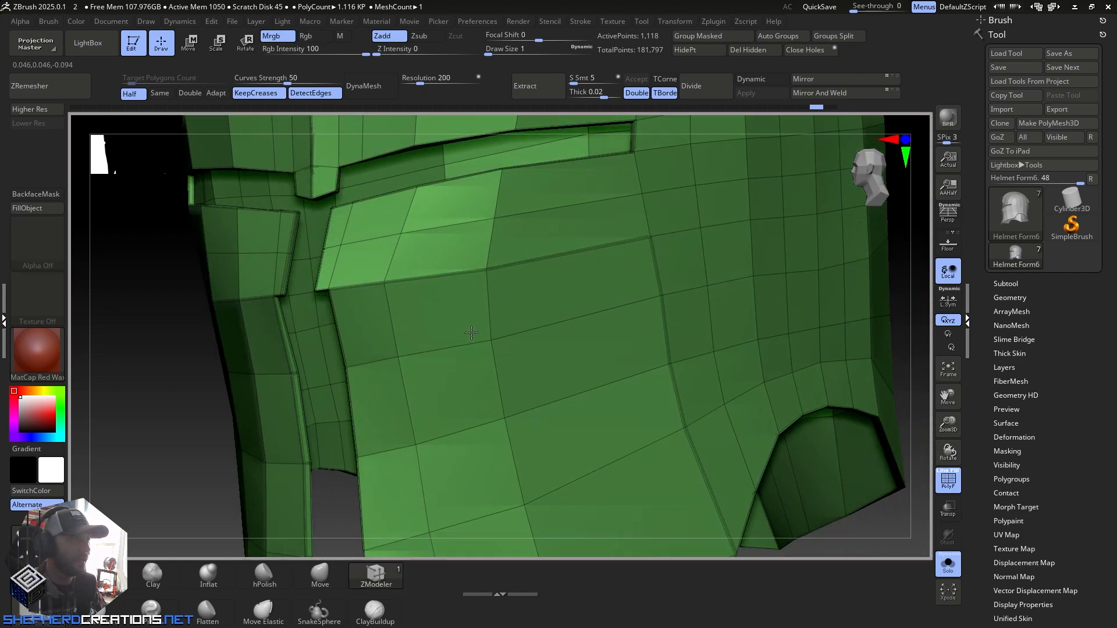
right_drag(384, 349, 359, 343)
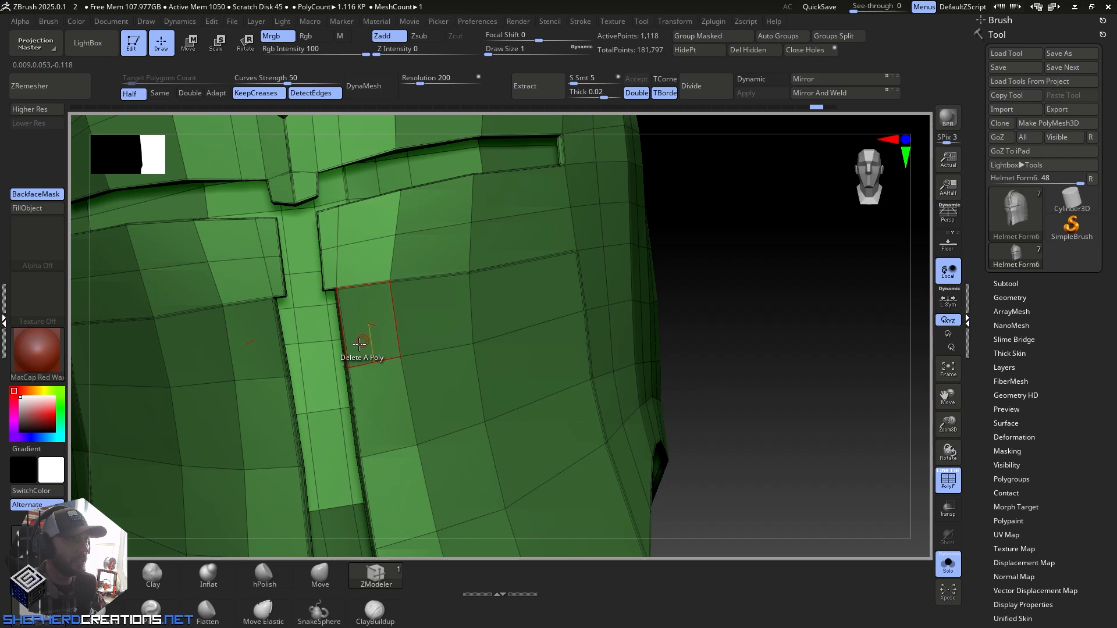
mouse_move(378, 322)
mouse_down()
mouse_move(488, 309)
mouse_move(412, 474)
mouse_move(512, 444)
mouse_move(518, 404)
mouse_up()
alt+right_drag(518, 404, 494, 226)
alt+drag(549, 316, 419, 385)
right_drag(474, 381, 473, 242)
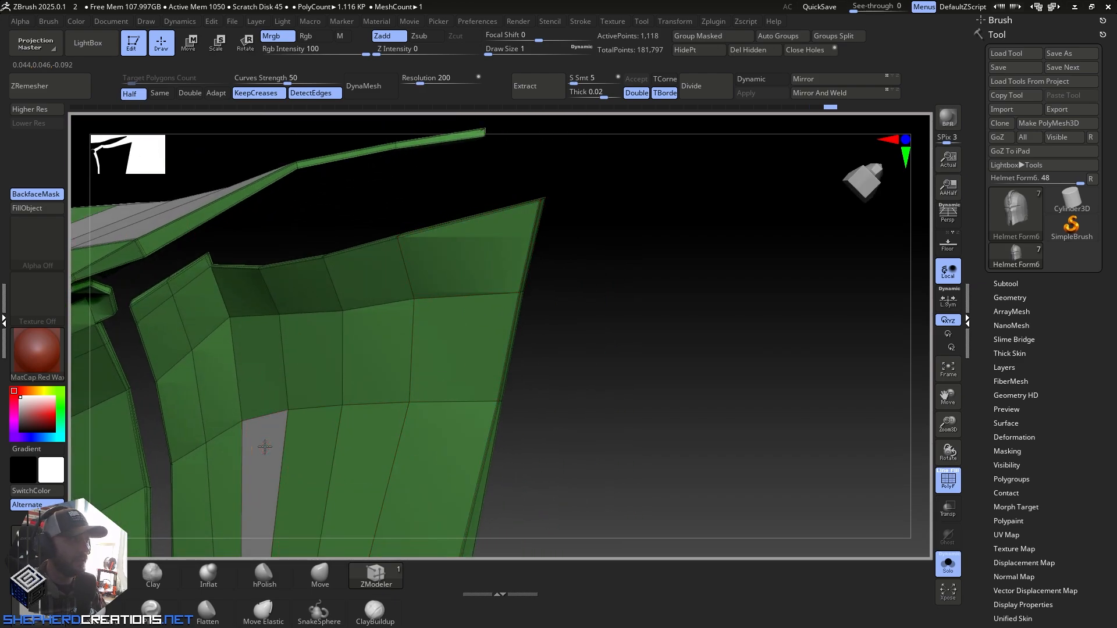
alt+click(250, 473)
right_drag(341, 471, 433, 481)
click(590, 303)
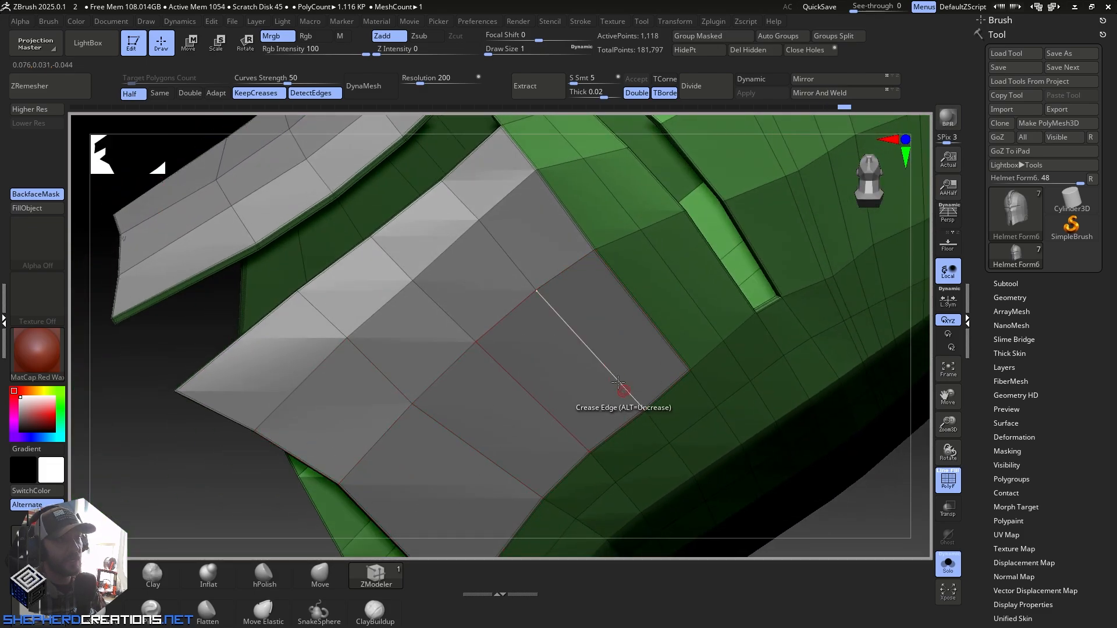
right_drag(582, 390, 556, 329)
right_drag(556, 329, 565, 388)
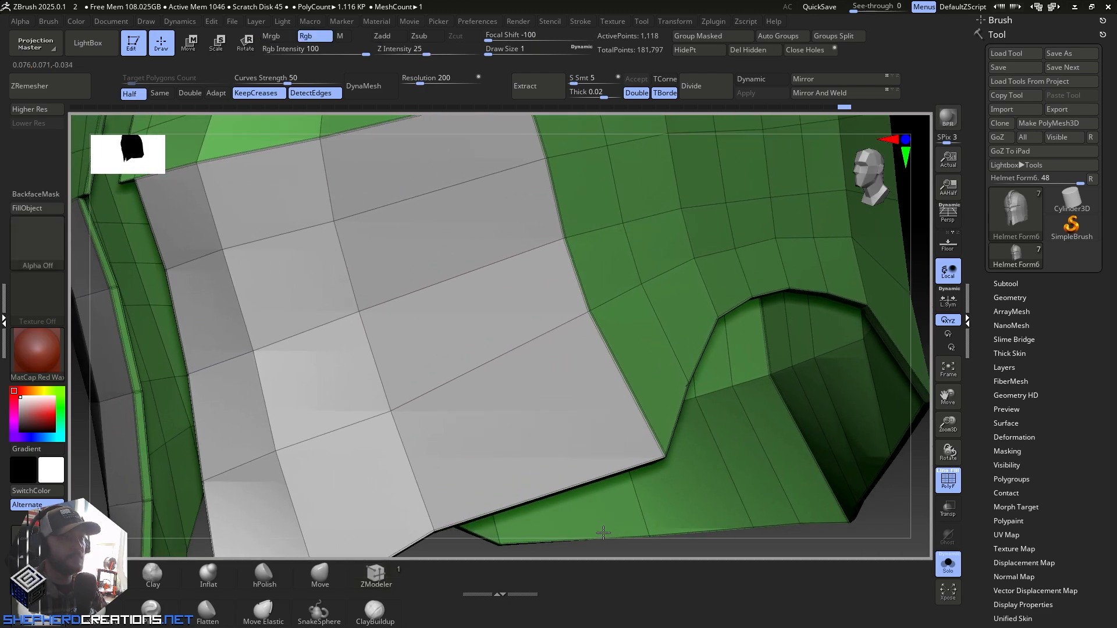
Step: Insert a single edge loop running lengthwise through the wide rear polygons of the marked cheek panel
key(space)
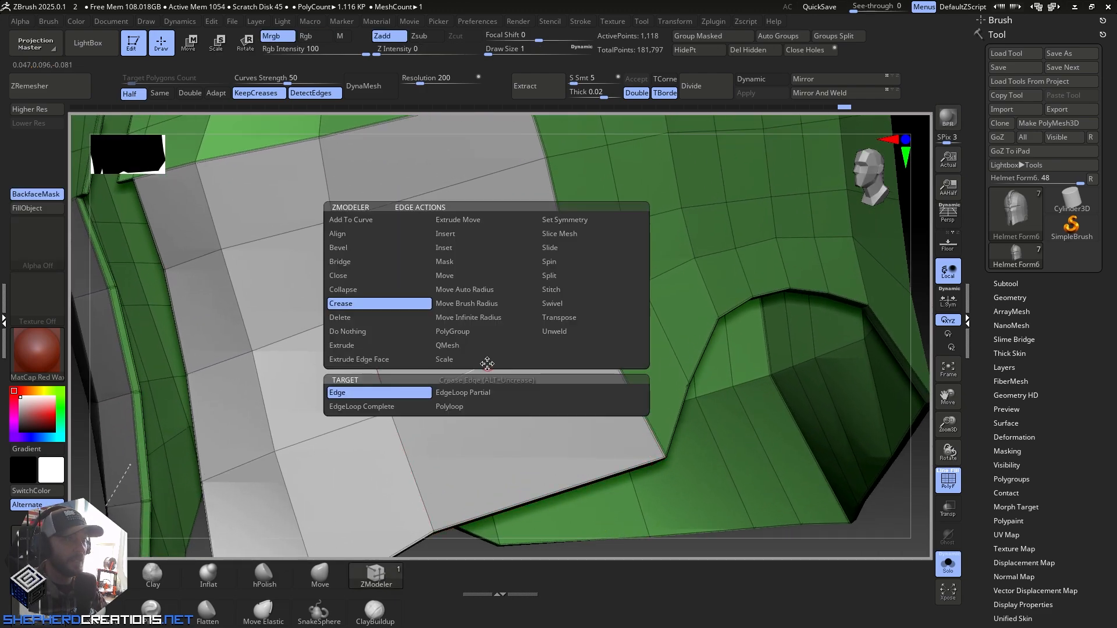
click(445, 234)
click(491, 391)
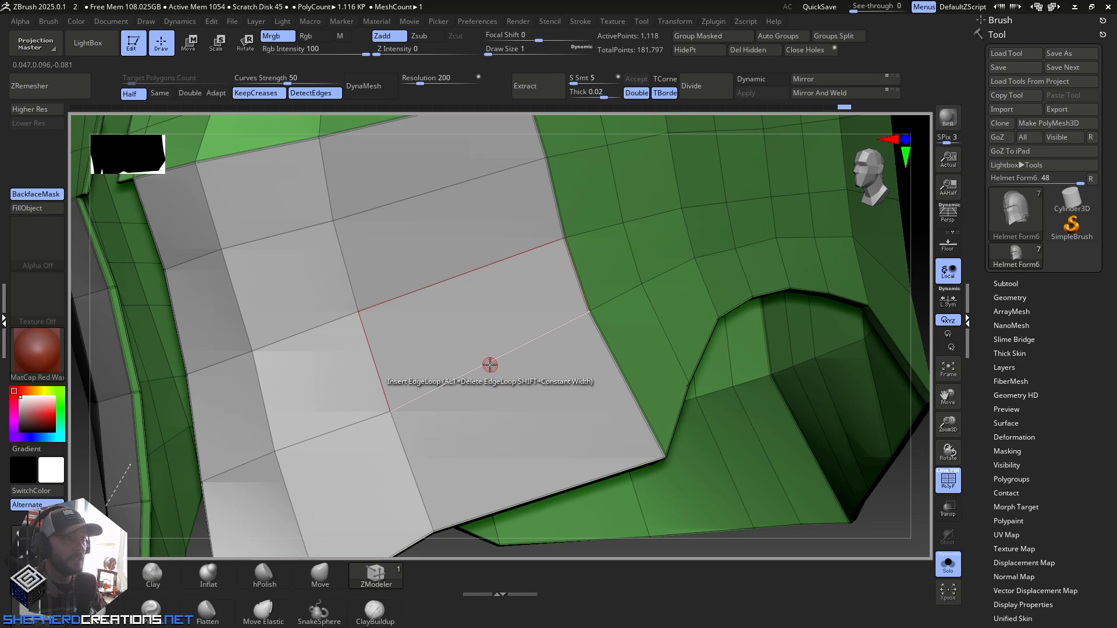
click(491, 364)
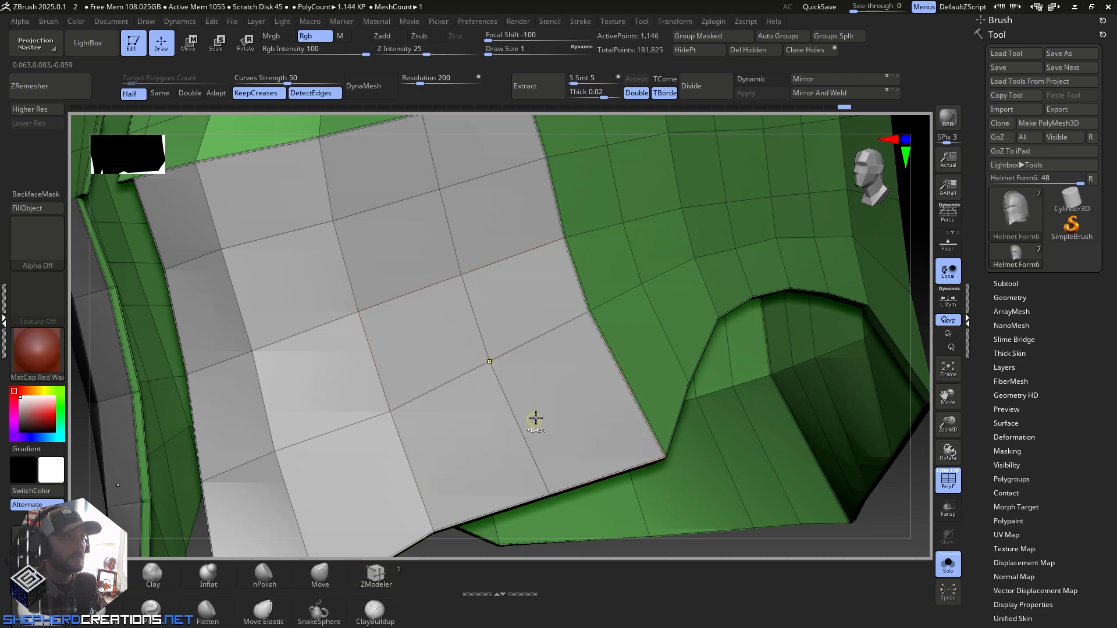
Step: Extrude the marked cheek panel slightly outward using the QMesh polygon action with the single-poly target
mouse_move(535, 420)
ctrl+right_down()
mouse_move(546, 110)
mouse_move(532, 368)
mouse_move(650, 369)
ctrl+right_up()
ctrl+right_drag(461, 389, 425, 384)
key(space)
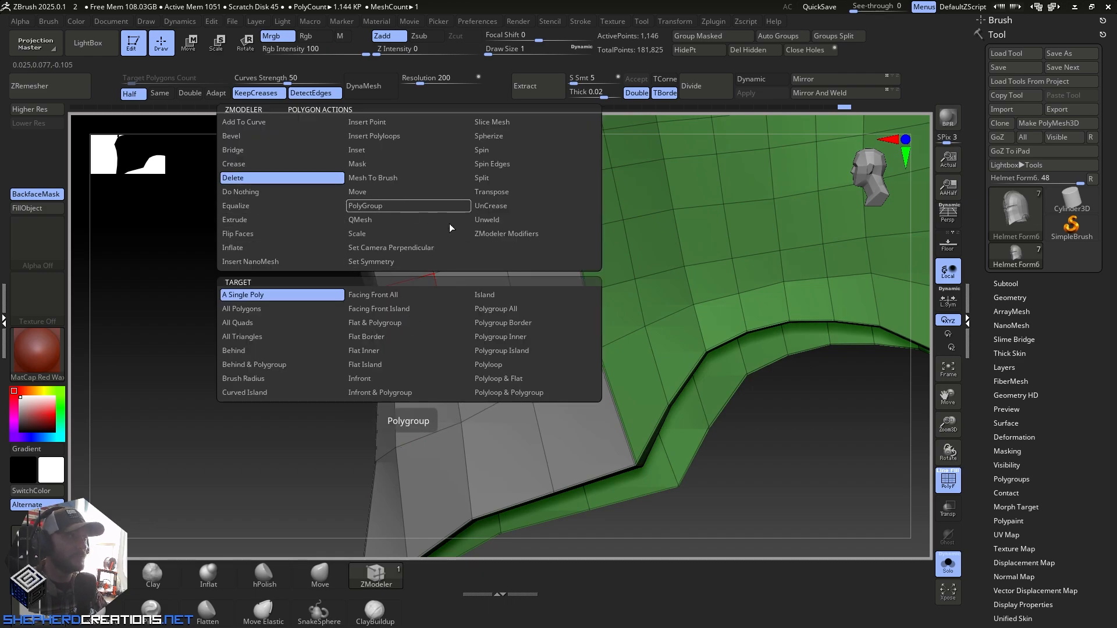
click(360, 222)
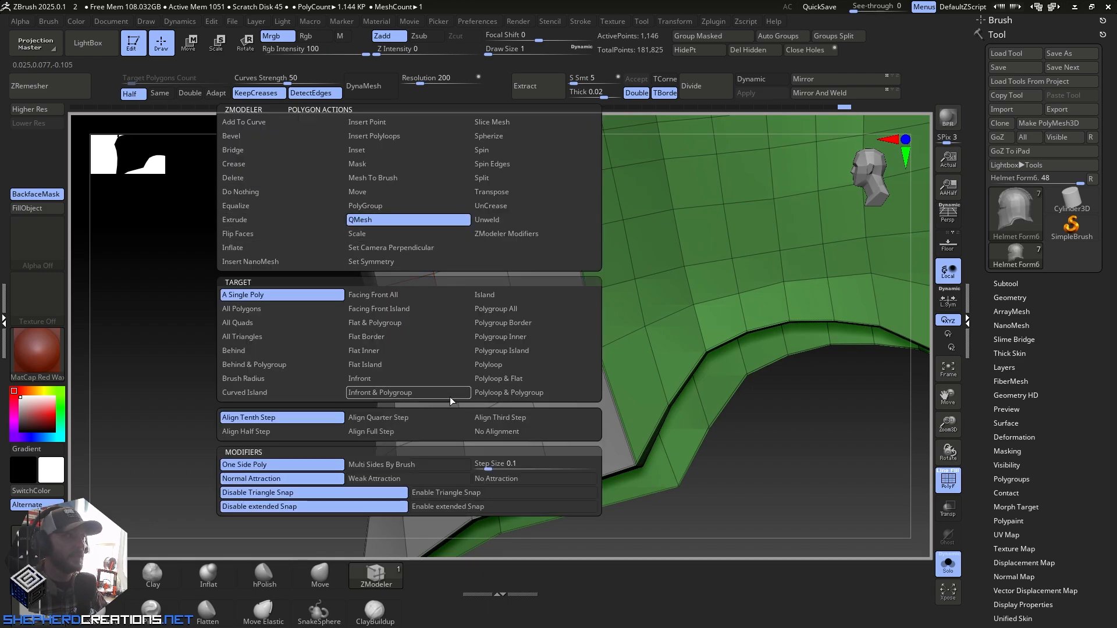
right_drag(512, 343, 442, 357)
drag(430, 325, 421, 330)
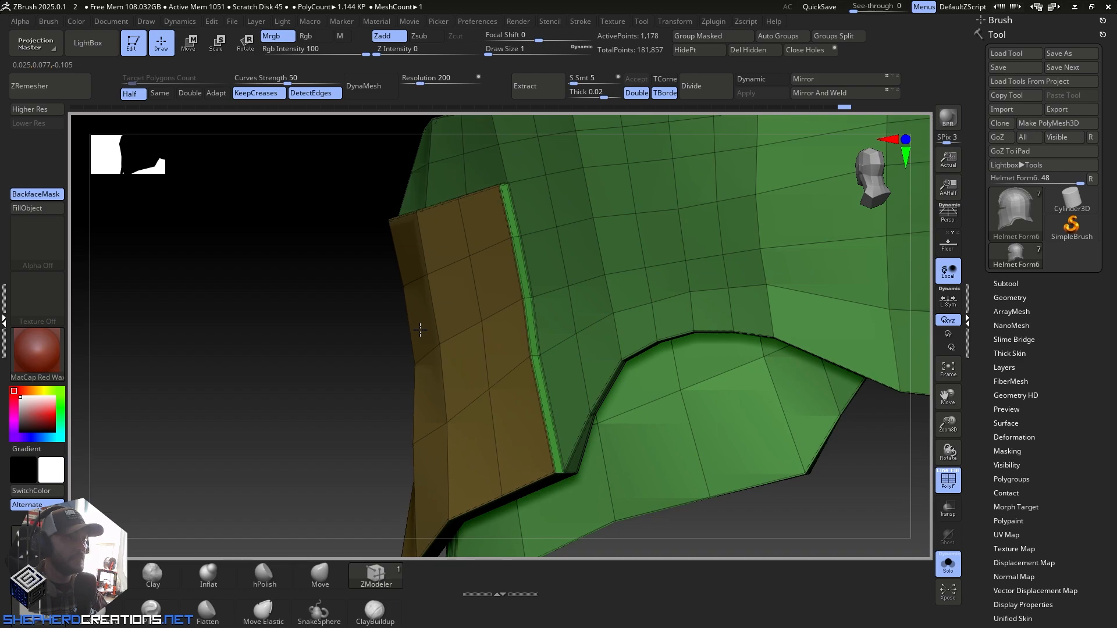
right_drag(456, 337, 559, 334)
mouse_move(542, 381)
ctrl+right_down()
mouse_move(502, 321)
mouse_move(499, 280)
ctrl+right_up()
mouse_move(501, 329)
alt+right_down()
mouse_move(521, 336)
mouse_move(538, 312)
mouse_move(477, 300)
mouse_move(505, 466)
alt+right_up()
mouse_move(498, 406)
right_down()
mouse_move(473, 402)
mouse_move(469, 389)
mouse_move(506, 414)
right_up()
Step: Merge the helmet into one polygroup with Auto Groups, cycling its colour back to green
click(767, 36)
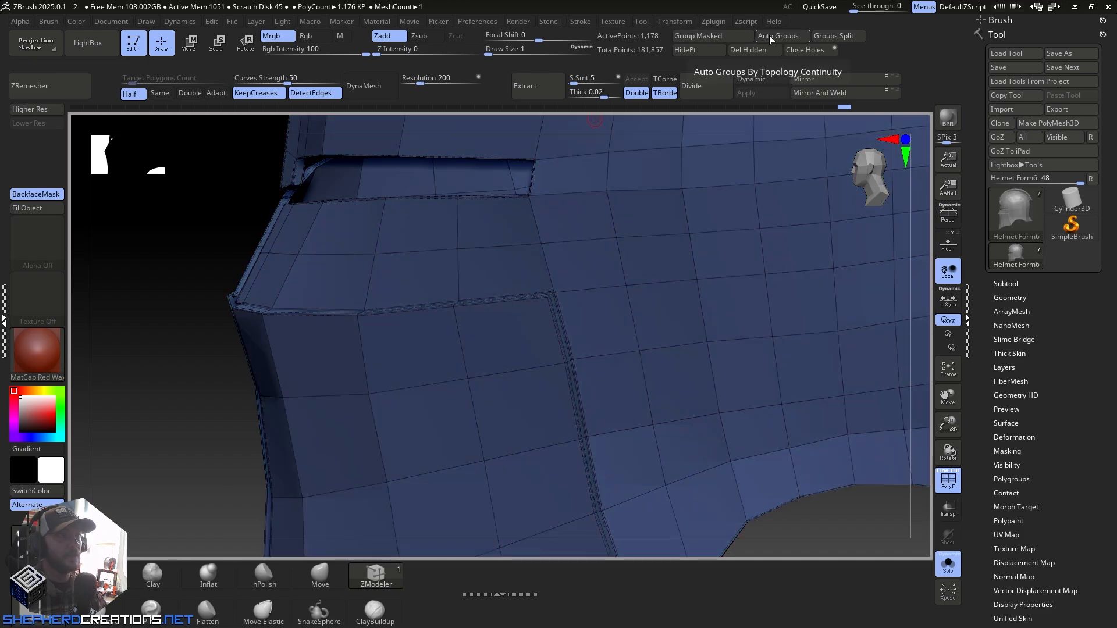
click(770, 36)
click(769, 36)
click(770, 36)
click(769, 36)
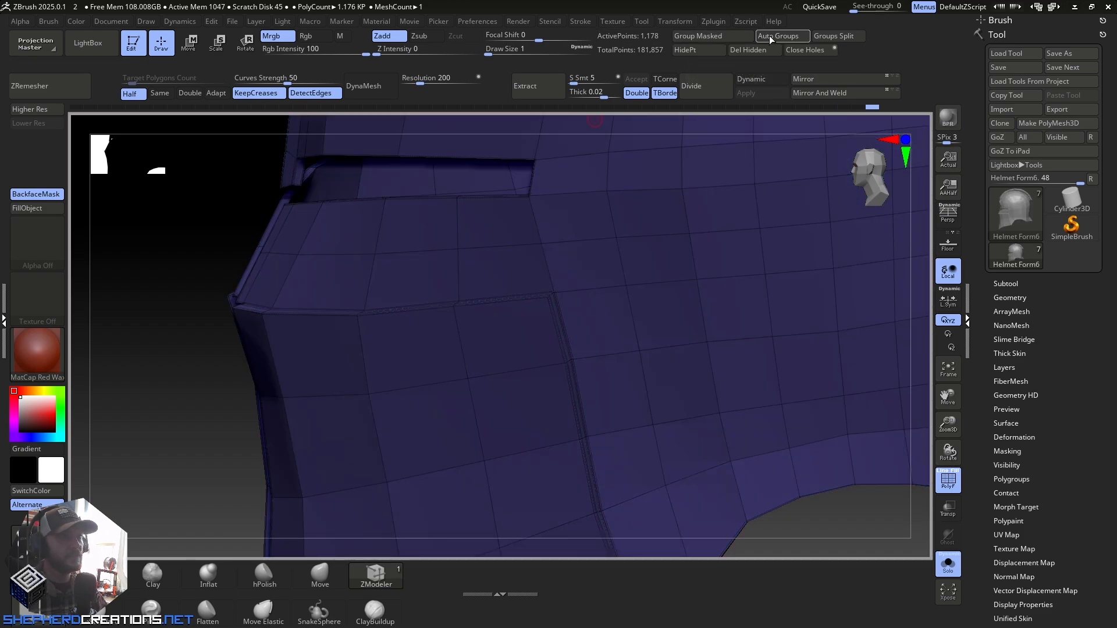
click(769, 36)
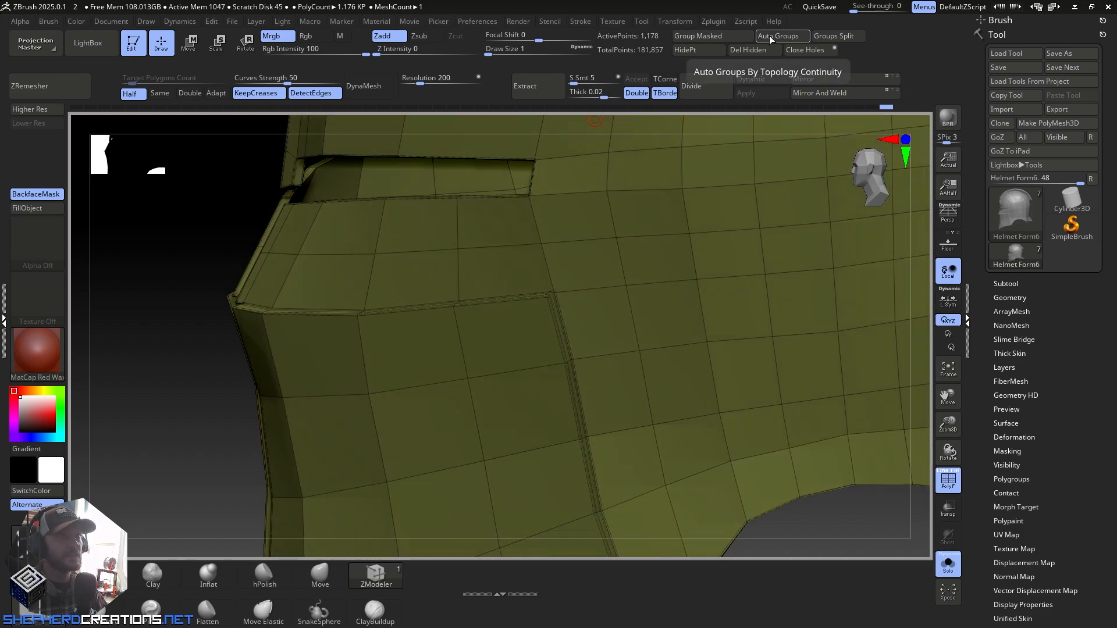
click(769, 37)
click(769, 36)
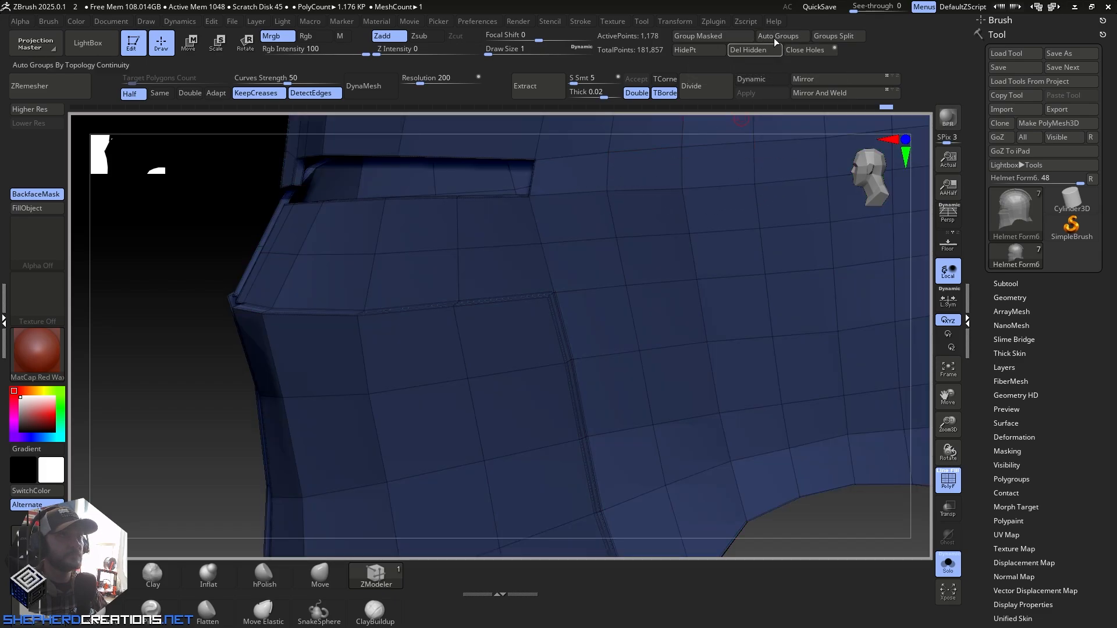
click(773, 35)
Step: Preview the raised cheek panel with dynamic subdivision and return to the base mesh
right_drag(548, 337, 473, 256)
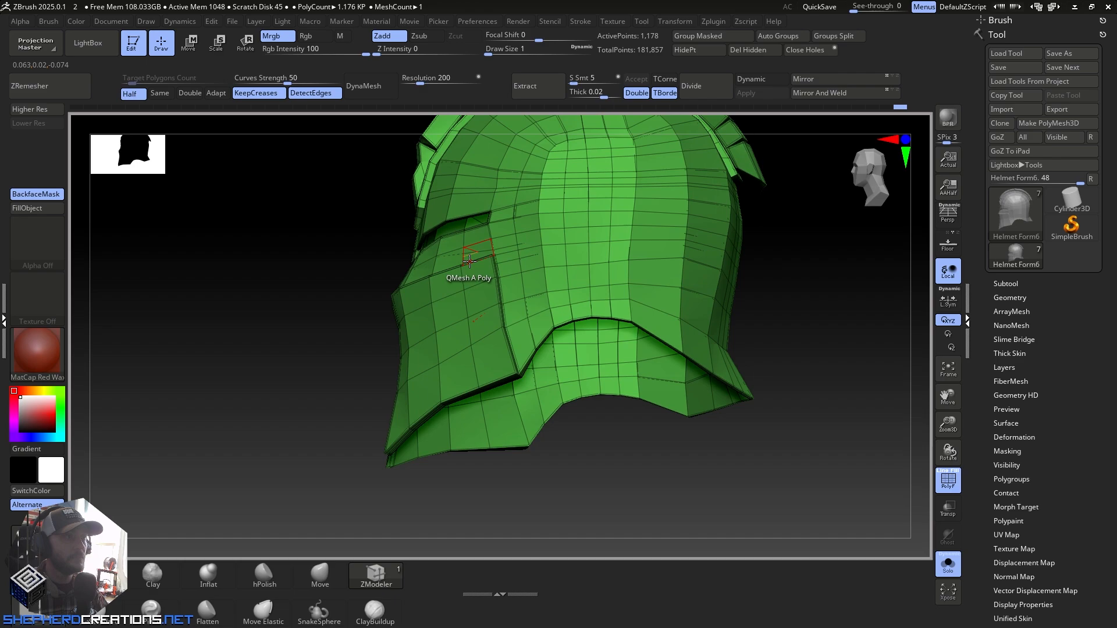
right_drag(456, 319, 484, 350)
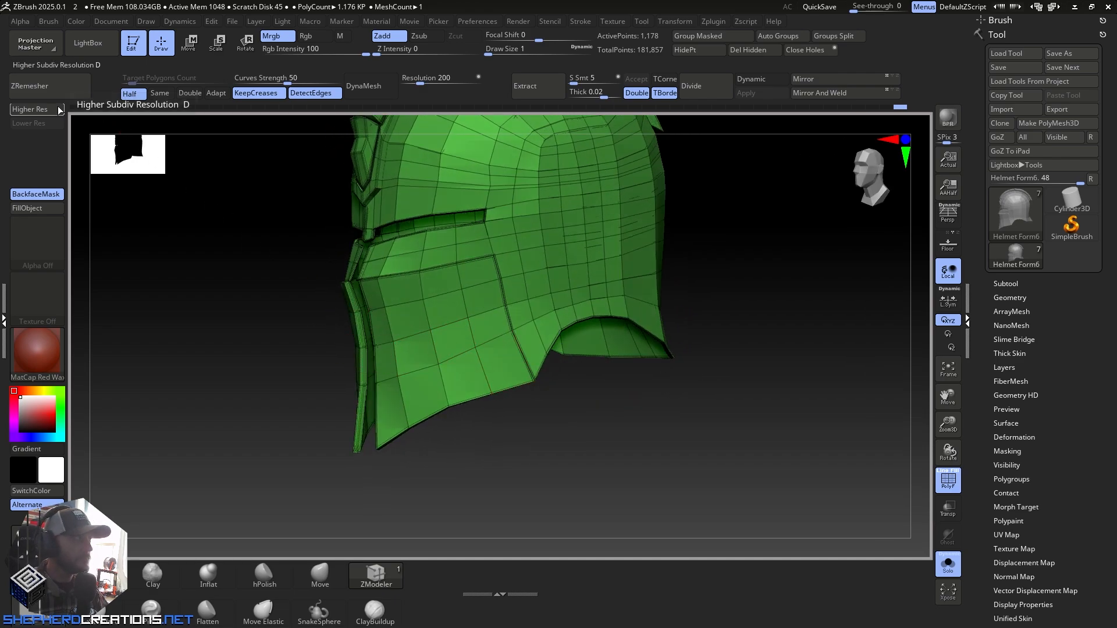
click(59, 110)
click(53, 124)
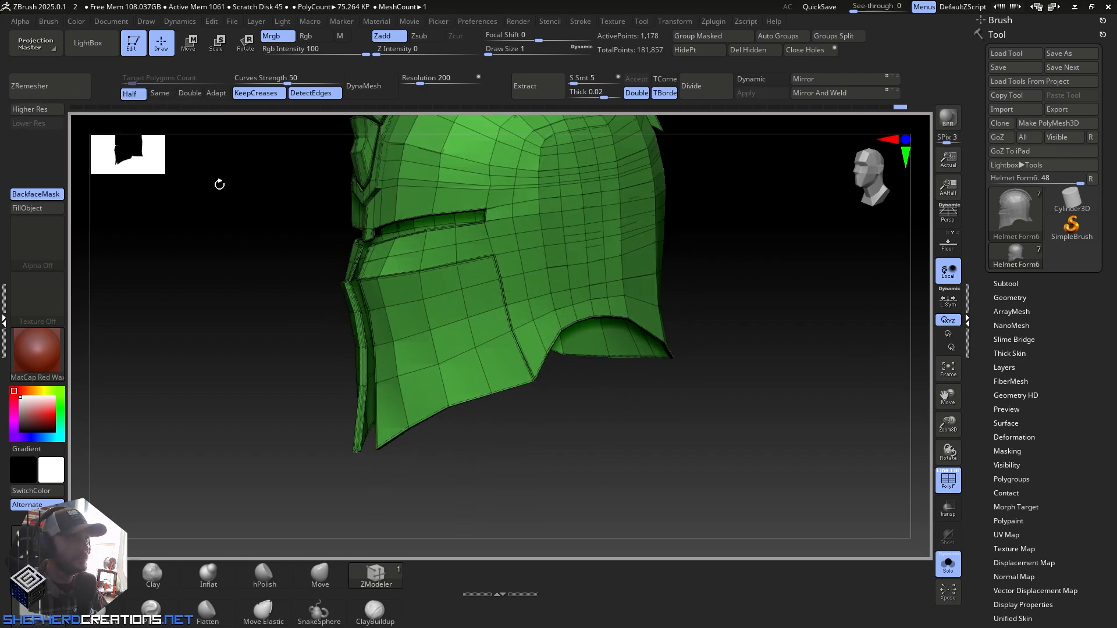
right_drag(219, 185, 315, 204)
Step: Crease the short edge across the raised cheek panel's upper rear corner and check it with dynamic subdivision
ctrl+right_drag(488, 270, 531, 423)
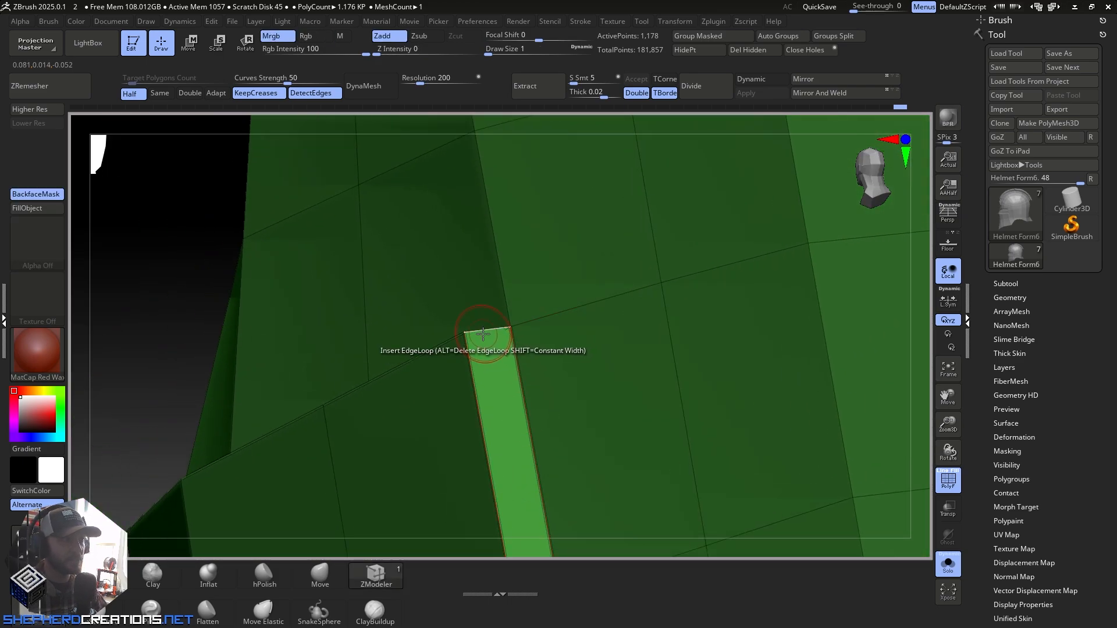
key(space)
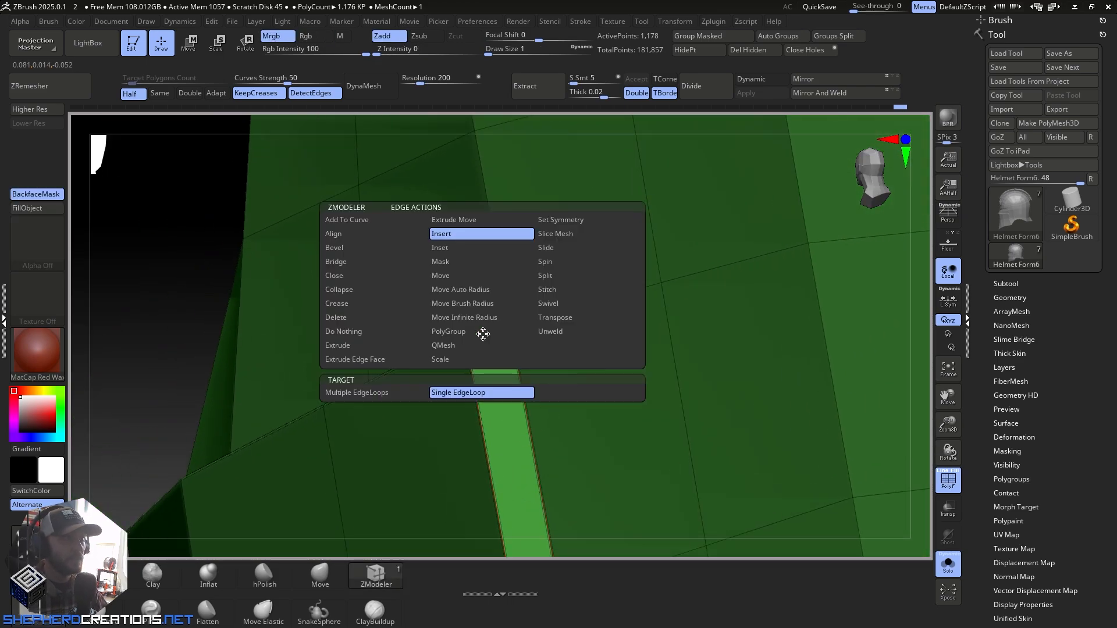
click(347, 306)
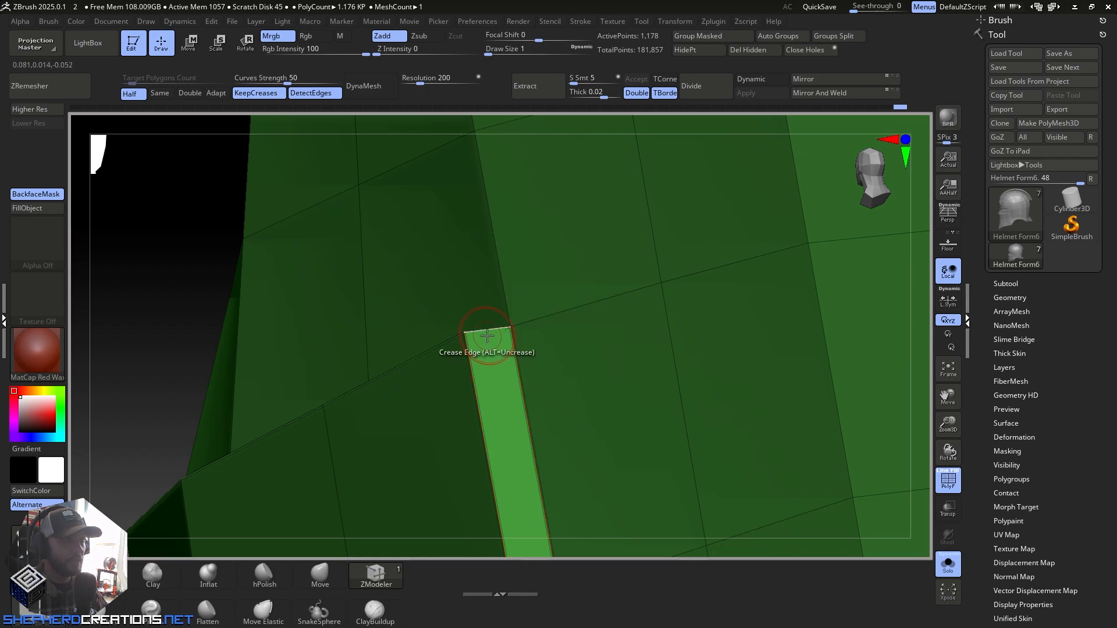
mouse_move(486, 332)
right_down()
mouse_move(528, 392)
mouse_move(529, 419)
mouse_move(486, 349)
right_up()
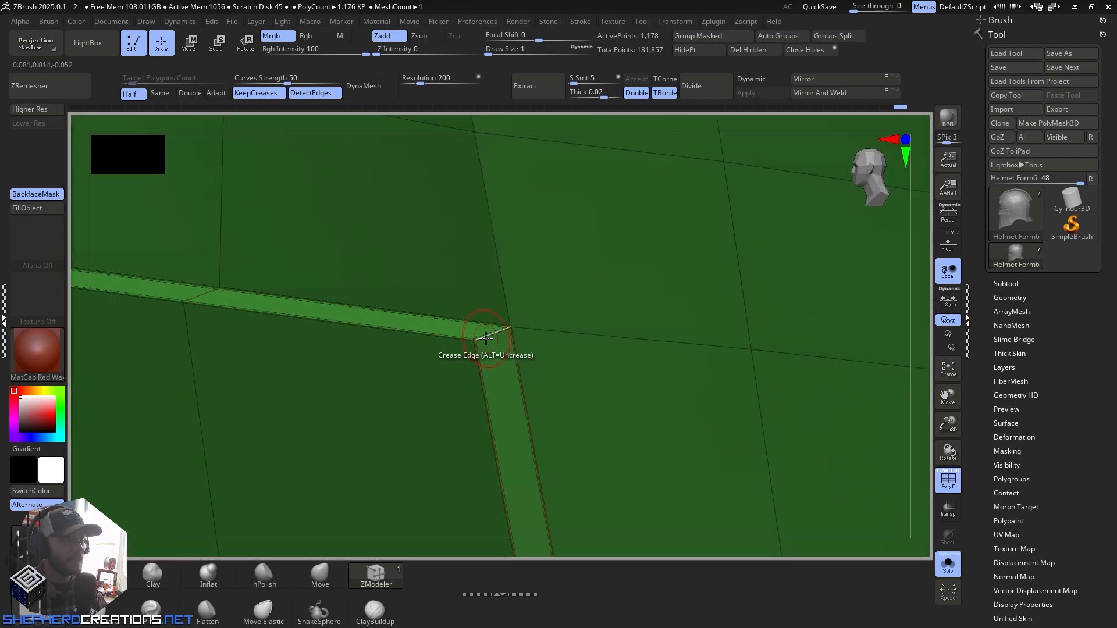
click(524, 407)
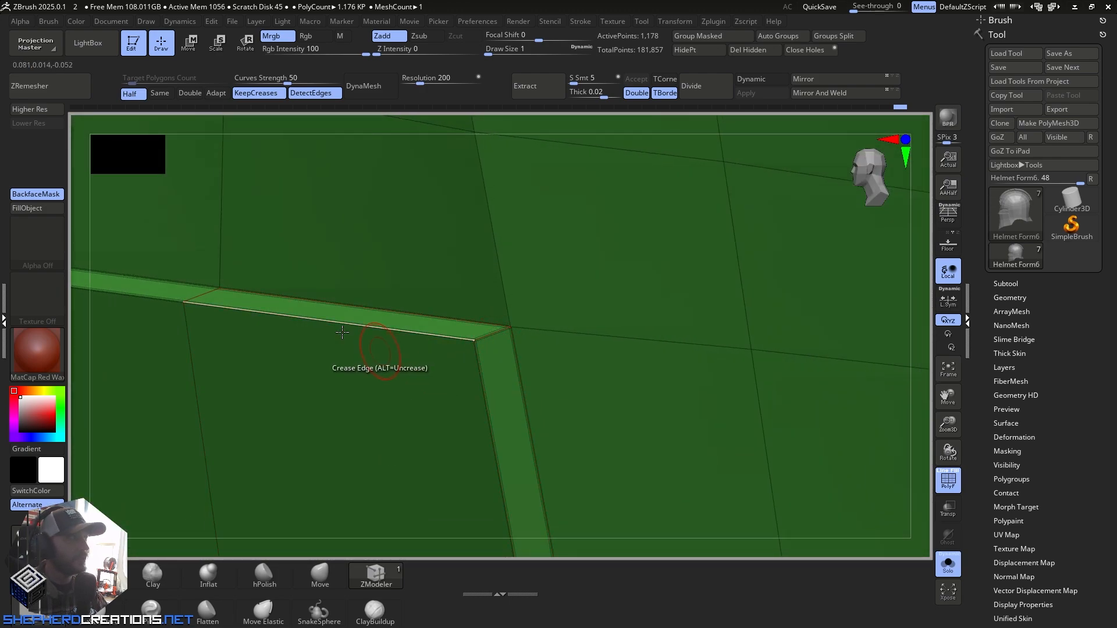
click(39, 115)
ctrl+right_drag(539, 461, 525, 319)
click(35, 124)
Step: Crease the corner edges at the raised cheek panel's lower rear end and preview them with dynamic subdivision
ctrl+right_drag(521, 425, 583, 524)
ctrl+right_drag(550, 401, 524, 516)
click(547, 280)
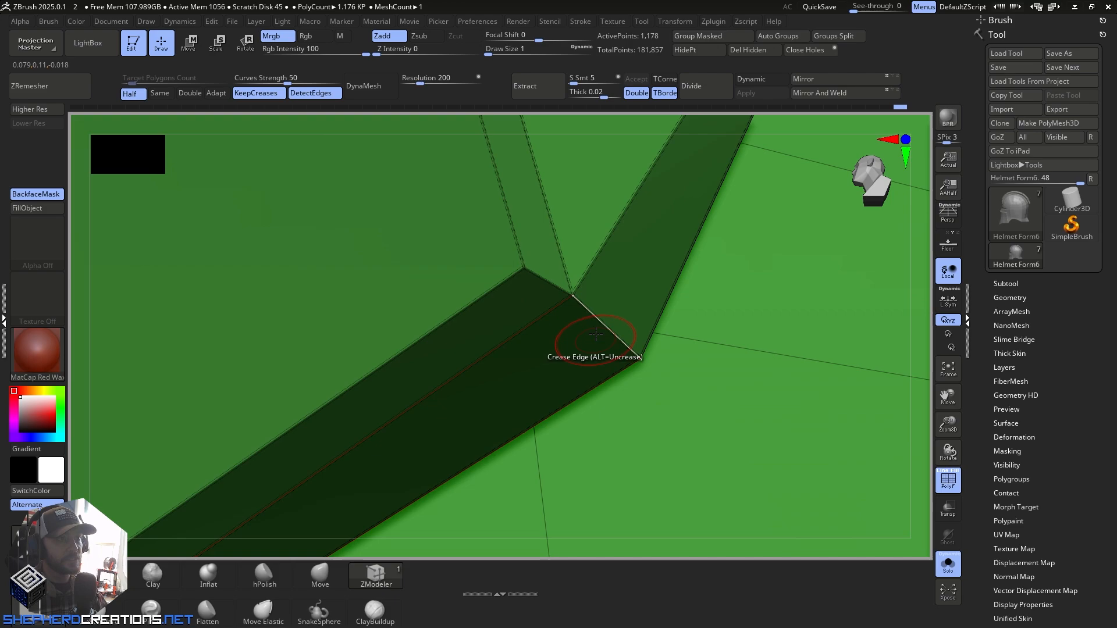
click(49, 111)
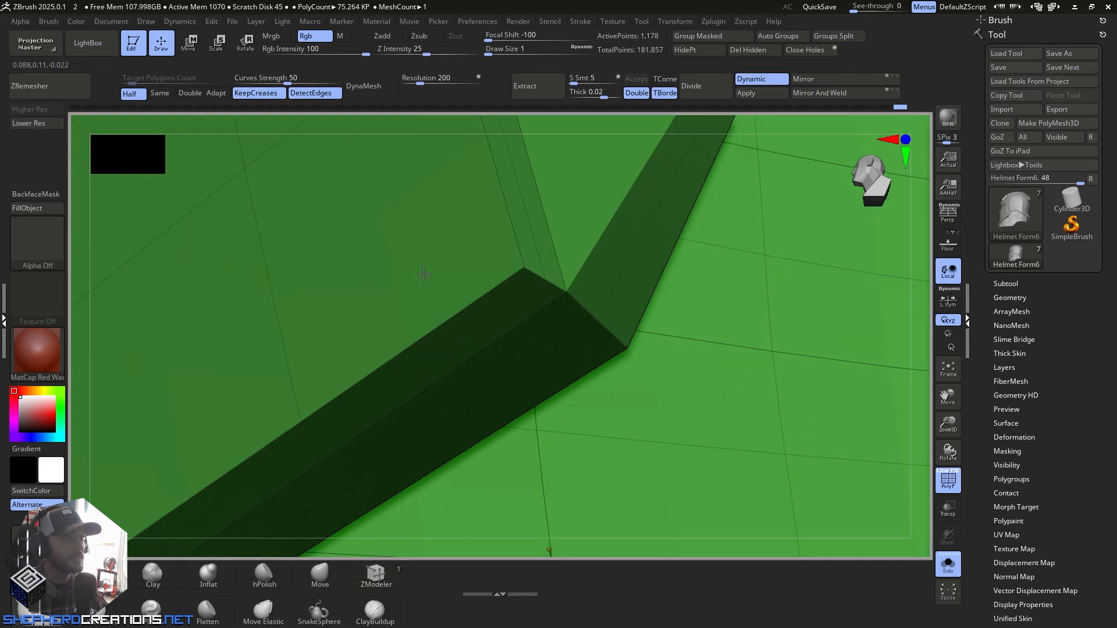
ctrl+right_drag(518, 407, 537, 323)
alt+right_drag(468, 267, 595, 399)
right_drag(581, 309, 675, 291)
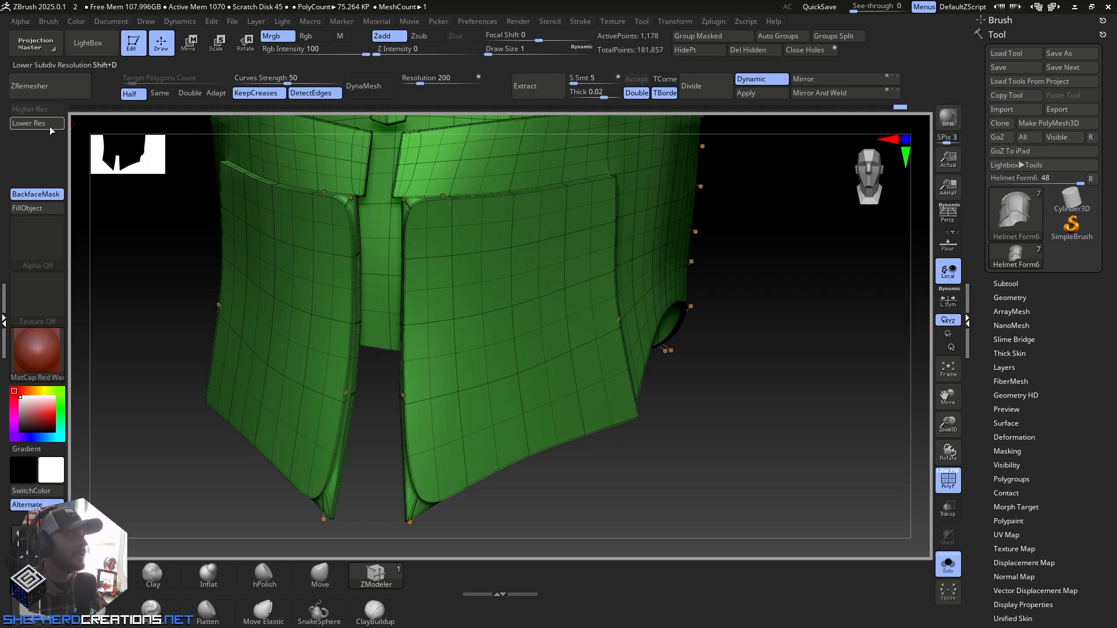
Step: Crease the short edges at the raised cheek panel's upper front corner beside the vertical face opening
click(36, 123)
ctrl+right_drag(324, 205, 487, 467)
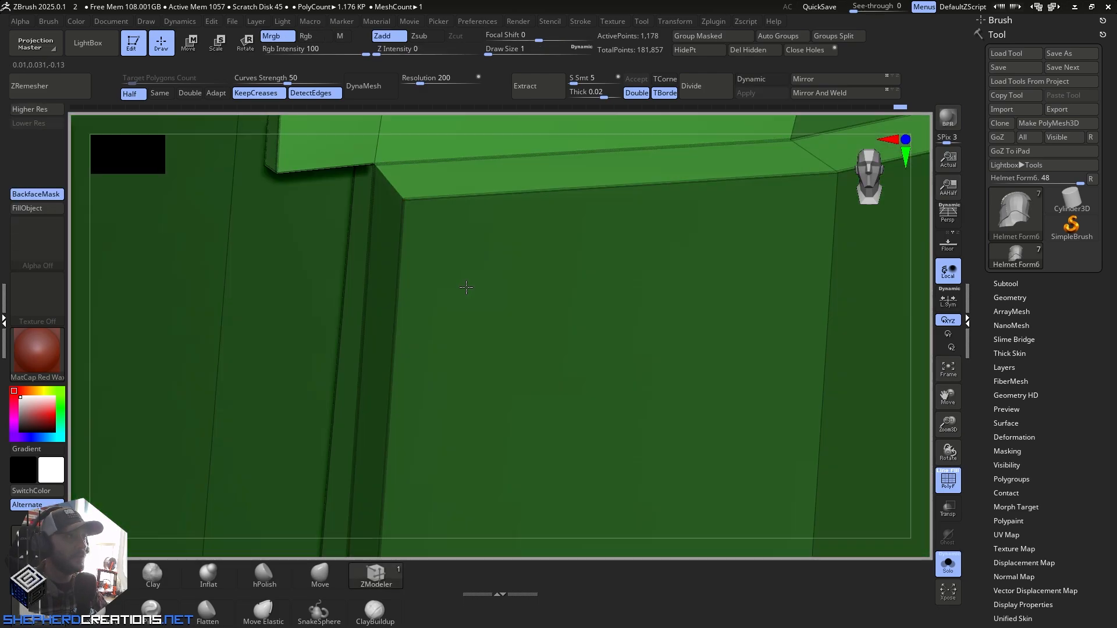
right_drag(466, 287, 392, 185)
right_drag(406, 240, 319, 224)
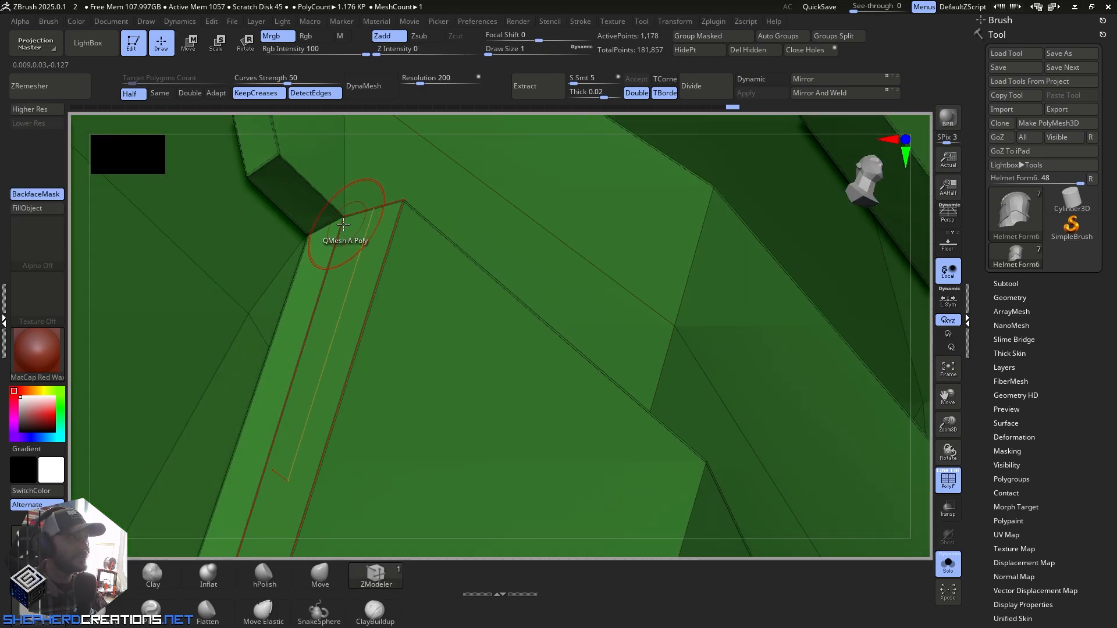
right_drag(424, 315, 272, 224)
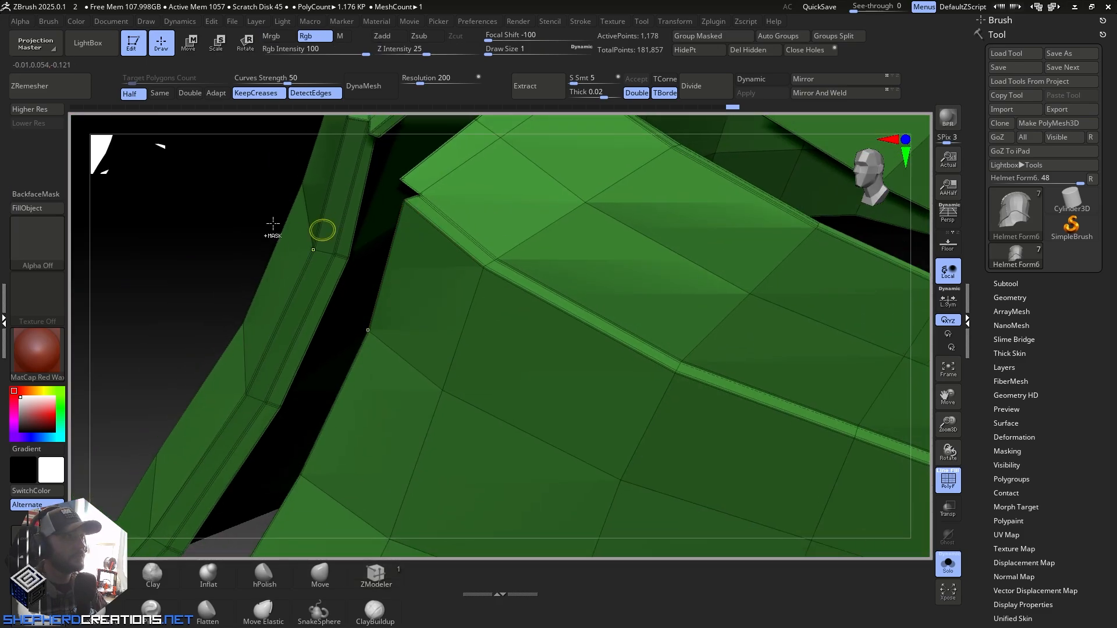
Step: Inspect the subdivided helmet's cheek panel corners from several angles, with the polyframe hidden for the overall view
click(39, 109)
ctrl+right_drag(439, 340, 573, 317)
alt+right_drag(573, 317, 468, 254)
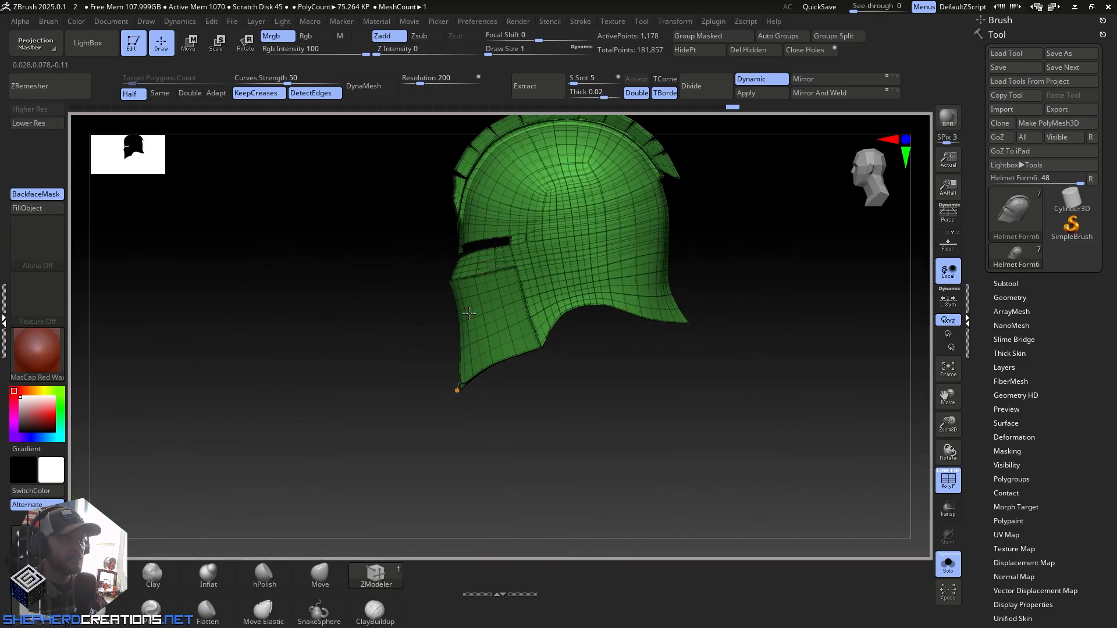
click(948, 479)
alt+right_drag(646, 339, 616, 429)
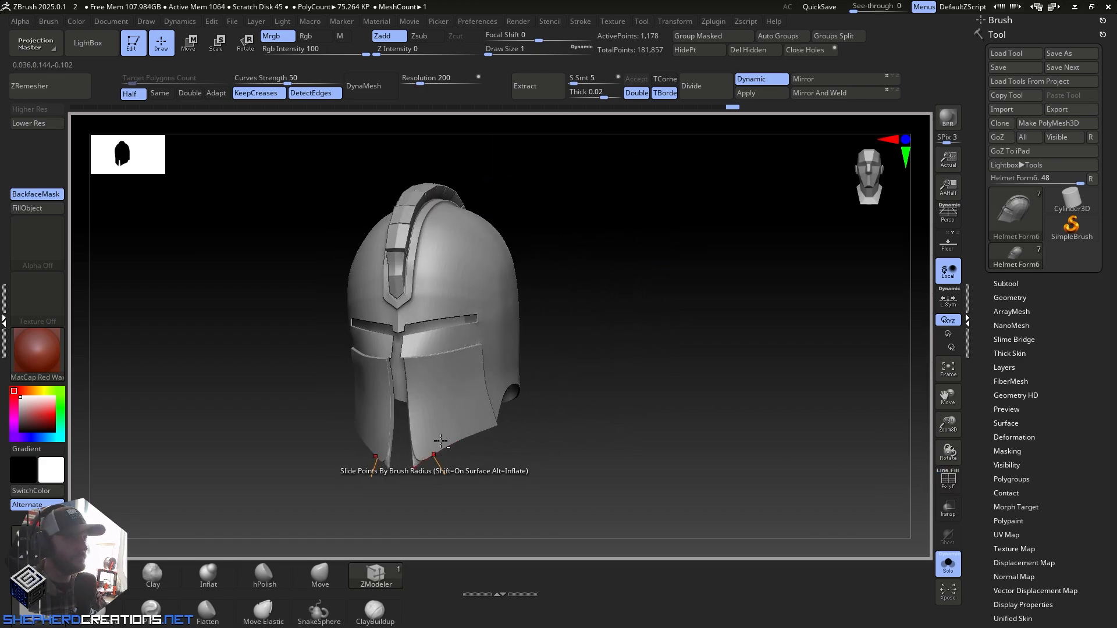
alt+right_drag(441, 442, 474, 349)
Step: Examine the cheek panel's edges and the area behind it with the polyframe shown, comparing the base mesh with dynamic subdivision
click(950, 484)
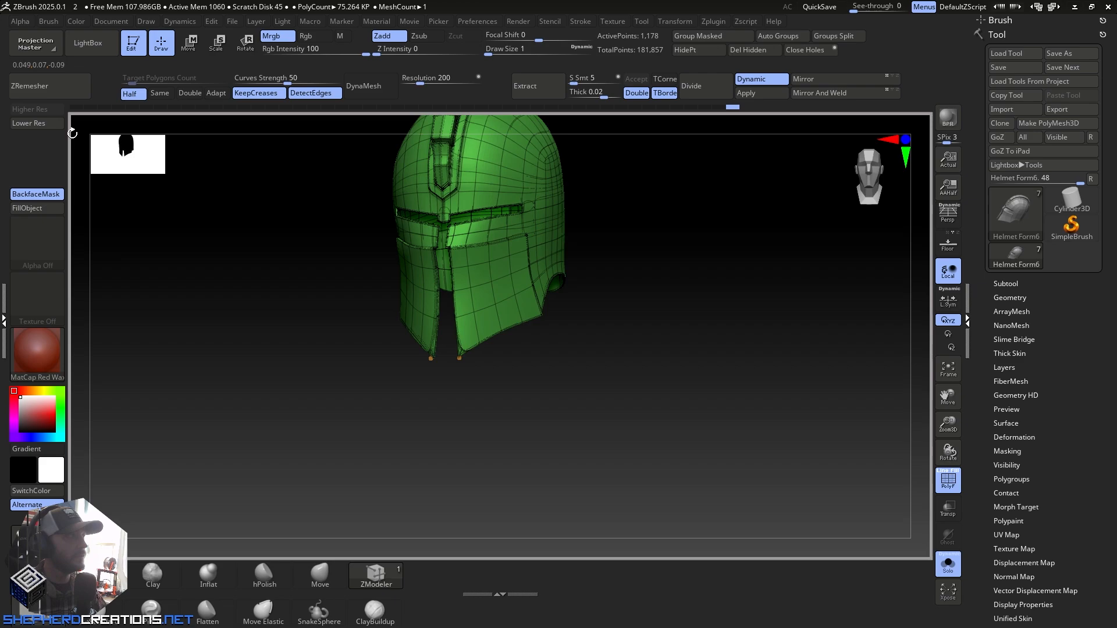
click(29, 126)
alt+right_drag(501, 303, 507, 376)
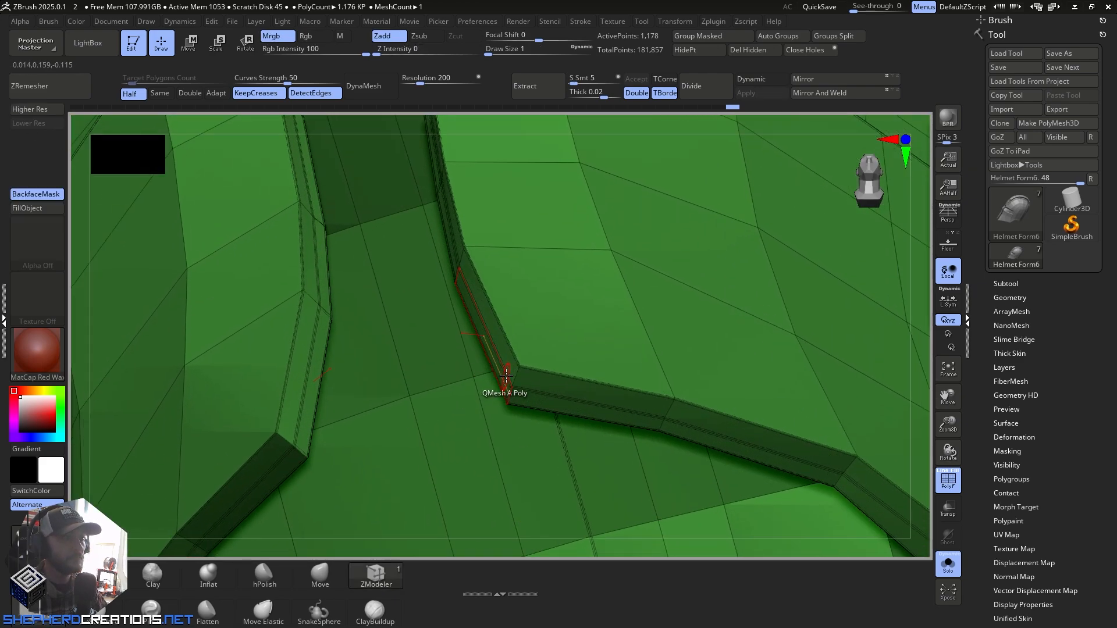
click(29, 111)
right_drag(654, 269, 611, 274)
ctrl+right_drag(611, 274, 593, 386)
right_drag(638, 302, 608, 349)
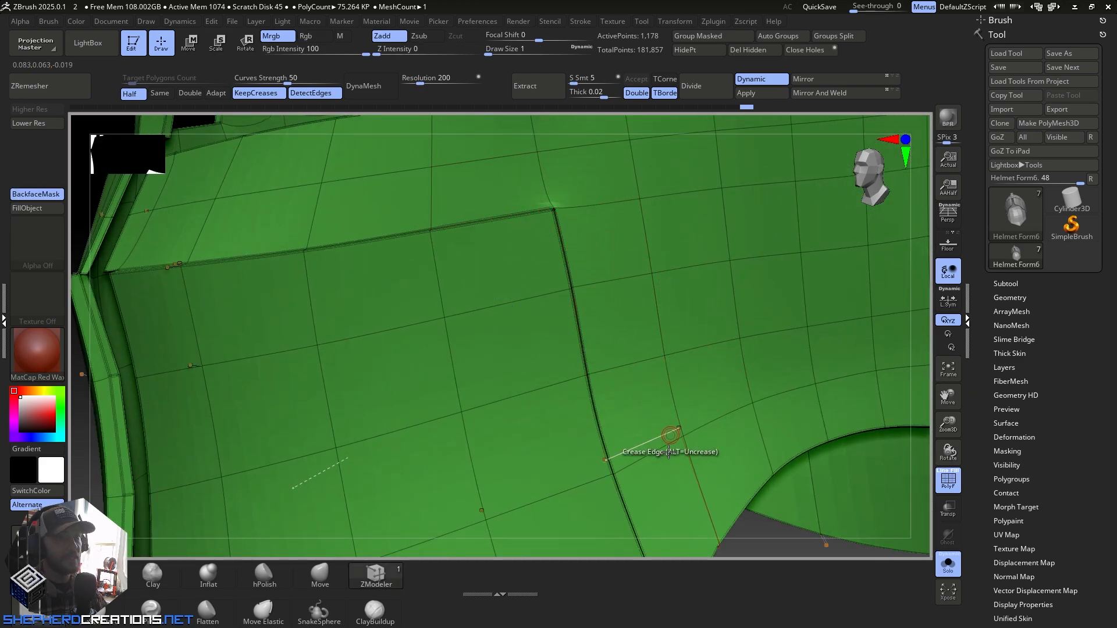
right_drag(663, 404, 232, 186)
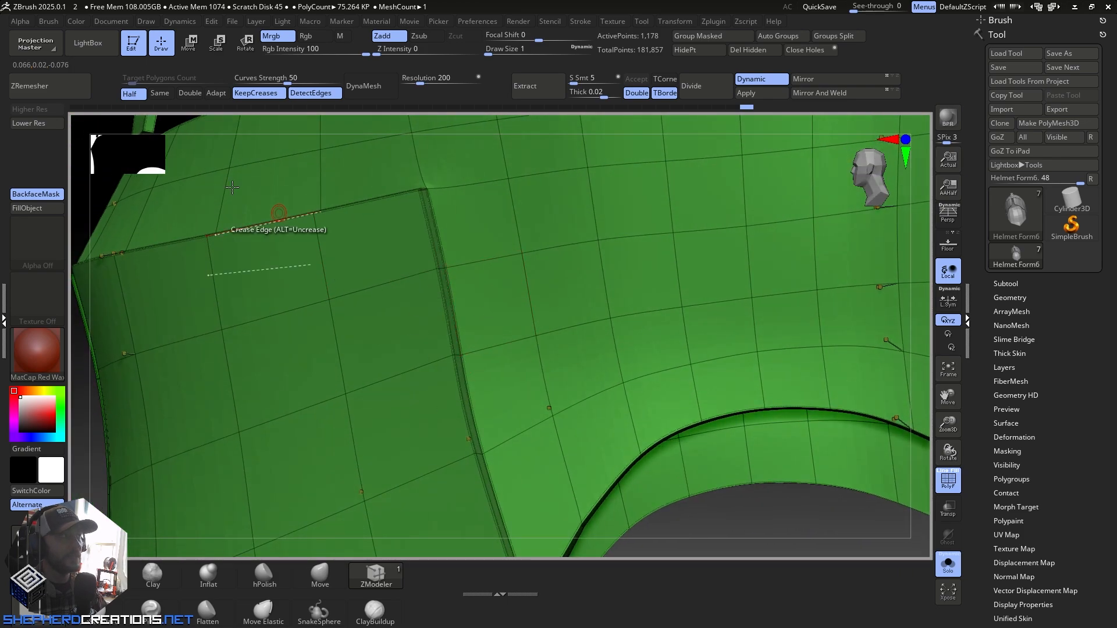
Step: Mark four base-mesh polygons directly behind the cheek panel's upper rear edge and raise them level with the panel using QMesh
click(41, 124)
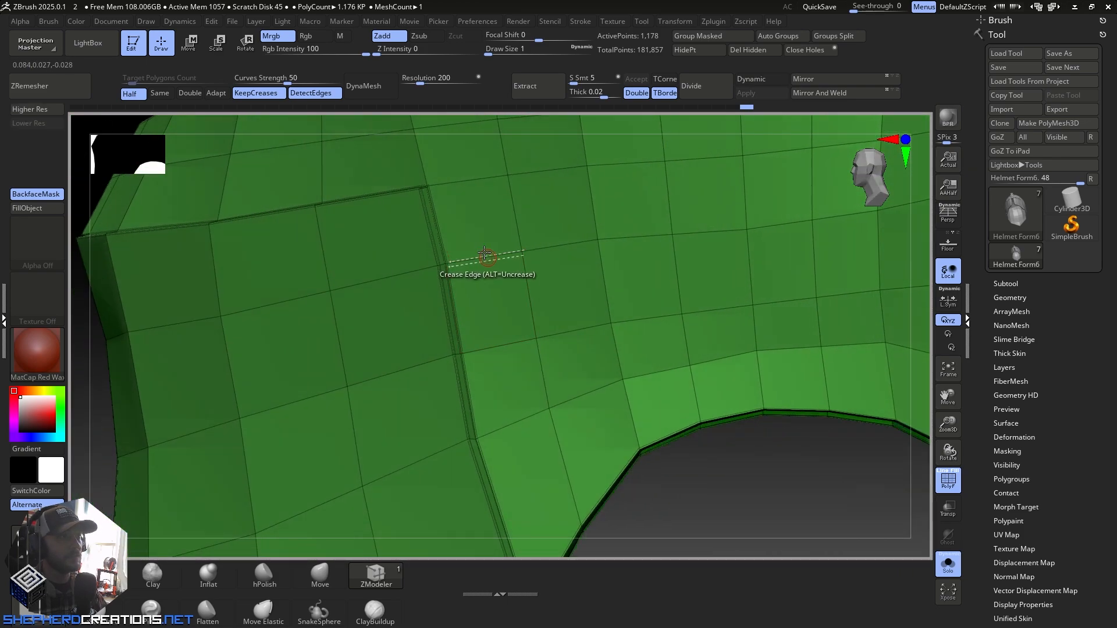
click(475, 216)
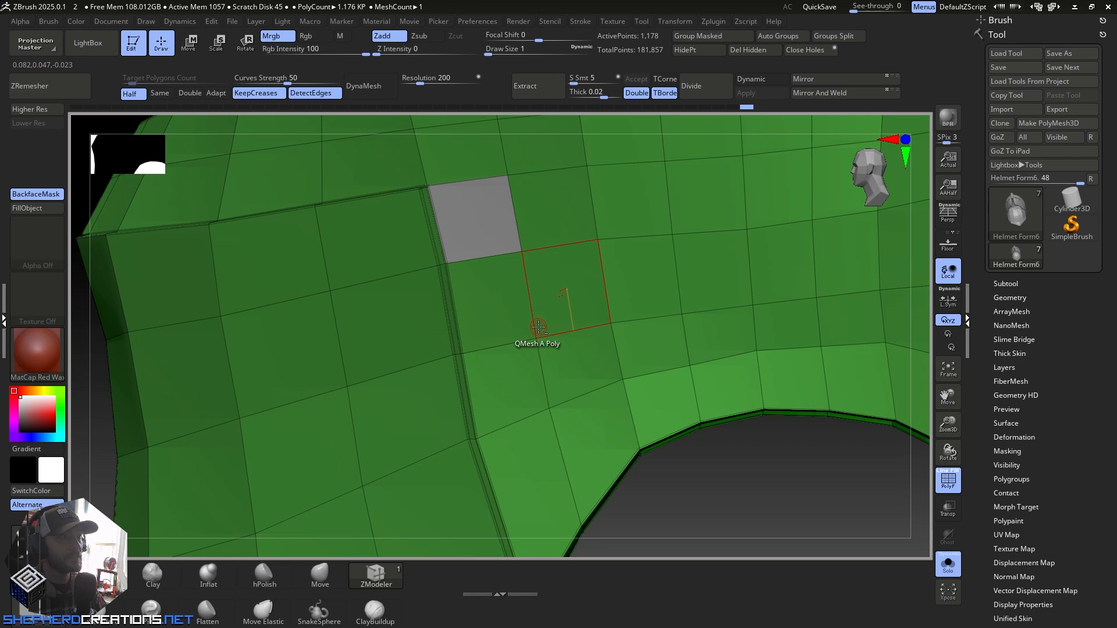
click(550, 286)
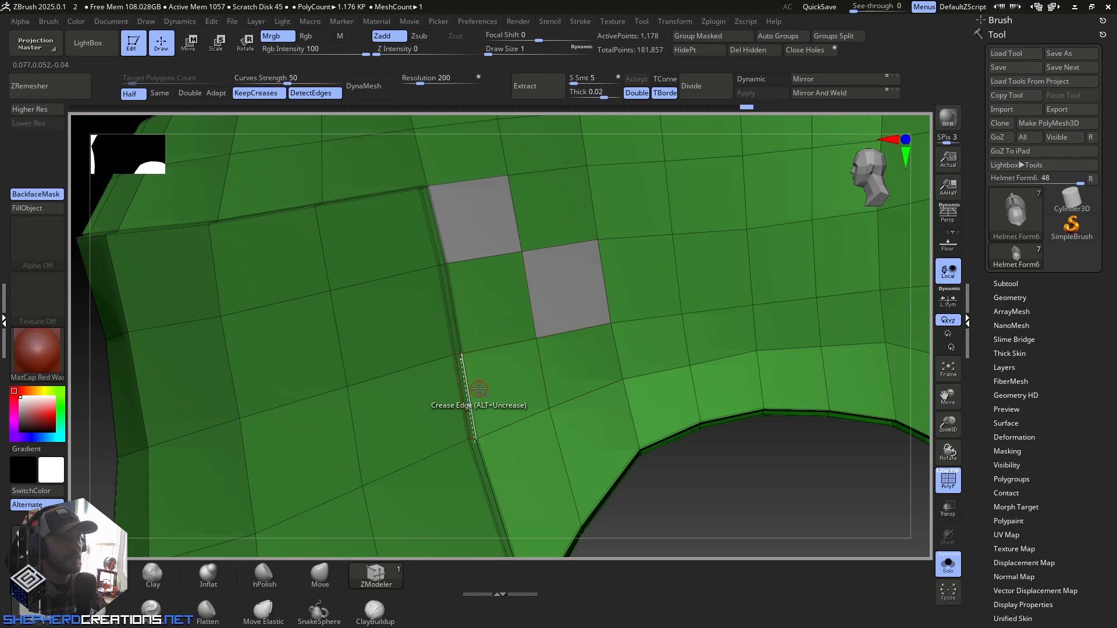
click(485, 301)
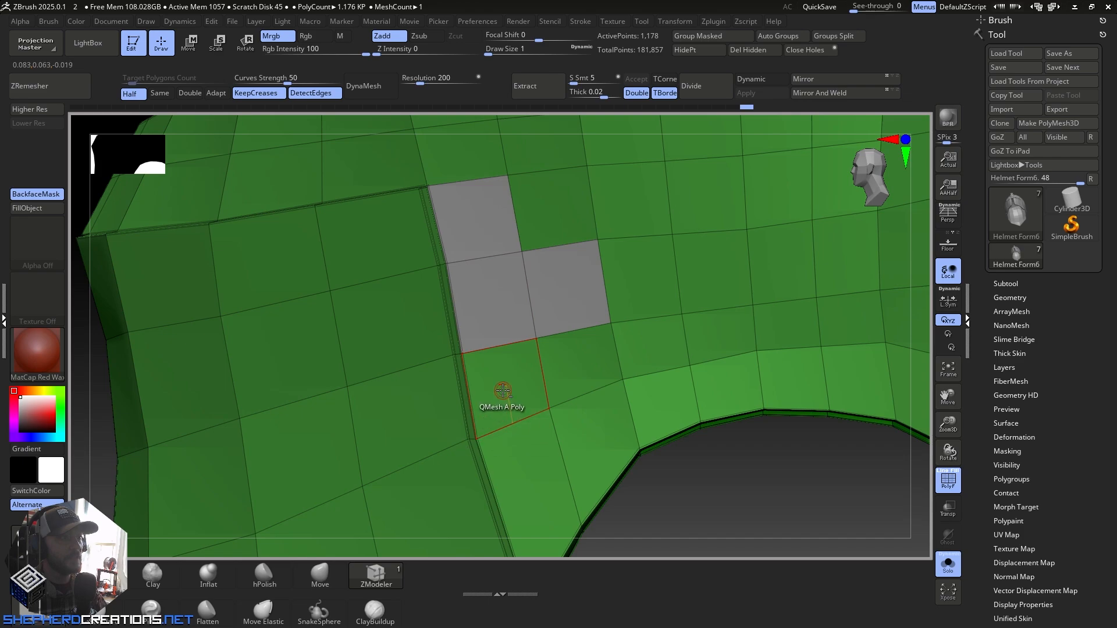
alt+right_drag(540, 443, 548, 360)
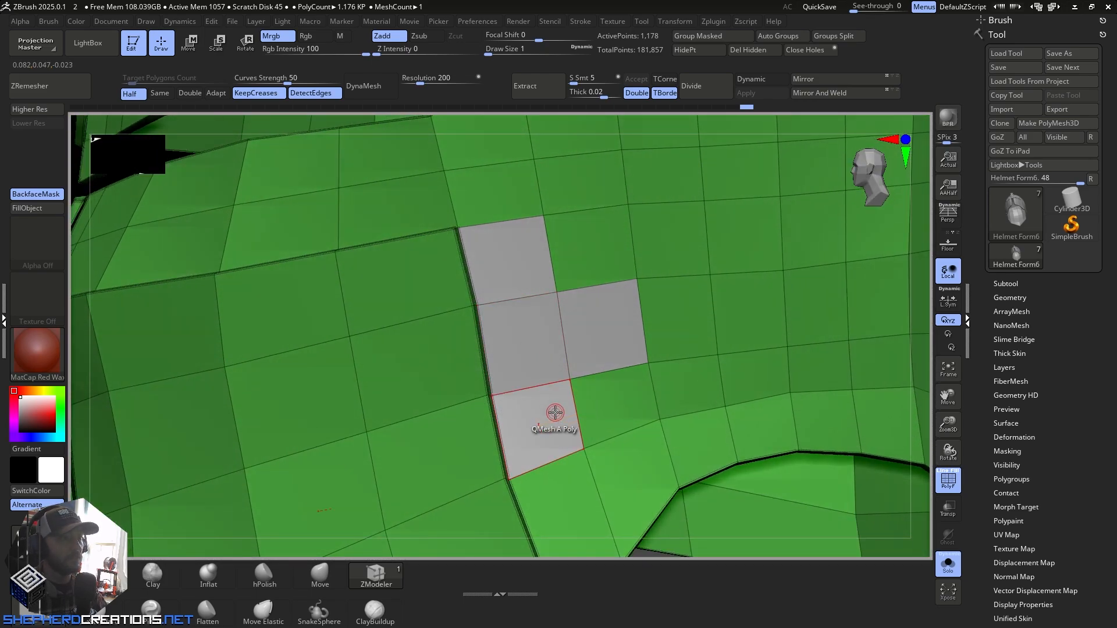
right_drag(555, 413, 548, 342)
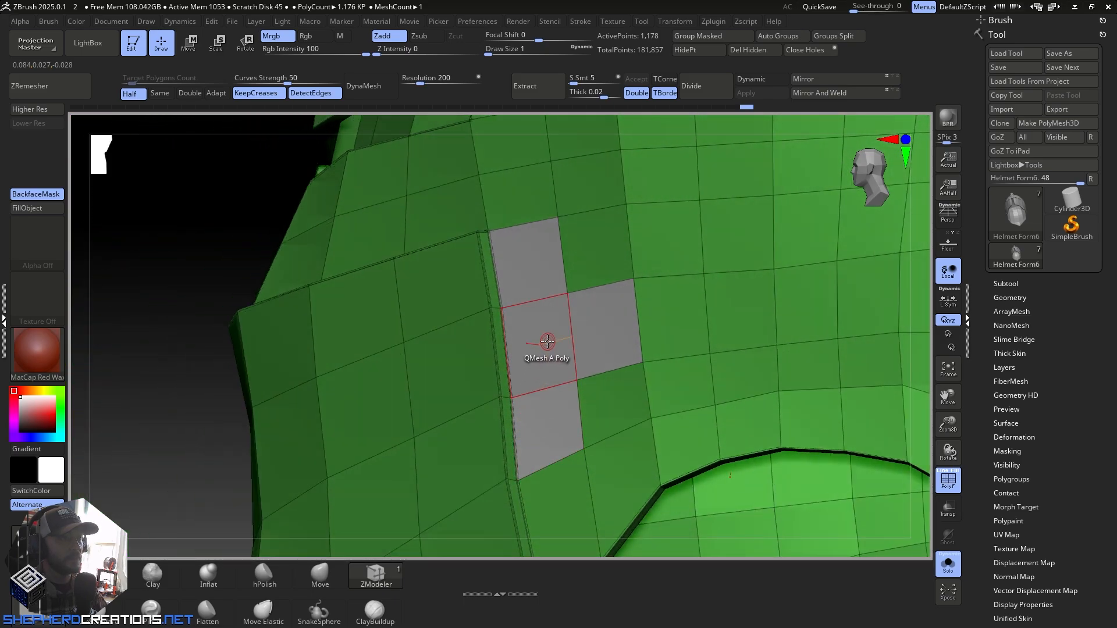
drag(547, 342, 561, 411)
right_drag(561, 412, 553, 378)
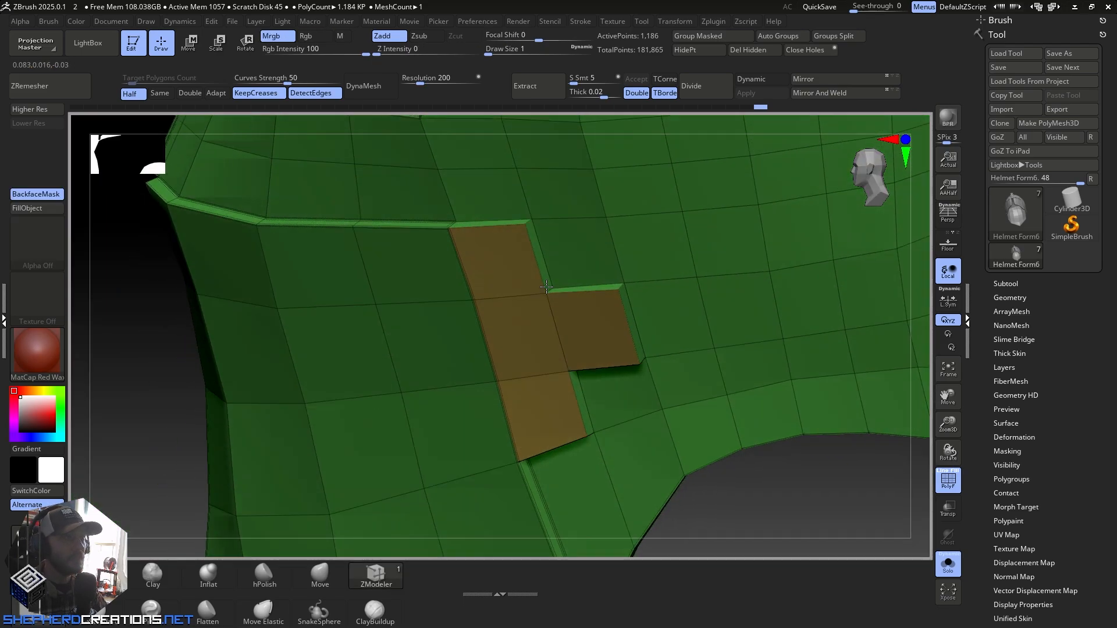
Step: Inspect the raised four-polygon extension's stepped side walls from several angles and compare its outline with dynamic subdivision on and off
right_drag(547, 286, 486, 264)
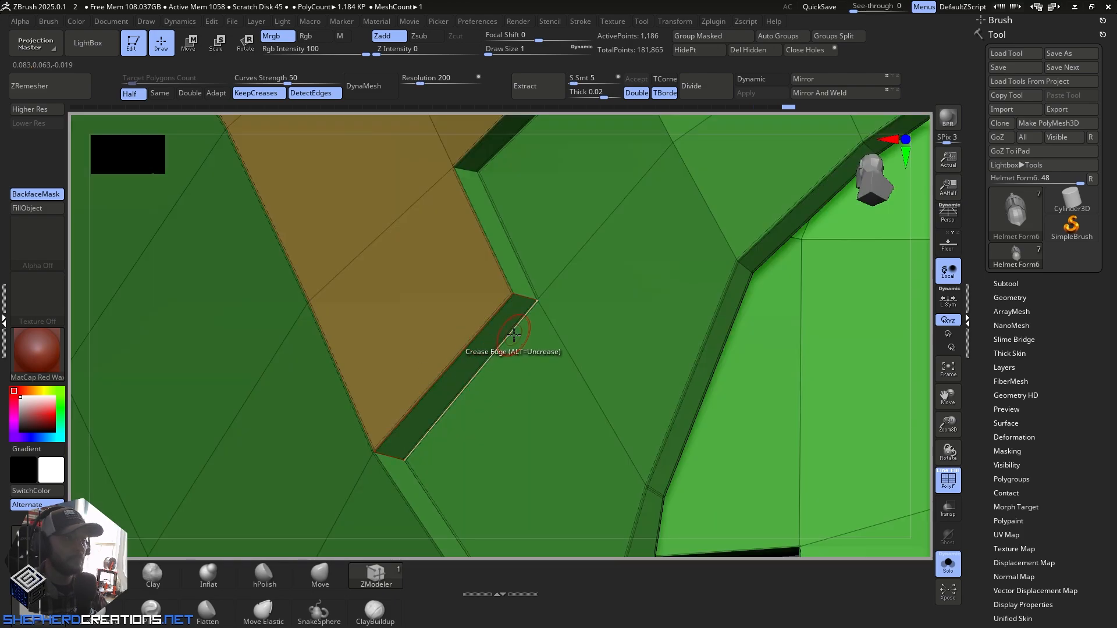
right_drag(512, 336, 520, 354)
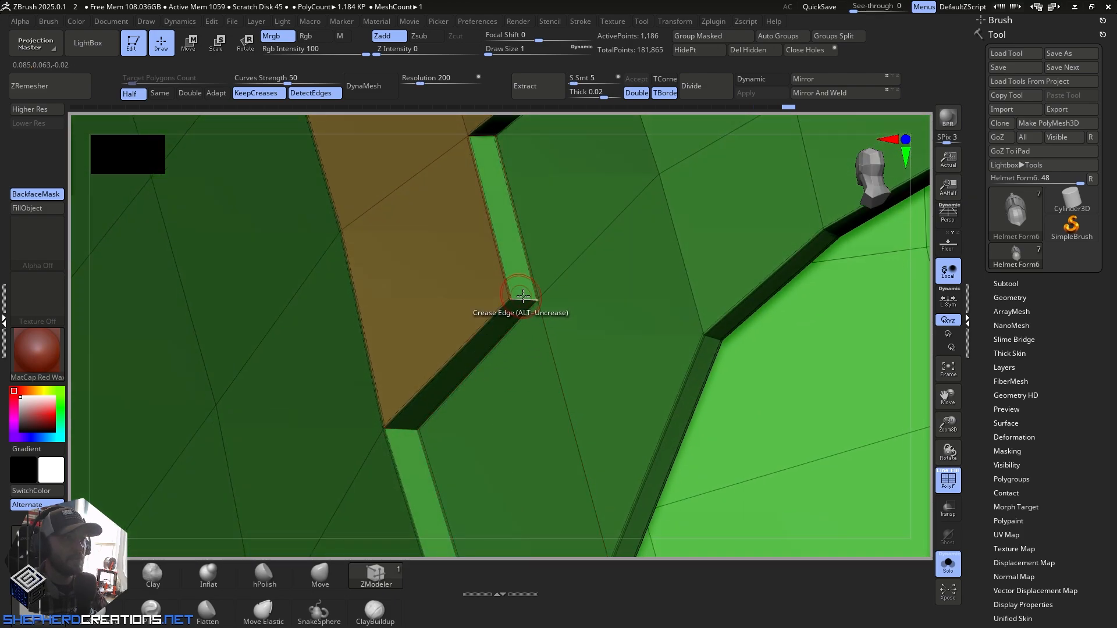
right_drag(526, 437, 559, 326)
ctrl+right_drag(575, 381, 553, 244)
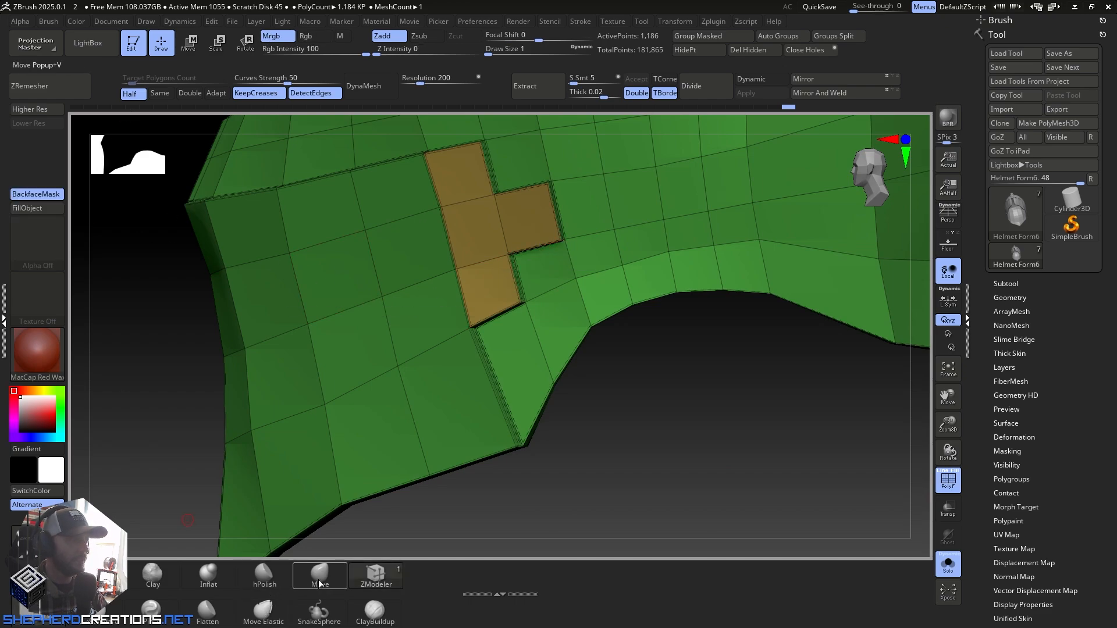
click(36, 114)
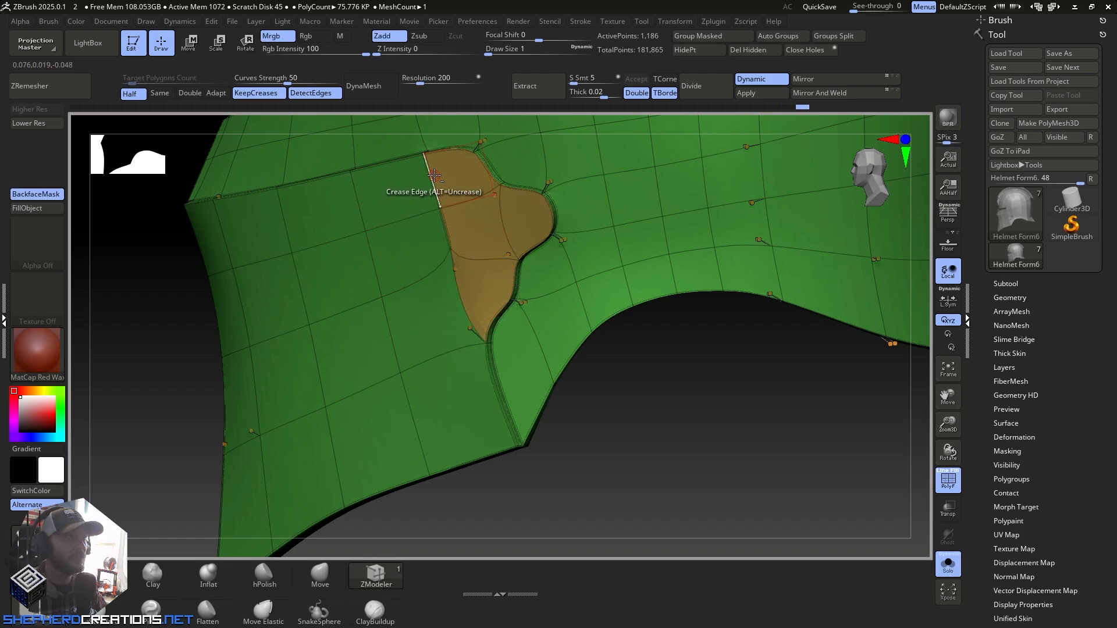
right_drag(496, 332, 106, 218)
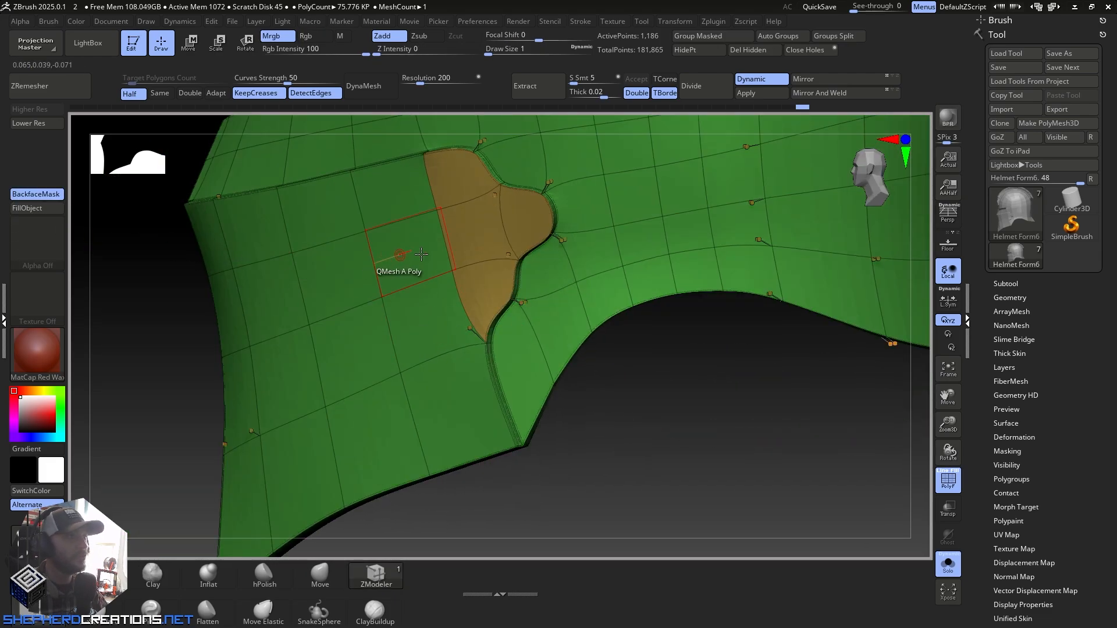
right_drag(575, 266, 591, 206)
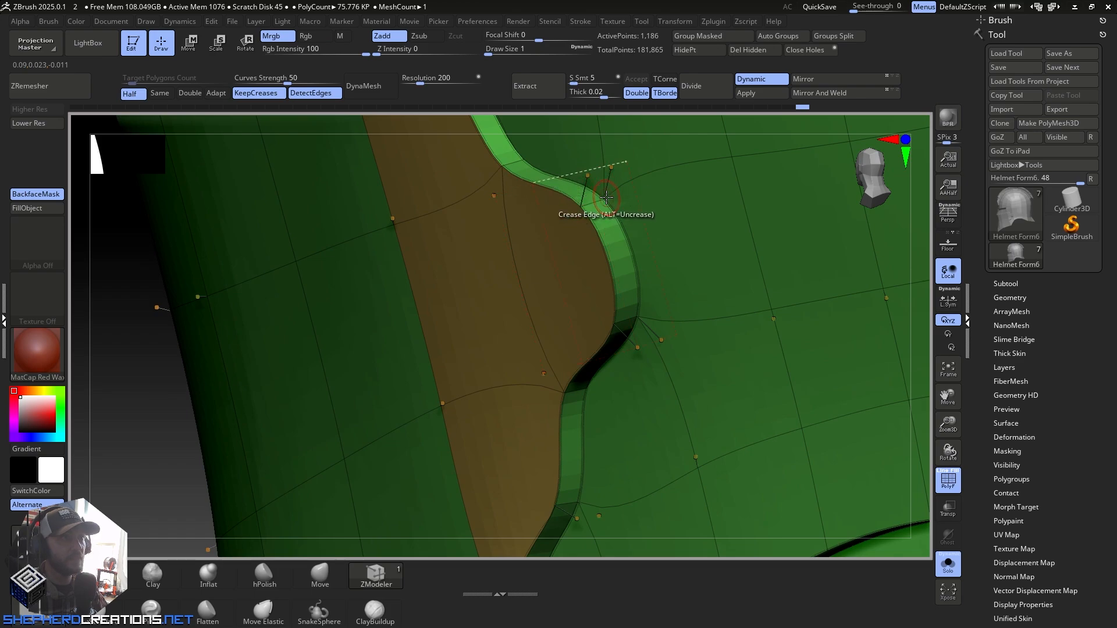
click(63, 127)
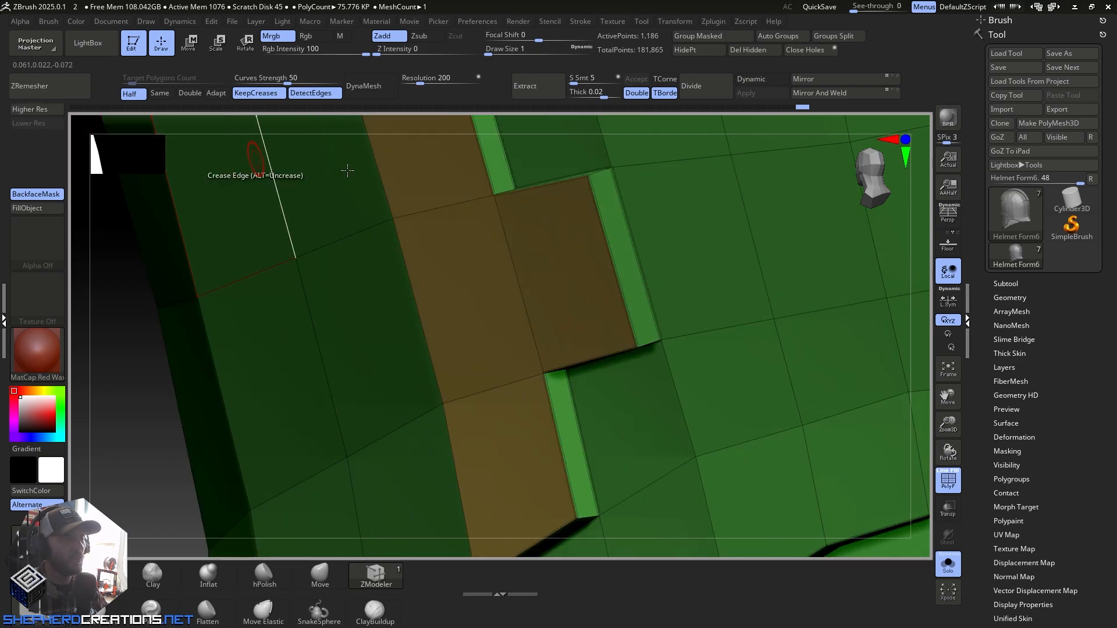
Step: Using the Move brush at draw size 3.67271, pull the upper notch point of the raised extension up and rearward into a diagonal outline
mouse_move(610, 320)
ctrl+right_down()
mouse_move(558, 259)
mouse_move(606, 249)
mouse_move(466, 244)
mouse_move(483, 232)
mouse_move(469, 264)
mouse_move(448, 264)
ctrl+right_up()
click(320, 574)
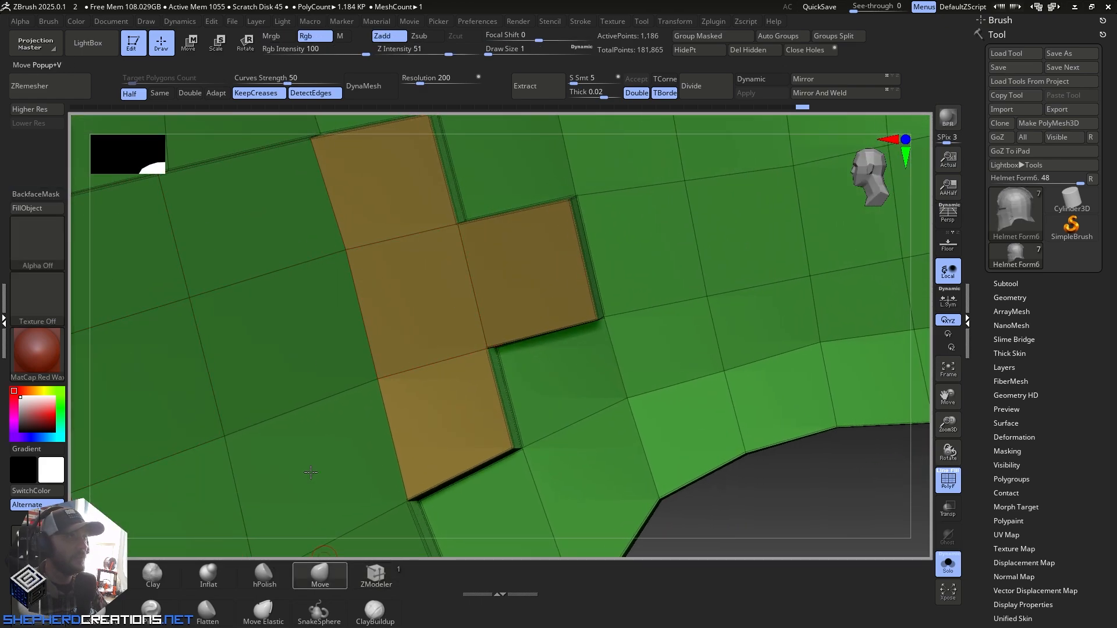
drag(489, 52, 493, 51)
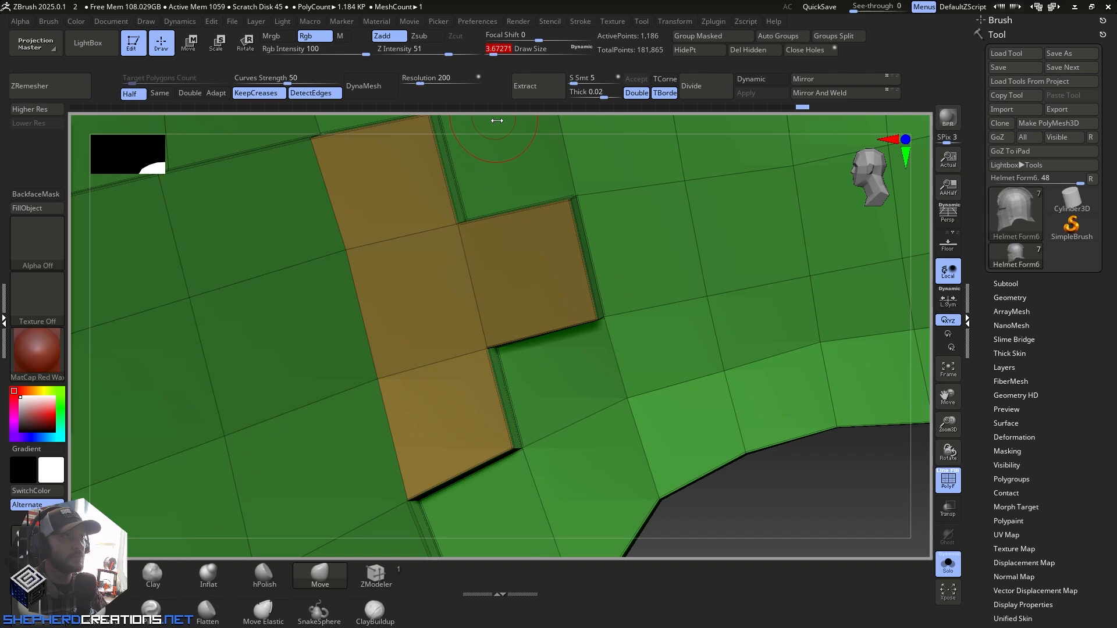
right_drag(501, 232, 522, 240)
drag(463, 225, 547, 87)
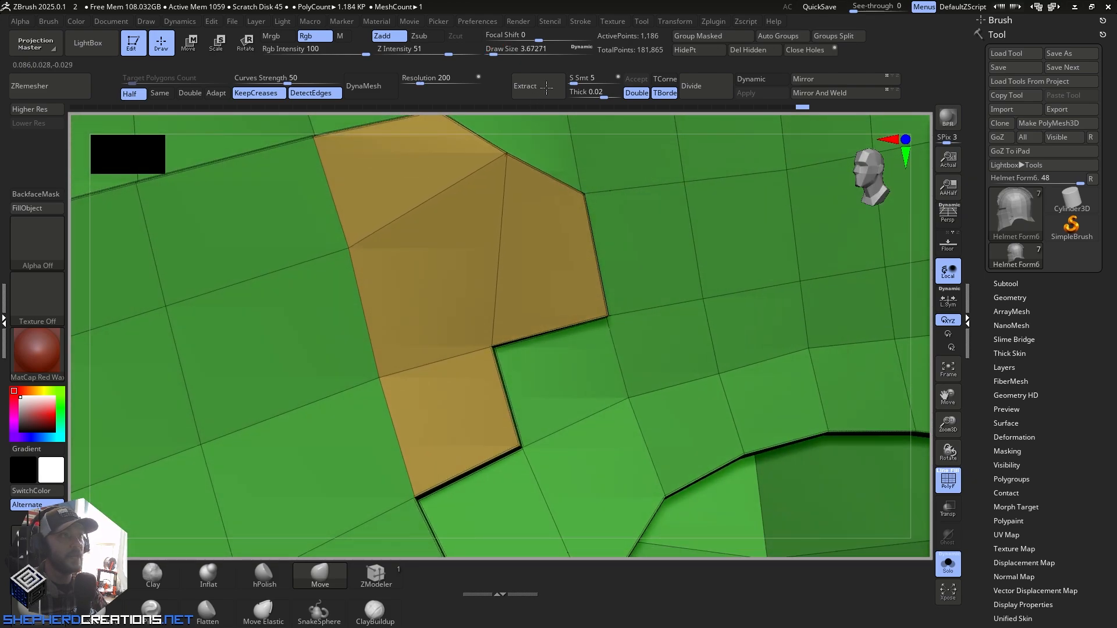
click(550, 87)
Step: Check the moved point from behind and nudge it upward to straighten the extension's upper diagonal edge
mouse_move(512, 192)
right_down()
mouse_move(448, 399)
mouse_move(468, 347)
right_up()
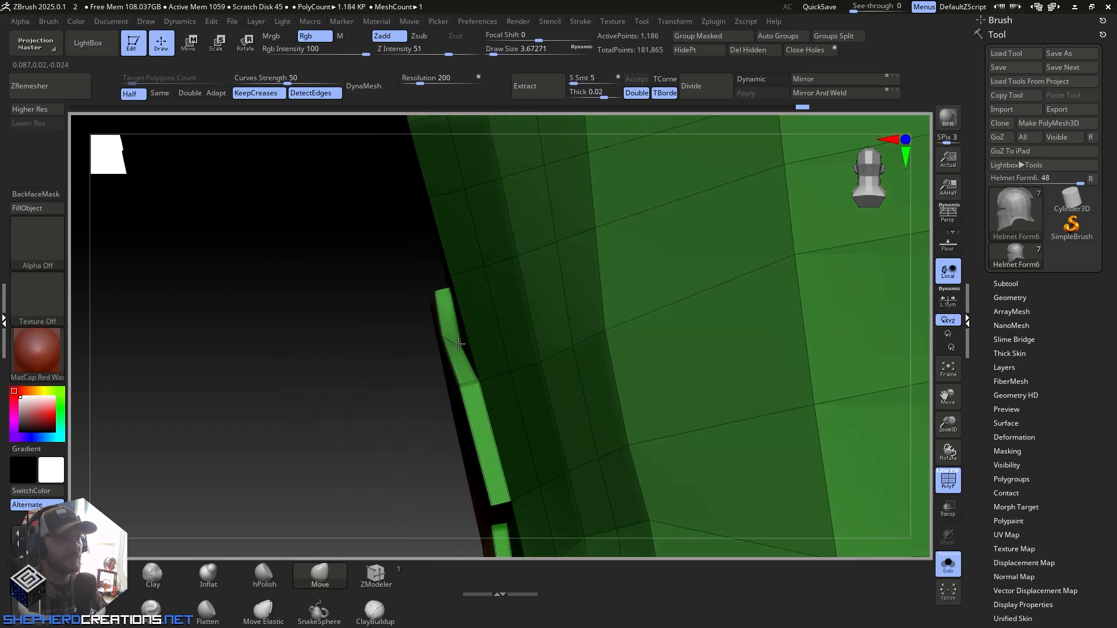
right_drag(456, 297, 578, 290)
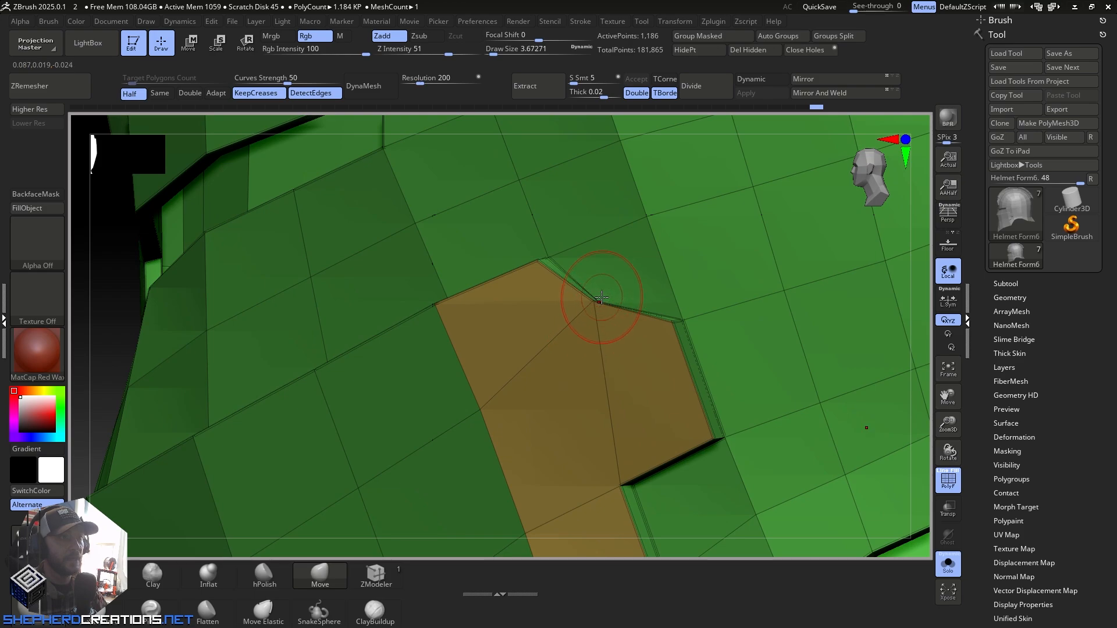
drag(605, 289, 610, 271)
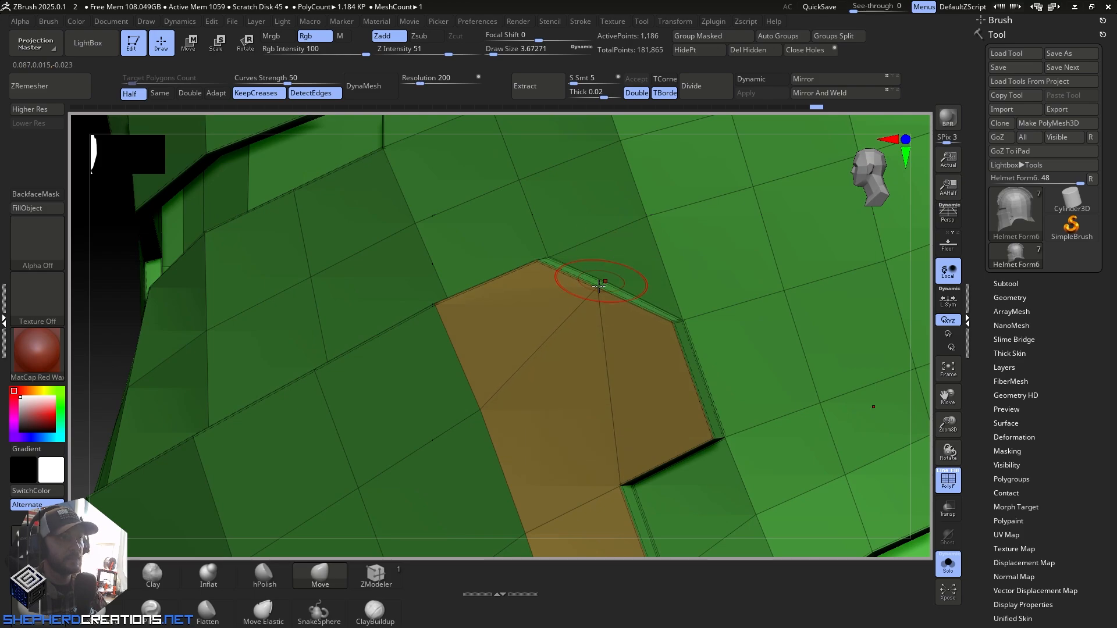
Step: Pull the lower notch point of the raised extension rearward with the Move brush to remove the step in its rear outline
alt+right_drag(643, 347, 491, 146)
mouse_move(469, 276)
right_down()
mouse_move(511, 256)
mouse_move(498, 297)
mouse_move(452, 310)
right_up()
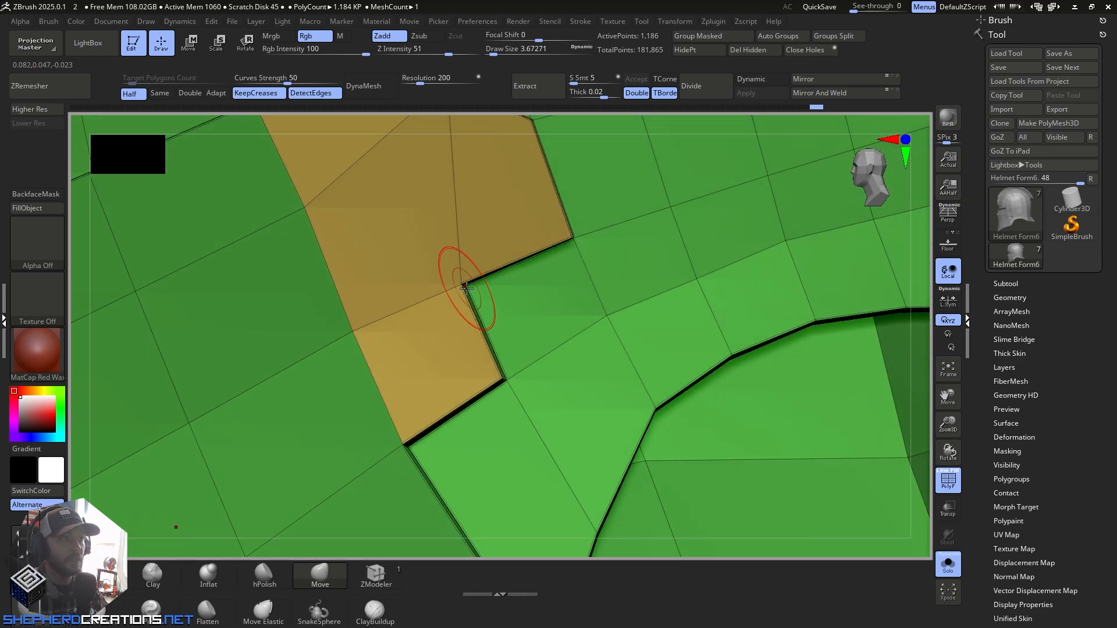
drag(469, 292, 624, 335)
drag(493, 311, 539, 314)
Step: Pull the extension's lower front corner rearward with the Move brush so the raised area tapers to a point on the panel's rear edge
alt+right_drag(570, 413, 516, 282)
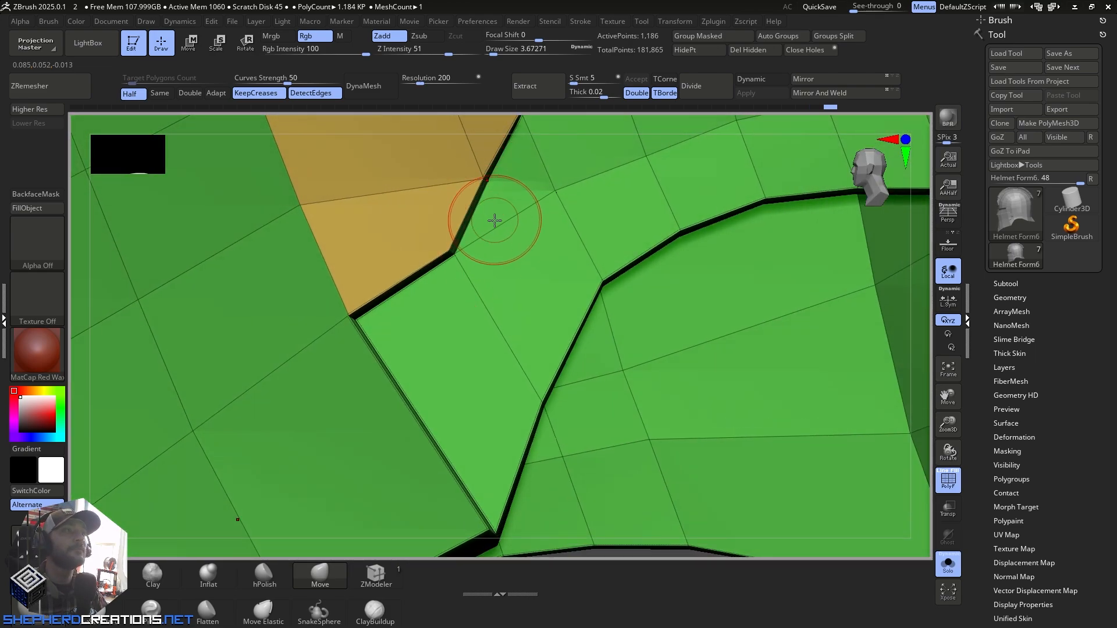
right_drag(494, 220, 459, 302)
mouse_move(364, 312)
right_down()
mouse_move(386, 316)
mouse_move(382, 330)
right_up()
drag(351, 310, 531, 377)
drag(400, 332, 472, 339)
right_drag(472, 350, 476, 327)
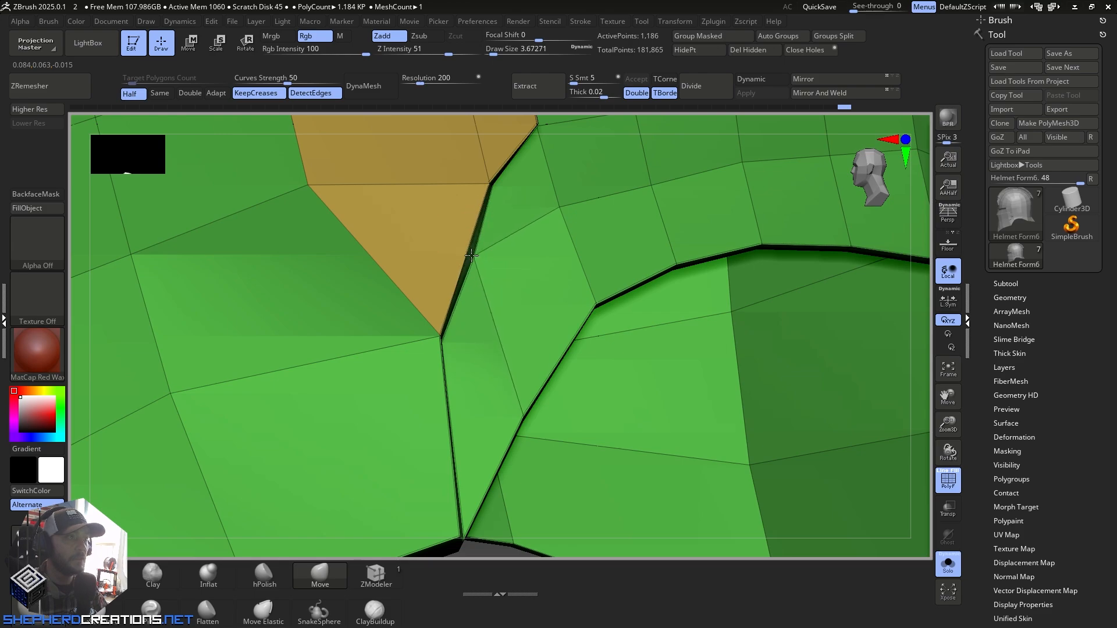
Step: Move the extension's lower rear outline points forward to straighten that edge, and check the raised wall's profile from behind
right_drag(499, 215, 526, 307)
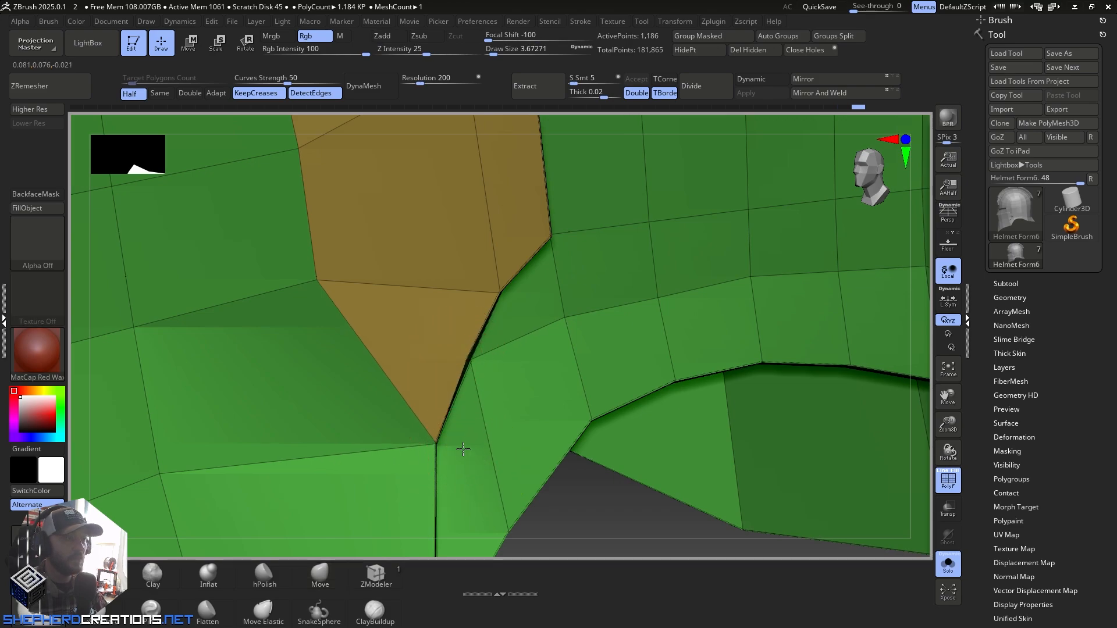
ctrl+right_drag(464, 449, 443, 338)
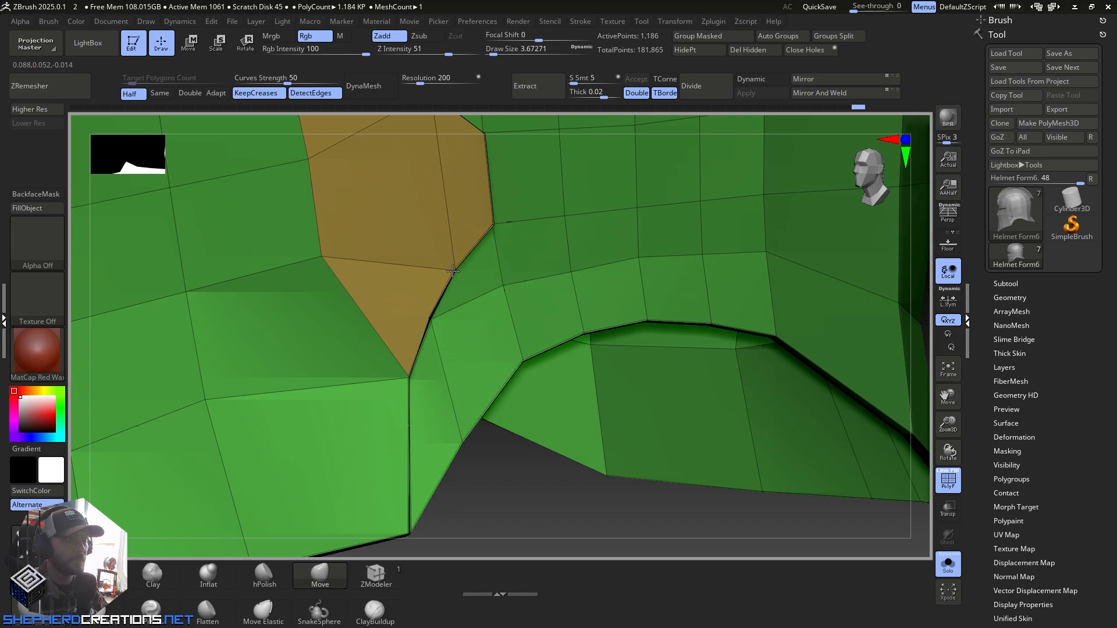
mouse_move(464, 281)
right_down()
mouse_move(457, 274)
mouse_move(509, 356)
mouse_move(491, 302)
mouse_move(502, 303)
mouse_move(484, 305)
mouse_move(491, 312)
mouse_move(483, 299)
right_up()
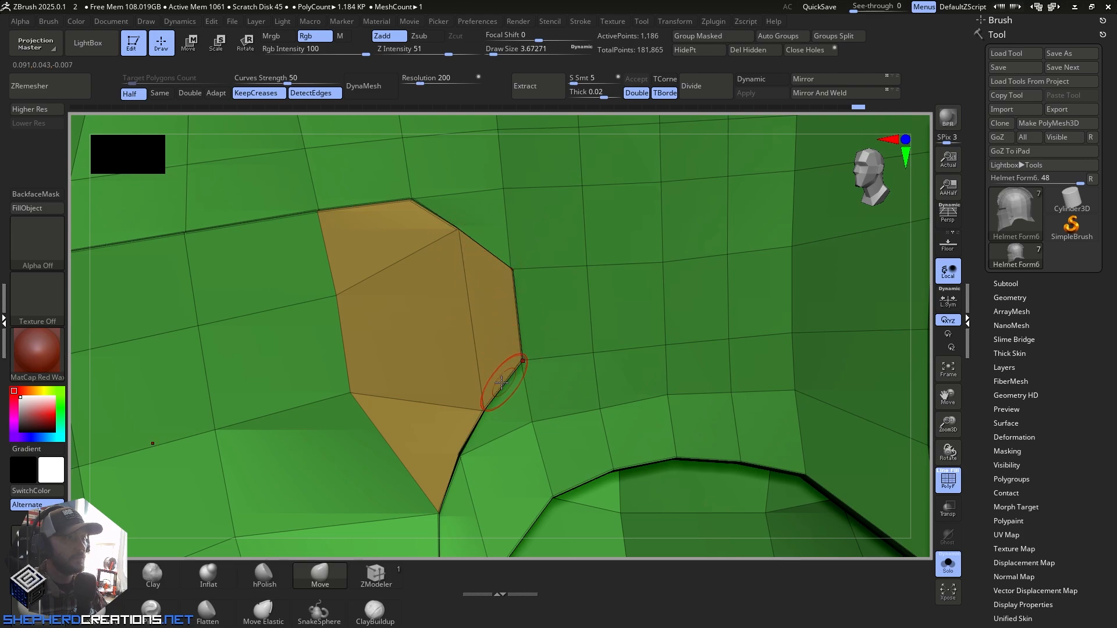
mouse_move(501, 382)
right_down()
mouse_move(486, 349)
mouse_move(524, 350)
right_up()
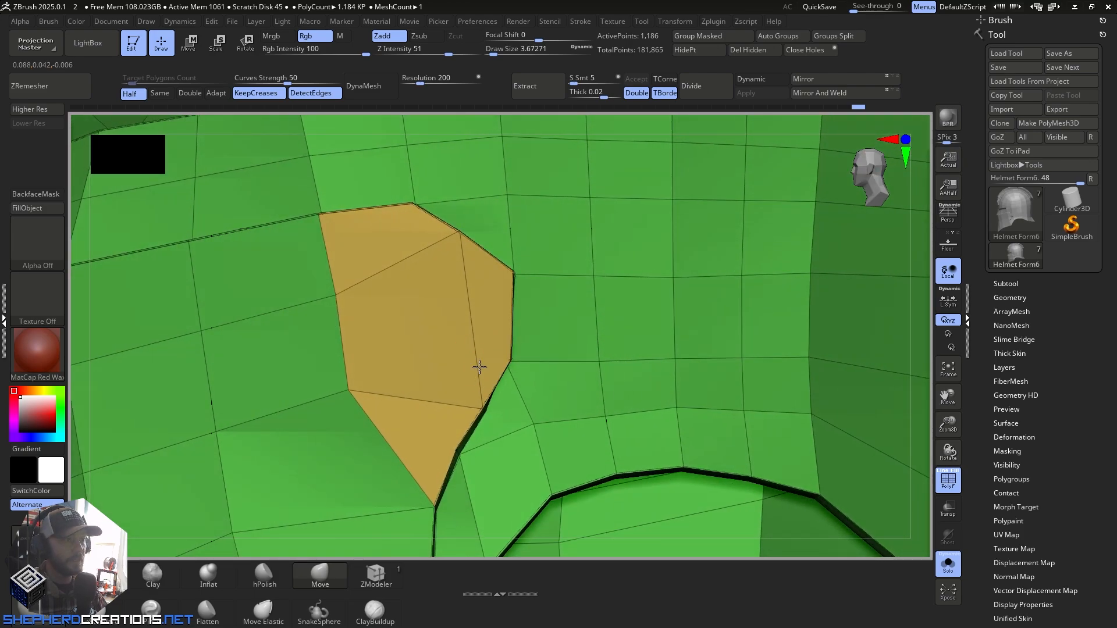
drag(480, 367, 450, 351)
drag(477, 402, 454, 394)
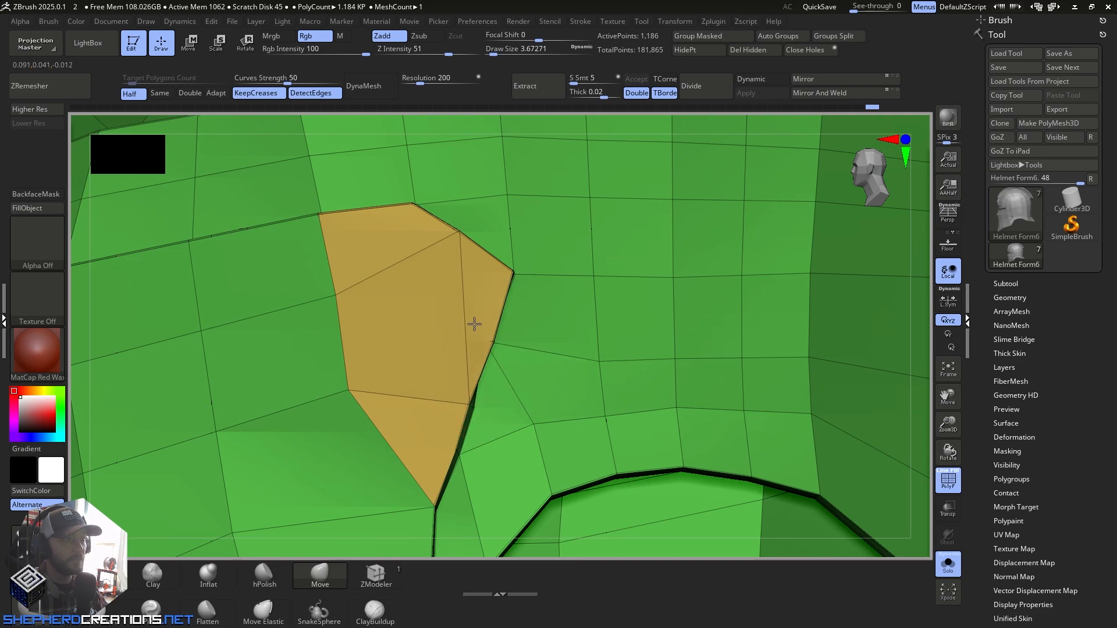
right_drag(496, 346, 457, 346)
drag(484, 343, 502, 358)
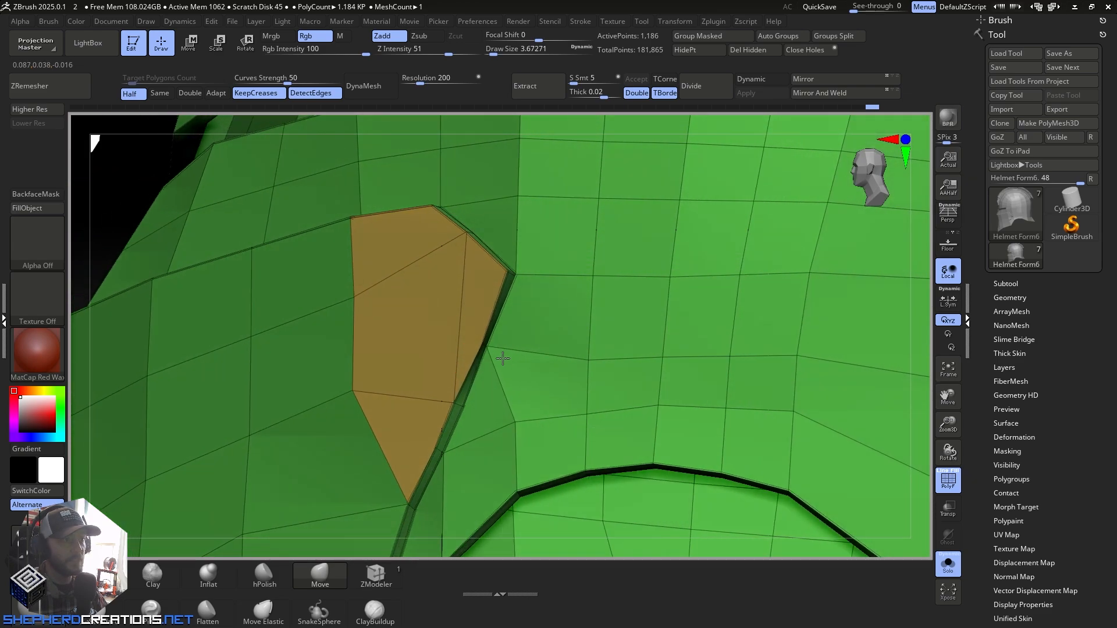
right_drag(511, 361, 484, 347)
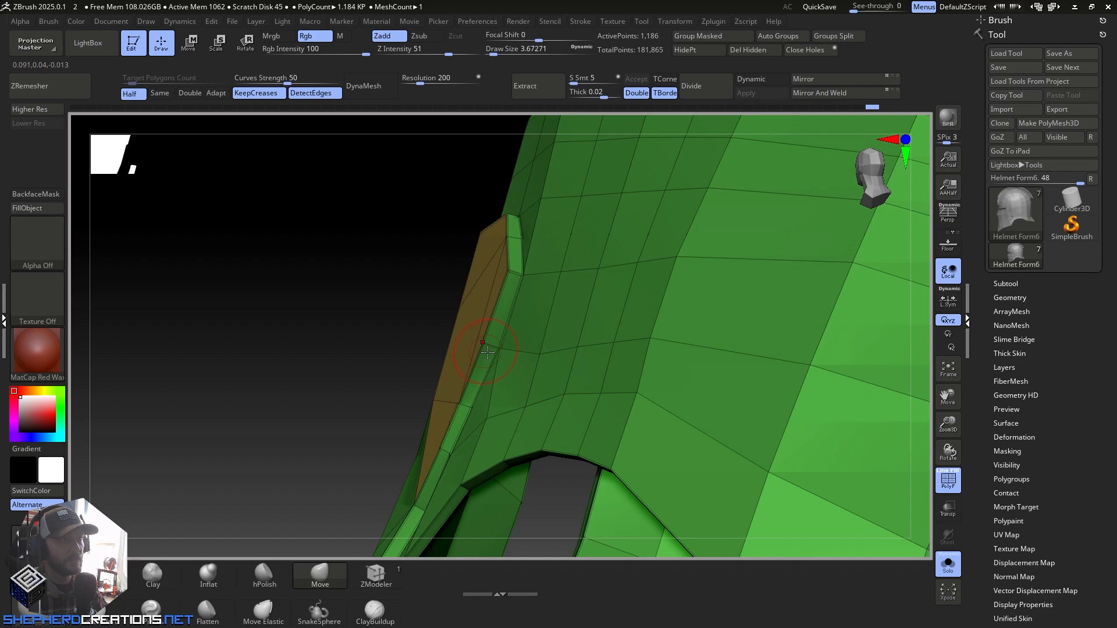
right_drag(459, 403, 518, 182)
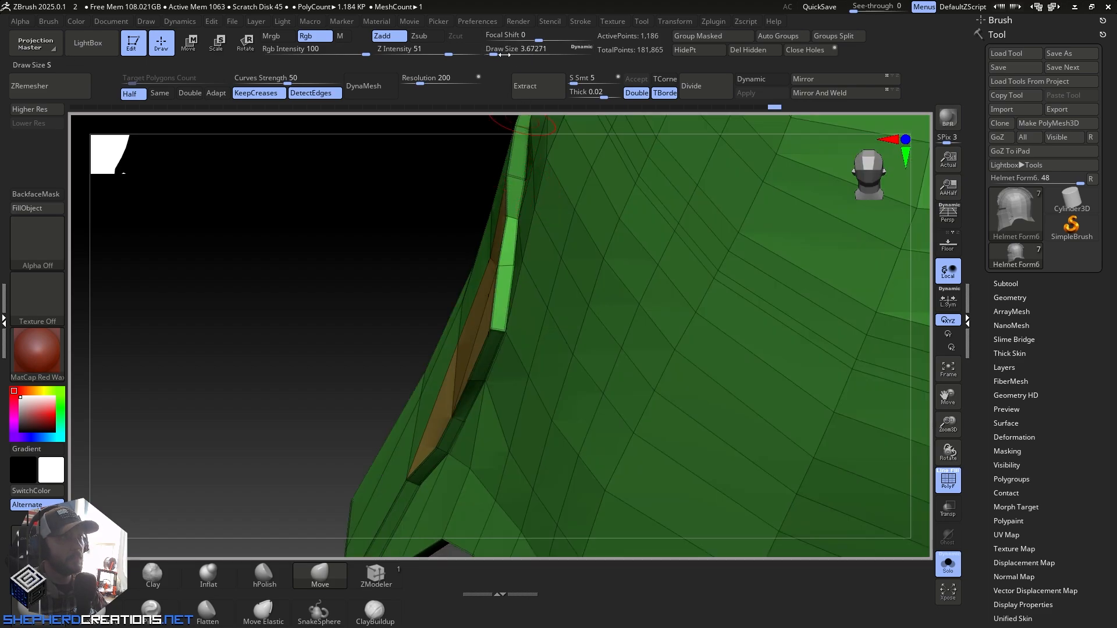
Step: Set the Move brush size to 1 and compare the cheek extension with and without Dynamic Subdivision smoothing
drag(501, 54, 485, 56)
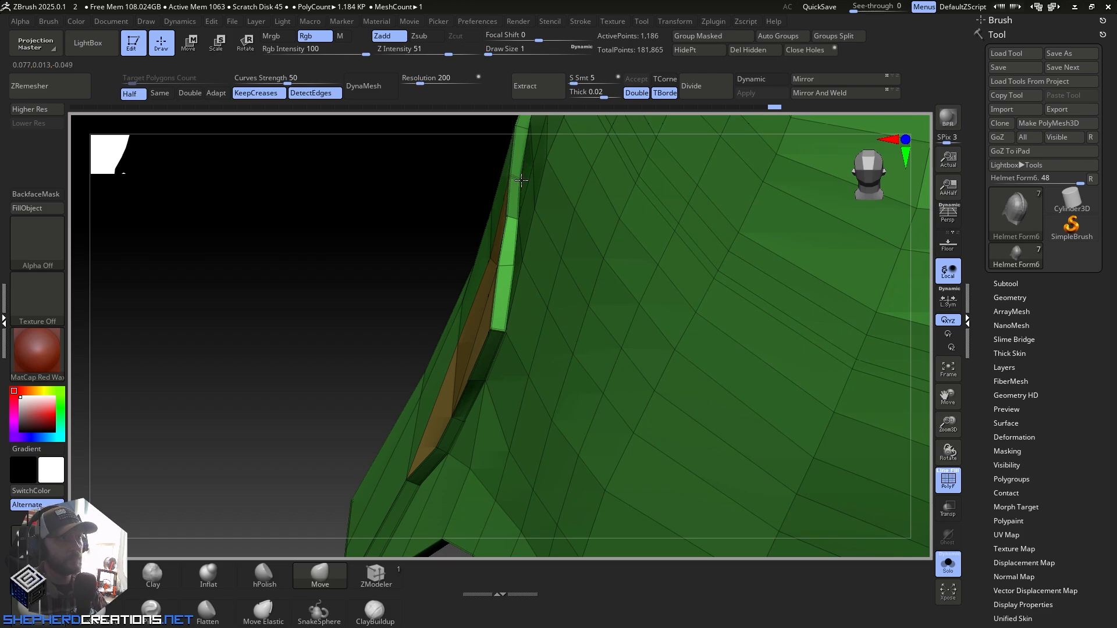
mouse_move(521, 180)
right_down()
mouse_move(419, 359)
mouse_move(375, 355)
mouse_move(440, 389)
mouse_move(433, 364)
mouse_move(469, 316)
mouse_move(274, 274)
right_up()
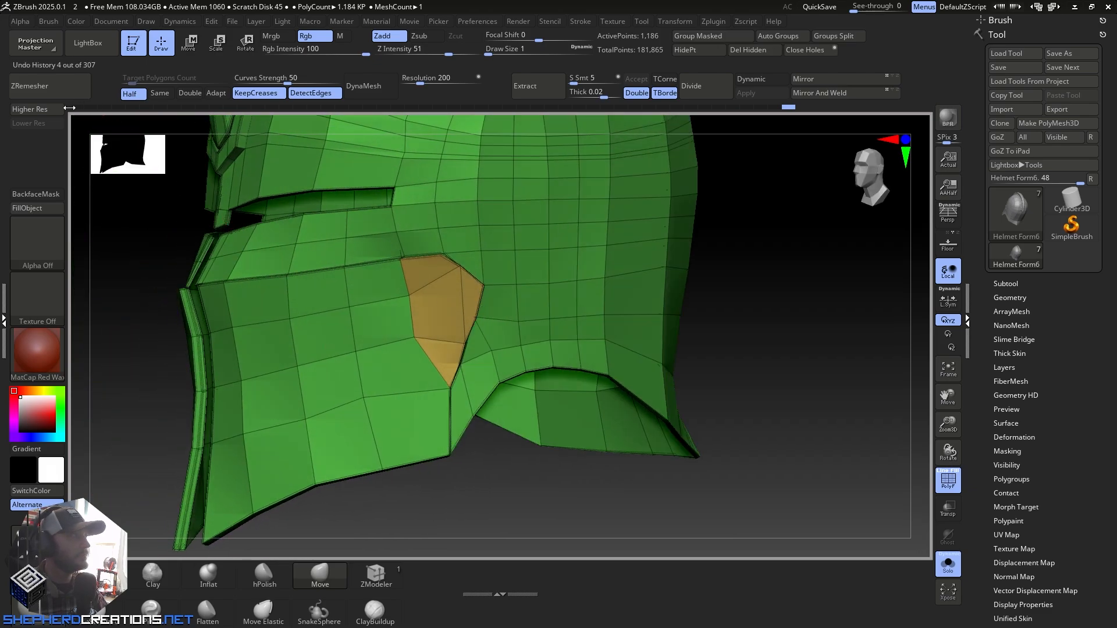
click(61, 109)
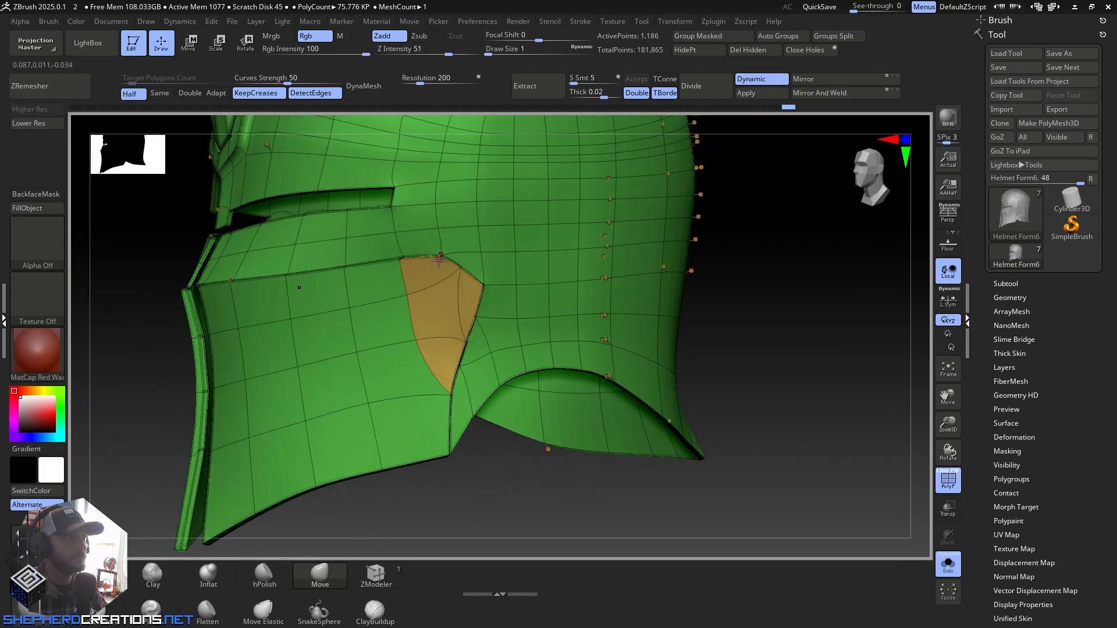
click(41, 124)
Step: Crease the short wall edge at the extension's upper corner with ZModeler and preview the corner with Dynamic Subdivision smoothing
right_drag(382, 249, 479, 538)
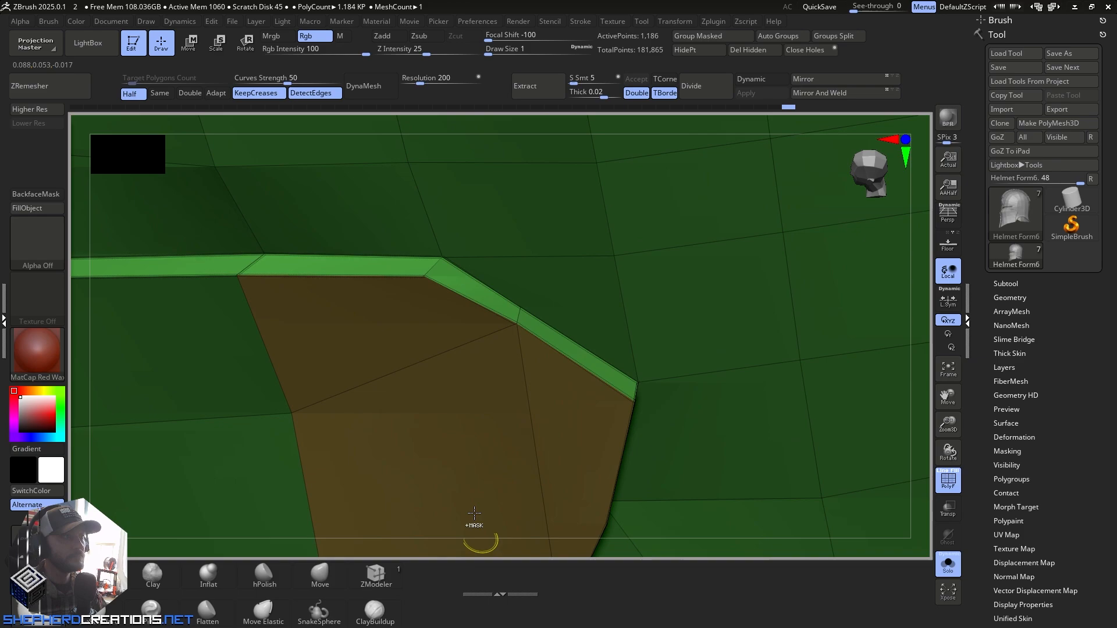
click(386, 568)
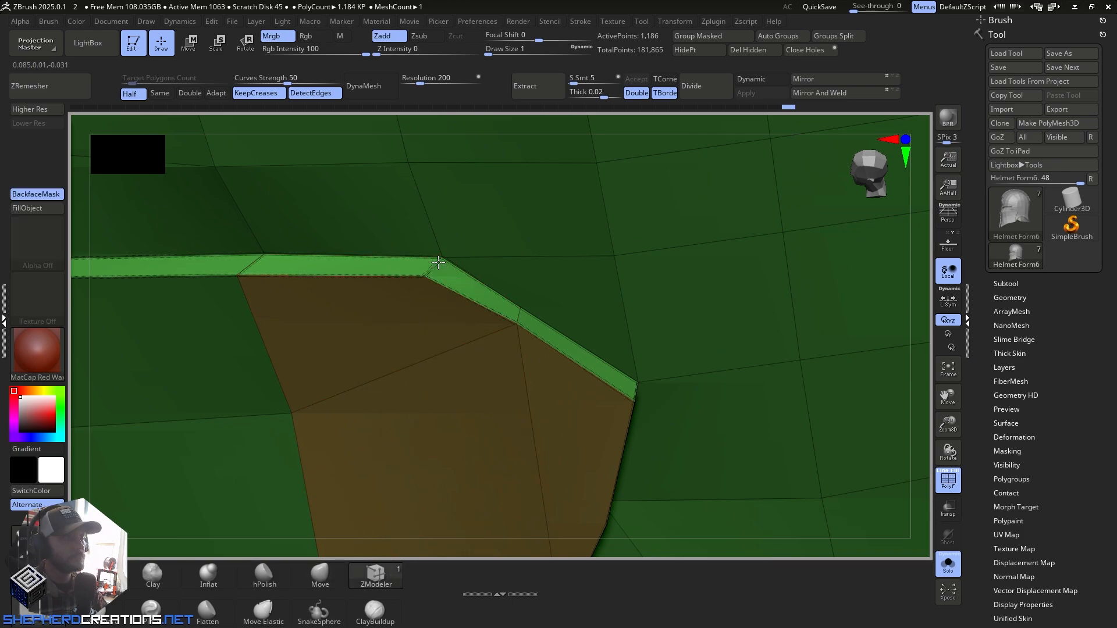
right_drag(438, 262, 105, 153)
click(40, 112)
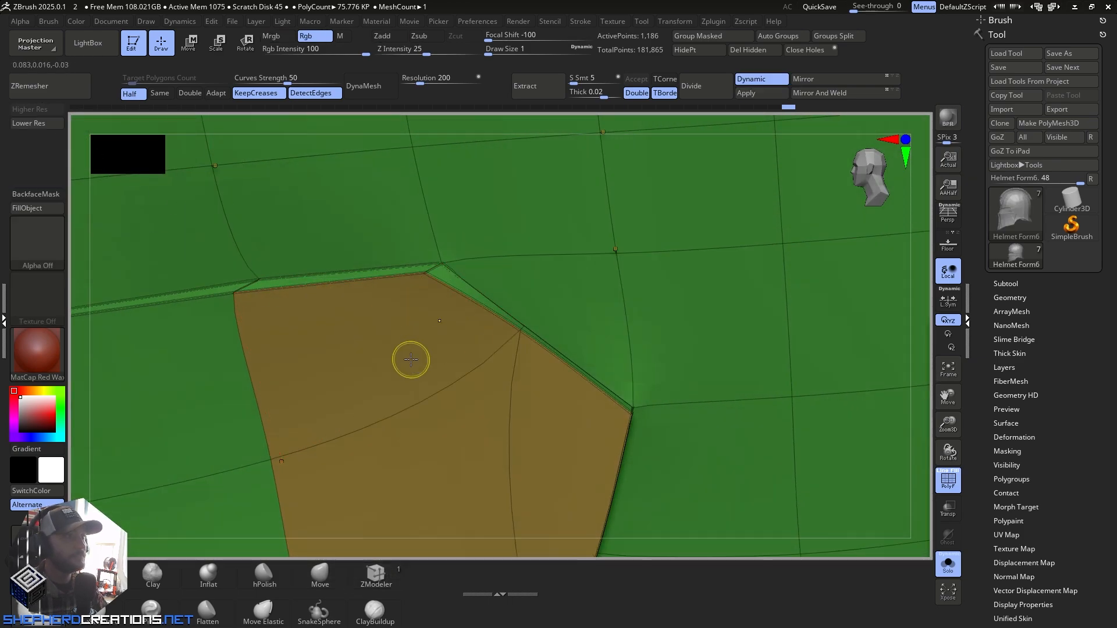
ctrl+right_drag(411, 359, 394, 237)
right_drag(407, 279, 431, 445)
alt+right_drag(374, 245, 406, 396)
Step: Set the Move brush size to about 6.58 and raise the extension's upper corner into a sharper peak, adjusting the neighbouring front point
click(320, 575)
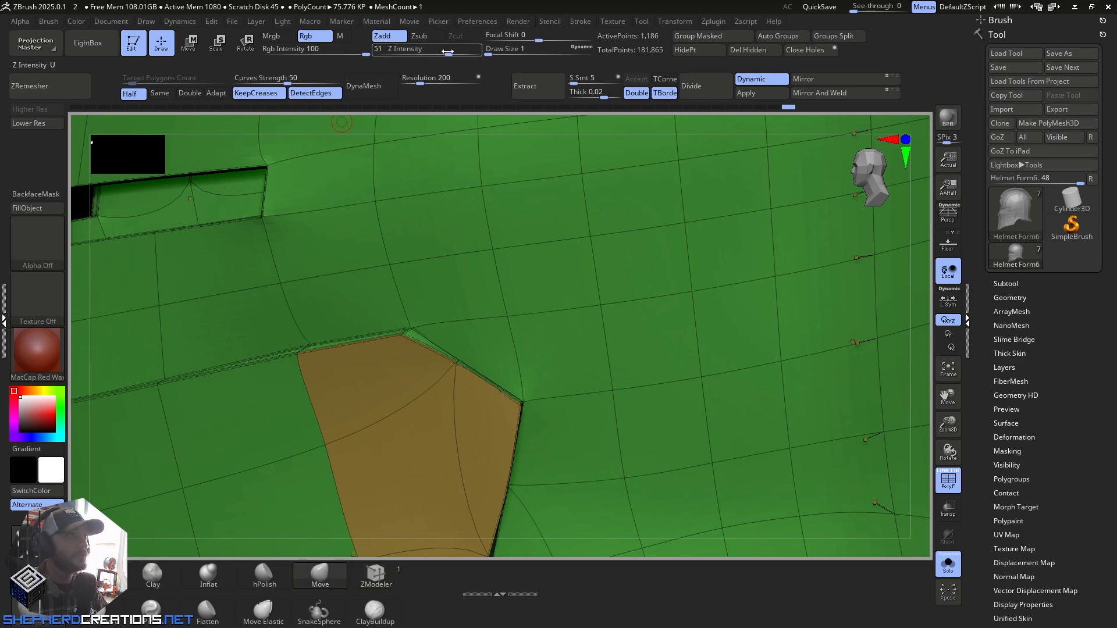
drag(488, 51, 496, 51)
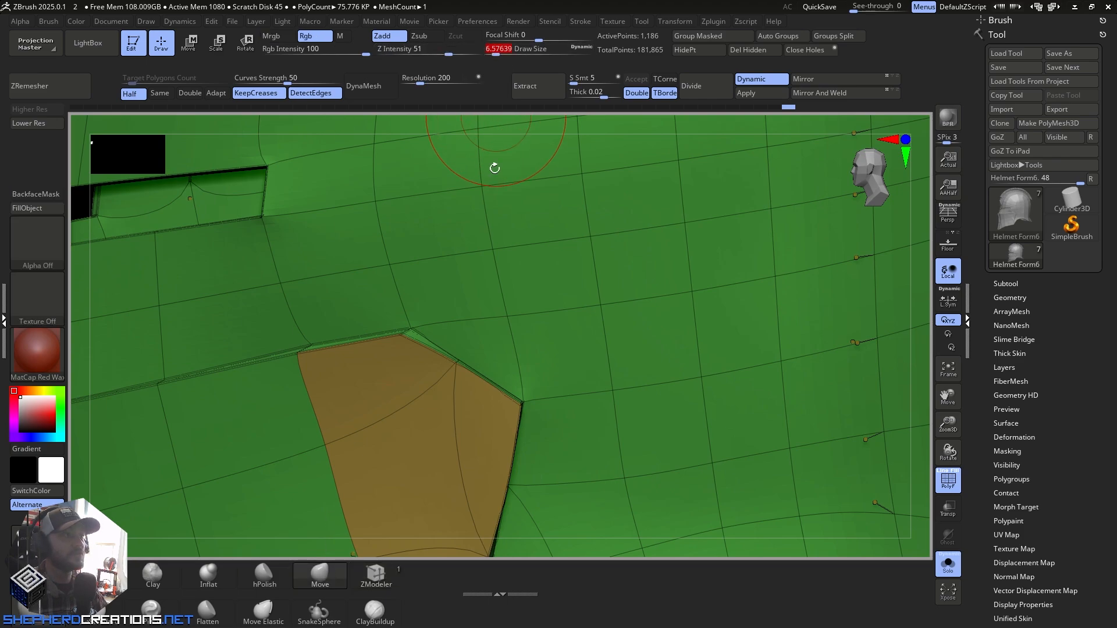
right_drag(495, 168, 442, 233)
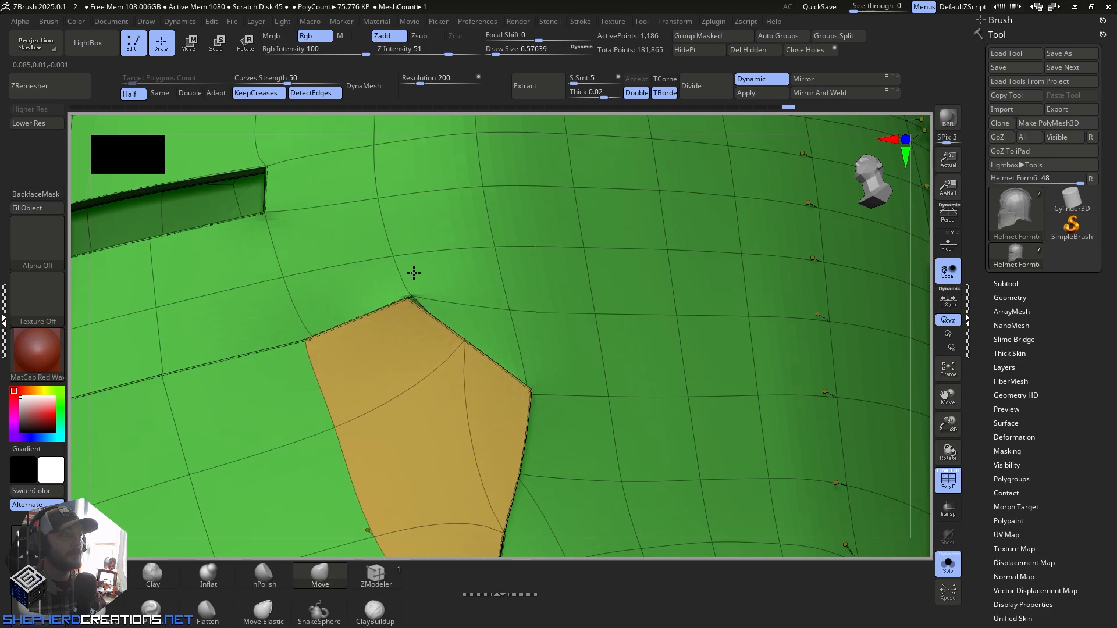
right_drag(416, 351, 403, 340)
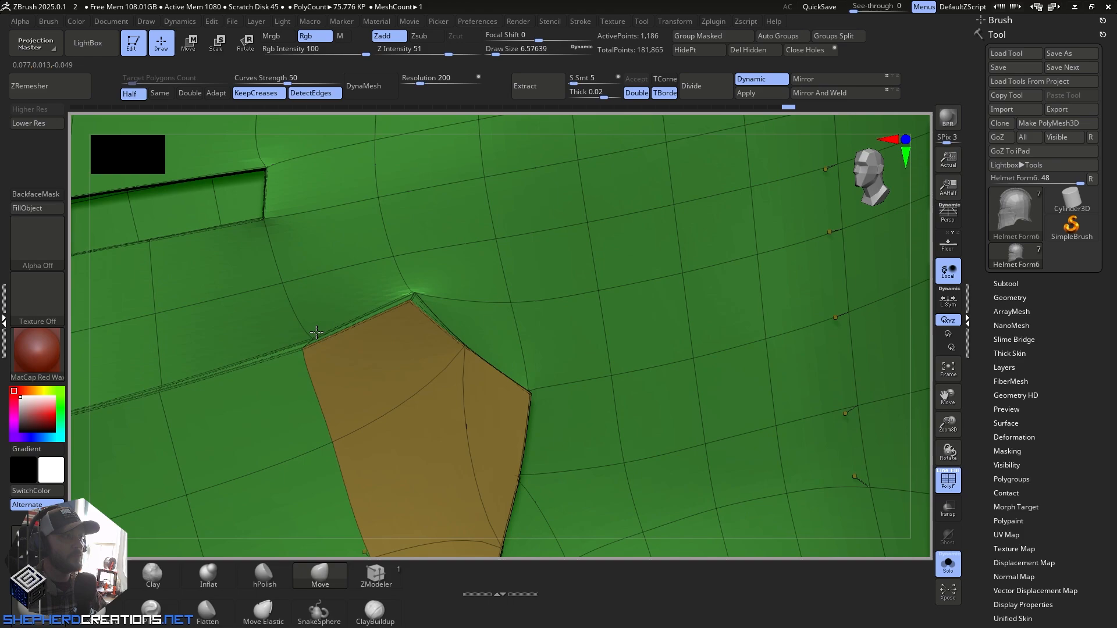
drag(310, 330, 312, 328)
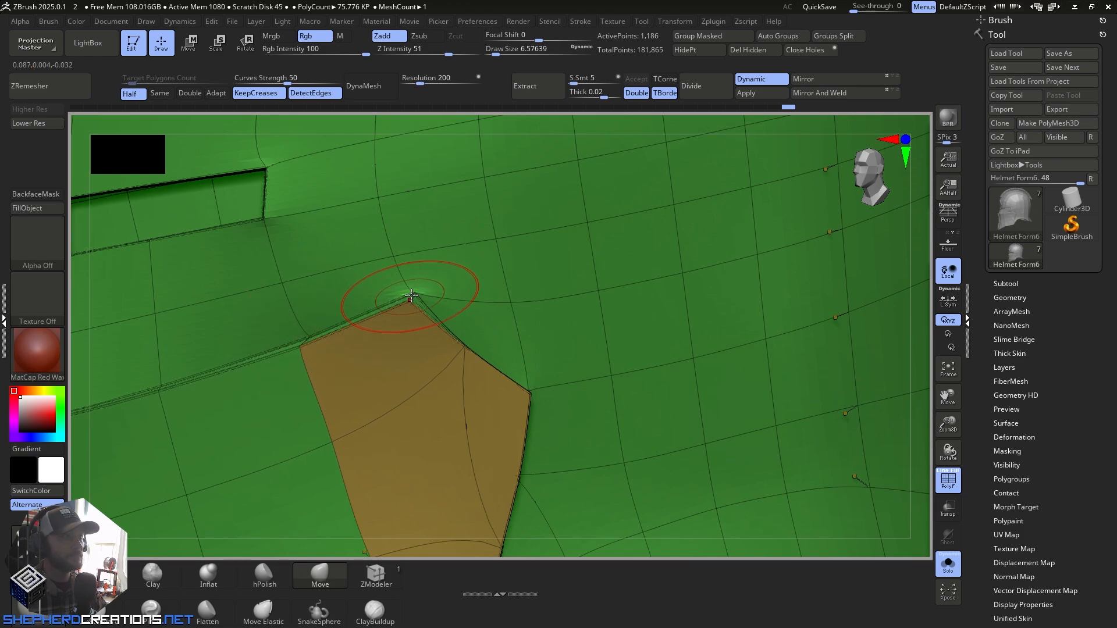
drag(409, 293, 398, 298)
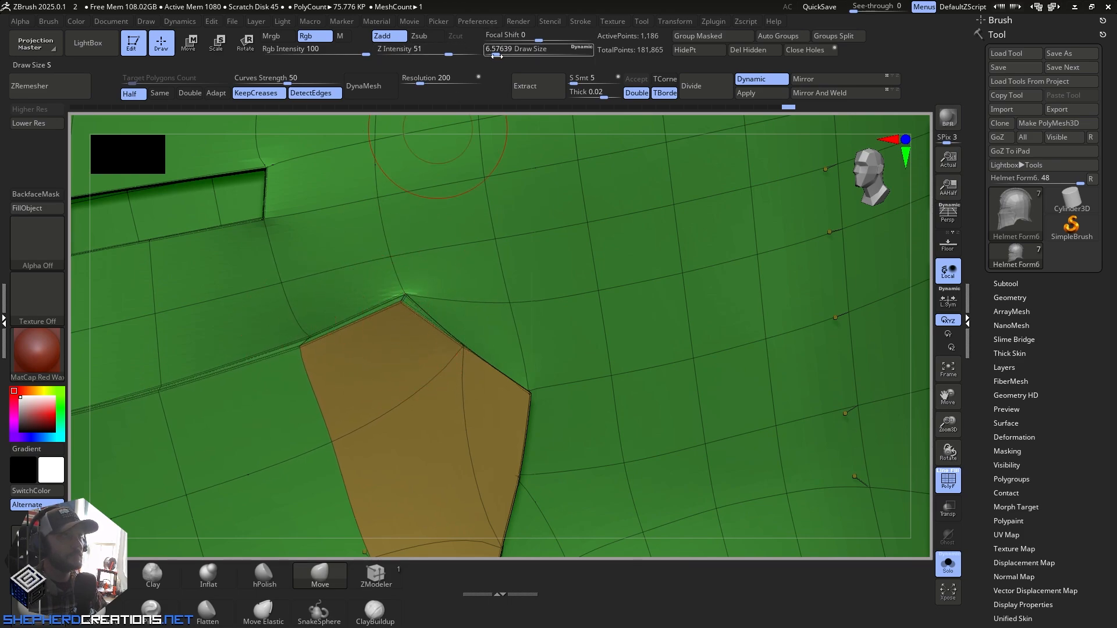
Step: Set the Move brush size to about 2.62 and push the upper diagonal edge's middle point inward to form a concave curve
drag(496, 51, 492, 52)
mouse_move(481, 274)
right_down()
mouse_move(477, 265)
mouse_move(408, 294)
mouse_move(403, 307)
mouse_move(434, 321)
mouse_move(481, 302)
mouse_move(418, 260)
right_up()
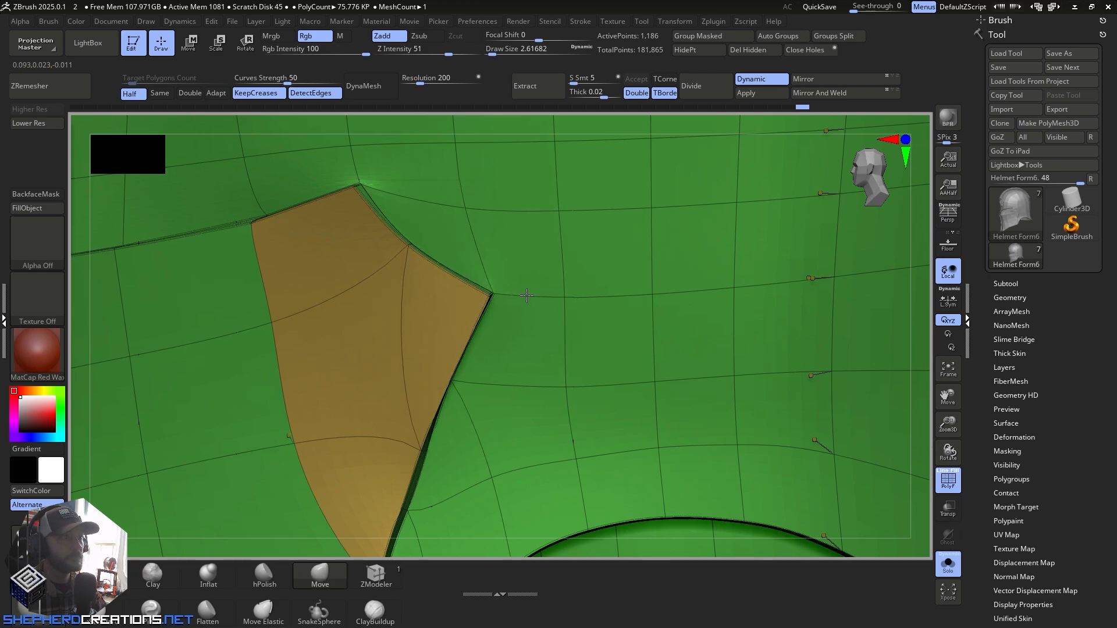
right_drag(539, 293, 417, 446)
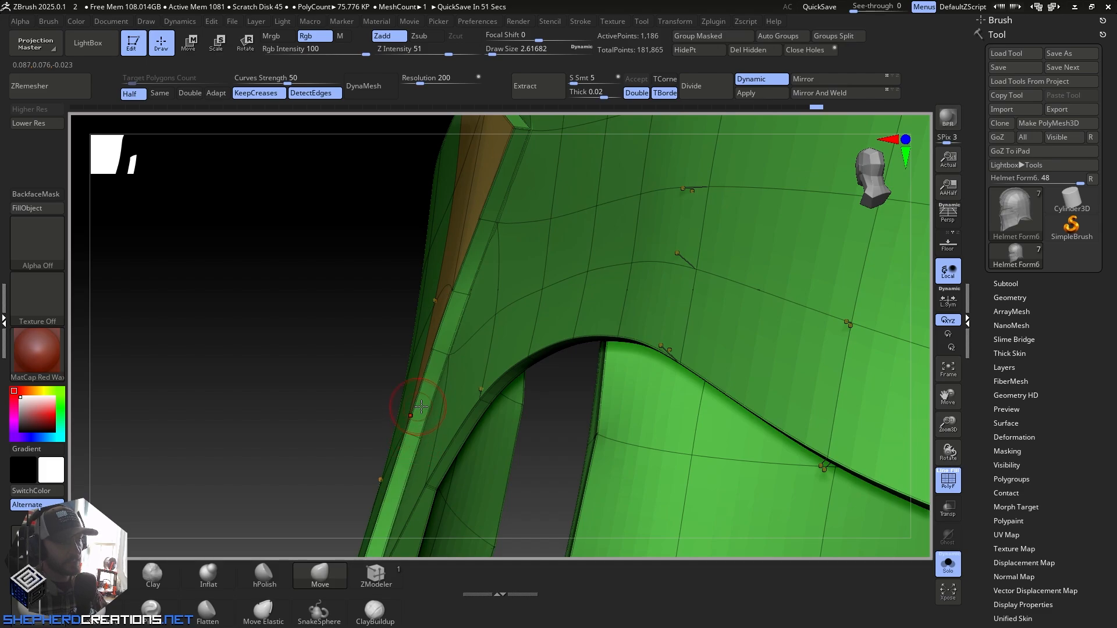
Step: Move the corner points at the eye slit's outer end with the Move brush to square up its end wall
right_drag(421, 406, 413, 380)
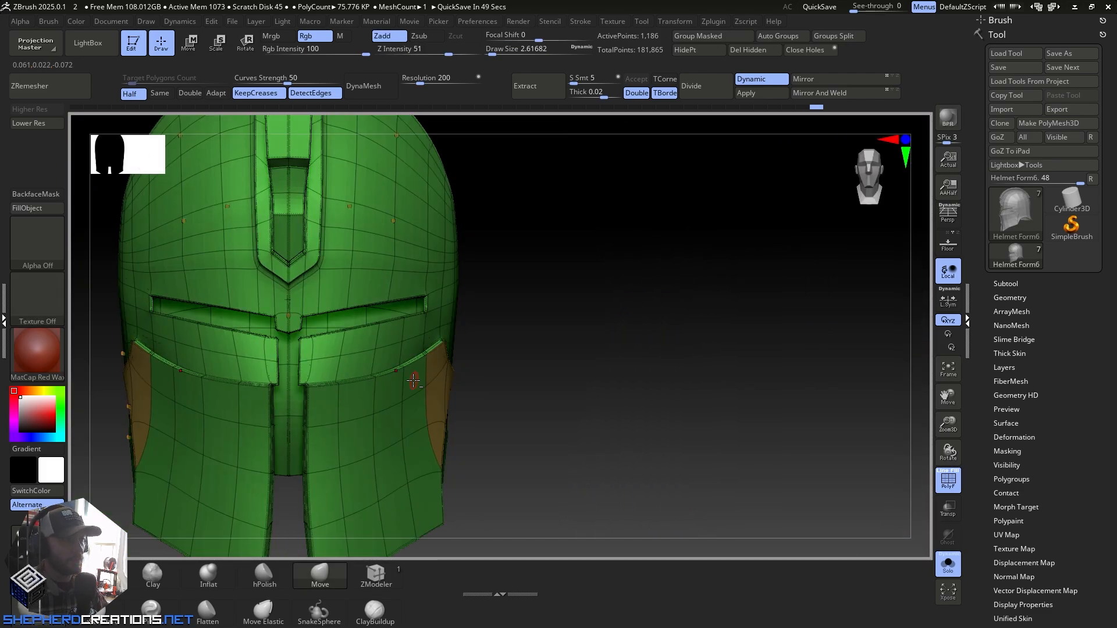
right_drag(444, 316, 473, 350)
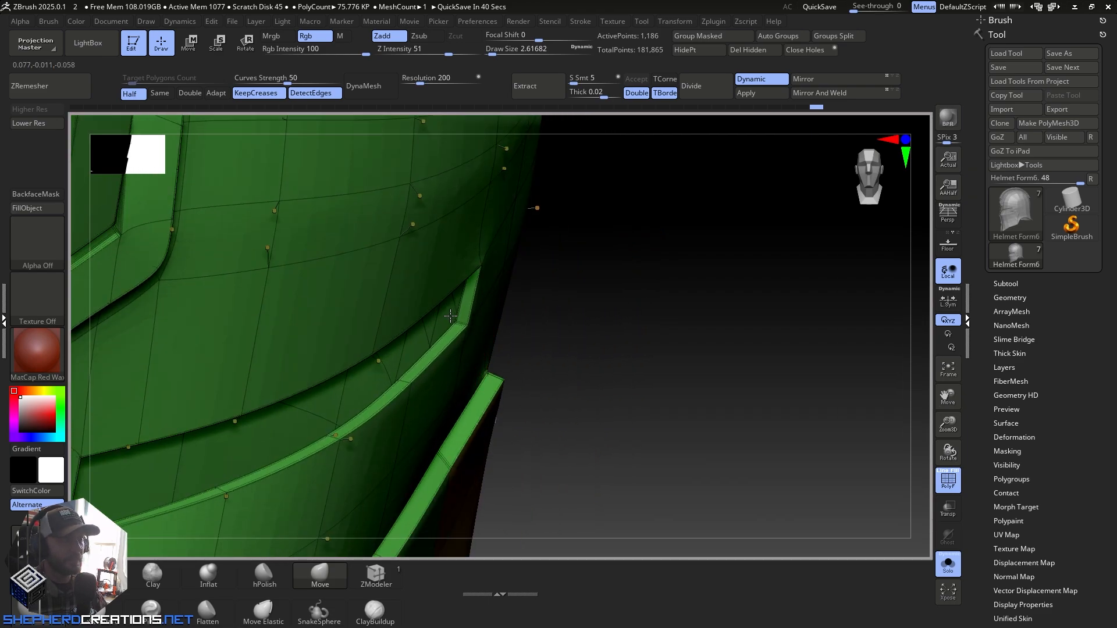
right_drag(484, 347, 489, 272)
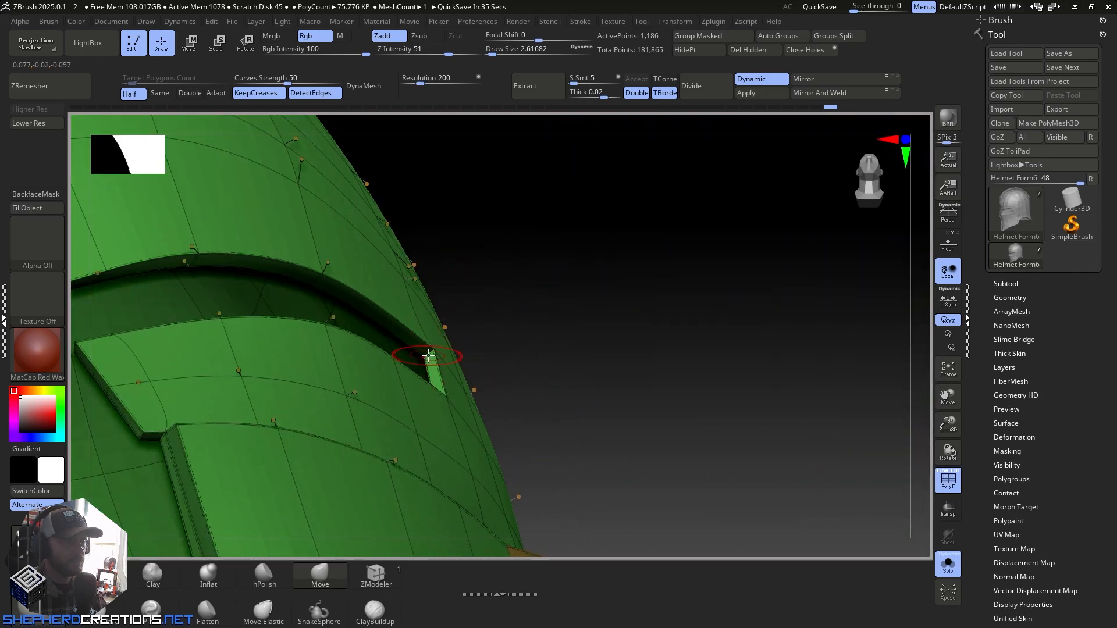
right_drag(413, 360, 478, 415)
drag(438, 260, 432, 240)
mouse_move(416, 265)
right_down()
mouse_move(424, 269)
mouse_move(445, 206)
right_up()
right_click(474, 266)
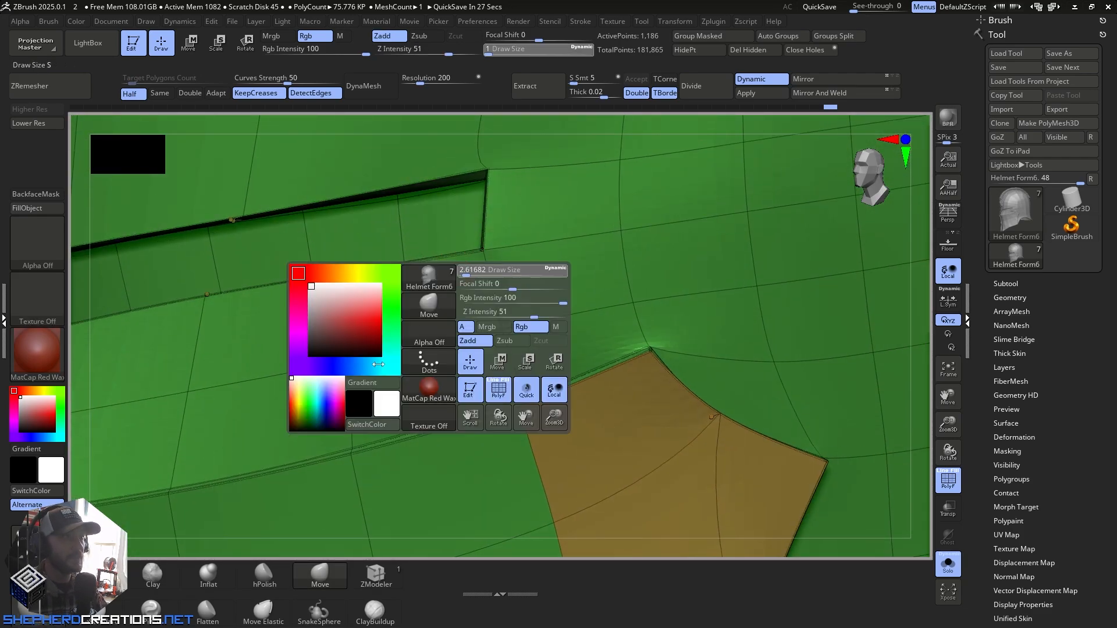
alt+right_drag(469, 258, 373, 332)
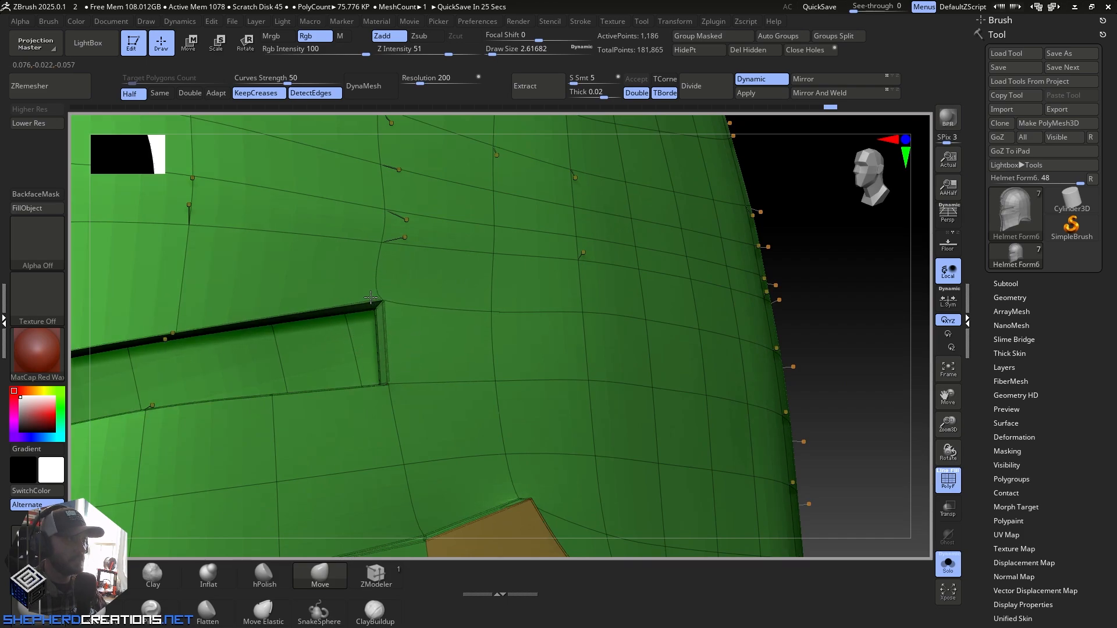
mouse_move(370, 298)
right_down()
mouse_move(397, 387)
mouse_move(384, 384)
right_up()
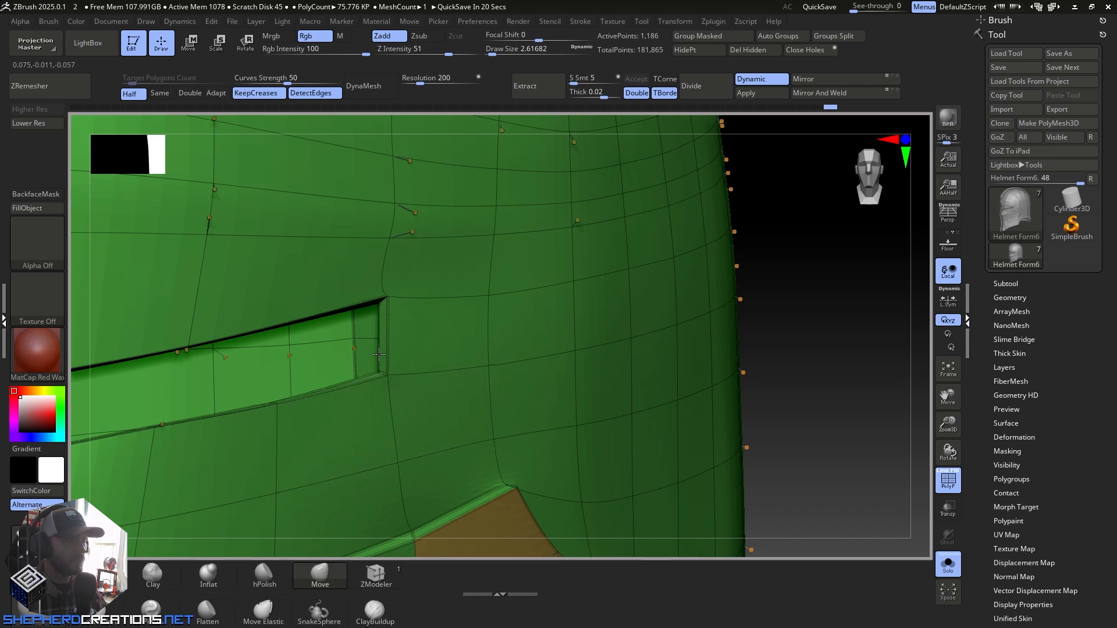
Step: Examine the eye slit and cheek extension from the front and side, with the wireframe shown and hidden
mouse_move(399, 416)
right_down()
mouse_move(386, 357)
mouse_move(424, 312)
mouse_move(446, 315)
right_up()
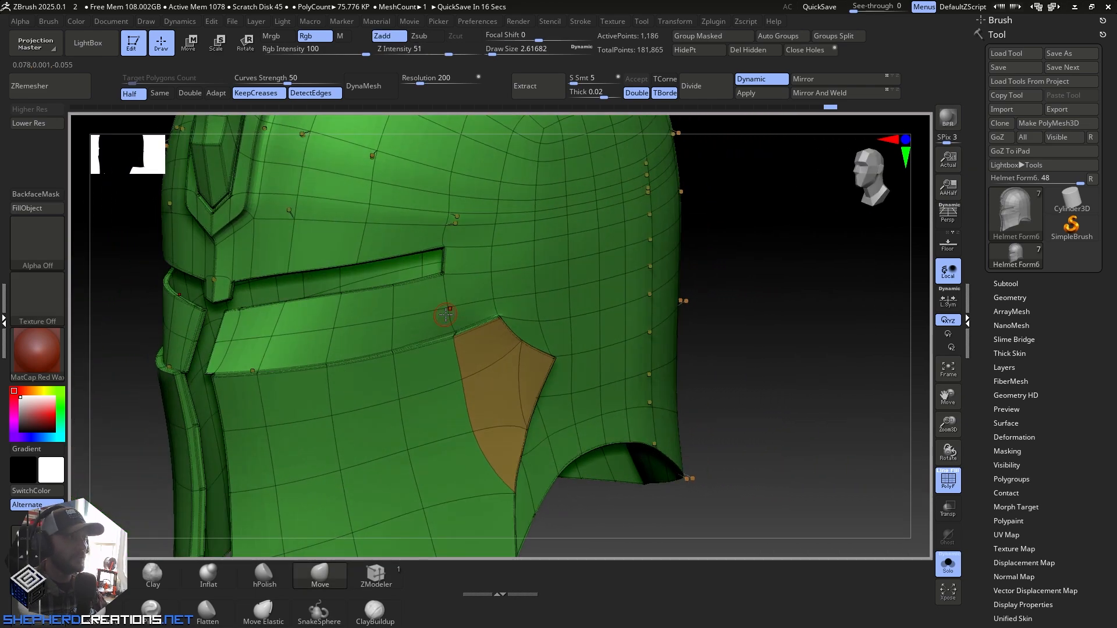
right_drag(452, 223, 467, 271)
ctrl+right_drag(452, 312, 452, 372)
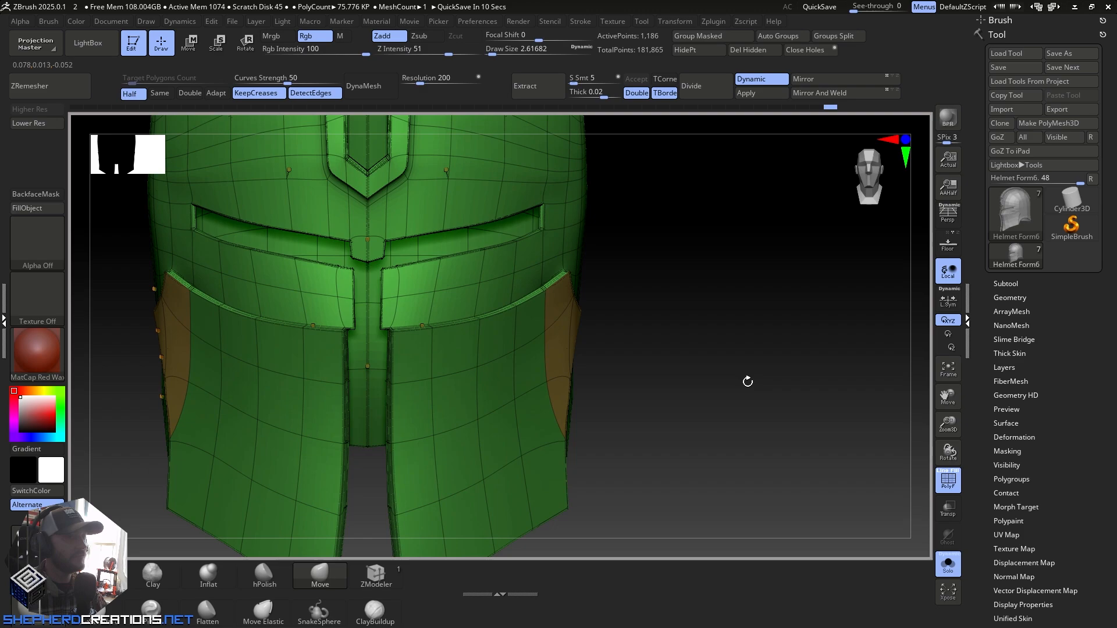
click(944, 490)
right_drag(664, 428, 518, 285)
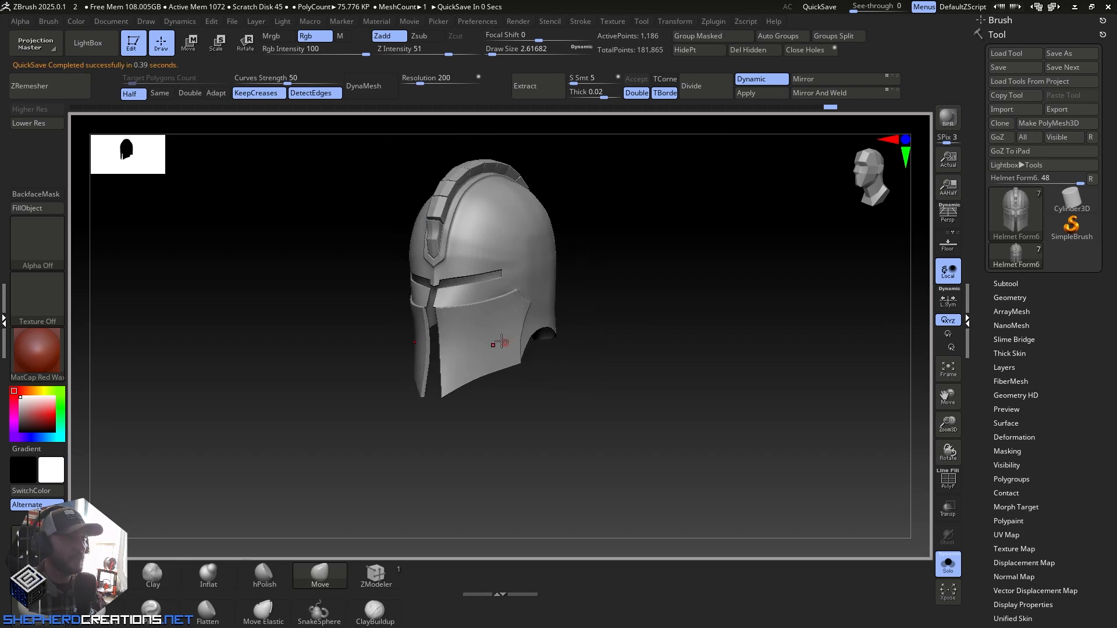
right_drag(501, 341, 579, 361)
right_drag(473, 362, 448, 372)
drag(503, 380, 458, 369)
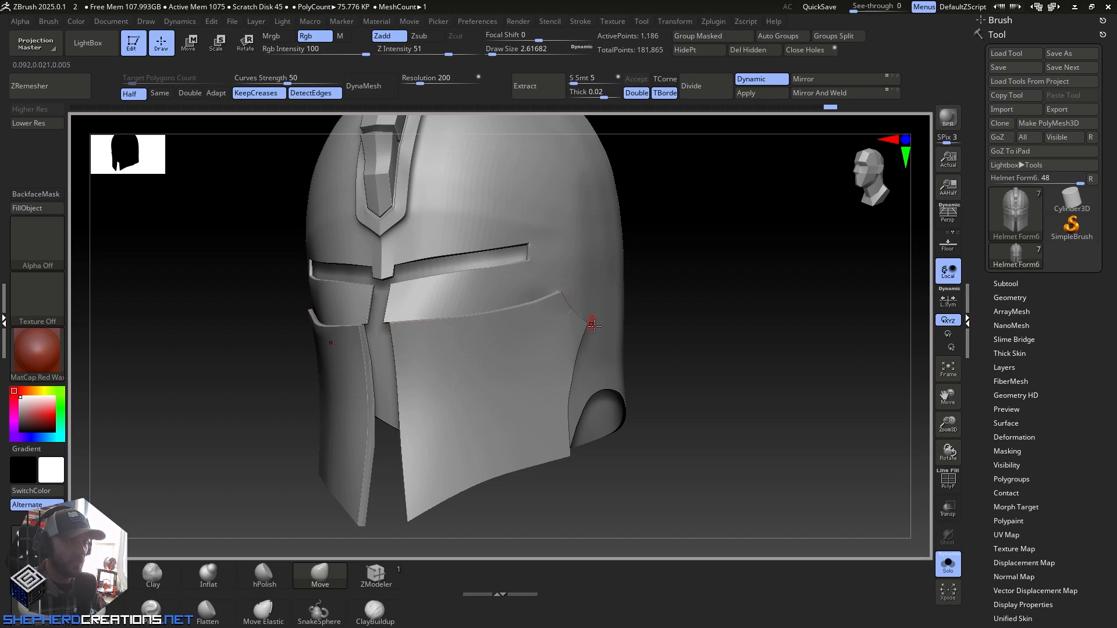
right_drag(510, 407, 516, 367)
ctrl+right_drag(427, 370, 483, 363)
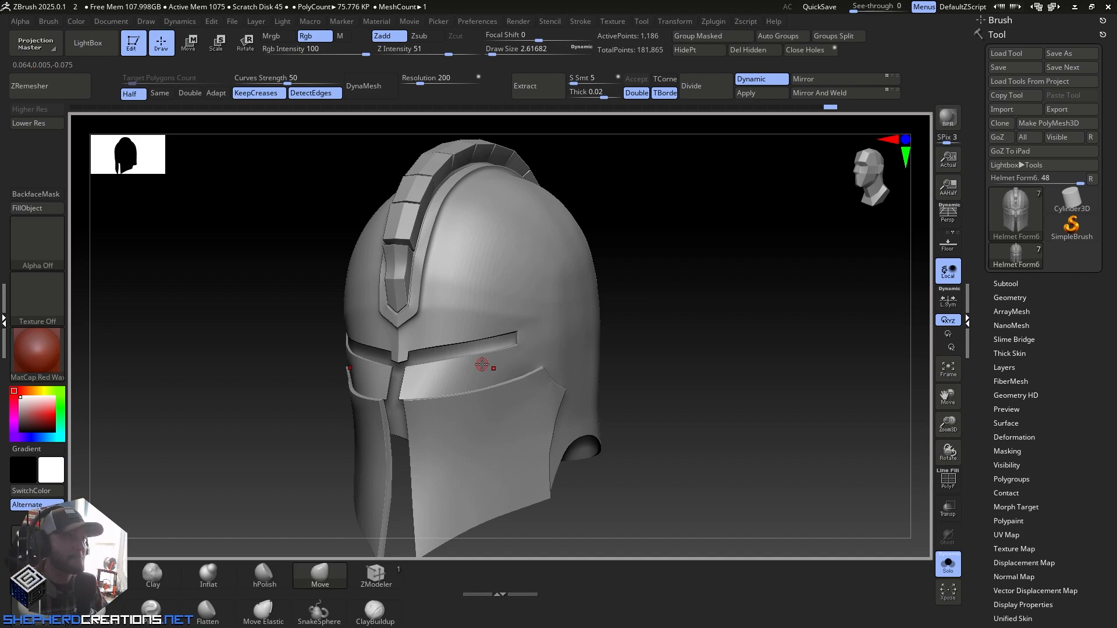
mouse_move(482, 363)
right_down()
mouse_move(524, 355)
mouse_move(442, 349)
mouse_move(541, 324)
mouse_move(558, 332)
mouse_move(569, 379)
mouse_move(619, 311)
mouse_move(579, 394)
mouse_move(585, 466)
mouse_move(520, 389)
mouse_move(488, 422)
mouse_move(481, 389)
right_up()
Step: Move the extension's lower rear edge points forward so the edge curves smoothly into the cheek panel, and check it without the wireframe
click(948, 482)
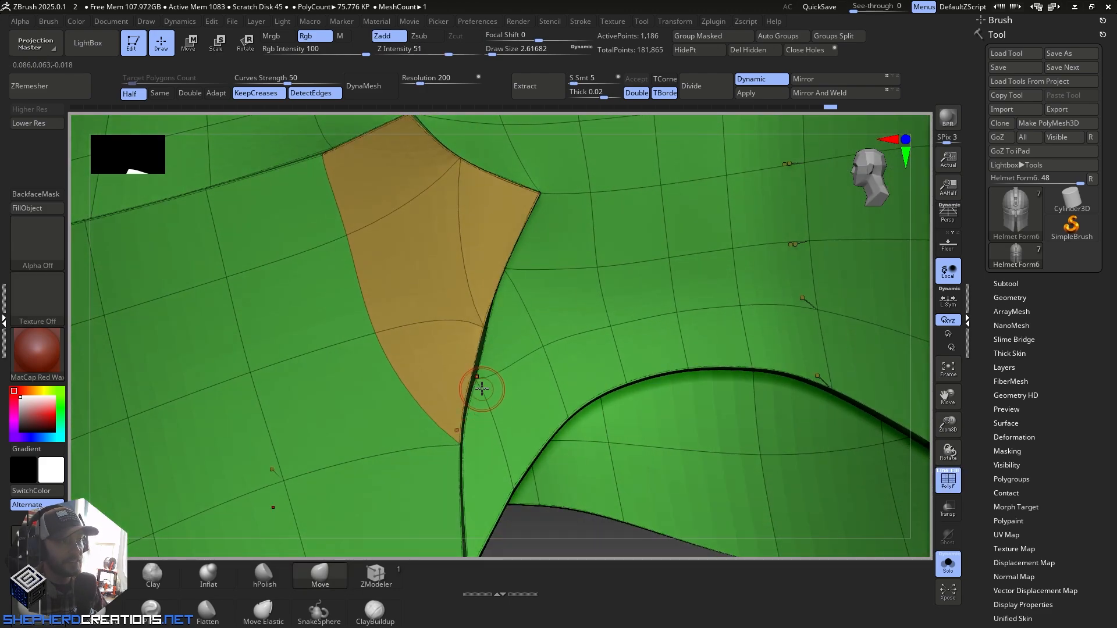
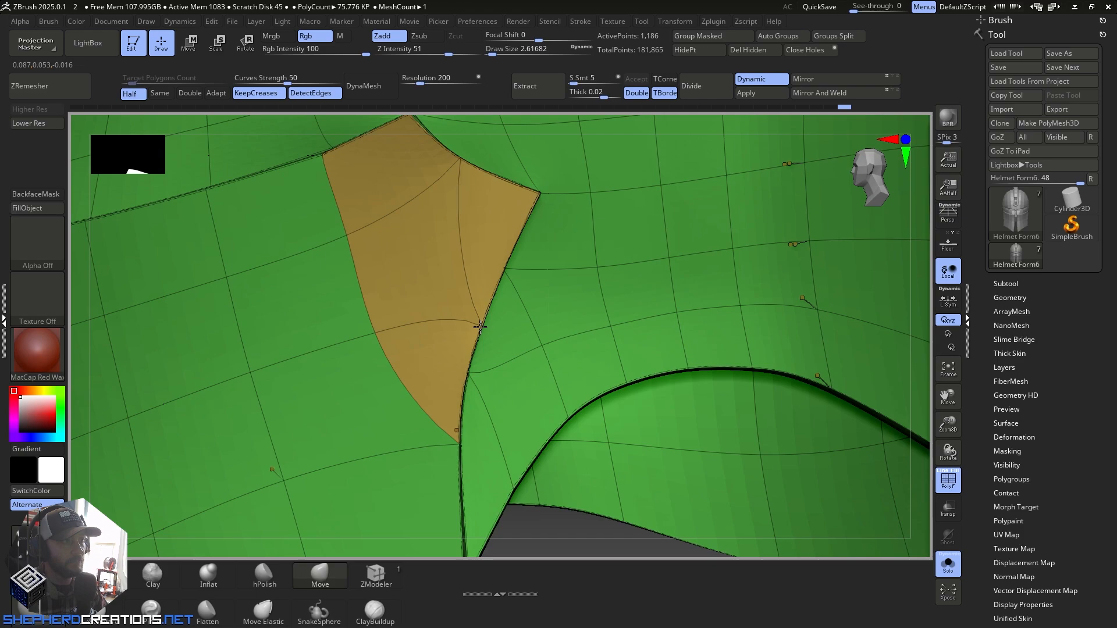
right_drag(491, 348, 477, 324)
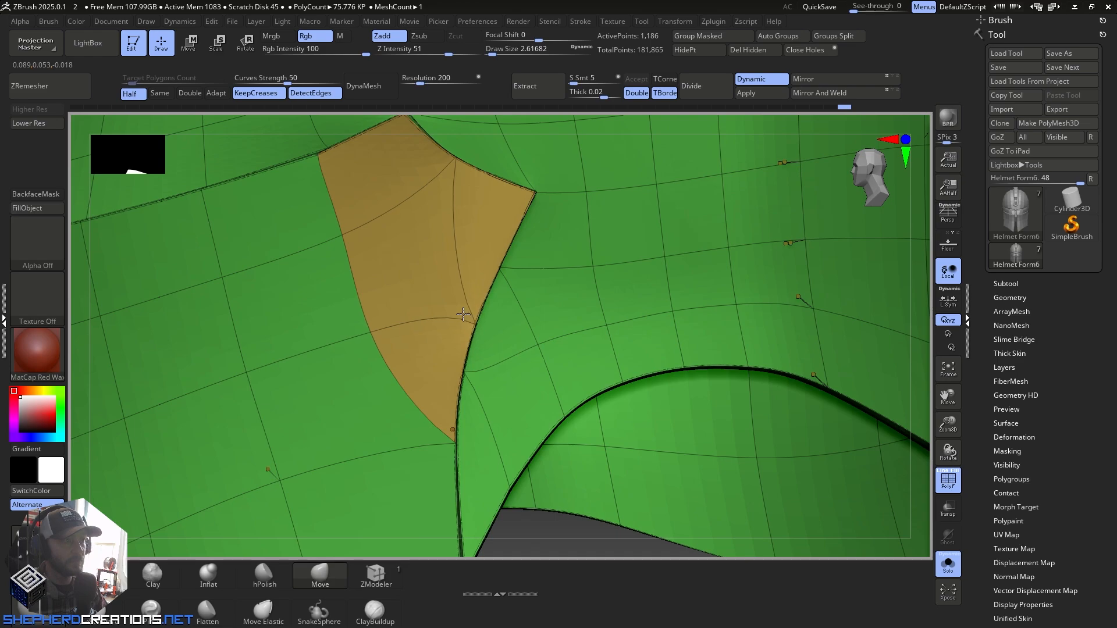
click(945, 484)
ctrl+right_drag(582, 384, 433, 327)
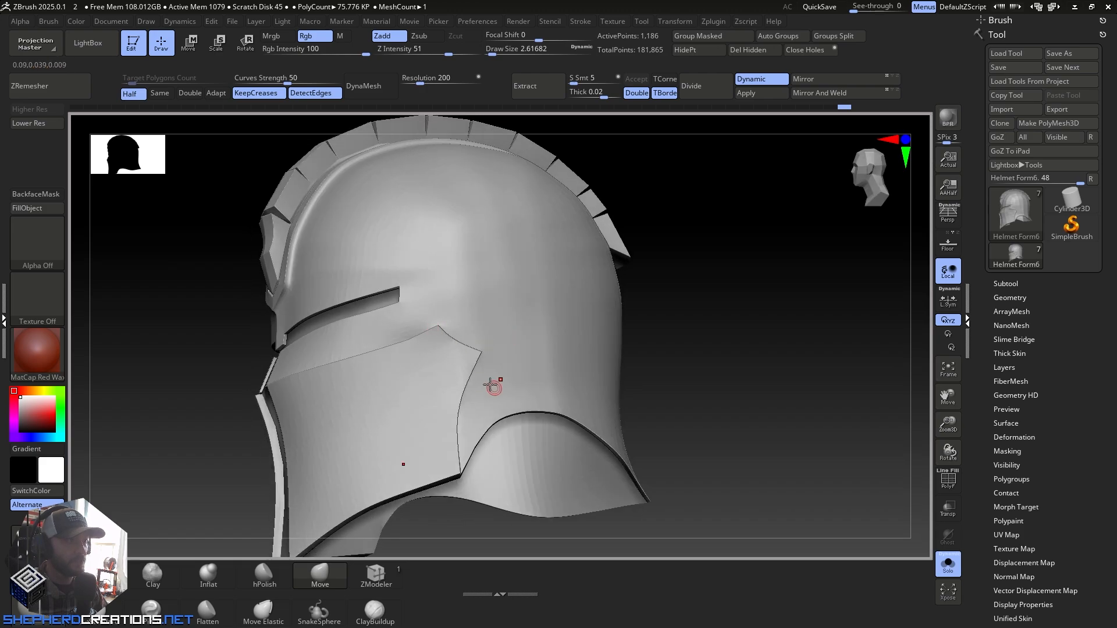
Step: Inspect the mesh where the crest's rear end meets the dome, and review the whole helmet without the wireframe
mouse_move(490, 385)
right_down()
mouse_move(388, 379)
mouse_move(462, 432)
mouse_move(447, 375)
mouse_move(486, 347)
mouse_move(424, 343)
mouse_move(514, 334)
mouse_move(511, 369)
mouse_move(452, 346)
mouse_move(429, 316)
mouse_move(496, 299)
mouse_move(533, 269)
mouse_move(327, 280)
mouse_move(512, 242)
mouse_move(529, 255)
mouse_move(531, 305)
mouse_move(618, 268)
mouse_move(655, 413)
right_up()
right_drag(611, 295, 629, 320)
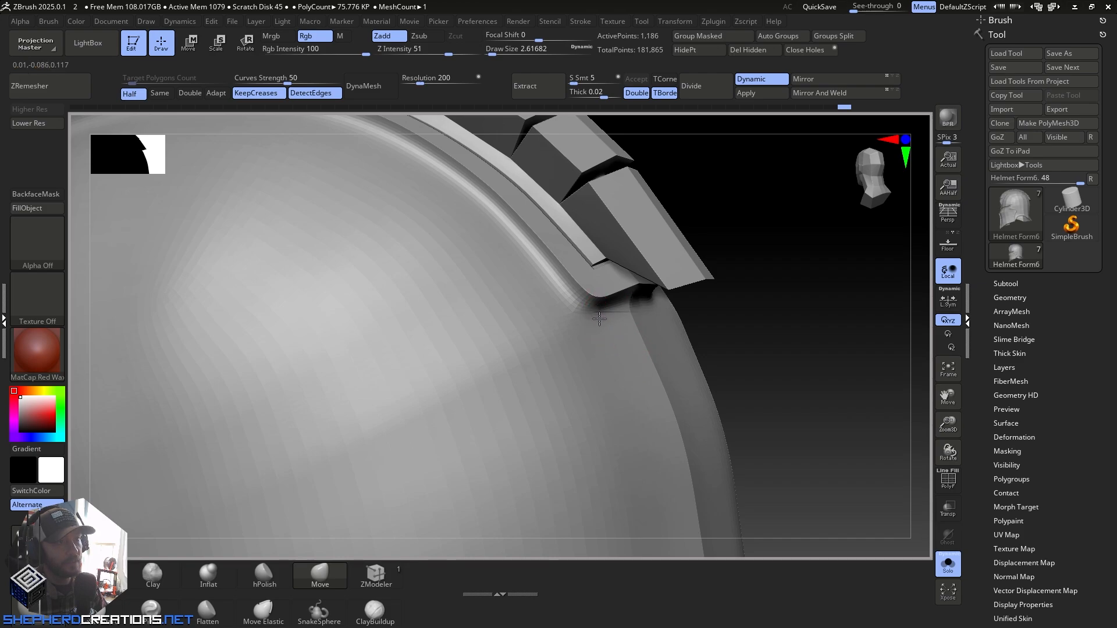
click(954, 483)
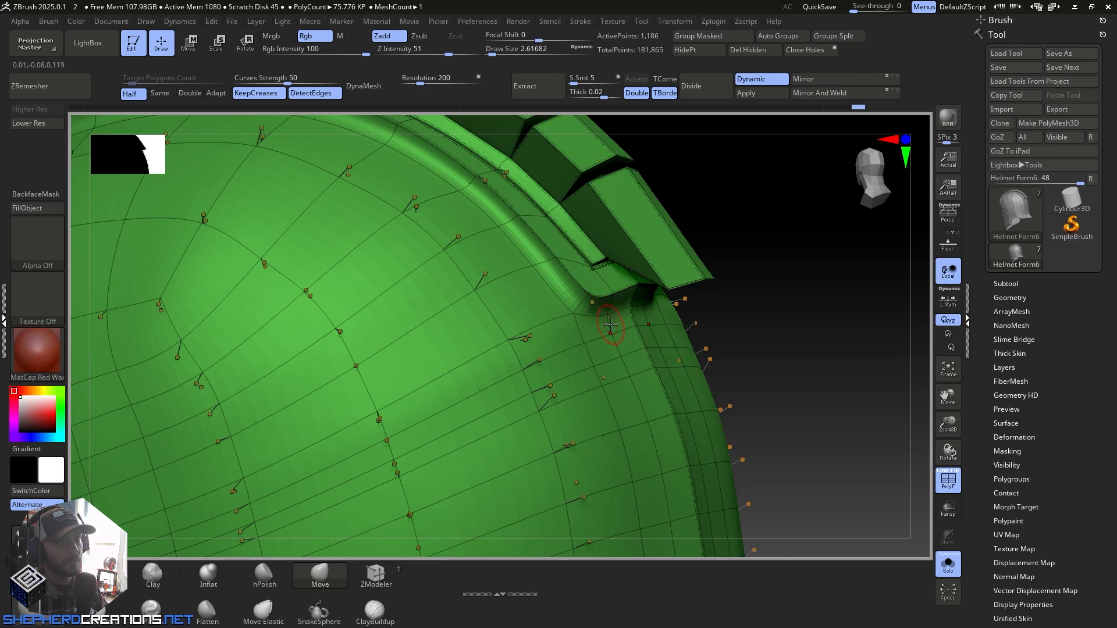
mouse_move(610, 323)
right_down()
mouse_move(500, 267)
mouse_move(477, 269)
right_up()
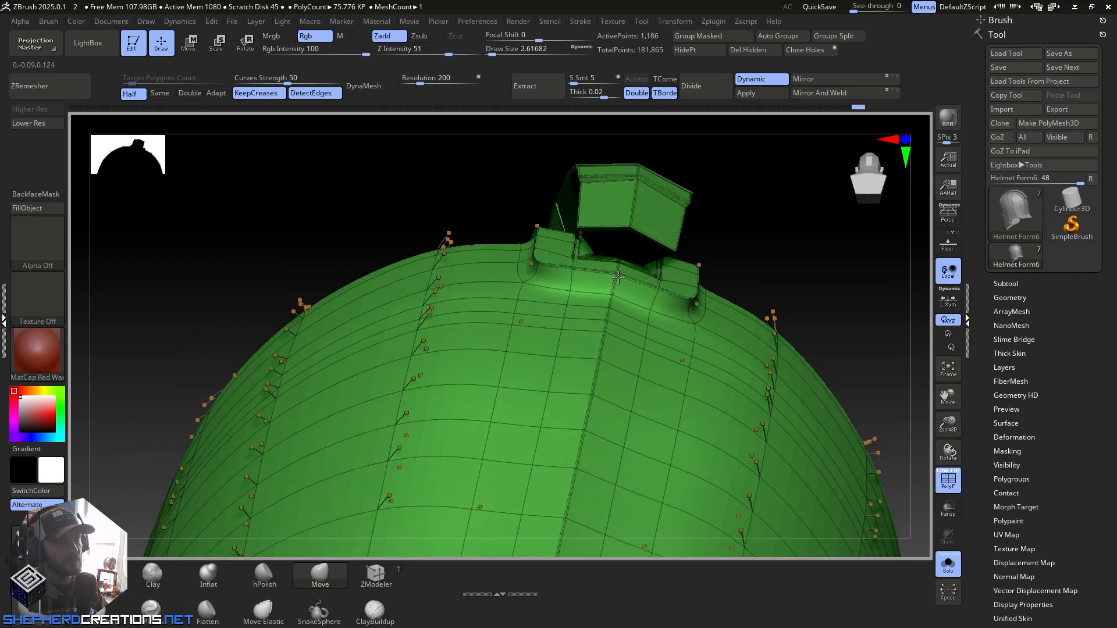
right_drag(619, 276, 690, 368)
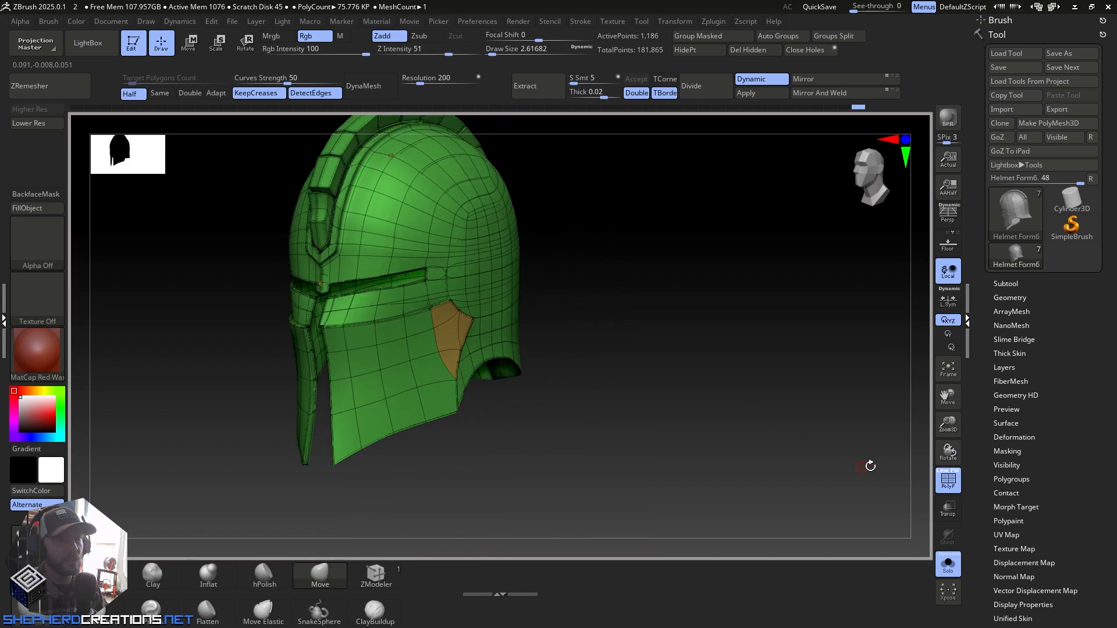
click(948, 481)
right_drag(563, 324, 559, 263)
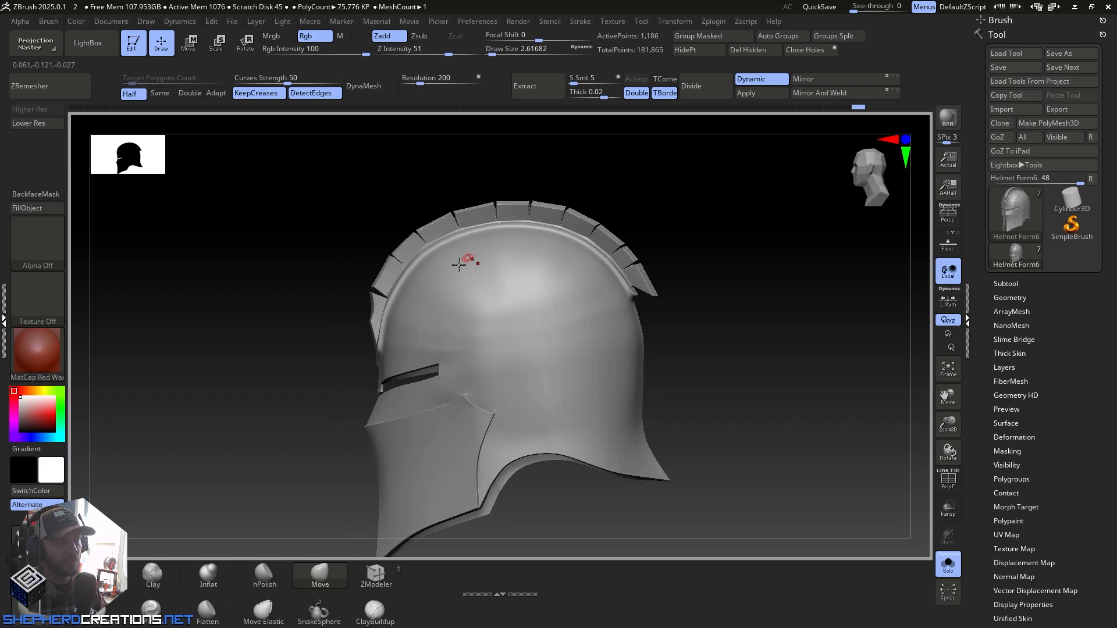
right_drag(518, 331, 456, 352)
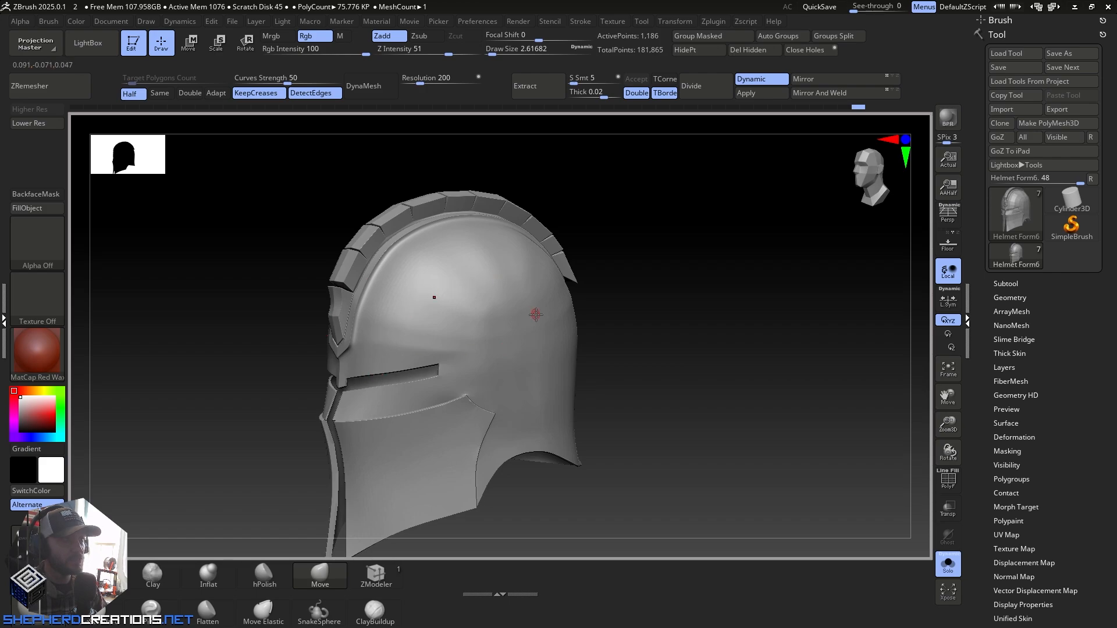
Step: Examine the helmet's side profile and flared lower rear edge, with the wireframe hidden and shown
right_drag(537, 296, 524, 412)
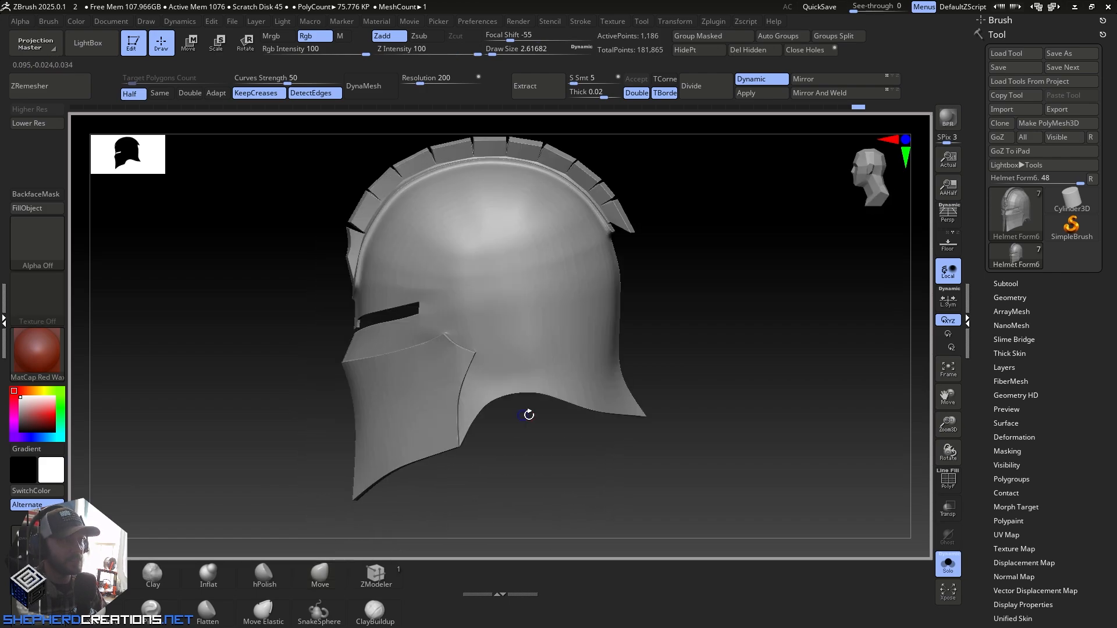
alt+right_drag(484, 235, 498, 369)
mouse_move(498, 407)
alt+right_down()
mouse_move(522, 274)
mouse_move(551, 267)
mouse_move(608, 330)
mouse_move(548, 317)
mouse_move(469, 331)
mouse_move(493, 353)
mouse_move(437, 319)
mouse_move(399, 373)
alt+right_up()
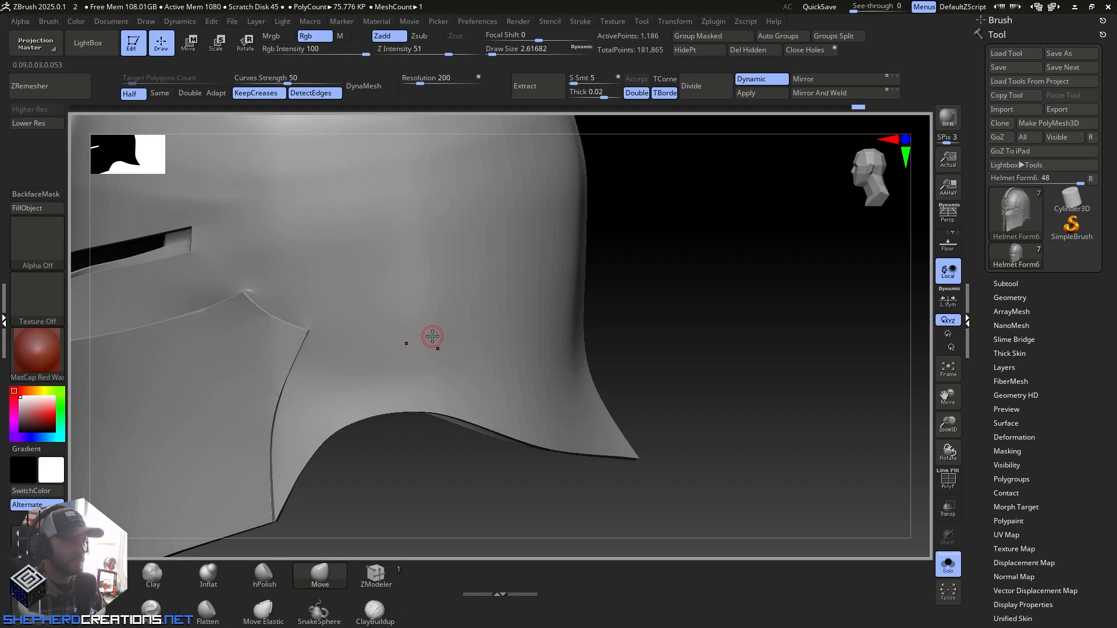
mouse_move(431, 337)
right_down()
mouse_move(387, 338)
mouse_move(465, 344)
mouse_move(489, 304)
mouse_move(489, 276)
right_up()
click(948, 483)
right_drag(490, 355, 538, 359)
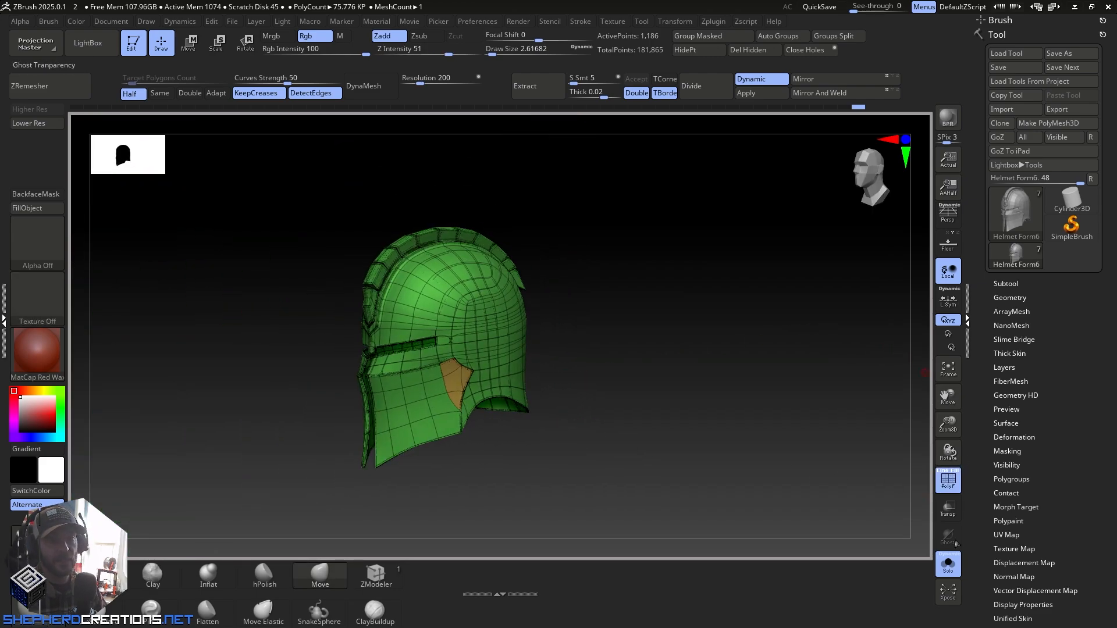
Step: Show the head inside the helmet, hide the wireframe, and examine the fit around the ear and neck from the front and side
click(950, 564)
key(shift+f)
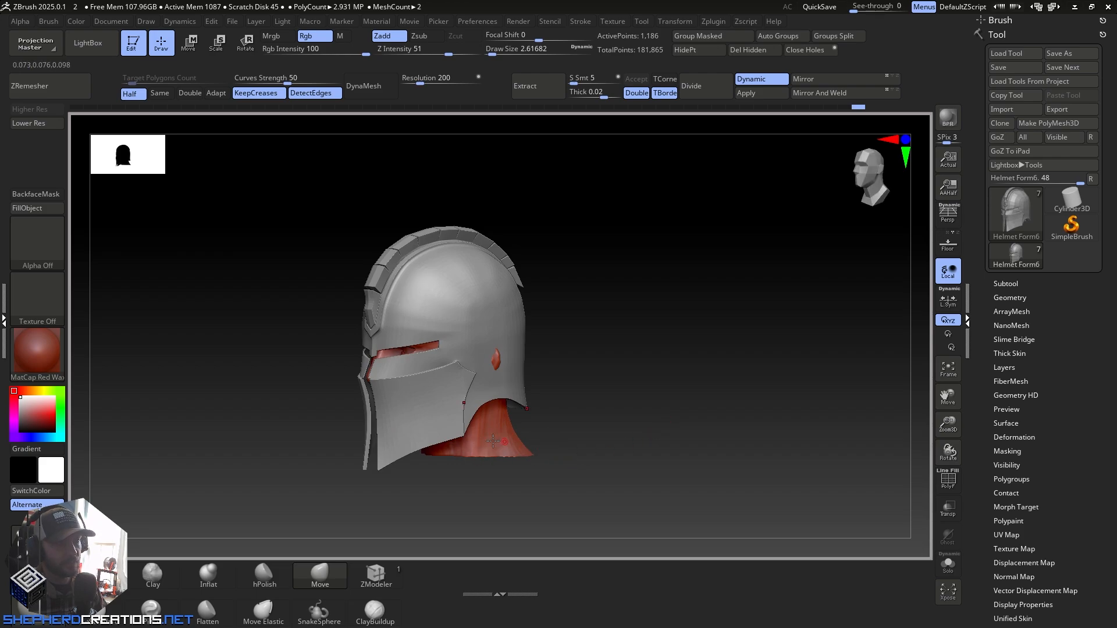
right_drag(558, 442, 515, 429)
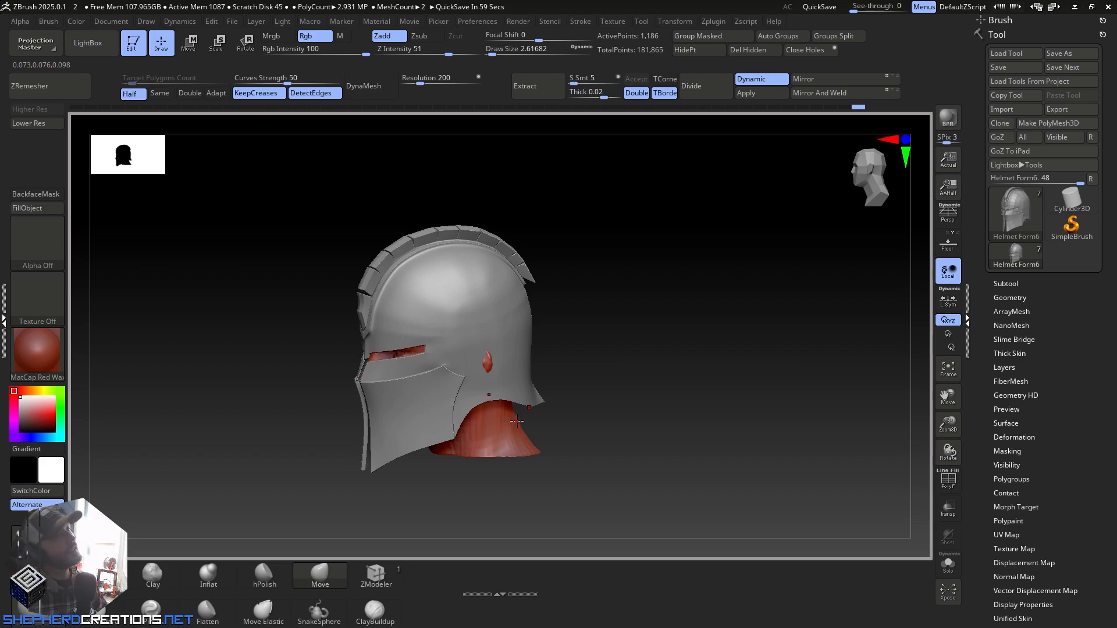
right_drag(516, 421, 586, 355)
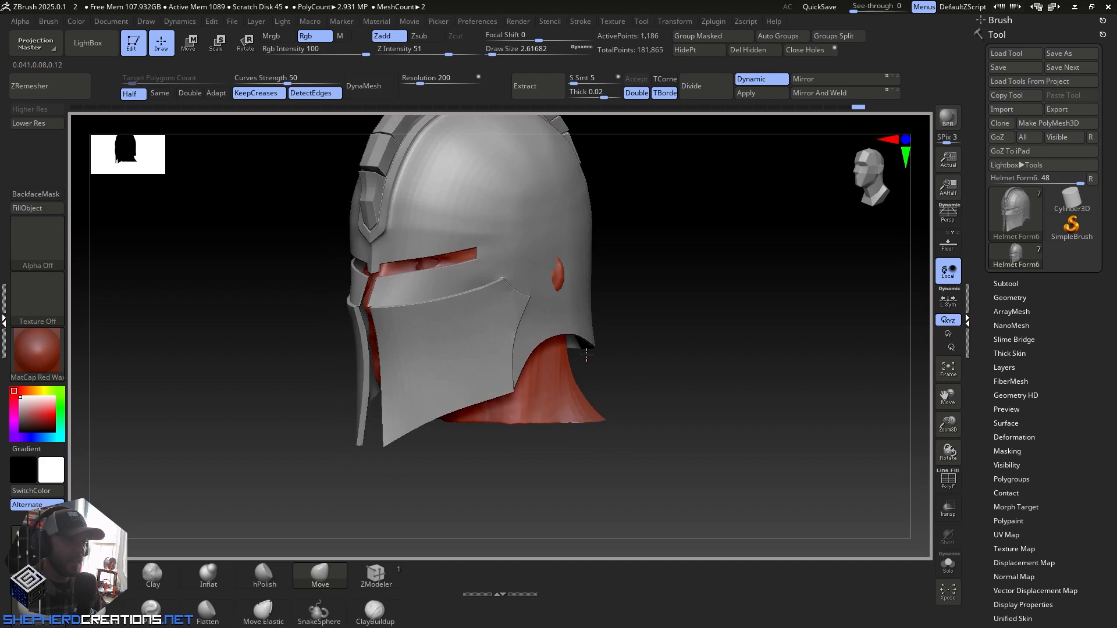
right_drag(597, 396, 547, 397)
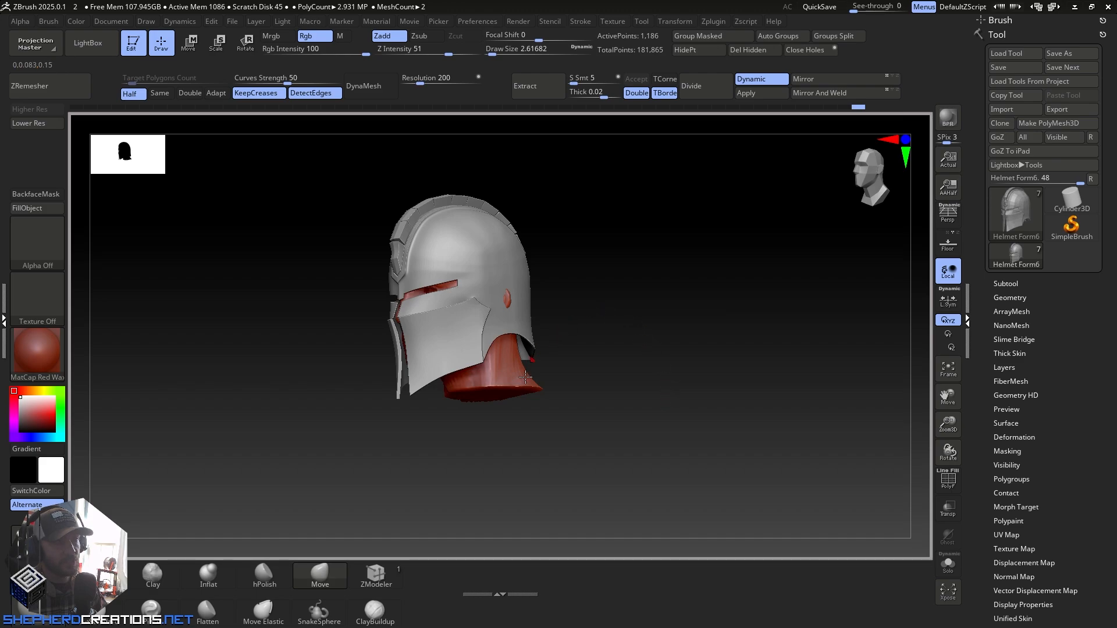
right_drag(592, 324, 526, 492)
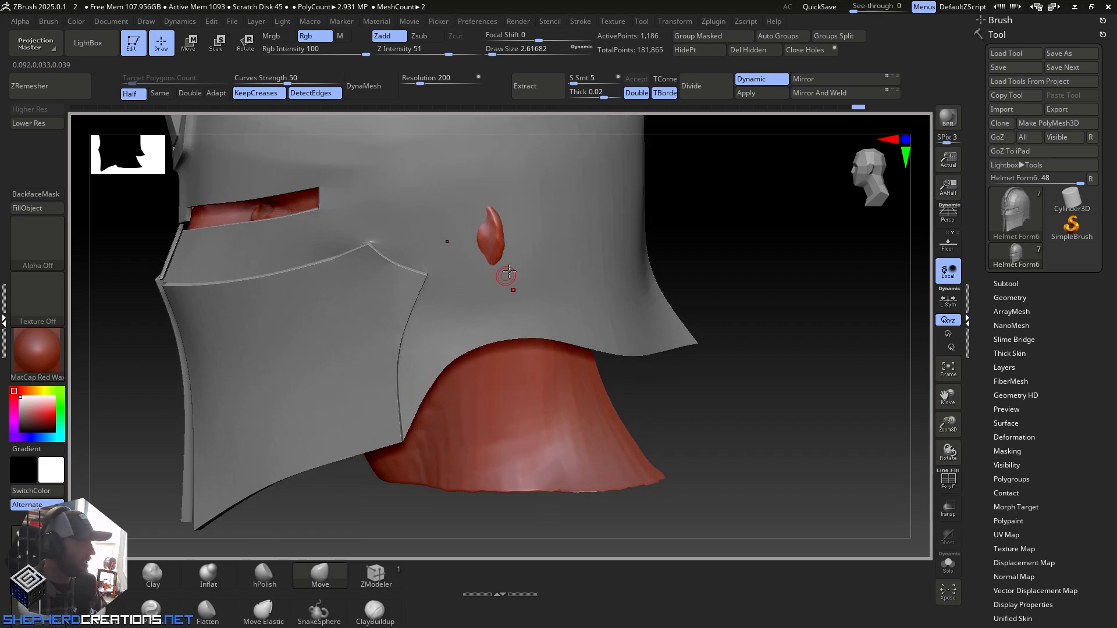
right_drag(508, 272, 460, 348)
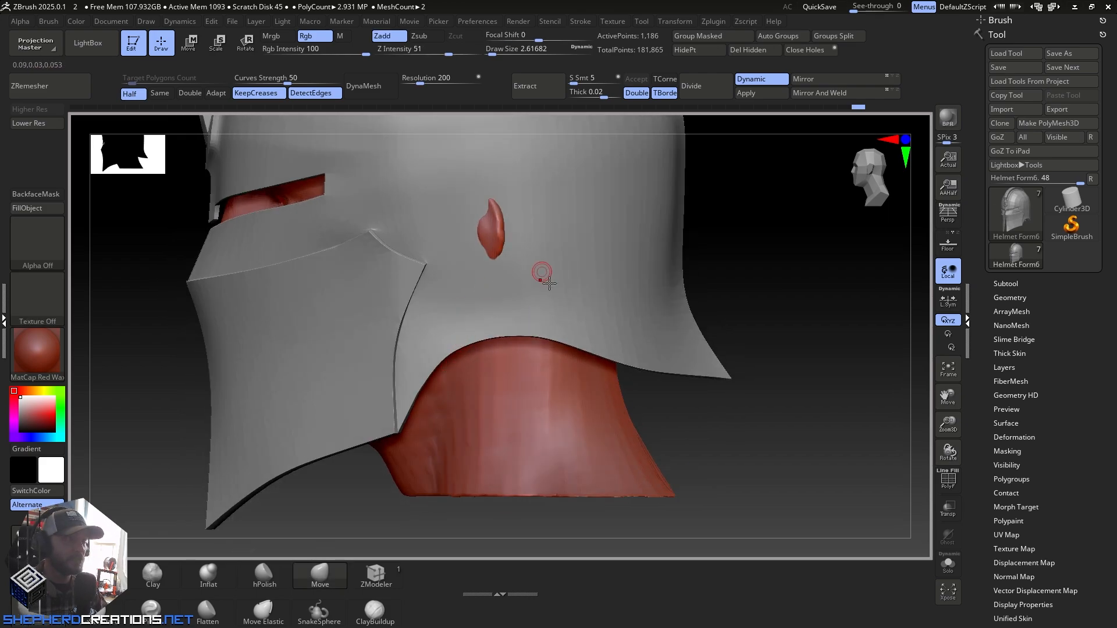
alt+right_drag(527, 295, 549, 340)
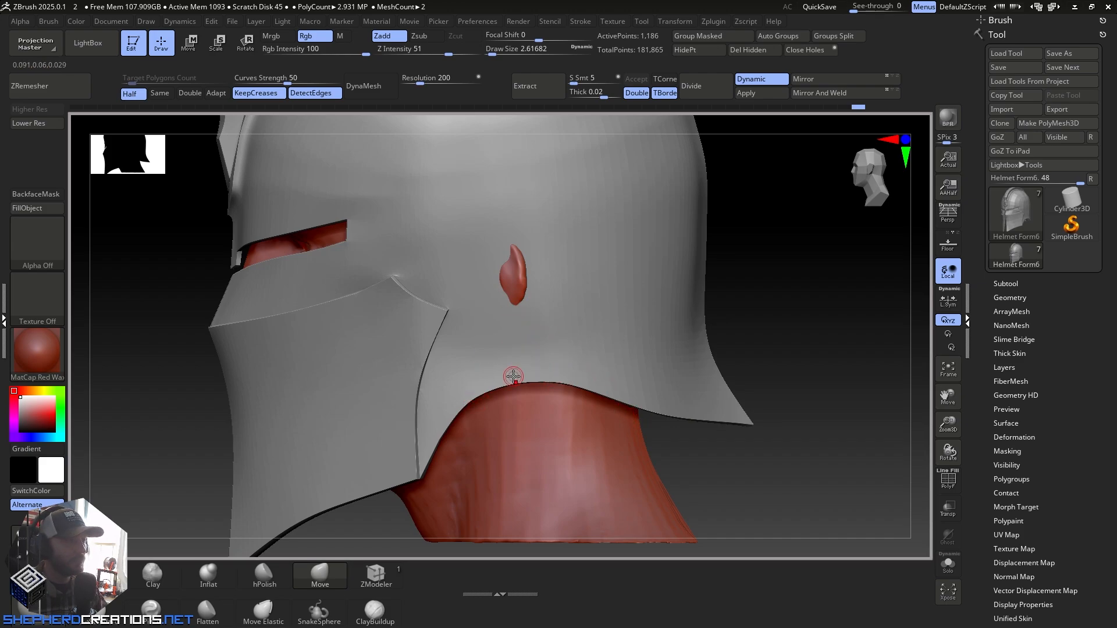
Step: Raise the arch of the lower side edge toward the ear with the Move brush at draw size 21.62, and round out its sides
click(948, 480)
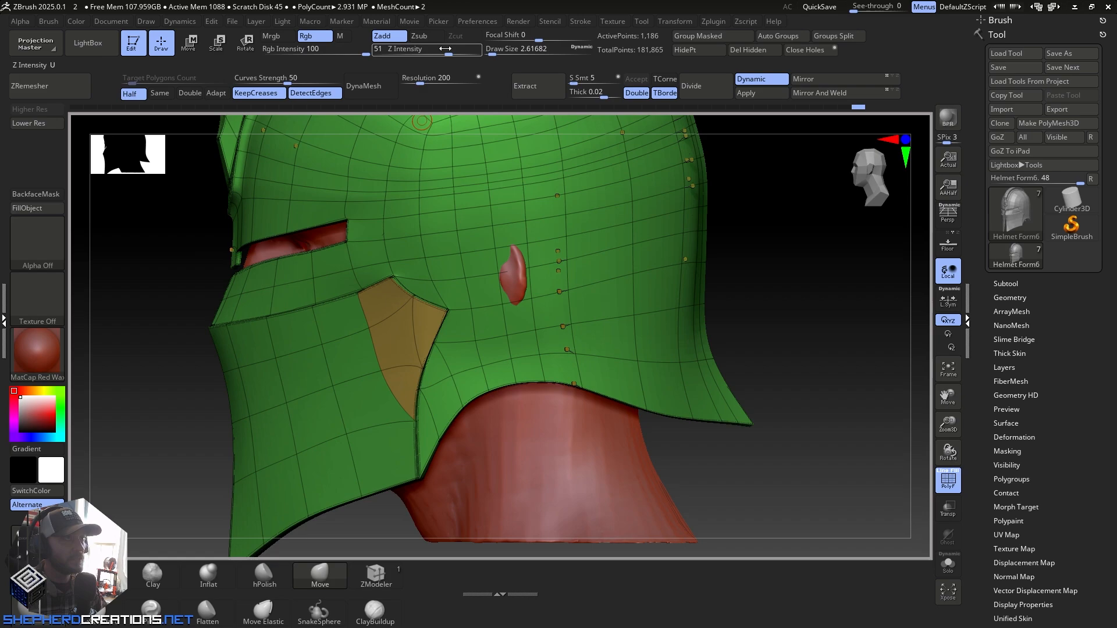
drag(493, 50, 498, 50)
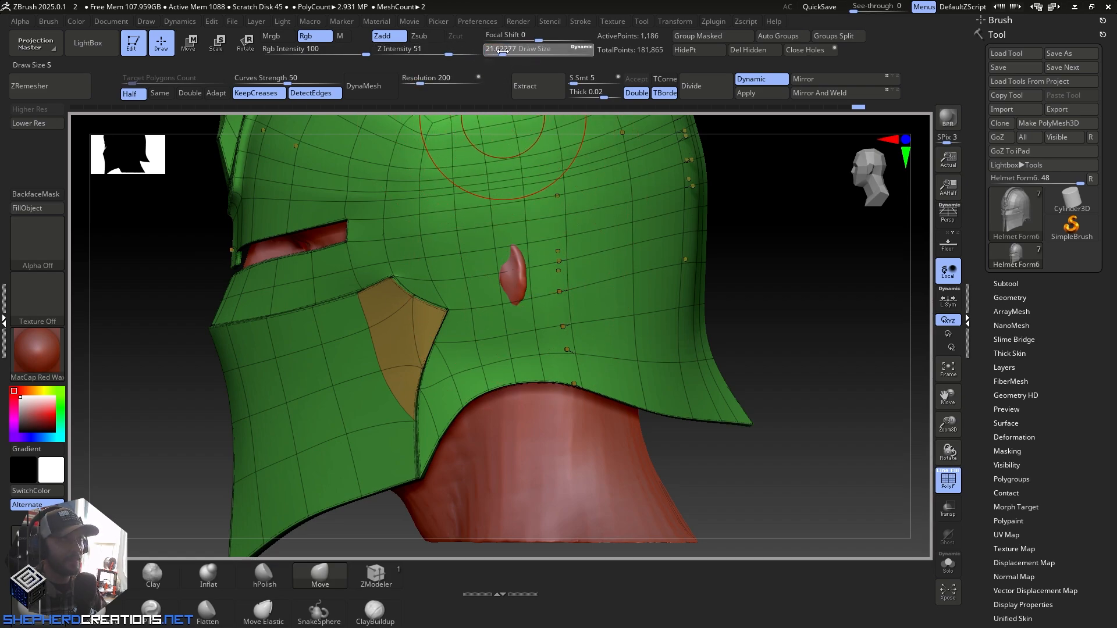
click(503, 50)
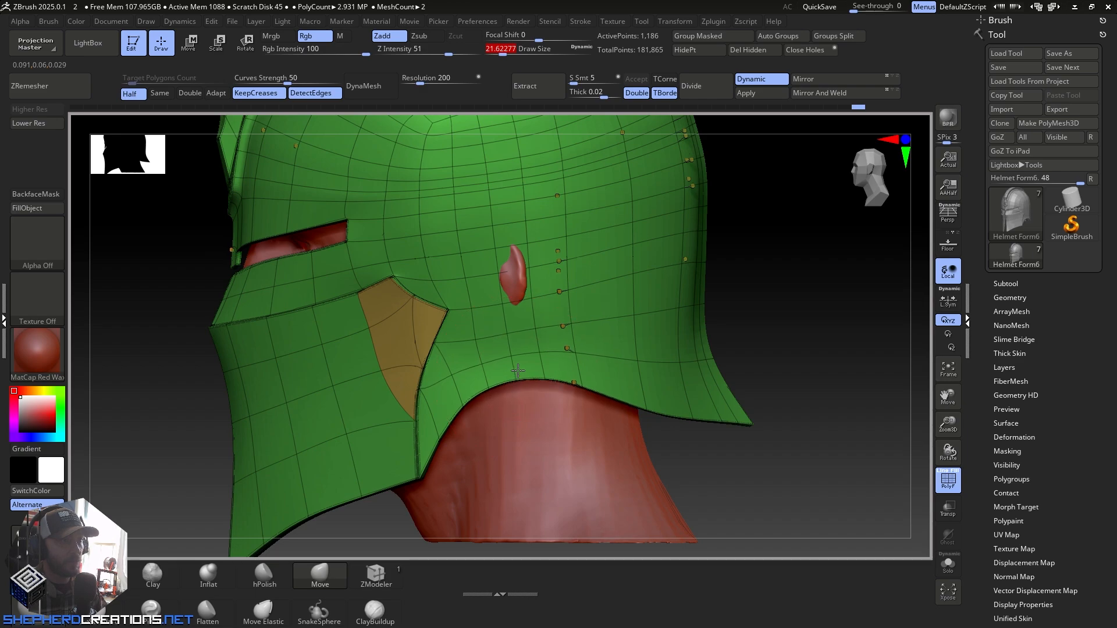
drag(518, 371, 515, 286)
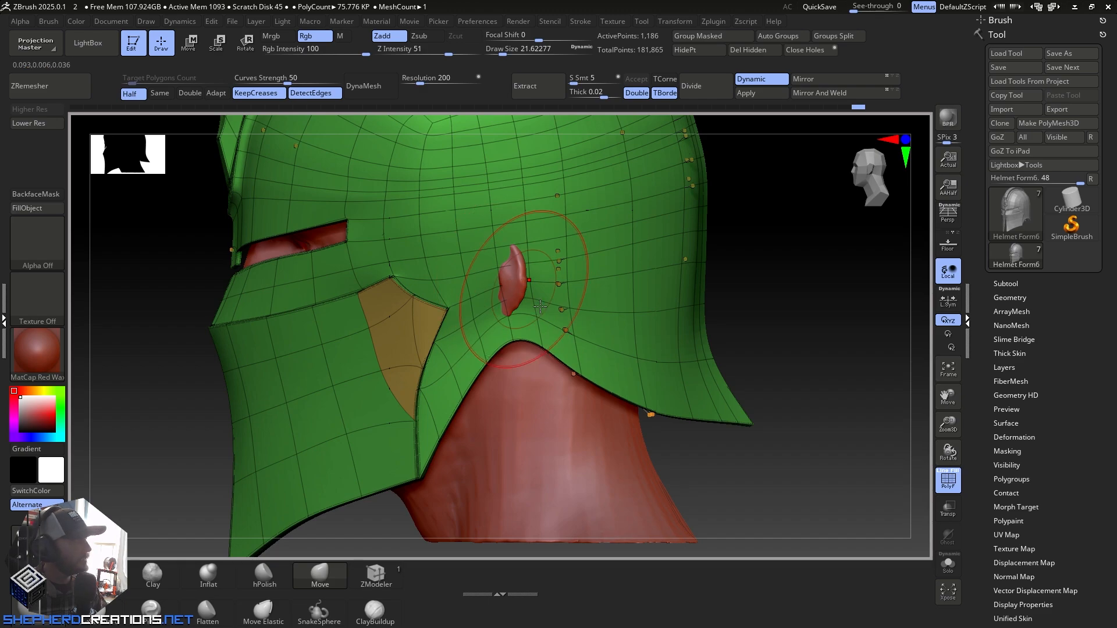
drag(558, 358, 571, 349)
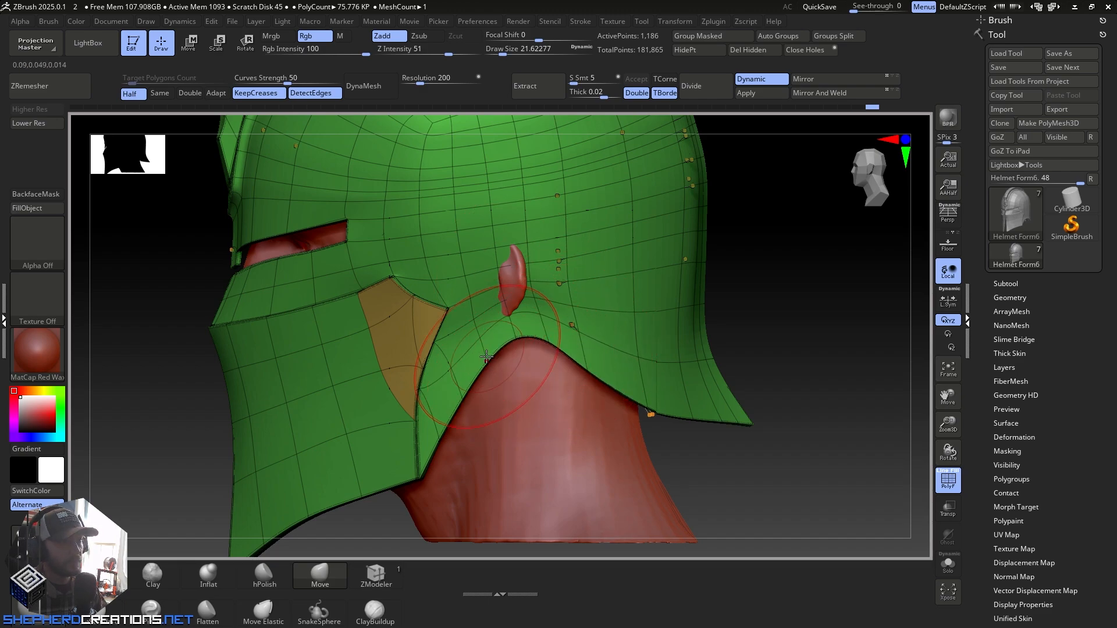
drag(486, 356, 472, 349)
drag(507, 51, 498, 50)
ctrl+right_drag(492, 279, 489, 387)
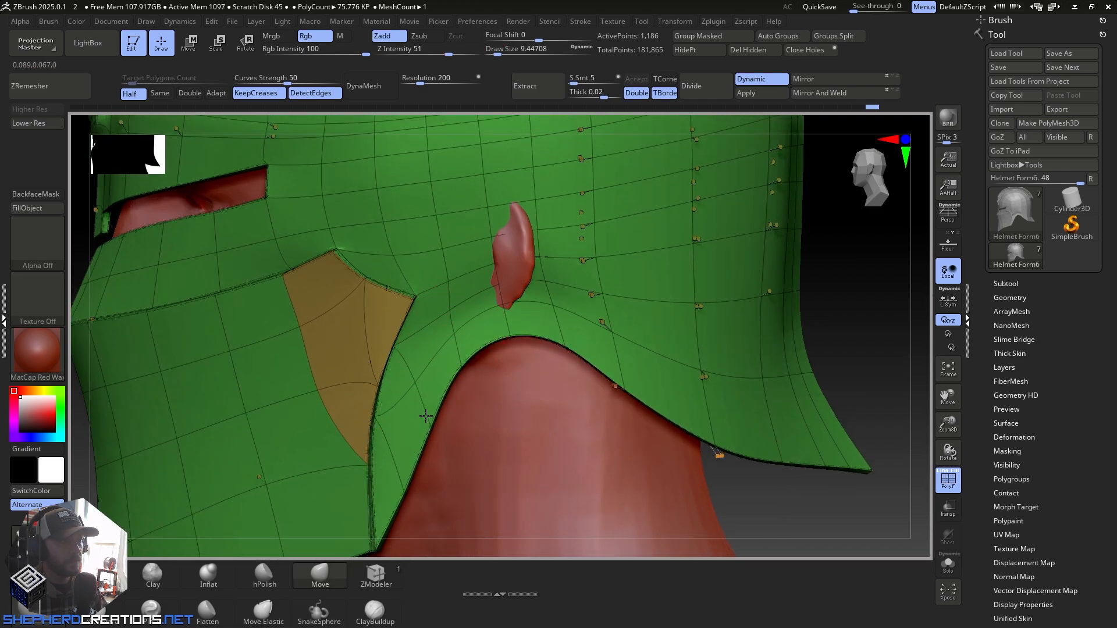
Step: Pull the rear neck flare downward into a smooth curve with the Move brush at draw size 16.97, and check it without the wireframe
right_drag(586, 356, 524, 332)
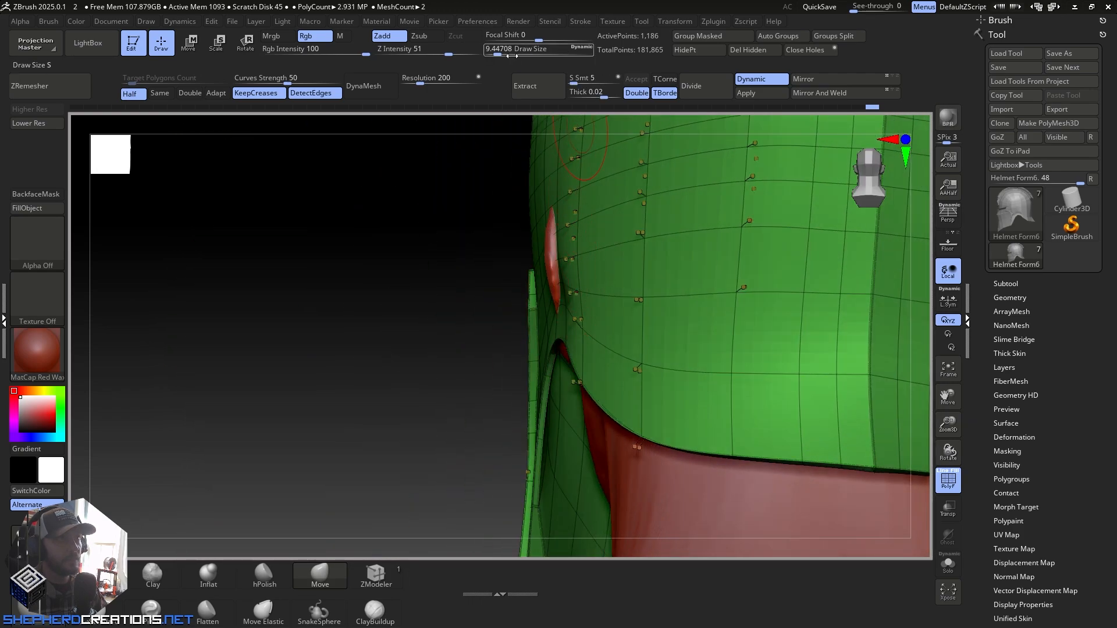
drag(497, 51, 501, 51)
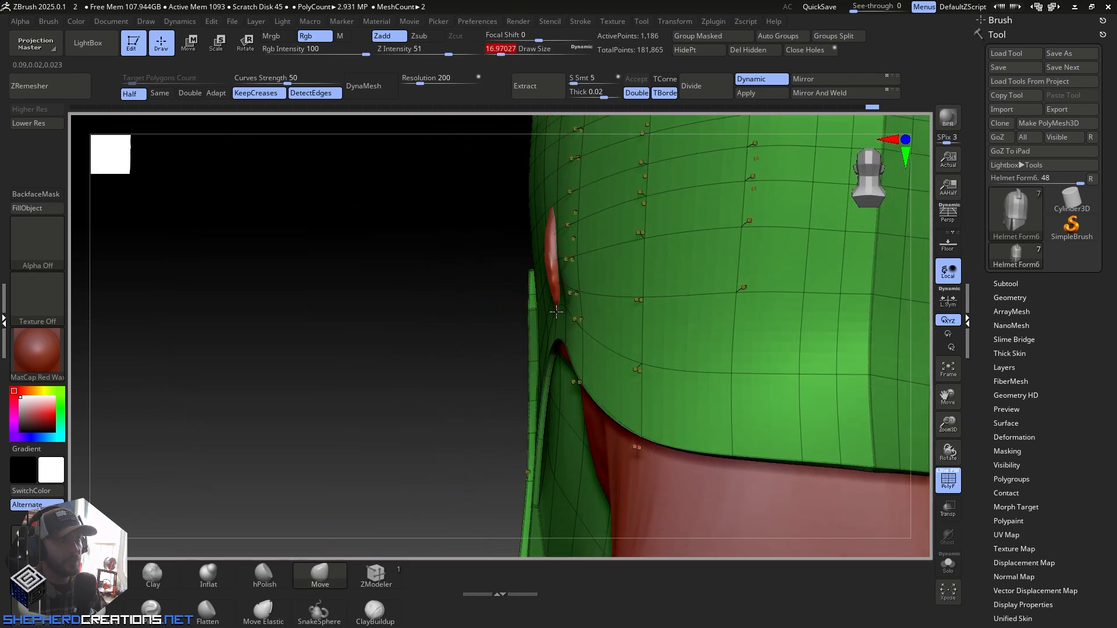
right_drag(540, 313, 633, 304)
key(f)
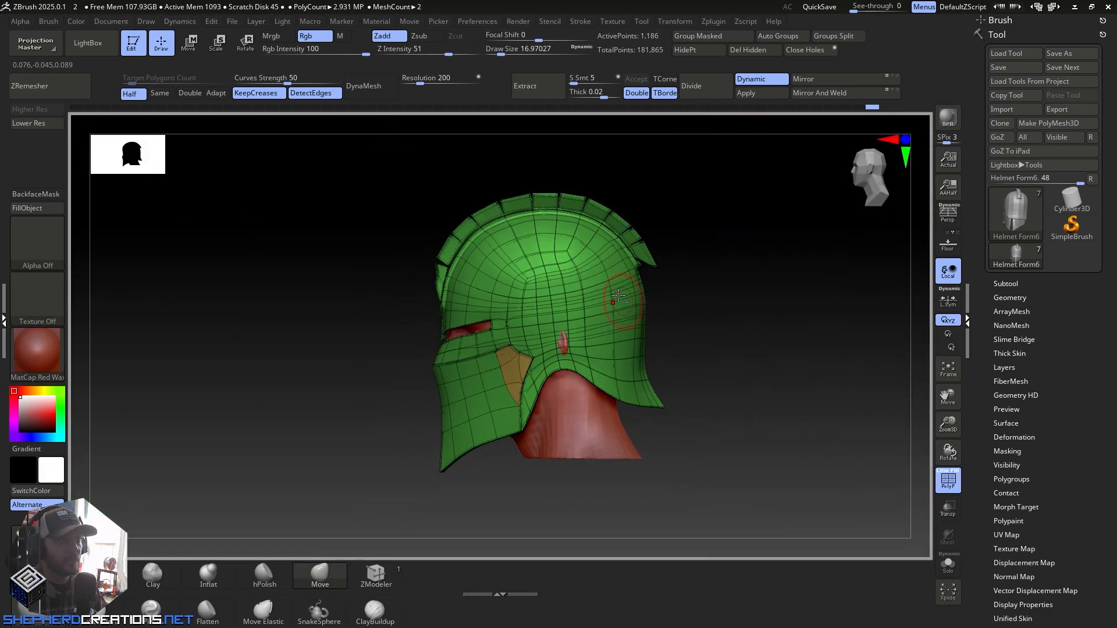
click(948, 482)
mouse_move(576, 315)
right_down()
mouse_move(638, 304)
mouse_move(670, 267)
mouse_move(640, 279)
mouse_move(591, 255)
mouse_move(594, 281)
mouse_move(587, 273)
right_up()
mouse_move(615, 390)
right_down()
mouse_move(661, 317)
mouse_move(640, 444)
mouse_move(683, 416)
mouse_move(655, 379)
mouse_move(663, 394)
right_up()
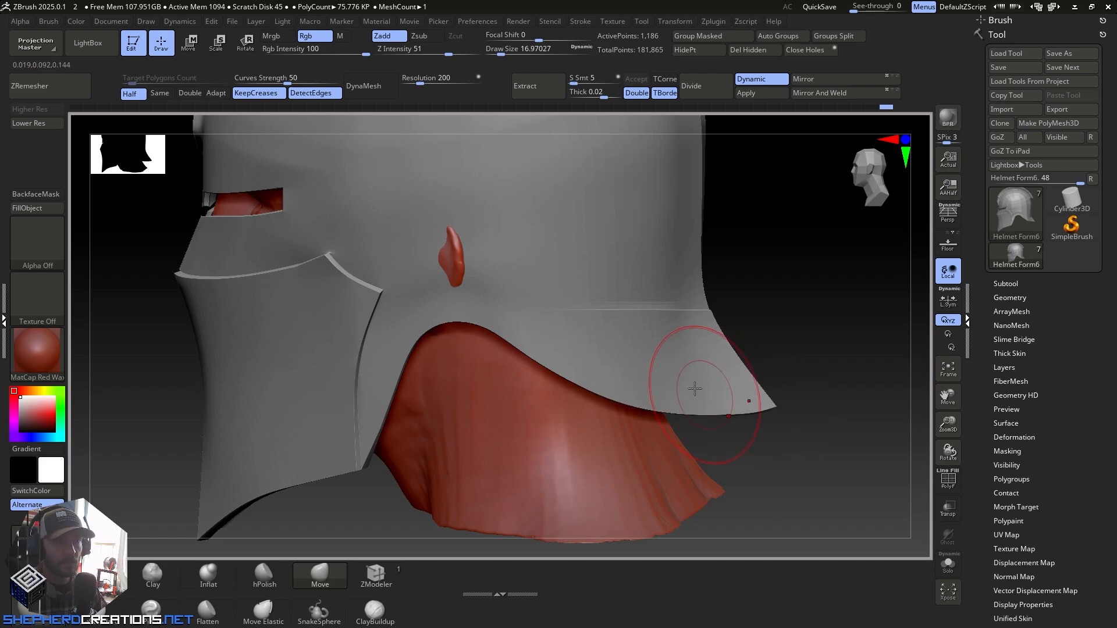
right_drag(695, 388, 684, 338)
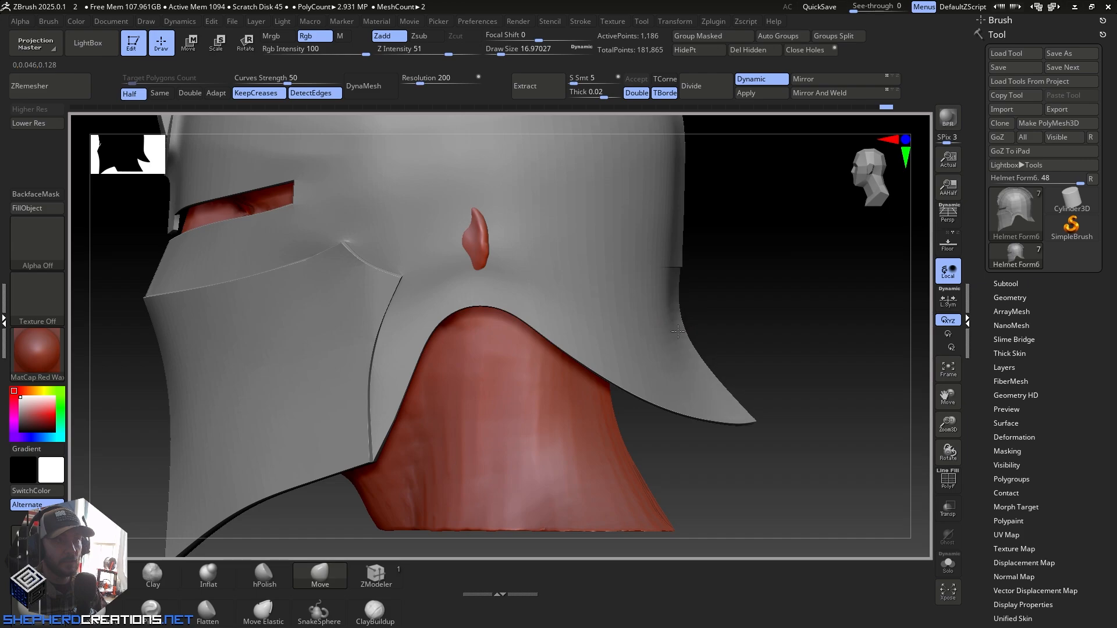
right_drag(688, 344, 602, 330)
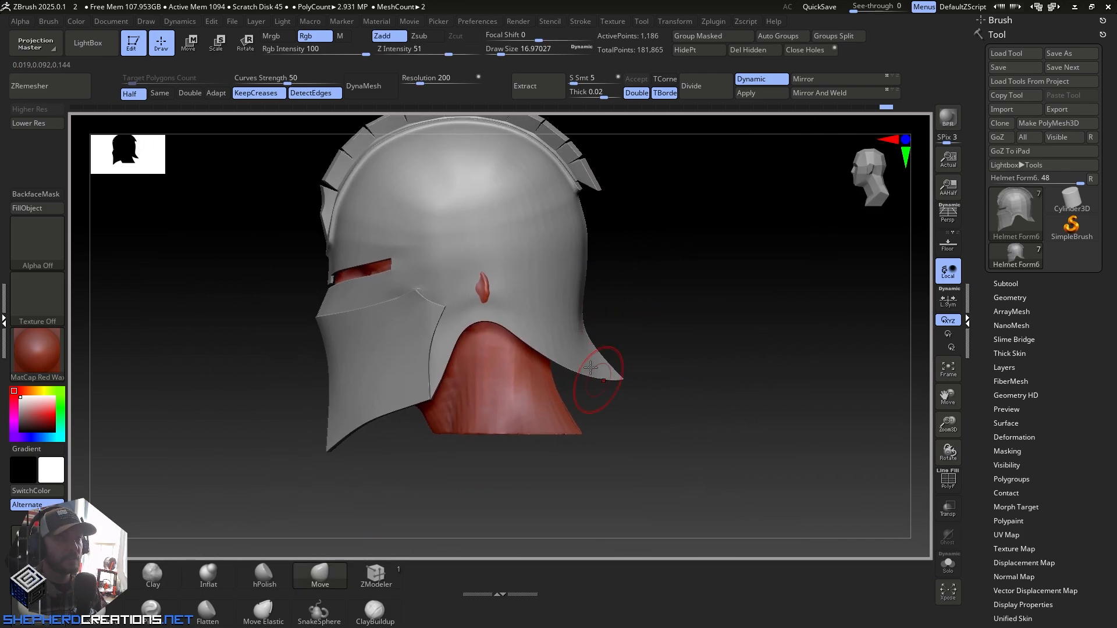
Step: Refine the profile of the rear neck flare with the Move brush at draw size 26.87
ctrl+right_drag(620, 375, 605, 410)
mouse_move(573, 367)
ctrl+right_down()
mouse_move(578, 336)
mouse_move(611, 352)
mouse_move(509, 352)
mouse_move(569, 380)
mouse_move(636, 364)
mouse_move(596, 313)
ctrl+right_up()
right_click(615, 404)
key(b)
key(m)
key(v)
drag(488, 53, 504, 53)
mouse_move(573, 326)
right_down()
mouse_move(533, 332)
mouse_move(578, 341)
mouse_move(553, 379)
mouse_move(589, 369)
mouse_move(506, 375)
mouse_move(559, 431)
mouse_move(601, 377)
mouse_move(557, 389)
mouse_move(562, 331)
mouse_move(582, 331)
mouse_move(563, 367)
mouse_move(549, 329)
right_up()
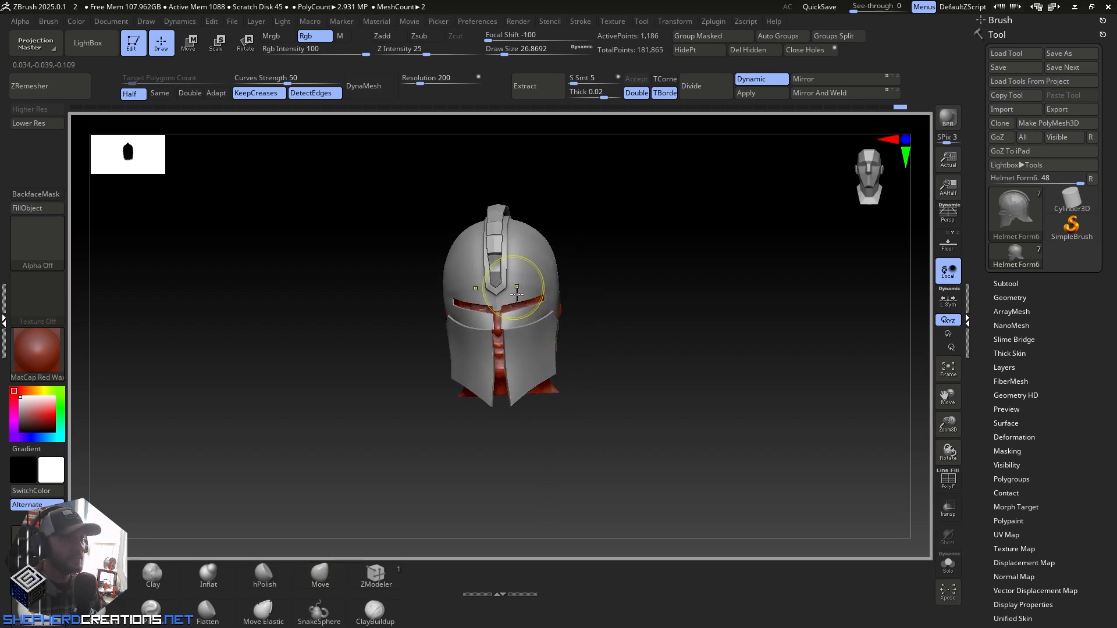
Step: Examine the eye slits, nose guard and reshaped neck edge from the front, up close at the side, and as a whole
ctrl+right_drag(532, 276, 551, 474)
right_drag(547, 373, 523, 372)
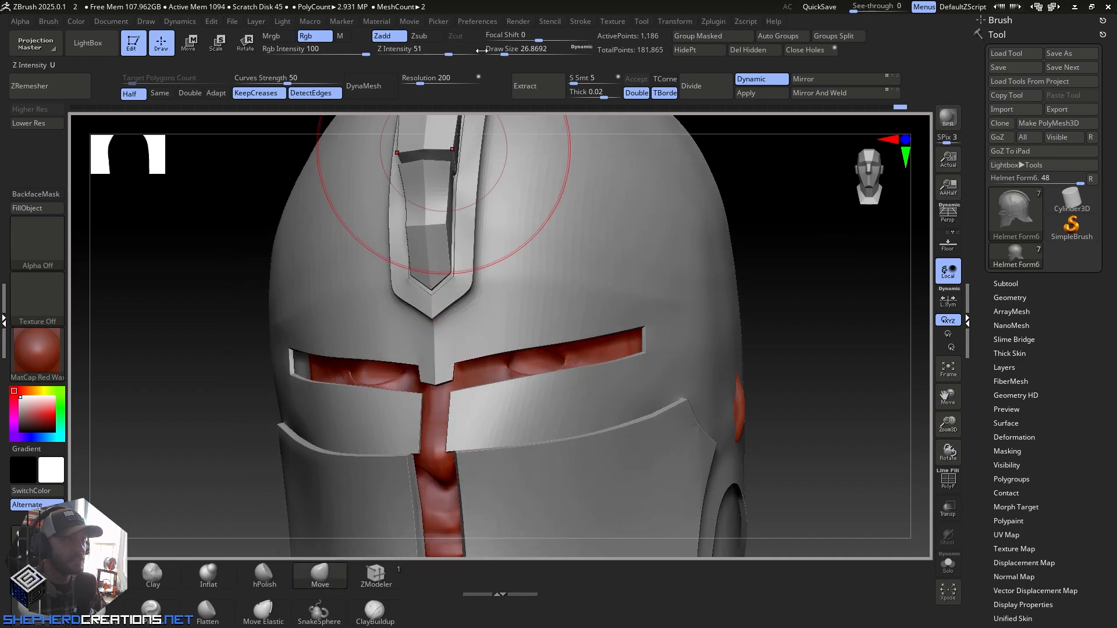
drag(508, 50, 498, 51)
mouse_move(488, 392)
right_down()
mouse_move(512, 372)
mouse_move(544, 394)
mouse_move(499, 295)
mouse_move(524, 320)
mouse_move(365, 297)
right_up()
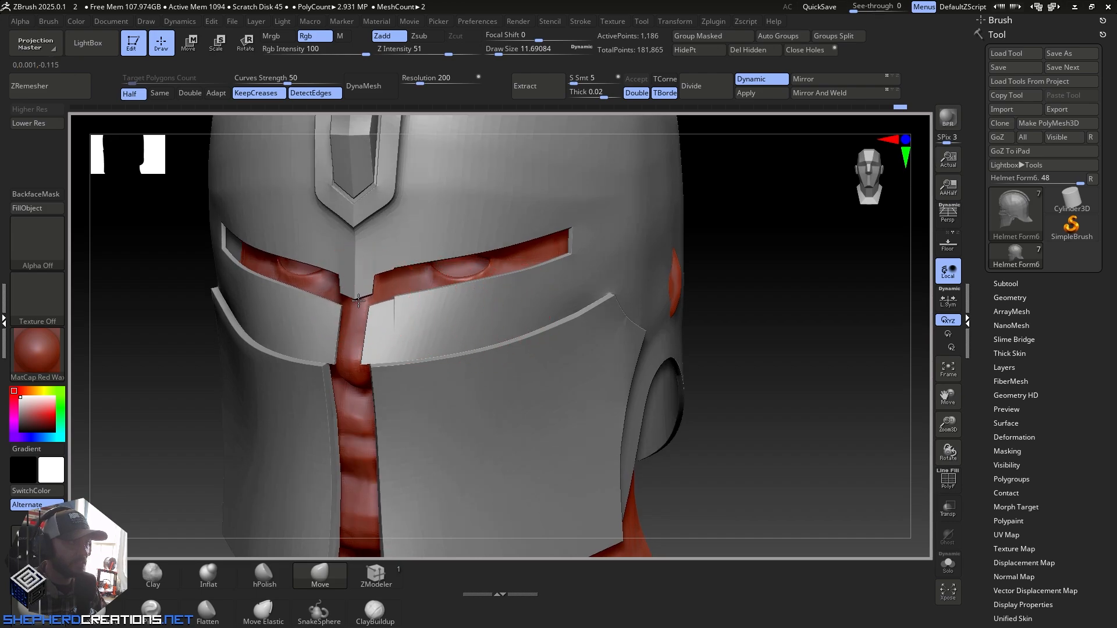
mouse_move(358, 307)
right_down()
mouse_move(424, 299)
mouse_move(445, 324)
mouse_move(436, 288)
mouse_move(451, 293)
mouse_move(396, 291)
mouse_move(467, 314)
mouse_move(431, 229)
mouse_move(431, 192)
right_up()
mouse_move(494, 288)
right_down()
mouse_move(443, 291)
mouse_move(499, 291)
mouse_move(473, 284)
mouse_move(501, 324)
mouse_move(496, 297)
mouse_move(305, 231)
right_up()
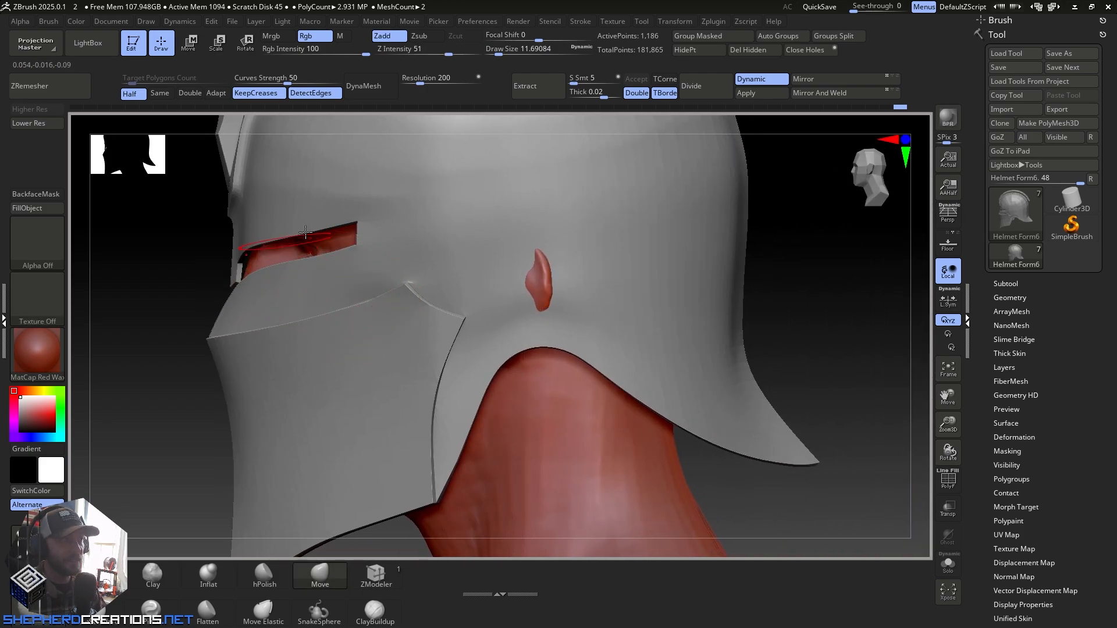
mouse_move(443, 288)
right_down()
mouse_move(477, 294)
mouse_move(431, 284)
mouse_move(443, 288)
right_up()
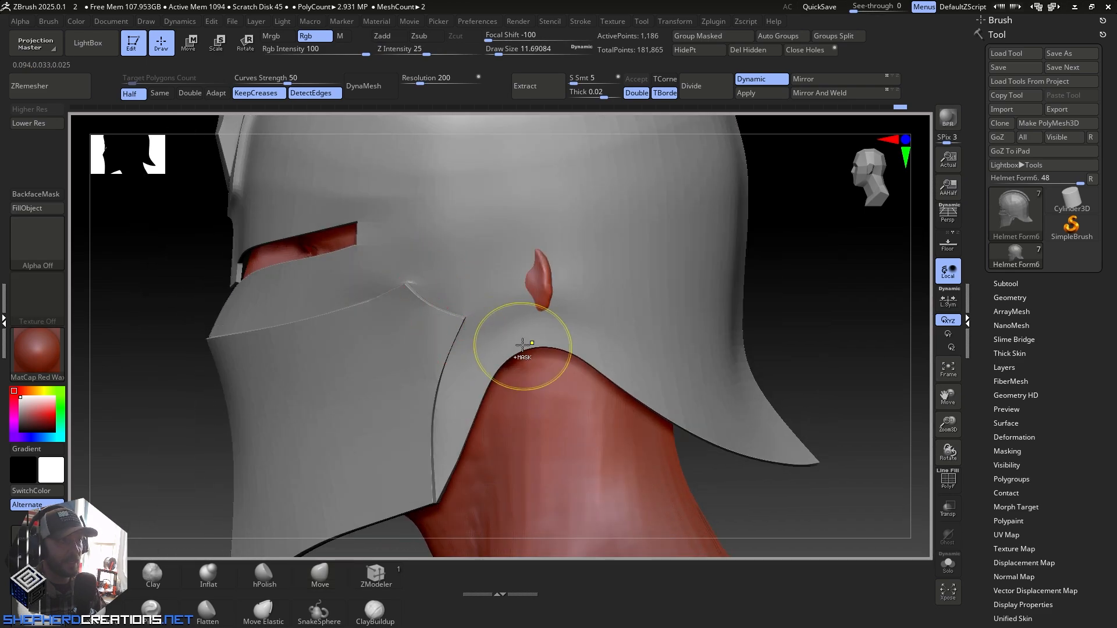
mouse_move(522, 345)
ctrl+right_down()
mouse_move(521, 289)
mouse_move(489, 260)
mouse_move(509, 414)
mouse_move(531, 445)
mouse_move(481, 345)
ctrl+right_up()
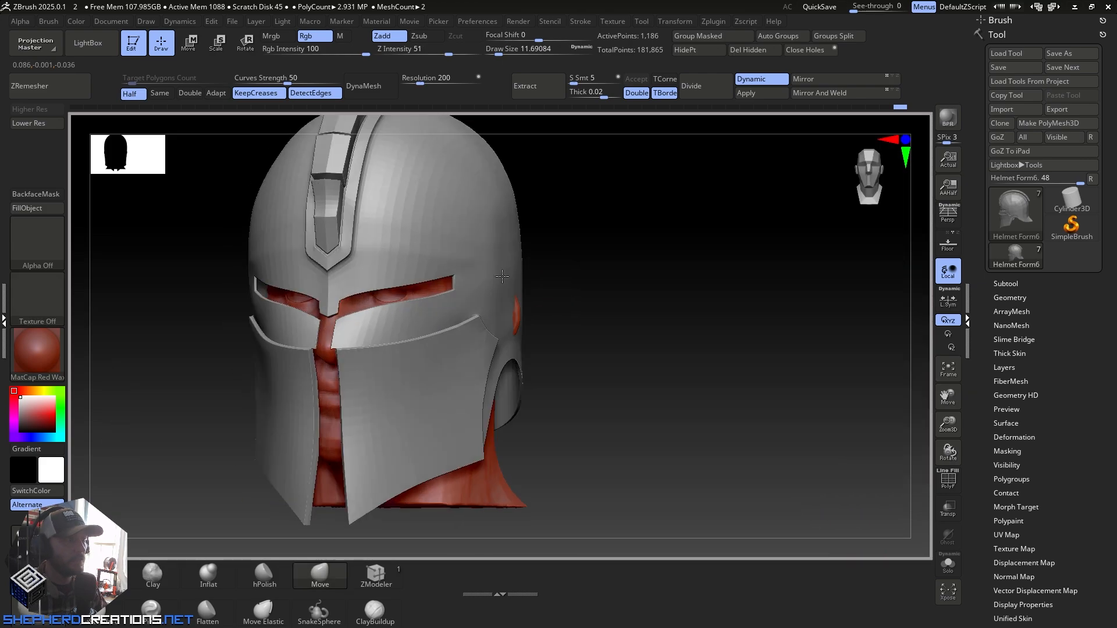
right_drag(594, 269, 491, 390)
right_drag(506, 352, 505, 276)
right_drag(542, 319, 529, 386)
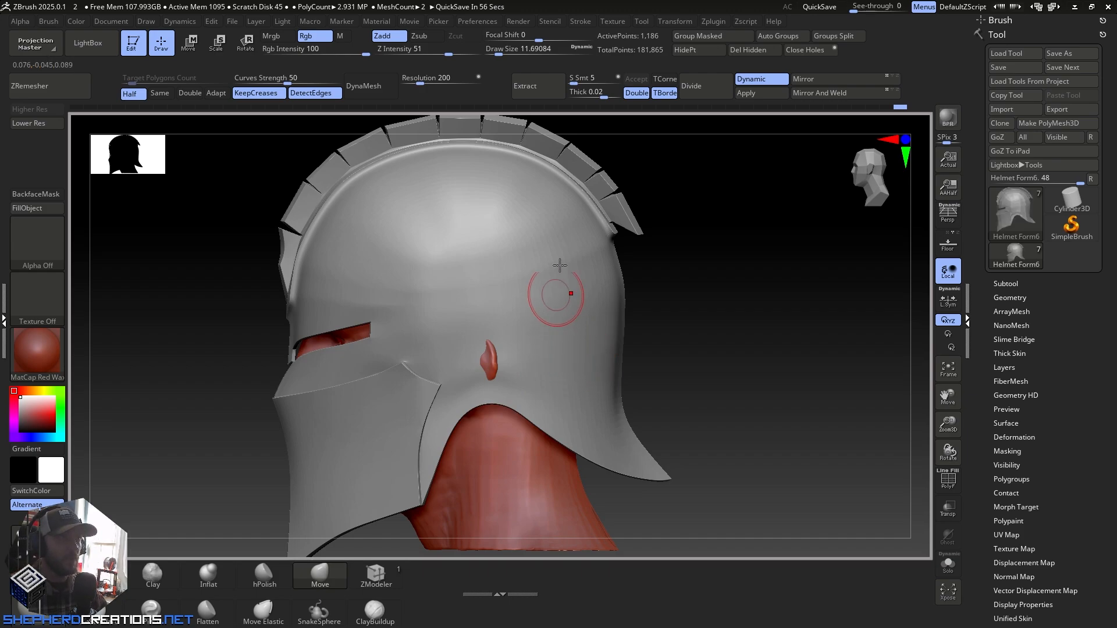
right_drag(642, 269, 812, 134)
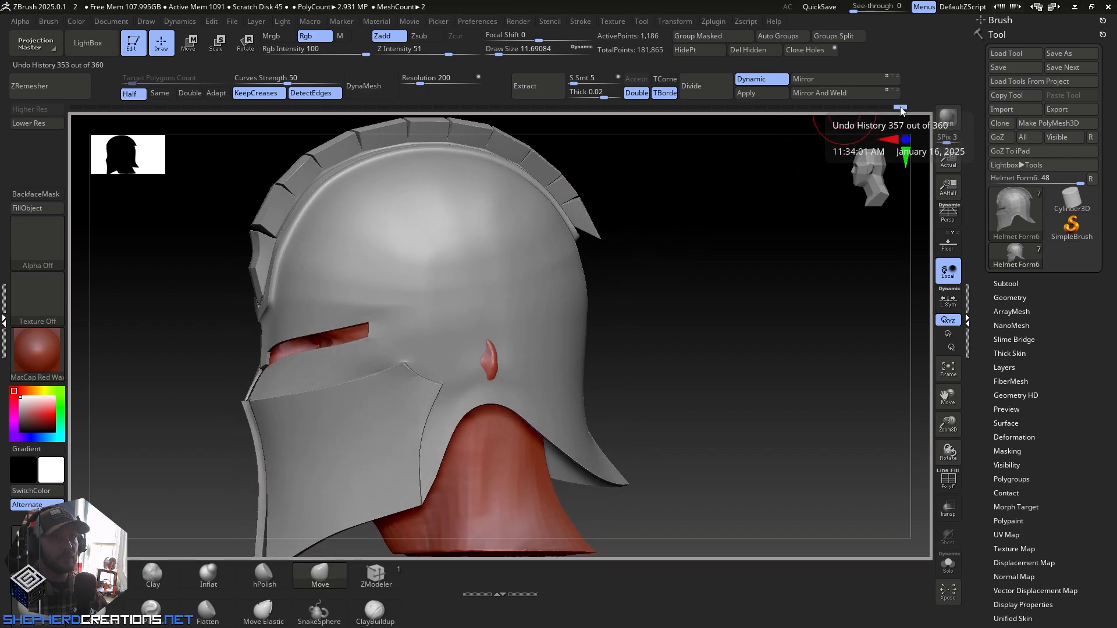
Step: Go back through the undo history to the helmet shape from before the side arch was raised
drag(894, 111, 856, 112)
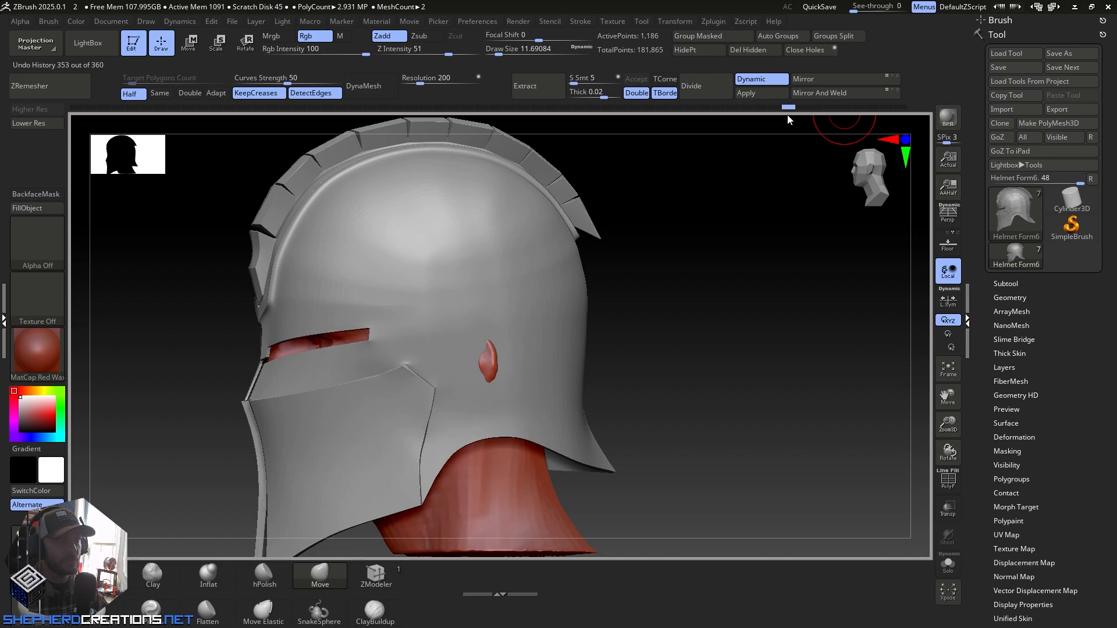
drag(813, 114, 858, 115)
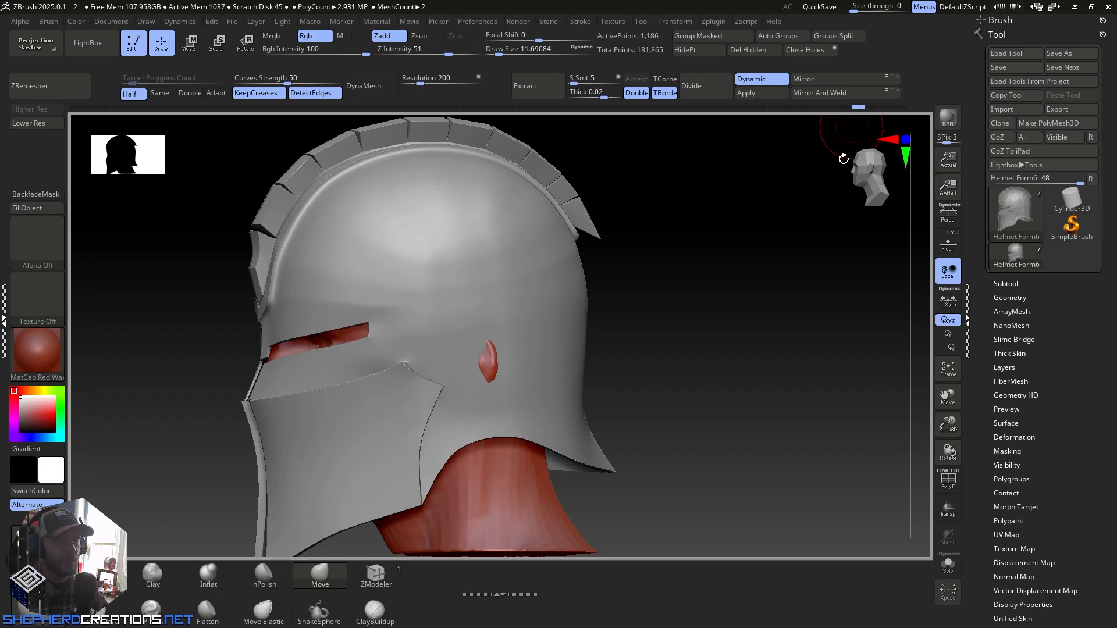
Step: Duplicate the Helmet Form6 subtool and move the original above the Head in the subtool list
ctrl+right_drag(705, 378, 653, 327)
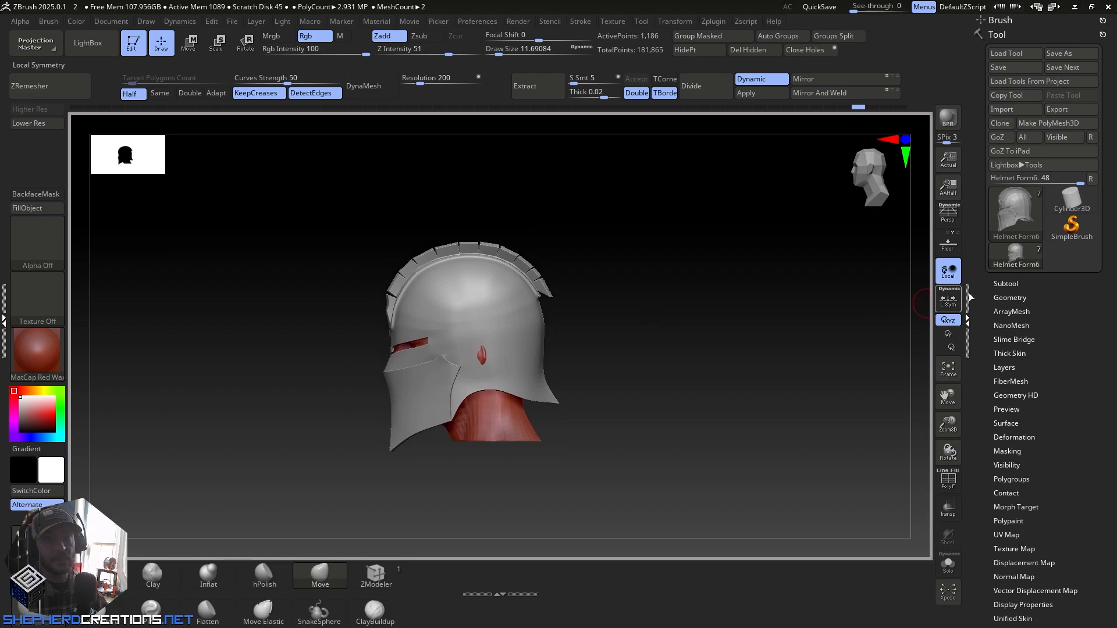
click(1002, 283)
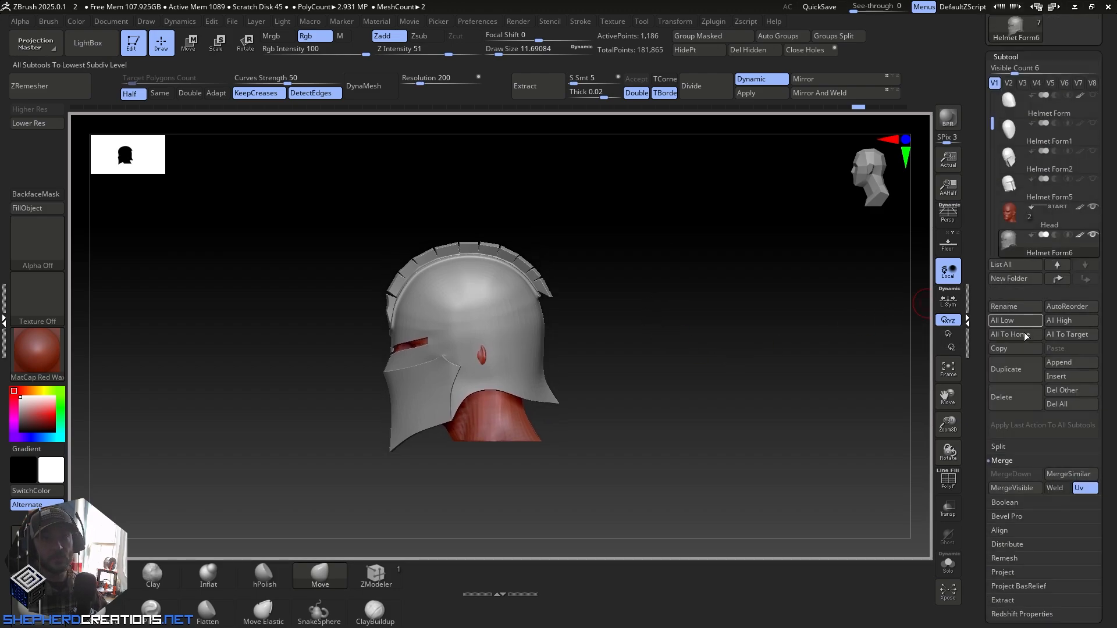
click(1013, 371)
drag(1037, 225, 1035, 194)
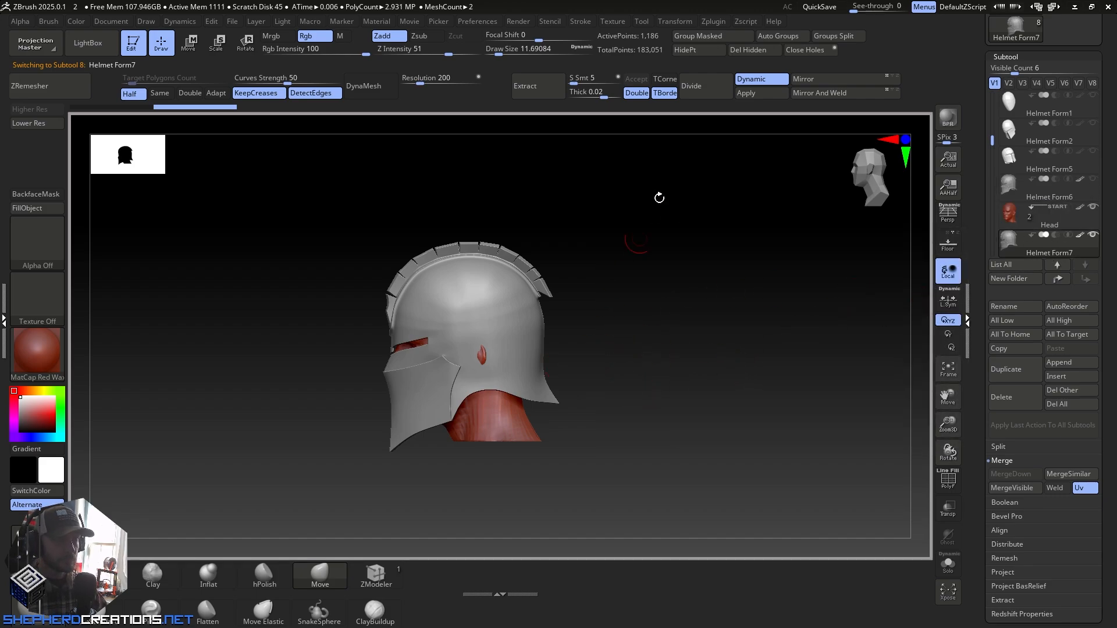
Step: Reorder the subtools so Helmet Form7 sits above the Head and Helmet Form6 sits below it
click(1030, 199)
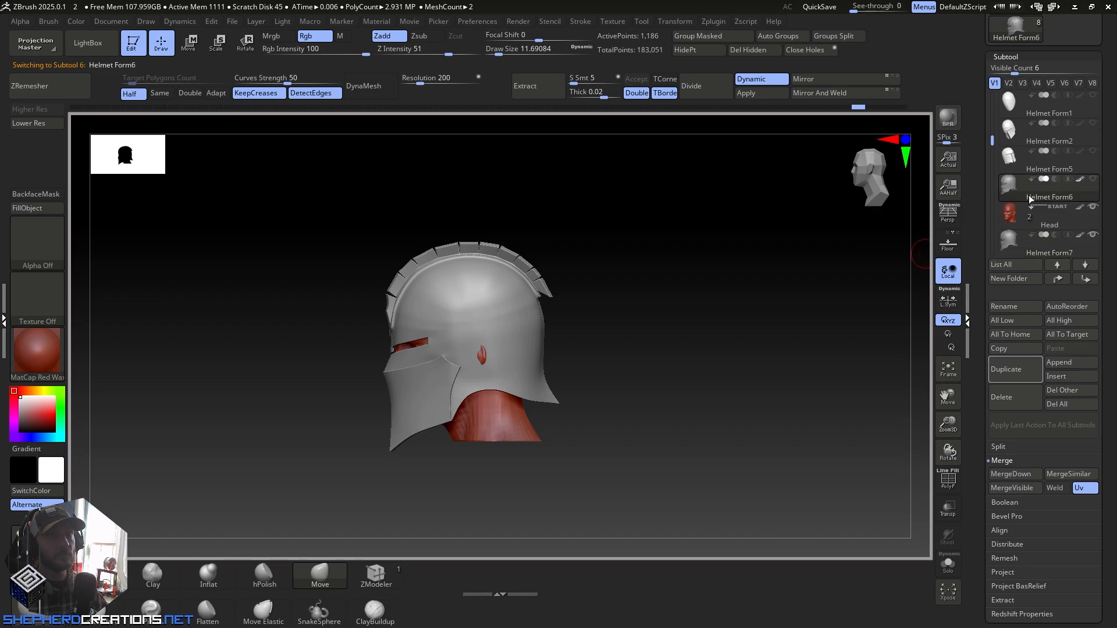
drag(1032, 256, 1033, 195)
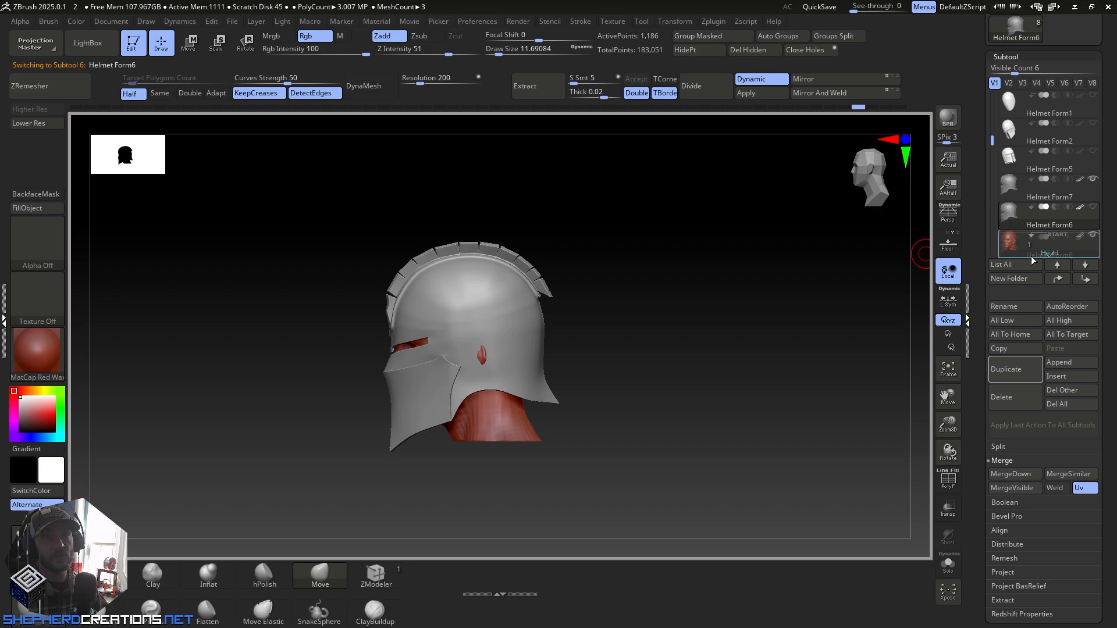
drag(1031, 257, 1031, 256)
Step: Restore the raised side arch on Helmet Form6 from its undo history, hiding Helmet Form7 and showing Helmet Form6
ctrl+right_drag(641, 237, 750, 217)
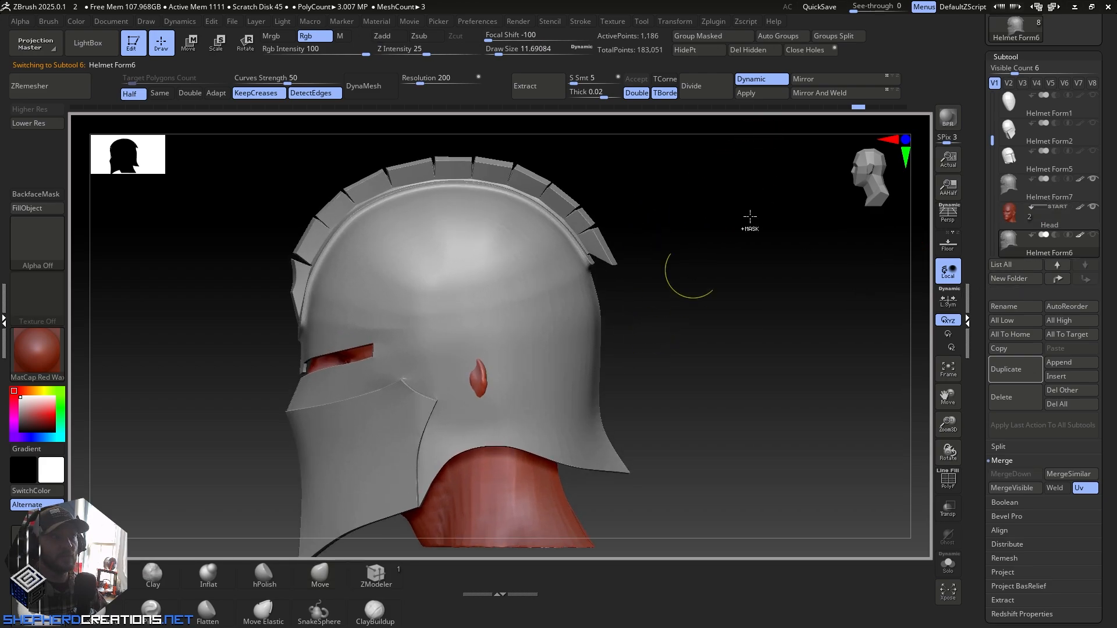
drag(877, 111, 903, 113)
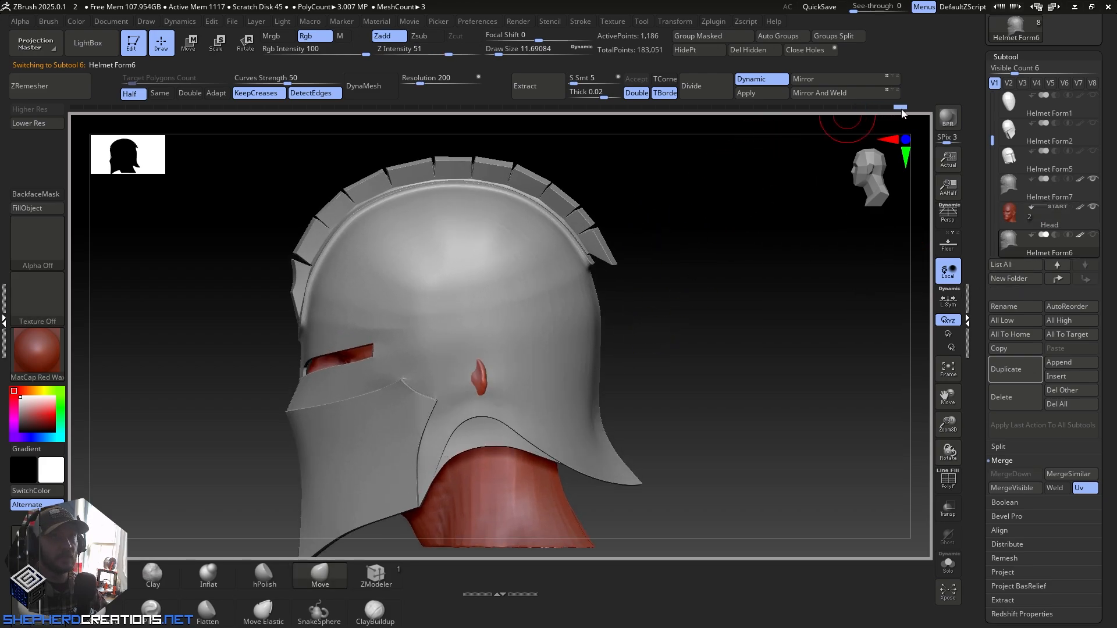
right_drag(739, 299, 810, 314)
click(1091, 180)
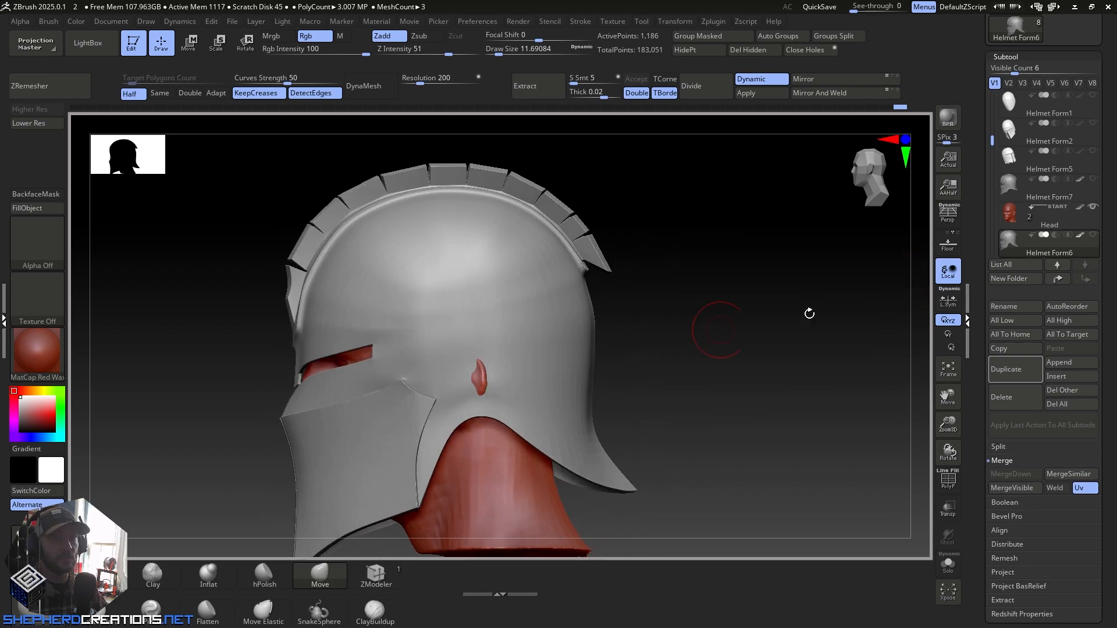
click(1090, 235)
mouse_move(716, 343)
right_down()
mouse_move(611, 359)
mouse_move(658, 444)
mouse_move(679, 380)
right_up()
Step: Set the draw size to 36.93 and examine the face plate's ridge and the neck edge in three-quarter and side views
key(space)
drag(679, 326, 716, 324)
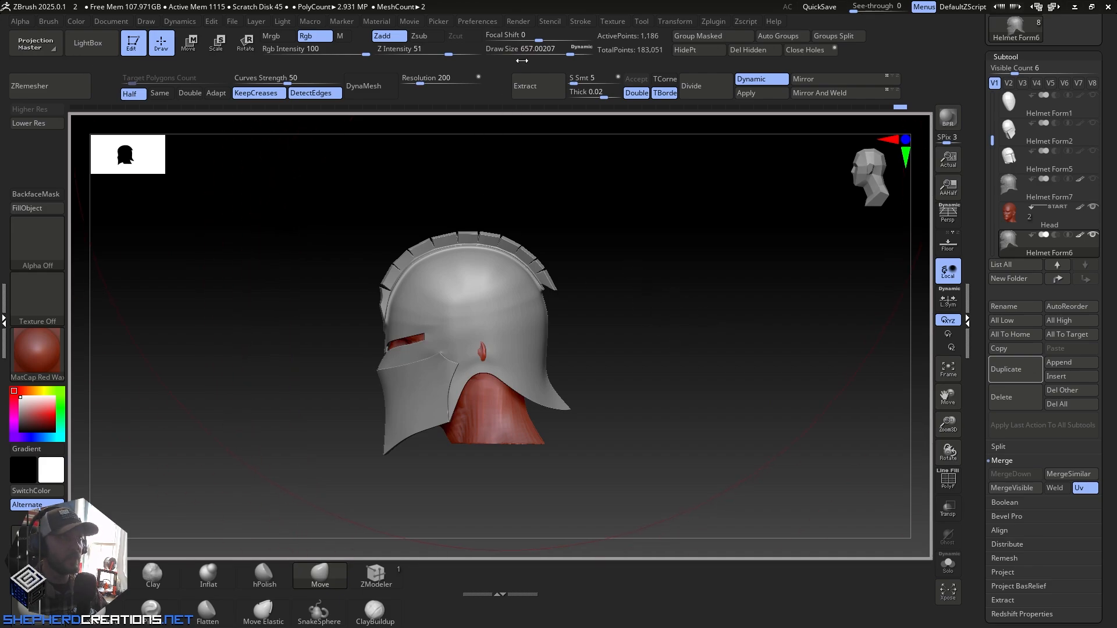
drag(547, 50, 489, 53)
mouse_move(517, 279)
right_down()
mouse_move(597, 291)
mouse_move(572, 286)
right_up()
ctrl+right_drag(573, 354, 647, 339)
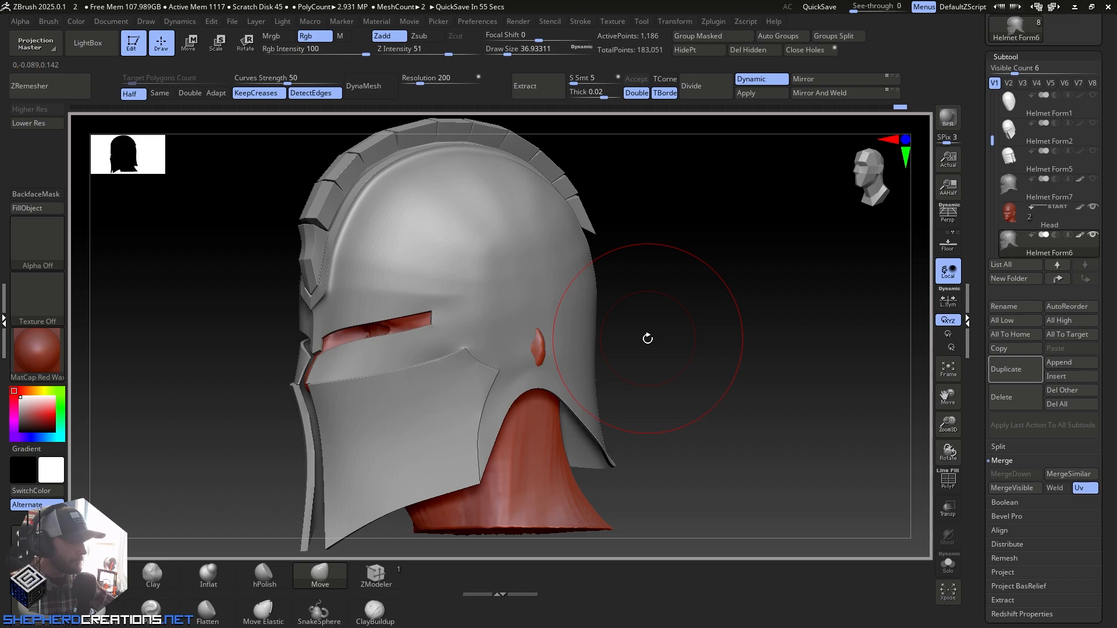
right_drag(647, 340, 621, 340)
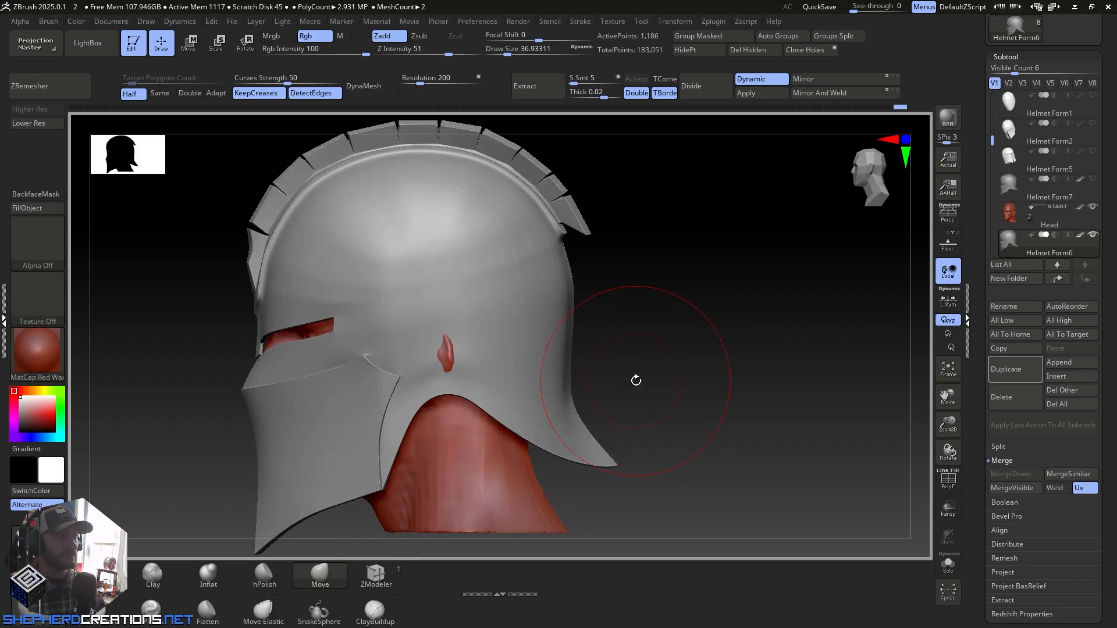
mouse_move(640, 406)
ctrl+right_down()
mouse_move(656, 372)
mouse_move(695, 379)
ctrl+right_up()
ctrl+right_drag(618, 314, 595, 375)
mouse_move(490, 372)
right_down()
mouse_move(539, 358)
mouse_move(529, 384)
mouse_move(489, 374)
mouse_move(648, 301)
mouse_move(603, 305)
right_up()
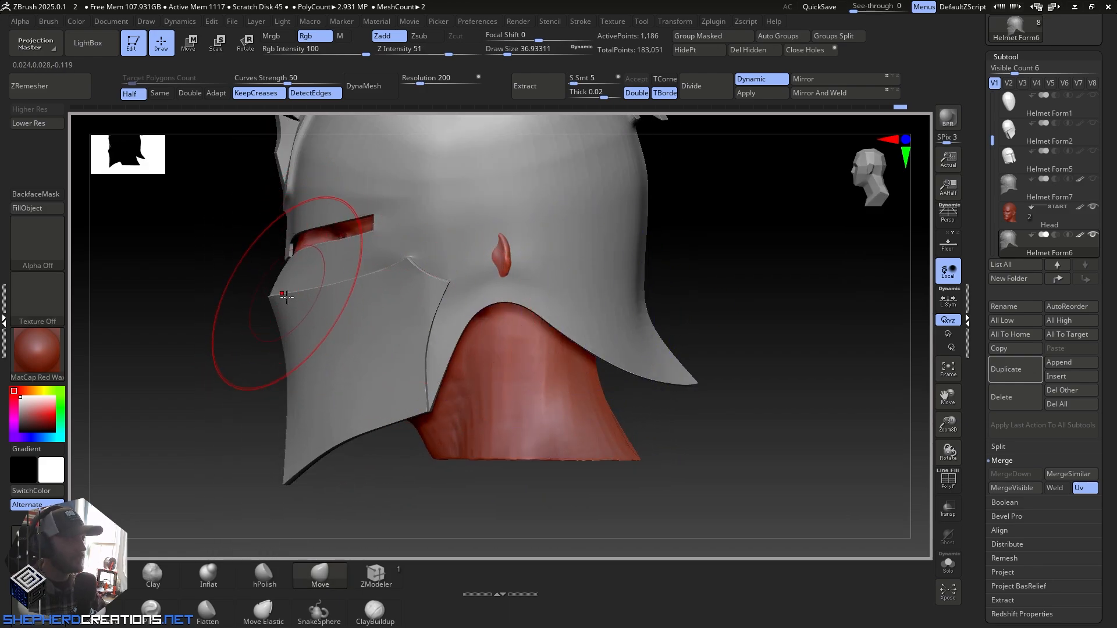
alt+right_drag(369, 336, 441, 343)
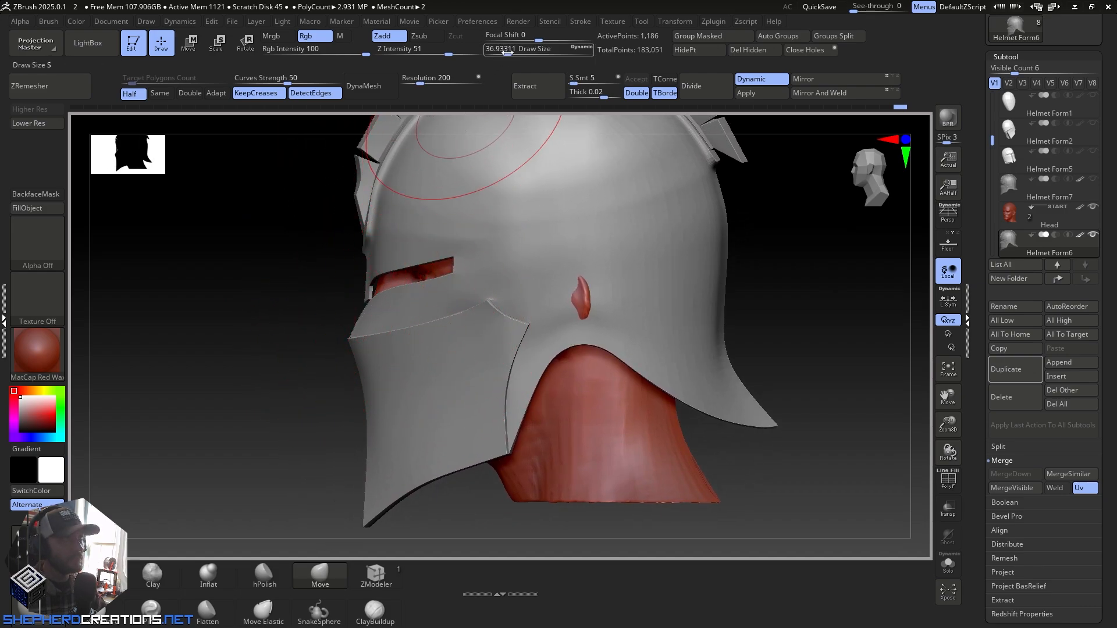
Step: Curve the face plate's front profile between the eye slit and the ridge with the Move brush at draw size 8.42, with polyframe shown
drag(508, 53, 501, 51)
ctrl+right_drag(355, 339, 364, 356)
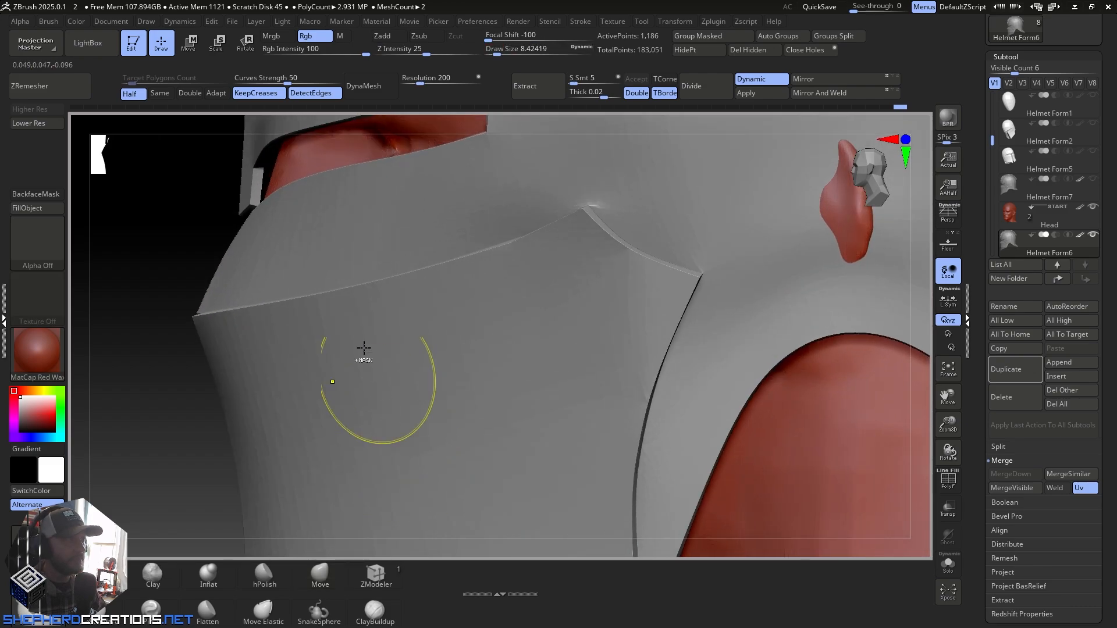
alt+right_drag(275, 270, 484, 389)
click(948, 480)
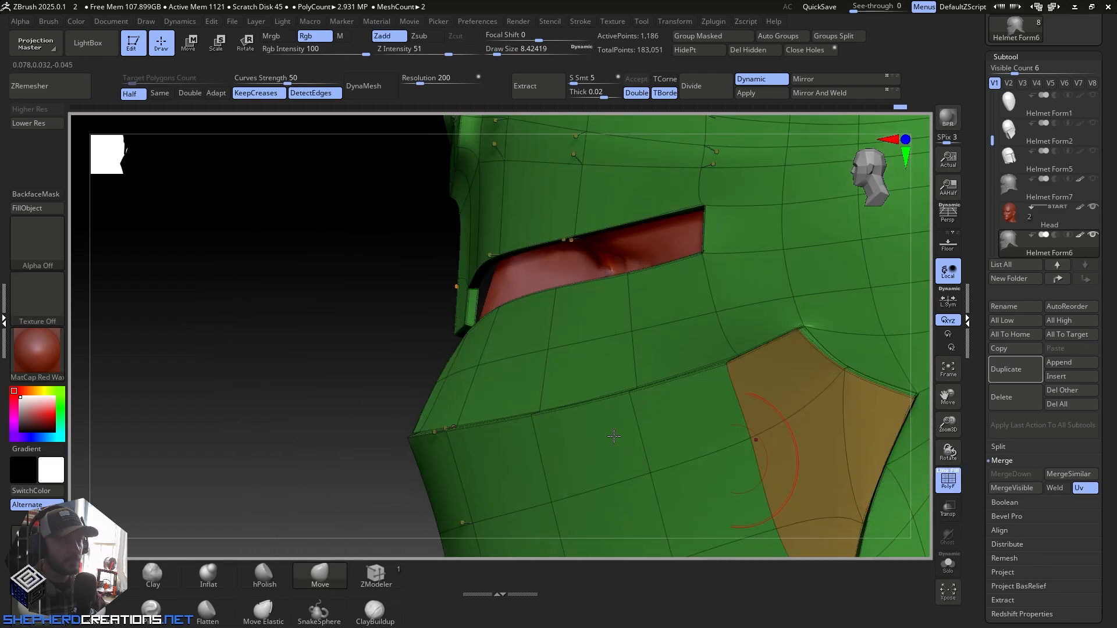
mouse_move(613, 437)
right_down()
mouse_move(459, 401)
mouse_move(469, 403)
mouse_move(410, 364)
mouse_move(447, 375)
right_up()
key(b)
key(m)
key(t)
key(b)
key(m)
key(v)
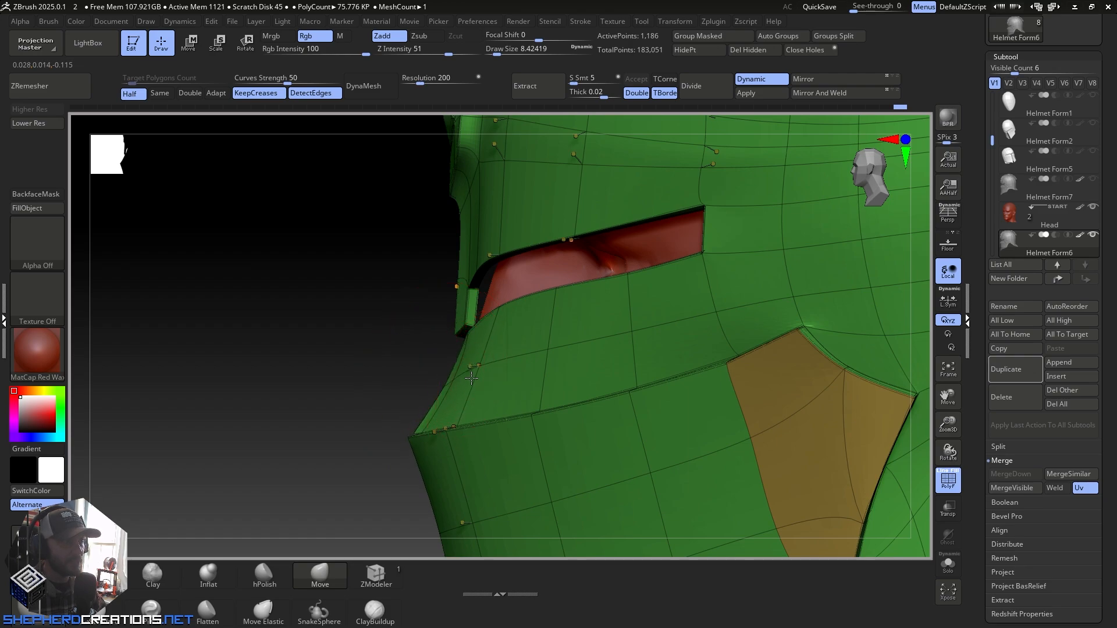
right_drag(480, 366, 608, 343)
Step: Refine the face plate edges along the nose opening down to the ridge's front tip with the Move brush
ctrl+right_drag(511, 417, 469, 239)
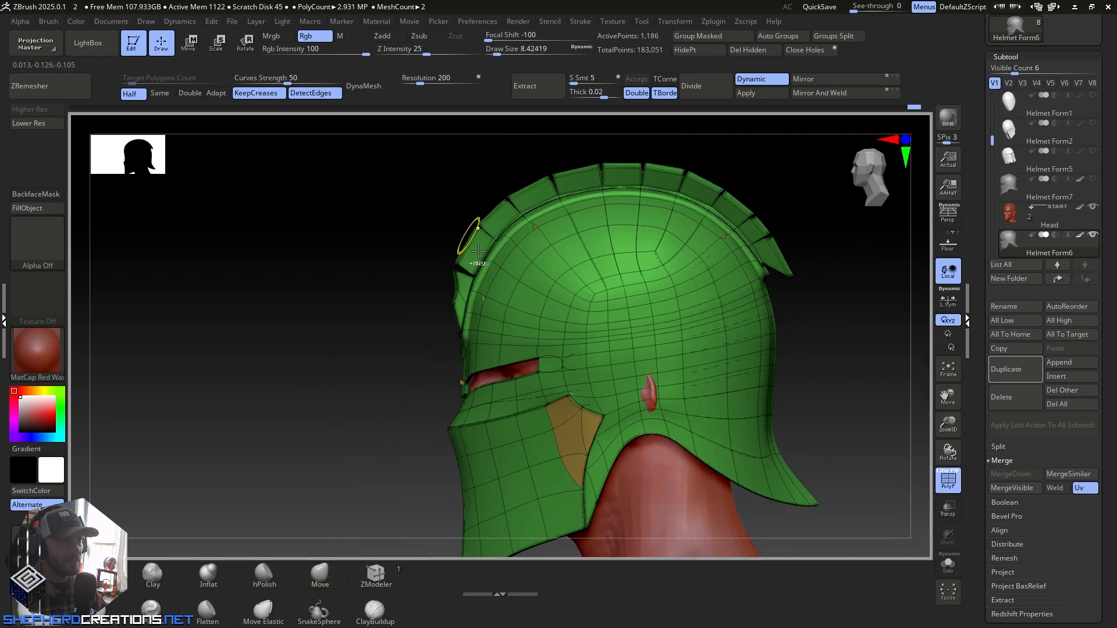
mouse_move(554, 410)
alt+right_down()
mouse_move(535, 288)
mouse_move(605, 302)
mouse_move(512, 314)
mouse_move(472, 527)
alt+right_up()
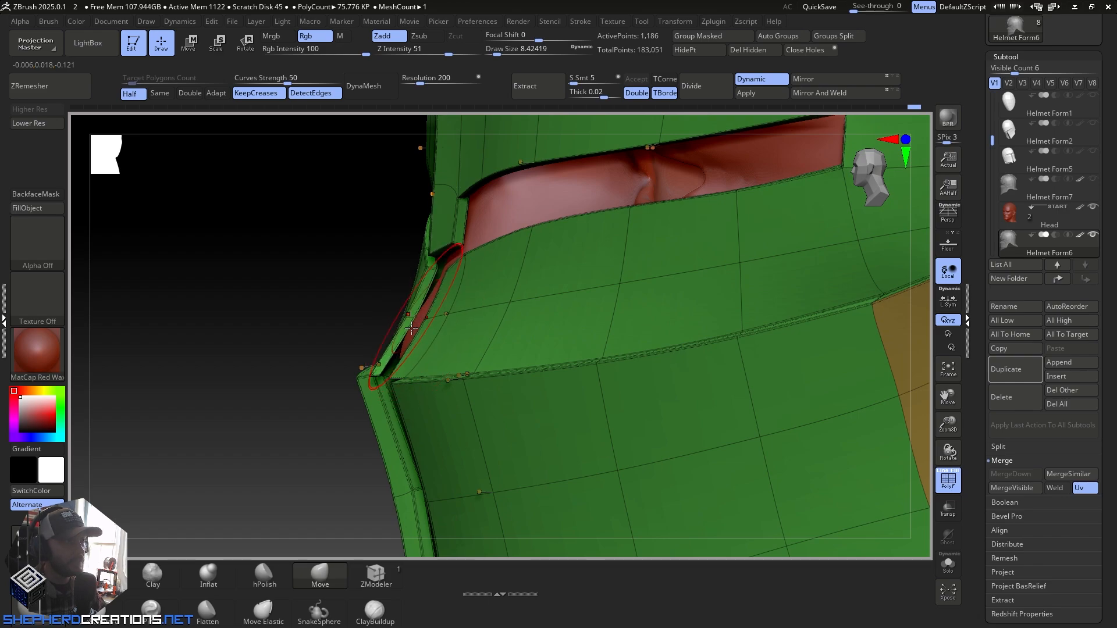
mouse_move(390, 388)
right_down()
mouse_move(382, 379)
mouse_move(388, 388)
right_up()
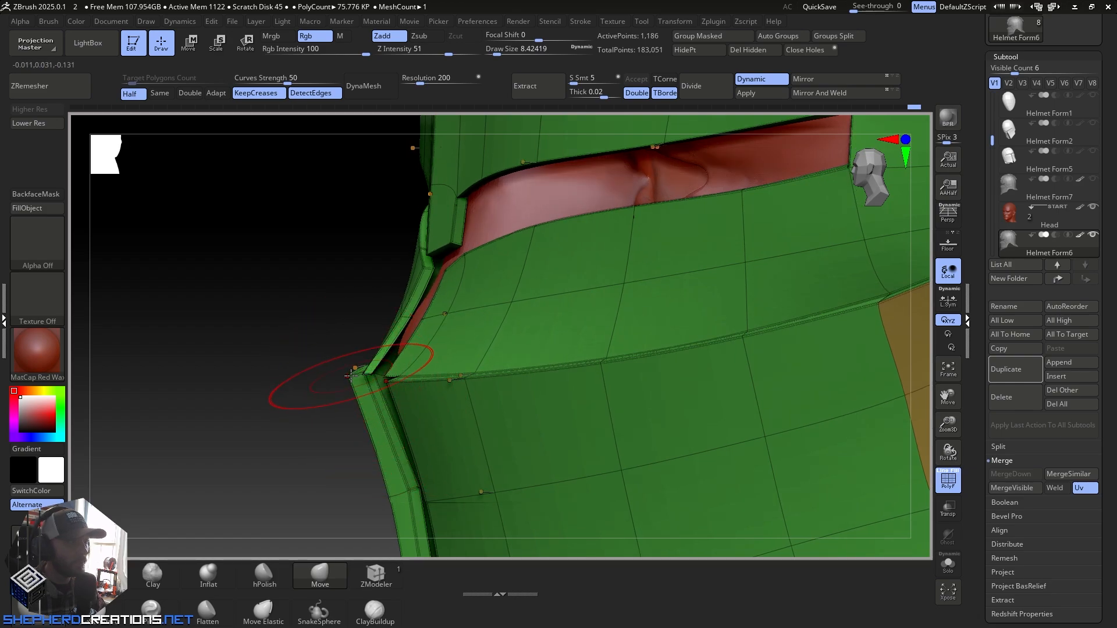
shift+right_drag(349, 373, 441, 351)
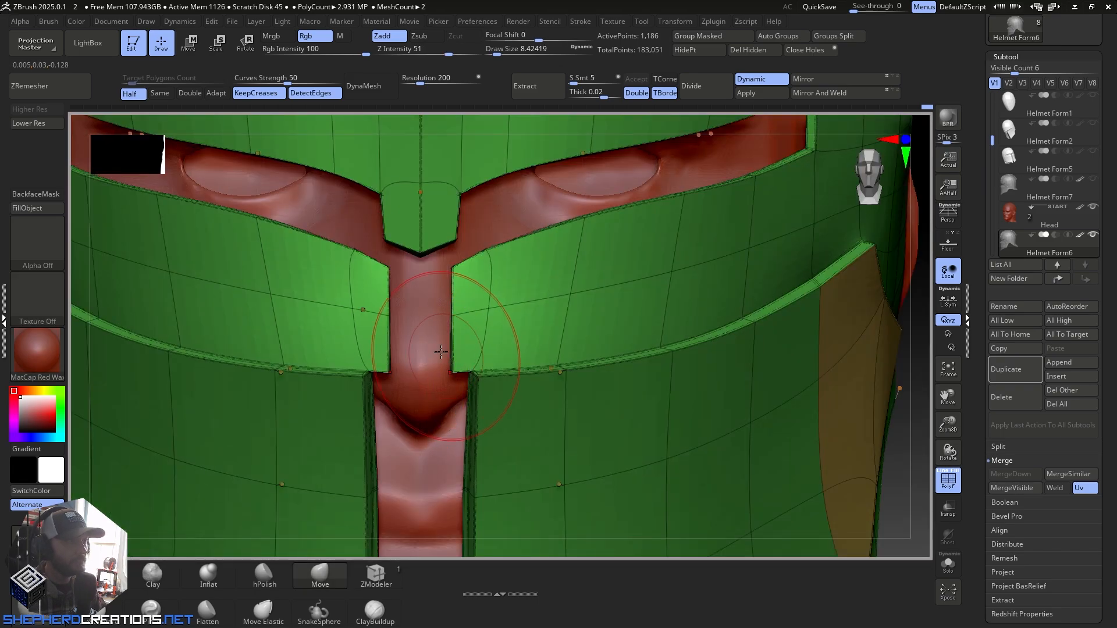
Step: Adjust the corners where the ridge meets the nose opening with the Move brush at draw size 3.11
drag(500, 54, 492, 54)
mouse_move(494, 349)
right_down()
mouse_move(391, 361)
mouse_move(405, 448)
right_up()
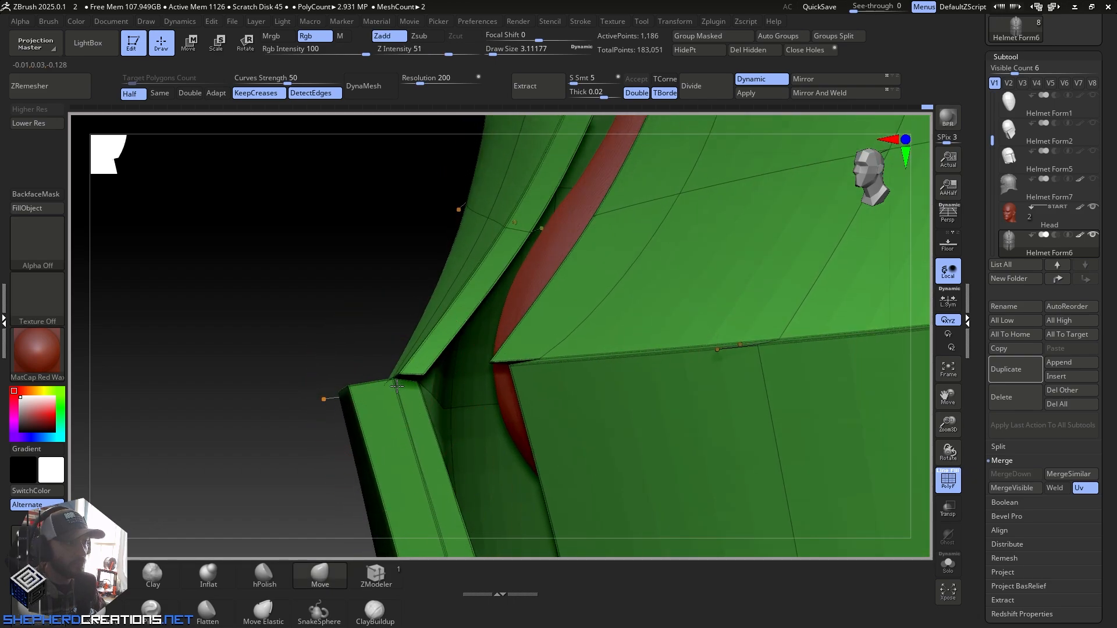
right_drag(398, 389, 455, 381)
right_drag(539, 339, 466, 337)
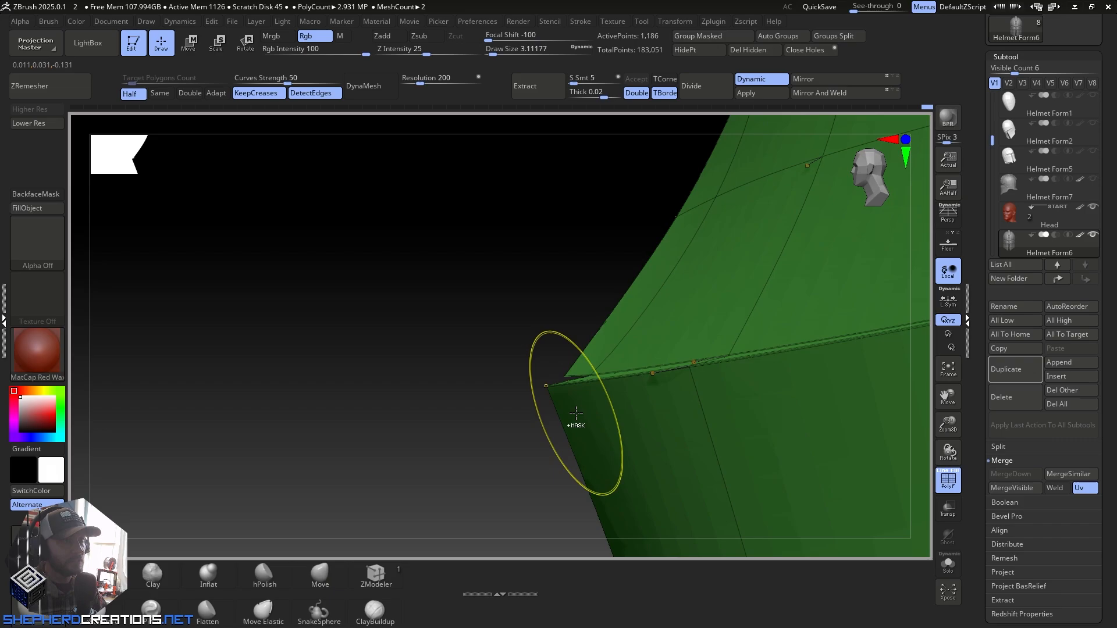
mouse_move(576, 414)
ctrl+right_down()
mouse_move(580, 378)
mouse_move(437, 325)
mouse_move(440, 291)
mouse_move(491, 292)
mouse_move(453, 285)
mouse_move(460, 233)
mouse_move(472, 299)
mouse_move(501, 292)
mouse_move(407, 303)
mouse_move(282, 294)
mouse_move(432, 272)
mouse_move(494, 278)
mouse_move(432, 274)
mouse_move(358, 324)
ctrl+right_up()
Step: Reshape the face plate's upper inner corners just below the nose guard with the Move brush
mouse_move(344, 287)
right_down()
mouse_move(439, 332)
mouse_move(408, 326)
mouse_move(443, 350)
right_up()
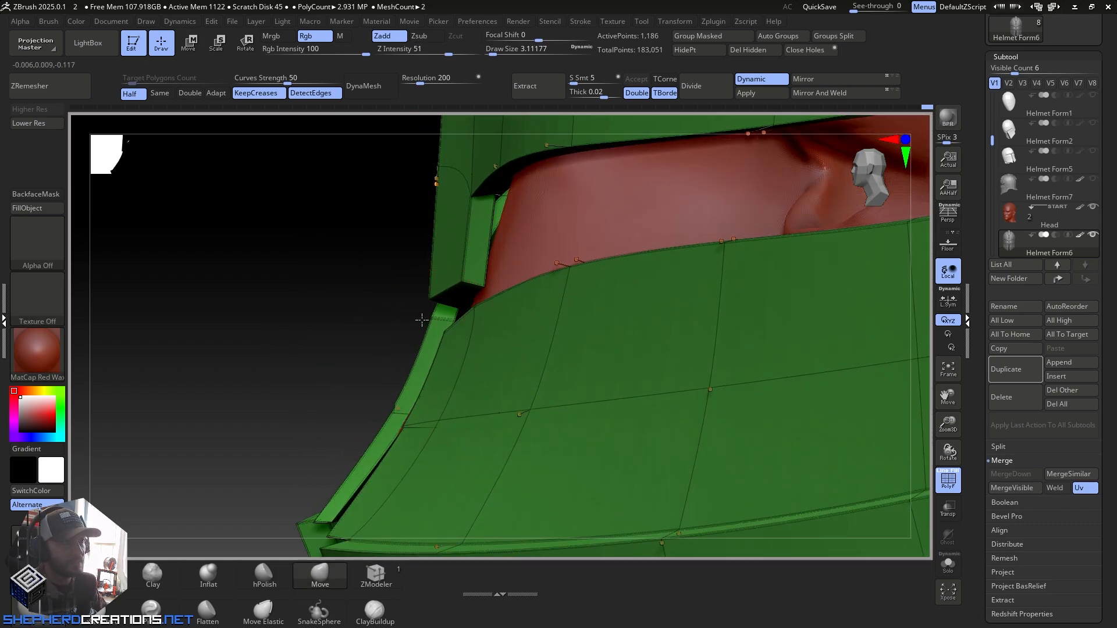
mouse_move(410, 317)
right_down()
mouse_move(437, 329)
mouse_move(495, 281)
mouse_move(526, 309)
mouse_move(529, 407)
mouse_move(541, 351)
mouse_move(550, 356)
mouse_move(531, 356)
right_up()
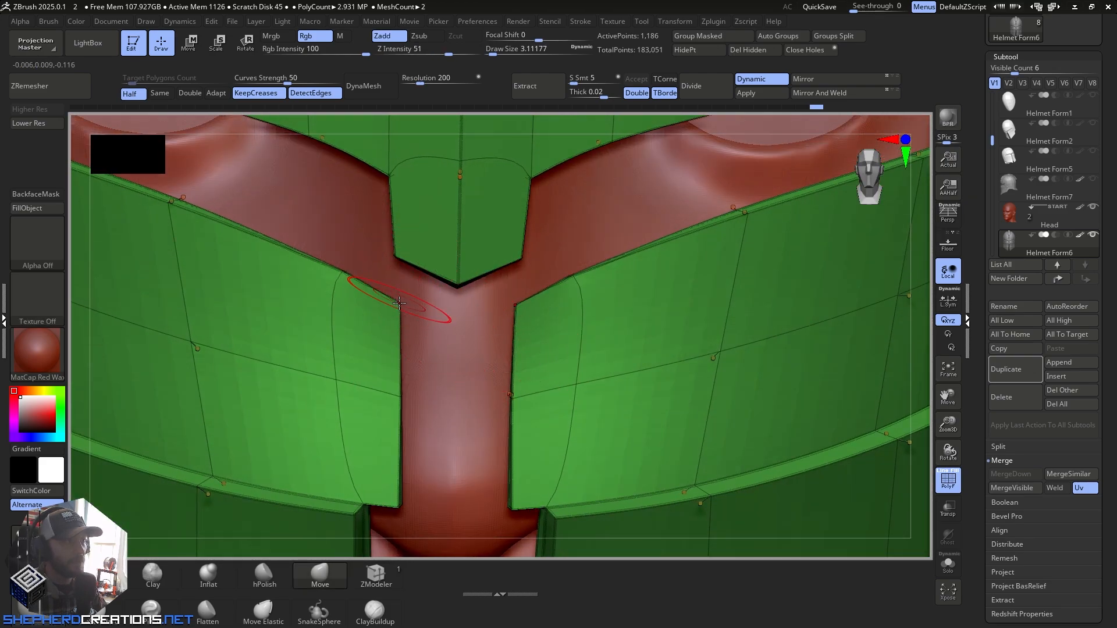
mouse_move(516, 298)
right_down()
mouse_move(491, 386)
mouse_move(533, 257)
mouse_move(544, 318)
mouse_move(471, 269)
mouse_move(523, 344)
mouse_move(489, 216)
mouse_move(465, 247)
mouse_move(439, 249)
mouse_move(547, 297)
mouse_move(533, 306)
mouse_move(471, 259)
mouse_move(506, 291)
right_up()
mouse_move(543, 349)
ctrl+right_down()
mouse_move(534, 267)
mouse_move(599, 279)
mouse_move(579, 231)
mouse_move(843, 395)
mouse_move(904, 446)
ctrl+right_up()
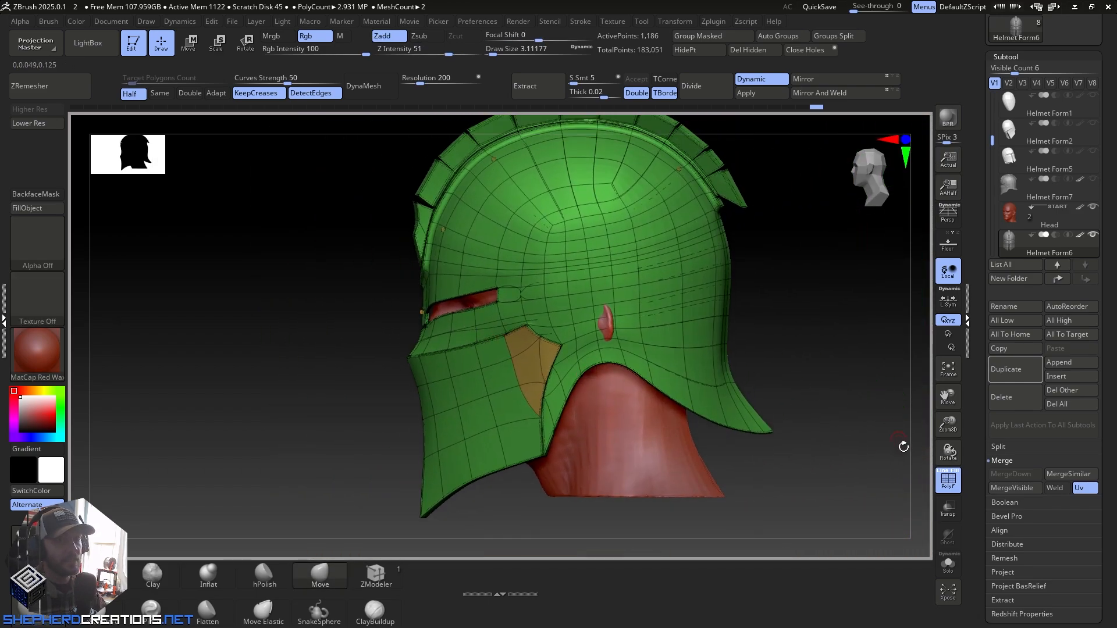
Step: Examine the reshaped face plate without polyframe from the side and front, including its lower corners
click(951, 491)
right_drag(419, 341, 502, 369)
alt+right_drag(582, 296, 386, 423)
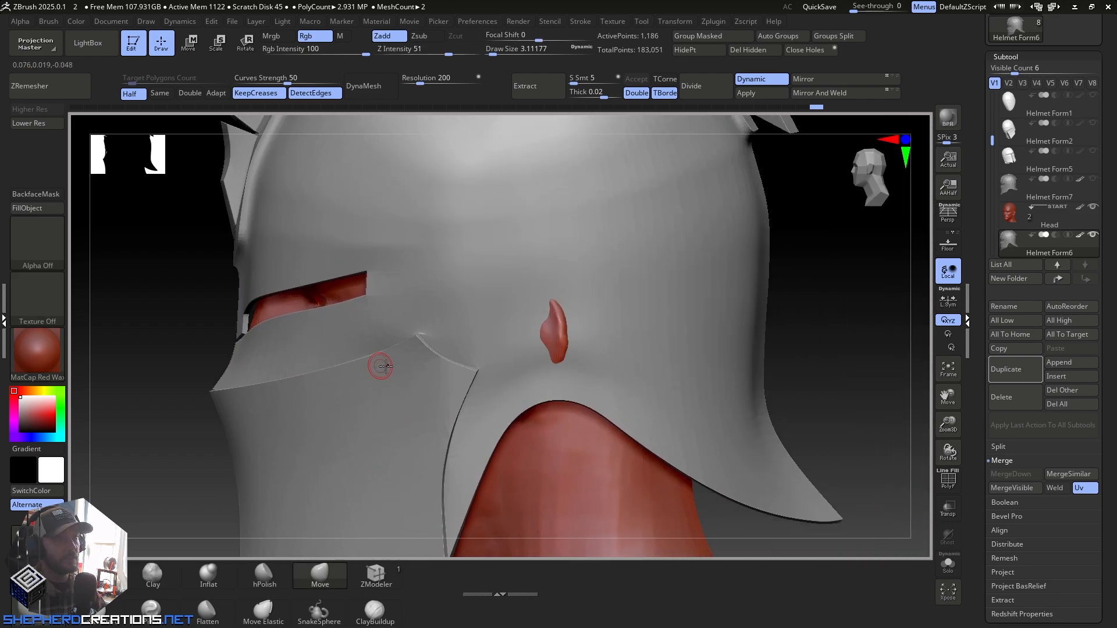
shift+right_drag(384, 366, 445, 201)
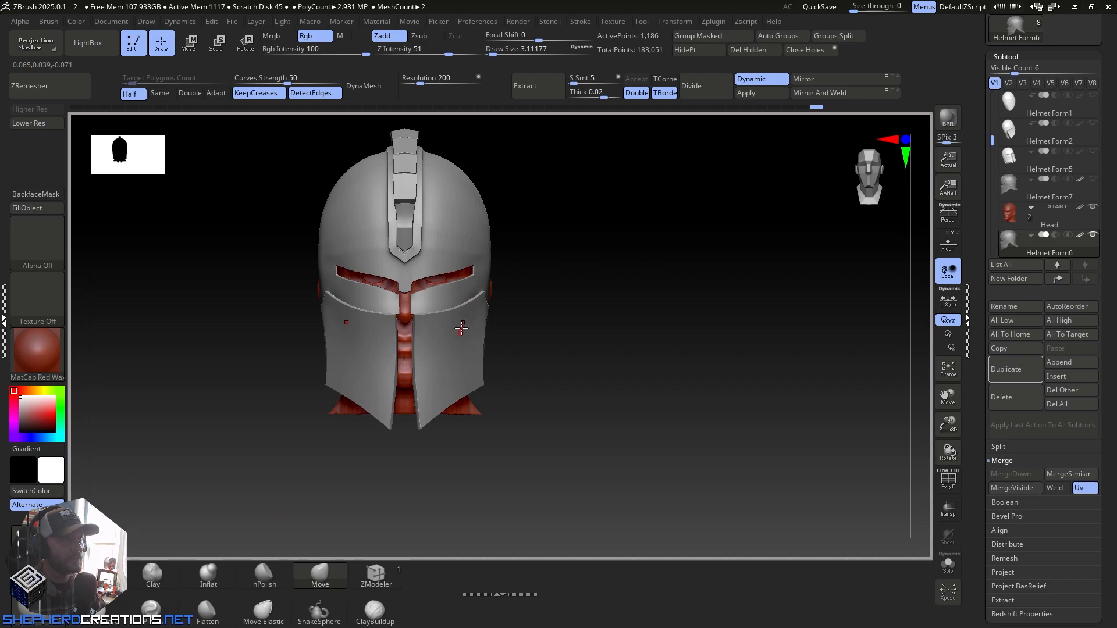
ctrl+right_drag(451, 360, 473, 451)
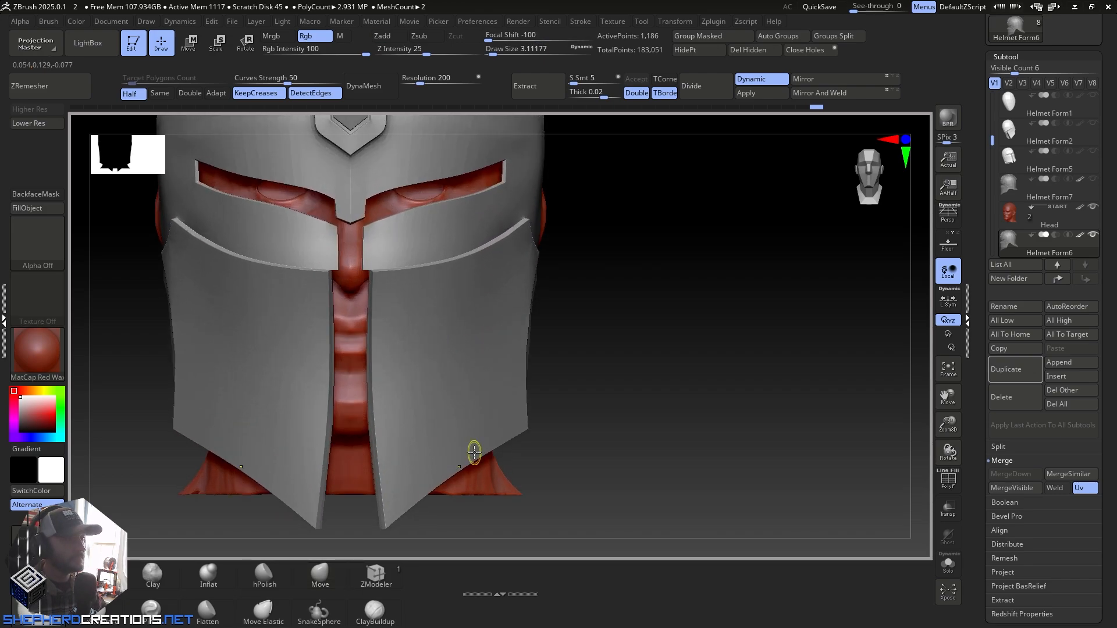
right_drag(474, 392, 471, 359)
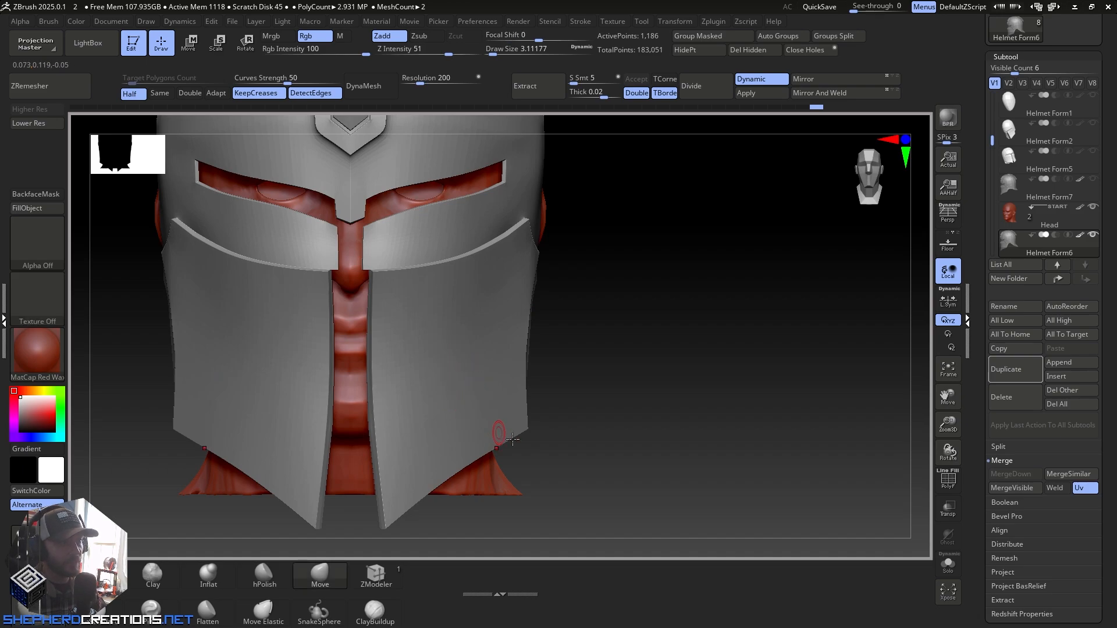
ctrl+right_drag(491, 446, 443, 395)
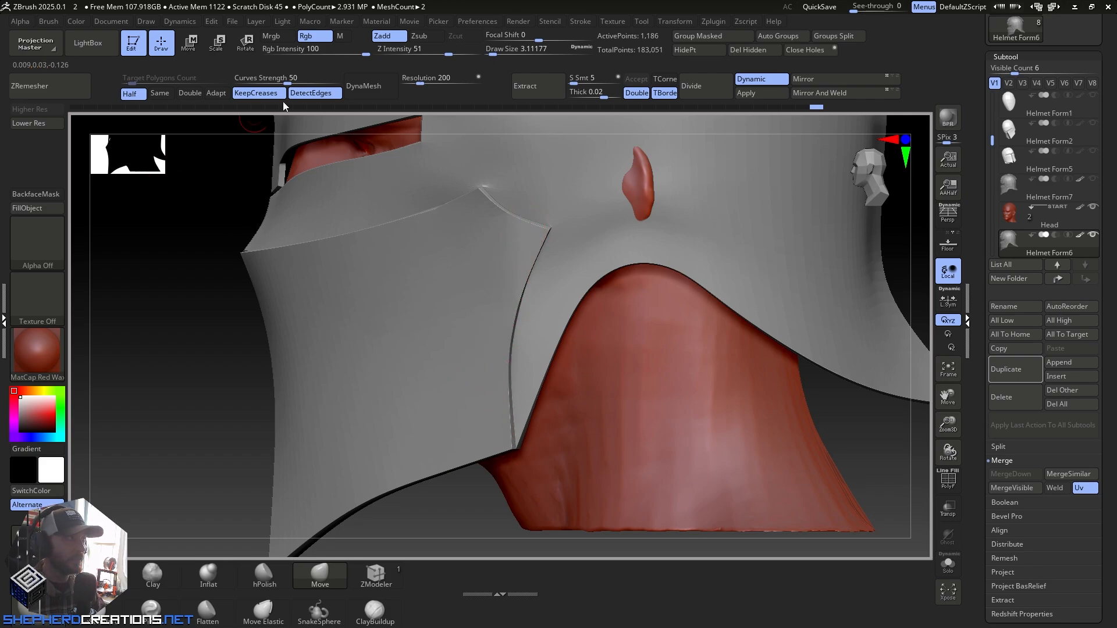
Step: Raise the cheek plate's rear lower corner and arch its bottom edge with the Move brush at draw size 10.54
drag(503, 50, 508, 51)
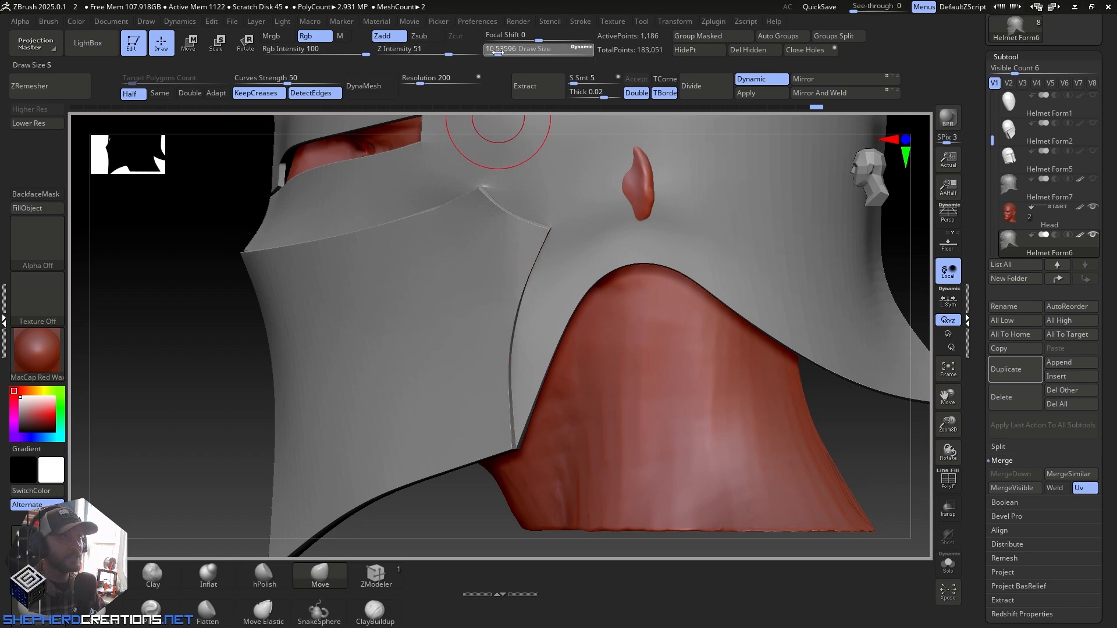
click(946, 485)
drag(516, 434, 512, 432)
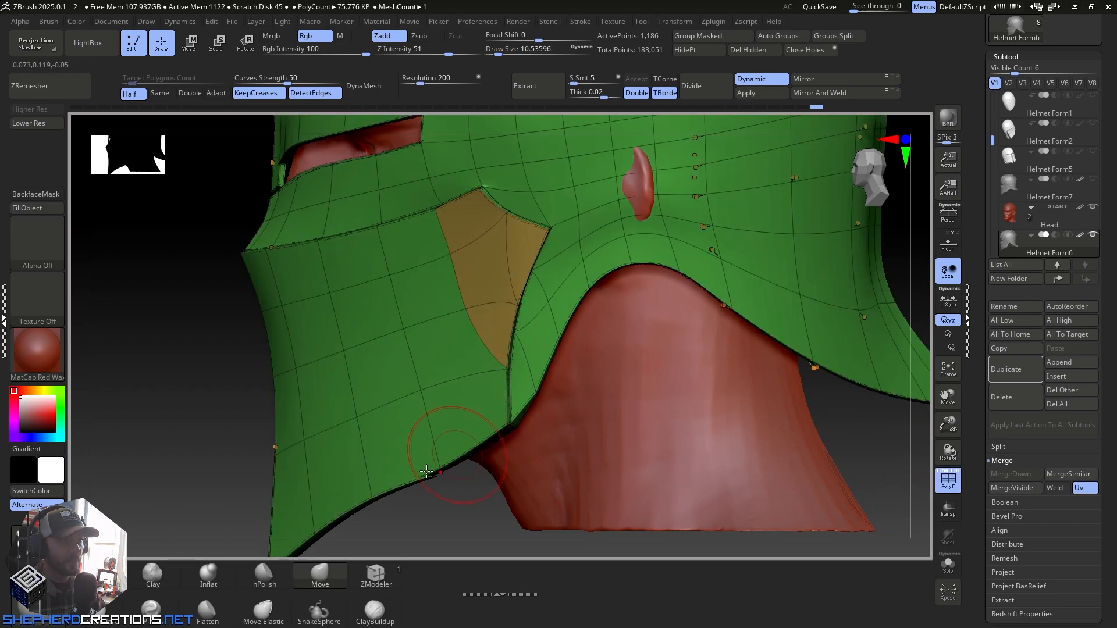
drag(430, 458, 417, 395)
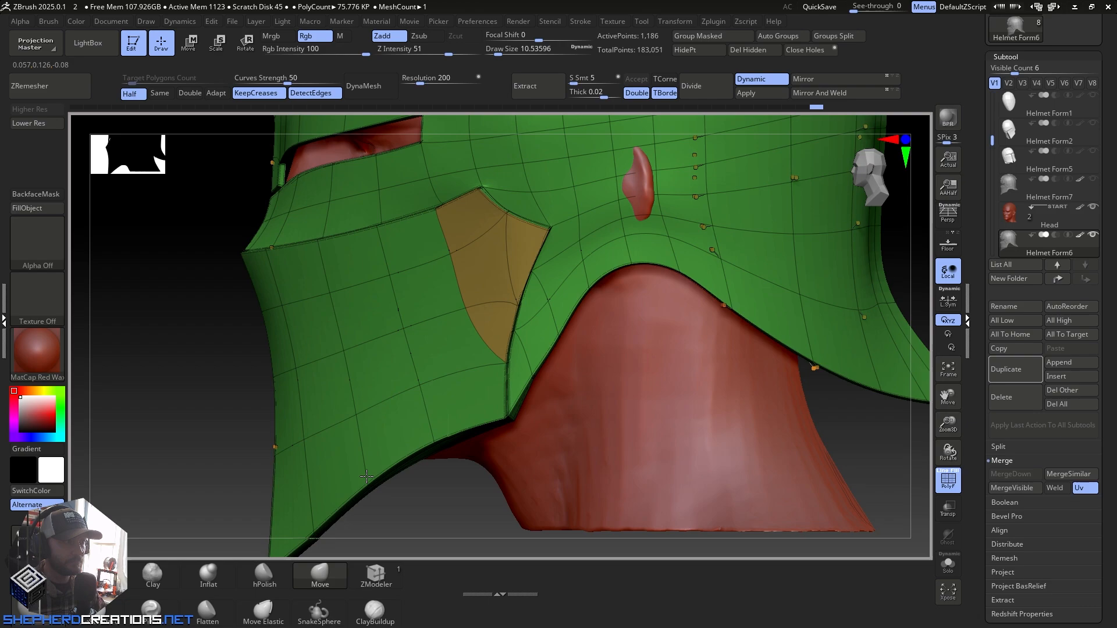
alt+right_drag(359, 438, 458, 328)
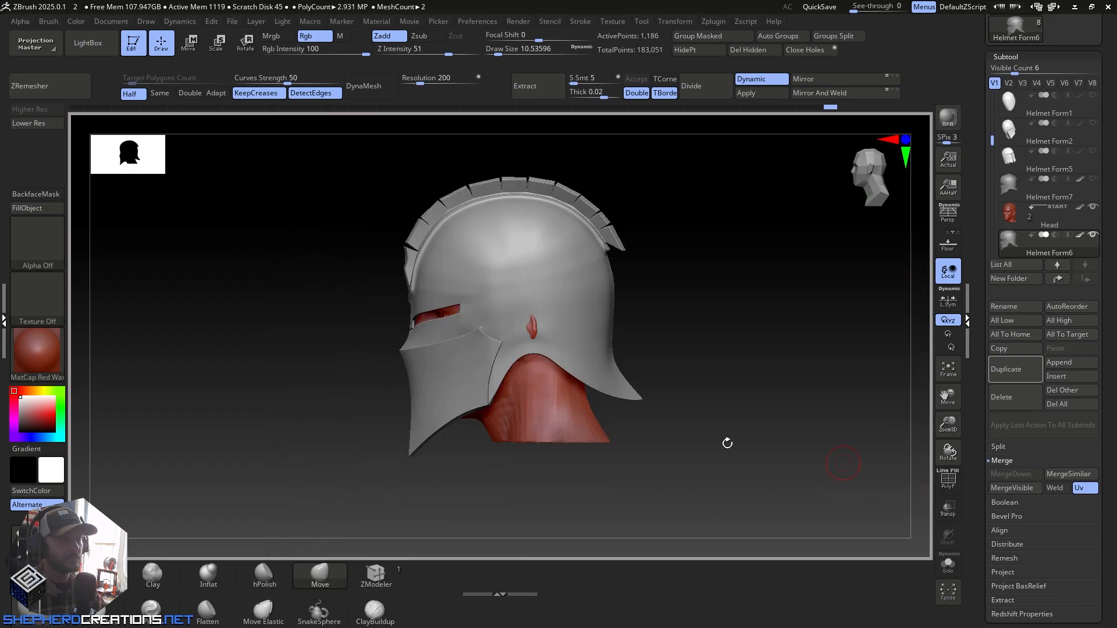
Step: Refine the curve of the cheek plate's bottom edge toward its front point in three-quarter view, checking it from the front
mouse_move(480, 450)
right_down()
mouse_move(521, 396)
mouse_move(512, 394)
mouse_move(568, 412)
mouse_move(501, 434)
mouse_move(499, 453)
mouse_move(512, 433)
mouse_move(511, 443)
mouse_move(526, 329)
right_up()
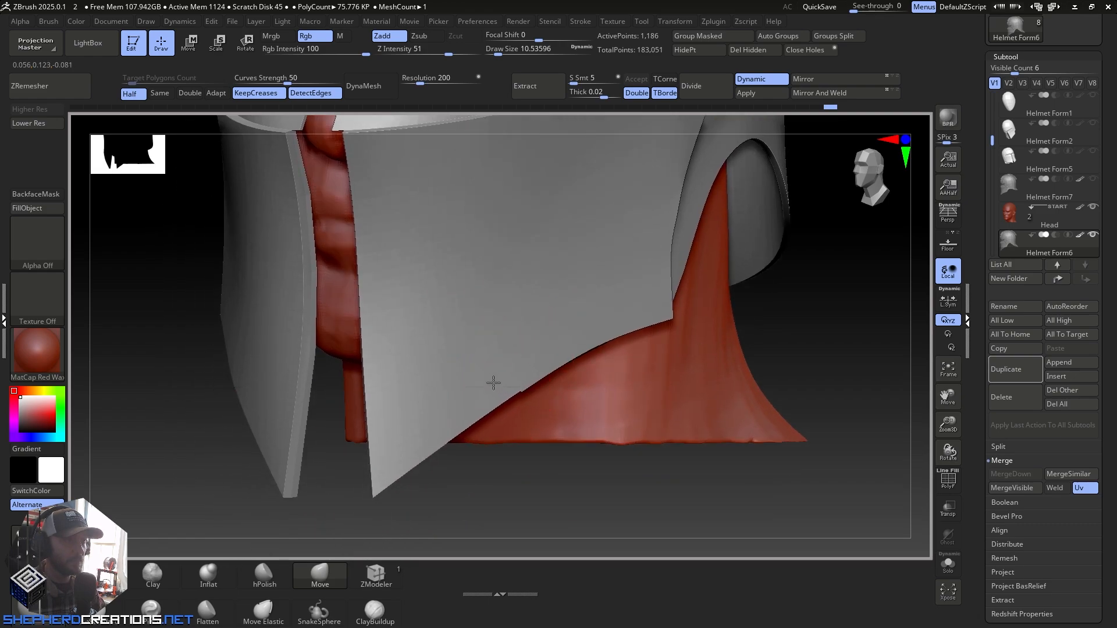
click(935, 489)
right_drag(555, 370, 522, 434)
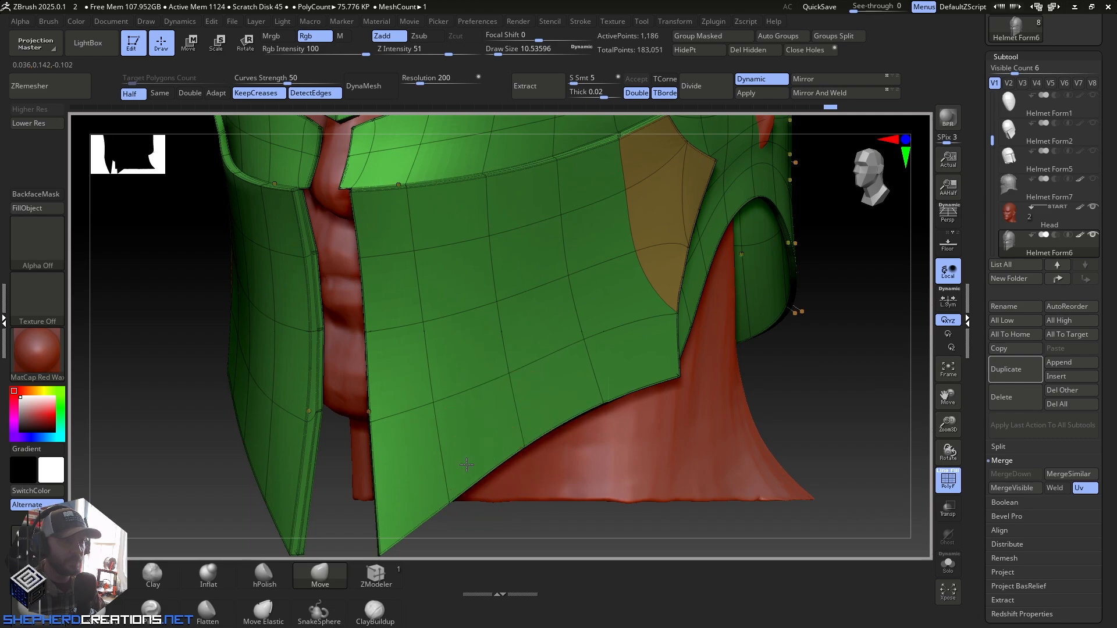
click(948, 492)
ctrl+right_drag(526, 437, 561, 352)
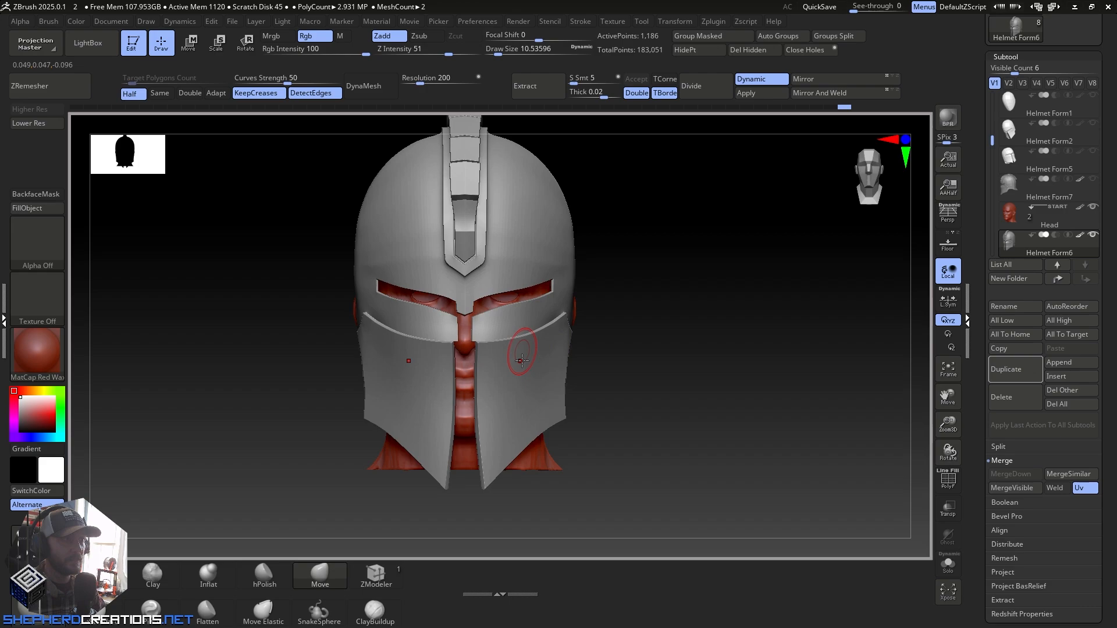
ctrl+right_drag(469, 349, 611, 416)
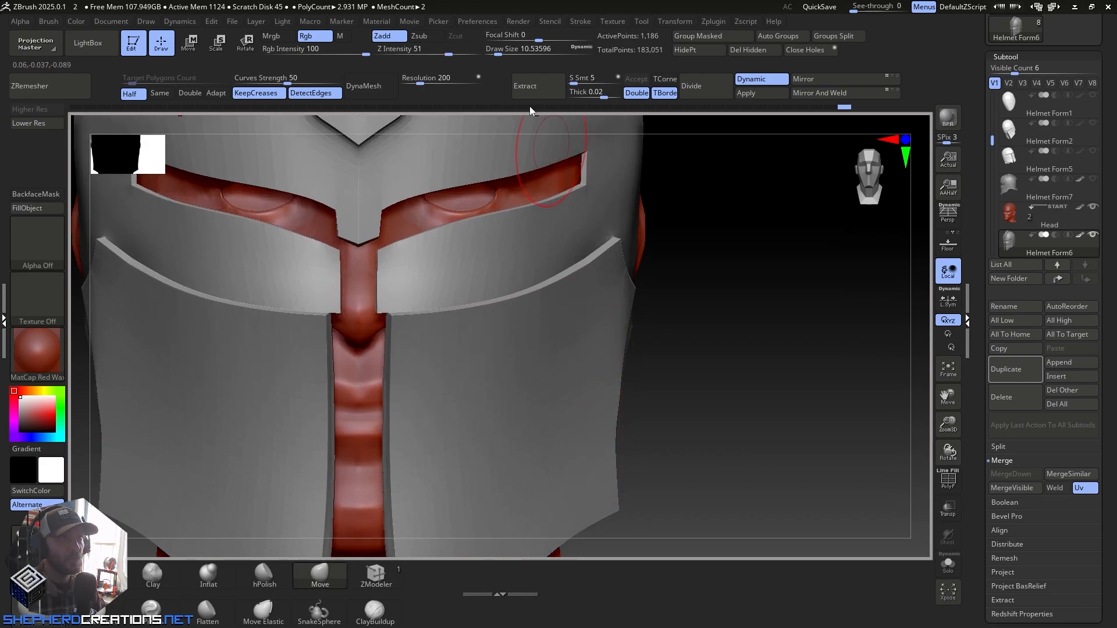
Step: Straighten the cheek plate's rear bottom edge as seen from below with the Move brush at draw sizes 16.97 and 12.91
drag(498, 51, 501, 51)
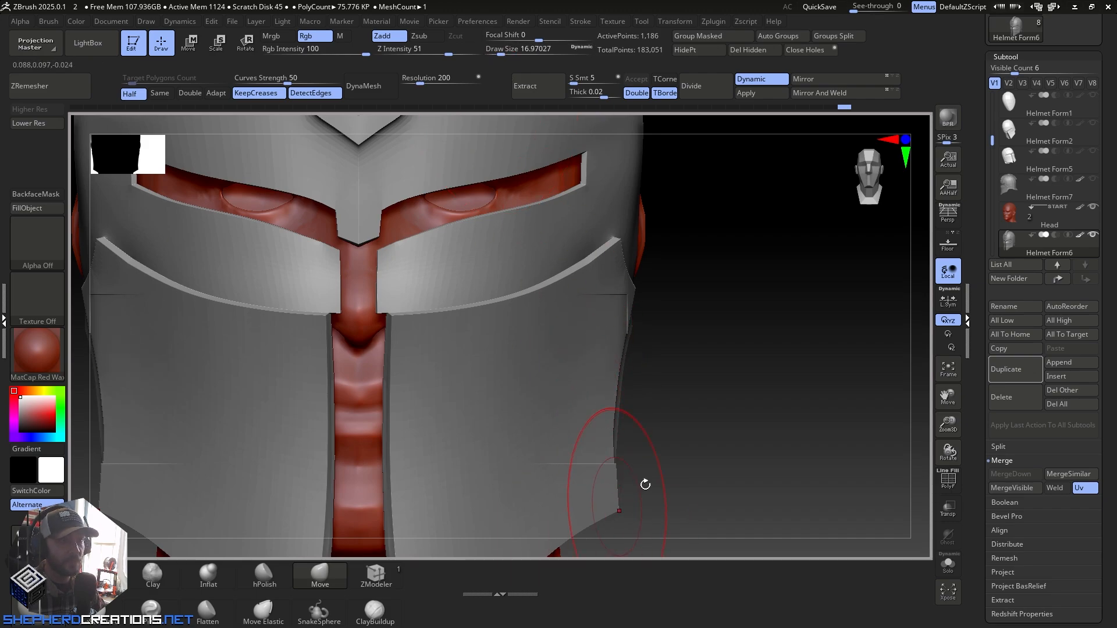
right_drag(646, 485, 658, 450)
mouse_move(653, 489)
right_down()
mouse_move(591, 429)
mouse_move(721, 354)
mouse_move(672, 394)
right_up()
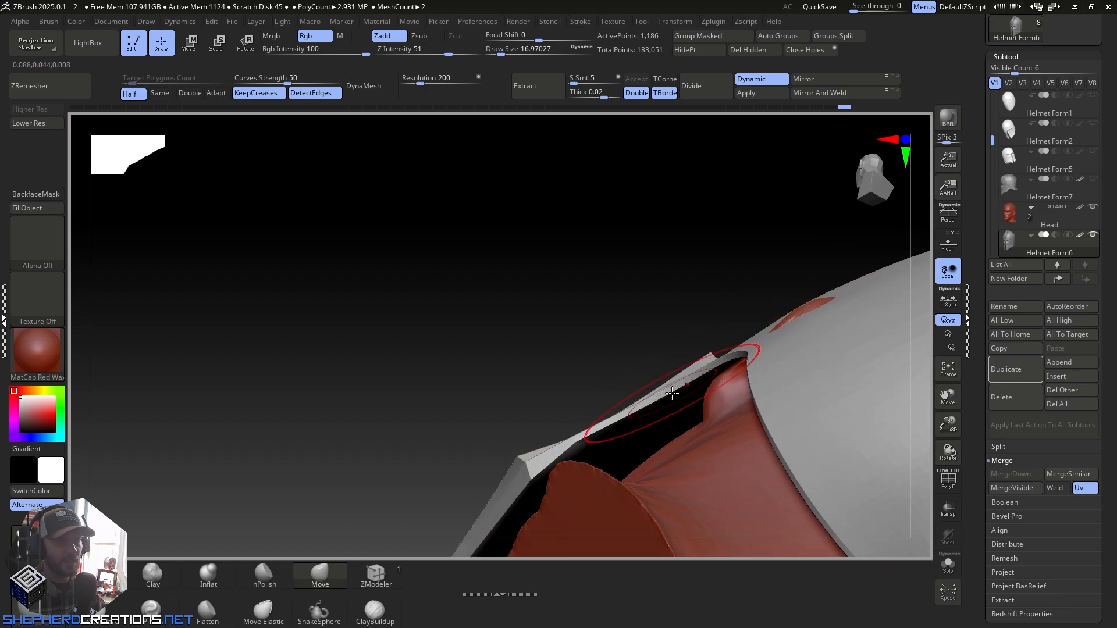
drag(666, 393, 675, 404)
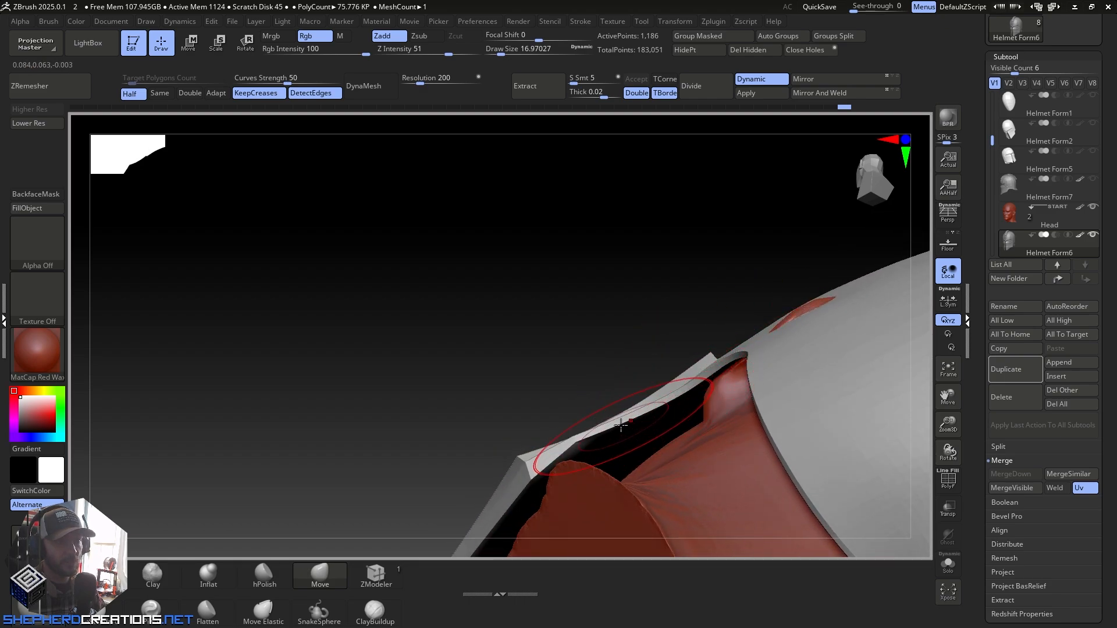
drag(501, 52, 499, 52)
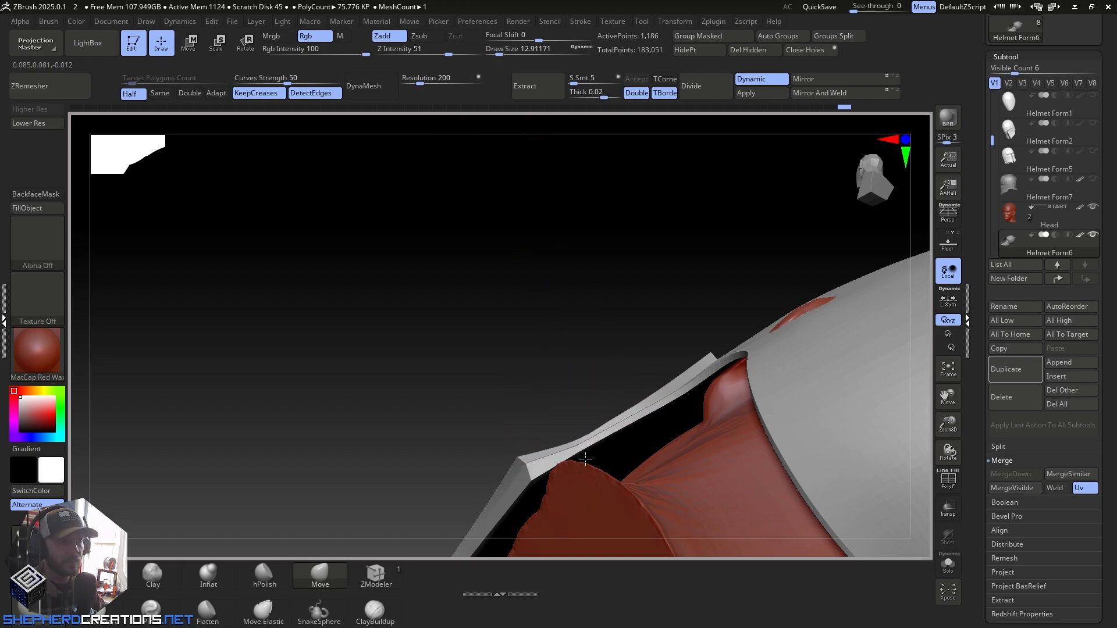
right_drag(585, 458, 618, 406)
Step: Examine the edge loops along the cheek plate's rear bottom rim up close with polyframe displayed
drag(504, 54, 492, 54)
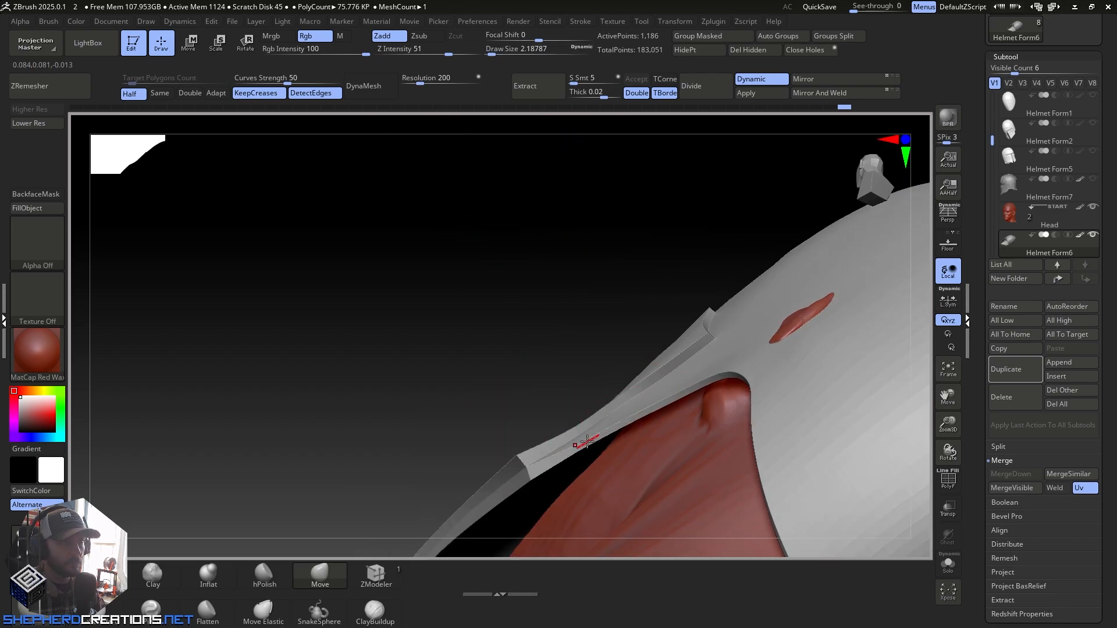
click(948, 488)
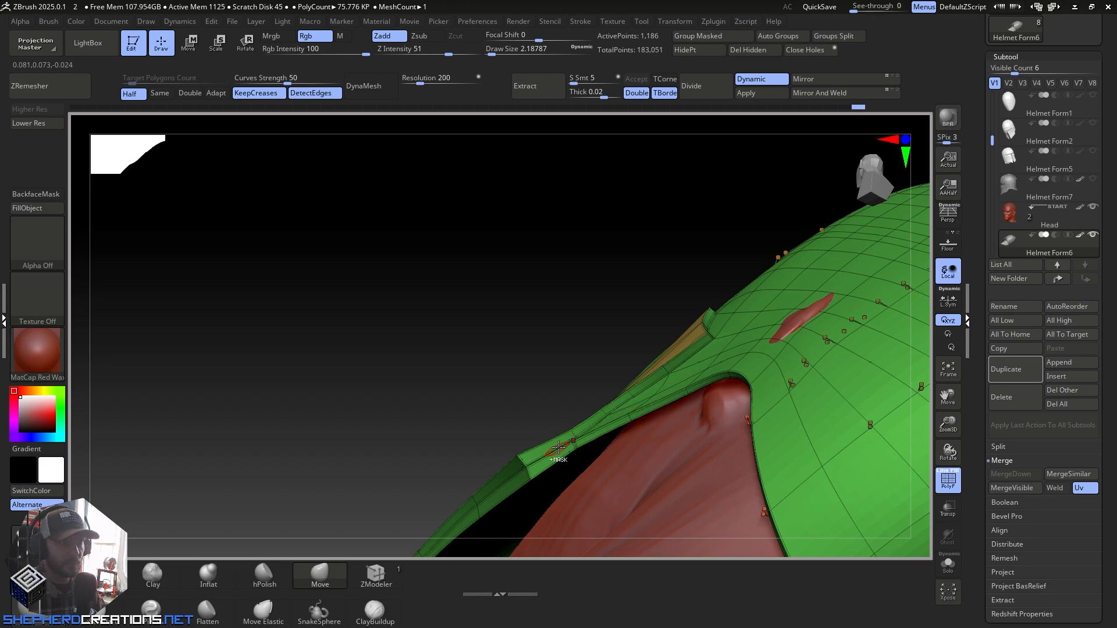
mouse_move(559, 447)
ctrl+right_down()
mouse_move(563, 479)
mouse_move(588, 390)
ctrl+right_up()
click(376, 575)
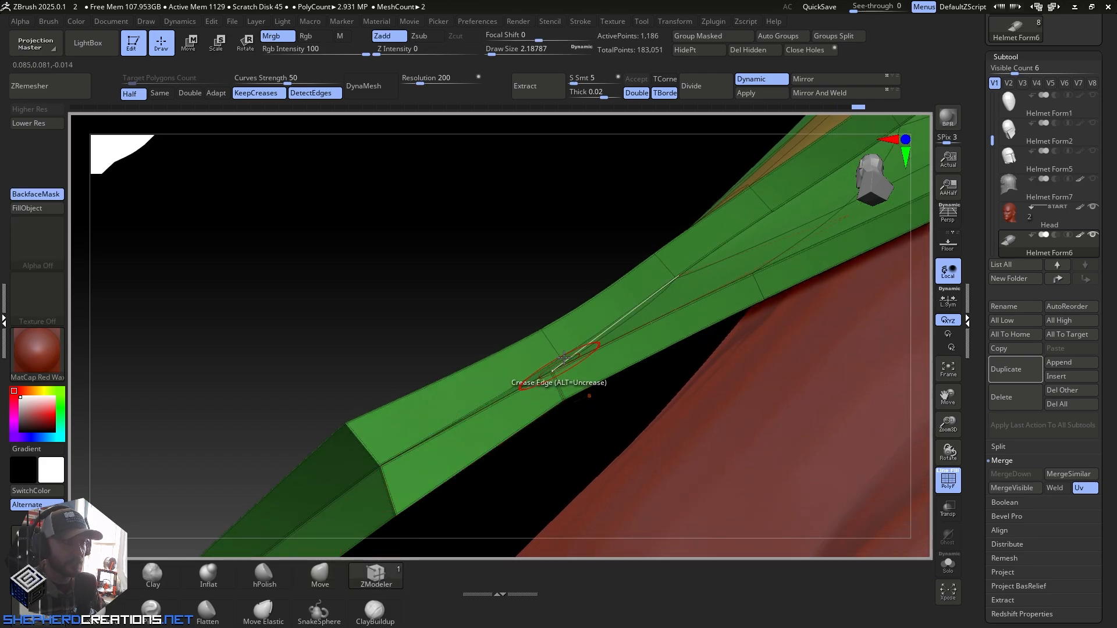
mouse_move(638, 428)
right_down()
mouse_move(658, 406)
mouse_move(591, 272)
mouse_move(658, 403)
mouse_move(653, 423)
right_up()
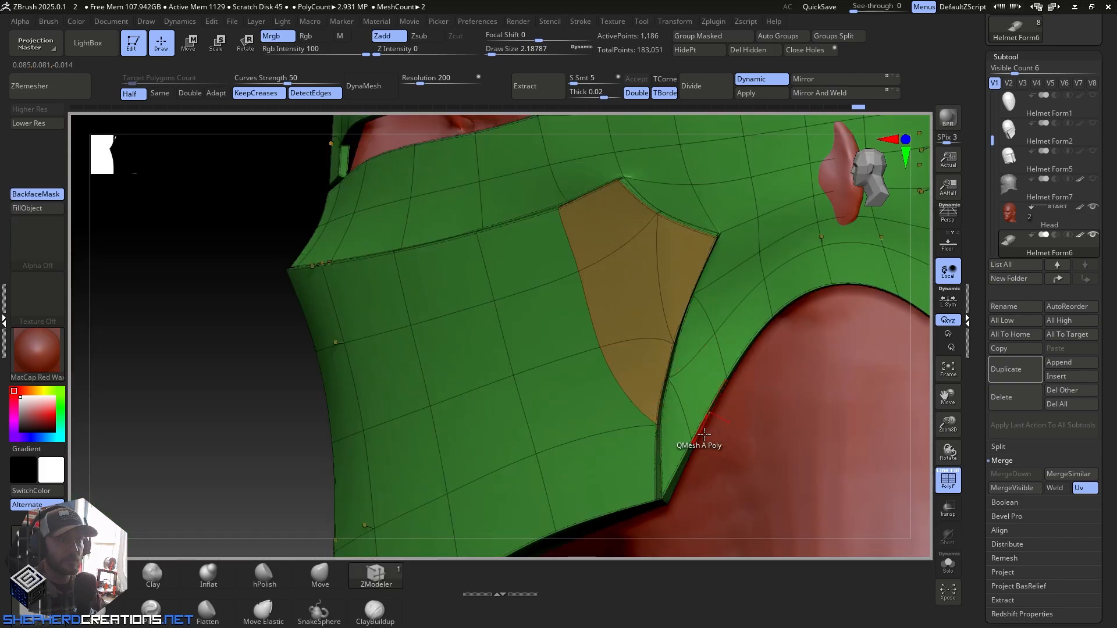
Step: Reshape the shell below the ear, around the top of the neck cutout, with the Move brush at draw size 6.58
key(b)
key(m)
key(v)
mouse_move(751, 445)
right_down()
mouse_move(582, 409)
mouse_move(584, 421)
right_up()
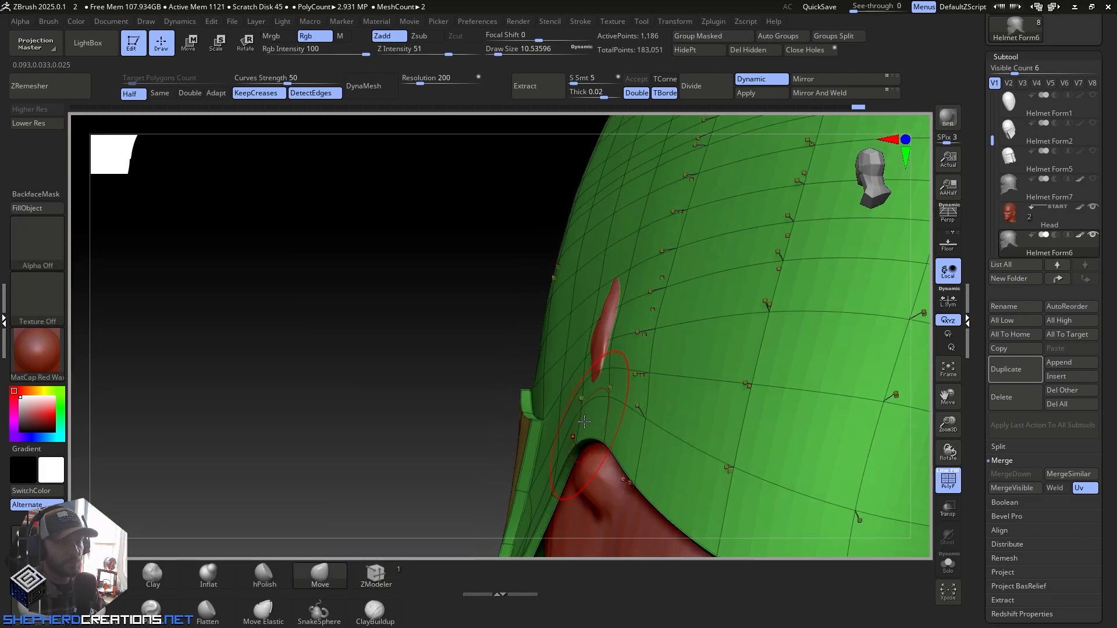
drag(504, 51, 496, 51)
mouse_move(601, 404)
right_down()
mouse_move(577, 412)
mouse_move(557, 449)
right_up()
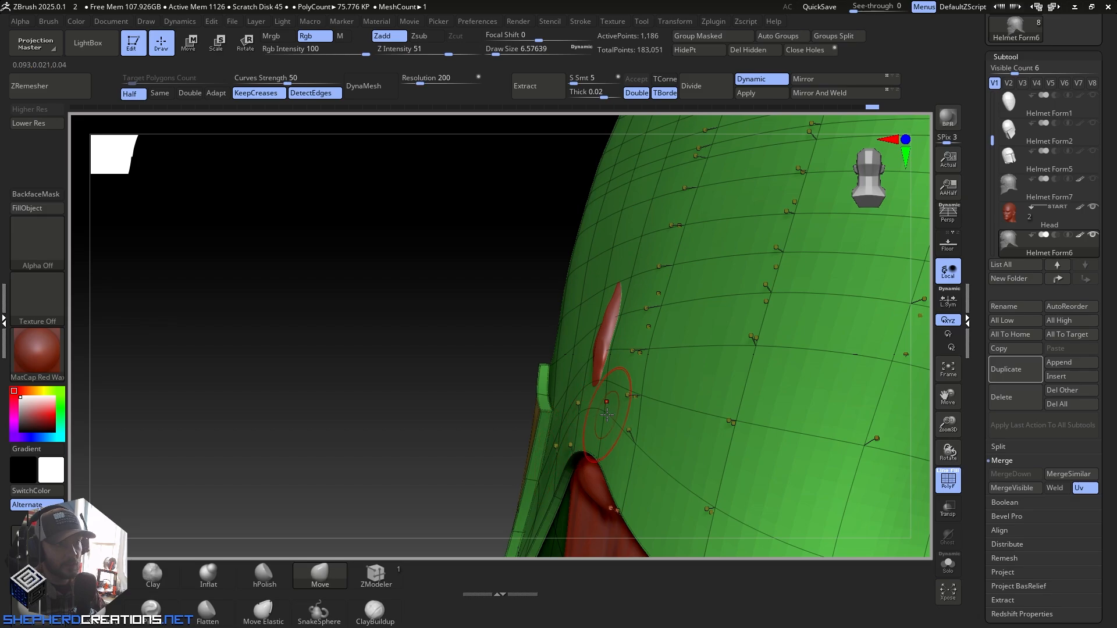
right_drag(599, 412, 536, 453)
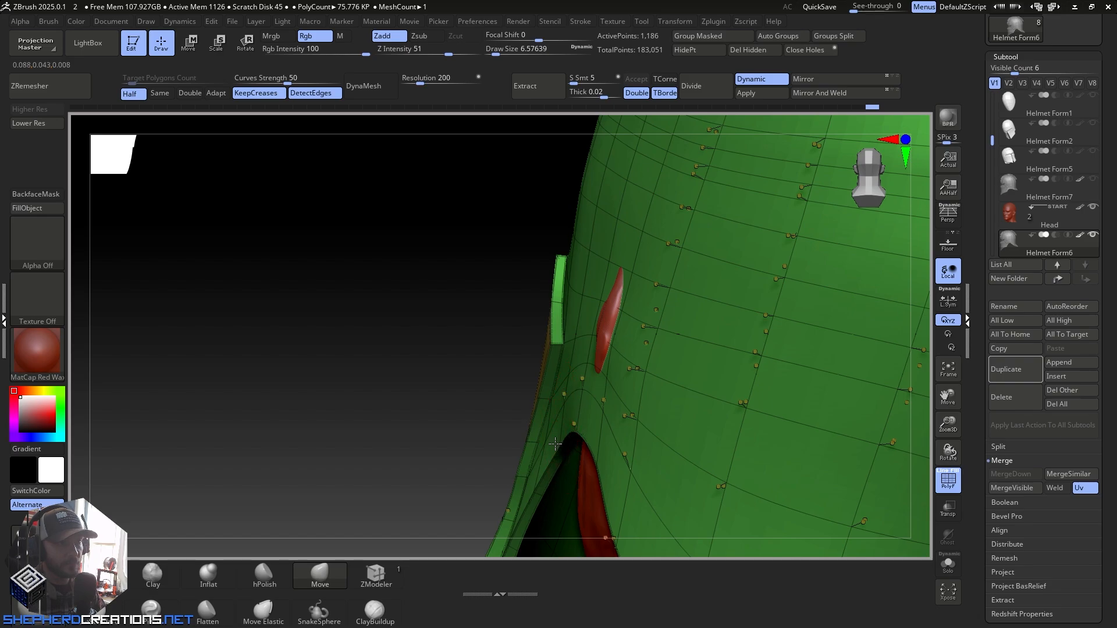
right_drag(535, 484, 815, 465)
Step: Examine the helmet's side profile without polyframe, from the cheek plate and neck cutout up to the crest
click(948, 480)
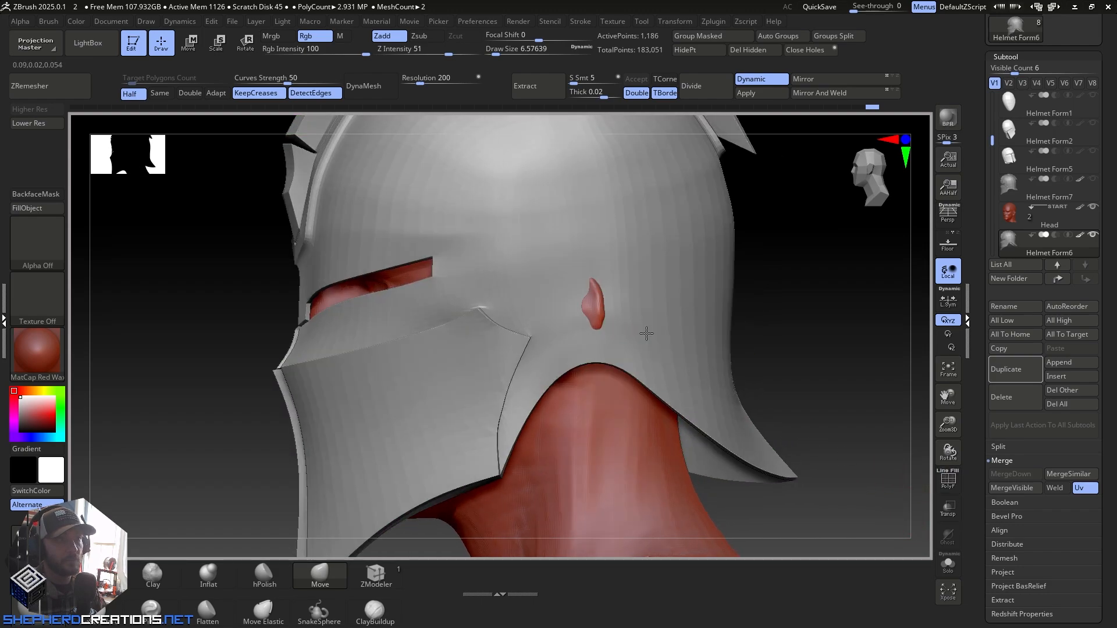
right_drag(716, 332, 695, 348)
mouse_move(613, 386)
ctrl+right_down()
mouse_move(571, 337)
mouse_move(559, 261)
mouse_move(507, 235)
mouse_move(518, 216)
mouse_move(537, 240)
ctrl+right_up()
right_drag(566, 250, 524, 265)
mouse_move(571, 219)
ctrl+right_down()
mouse_move(634, 253)
mouse_move(535, 320)
ctrl+right_up()
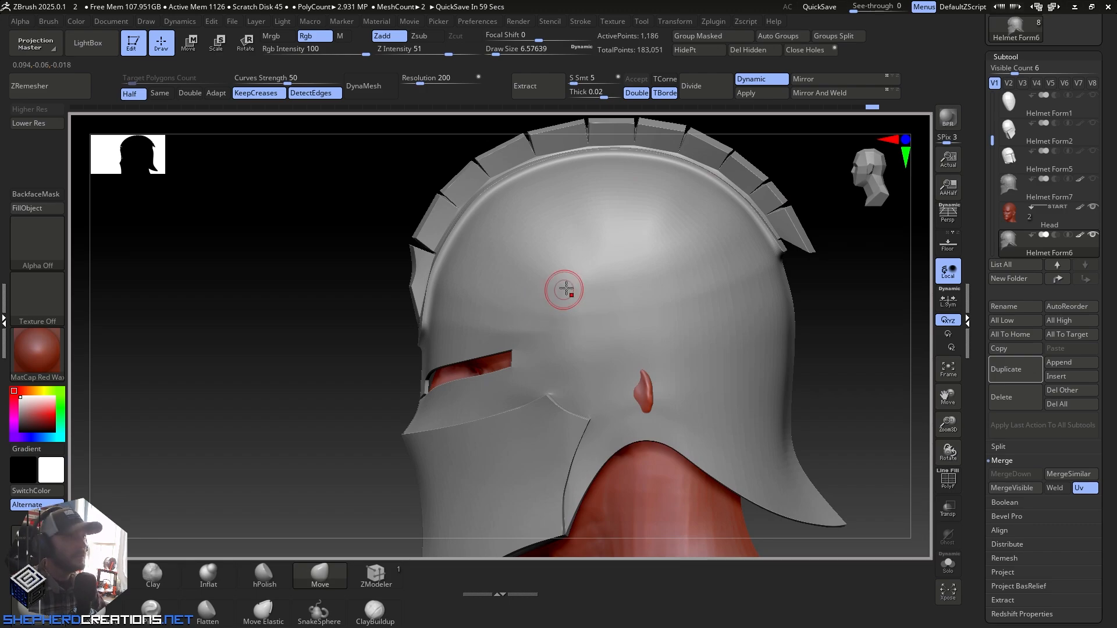
mouse_move(566, 289)
right_down()
mouse_move(586, 292)
mouse_move(599, 323)
mouse_move(636, 306)
mouse_move(547, 282)
right_up()
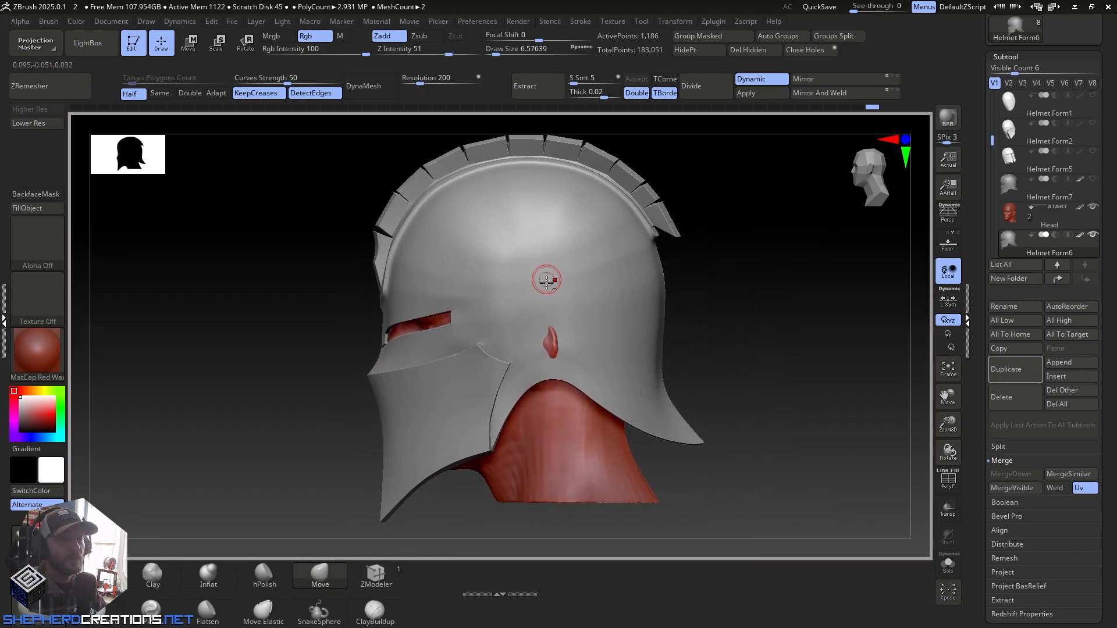
Step: Save the project under the new file name 3 in the Ares Helm folder
click(233, 22)
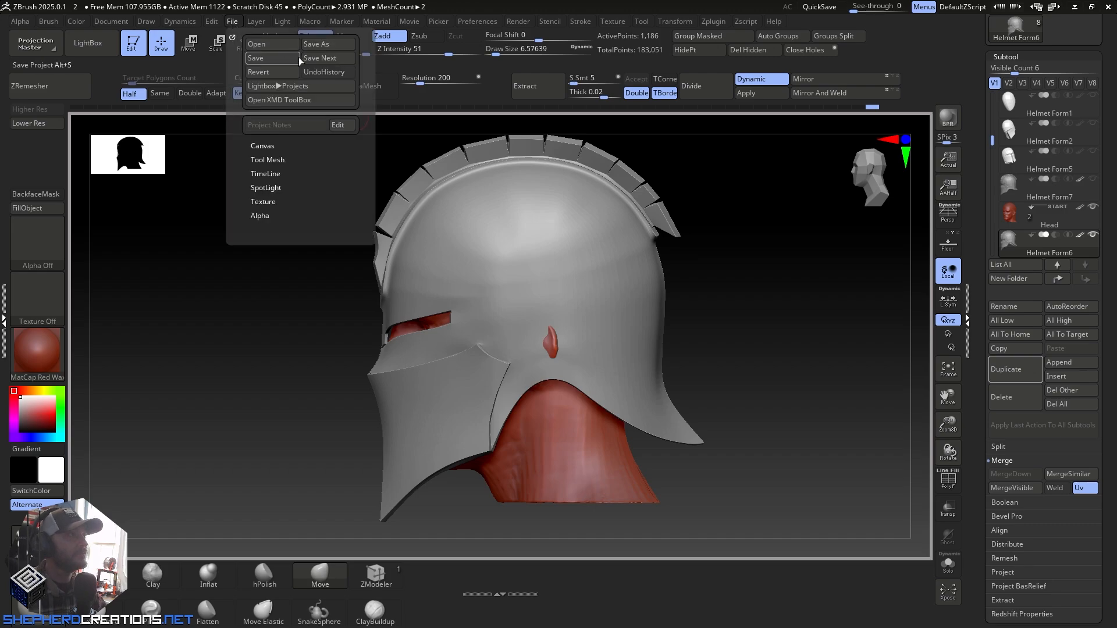
click(316, 43)
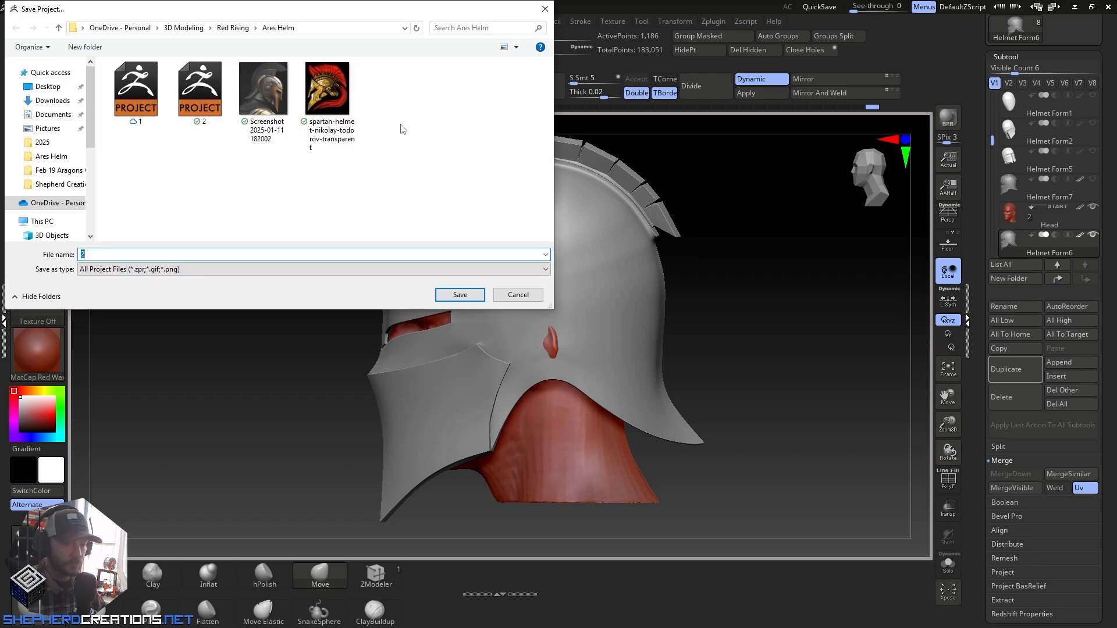
text(3)
click(423, 168)
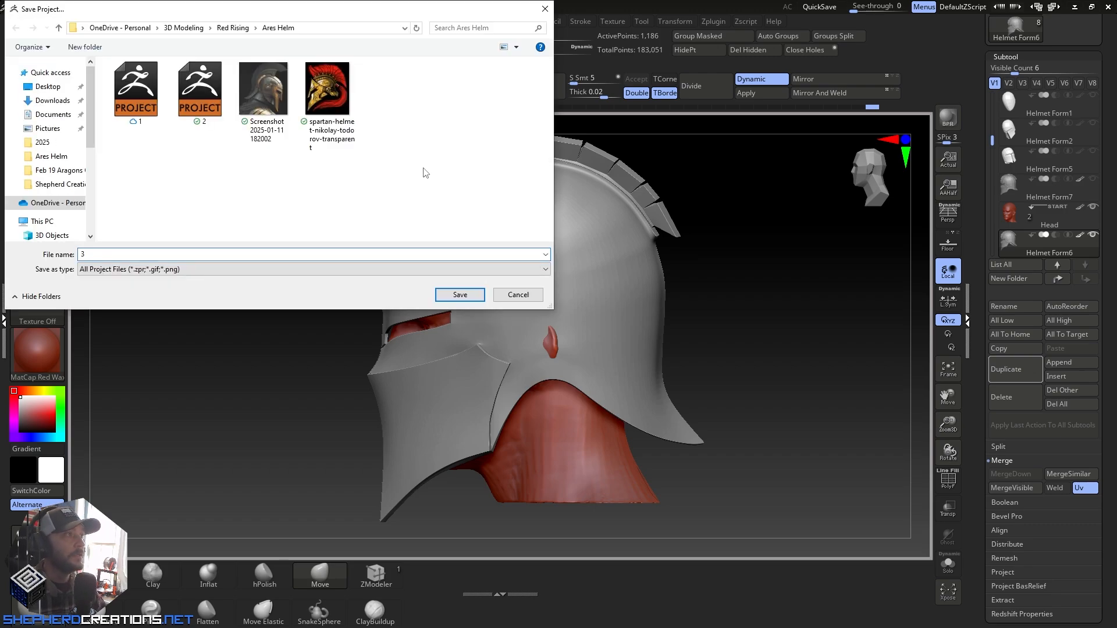
click(459, 295)
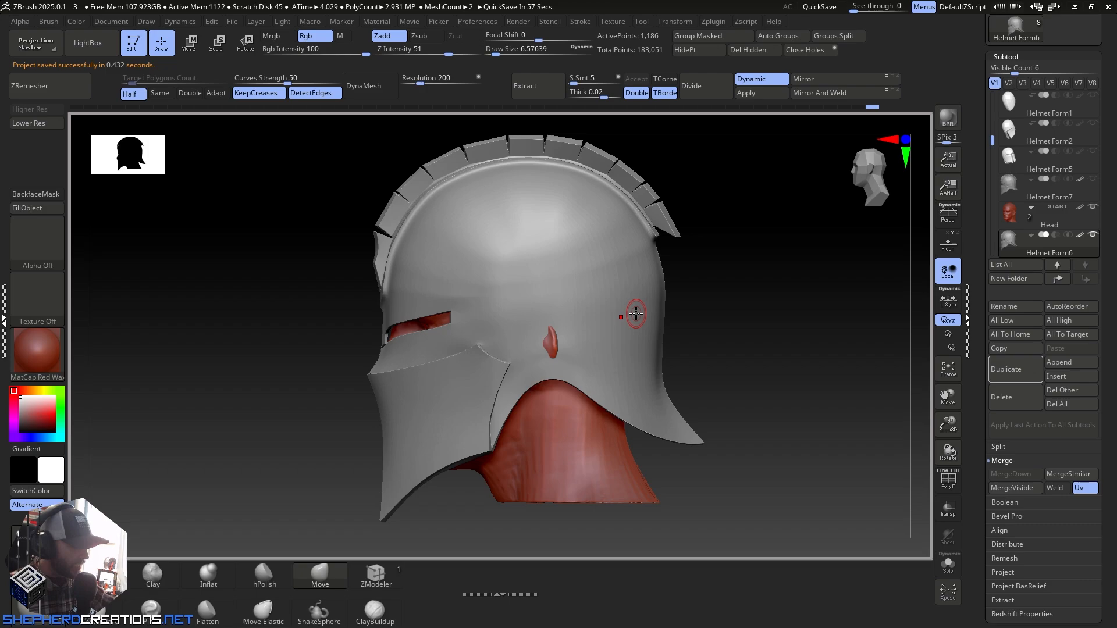
Step: Examine the whole helmet from the back, side and front, including the crest and the face plate's gap beneath the nose guard
mouse_move(621, 310)
right_down()
mouse_move(549, 310)
mouse_move(559, 311)
right_up()
alt+right_drag(697, 281, 591, 265)
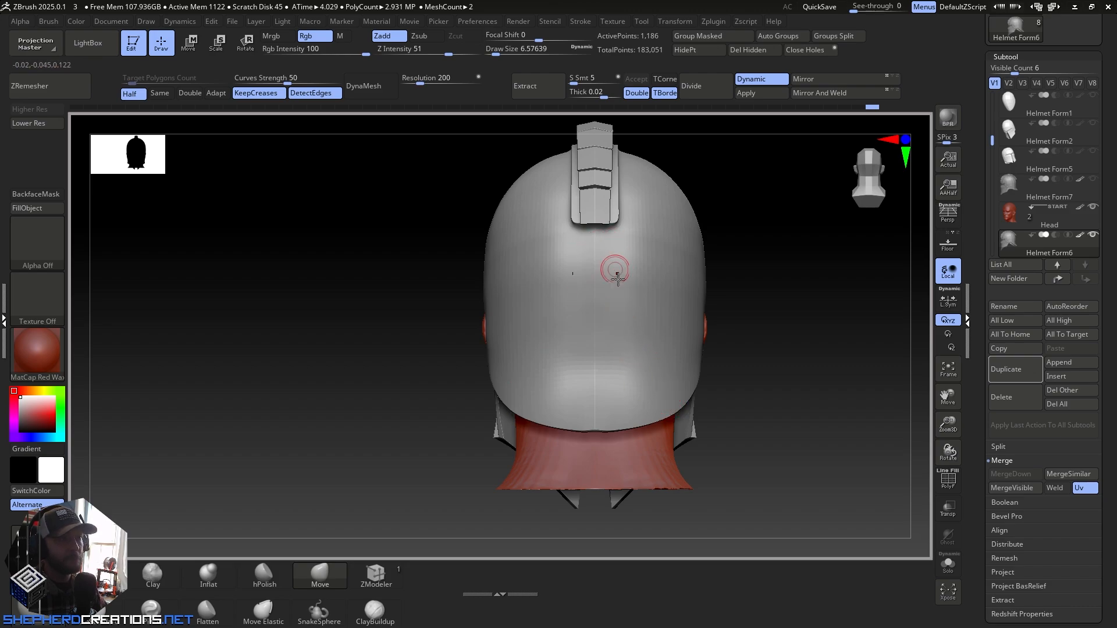
right_drag(617, 279, 598, 306)
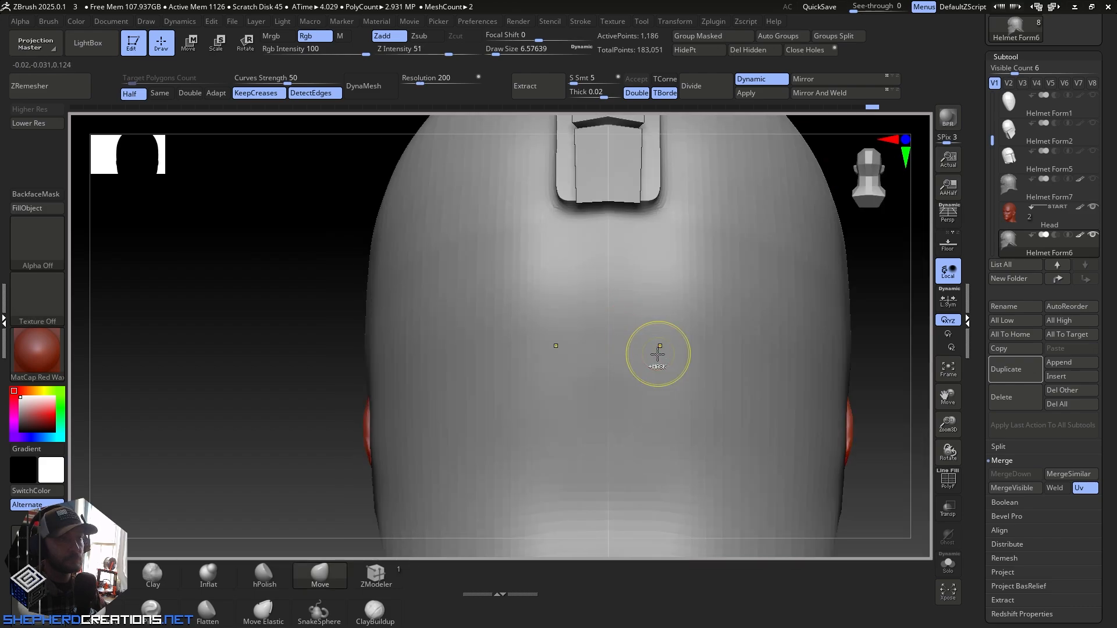
ctrl+right_drag(657, 354, 593, 289)
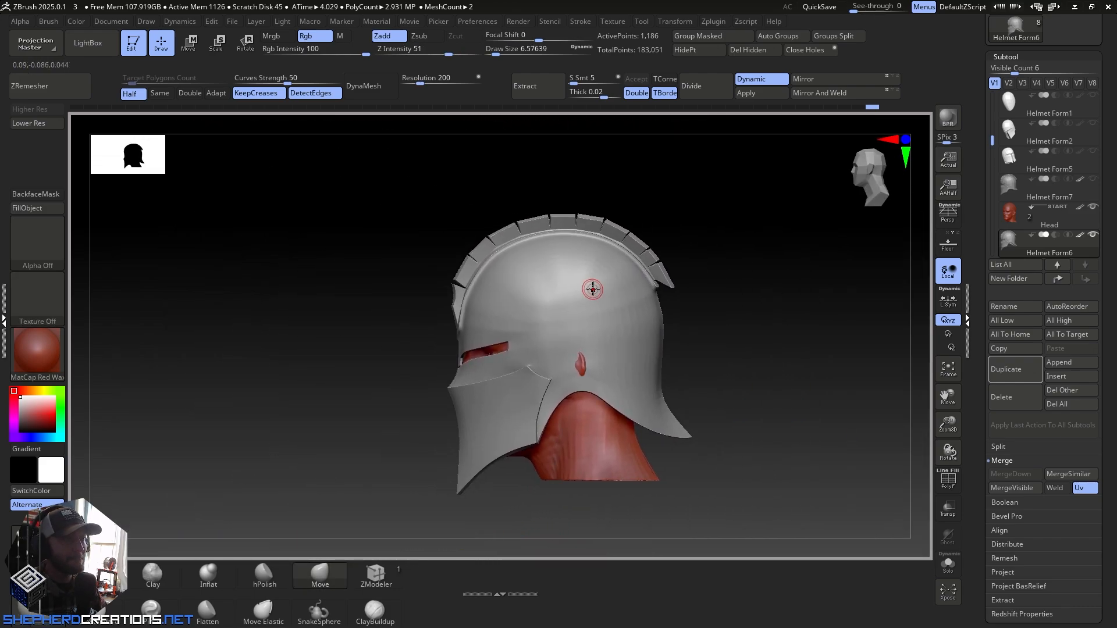
ctrl+right_drag(575, 241, 637, 361)
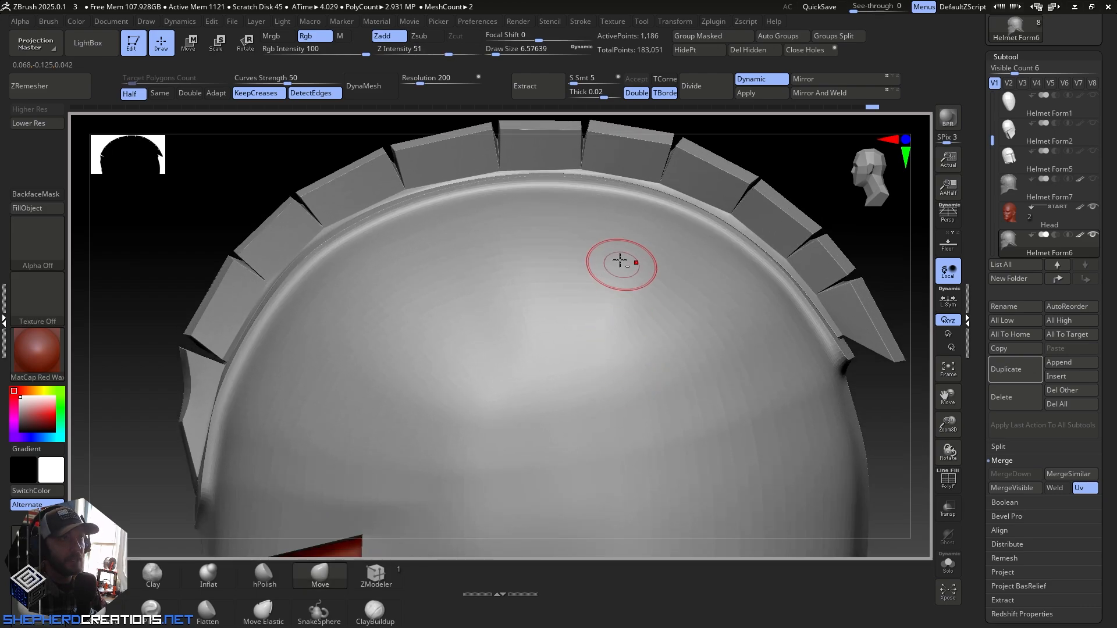
mouse_move(620, 259)
alt+right_down()
mouse_move(555, 322)
mouse_move(581, 282)
mouse_move(756, 317)
mouse_move(624, 304)
mouse_move(561, 428)
mouse_move(589, 237)
mouse_move(571, 229)
mouse_move(589, 250)
mouse_move(613, 247)
alt+right_up()
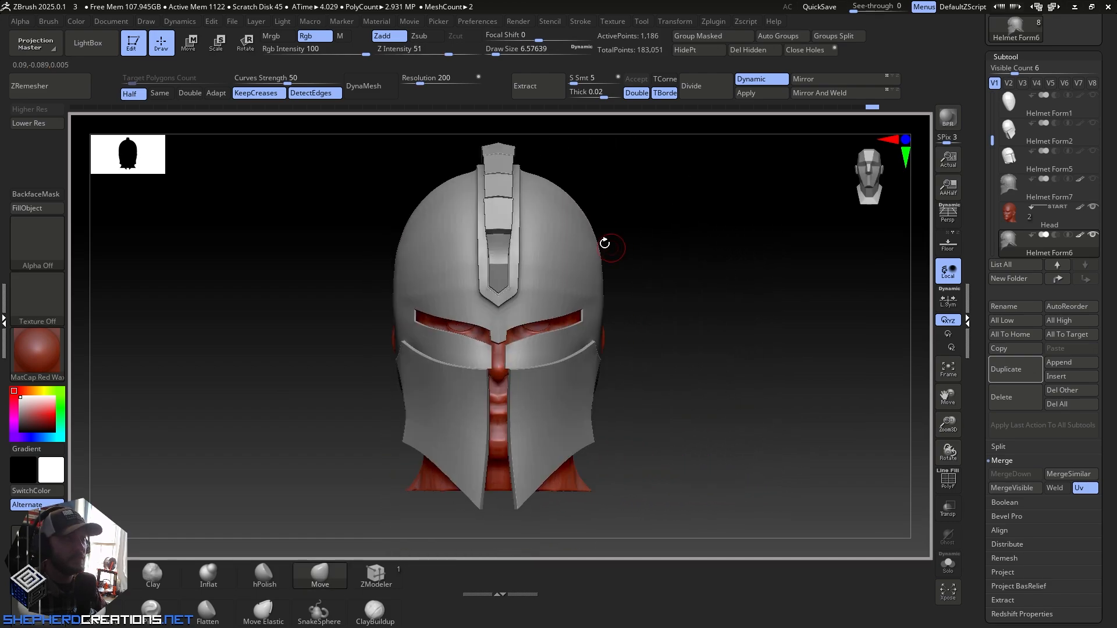
right_drag(561, 306, 570, 251)
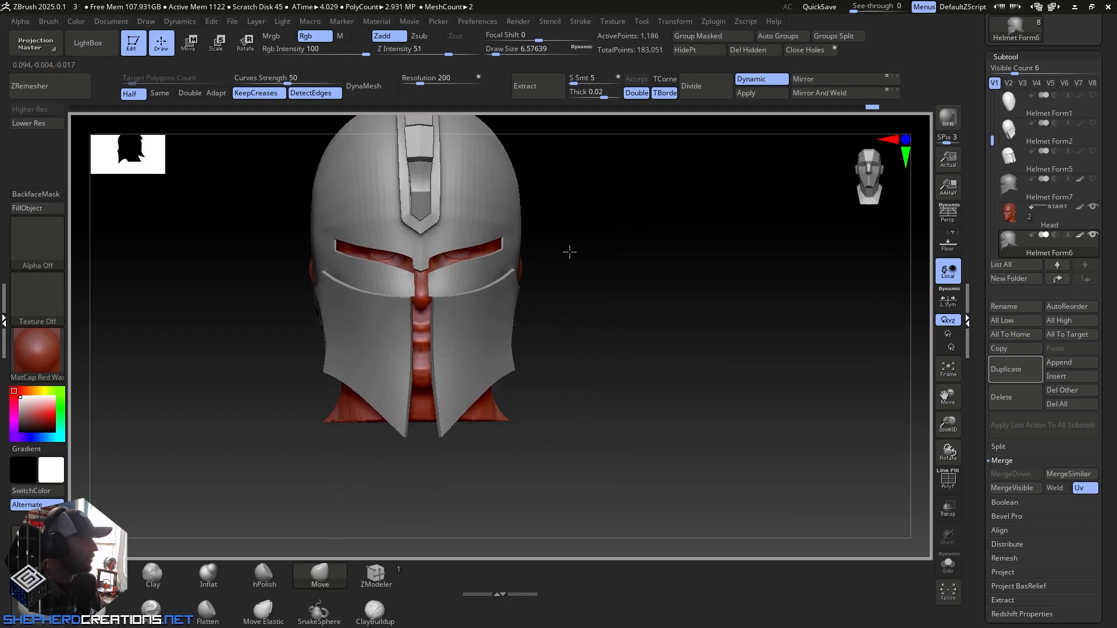
right_drag(524, 279, 548, 484)
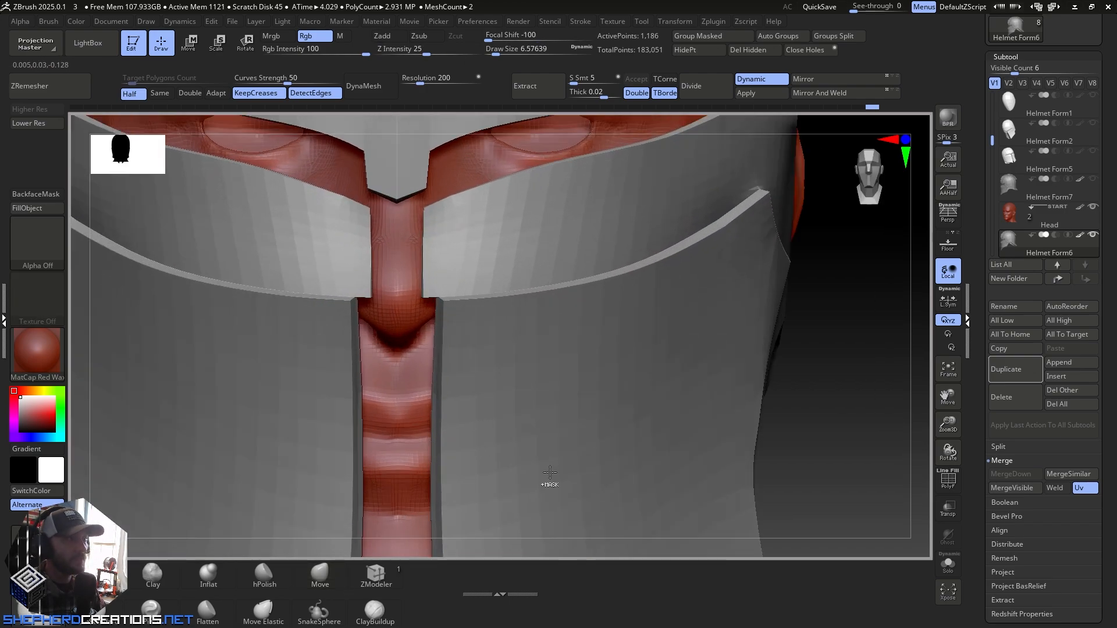
mouse_move(527, 326)
right_down()
mouse_move(452, 299)
mouse_move(527, 288)
mouse_move(486, 279)
mouse_move(496, 337)
mouse_move(516, 324)
mouse_move(468, 330)
mouse_move(458, 387)
mouse_move(479, 344)
mouse_move(449, 312)
right_up()
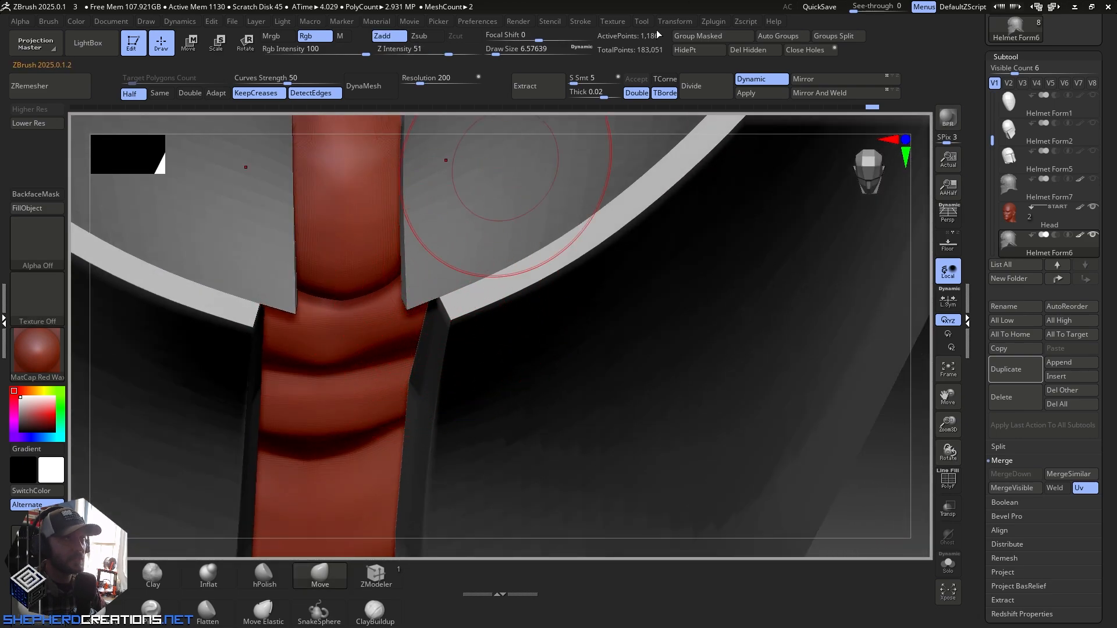
Step: Choose the ZModeler Stitch point action for the face plate rim's inner corner beneath the nose guard, in polyframe at draw size 2.19
drag(504, 51, 492, 52)
mouse_move(553, 256)
right_down()
mouse_move(543, 257)
mouse_move(552, 272)
right_up()
click(956, 488)
right_drag(494, 314, 466, 325)
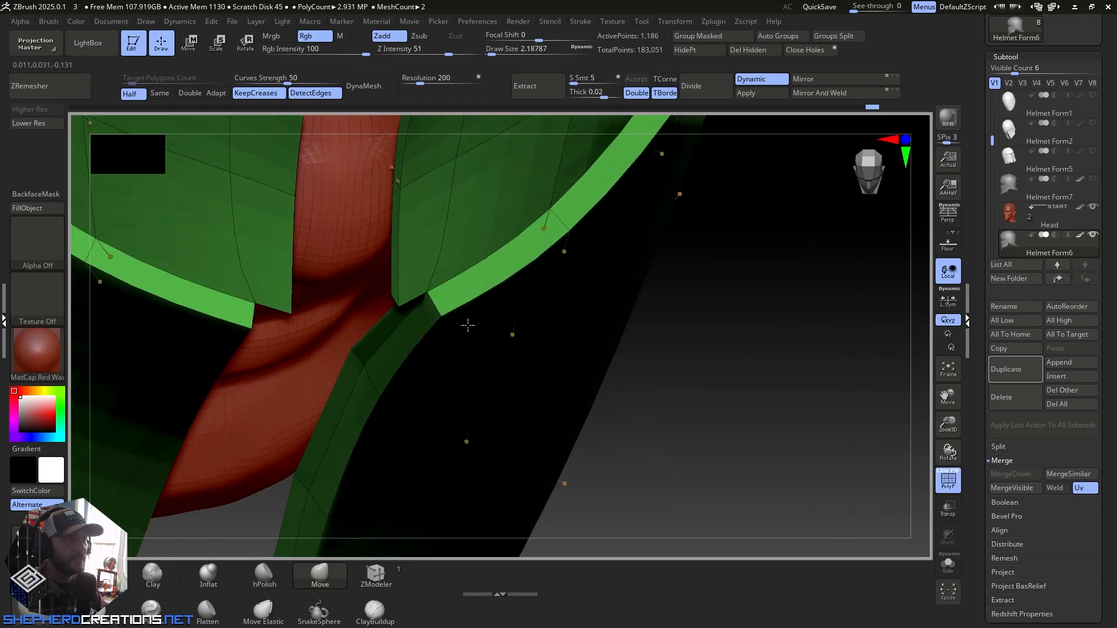
ctrl+right_drag(437, 282, 425, 292)
right_click(425, 293)
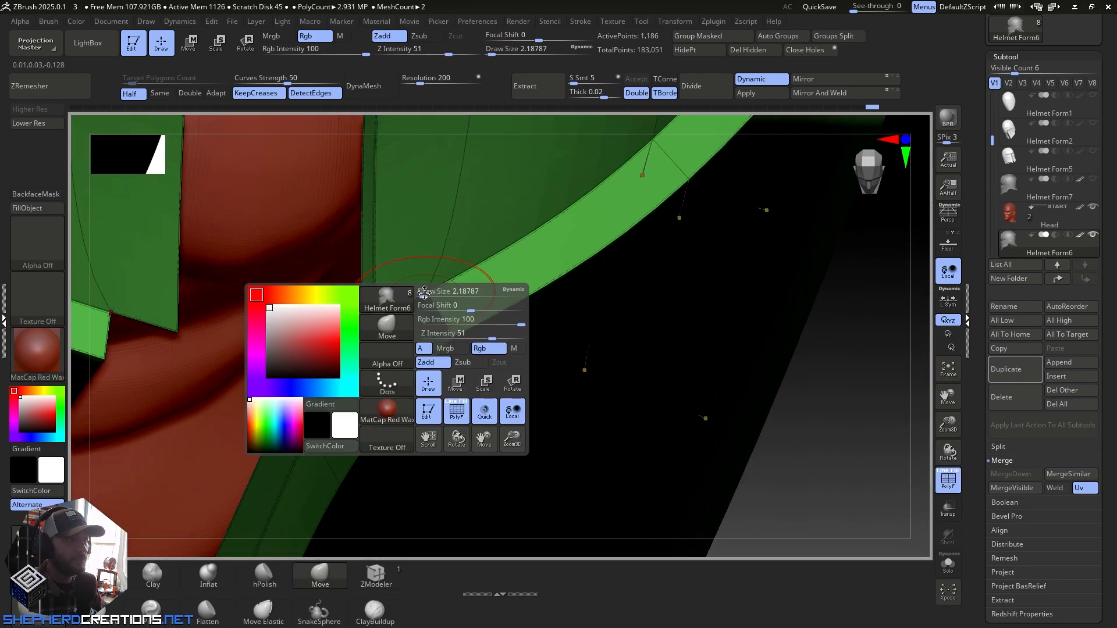
click(377, 575)
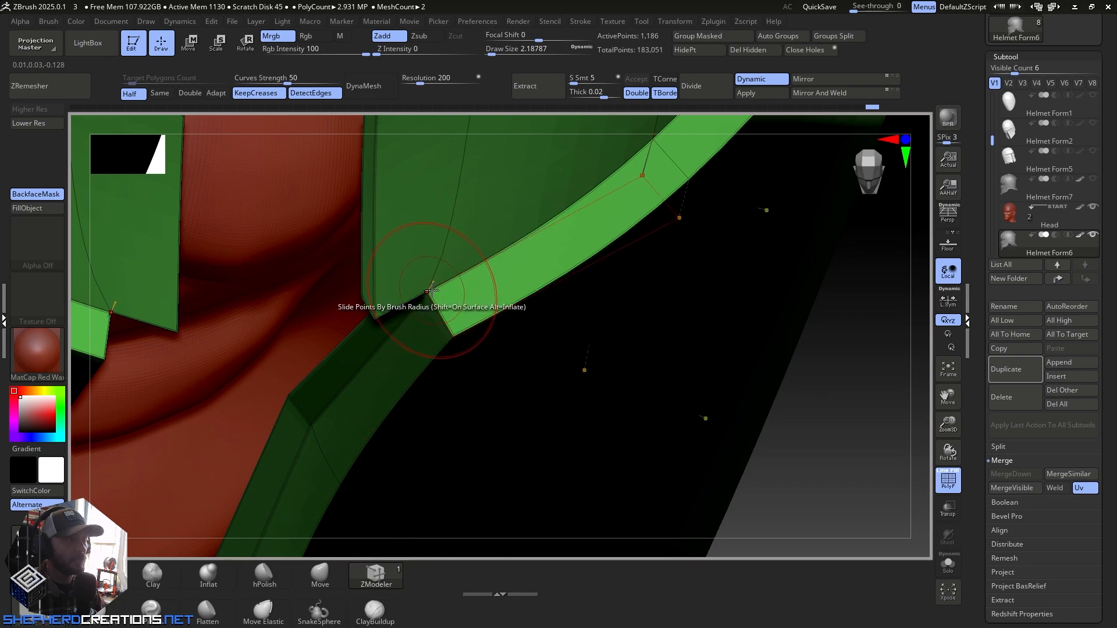
key(space)
click(499, 330)
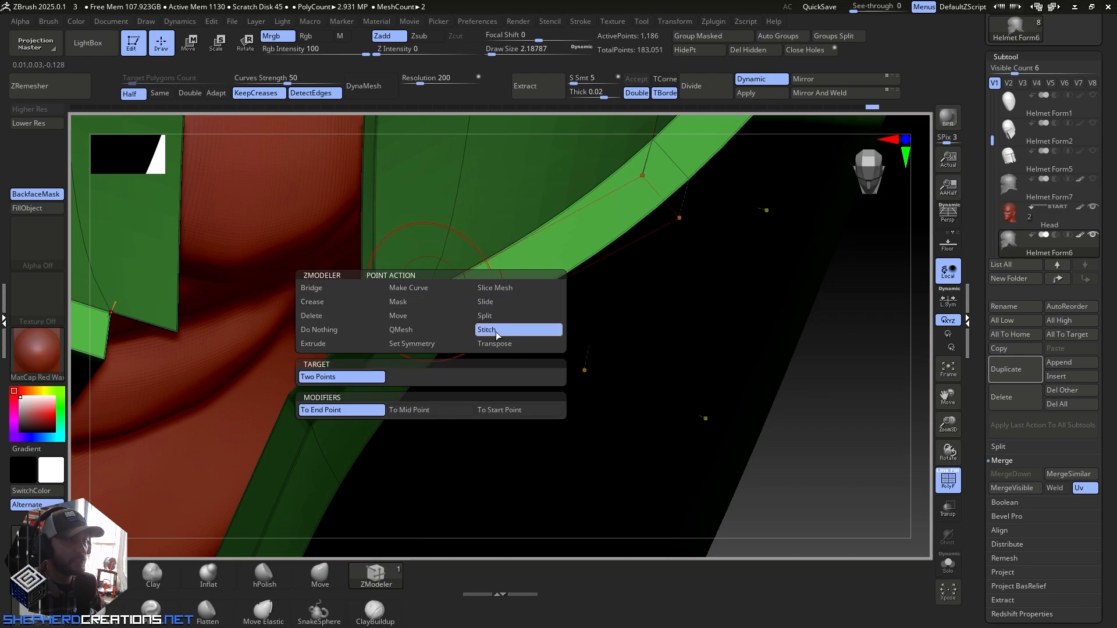
Step: Stitch the two points at the inner front corner of the cheek plate's upper lip together at the end point
click(452, 333)
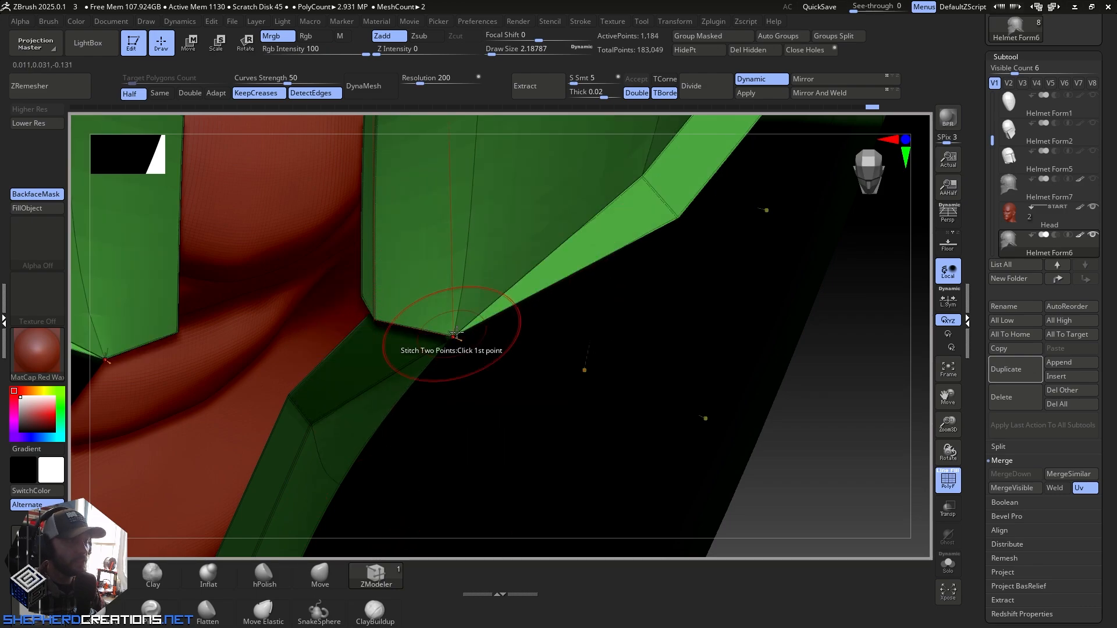
mouse_move(524, 314)
ctrl+right_down()
mouse_move(563, 311)
mouse_move(541, 242)
mouse_move(581, 200)
mouse_move(586, 229)
mouse_move(498, 366)
mouse_move(463, 316)
mouse_move(504, 308)
ctrl+right_up()
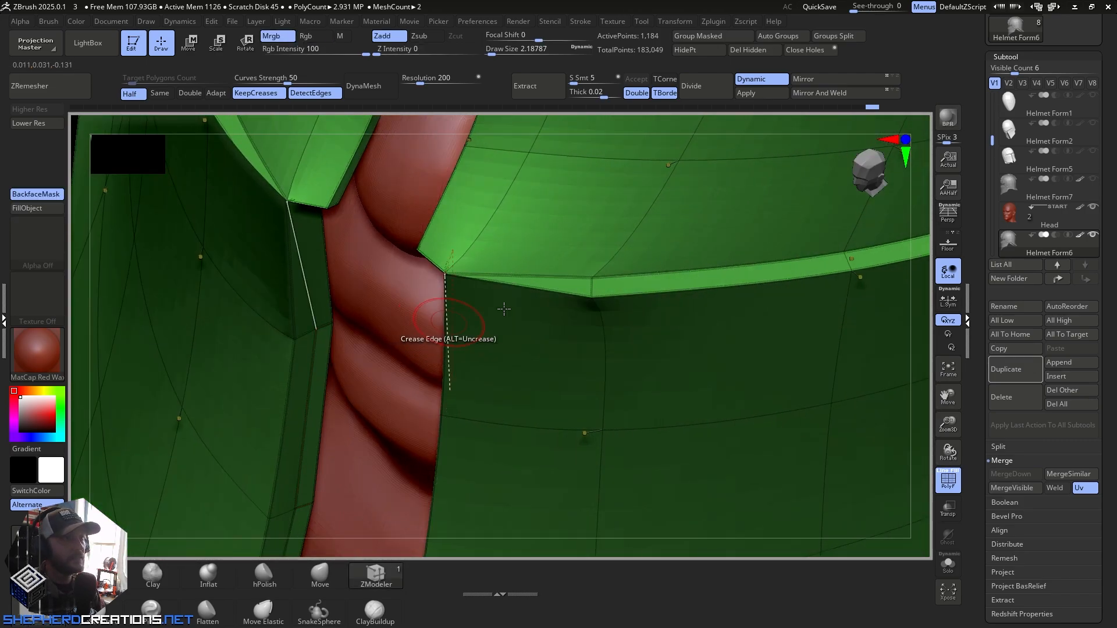
Step: Try stitching the next pair of points along the cheek plate's upper lip, then undo that stitch
click(592, 293)
right_drag(592, 290, 602, 245)
right_drag(605, 307, 515, 290)
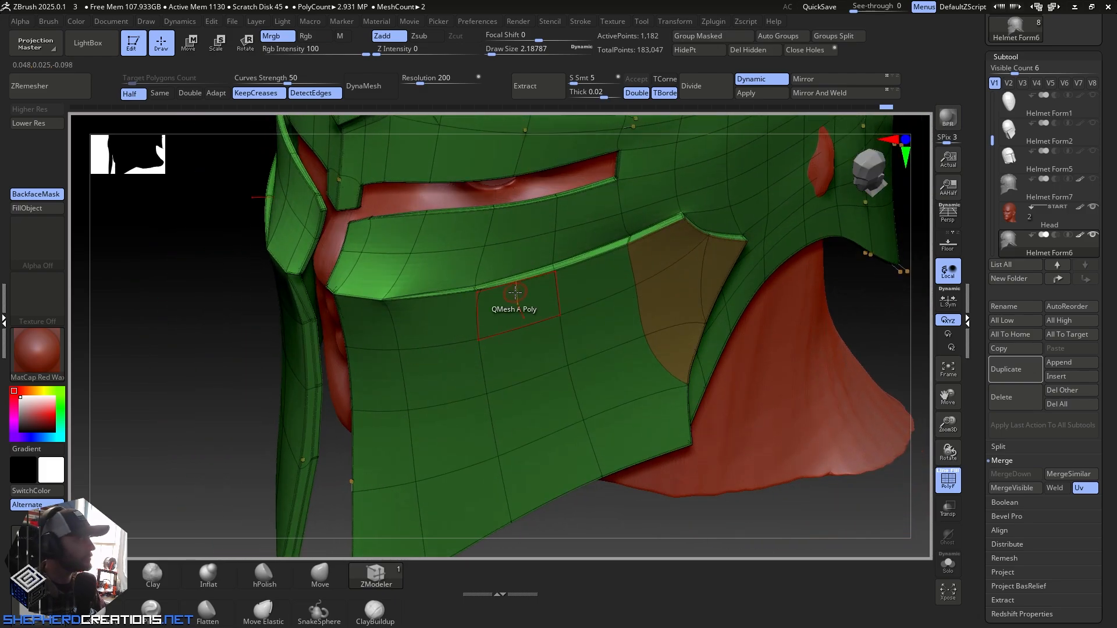
mouse_move(536, 332)
right_down()
mouse_move(461, 307)
mouse_move(439, 269)
mouse_move(326, 309)
right_up()
key(ctrl)
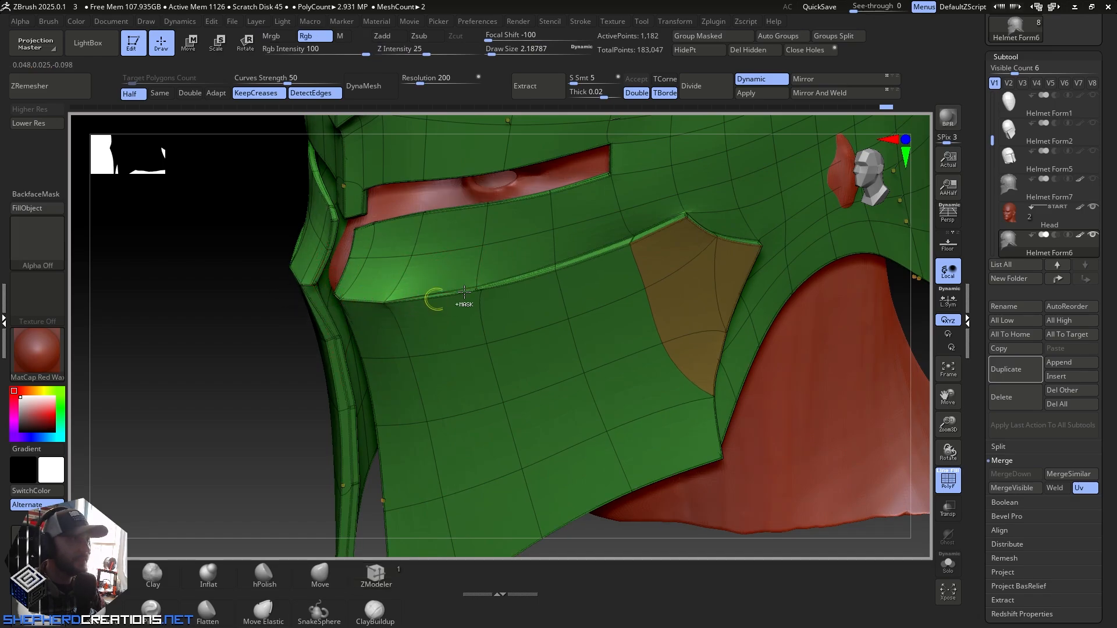
mouse_move(429, 338)
right_down()
mouse_move(436, 304)
mouse_move(400, 300)
mouse_move(429, 417)
right_up()
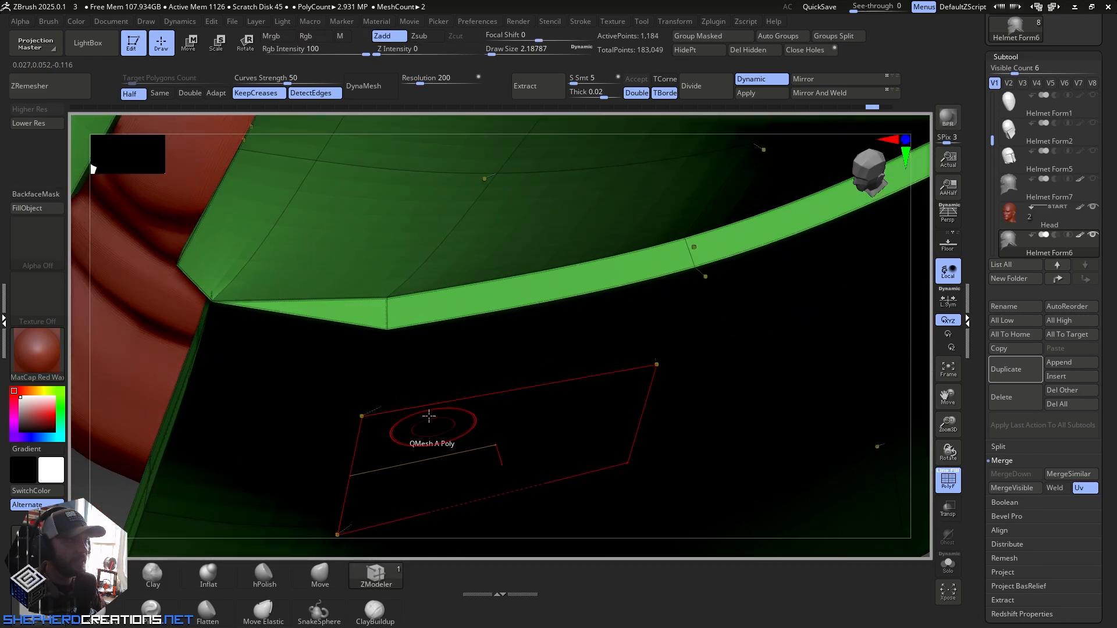
Step: Switch to the Move brush and inspect the front rims of the visor and cheek plates from the side and underneath
right_drag(386, 309, 478, 336)
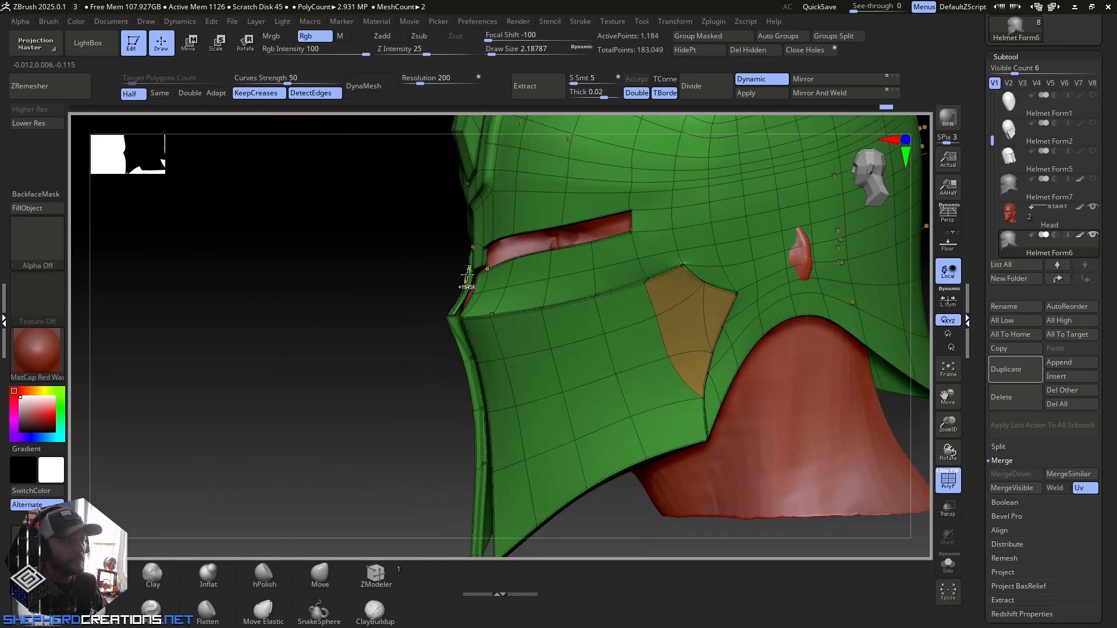
ctrl+right_drag(466, 281, 514, 481)
click(334, 587)
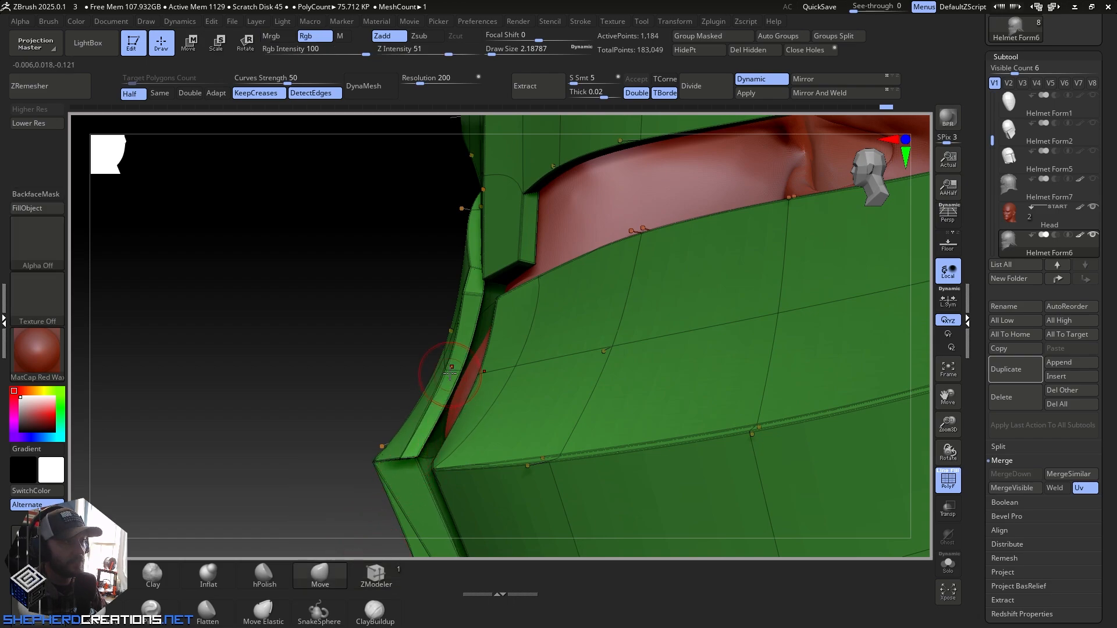
right_drag(438, 369, 435, 410)
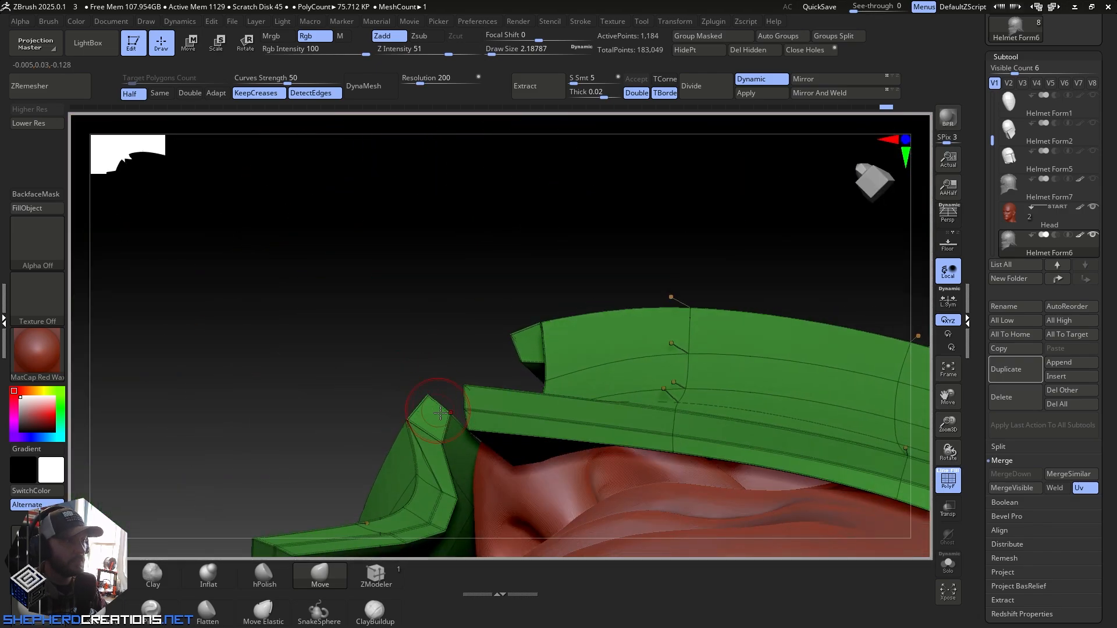
right_drag(512, 337, 541, 448)
mouse_move(565, 348)
right_down()
mouse_move(611, 429)
mouse_move(636, 424)
mouse_move(594, 391)
mouse_move(588, 338)
mouse_move(634, 349)
mouse_move(616, 331)
mouse_move(638, 324)
mouse_move(632, 372)
right_up()
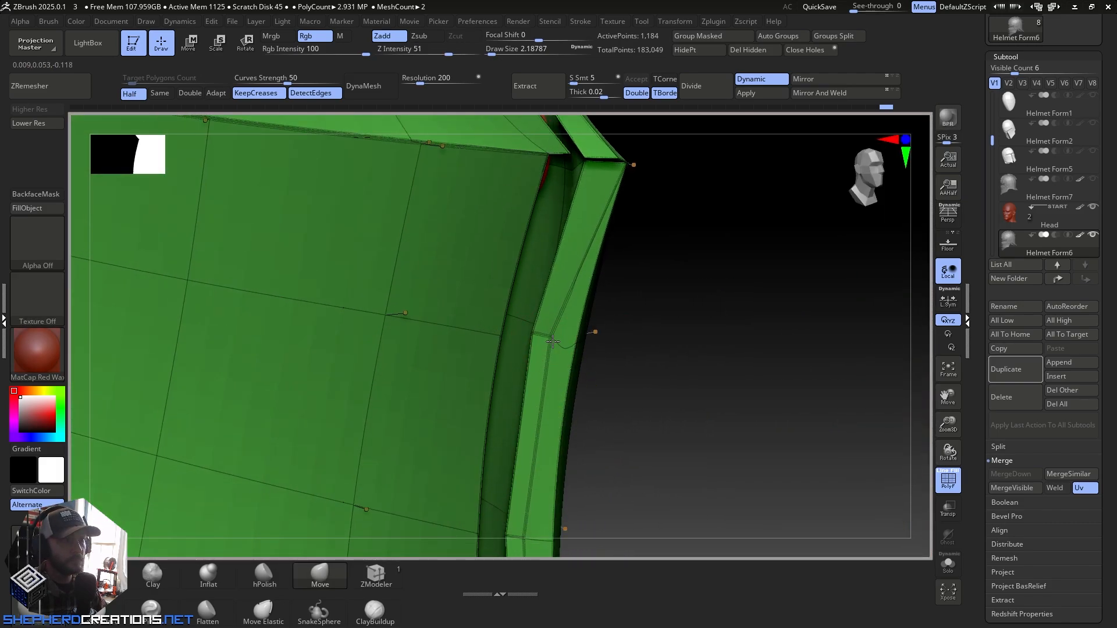
Step: Use ZModeler to uncrease the middle edges running down the front rim of the cheek plate
click(376, 575)
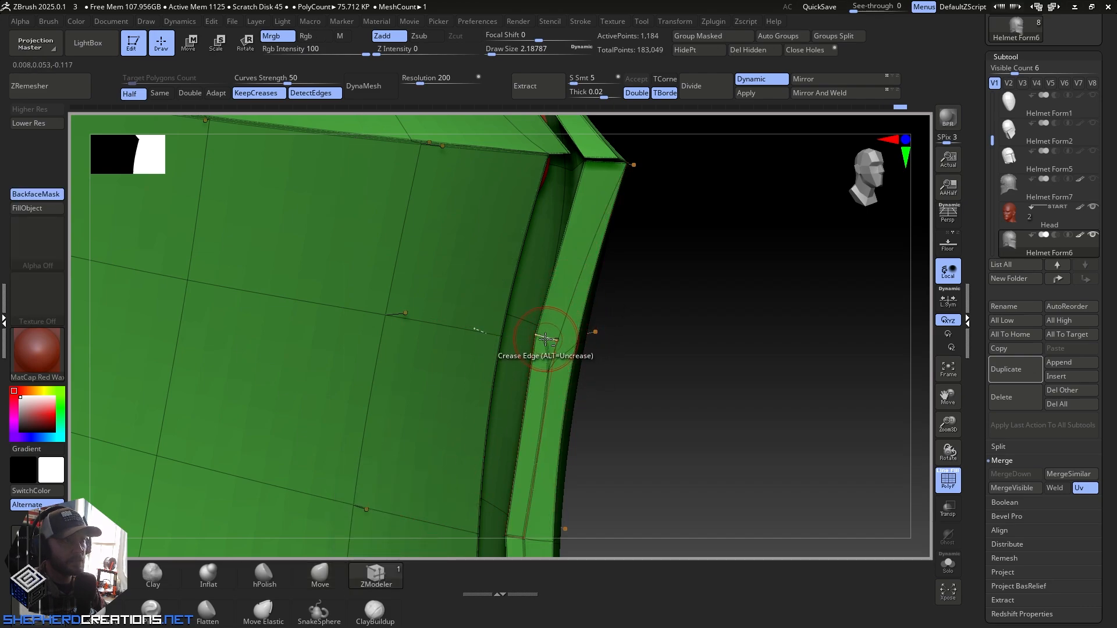
right_drag(541, 438, 511, 316)
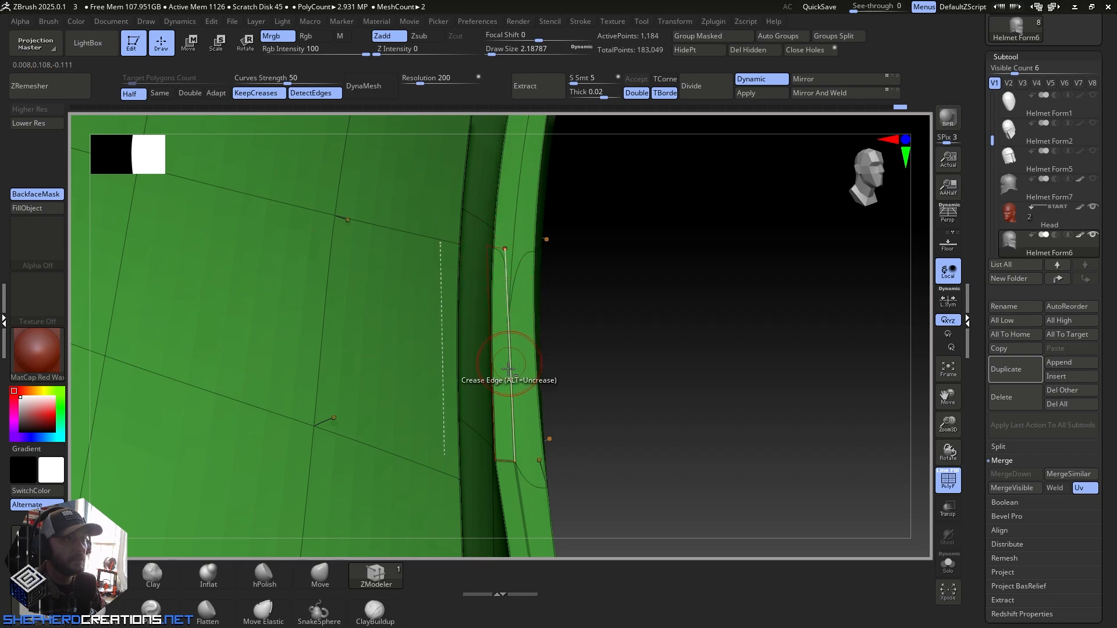
right_drag(505, 472, 477, 277)
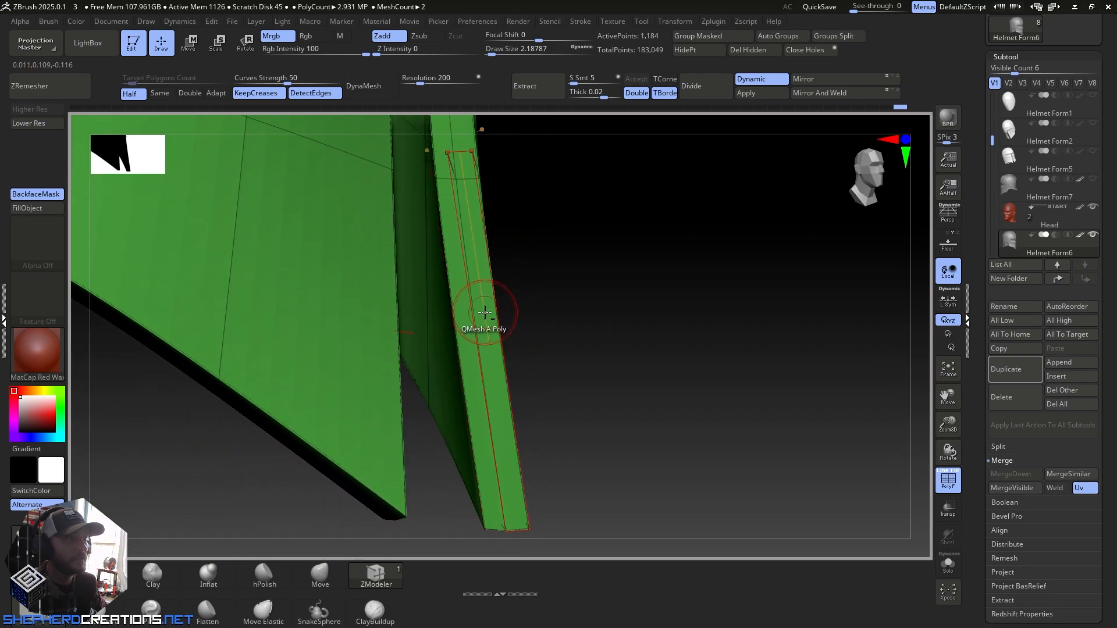
right_drag(485, 350, 451, 250)
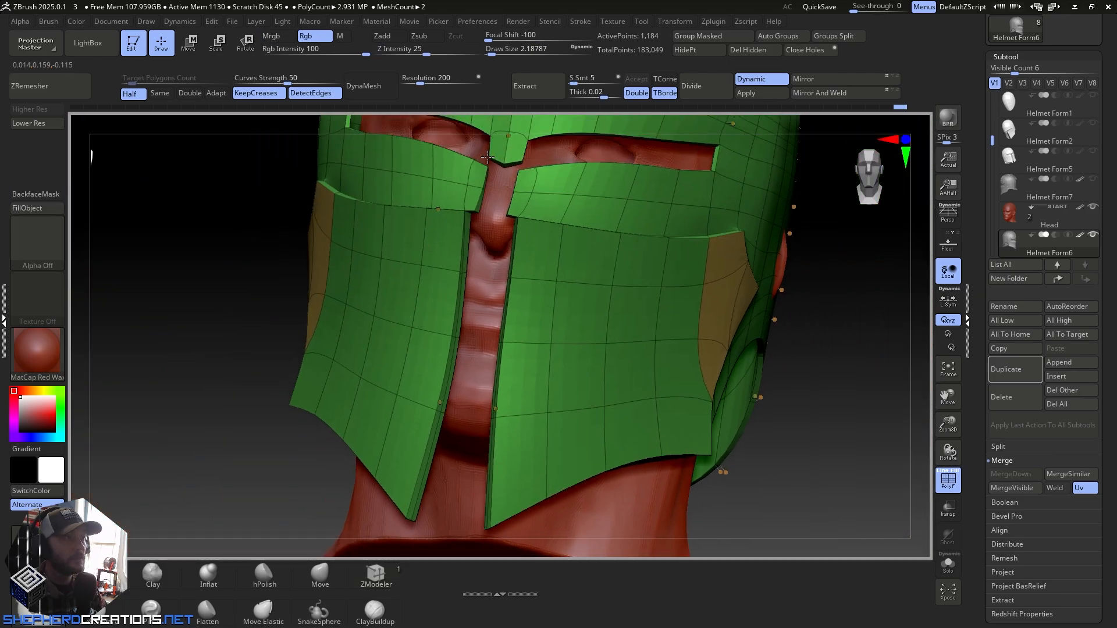
Step: Turn on transparency and compare the helmet's width with the head from the front
right_drag(588, 270, 571, 313)
right_drag(579, 374, 649, 359)
alt+right_drag(692, 399, 718, 389)
click(954, 513)
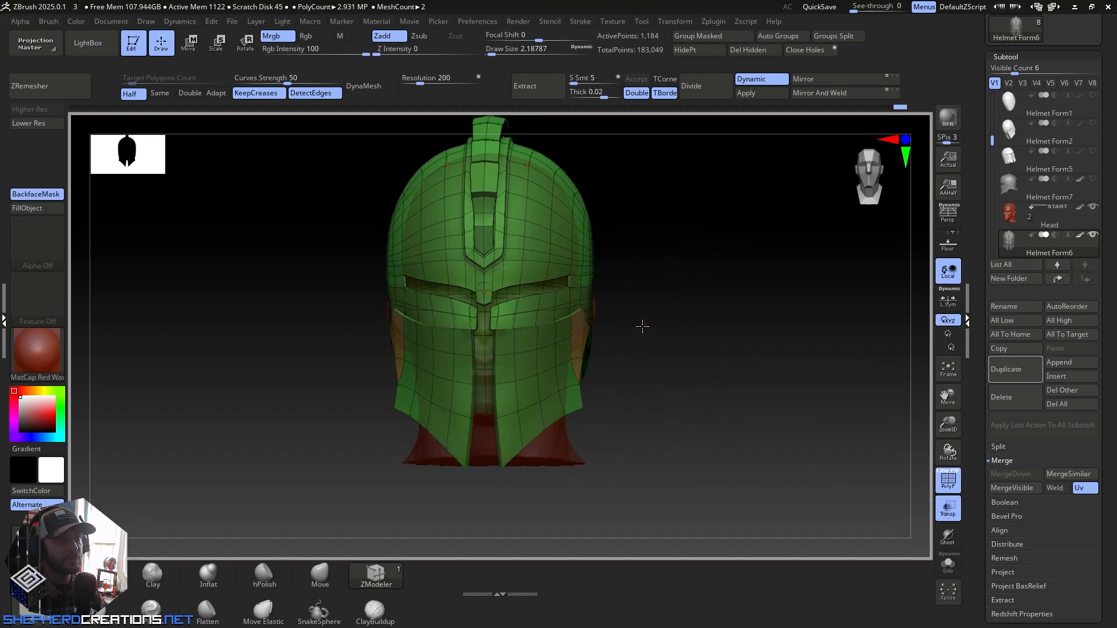
ctrl+right_drag(578, 272, 541, 257)
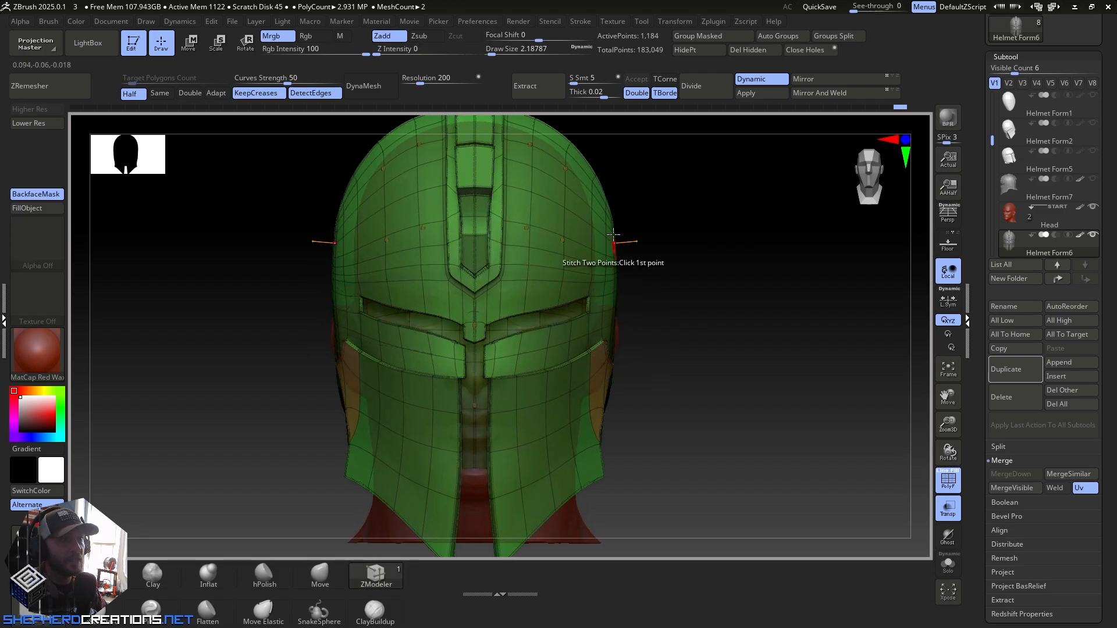
right_drag(556, 135, 585, 158)
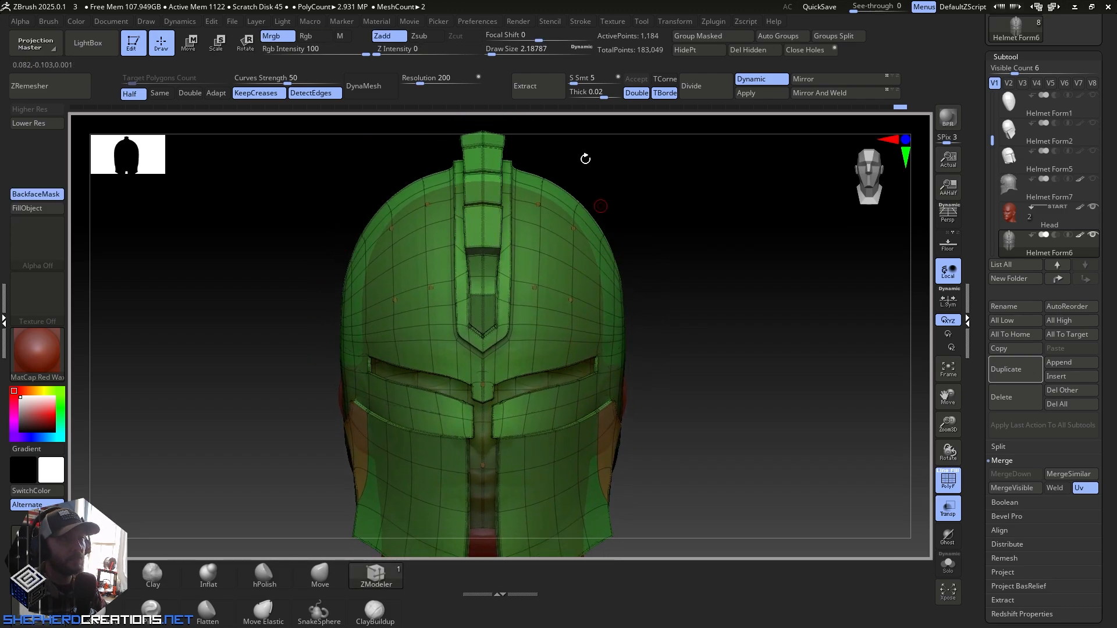
Step: Try scaling the whole helmet along X to about 0.93 with the transform gizmo, then undo the scaling
click(503, 54)
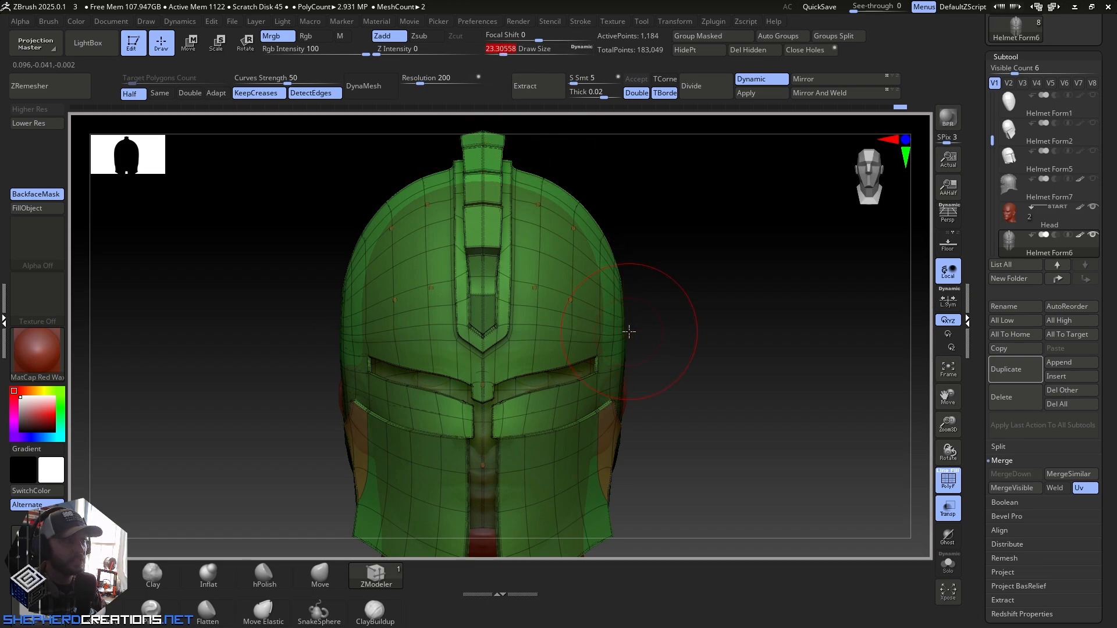
click(188, 43)
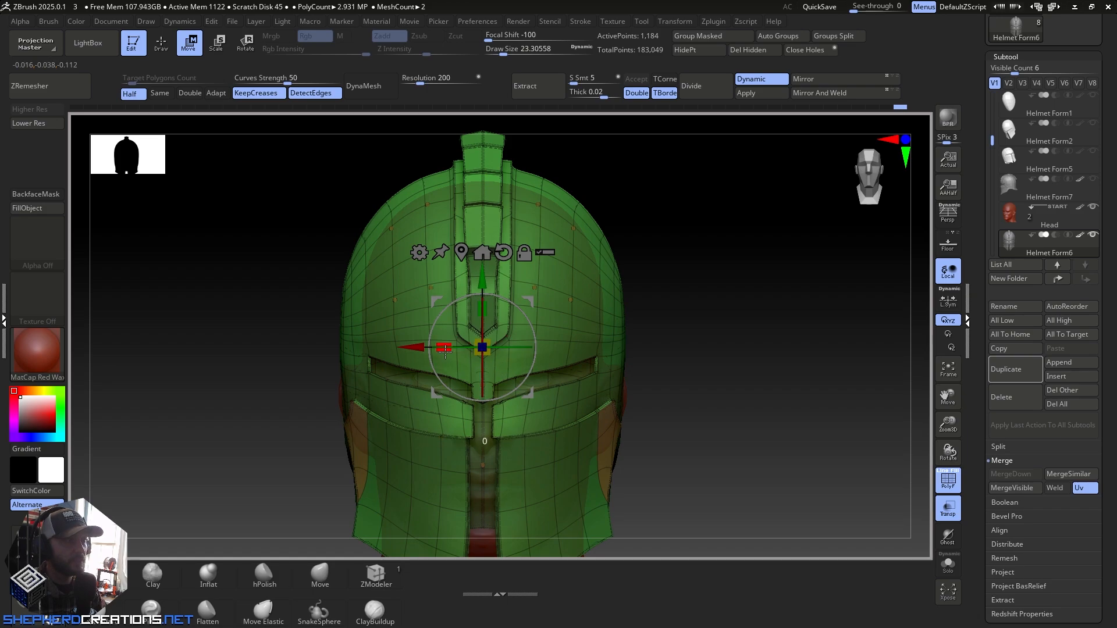
drag(446, 351, 459, 356)
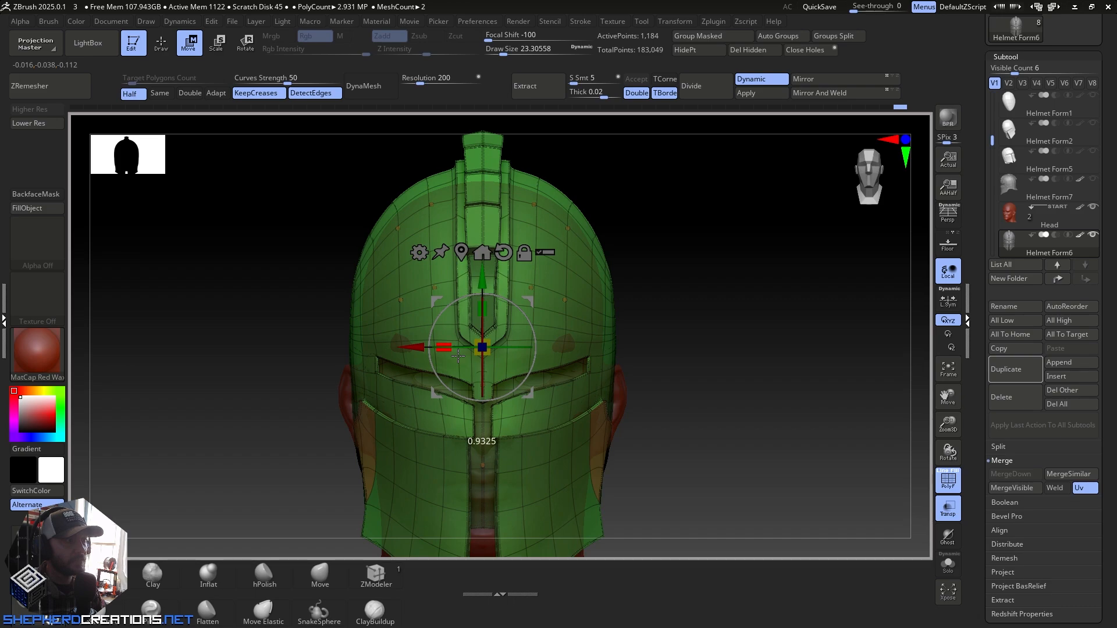
alt+drag(618, 404, 618, 345)
key(ctrl+z)
Step: Mask the lower face guard, try narrowing the unmasked part of the helmet along X, then undo the scaling
alt+drag(679, 399, 675, 303)
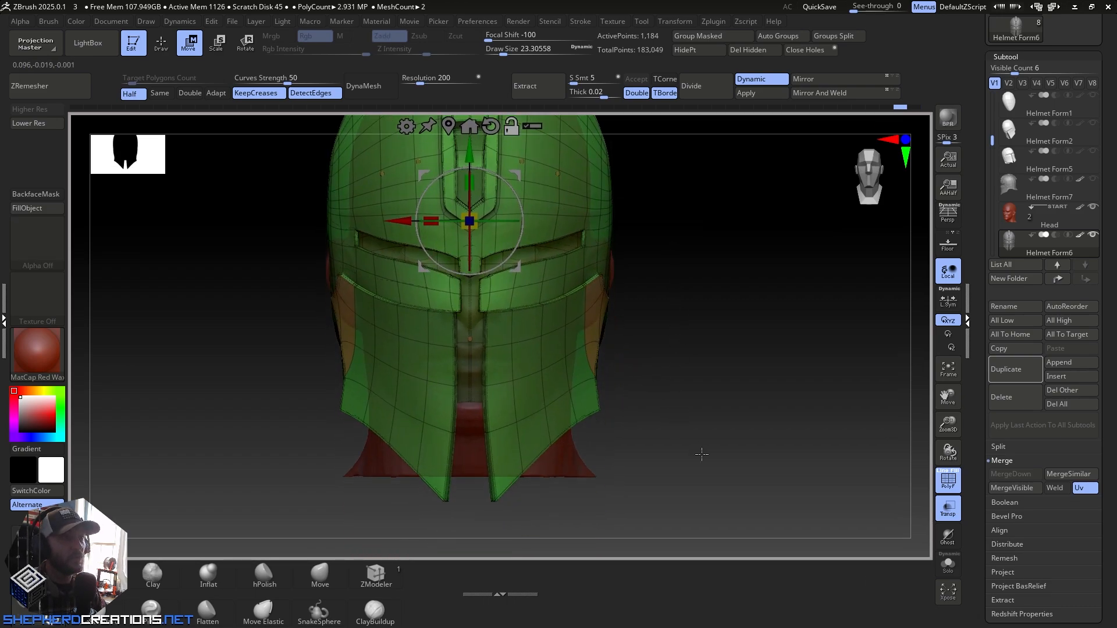
ctrl+drag(624, 510, 237, 285)
alt+drag(524, 291, 522, 362)
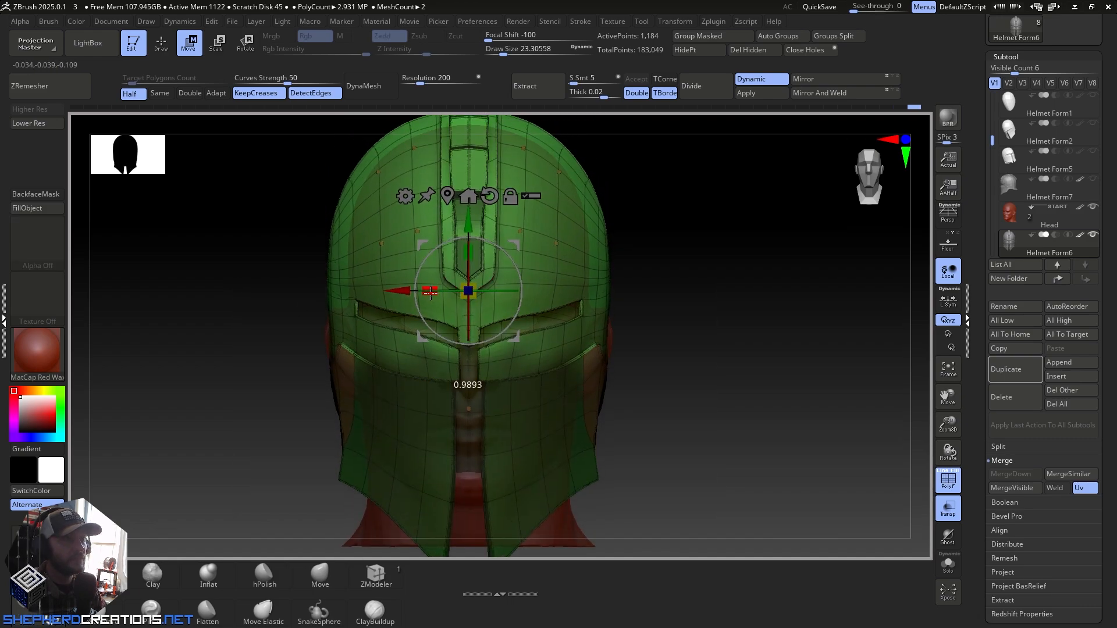
drag(431, 292, 439, 294)
key(ctrl+z)
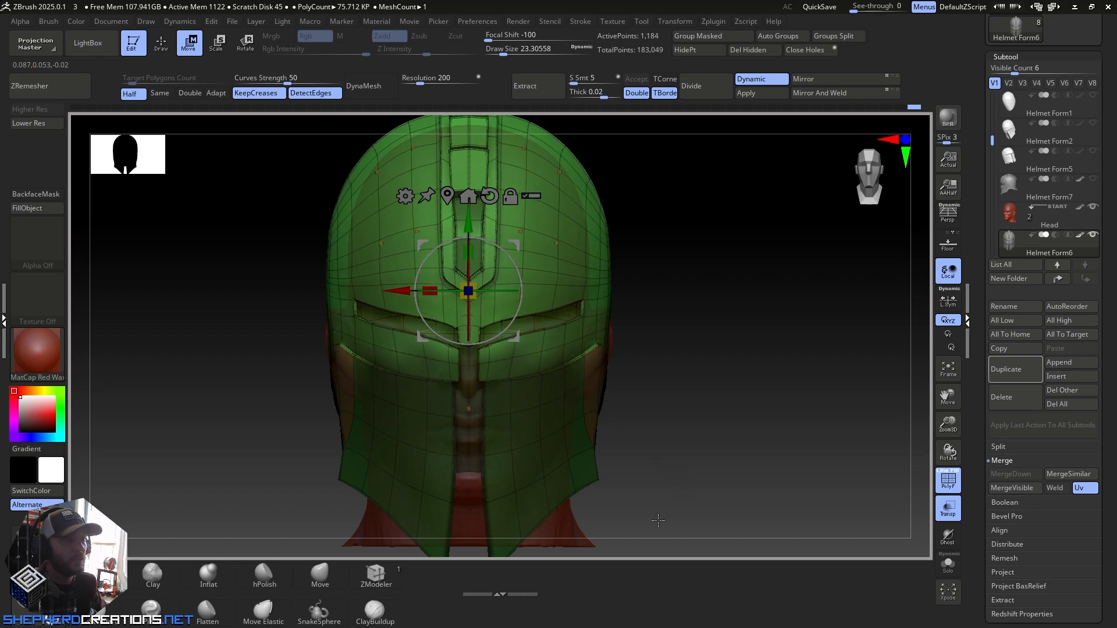
Step: Mask the helmet from the eye area down and narrow the unmasked dome slightly along X
alt+drag(671, 487, 674, 419)
ctrl+drag(698, 520, 247, 235)
alt+right_drag(603, 310, 603, 320)
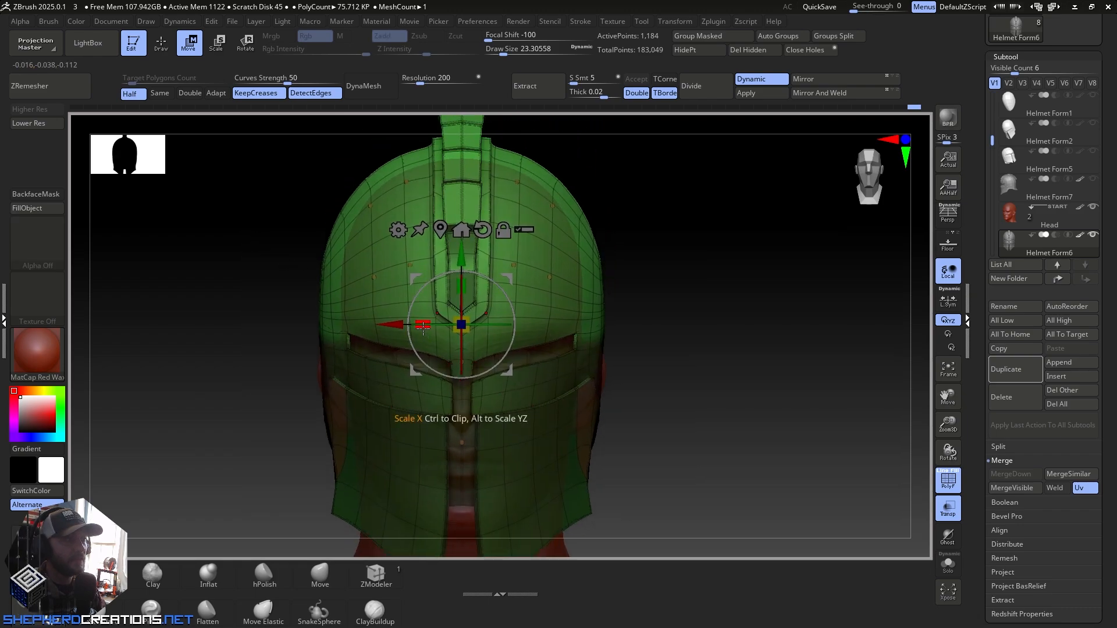
drag(423, 329, 431, 329)
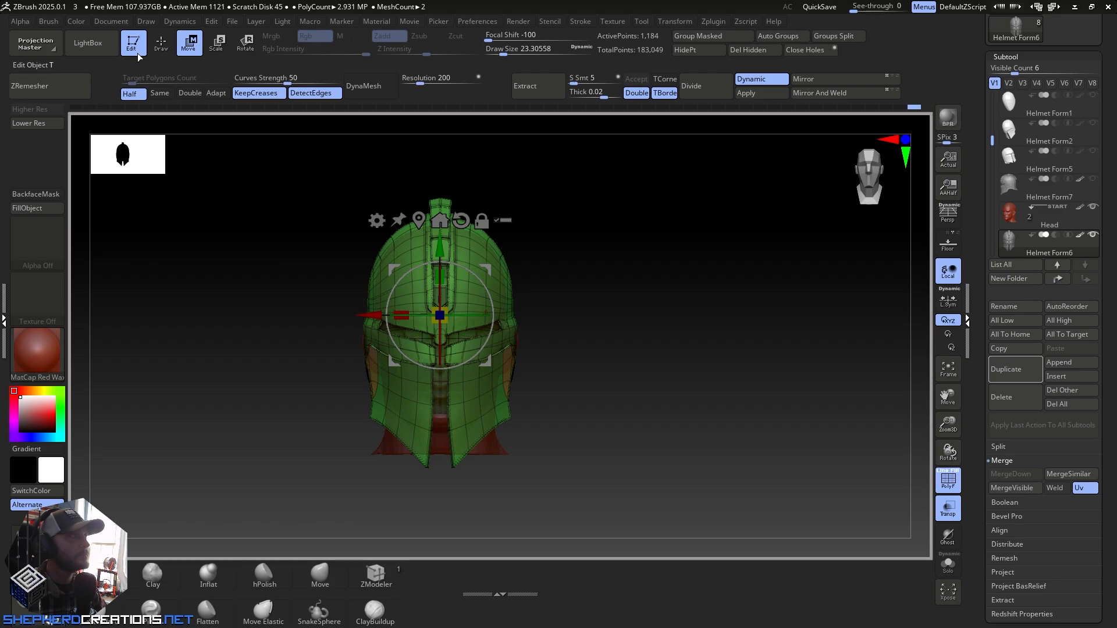
Step: Return to Draw mode, hide the polyframe, and inspect the transparent helmet over the head from the side and front
click(137, 54)
click(196, 76)
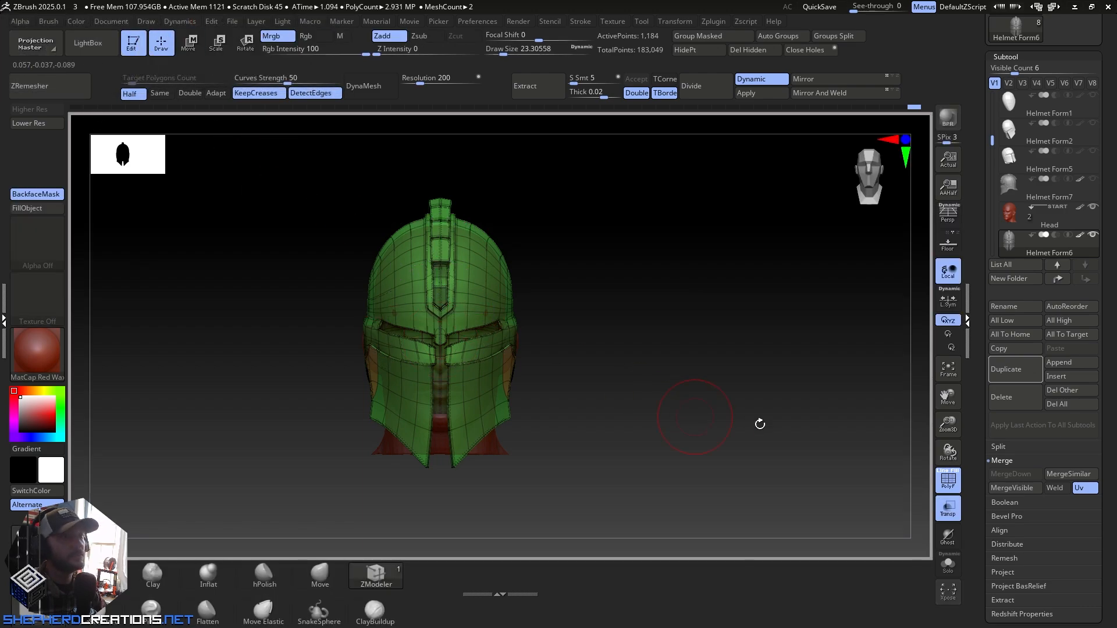
click(954, 491)
mouse_move(756, 394)
mouse_down()
mouse_move(640, 386)
mouse_move(598, 356)
mouse_up()
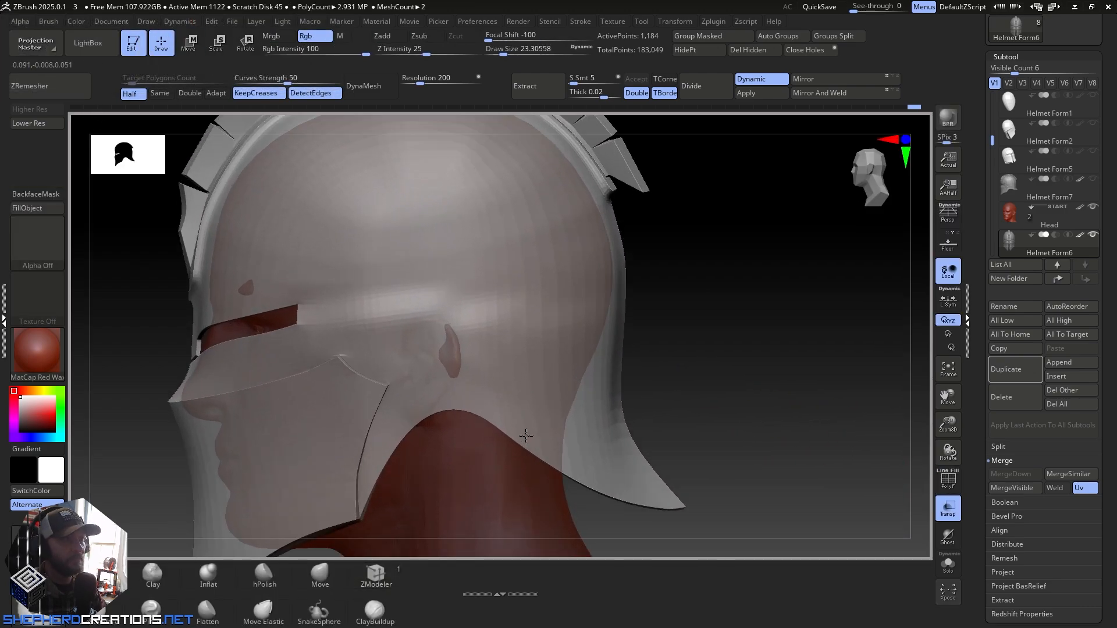
right_drag(526, 436, 562, 421)
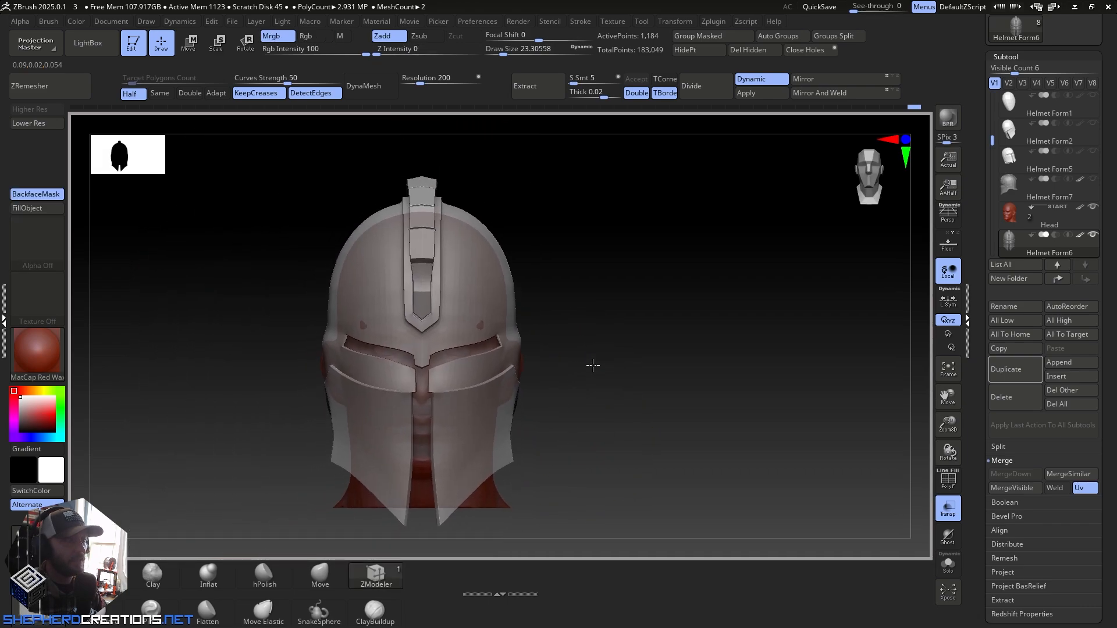
right_drag(661, 367, 631, 341)
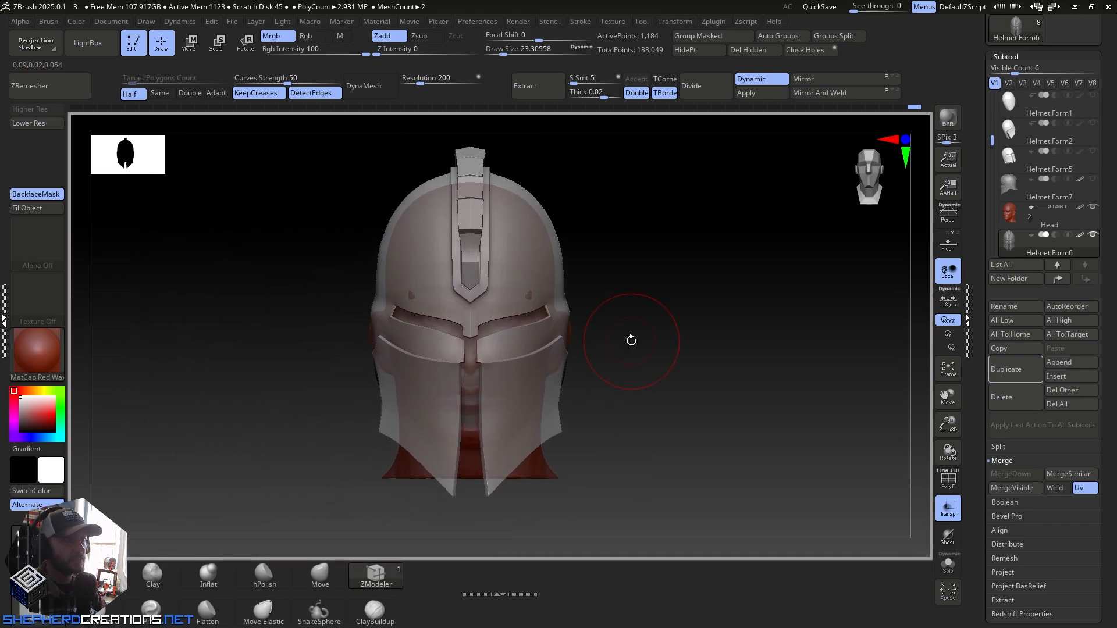
Step: Turn off transparency to check the silhouette, undo the dome narrowing, and clear the helmet mask
click(948, 511)
mouse_move(766, 444)
right_down()
mouse_move(731, 429)
mouse_move(711, 454)
mouse_move(768, 434)
right_up()
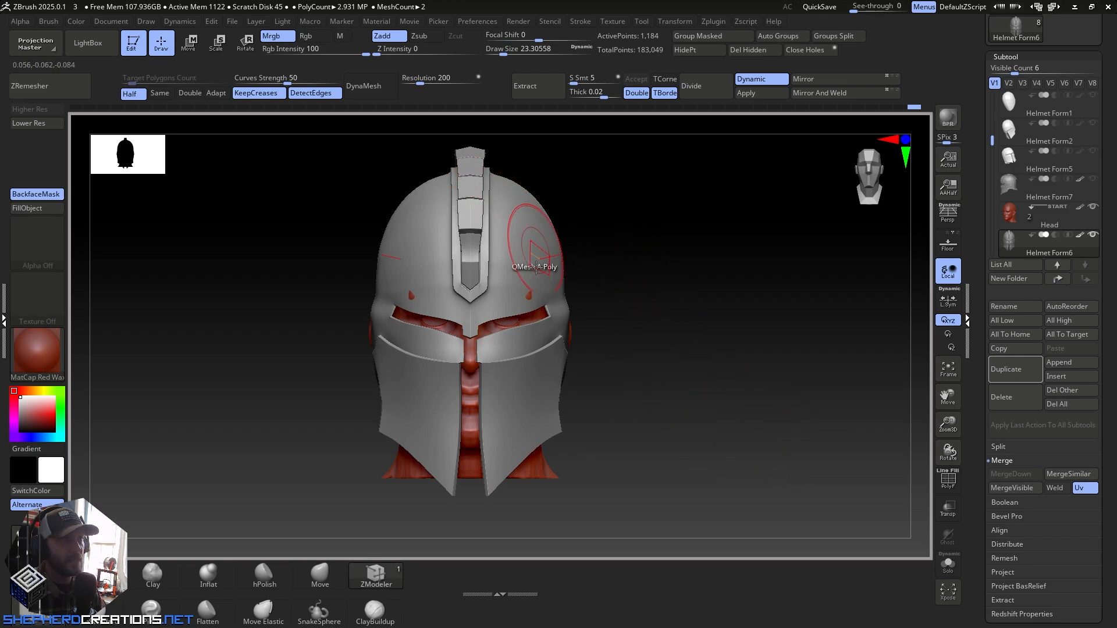
mouse_move(556, 279)
right_down()
mouse_move(568, 347)
mouse_move(573, 317)
mouse_move(556, 323)
mouse_move(629, 334)
right_up()
key(ctrl)
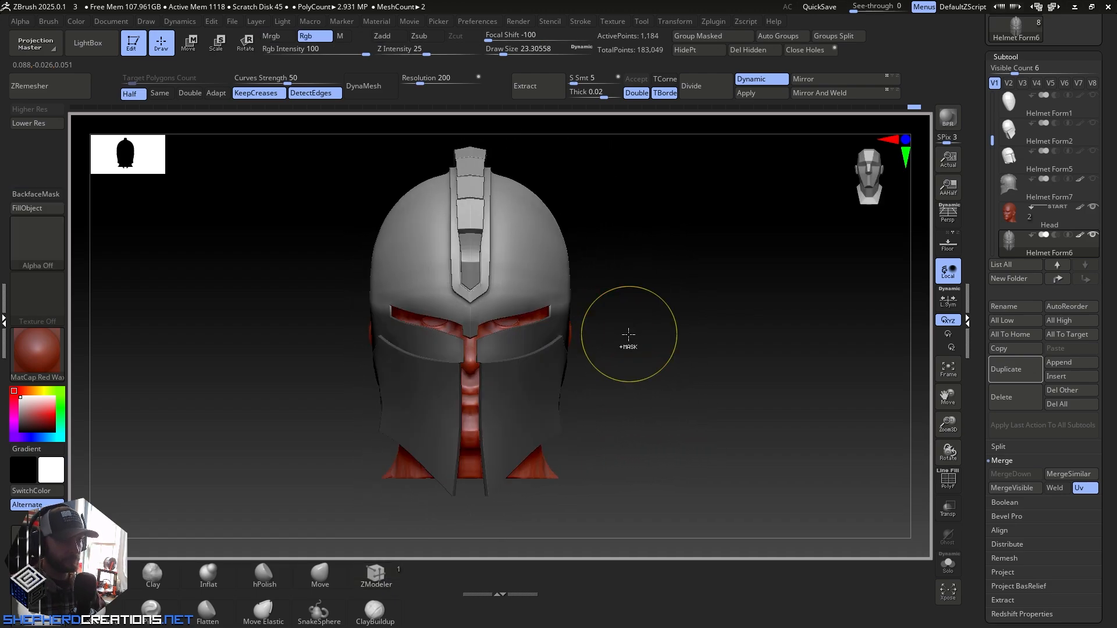
drag(705, 376, 699, 375)
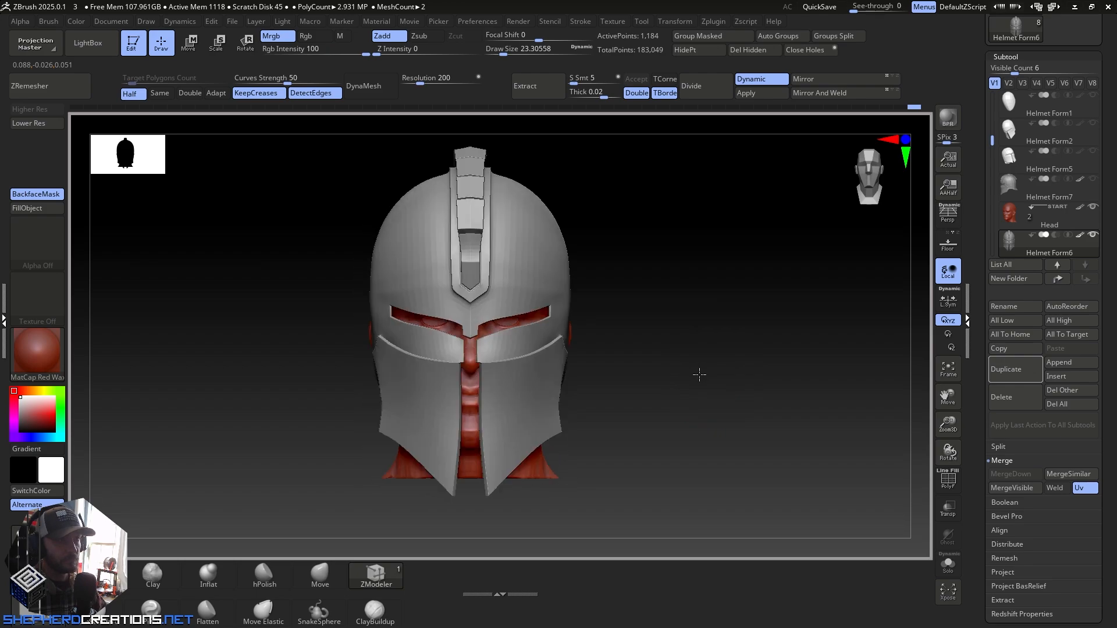
Step: Choose the Move brush with a draw size of about 94 and show the helmet transparently over the head
drag(502, 51, 519, 55)
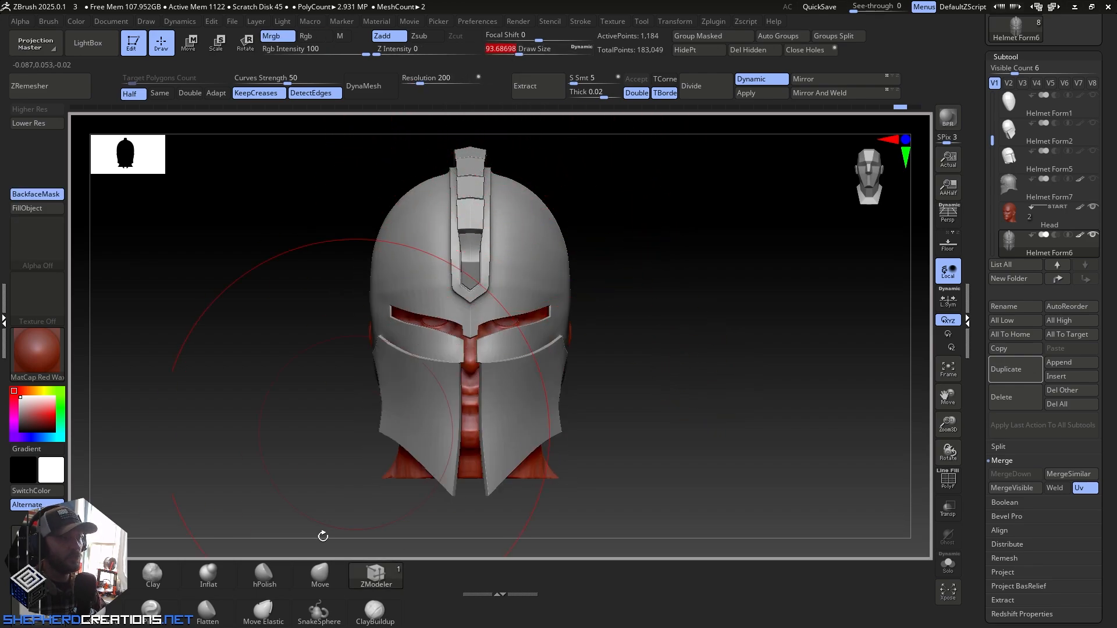
click(335, 573)
drag(579, 446, 578, 450)
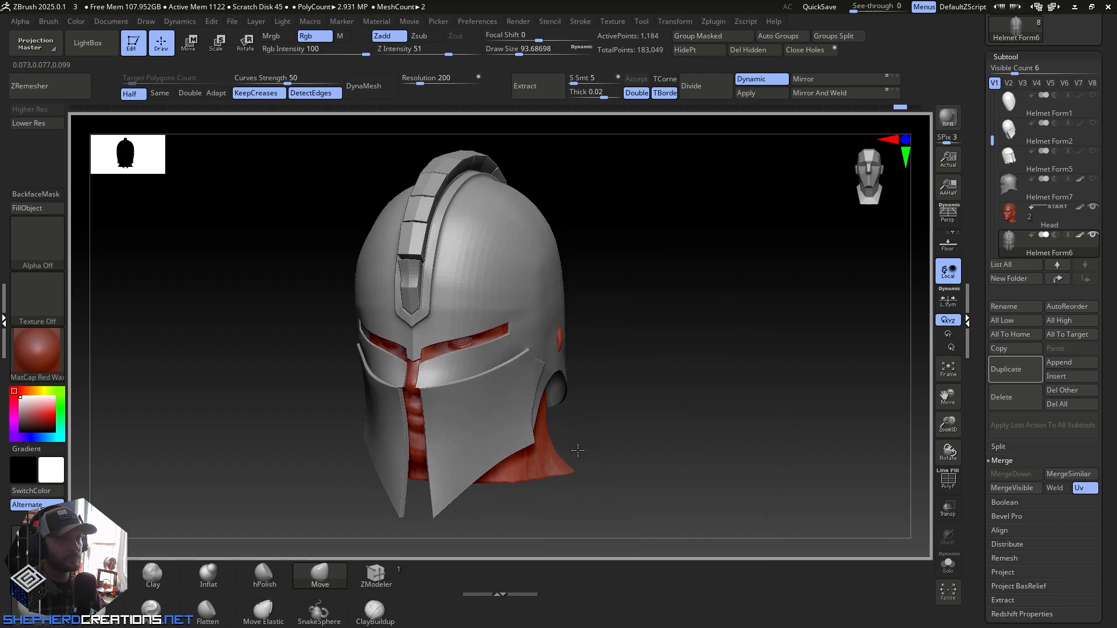
shift+right_drag(544, 268, 574, 274)
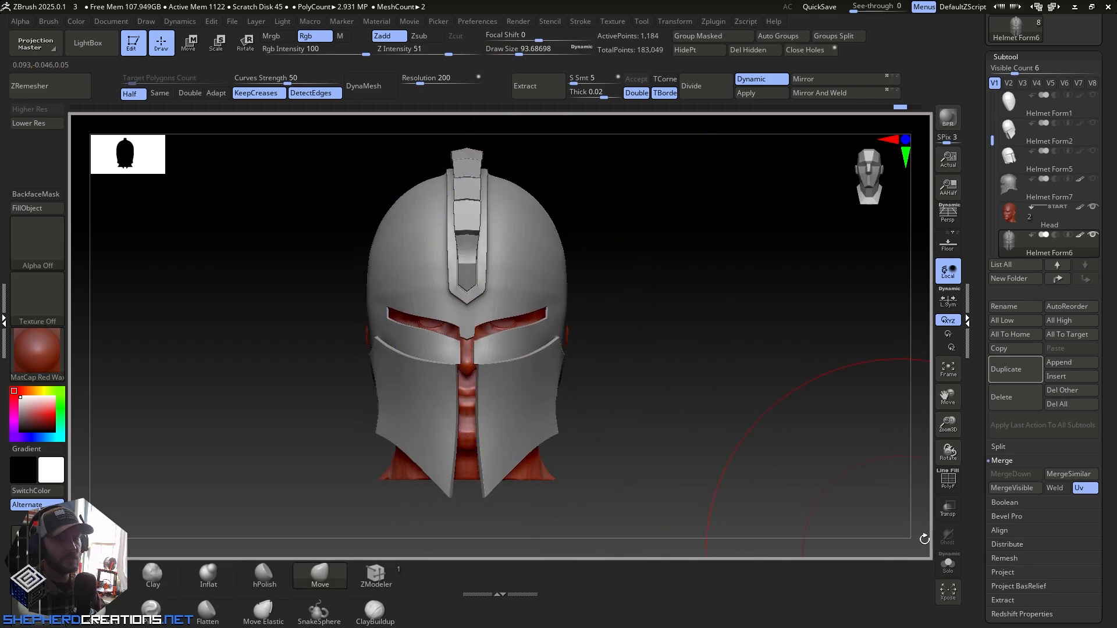
click(947, 508)
drag(597, 300, 587, 276)
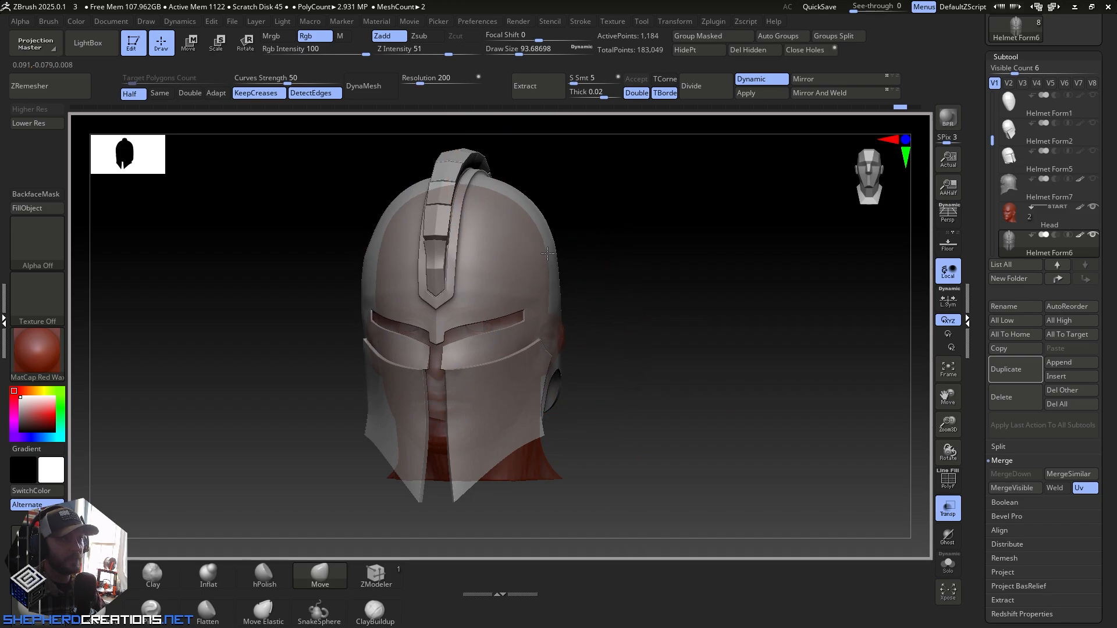
Step: Push the helmet's sides and dome closer to the head with the Move brush, checking the fit from front and side
mouse_move(547, 264)
right_down()
mouse_move(564, 289)
mouse_move(528, 279)
mouse_move(521, 291)
mouse_move(512, 277)
mouse_move(546, 285)
right_up()
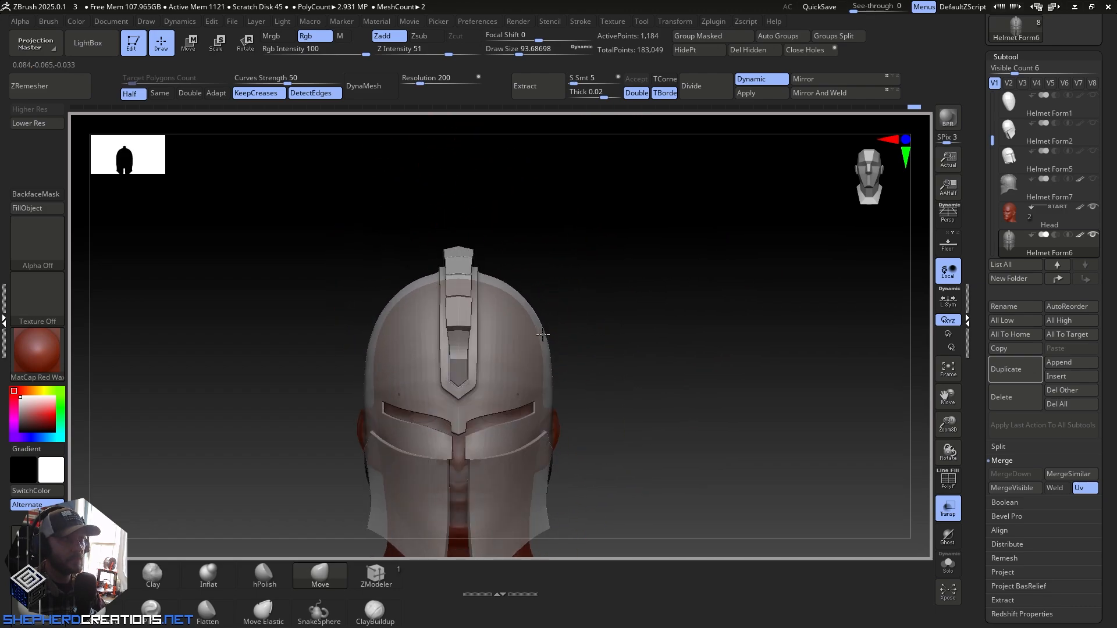
alt+right_drag(584, 389, 591, 244)
right_drag(637, 354, 567, 353)
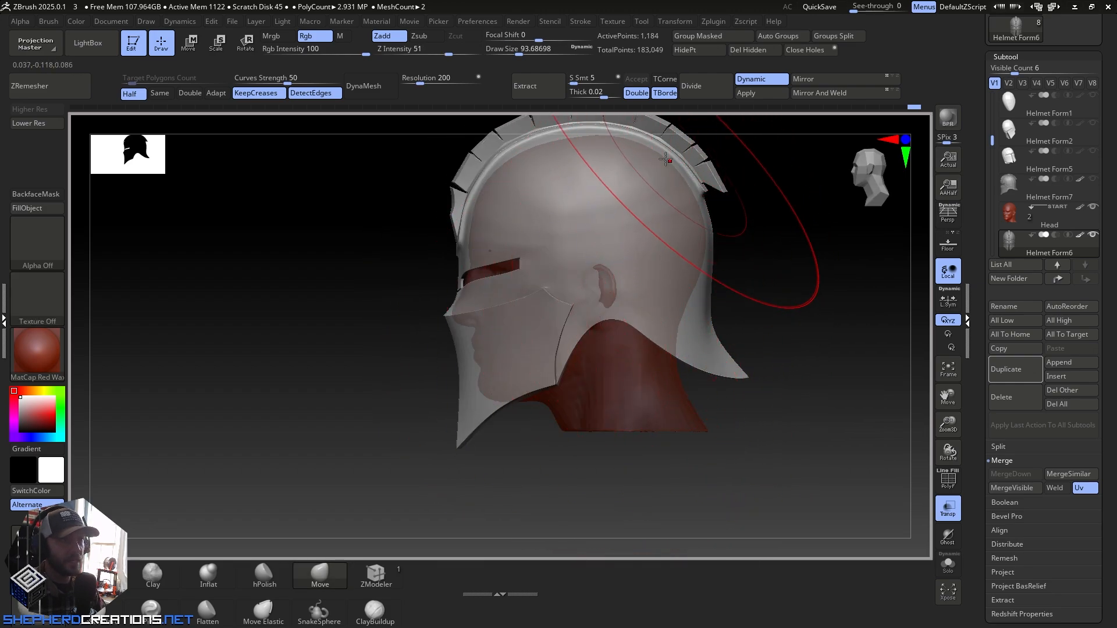
alt+right_drag(612, 220, 593, 323)
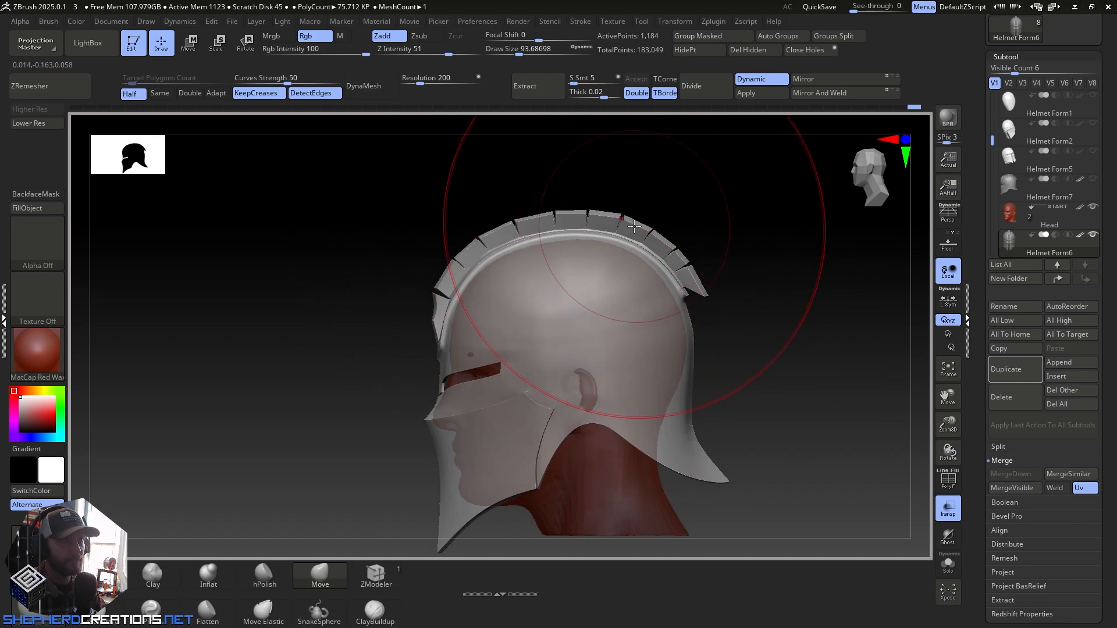
shift+right_drag(581, 299, 648, 299)
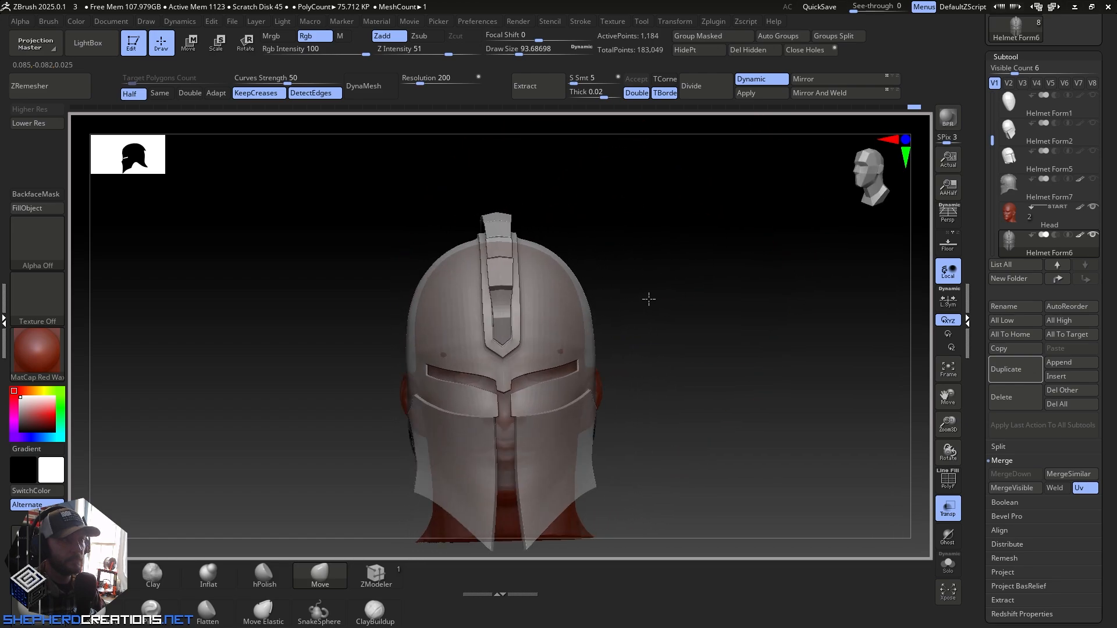
alt+right_drag(643, 384, 648, 246)
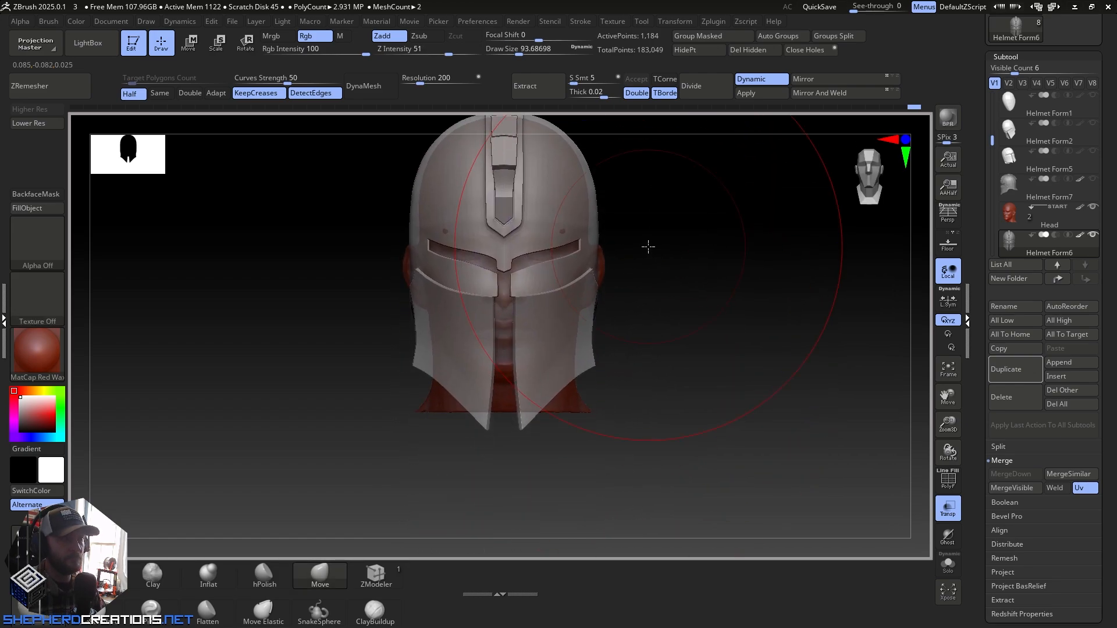
Step: Reduce the Move brush size to about 51, refine the helmet's sides around the ears, and turn off transparency
click(513, 50)
ctrl+right_drag(599, 372, 622, 364)
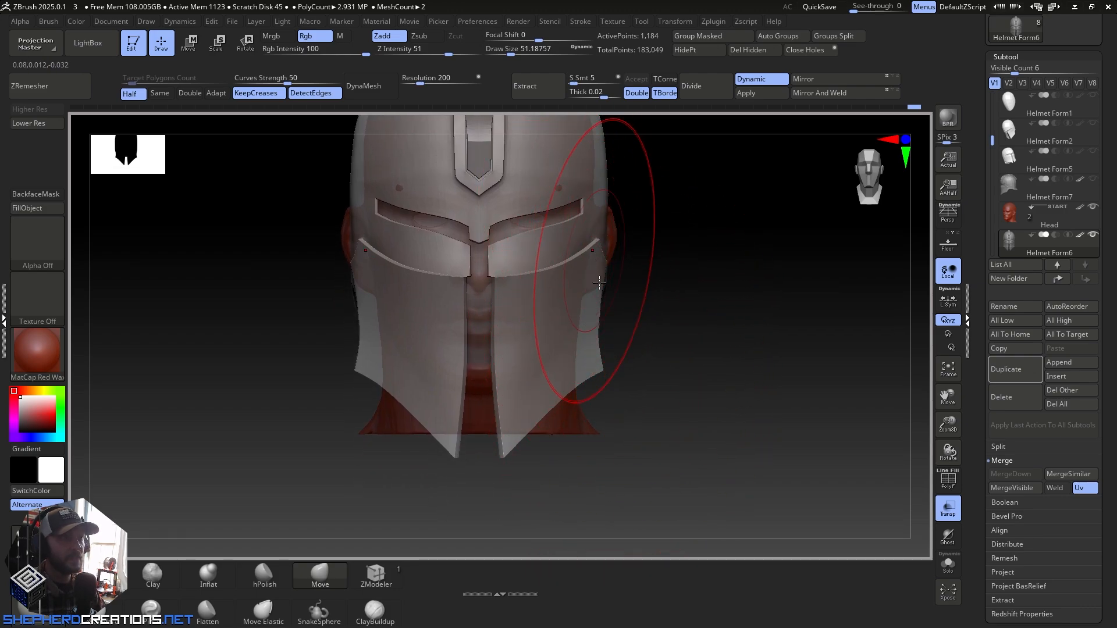
right_drag(635, 327, 556, 329)
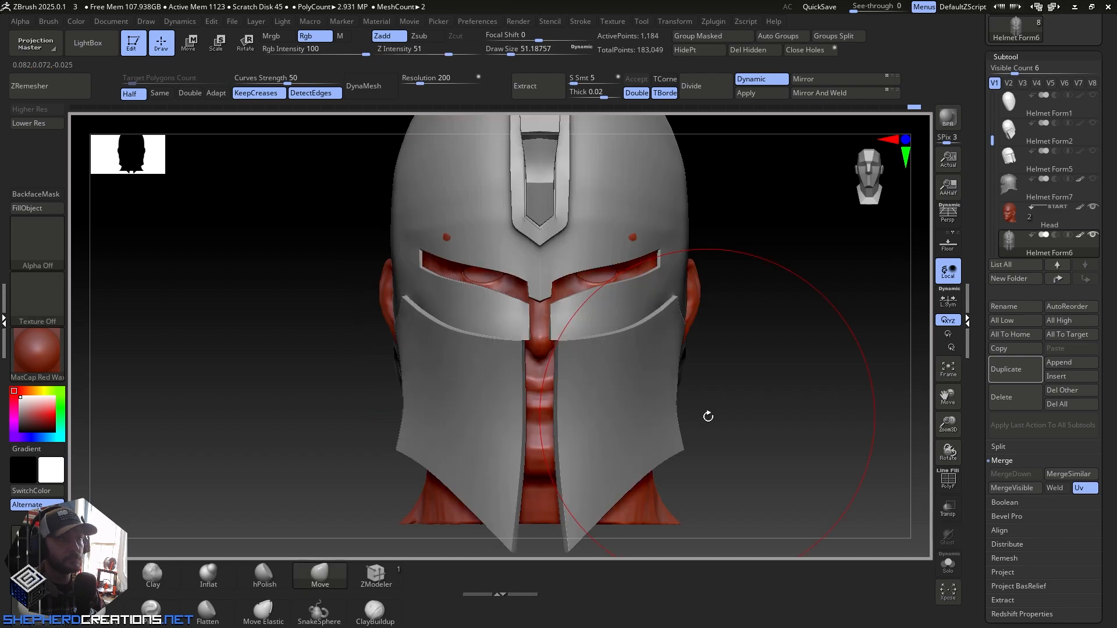
alt+right_drag(687, 356, 629, 355)
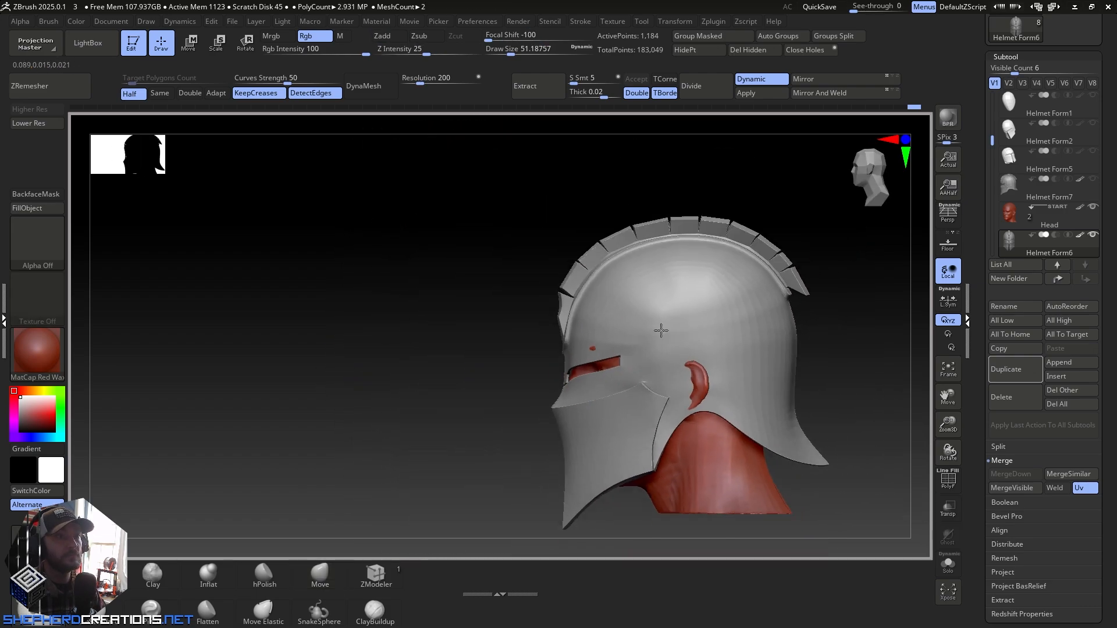
mouse_move(723, 331)
right_down()
mouse_move(573, 336)
mouse_move(617, 305)
mouse_move(693, 311)
mouse_move(646, 319)
mouse_move(562, 298)
mouse_move(619, 306)
right_up()
key(b)
key(m)
key(v)
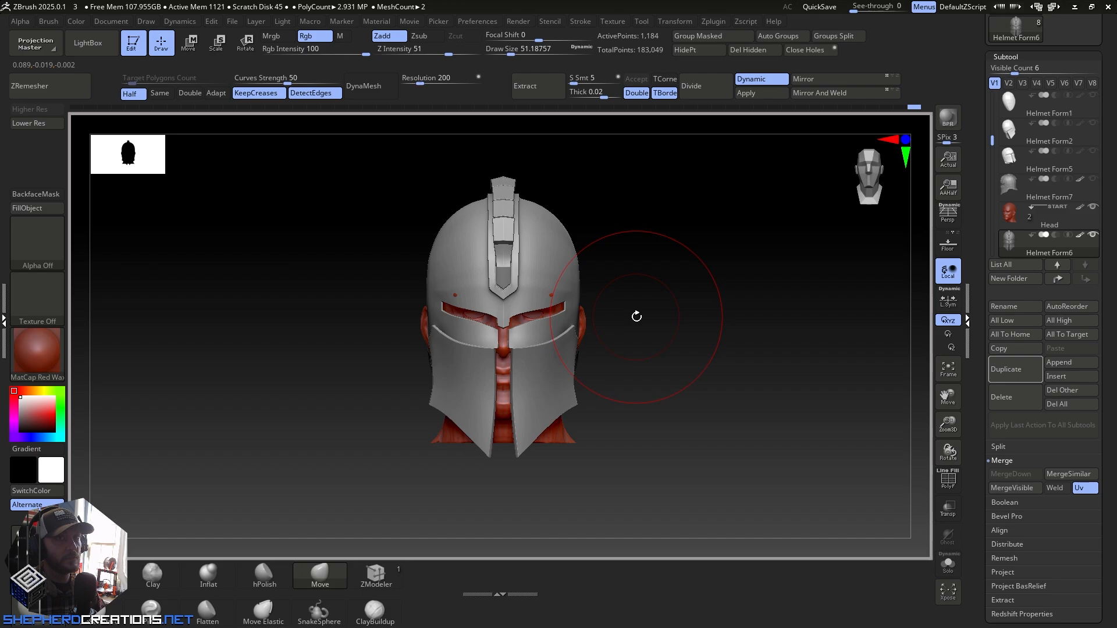
Step: Duplicate the helmet subtool, select the copy listed above Head, and switch off the copy's visibility
click(1015, 371)
drag(1044, 186, 1045, 191)
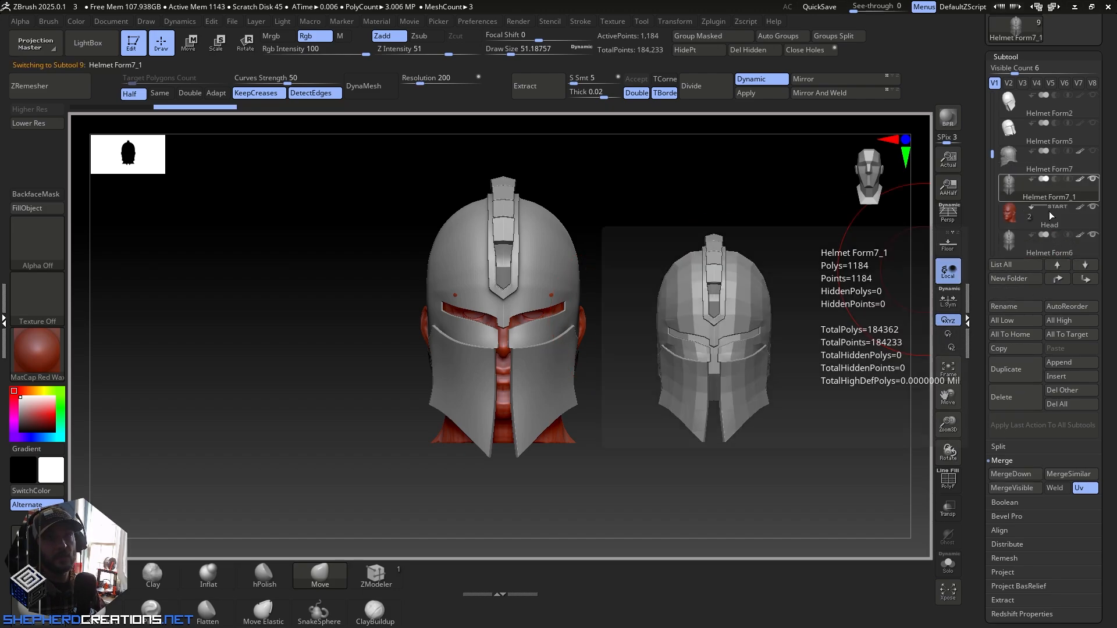
click(1091, 180)
Step: Show the polyframe, isolate the helmet copy in Solo mode with a brush size of about 20, and expose its interior
mouse_move(727, 325)
right_down()
mouse_move(646, 317)
mouse_move(708, 322)
right_up()
mouse_move(630, 361)
ctrl+right_down()
mouse_move(632, 431)
mouse_move(636, 357)
ctrl+right_up()
mouse_move(626, 309)
alt+right_down()
mouse_move(653, 351)
mouse_move(665, 317)
mouse_move(644, 319)
alt+right_up()
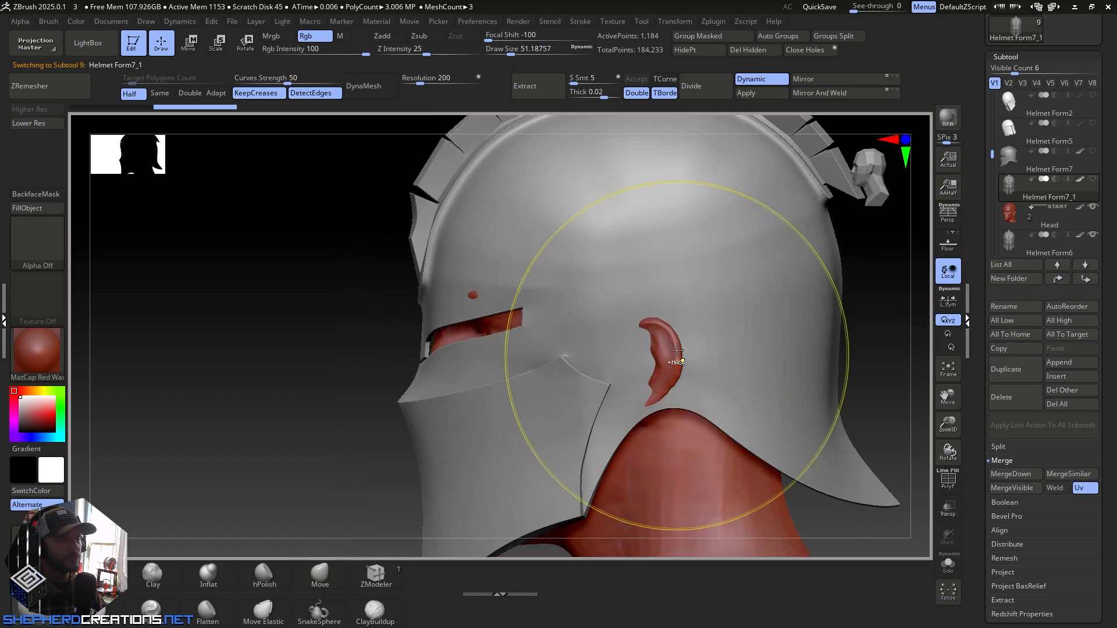
mouse_move(676, 358)
ctrl+right_down()
mouse_move(673, 300)
mouse_move(536, 265)
mouse_move(541, 225)
mouse_move(542, 250)
ctrl+right_up()
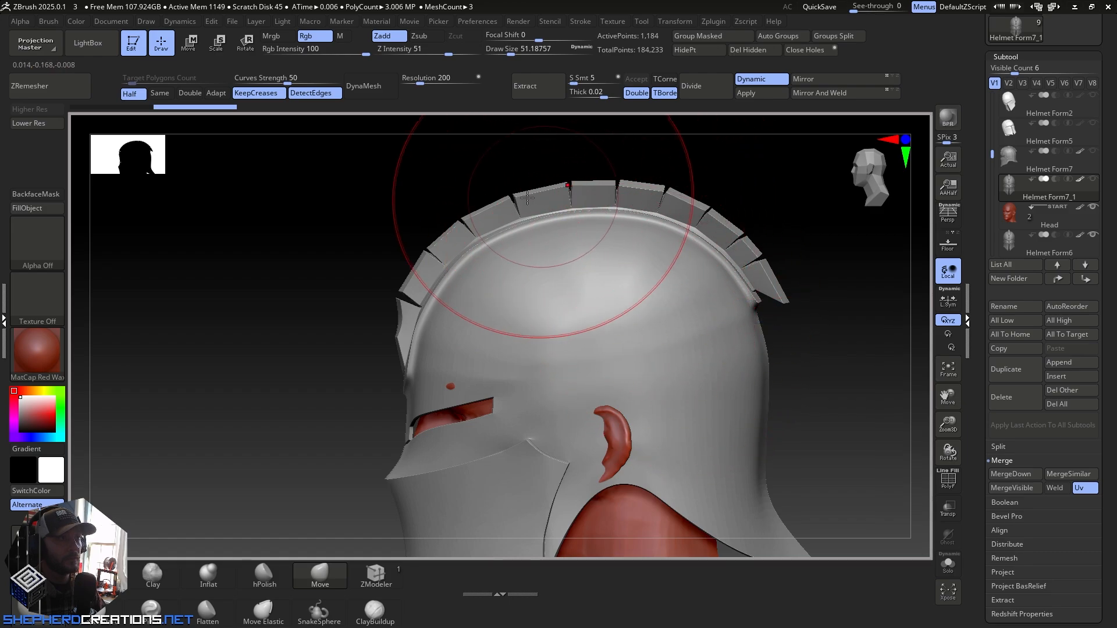
mouse_move(444, 320)
right_down()
mouse_move(473, 316)
mouse_move(510, 349)
right_up()
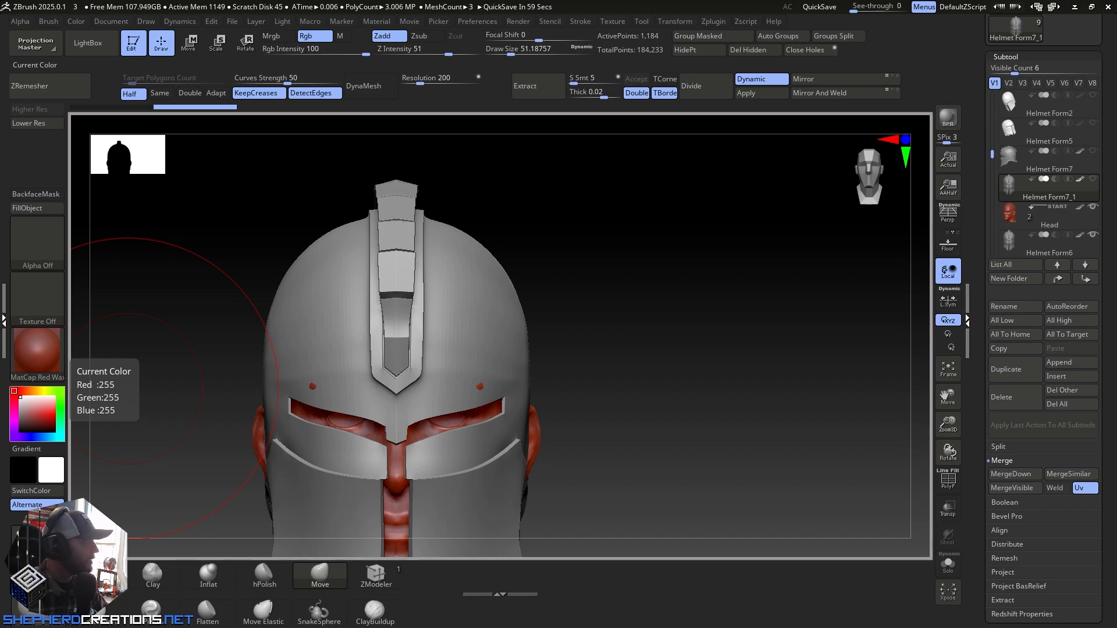
mouse_move(477, 297)
right_down()
mouse_move(464, 294)
mouse_move(471, 303)
right_up()
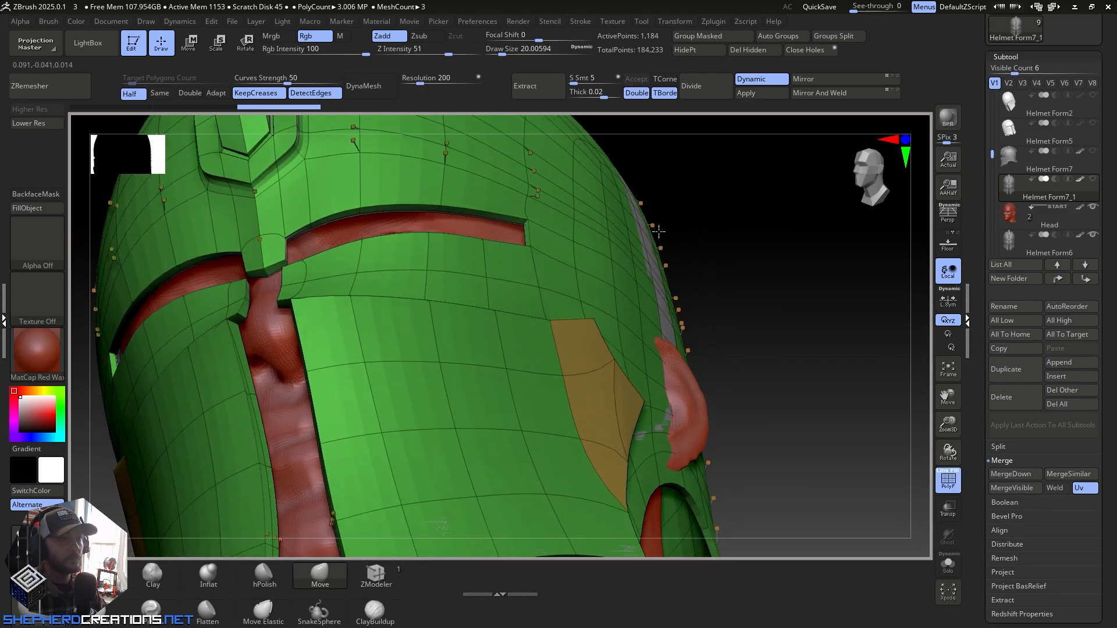
click(946, 564)
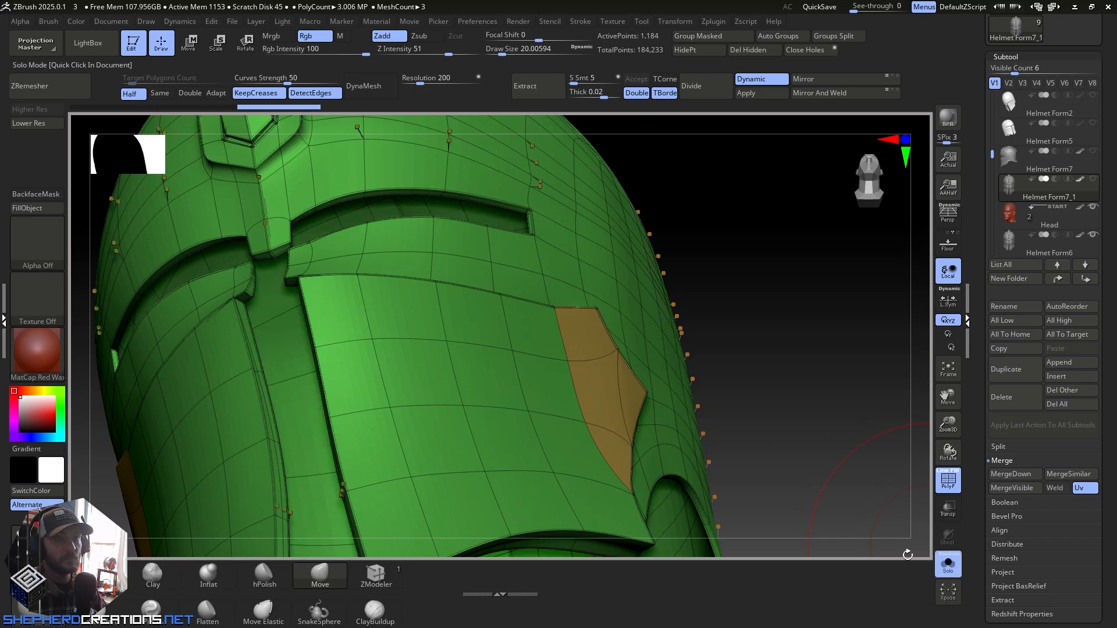
mouse_move(905, 553)
right_down()
mouse_move(589, 212)
mouse_move(558, 211)
mouse_move(509, 378)
mouse_move(515, 322)
right_up()
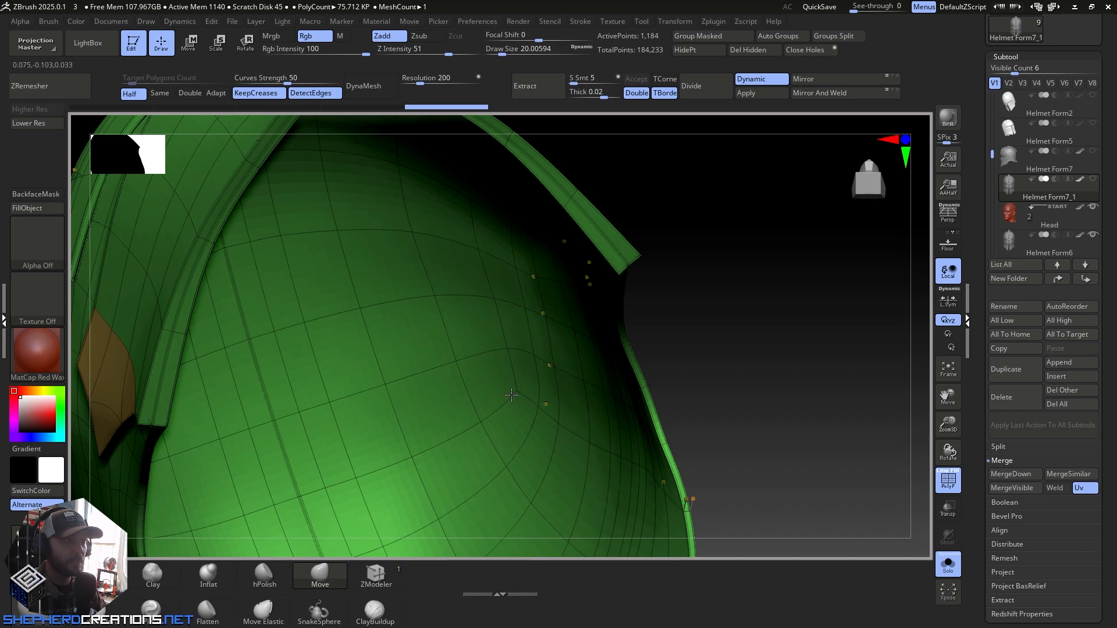
Step: Try smoothing the helmet's interior side wall at full smoothing intensity, then undo the strokes
mouse_move(511, 395)
right_down()
mouse_move(429, 434)
mouse_move(357, 349)
mouse_move(345, 364)
mouse_move(445, 332)
mouse_move(506, 349)
mouse_move(555, 430)
mouse_move(538, 360)
right_up()
key(shift)
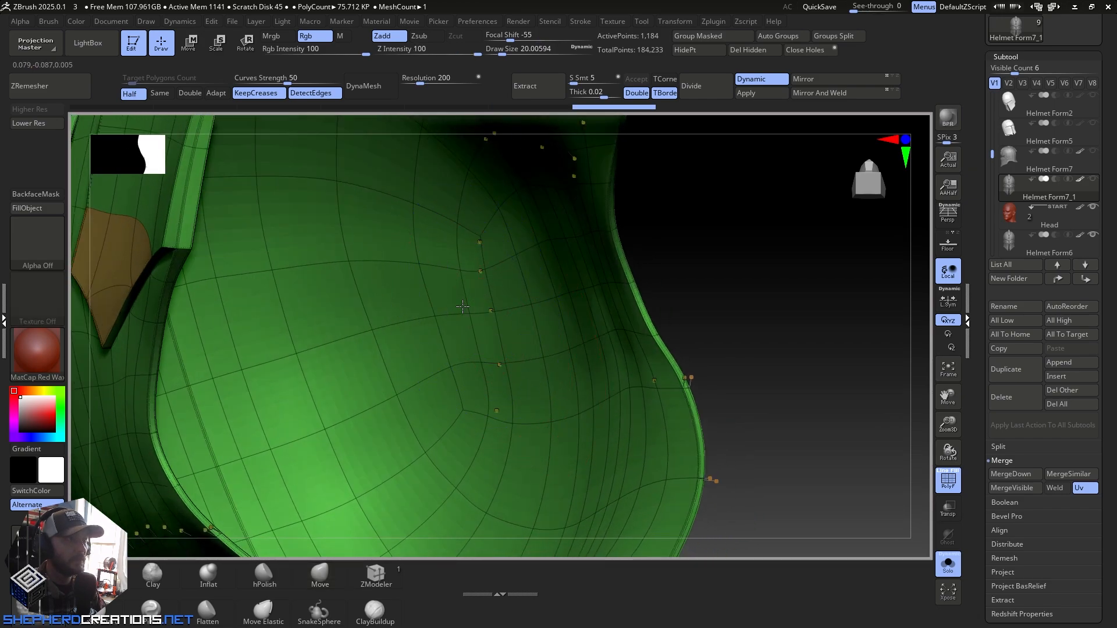
mouse_move(460, 293)
shift+mouse_down()
mouse_move(425, 419)
mouse_move(489, 387)
mouse_move(446, 414)
shift+mouse_up()
mouse_move(406, 366)
right_down()
mouse_move(459, 378)
mouse_move(420, 420)
right_up()
mouse_move(487, 409)
right_down()
mouse_move(519, 357)
mouse_move(533, 400)
mouse_move(608, 291)
right_up()
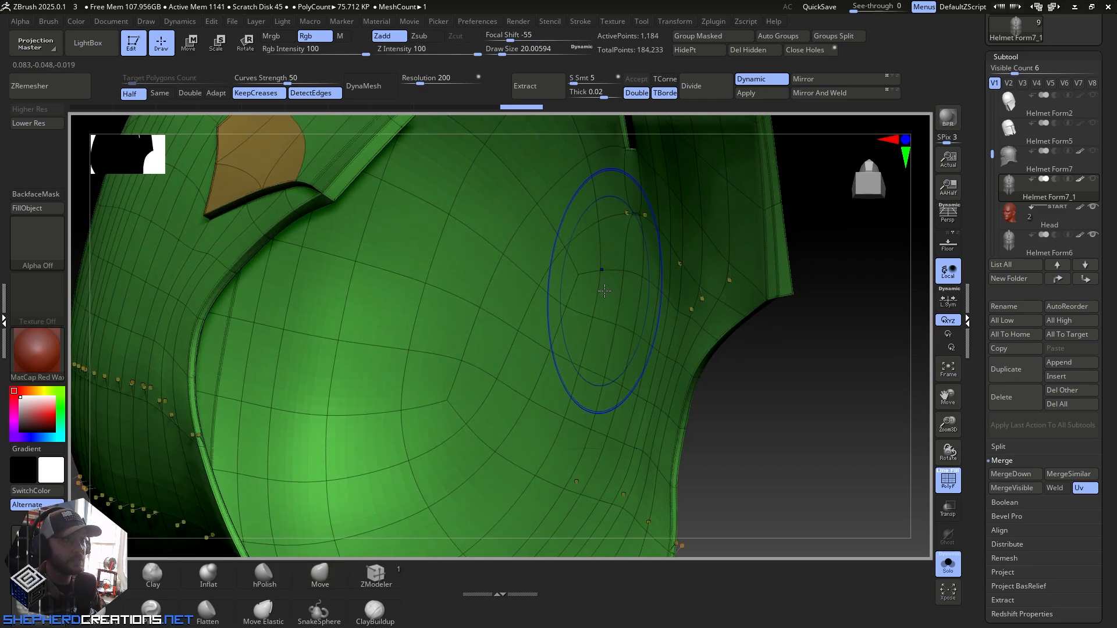
key(ctrl)
key(ctrl+z)
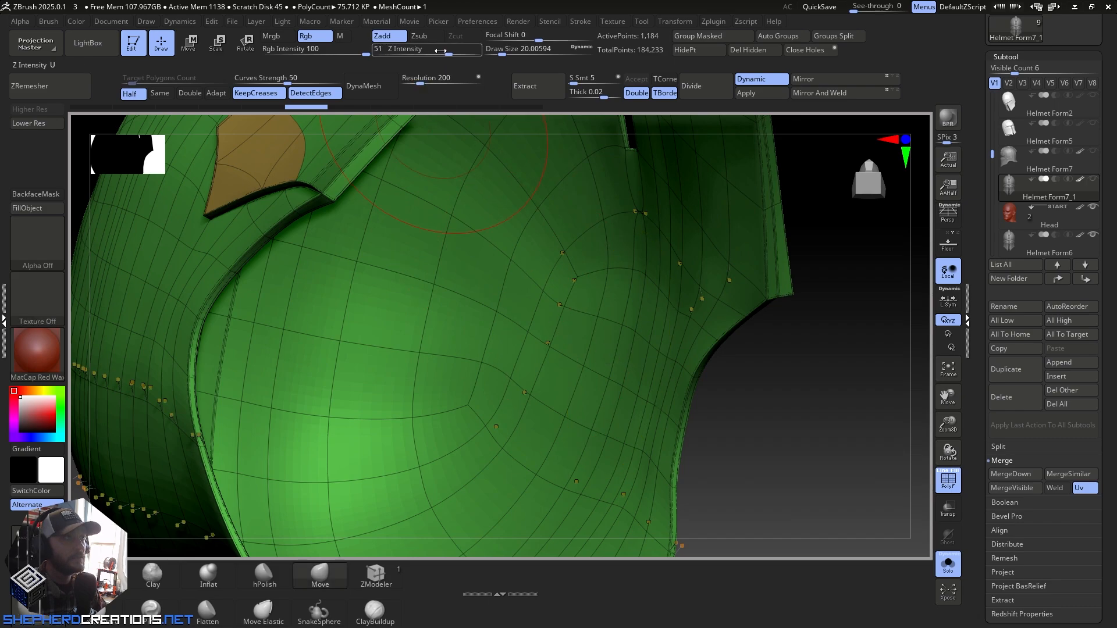
Step: Lower the Smooth brush intensity to 10, try it on the helmet's interior wall, and undo the strokes
key(shift)
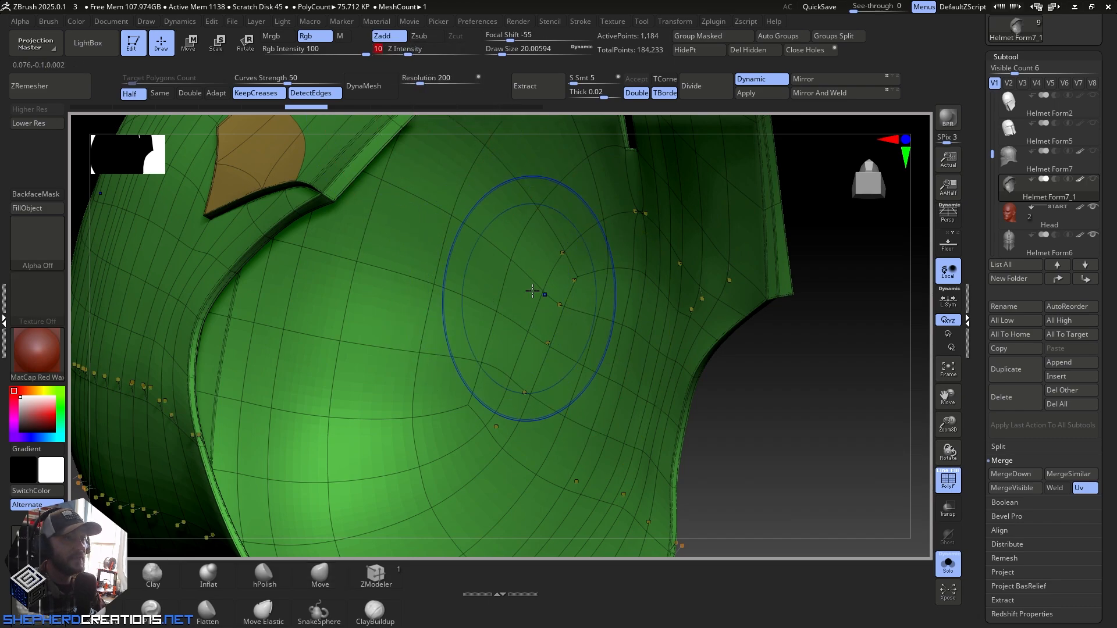
shift+drag(560, 299, 546, 358)
mouse_move(598, 317)
shift+mouse_down()
mouse_move(581, 378)
mouse_move(621, 433)
mouse_move(528, 369)
mouse_move(473, 362)
mouse_move(481, 250)
mouse_move(460, 326)
mouse_move(512, 229)
mouse_move(605, 250)
mouse_move(664, 289)
mouse_move(619, 263)
mouse_move(576, 279)
mouse_move(519, 269)
mouse_move(474, 343)
mouse_move(494, 449)
mouse_move(375, 326)
shift+mouse_up()
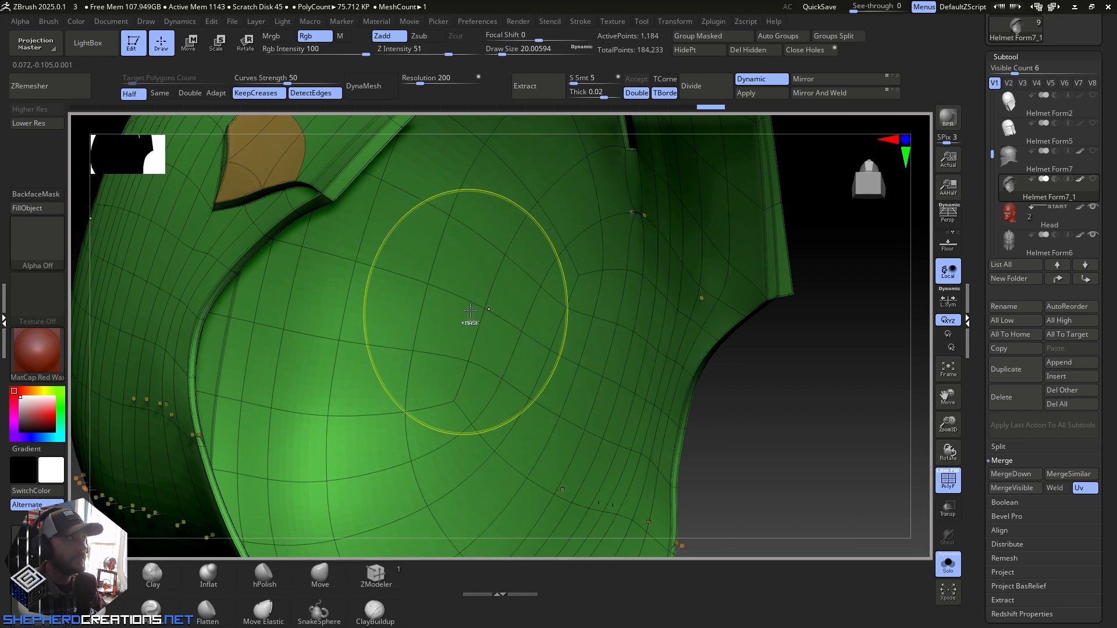
key(ctrl+z)
key(ctrl+z)
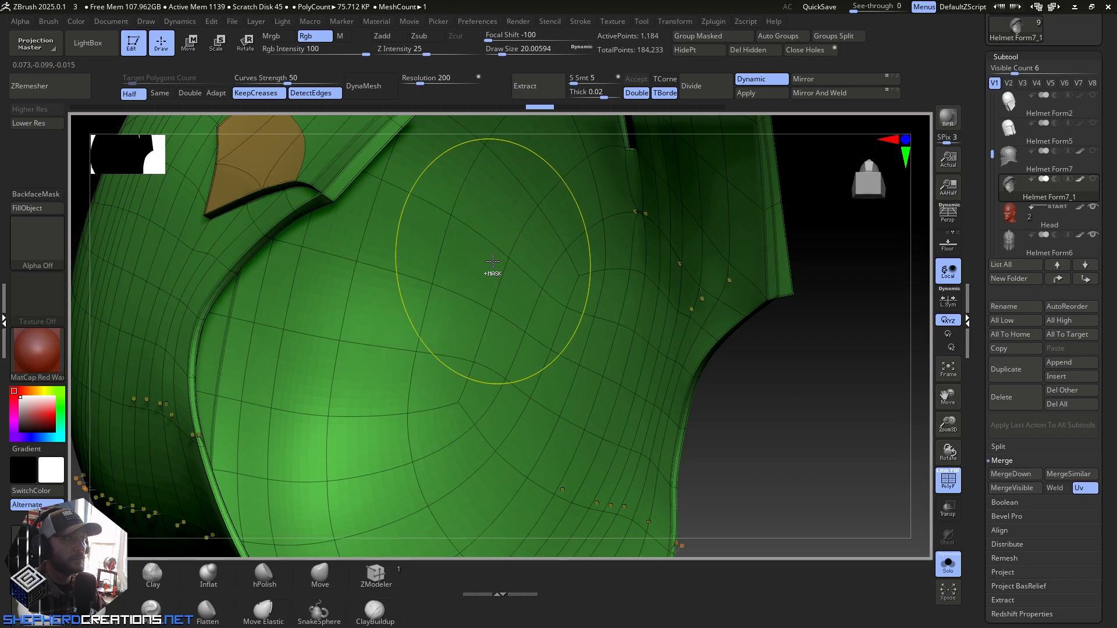
key(ctrl+z)
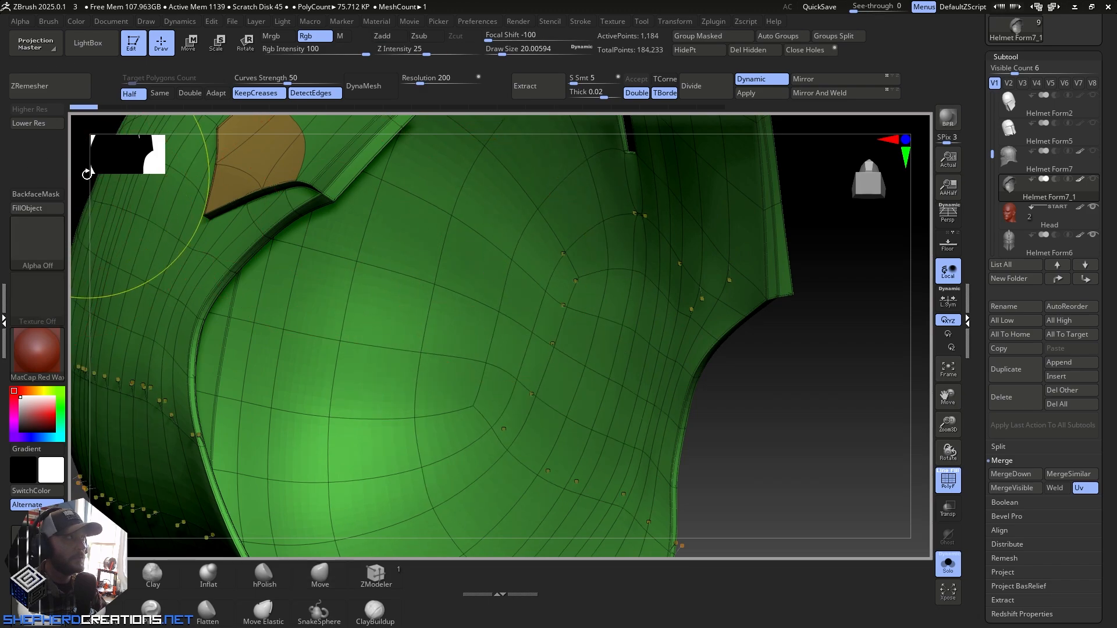
Step: Enable BackfaceMask for the Smooth brush and smooth the helmet's interior side wall
key(ctrl)
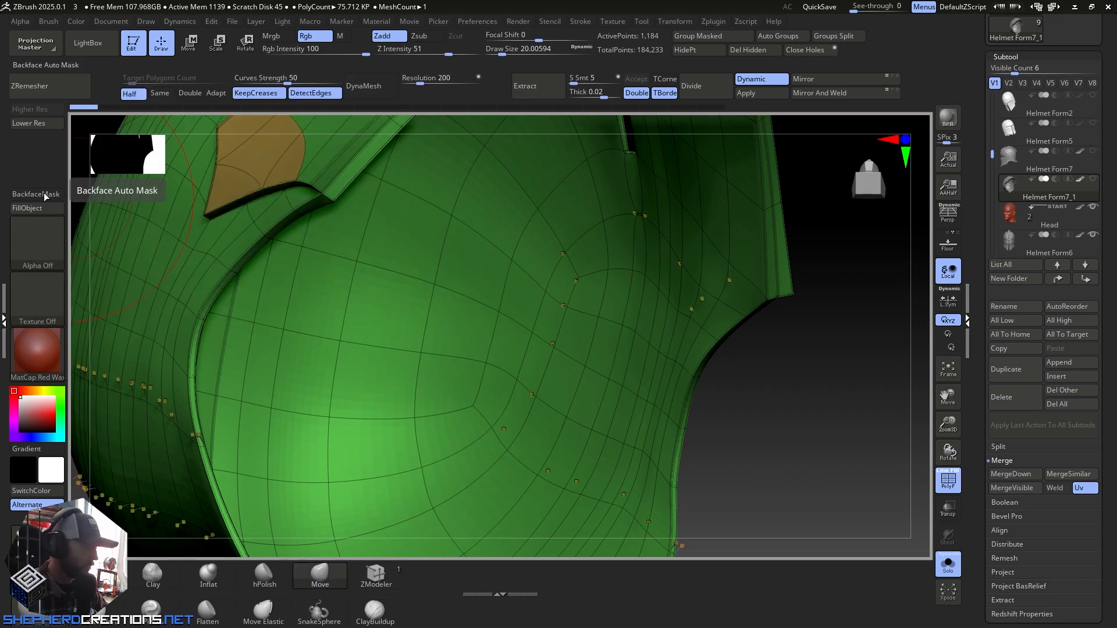
key(shift)
click(37, 194)
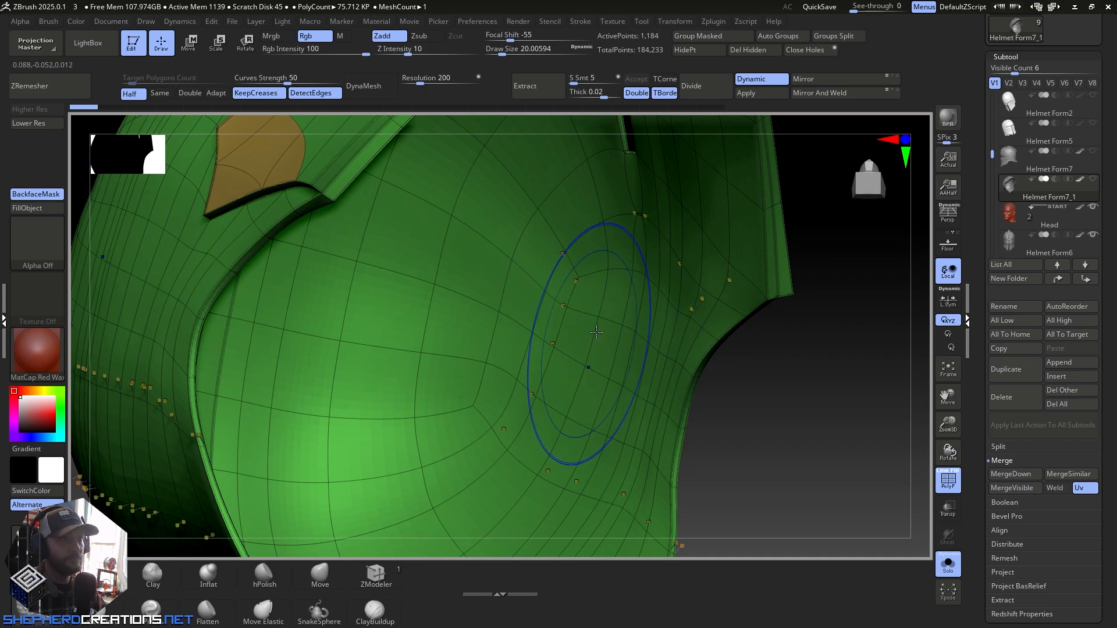
mouse_move(610, 327)
shift+mouse_down()
mouse_move(640, 329)
mouse_move(626, 409)
mouse_move(583, 465)
shift+mouse_up()
shift+drag(567, 427, 451, 403)
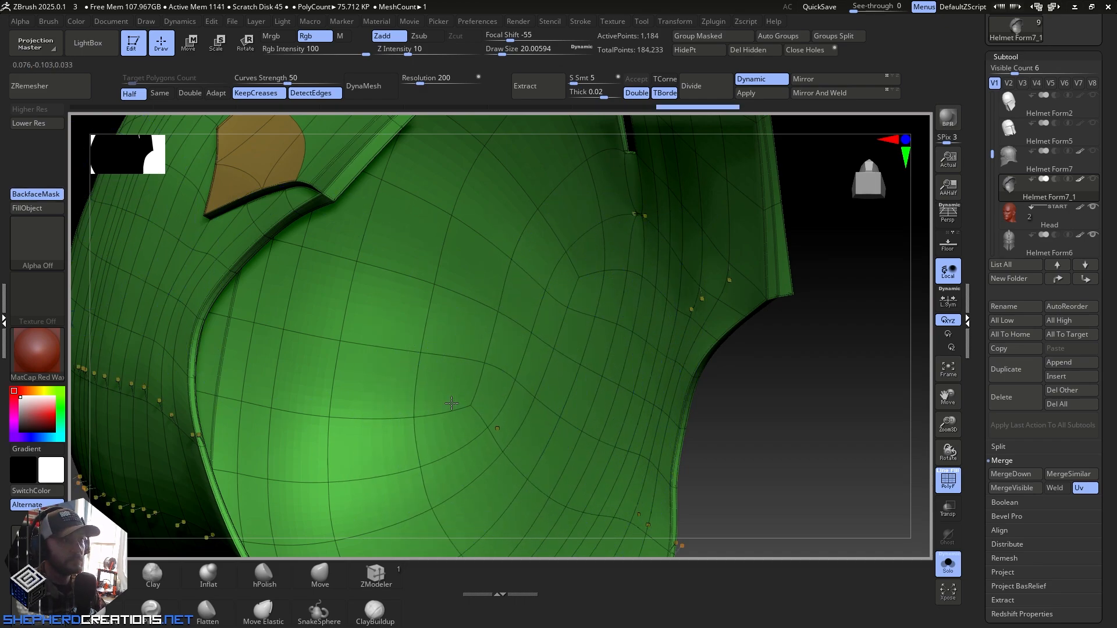
shift+drag(486, 328, 421, 382)
Step: Smooth the outer surface on the rear side of the helmet below the crest
mouse_move(525, 328)
right_down()
mouse_move(653, 347)
mouse_move(440, 320)
mouse_move(486, 314)
right_up()
mouse_move(495, 312)
shift+mouse_down()
mouse_move(541, 316)
mouse_move(605, 427)
shift+mouse_up()
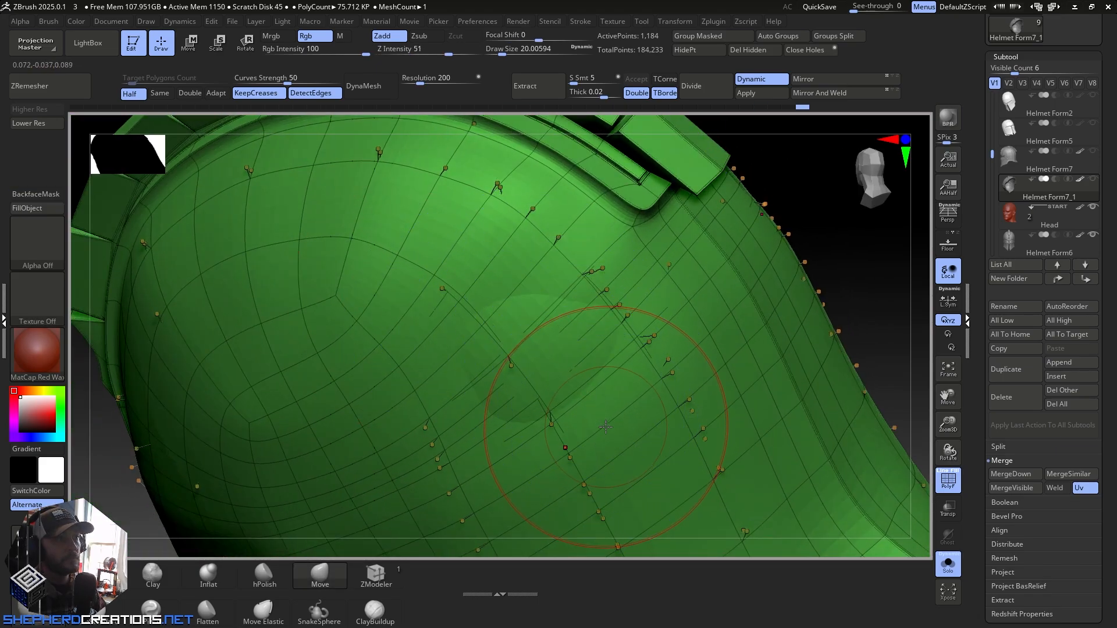
mouse_move(607, 412)
right_down()
mouse_move(680, 419)
mouse_move(649, 384)
right_up()
shift+drag(417, 236, 543, 401)
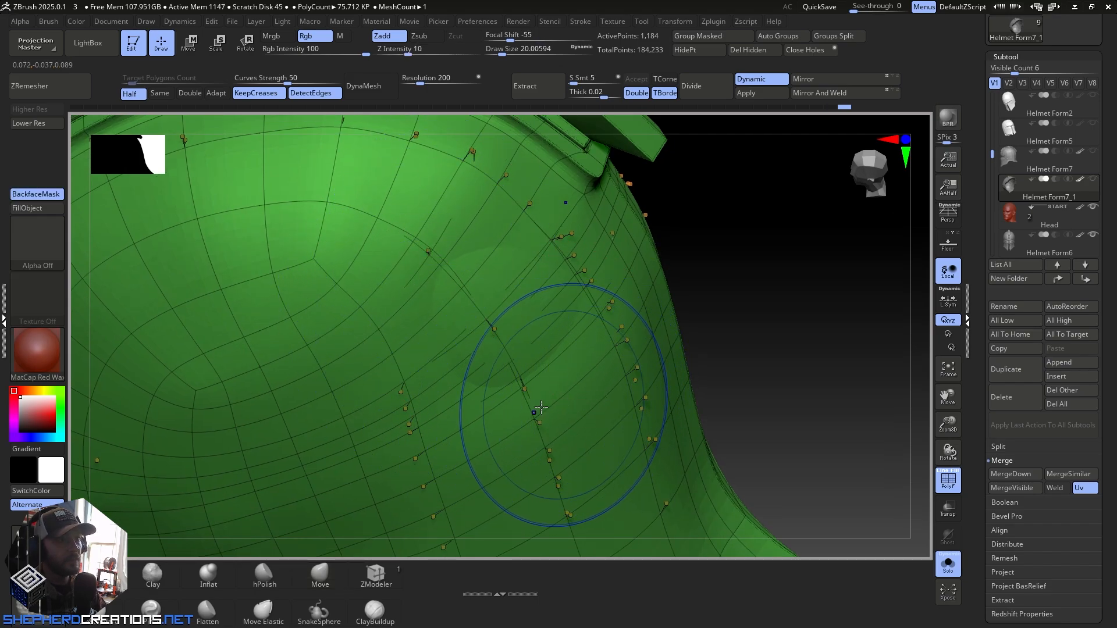
mouse_move(541, 407)
right_down()
mouse_move(459, 369)
mouse_move(444, 419)
mouse_move(480, 334)
mouse_move(469, 332)
right_up()
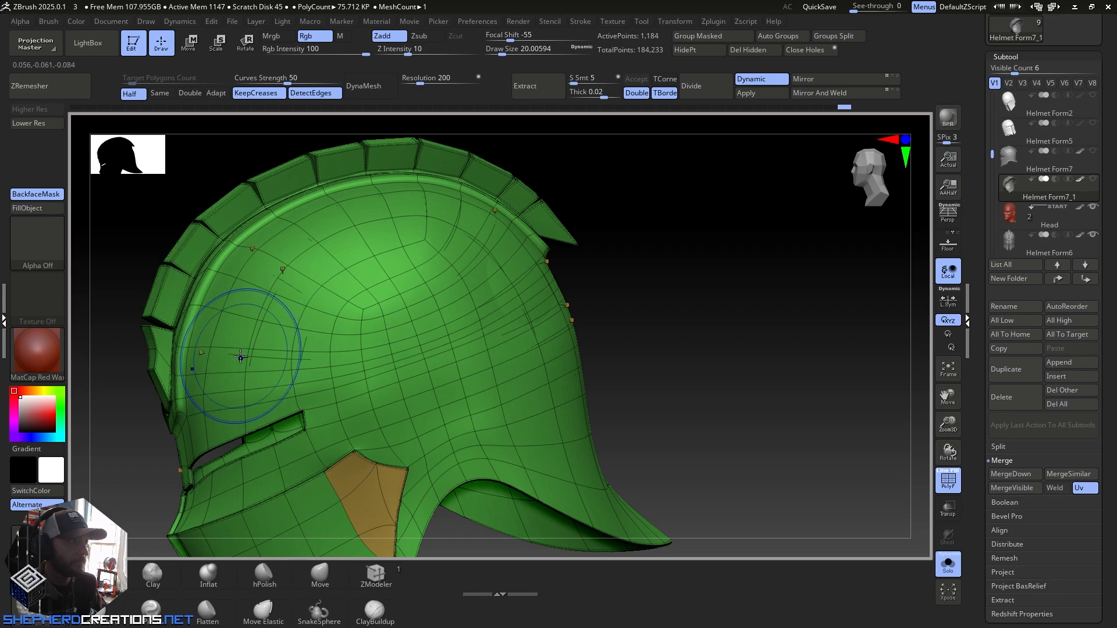
Step: Enlarge the brush to about 23 and smooth the helmet's outer side above the neck opening
mouse_move(291, 344)
right_down()
mouse_move(324, 312)
mouse_move(448, 262)
right_up()
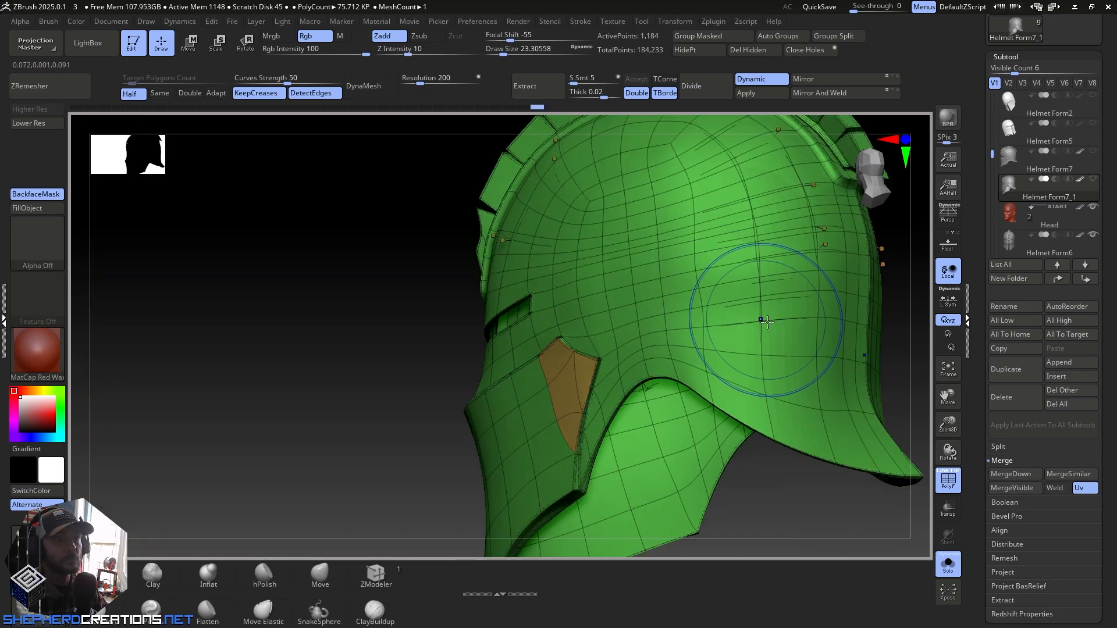
mouse_move(767, 322)
shift+mouse_down()
mouse_move(759, 286)
mouse_move(661, 271)
shift+mouse_up()
mouse_move(738, 285)
right_down()
mouse_move(727, 250)
mouse_move(703, 317)
mouse_move(574, 203)
mouse_move(605, 254)
mouse_move(546, 334)
right_up()
key(ctrl)
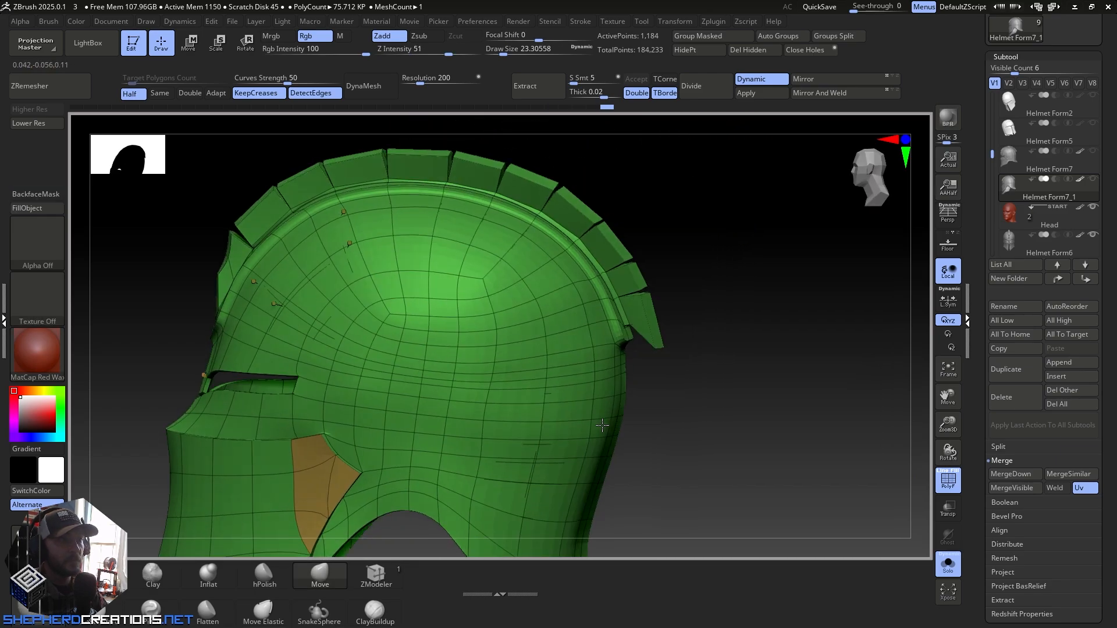
Step: Examine the helmet's outer surface and its fit around the visible head from the side, rear and front
mouse_move(558, 408)
right_down()
mouse_move(566, 449)
mouse_move(531, 361)
mouse_move(552, 334)
mouse_move(473, 349)
mouse_move(560, 324)
mouse_move(571, 225)
right_up()
key(ctrl)
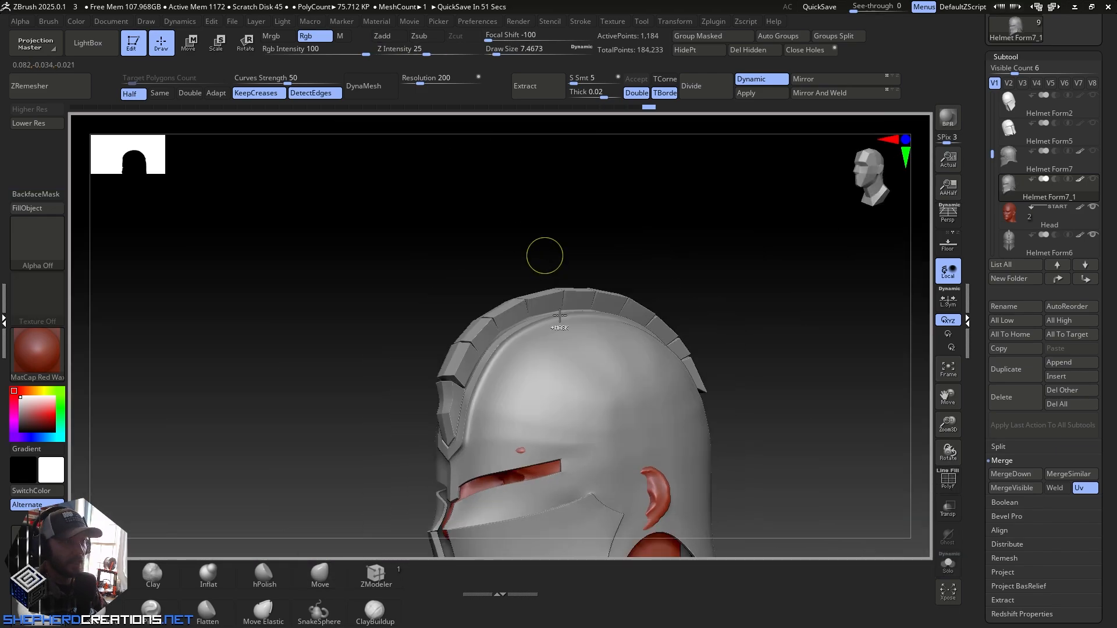
mouse_move(544, 252)
right_down()
mouse_move(568, 225)
mouse_move(547, 303)
right_up()
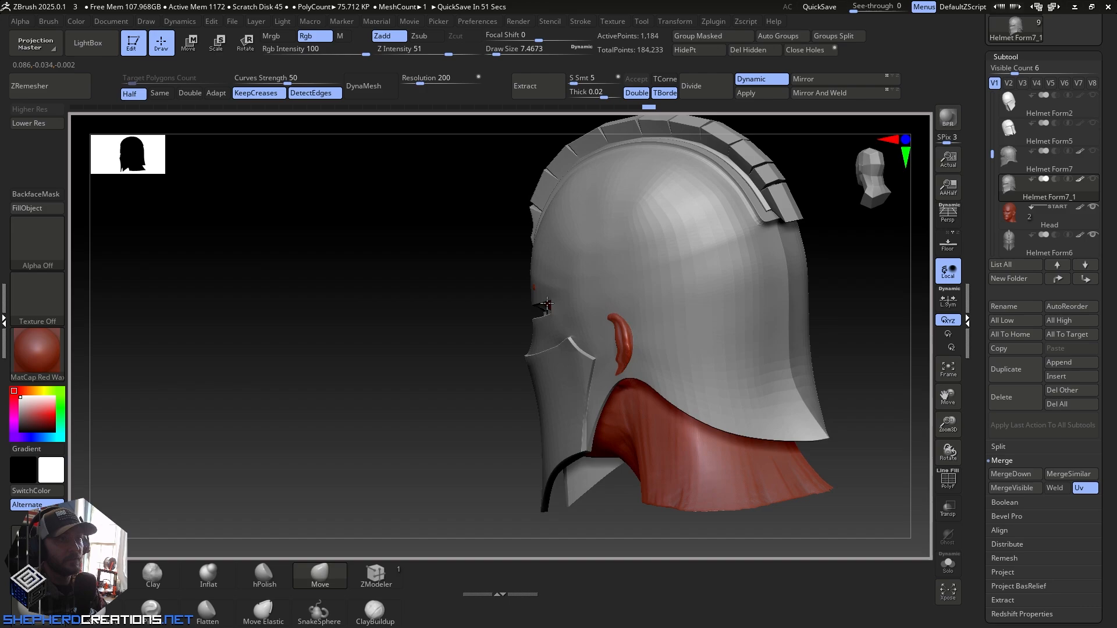
right_drag(703, 289, 728, 220)
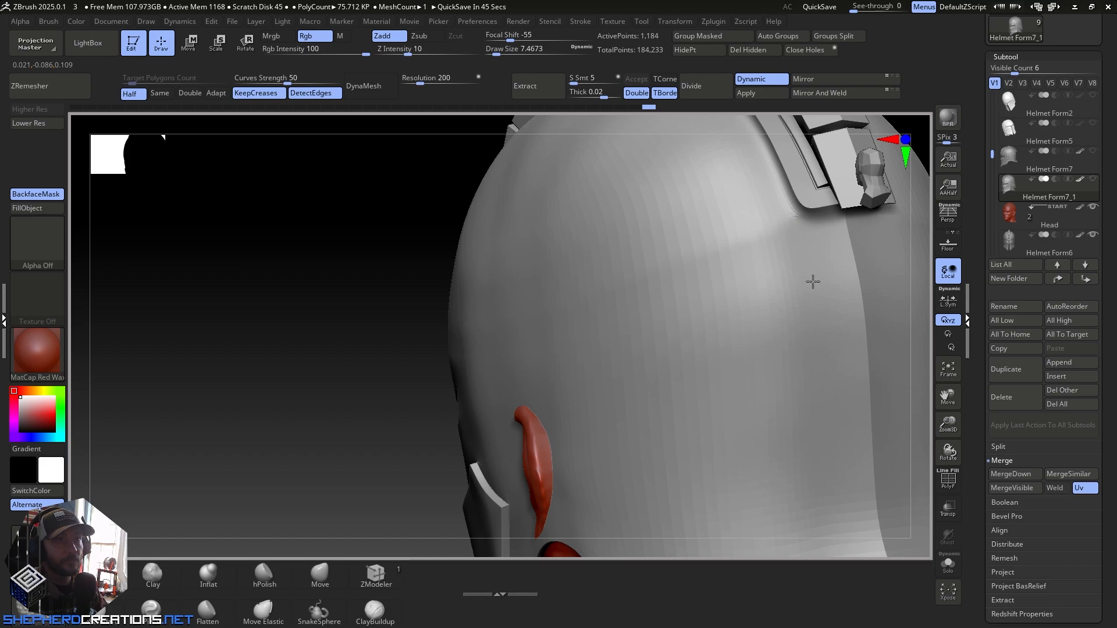
drag(571, 286, 599, 279)
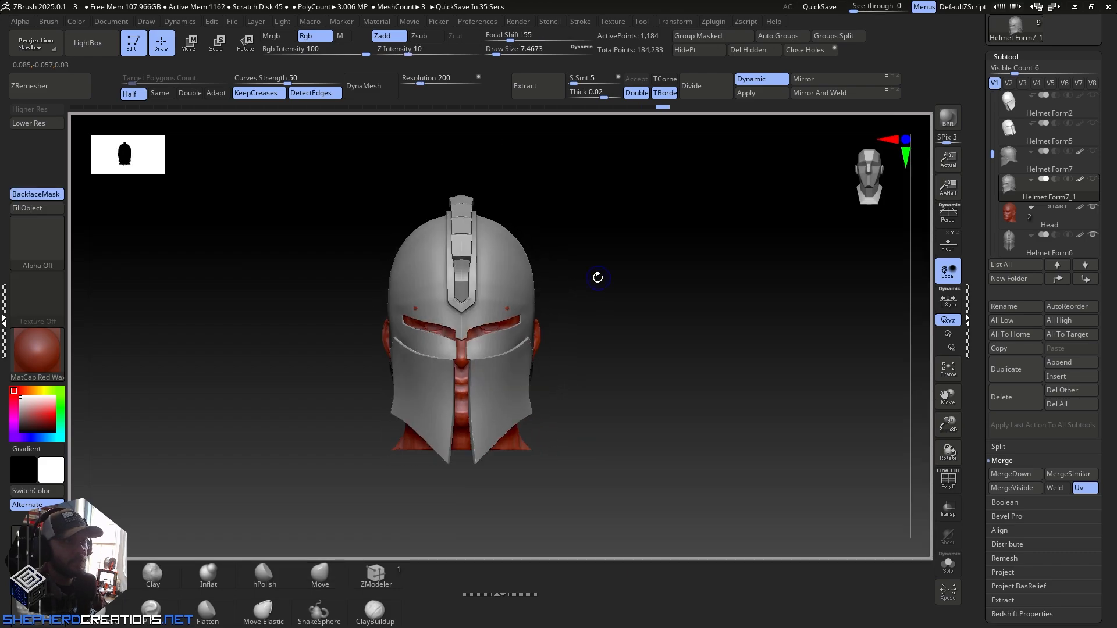
drag(586, 342, 553, 335)
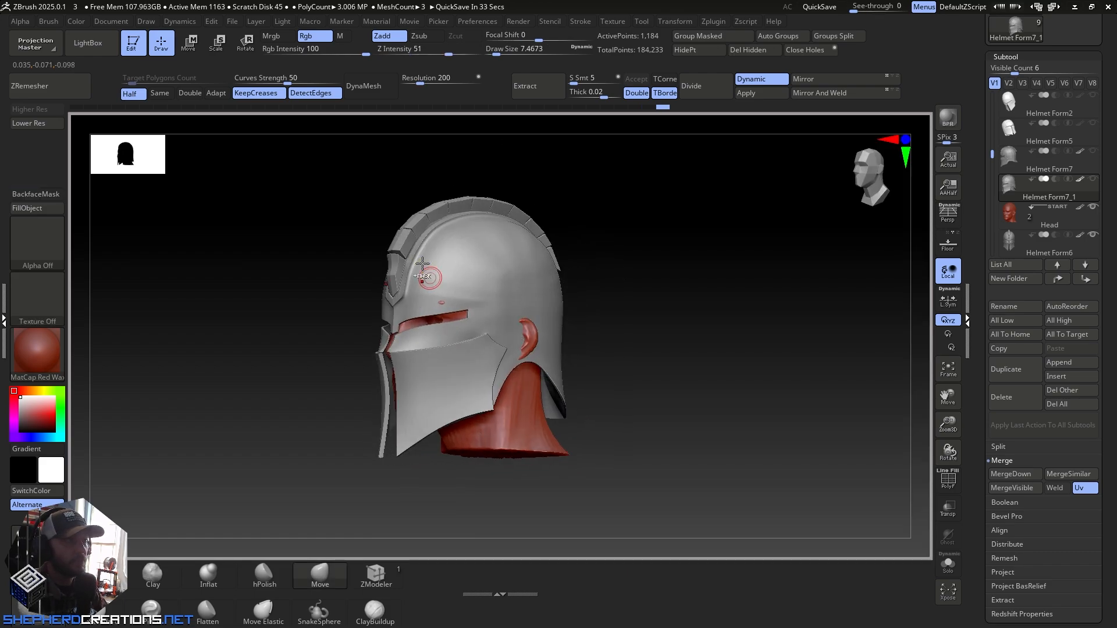
ctrl+right_drag(429, 281, 523, 448)
key(shift)
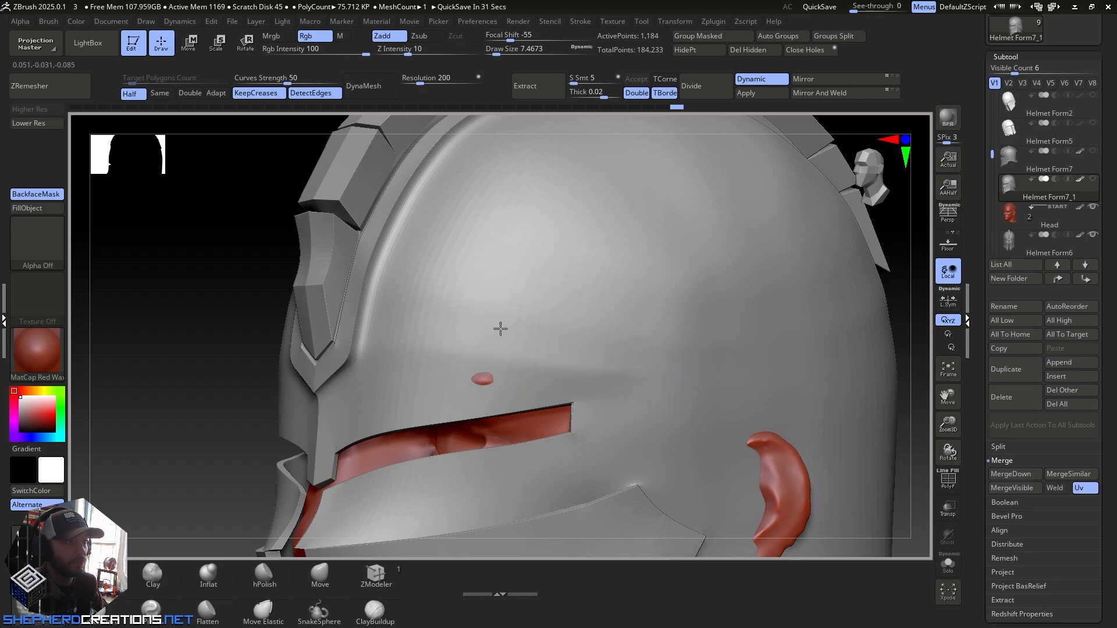
alt+right_drag(647, 424, 625, 304)
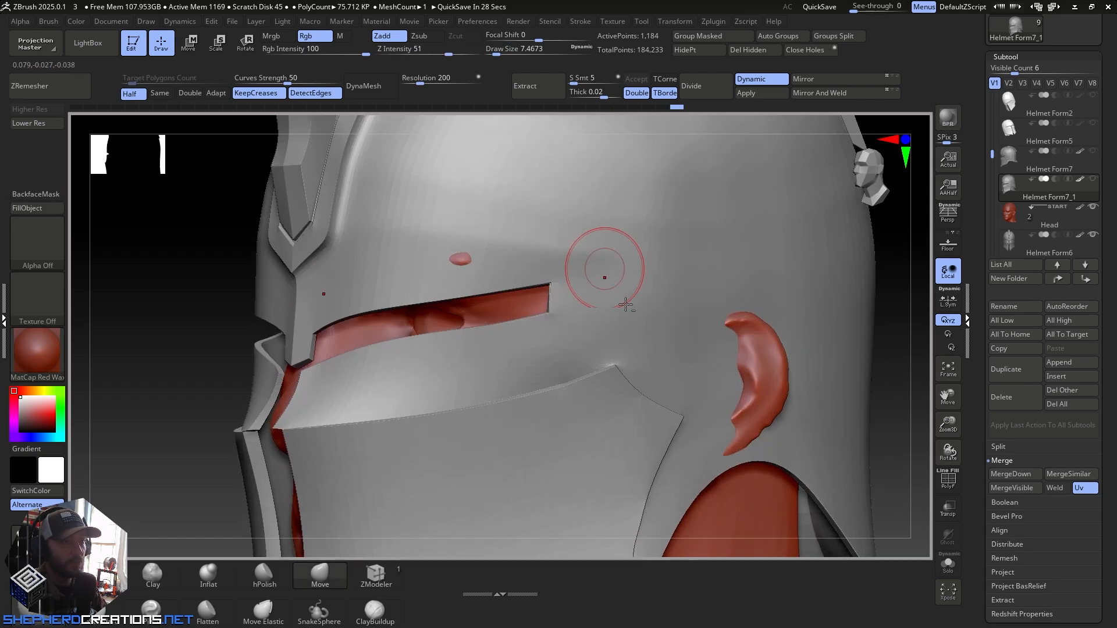
Step: Show the wireframe, switch to the Helmet Form6 subtool, and smooth its outer surface above and beside the eye slit
click(953, 491)
ctrl+right_drag(562, 269, 616, 481)
right_drag(633, 407, 650, 393)
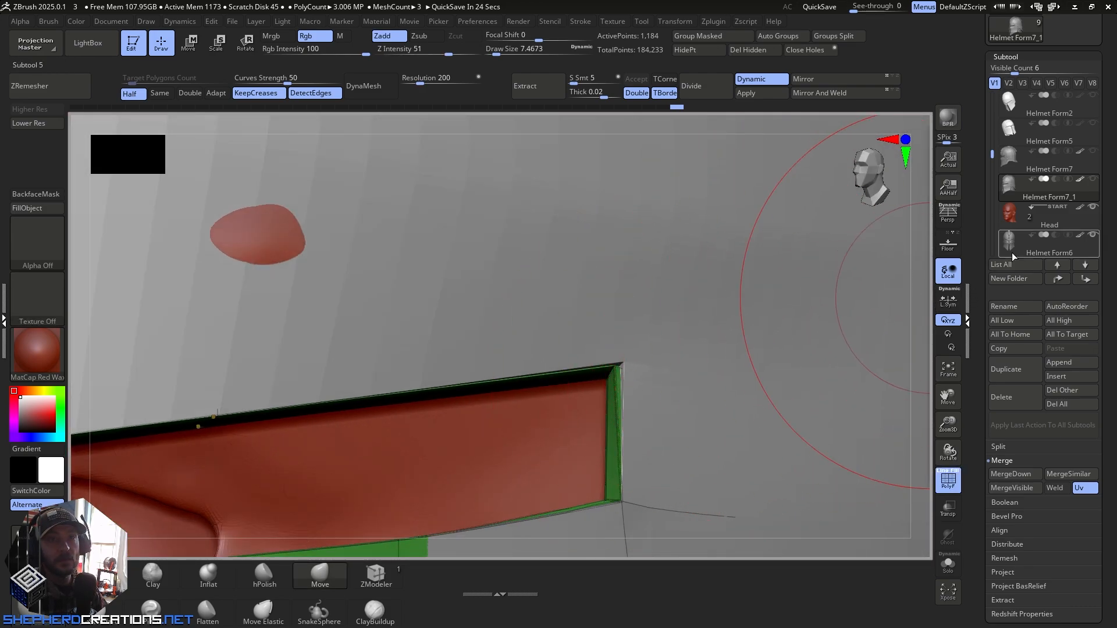
click(1019, 251)
right_drag(636, 354, 681, 280)
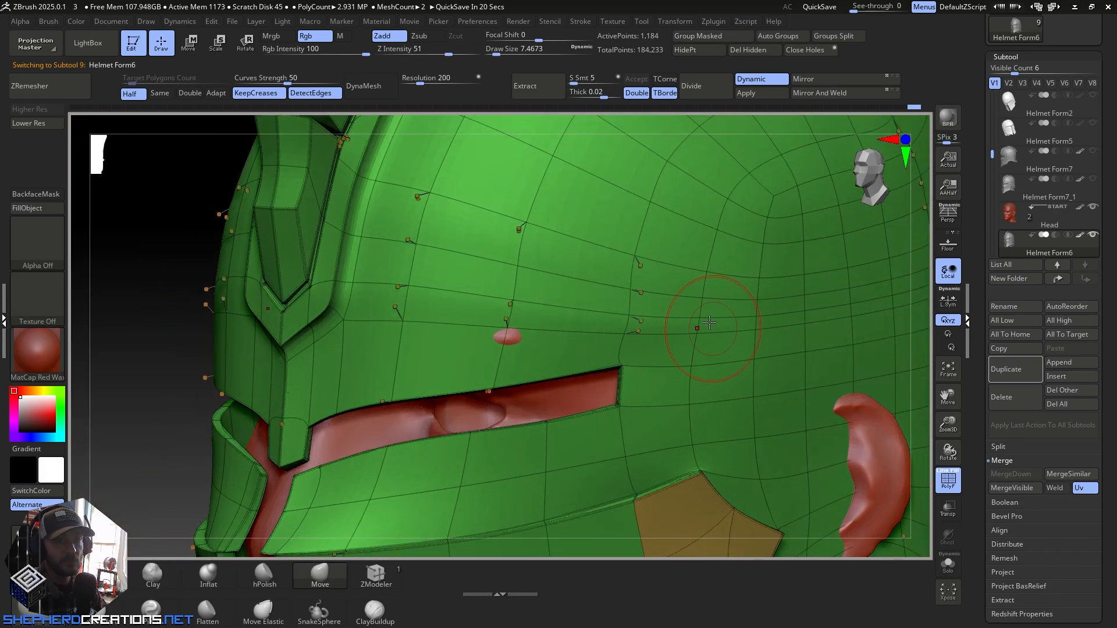
mouse_move(709, 322)
alt+right_down()
mouse_move(674, 359)
mouse_move(646, 332)
mouse_move(654, 321)
mouse_move(706, 328)
alt+right_up()
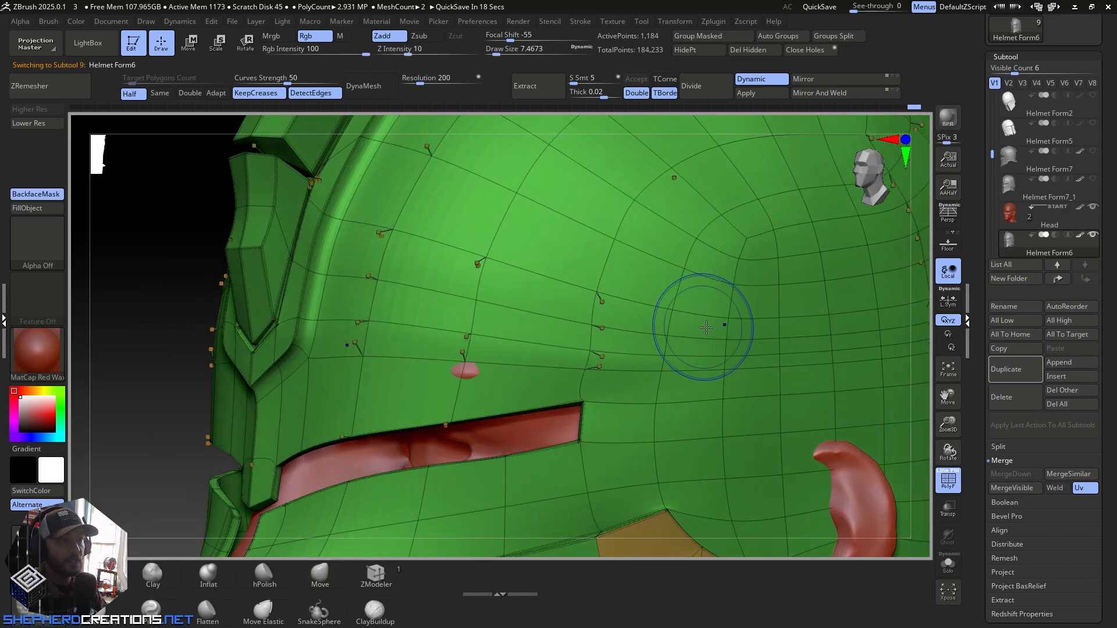
mouse_move(707, 328)
shift+mouse_down()
mouse_move(489, 325)
mouse_move(456, 246)
mouse_move(350, 337)
mouse_move(361, 332)
shift+mouse_up()
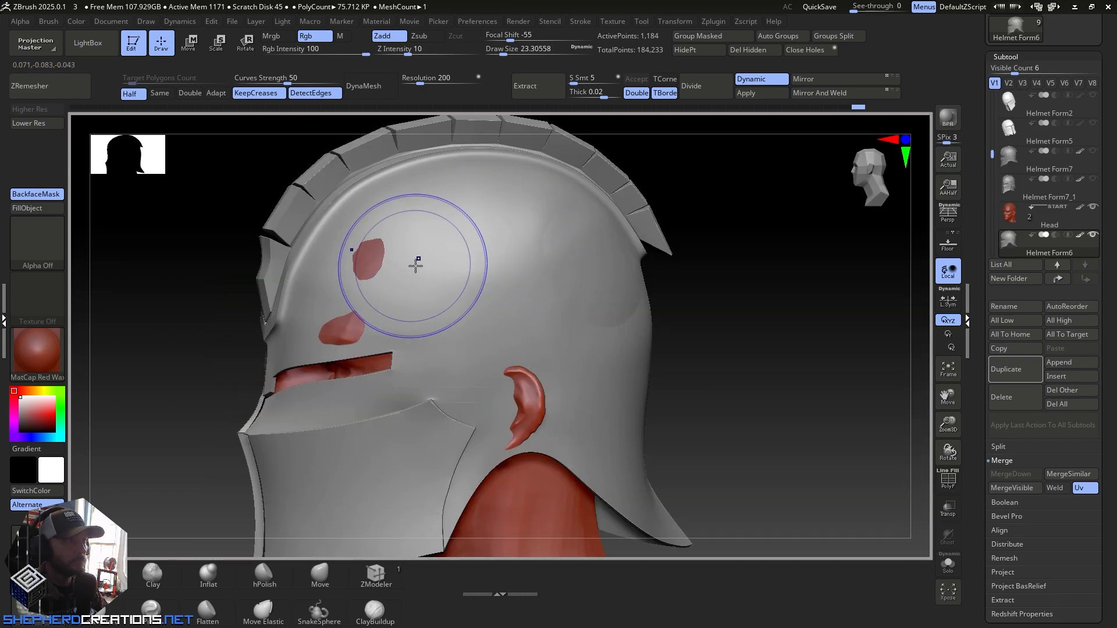
Step: Reduce the brush size to about 7.5 and smooth the helmet's brow area where the head pokes through
right_drag(416, 266, 437, 267)
mouse_move(472, 304)
right_down()
mouse_move(535, 321)
mouse_move(436, 299)
right_up()
ctrl+right_drag(364, 279, 374, 368)
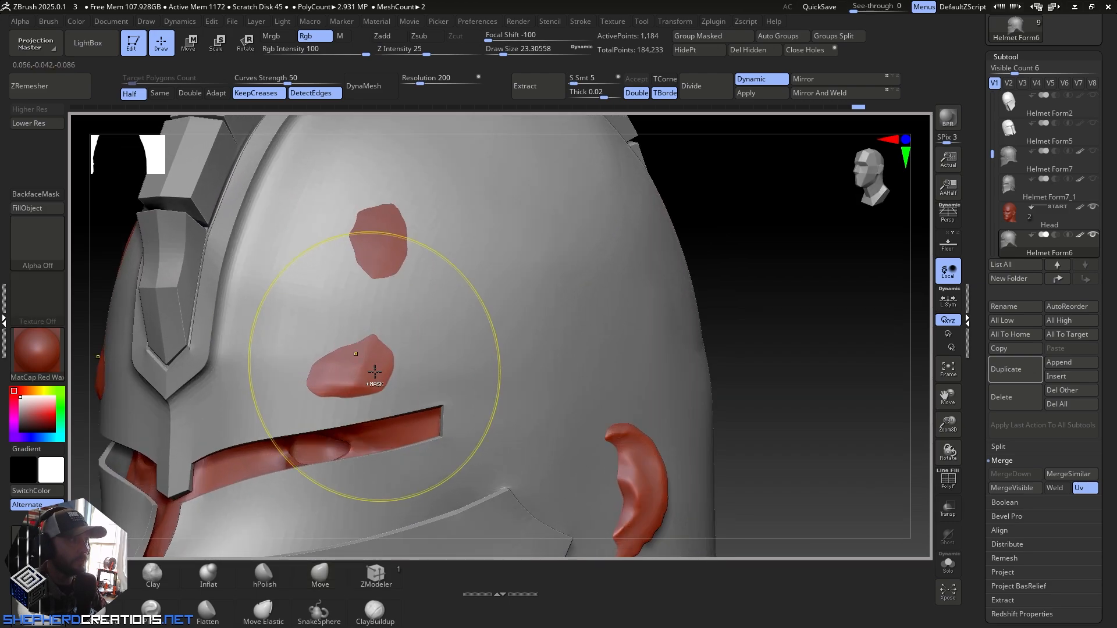
click(496, 53)
mouse_move(272, 355)
shift+mouse_down()
mouse_move(264, 372)
mouse_move(416, 344)
shift+mouse_up()
mouse_move(446, 314)
right_down()
mouse_move(431, 337)
mouse_move(431, 311)
mouse_move(390, 282)
mouse_move(846, 514)
right_up()
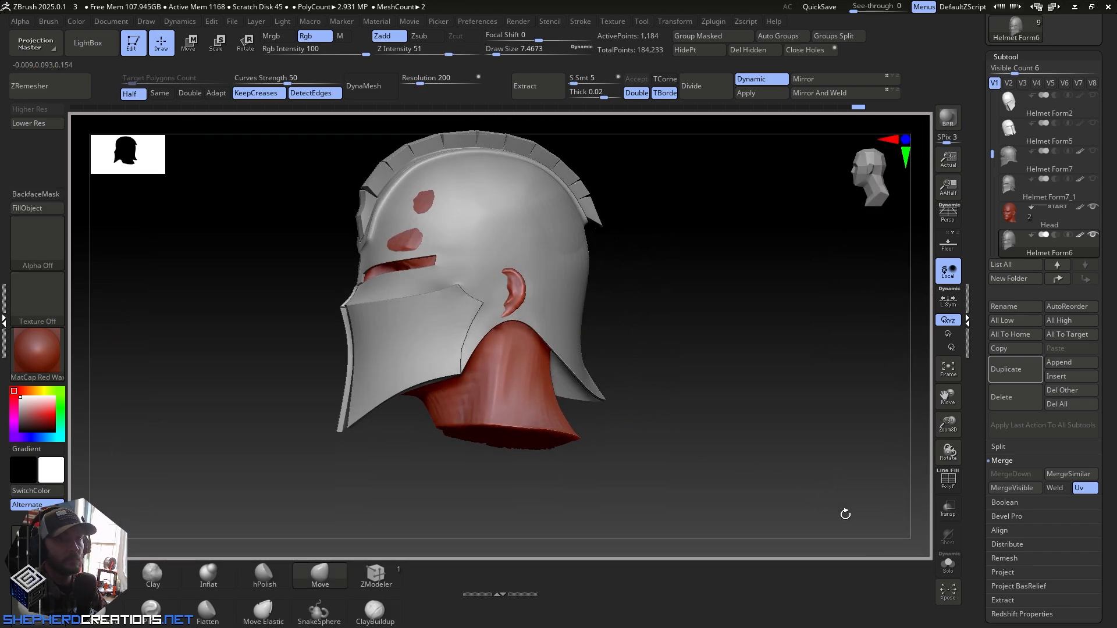
Step: Isolate the helmet, enlarge the brush to 28.75, and smooth the outer side of the dome
click(948, 573)
right_drag(431, 238, 462, 392)
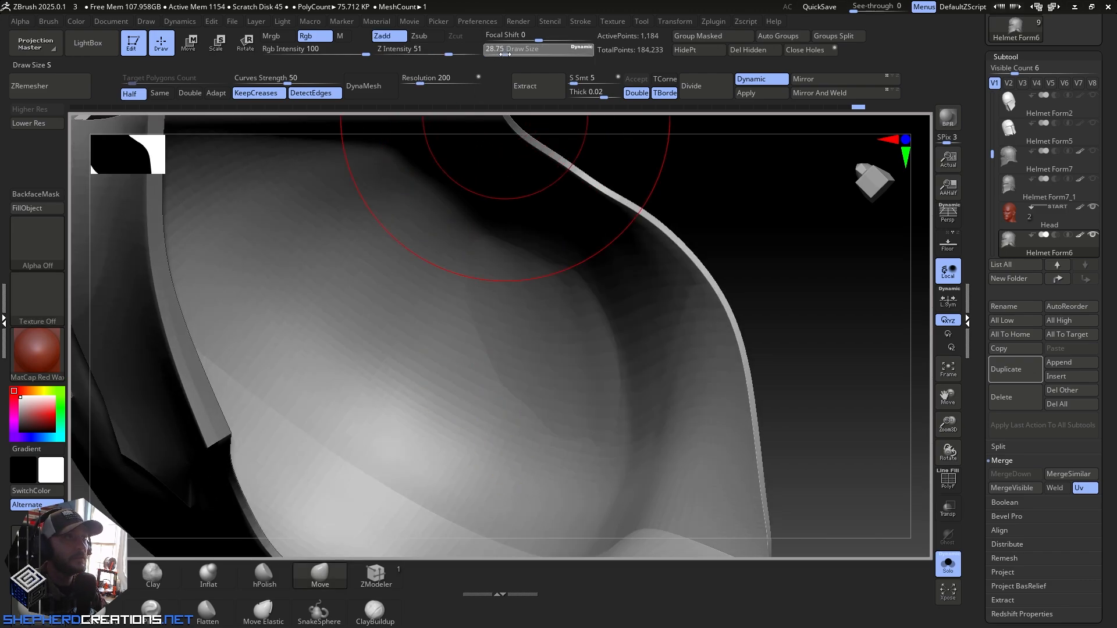
key(f)
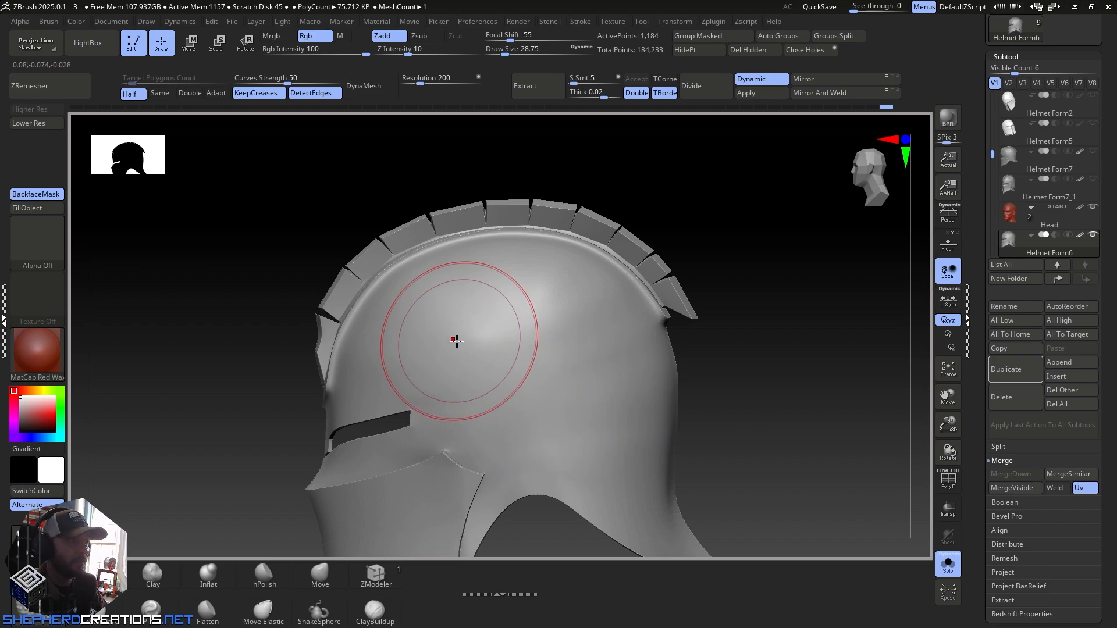
right_drag(456, 339, 514, 339)
mouse_move(454, 315)
alt+right_down()
mouse_move(491, 277)
mouse_move(524, 268)
alt+right_up()
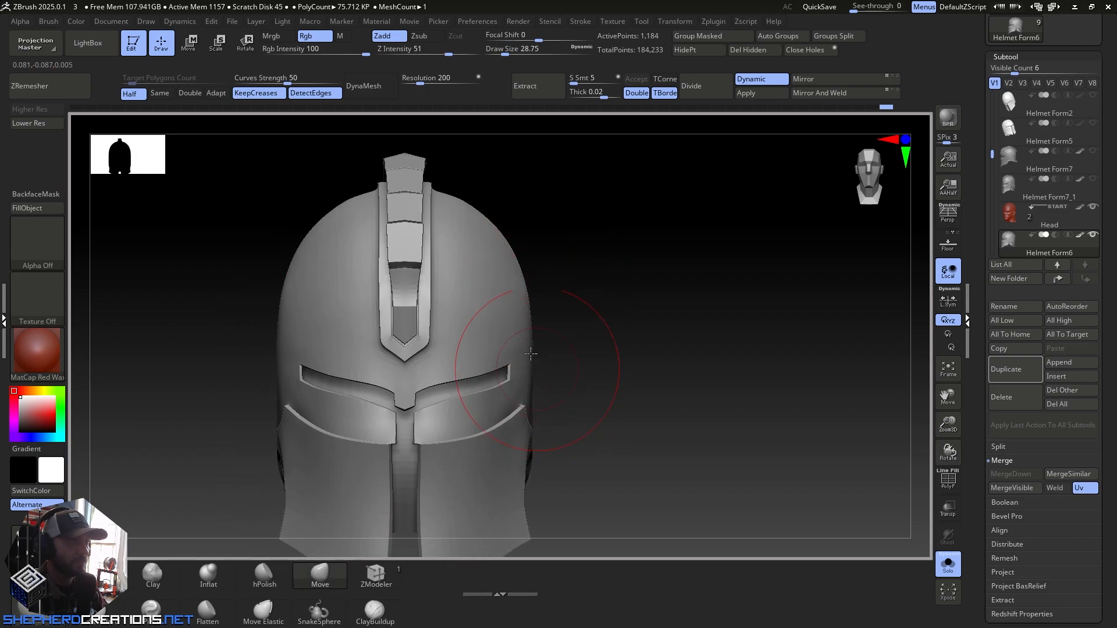
right_drag(536, 353, 469, 341)
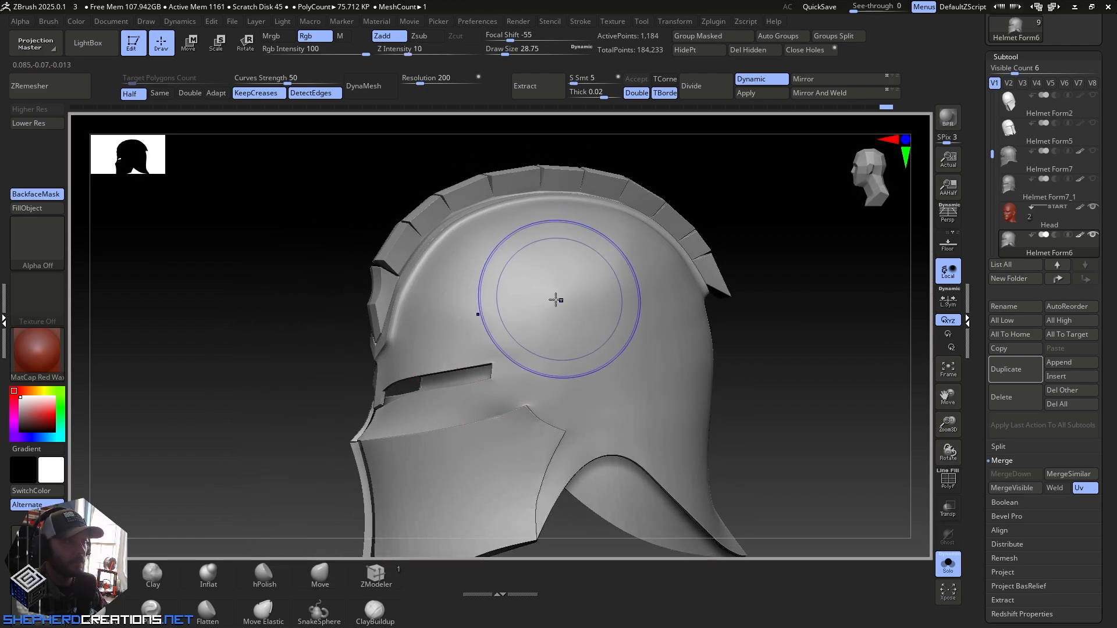
shift+drag(555, 300, 523, 284)
Step: Reduce the brush size to about 10.5 and smooth the helmet's interior wall behind the eye slit and toward the neck opening
mouse_move(523, 291)
right_down()
mouse_move(574, 319)
mouse_move(609, 315)
mouse_move(599, 343)
right_up()
ctrl+right_drag(576, 399, 545, 285)
mouse_move(545, 284)
right_down()
mouse_move(492, 272)
mouse_move(569, 509)
right_up()
right_drag(526, 224, 454, 114)
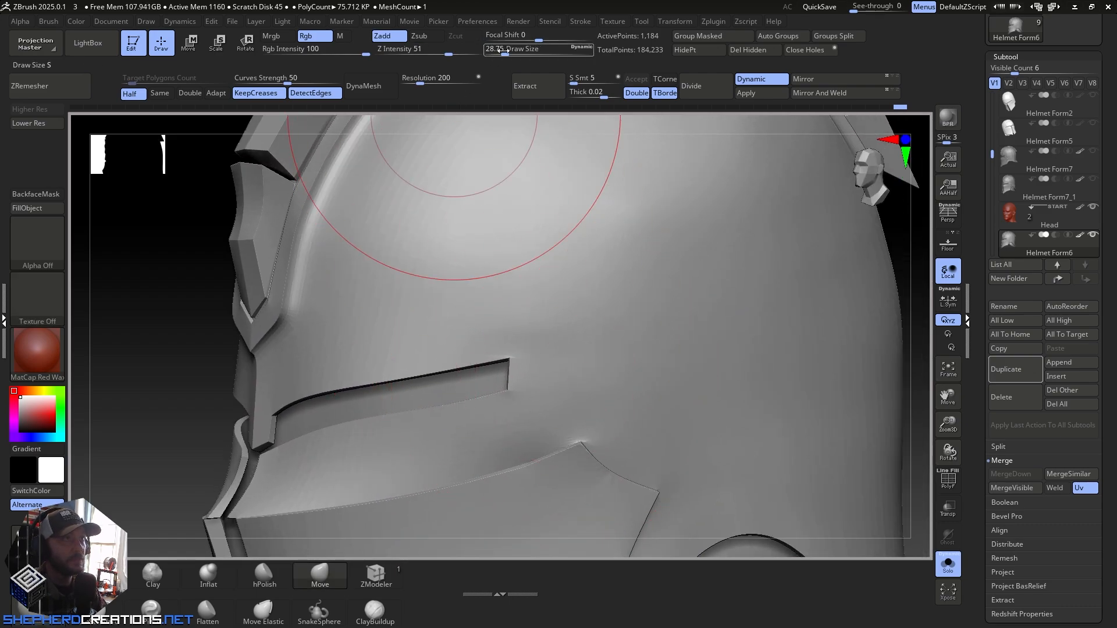
drag(505, 50, 499, 51)
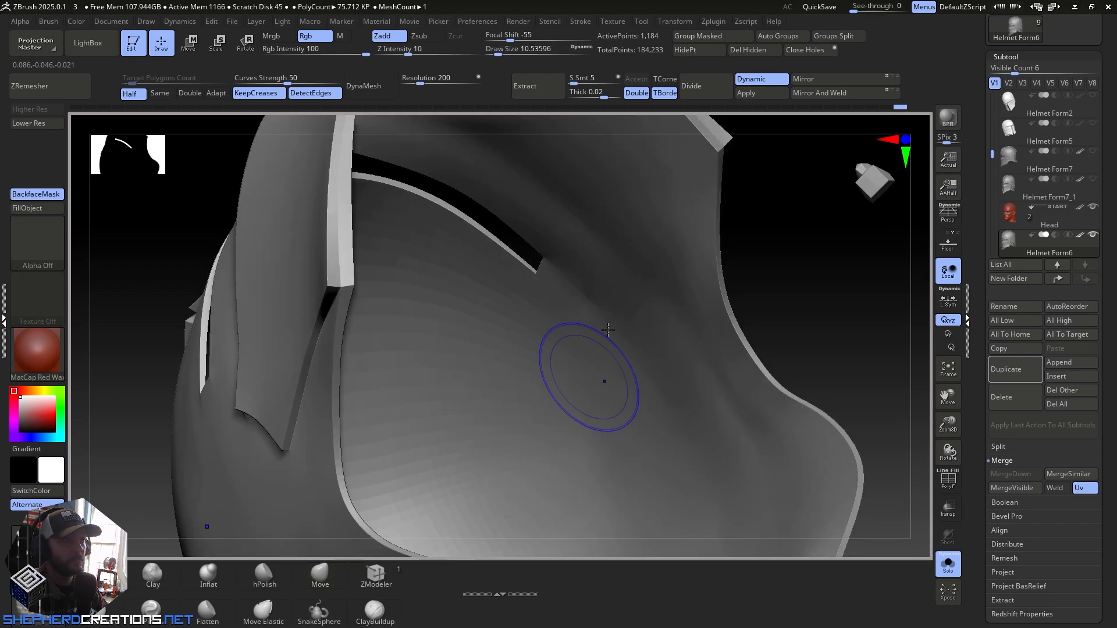
shift+drag(608, 330, 582, 285)
mouse_move(592, 434)
alt+right_down()
mouse_move(523, 317)
mouse_move(608, 325)
alt+right_up()
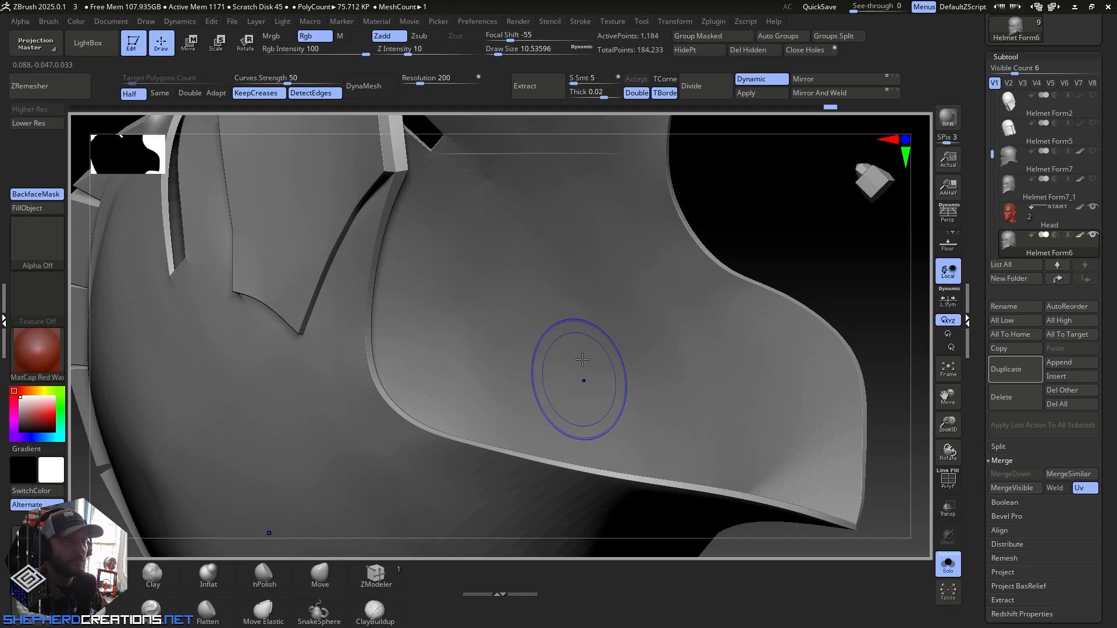
Step: Examine the wireframe along the helmet's inner rim and around the cheek guard's overlapping corner
key(b)
key(m)
key(v)
click(957, 479)
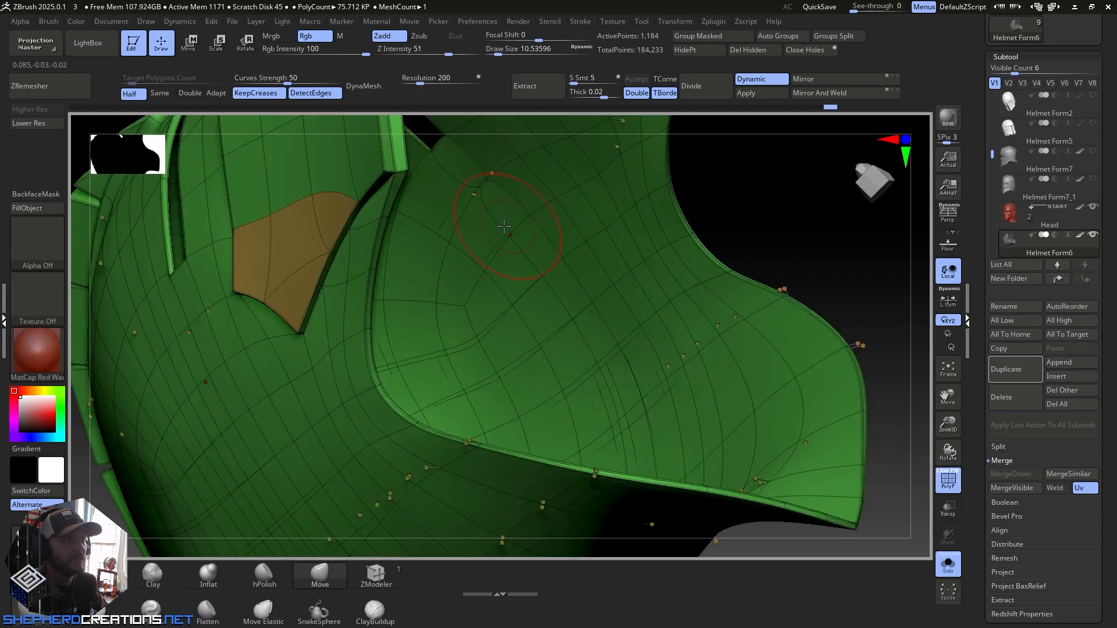
ctrl+right_drag(482, 178, 516, 256)
alt+right_drag(506, 146, 482, 255)
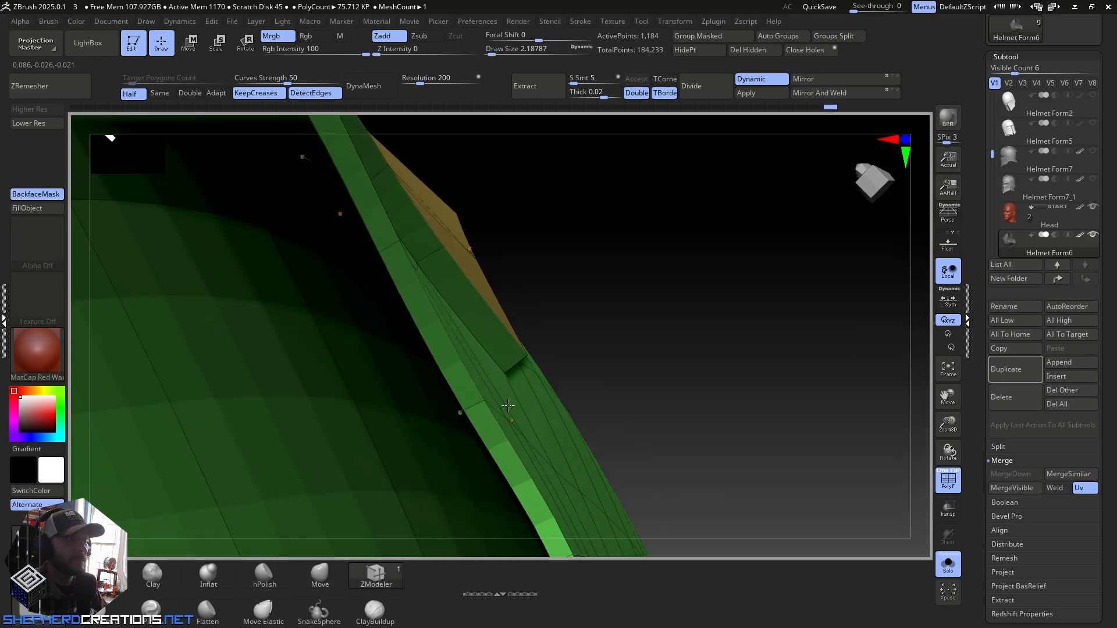
right_drag(512, 404, 377, 516)
alt+right_drag(424, 442, 431, 256)
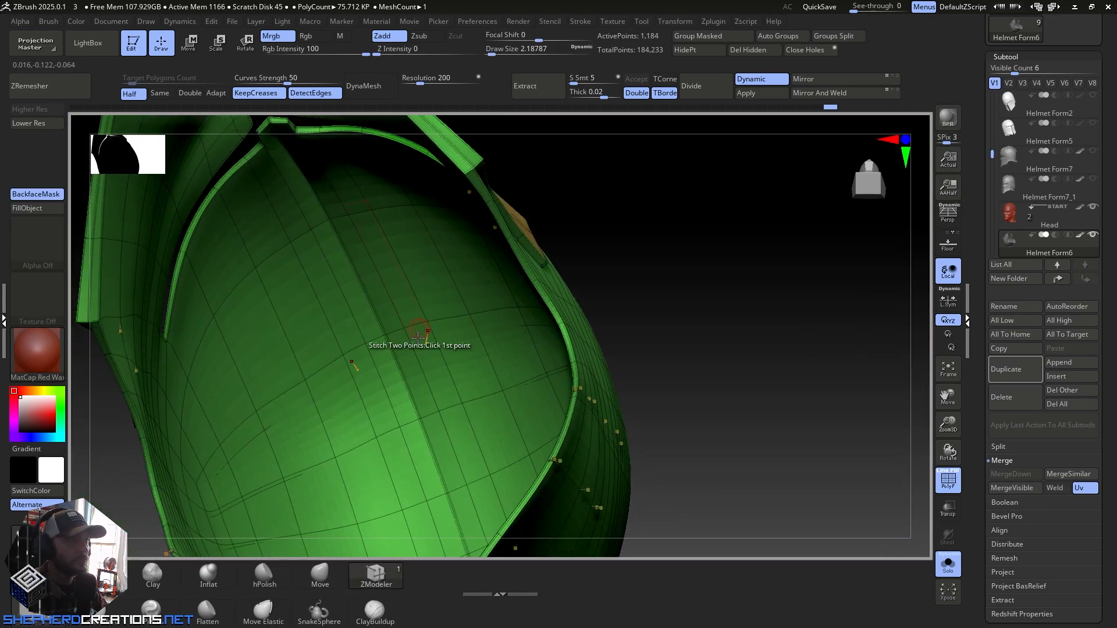
mouse_move(417, 338)
right_down()
mouse_move(451, 431)
mouse_move(445, 296)
mouse_move(474, 332)
right_up()
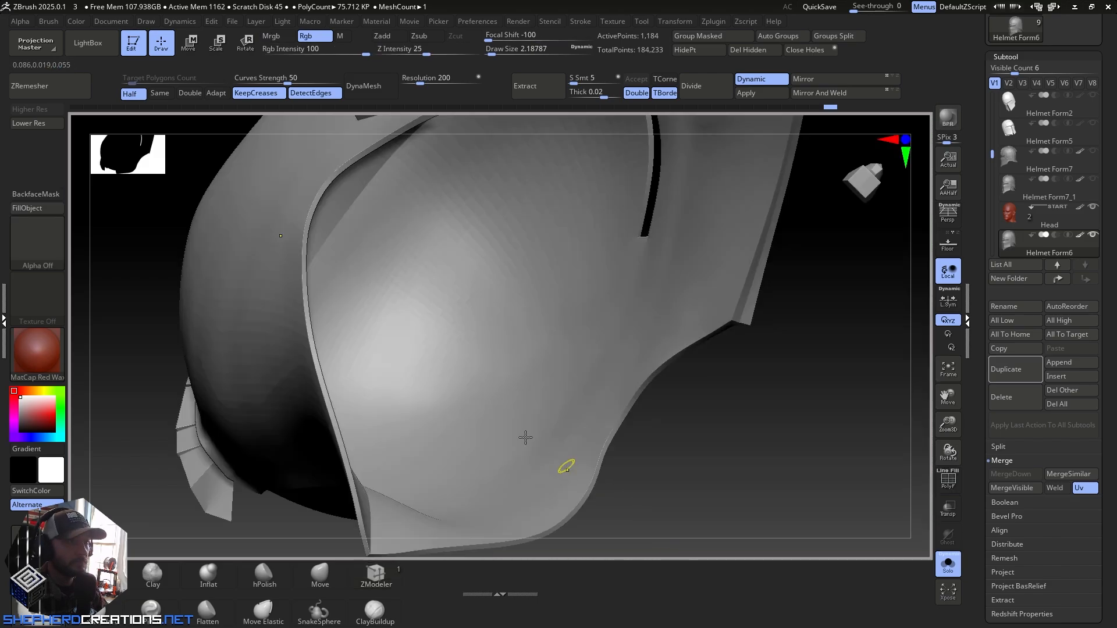
Step: Set the brush size to about 21.6 and smooth the interior side wall between the eye slit and the neck opening
drag(499, 52, 504, 51)
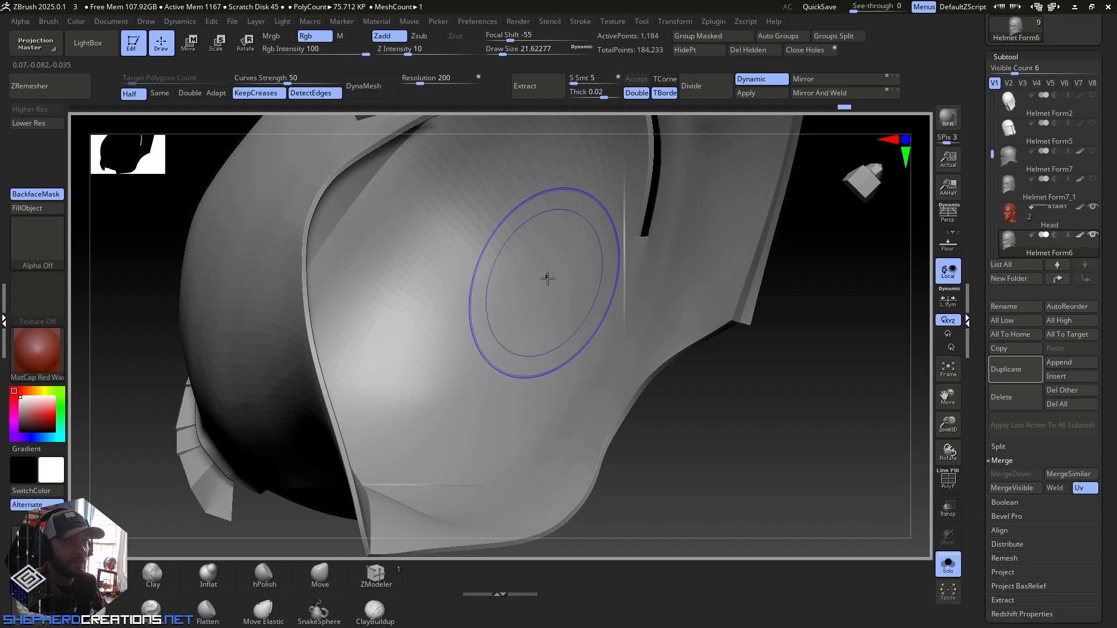
right_drag(547, 278, 475, 387)
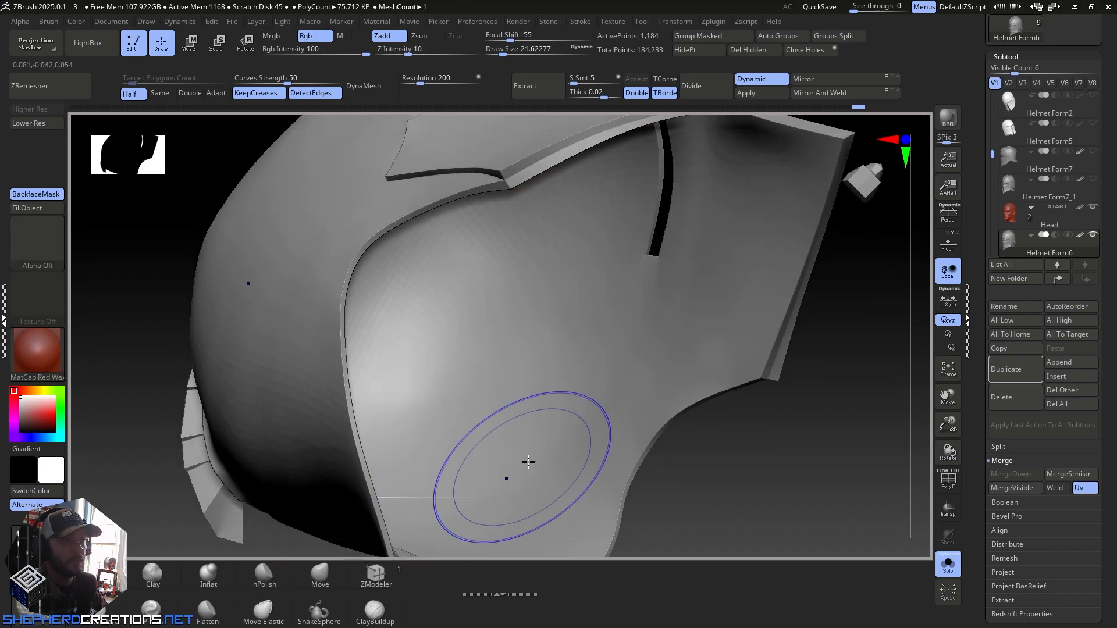
right_drag(546, 394, 535, 361)
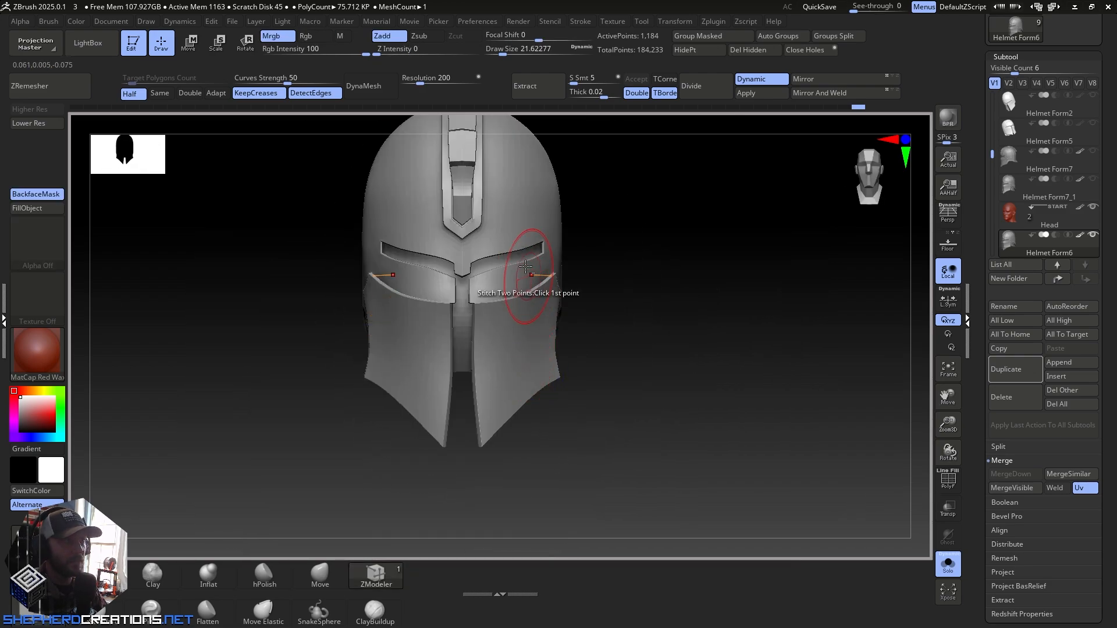
alt+right_drag(525, 266, 496, 337)
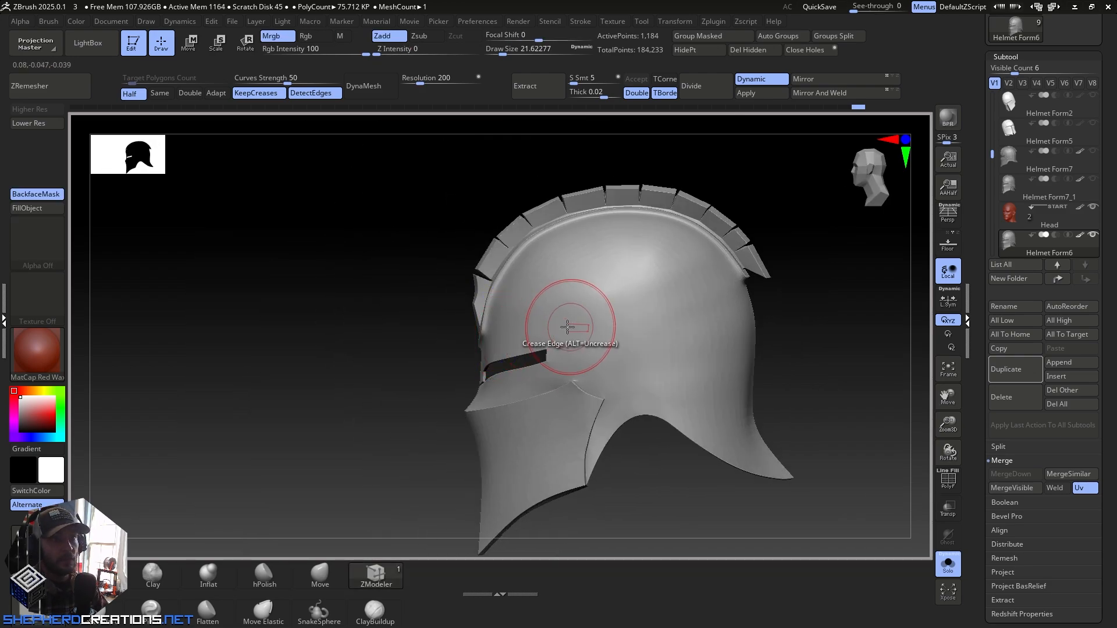
mouse_move(614, 331)
right_down()
mouse_move(568, 317)
mouse_move(618, 333)
mouse_move(593, 324)
mouse_move(720, 319)
mouse_move(668, 320)
mouse_move(632, 369)
mouse_move(613, 340)
right_up()
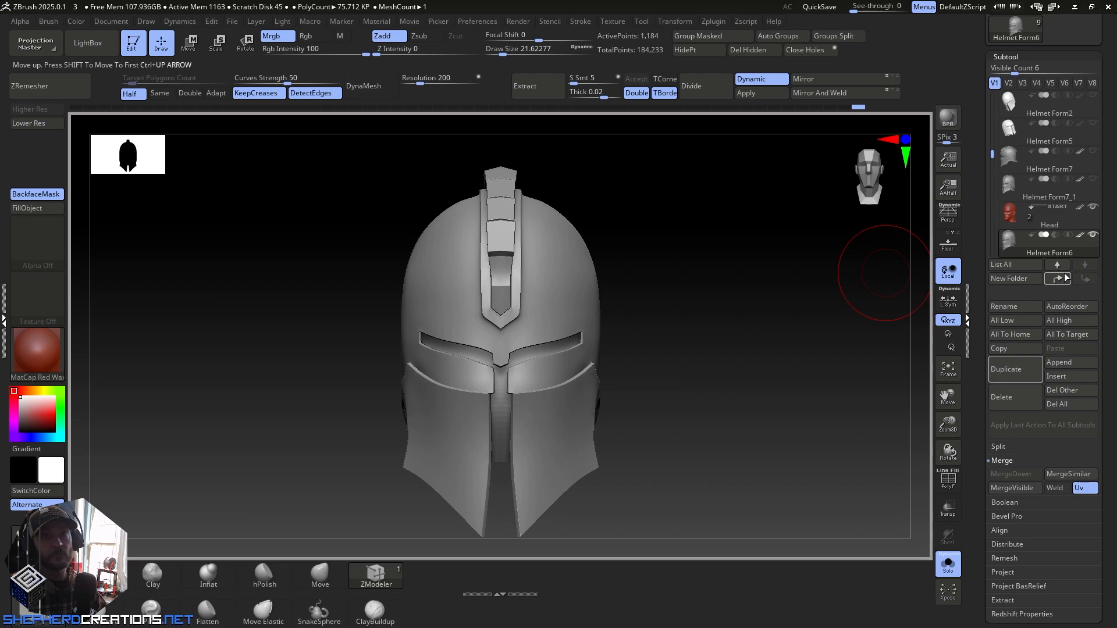
Step: Delete the outdated Helmet Form7_1 subtool
click(1058, 196)
click(1013, 400)
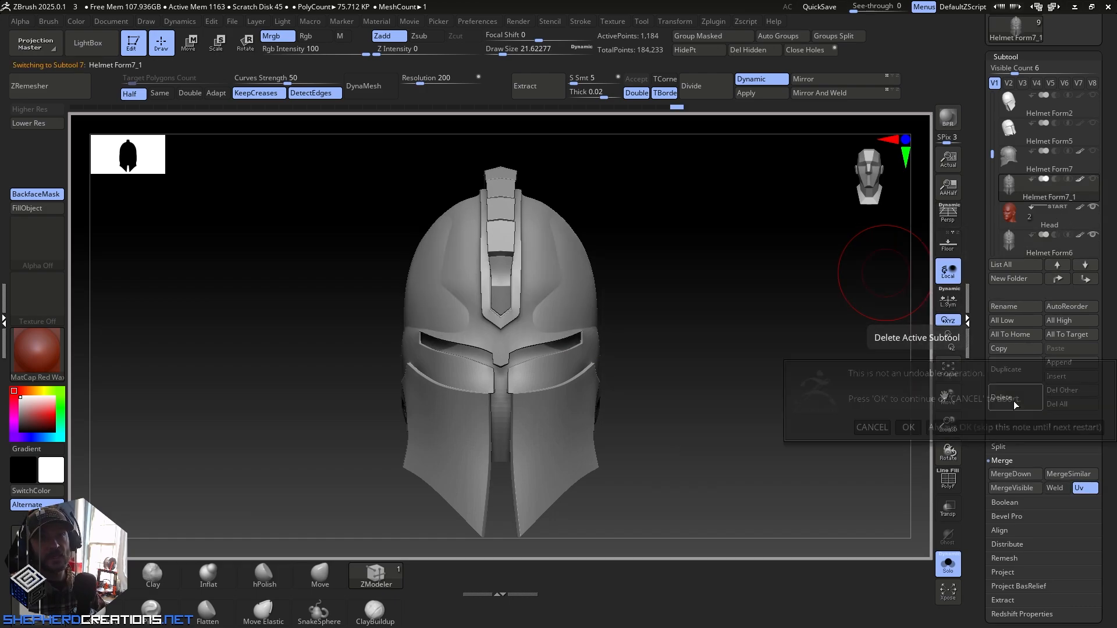
click(964, 426)
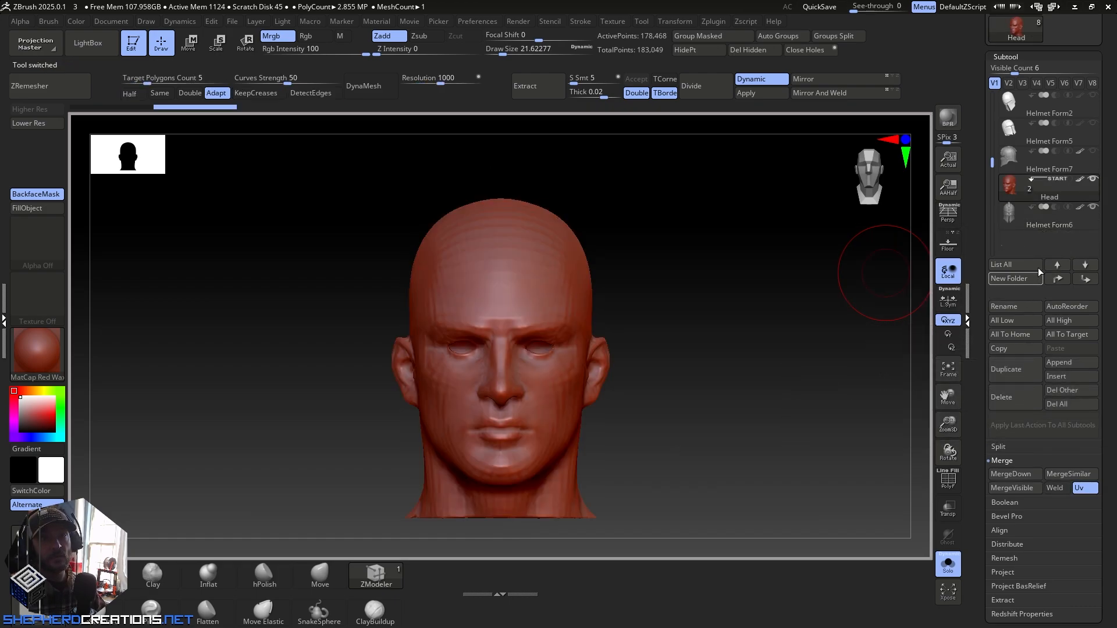
Step: Duplicate the Helmet Form6 subtool, place the copy above the Head subtool, and hide it
click(1029, 221)
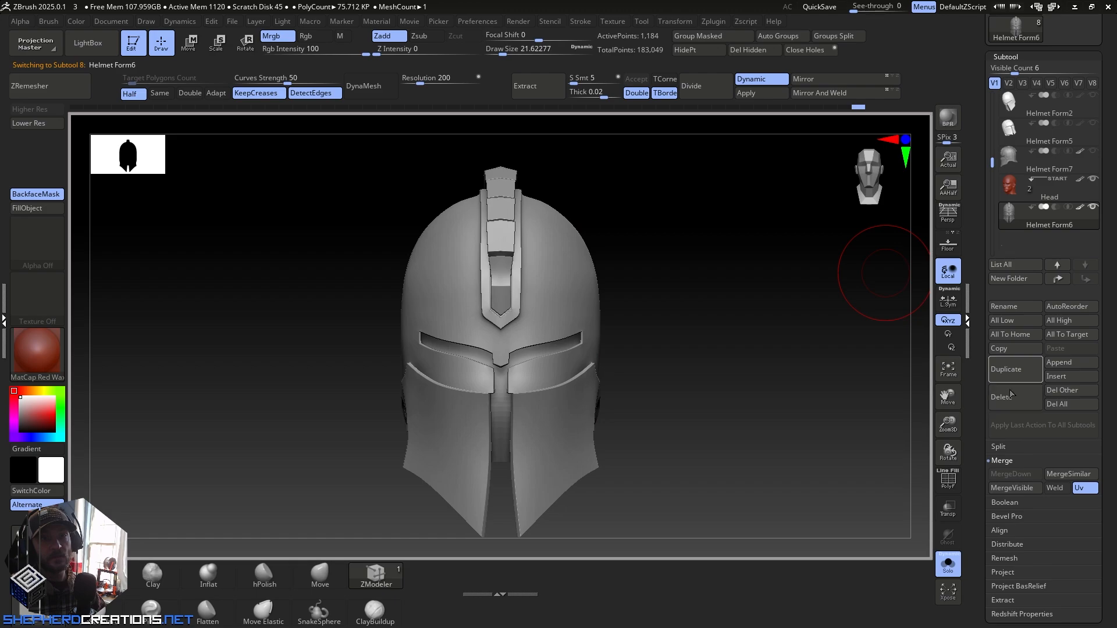
click(1016, 369)
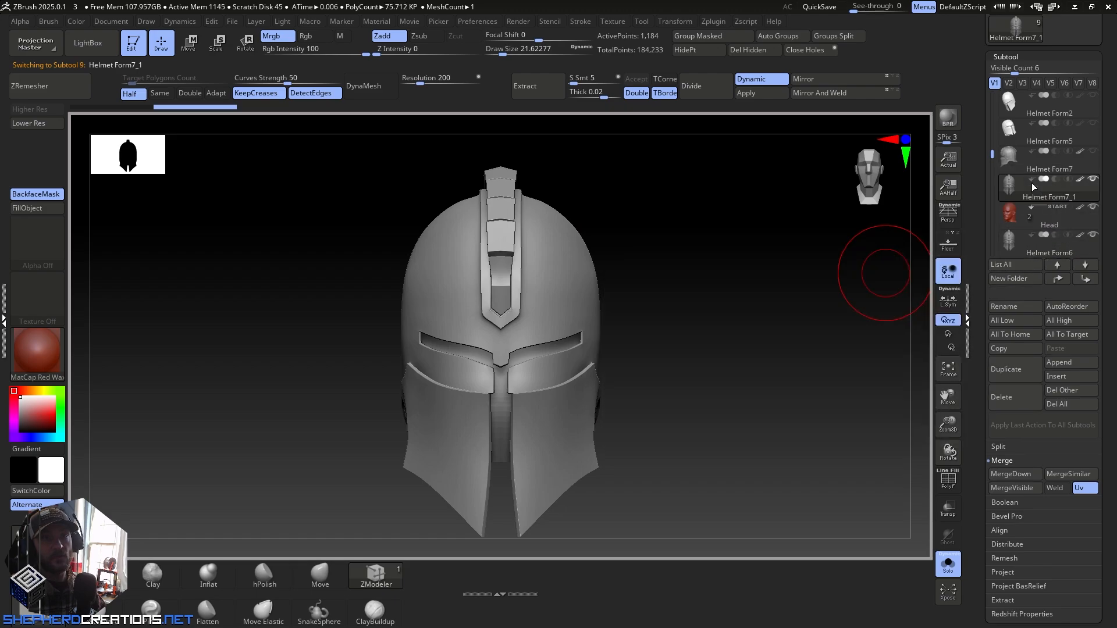
click(1092, 180)
Step: Inspect the isolated helmet's smoothed shape from the front and the side
drag(774, 338, 745, 355)
alt+drag(656, 444, 619, 432)
alt+drag(643, 375, 645, 316)
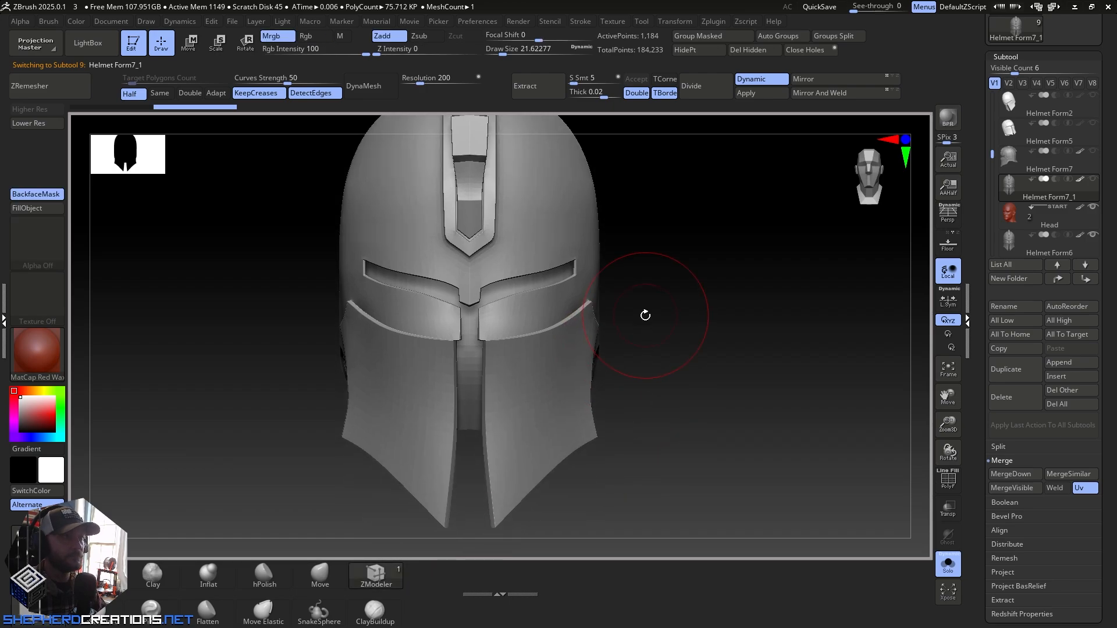
mouse_move(579, 326)
right_down()
mouse_move(534, 329)
mouse_move(584, 328)
mouse_move(568, 335)
right_up()
alt+right_drag(563, 291, 578, 410)
right_drag(616, 329, 585, 324)
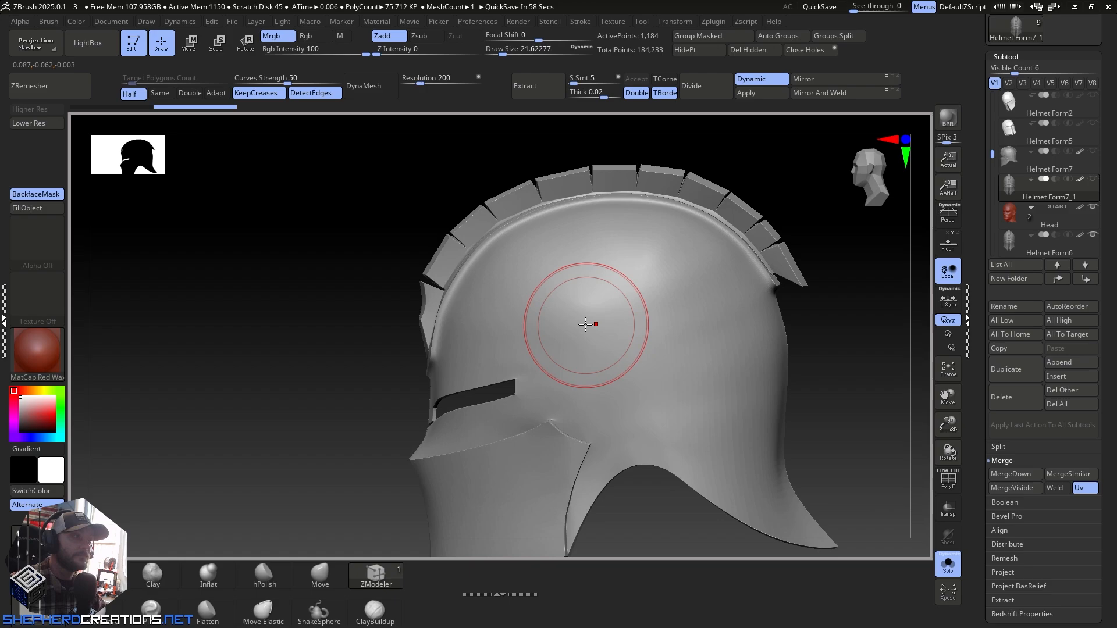
Step: Select the Helmet Form6 subtool, show its polyframe, and switch it to the lower resolution level
mouse_move(498, 295)
right_down()
mouse_move(553, 279)
mouse_move(541, 282)
mouse_move(661, 312)
right_up()
alt+right_drag(749, 346, 667, 348)
click(1028, 254)
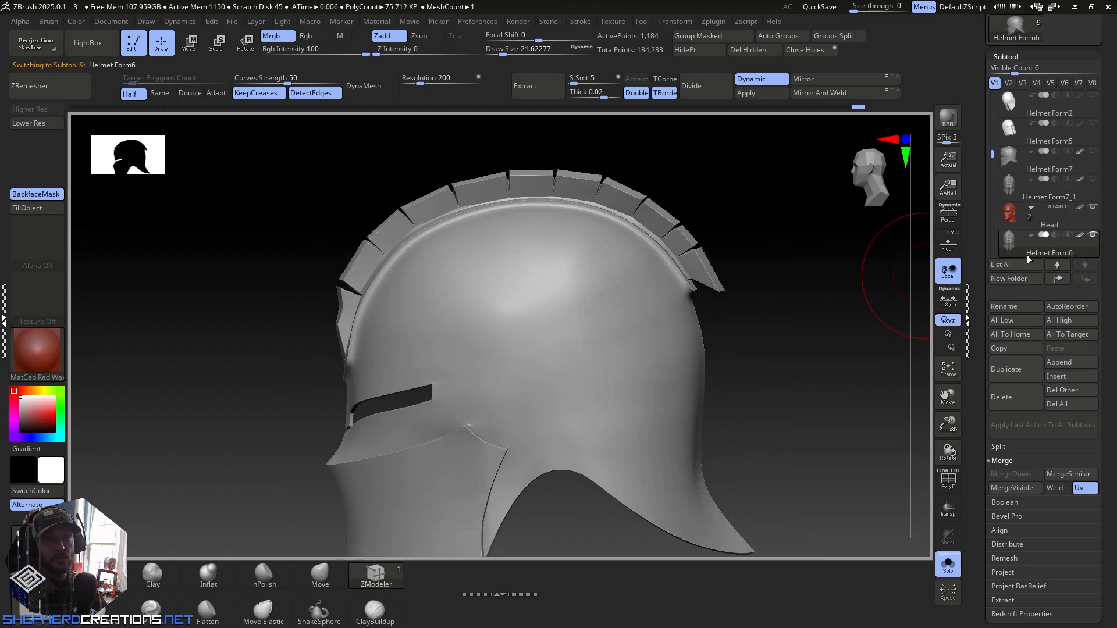
ctrl+right_drag(665, 333, 664, 381)
mouse_move(664, 381)
alt+right_down()
mouse_move(633, 304)
mouse_move(606, 326)
mouse_move(628, 346)
mouse_move(659, 333)
mouse_move(670, 487)
alt+right_up()
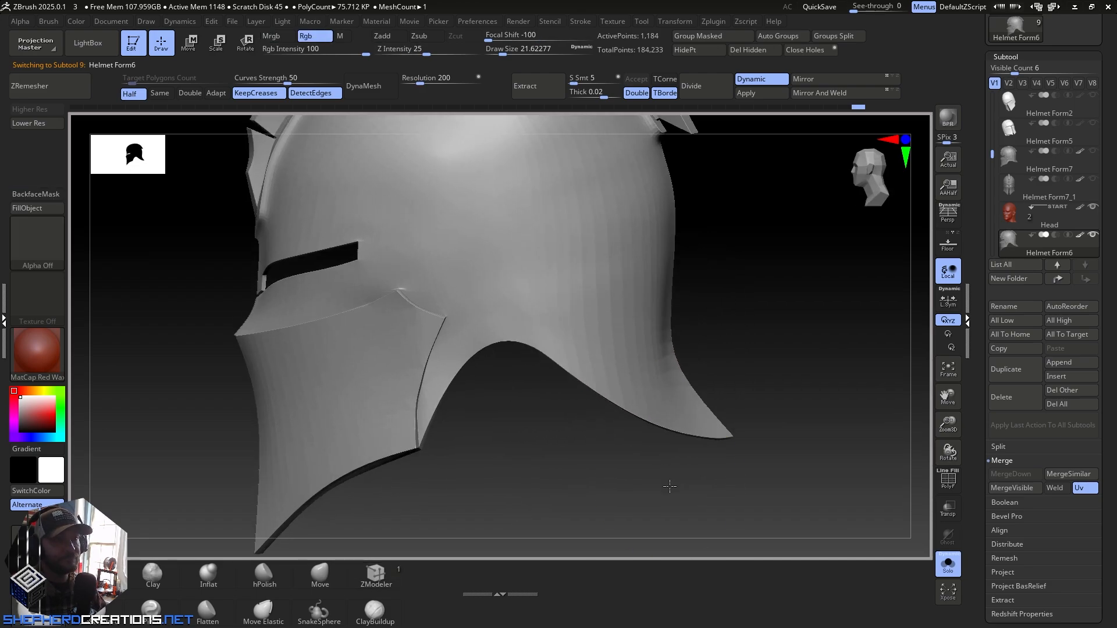
click(950, 491)
right_drag(685, 375, 676, 384)
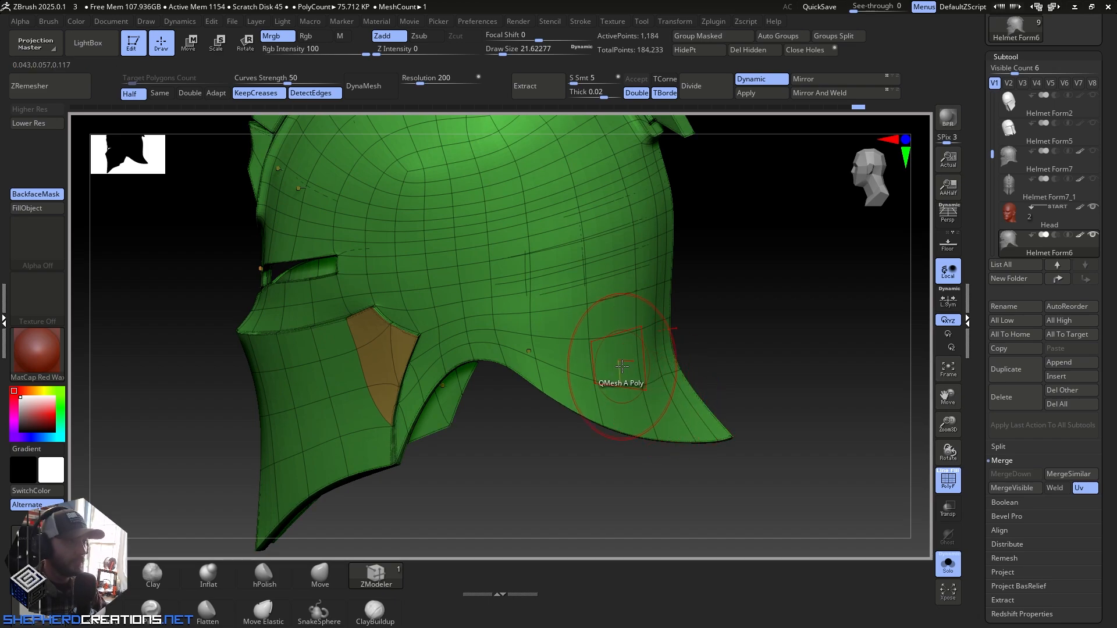
mouse_move(622, 367)
right_down()
mouse_move(609, 364)
mouse_move(653, 351)
mouse_move(608, 351)
mouse_move(748, 490)
right_up()
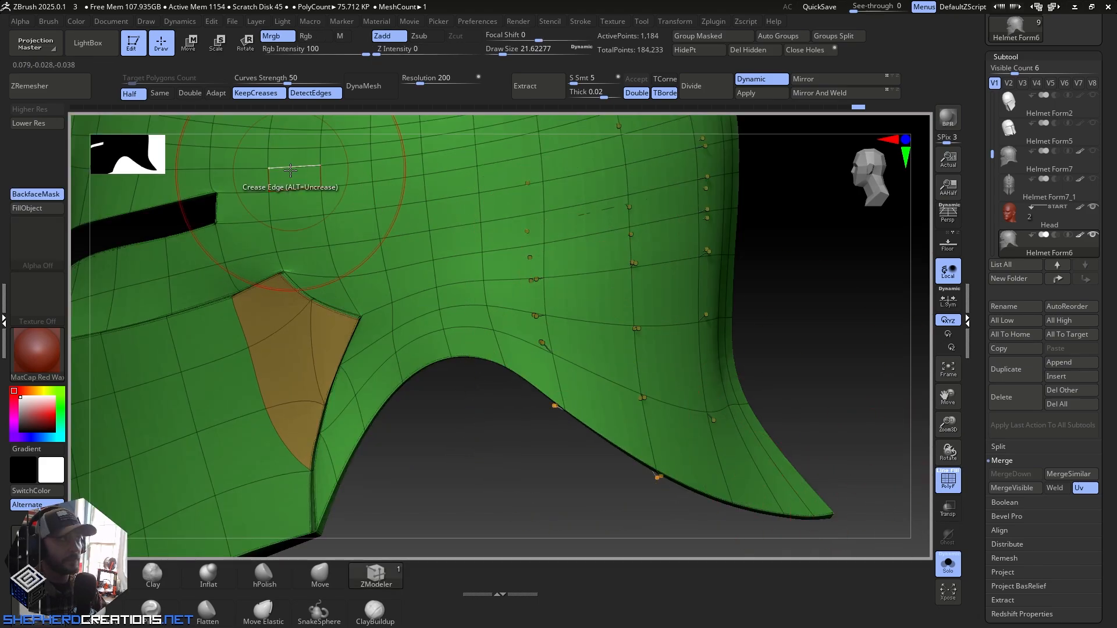
click(36, 124)
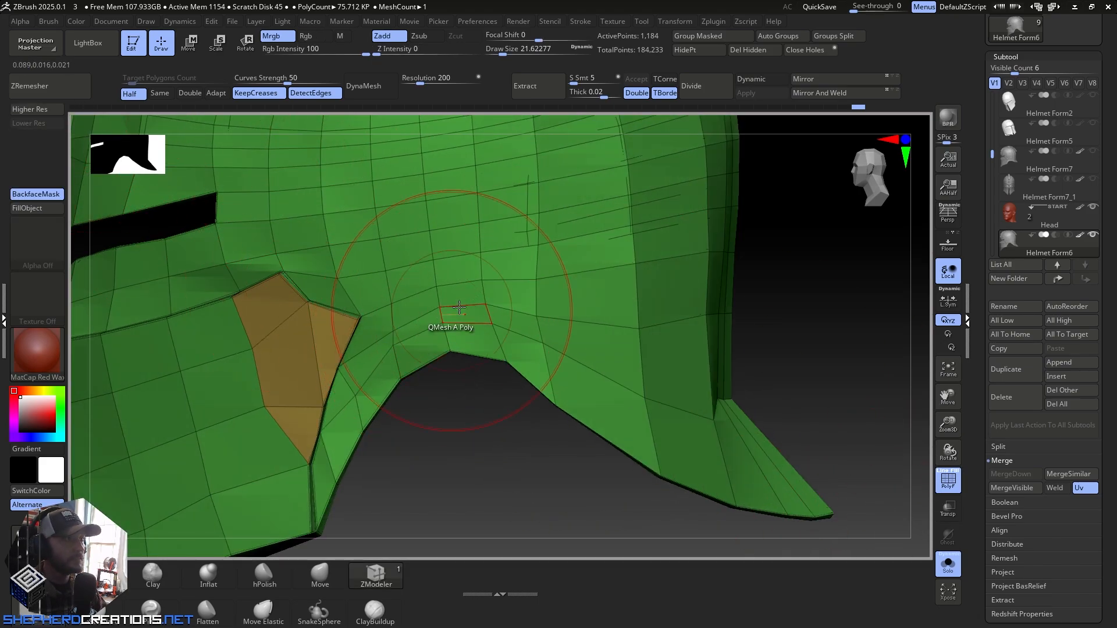
Step: Reduce the brush size to about 5.75 and insert an edge loop close to the helmet's lower rim
ctrl+right_drag(437, 338, 556, 356)
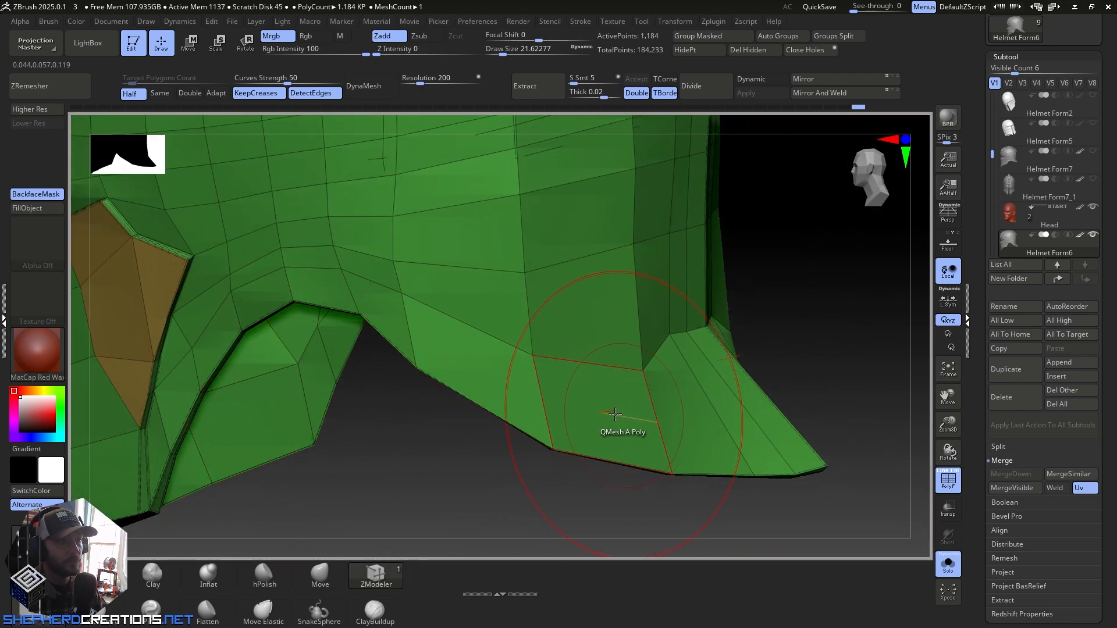
right_drag(615, 414, 593, 417)
click(529, 430)
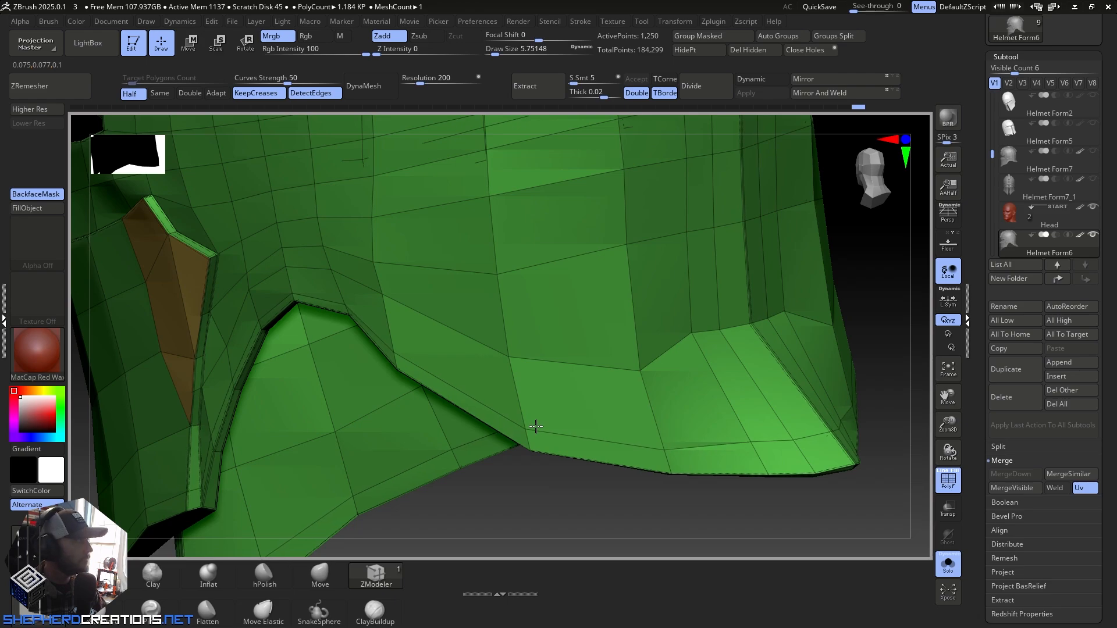
drag(537, 425, 537, 420)
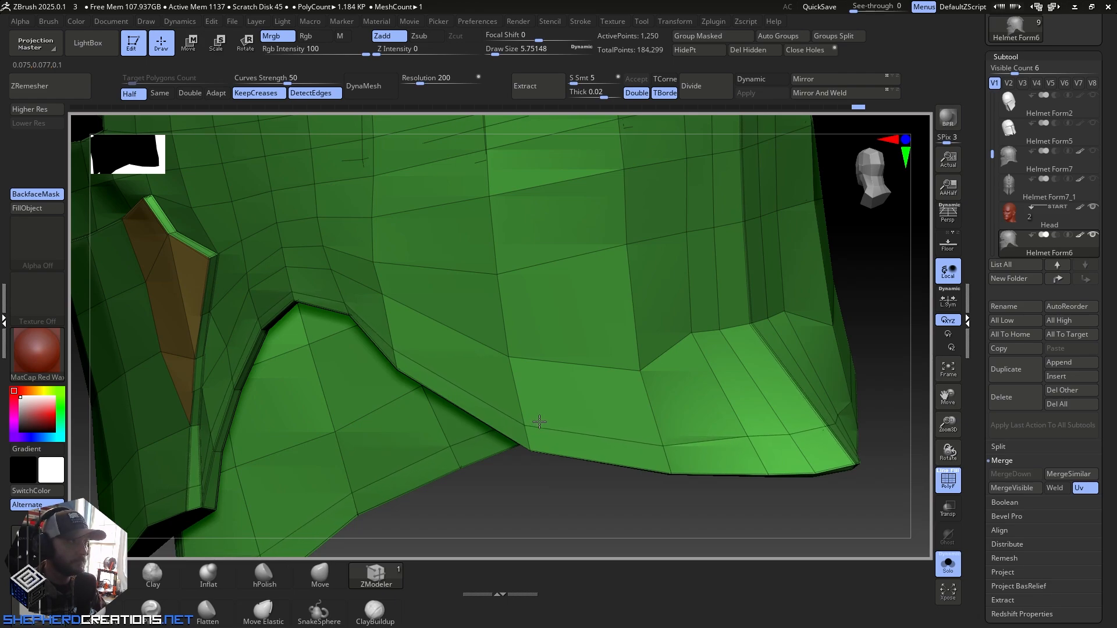
Step: Mark the thin strip of polygons along the neck guard's lower edge as a temporary polygroup
right_drag(548, 420, 393, 365)
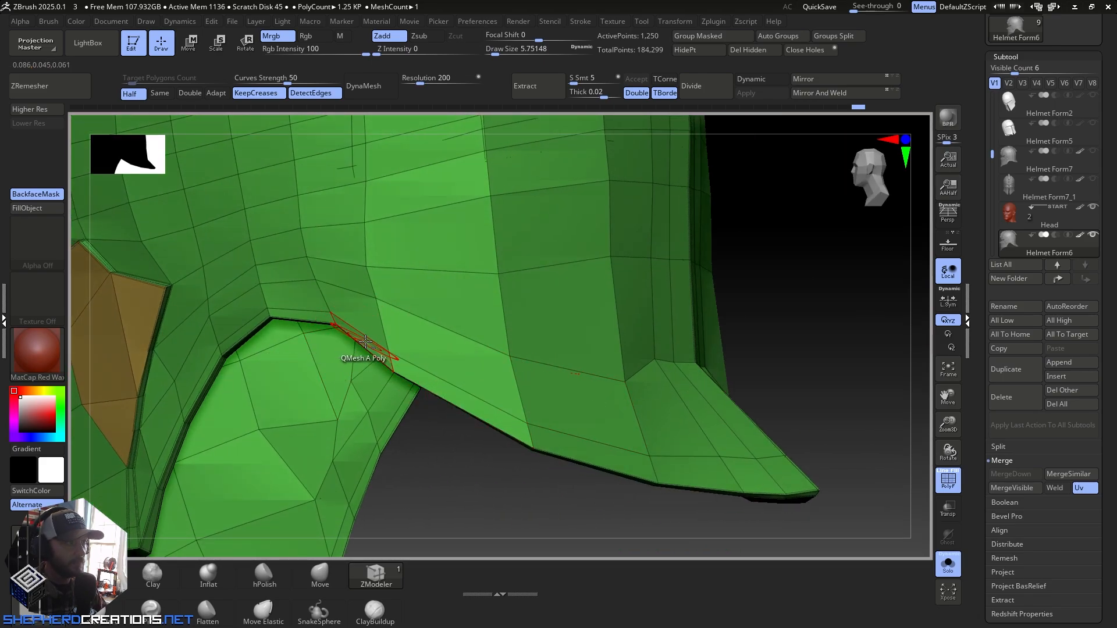
click(581, 445)
click(713, 466)
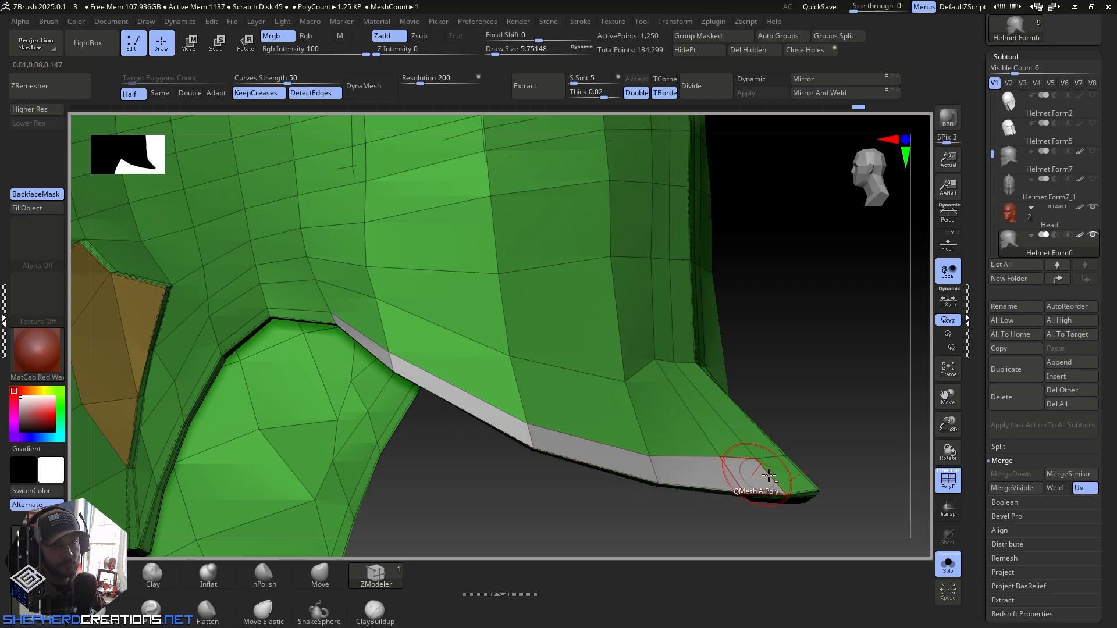
mouse_move(726, 443)
right_down()
mouse_move(686, 456)
mouse_move(722, 440)
mouse_move(712, 436)
right_up()
Step: Continue marking the thin rim polygons around the ear arch and down to the cheek guard's rear corner
ctrl+right_drag(302, 305, 340, 378)
alt+click(396, 367)
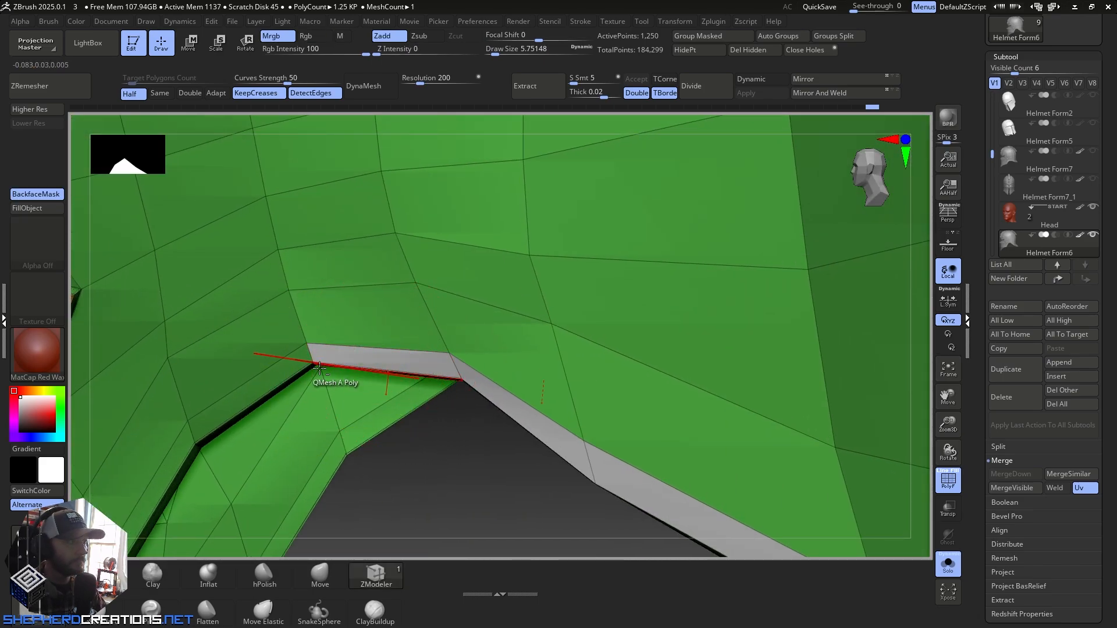
alt+click(280, 380)
alt+right_drag(399, 354, 673, 231)
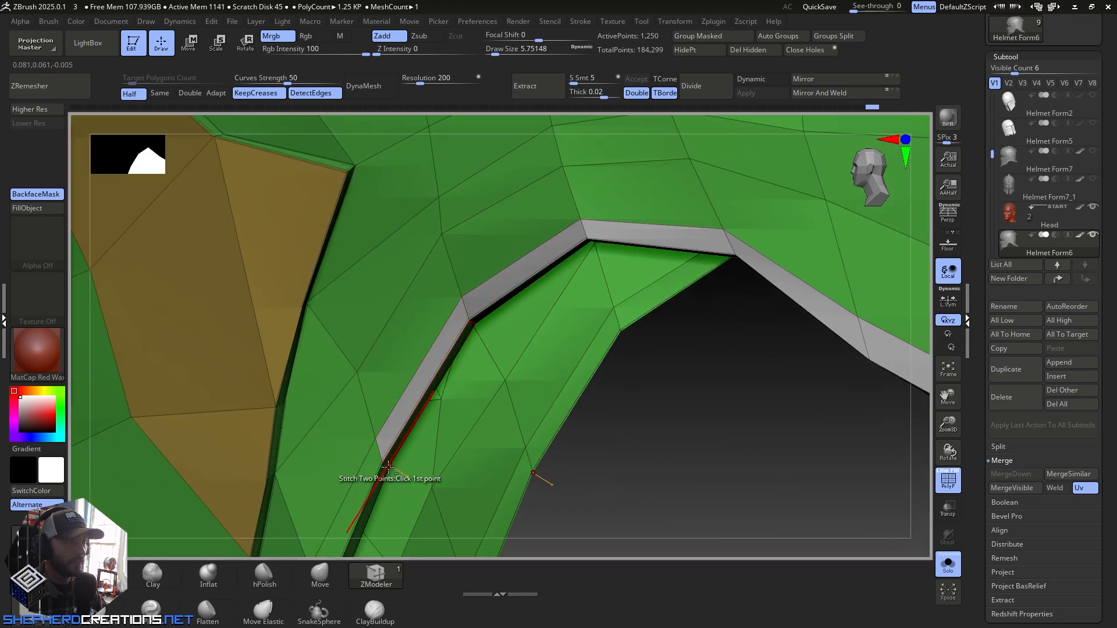
alt+right_drag(406, 452, 598, 294)
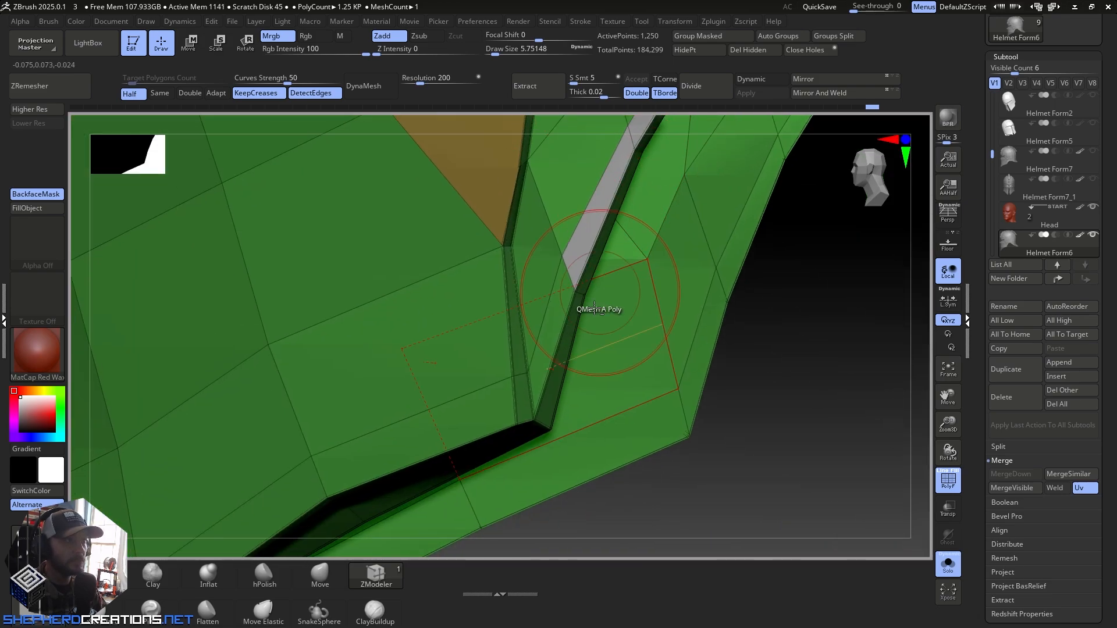
alt+click(551, 334)
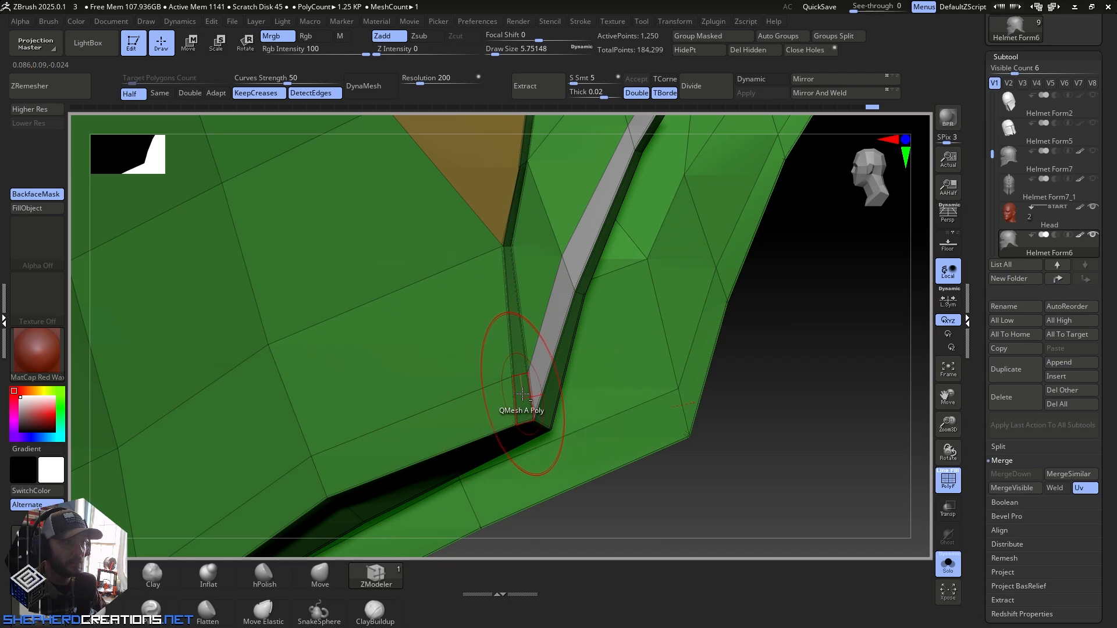
Step: Mark the thin rim polygons along the cheek guard's lower edge up to its front tip
right_drag(371, 451, 566, 314)
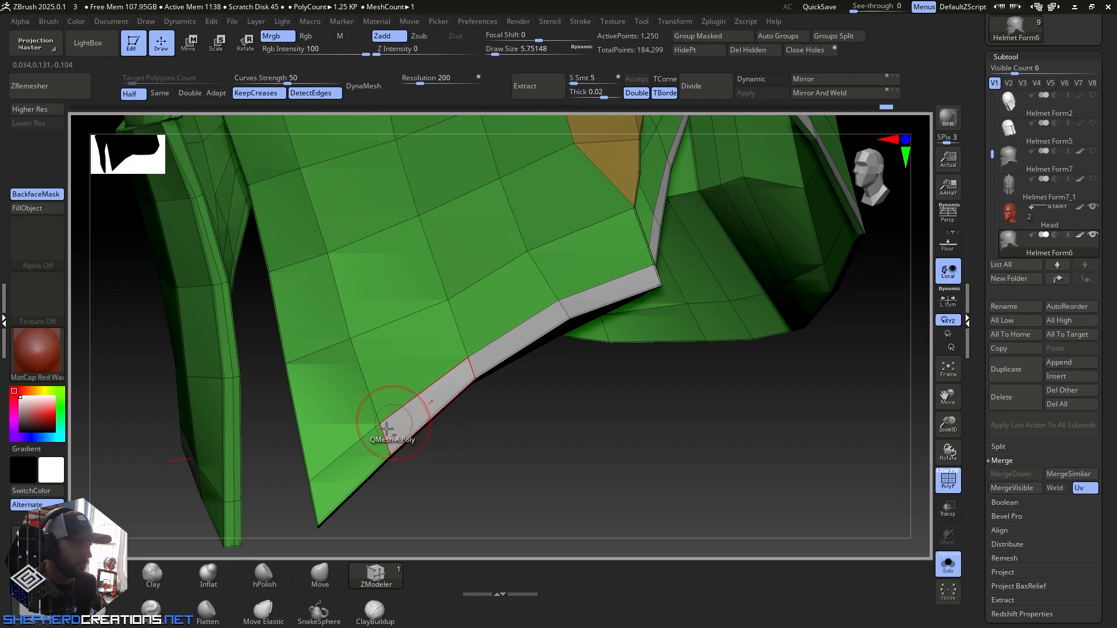
ctrl+right_drag(351, 468, 503, 262)
right_drag(480, 316, 442, 416)
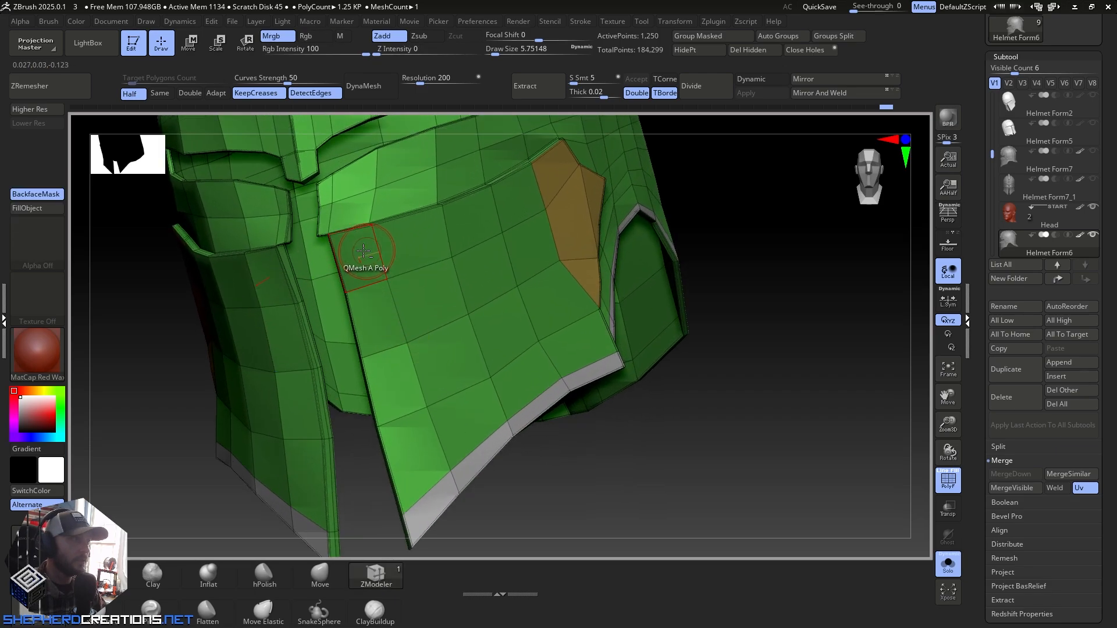
Step: Mark the column of polygons along the cheek guard's front edge and the row along its upper edge
alt+click(363, 263)
alt+click(376, 317)
alt+click(396, 404)
alt+click(411, 459)
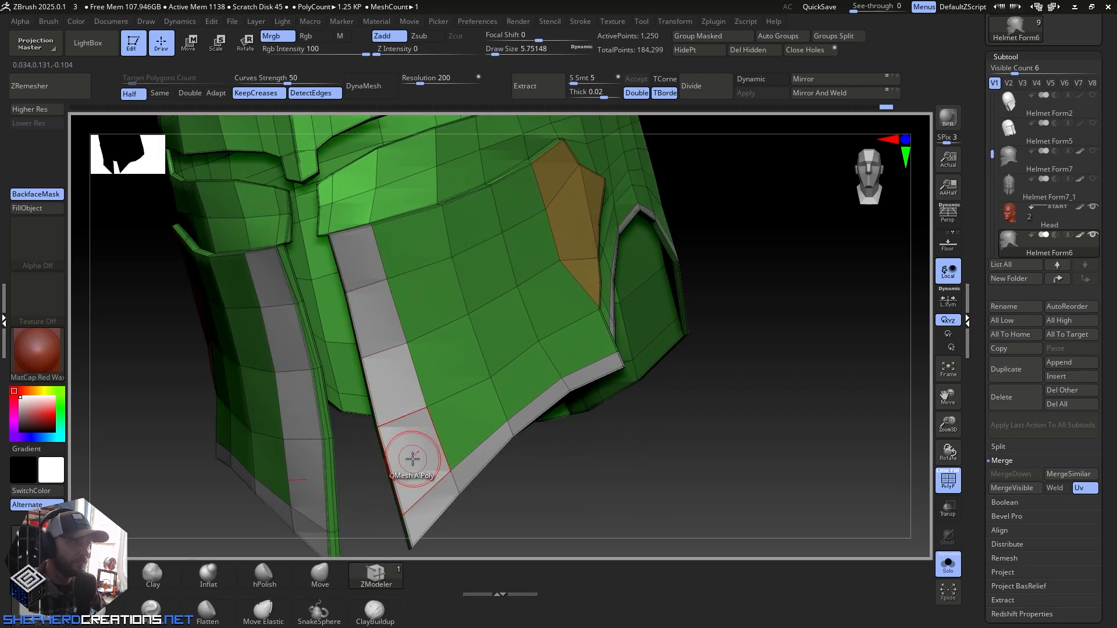
right_drag(490, 475, 524, 318)
alt+drag(399, 244, 582, 196)
Step: Try the Split polygon action on the patch at the cheek guard's upper rear corner, and undo it
ctrl+right_drag(605, 189, 627, 345)
alt+right_drag(667, 210, 555, 333)
key(space)
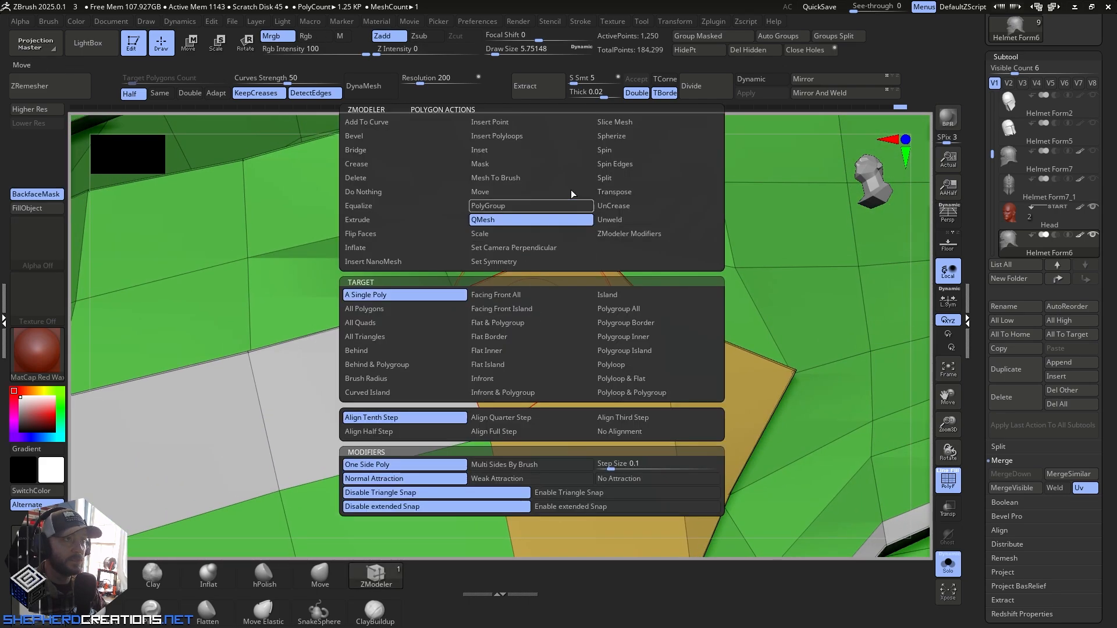
click(615, 176)
click(542, 320)
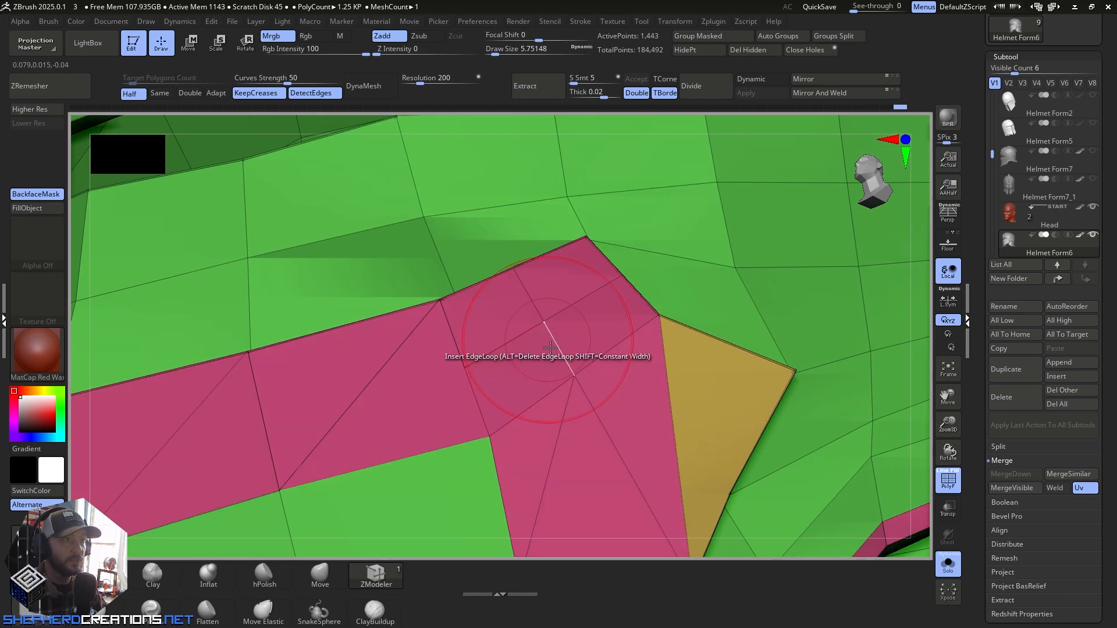
key(ctrl+z)
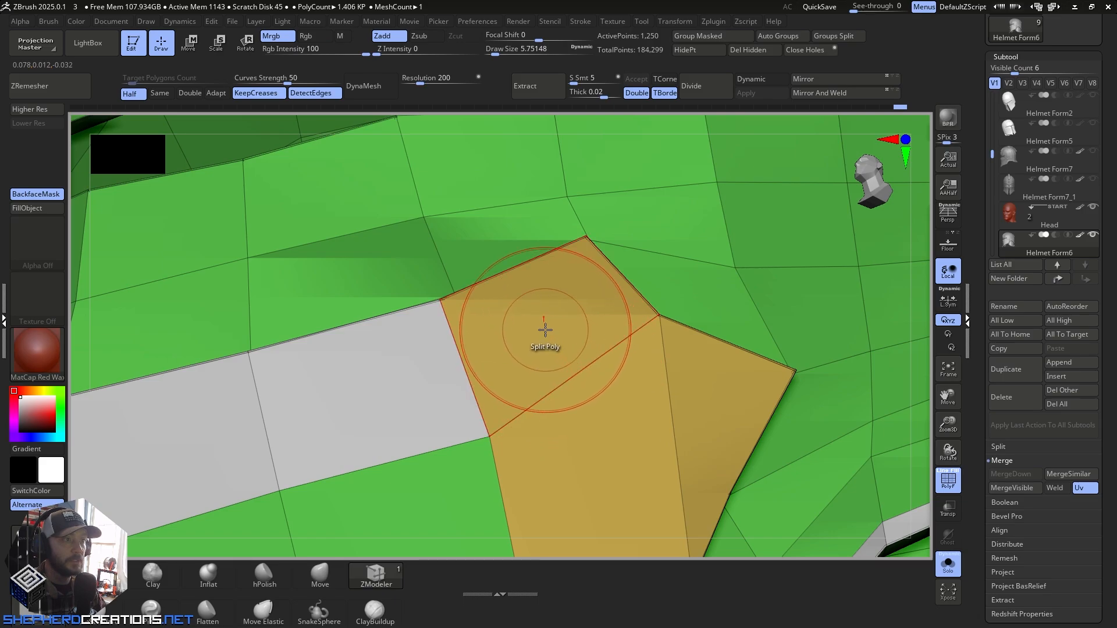
Step: Unmark the polygons along the cheek guard's front and upper edges, leaving only the lower rim strip marked
mouse_move(539, 360)
right_down()
mouse_move(556, 369)
mouse_move(556, 386)
mouse_move(543, 369)
mouse_move(546, 381)
mouse_move(563, 382)
mouse_move(482, 272)
mouse_move(483, 323)
right_up()
key(space)
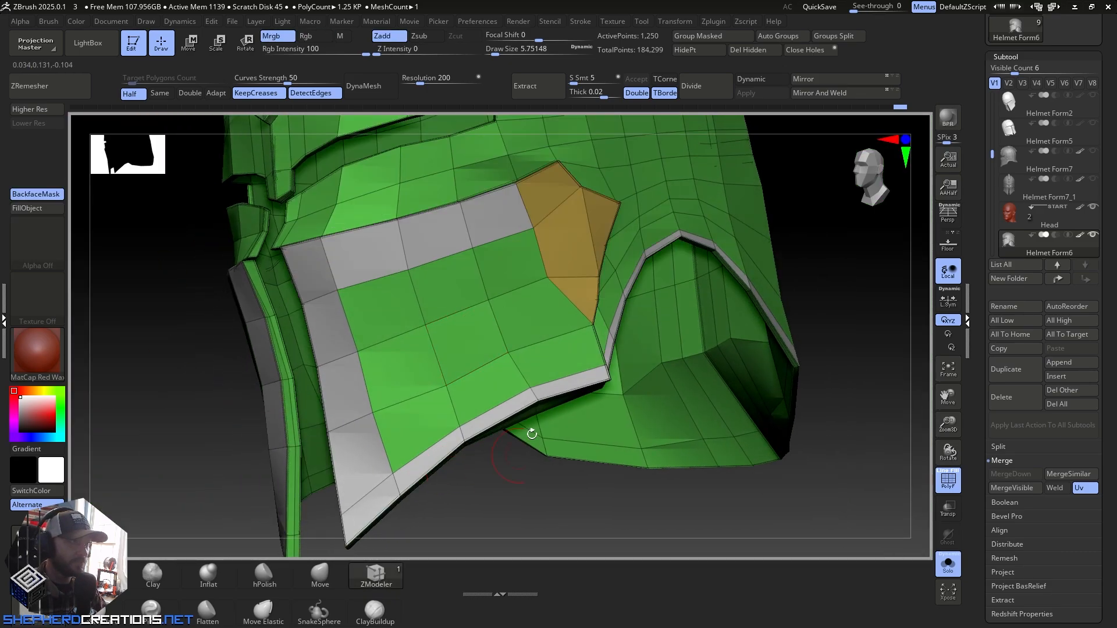
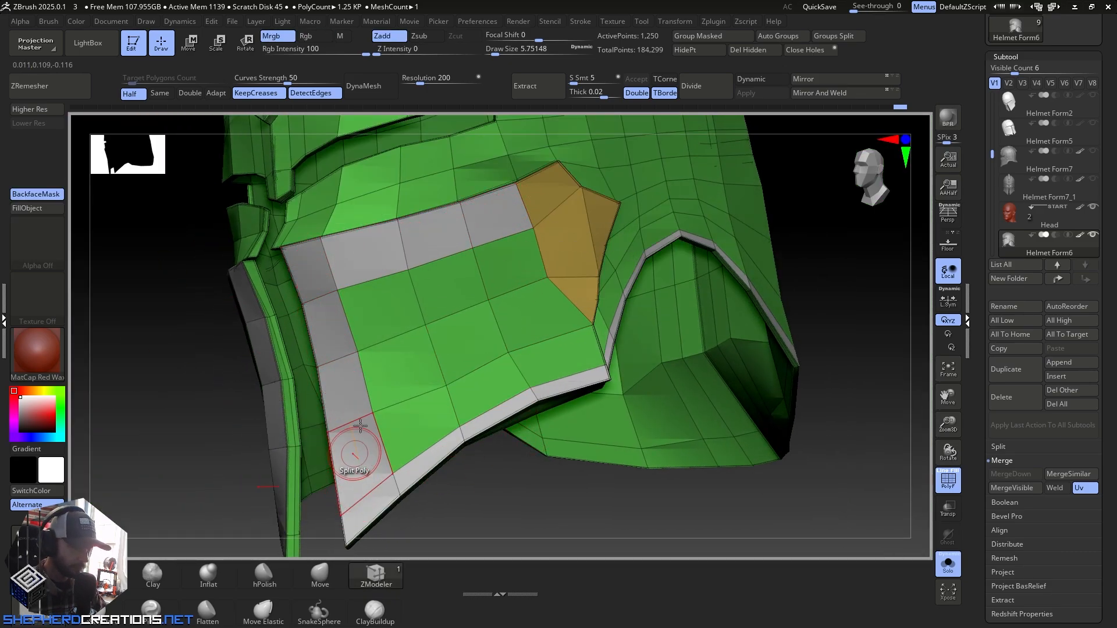
alt+click(314, 276)
alt+click(329, 343)
alt+click(344, 387)
alt+click(354, 451)
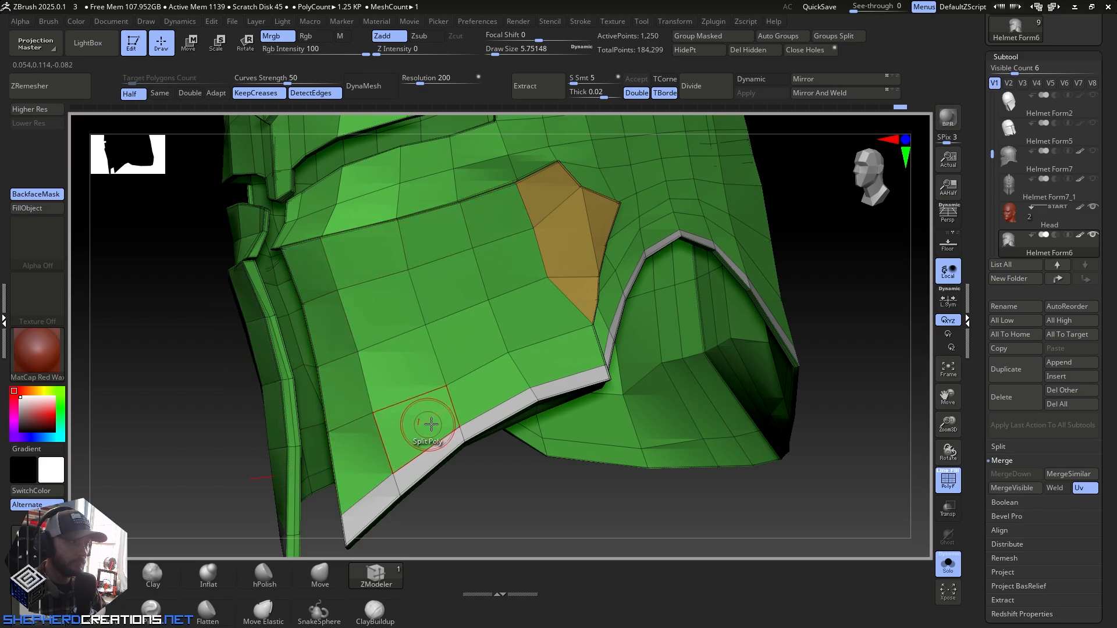
Step: Extrude the marked lower rim strip outward with the QMesh polygon action to form a raised border
right_drag(431, 424, 707, 272)
right_drag(514, 278, 790, 354)
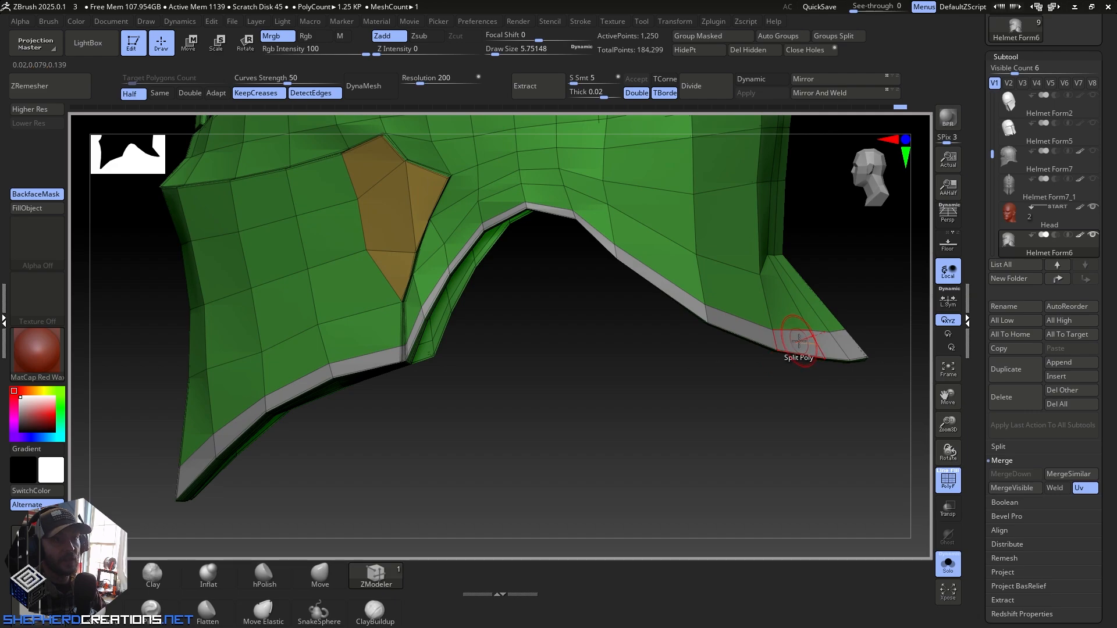
key(space)
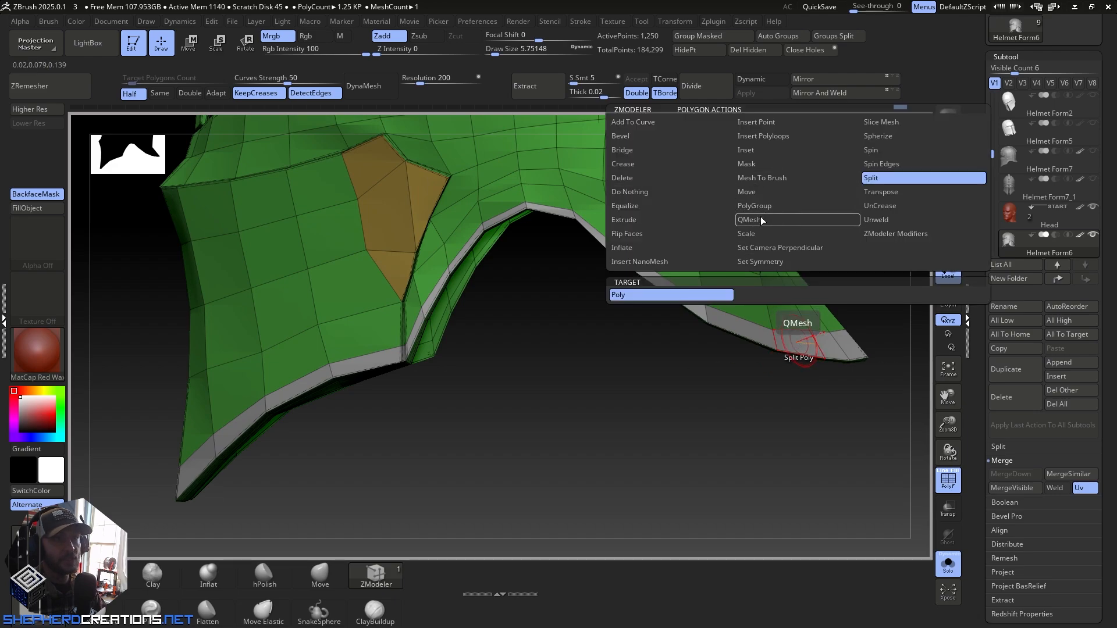
drag(791, 347, 805, 341)
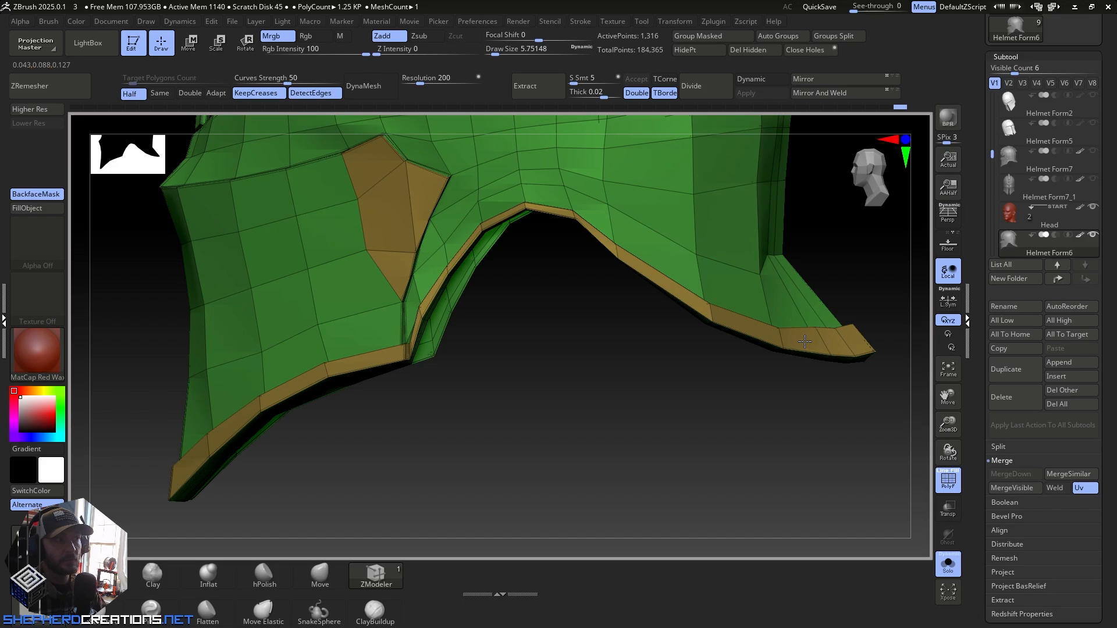
right_drag(803, 342, 783, 322)
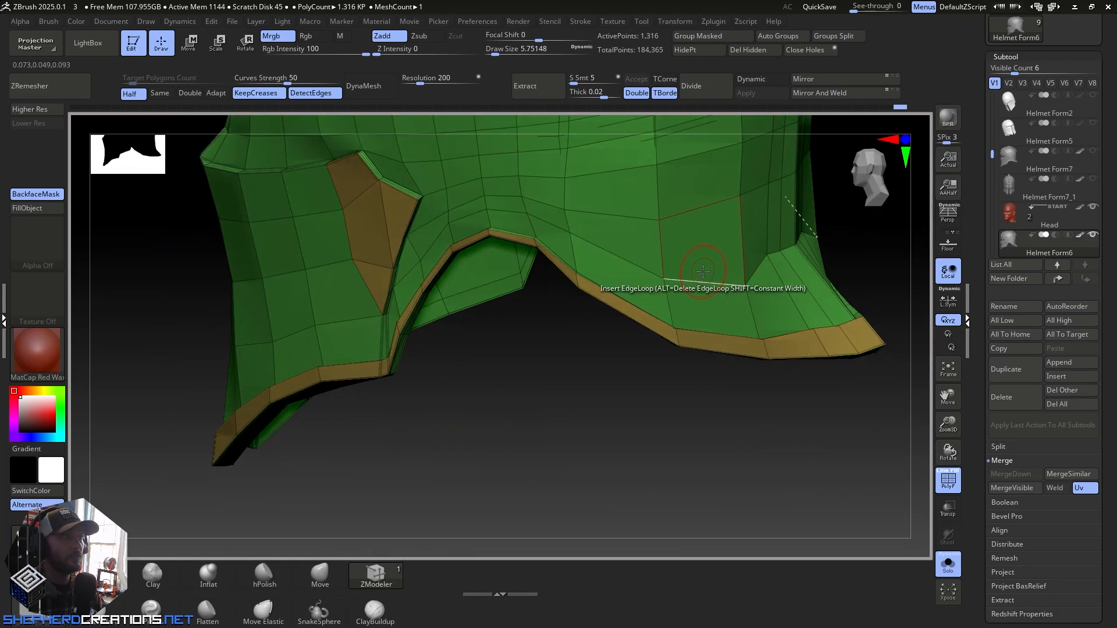
Step: Crease the edges of the raised border using the ZModeler Crease edge action with the EdgeLoop Partial target
mouse_move(581, 291)
right_down()
mouse_move(708, 331)
mouse_move(706, 474)
right_up()
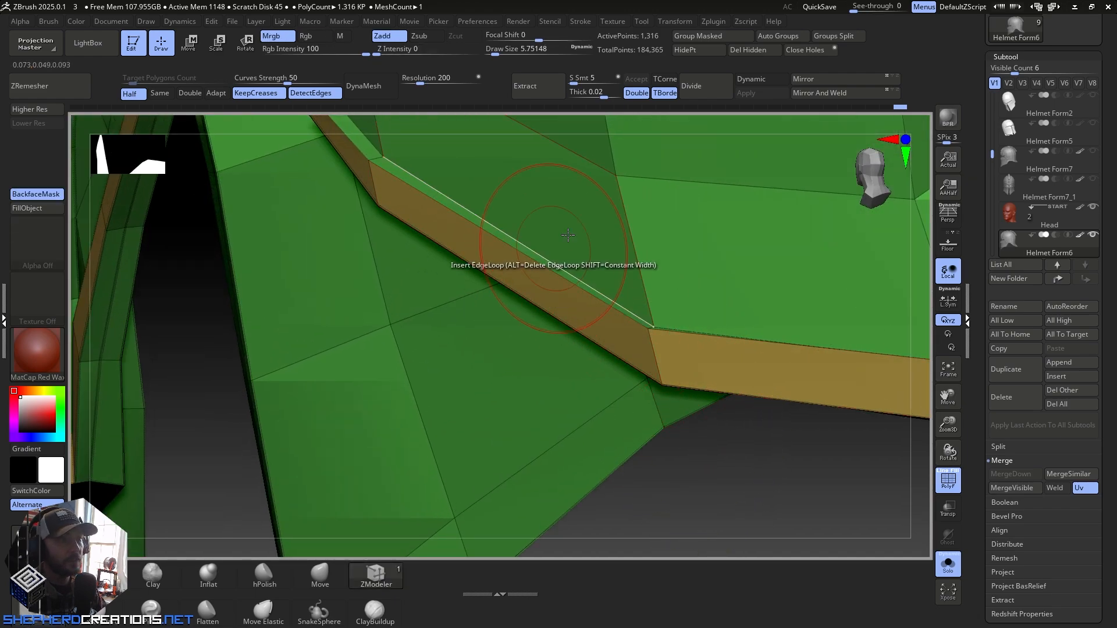
click(391, 584)
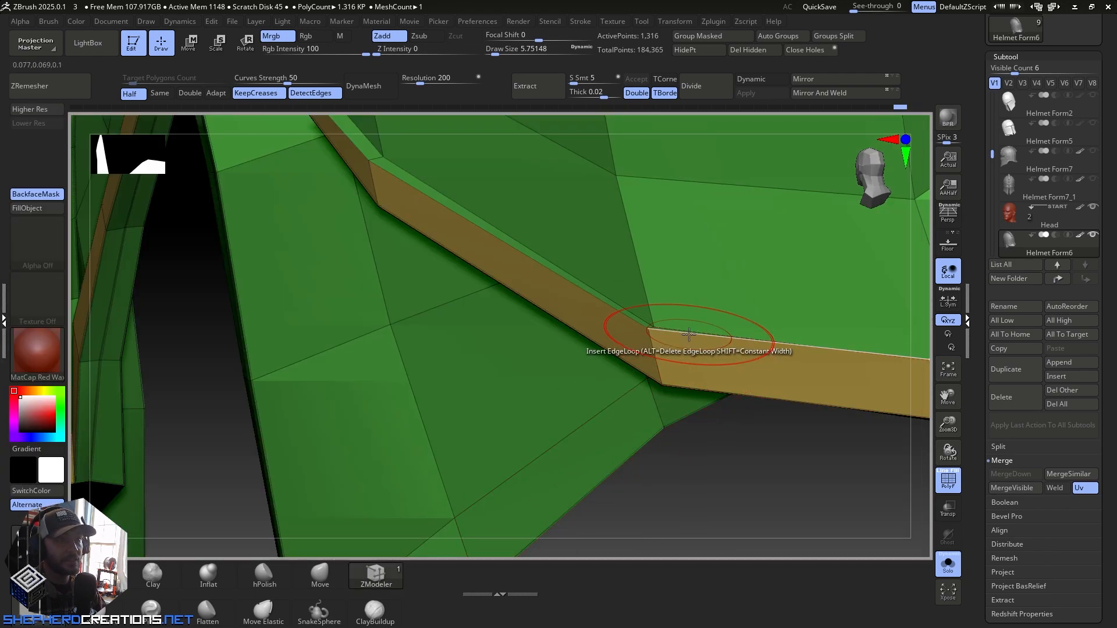
key(space)
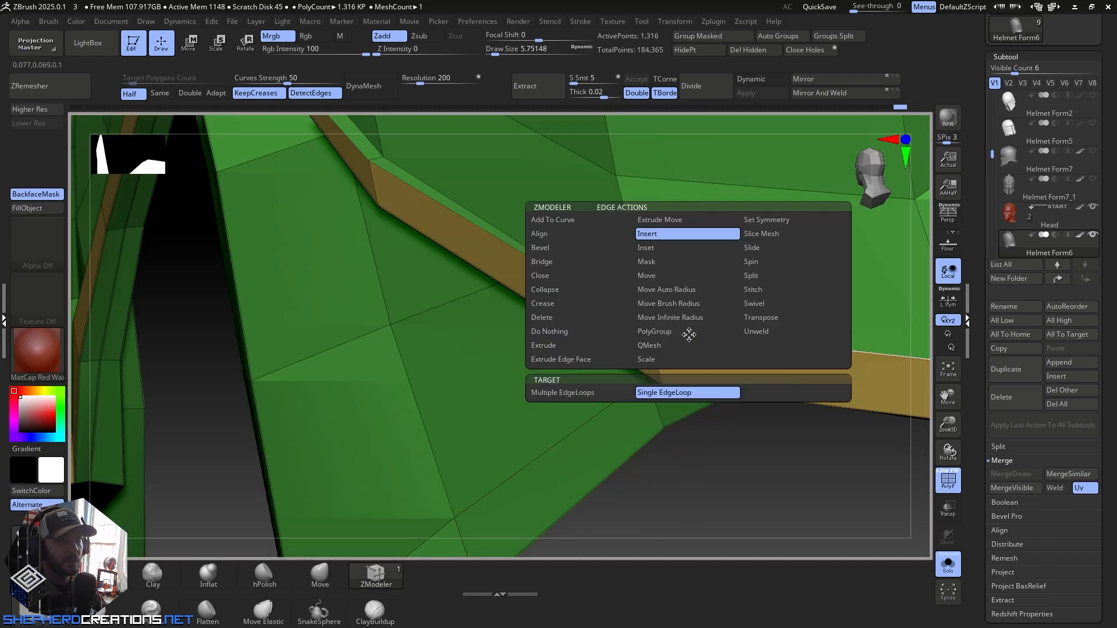
click(547, 304)
click(668, 394)
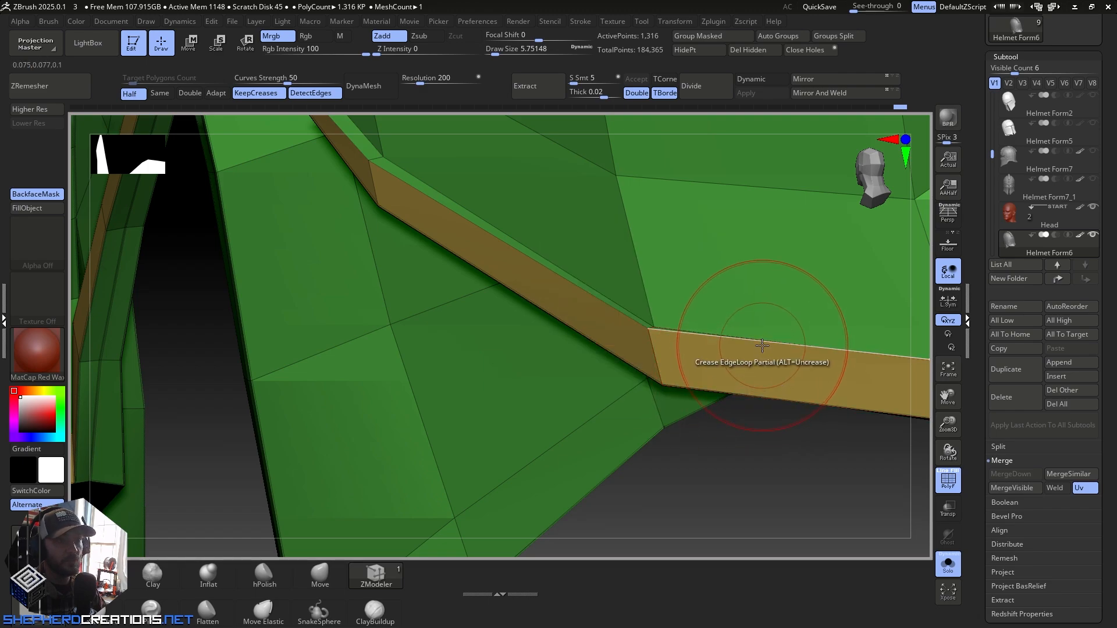
right_drag(777, 344, 734, 388)
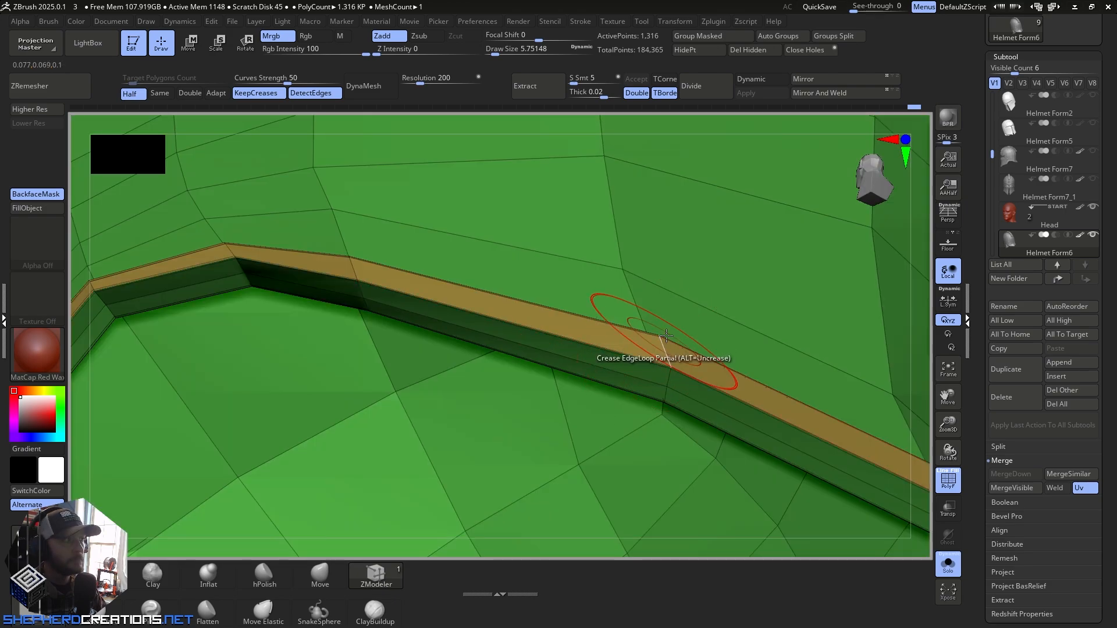
right_drag(666, 336, 681, 444)
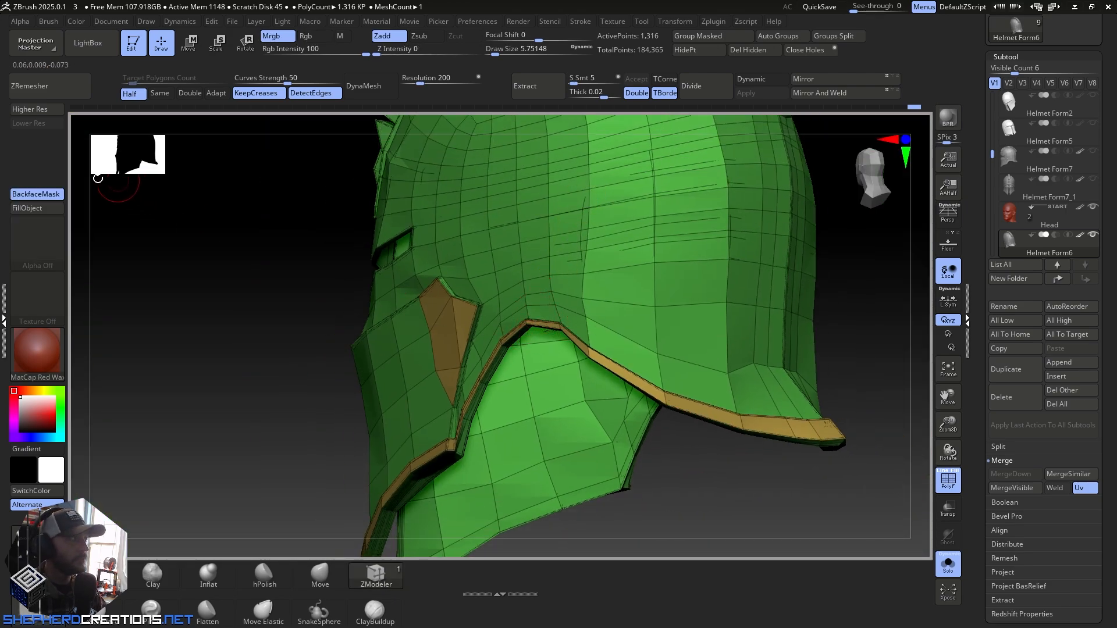
Step: Return to the higher resolution, hide the polyframe, and examine the raised border along the neck guard and its corners
click(34, 110)
right_drag(547, 384, 763, 414)
click(947, 486)
right_drag(907, 459, 611, 339)
ctrl+right_drag(698, 389, 703, 524)
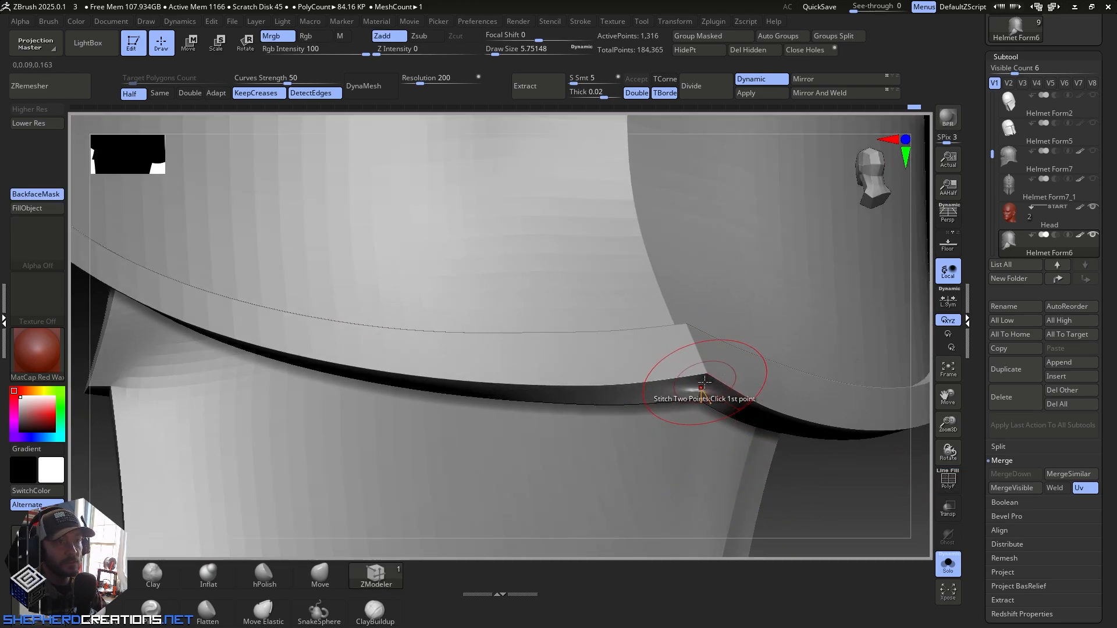
right_drag(705, 381, 558, 295)
mouse_move(468, 306)
alt+right_down()
mouse_move(665, 351)
mouse_move(706, 296)
mouse_move(558, 325)
mouse_move(531, 381)
mouse_move(520, 361)
mouse_move(556, 484)
mouse_move(574, 390)
mouse_move(591, 401)
mouse_move(571, 389)
alt+right_up()
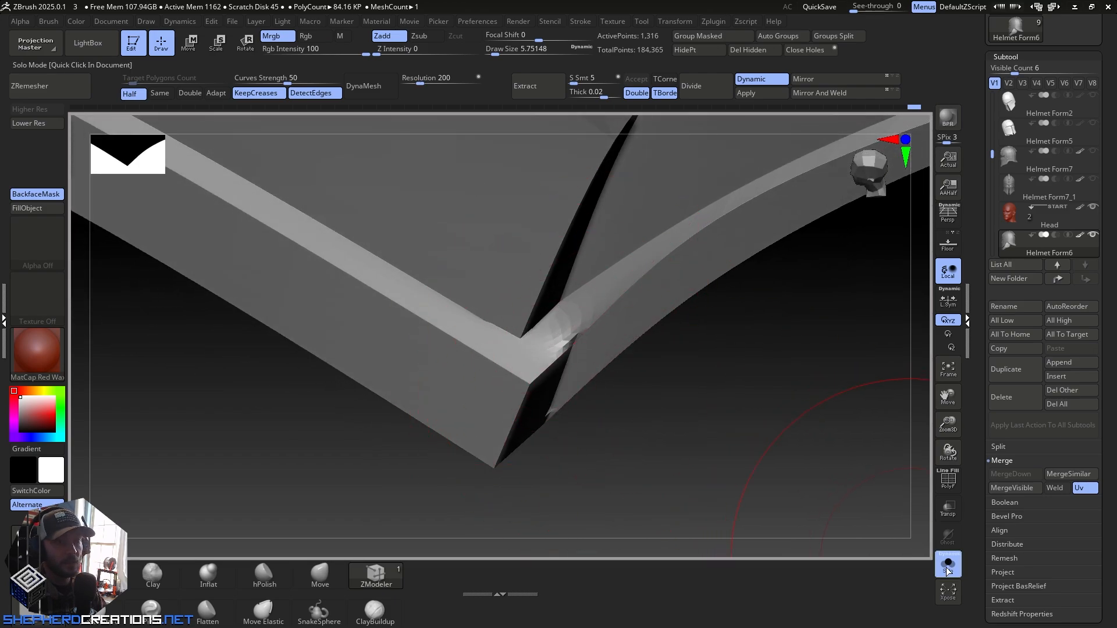
Step: Examine the raised border's corners with the polyframe shown at the lowest and smoothed resolutions, and check the whole helmet with the head visible
click(946, 487)
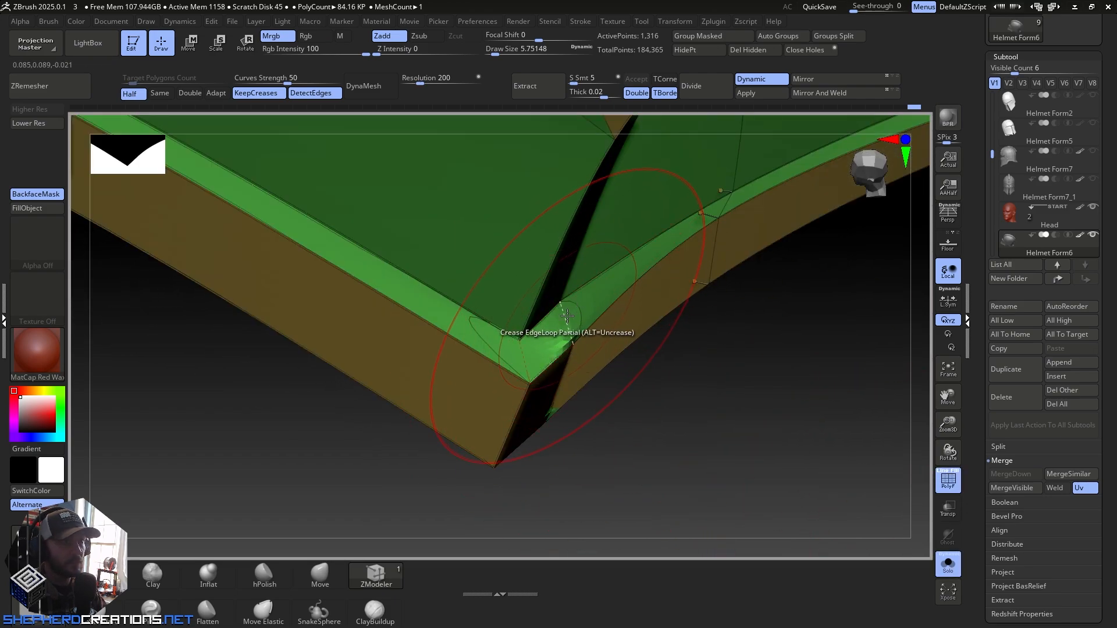
key(shift+d)
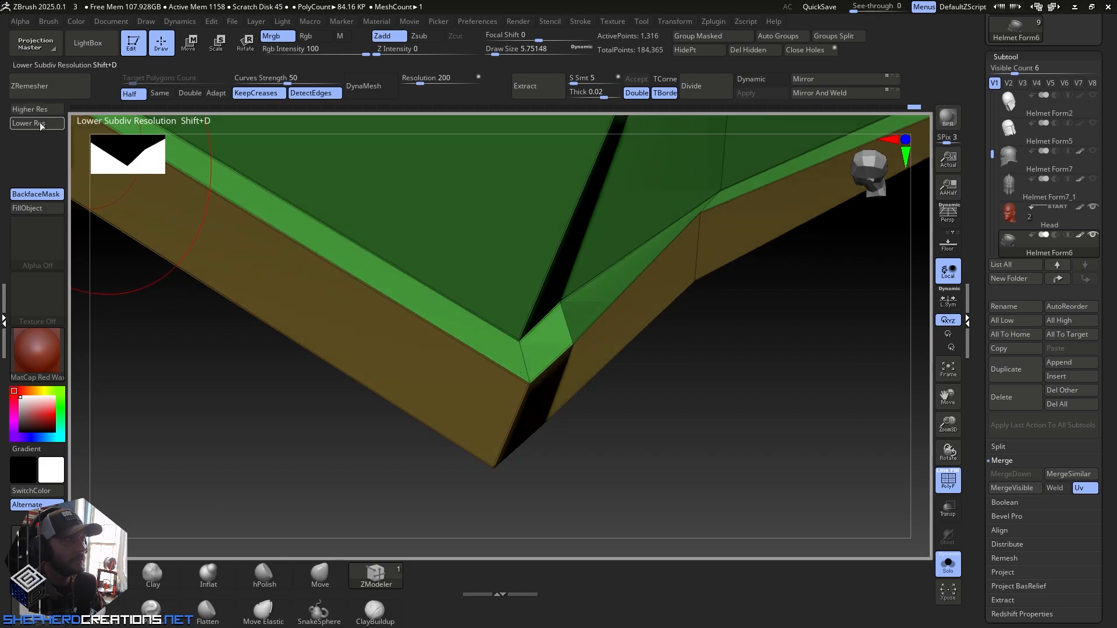
right_drag(536, 419, 528, 367)
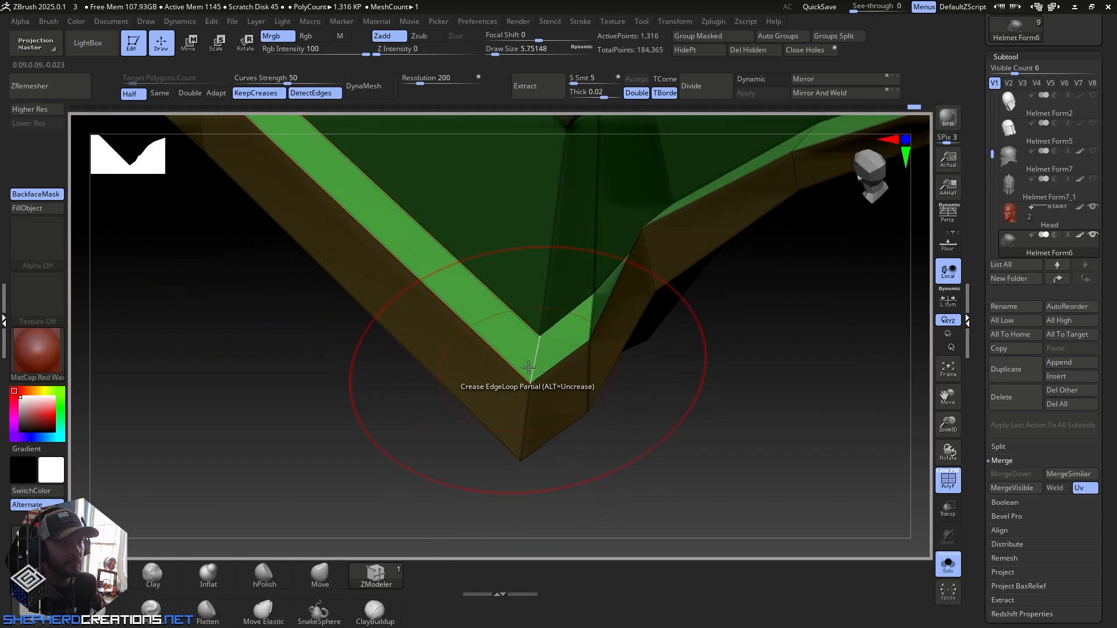
click(48, 113)
ctrl+right_drag(656, 369, 600, 294)
click(46, 128)
right_drag(490, 401, 488, 354)
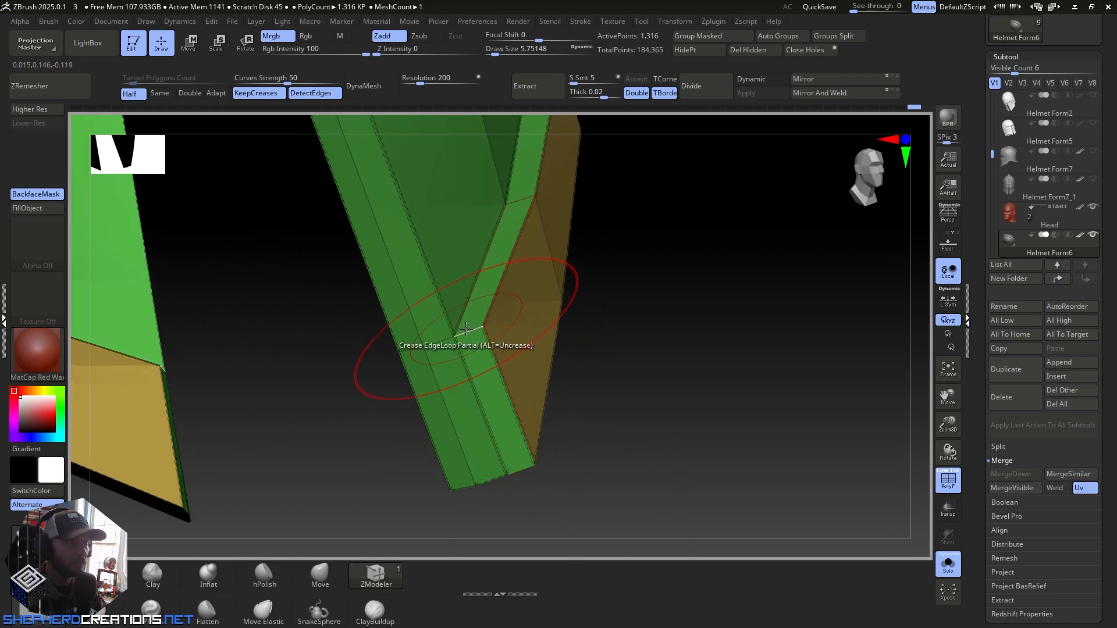
right_drag(411, 354, 443, 514)
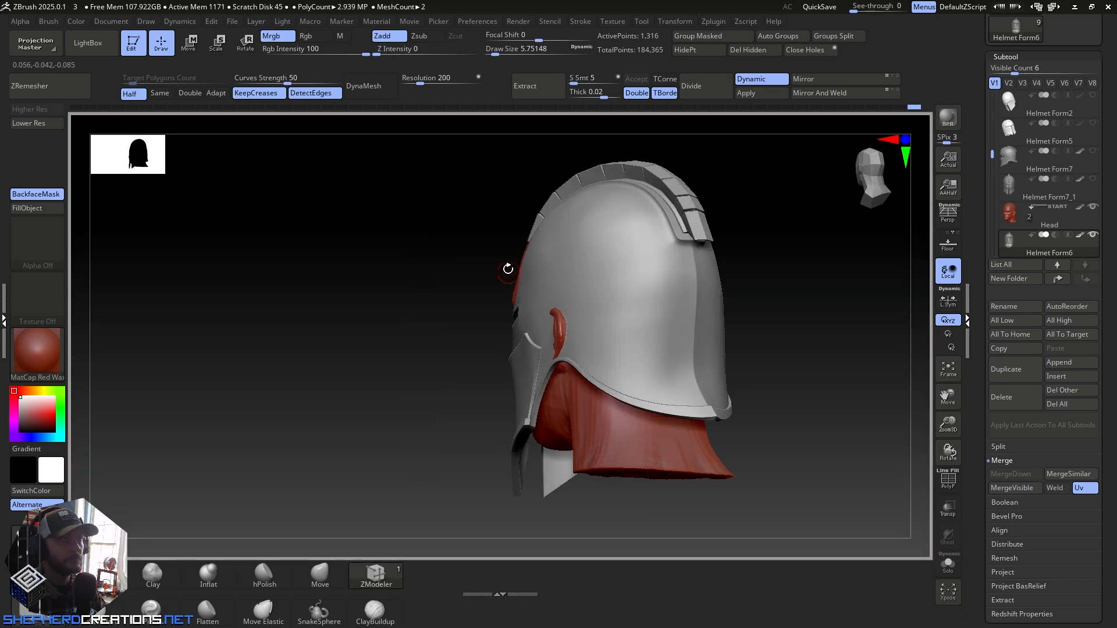
mouse_move(508, 269)
right_down()
mouse_move(556, 274)
mouse_move(512, 419)
right_up()
Step: Pull the helmet surface outward over the temple with an enlarged Move brush to cover the head poking through
click(315, 579)
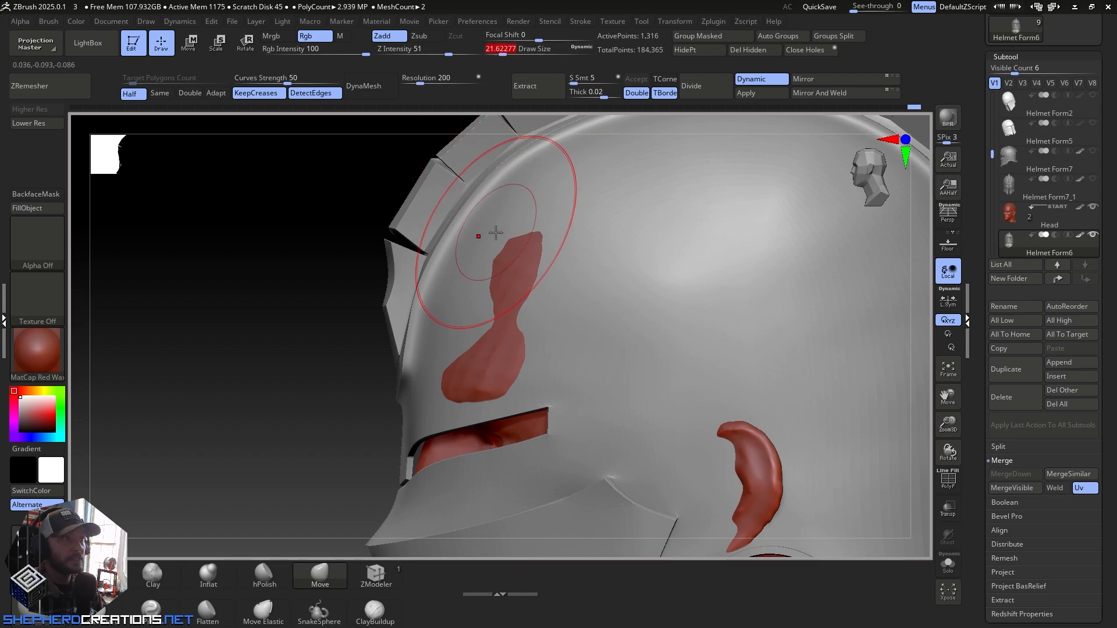
drag(499, 53, 508, 56)
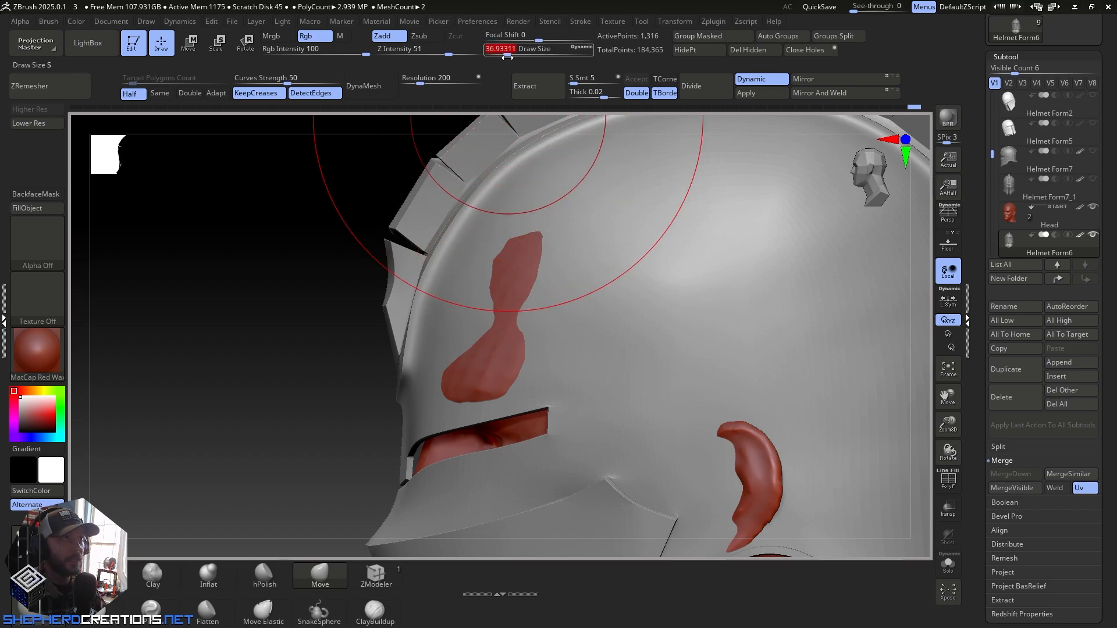
right_drag(559, 279, 519, 294)
drag(519, 298, 514, 301)
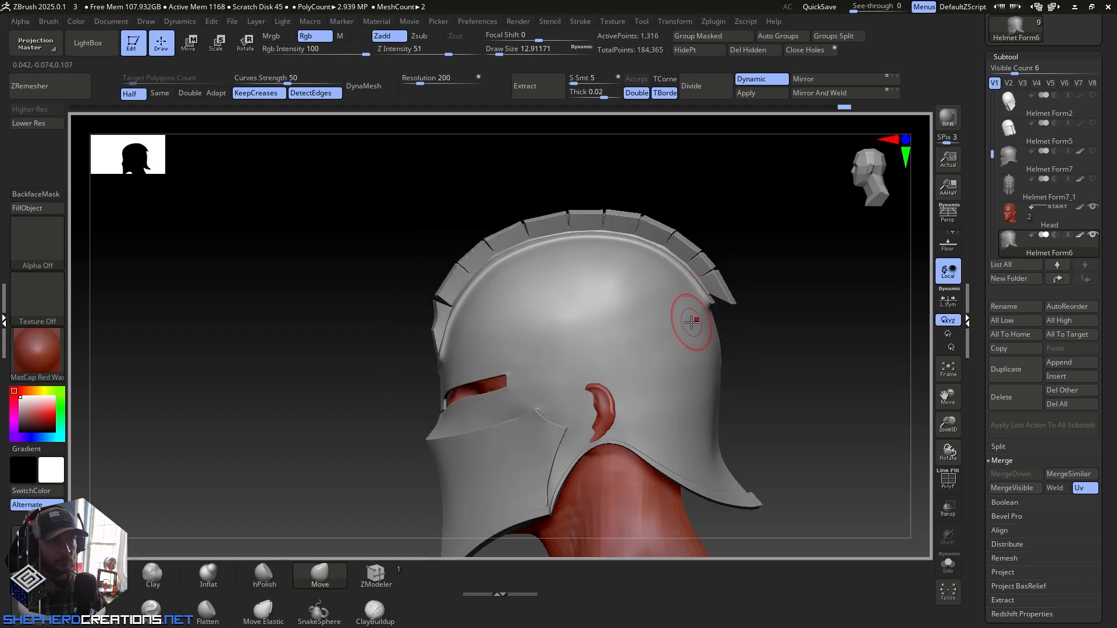
Step: Examine the smoothed helmet from the side, front and back, checking the face opening, cheek guards and lower border
mouse_move(493, 344)
ctrl+right_down()
mouse_move(469, 327)
mouse_move(504, 320)
mouse_move(487, 286)
mouse_move(546, 316)
mouse_move(583, 374)
mouse_move(561, 249)
ctrl+right_up()
alt+right_drag(621, 355, 448, 207)
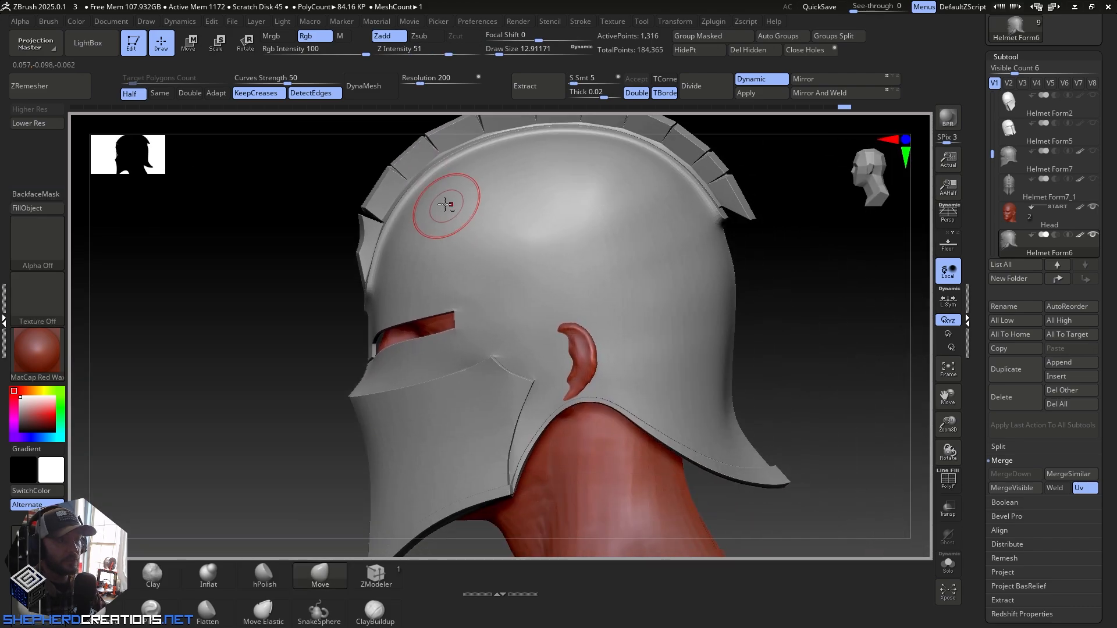
right_drag(620, 299, 615, 264)
mouse_move(645, 341)
ctrl+right_down()
mouse_move(567, 275)
mouse_move(581, 317)
mouse_move(615, 345)
ctrl+right_up()
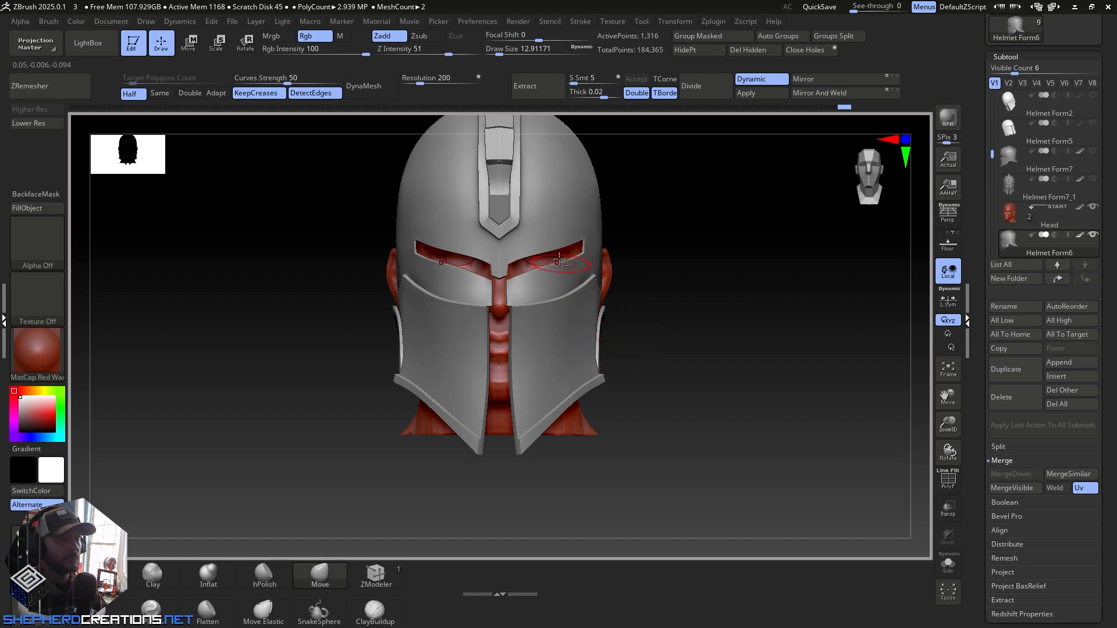
alt+right_drag(559, 260, 573, 350)
ctrl+right_drag(601, 407, 576, 321)
right_drag(675, 328, 538, 334)
ctrl+right_drag(693, 381, 719, 442)
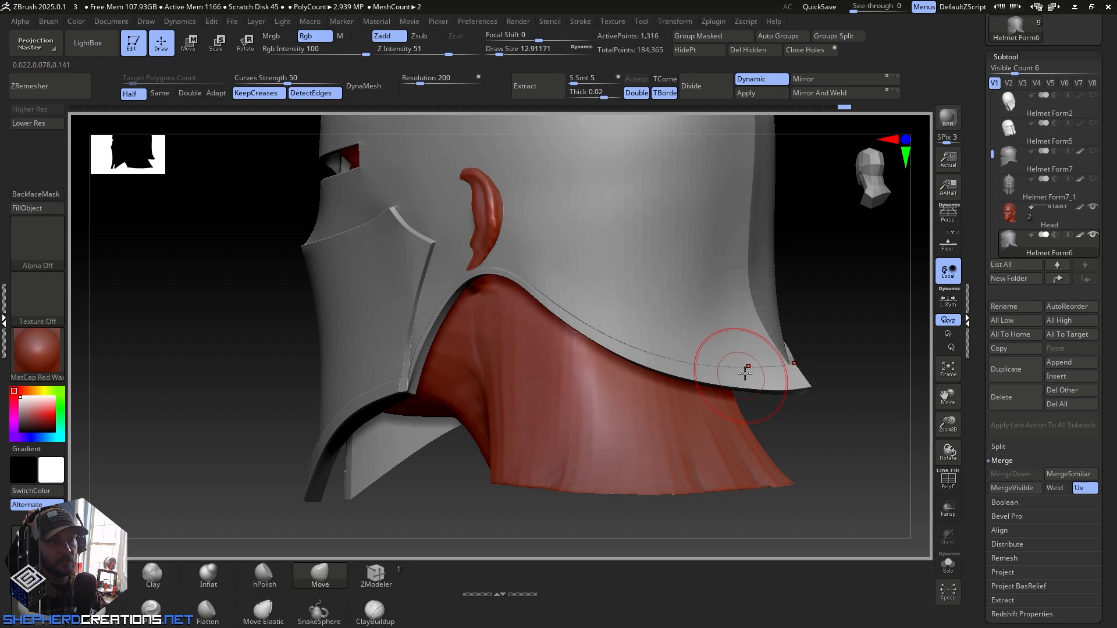
alt+right_drag(746, 373, 637, 347)
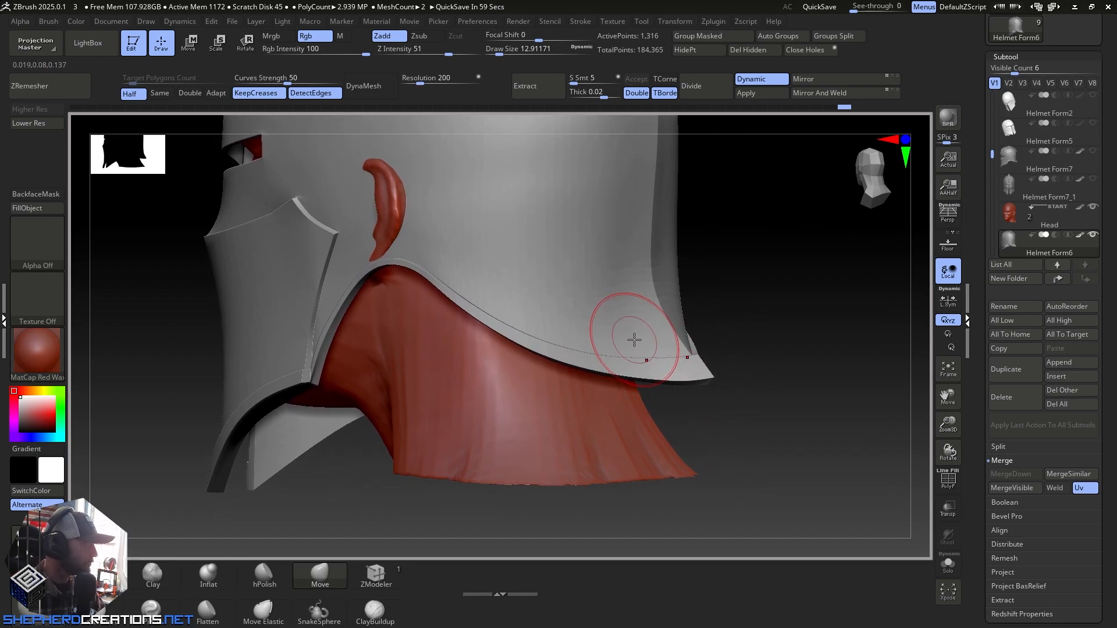
mouse_move(615, 314)
right_down()
mouse_move(593, 326)
mouse_move(657, 349)
mouse_move(698, 332)
mouse_move(597, 310)
right_up()
ctrl+right_drag(669, 320, 644, 241)
alt+right_drag(647, 283, 532, 341)
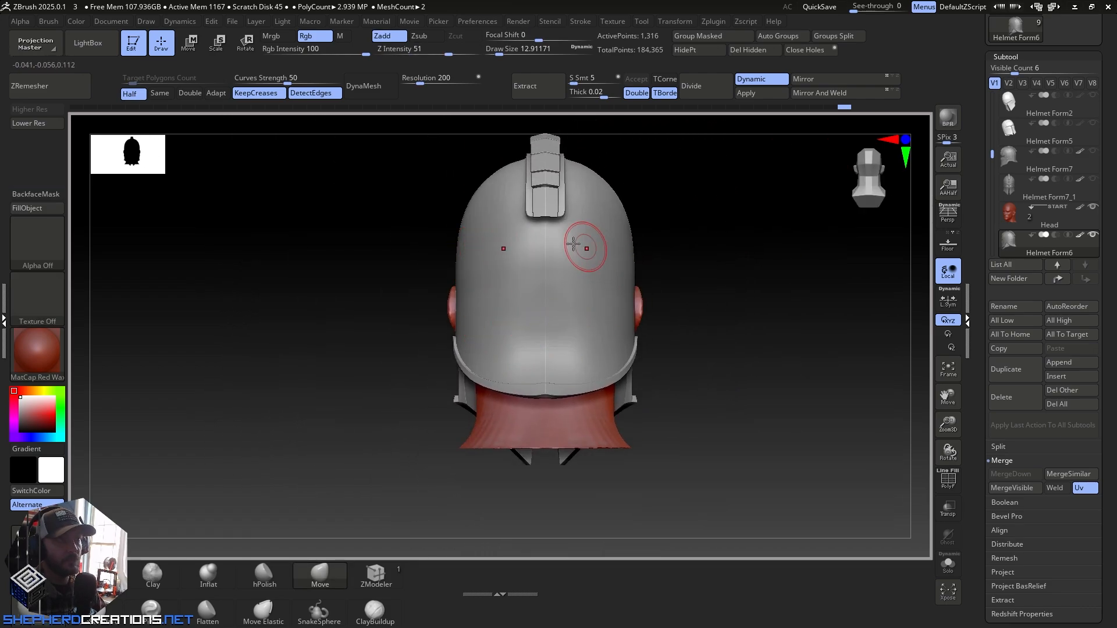
right_drag(574, 244, 640, 282)
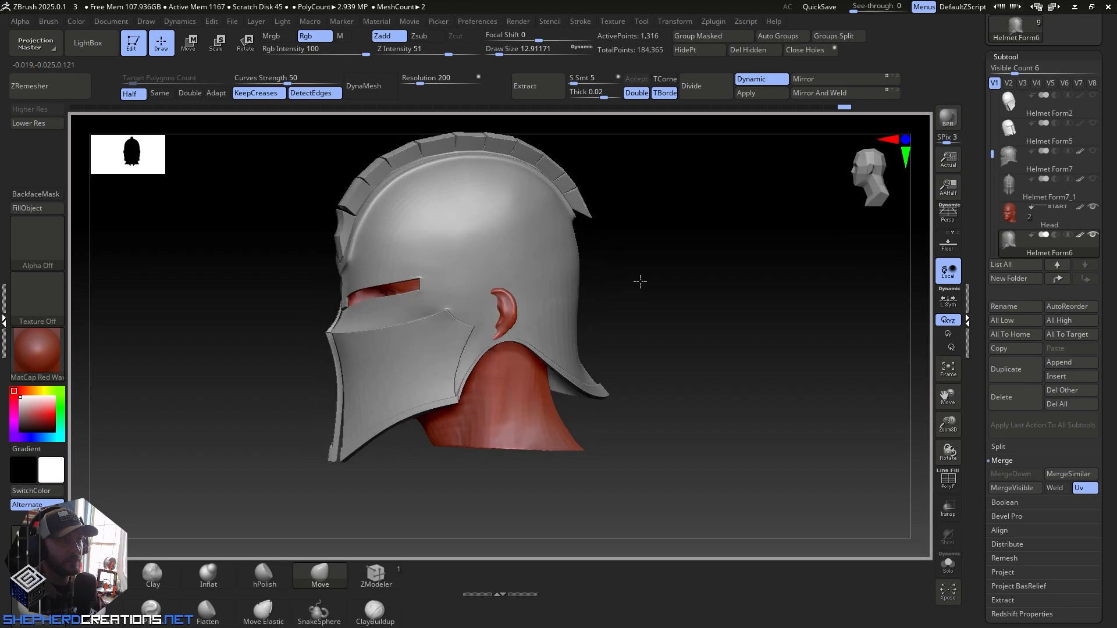
mouse_move(456, 225)
ctrl+right_down()
mouse_move(463, 267)
mouse_move(437, 307)
mouse_move(473, 294)
mouse_move(668, 344)
ctrl+right_up()
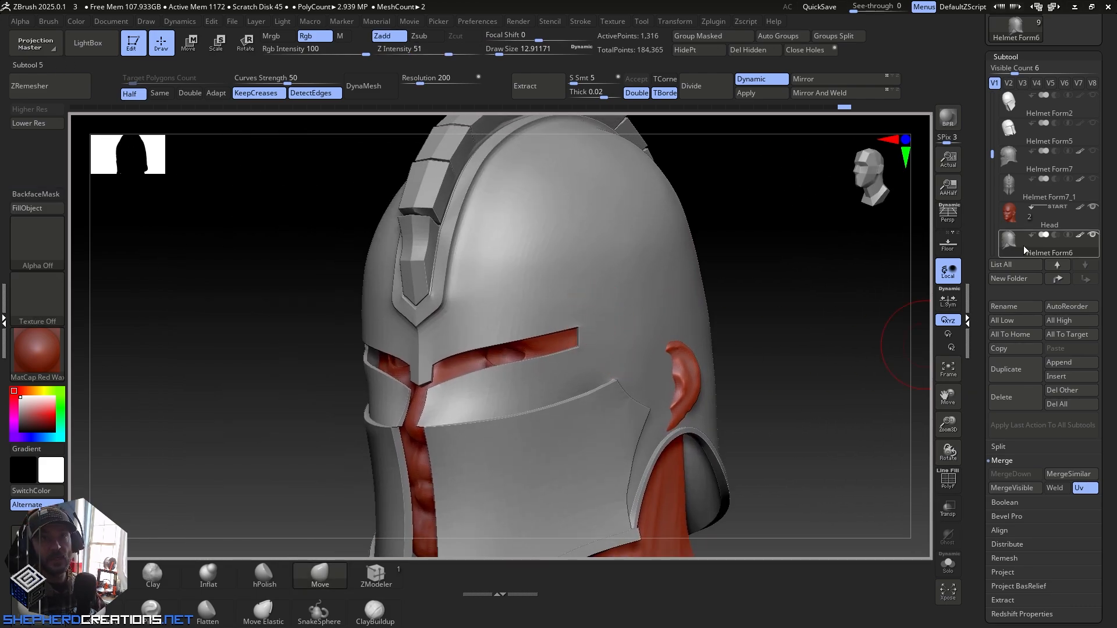
Step: Insert a Cube3D as a new subtool below Helmet Form6 and show its polyframe
click(1061, 362)
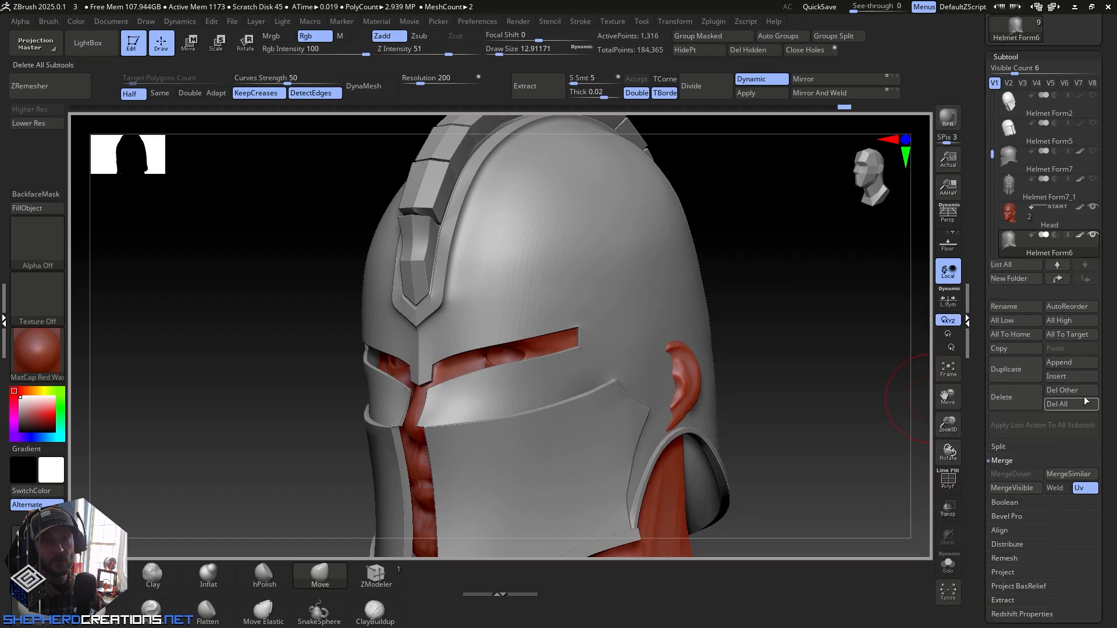
click(1067, 379)
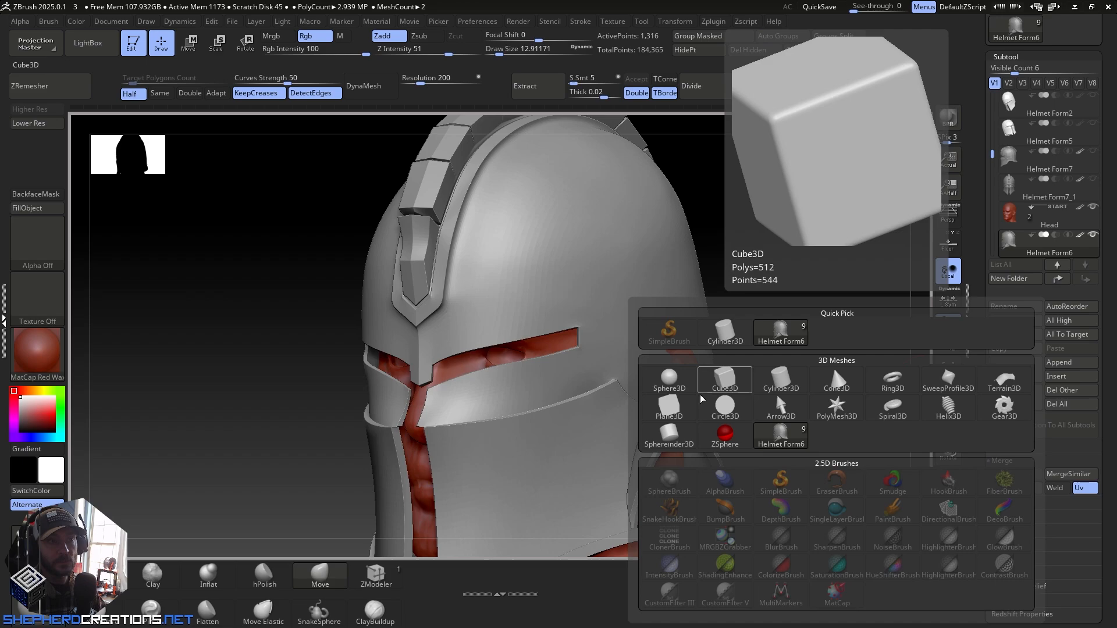
click(738, 388)
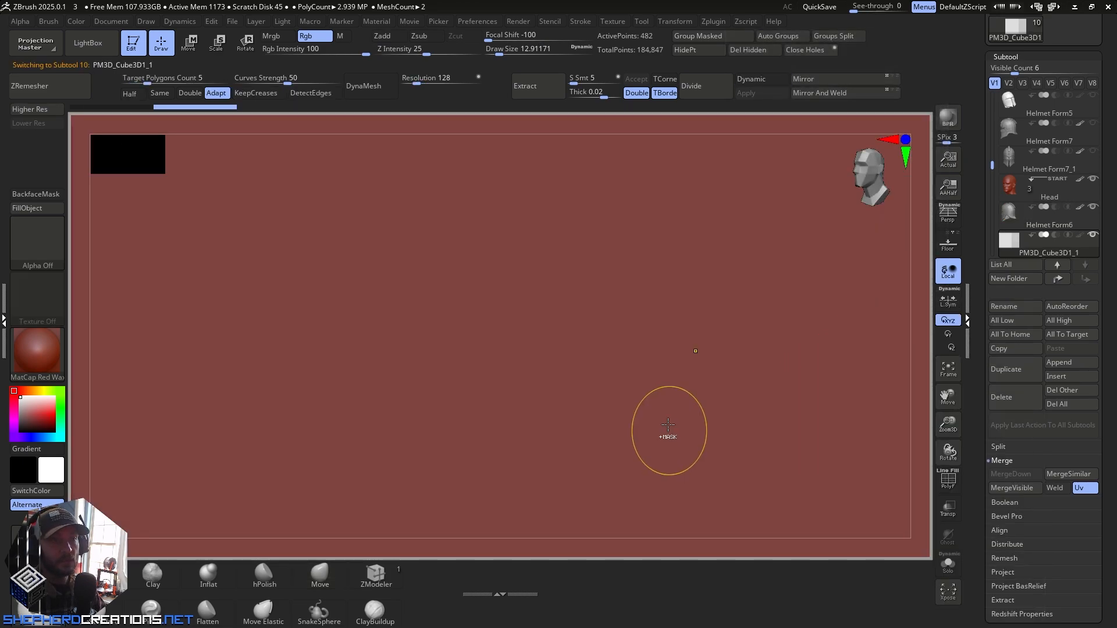
ctrl+right_drag(668, 436, 630, 344)
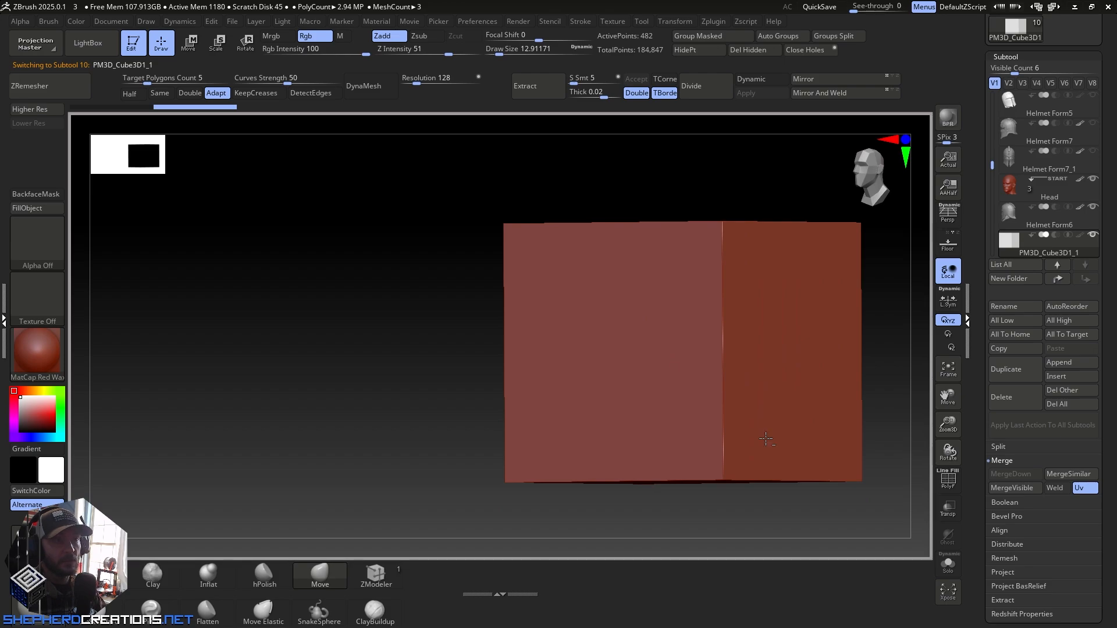
click(948, 480)
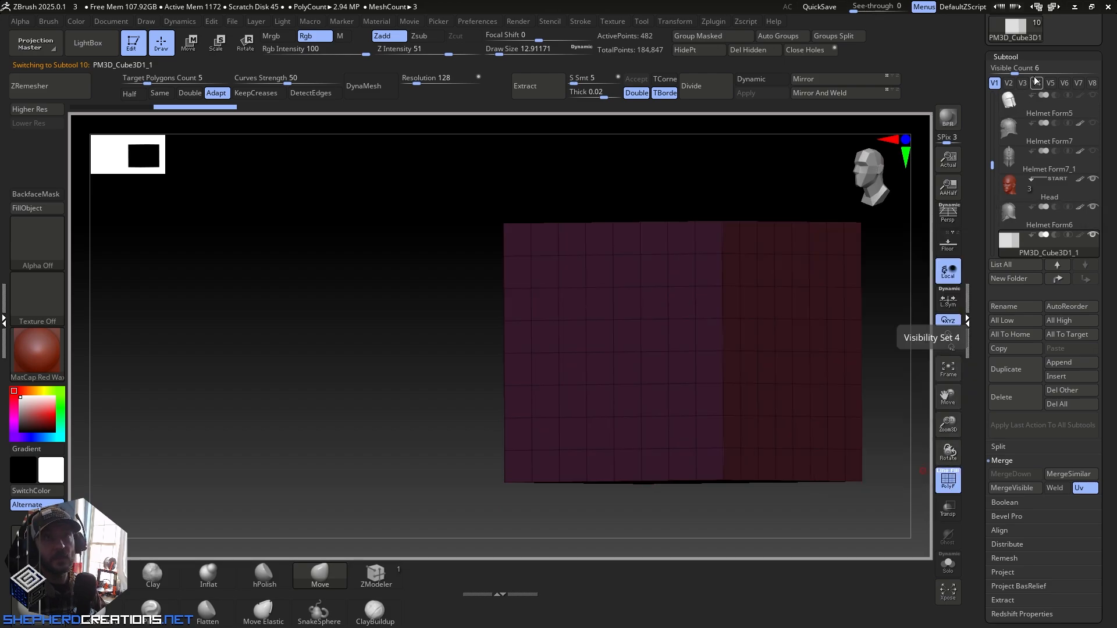
Step: Reinitialize the inserted cube as a QCube with X, Y and Z resolution of 2
click(1015, 56)
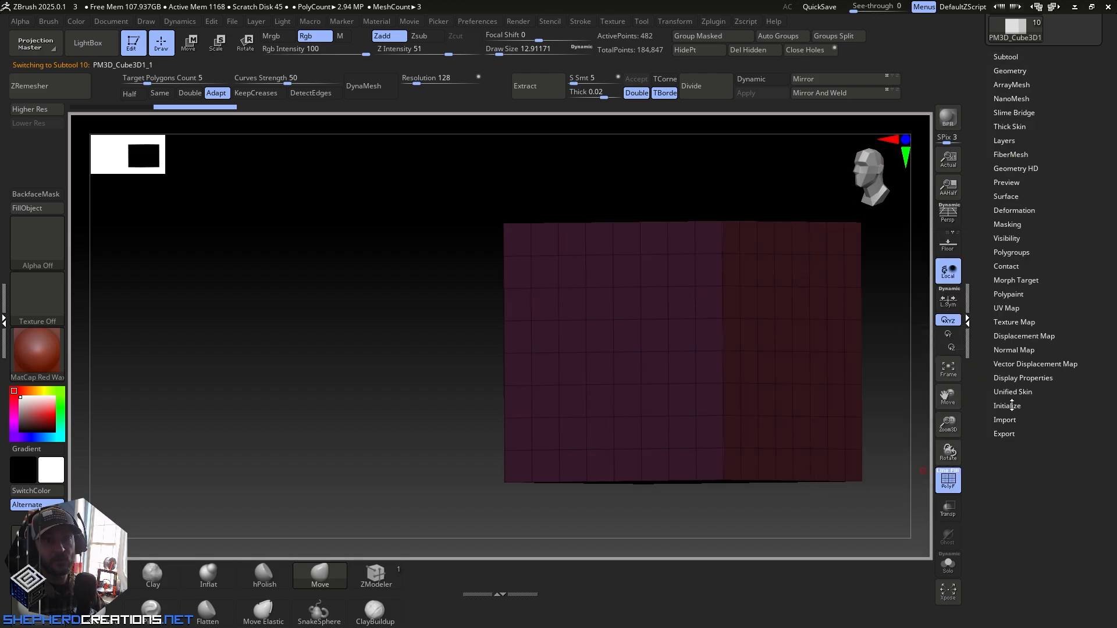
click(1008, 405)
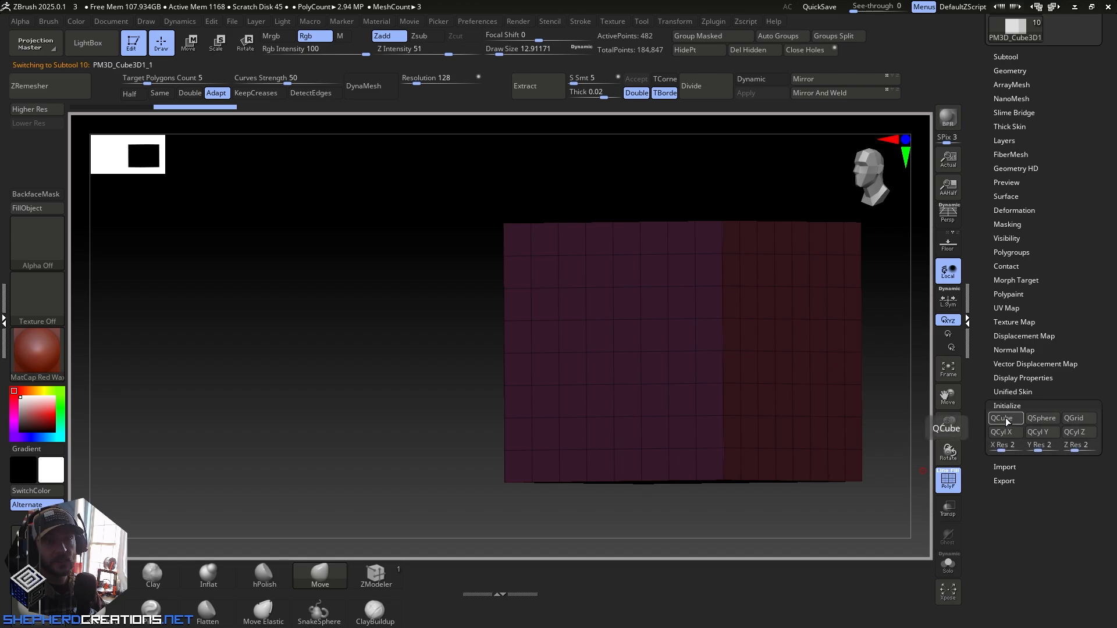
click(1006, 422)
drag(821, 388, 719, 327)
ctrl+right_drag(719, 327, 785, 470)
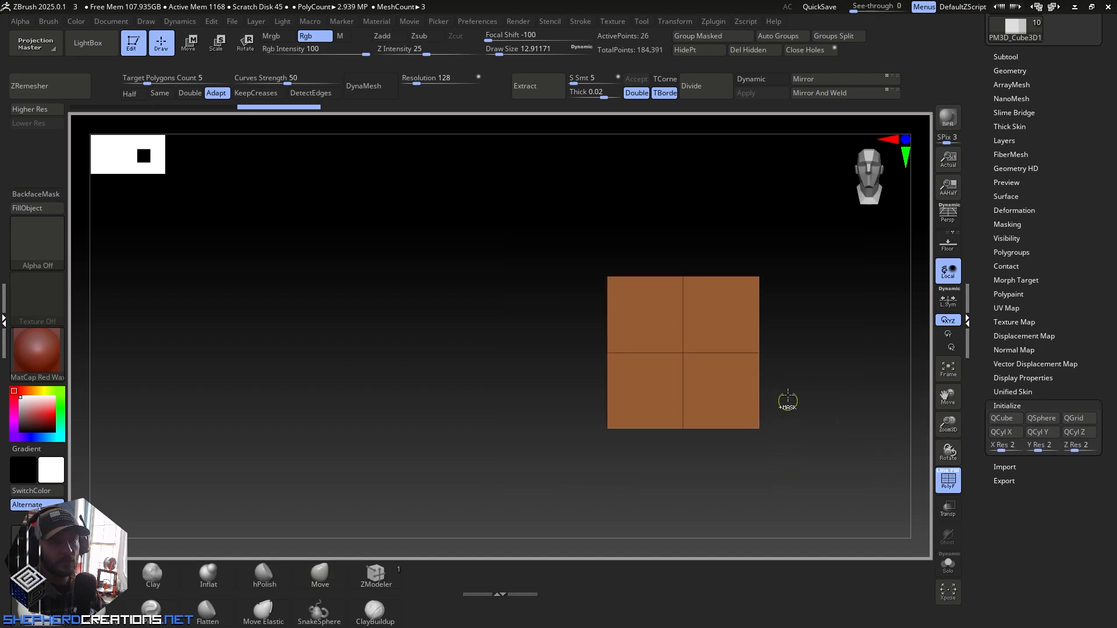
mouse_move(788, 398)
ctrl+right_down()
mouse_move(803, 396)
mouse_move(643, 387)
mouse_move(701, 389)
ctrl+right_up()
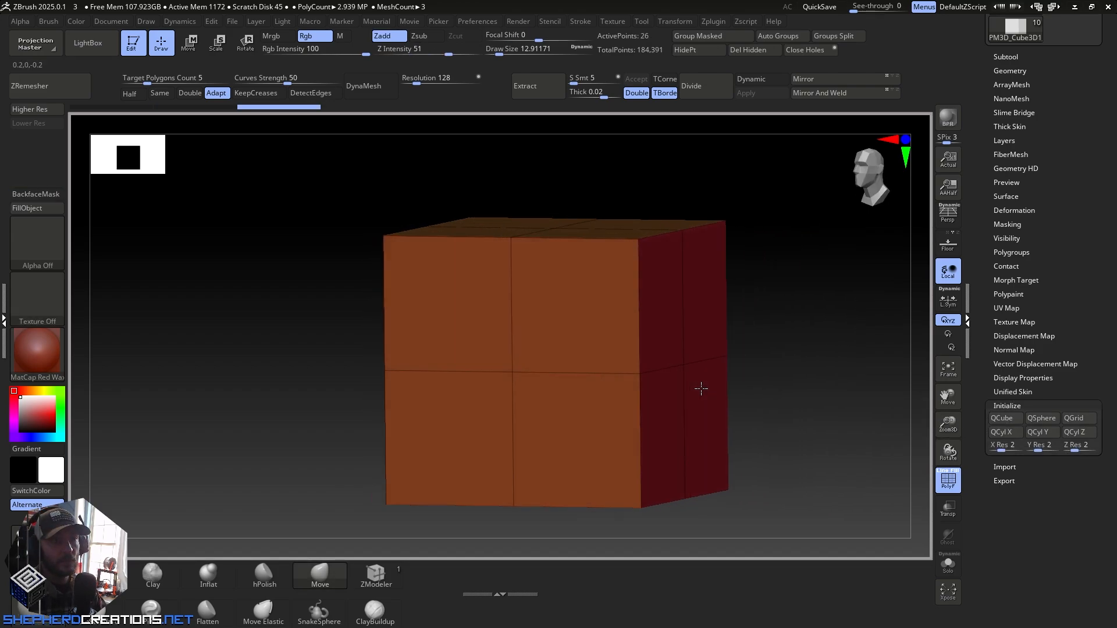
right_drag(891, 393, 903, 413)
Step: Turn on transparency and scale the cube down uniformly from the front view to roughly the width between the eye openings
click(948, 508)
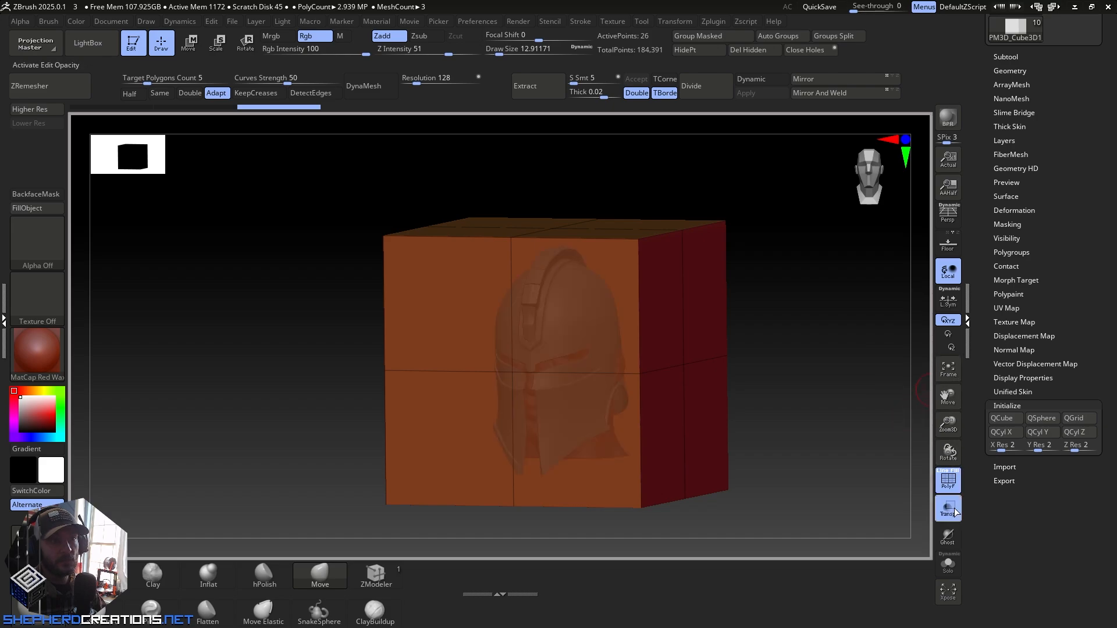
click(956, 512)
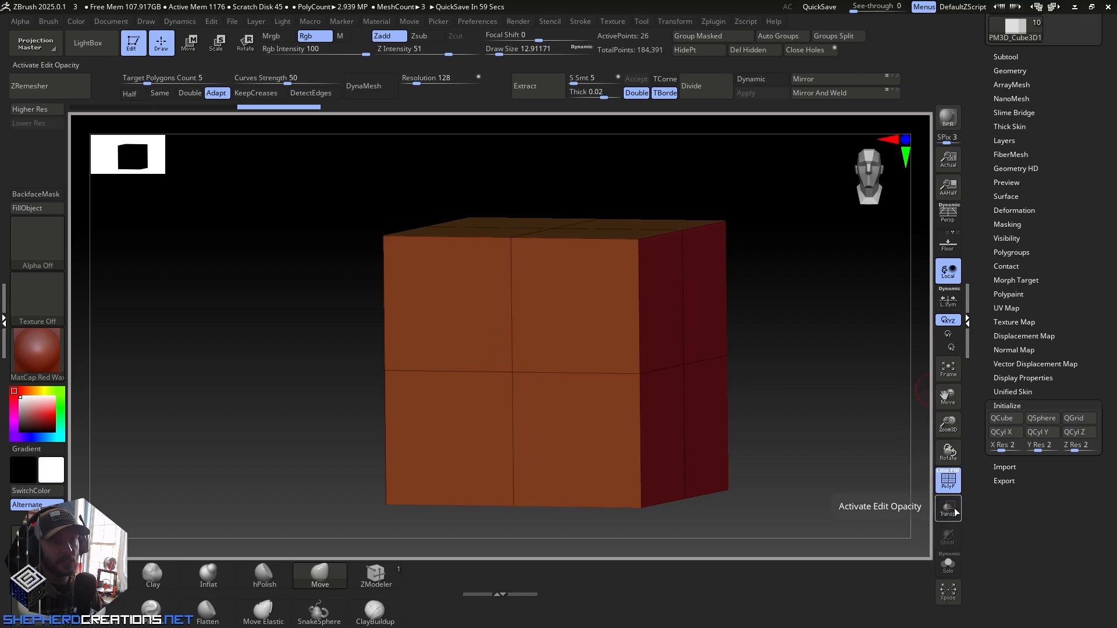
shift+drag(753, 413, 768, 414)
click(948, 508)
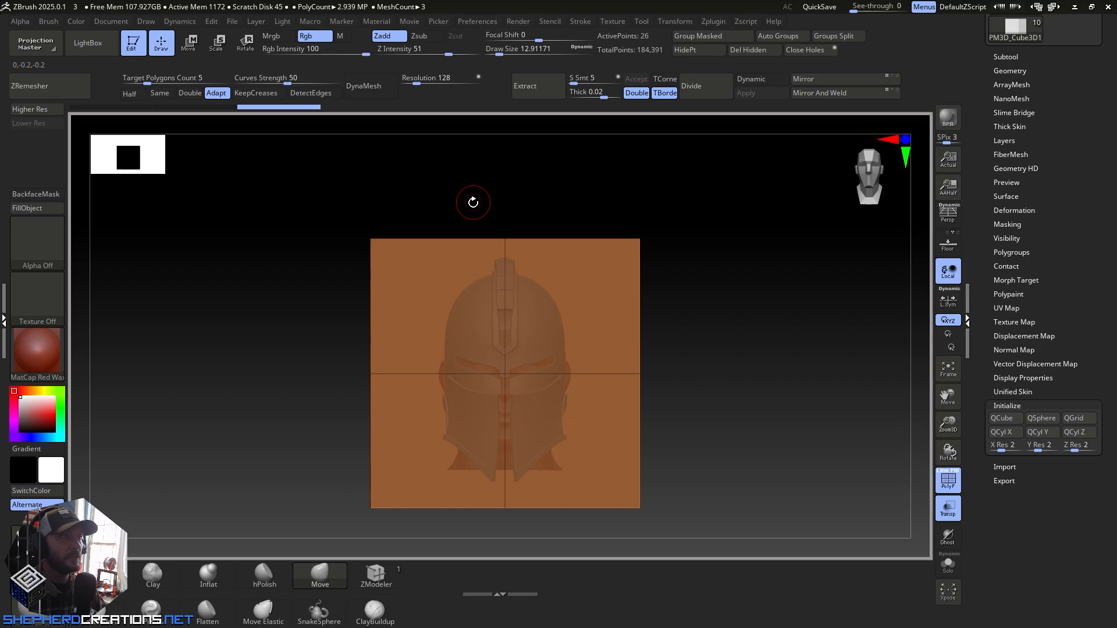
click(188, 46)
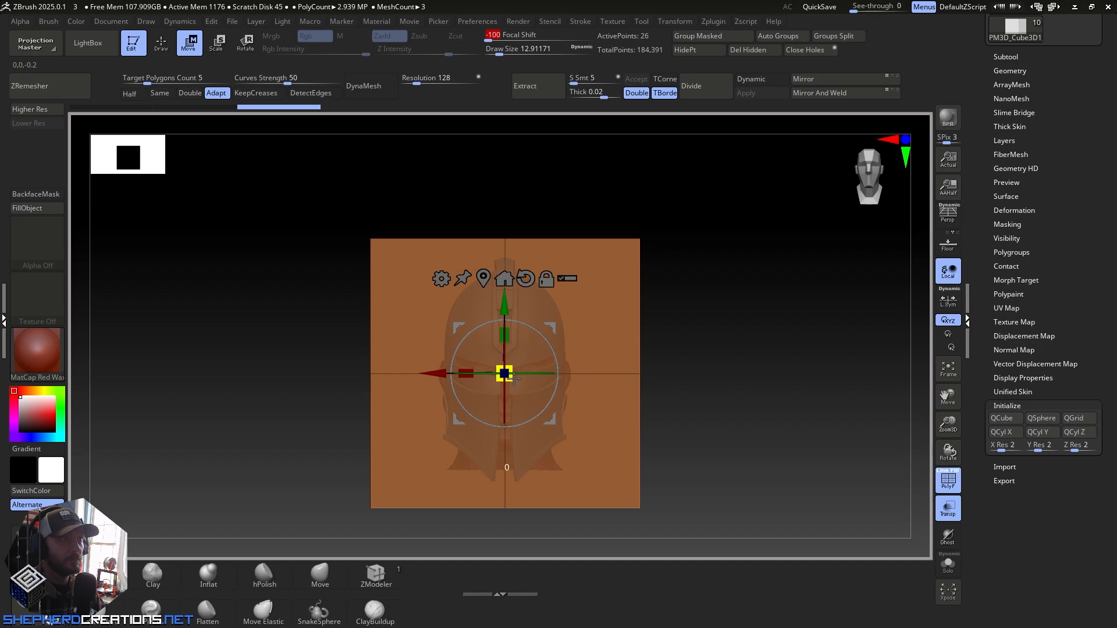
drag(514, 378, 376, 274)
key(f)
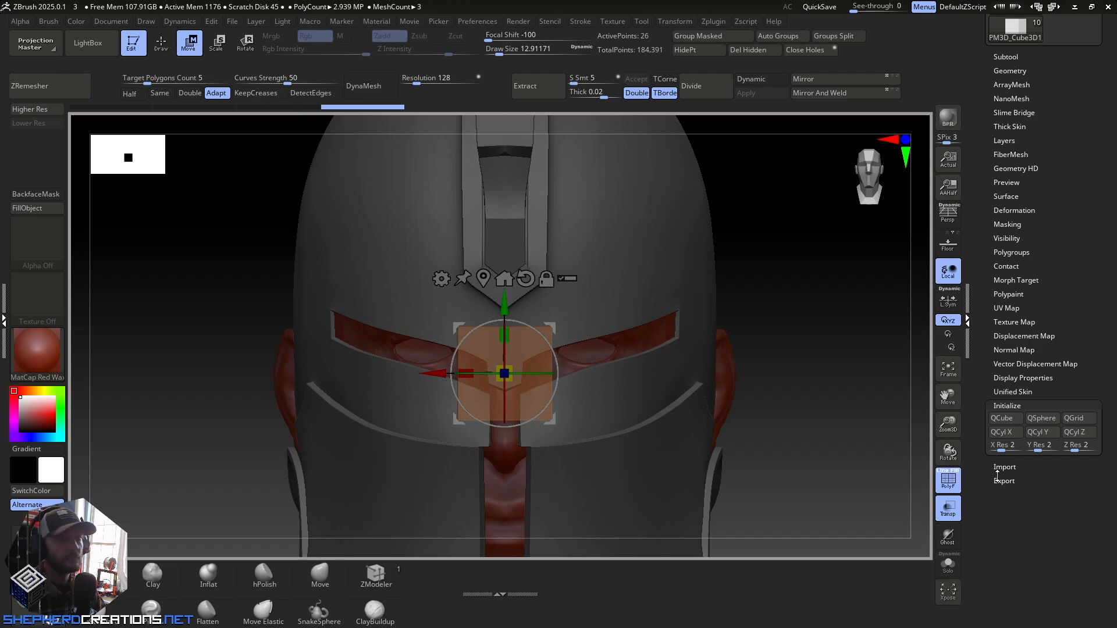
Step: Move the cube straight up along Y until it sits just above the helmet's crest, and check its placement with transparency off and on
right_drag(689, 374, 567, 373)
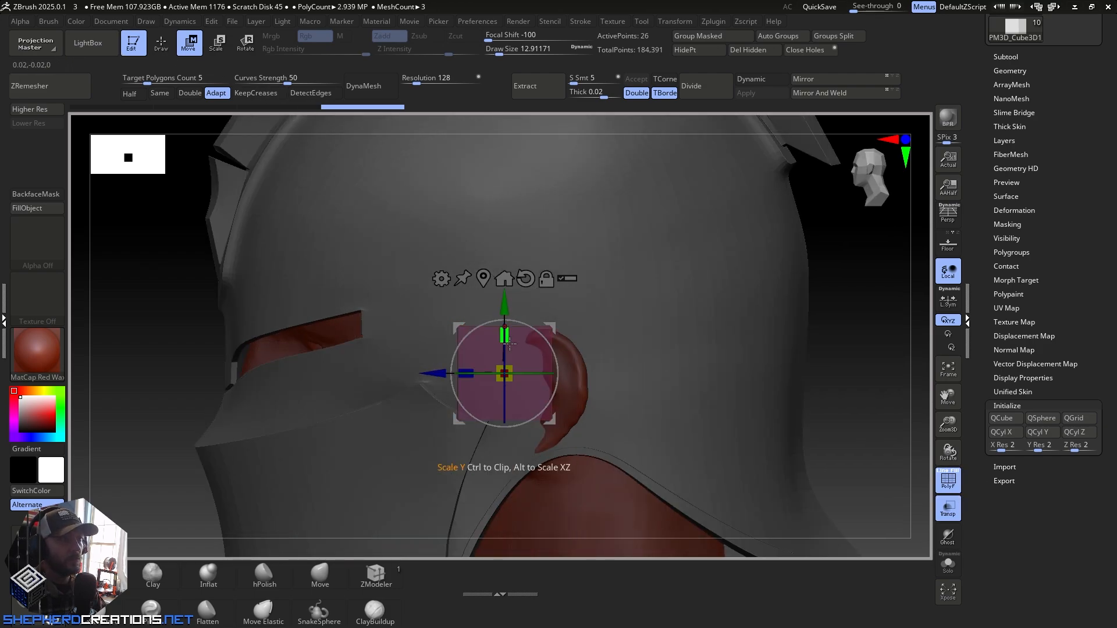
drag(503, 311, 505, 48)
alt+right_drag(504, 139, 562, 363)
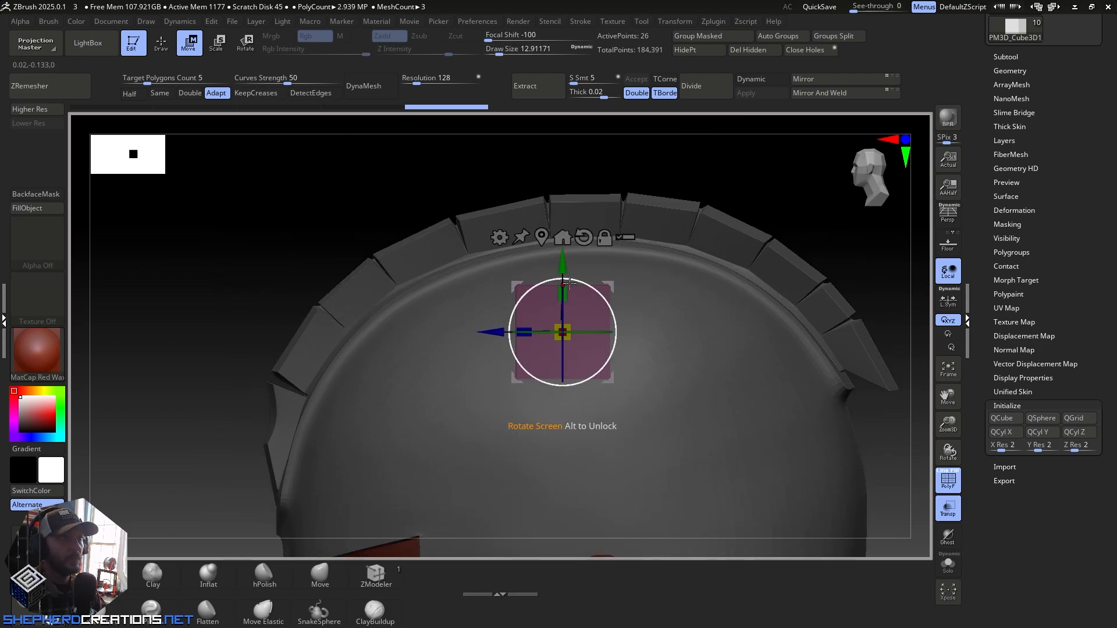
drag(559, 261, 558, 61)
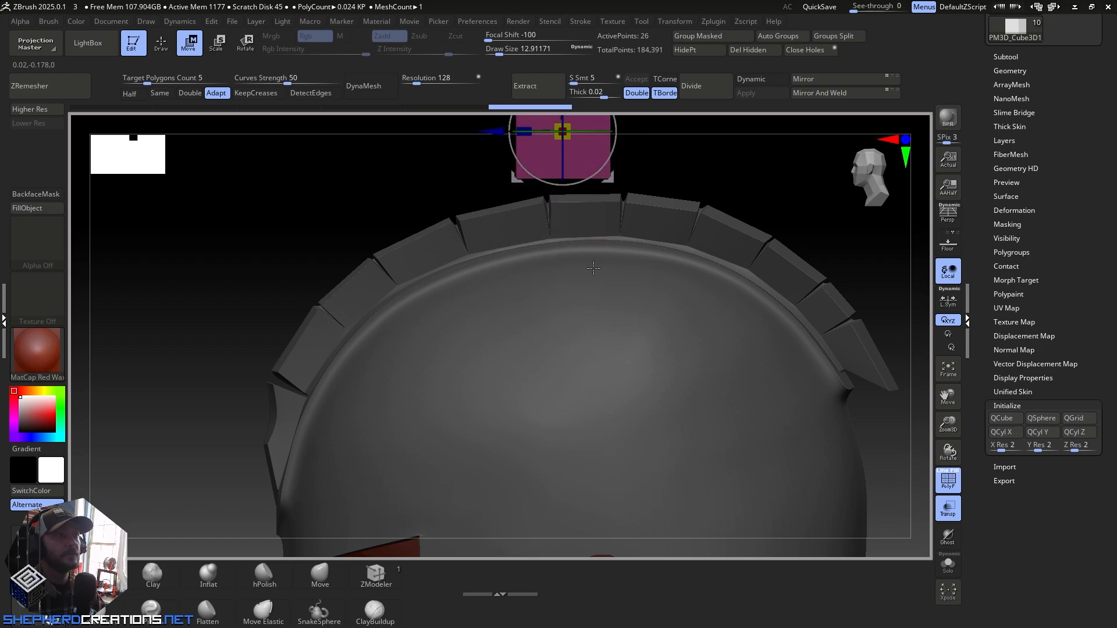
shift+right_drag(541, 252, 655, 252)
ctrl+right_drag(676, 334, 680, 235)
alt+right_drag(680, 236, 616, 406)
click(957, 516)
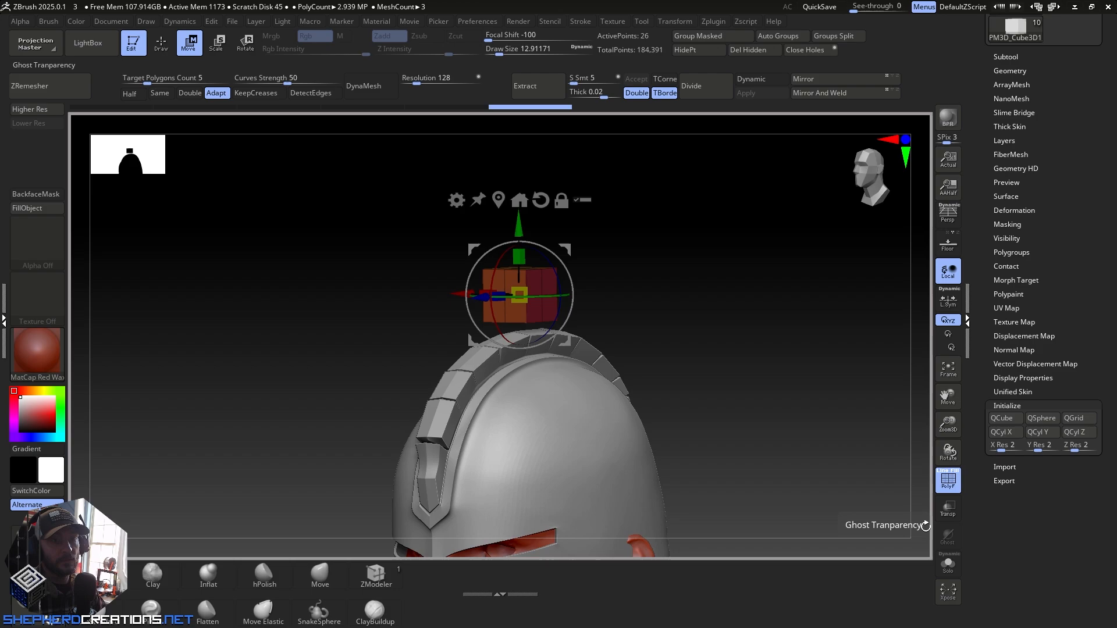
shift+right_drag(702, 376, 685, 365)
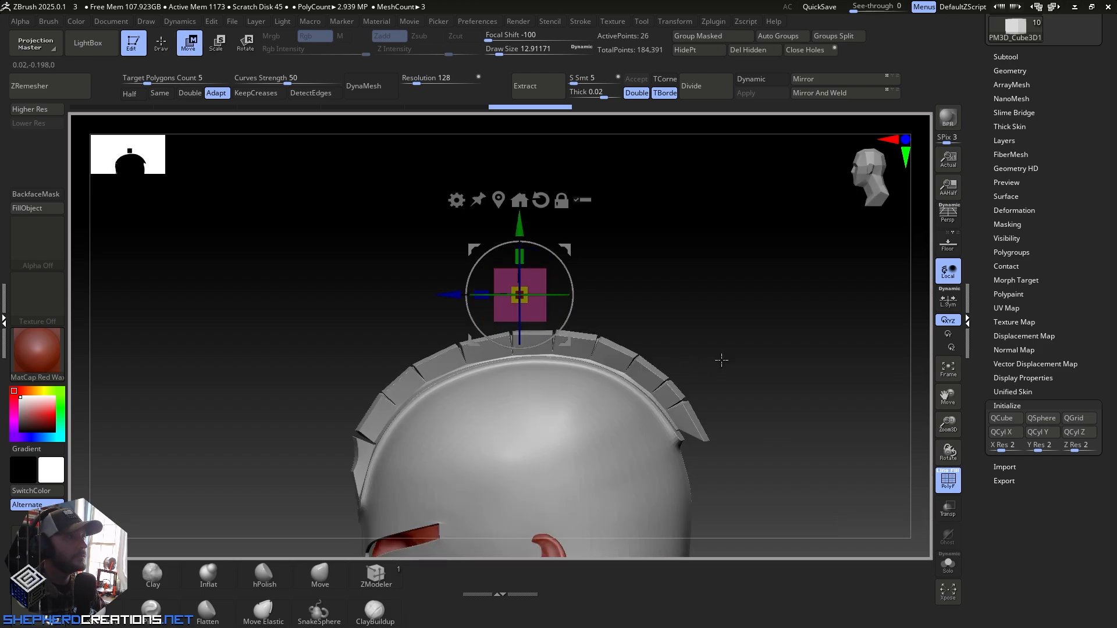
click(941, 513)
right_drag(588, 277, 643, 271)
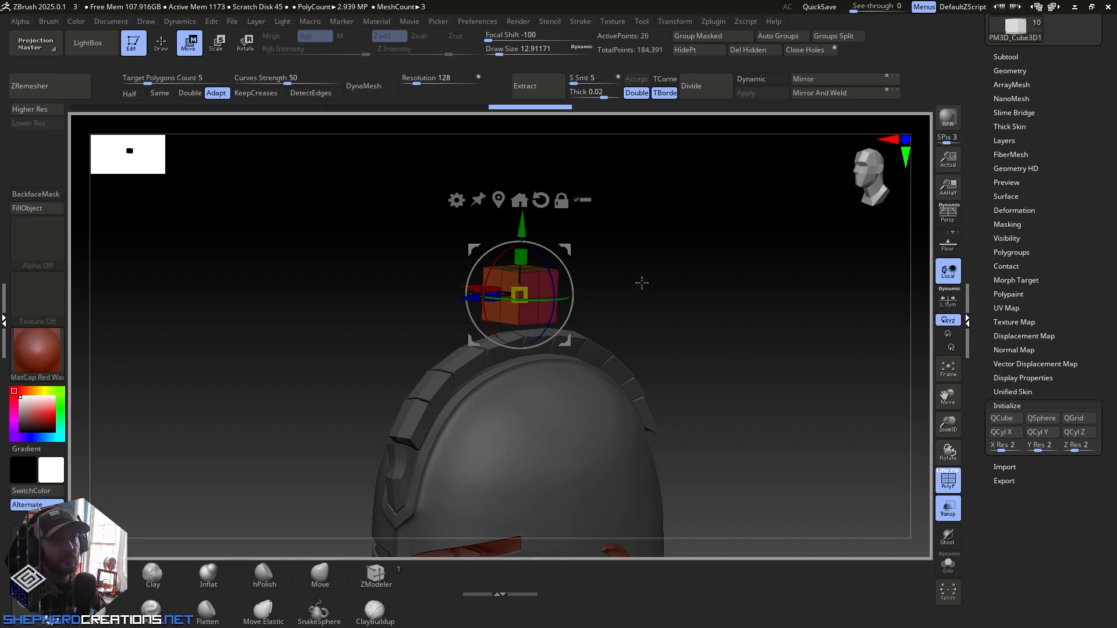
Step: Scale the cube along X to about 0.16 in the front view, flattening it into a thin plate
shift+right_drag(643, 285, 669, 277)
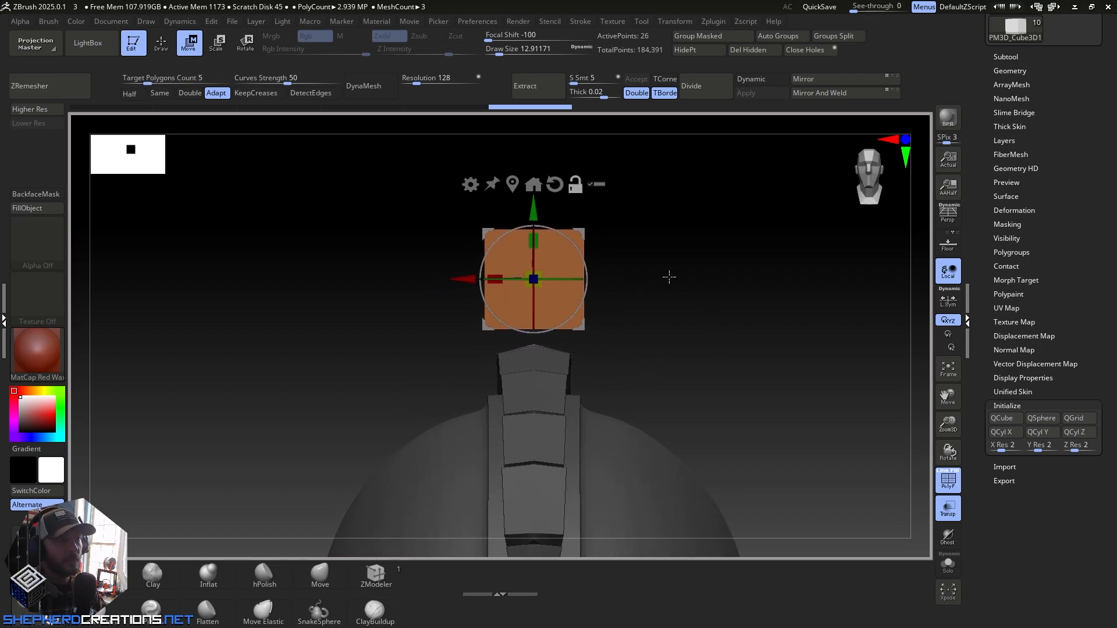
mouse_move(648, 322)
right_down()
mouse_move(627, 332)
mouse_move(647, 335)
right_up()
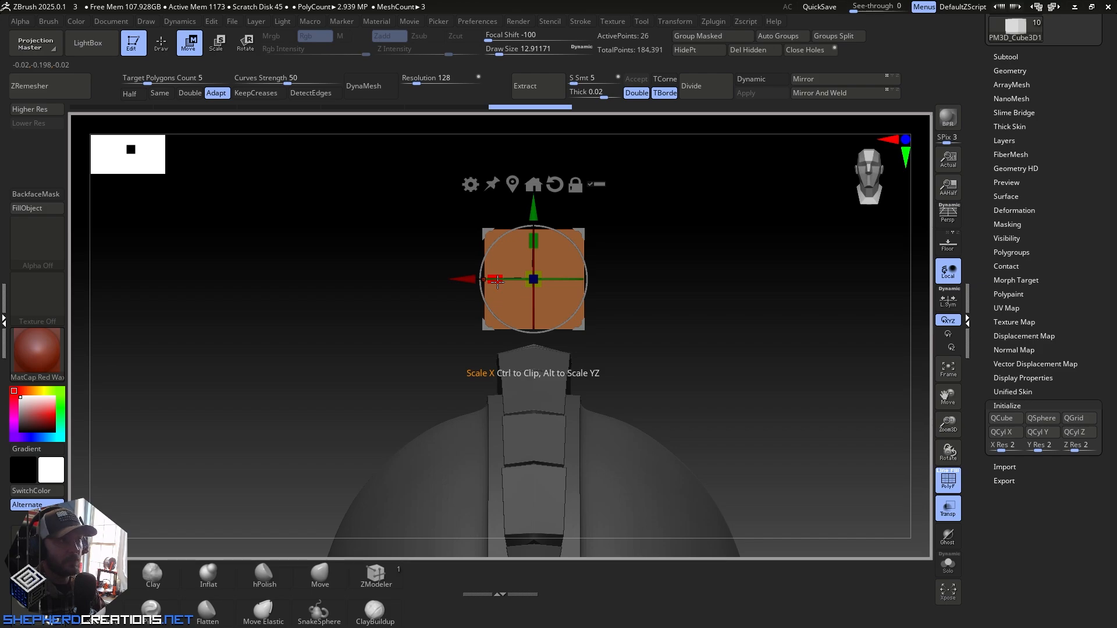
drag(516, 284, 536, 286)
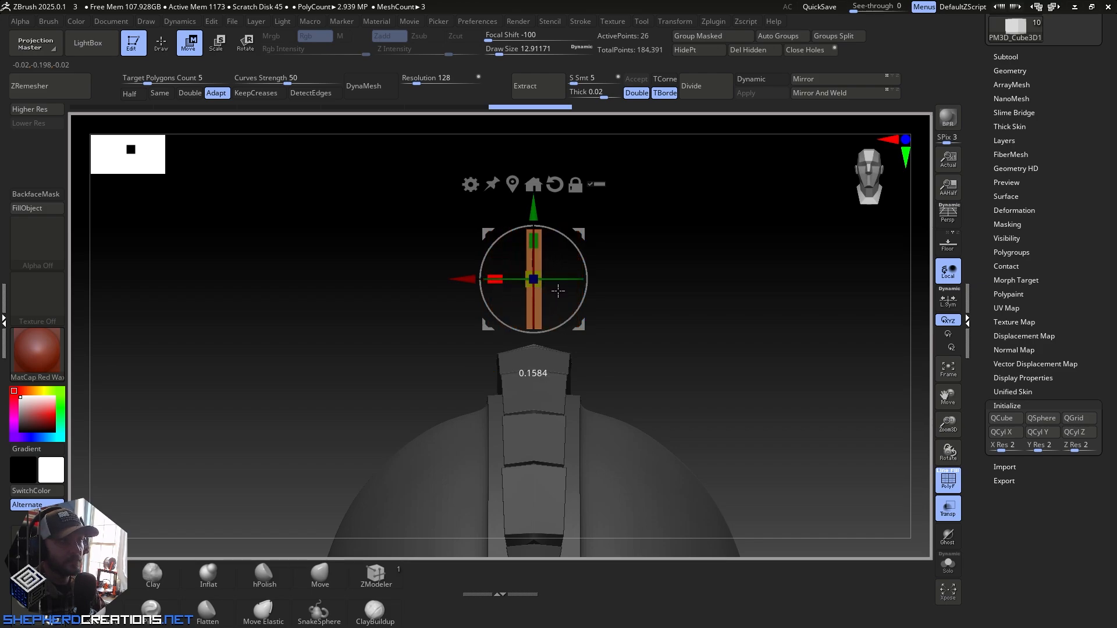
Step: Move the thin plate forward and down in the side view until it sits beside the front segments of the helmet's crest
right_drag(713, 315, 770, 297)
drag(686, 303, 436, 338)
mouse_move(315, 283)
mouse_down()
mouse_move(197, 284)
mouse_move(319, 284)
mouse_up()
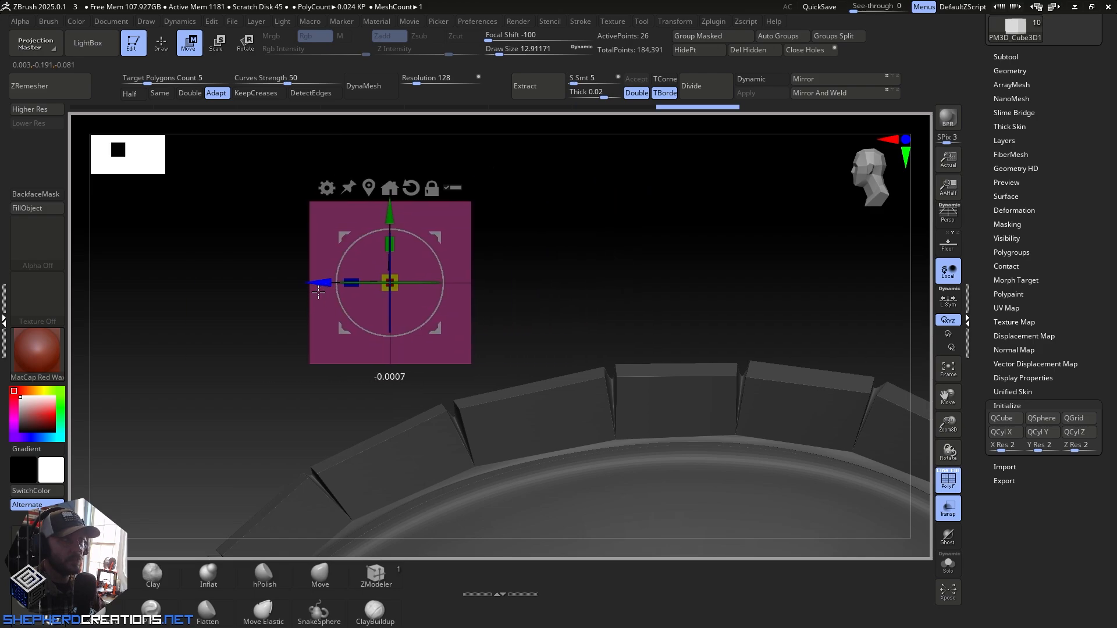
mouse_move(394, 222)
mouse_down()
mouse_move(395, 171)
mouse_move(404, 213)
mouse_up()
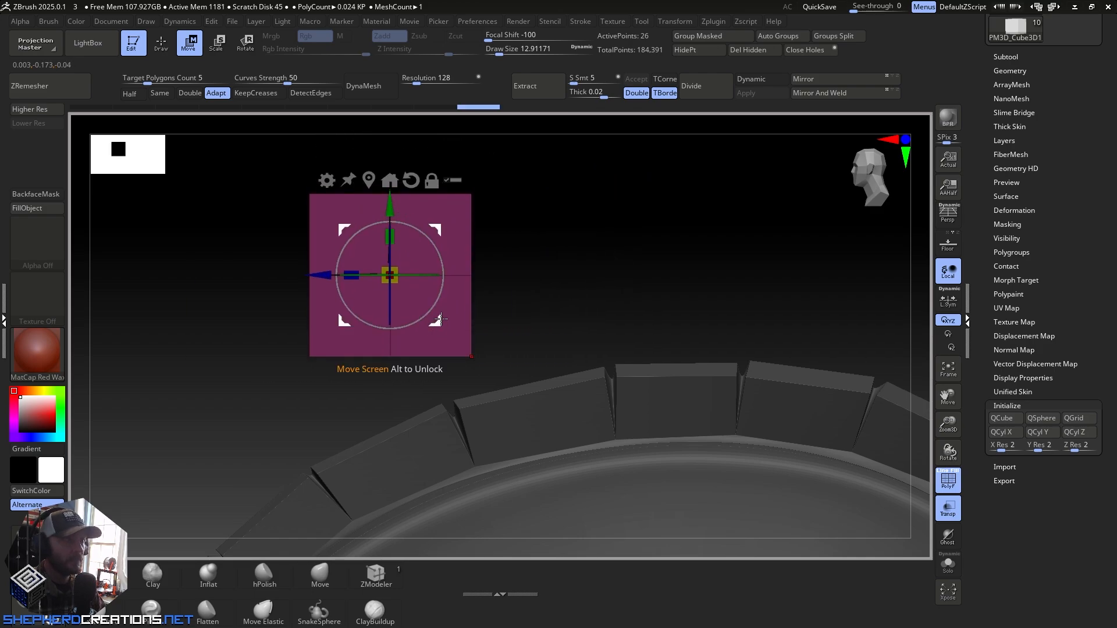
drag(440, 326, 348, 389)
alt+drag(501, 283, 842, 108)
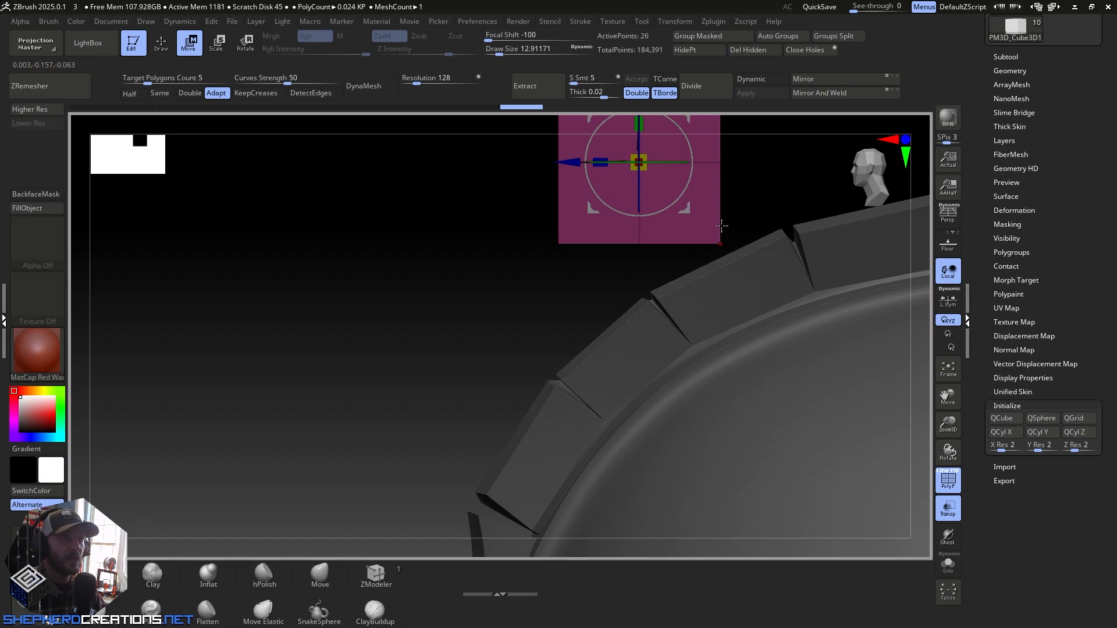
alt+drag(722, 225, 498, 284)
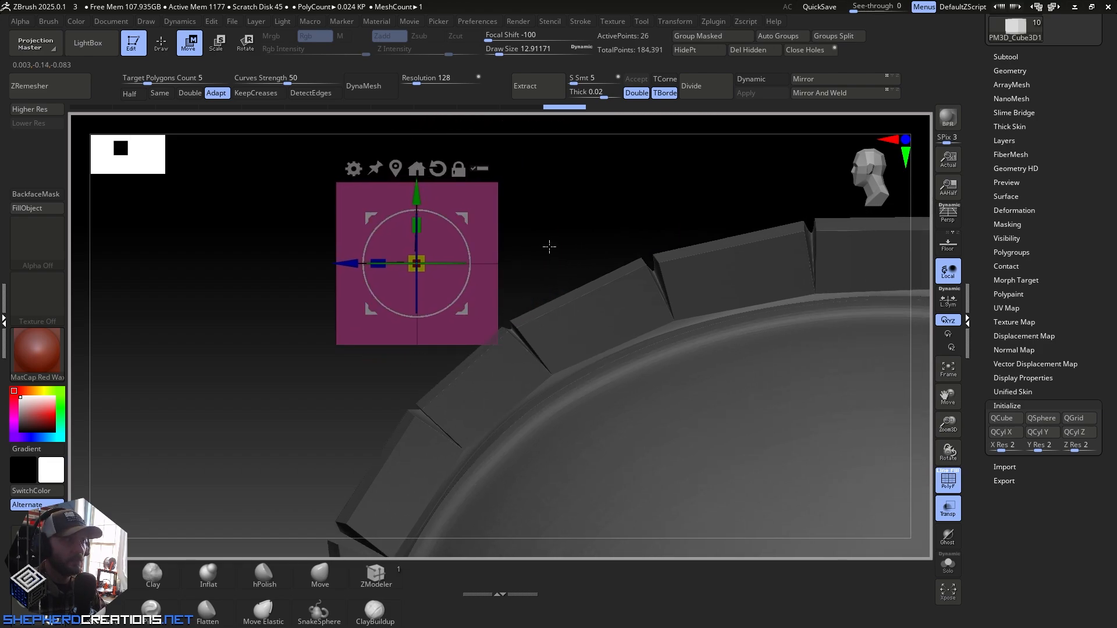
right_drag(549, 248, 555, 258)
ctrl+right_drag(563, 319, 658, 361)
alt+right_drag(664, 307, 675, 312)
mouse_move(602, 286)
mouse_down()
mouse_move(518, 353)
mouse_move(510, 420)
mouse_move(496, 384)
mouse_up()
Step: Rotate the plate in the side view to match the crest's front slope, and scale it along Z to about 0.61
key(q)
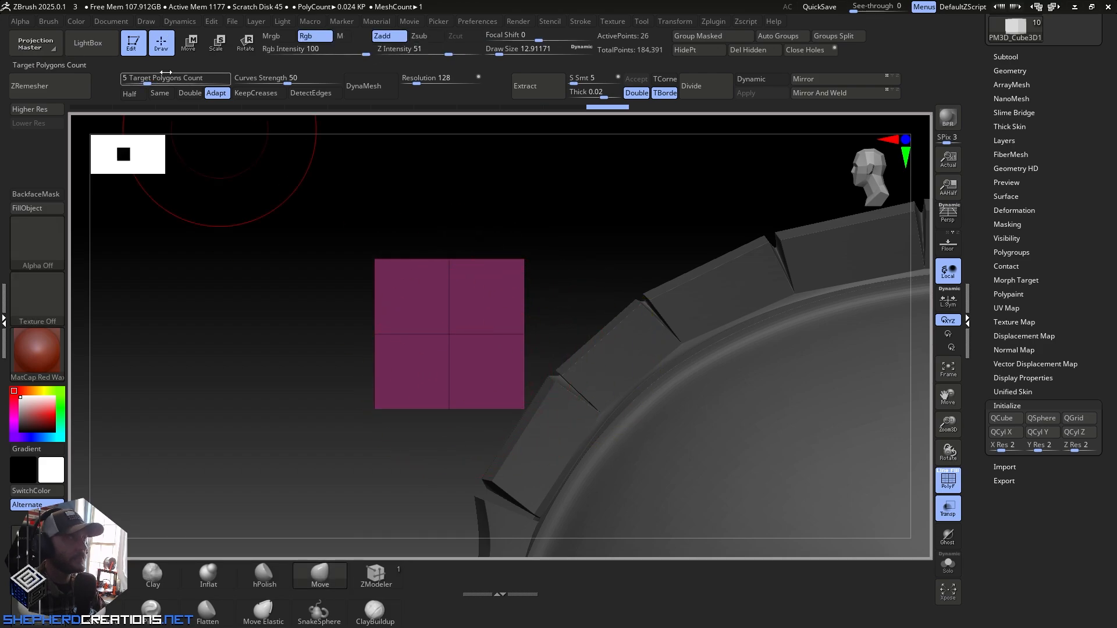
key(w)
drag(498, 312, 582, 368)
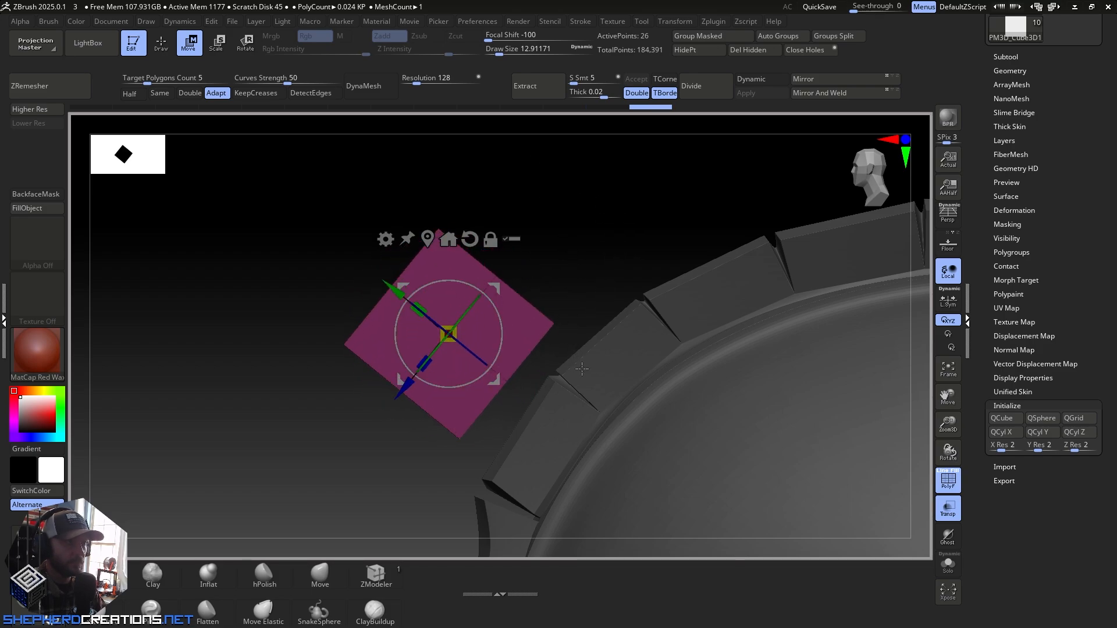
alt+right_drag(619, 411, 646, 334)
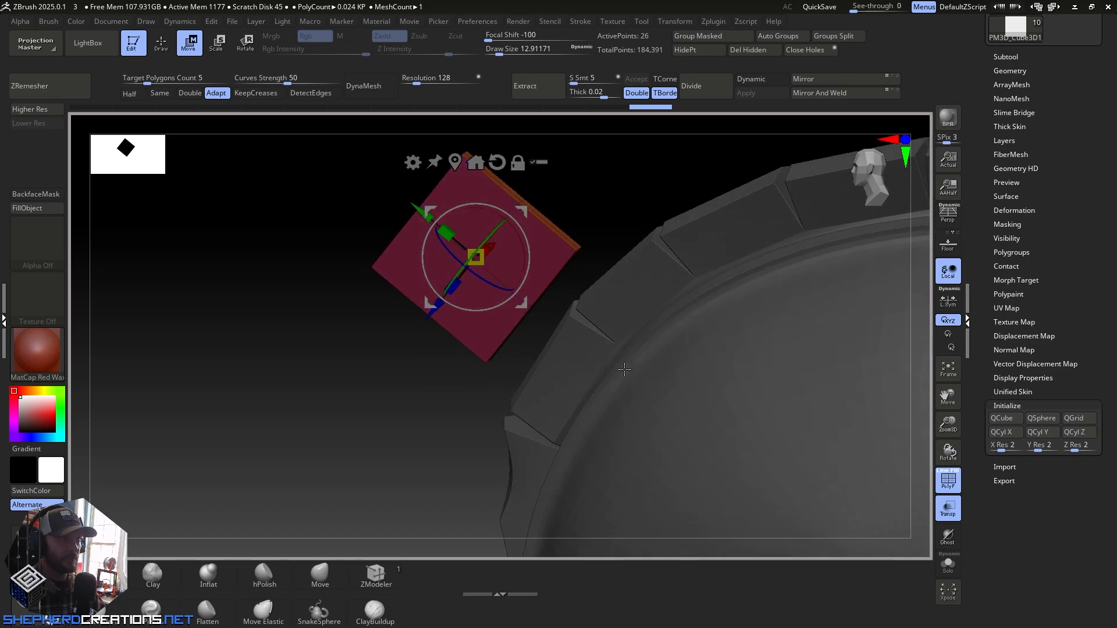
alt+right_drag(599, 335, 560, 379)
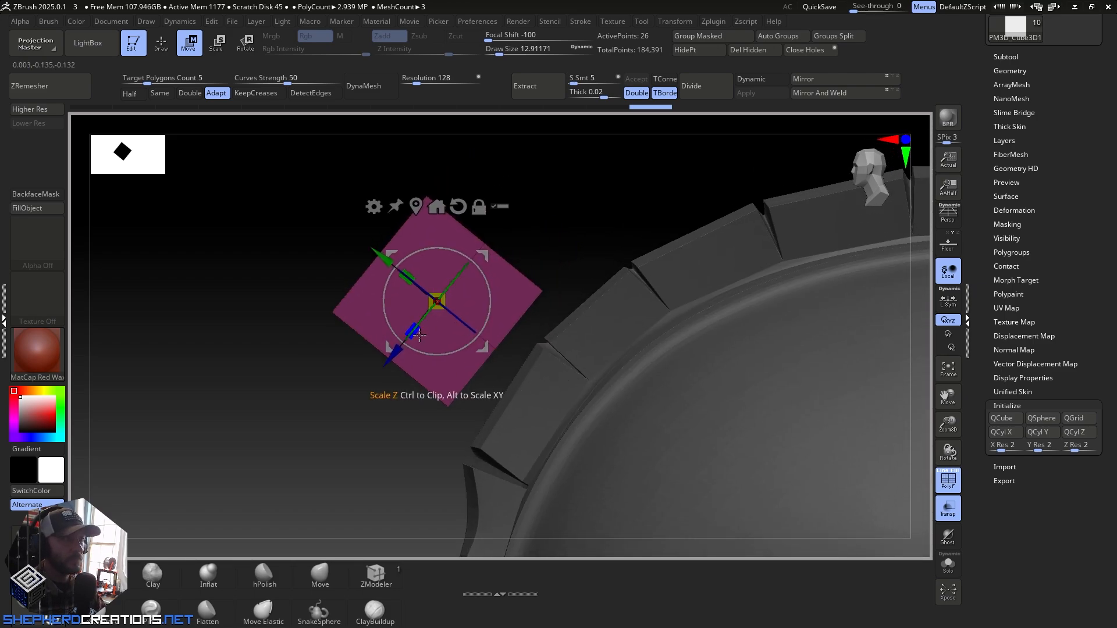
drag(414, 331, 443, 309)
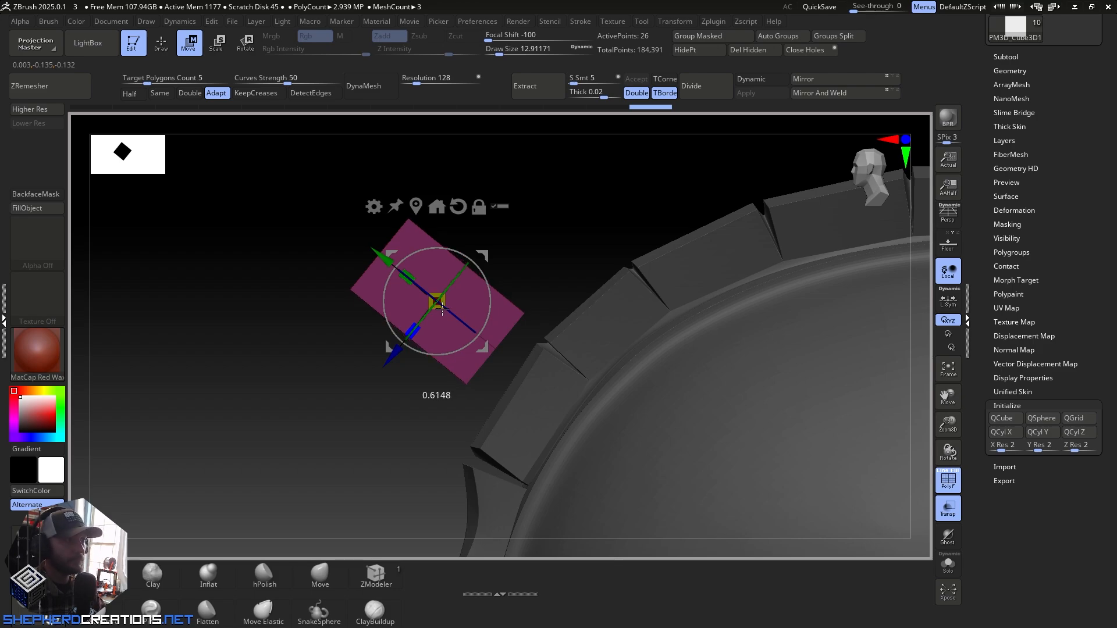
Step: Move the tilted plate down so its inner end overlaps the sloping block near the front of the crest
drag(486, 355, 535, 430)
ctrl+right_drag(673, 474, 644, 436)
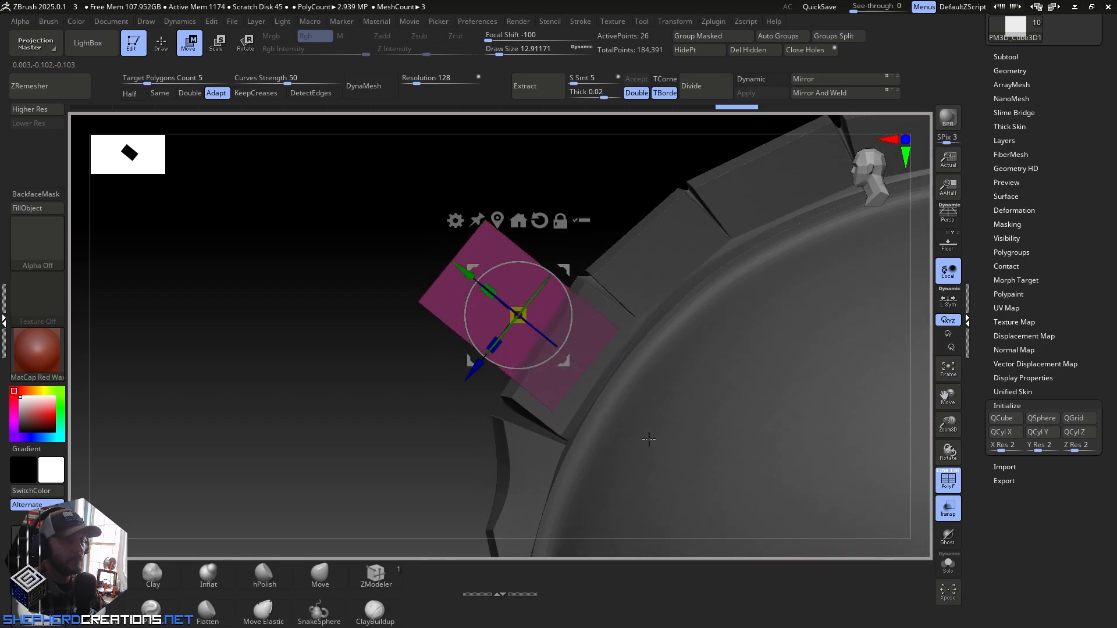
drag(569, 347, 576, 338)
alt+right_drag(676, 394, 640, 389)
Step: Ready the Move brush at a draw size of 2.61682 for the plate and check the X symmetry setting
key(q)
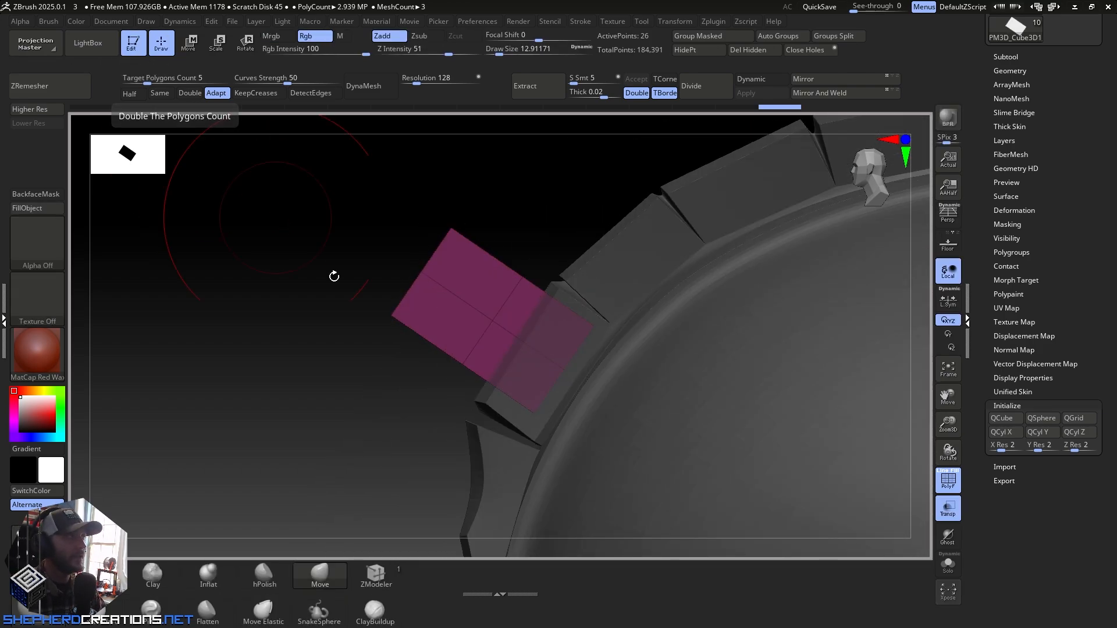
mouse_move(408, 315)
right_down()
mouse_move(483, 350)
mouse_move(494, 423)
right_up()
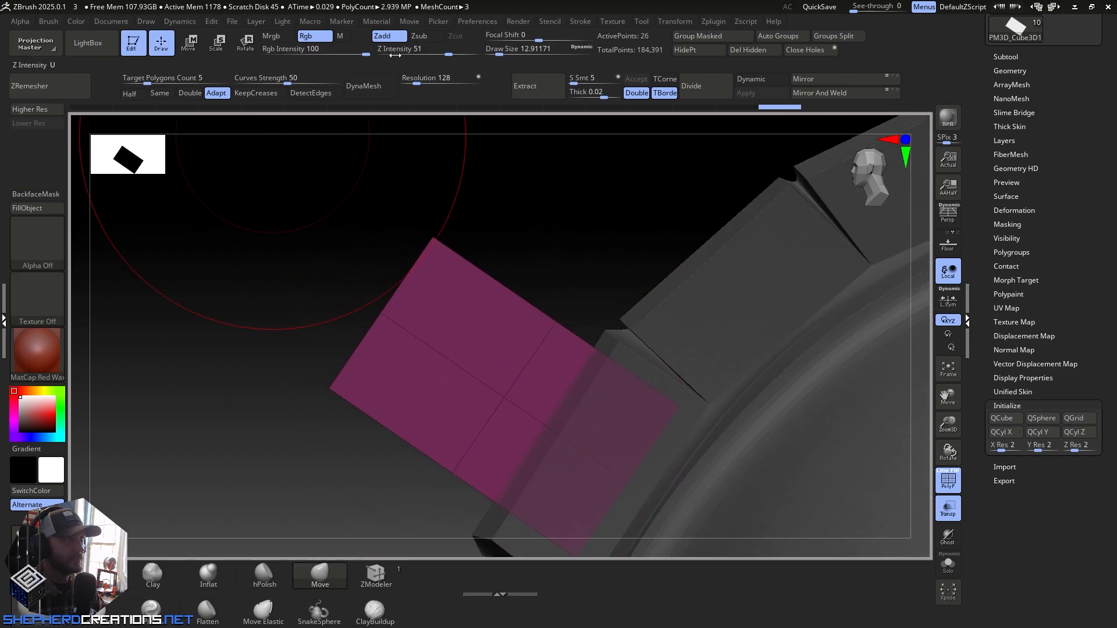
drag(498, 51, 492, 51)
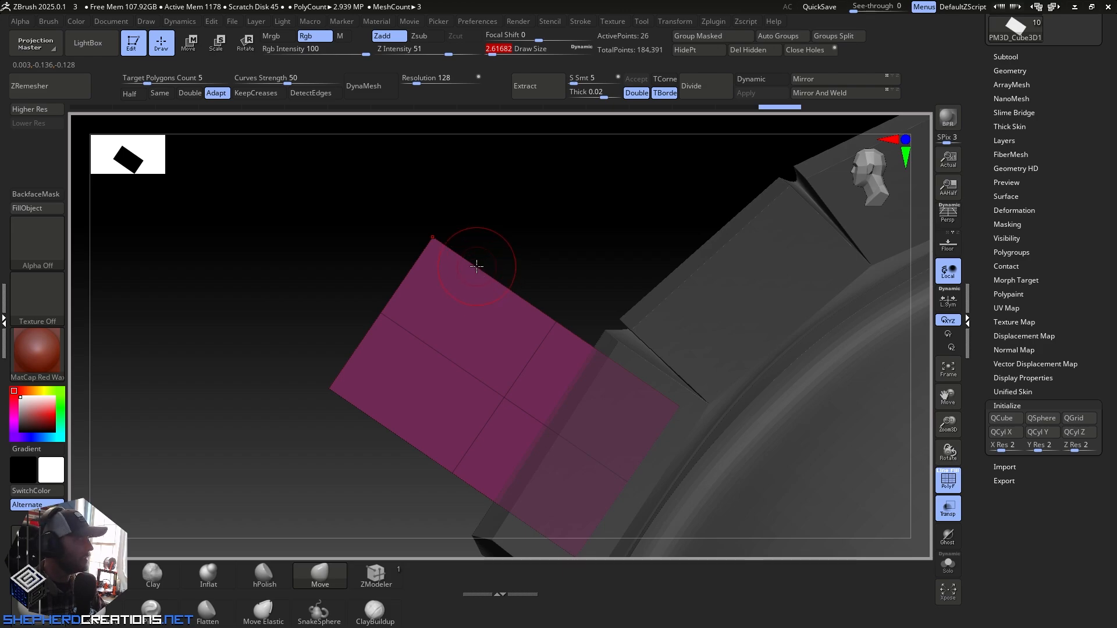
mouse_move(478, 254)
right_down()
mouse_move(494, 265)
mouse_move(476, 261)
right_up()
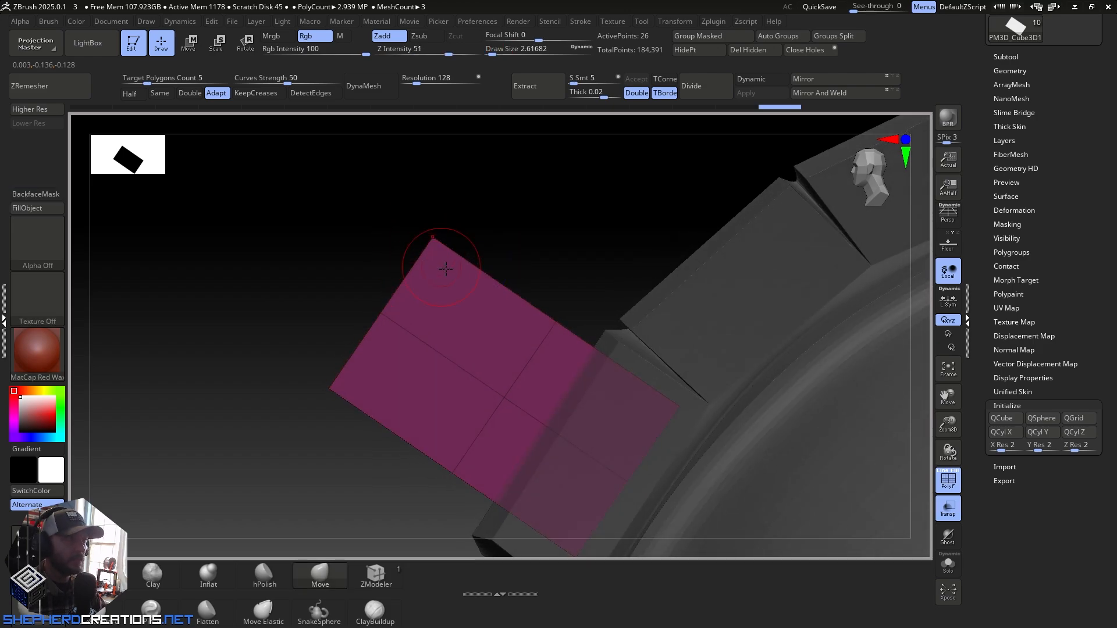
right_drag(408, 262, 523, 192)
click(714, 20)
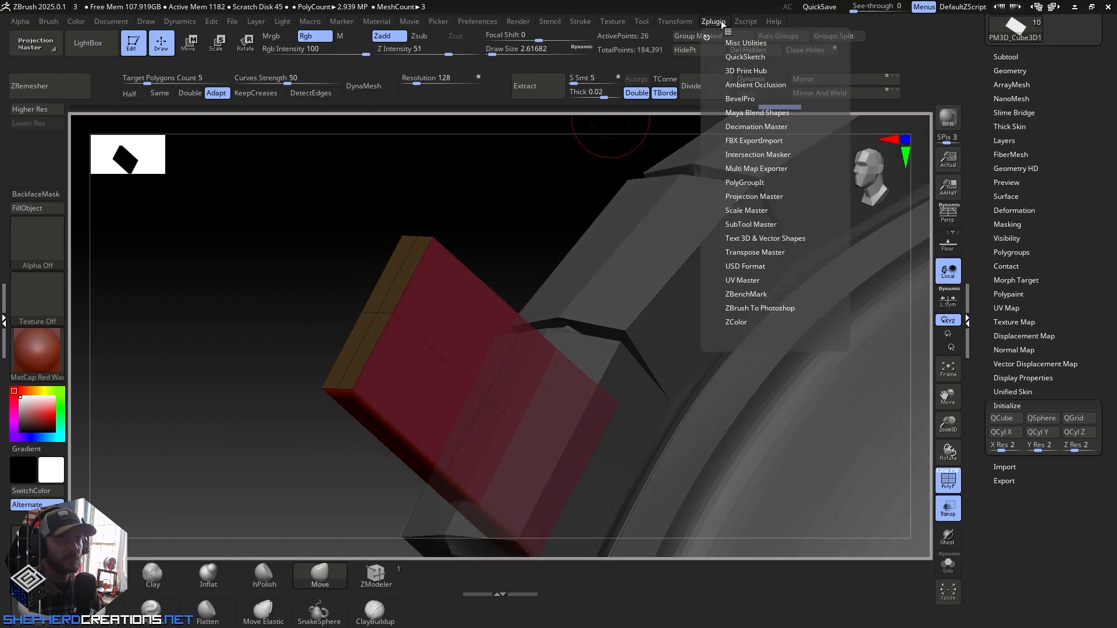
click(672, 20)
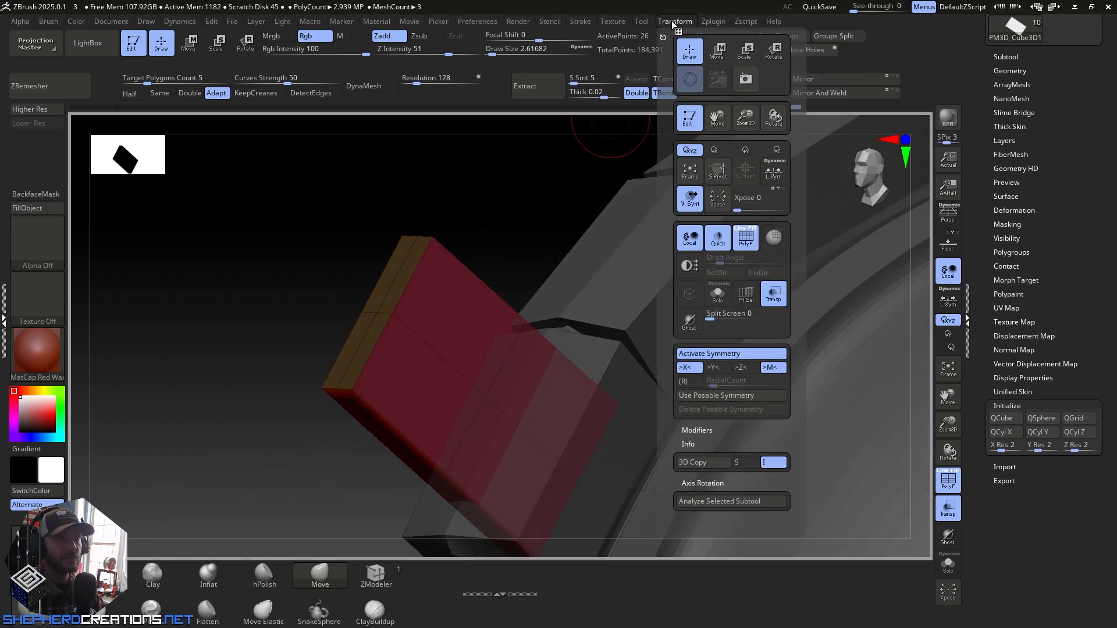
right_drag(477, 265, 447, 259)
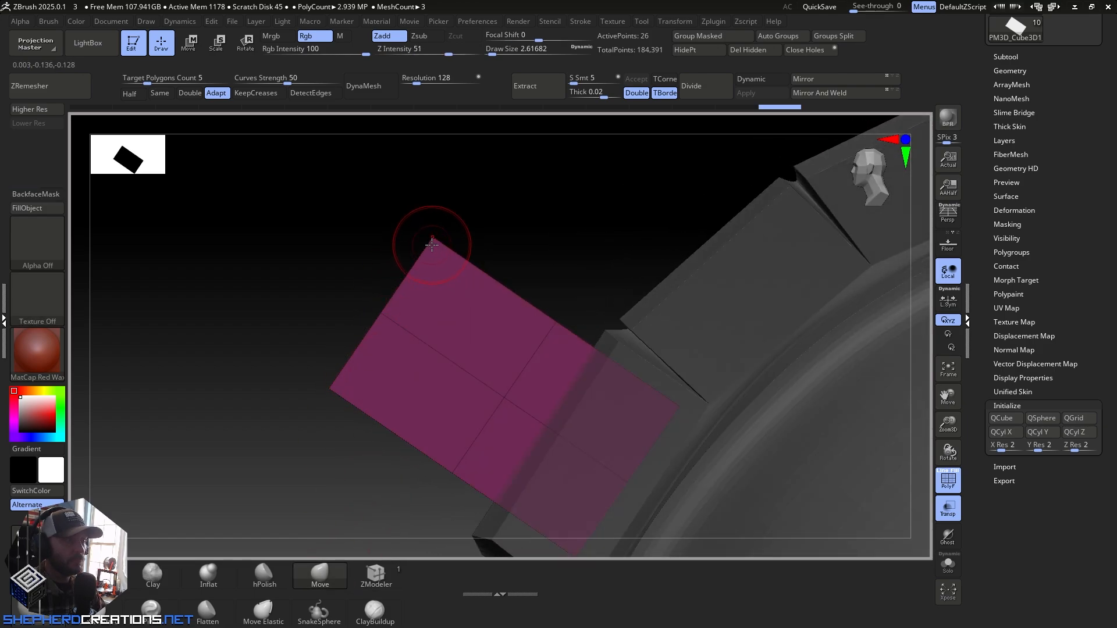
Step: Reshape the plate's outer end with the Move brush, pulling its corner and middle points forward and down into a bent fin
drag(431, 235, 425, 324)
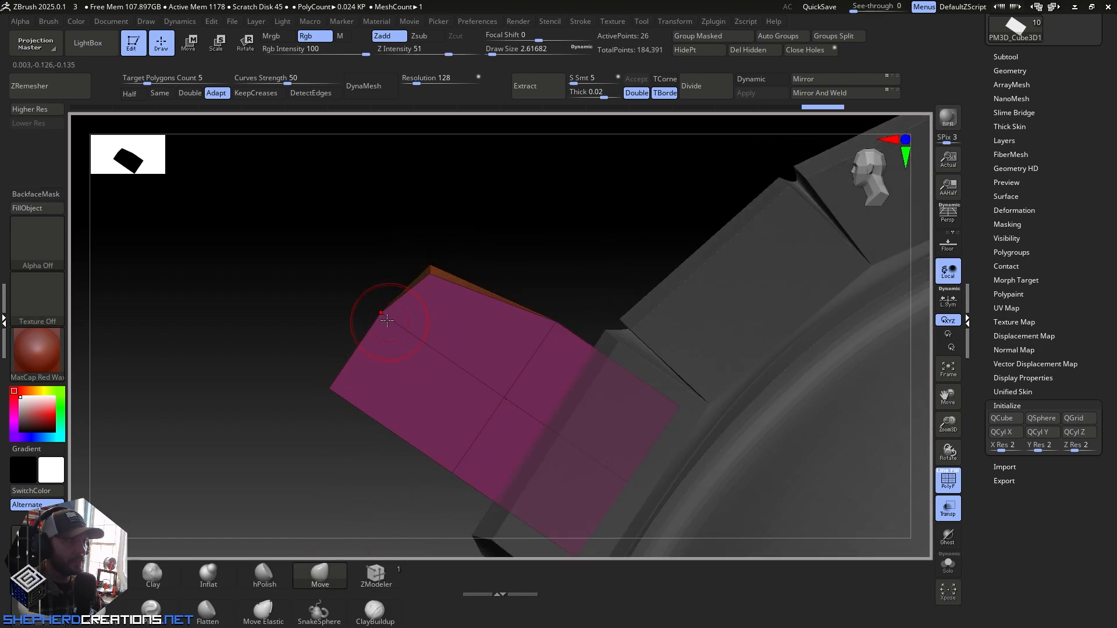
mouse_move(338, 390)
mouse_down()
mouse_move(294, 394)
mouse_move(264, 413)
mouse_up()
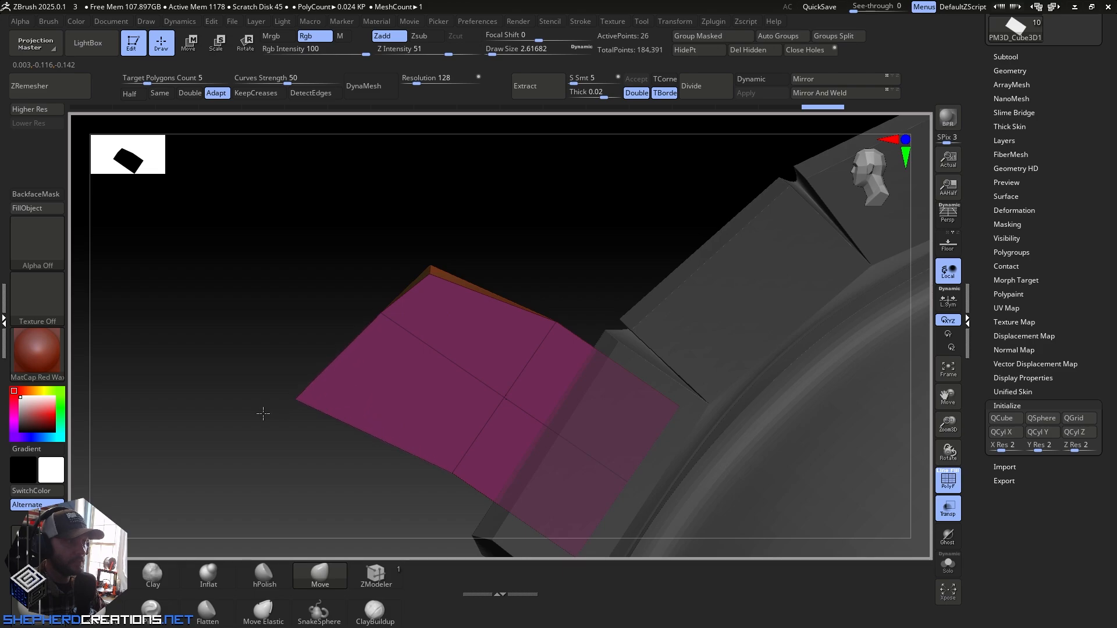
mouse_move(341, 381)
right_down()
mouse_move(369, 394)
mouse_move(350, 368)
right_up()
drag(377, 334, 360, 379)
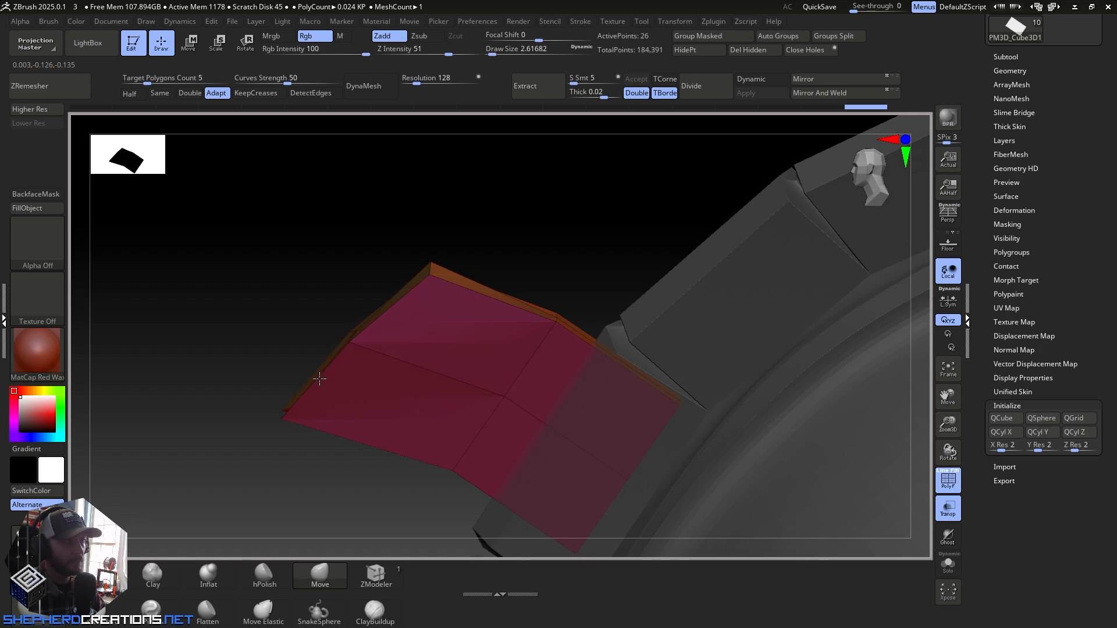
mouse_move(430, 282)
mouse_down()
mouse_move(466, 295)
mouse_move(447, 273)
mouse_up()
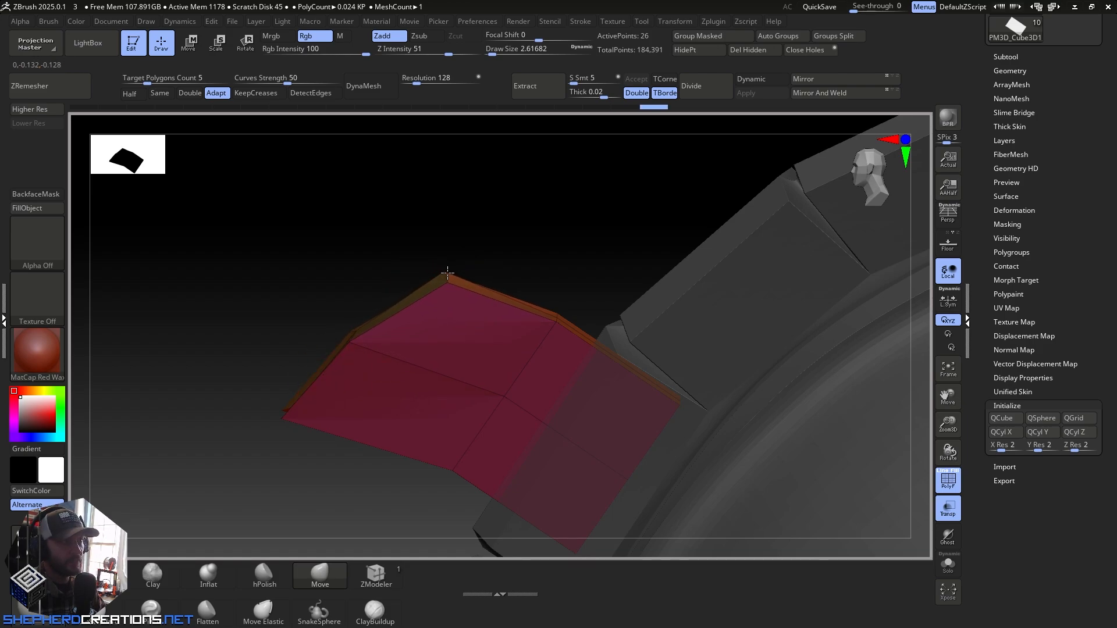
alt+right_drag(504, 291, 502, 204)
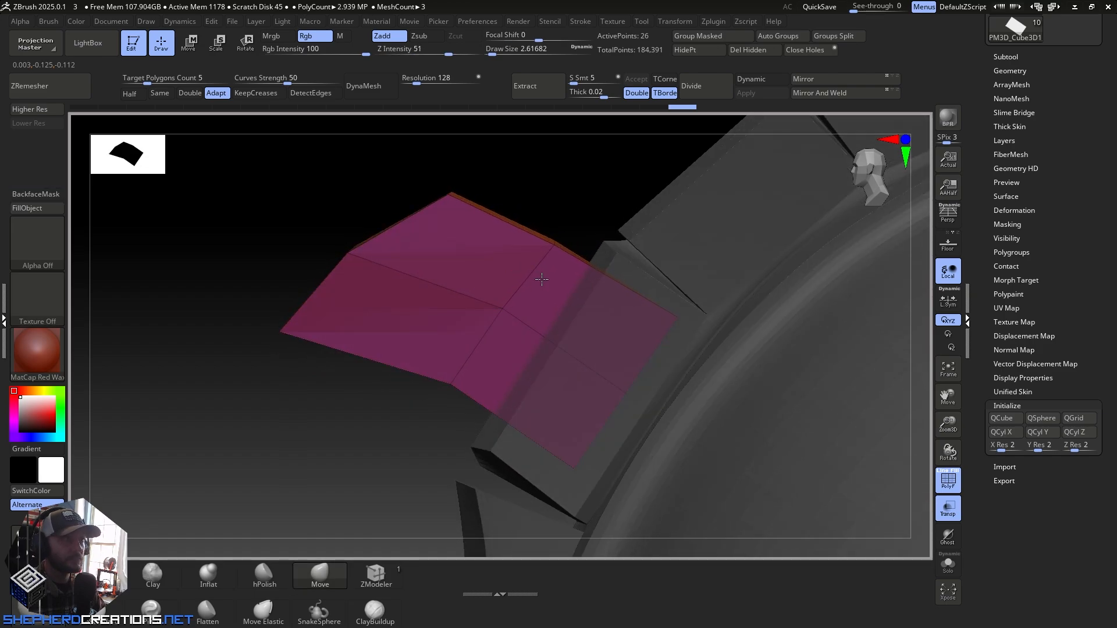
Step: Delete the center edge loop running along the fin's thickness, using ZModeler's Insert action with Single EdgeLoop as target
right_drag(535, 302, 565, 334)
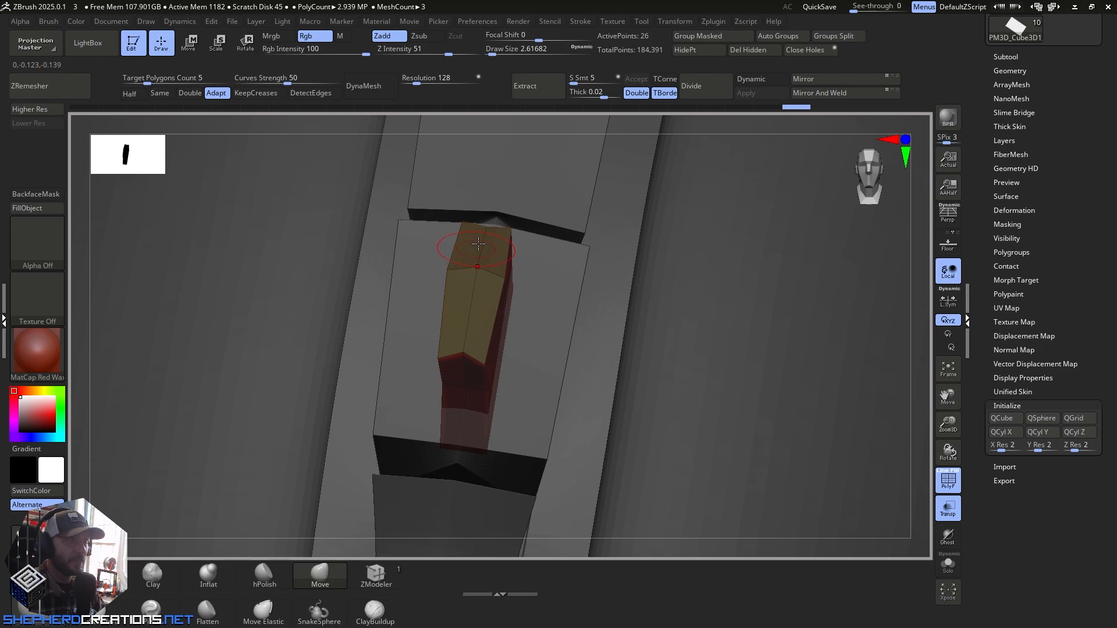
click(376, 574)
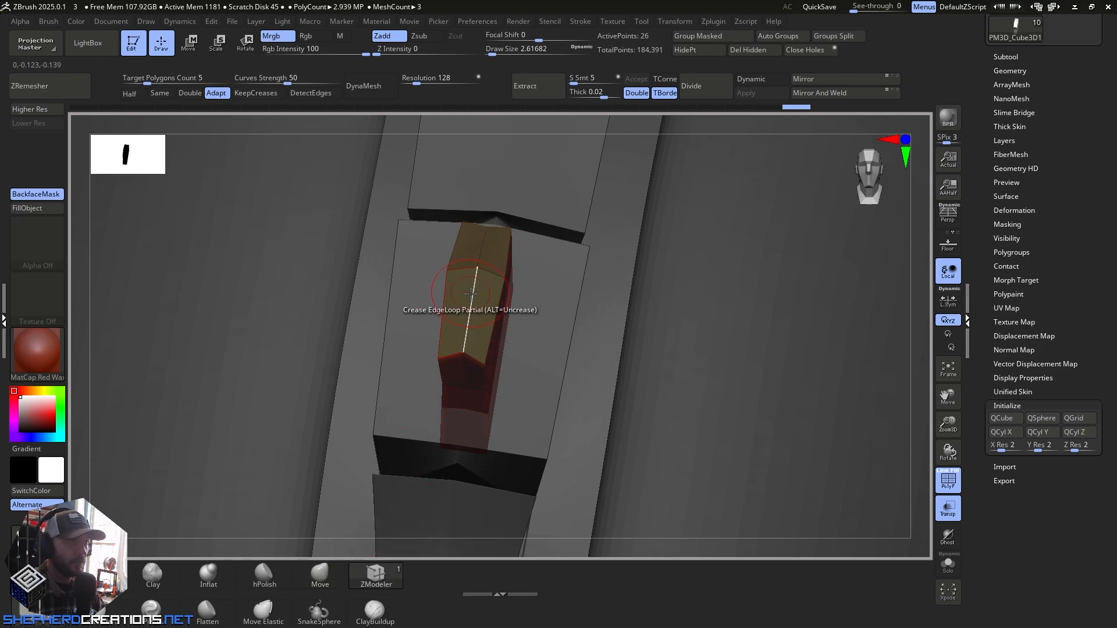
key(space)
click(443, 239)
click(469, 393)
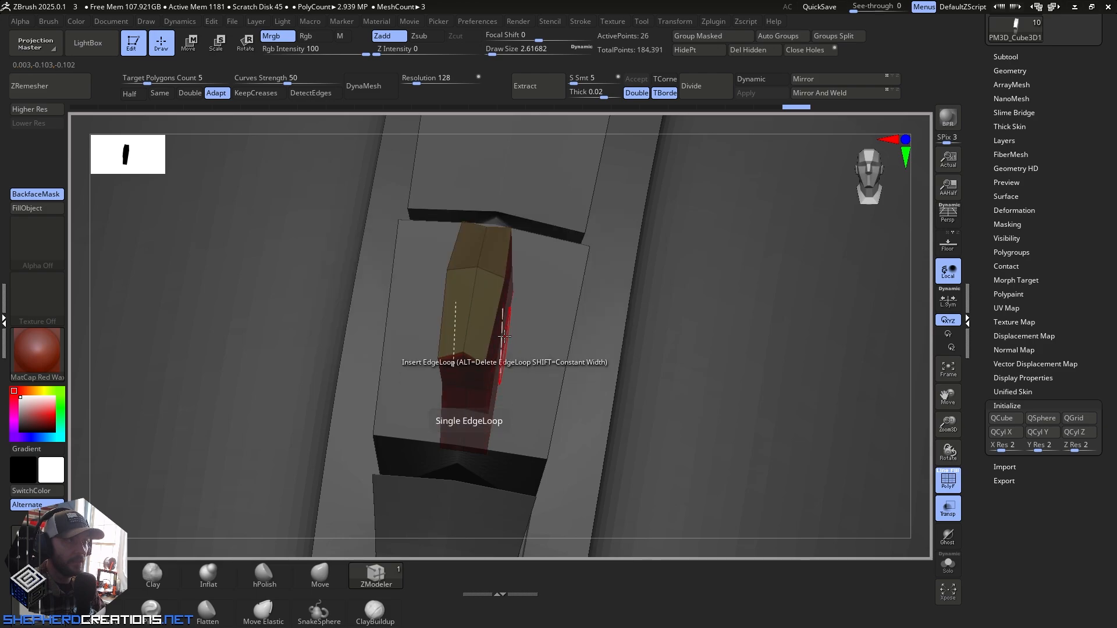
alt+click(469, 311)
Step: Refine the fin's side profile with the Move brush, pulling its upper corner and outer middle point slightly forward and down
mouse_move(469, 310)
right_down()
mouse_move(468, 327)
mouse_move(454, 324)
mouse_move(466, 321)
right_up()
key(ctrl+w)
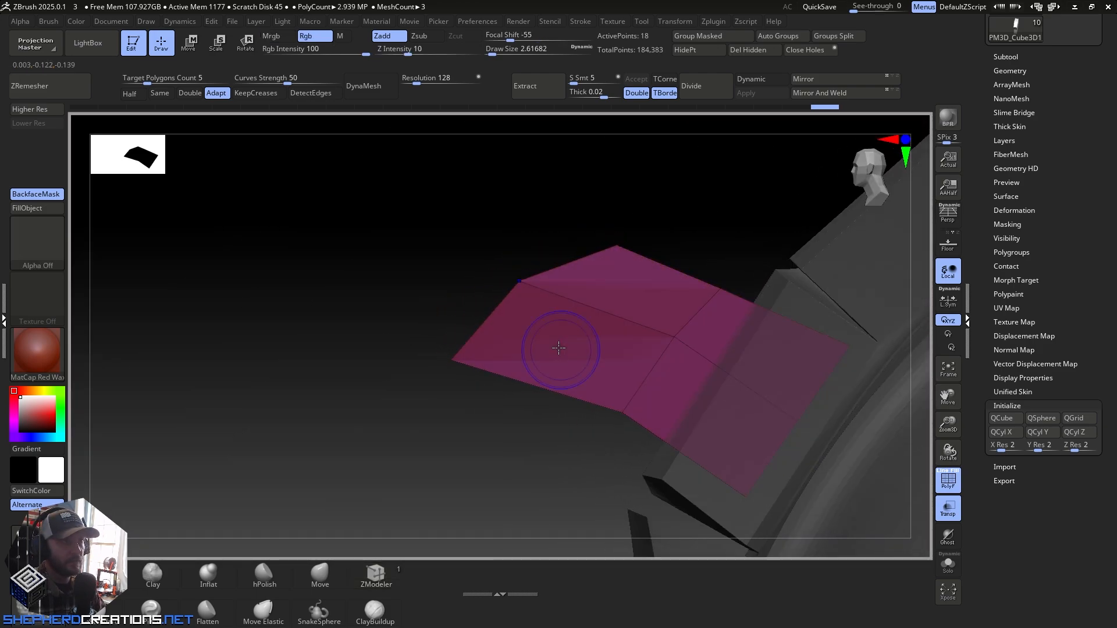
click(320, 576)
mouse_move(613, 260)
mouse_down()
mouse_move(616, 241)
mouse_move(589, 267)
mouse_up()
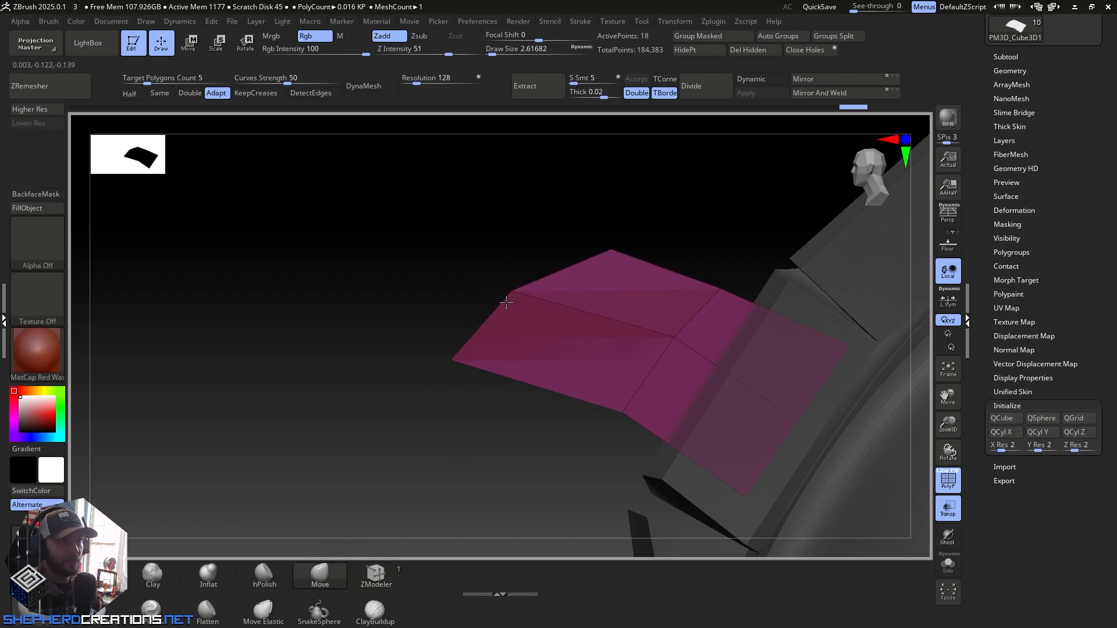
drag(506, 303, 523, 316)
Step: Widen the fin's outer end slightly from the front view by pulling its side points outward symmetrically
right_drag(523, 317, 539, 324)
mouse_move(485, 286)
right_down()
mouse_move(539, 308)
mouse_move(466, 296)
right_up()
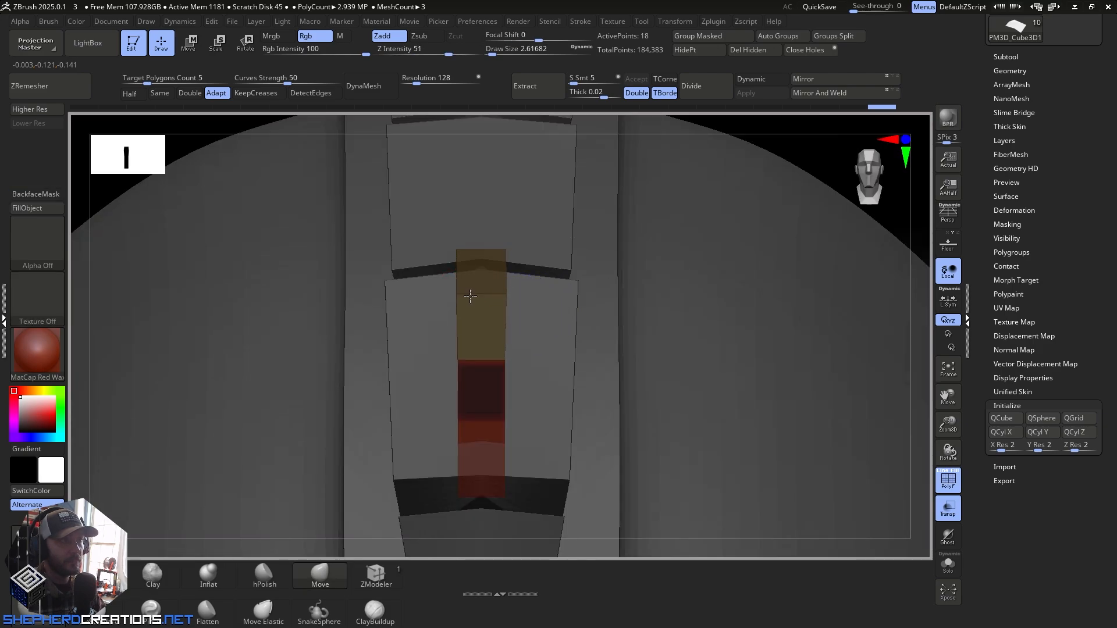
drag(470, 296, 473, 297)
drag(503, 353, 511, 356)
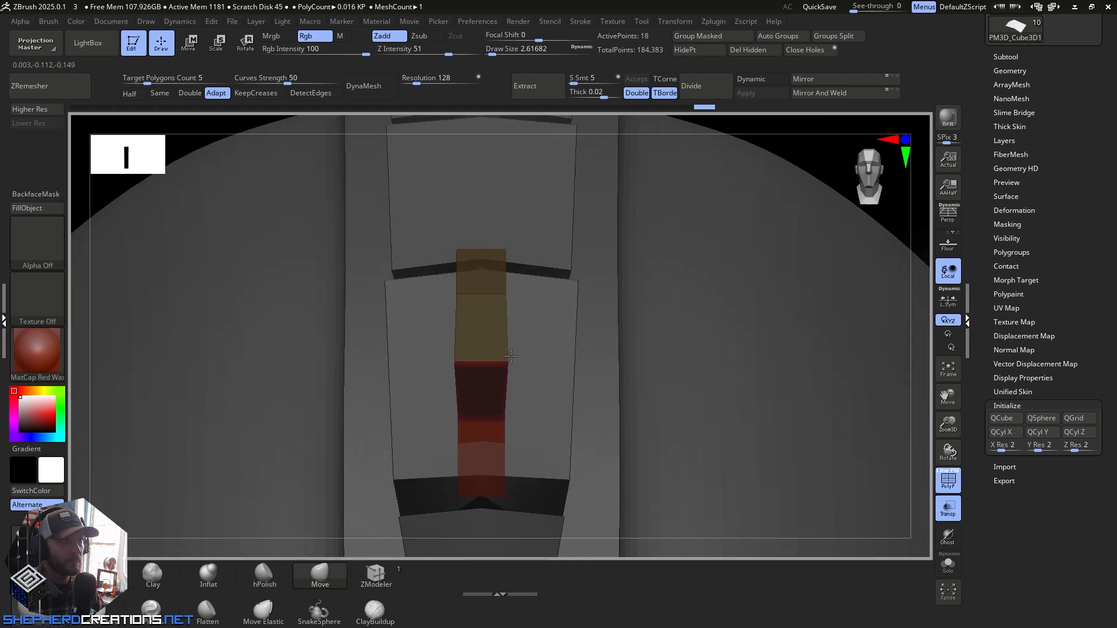
right_drag(518, 362, 476, 340)
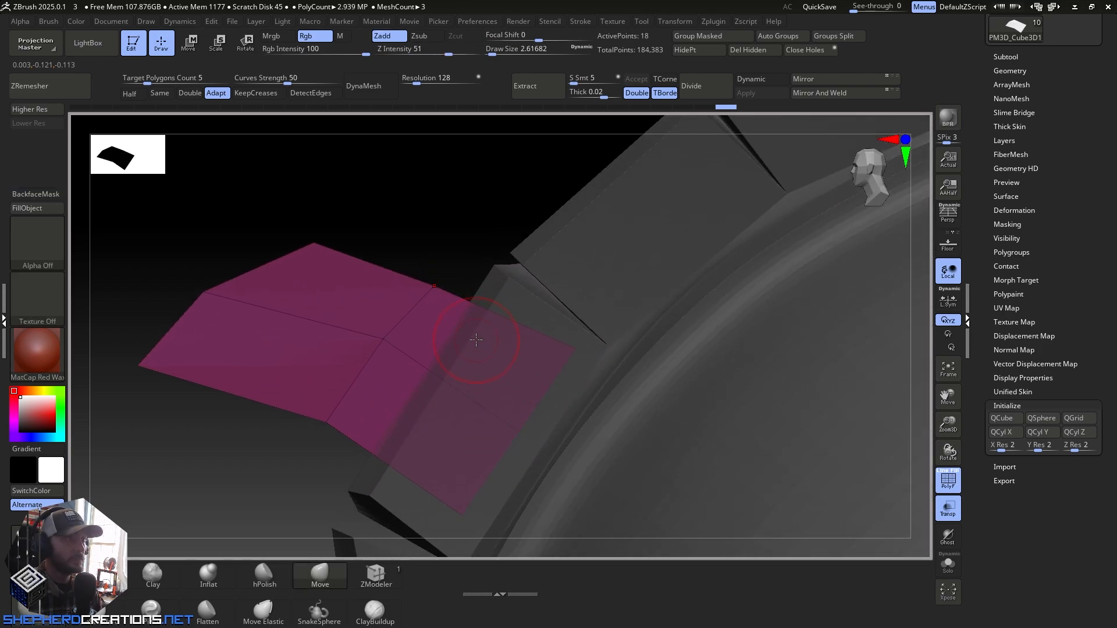
Step: Examine the fin's shape and placement on the crest from the side, against the whole helmet and close up
ctrl+right_drag(484, 430, 484, 278)
right_drag(479, 319, 448, 268)
ctrl+right_drag(563, 386, 581, 261)
ctrl+right_drag(489, 250, 519, 364)
key(b)
key(m)
key(v)
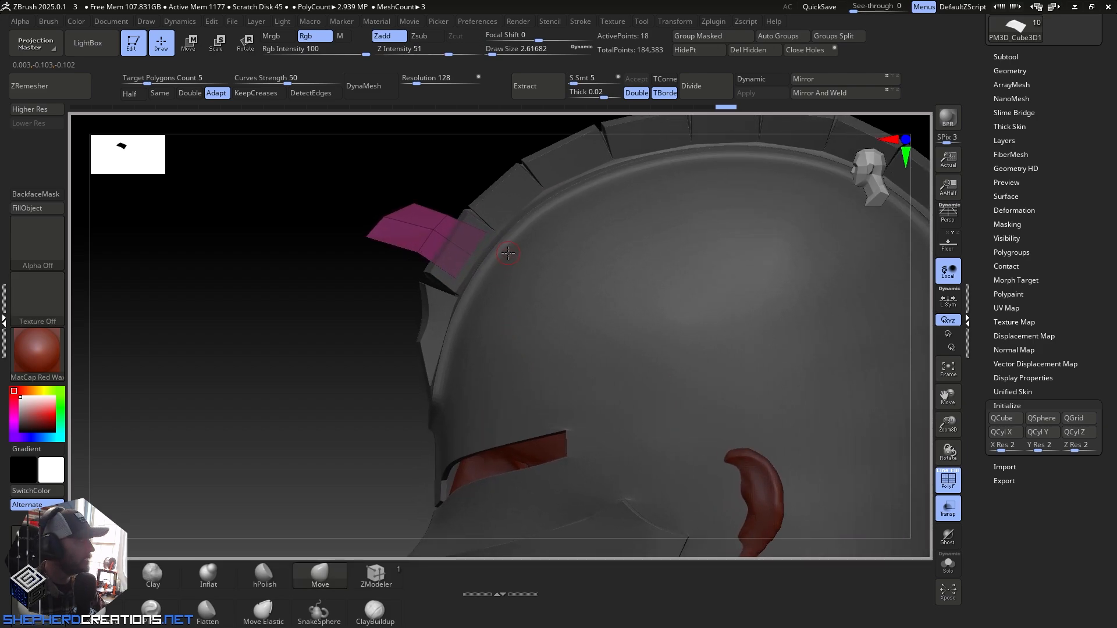
alt+right_drag(508, 253, 487, 361)
ctrl+right_drag(384, 317, 441, 391)
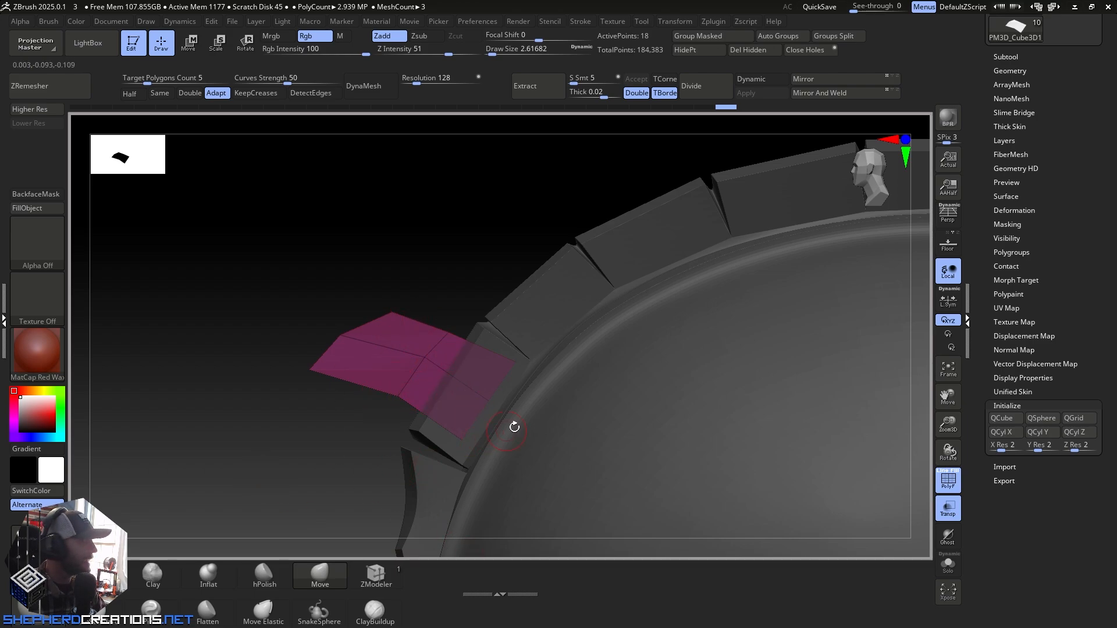
Step: Pull the lower edge's middle point and the embedded lower corner of the fin slightly down with the Move brush, isolating the fin for the corner
ctrl+right_drag(521, 406, 357, 395)
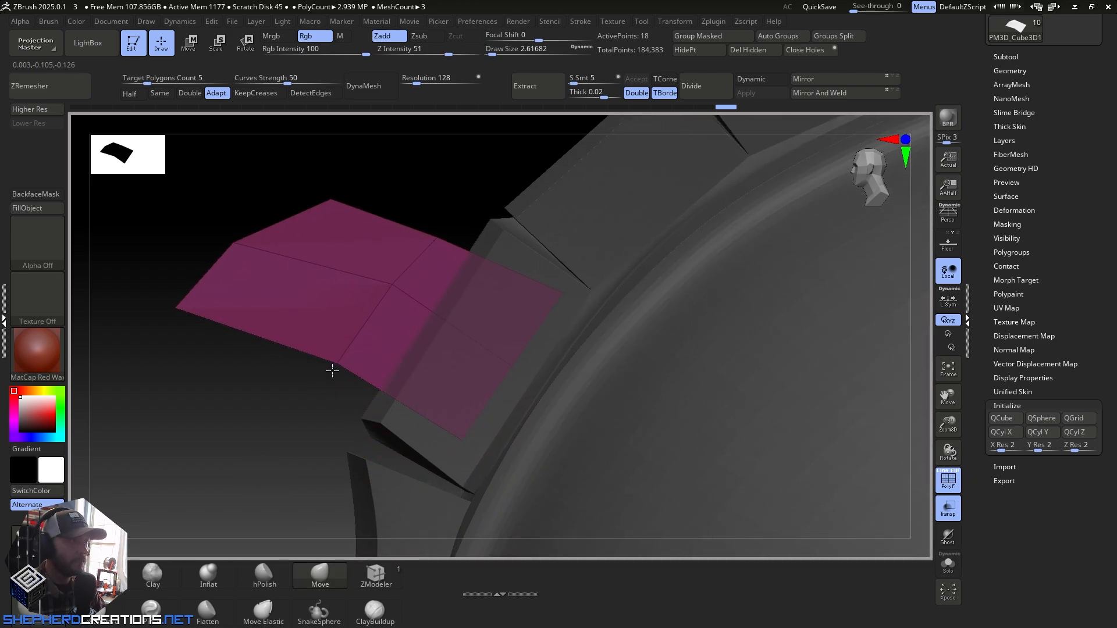
drag(296, 433, 334, 398)
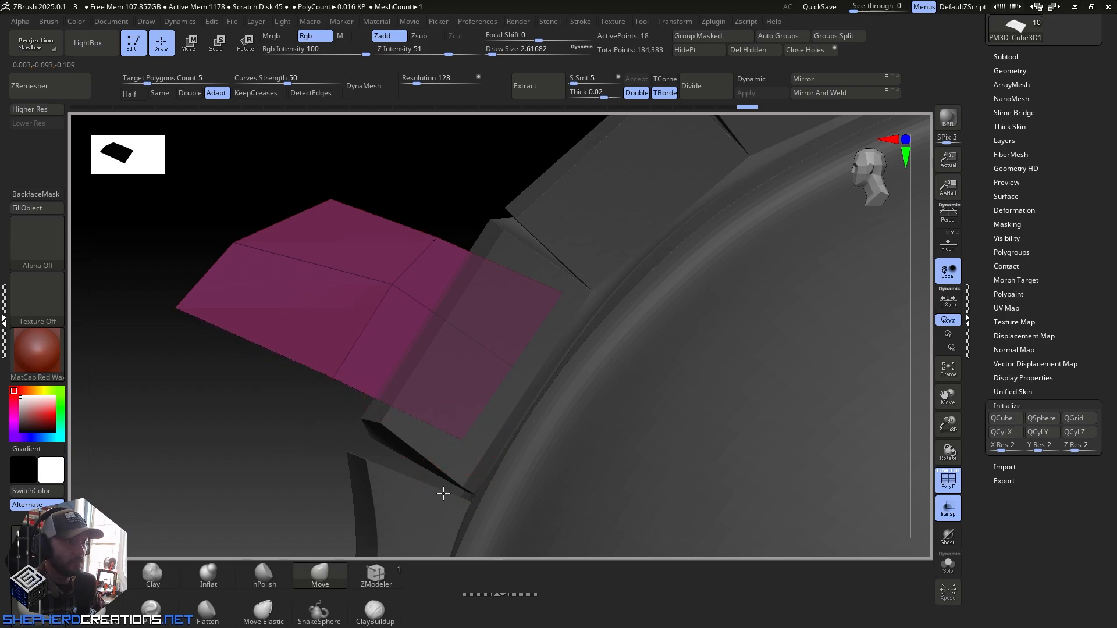
click(948, 564)
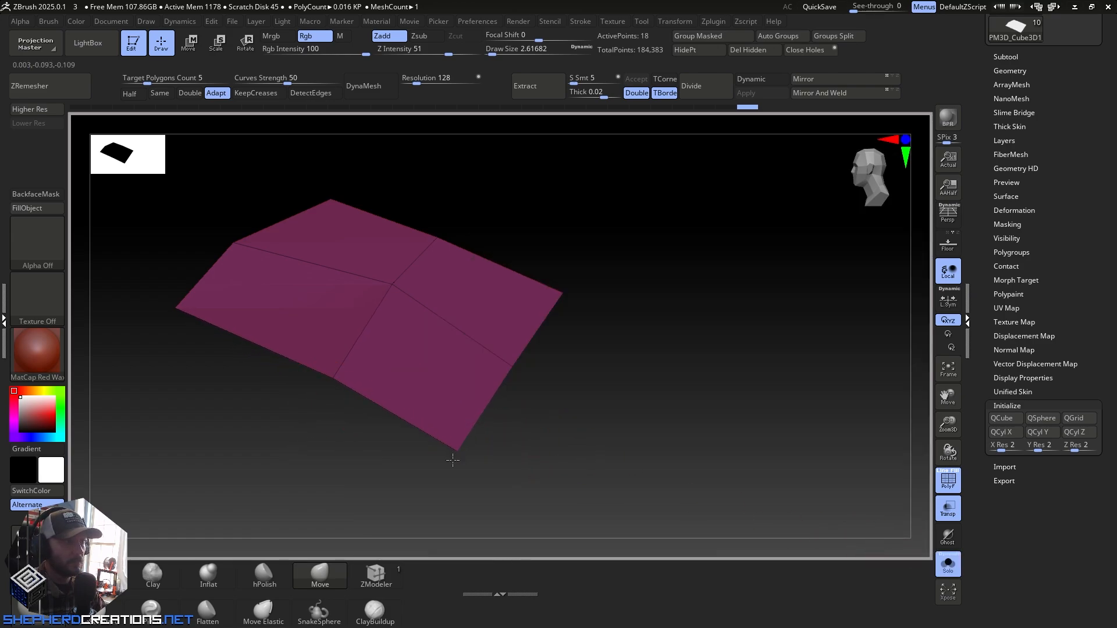
drag(453, 460, 439, 480)
click(948, 568)
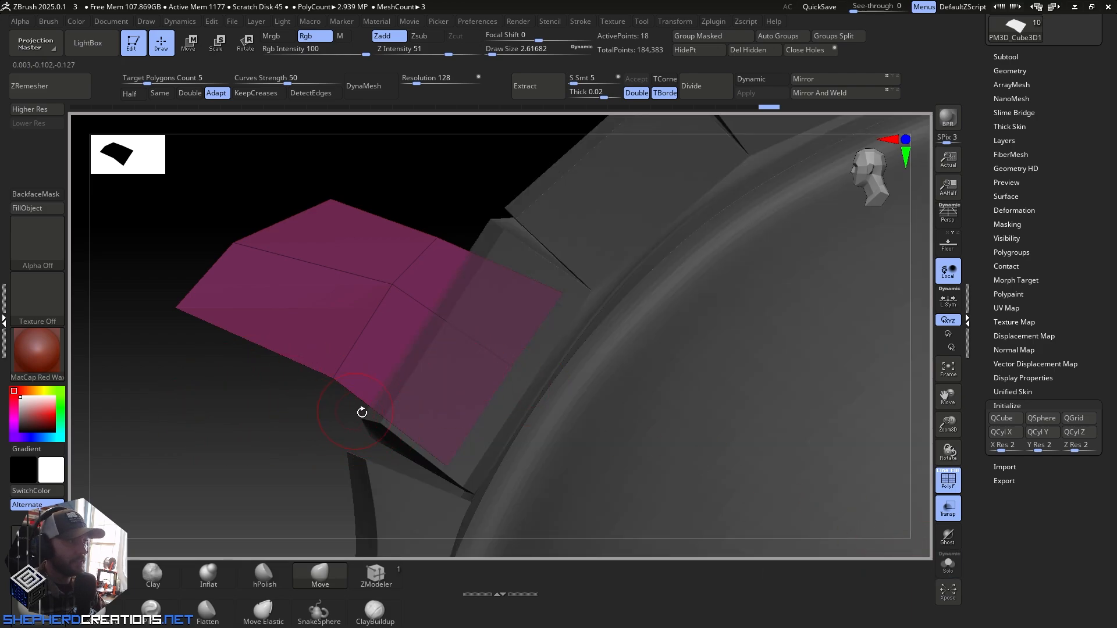
Step: Reselect the fin and increase its bend, raising the upper edge's middle point and pulling the outer lower tip down
alt+click(506, 249)
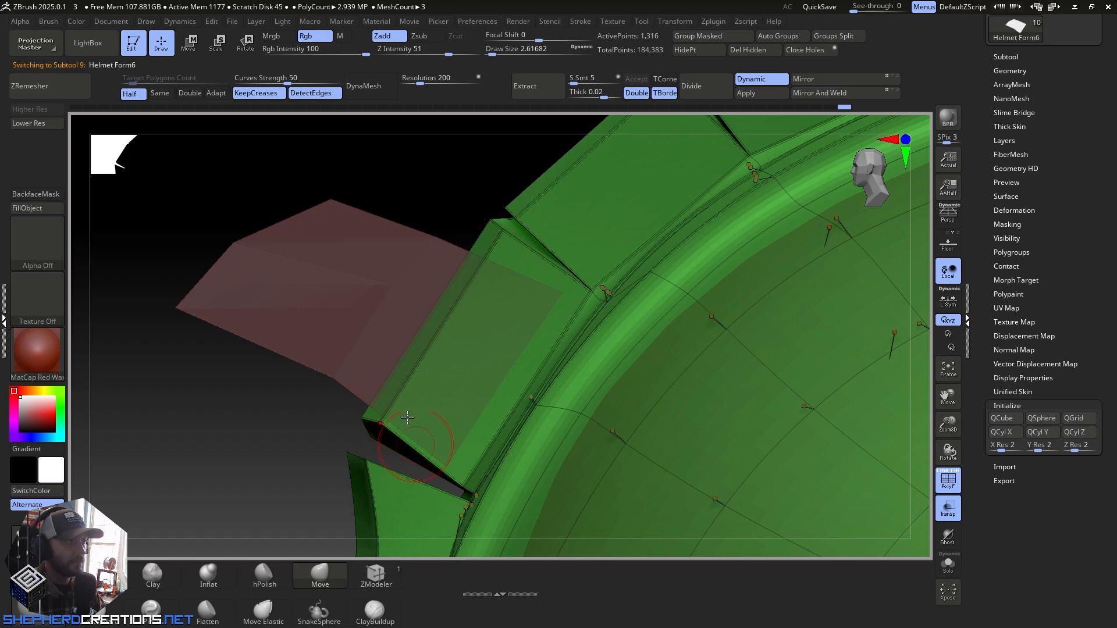
alt+click(380, 325)
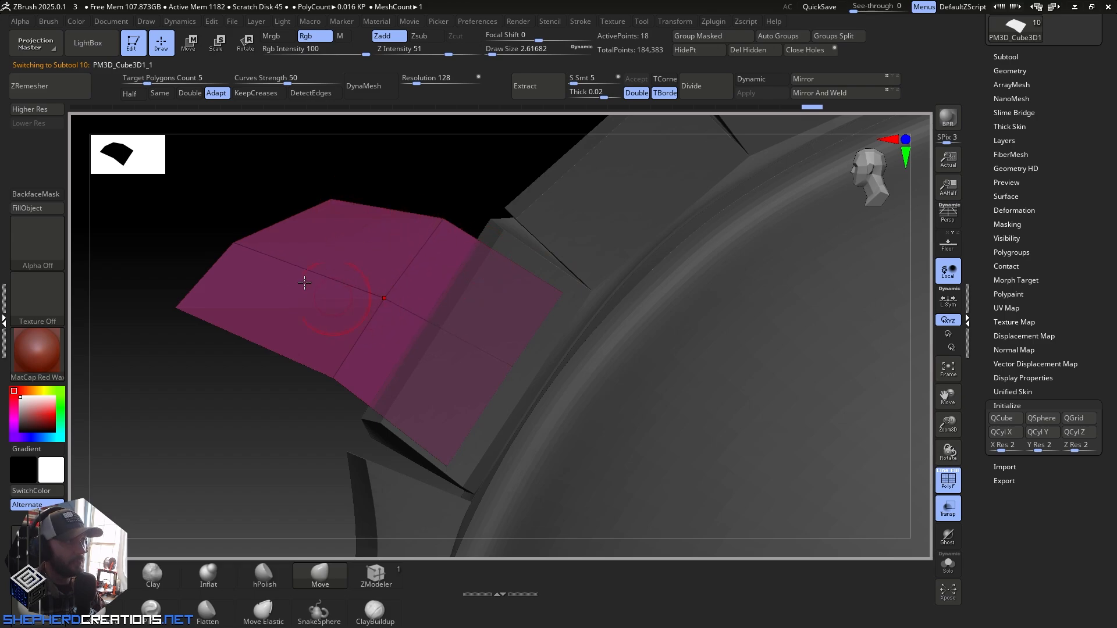
drag(186, 313, 177, 344)
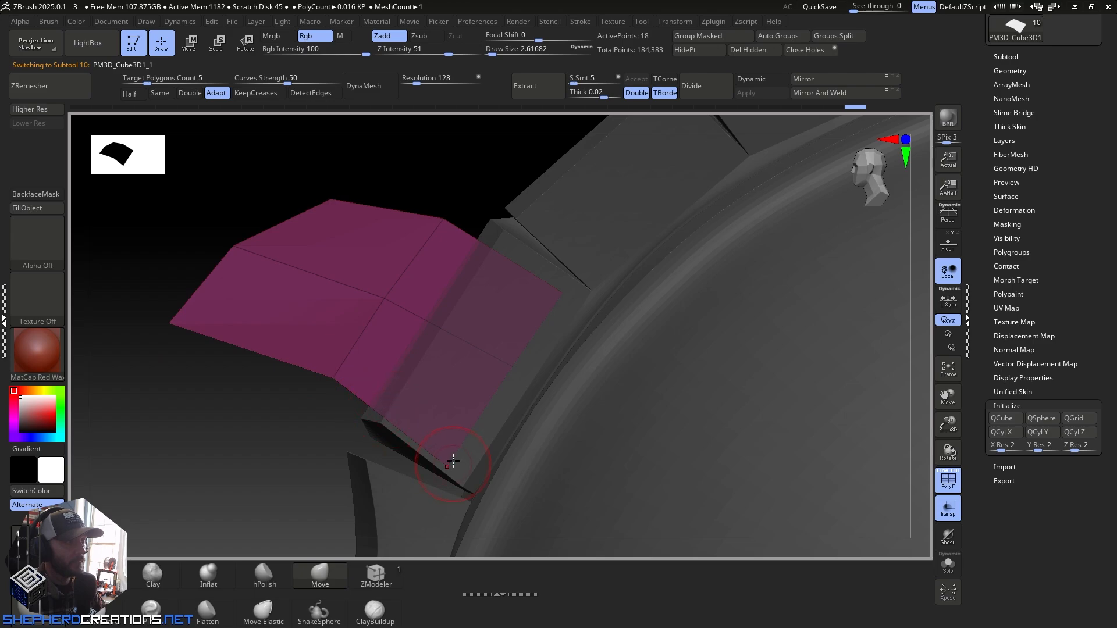
Step: Raise the fin's embedded lower corner while it is isolated, and nudge the lower edge's middle point slightly upward in context
click(947, 567)
drag(460, 446, 482, 407)
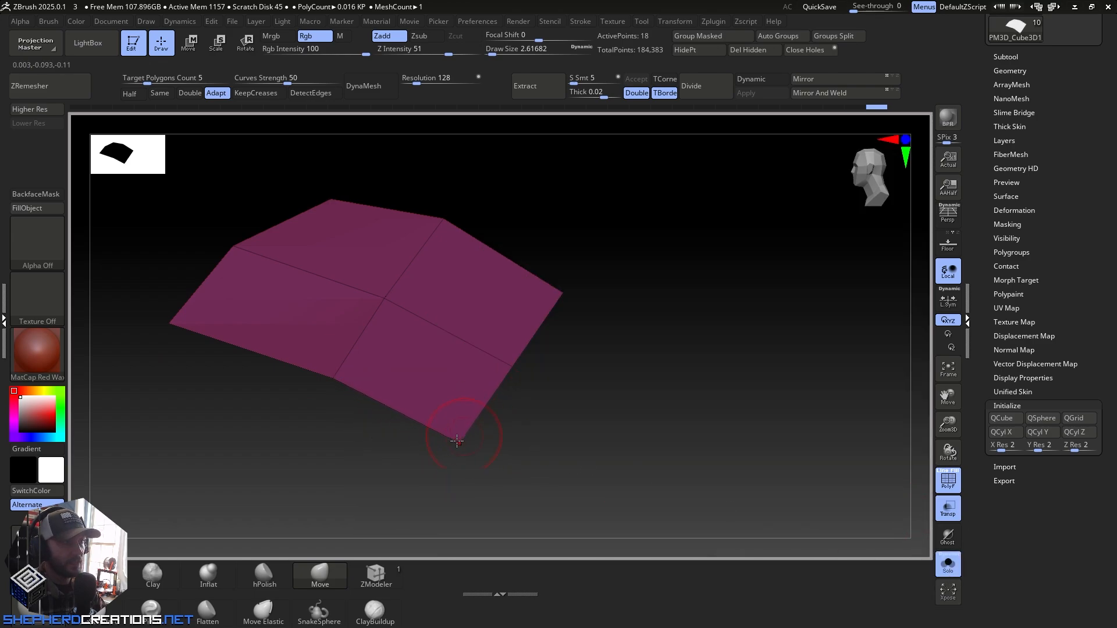
click(947, 564)
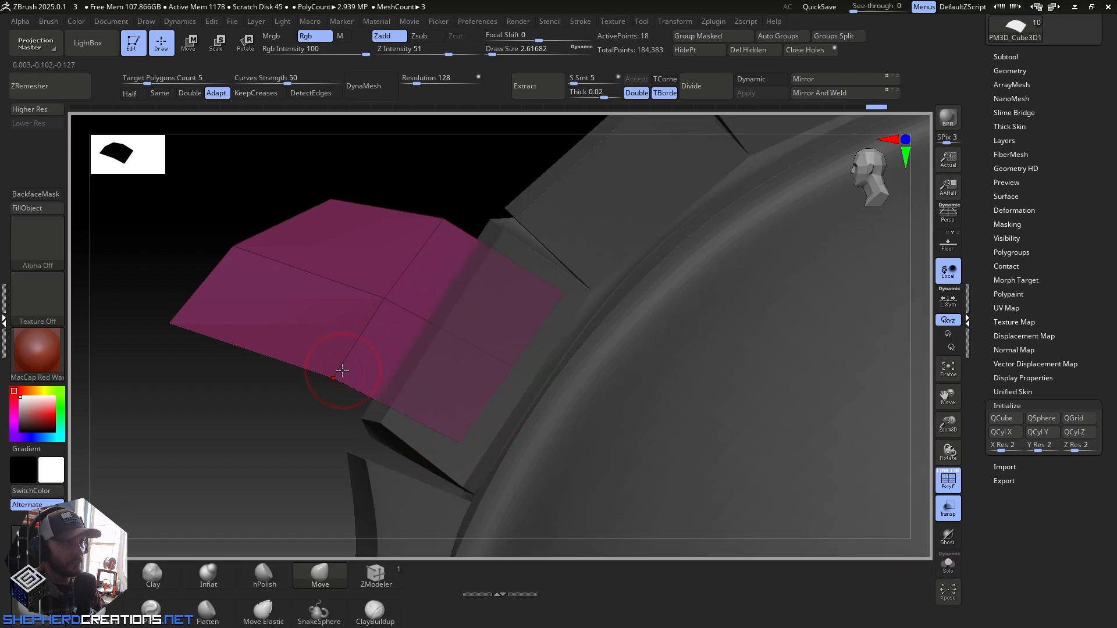
drag(342, 371, 348, 354)
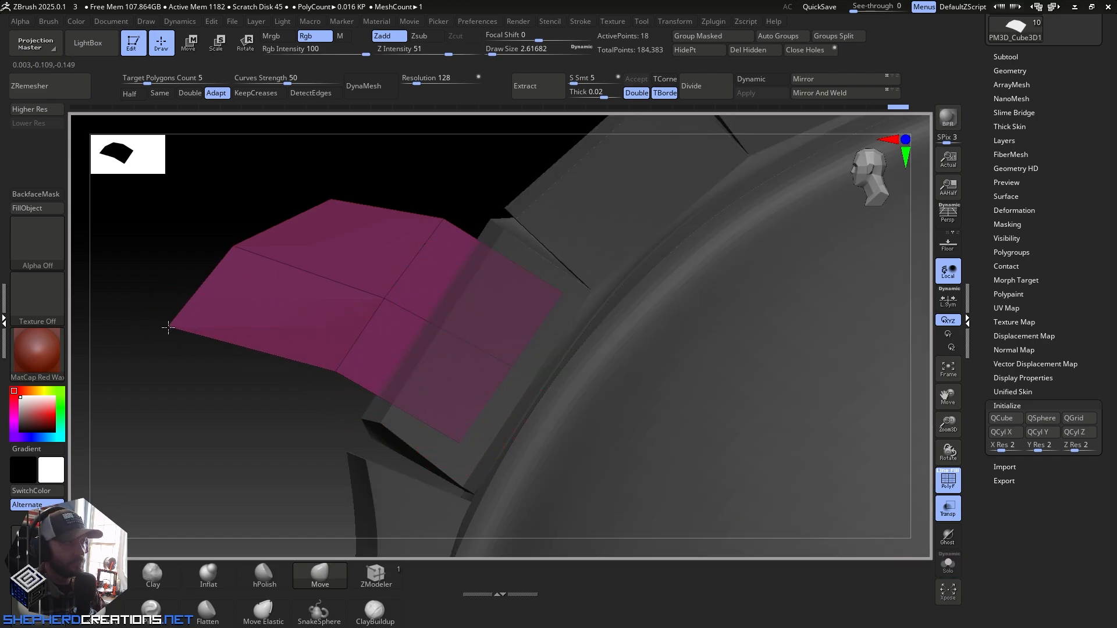
Step: Duplicate the fin twice, moving and rotating the second and third fins onto the next two crest segments
mouse_move(363, 364)
ctrl+right_down()
mouse_move(259, 161)
mouse_move(384, 255)
mouse_move(484, 214)
mouse_move(489, 199)
mouse_move(549, 309)
mouse_move(502, 402)
ctrl+right_up()
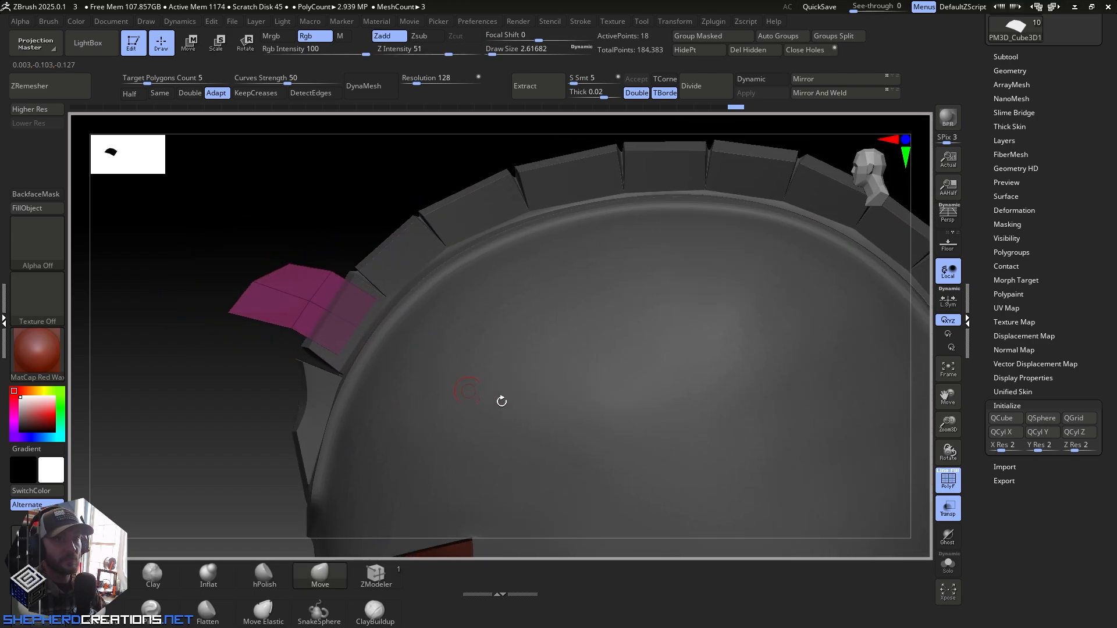
click(1006, 57)
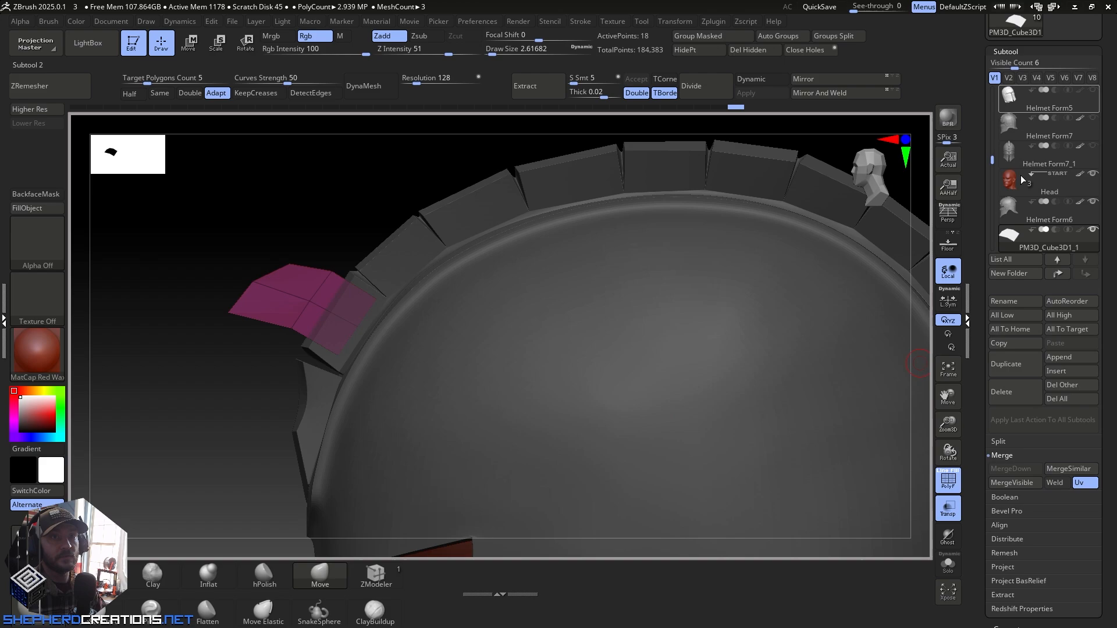
click(1014, 365)
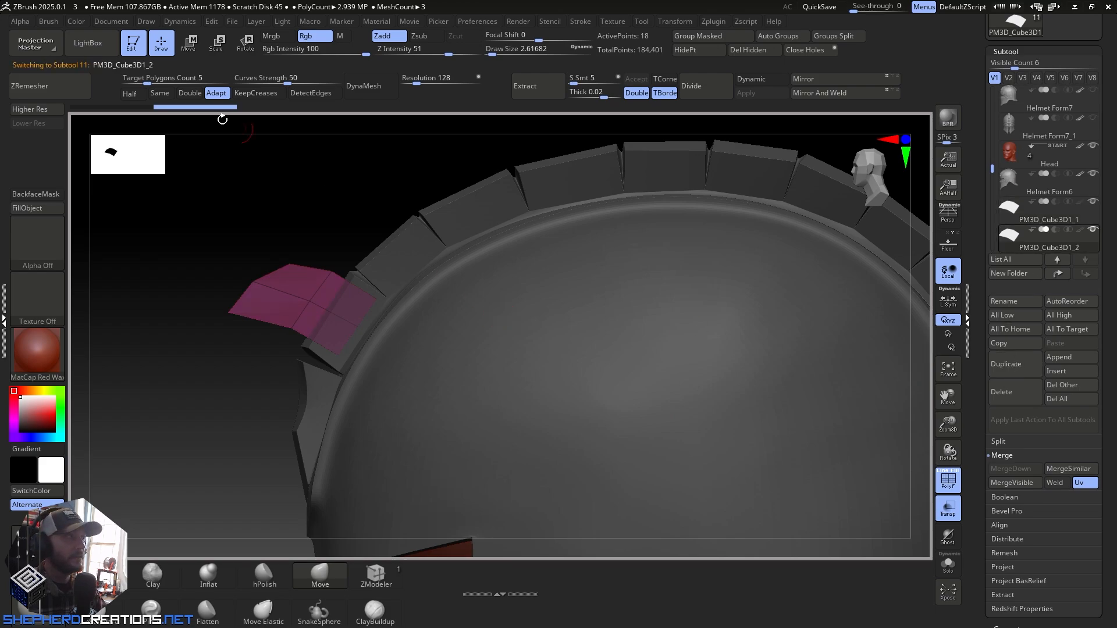
click(188, 42)
drag(313, 297, 425, 234)
drag(424, 276, 519, 220)
click(1017, 374)
alt+right_drag(594, 242, 505, 366)
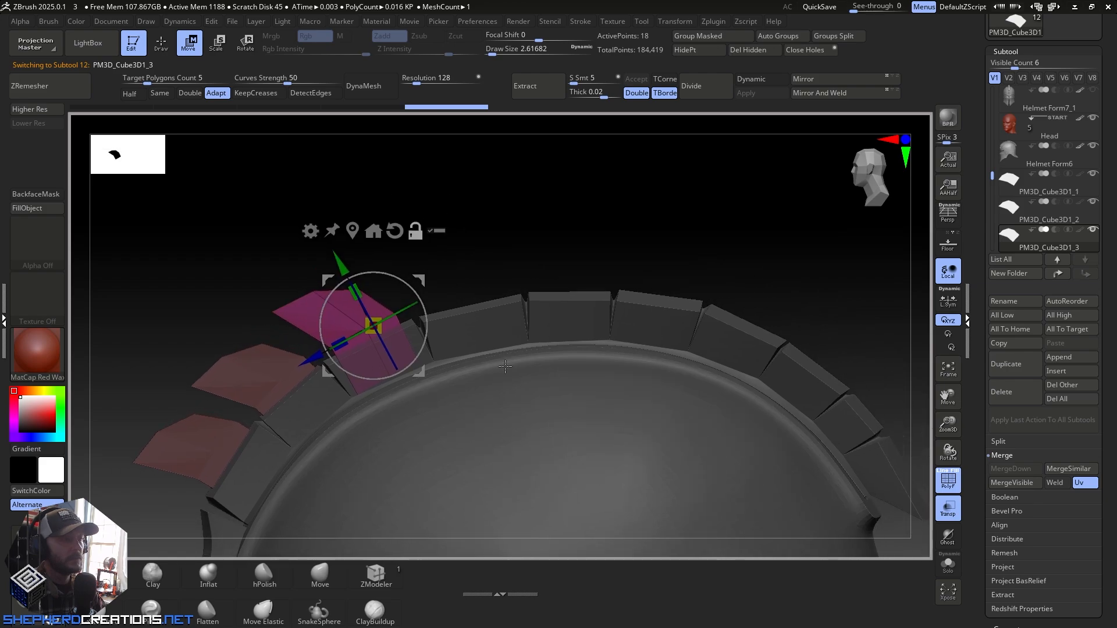
Step: Duplicate the newest fin for the fourth and fifth fins, seating each on its own crest segment and rotating it to follow the curve
click(1008, 363)
drag(424, 370, 535, 334)
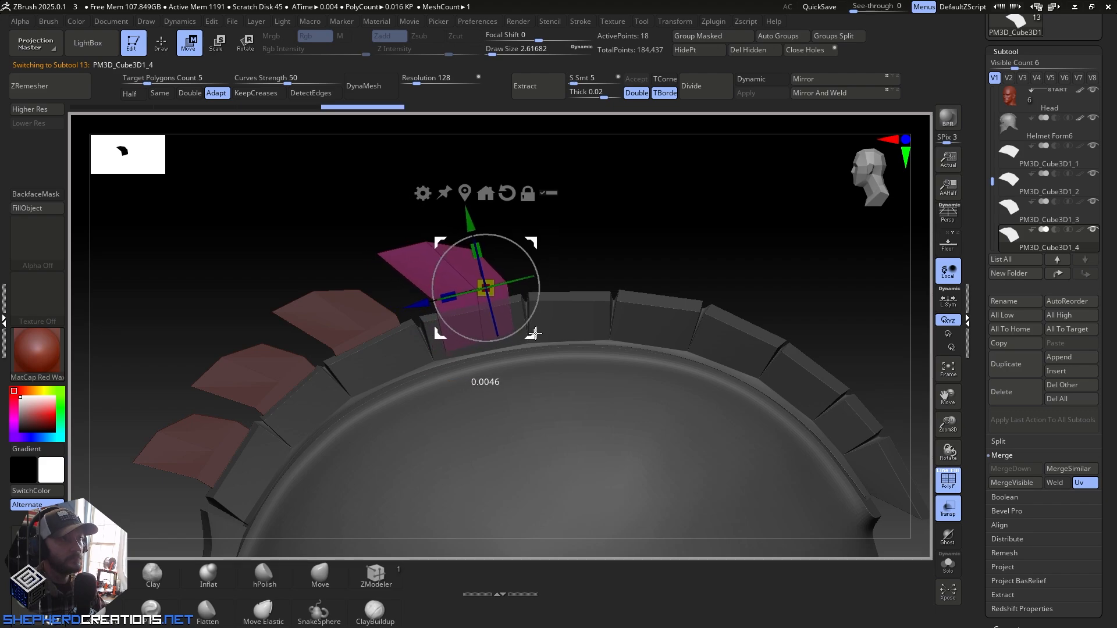
right_drag(723, 349, 657, 187)
ctrl+right_drag(657, 187, 531, 354)
click(1015, 364)
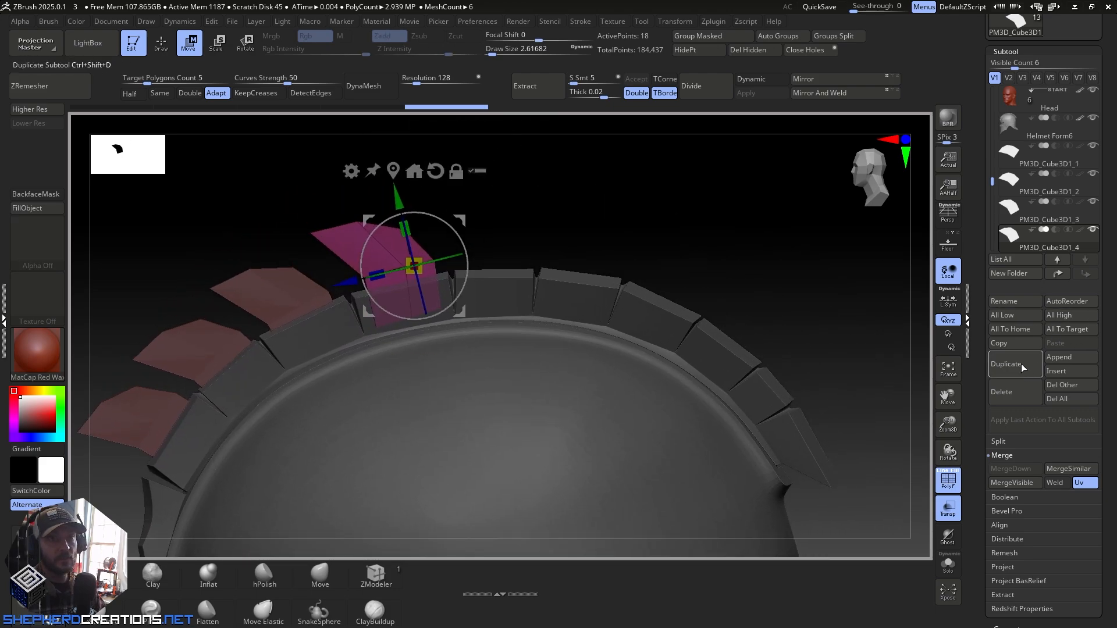
drag(460, 313, 560, 299)
drag(562, 299, 562, 303)
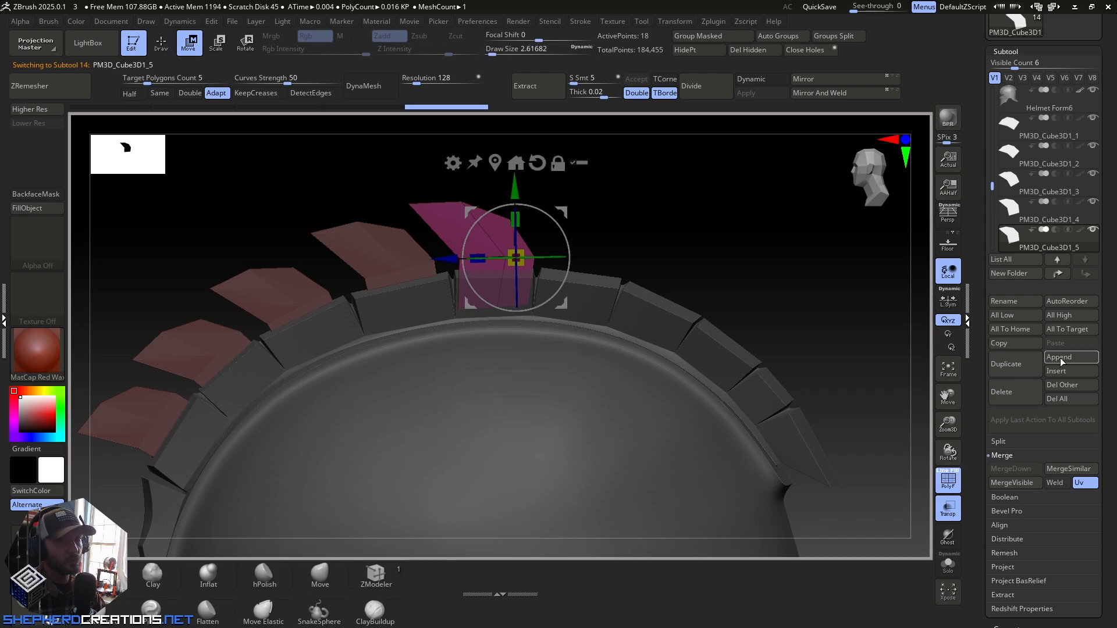
Step: Add the sixth and seventh fins as rotated duplicates over the top of the crest, and set Focal Shift to -100
click(1023, 368)
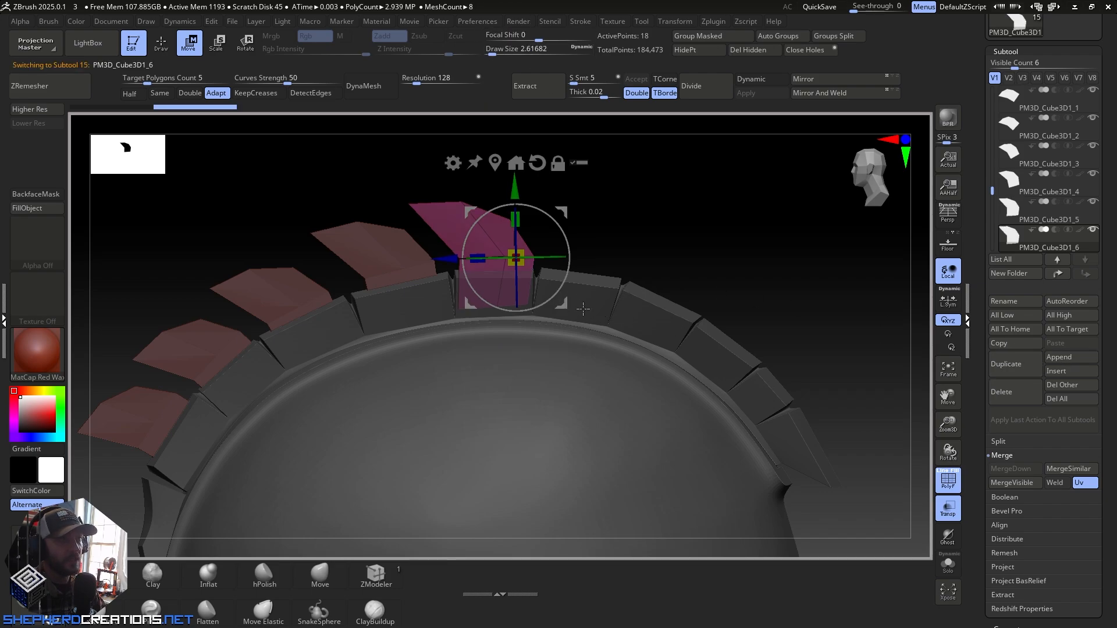
drag(535, 39, 487, 38)
drag(563, 303, 652, 282)
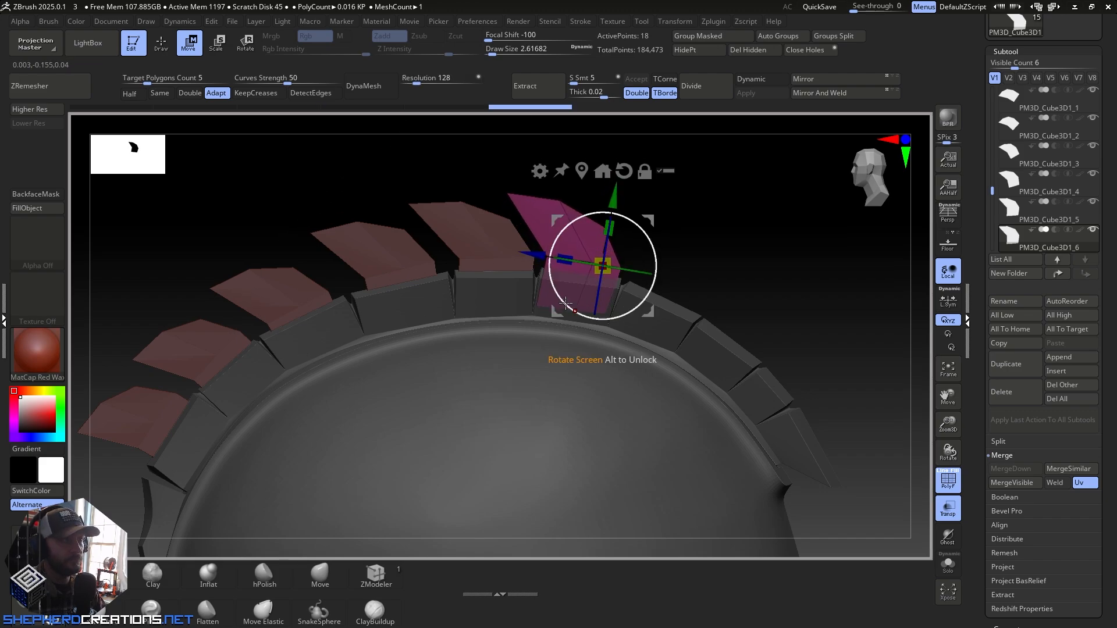
drag(661, 282, 658, 271)
drag(650, 310, 731, 349)
click(1013, 364)
alt+drag(809, 332, 884, 354)
Step: Duplicate the seventh fin and align the eighth fin with the next segment down the back of the crest
click(1006, 365)
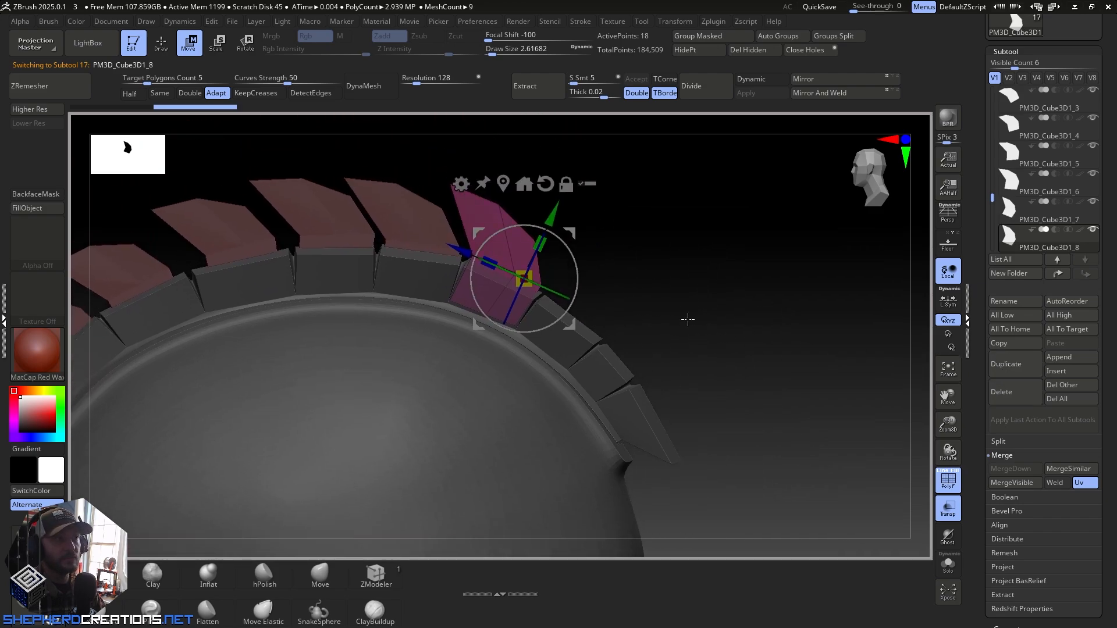
drag(581, 329, 645, 345)
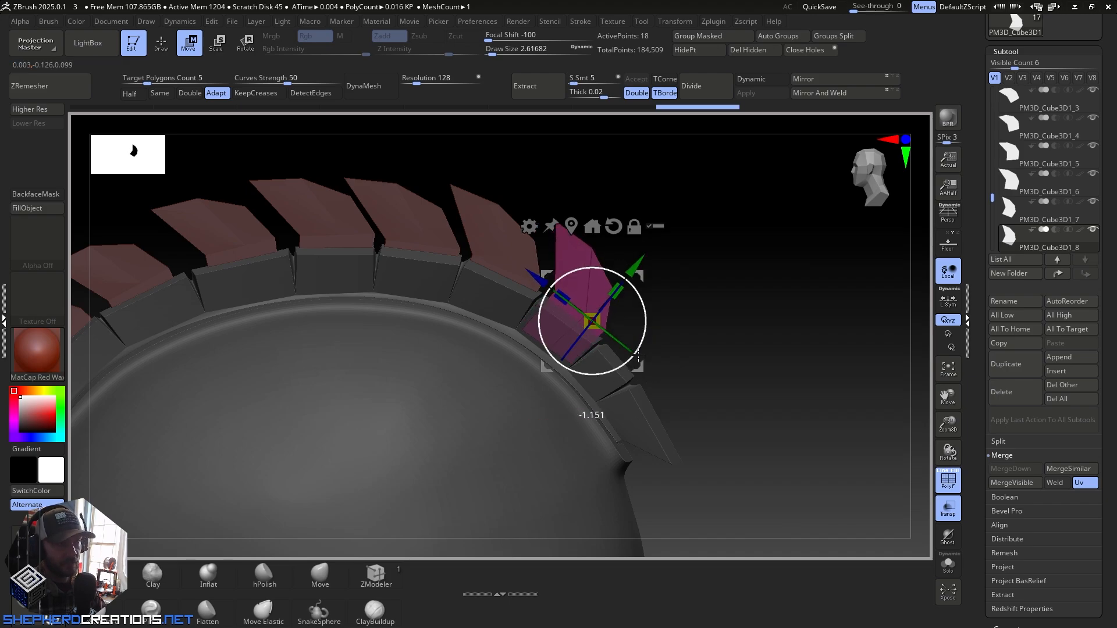
drag(639, 355, 639, 369)
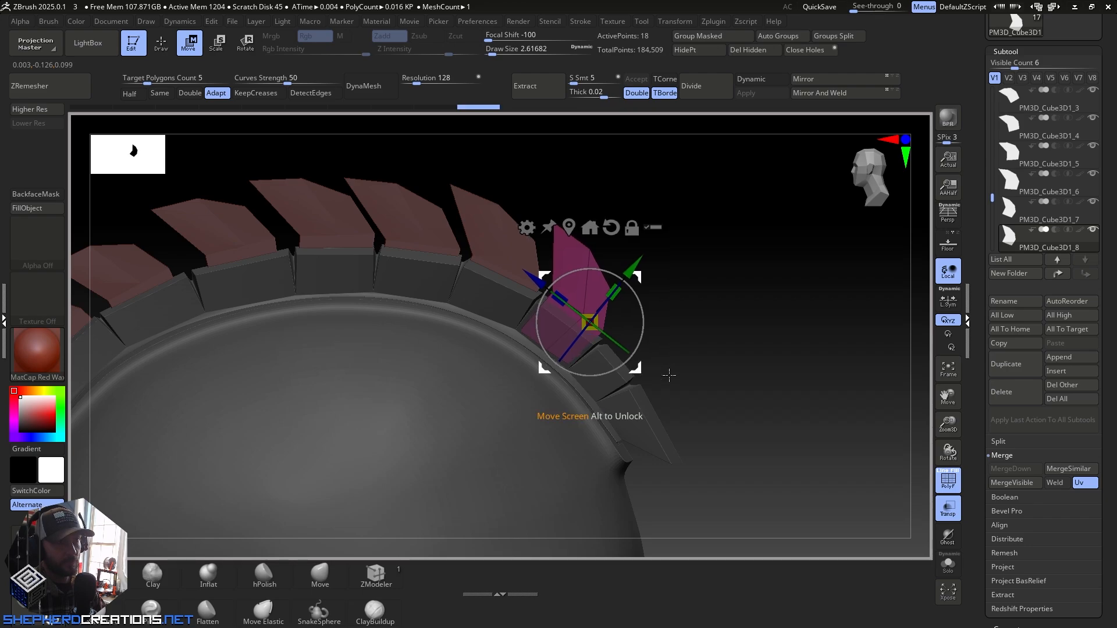
alt+right_drag(747, 362, 663, 290)
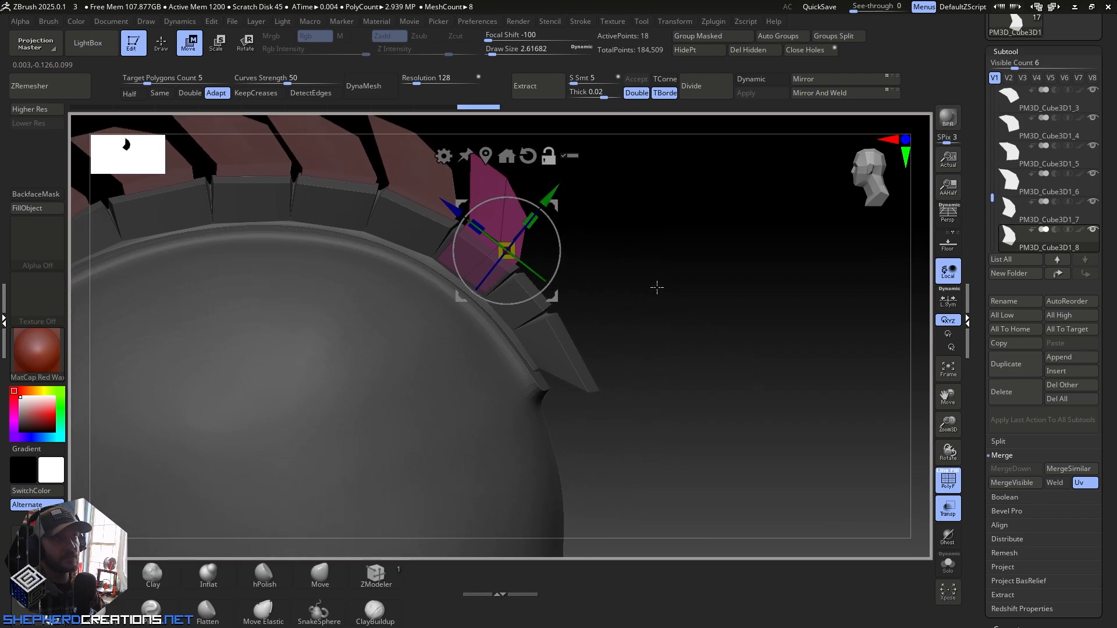
Step: Duplicate the eighth fin, then move, rotate and narrow the ninth fin to fit the shorter segment at the back of the crest
click(998, 364)
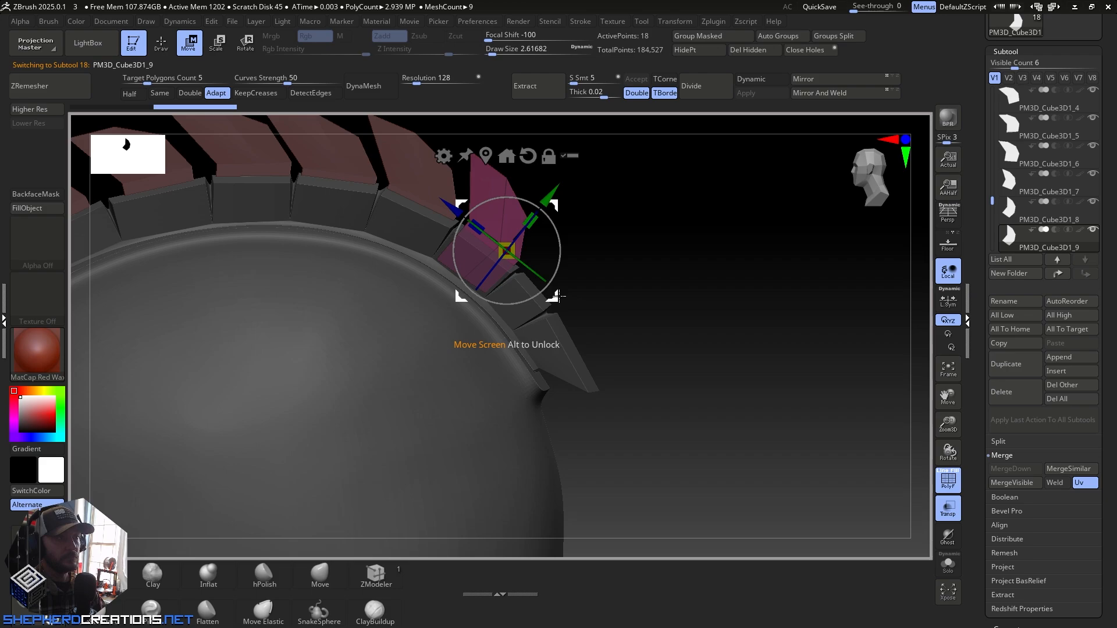
drag(557, 296, 606, 348)
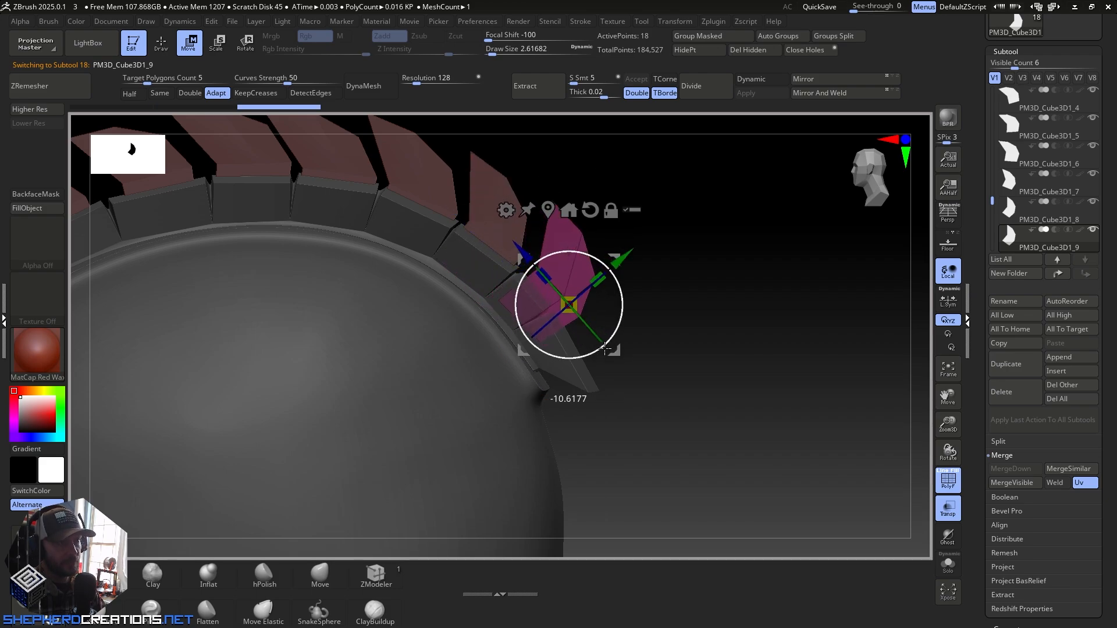
drag(545, 274, 555, 278)
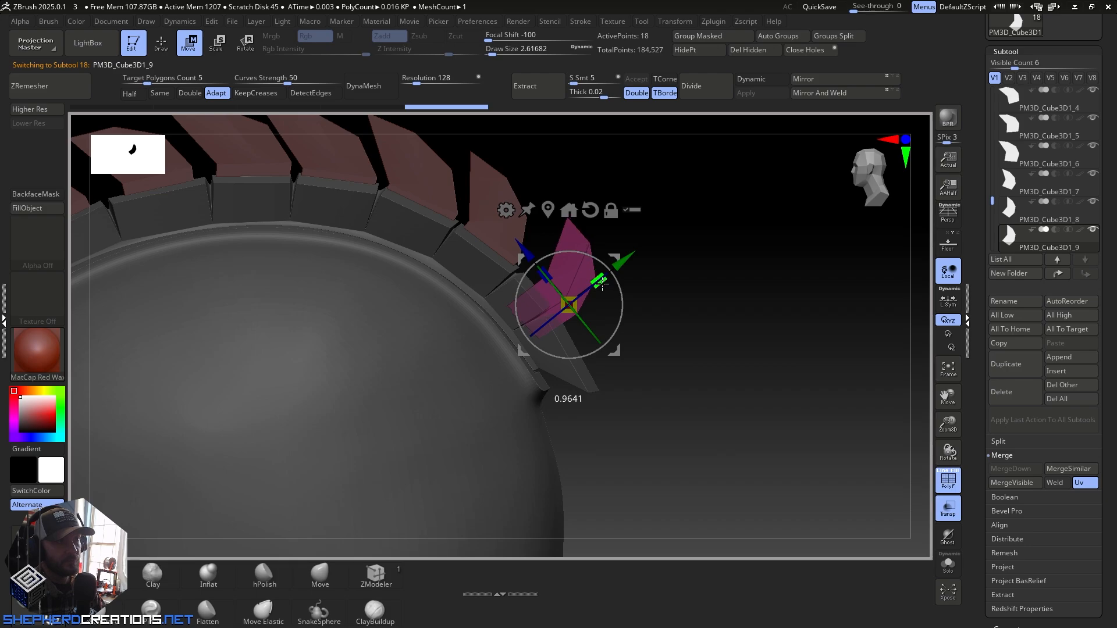
drag(575, 307, 552, 300)
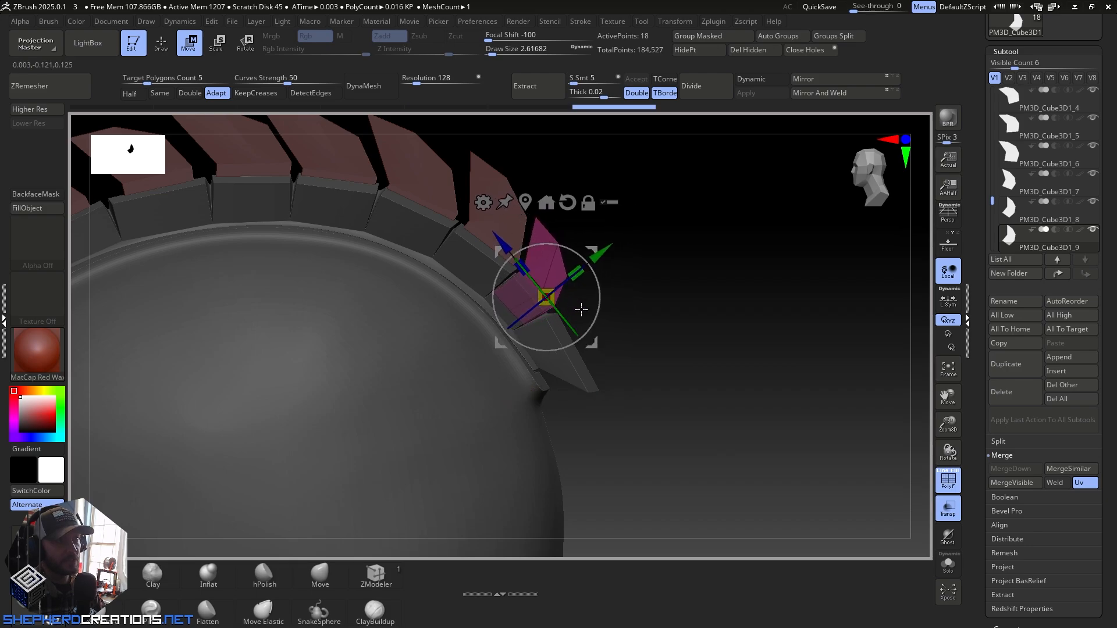
Step: Scale the ninth fin slightly along its Z and Y axes and nudge it into its crest segment
drag(716, 254, 634, 299)
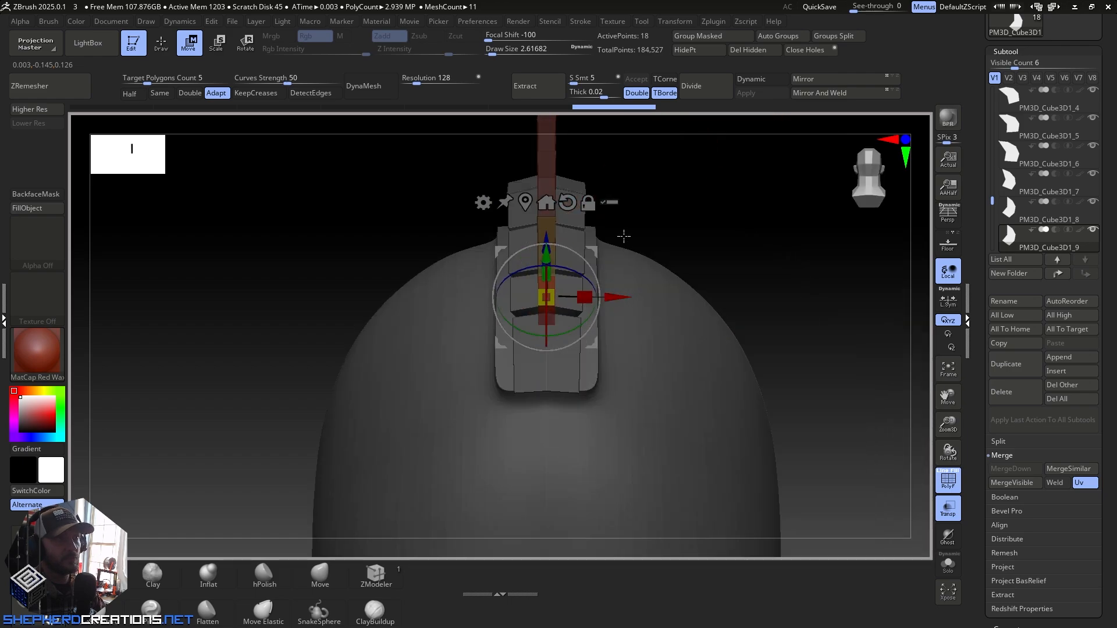
drag(637, 255, 705, 274)
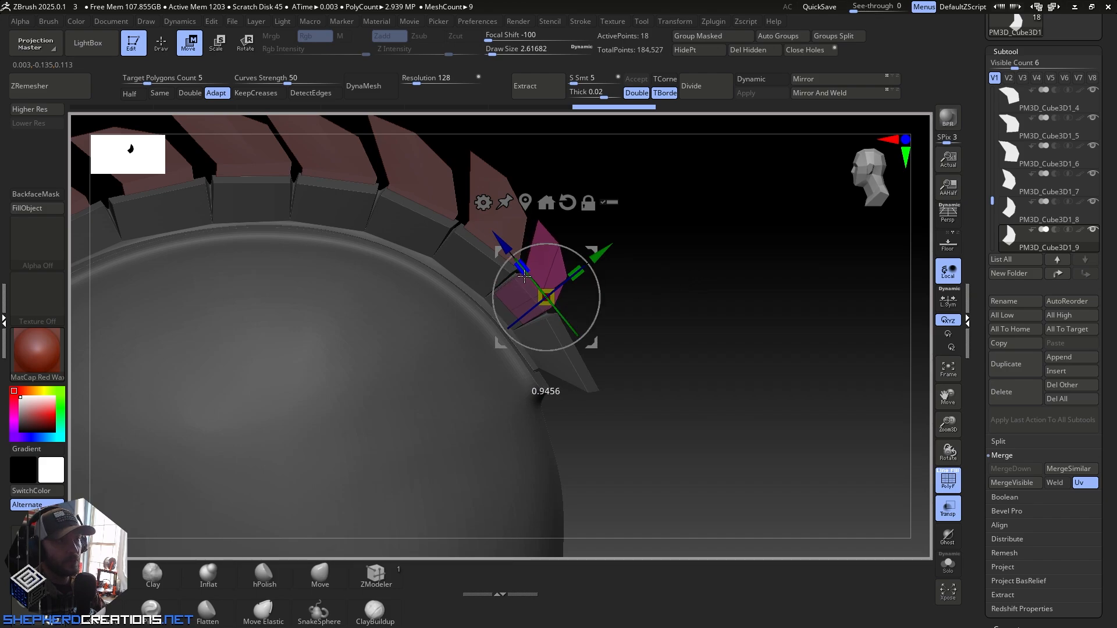
drag(525, 278, 525, 278)
drag(597, 346, 592, 347)
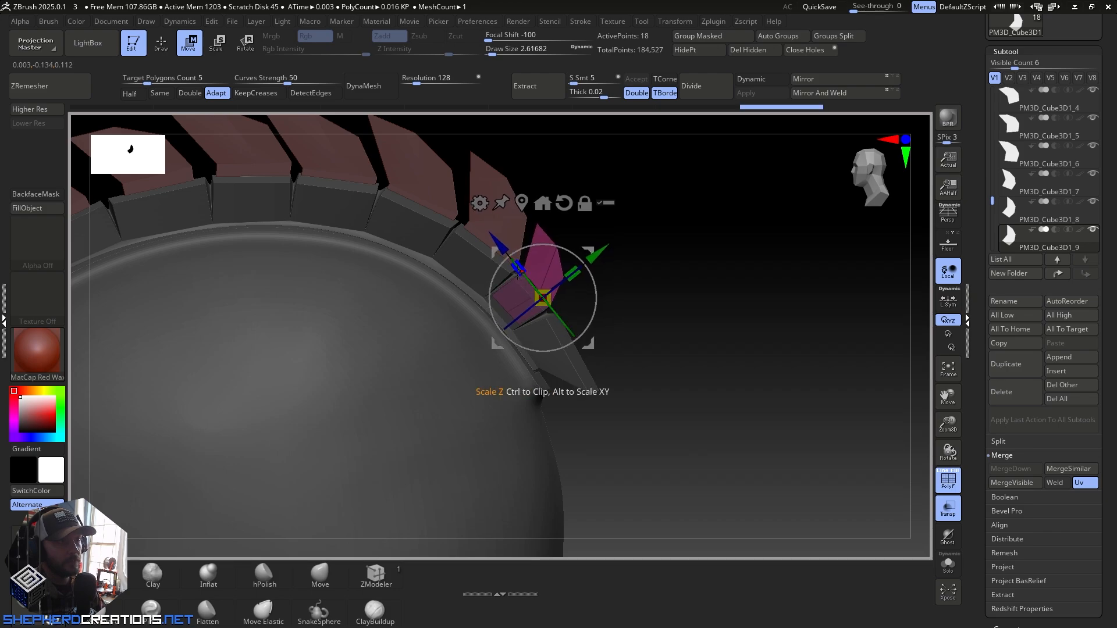
drag(518, 273, 519, 274)
drag(587, 344, 585, 342)
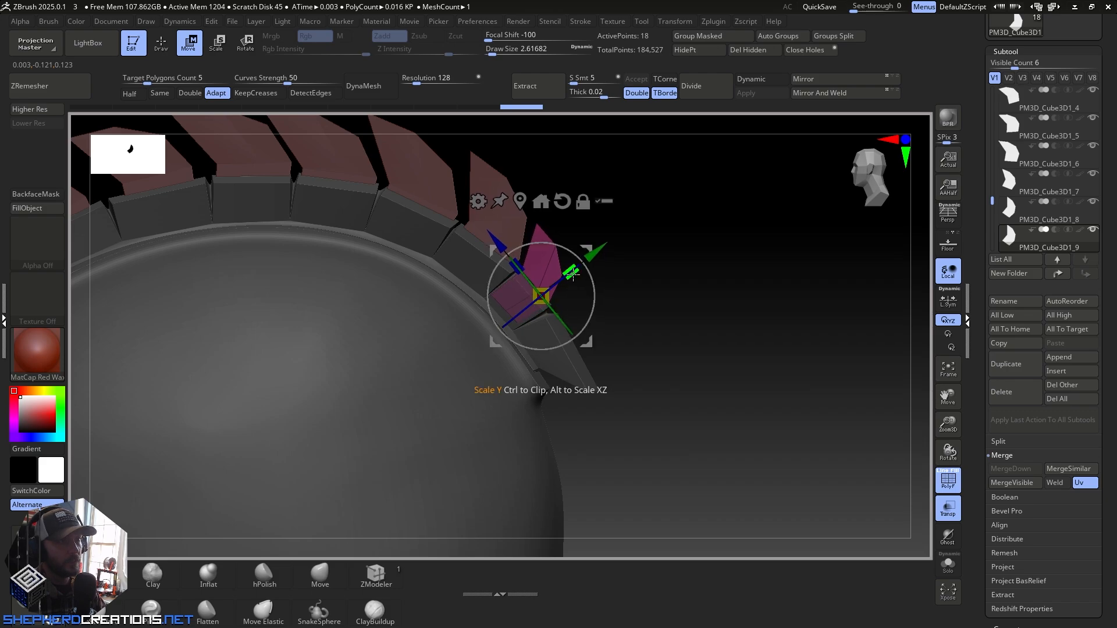
drag(581, 272, 575, 275)
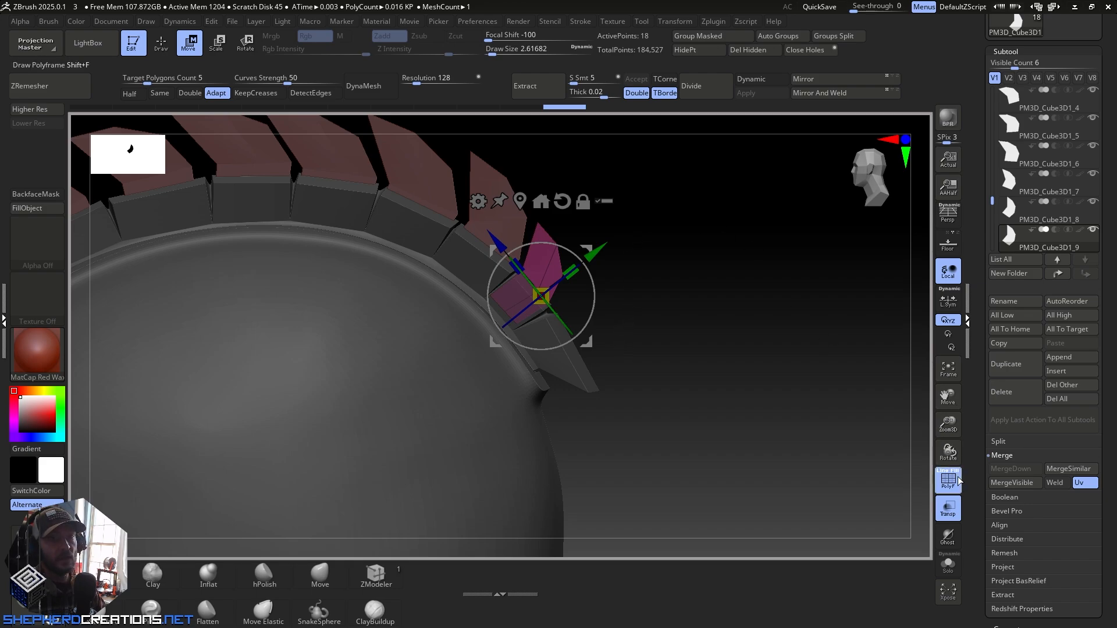
Step: Duplicate the ninth fin, then move, rotate and narrow the tenth fin to fit the last segment at the back of the crest
click(1013, 364)
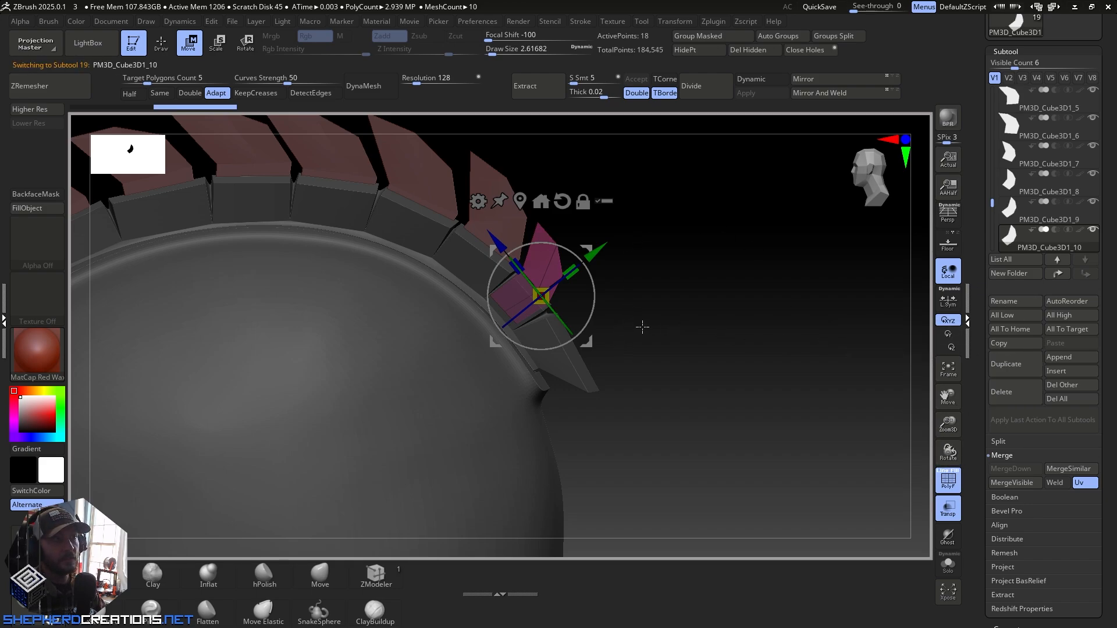
drag(586, 342, 623, 384)
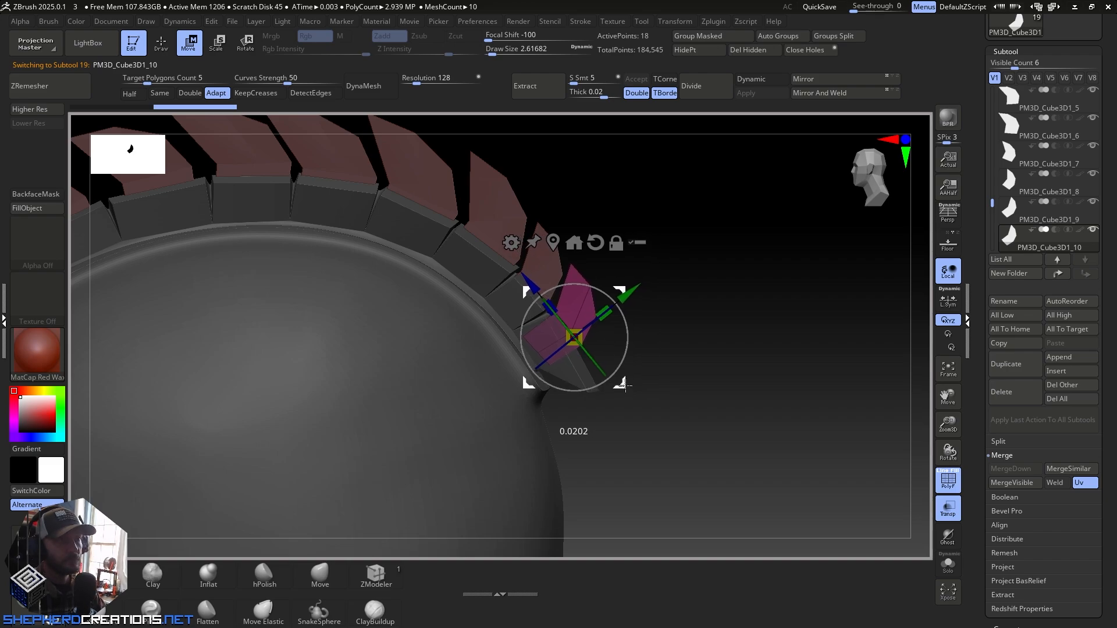
drag(553, 305, 550, 295)
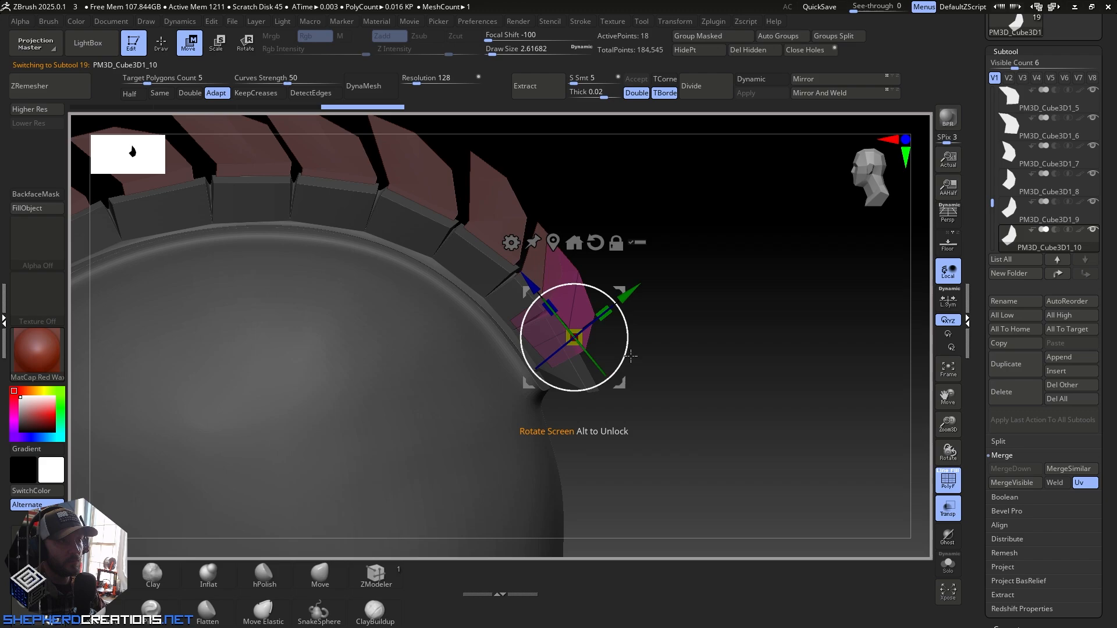
mouse_move(631, 357)
mouse_down()
mouse_move(633, 407)
mouse_move(636, 376)
mouse_up()
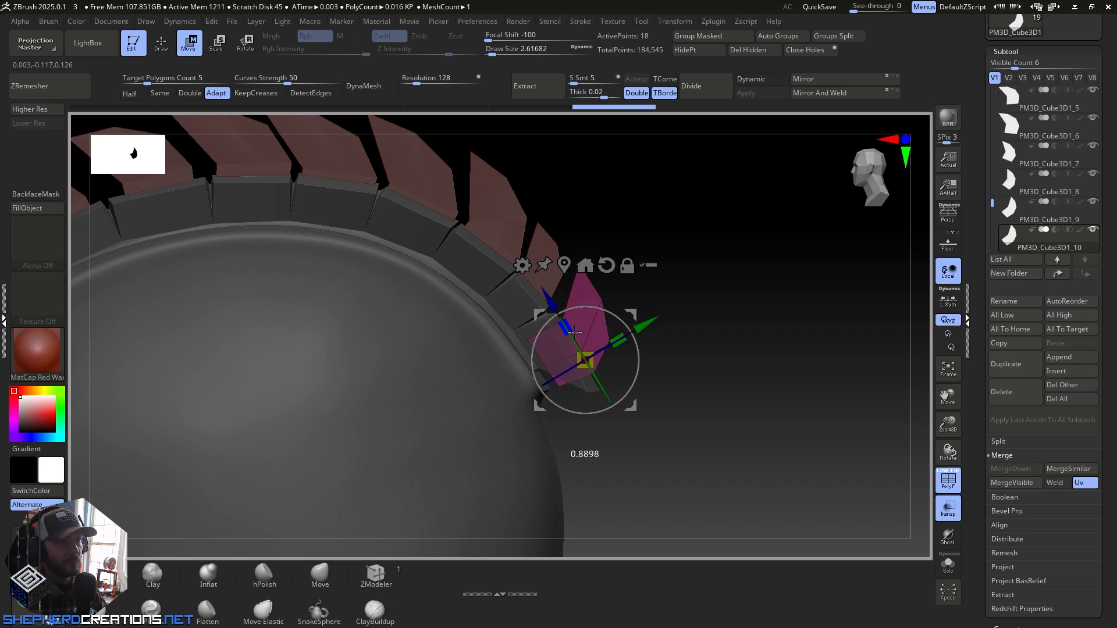
drag(575, 333, 575, 332)
drag(633, 407, 635, 398)
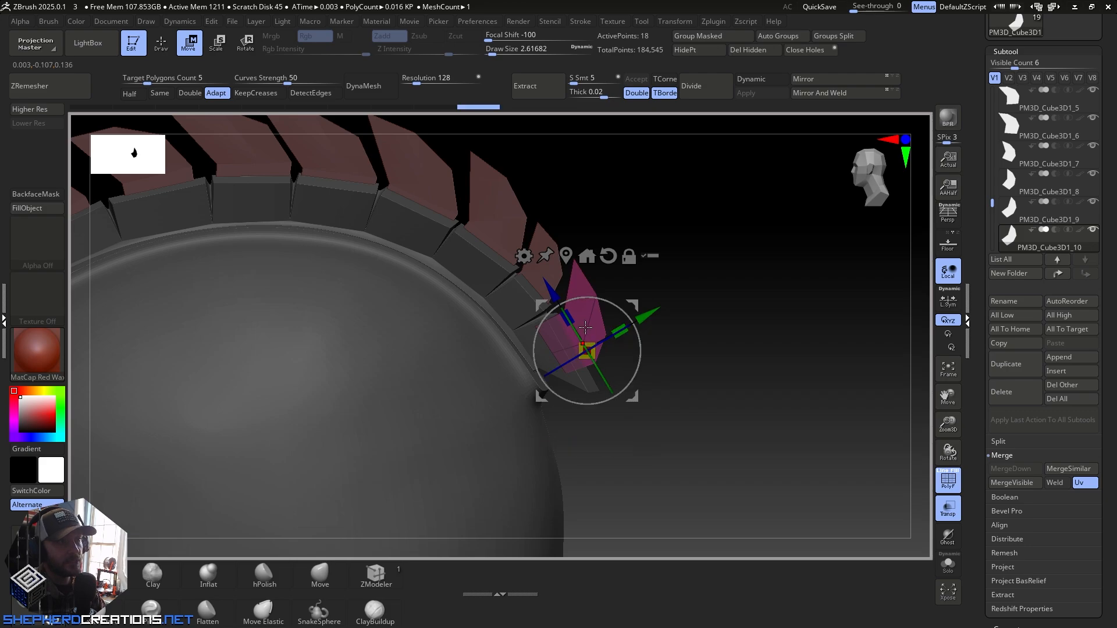
drag(644, 318, 652, 325)
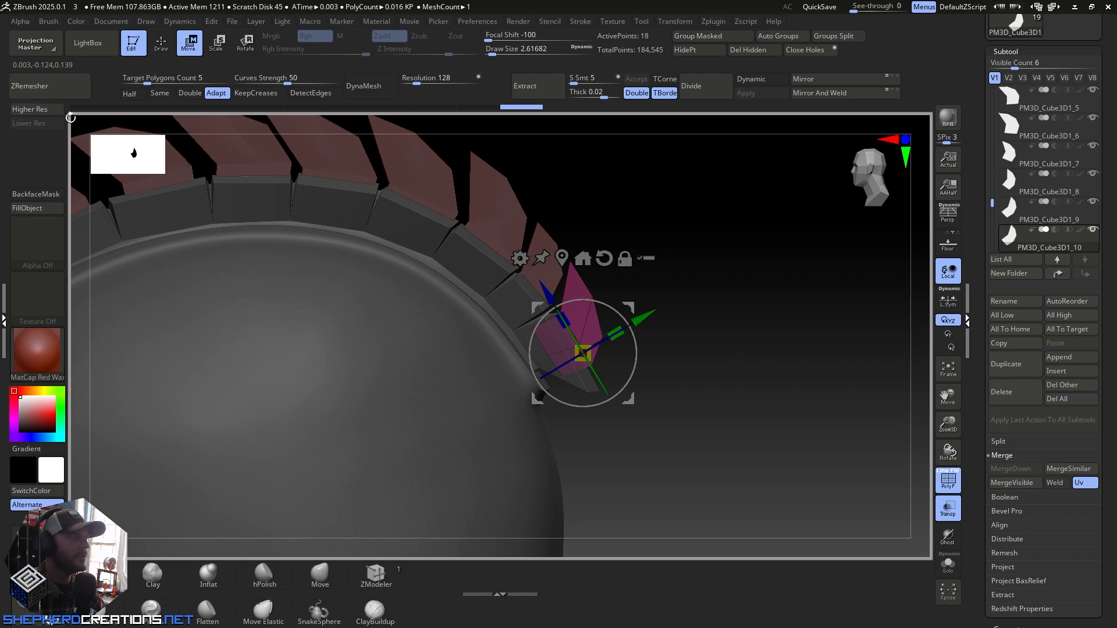
click(133, 43)
click(133, 43)
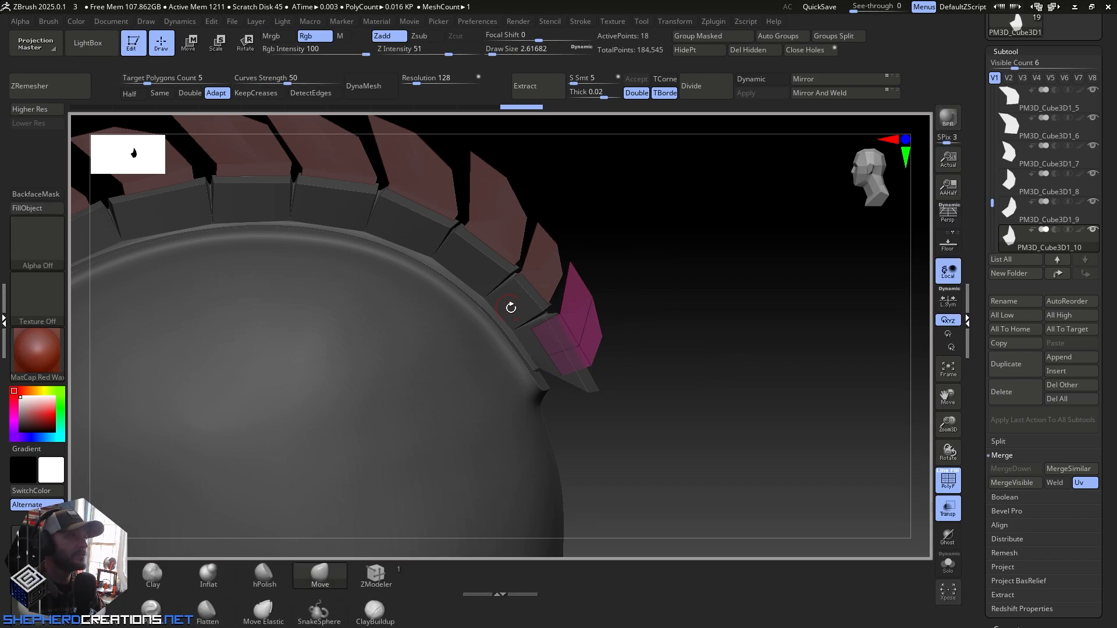
Step: Nudge the fifth fin at the top of the crest slightly down into its segment
mouse_move(511, 306)
right_down()
mouse_move(559, 274)
mouse_move(531, 269)
mouse_move(506, 235)
mouse_move(522, 276)
mouse_move(414, 220)
mouse_move(588, 410)
mouse_move(639, 345)
right_up()
alt+click(542, 382)
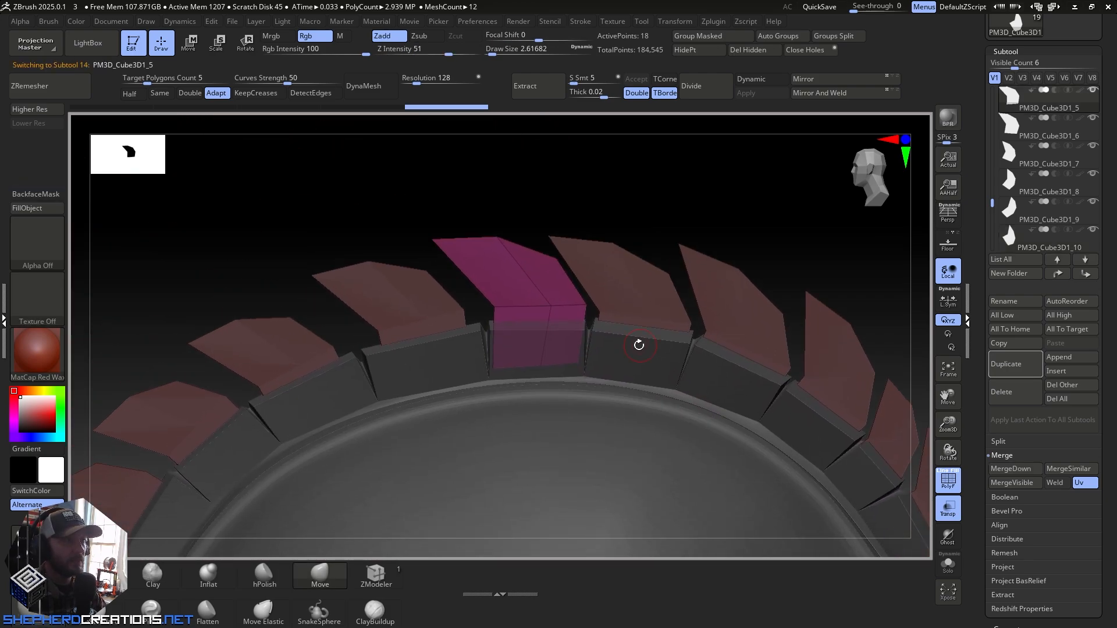
click(190, 46)
drag(596, 347, 610, 356)
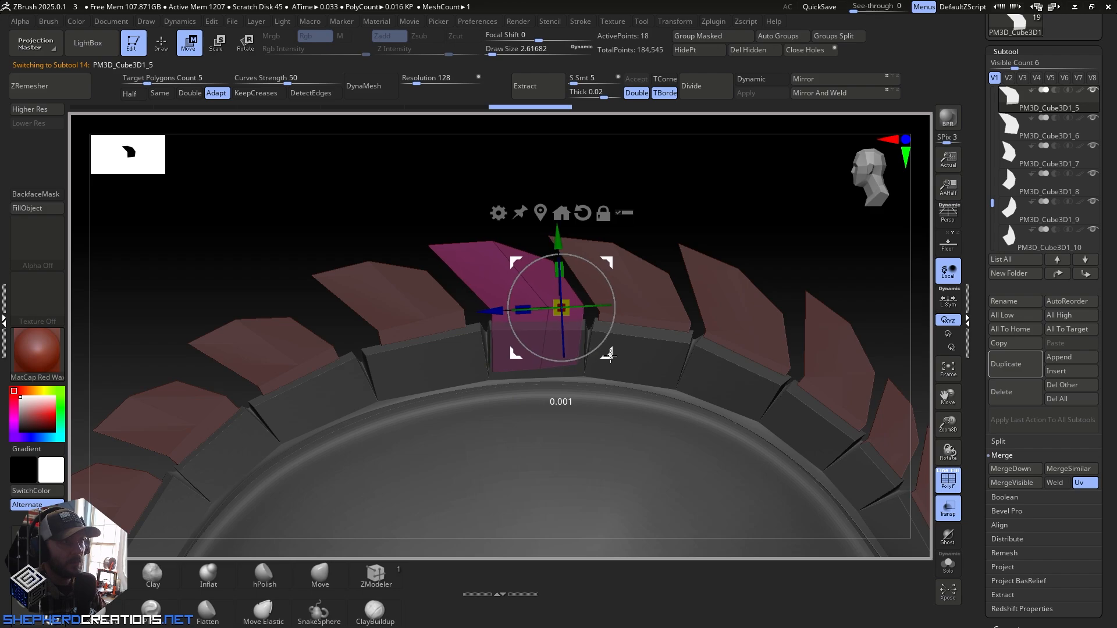
key(q)
Step: Select the helmet subtool with the polyframe display turned off and activate the Move brush
mouse_move(679, 398)
ctrl+right_down()
mouse_move(404, 326)
mouse_move(420, 329)
ctrl+right_up()
ctrl+right_drag(907, 501, 590, 390)
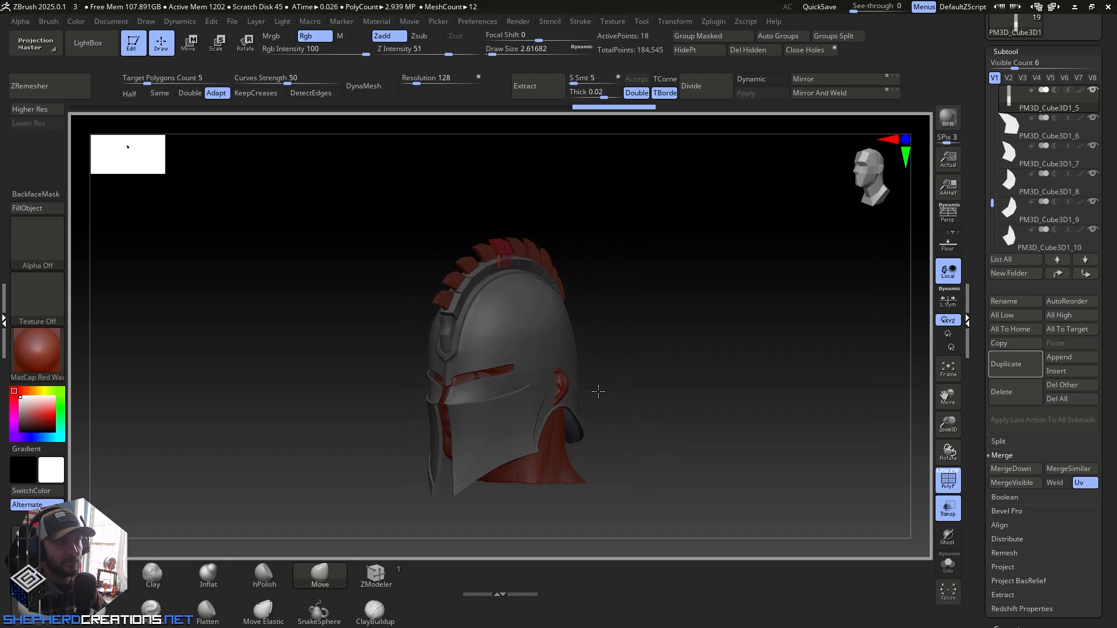
alt+click(592, 391)
click(948, 481)
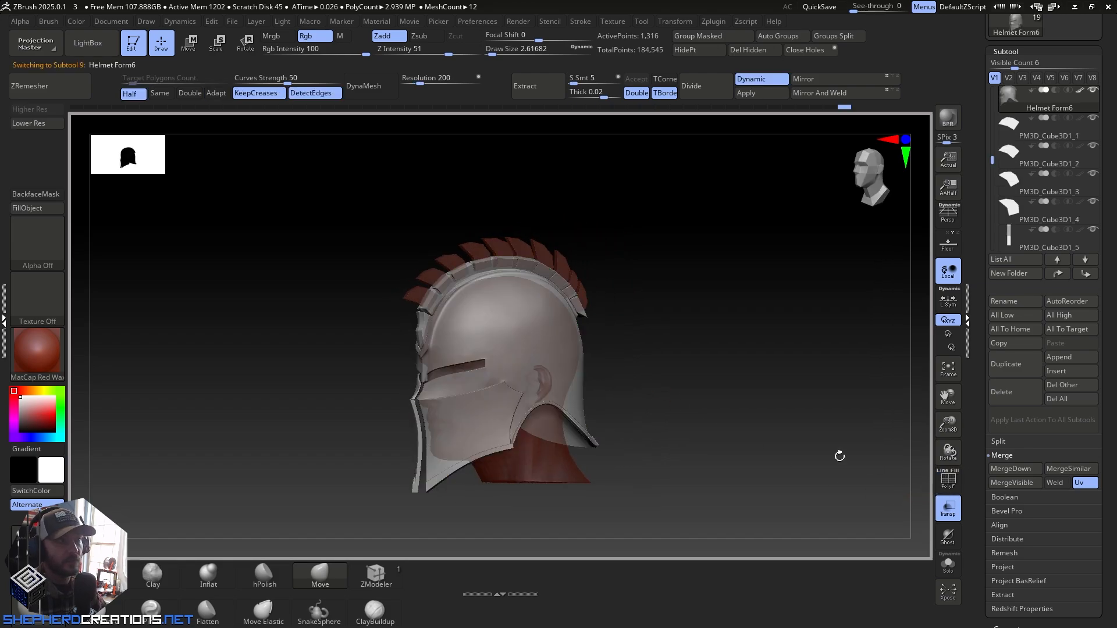
mouse_move(838, 456)
right_down()
mouse_move(708, 407)
mouse_move(722, 412)
mouse_move(617, 322)
mouse_move(639, 436)
mouse_move(666, 326)
mouse_move(686, 374)
mouse_move(682, 364)
right_up()
key(b)
key(m)
key(v)
ctrl+right_drag(689, 431, 608, 390)
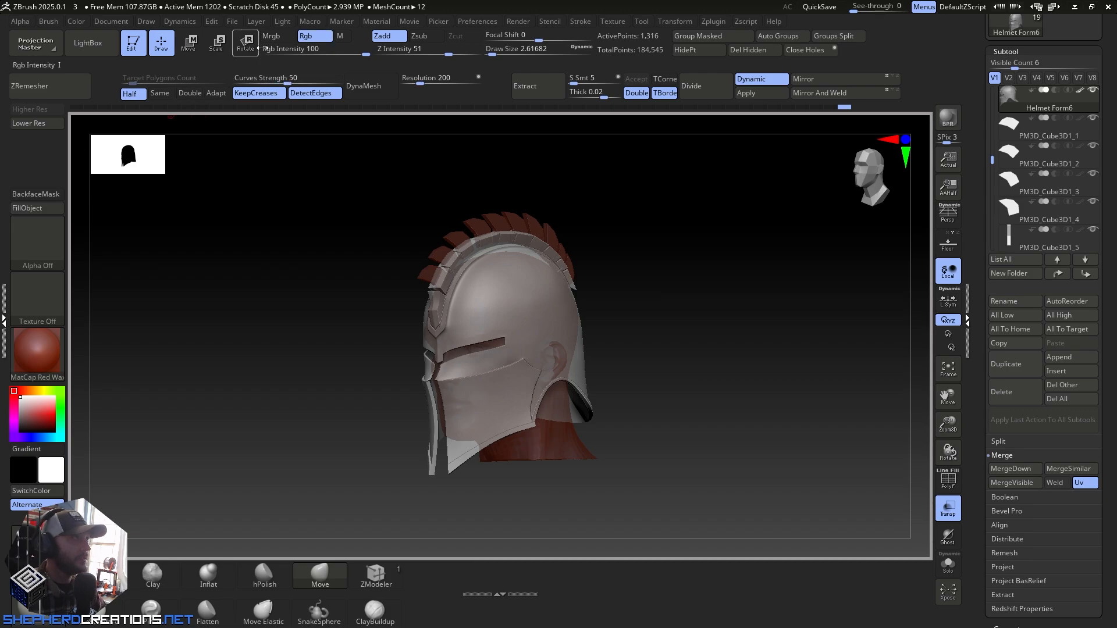
Step: Fill the helmet with the MatCap Gorilla material in Mrgb mode and turn off transparency
click(276, 36)
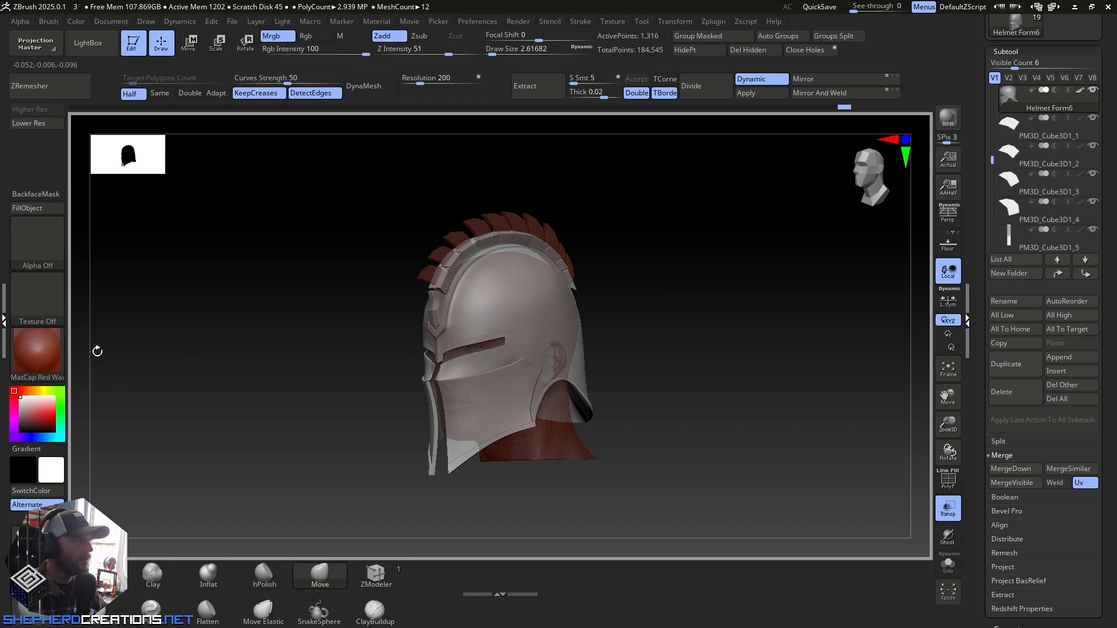
click(53, 361)
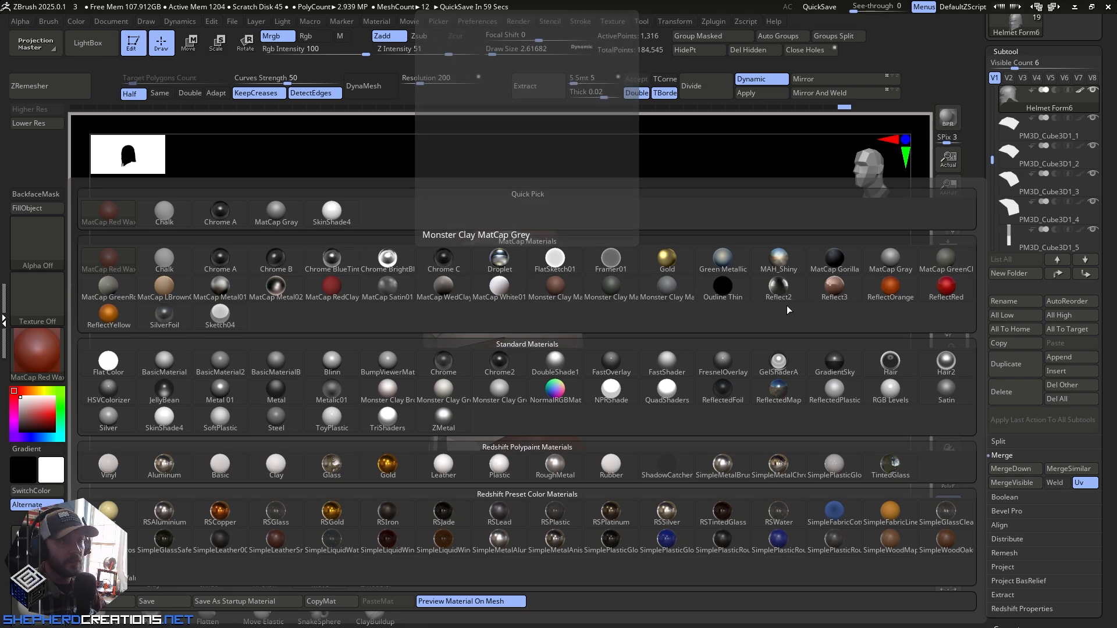
click(824, 263)
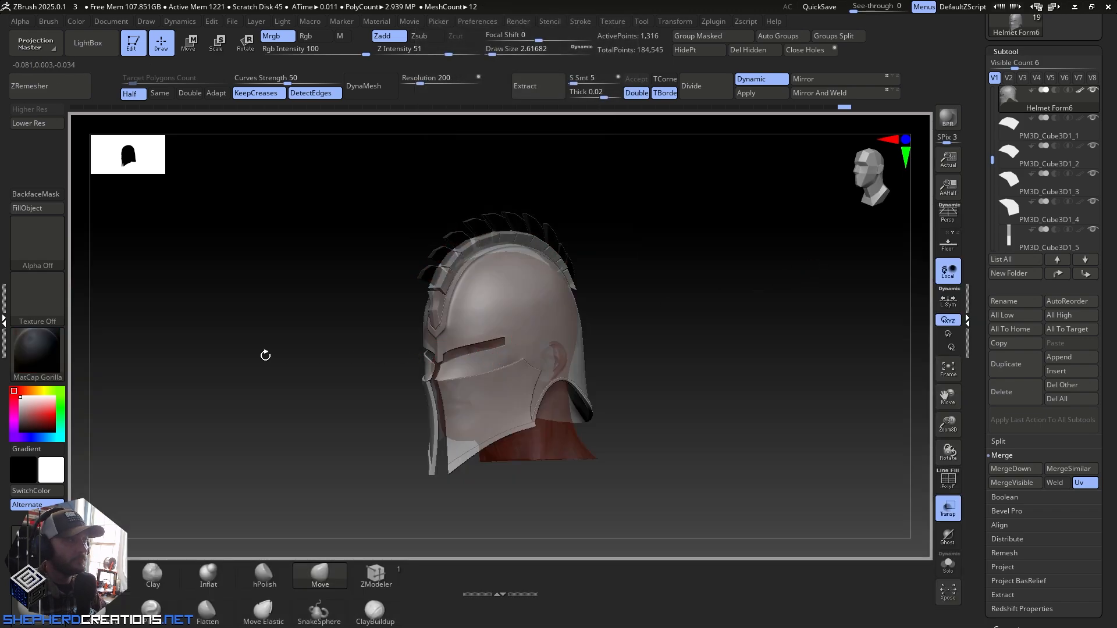
click(48, 211)
right_drag(610, 344, 559, 351)
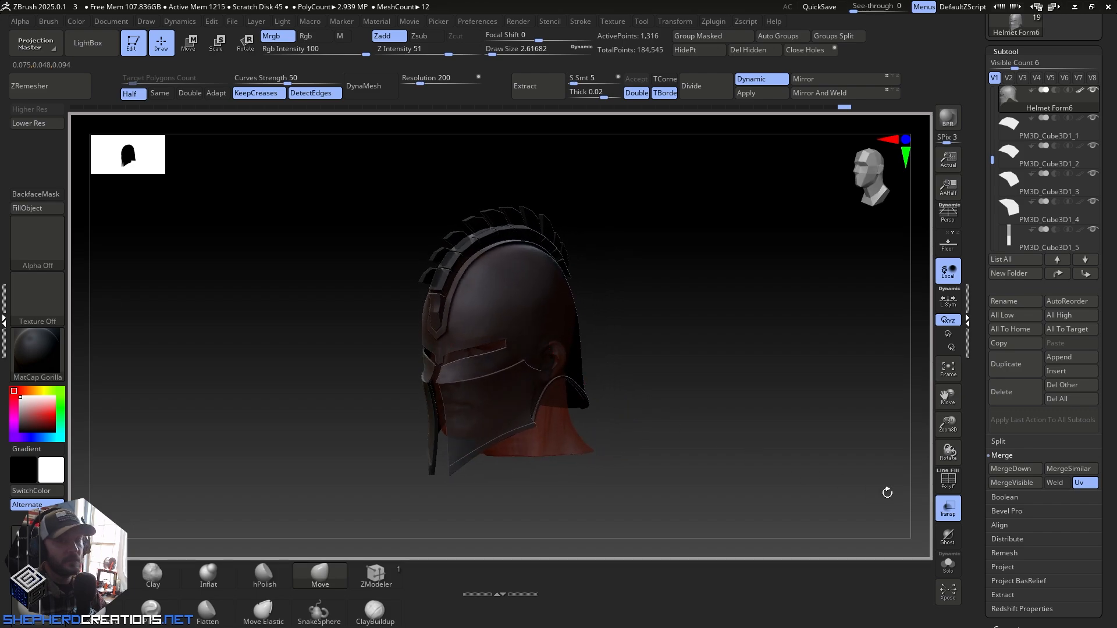
click(953, 521)
Step: Fill the frontmost crest fin with the Reflect3 material
right_drag(741, 432, 546, 312)
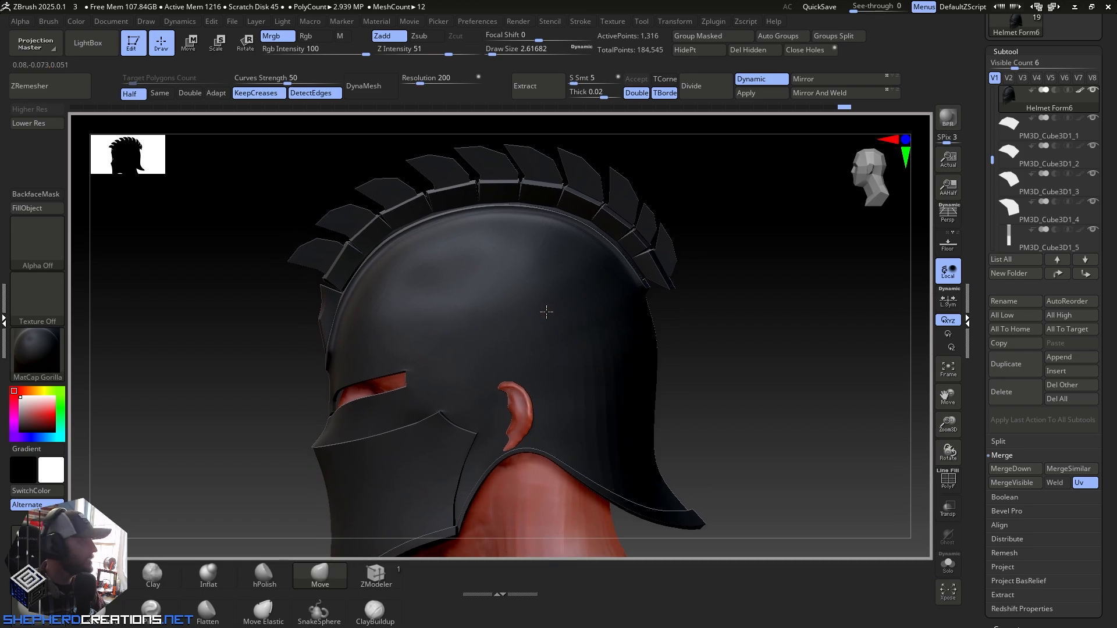
alt+right_drag(494, 271, 515, 314)
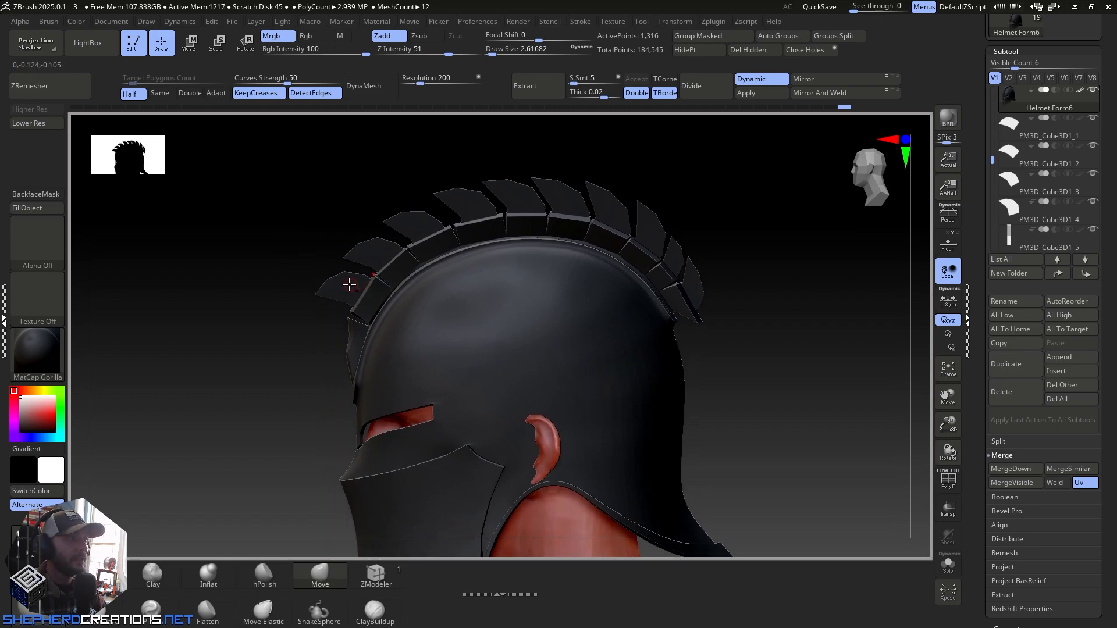
alt+click(349, 284)
click(47, 357)
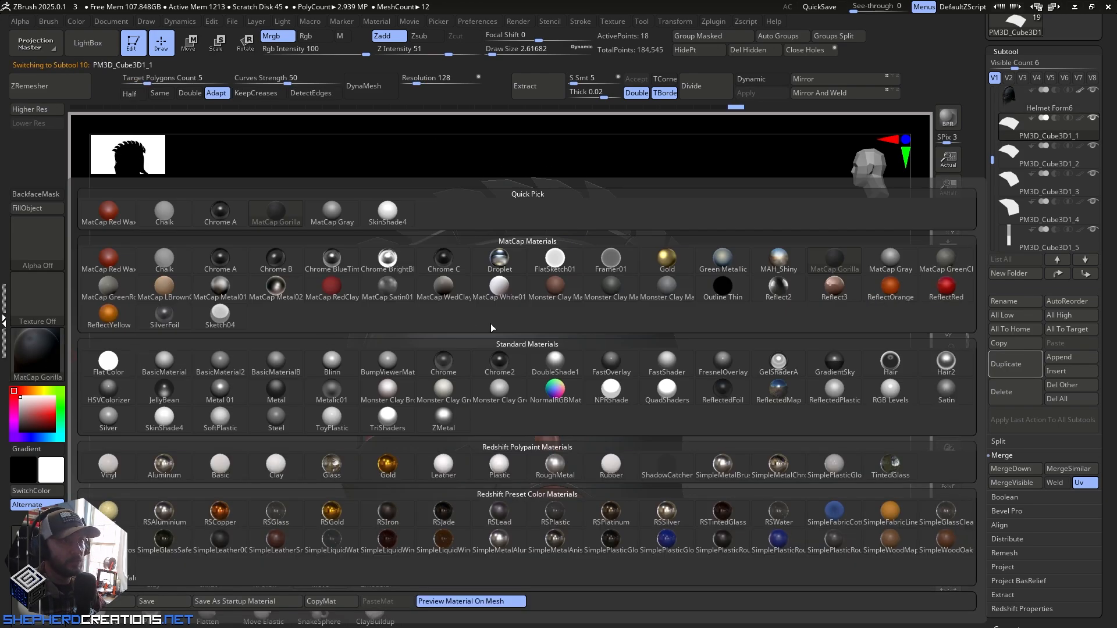
mouse_move(124, 328)
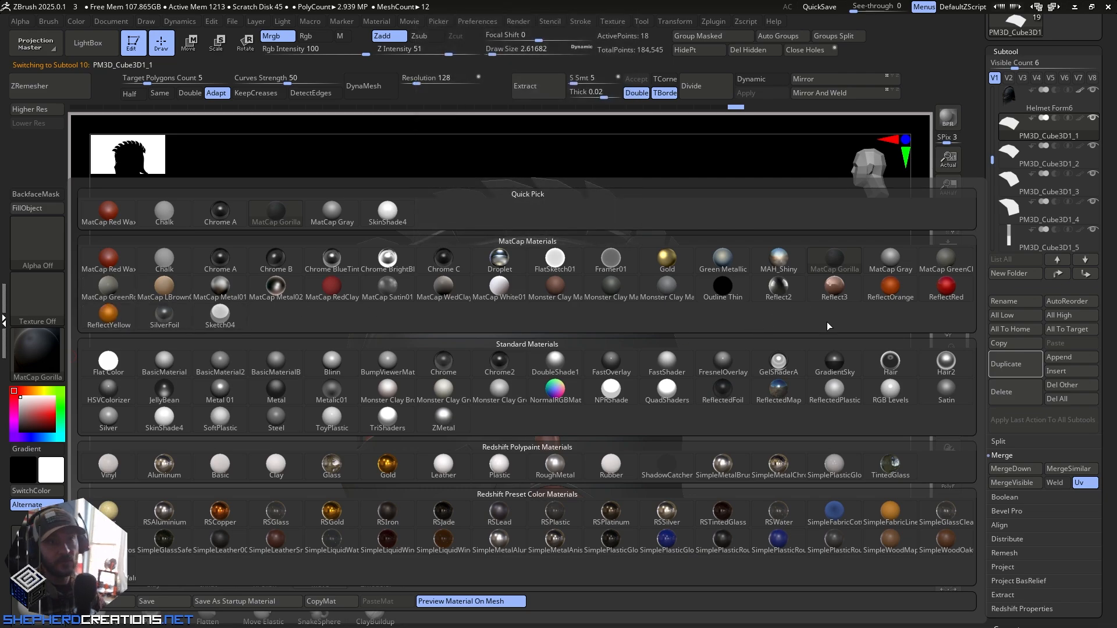
mouse_move(836, 289)
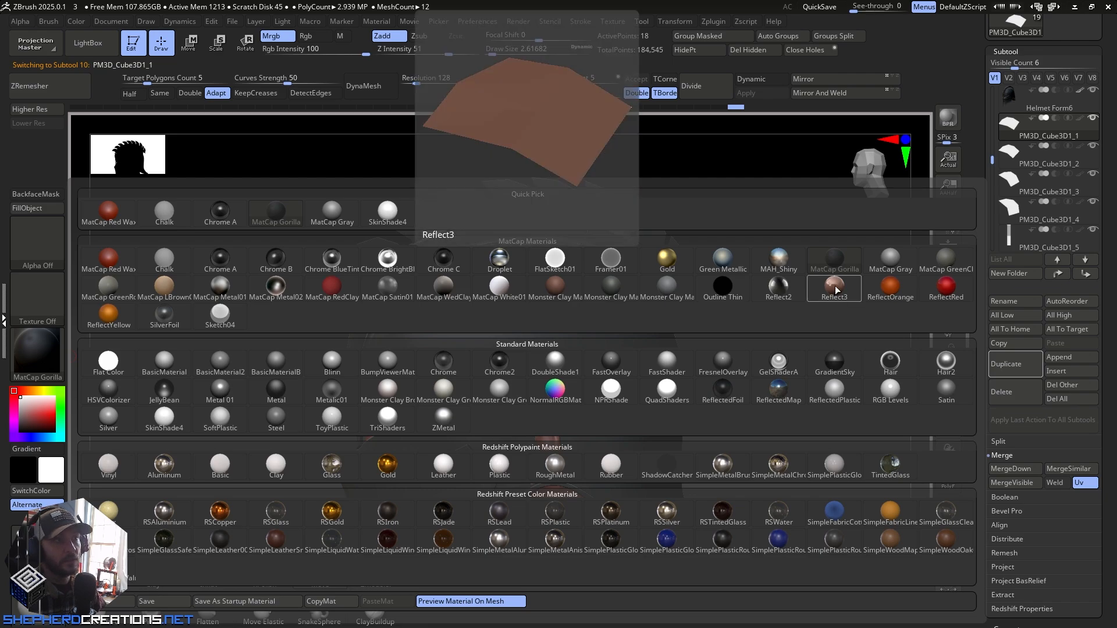
click(836, 289)
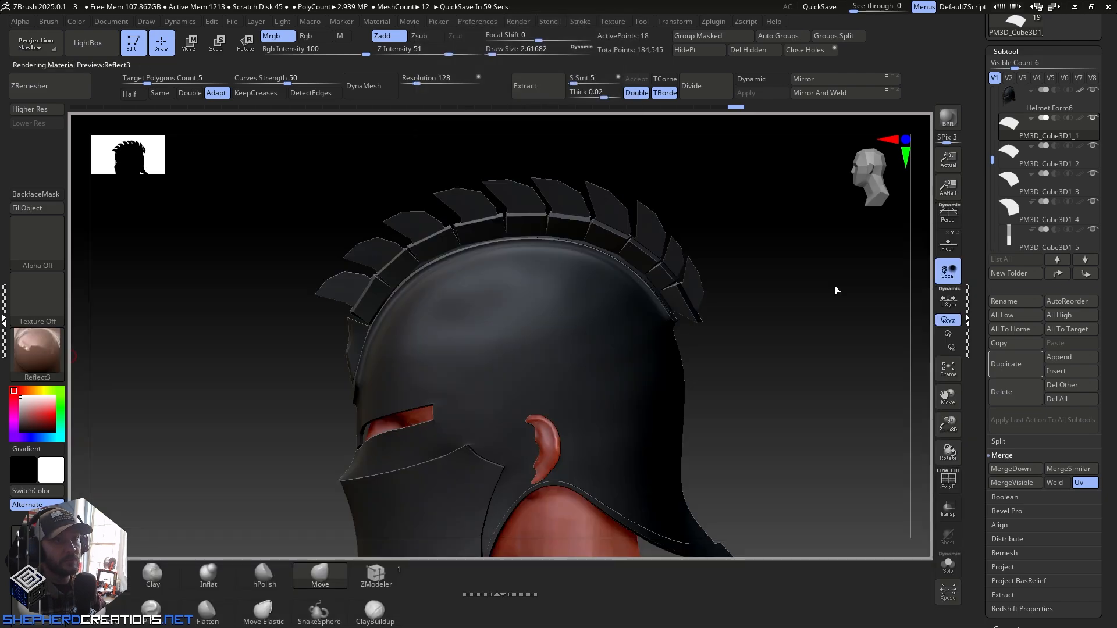
click(36, 208)
Step: Fill the remaining crest fins one by one with the same Reflect3 material, through the tenth fin at the back
alt+click(376, 256)
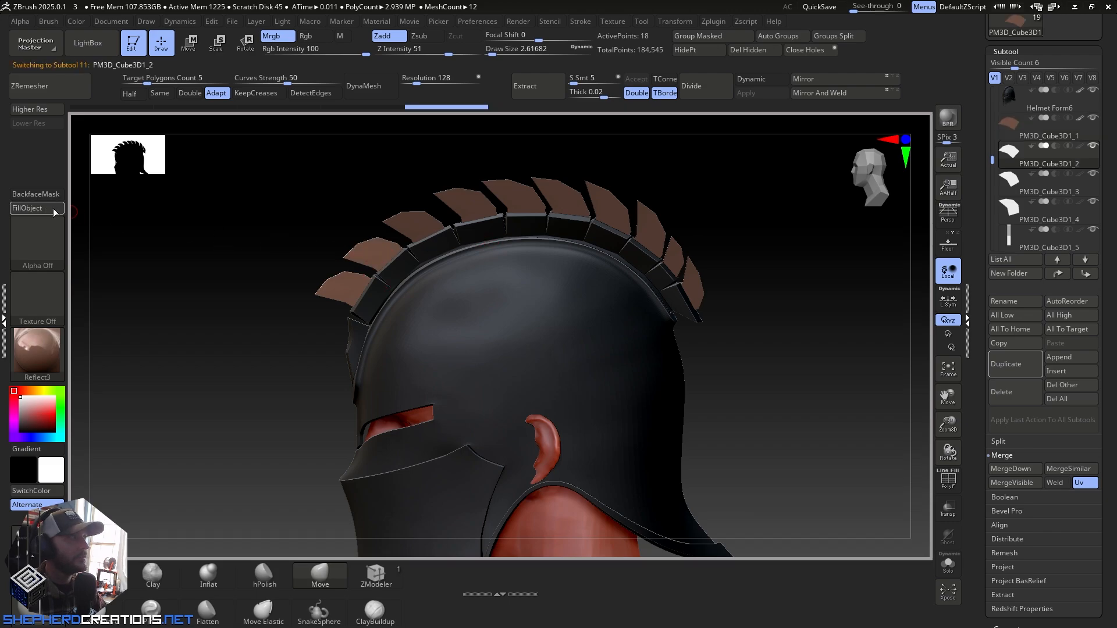
alt+click(396, 219)
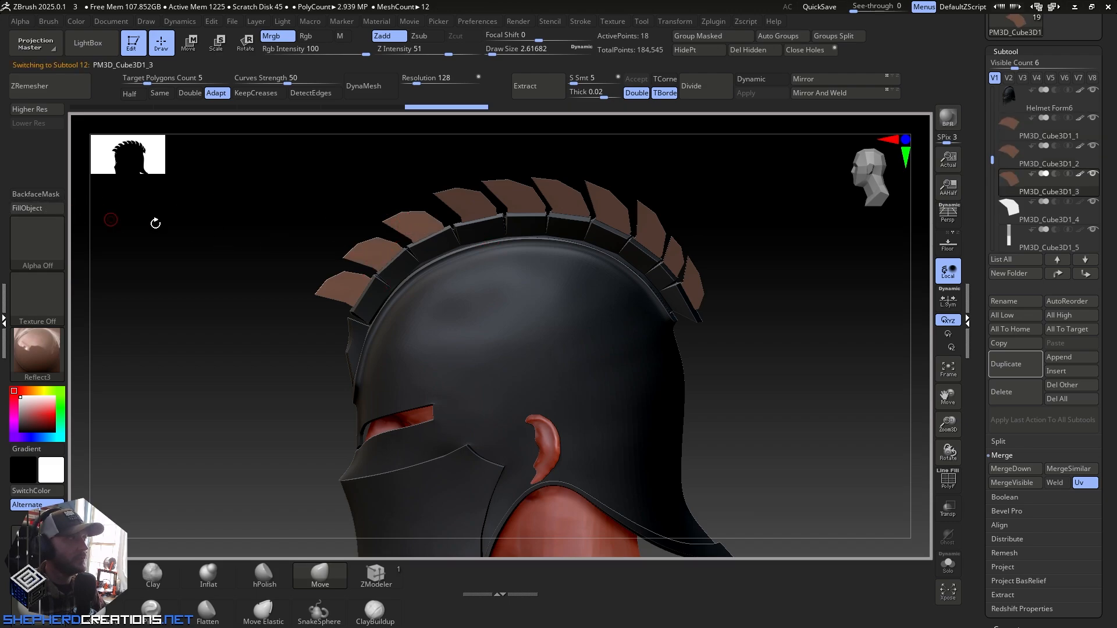
alt+click(472, 202)
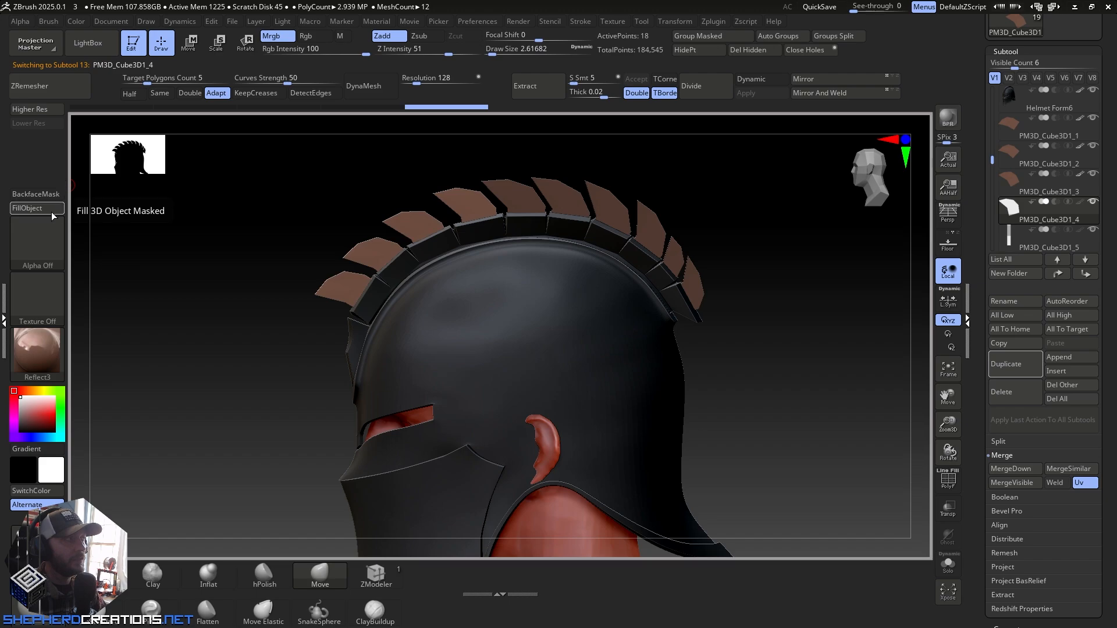
alt+click(512, 199)
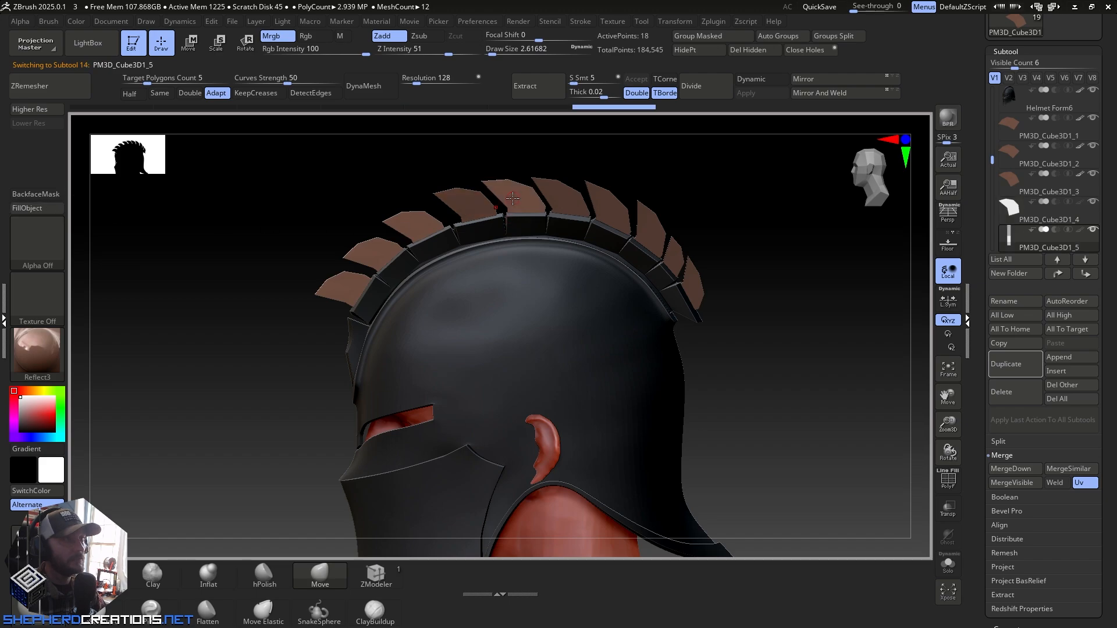
click(43, 208)
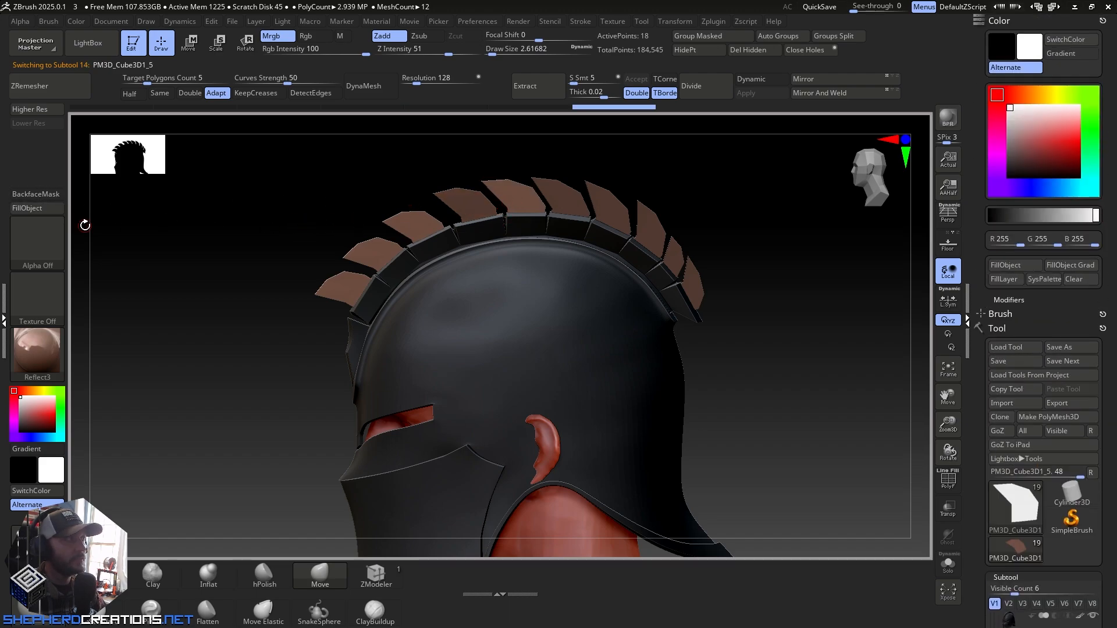
alt+click(465, 197)
click(45, 213)
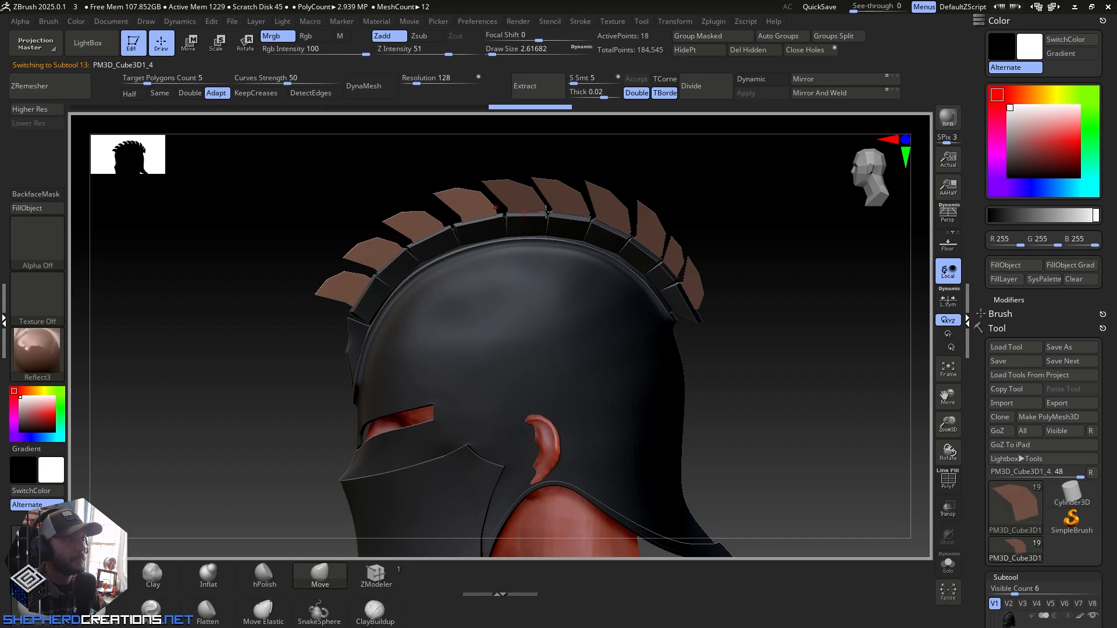
alt+click(517, 199)
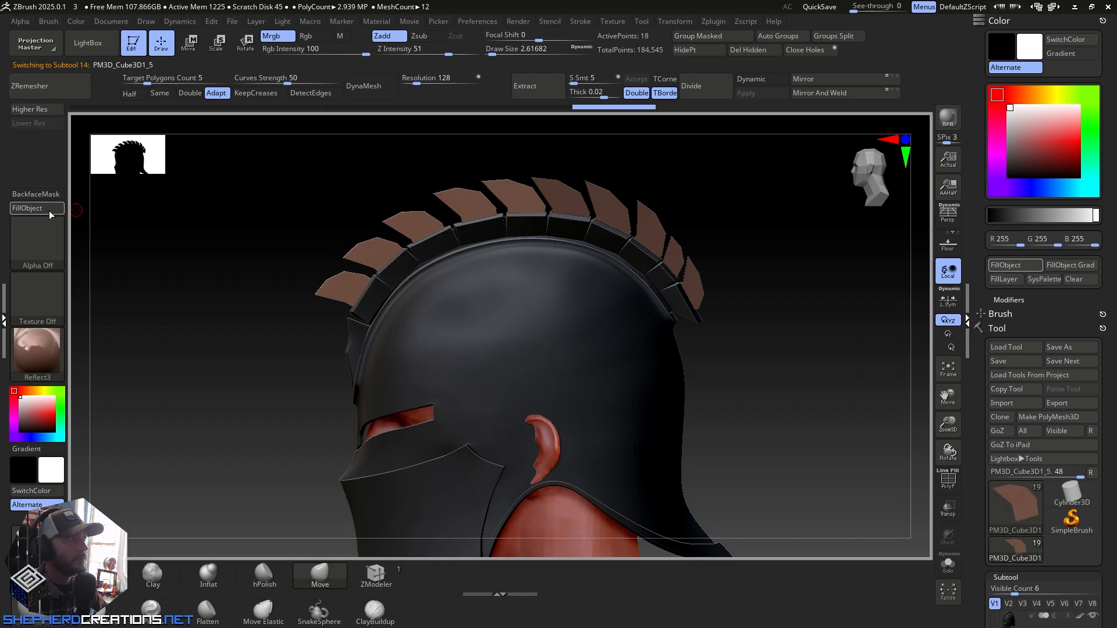
alt+click(567, 196)
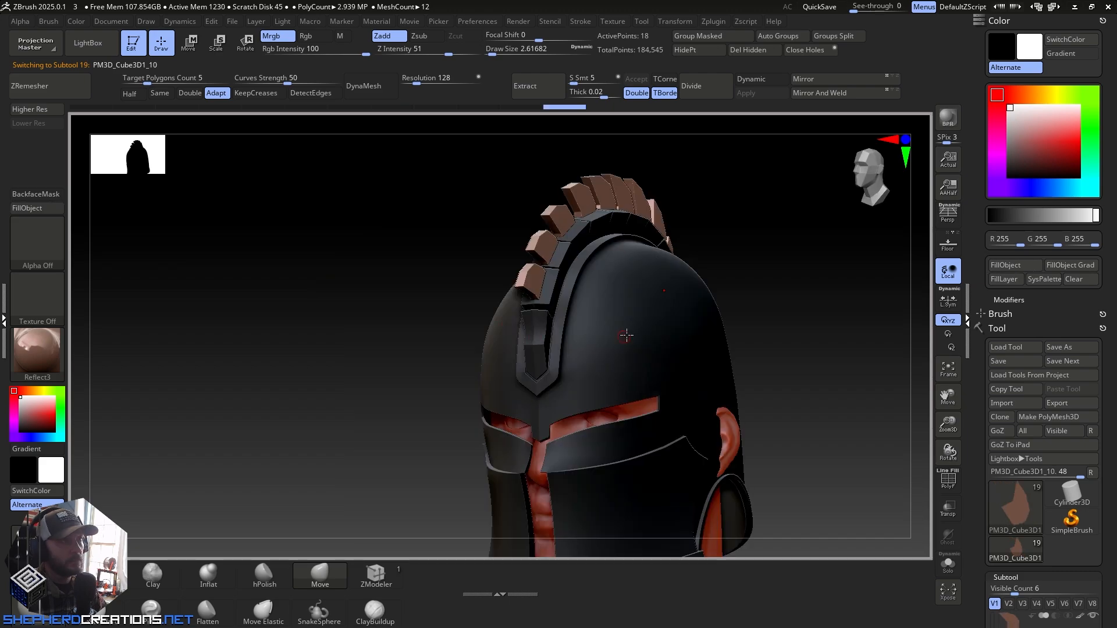
Step: Collapse the Color palette and make the helmet the active subtool
right_drag(624, 334, 615, 277)
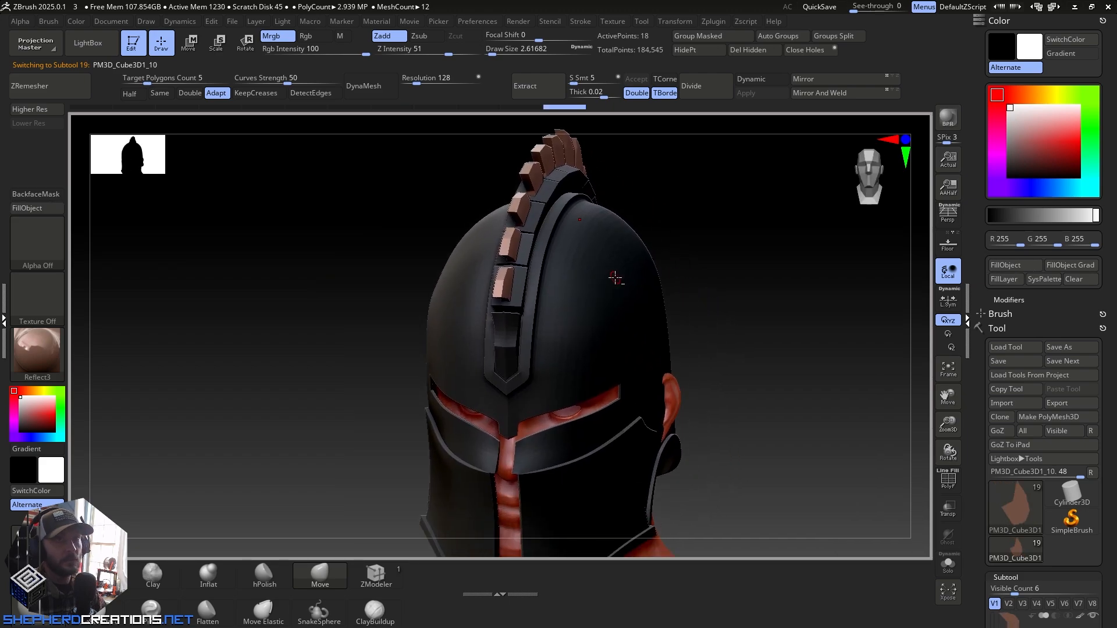
mouse_move(643, 315)
right_down()
mouse_move(623, 297)
mouse_move(624, 310)
right_up()
click(1000, 21)
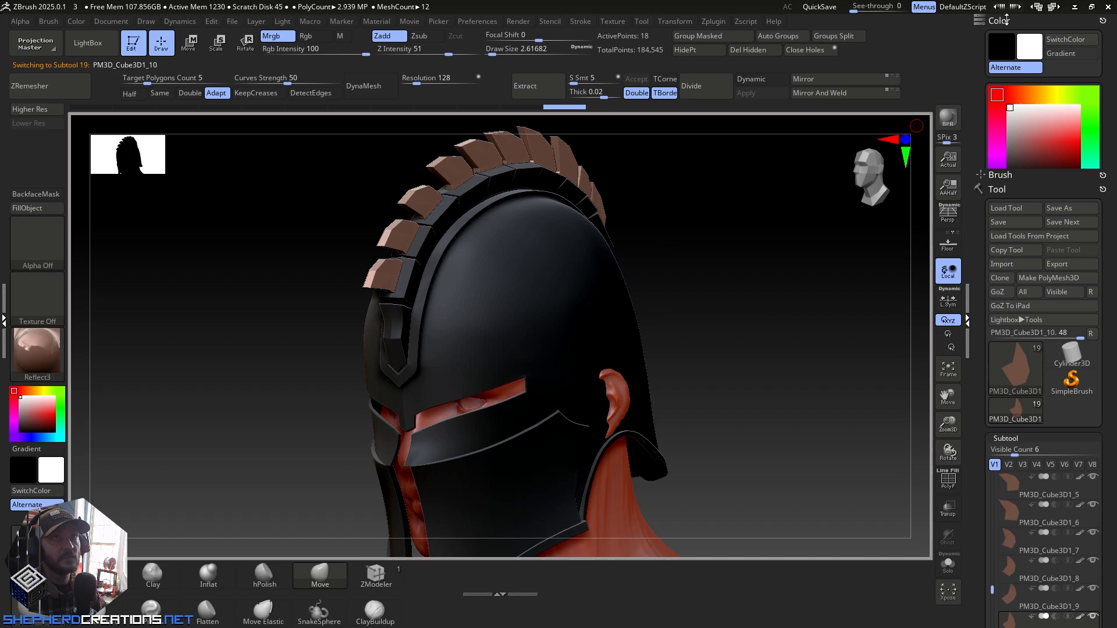
mouse_move(698, 266)
right_down()
mouse_move(681, 257)
mouse_move(658, 265)
mouse_move(686, 306)
mouse_move(581, 317)
mouse_move(512, 175)
mouse_move(563, 260)
right_up()
alt+click(563, 260)
ctrl+right_drag(616, 373, 623, 264)
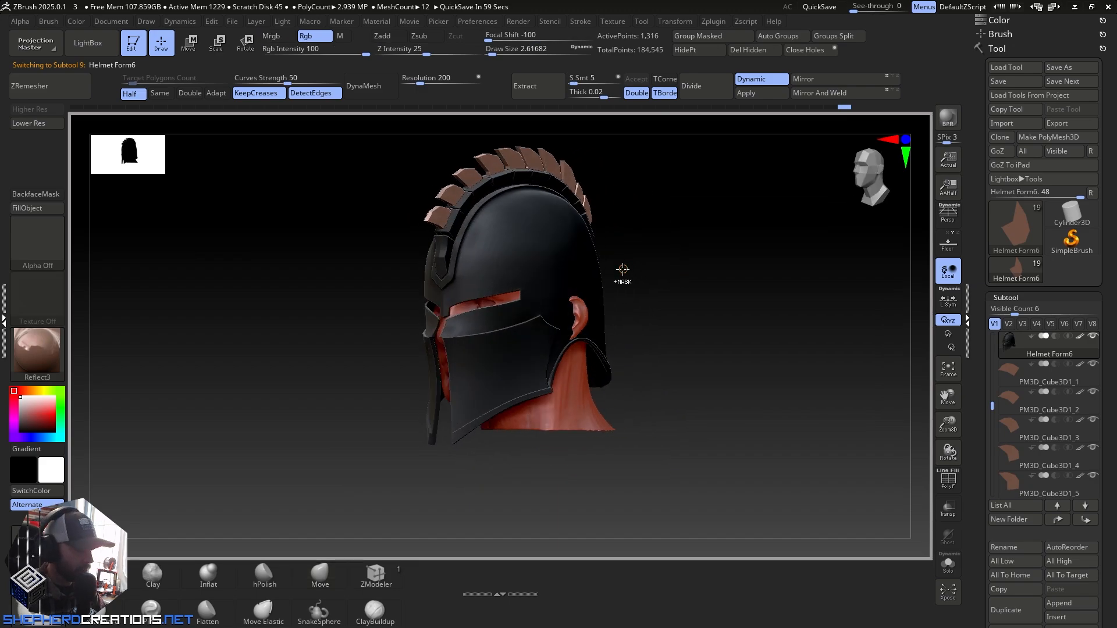
Step: Undo the helmet's material fill and lower rim extrusion, leaving dynamic subdivision off and the polyframe display on
ctrl+click(622, 269)
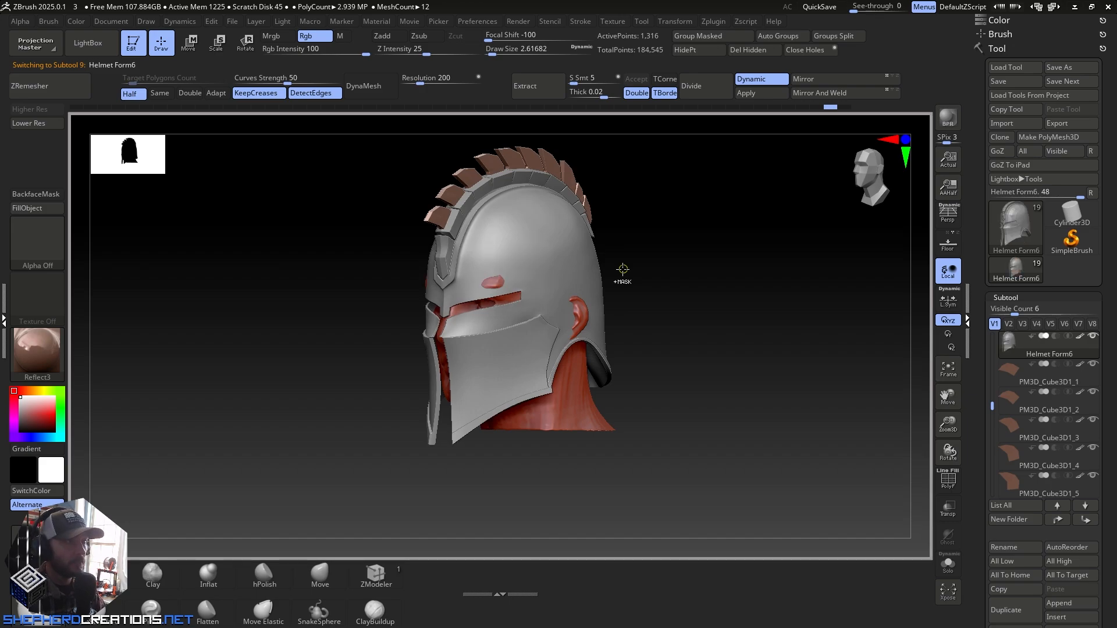
key(shift+d)
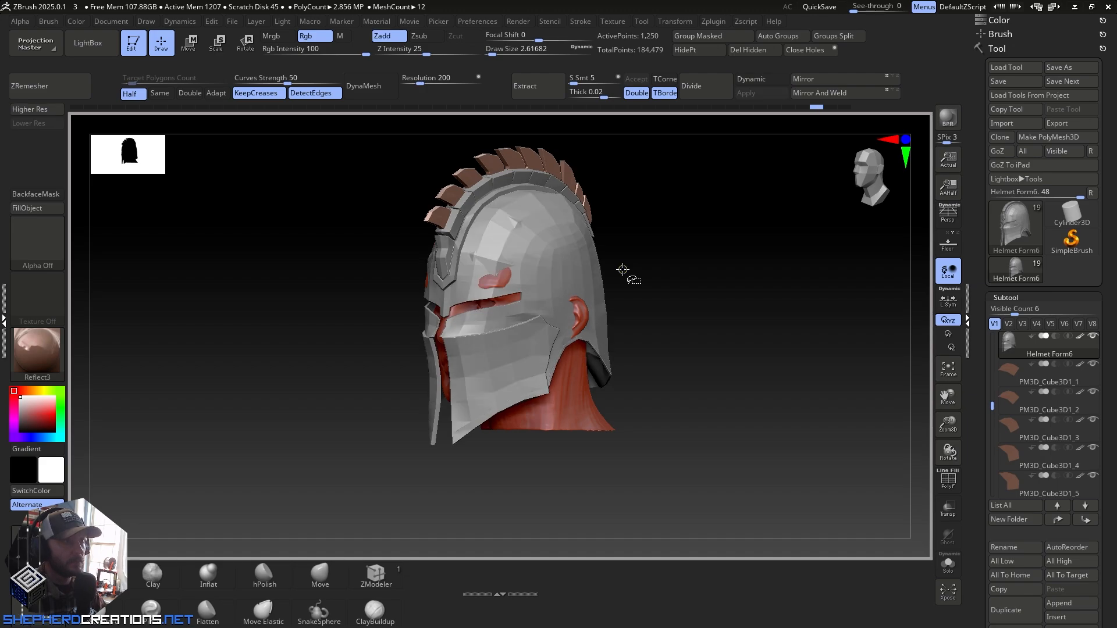
key(ctrl+z)
drag(622, 270, 610, 268)
click(947, 481)
ctrl+right_drag(639, 367, 685, 493)
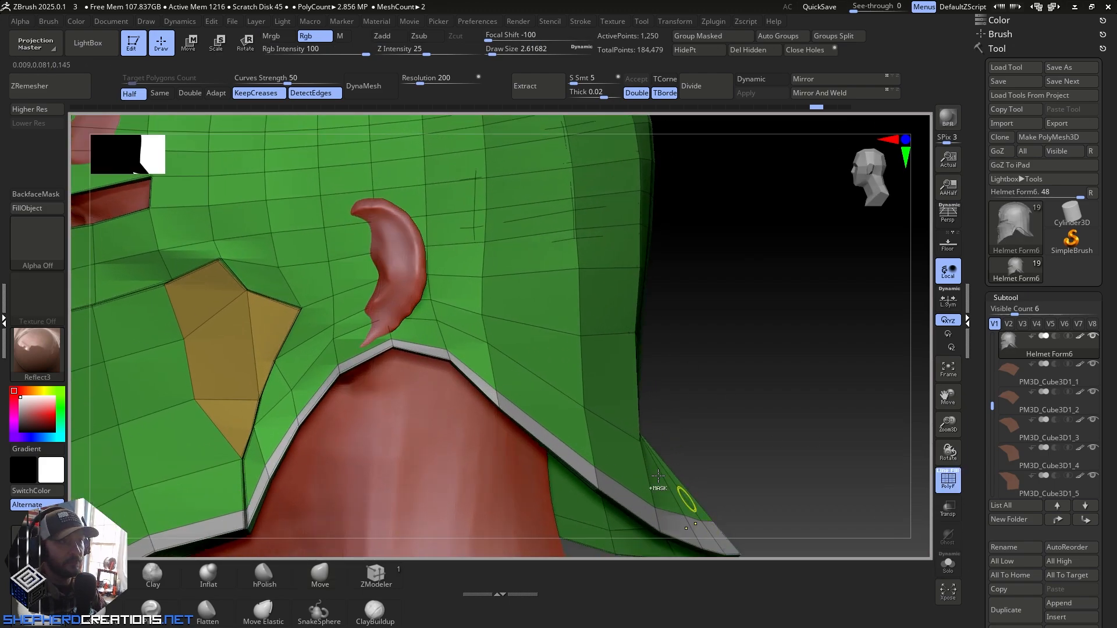
alt+right_drag(565, 381, 615, 316)
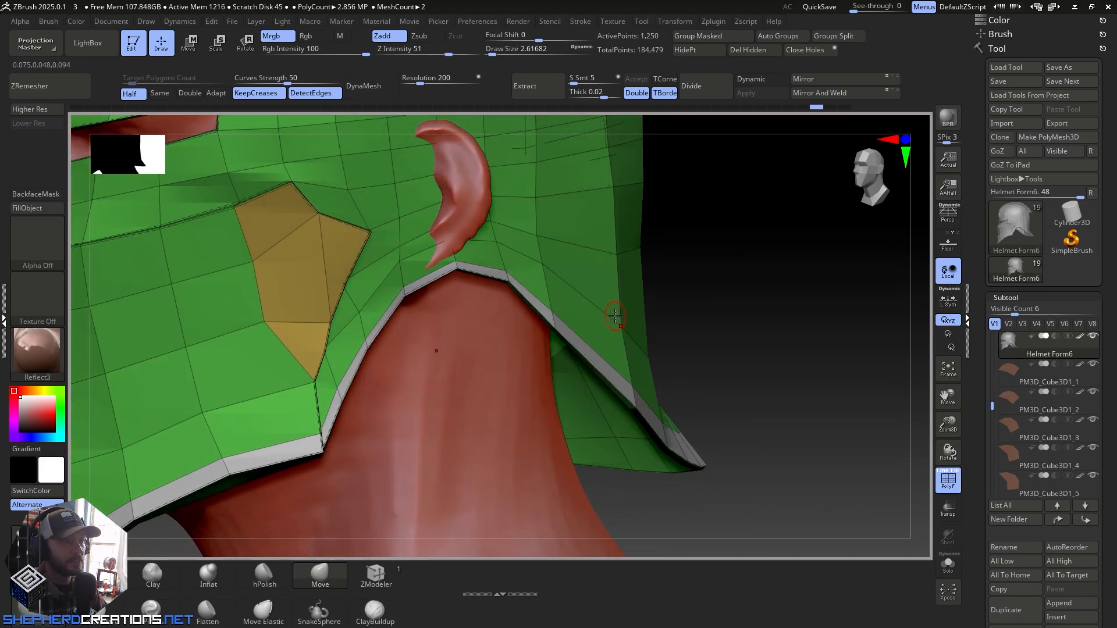
Step: Activate the ZModeler brush and set its polygon action to Extrude for the helmet's lower rim
click(375, 584)
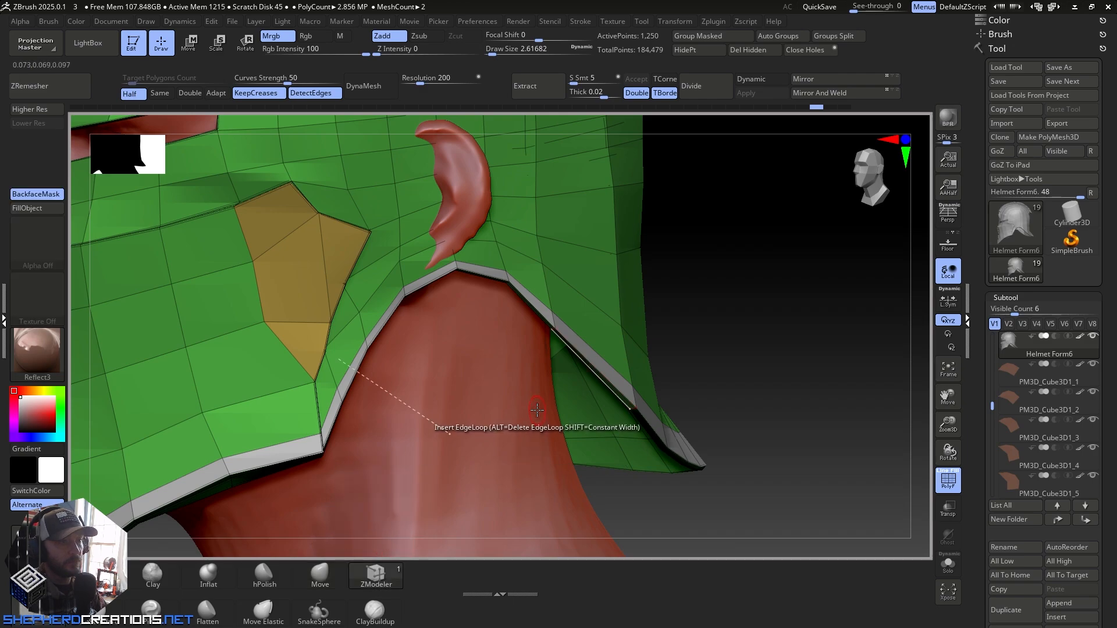
key(space)
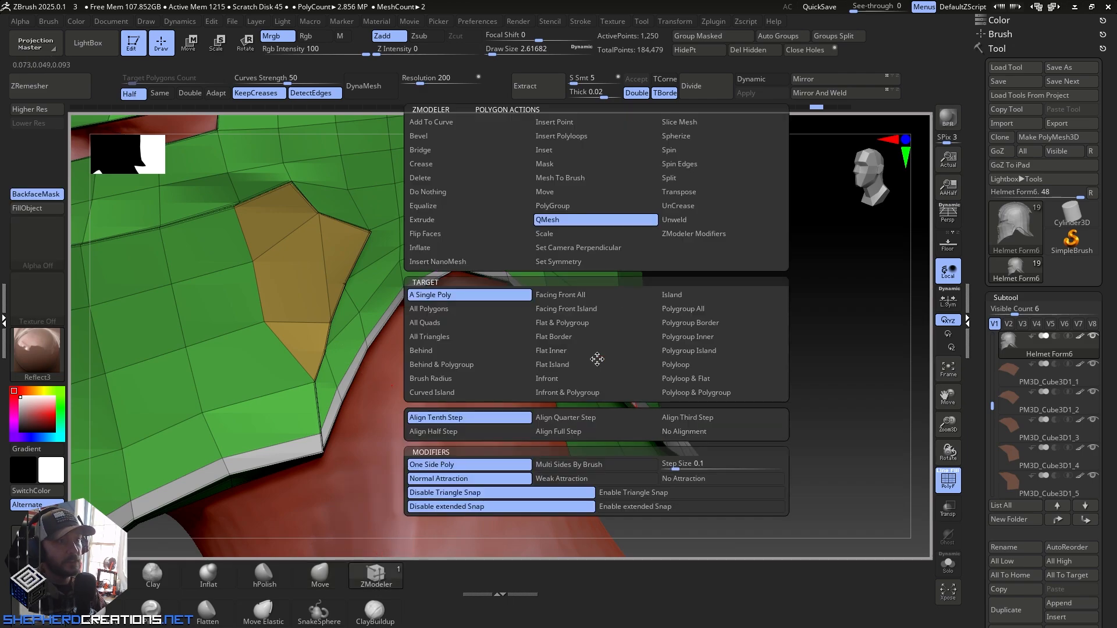
click(423, 220)
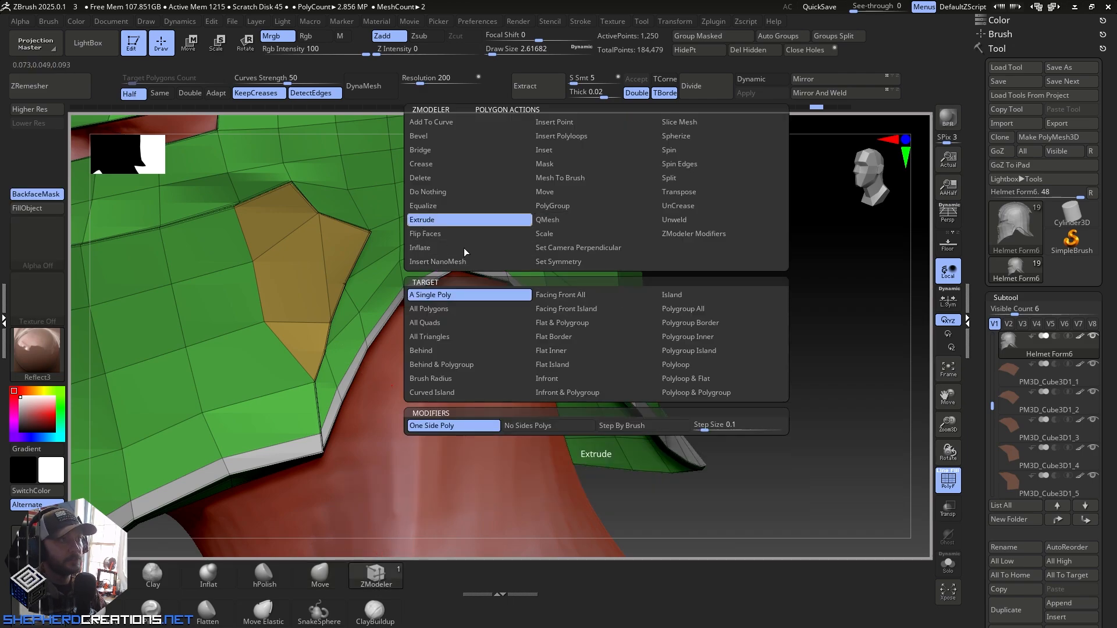
click(564, 309)
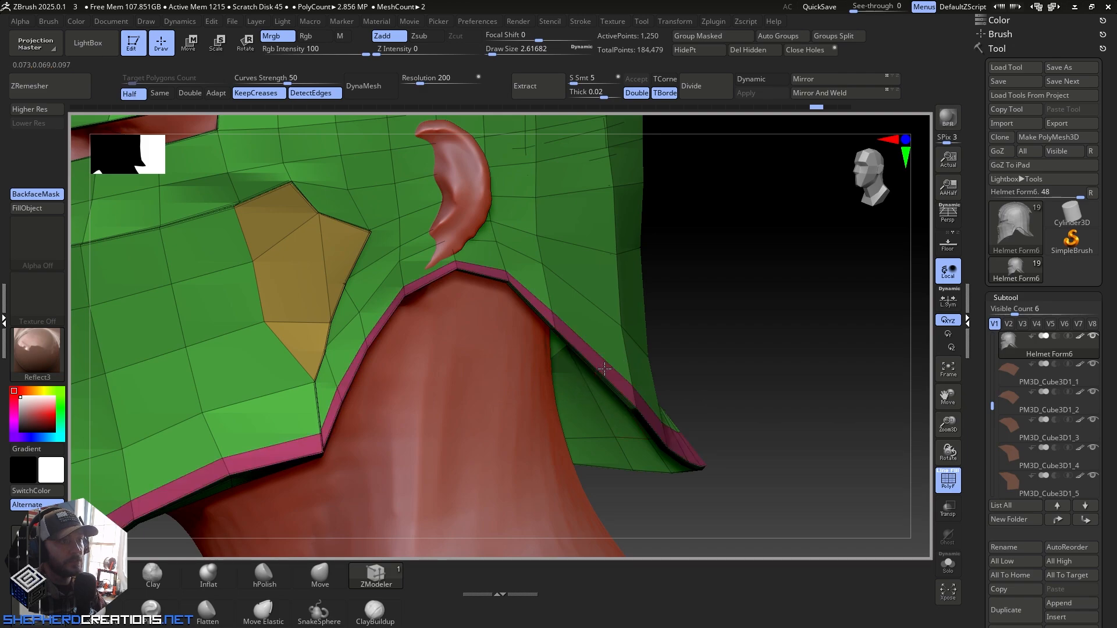
Step: Try extruding the helmet's lower rim polygons outward and auto-grouping the mesh by topology
drag(608, 368, 617, 362)
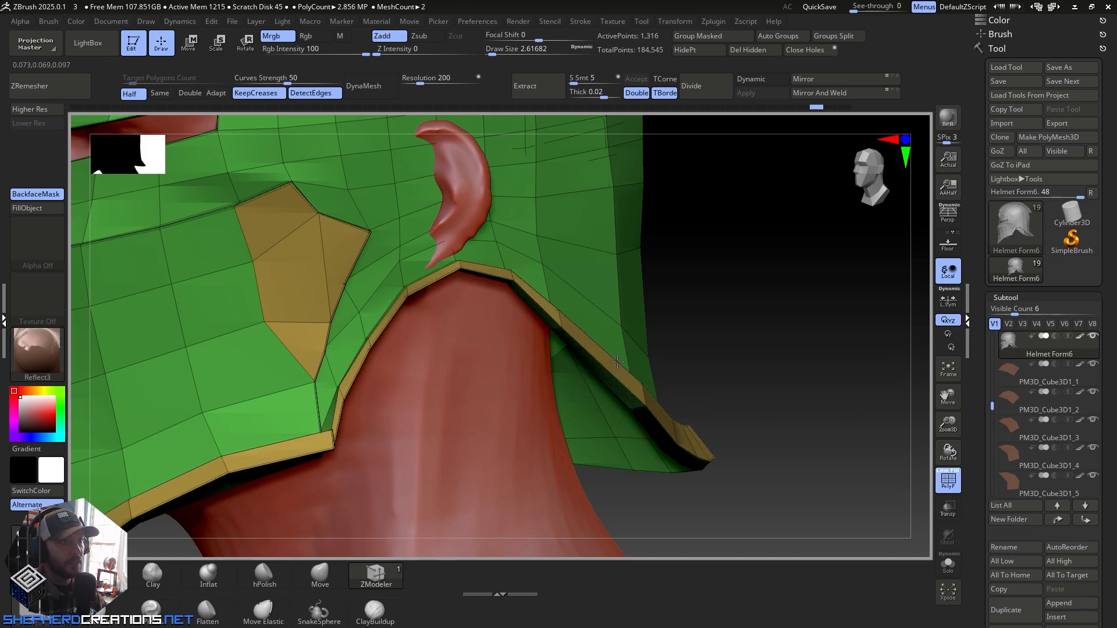
key(f)
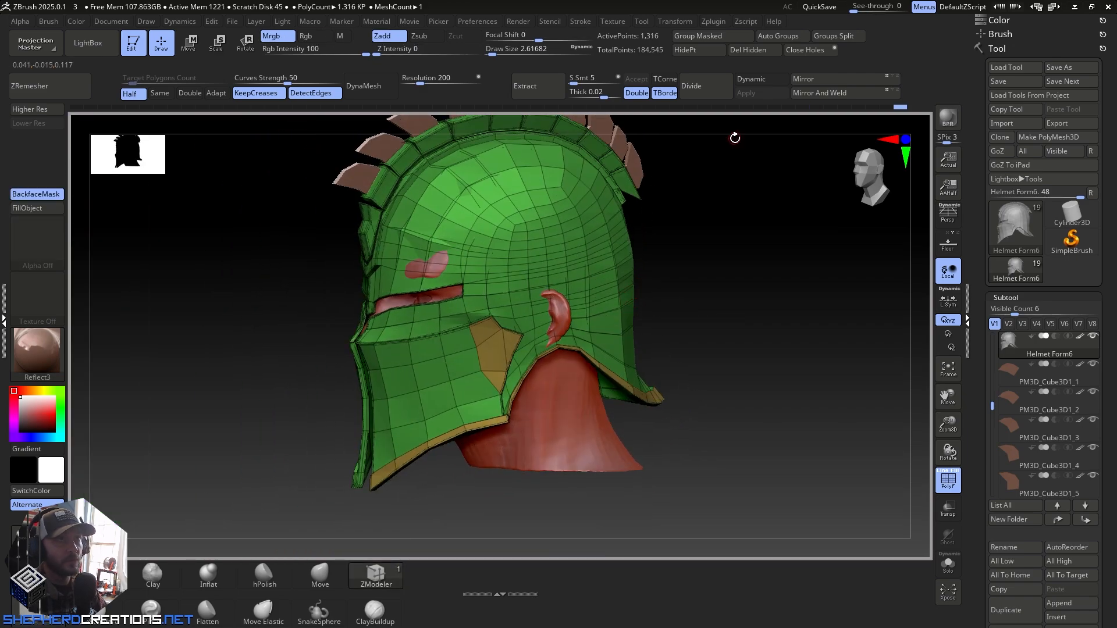
click(774, 36)
drag(686, 250, 622, 329)
ctrl+right_drag(622, 330, 677, 270)
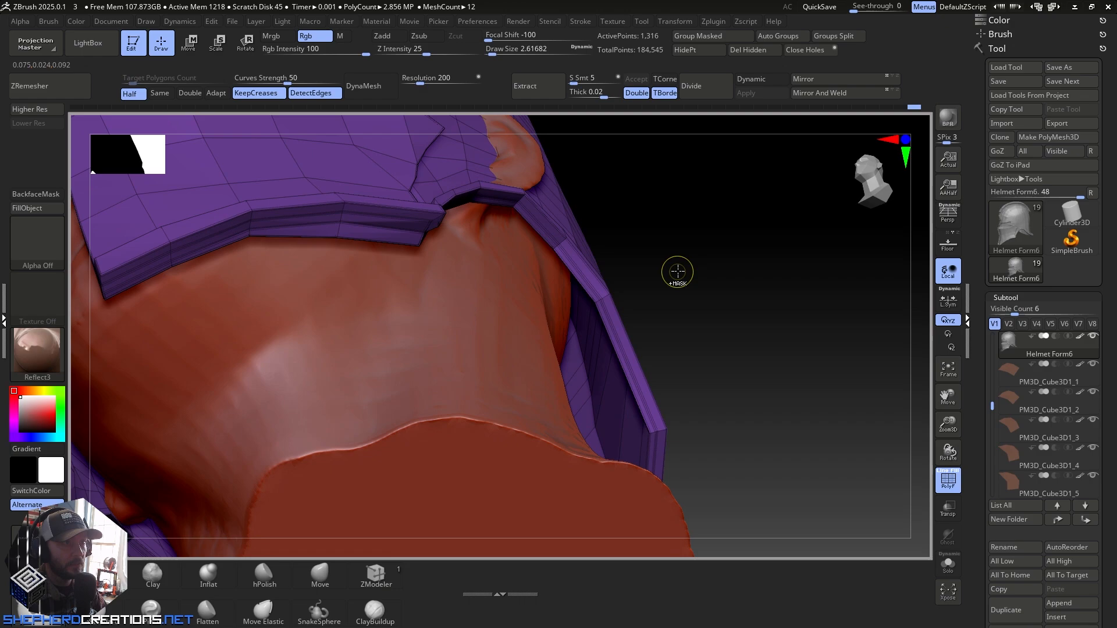
key(ctrl+z)
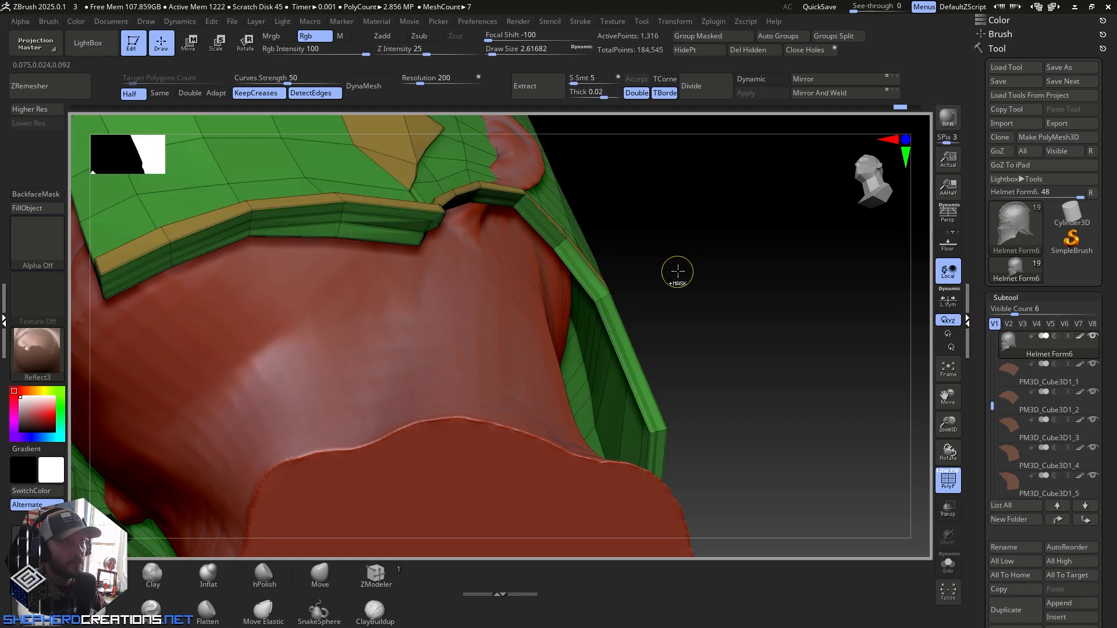
Step: Extrude the helmet's lower rim polygons slightly outward with ZModeler using the No Sides Polys modifier
key(b)
key(z)
key(m)
drag(673, 271, 648, 326)
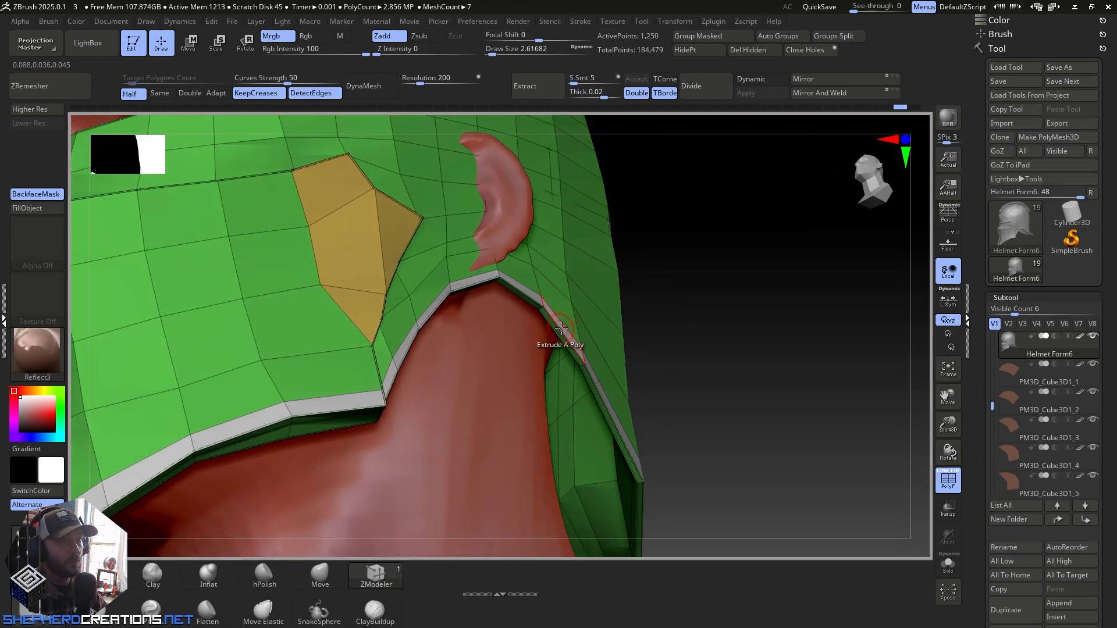
ctrl+right_drag(567, 306, 555, 367)
key(space)
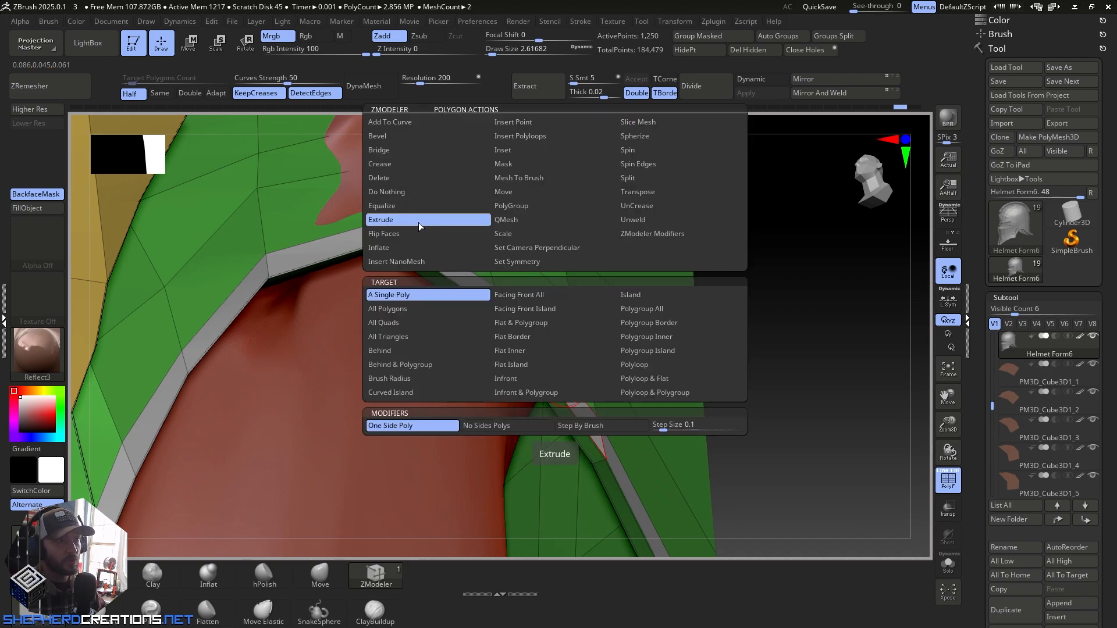
click(511, 425)
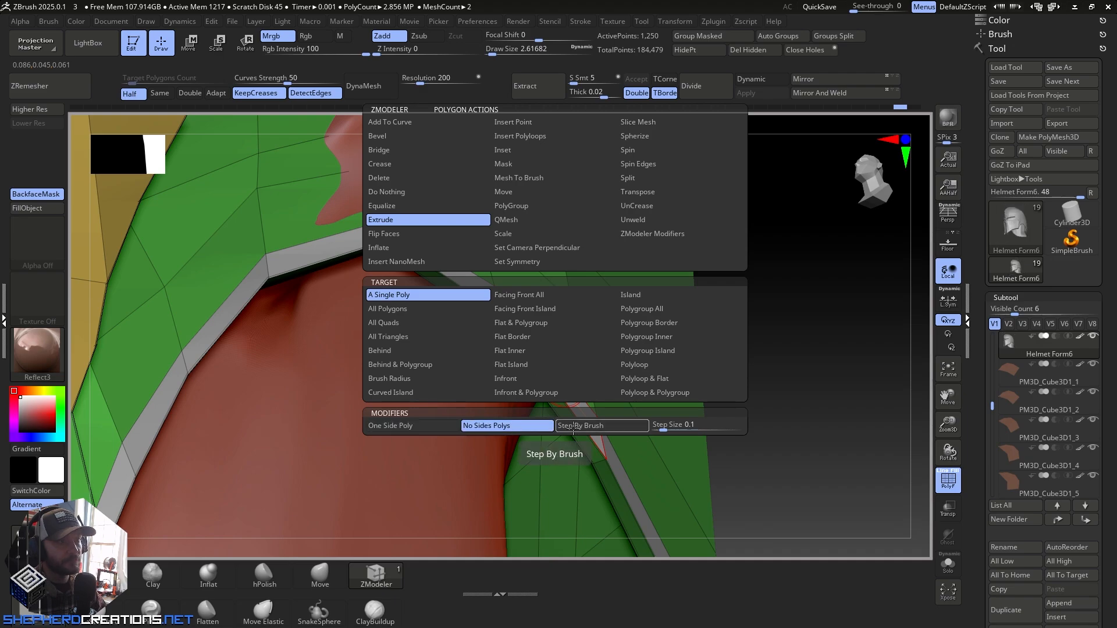
mouse_move(531, 341)
mouse_down()
mouse_move(553, 331)
mouse_move(545, 345)
mouse_up()
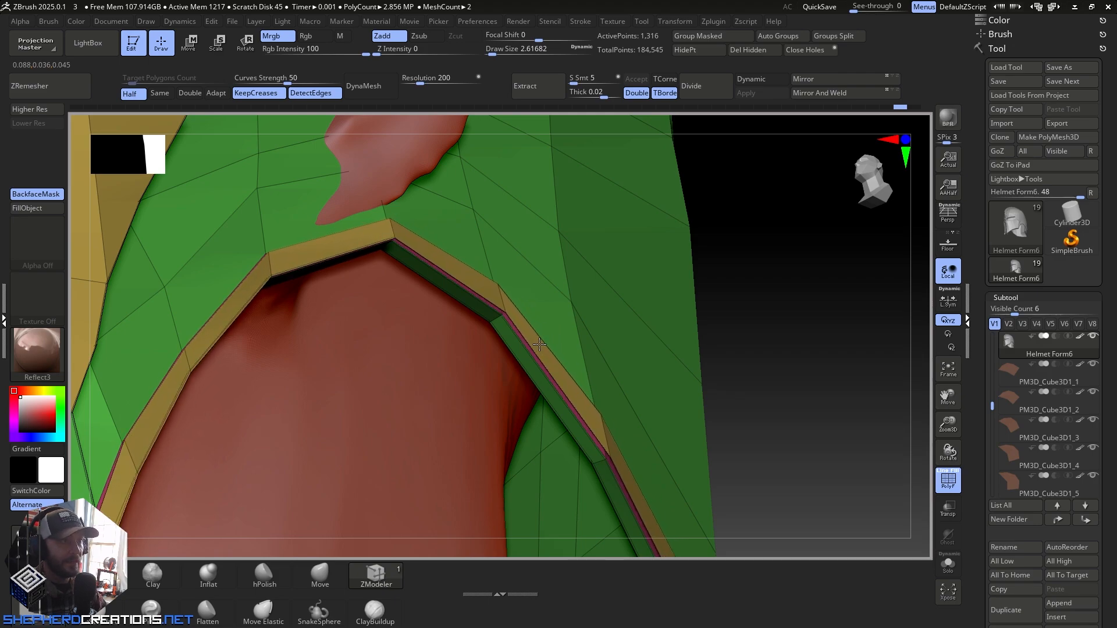
drag(539, 344, 536, 347)
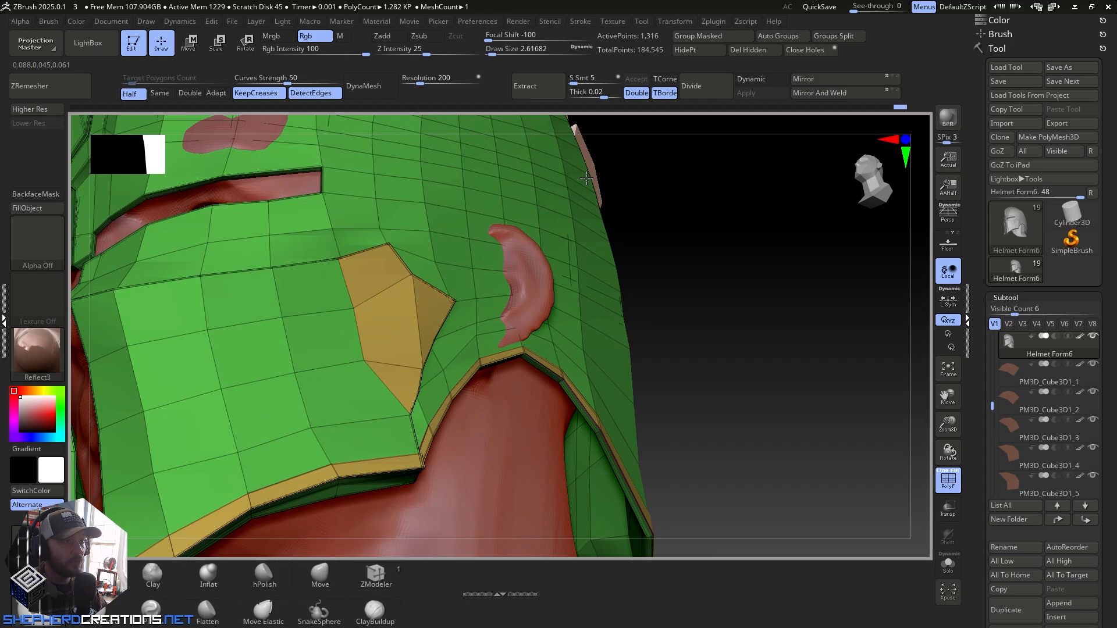
Step: Auto-group the helmet by topology and split the groups so the rim strip becomes its own subtool
drag(621, 291, 622, 265)
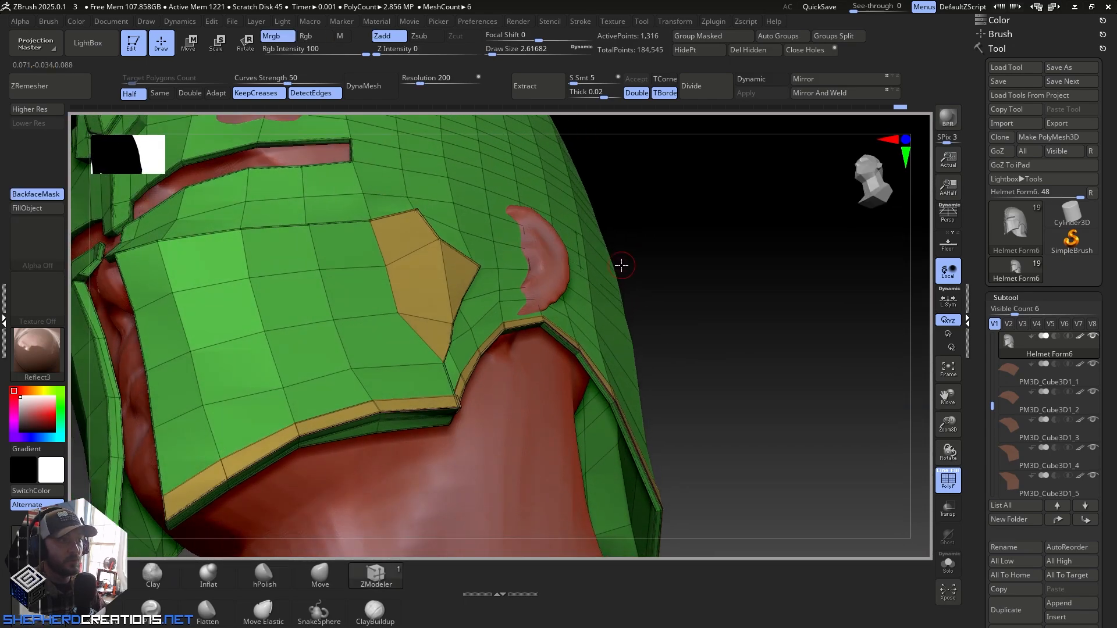
click(774, 37)
drag(651, 287, 629, 252)
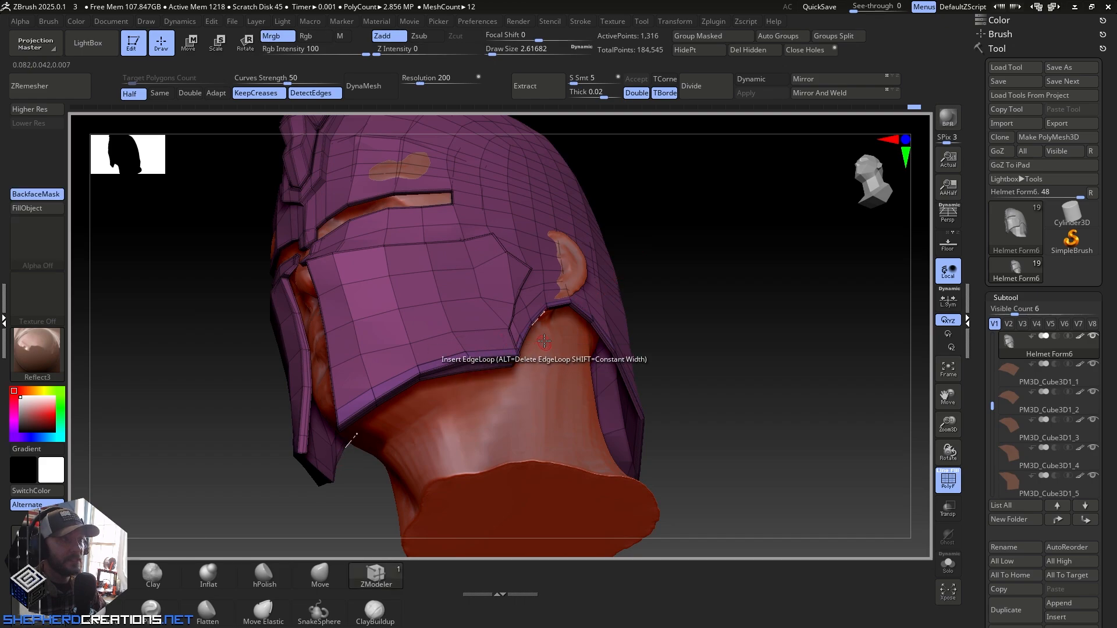
drag(638, 302, 538, 252)
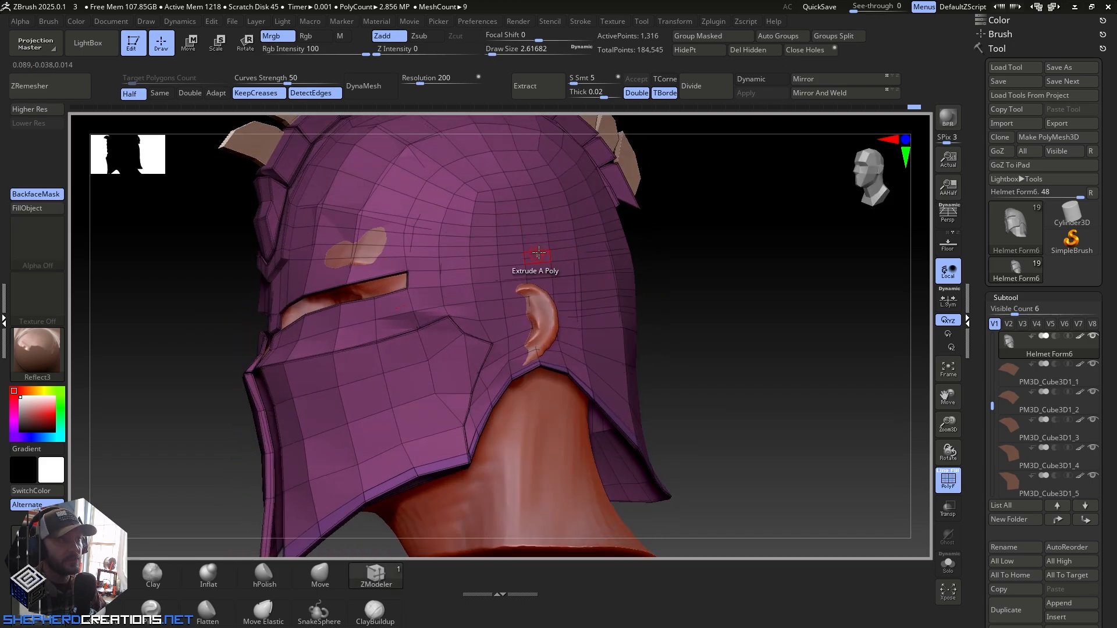
click(829, 33)
click(829, 74)
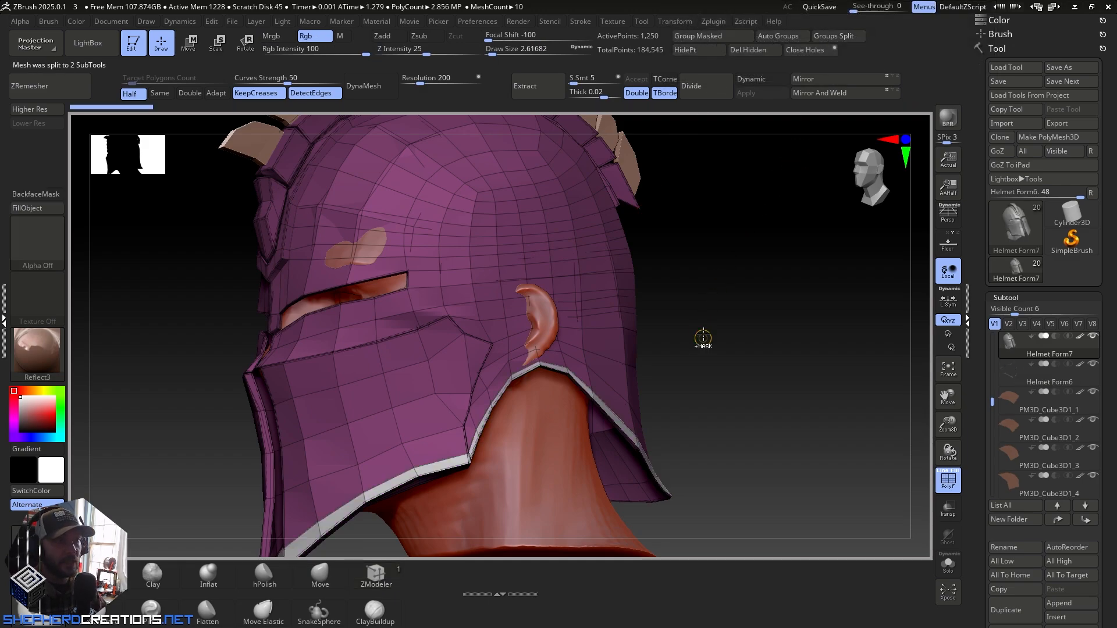
ctrl+right_drag(704, 338, 696, 243)
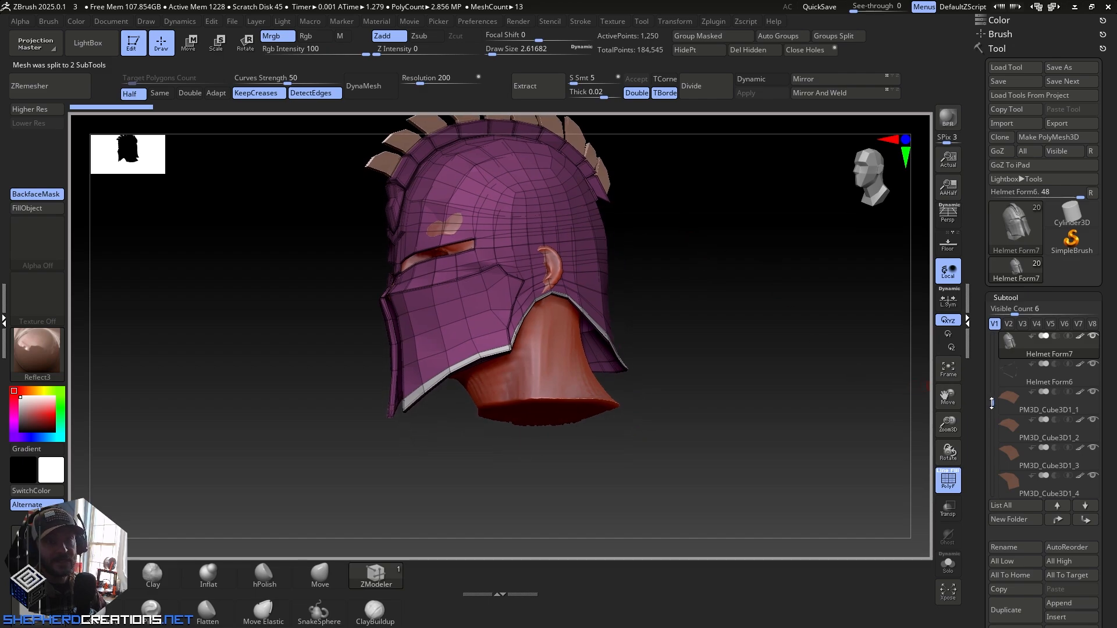
Step: Select the separated rim strip subtool Helmet Form6 and assign it a new polygroup with Auto Groups
drag(993, 429, 998, 391)
click(1015, 410)
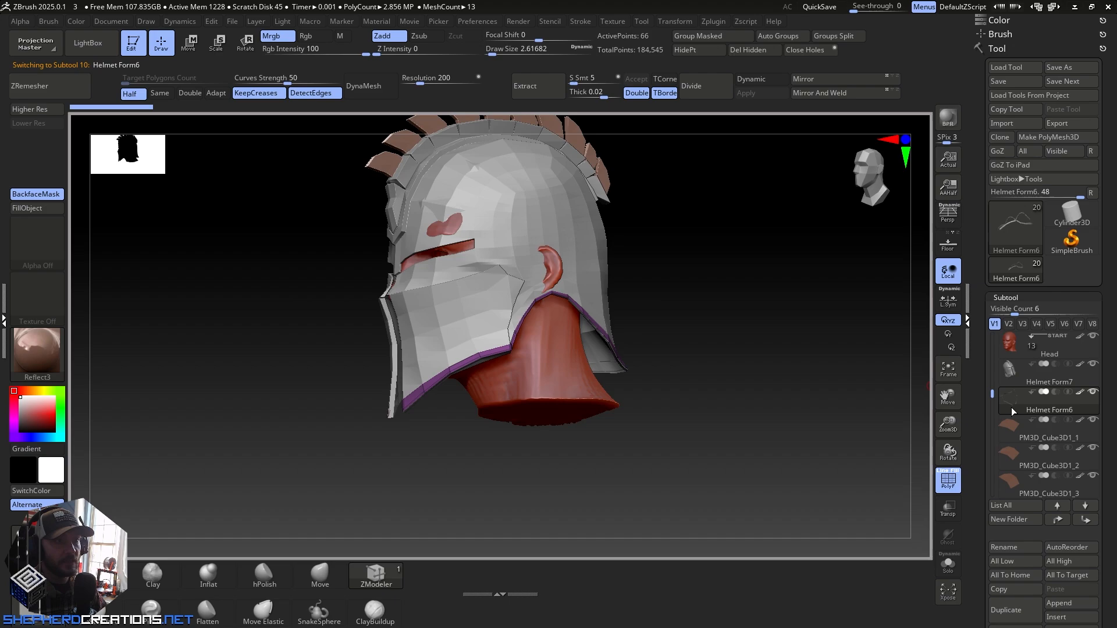
drag(867, 459, 727, 378)
alt+click(551, 231)
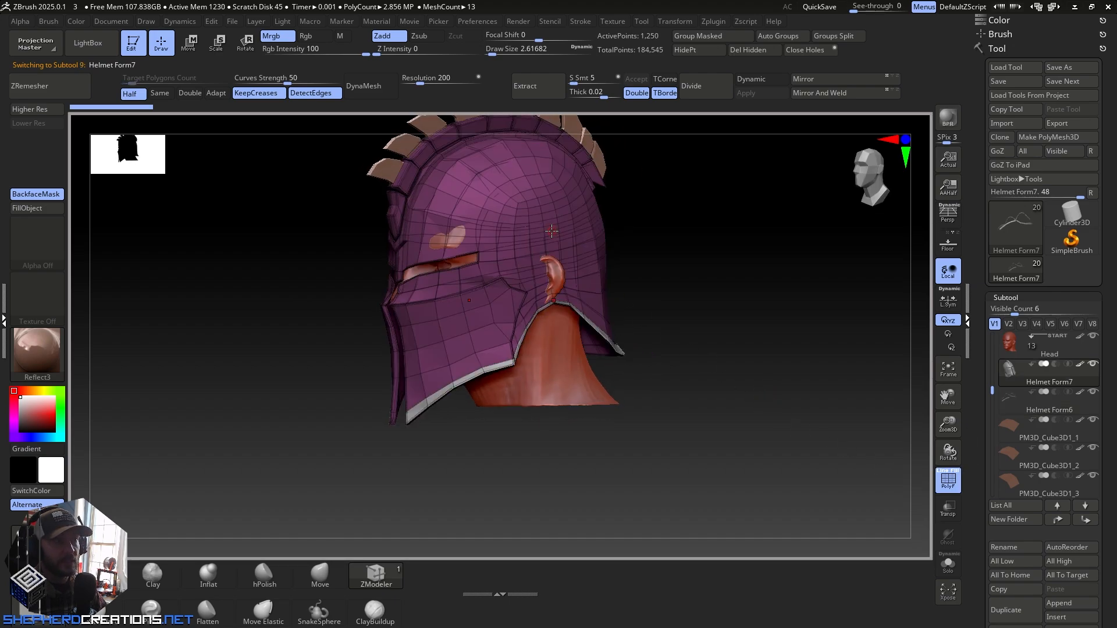
alt+click(500, 365)
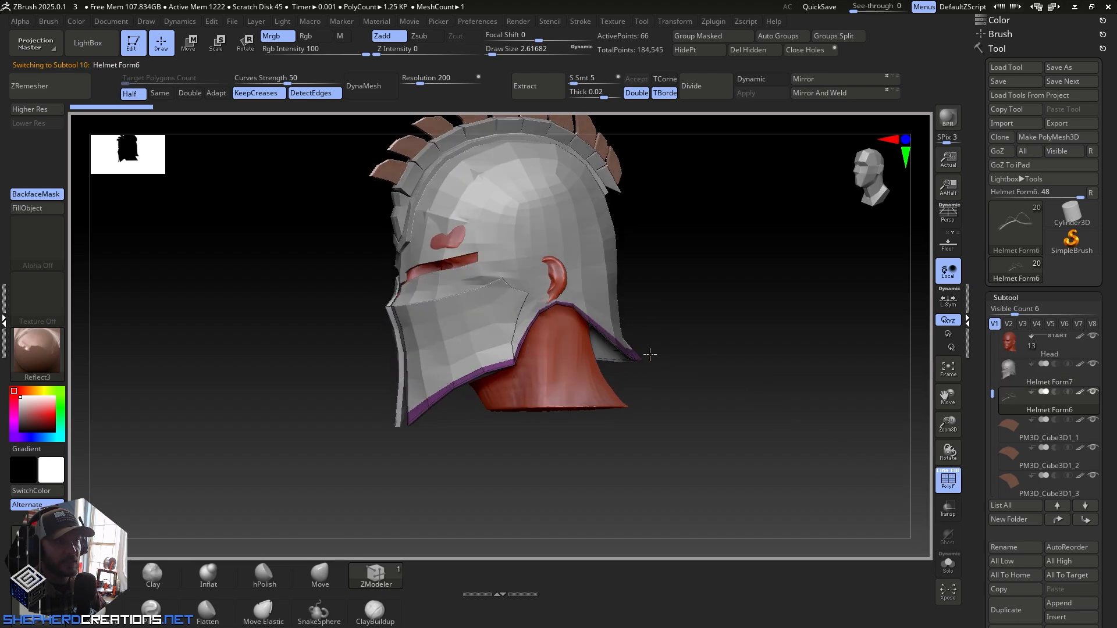
drag(646, 351, 725, 128)
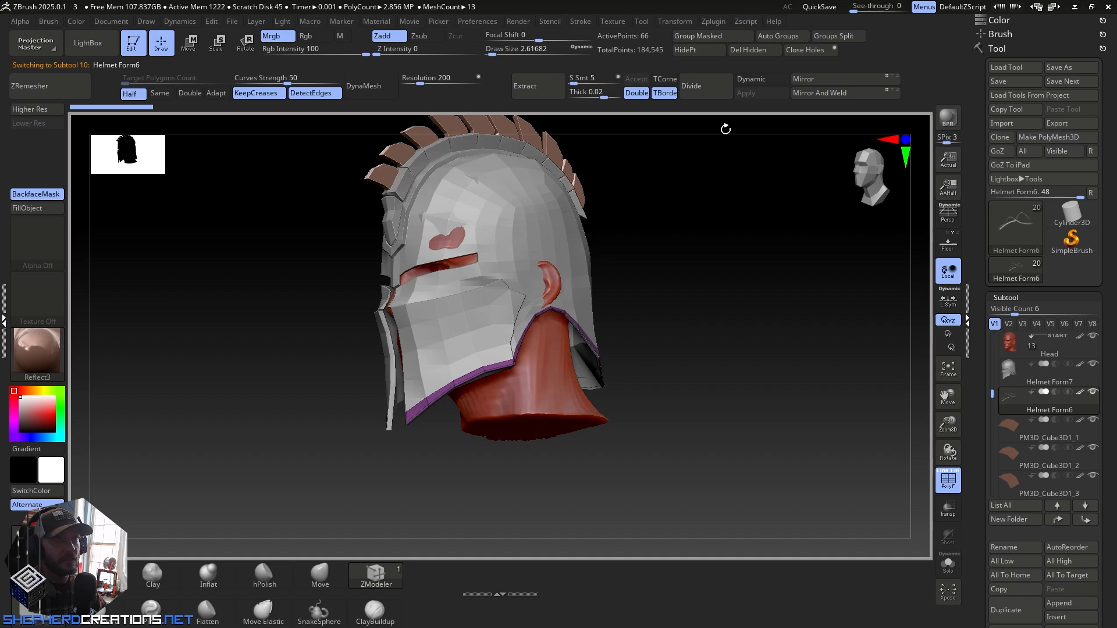
click(777, 36)
click(777, 36)
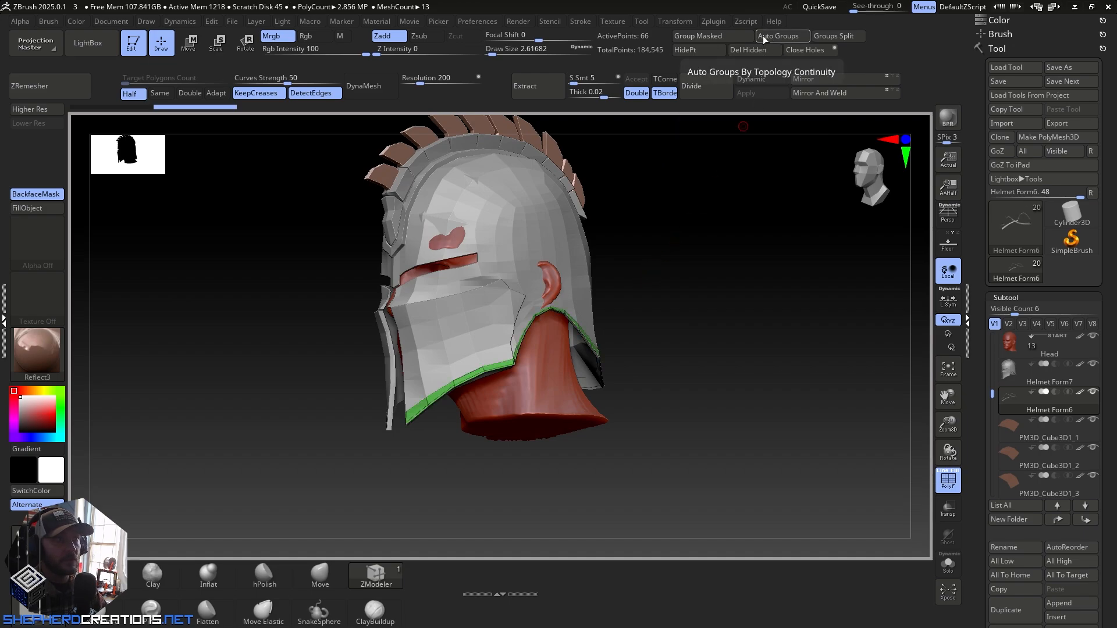
Step: Try thickening the separated rim strip outward with the ZModeler polygon action QMesh targeting Polygroup All
ctrl+right_drag(618, 256, 669, 326)
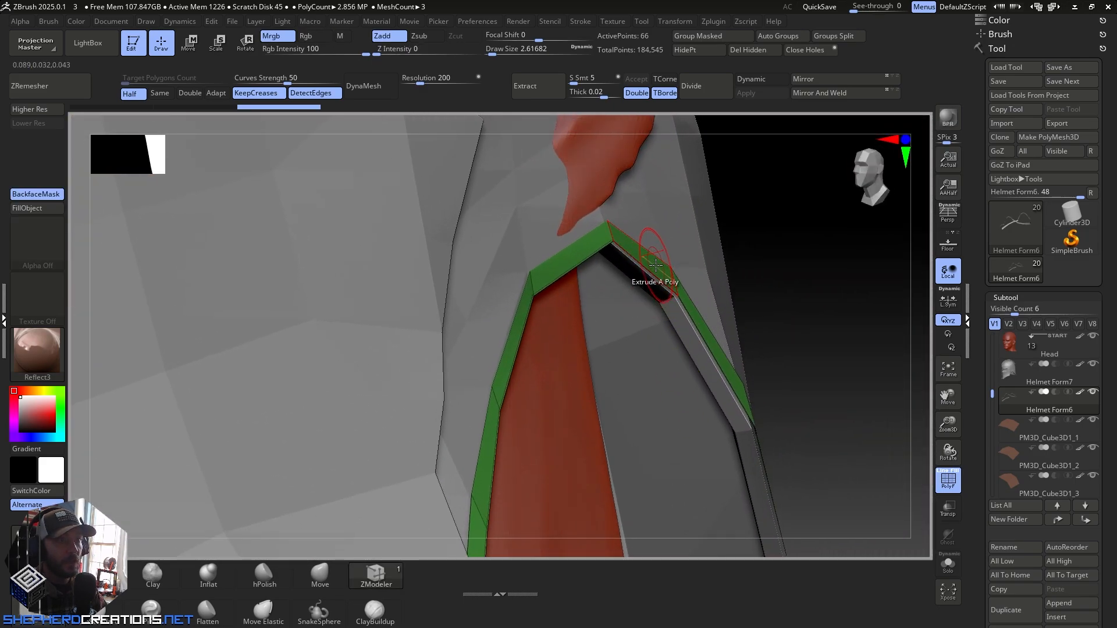
key(space)
click(619, 206)
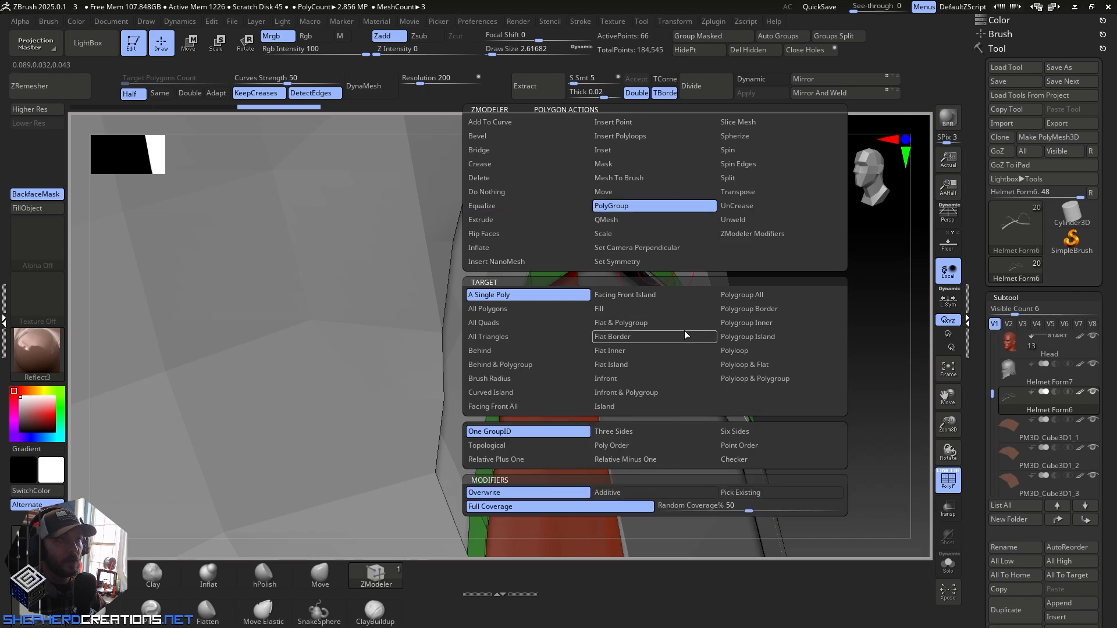
click(626, 221)
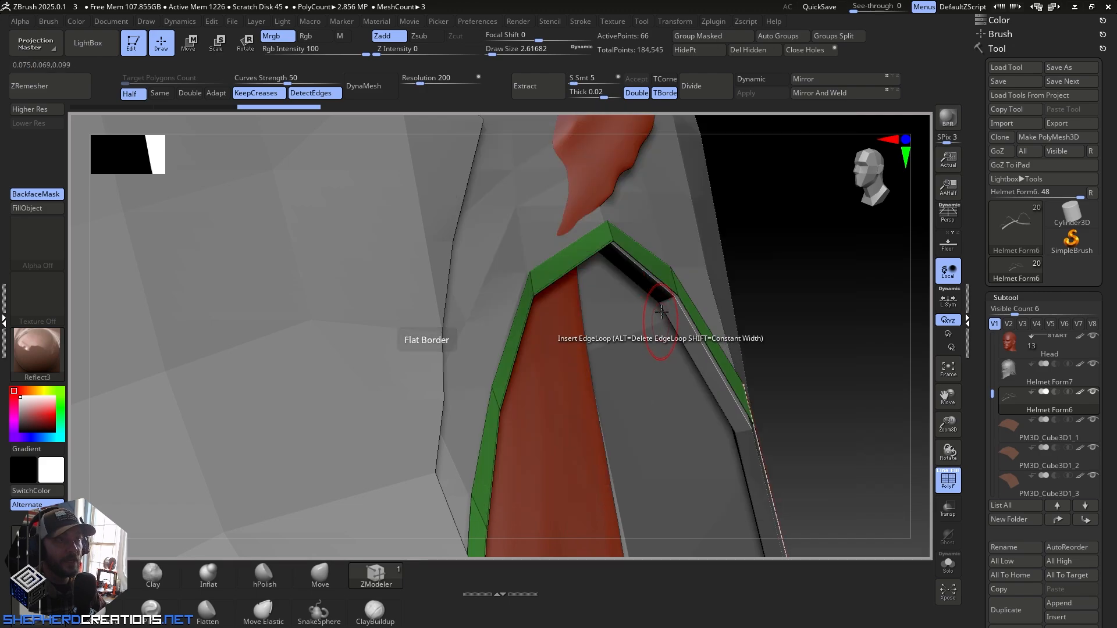
click(660, 269)
key(space)
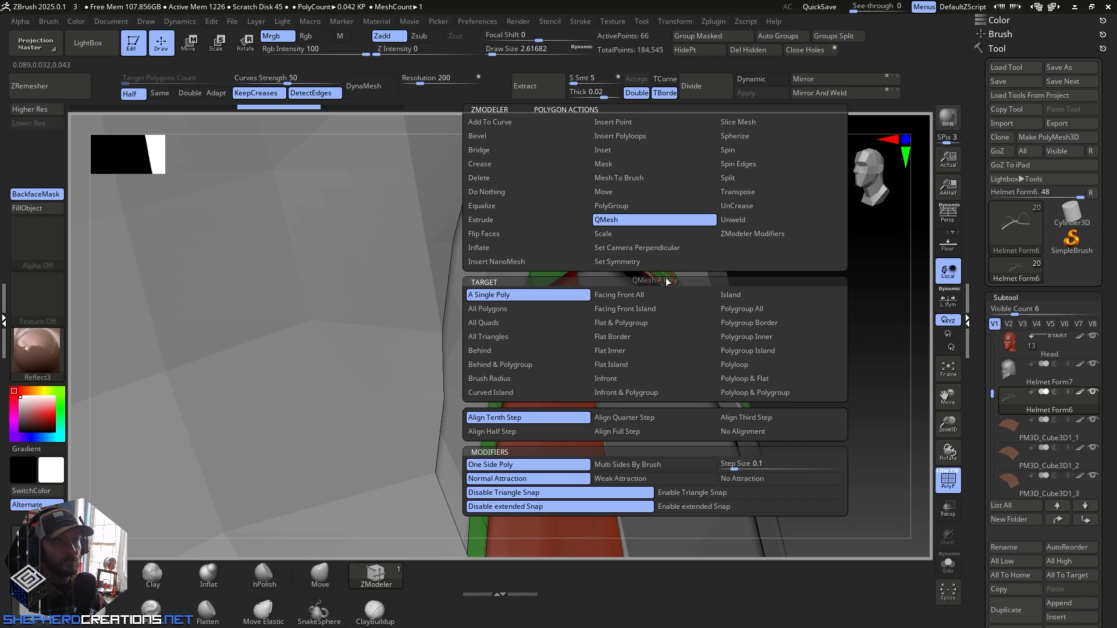
click(743, 310)
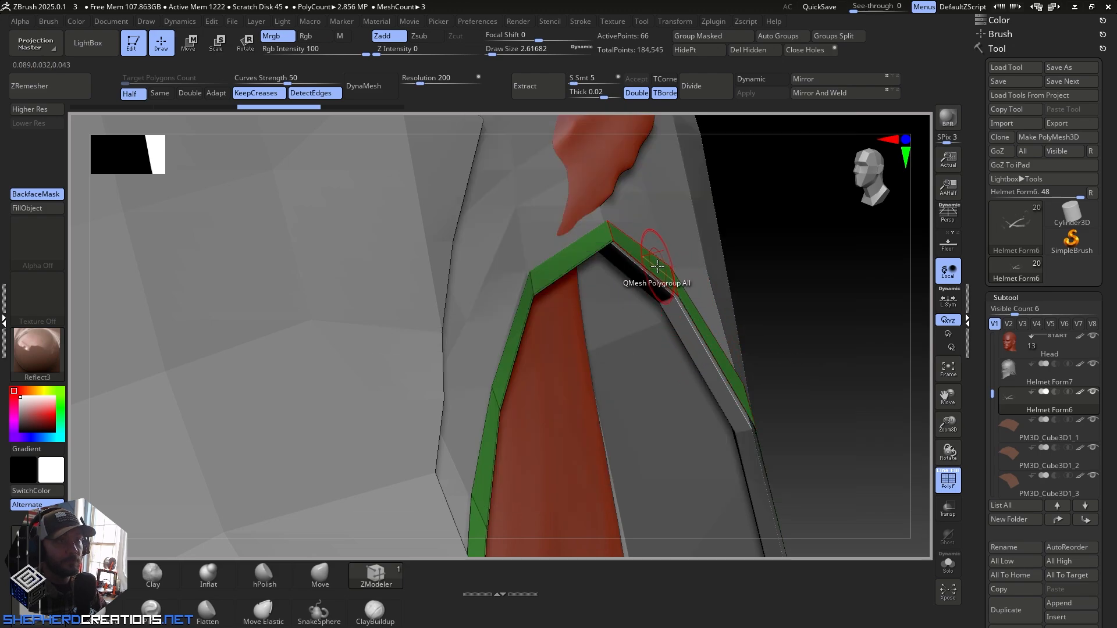
drag(657, 266, 674, 260)
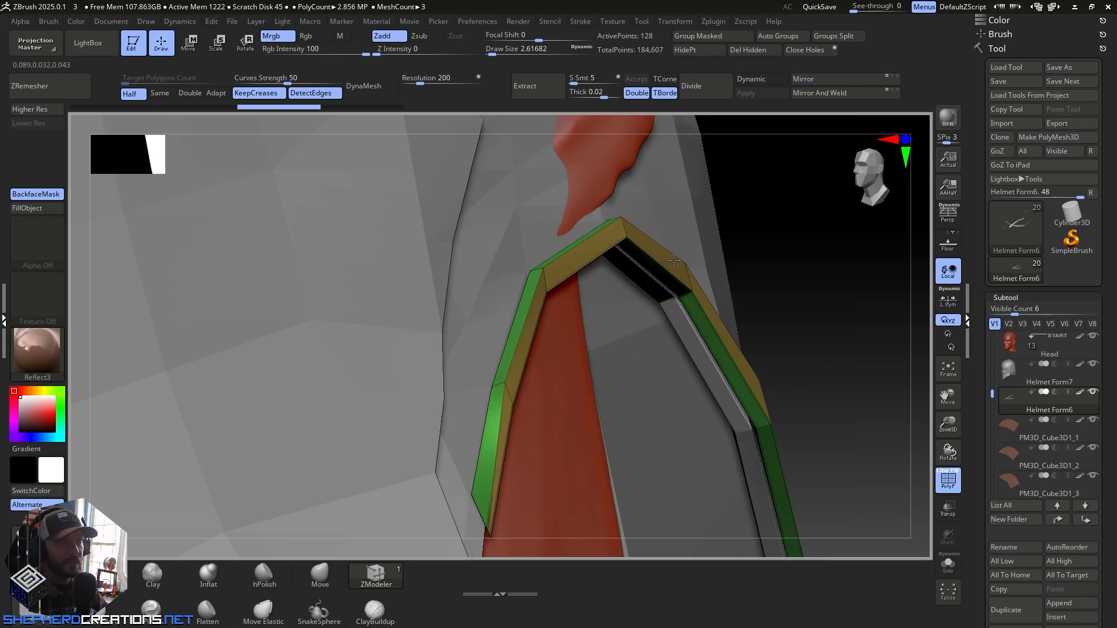
Step: Undo the rim strip thickening and delete the Helmet Form6 strip subtool
ctrl+right_drag(743, 342, 692, 189)
right_drag(762, 289, 678, 331)
right_drag(625, 409, 880, 258)
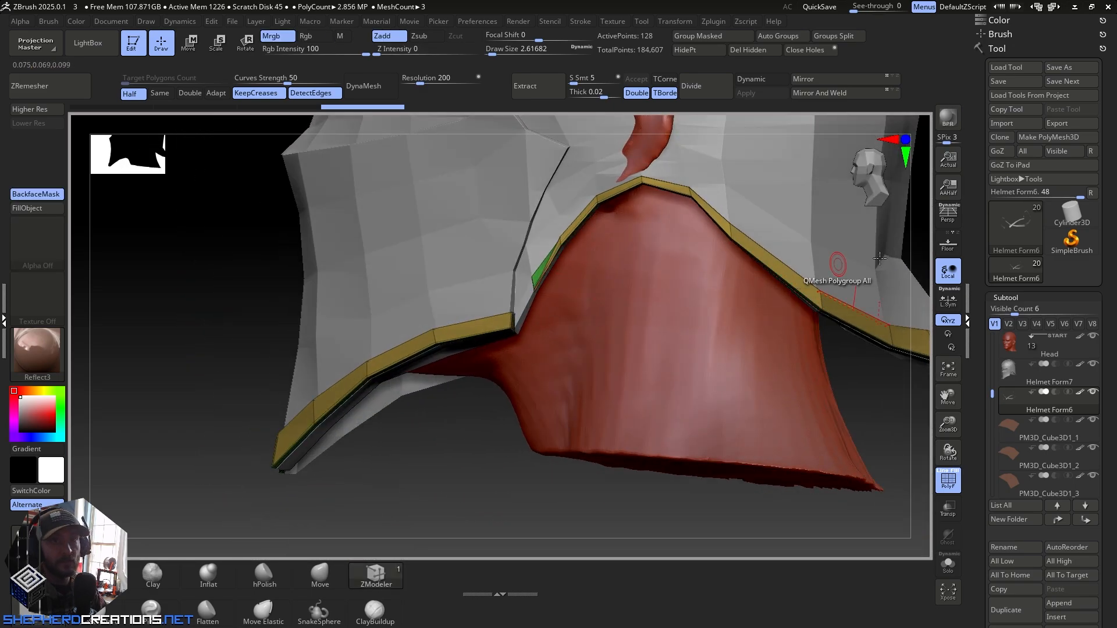
right_drag(606, 320, 619, 294)
key(ctrl+z)
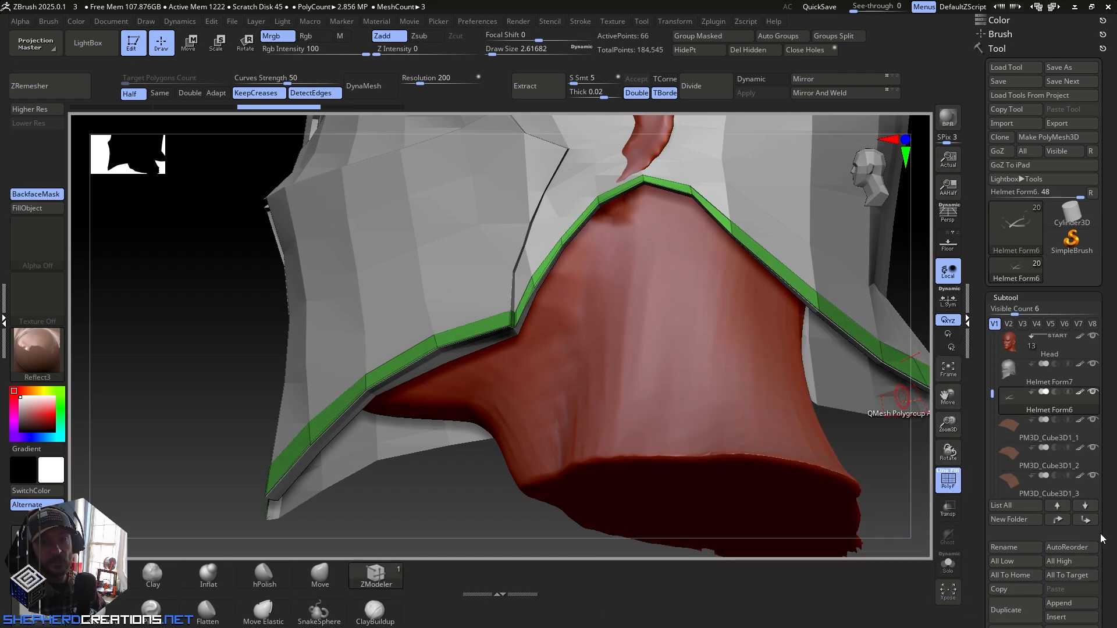
scroll(1112, 531, down, 2)
click(1002, 588)
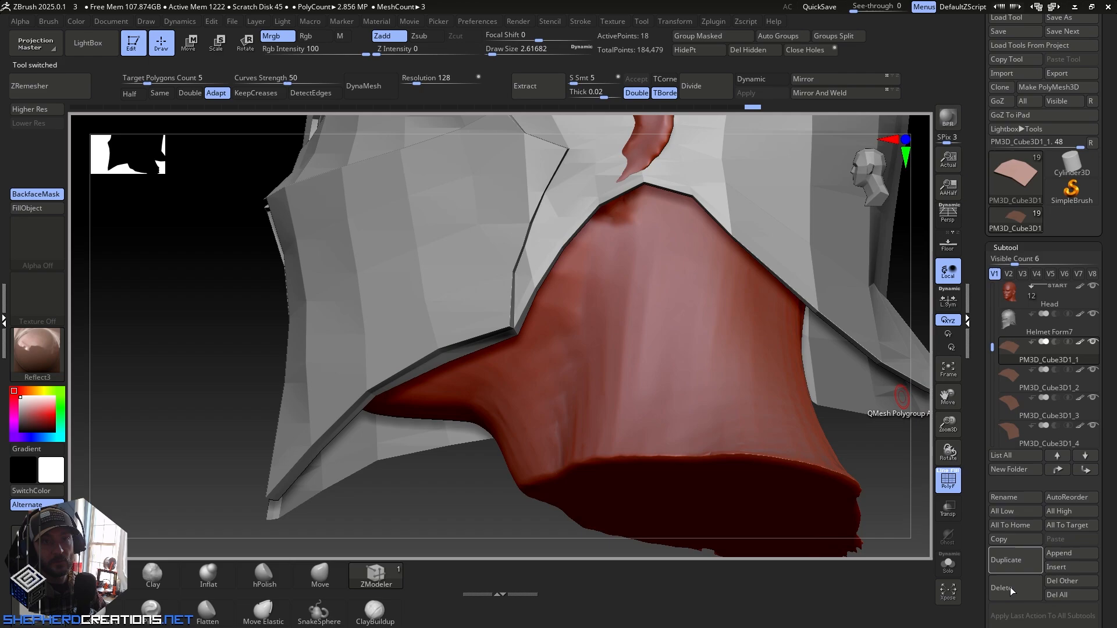
Step: Select the Helmet Form7 subtool and mark the rim polygons around the rear cheek corner as a temporary ZModeler polygroup
right_drag(542, 342, 542, 288)
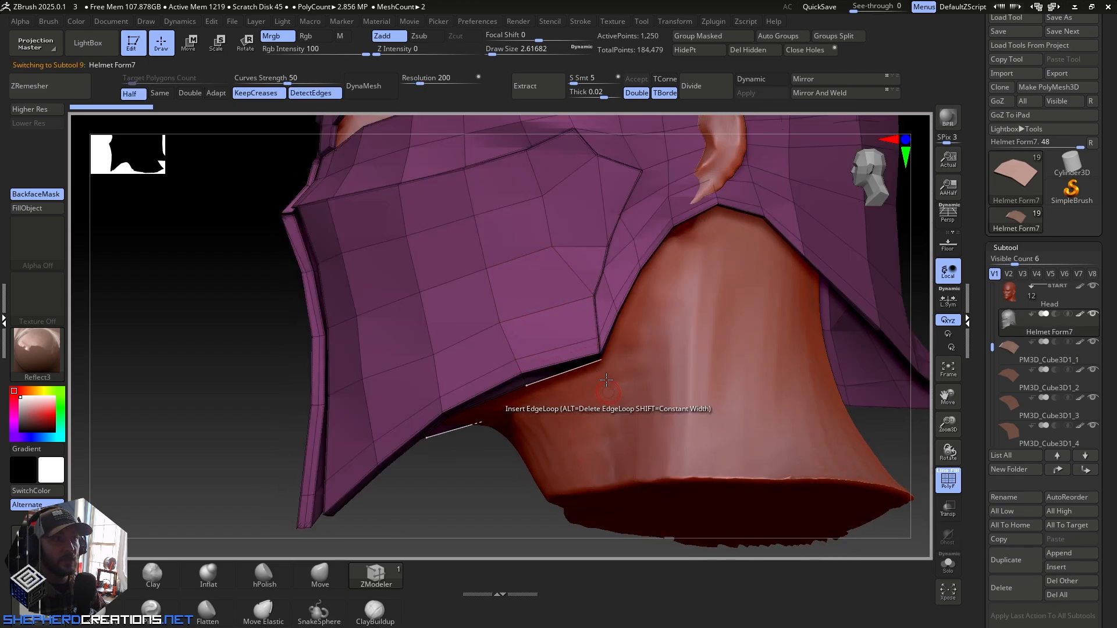
ctrl+right_drag(629, 267, 552, 393)
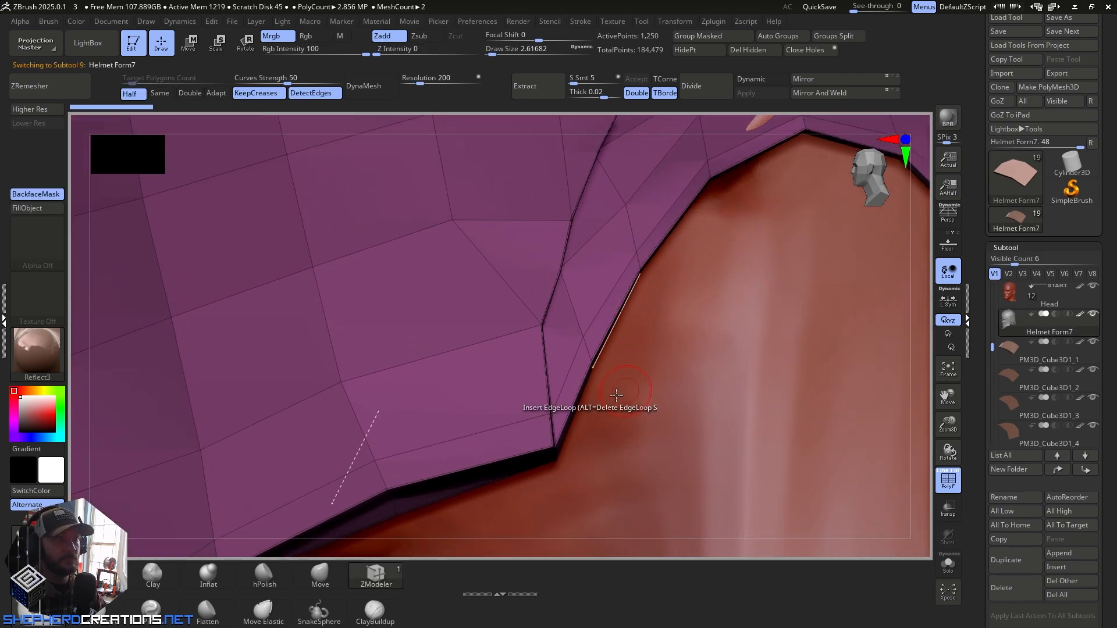
click(513, 436)
click(579, 404)
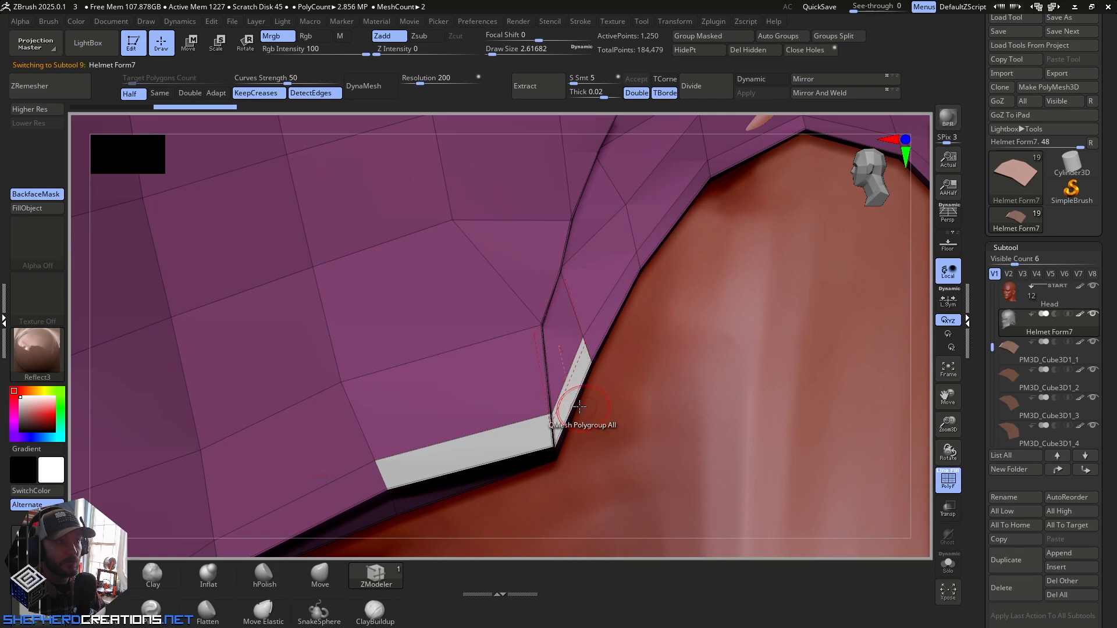
right_drag(579, 407, 625, 401)
alt+click(542, 435)
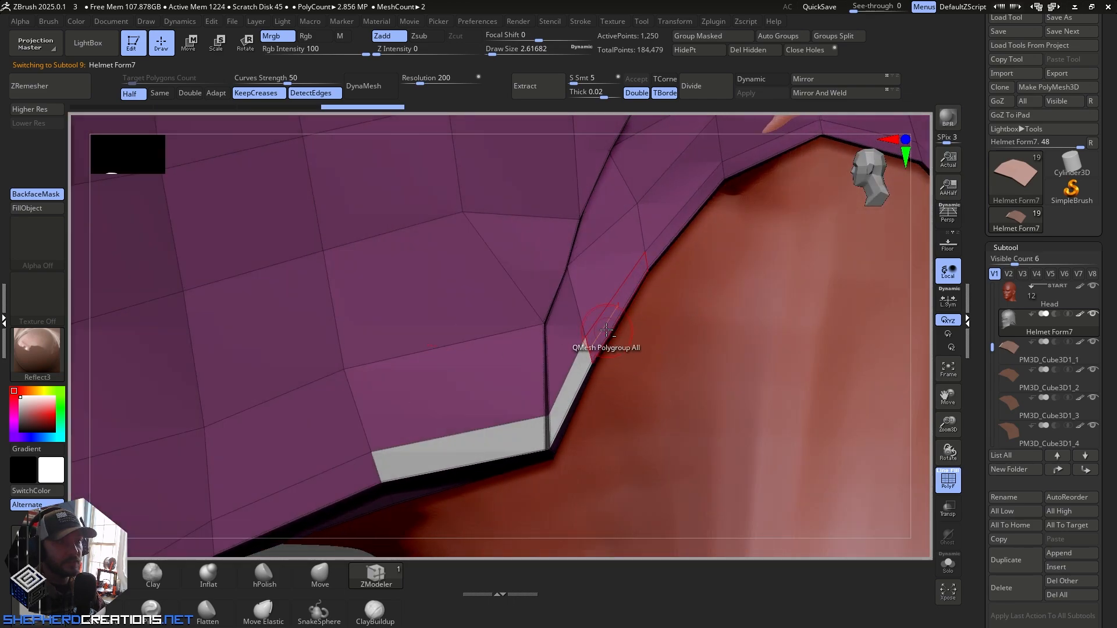
Step: Add the rim polygons over the neck arch and along the back edge of the helmet to the temporary polygroup
right_drag(674, 227, 476, 312)
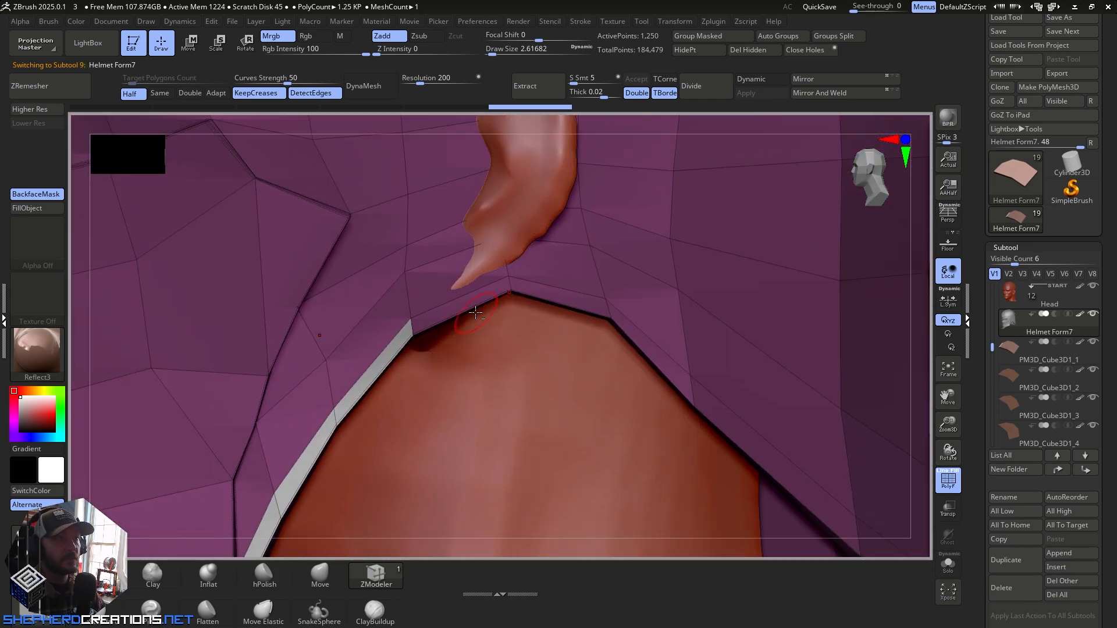
click(478, 296)
click(565, 296)
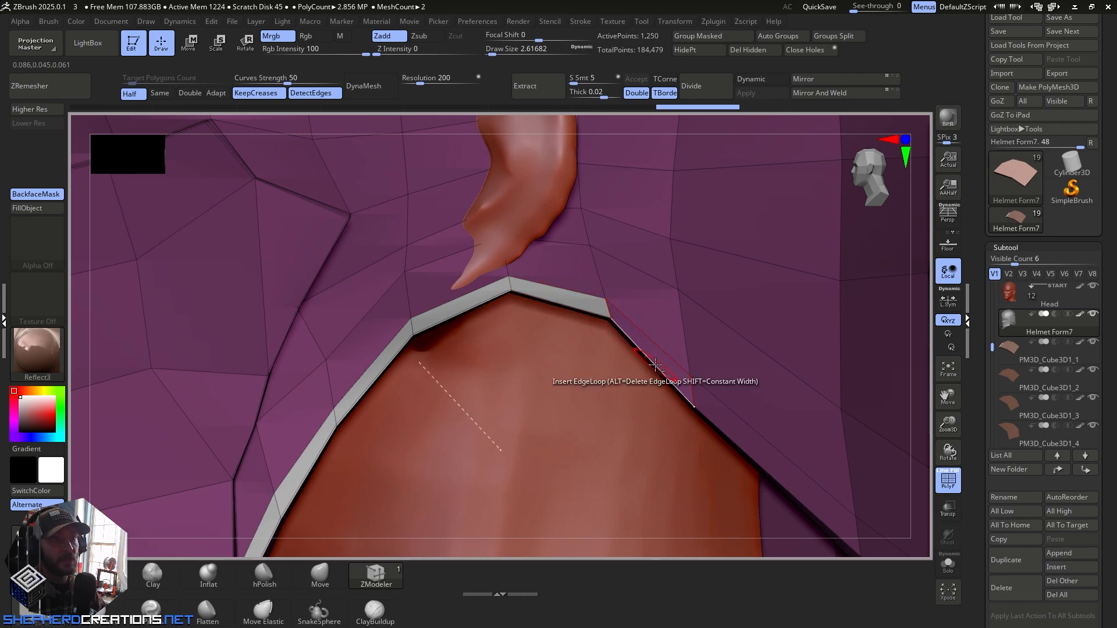
right_drag(666, 366, 578, 338)
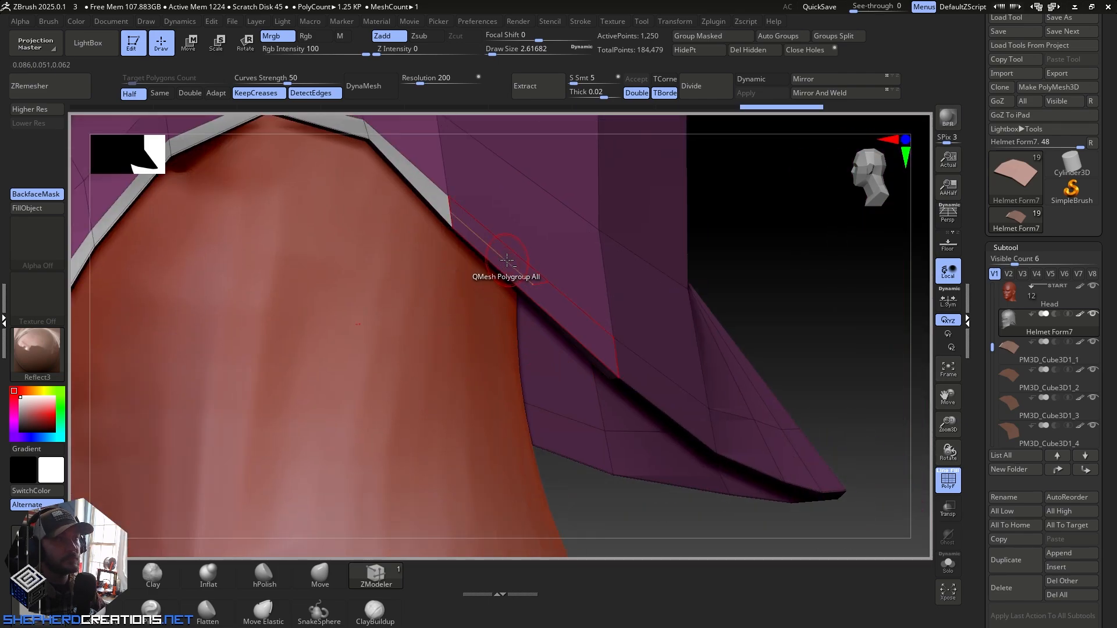
click(654, 378)
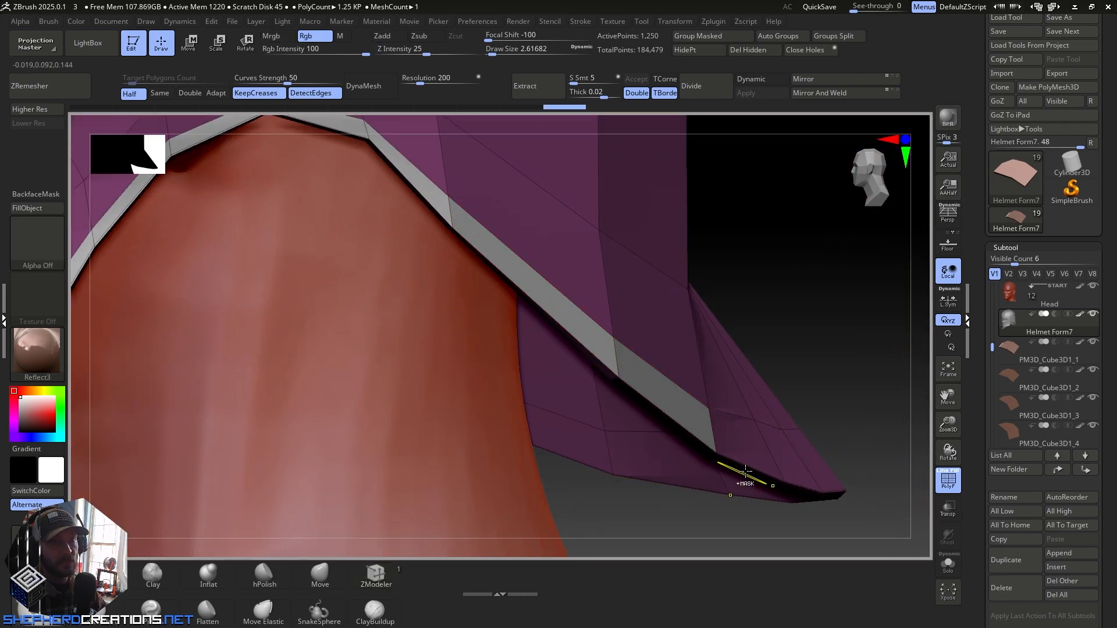
click(746, 449)
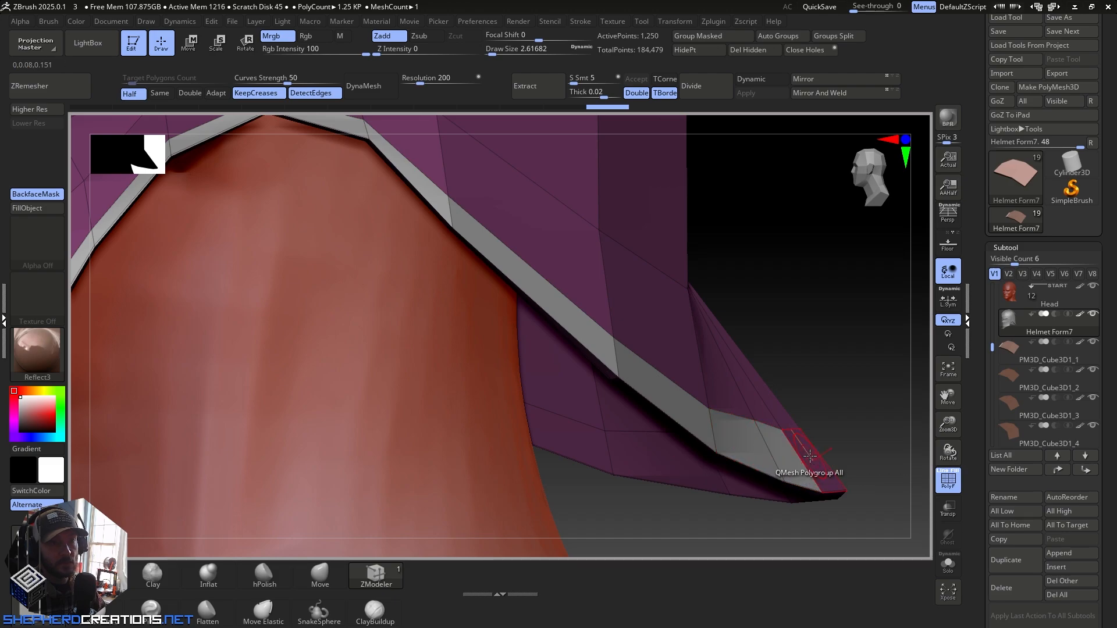
Step: Add the remaining lower rim polygons of the cheek plate, up to its front tip, to the temporary polygroup
right_drag(231, 232, 532, 256)
click(411, 425)
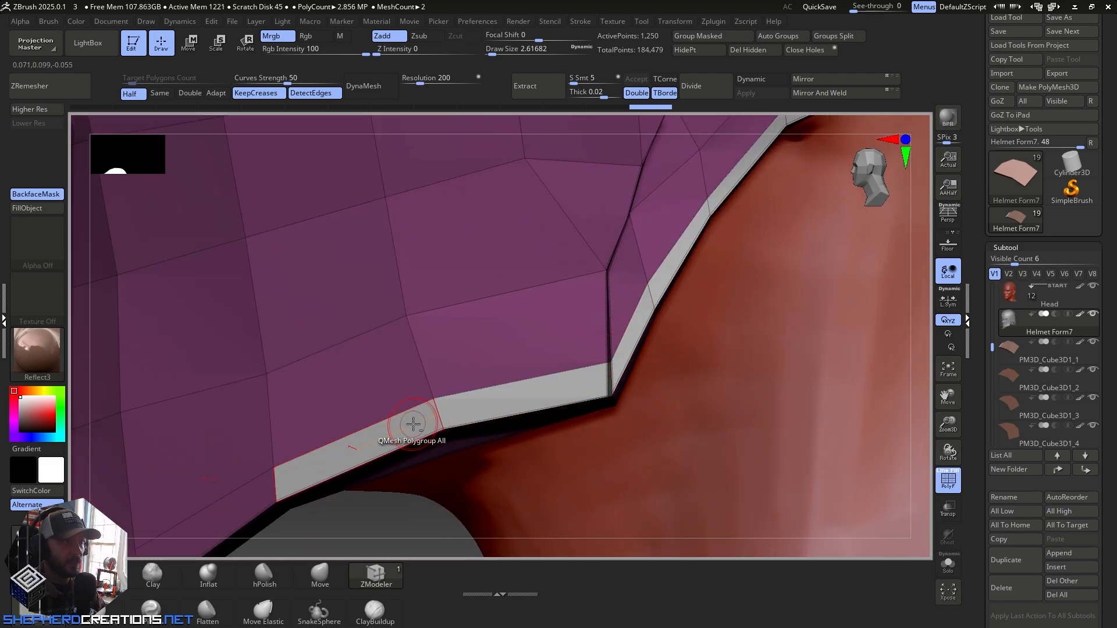
alt+right_drag(434, 374, 754, 218)
click(524, 381)
click(419, 451)
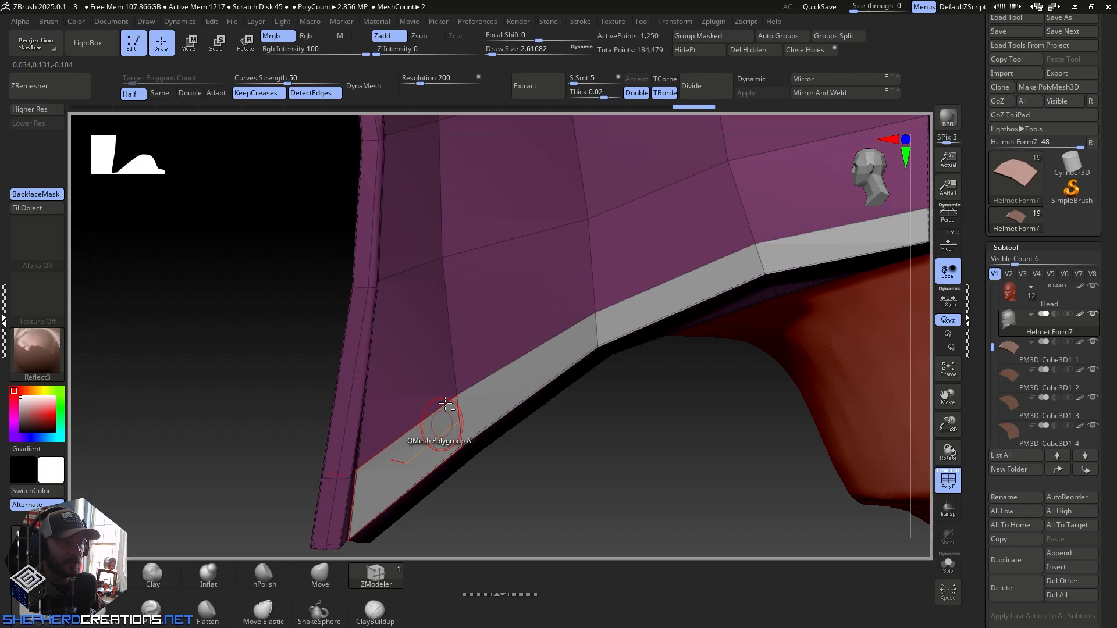
alt+right_drag(423, 424, 543, 356)
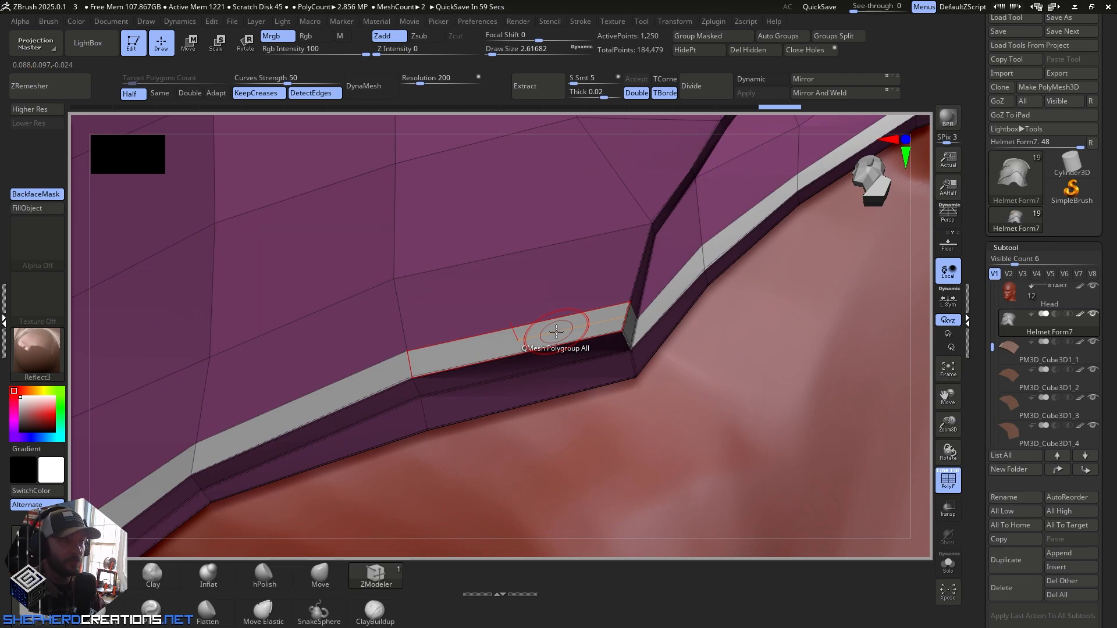
Step: Extrude the marked rim polygons slightly outward using ZModeler Extrude on A Single Poly with No Sides Polys
key(space)
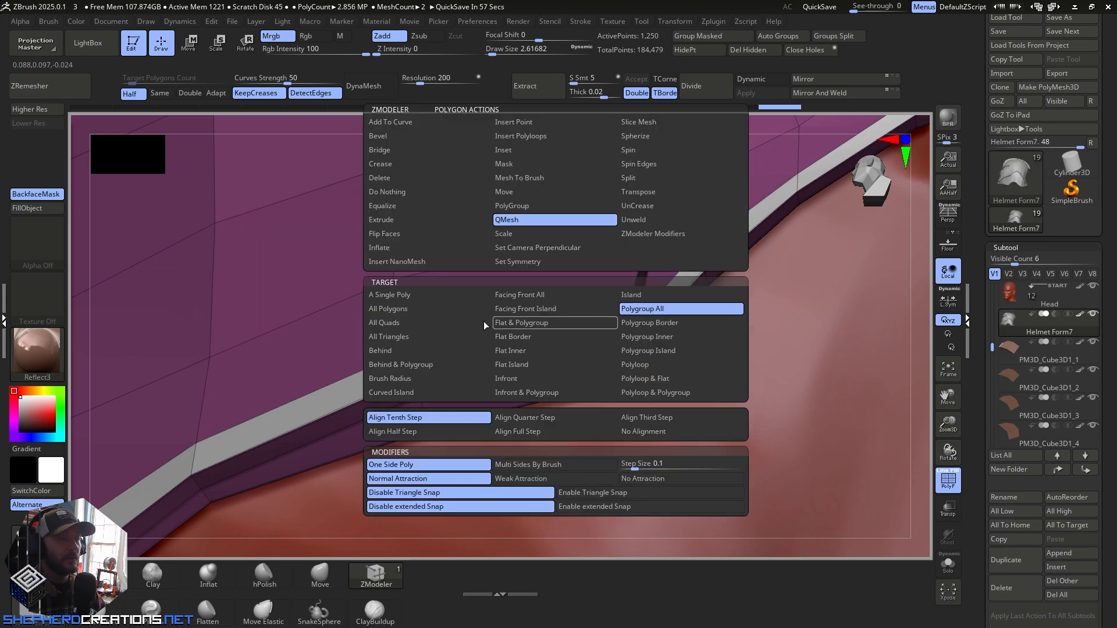
click(389, 221)
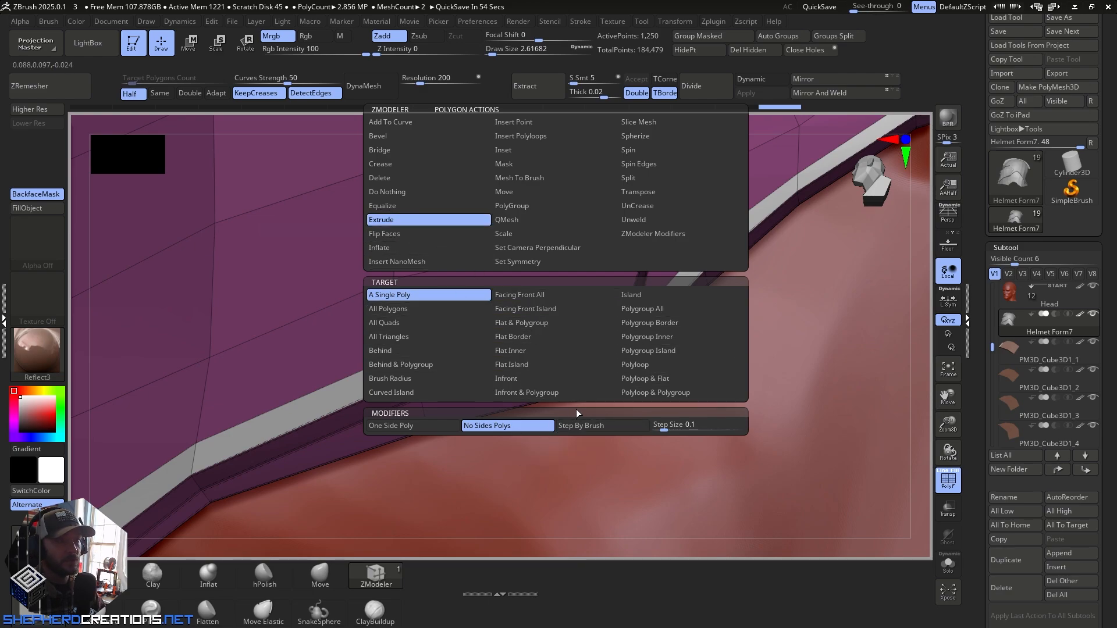
right_drag(591, 326, 609, 321)
drag(578, 326, 581, 319)
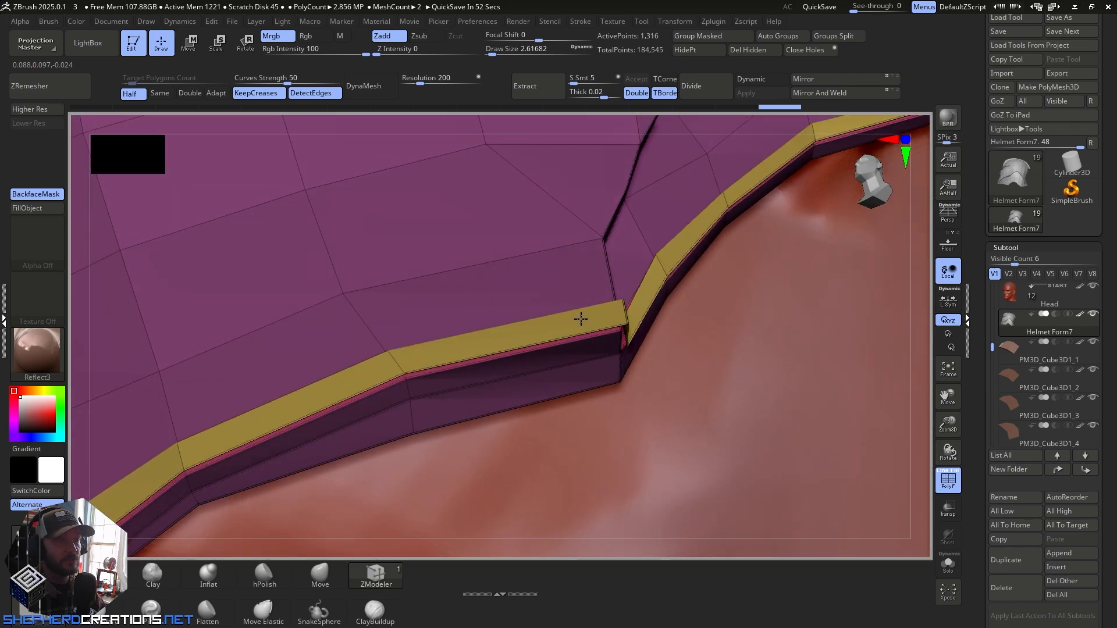
Step: Auto-group the helmet by topology, split the groups into separate subtools, and select the new rim strip subtool
click(773, 36)
click(820, 35)
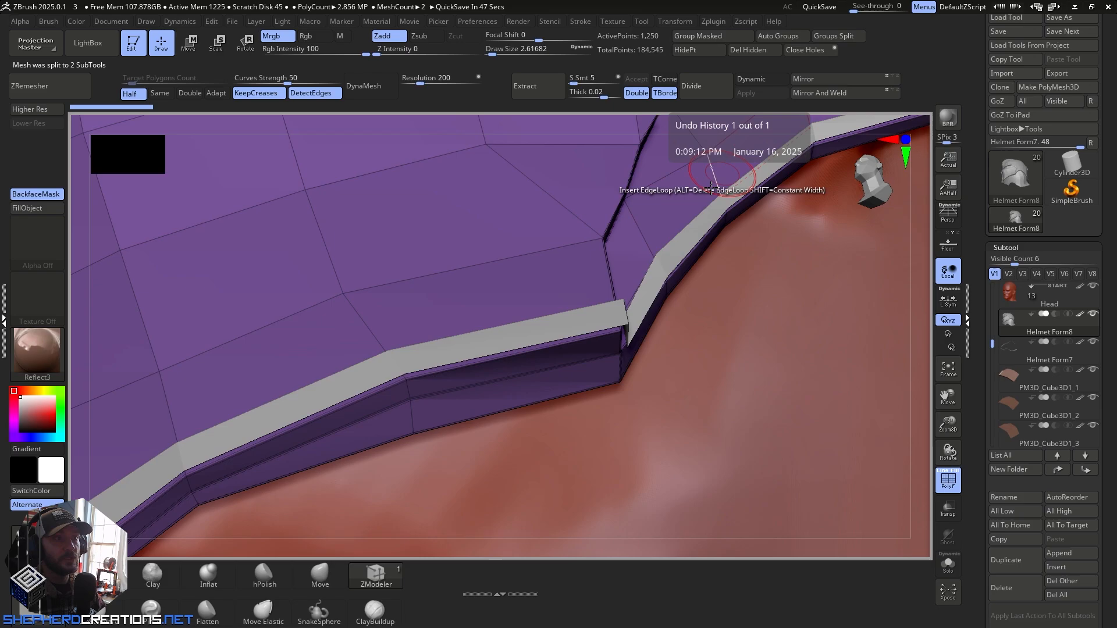
mouse_move(590, 294)
ctrl+right_down()
mouse_move(584, 250)
mouse_move(605, 262)
mouse_move(579, 286)
mouse_move(626, 302)
mouse_move(581, 306)
ctrl+right_up()
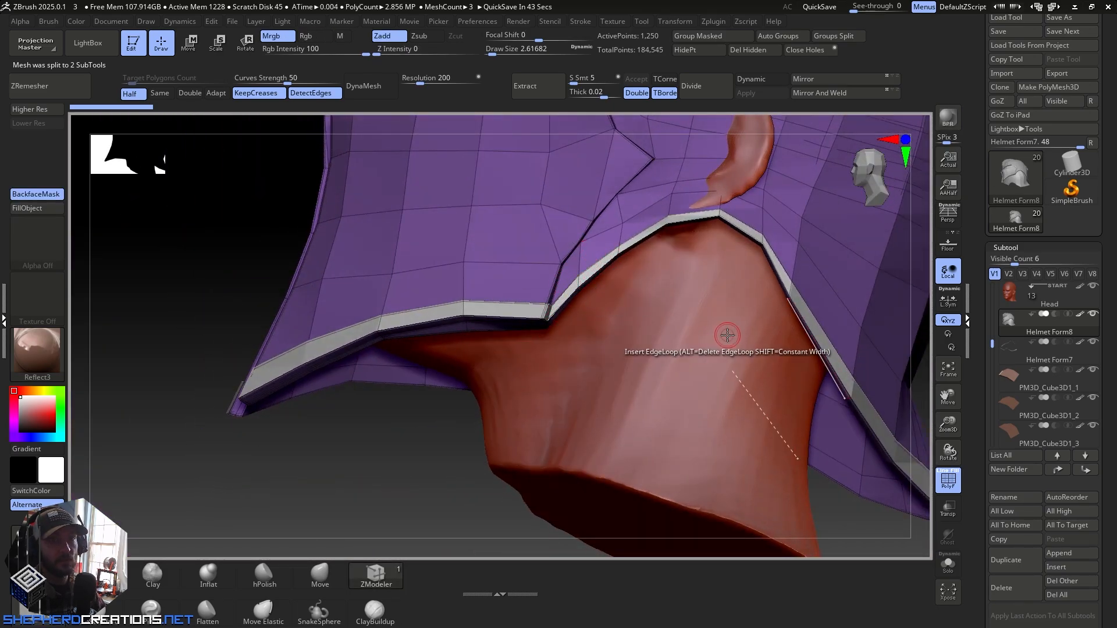
click(1010, 361)
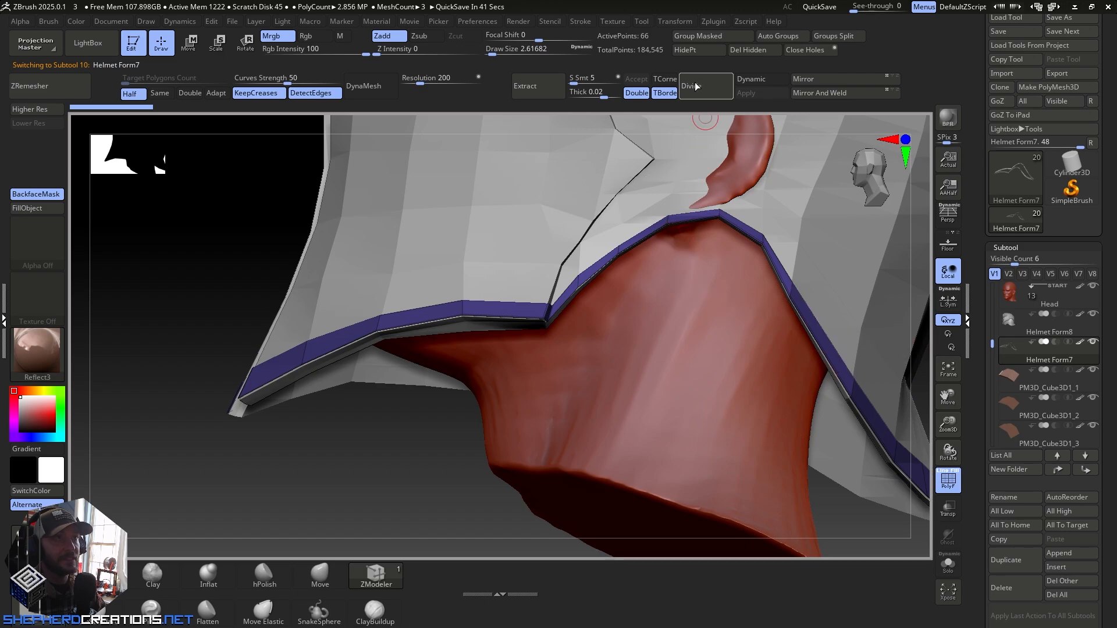
Step: Thicken the rim strip slightly outward with ZModeler QMesh targeting Polygroup All, forming a solid trim around the lower edge
right_drag(617, 189, 557, 339)
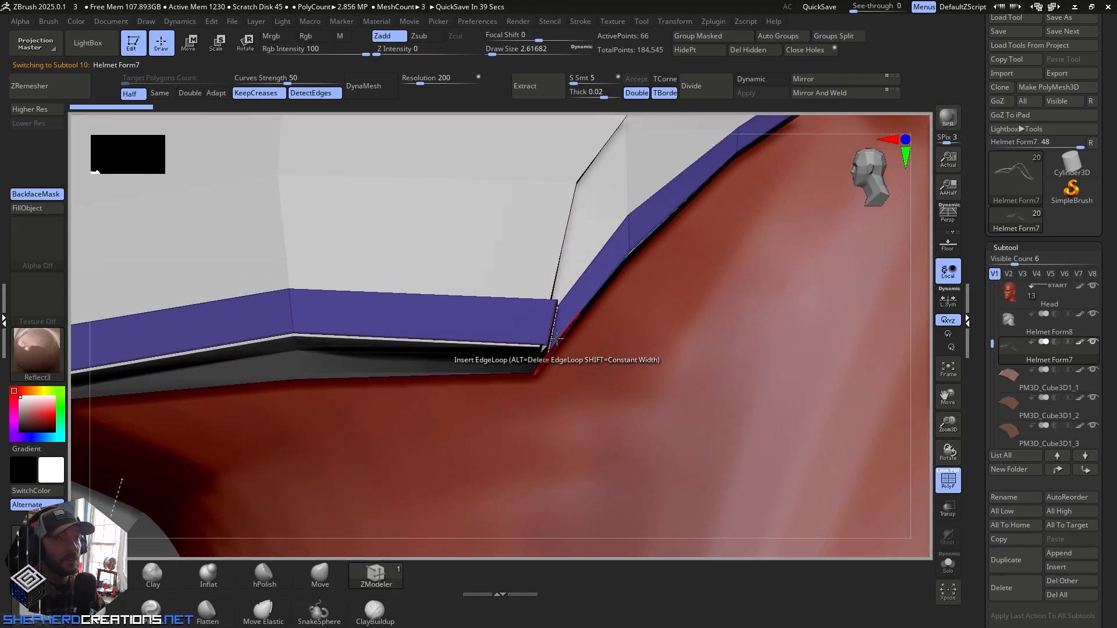
key(space)
click(441, 218)
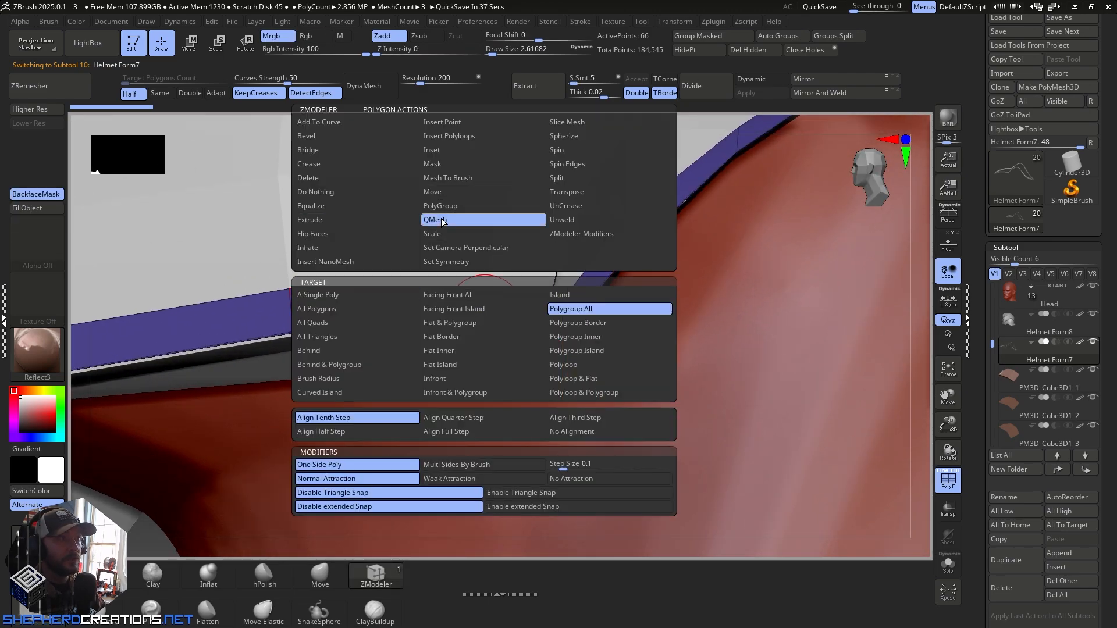
right_drag(495, 344, 500, 320)
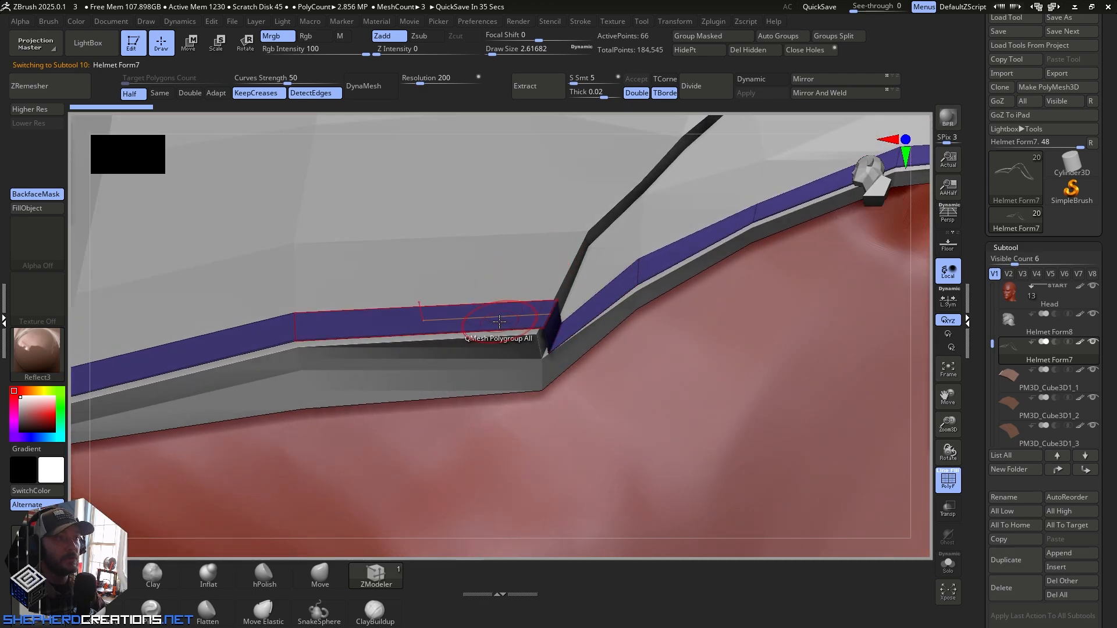
drag(501, 316, 515, 266)
click(492, 320)
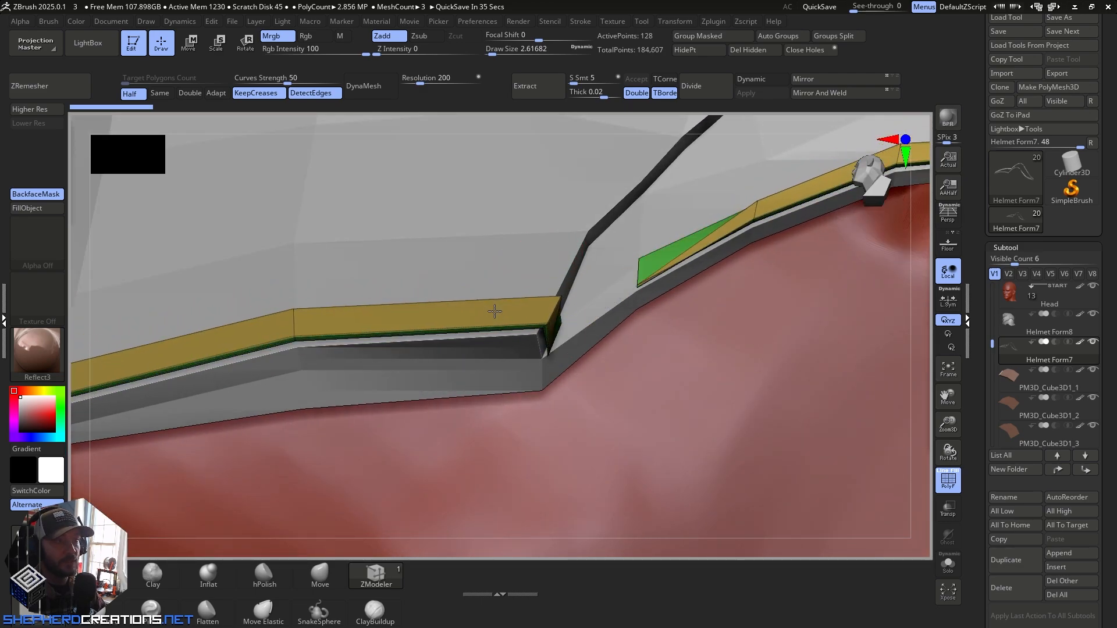
key(ctrl+z)
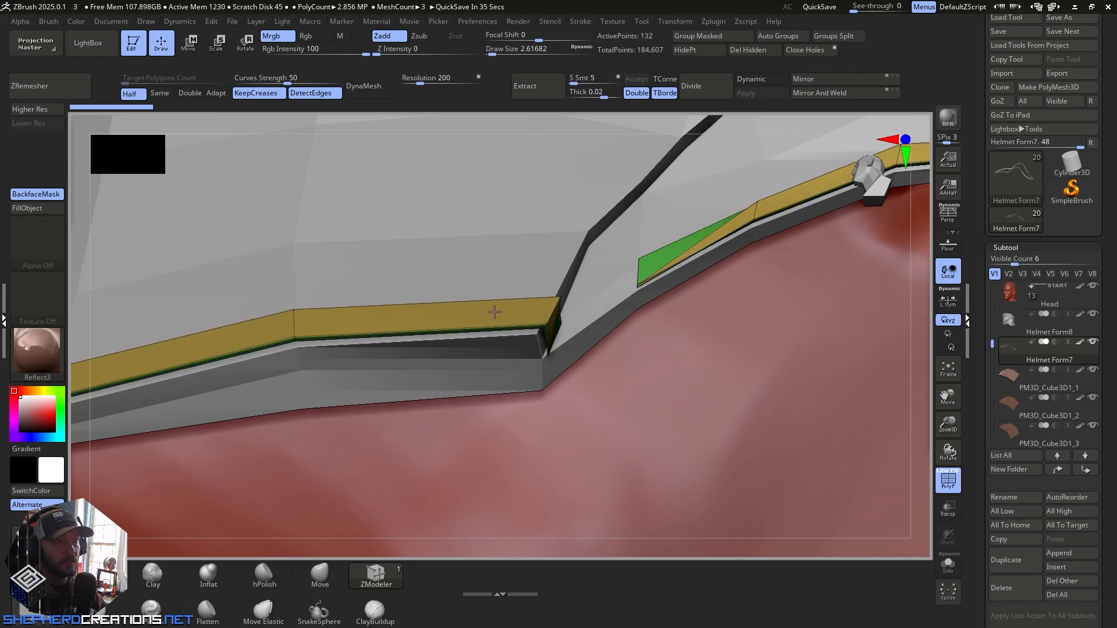
drag(495, 312, 494, 316)
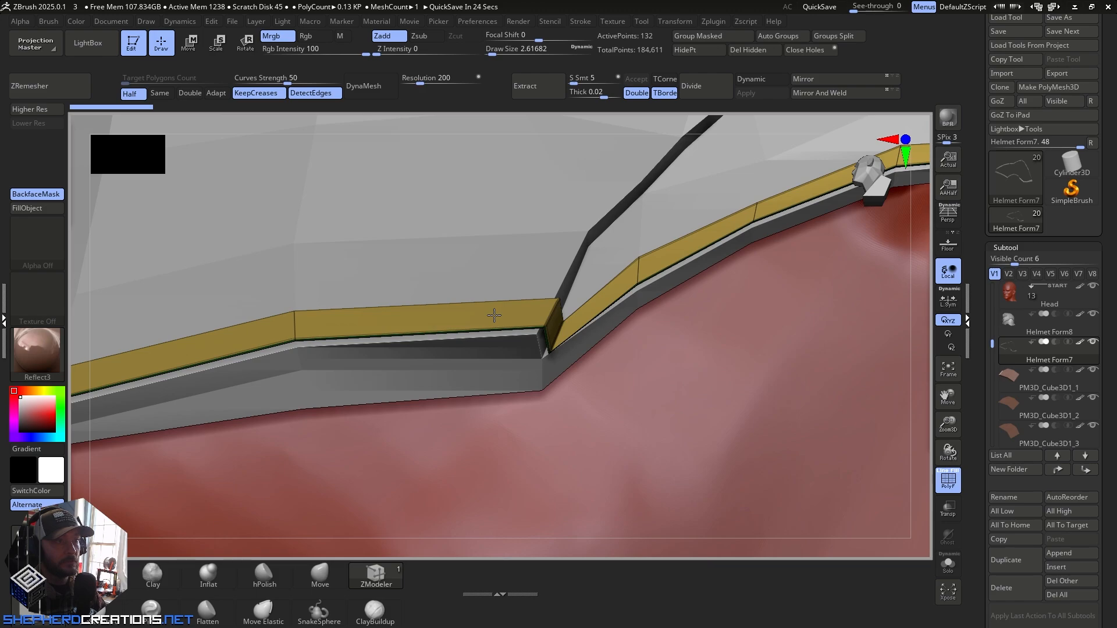
mouse_move(494, 315)
mouse_down()
mouse_move(523, 212)
mouse_move(557, 169)
mouse_move(510, 312)
mouse_up()
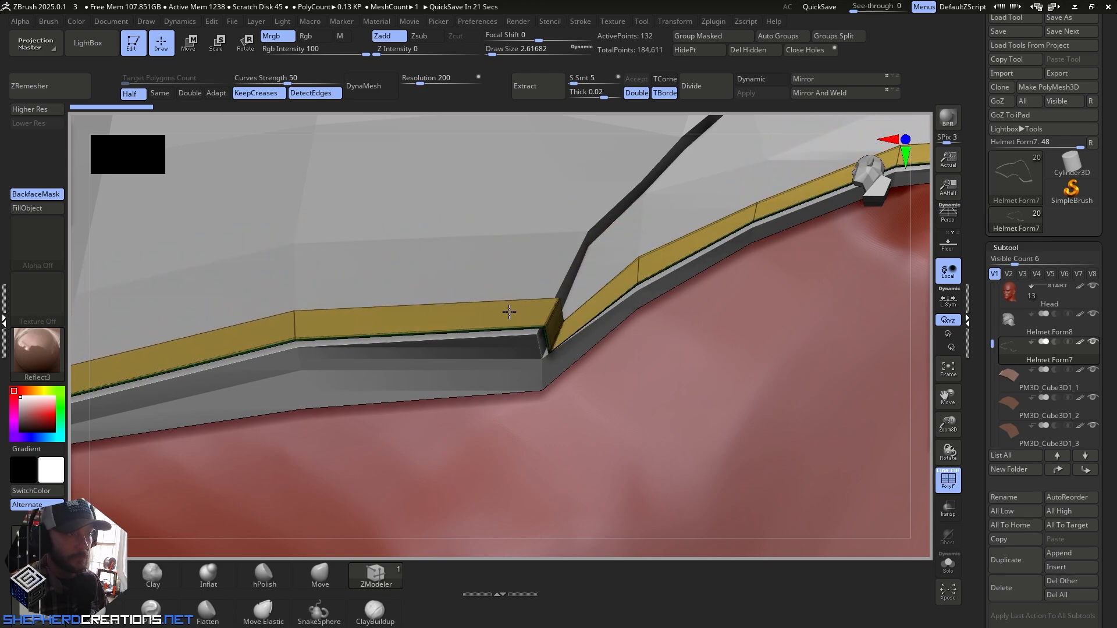
mouse_move(587, 338)
ctrl+right_down()
mouse_move(571, 409)
mouse_move(567, 335)
mouse_move(567, 361)
ctrl+right_up()
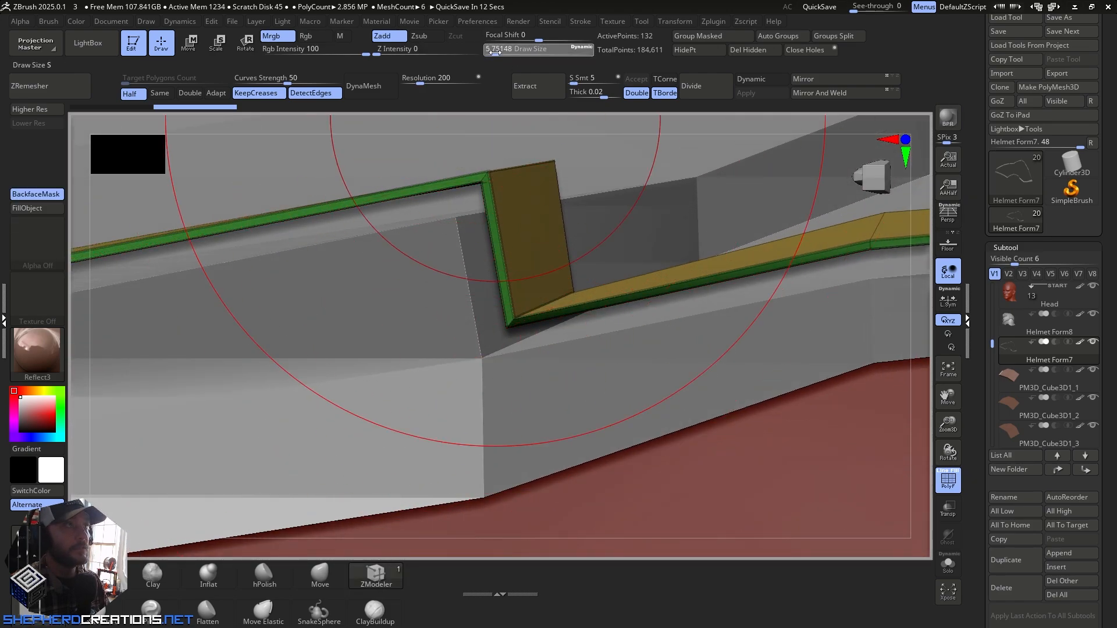
Step: Set the Move brush to draw size 1 and pull the lower corner of the rim trim's side notch outward
drag(496, 51, 492, 52)
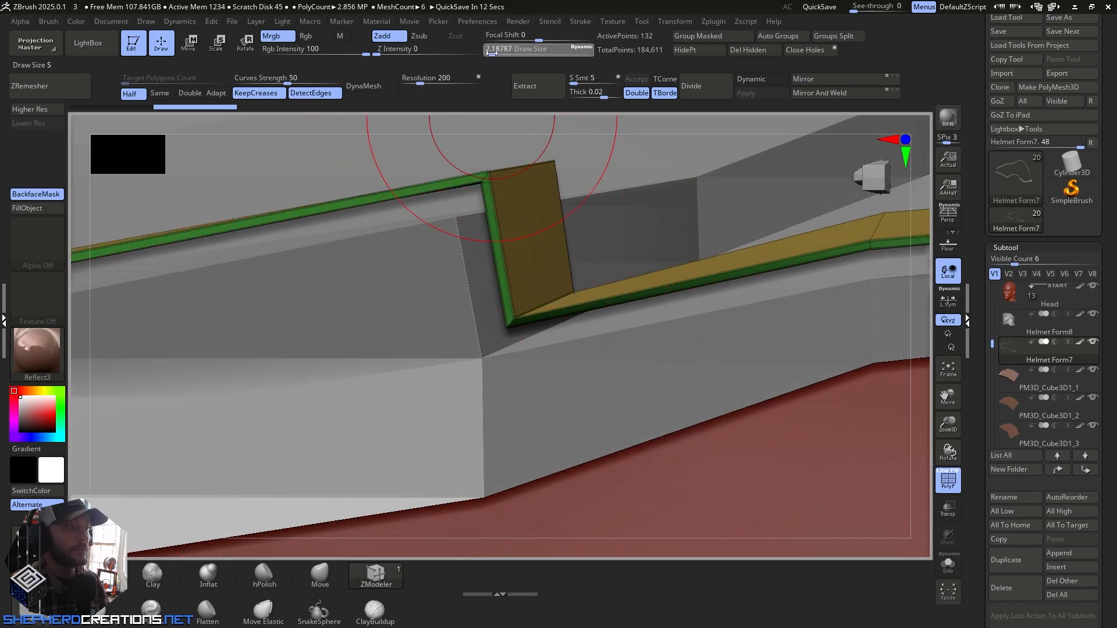
click(336, 574)
mouse_move(515, 316)
mouse_down()
mouse_move(530, 286)
mouse_move(511, 327)
mouse_up()
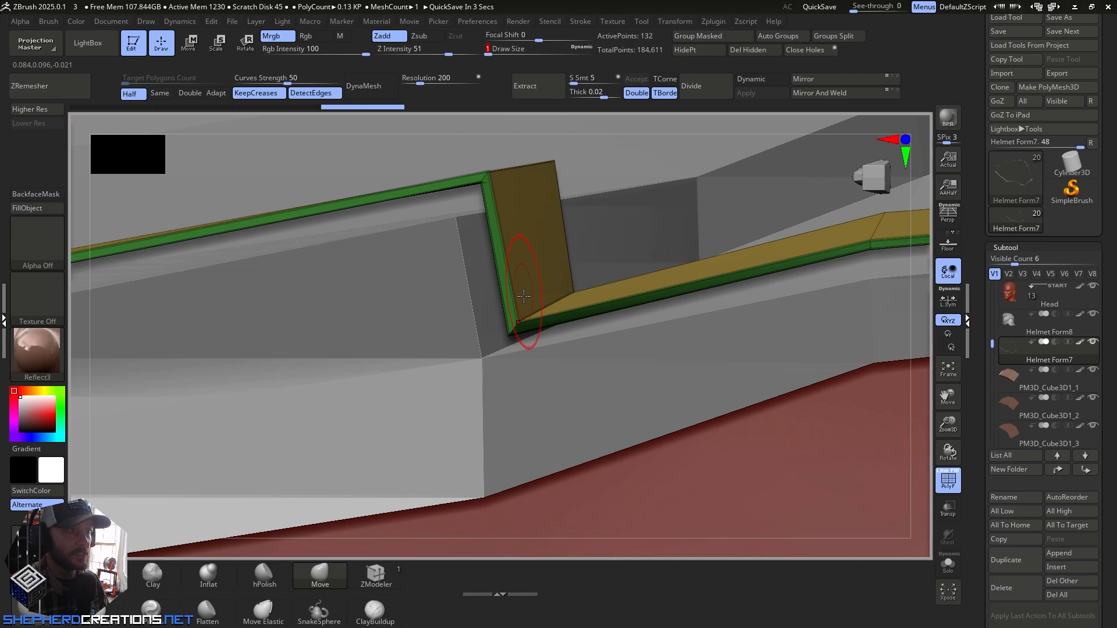
mouse_move(517, 319)
mouse_down()
mouse_move(527, 272)
mouse_move(496, 386)
mouse_up()
right_drag(576, 289, 569, 327)
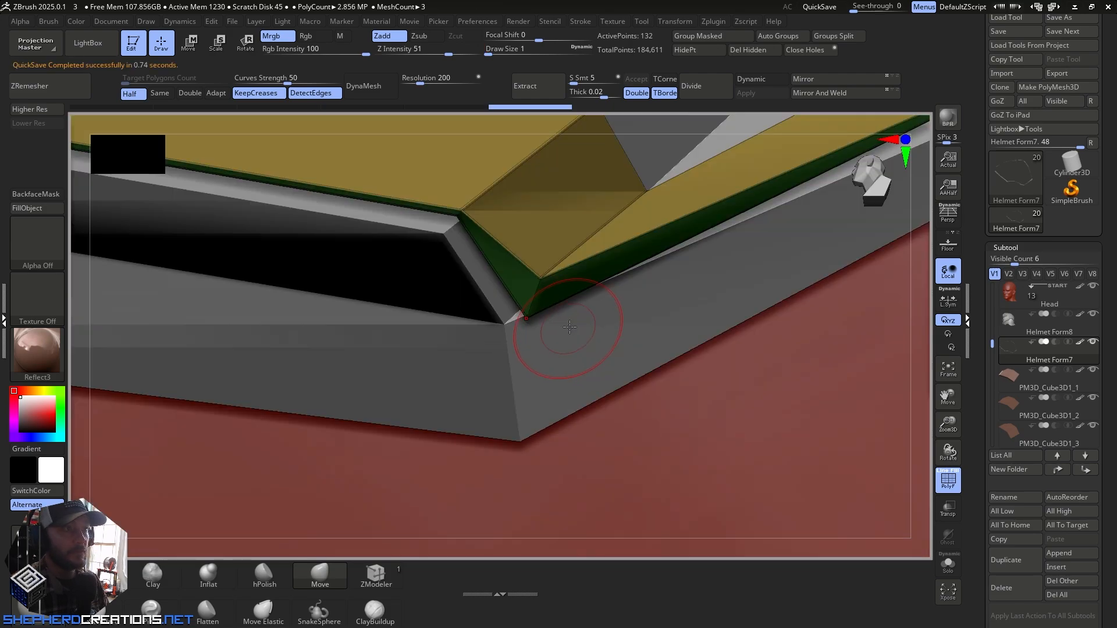
right_drag(625, 246, 617, 186)
Step: Isolate the rim trim and pull its outer vertices at both notch corners outward to even out the edge width
click(950, 561)
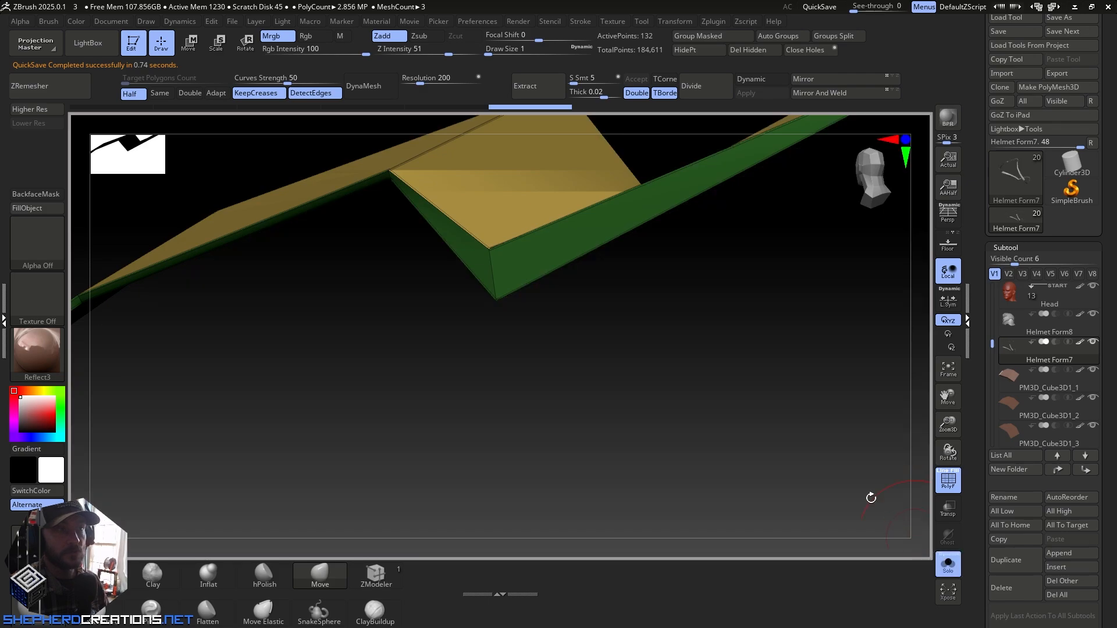
right_drag(871, 496, 451, 348)
mouse_move(444, 322)
mouse_down()
mouse_move(404, 214)
mouse_move(507, 384)
mouse_up()
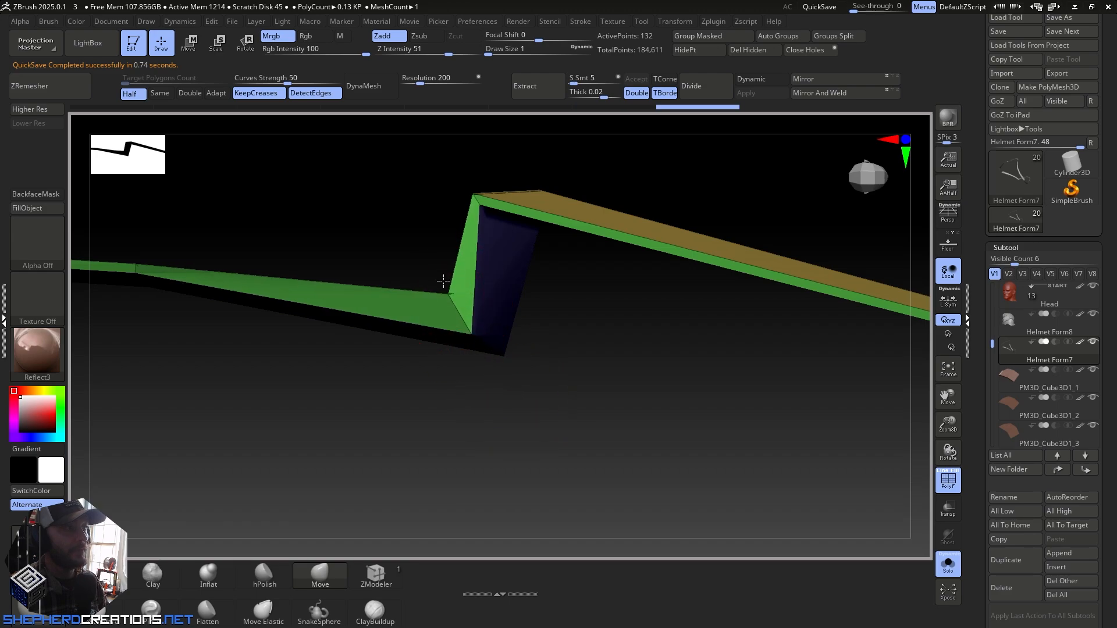
mouse_move(444, 282)
mouse_down()
mouse_move(417, 237)
mouse_move(436, 292)
mouse_up()
right_drag(464, 335, 667, 358)
mouse_move(641, 319)
mouse_down()
mouse_move(611, 237)
mouse_move(625, 285)
mouse_up()
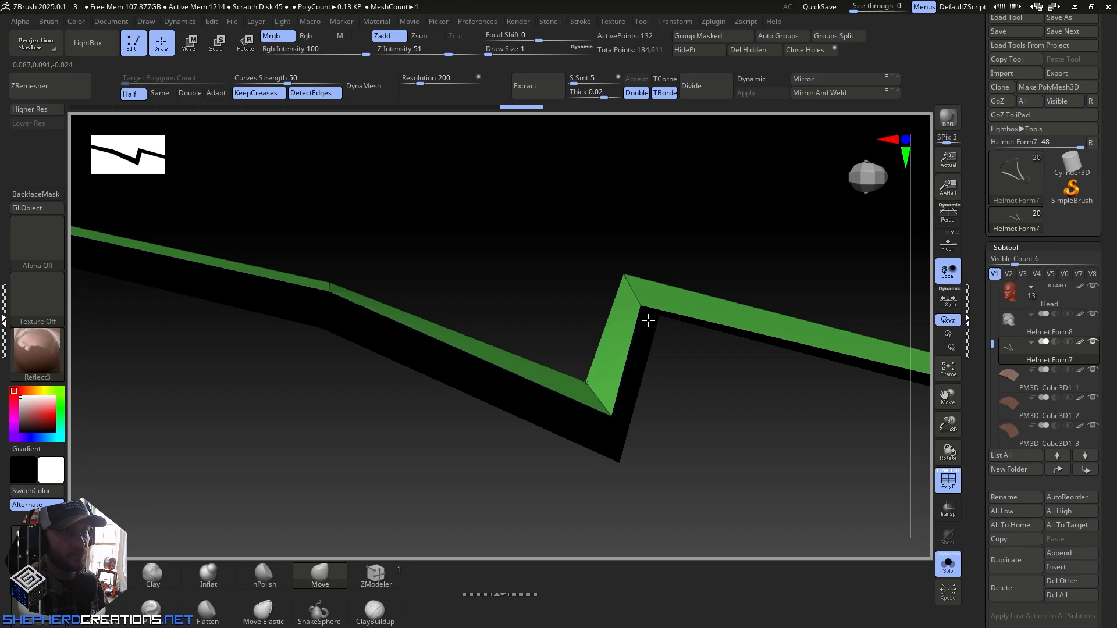
mouse_move(686, 329)
right_down()
mouse_move(645, 250)
mouse_move(672, 324)
right_up()
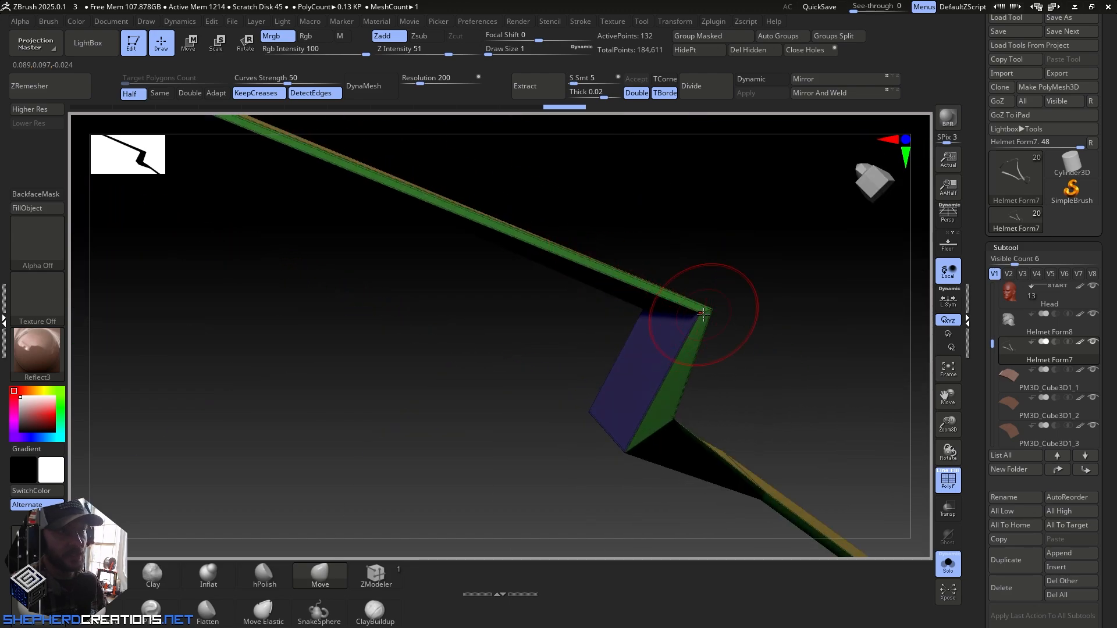
mouse_move(704, 314)
mouse_down()
mouse_move(675, 294)
mouse_move(774, 269)
mouse_move(638, 332)
mouse_up()
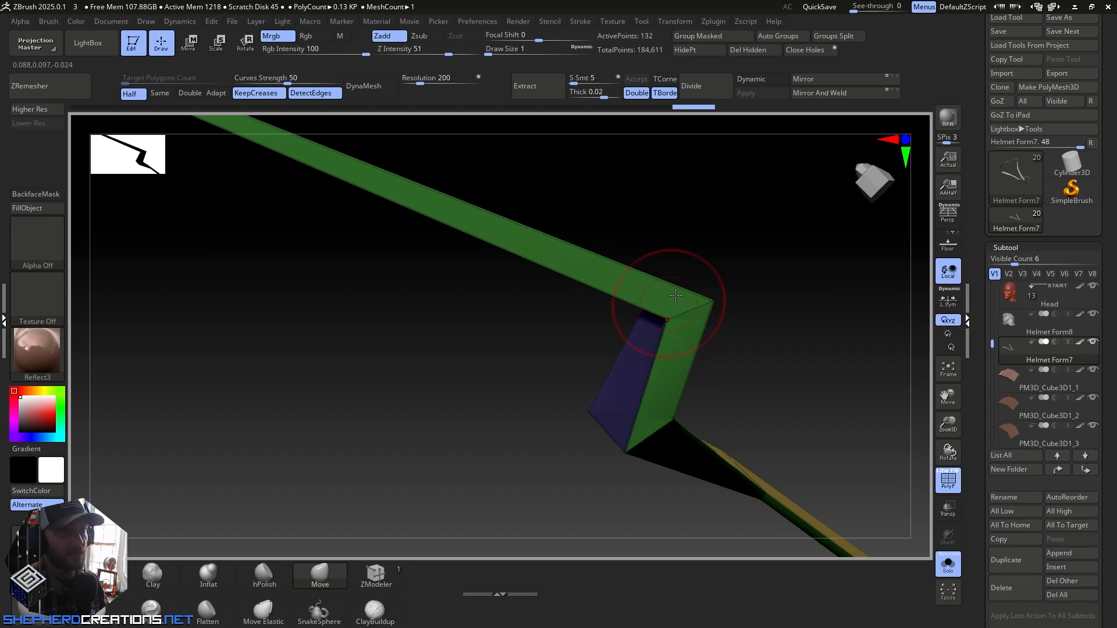
mouse_move(675, 296)
right_down()
mouse_move(646, 374)
mouse_move(683, 399)
mouse_move(668, 254)
mouse_move(708, 324)
mouse_move(715, 274)
mouse_move(554, 319)
mouse_move(554, 295)
mouse_move(554, 394)
mouse_move(494, 379)
mouse_move(481, 354)
mouse_move(492, 335)
mouse_move(486, 281)
mouse_move(488, 330)
mouse_move(526, 402)
mouse_move(386, 557)
right_up()
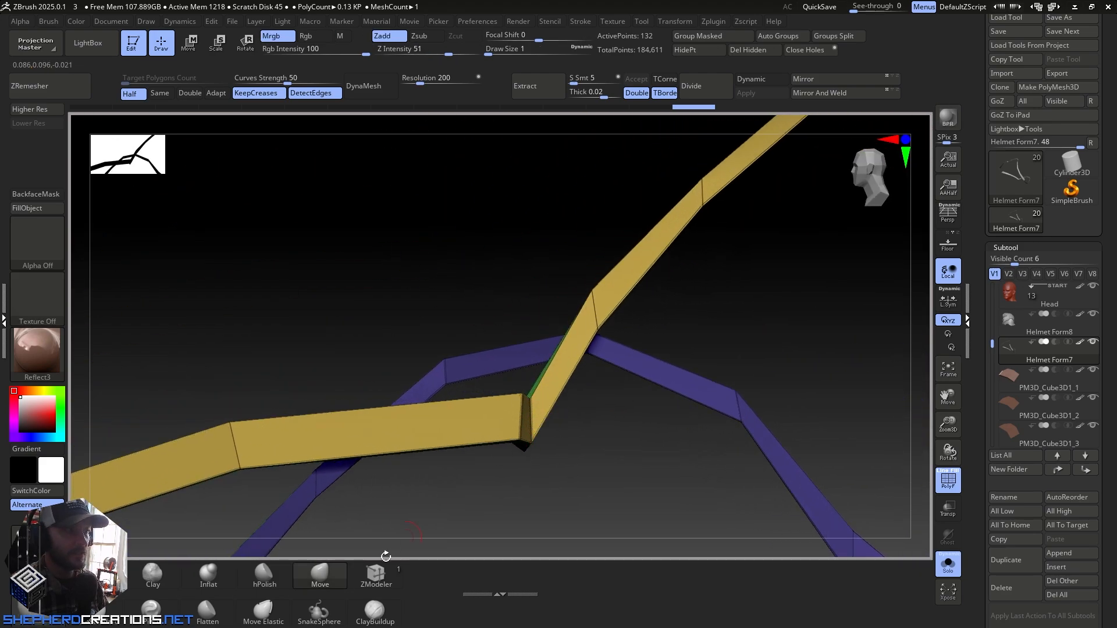
Step: Try to extend the rim trim outward with ZModeler QMesh targeting Polygroup All
click(376, 573)
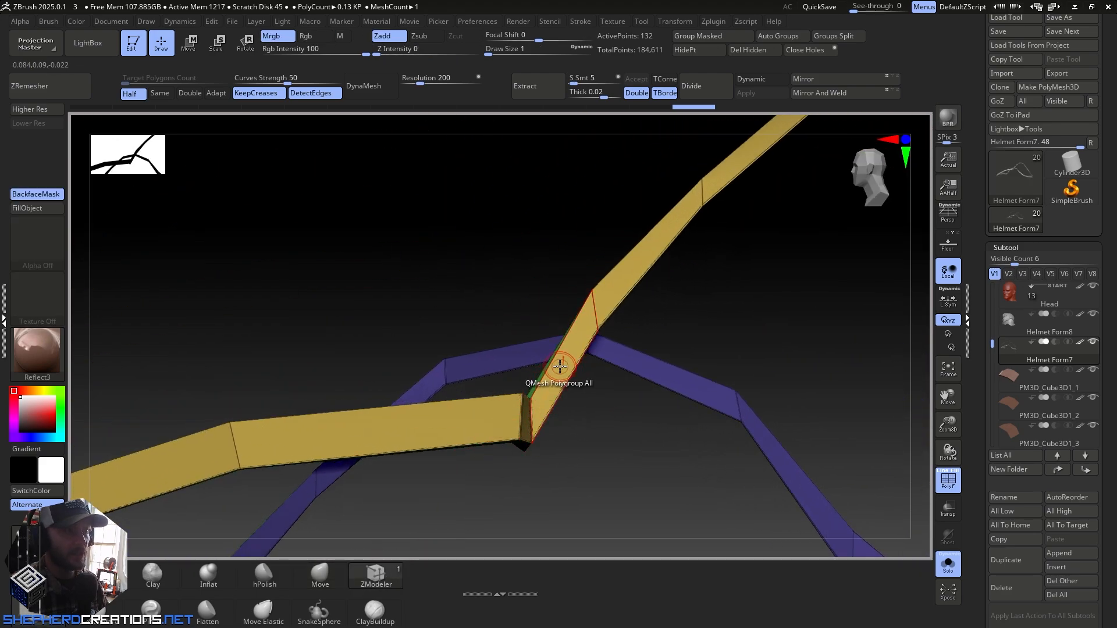
key(space)
right_drag(560, 368, 567, 296)
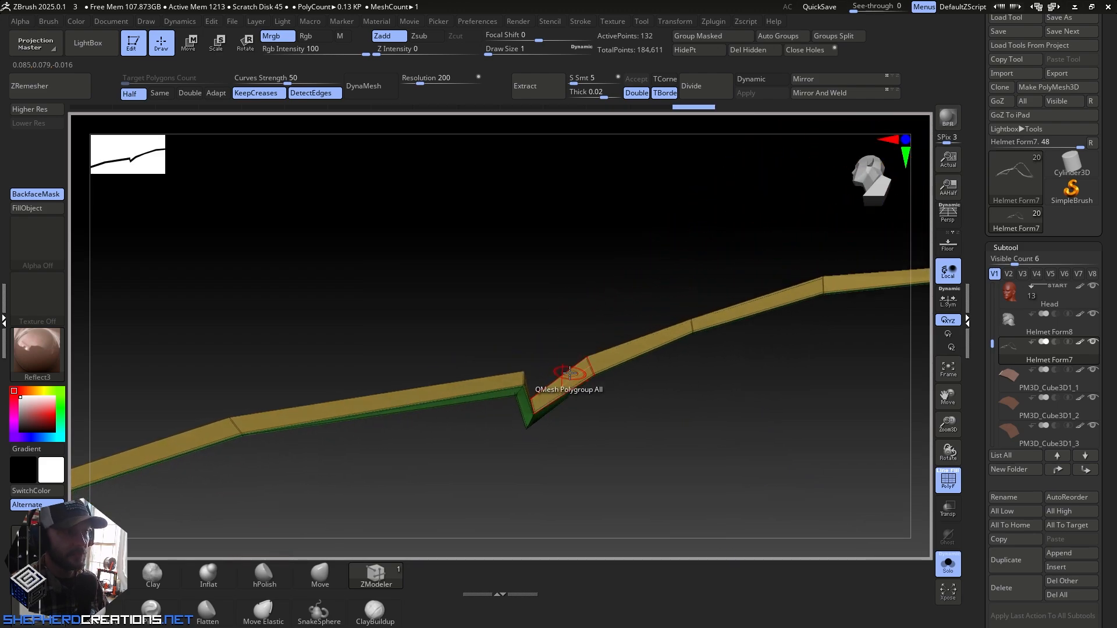
drag(570, 373, 573, 358)
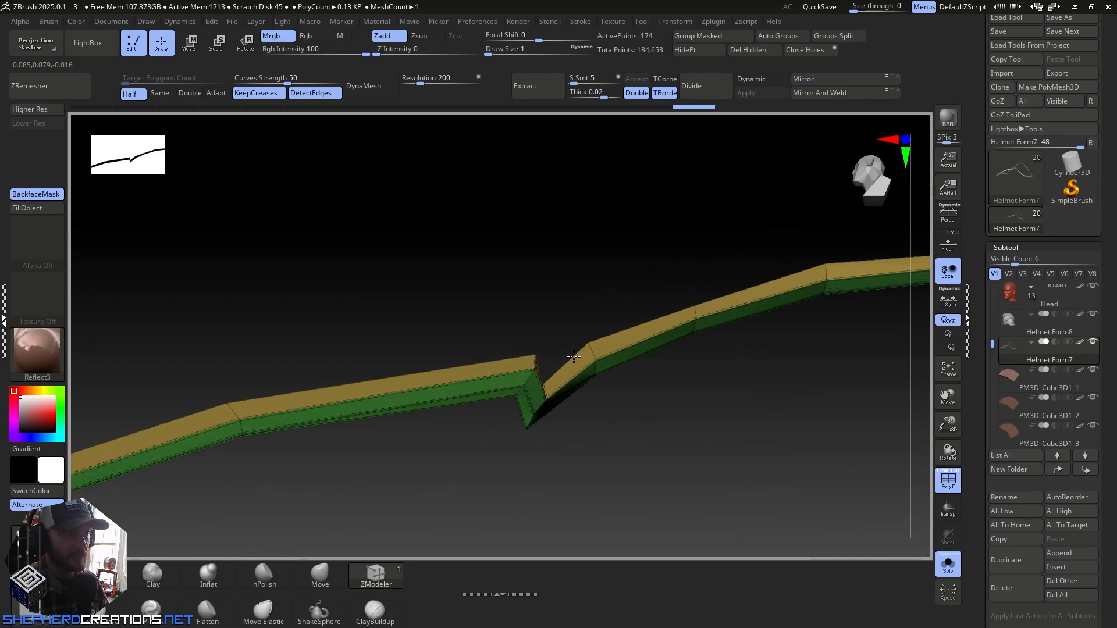
right_drag(573, 362, 466, 449)
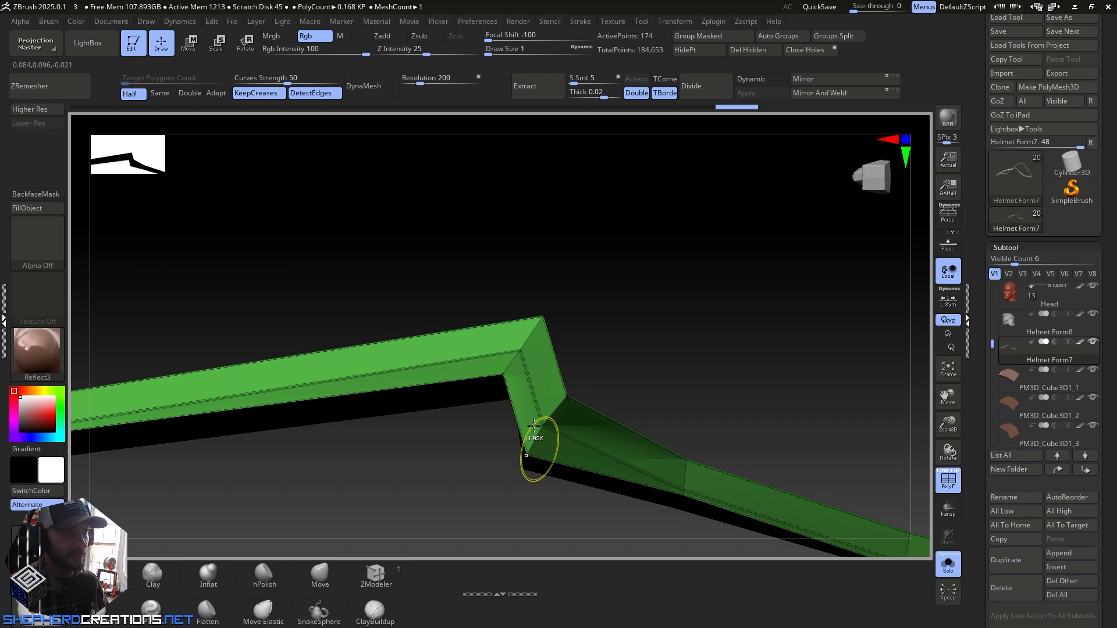
alt+click(527, 378)
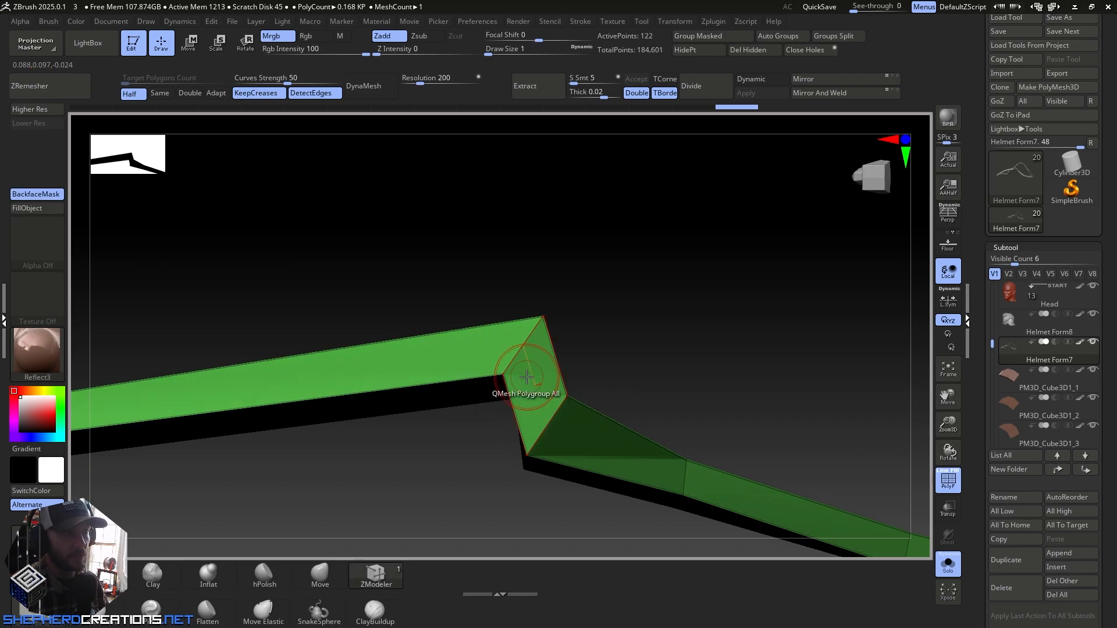
right_drag(526, 378, 601, 317)
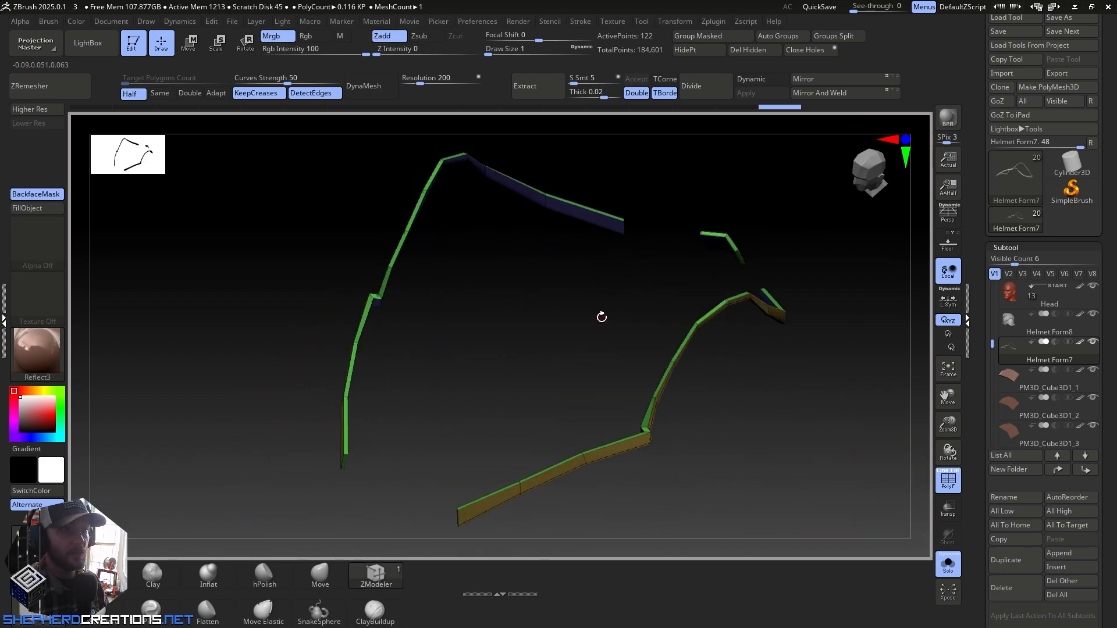
ctrl+right_drag(658, 359, 663, 466)
alt+right_drag(743, 411, 234, 123)
mouse_move(734, 380)
alt+right_down()
mouse_move(555, 245)
mouse_move(511, 289)
mouse_move(546, 324)
mouse_move(522, 253)
mouse_move(593, 281)
mouse_move(551, 264)
alt+right_up()
ctrl+right_drag(651, 284, 488, 210)
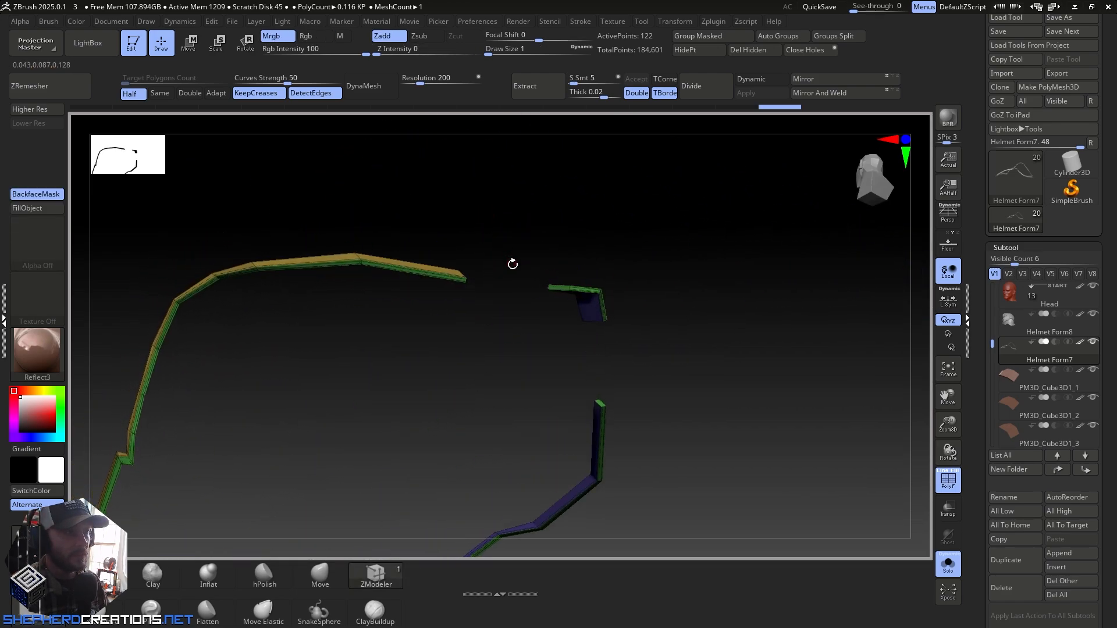
mouse_move(512, 264)
right_down()
mouse_move(519, 325)
mouse_move(511, 311)
mouse_move(526, 317)
mouse_move(616, 469)
right_up()
right_click(649, 352)
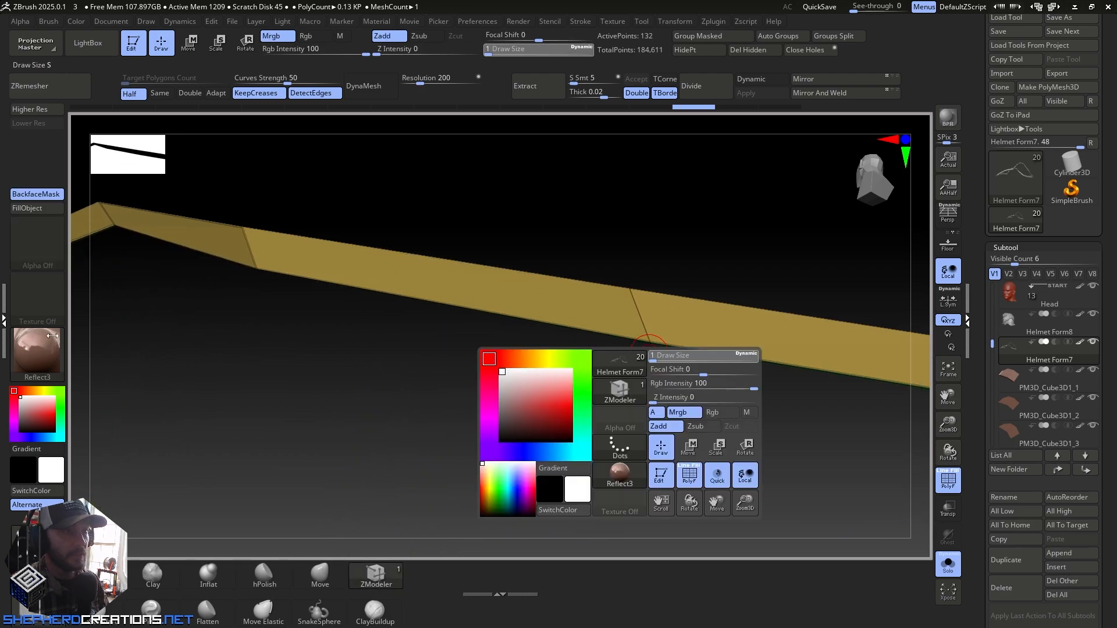
Step: Widen the trim's edge along the back of the helmet by moving its outer vertices outward with the Move brush
mouse_move(636, 324)
right_down()
mouse_move(449, 352)
mouse_move(491, 331)
mouse_move(485, 309)
mouse_move(516, 442)
mouse_move(584, 399)
mouse_move(623, 414)
mouse_move(581, 389)
mouse_move(623, 499)
right_up()
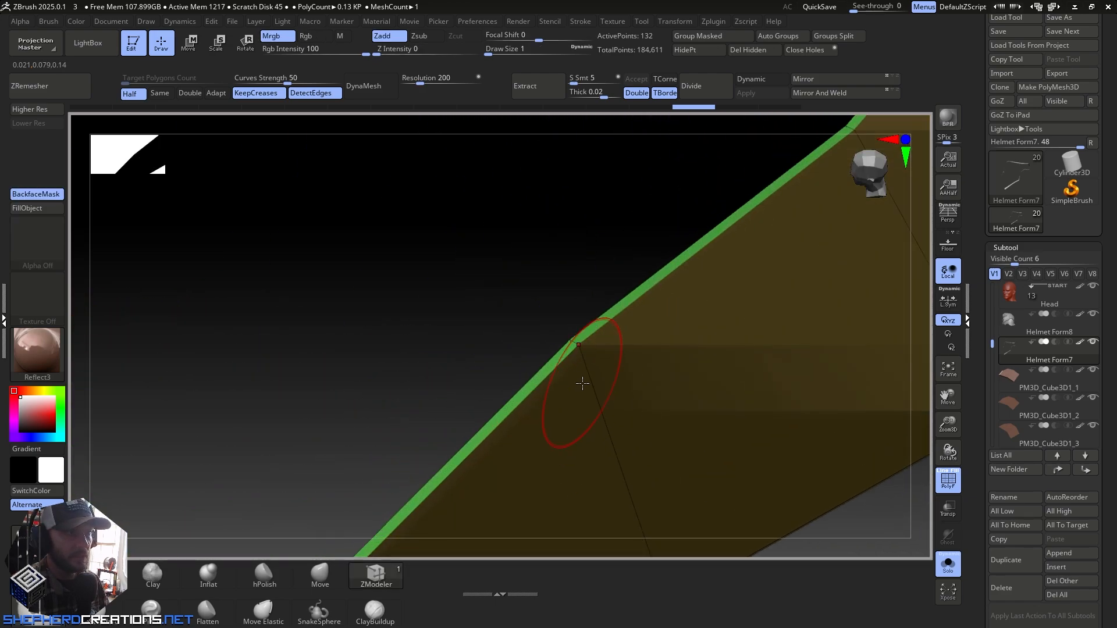
right_drag(582, 382, 596, 395)
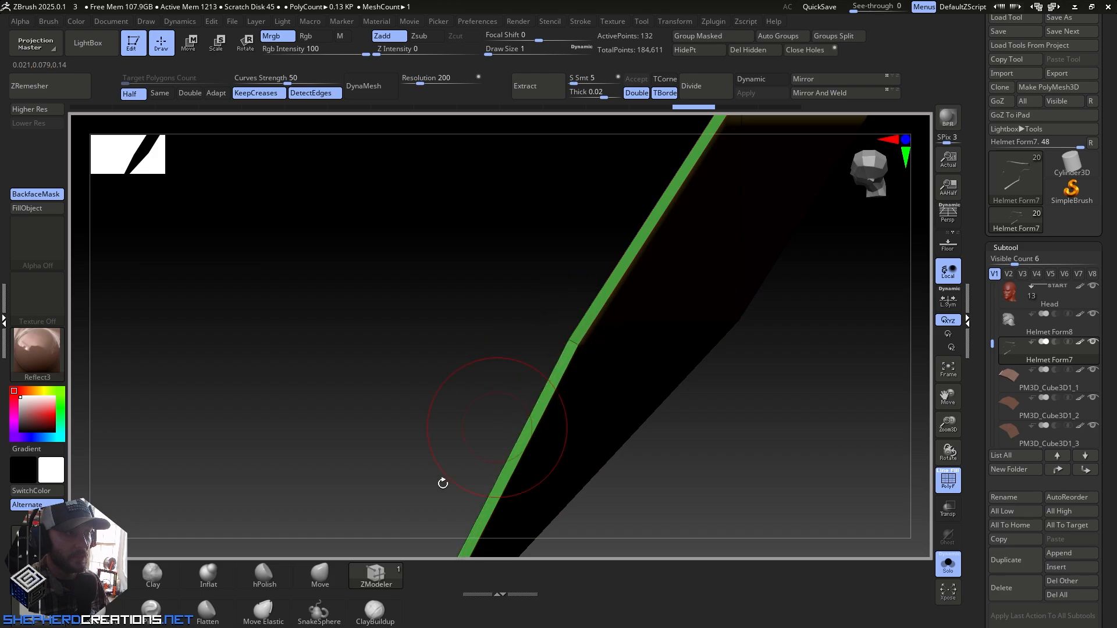
click(335, 583)
right_drag(543, 372, 555, 368)
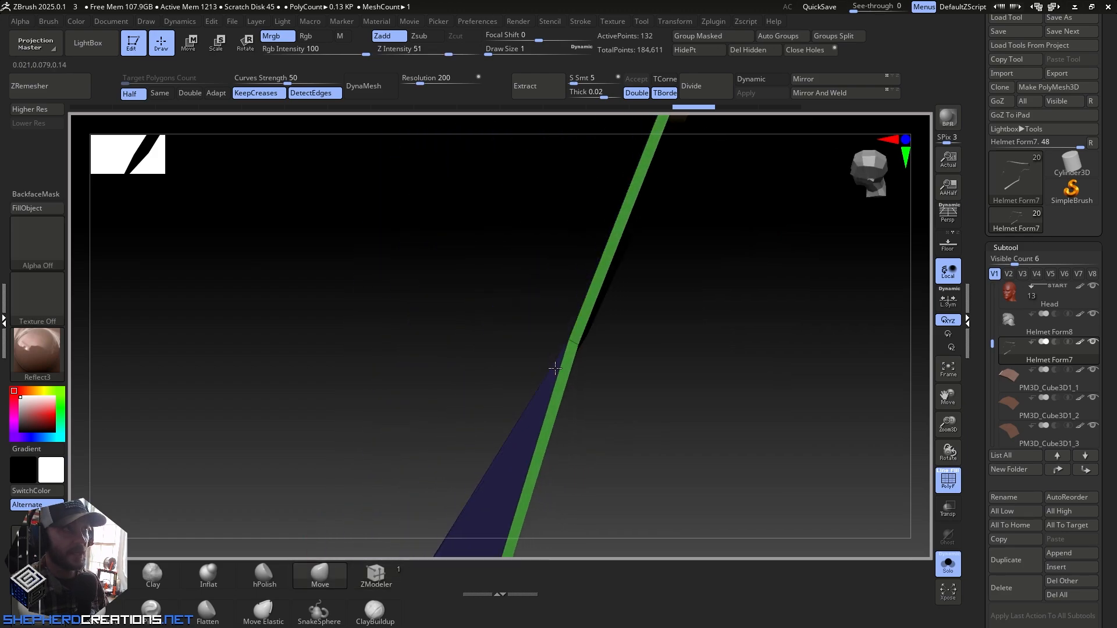
drag(579, 343, 623, 355)
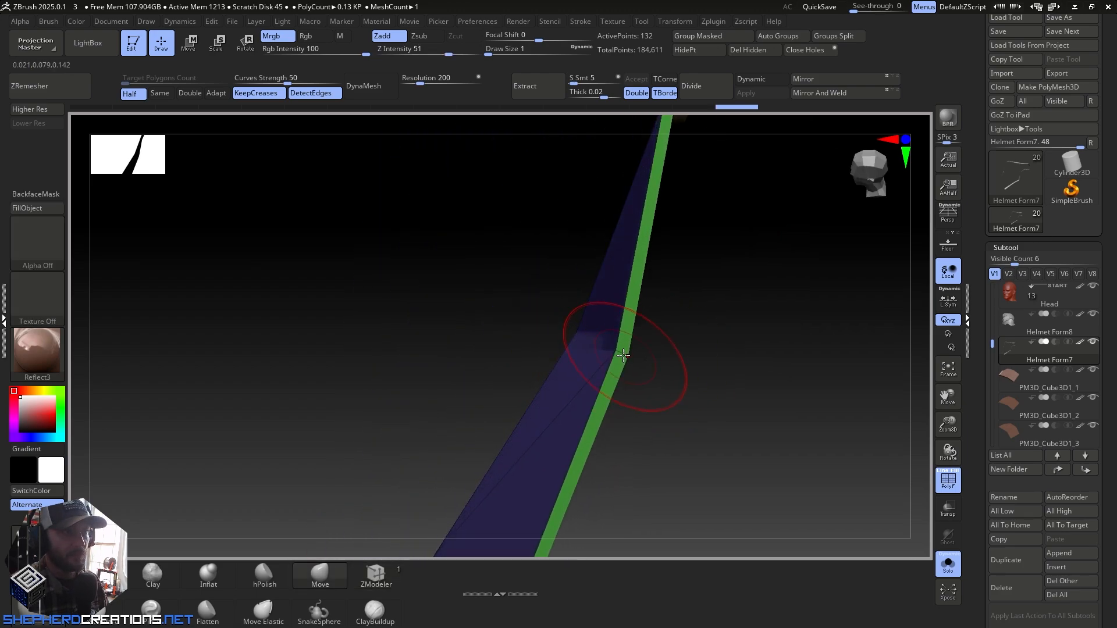
mouse_move(616, 349)
right_down()
mouse_move(481, 307)
mouse_move(612, 351)
mouse_move(546, 329)
mouse_move(603, 377)
mouse_move(494, 282)
mouse_move(443, 373)
mouse_move(478, 342)
mouse_move(553, 199)
mouse_move(611, 397)
mouse_move(549, 367)
mouse_move(614, 357)
mouse_move(585, 373)
right_up()
drag(643, 290, 527, 188)
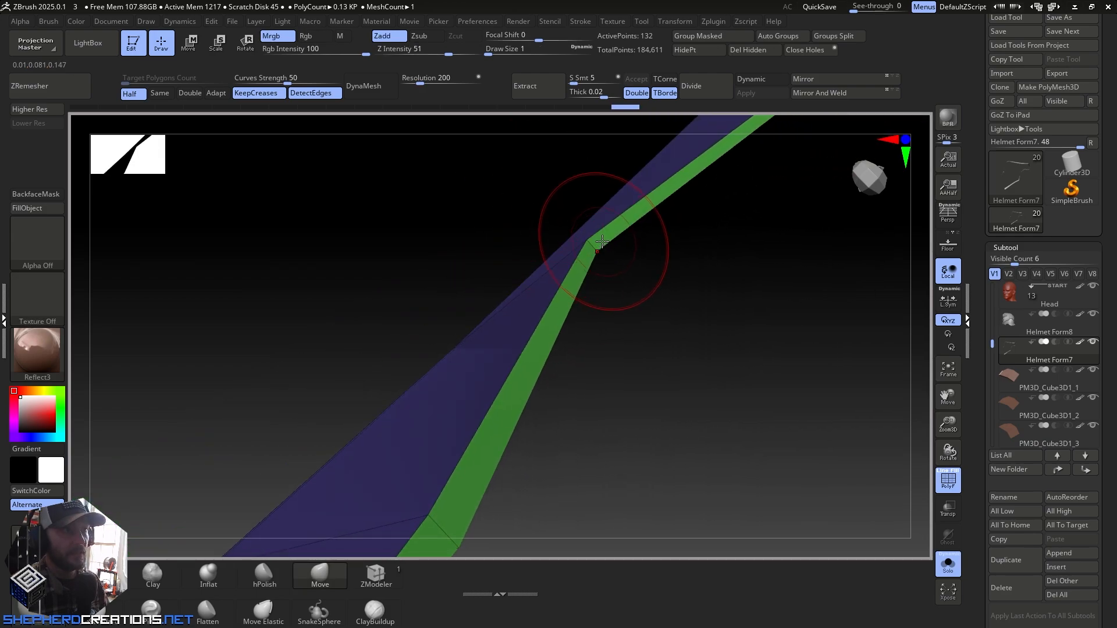
mouse_move(602, 241)
mouse_down()
mouse_move(681, 311)
mouse_move(593, 229)
mouse_up()
mouse_move(582, 216)
right_down()
mouse_move(547, 176)
mouse_move(604, 237)
mouse_move(579, 239)
mouse_move(579, 307)
mouse_move(579, 227)
mouse_move(519, 326)
mouse_move(533, 322)
right_up()
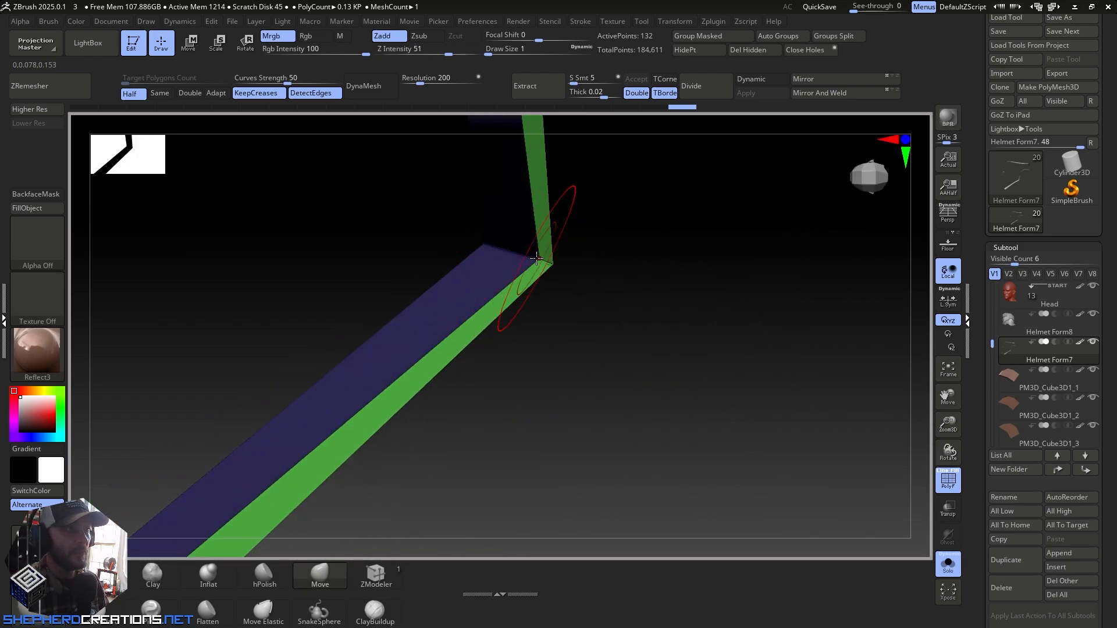
mouse_move(537, 258)
mouse_down()
mouse_move(417, 229)
mouse_move(618, 291)
mouse_up()
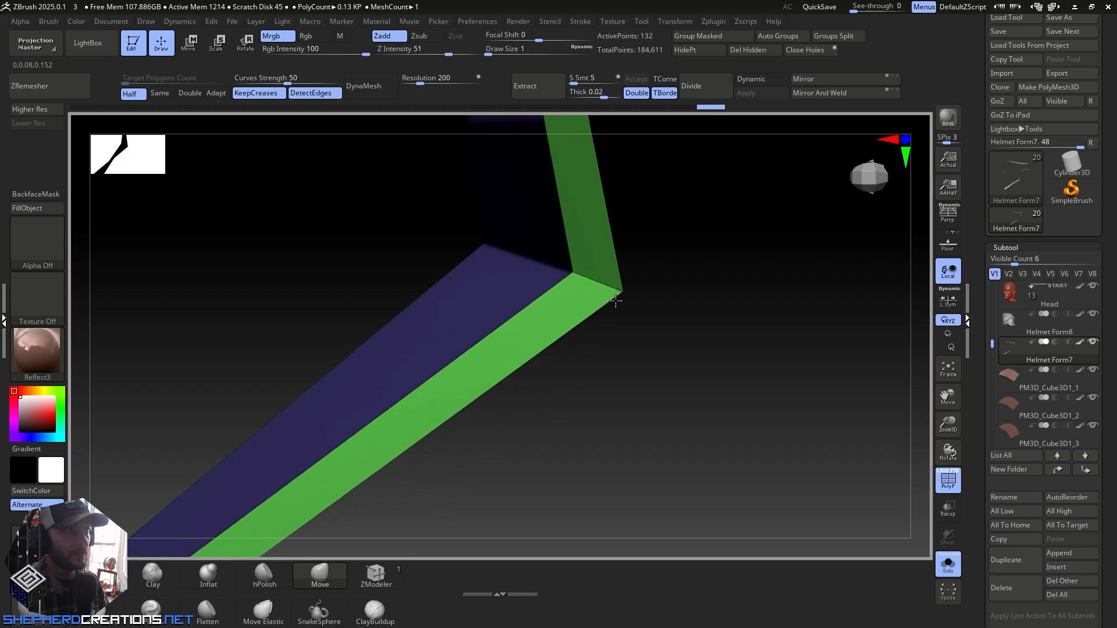
Step: Move the trim's outer vertices outward along the side of the helmet, from the back towards the notch
mouse_move(516, 233)
ctrl+right_down()
mouse_move(457, 351)
mouse_move(409, 257)
mouse_move(498, 465)
ctrl+right_up()
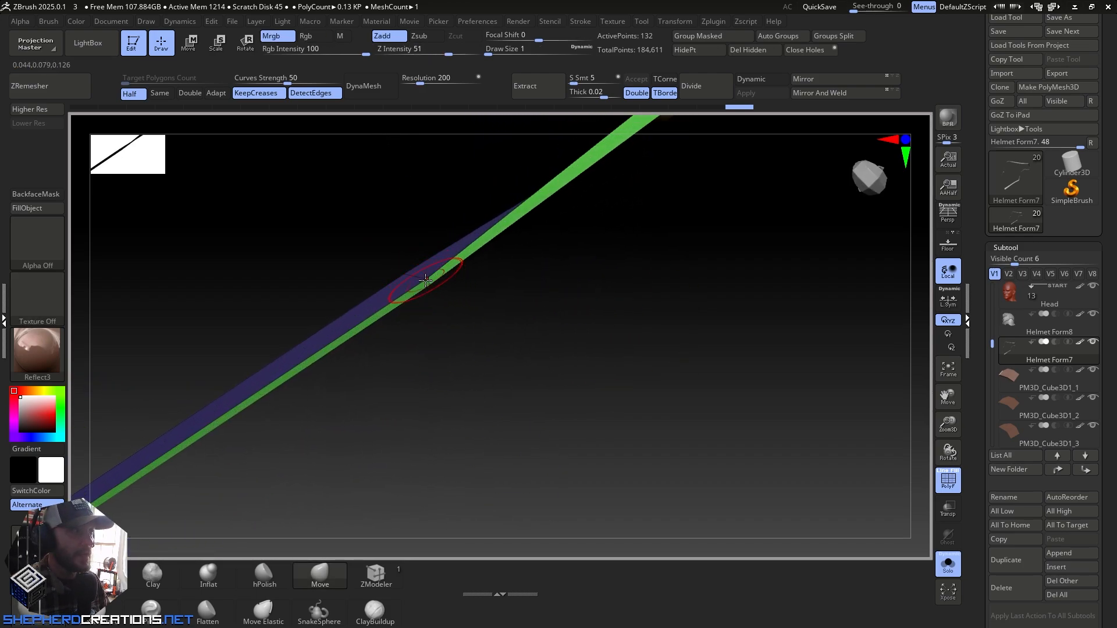
right_drag(426, 281, 727, 357)
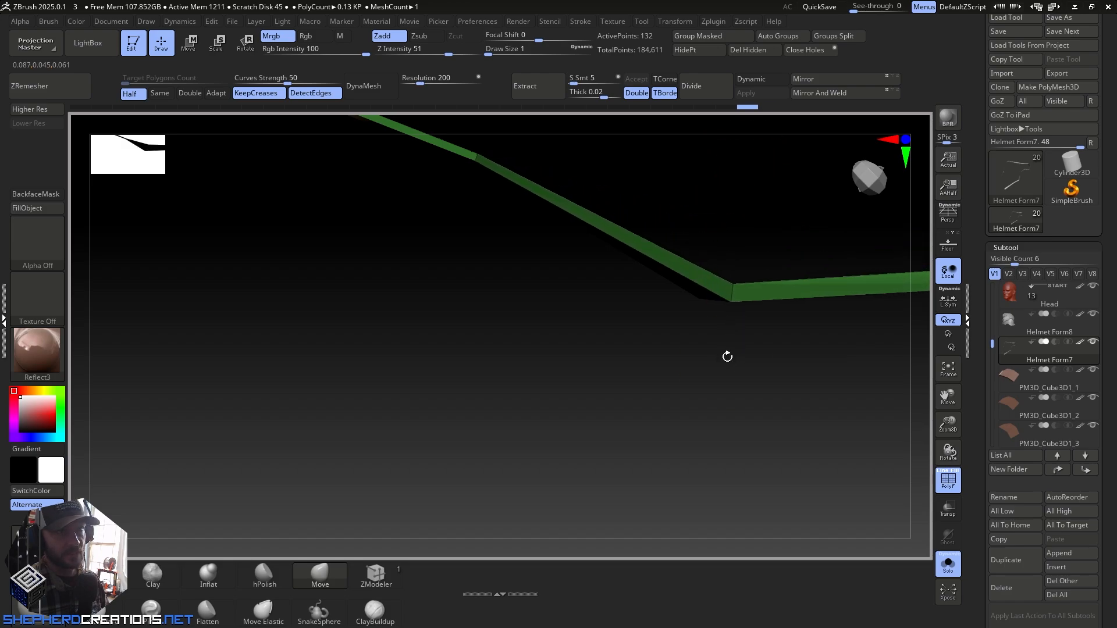
right_drag(732, 289, 771, 410)
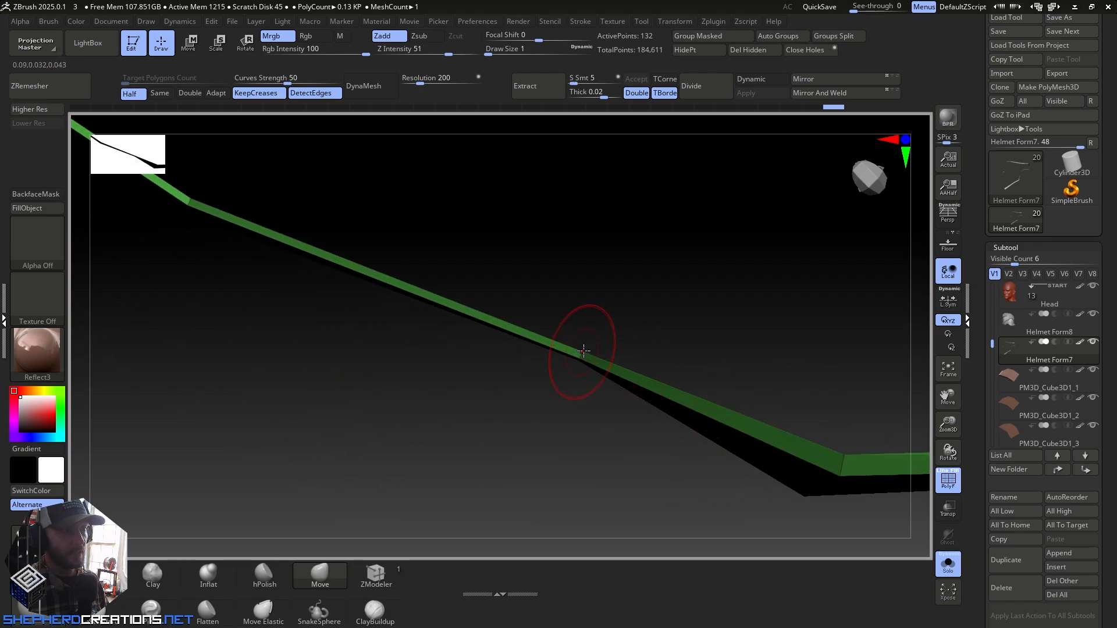
drag(583, 351, 595, 321)
right_drag(592, 328, 563, 378)
drag(570, 365, 596, 292)
right_drag(377, 270, 716, 472)
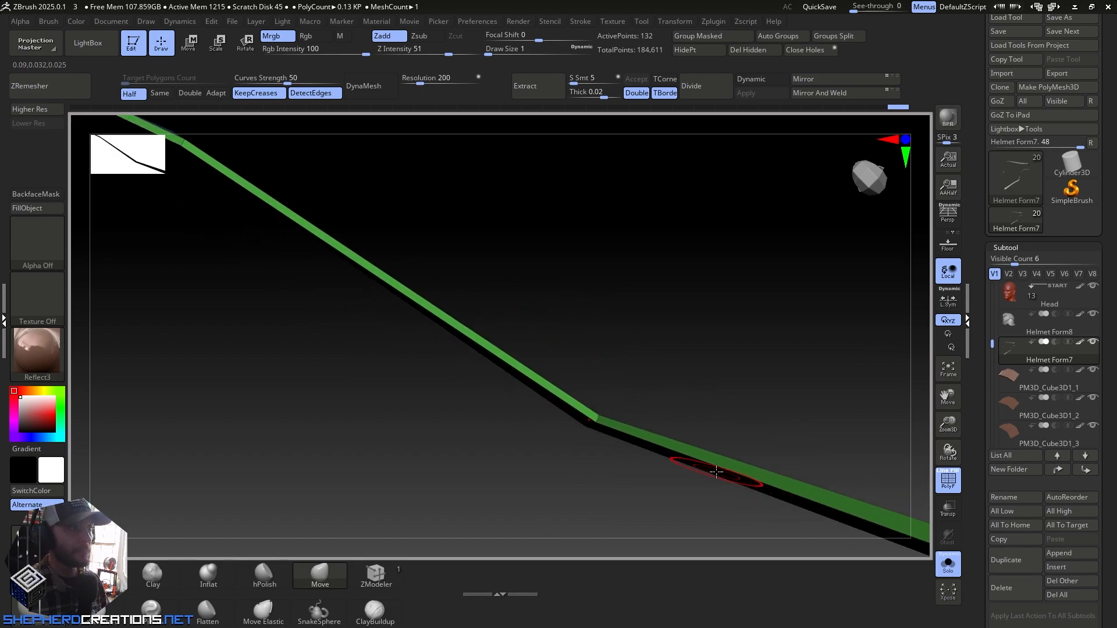
mouse_move(598, 417)
right_down()
mouse_move(626, 366)
mouse_move(623, 399)
mouse_move(588, 439)
mouse_move(629, 330)
right_up()
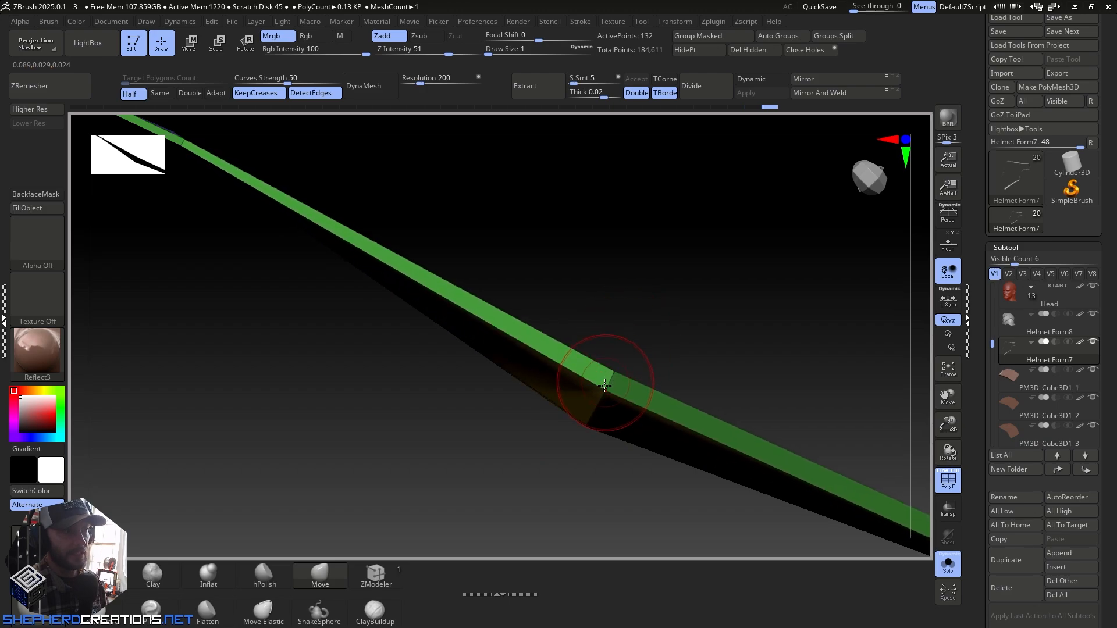
right_drag(605, 385, 511, 349)
mouse_move(474, 394)
right_down()
mouse_move(474, 416)
mouse_move(427, 494)
mouse_move(491, 354)
mouse_move(449, 371)
mouse_move(555, 395)
mouse_move(581, 324)
mouse_move(506, 456)
right_up()
Step: Pull the trim's outer vertices beside the notch outward to match the neighbouring edge width
right_drag(536, 399, 678, 437)
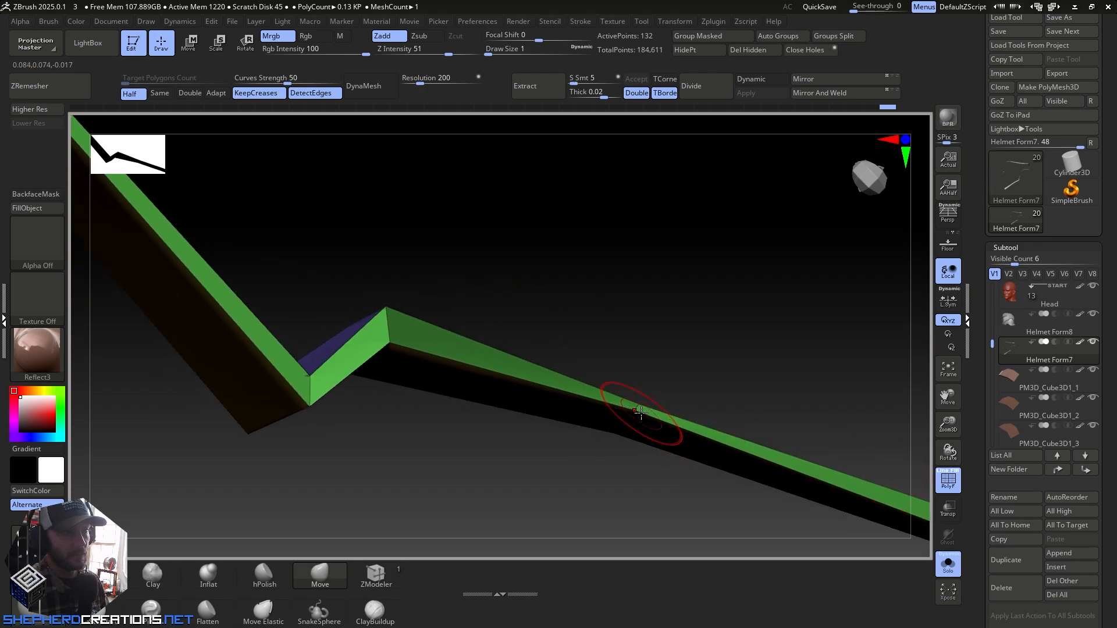
mouse_move(640, 412)
mouse_down()
mouse_move(623, 449)
mouse_move(675, 334)
mouse_move(623, 451)
mouse_move(662, 370)
mouse_move(685, 411)
mouse_up()
mouse_move(686, 411)
ctrl+right_down()
mouse_move(745, 372)
mouse_move(626, 409)
mouse_move(626, 440)
mouse_move(631, 413)
ctrl+right_up()
alt+right_drag(366, 346, 746, 543)
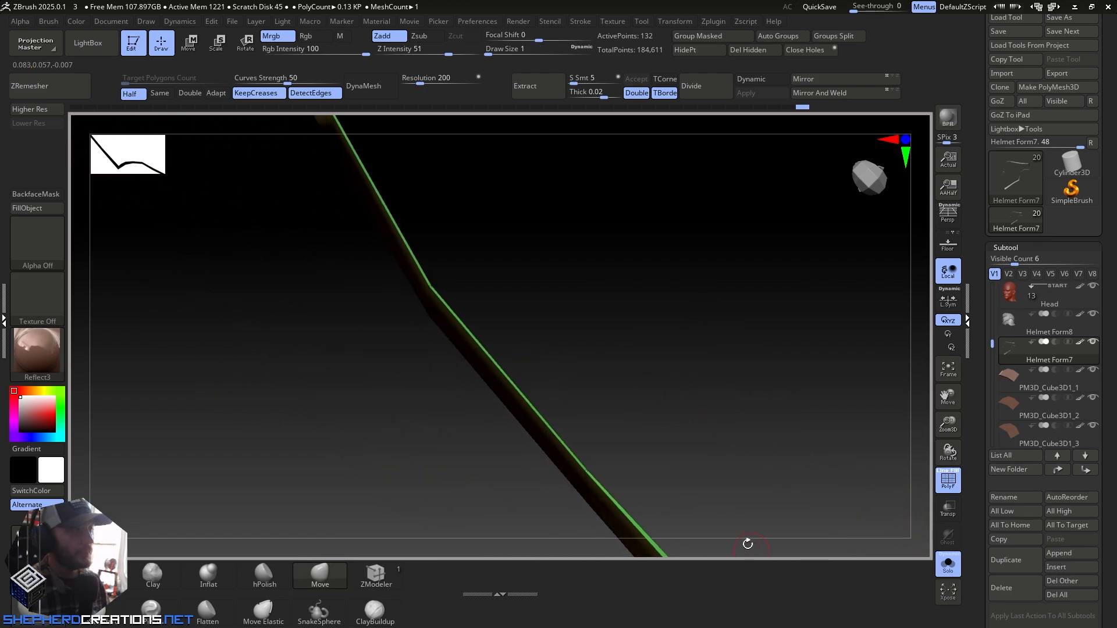
Step: Move the trim's outer vertices outward along the lower rim of the cheek plate, including near its front tip
ctrl+right_drag(573, 452, 564, 475)
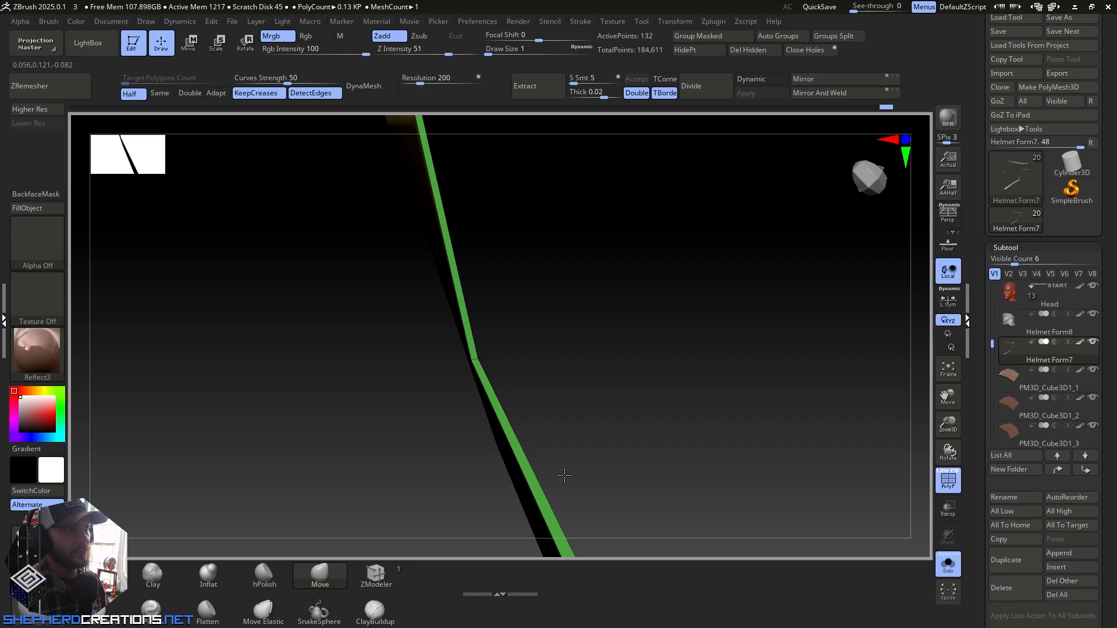
right_drag(477, 364, 511, 447)
right_drag(476, 310, 468, 308)
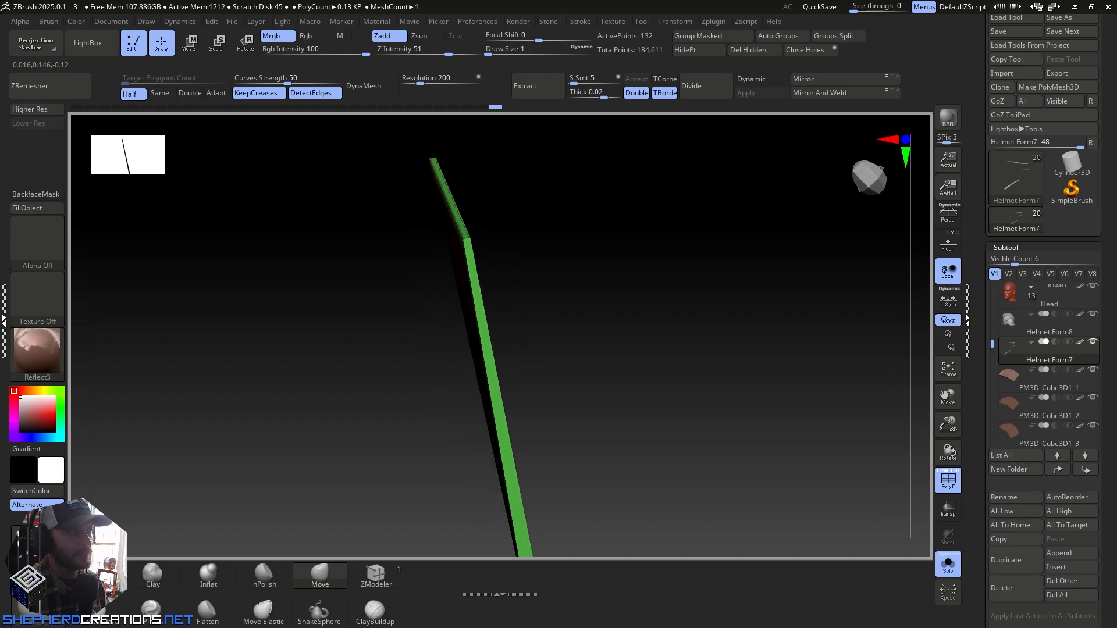
right_drag(446, 239, 396, 243)
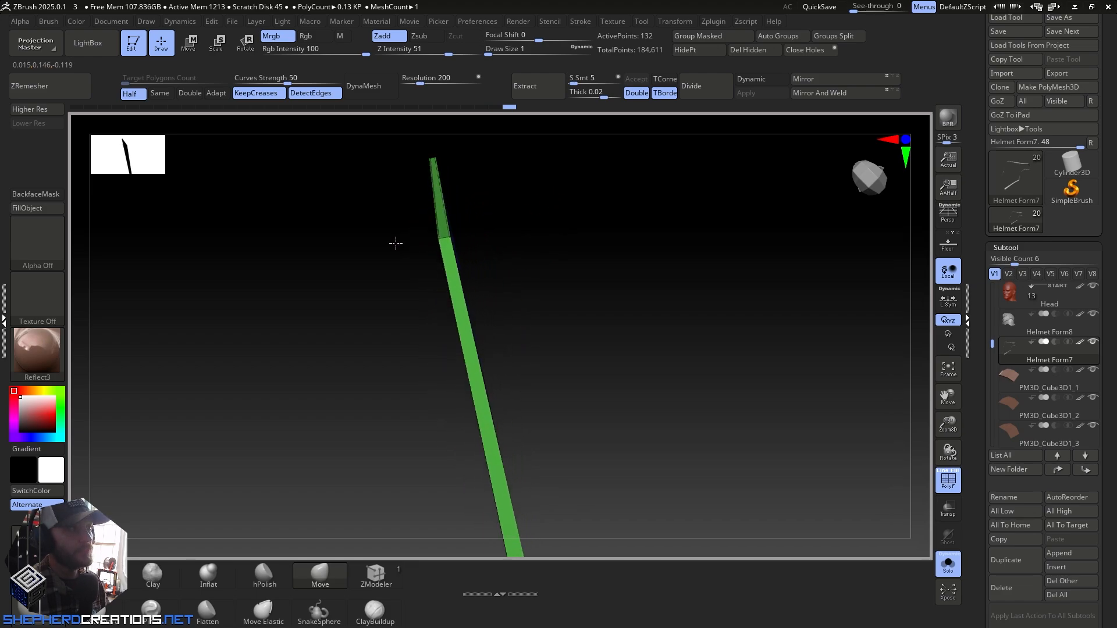
right_drag(488, 269, 494, 497)
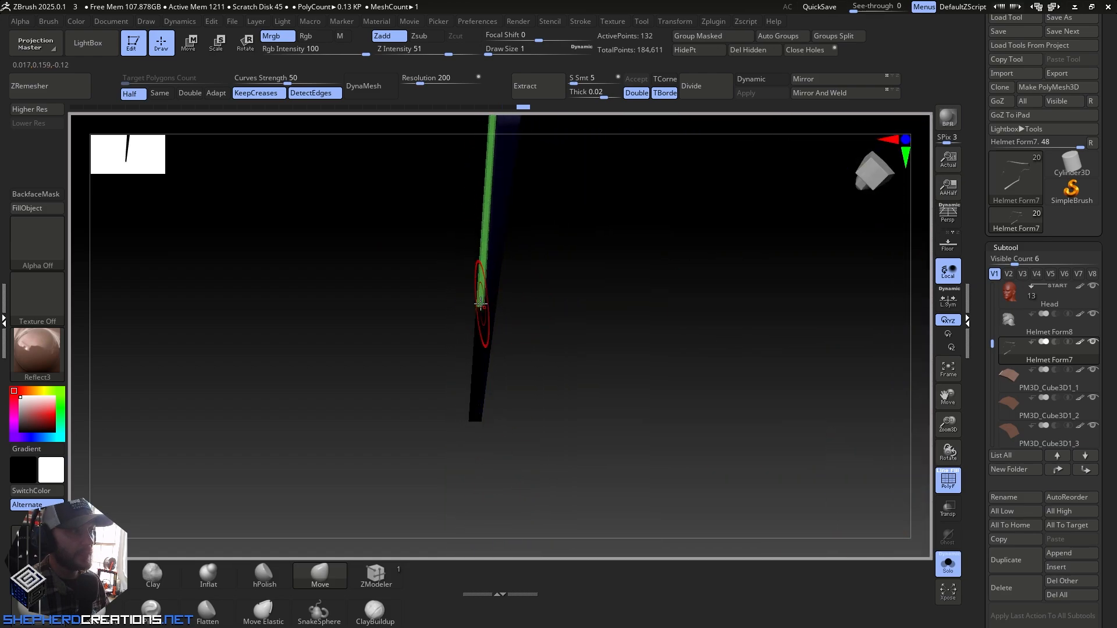
right_drag(453, 285, 444, 343)
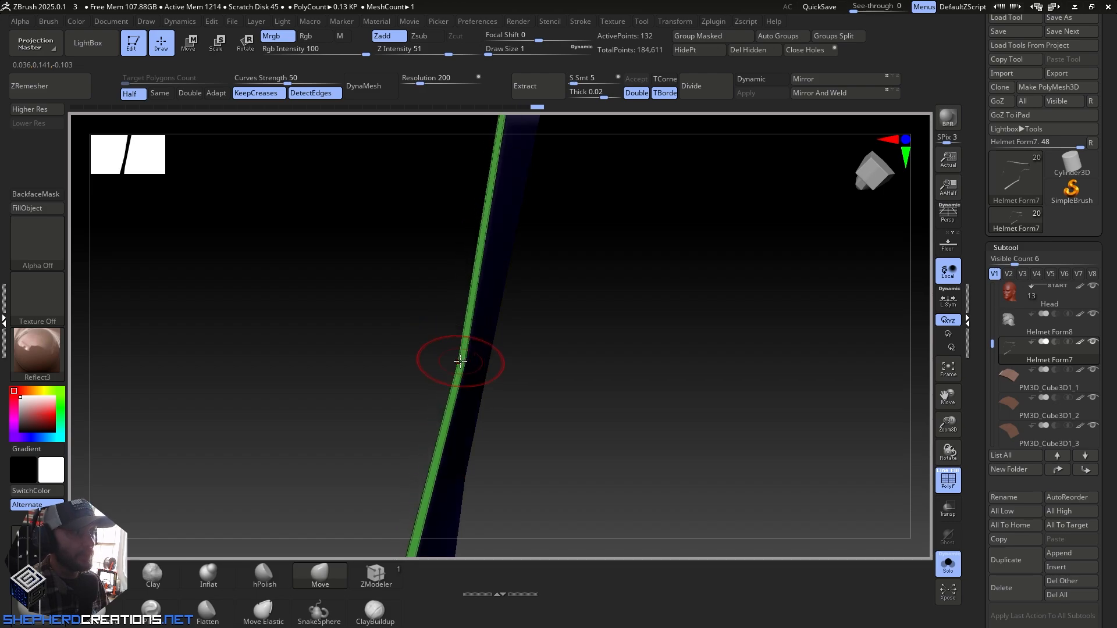
ctrl+right_drag(410, 357, 435, 297)
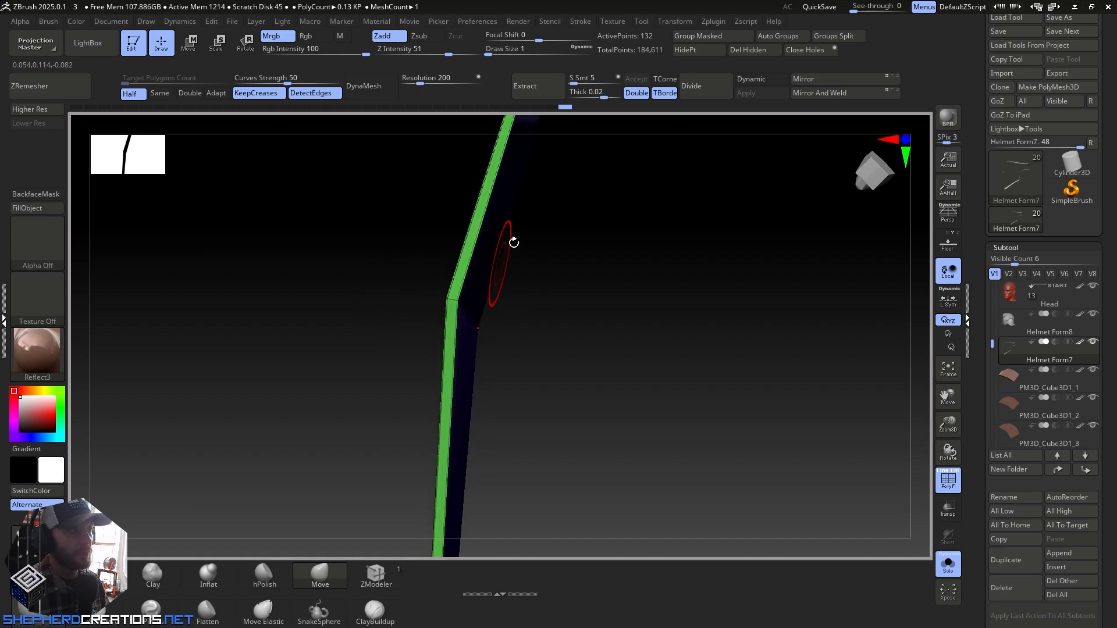
Step: Adjust the trim's edge vertices on the stretch leading into the side notch to even out its width
mouse_move(514, 242)
right_down()
mouse_move(548, 247)
mouse_move(518, 449)
mouse_move(526, 292)
mouse_move(492, 265)
mouse_move(478, 375)
mouse_move(506, 358)
mouse_move(377, 335)
mouse_move(464, 361)
mouse_move(417, 416)
mouse_move(424, 399)
mouse_move(396, 412)
mouse_move(436, 376)
mouse_move(481, 392)
mouse_move(479, 407)
mouse_move(331, 401)
mouse_move(429, 429)
mouse_move(448, 479)
mouse_move(443, 444)
right_up()
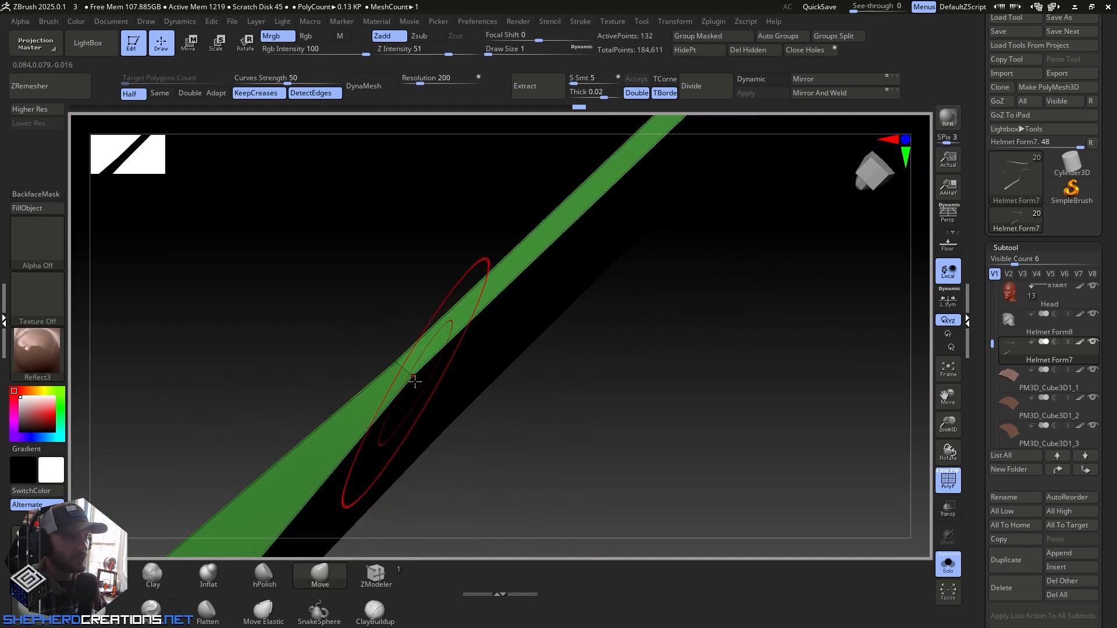
mouse_move(415, 381)
right_down()
mouse_move(477, 423)
mouse_move(385, 348)
mouse_move(403, 397)
mouse_move(366, 349)
mouse_move(419, 257)
mouse_move(386, 319)
right_up()
key(ctrl)
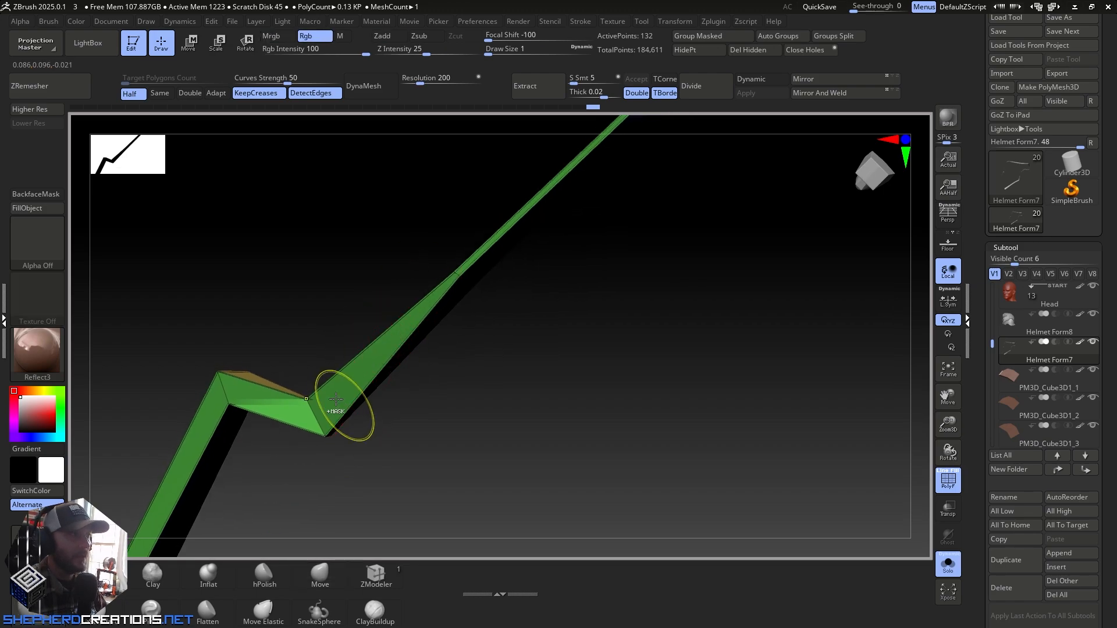
ctrl+right_drag(336, 399, 338, 449)
alt+right_drag(274, 422, 713, 237)
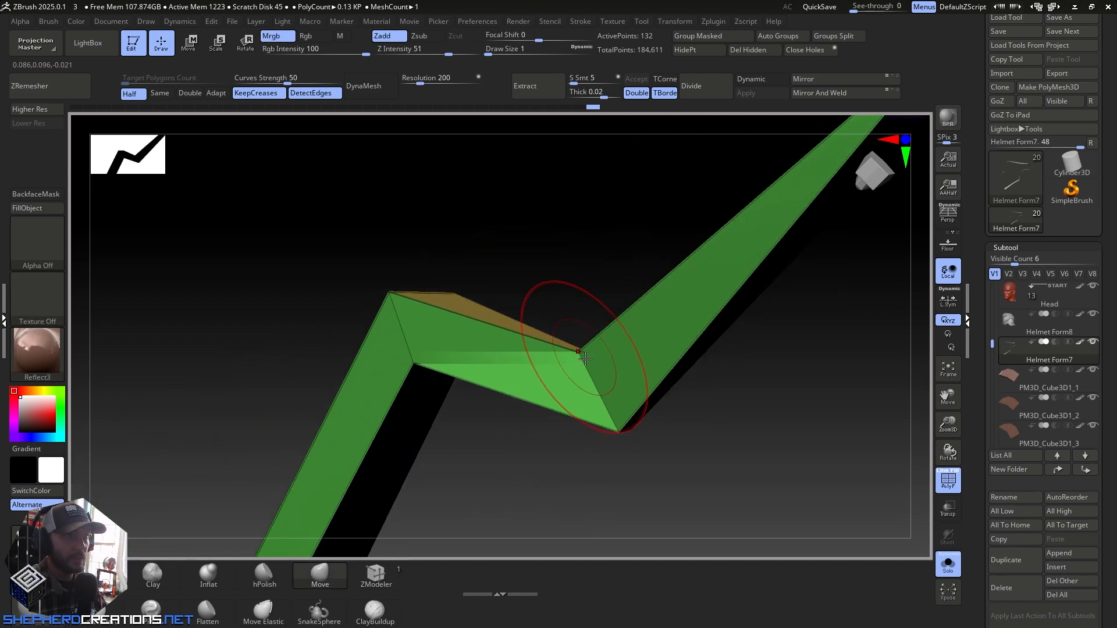
Step: Reposition the corner points of the Helmet Form7 trim strip at its notch and adjoining bends with the Move brush
drag(585, 359, 624, 413)
drag(378, 307, 411, 358)
right_drag(476, 291, 444, 249)
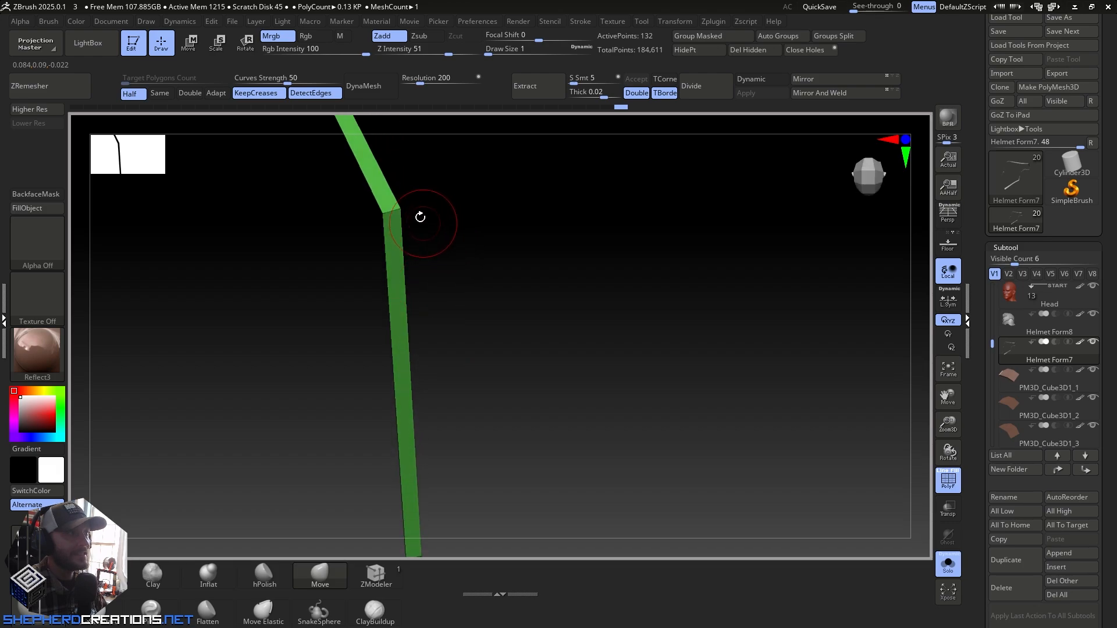
right_drag(410, 182, 524, 337)
right_drag(473, 266, 519, 381)
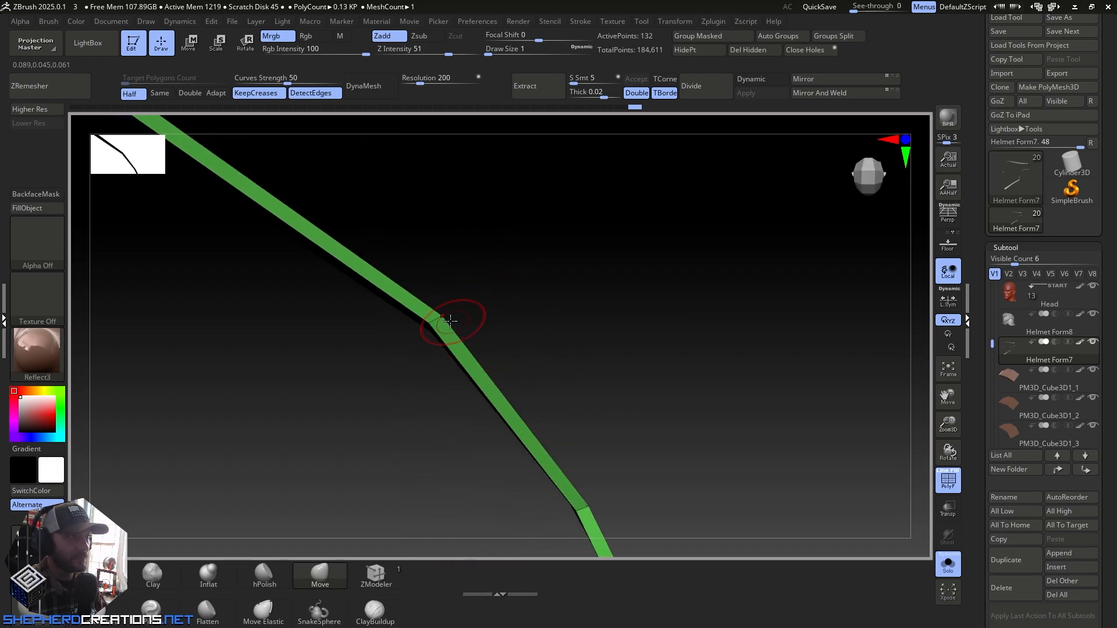
right_drag(439, 312, 530, 382)
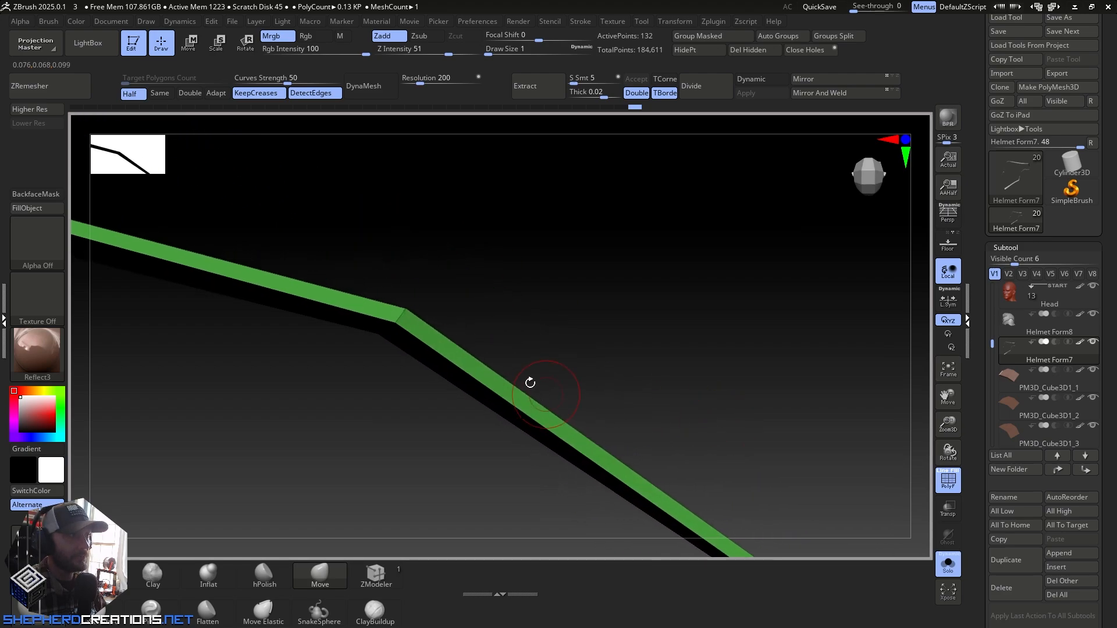
drag(406, 311, 400, 316)
Step: Nudge the edge point at the next shallow bend along the trim strip with the Move brush
alt+right_drag(400, 316, 871, 326)
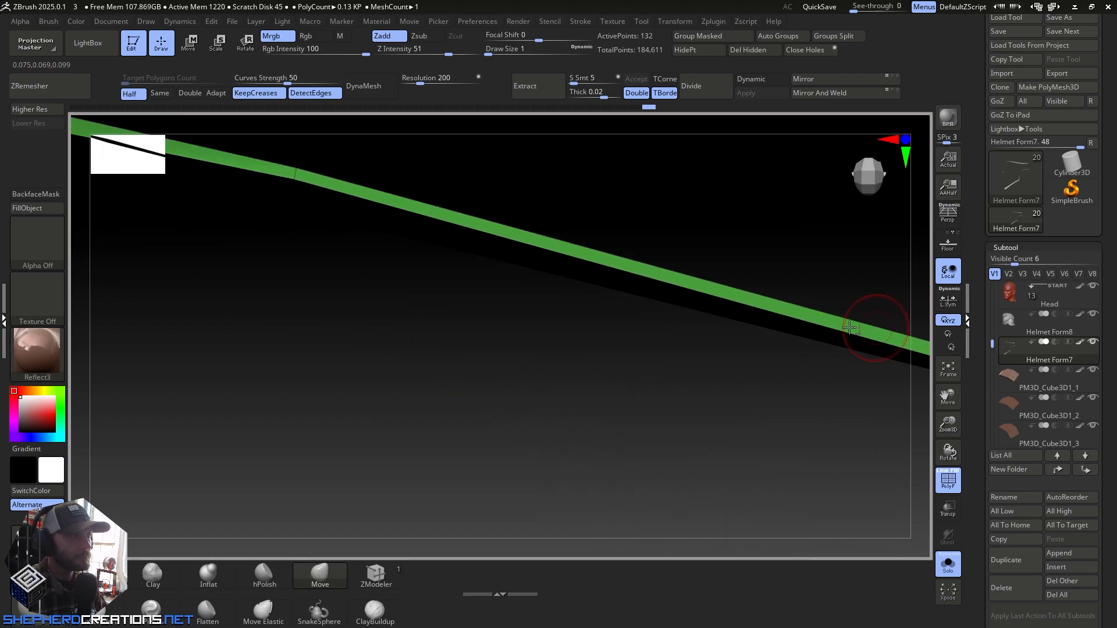
ctrl+right_drag(643, 367, 614, 250)
ctrl+right_drag(511, 256, 561, 429)
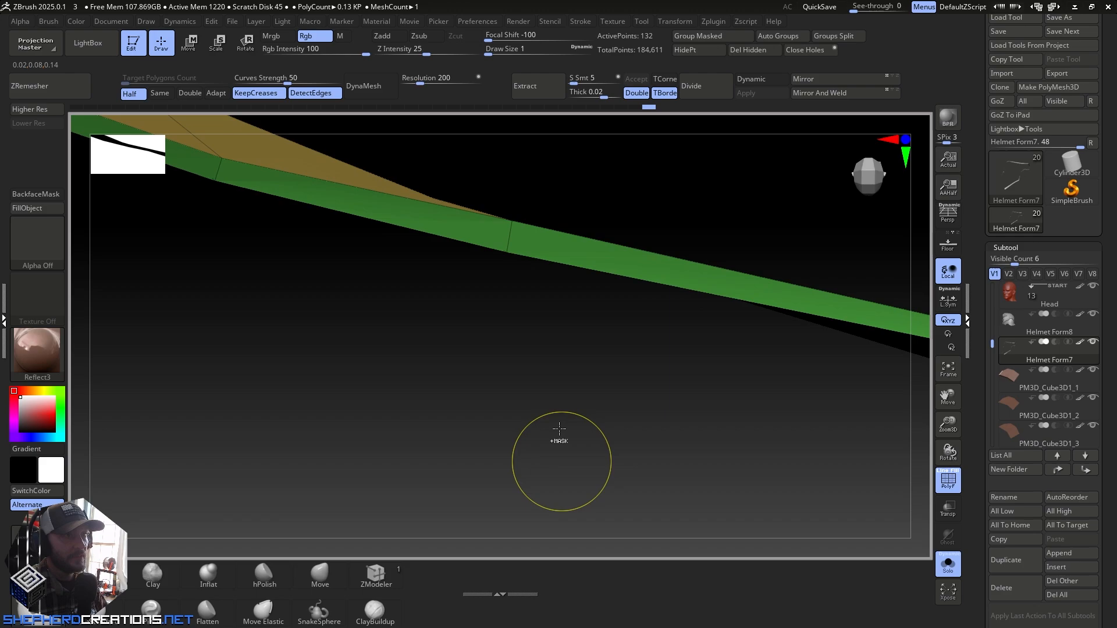
alt+right_drag(565, 305, 324, 393)
right_drag(699, 421, 248, 316)
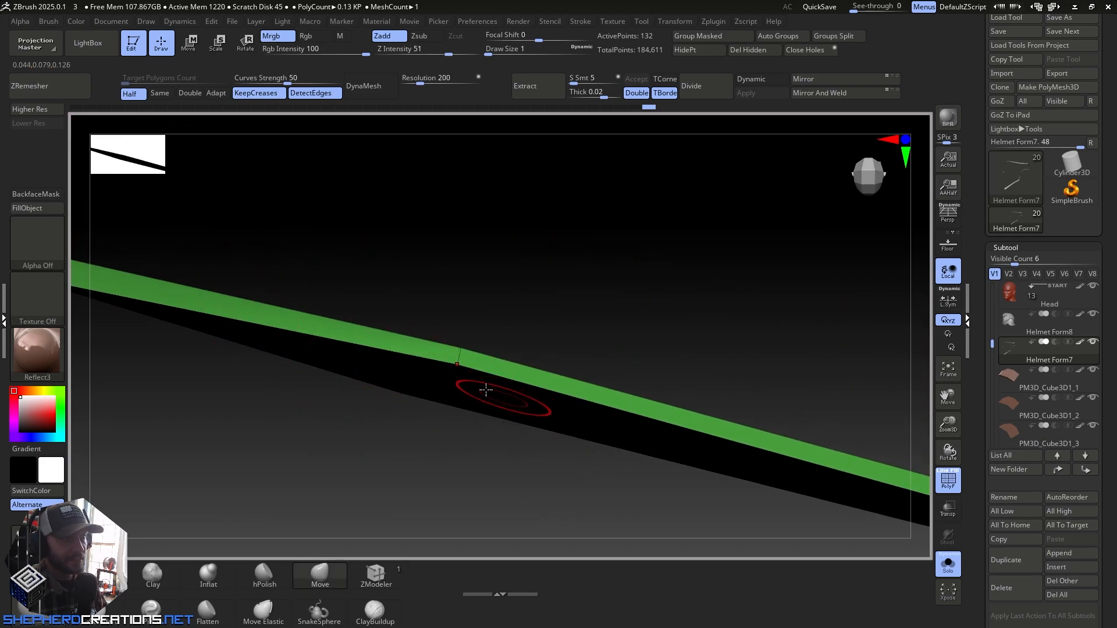
right_drag(462, 362, 453, 423)
mouse_move(462, 382)
right_down()
mouse_move(499, 388)
mouse_move(428, 325)
mouse_move(409, 389)
mouse_move(389, 314)
mouse_move(608, 325)
mouse_move(581, 353)
mouse_move(561, 242)
mouse_move(591, 305)
mouse_move(499, 256)
mouse_move(547, 297)
mouse_move(617, 267)
mouse_move(581, 212)
mouse_move(541, 278)
mouse_move(529, 245)
mouse_move(564, 357)
mouse_move(550, 465)
right_up()
mouse_move(768, 467)
right_down()
mouse_move(624, 394)
mouse_move(631, 367)
mouse_move(688, 399)
mouse_move(344, 415)
mouse_move(483, 309)
mouse_move(466, 407)
mouse_move(436, 359)
mouse_move(429, 439)
right_up()
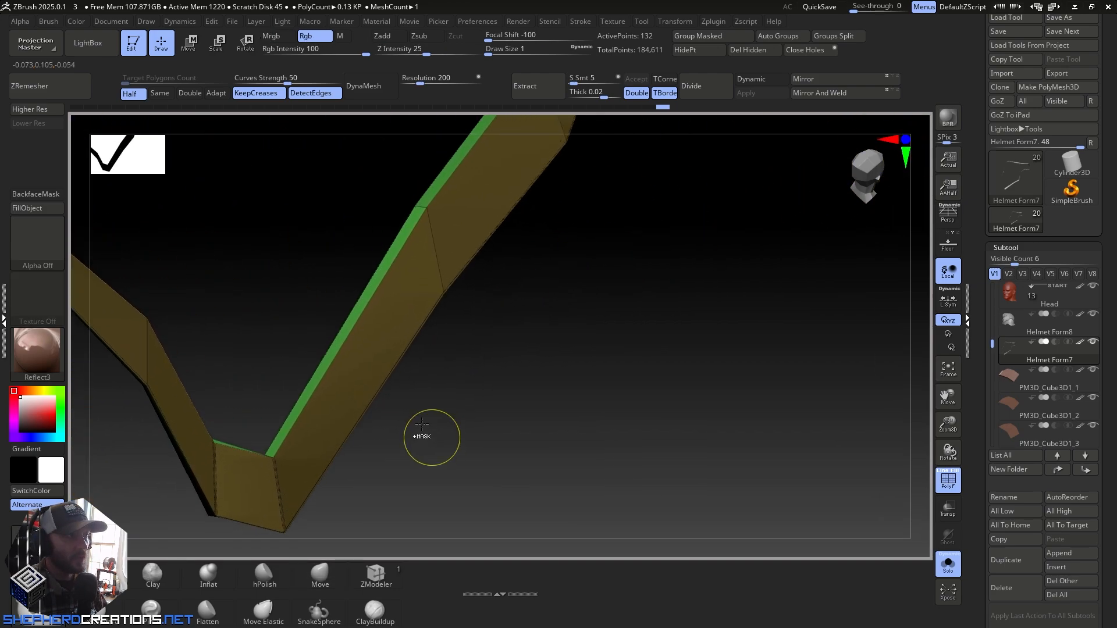
Step: Try a single edge loop running lengthwise along the trim strip with ZModeler, and delete that loop
click(374, 577)
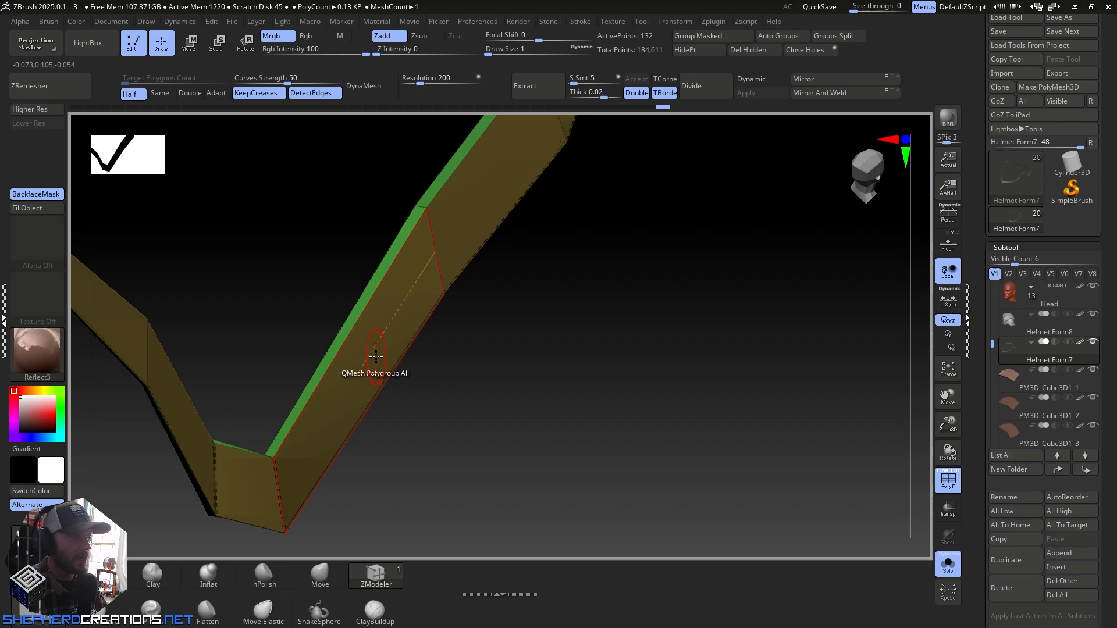
mouse_move(376, 356)
right_down()
mouse_move(367, 192)
mouse_move(382, 312)
mouse_move(631, 331)
mouse_move(732, 274)
mouse_move(735, 331)
right_up()
drag(727, 319, 734, 320)
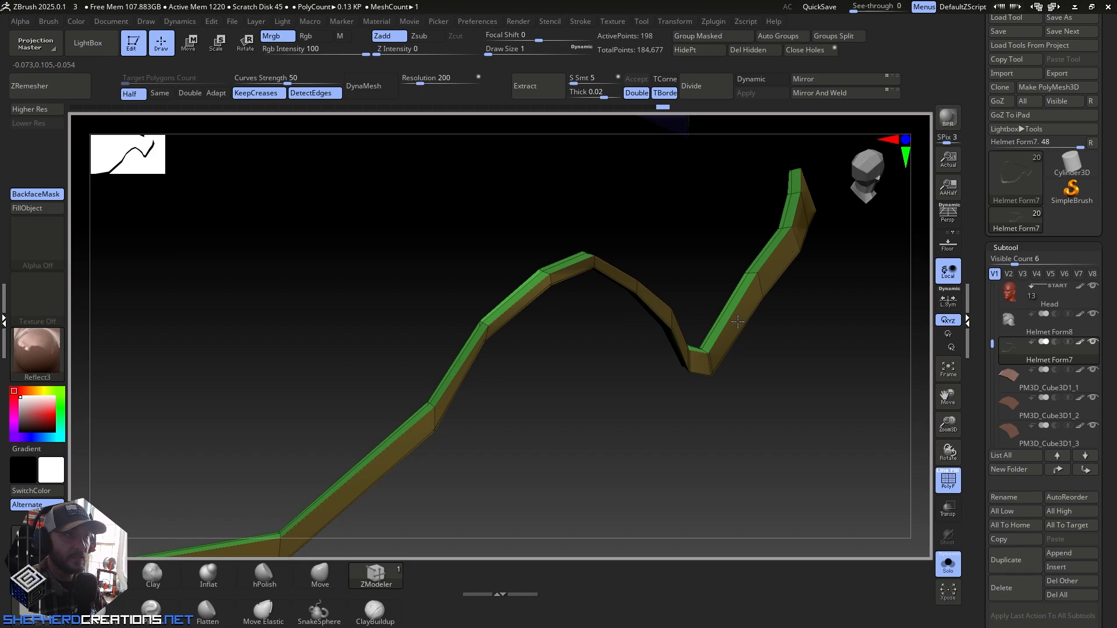
right_drag(735, 322, 730, 476)
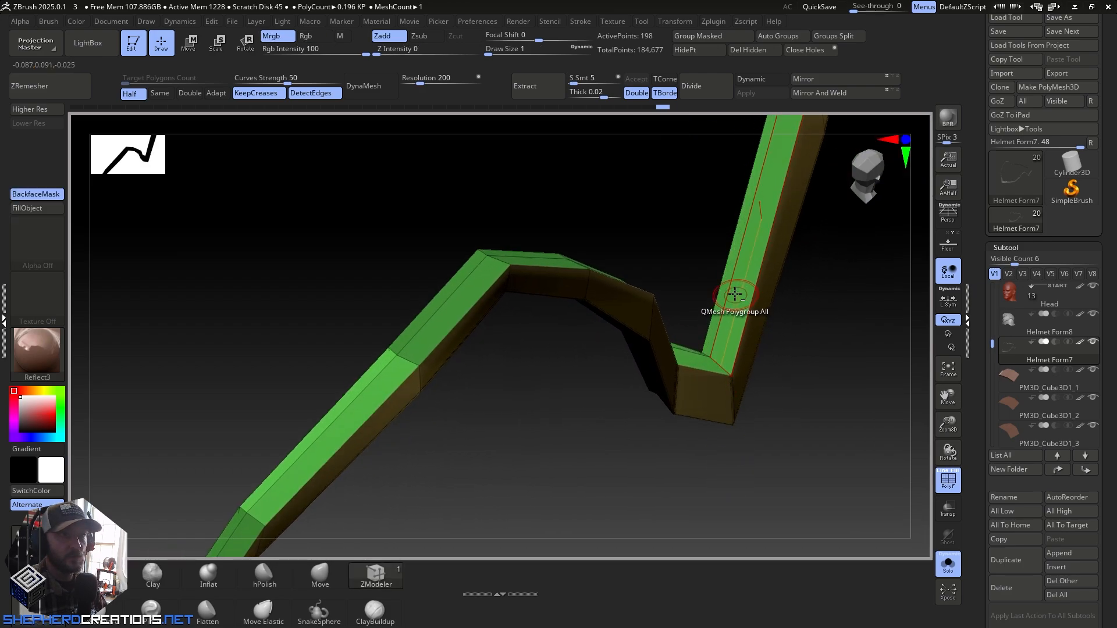
alt+click(730, 283)
Step: Leave Solo mode to show the helmet and head around the trim strip
ctrl+right_drag(723, 379, 668, 279)
click(954, 574)
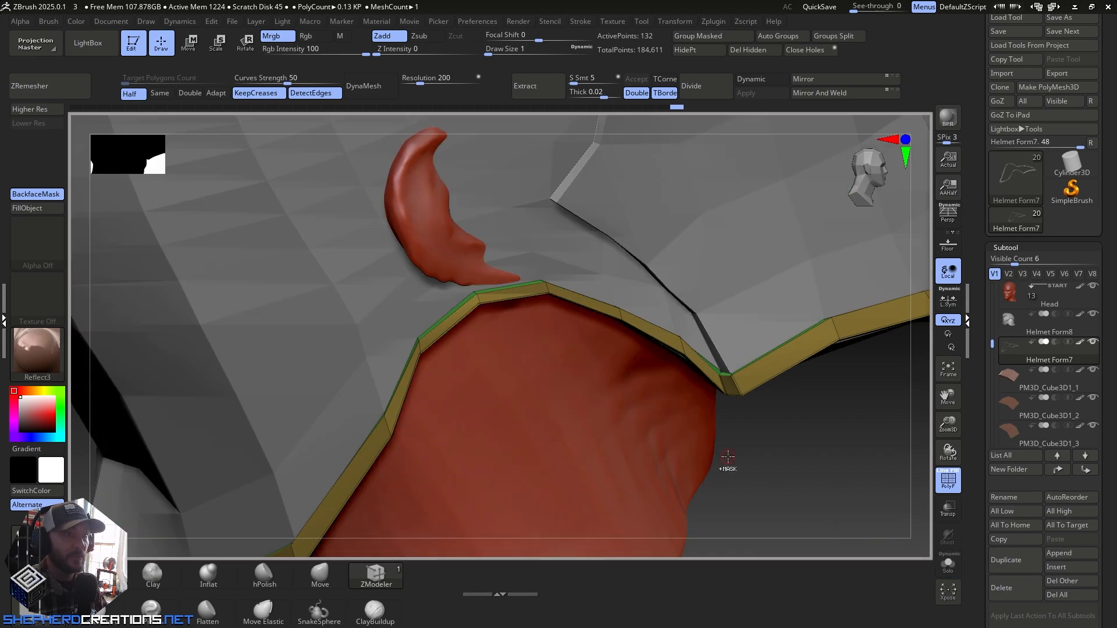
ctrl+right_drag(726, 466, 483, 451)
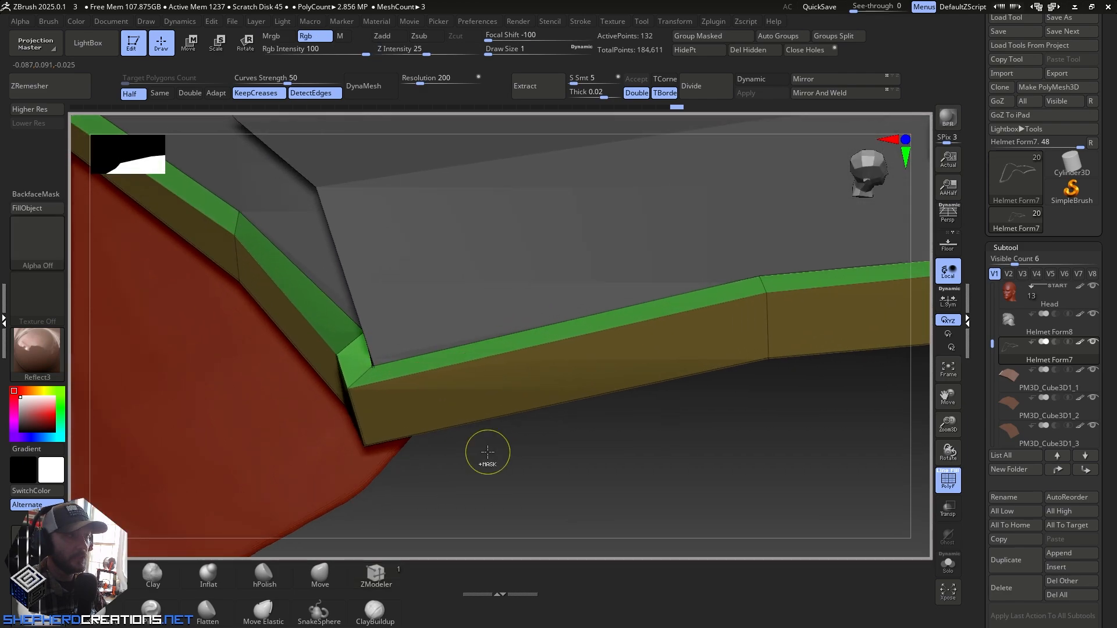
Step: Set the ZModeler edge action to Crease with EdgeLoop Complete and crease the trim strip's long edge loops
key(space)
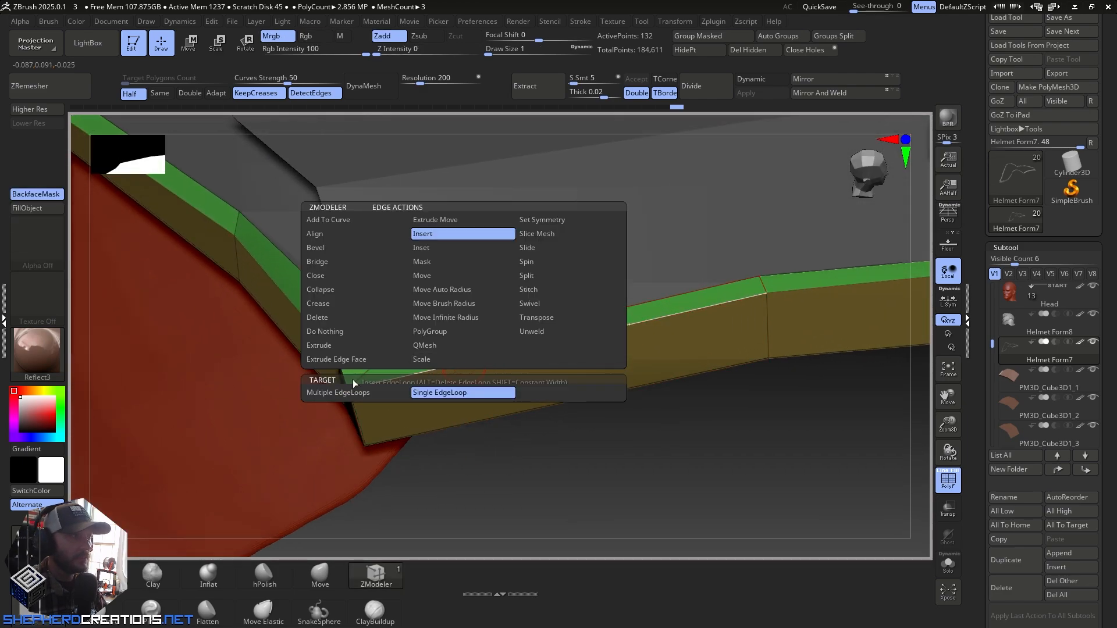
click(329, 302)
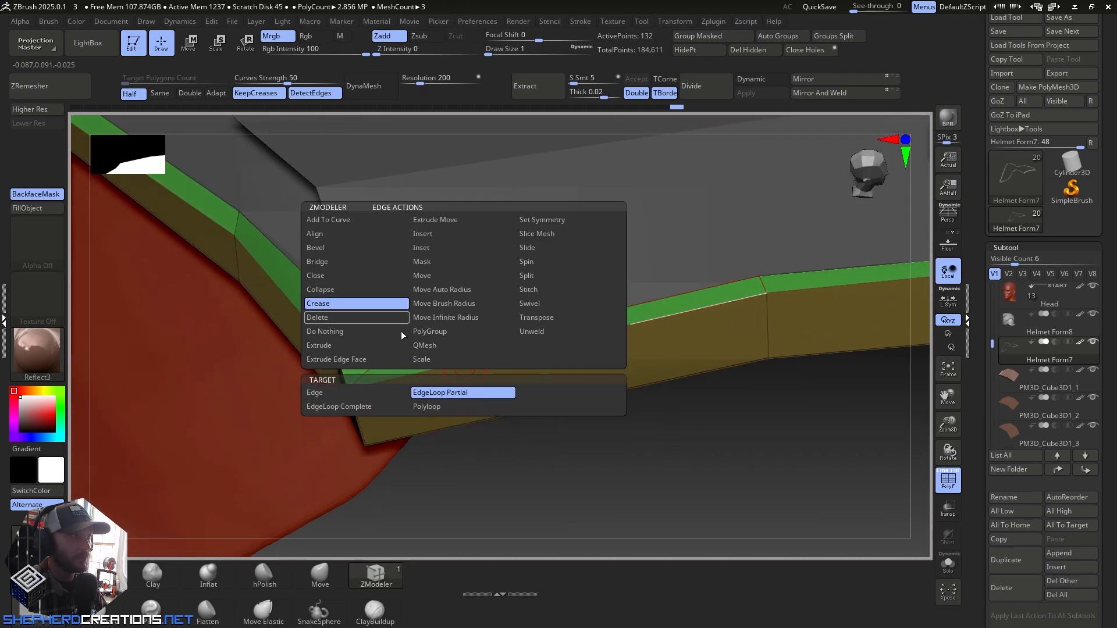
click(359, 406)
click(537, 381)
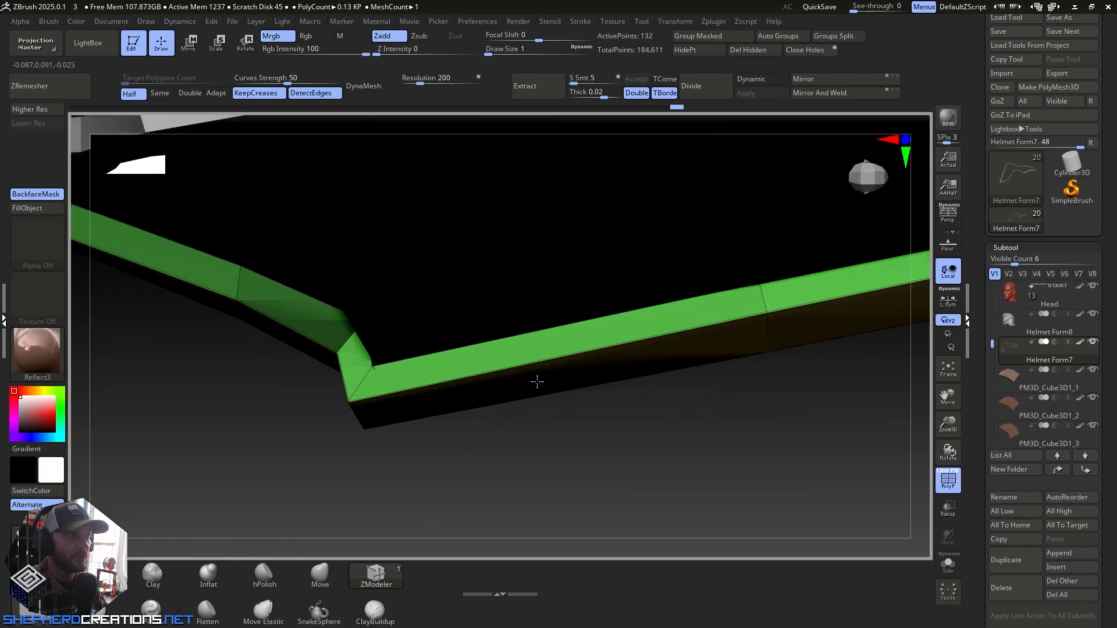
right_drag(535, 355, 521, 159)
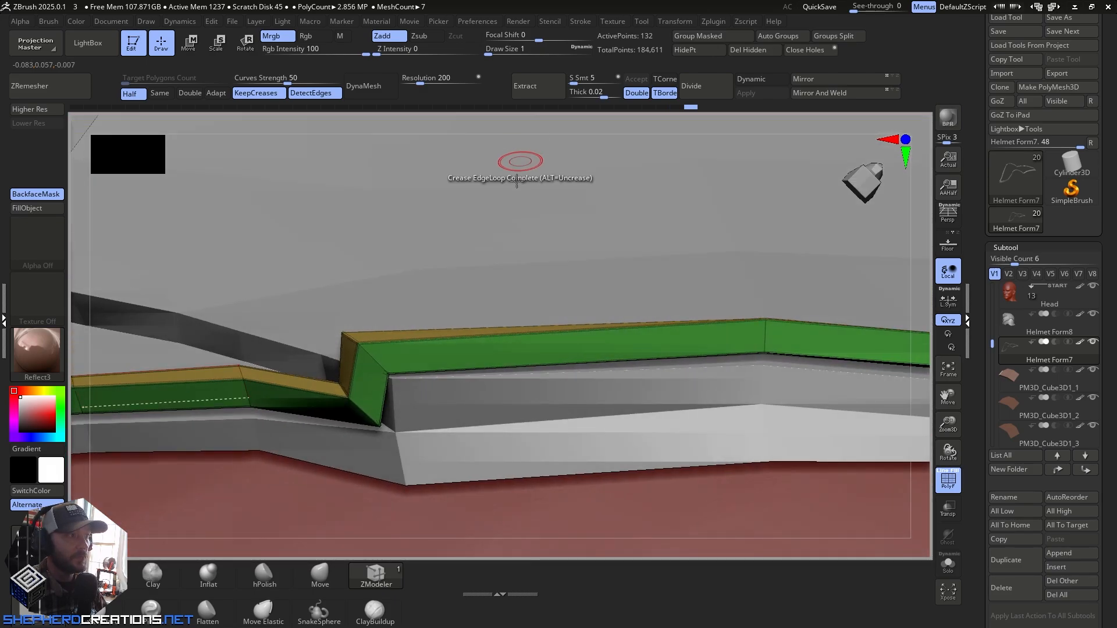
right_drag(440, 314, 463, 394)
right_drag(320, 370, 466, 149)
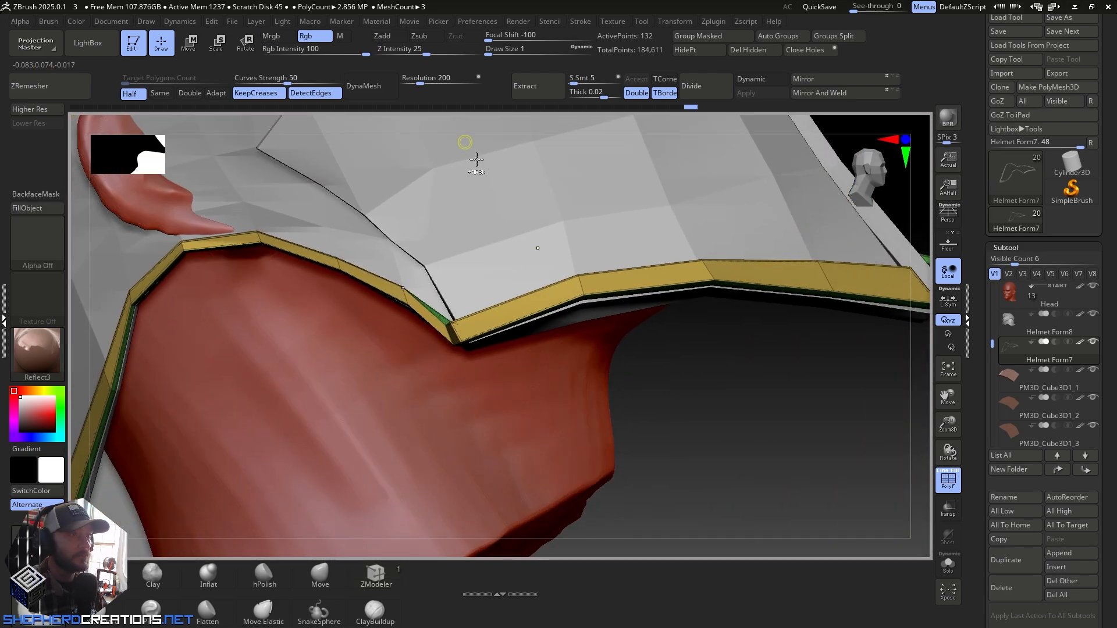
mouse_move(536, 295)
right_down()
mouse_move(167, 250)
mouse_move(355, 292)
mouse_move(411, 284)
mouse_move(482, 392)
mouse_move(454, 366)
mouse_move(439, 390)
mouse_move(603, 357)
mouse_move(300, 400)
mouse_move(220, 324)
mouse_move(489, 337)
mouse_move(583, 320)
mouse_move(419, 349)
mouse_move(497, 267)
mouse_move(549, 187)
mouse_move(583, 193)
mouse_move(374, 356)
mouse_move(374, 302)
mouse_move(275, 490)
mouse_move(302, 446)
right_up()
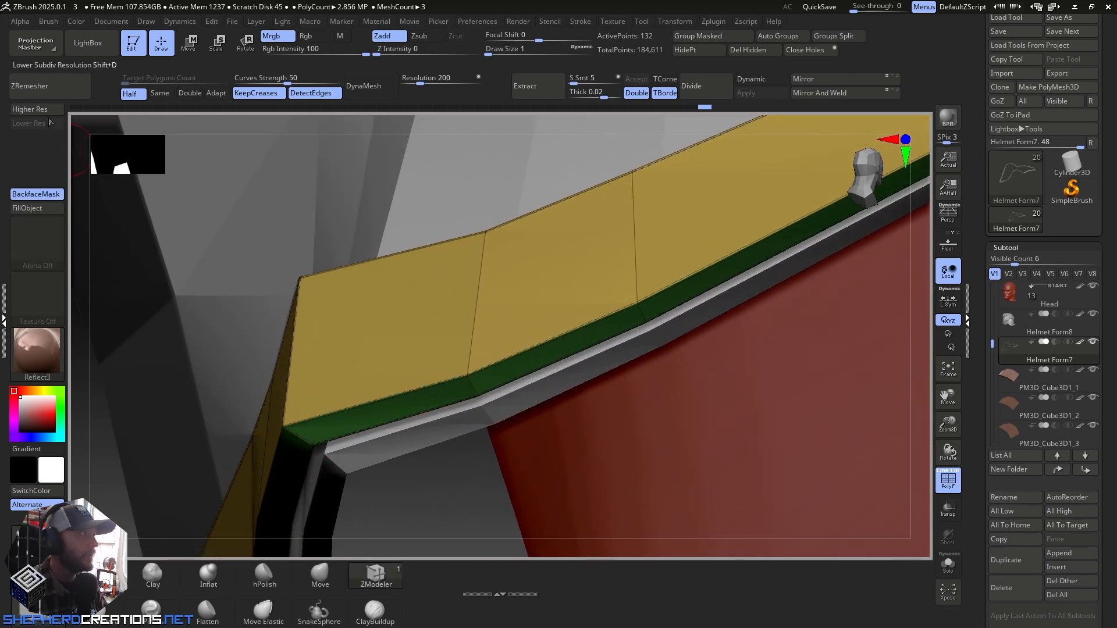
Step: Turn on dynamic subdivision for the Helmet Form7 trim and the Helmet Form8 shell
key(d)
ctrl+right_drag(636, 303, 500, 409)
alt+click(495, 292)
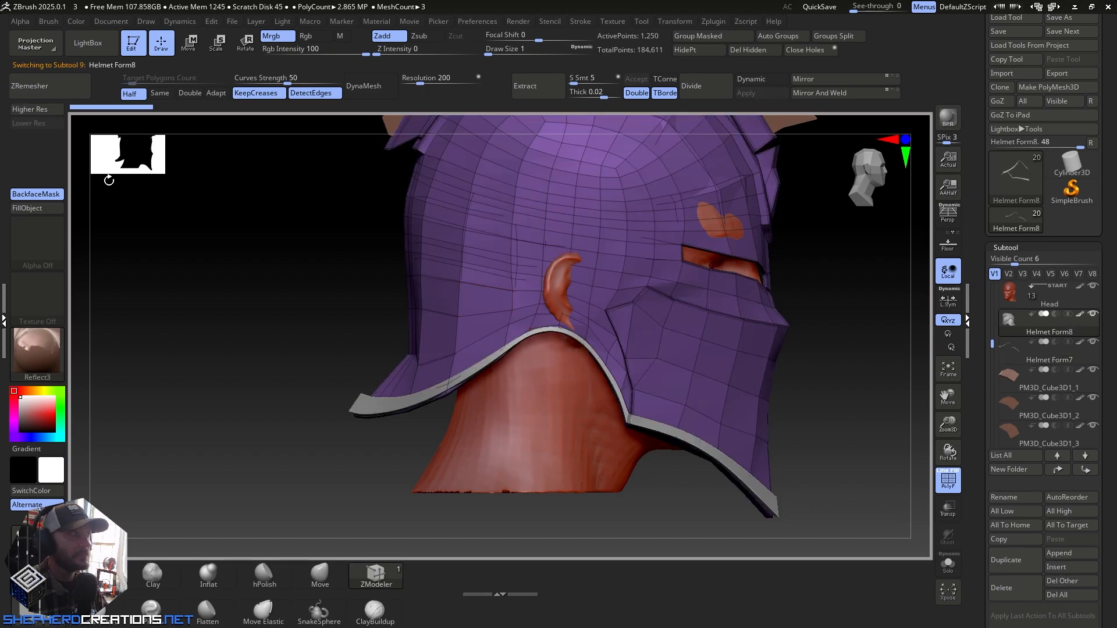
click(24, 110)
Step: Turn off the polyframe display to view the smoothed helmet and trim without wireframe
mouse_move(419, 256)
right_down()
mouse_move(538, 256)
mouse_move(435, 250)
mouse_move(310, 206)
right_up()
right_drag(512, 233, 396, 277)
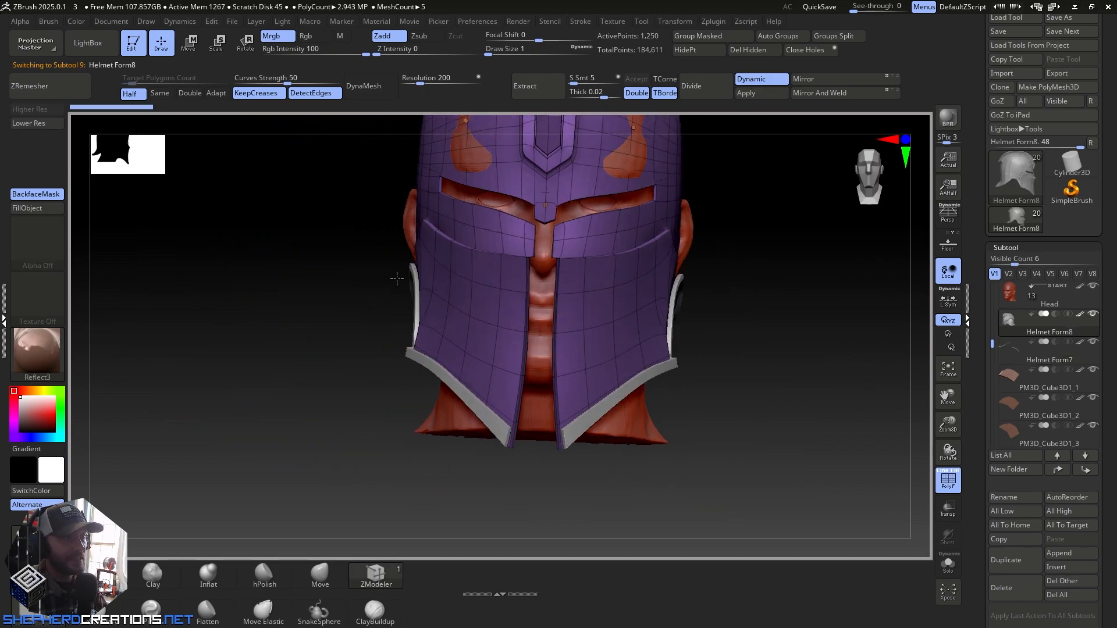
ctrl+right_drag(481, 371, 401, 271)
right_drag(523, 303, 456, 429)
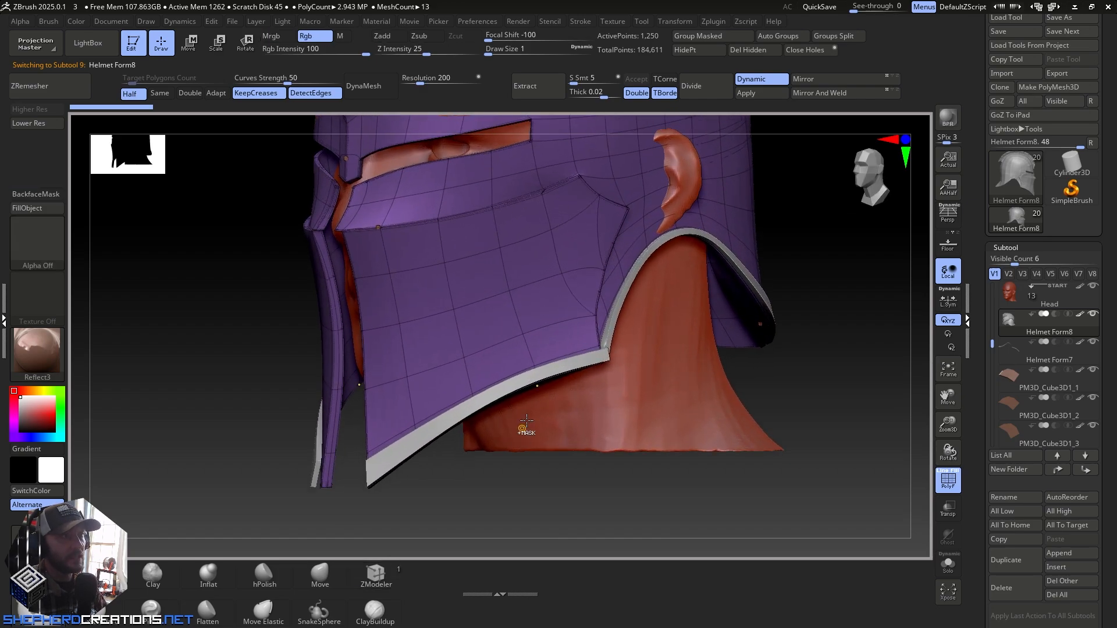
click(952, 488)
right_drag(569, 317, 554, 367)
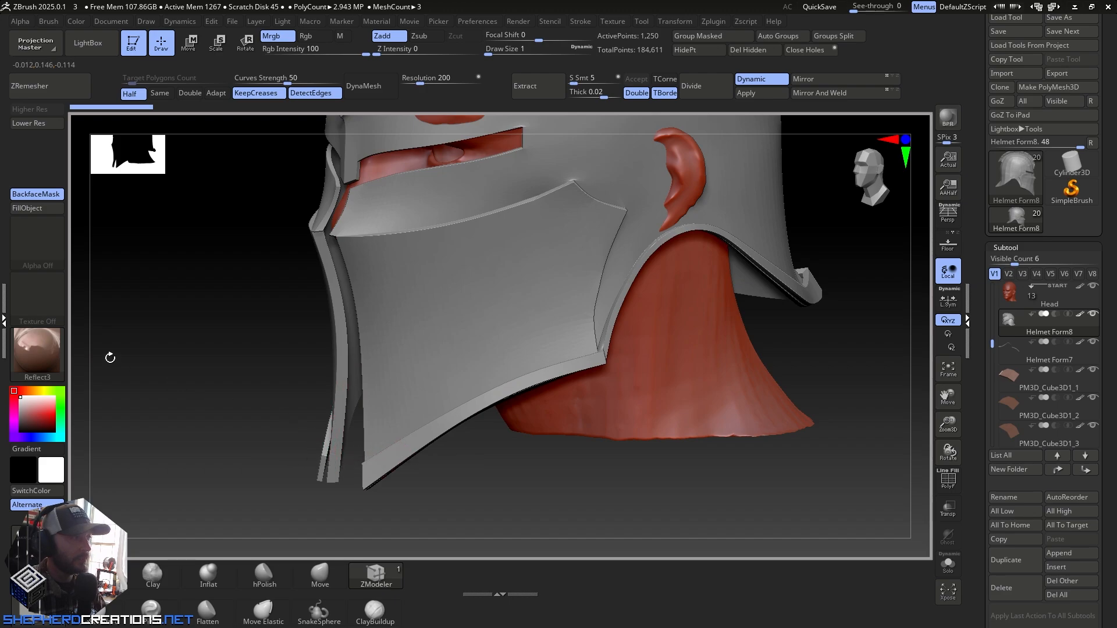
Step: Select the Helmet Form7 trim and fill it with the Reflect3 material
alt+click(409, 447)
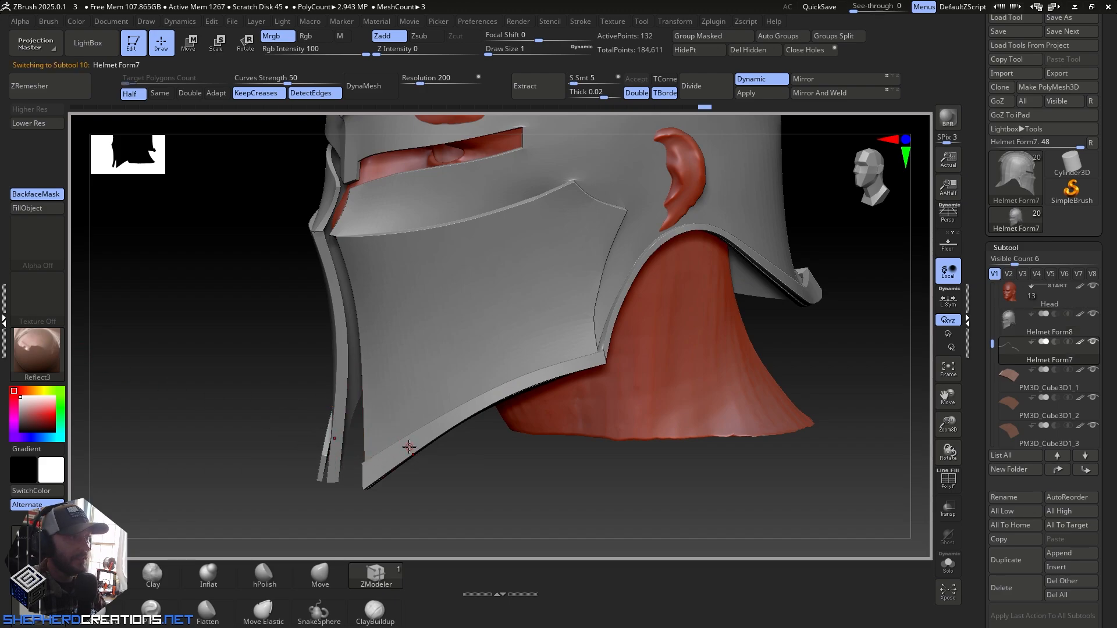
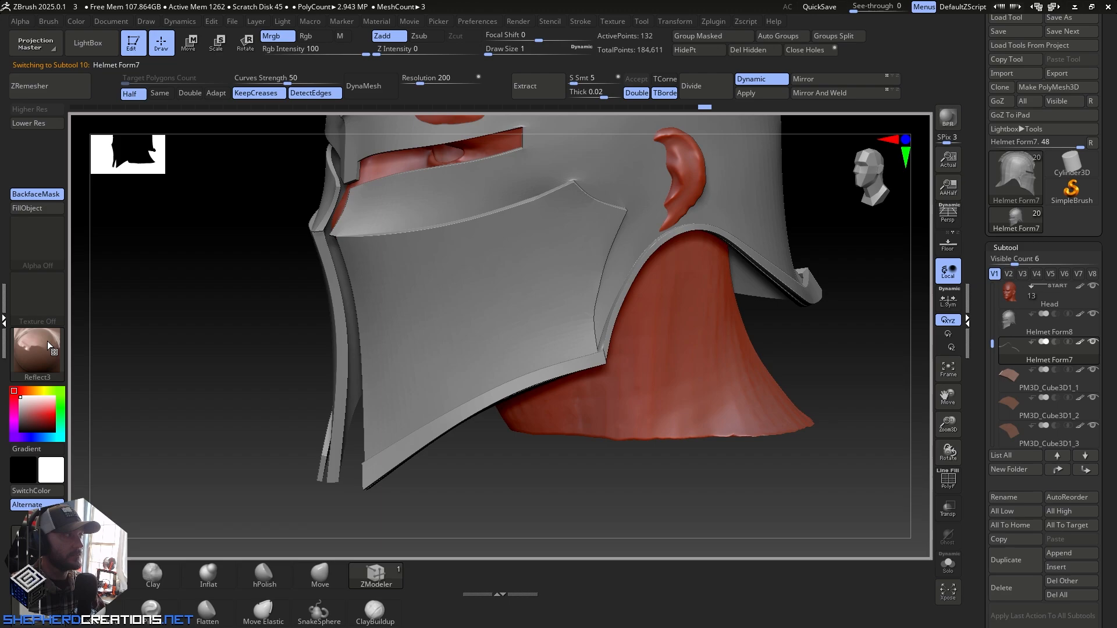
click(45, 210)
ctrl+right_drag(483, 375, 522, 362)
alt+right_drag(505, 262, 523, 335)
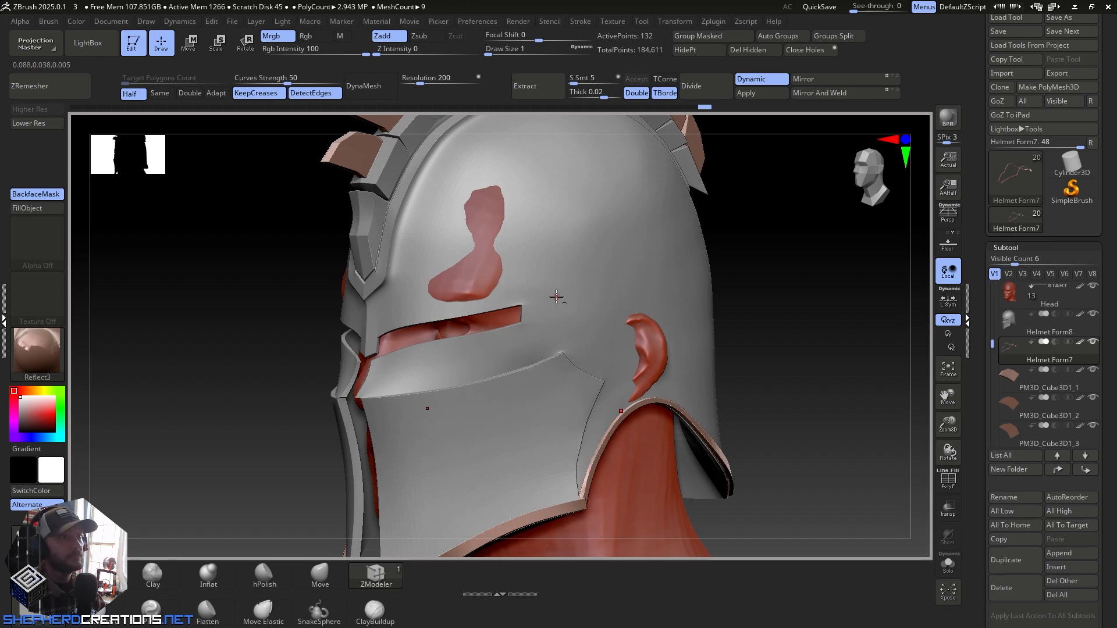
Step: Select the Helmet Form8 shell and fill it with the MatCap Gorilla material
click(36, 352)
click(276, 215)
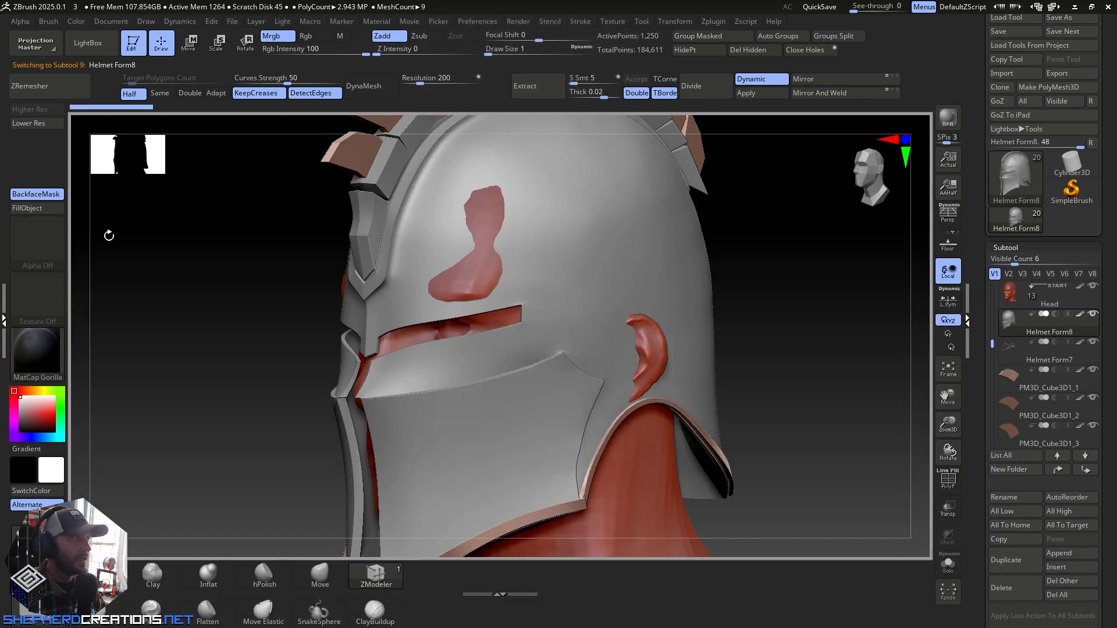
click(45, 208)
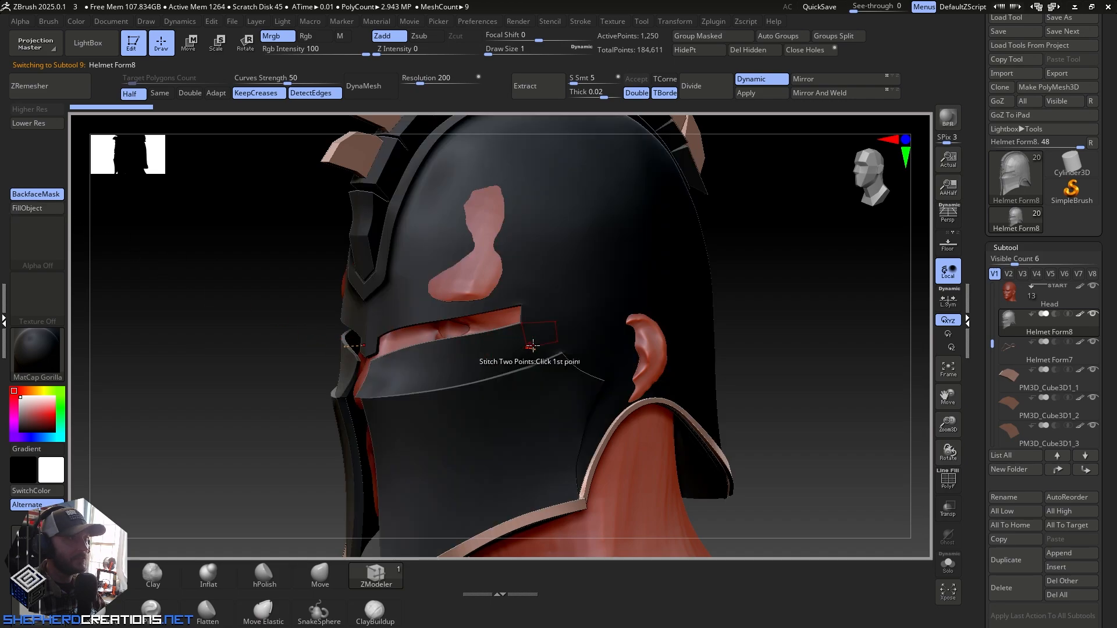
Step: Pull the helmet shell outward over the forehead with the Move brush at draw size about 37 to cover the protruding head
key(f)
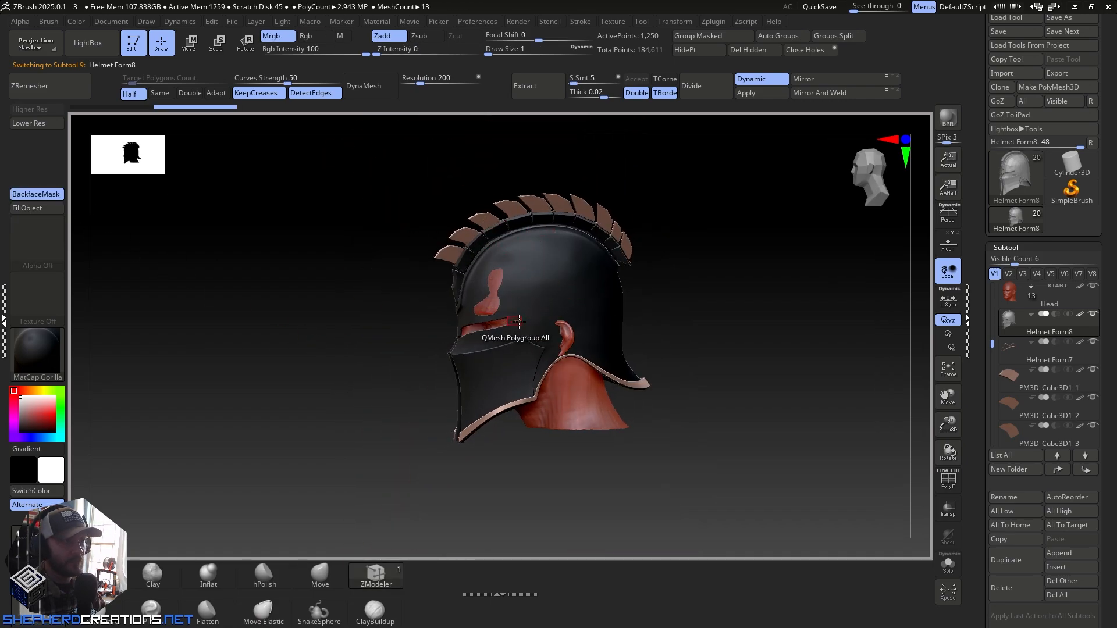
mouse_move(519, 321)
right_down()
mouse_move(558, 314)
mouse_move(571, 299)
mouse_move(516, 305)
right_up()
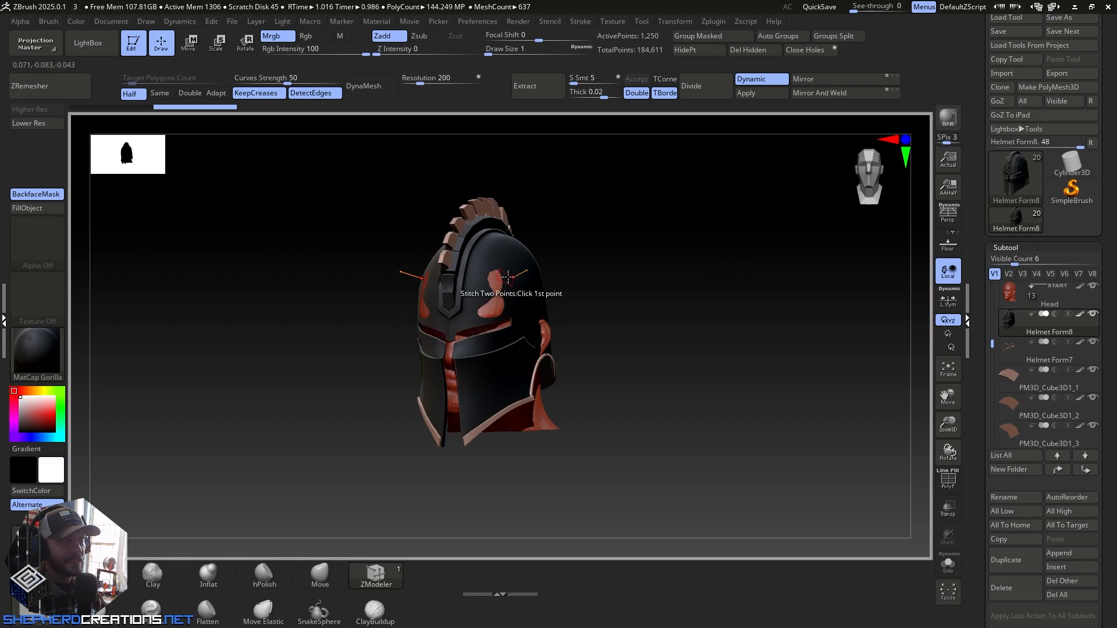
right_drag(508, 277, 564, 374)
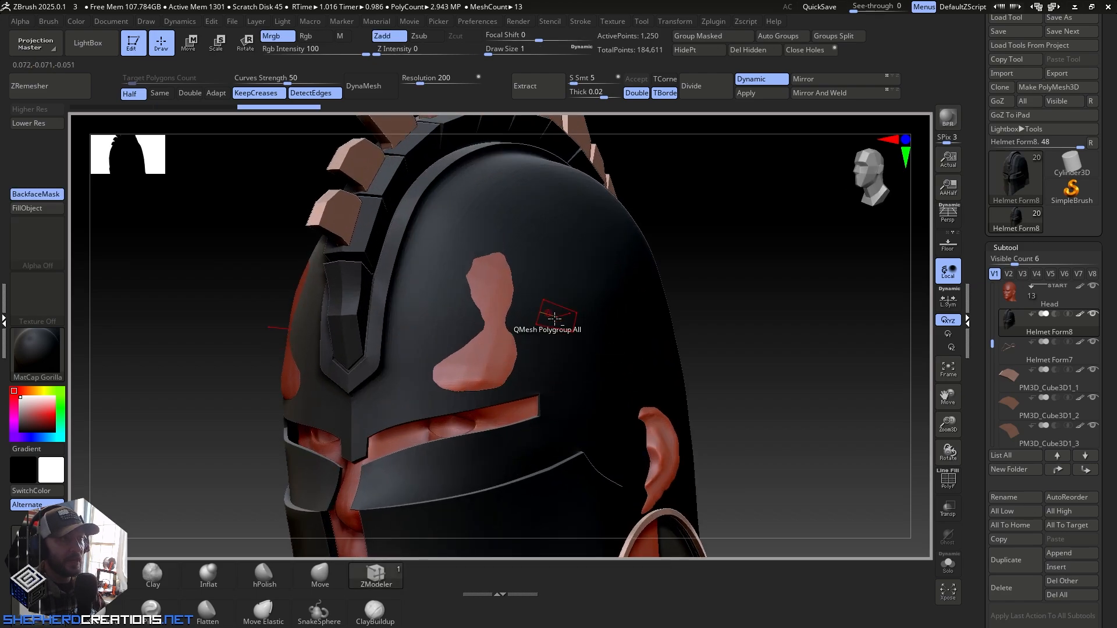
mouse_move(555, 317)
right_down()
mouse_move(561, 334)
mouse_move(543, 331)
right_up()
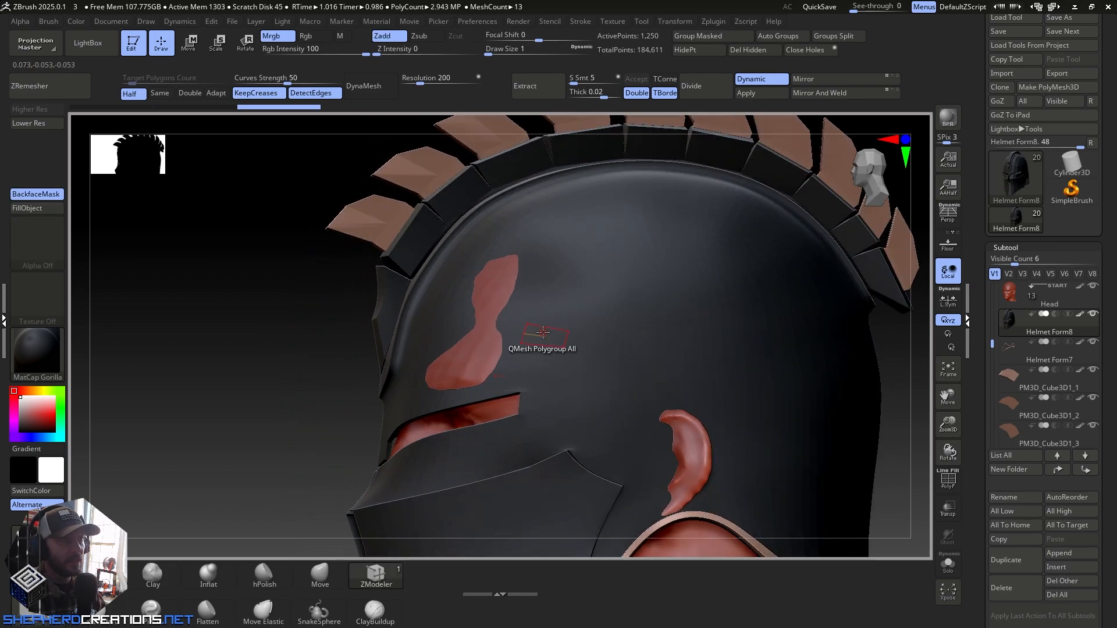
click(508, 56)
click(319, 576)
right_drag(544, 396, 497, 391)
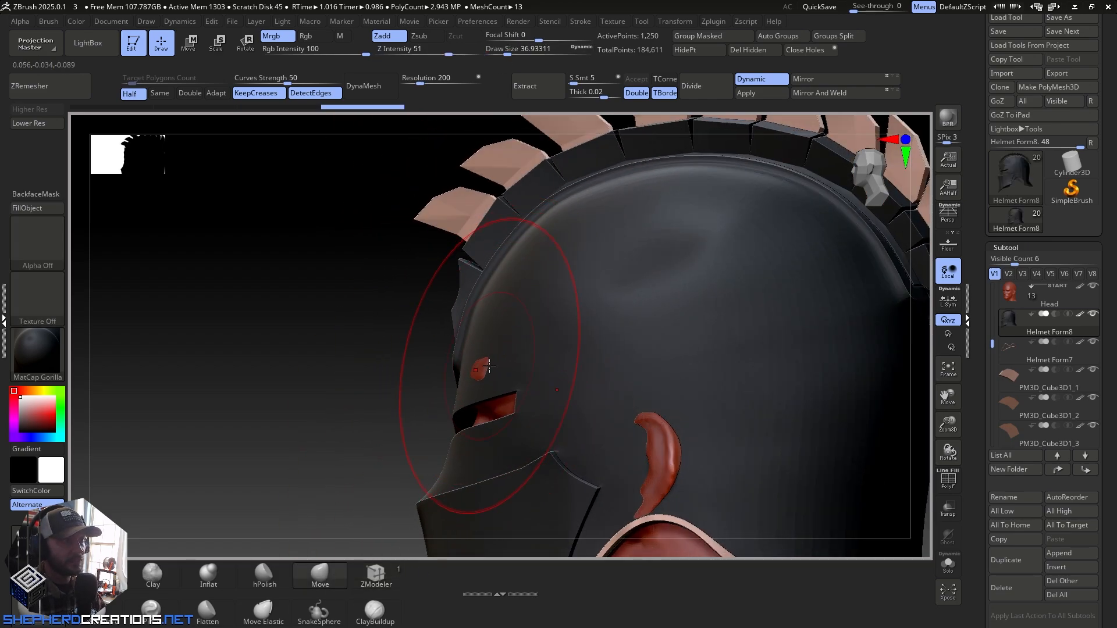
mouse_move(482, 365)
right_down()
mouse_move(663, 295)
mouse_move(527, 270)
mouse_move(591, 267)
right_up()
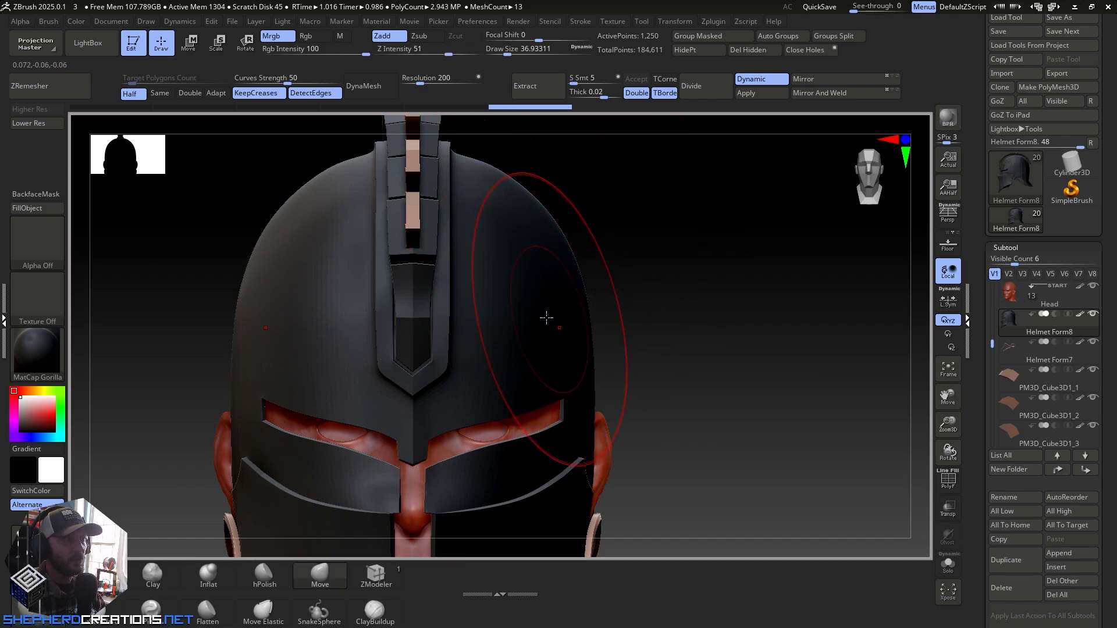
right_drag(546, 317, 633, 264)
Step: Select the Head and fill it with the MatCap LBrown material
mouse_move(591, 339)
ctrl+right_down()
mouse_move(604, 262)
mouse_move(600, 333)
mouse_move(582, 340)
ctrl+right_up()
alt+click(575, 414)
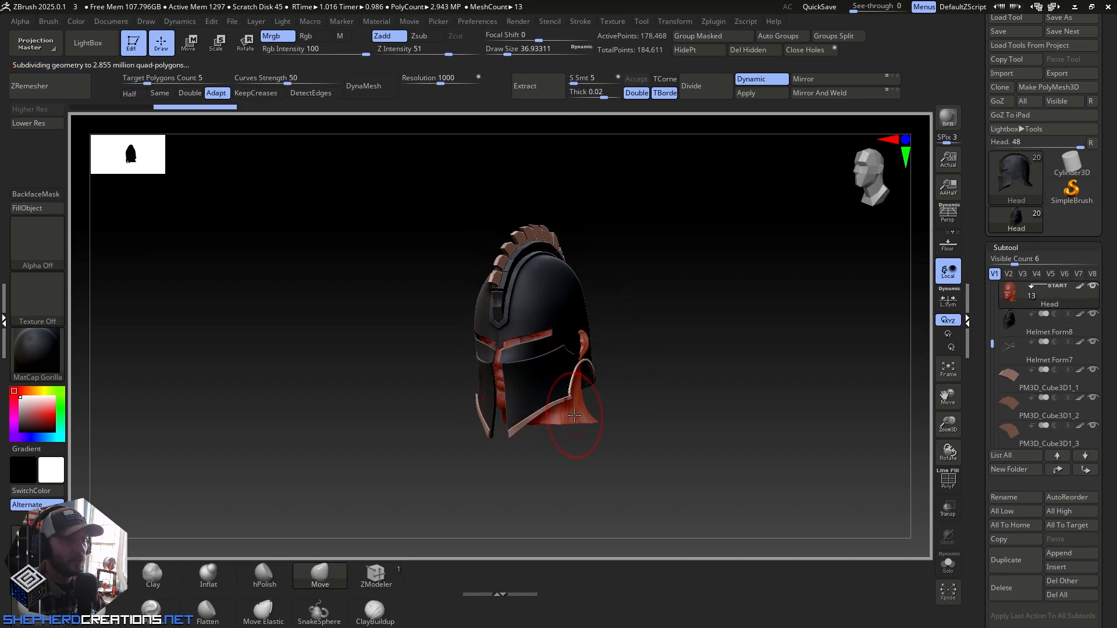
click(46, 365)
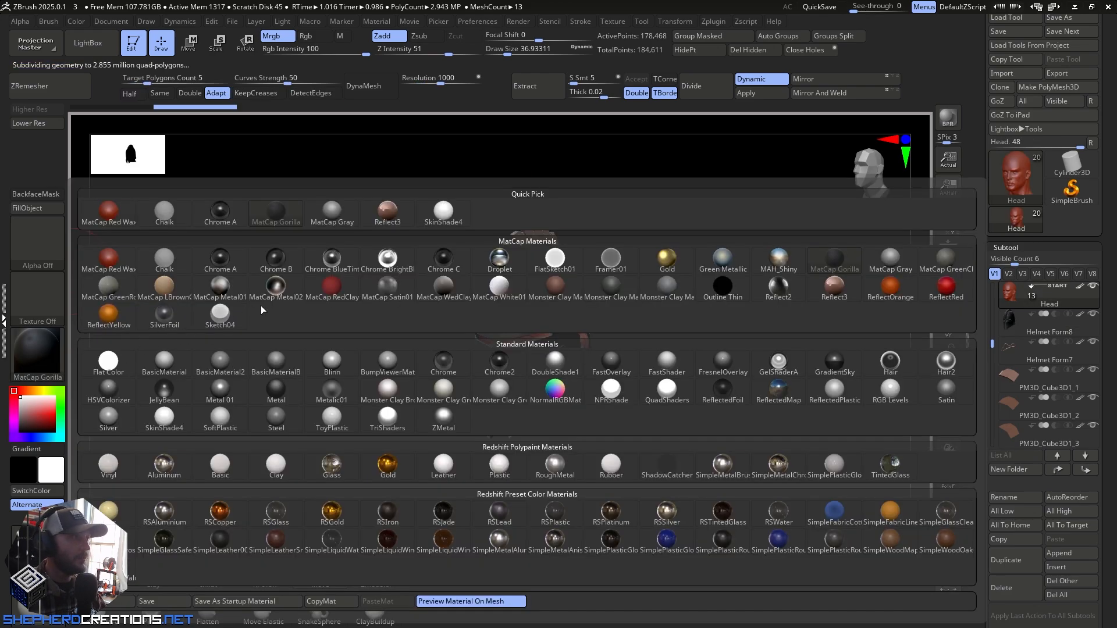
click(164, 288)
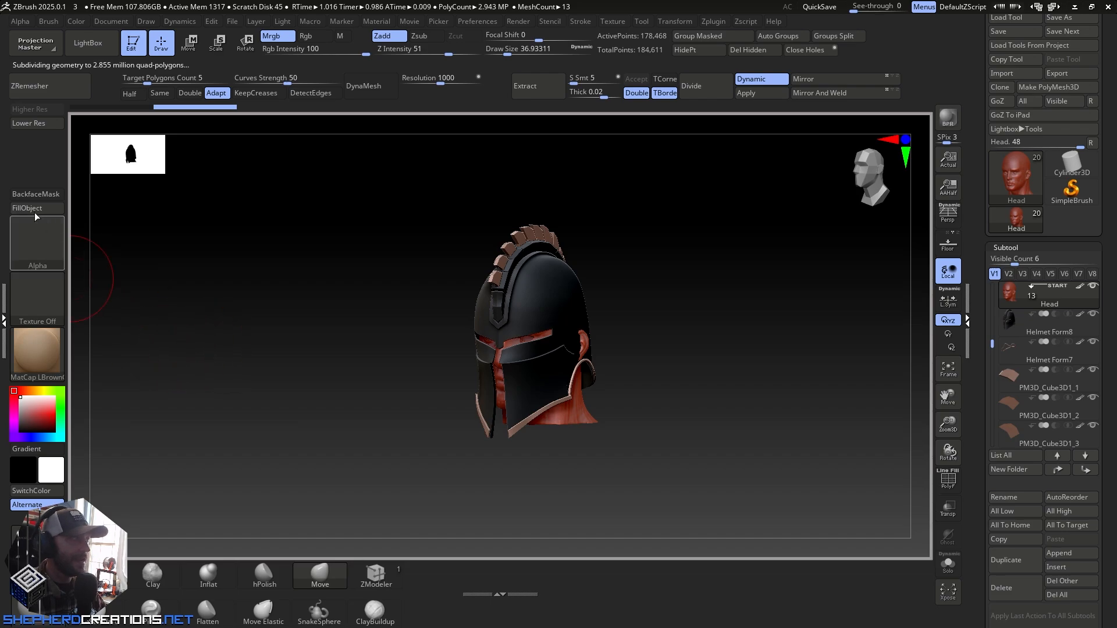
drag(115, 239, 519, 352)
ctrl+right_drag(519, 352, 611, 376)
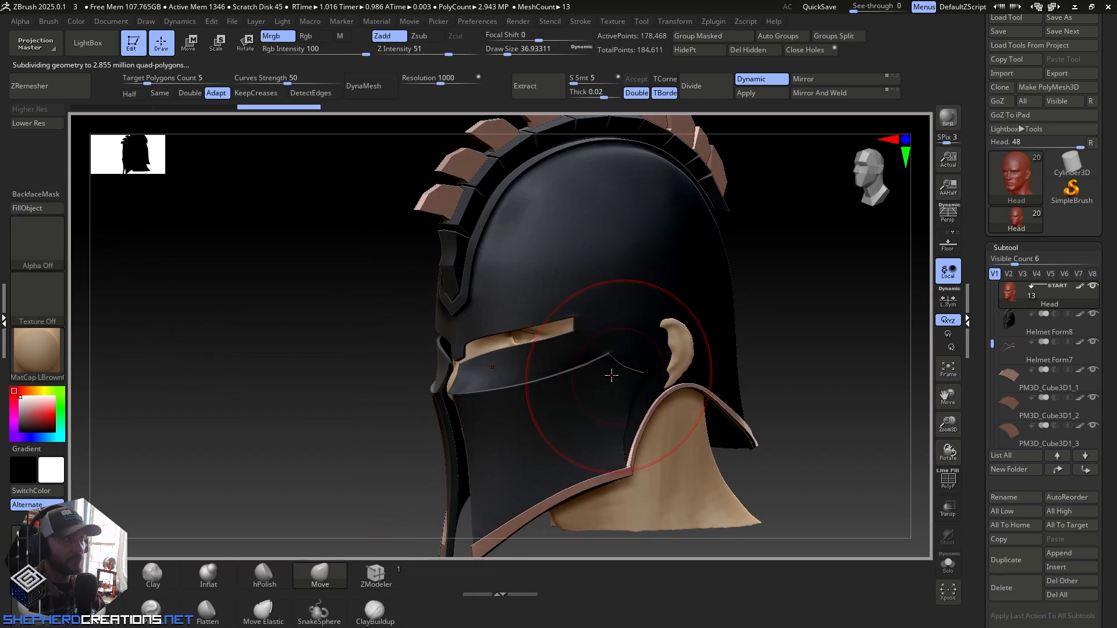
Step: Fill the Head with the MatCap Red Wax material
click(43, 348)
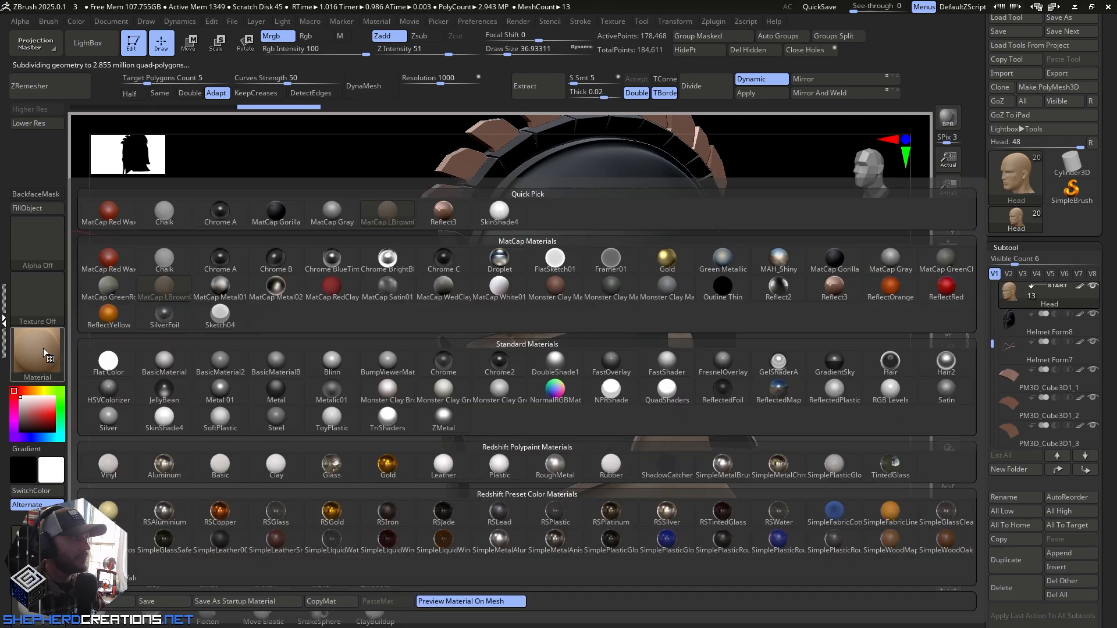
click(116, 216)
right_drag(408, 331, 506, 401)
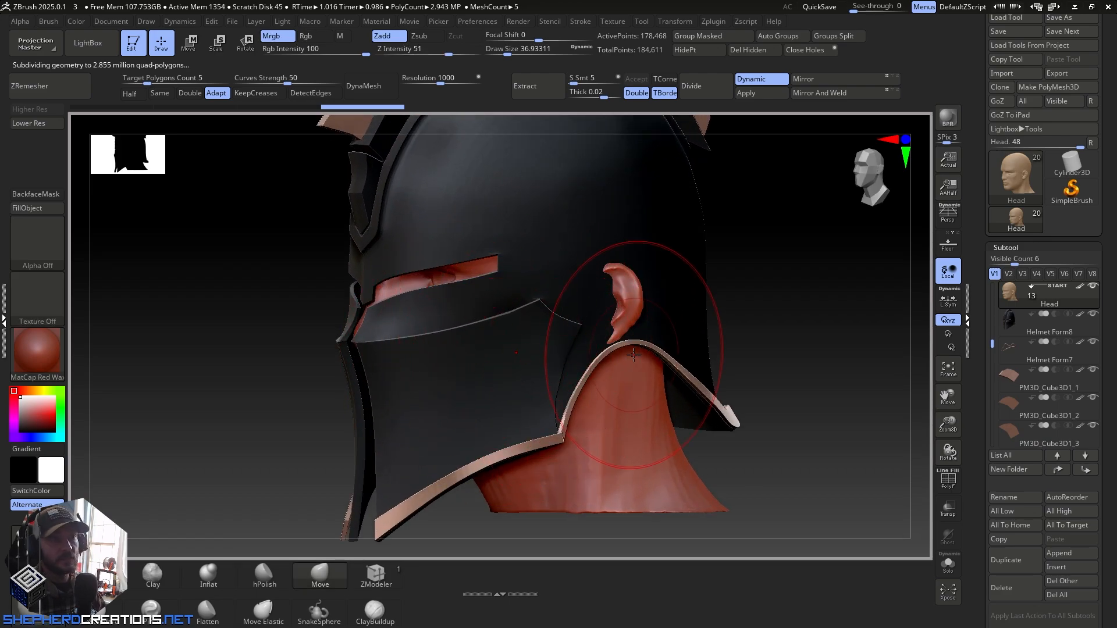
mouse_move(635, 369)
right_down()
mouse_move(610, 364)
mouse_move(638, 369)
right_up()
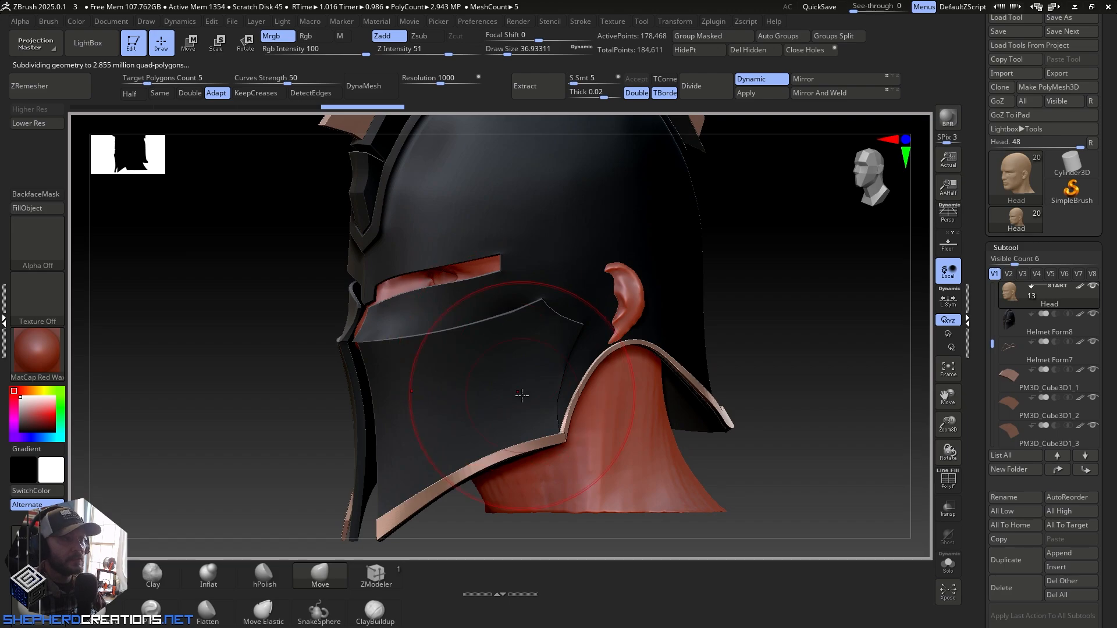
Step: Show the polyframe and stretch the PM3D_Cube3D1_4 crest piece along the crest, shifting it to fit its base block
key(f)
mouse_move(463, 319)
right_down()
mouse_move(516, 299)
mouse_move(506, 309)
mouse_move(462, 309)
mouse_move(462, 300)
right_up()
ctrl+right_drag(461, 237, 488, 345)
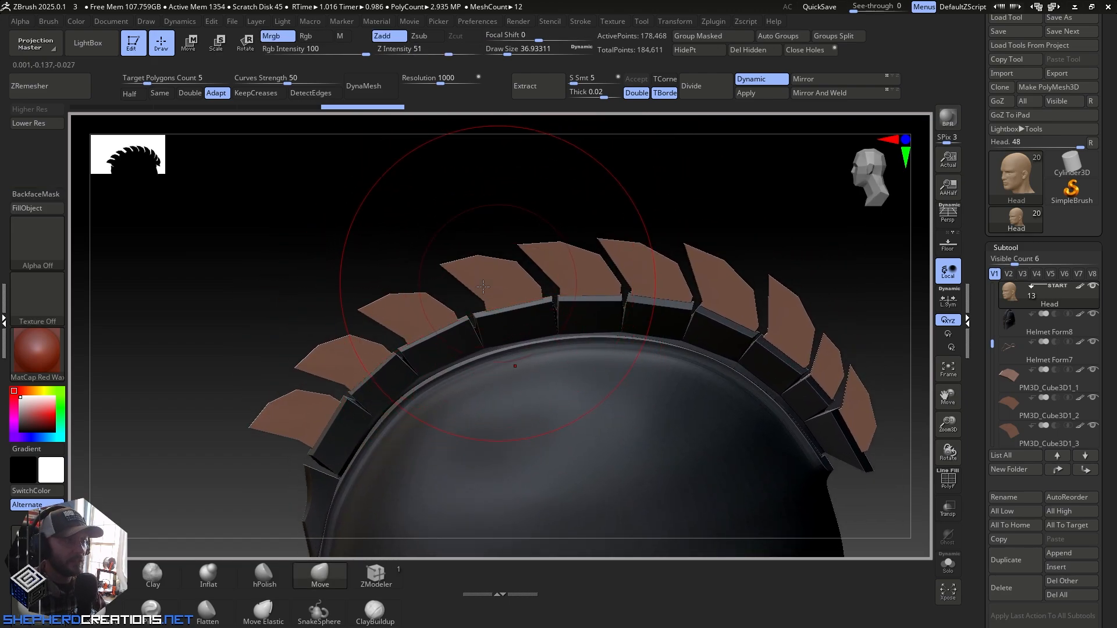
alt+right_drag(483, 286, 518, 338)
alt+click(505, 245)
click(947, 483)
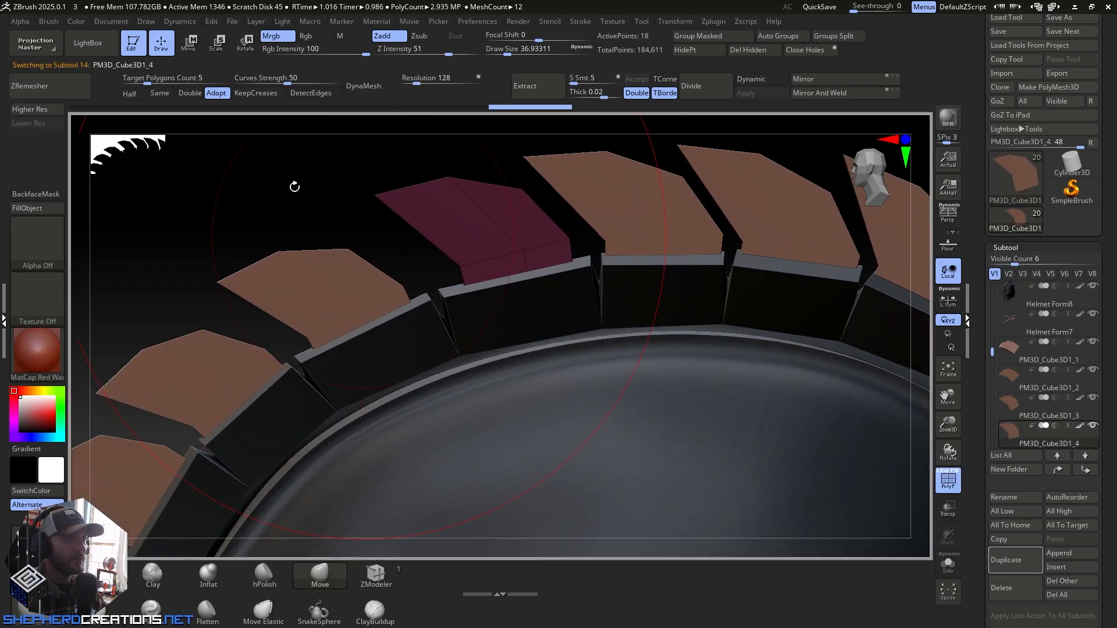
click(195, 50)
drag(500, 257, 475, 269)
drag(547, 300, 589, 300)
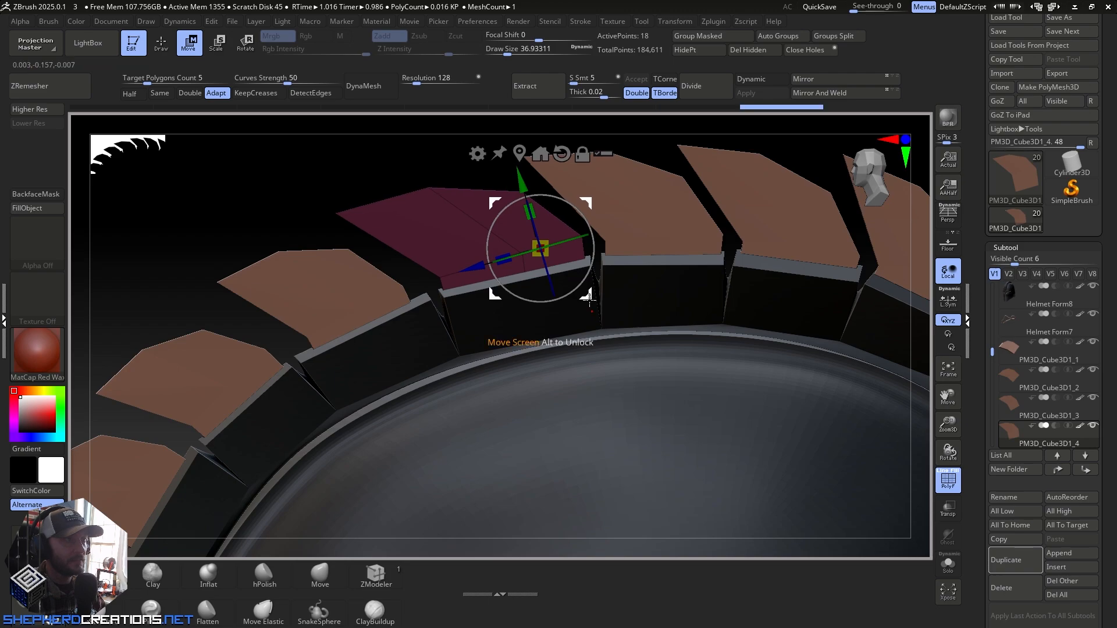
Step: Select the PM3D_Cube3D1_3 crest piece, stretch it along the crest and shift it onto its base block
alt+click(342, 306)
alt+right_drag(476, 320, 554, 286)
drag(409, 294, 393, 305)
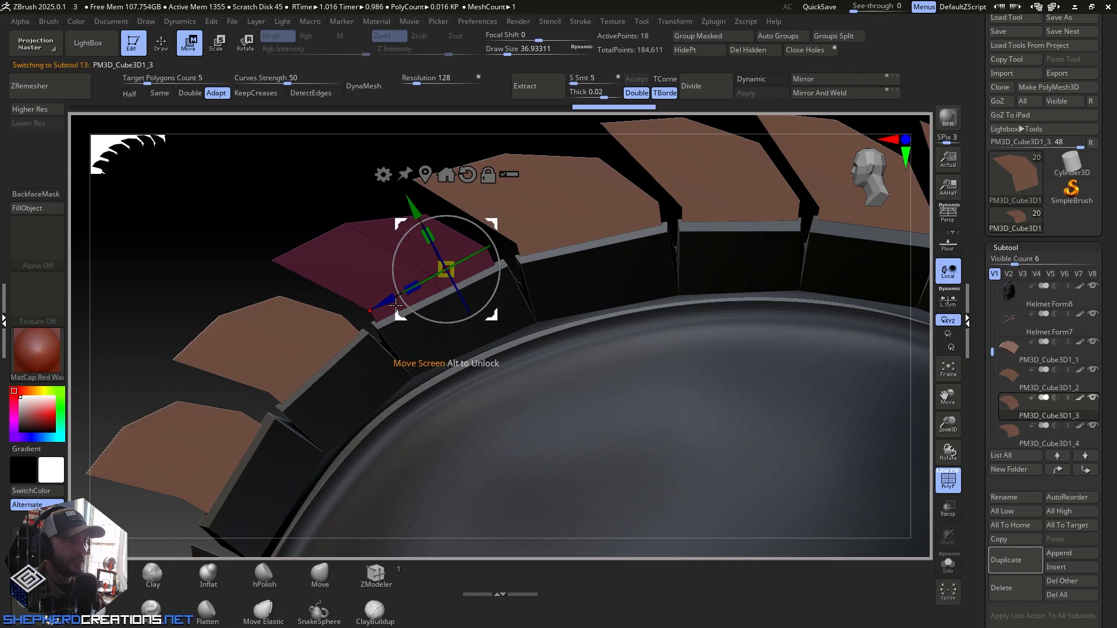
drag(482, 309, 494, 315)
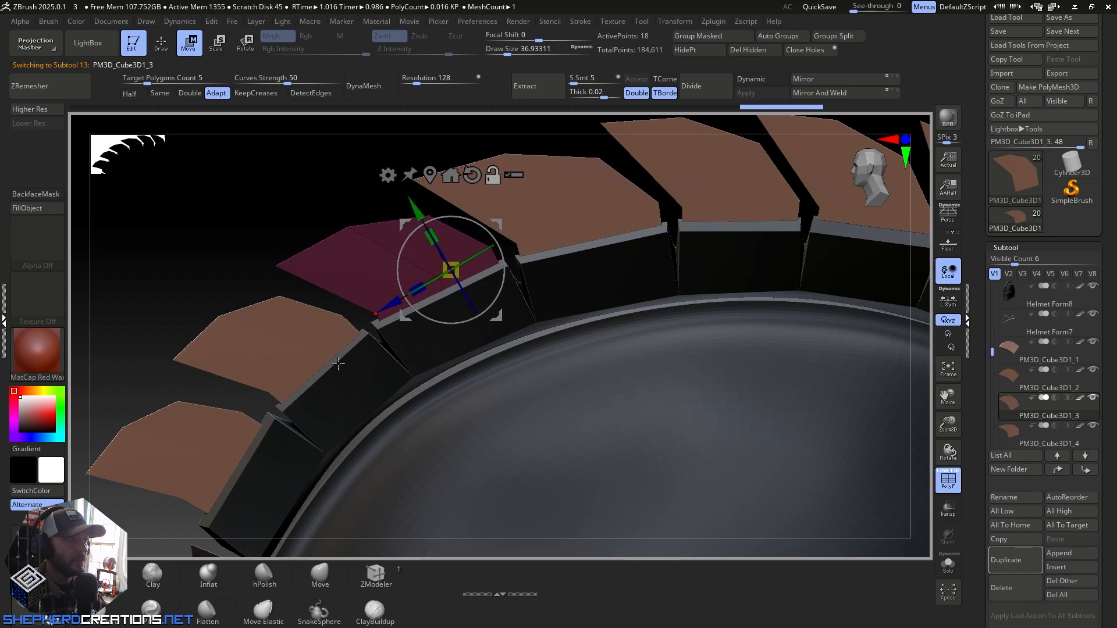
Step: Select the frontmost crest piece, PM3D_Cube3D1_1, and stretch and reposition it over its base block
alt+right_drag(427, 357, 530, 281)
alt+click(323, 392)
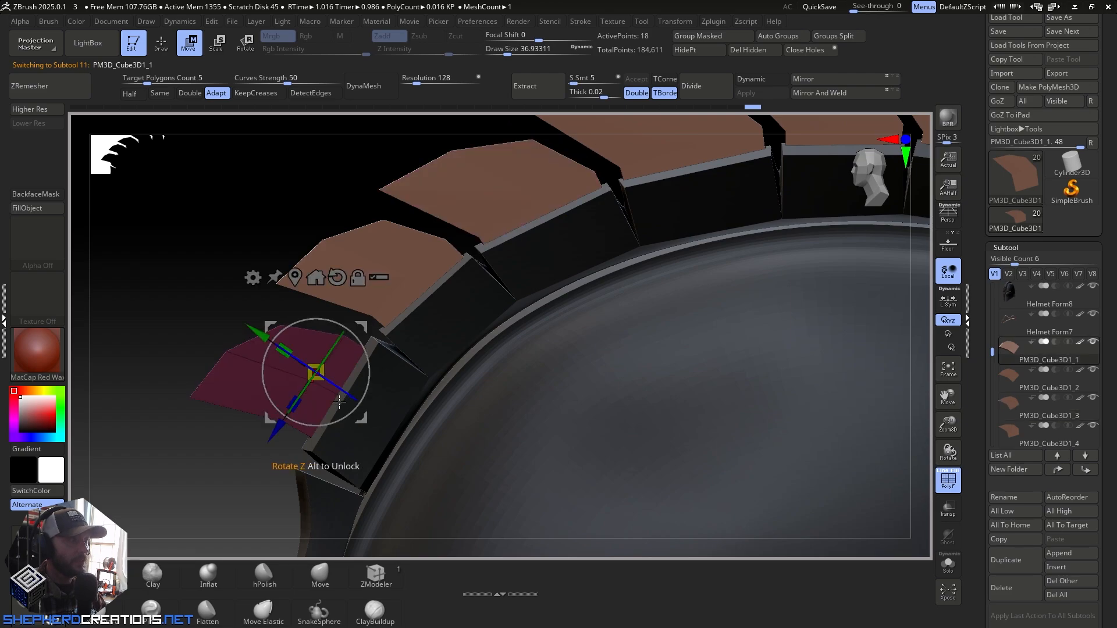
drag(295, 404, 292, 418)
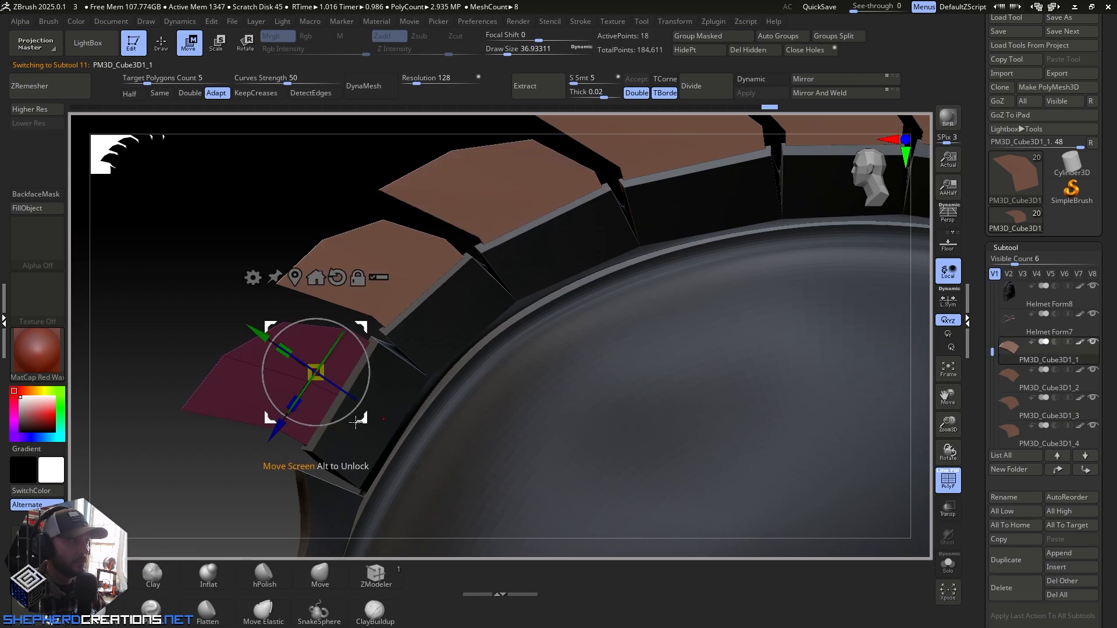
drag(362, 422, 371, 426)
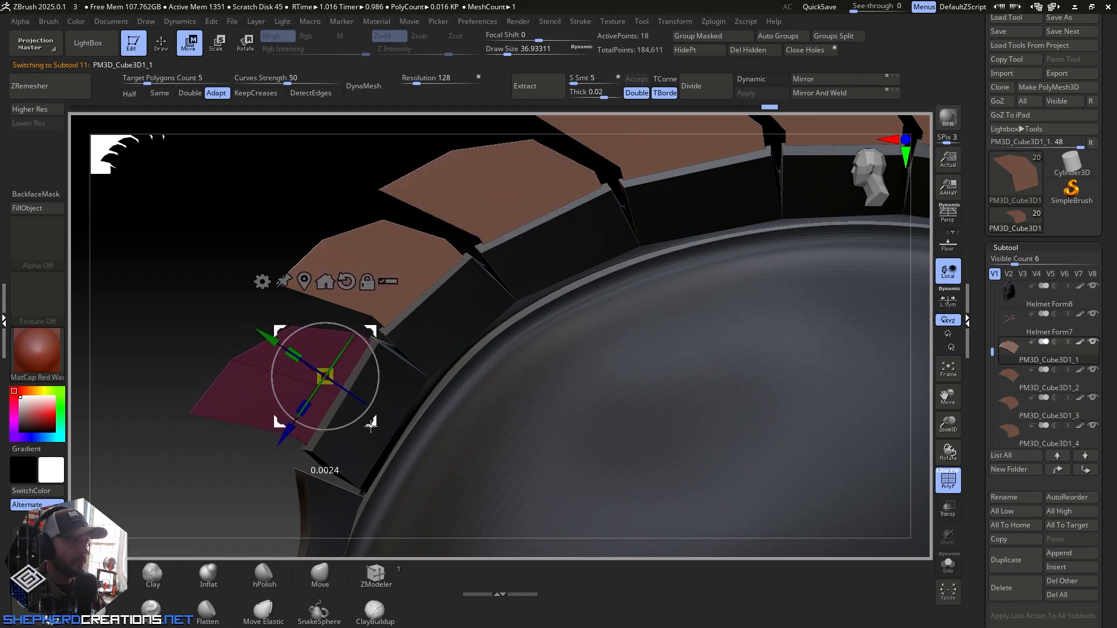
Step: Select the PM3D_Cube3D1_7 crest piece and scale it along its Z axis to fill its base block
alt+right_drag(446, 345, 227, 455)
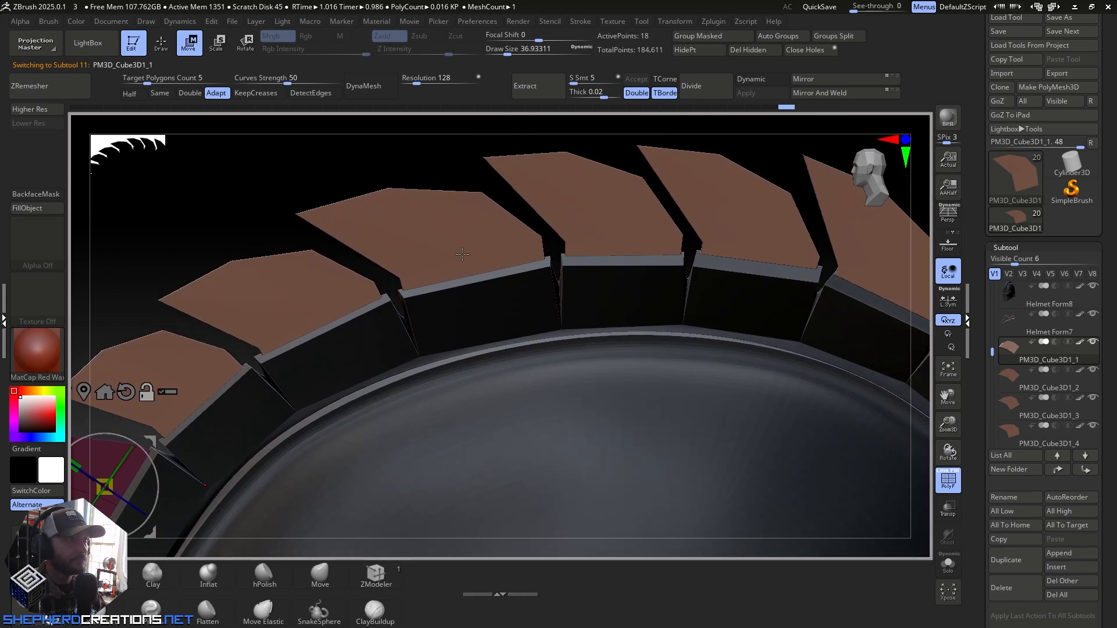
right_drag(462, 254, 386, 339)
alt+click(479, 249)
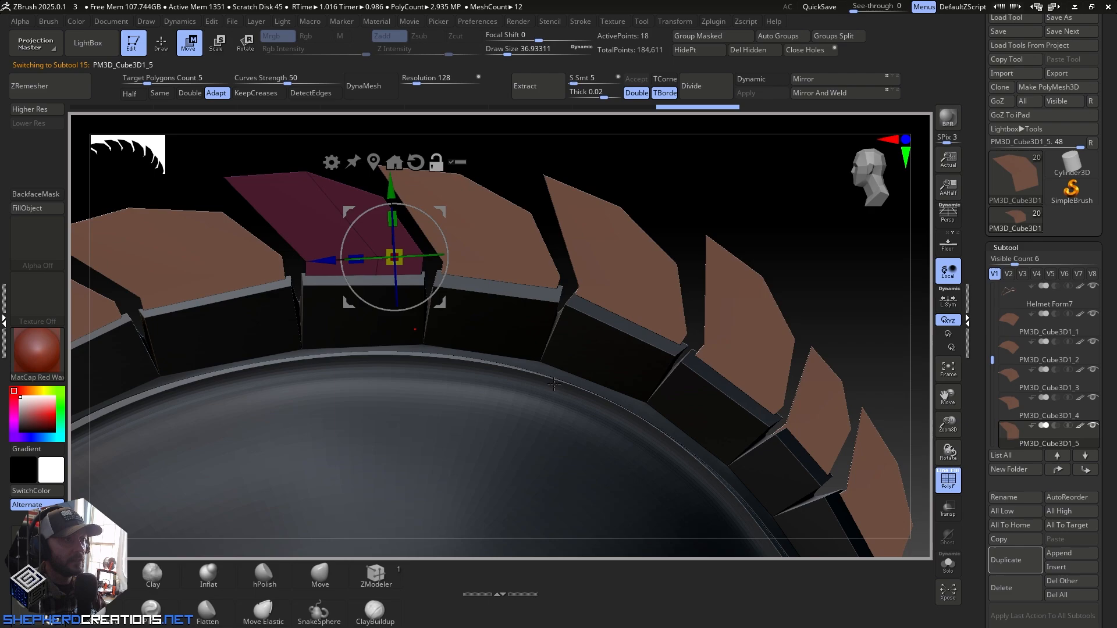
alt+right_drag(558, 379, 495, 334)
alt+click(560, 263)
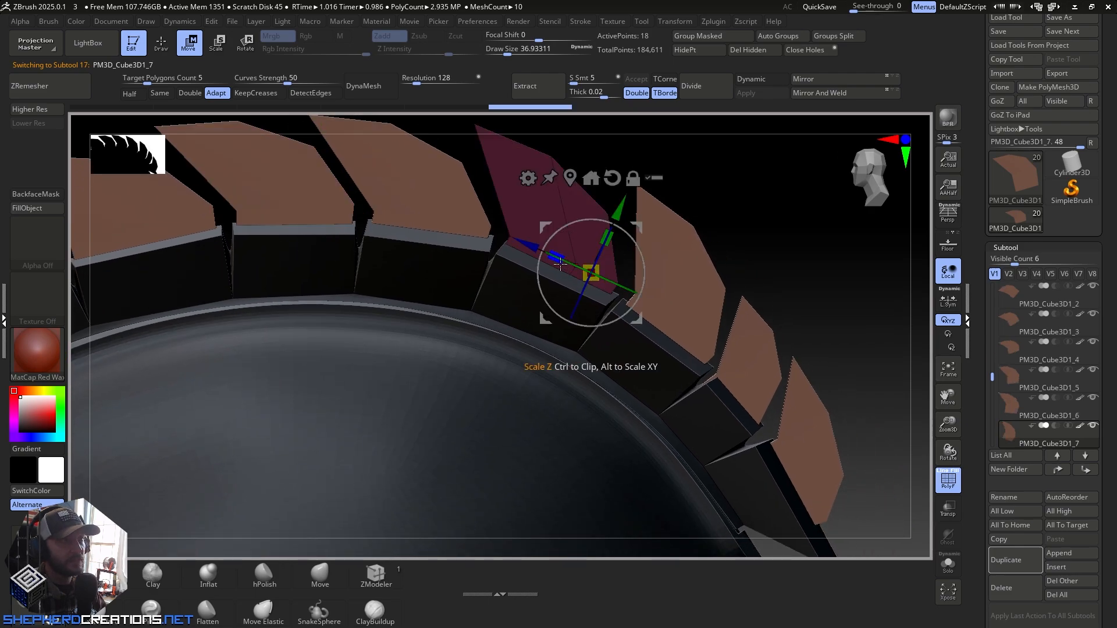
drag(560, 263, 529, 245)
Step: Scale the PM3D_Cube3D1_8 crest piece slightly along its Z axis and nudge it onto its base block
alt+right_drag(669, 331, 485, 306)
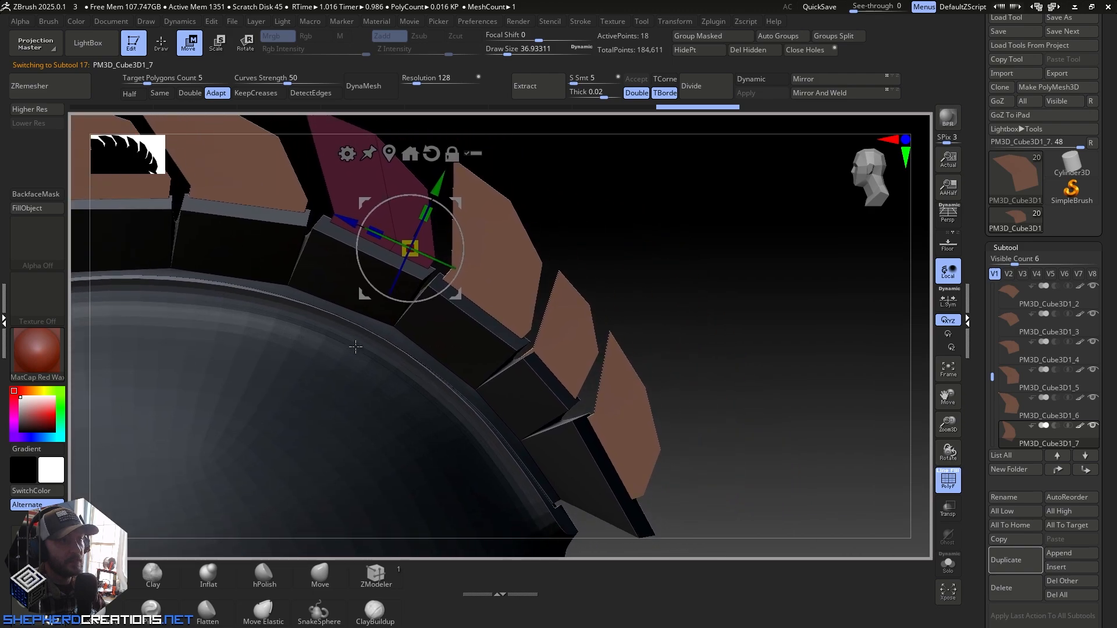
alt+click(494, 280)
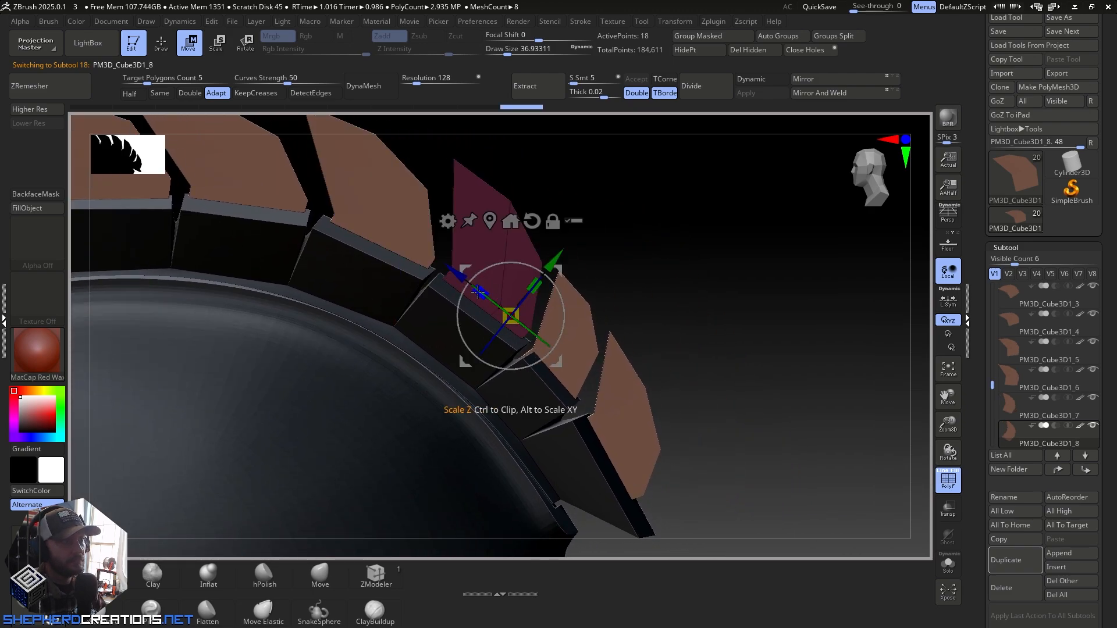
drag(478, 292, 475, 291)
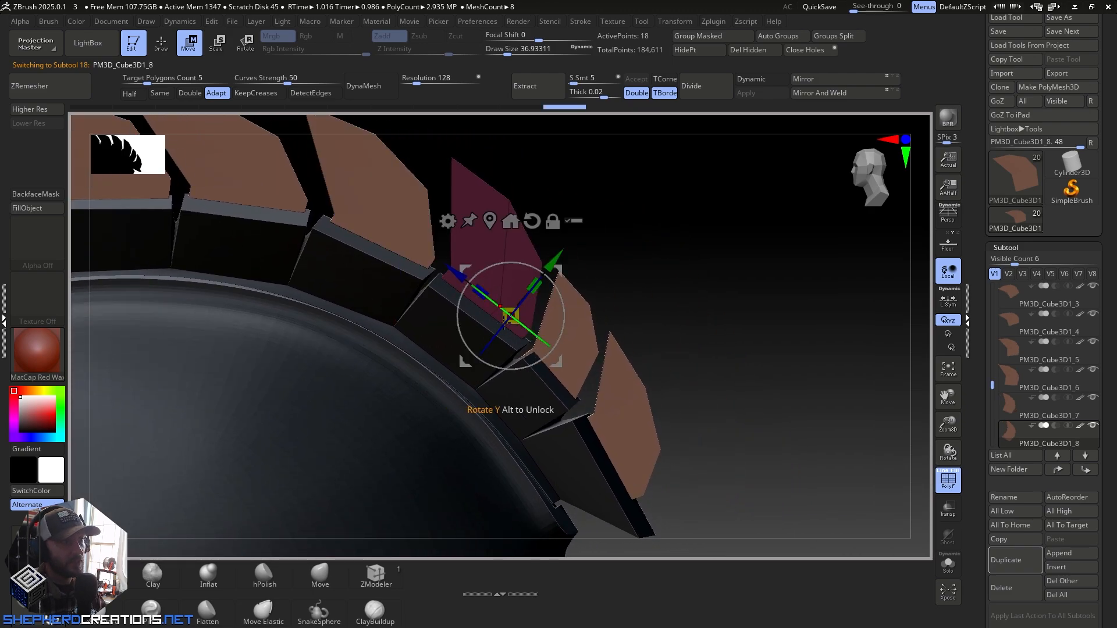
drag(557, 364, 556, 366)
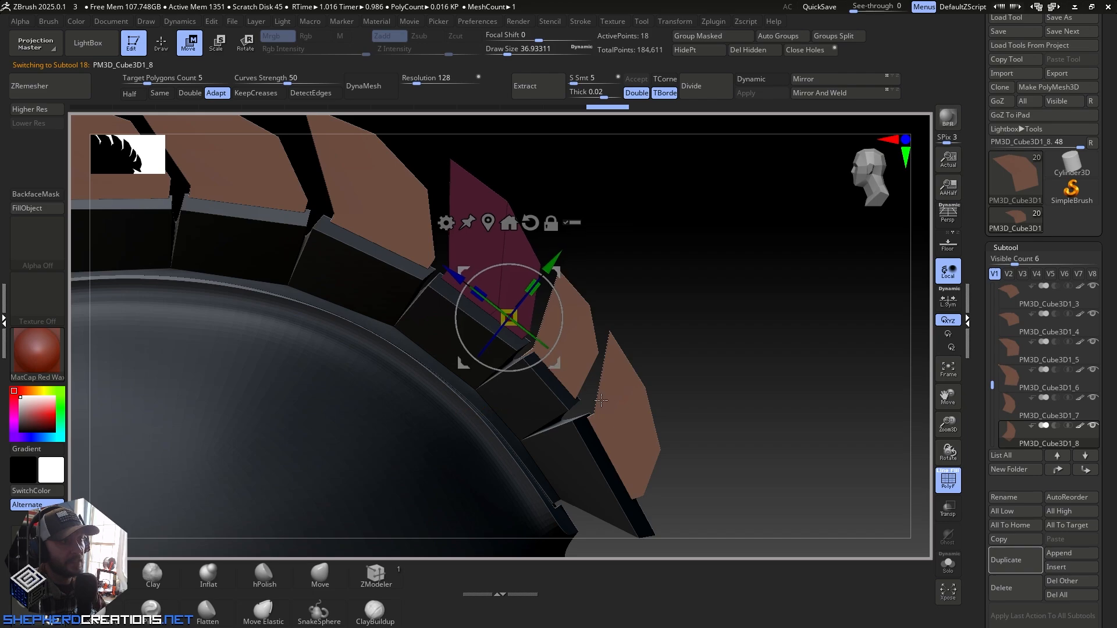
Step: Select the PM3D_Cube3D1_9 crest piece, adjust its Z scale and nudge it into place on its base block
alt+right_drag(606, 402, 553, 337)
alt+click(533, 297)
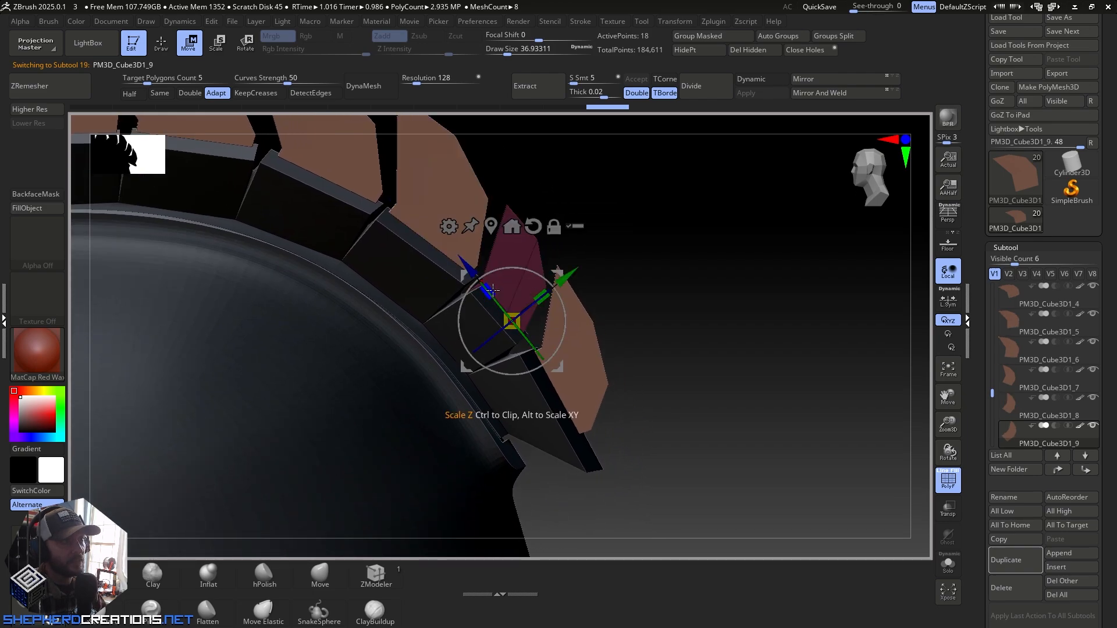
drag(489, 292, 493, 295)
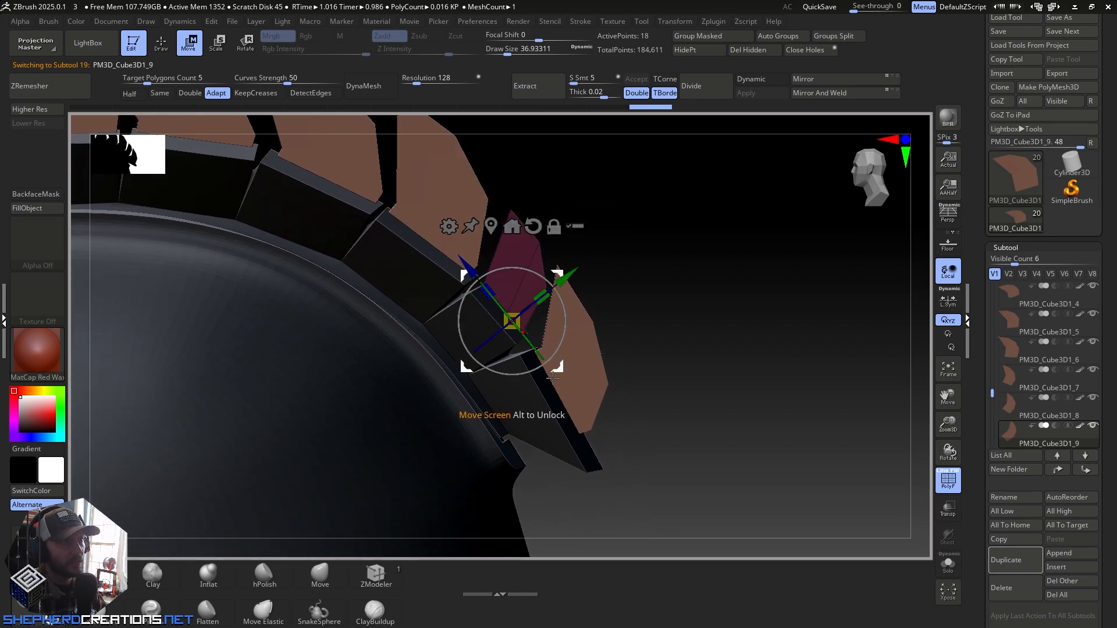
right_drag(555, 389, 580, 410)
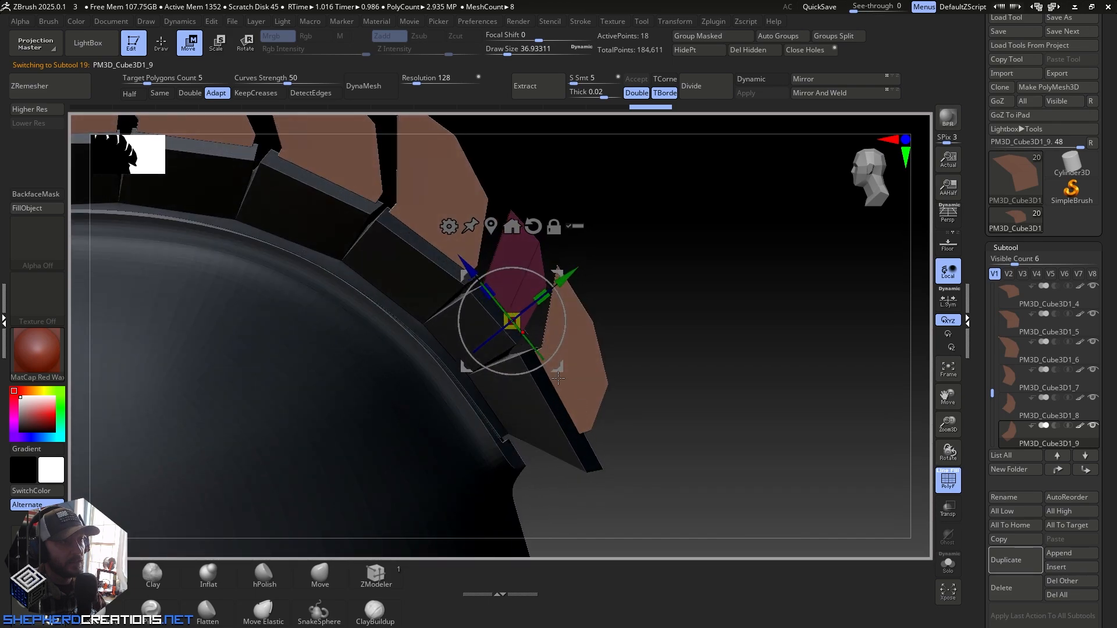
drag(558, 378, 562, 372)
Step: Stretch the rearmost crest piece, PM3D_Cube3D1_10, along its Z axis and move it to the end of its base block
alt+right_drag(597, 400, 532, 325)
click(533, 359)
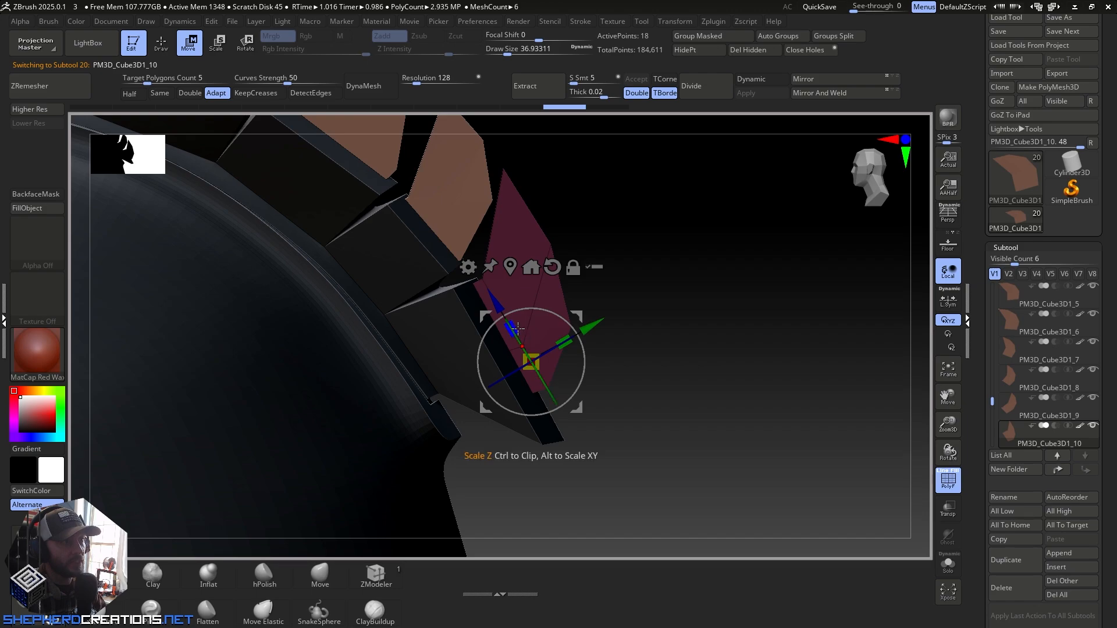
drag(513, 321, 519, 329)
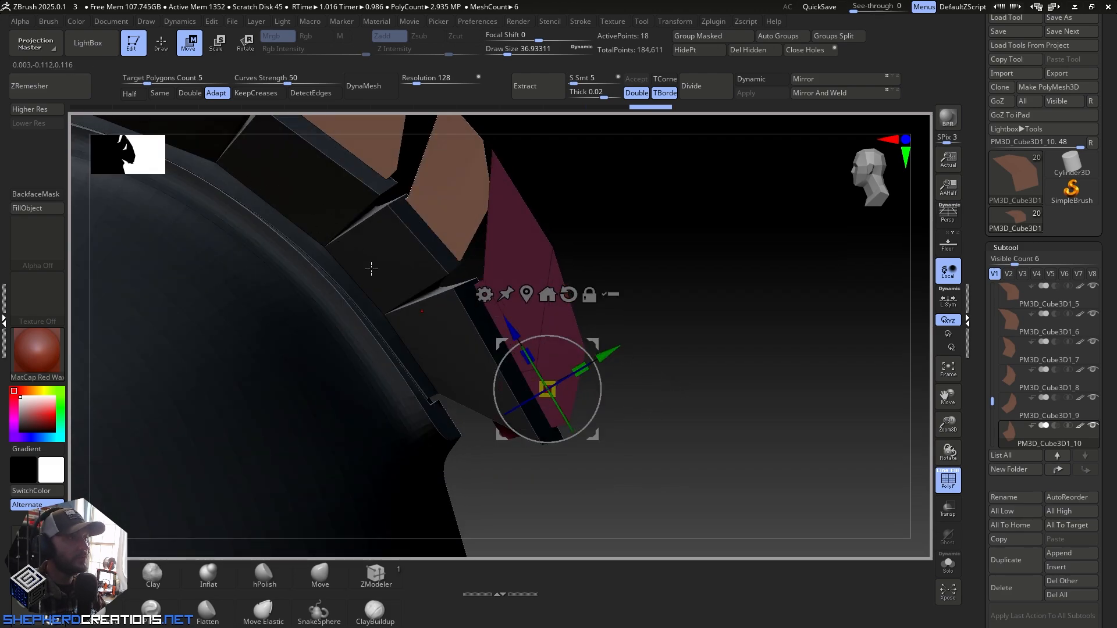
Step: Pull the tip and outer edge of the rearmost crest piece away from its neighbour with the Move brush at draw size about 4.3
click(133, 43)
click(134, 43)
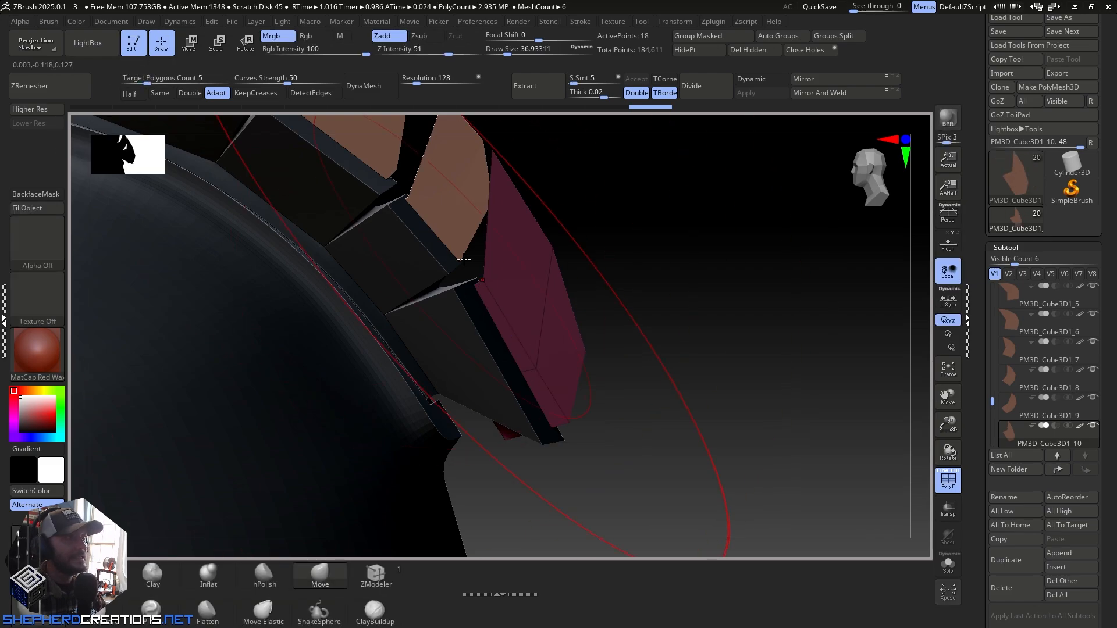
alt+right_drag(533, 263, 521, 323)
drag(499, 50, 494, 50)
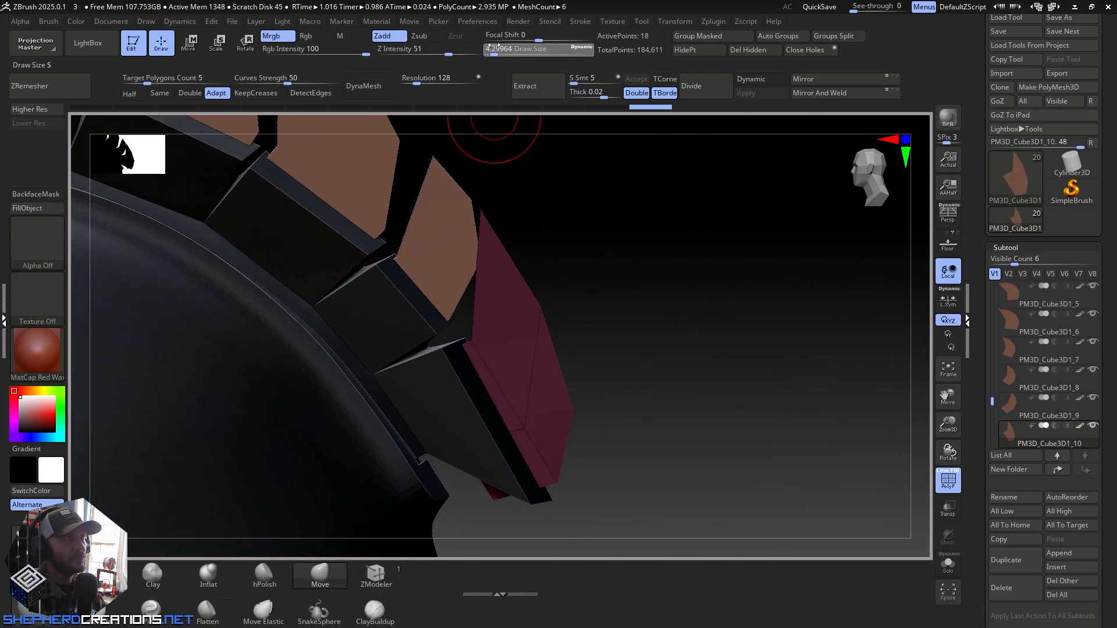
drag(480, 214, 498, 229)
drag(553, 337, 553, 346)
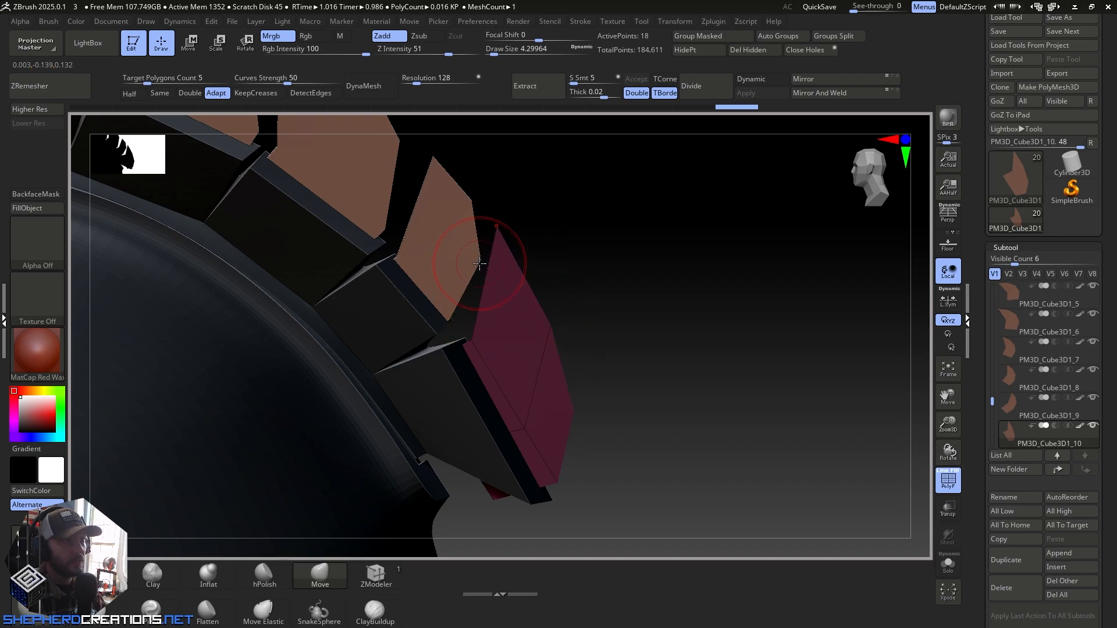
Step: Select the PM3D_Cube3D1_9 crest piece, pull its tip up and forward with the Move brush, and adjust its outer corner
alt+right_drag(504, 295, 531, 370)
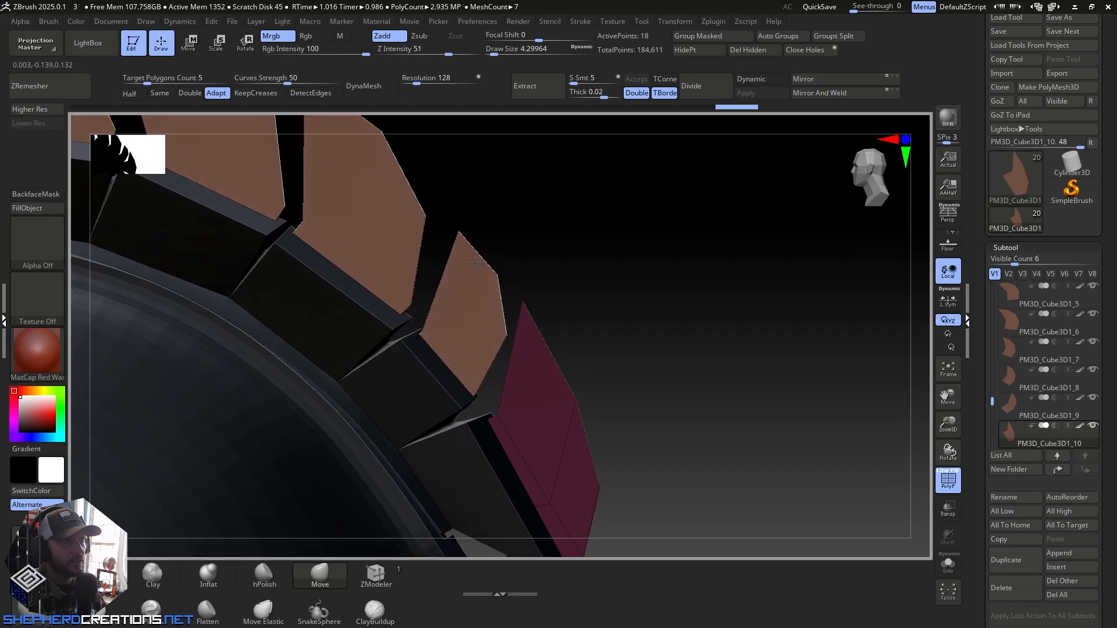
alt+click(435, 344)
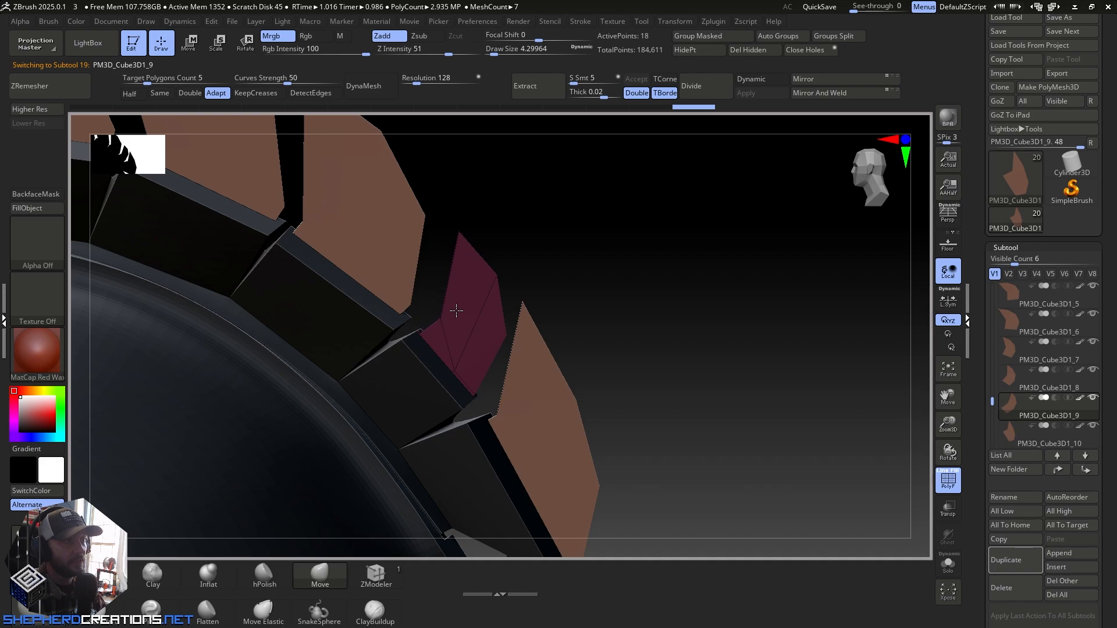
click(455, 368)
drag(470, 350, 473, 349)
drag(462, 239, 442, 210)
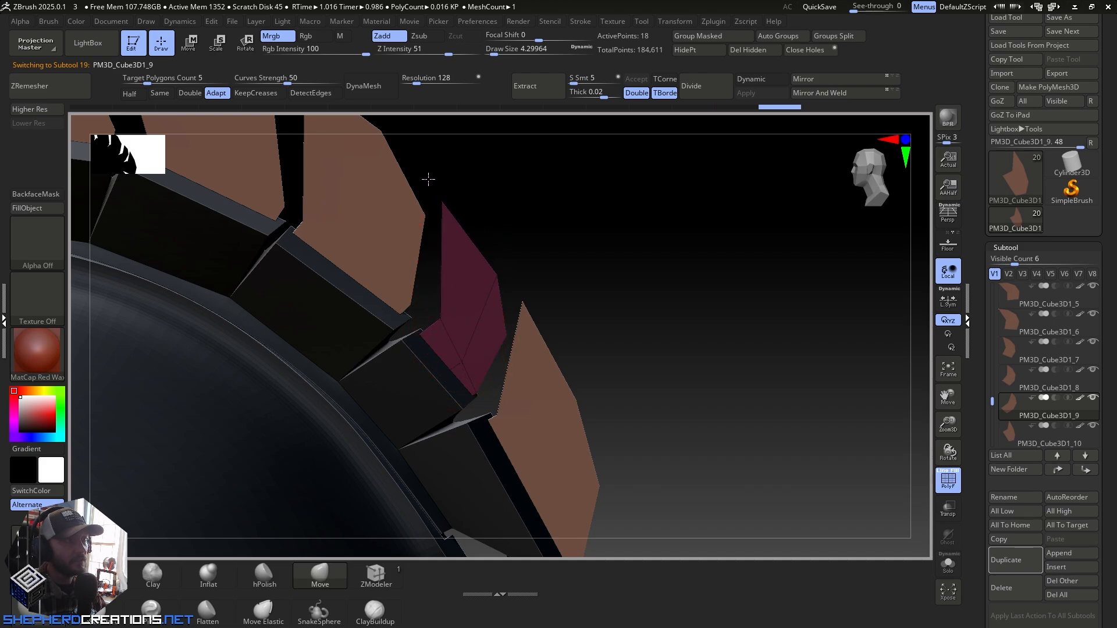
drag(482, 267, 480, 266)
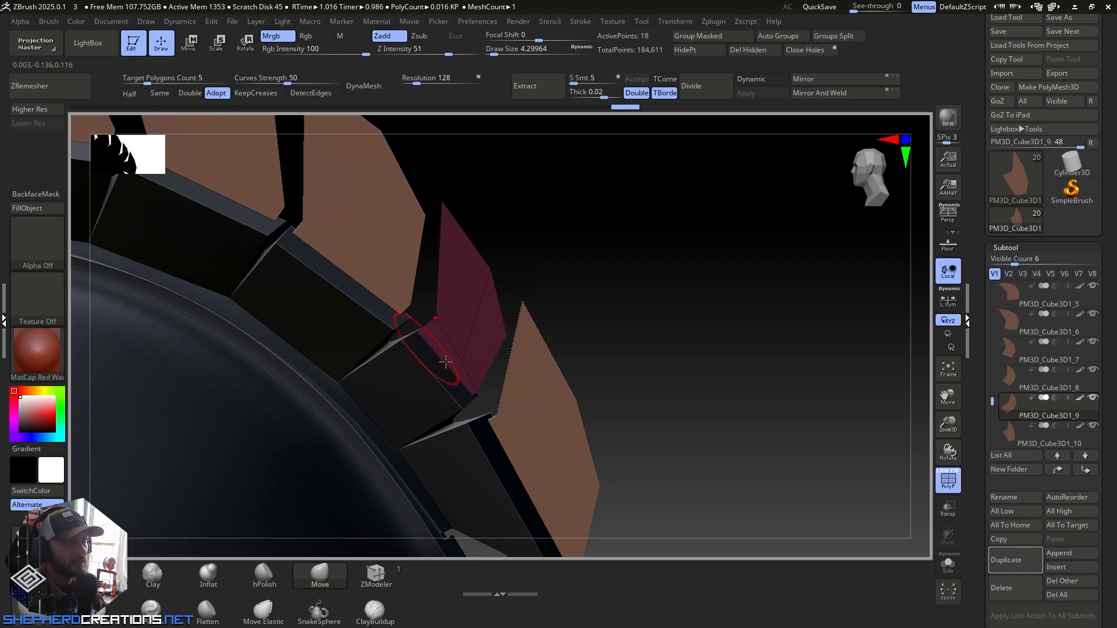
Step: Turn on transparency, select the PM3D_Cube3D1_8 crest piece, and nudge its tip and two outer corners slightly inward
click(947, 508)
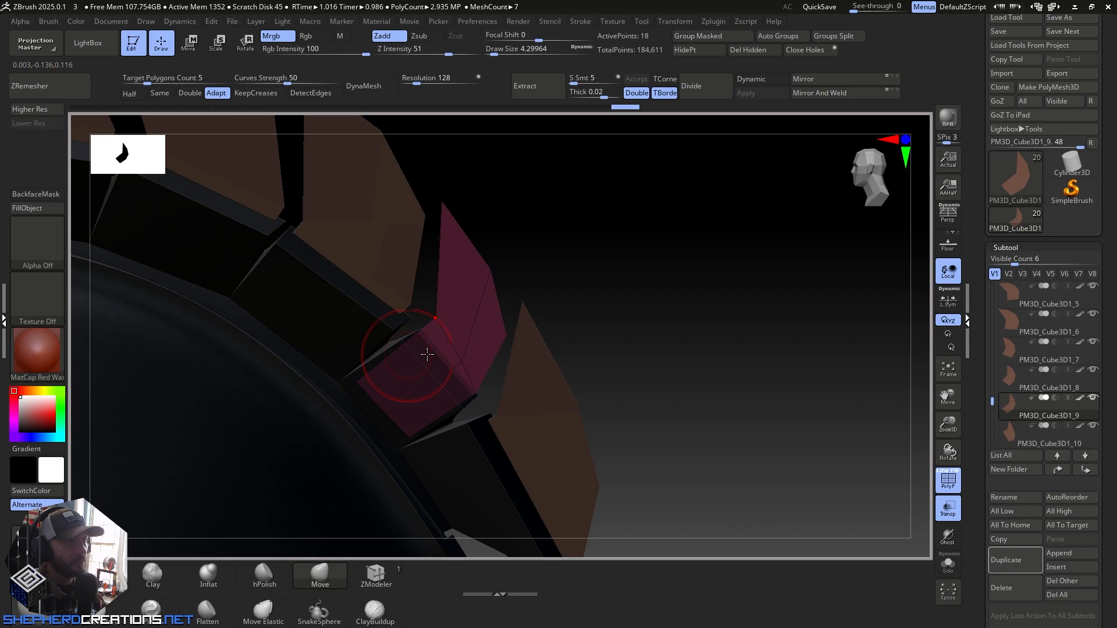
alt+right_drag(482, 348, 531, 394)
alt+click(427, 302)
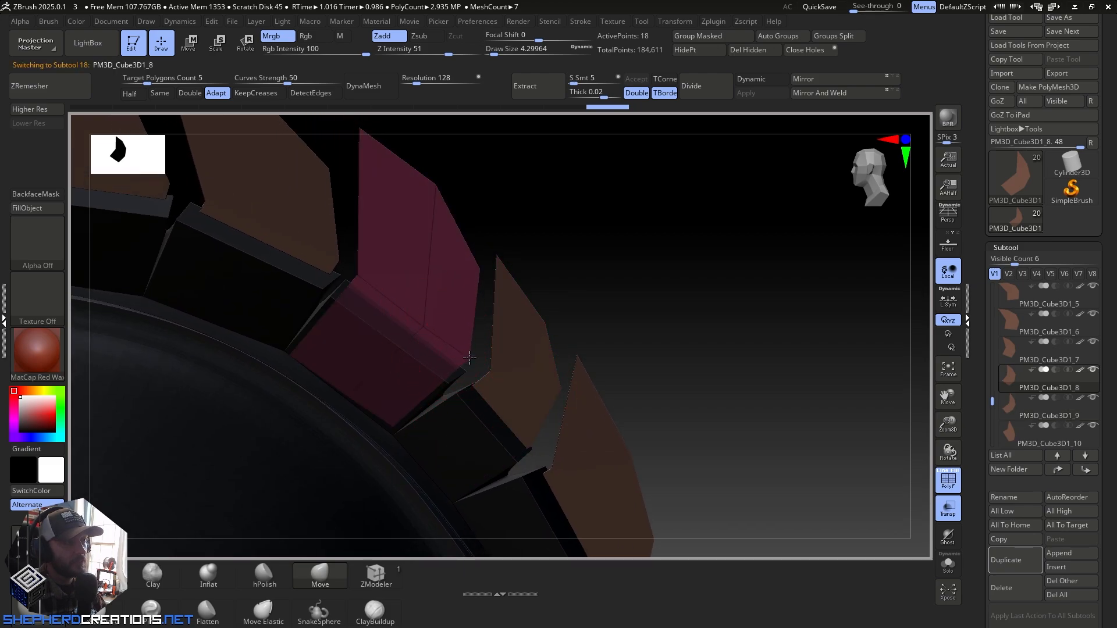
alt+right_drag(452, 267, 474, 310)
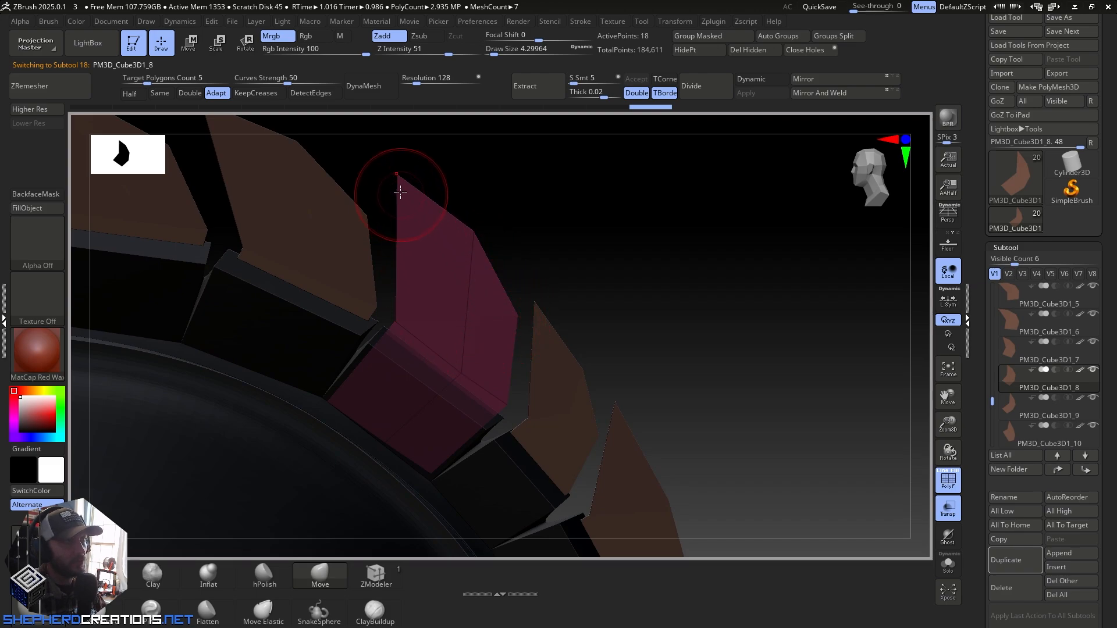
drag(401, 197, 399, 200)
drag(474, 246, 474, 250)
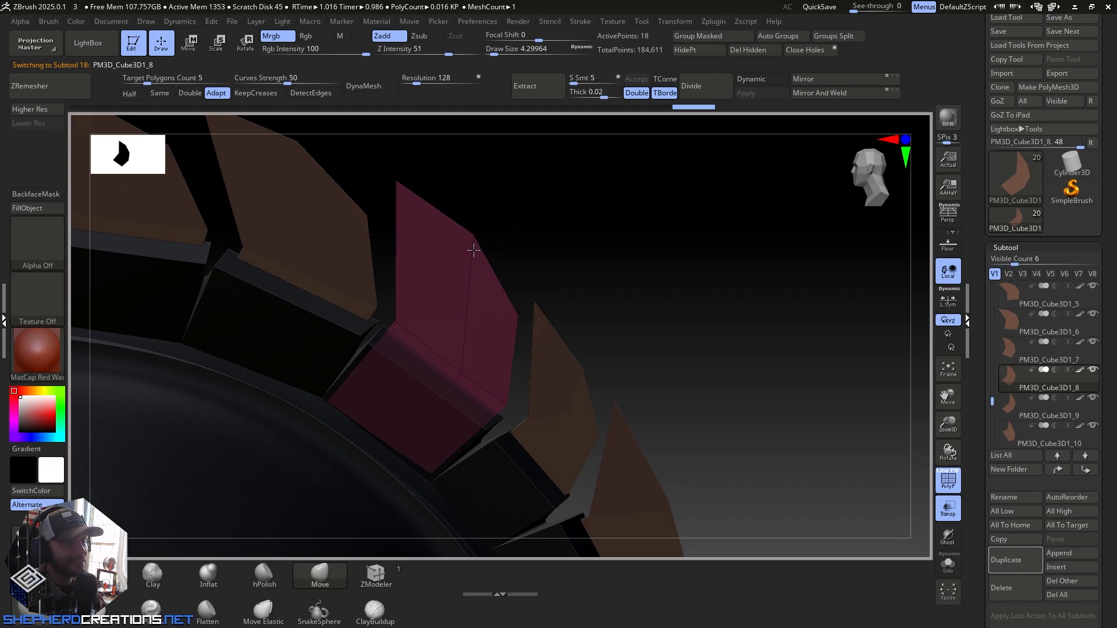
drag(516, 317, 509, 312)
Step: Return to the PM3D_Cube3D1_9 crest piece and nudge its lower rear corner outward with the Move brush
alt+right_drag(442, 315, 533, 349)
alt+click(444, 283)
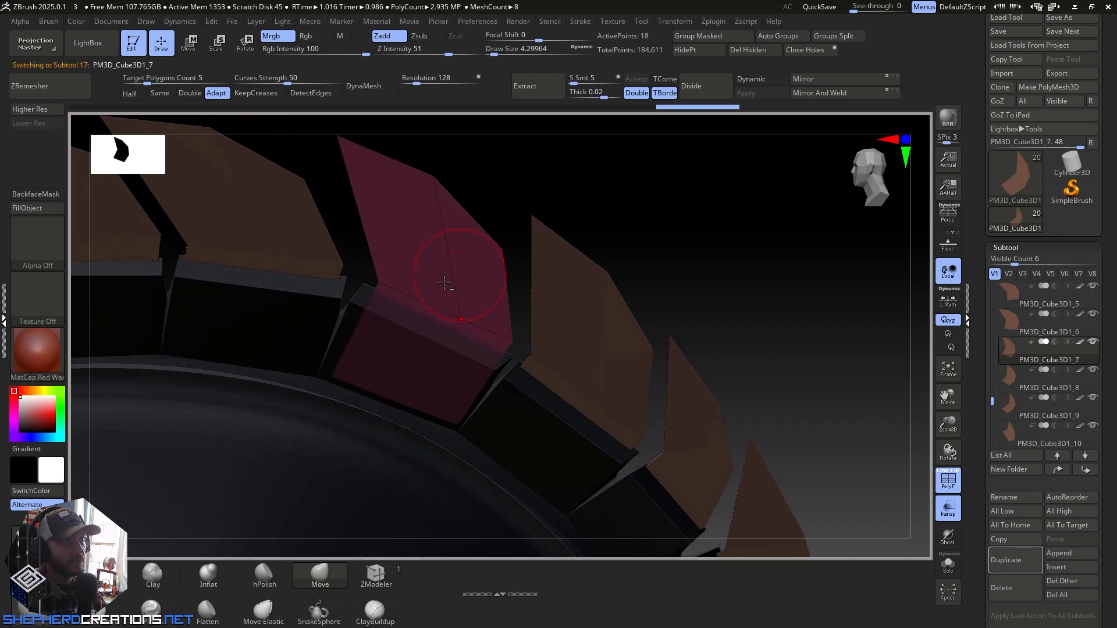
alt+right_drag(439, 262, 513, 306)
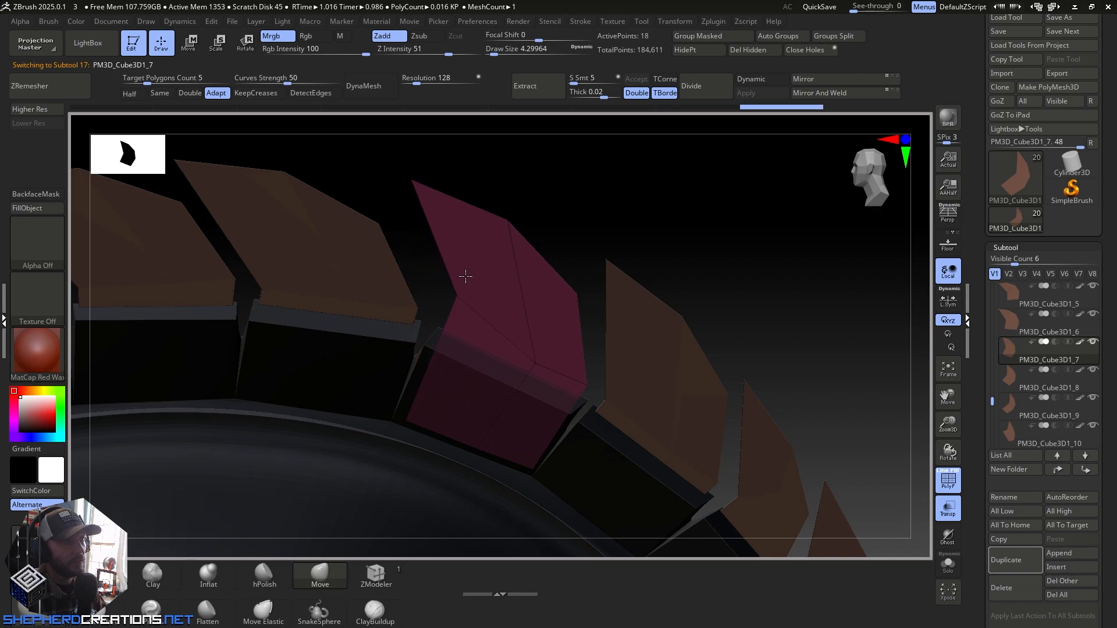
alt+click(663, 343)
alt+right_drag(766, 462, 469, 294)
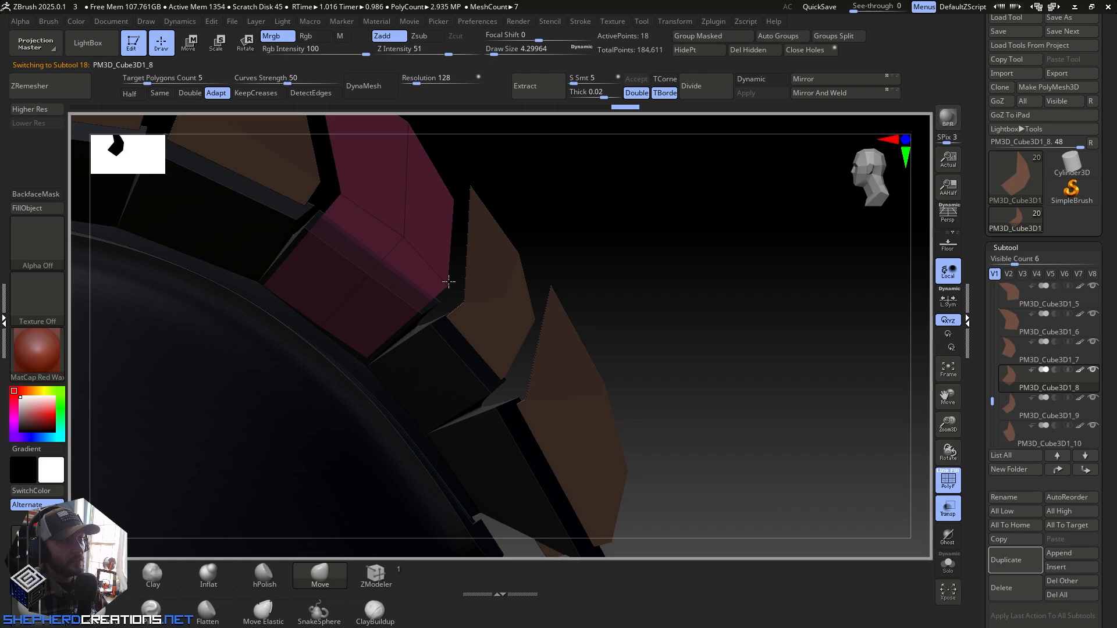
alt+click(464, 302)
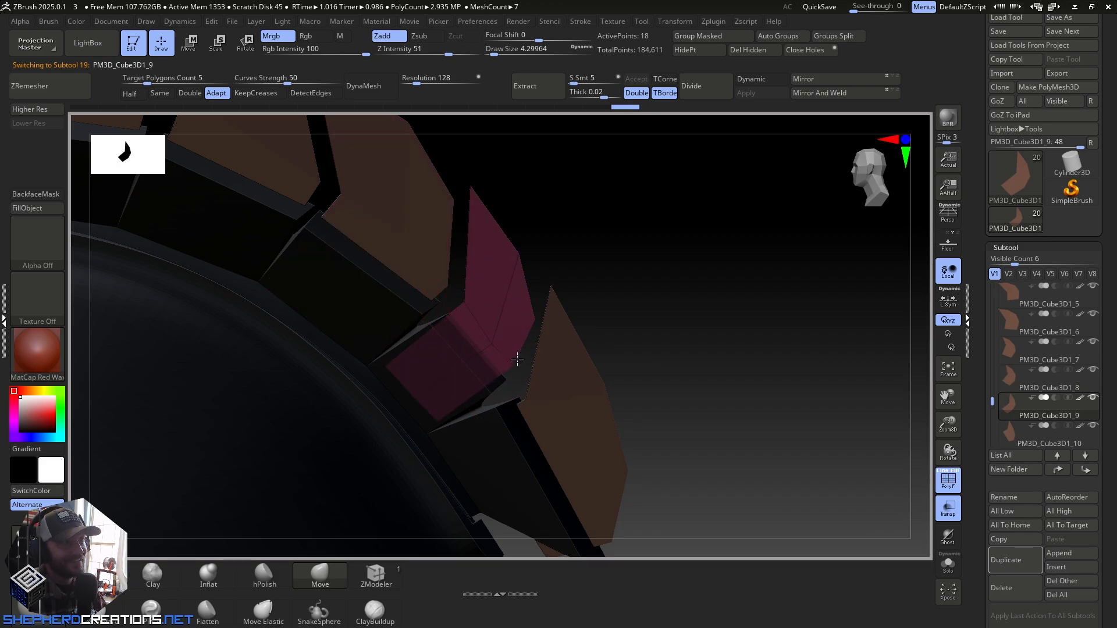
click(493, 339)
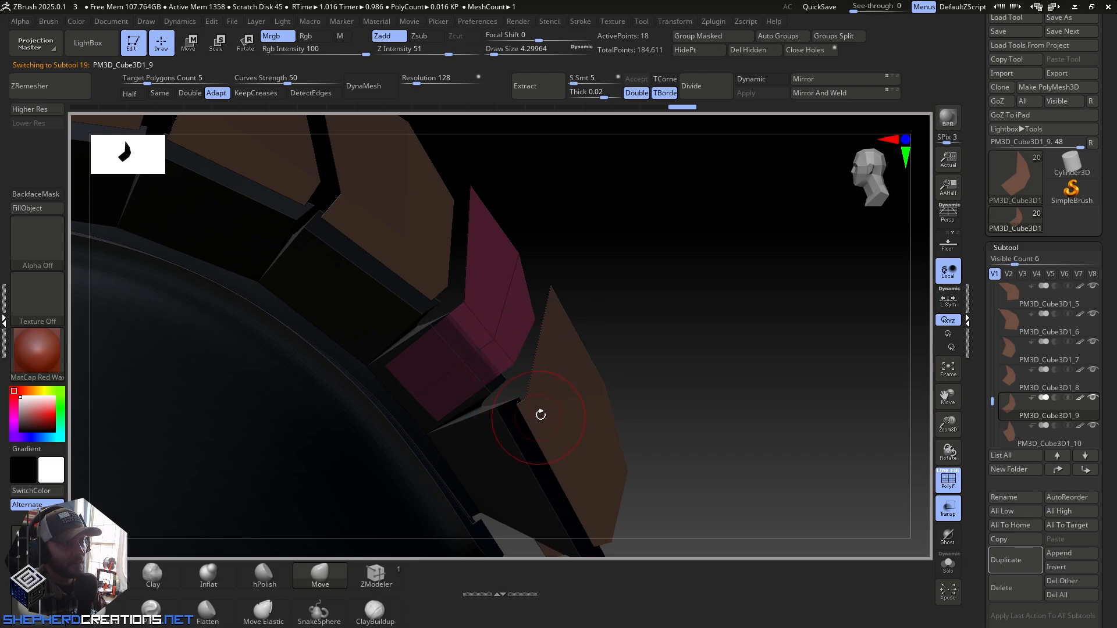
Step: Reselect the Move brush and adjust the inner corner of the PM3D_Cube3D1_7 crest piece just above its base block
mouse_move(540, 415)
right_down()
mouse_move(506, 332)
mouse_move(469, 304)
mouse_move(538, 345)
mouse_move(499, 262)
mouse_move(501, 291)
mouse_move(644, 424)
mouse_move(507, 244)
right_up()
alt+click(394, 334)
right_click(593, 343)
key(b)
key(m)
key(v)
mouse_move(518, 280)
mouse_down()
mouse_move(526, 249)
mouse_move(563, 280)
mouse_up()
alt+click(568, 266)
drag(644, 315, 640, 314)
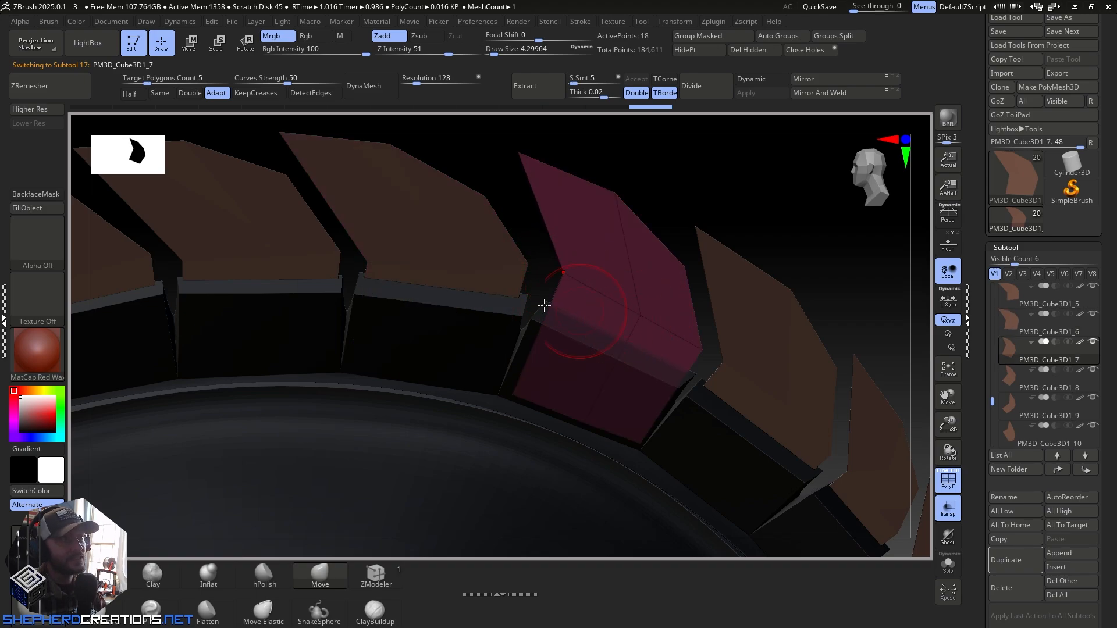
Step: Compare with the PM3D_Cube3D1_6 crest piece and pull the tip of PM3D_Cube3D1_7 farther forward toward it
alt+click(394, 263)
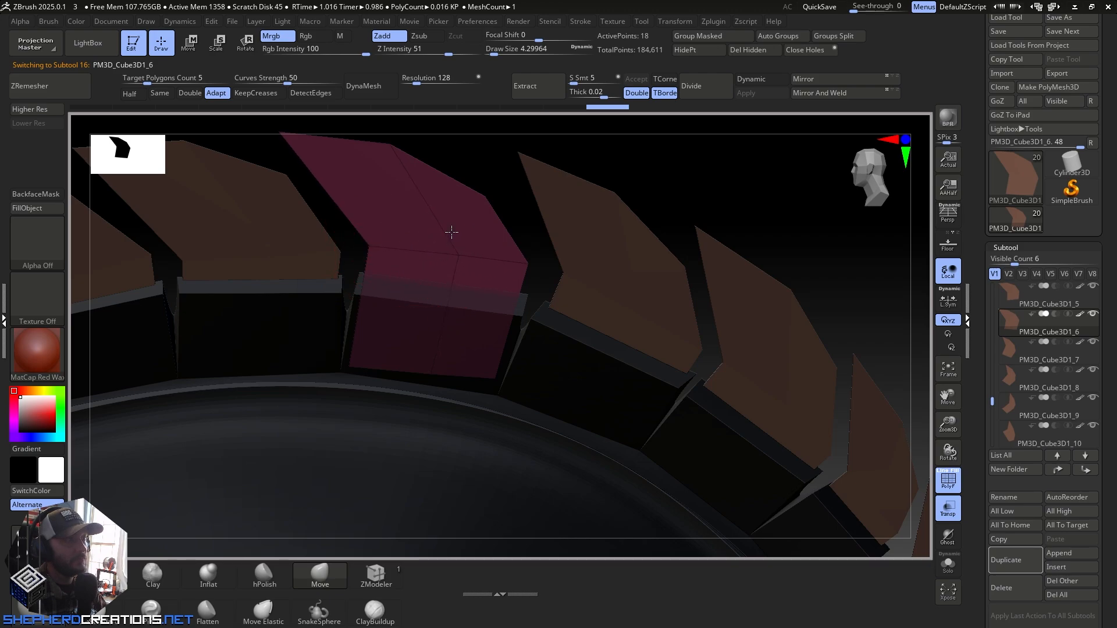
drag(451, 232, 451, 232)
mouse_move(452, 232)
alt+right_down()
mouse_move(476, 338)
mouse_move(507, 352)
alt+right_up()
alt+click(624, 316)
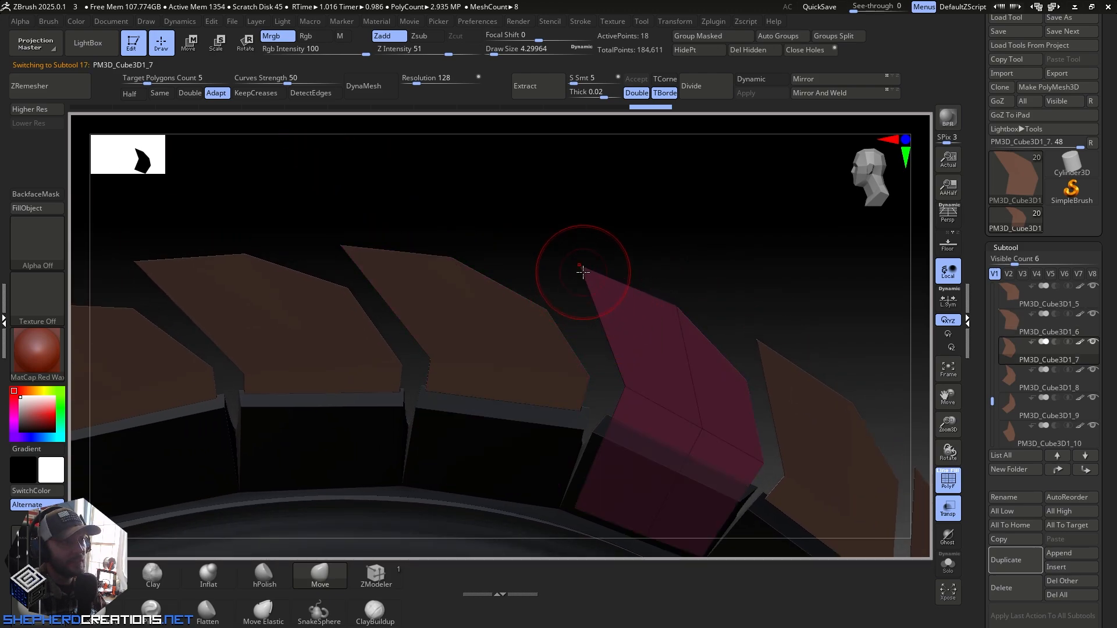
drag(582, 271, 527, 277)
alt+right_drag(559, 342, 616, 346)
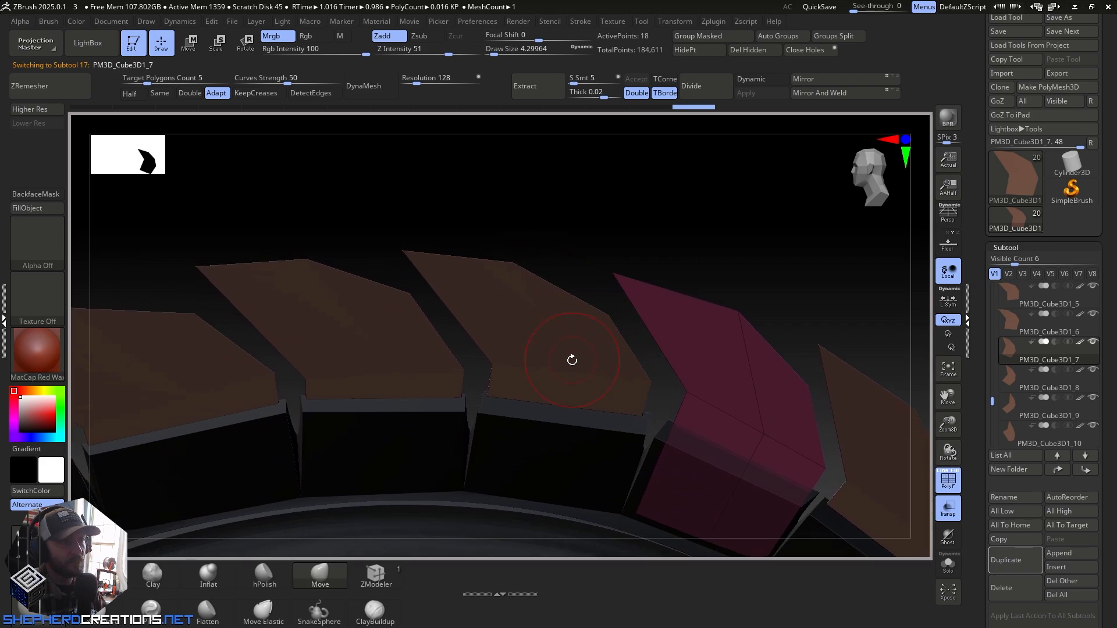
Step: Select crest pieces PM3D_Cube3D1_6 through PM3D_Cube3D1_2 in turn and examine each one's profile against its base block and neighbours
alt+right_drag(540, 361, 584, 309)
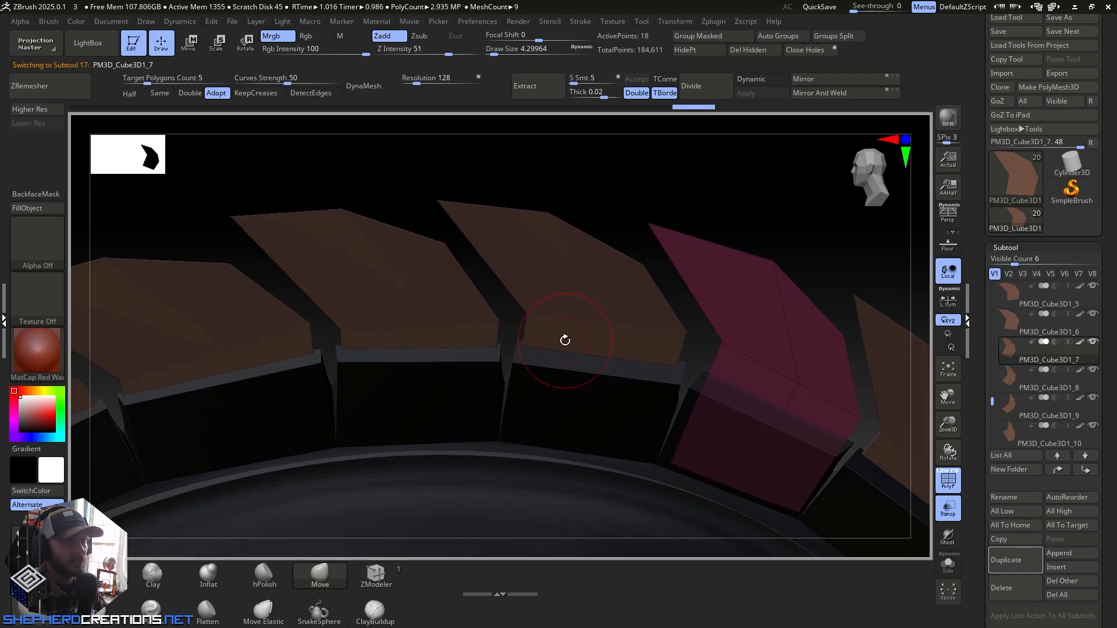
alt+click(557, 320)
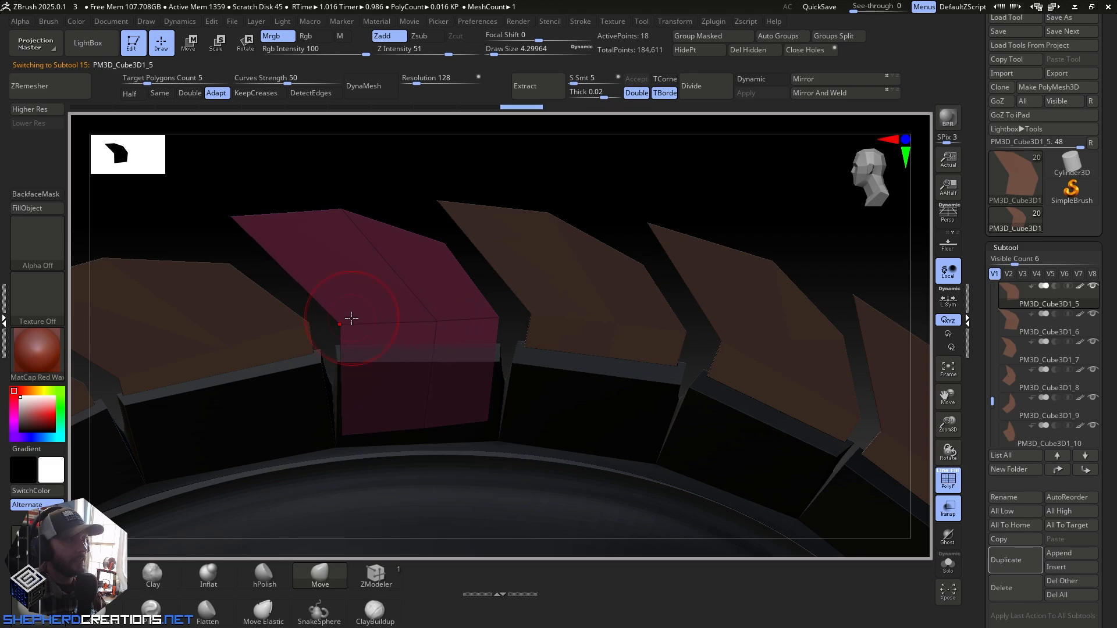
mouse_move(399, 270)
alt+right_down()
mouse_move(454, 306)
mouse_move(569, 287)
alt+right_up()
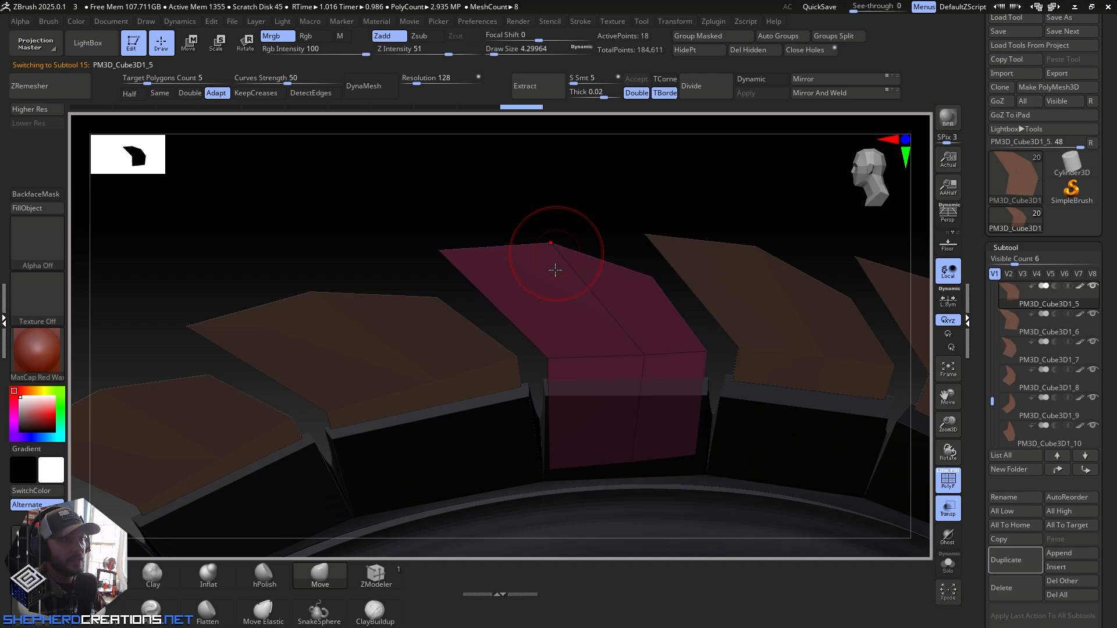
alt+click(504, 373)
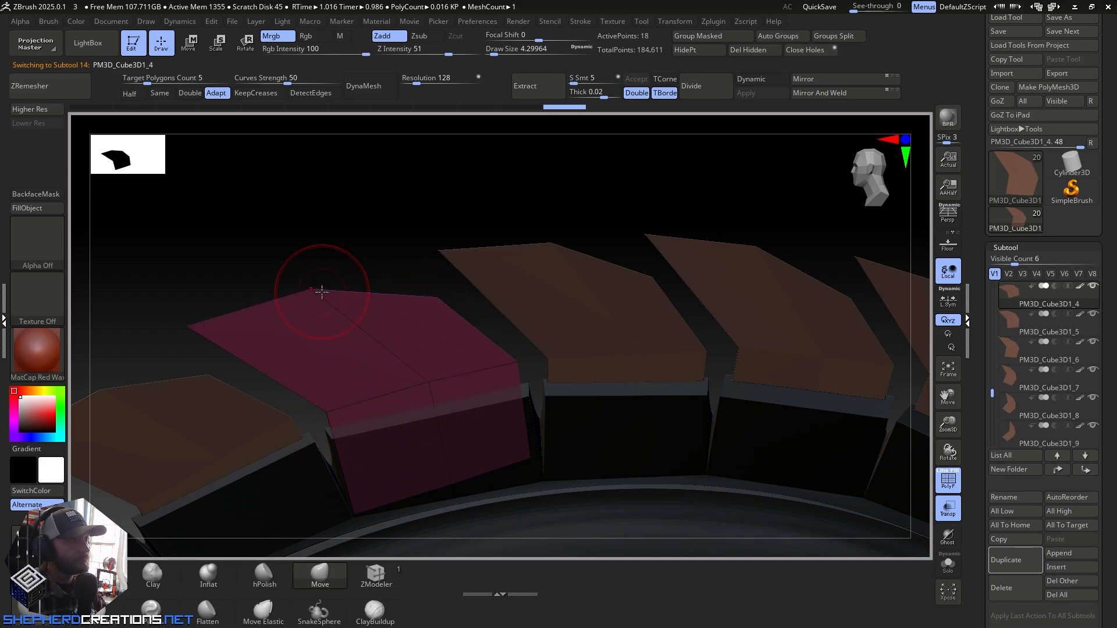
right_drag(322, 294, 373, 337)
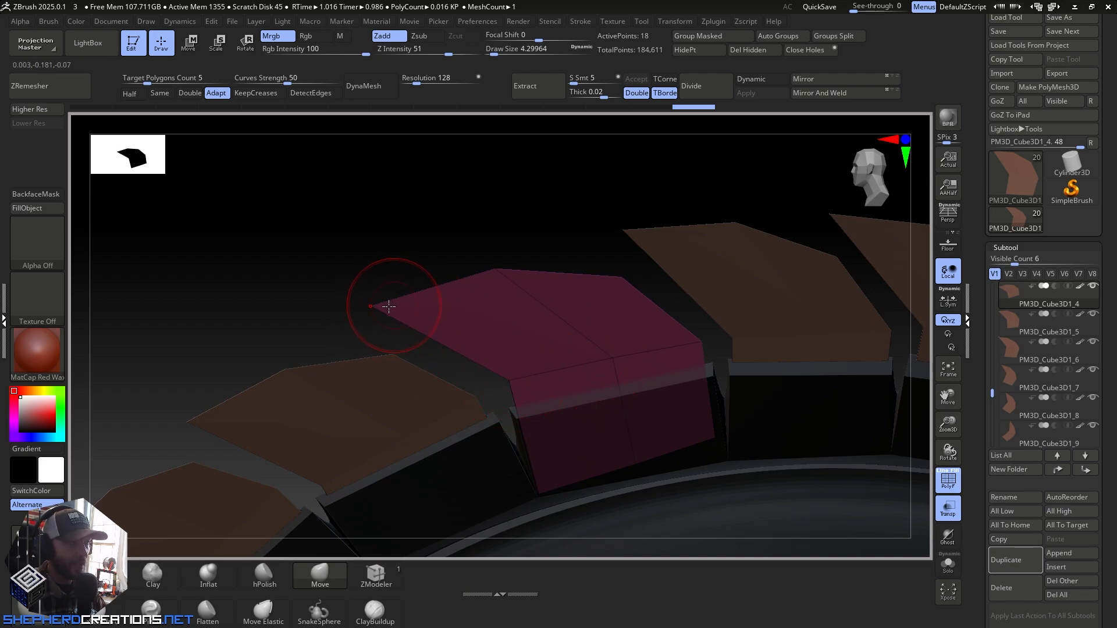
alt+right_drag(499, 360, 546, 309)
alt+click(480, 363)
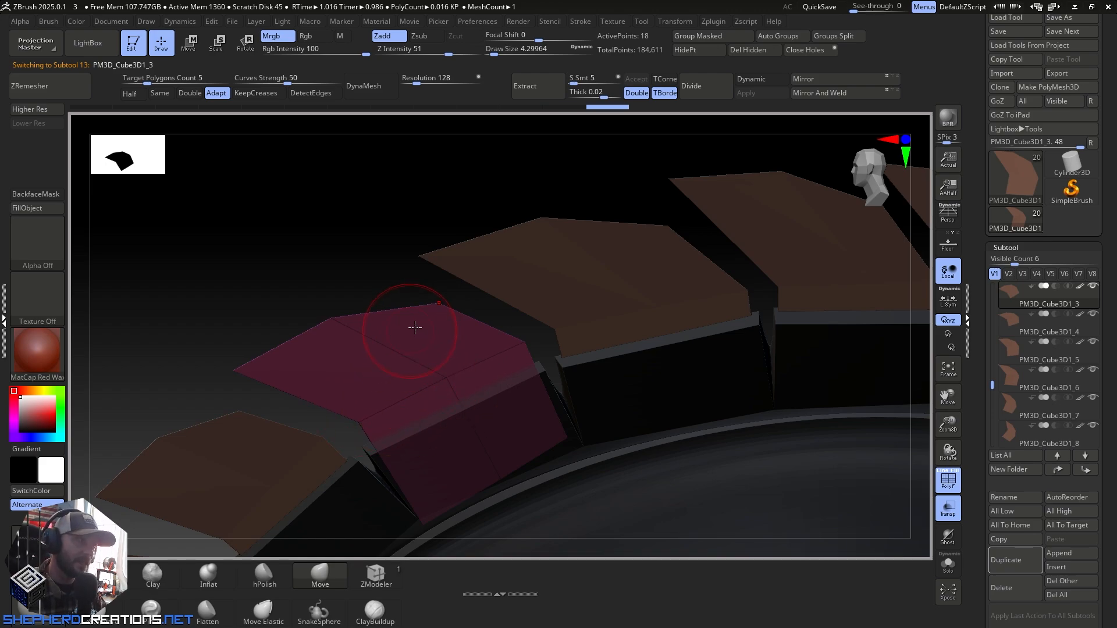
alt+right_drag(436, 358, 522, 312)
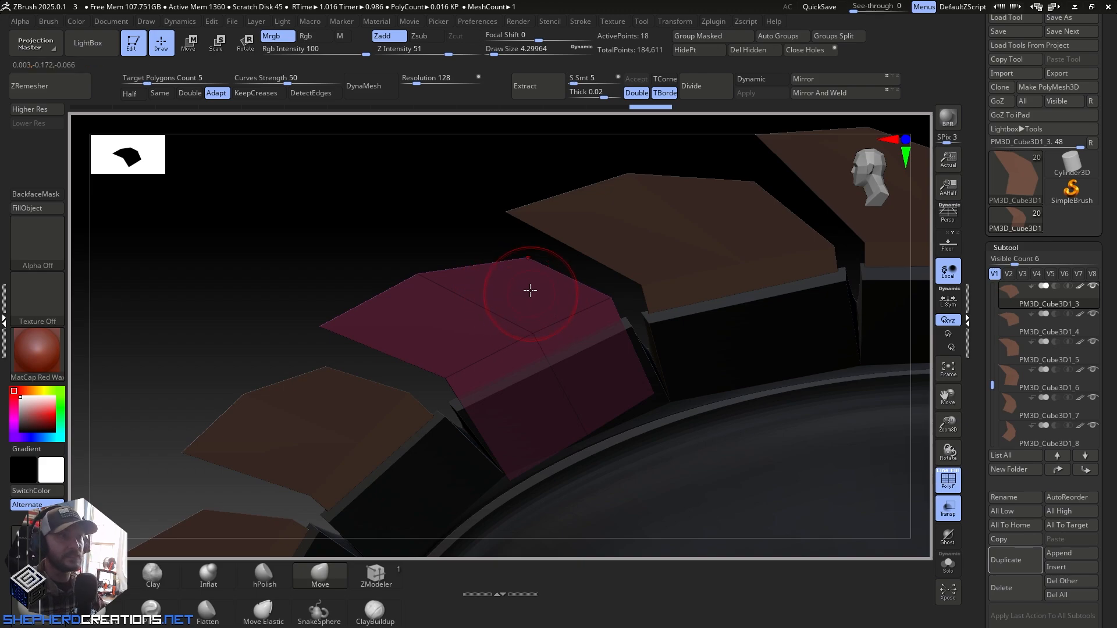
alt+right_drag(519, 308, 581, 331)
alt+right_drag(492, 407, 522, 310)
alt+click(484, 348)
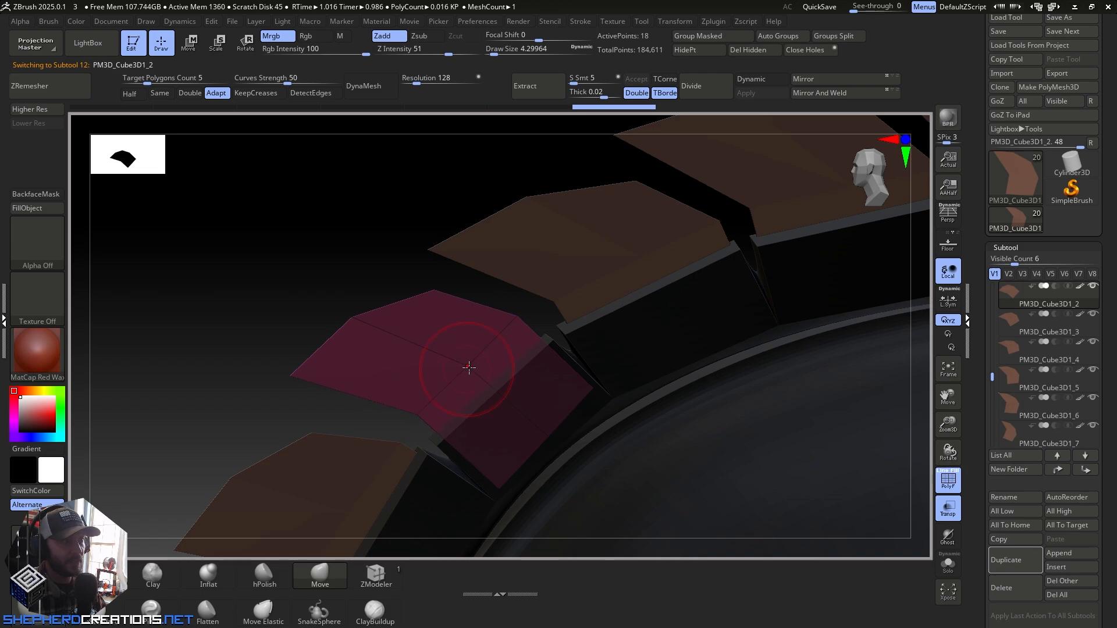
mouse_move(451, 342)
alt+right_down()
mouse_move(558, 327)
mouse_move(539, 262)
alt+right_up()
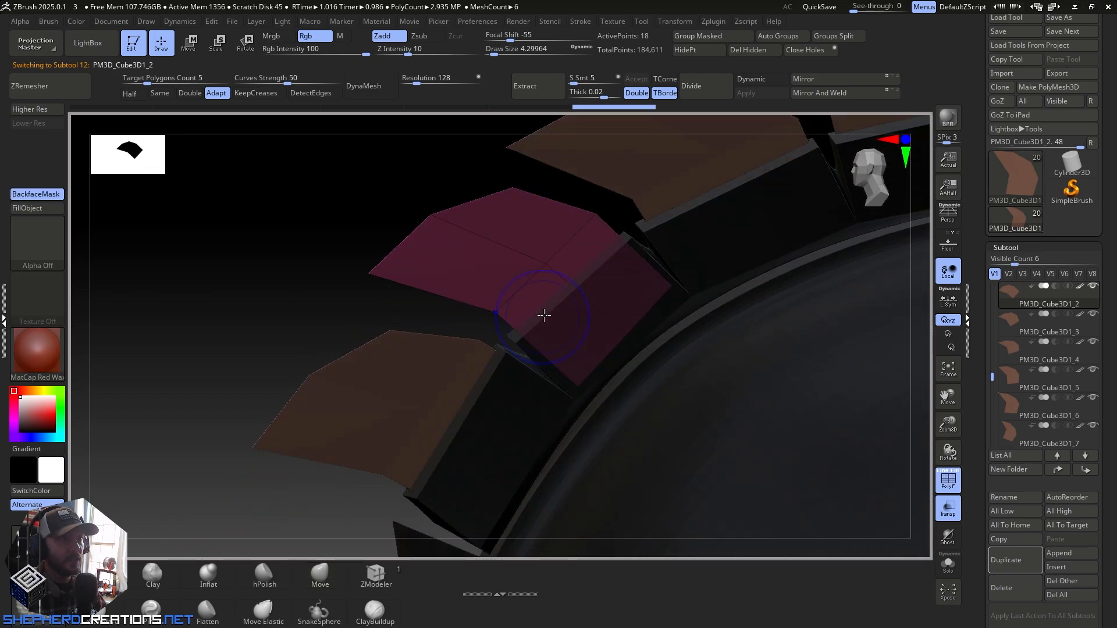
mouse_move(544, 315)
alt+right_down()
mouse_move(536, 320)
mouse_move(550, 298)
alt+right_up()
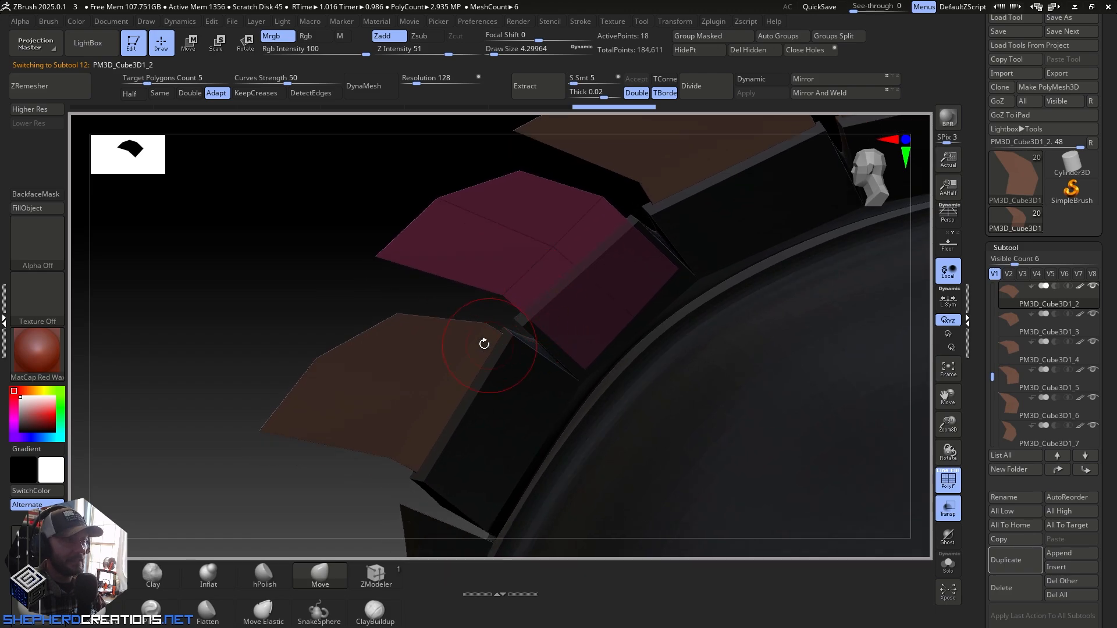
Step: Select the frontmost crest piece, PM3D_Cube3D1_1, and pull its tip downward with the Move brush
alt+click(467, 362)
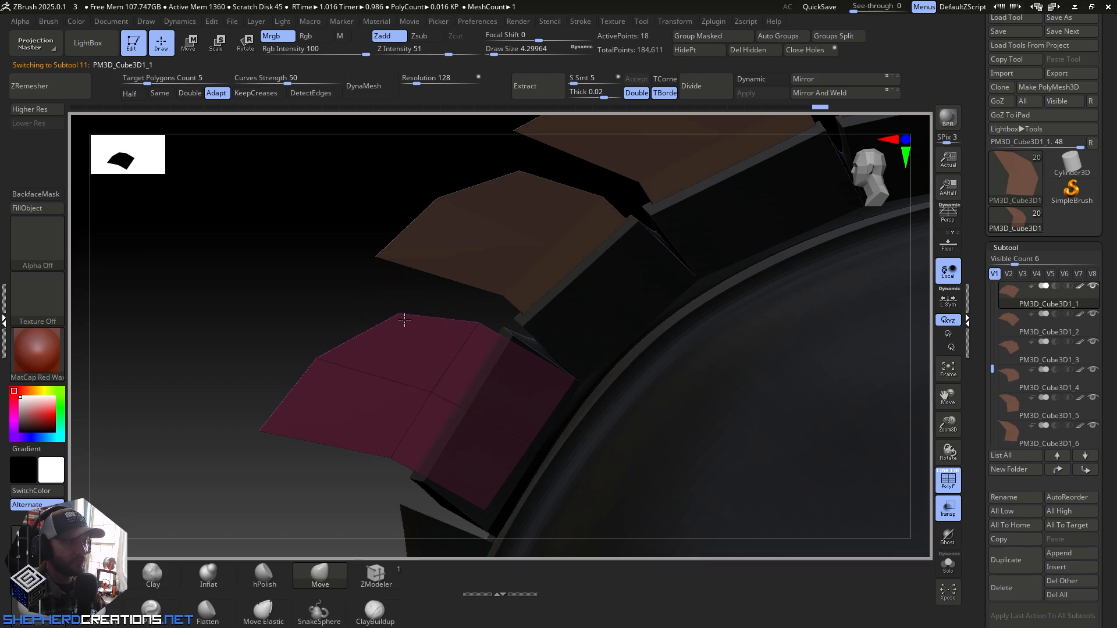
alt+right_drag(434, 388, 428, 339)
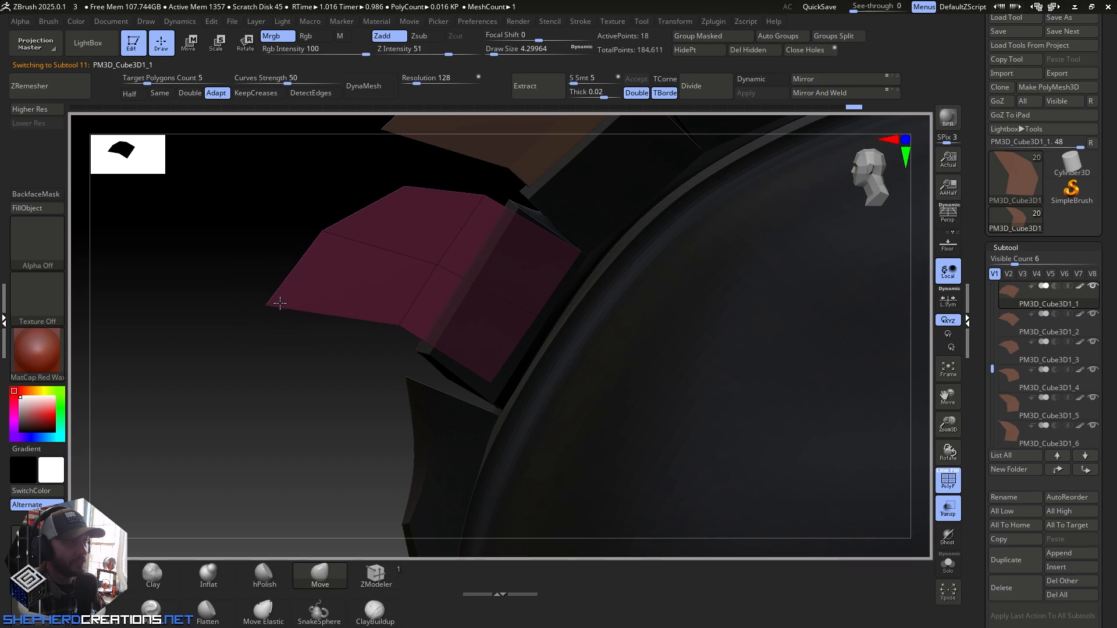
drag(280, 303, 272, 327)
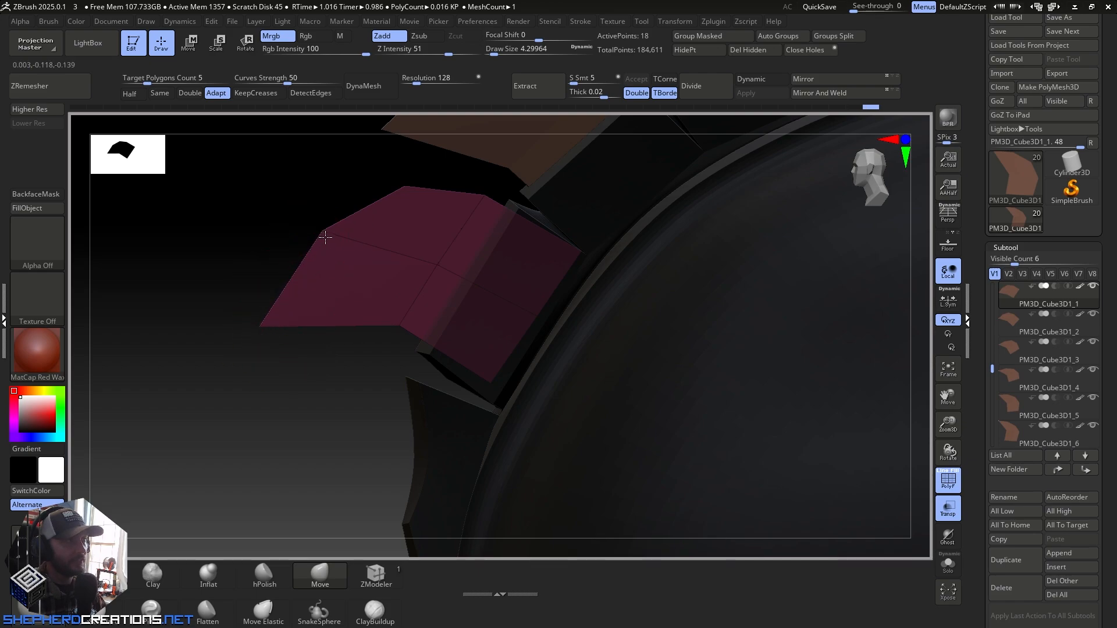
Step: Examine the full crest silhouette on the helmet from the side, both as a whole and up close
ctrl+right_drag(433, 335, 349, 324)
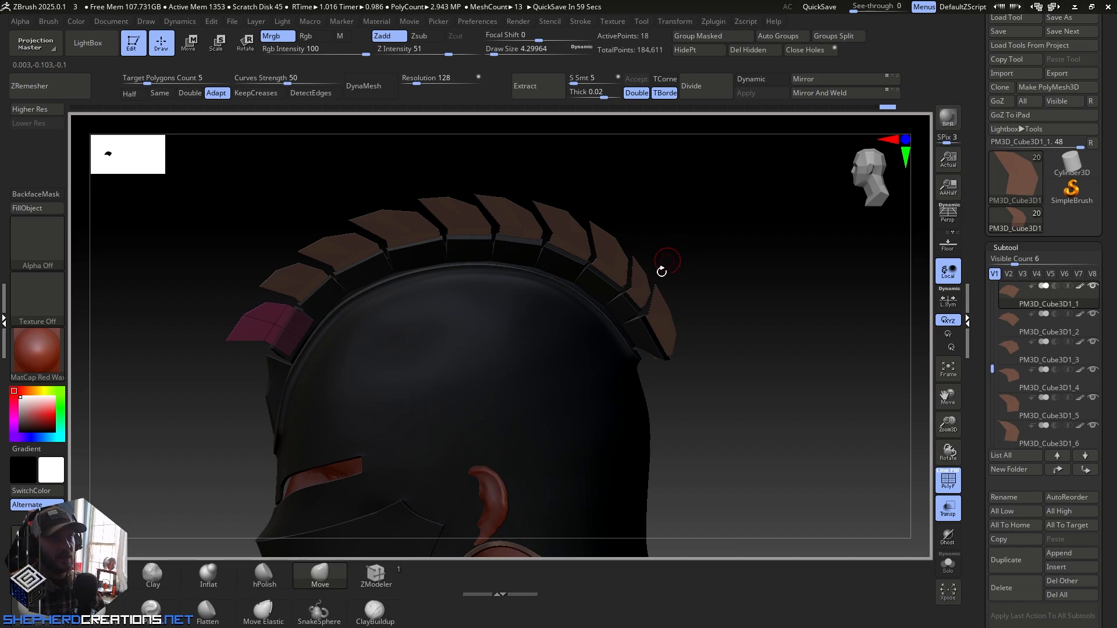
ctrl+right_drag(494, 334, 489, 285)
mouse_move(489, 285)
right_down()
mouse_move(567, 274)
mouse_move(499, 254)
mouse_move(498, 269)
mouse_move(537, 298)
mouse_move(515, 270)
mouse_move(626, 242)
mouse_move(543, 286)
mouse_move(539, 299)
mouse_move(566, 309)
right_up()
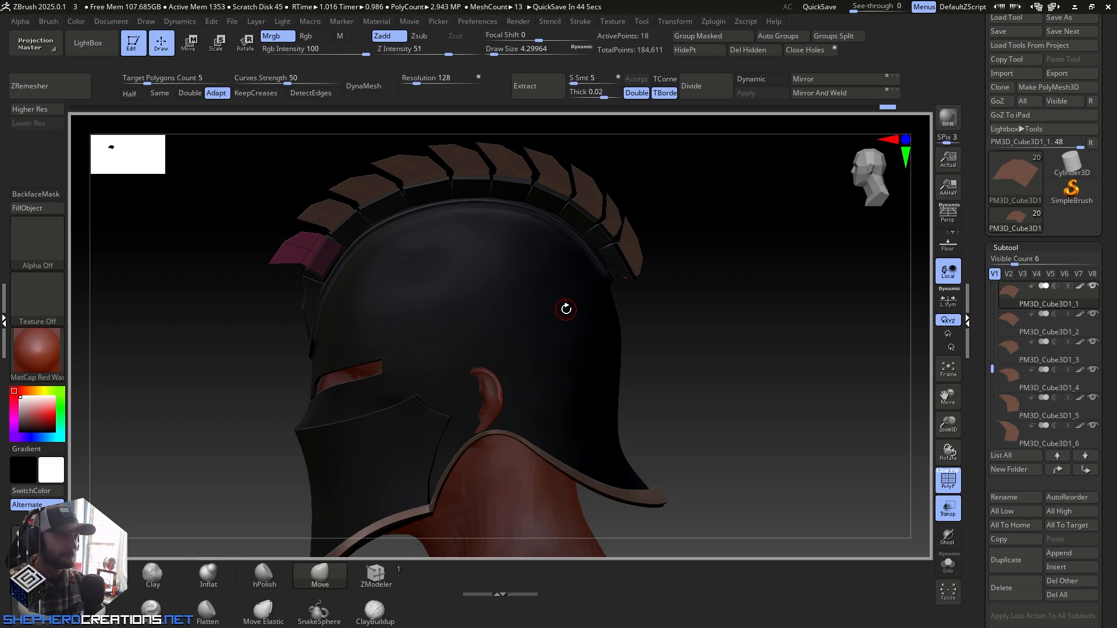
right_drag(481, 245, 484, 250)
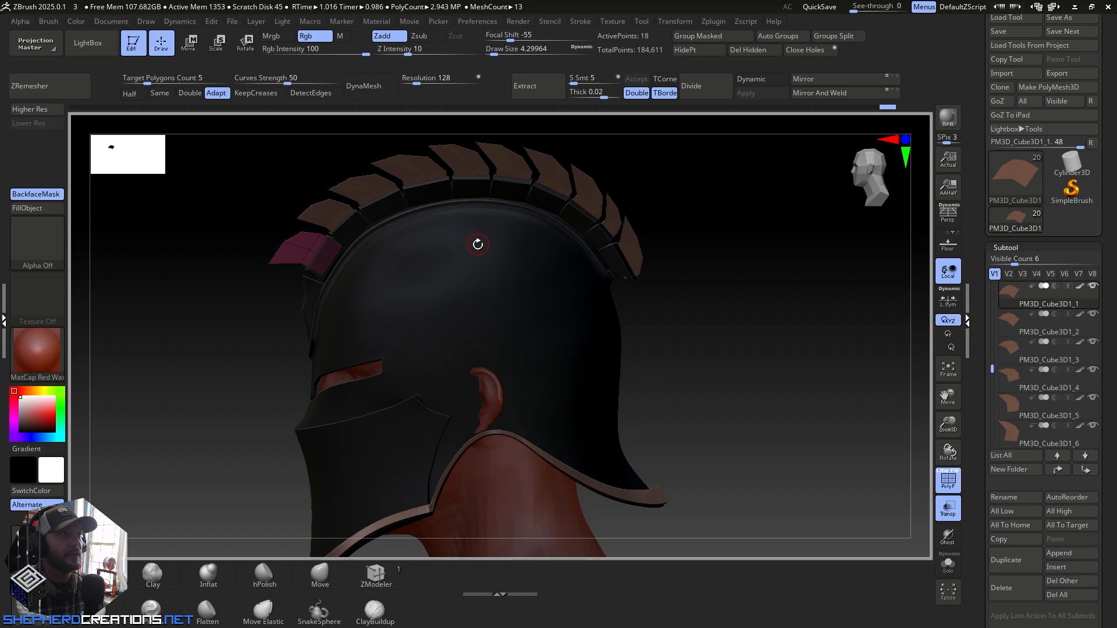
mouse_move(443, 216)
ctrl+right_down()
mouse_move(544, 238)
mouse_move(422, 448)
ctrl+right_up()
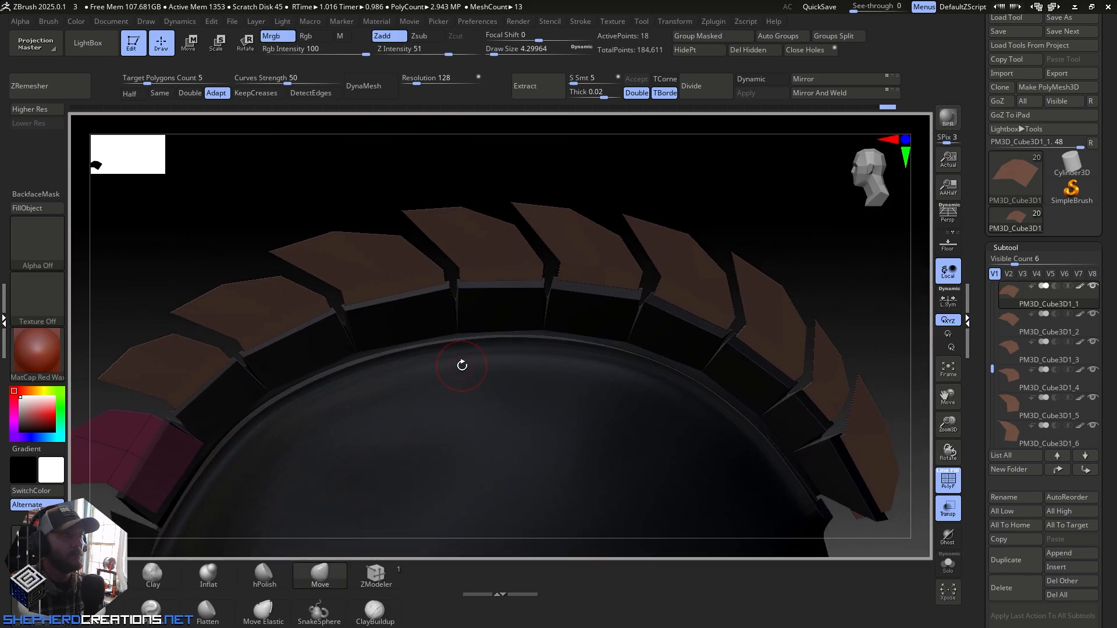
right_drag(575, 377, 531, 343)
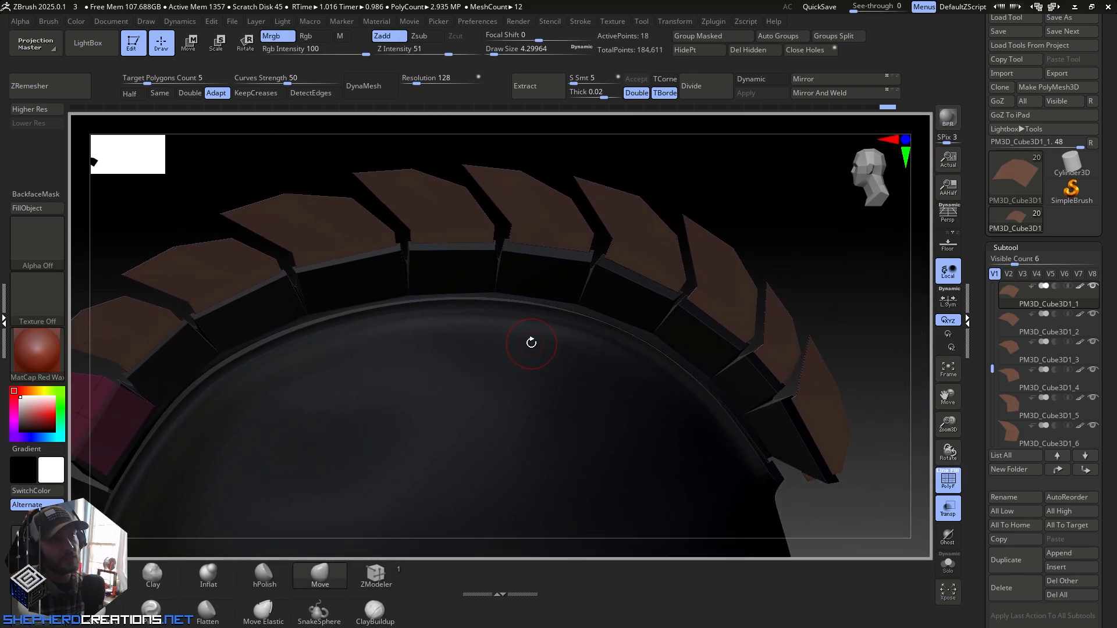
Step: Select crest pieces PM3D_Cube3D1_6, PM3D_Cube3D1_8 and PM3D_Cube3D1_3 in turn and examine how each one follows the crest's curve
alt+click(555, 217)
ctrl+right_drag(586, 250, 315, 474)
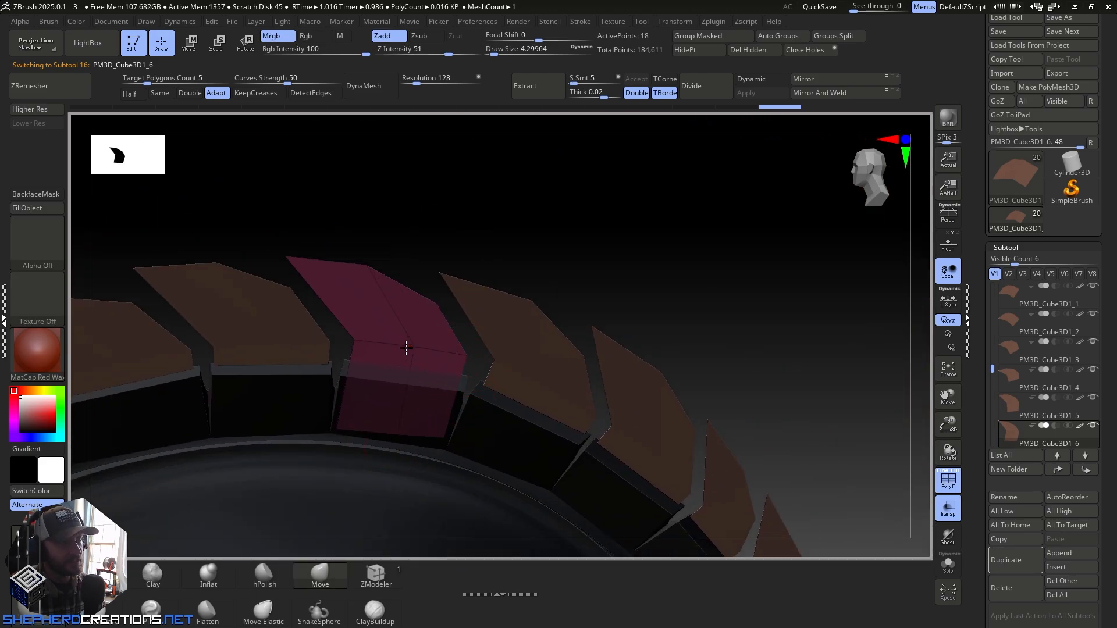
key(ctrl+shift+z)
ctrl+right_drag(407, 394, 499, 243)
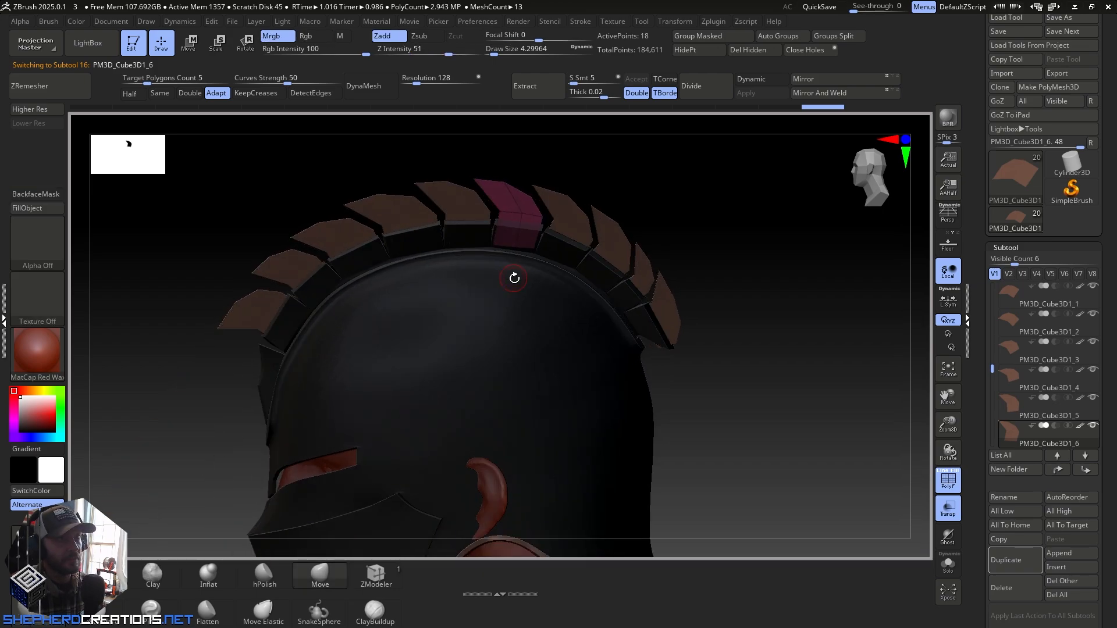
alt+click(611, 243)
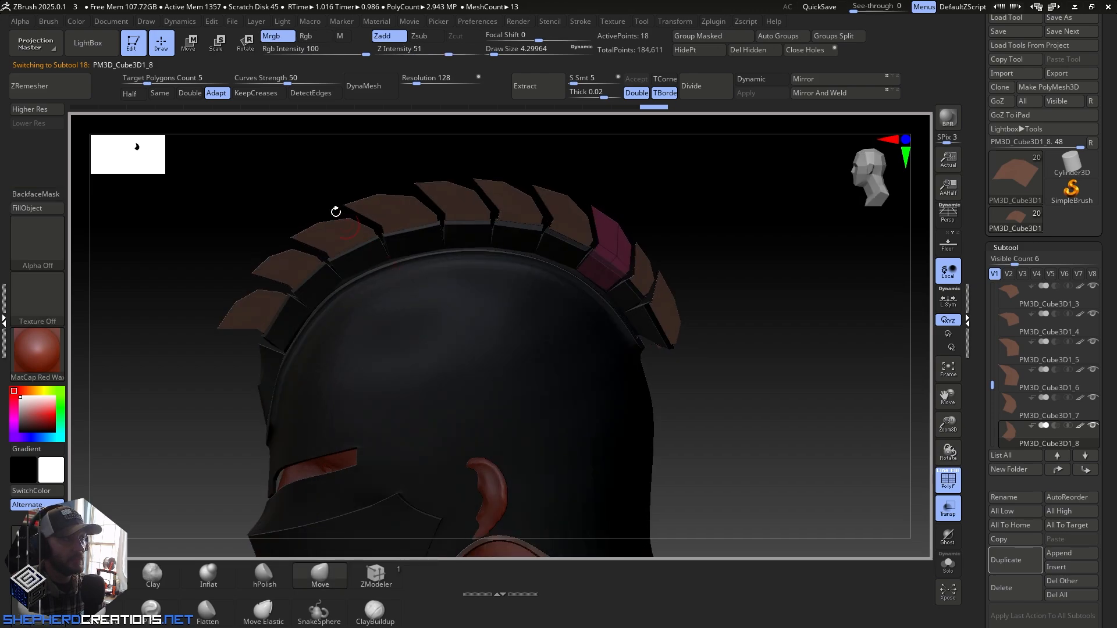
ctrl+right_drag(336, 212, 510, 330)
alt+click(474, 265)
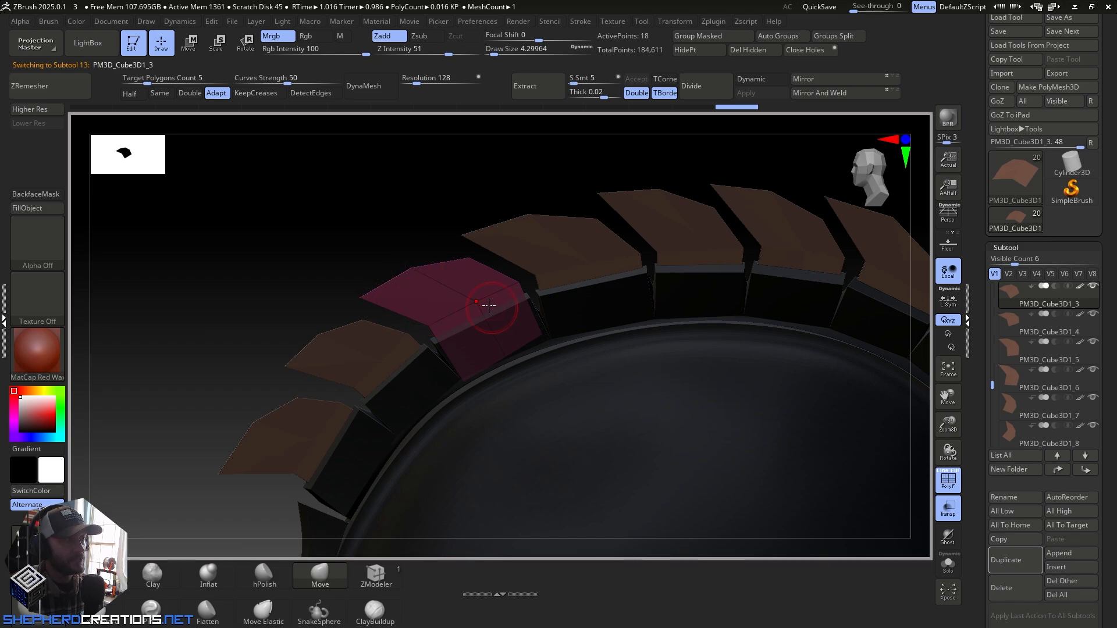
ctrl+right_drag(594, 334, 534, 225)
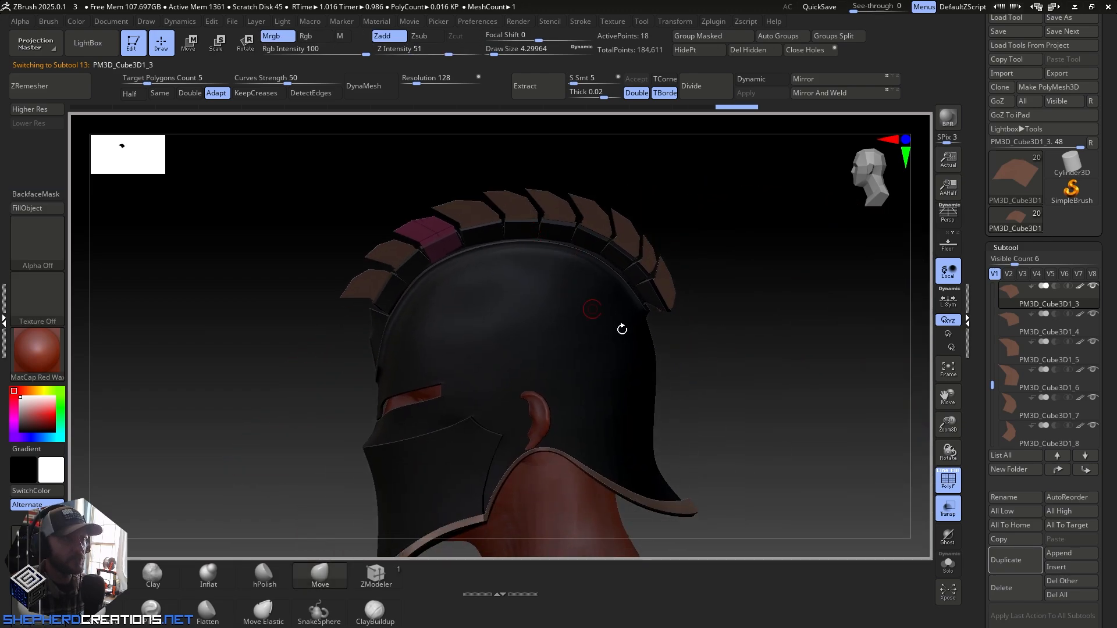
right_drag(720, 350, 725, 353)
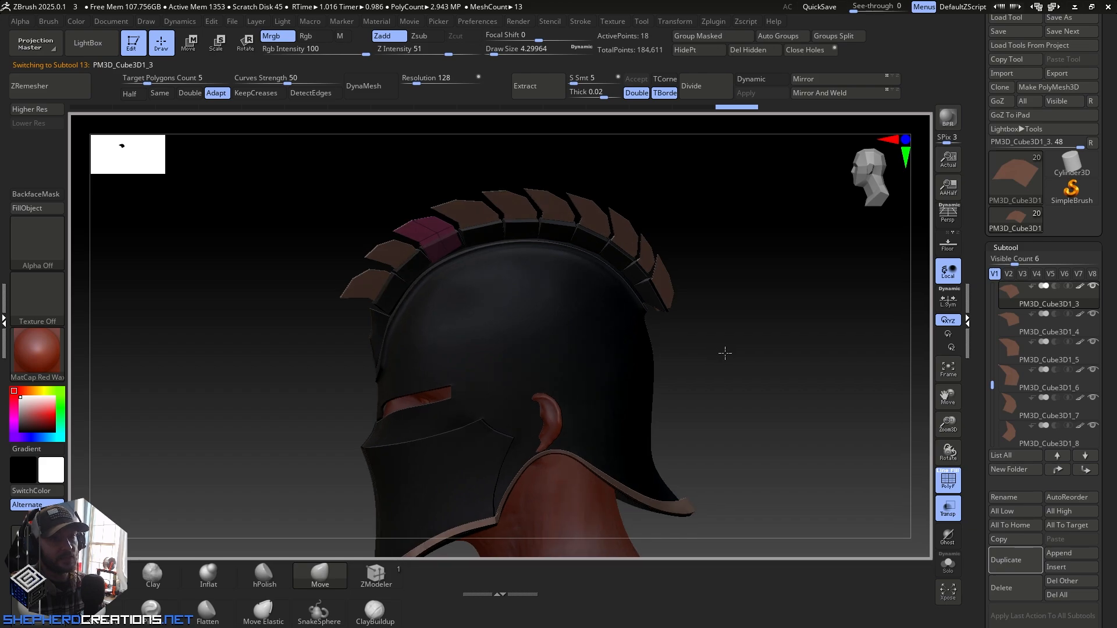
Step: Select the Helmet Form8 shell, turn off PolyFrame and transparency, and inspect the whole helmet with its crest from the side
key(shift+f)
mouse_move(608, 311)
right_down()
mouse_move(651, 316)
mouse_move(617, 310)
right_up()
alt+click(540, 333)
key(f)
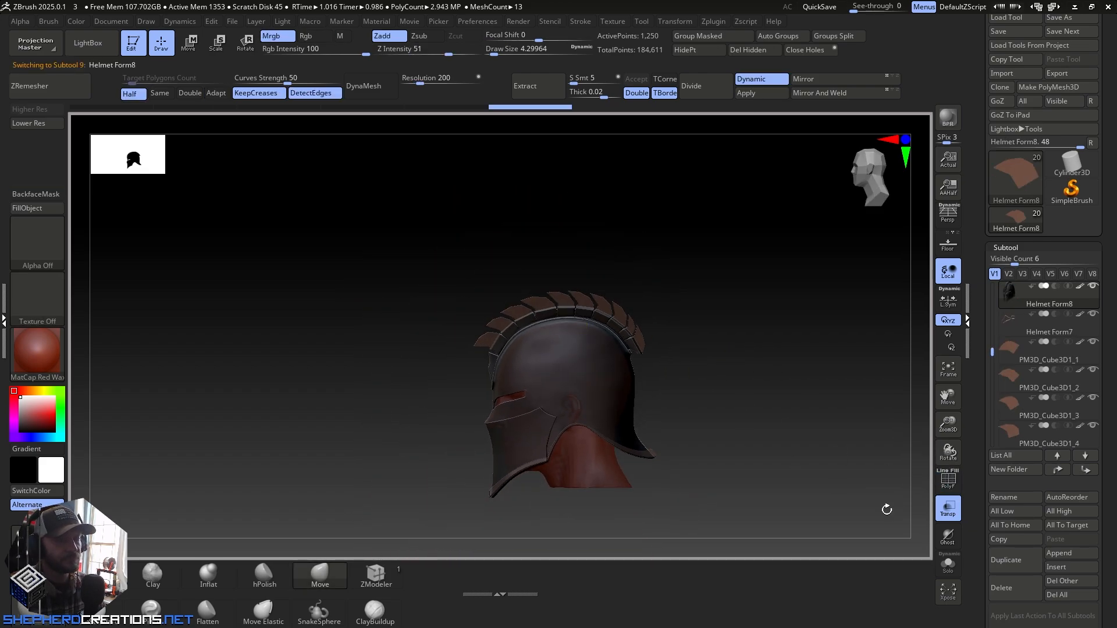
click(947, 509)
mouse_move(678, 399)
right_down()
mouse_move(686, 394)
mouse_move(669, 378)
mouse_move(692, 386)
right_up()
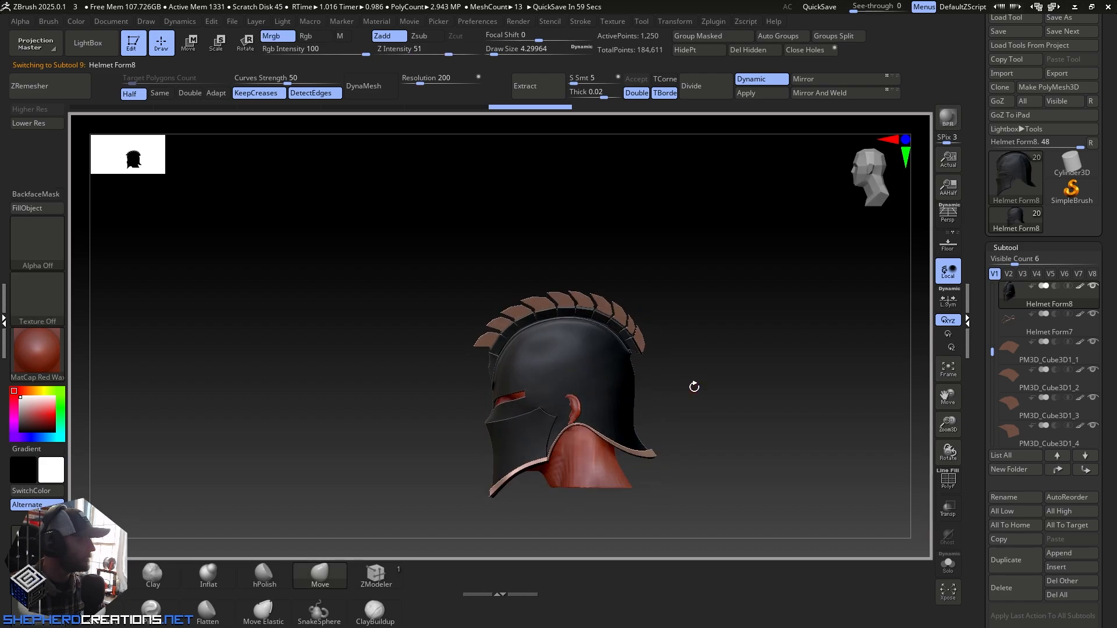
right_drag(694, 387, 664, 384)
ctrl+right_drag(617, 428, 529, 340)
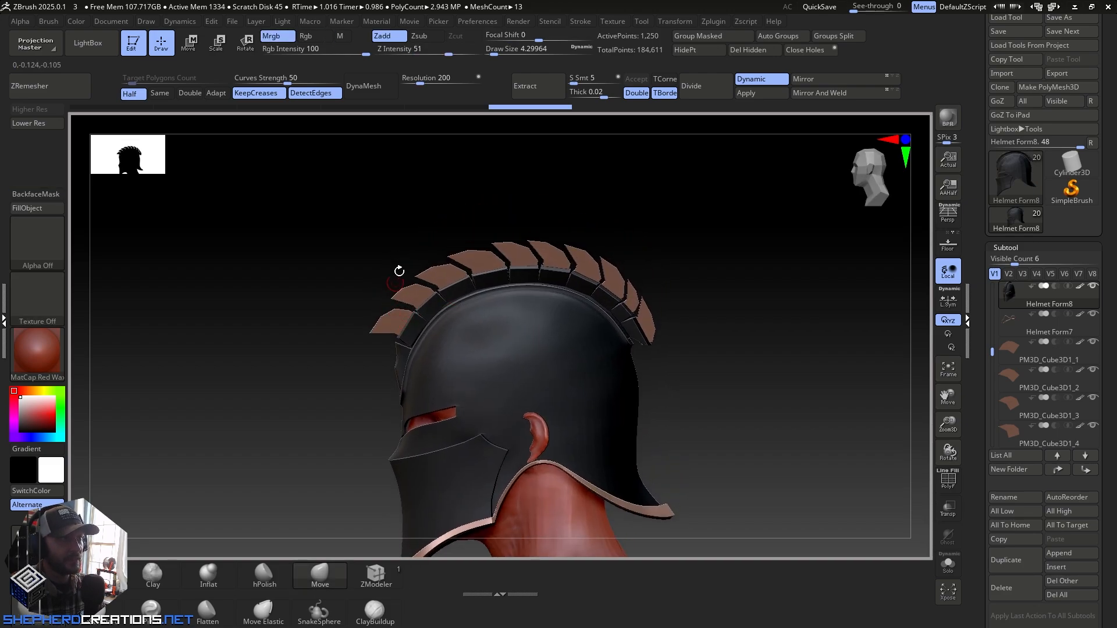
right_drag(421, 395, 456, 312)
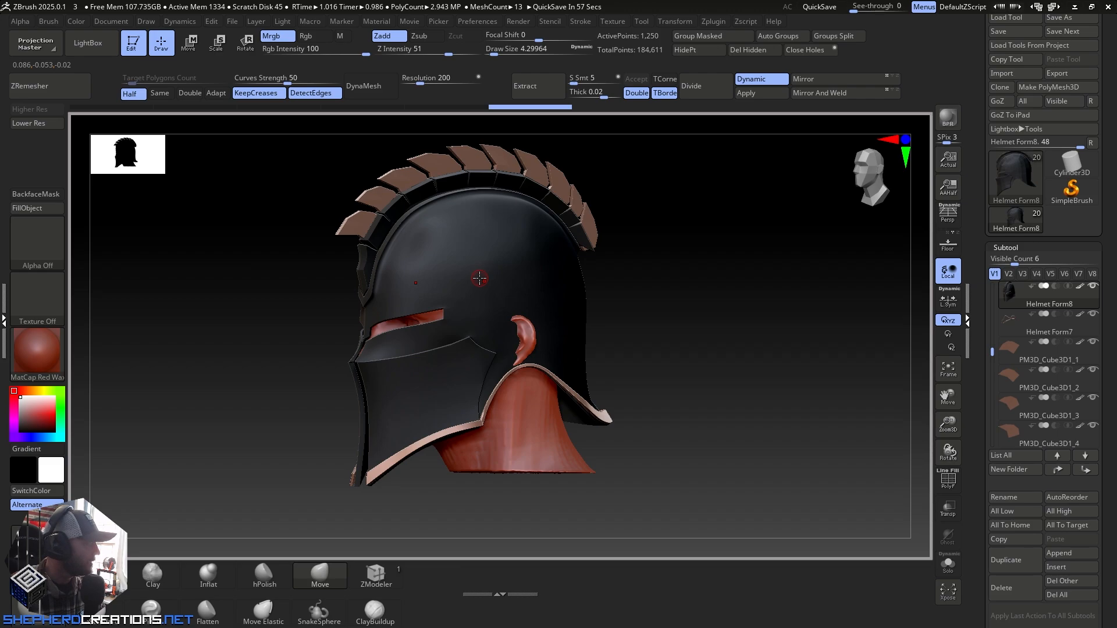
Step: Select the lower trim, Helmet Form7, and show its PolyFrame around the front tips beside the face opening
right_drag(439, 301, 379, 496)
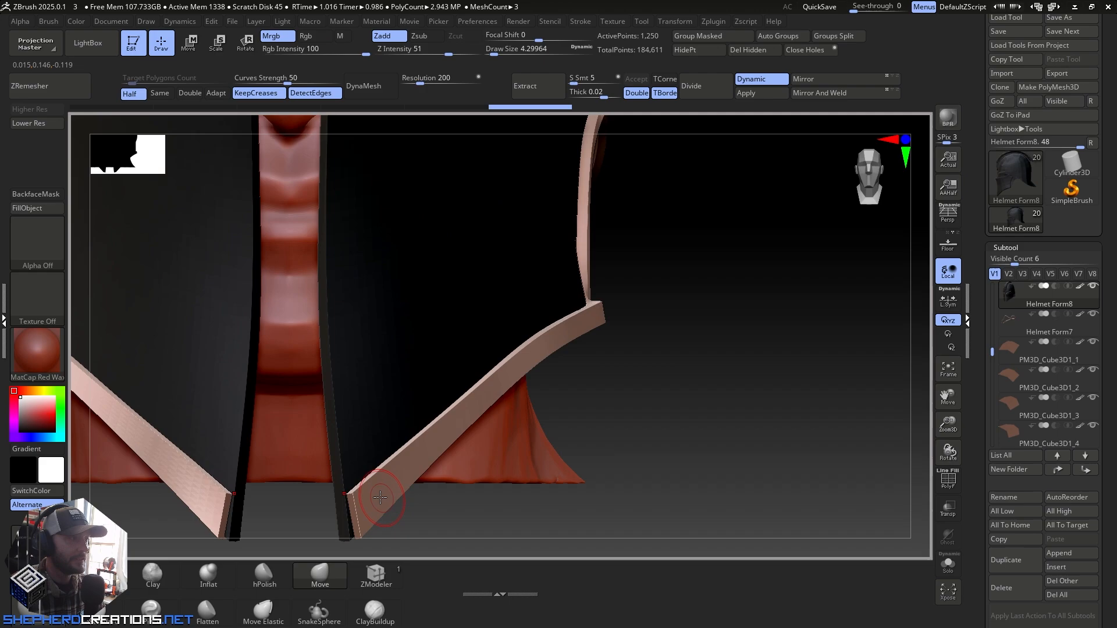
alt+click(379, 495)
click(947, 490)
right_drag(706, 259, 469, 389)
ctrl+right_drag(369, 436, 373, 541)
mouse_move(384, 398)
alt+right_down()
mouse_move(518, 351)
mouse_move(585, 407)
alt+right_up()
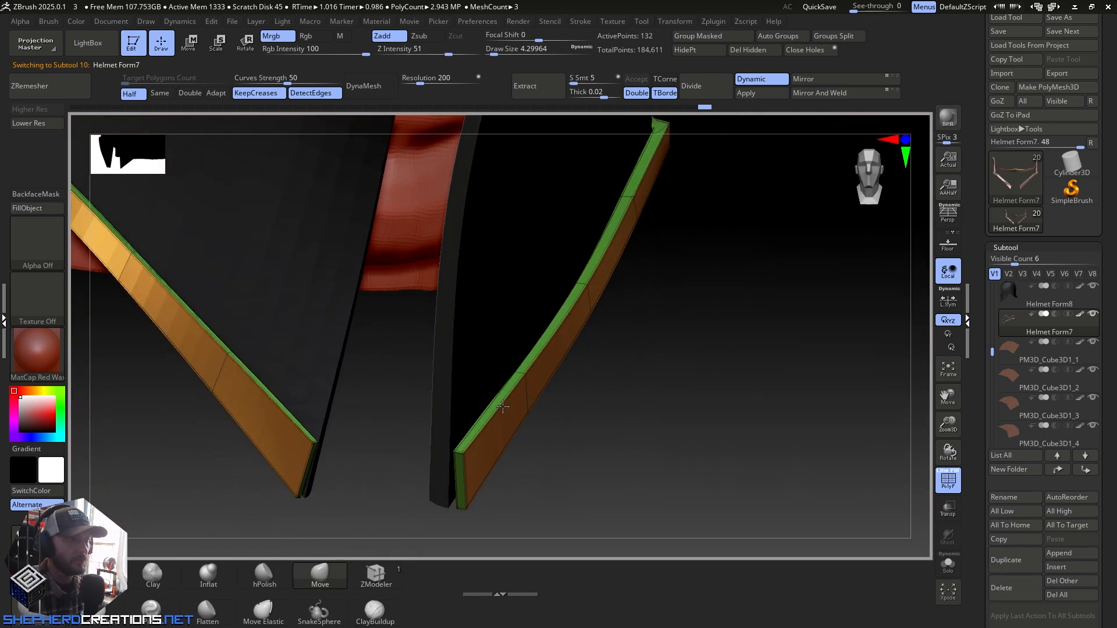
Step: Extrude the upper face at the trim's front tips with ZModeler, using A Single Poly and One Side Poly, and turn off dynamic subdivision
click(386, 585)
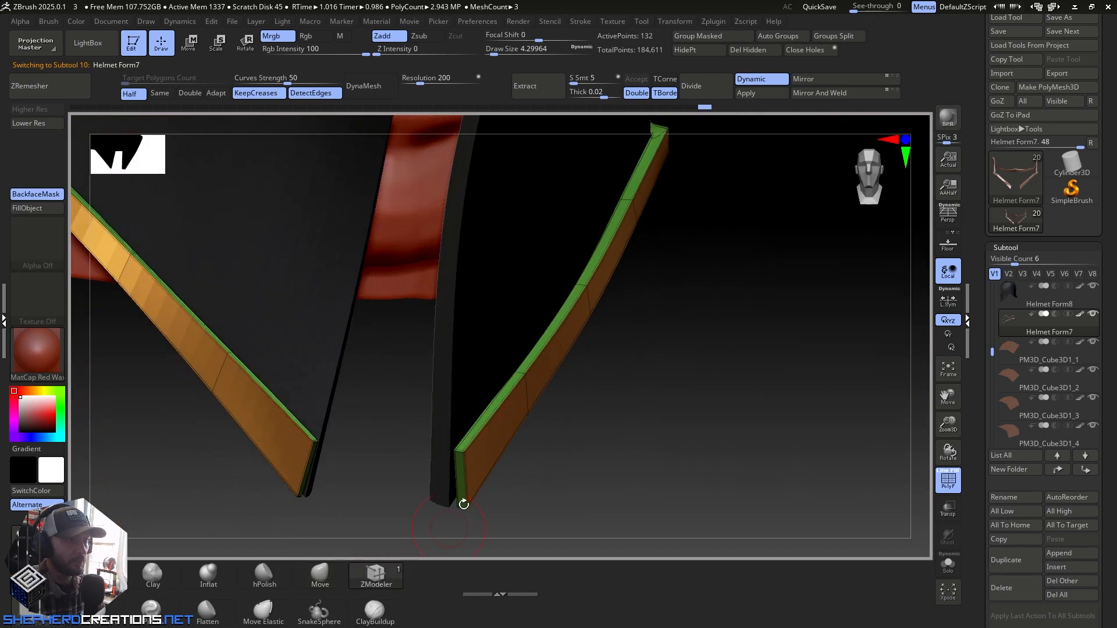
key(space)
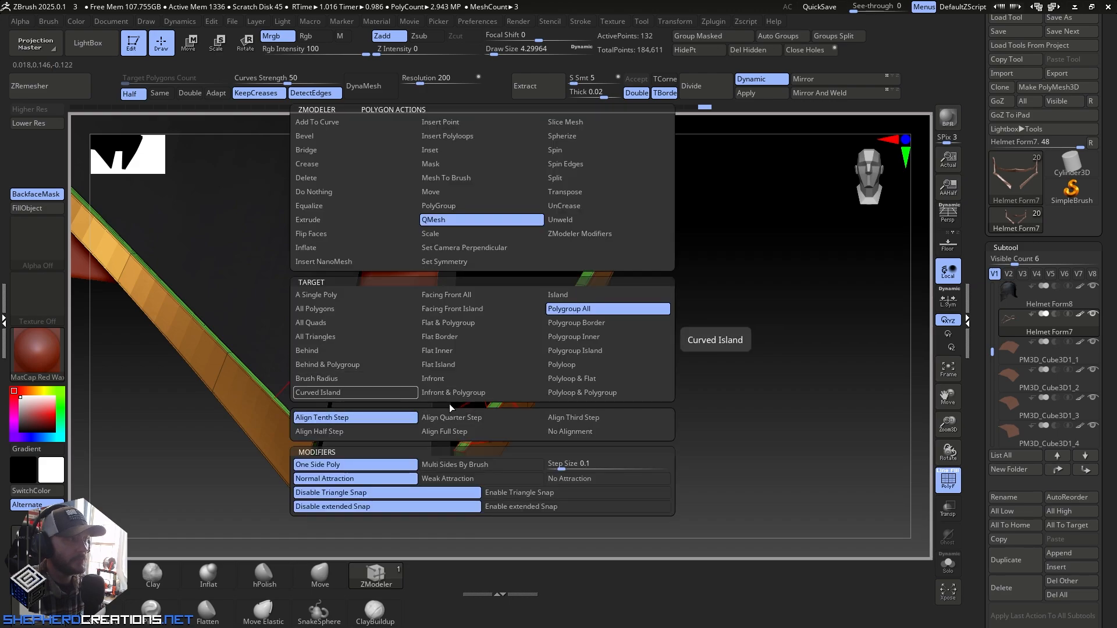
key(space)
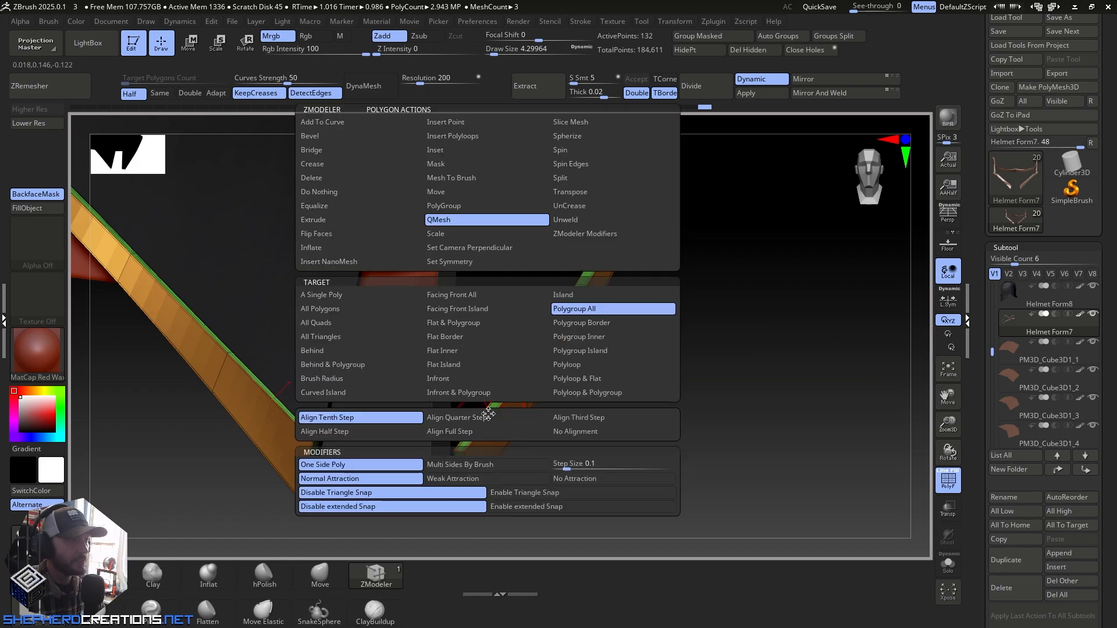
click(327, 219)
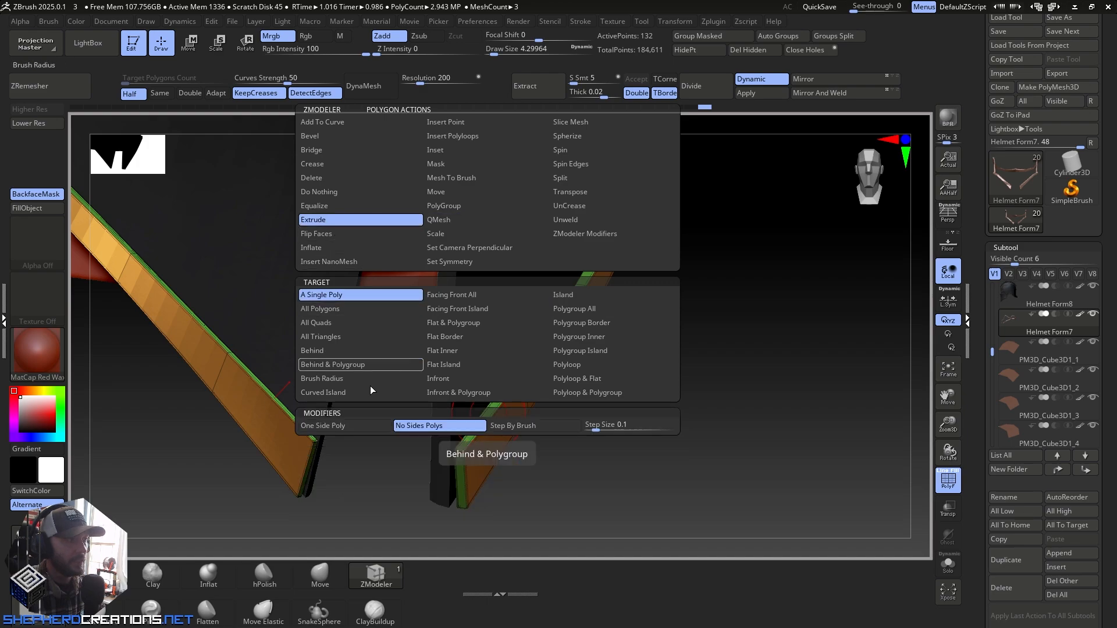
click(340, 424)
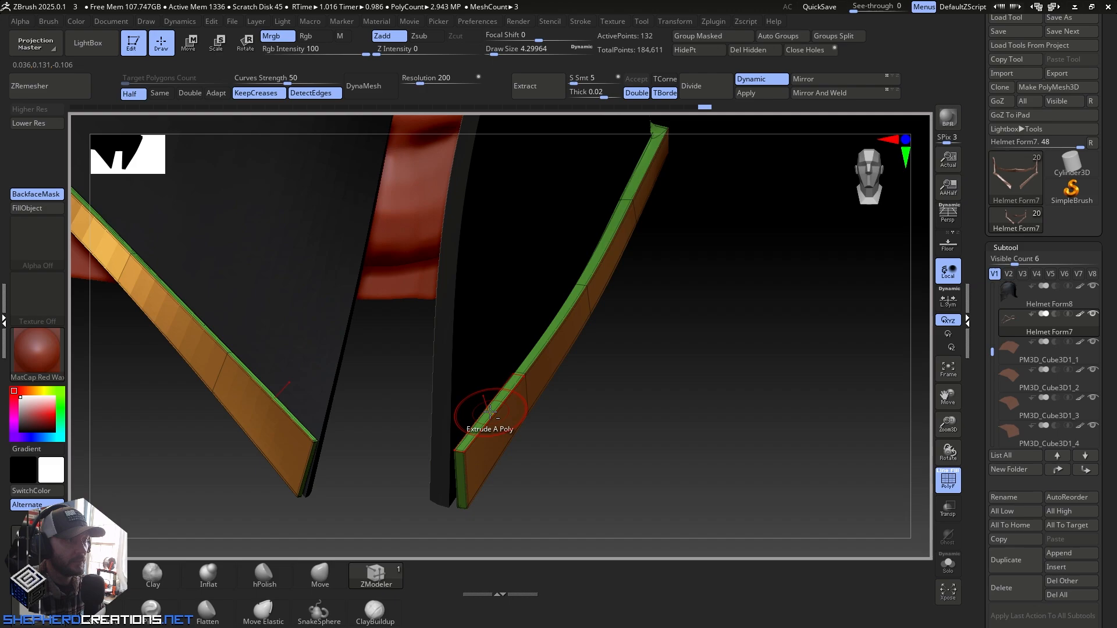
drag(490, 412, 491, 304)
click(36, 124)
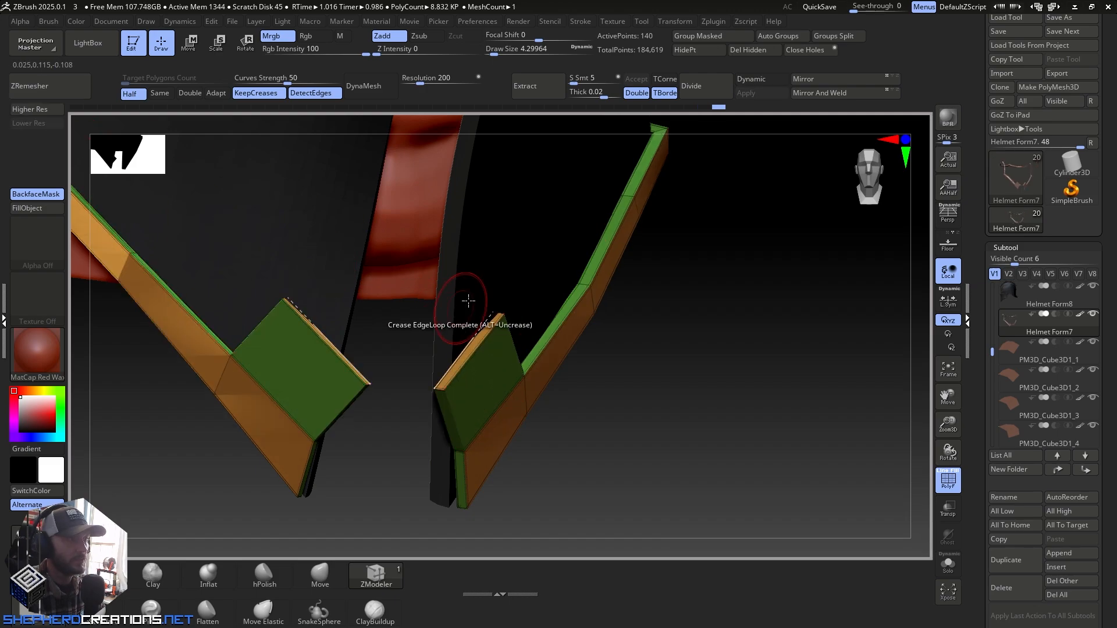
Step: Reshape the extruded segment's upper corners with the Move brush so it lies along the cheek plate beside the face opening
mouse_move(468, 300)
right_down()
mouse_move(438, 274)
mouse_move(443, 337)
right_up()
click(332, 579)
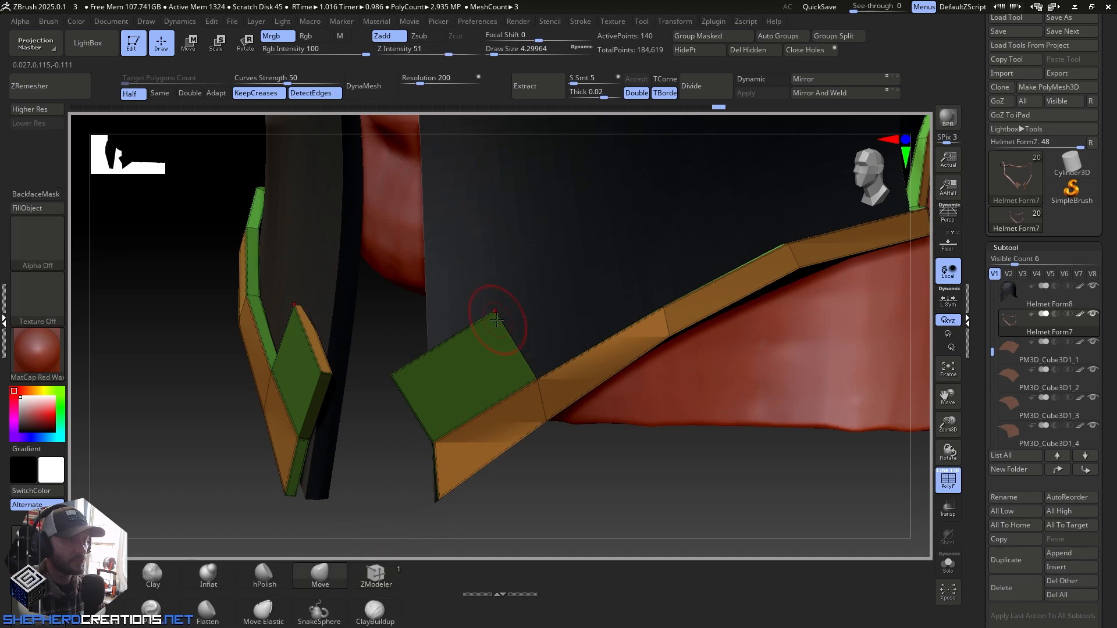
drag(498, 316, 556, 302)
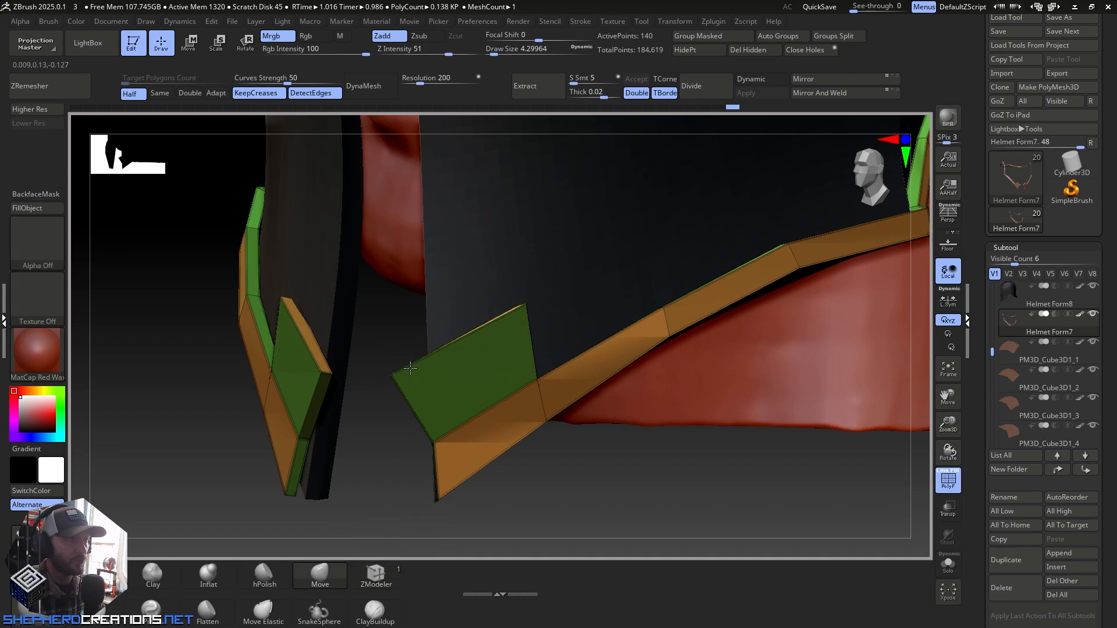
drag(410, 368, 504, 316)
right_drag(506, 316, 491, 425)
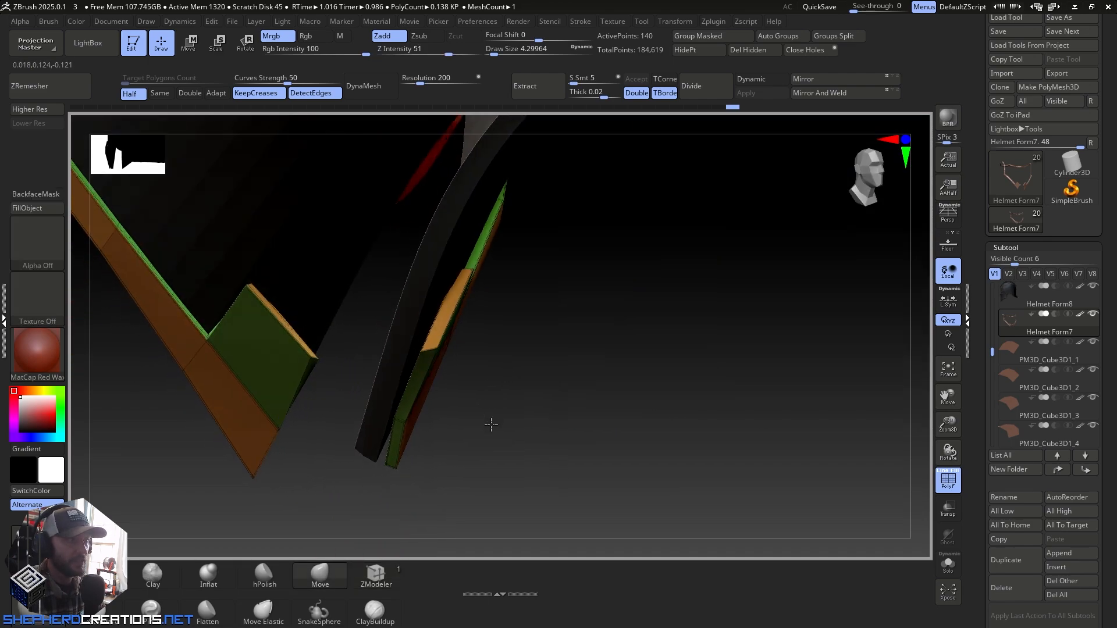
drag(429, 352, 424, 321)
mouse_move(424, 322)
right_down()
mouse_move(403, 374)
mouse_move(437, 372)
right_up()
mouse_move(443, 337)
mouse_down()
mouse_move(426, 347)
mouse_move(436, 346)
mouse_up()
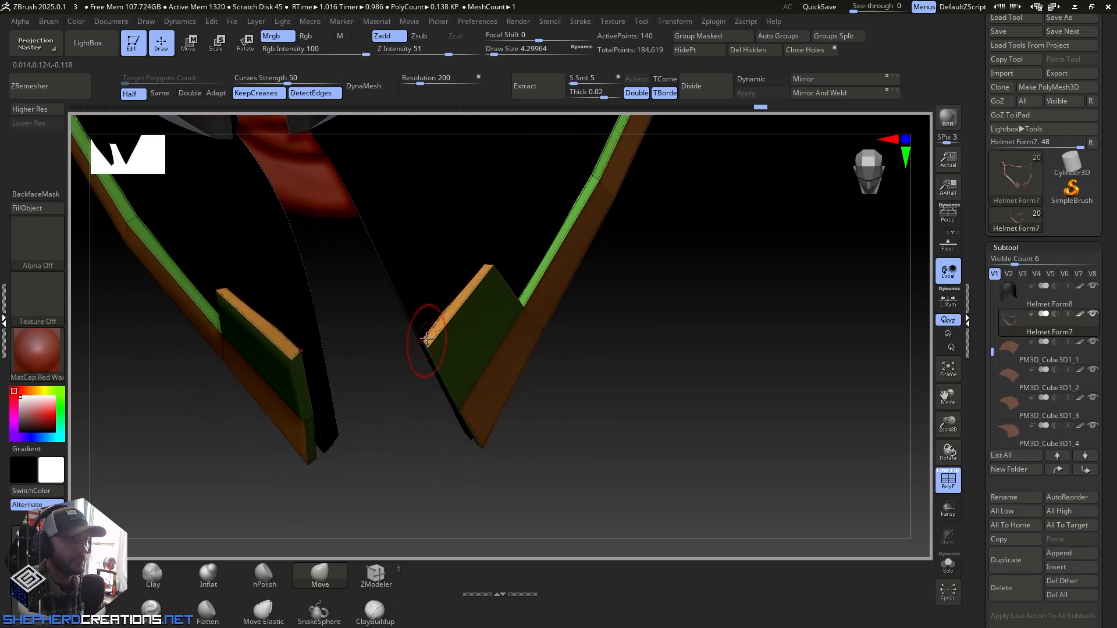
right_drag(422, 345, 497, 318)
drag(496, 319, 486, 328)
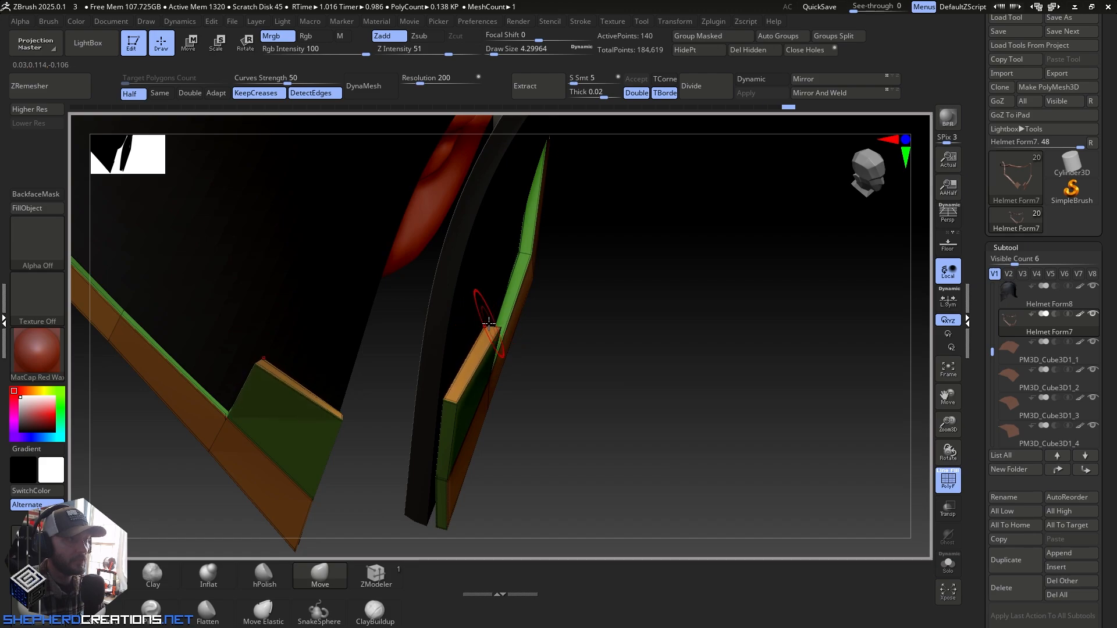
Step: Extrude the segment's top face upward with ZModeler to add a second segment along the face opening
key(b)
key(z)
key(m)
drag(471, 365, 504, 158)
shift+drag(536, 319, 481, 266)
alt+drag(519, 304, 467, 359)
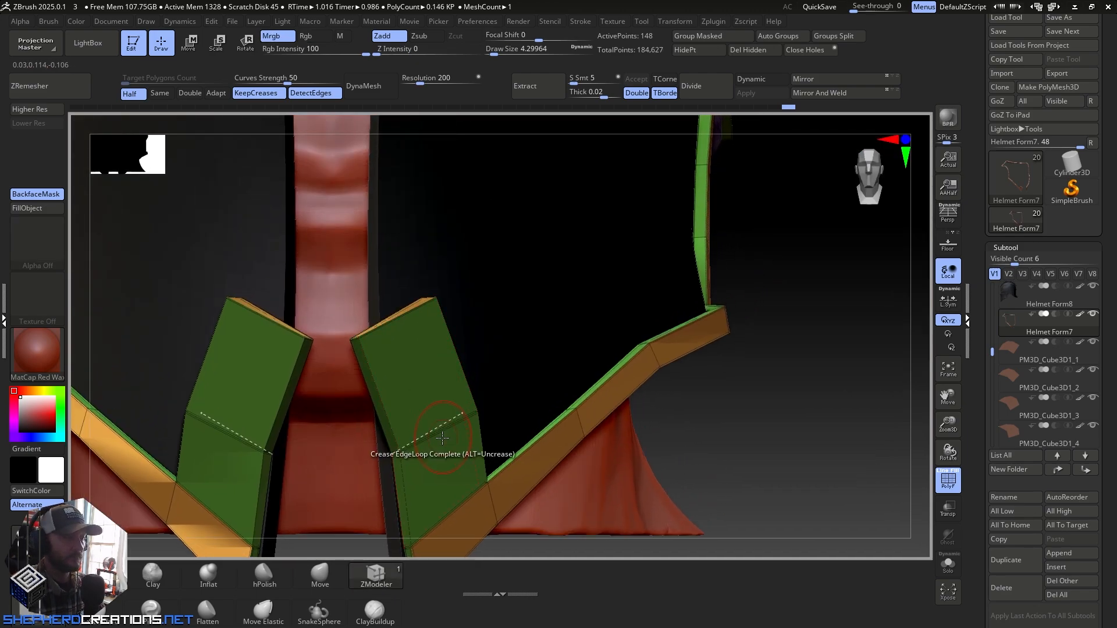
Step: Adjust the second segment's top corners with the Move brush to follow the cheek plate's curve and keep an even strip width
click(319, 578)
drag(444, 317, 481, 349)
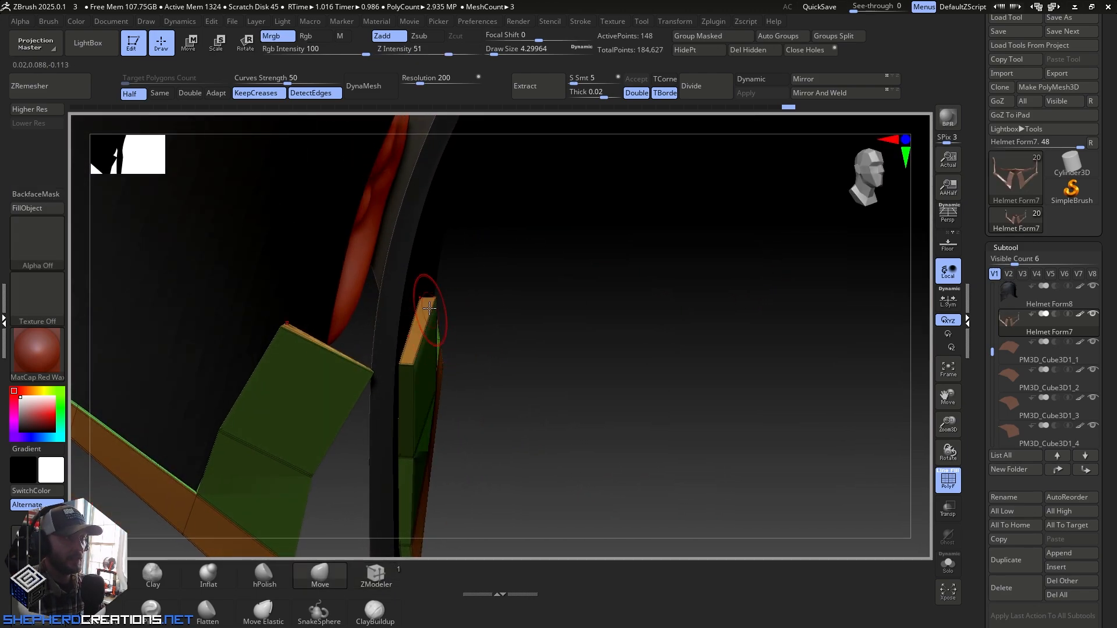
mouse_move(435, 297)
mouse_down()
mouse_move(446, 300)
mouse_move(434, 301)
mouse_up()
right_drag(404, 361, 379, 339)
mouse_move(384, 332)
mouse_down()
mouse_move(401, 328)
mouse_move(381, 339)
mouse_move(398, 349)
mouse_move(385, 353)
mouse_up()
drag(436, 304, 467, 378)
right_drag(494, 365, 448, 354)
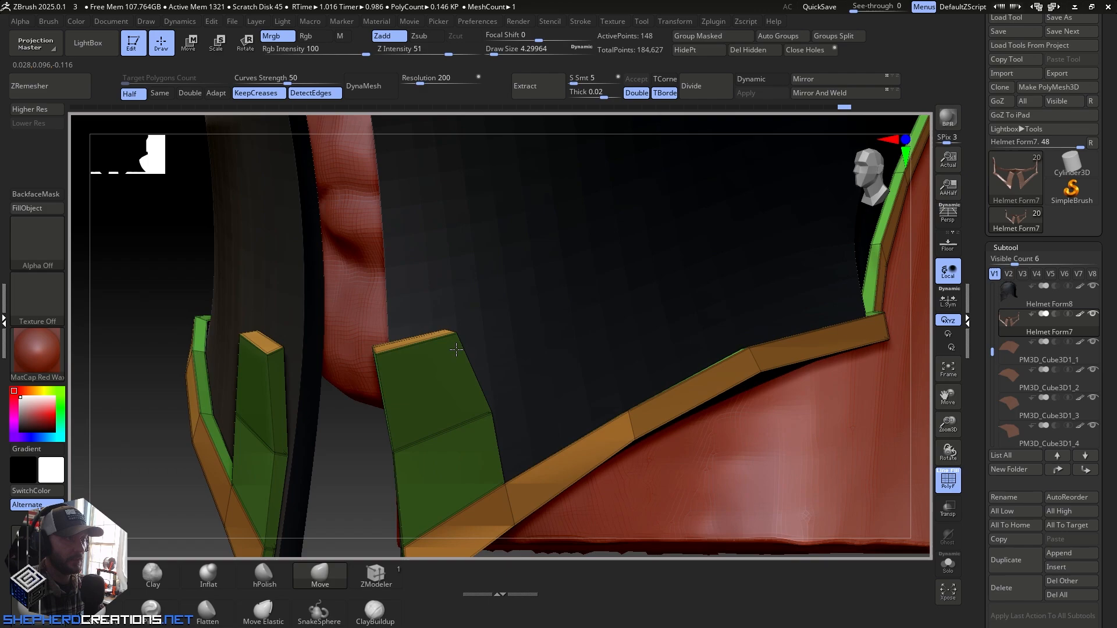
drag(463, 327, 494, 325)
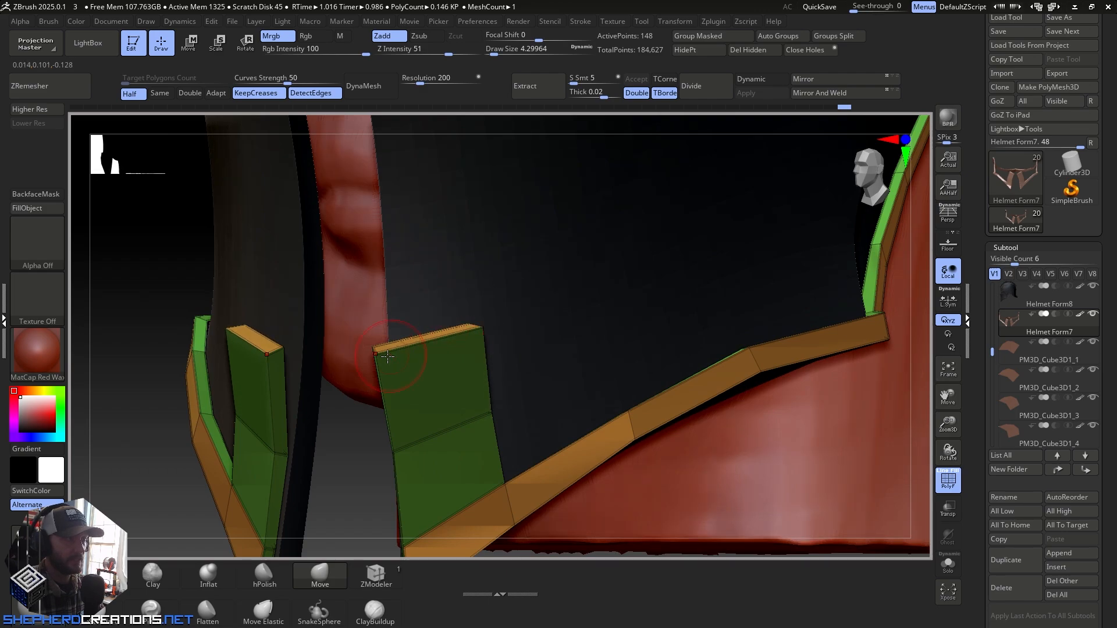
drag(374, 348, 402, 337)
Step: Extrude the strip's top face upward again with ZModeler to add a third segment
mouse_move(426, 321)
alt+right_down()
mouse_move(409, 399)
mouse_move(454, 407)
mouse_move(414, 401)
mouse_move(506, 396)
alt+right_up()
click(369, 575)
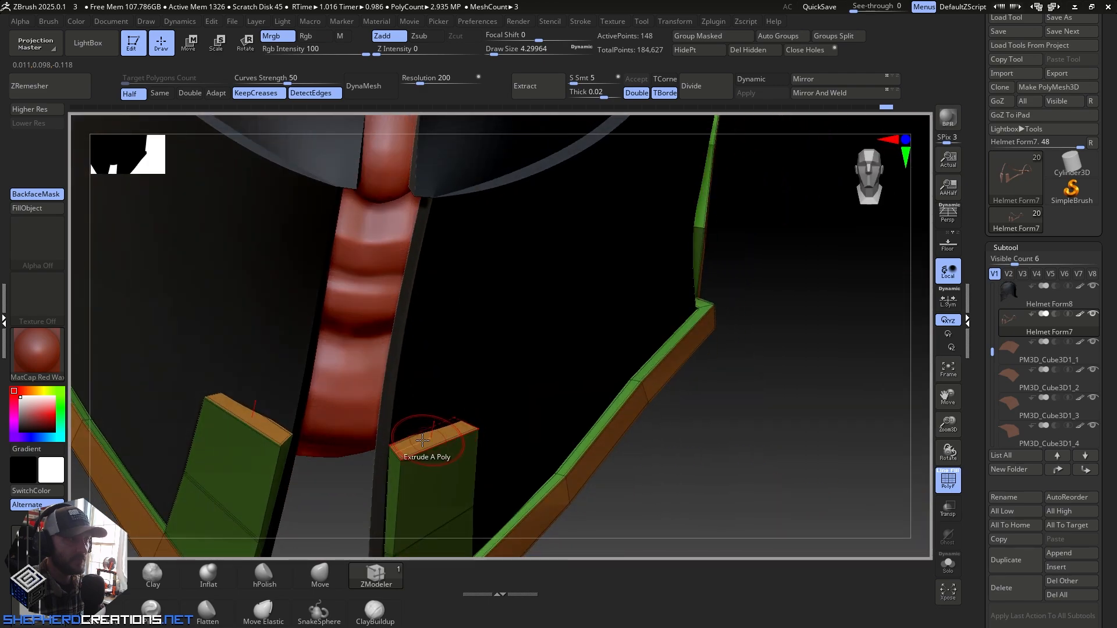
drag(423, 439, 428, 304)
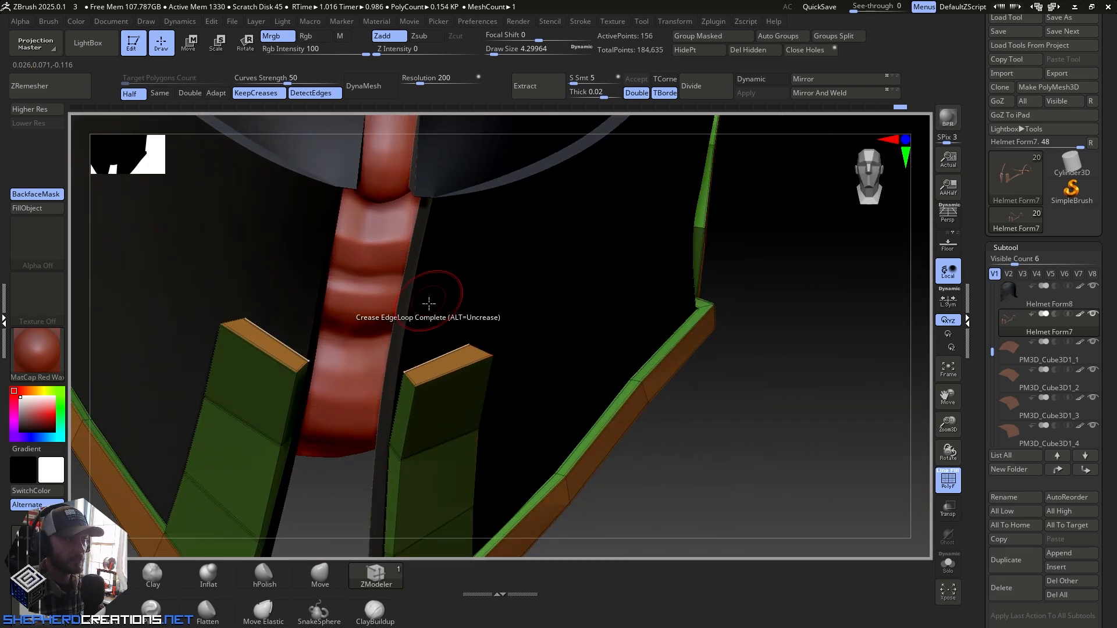
Step: Pull the third segment's top corners in toward the cheek plate with the Move brush and narrow its end at the face opening
click(321, 574)
right_drag(468, 404, 521, 394)
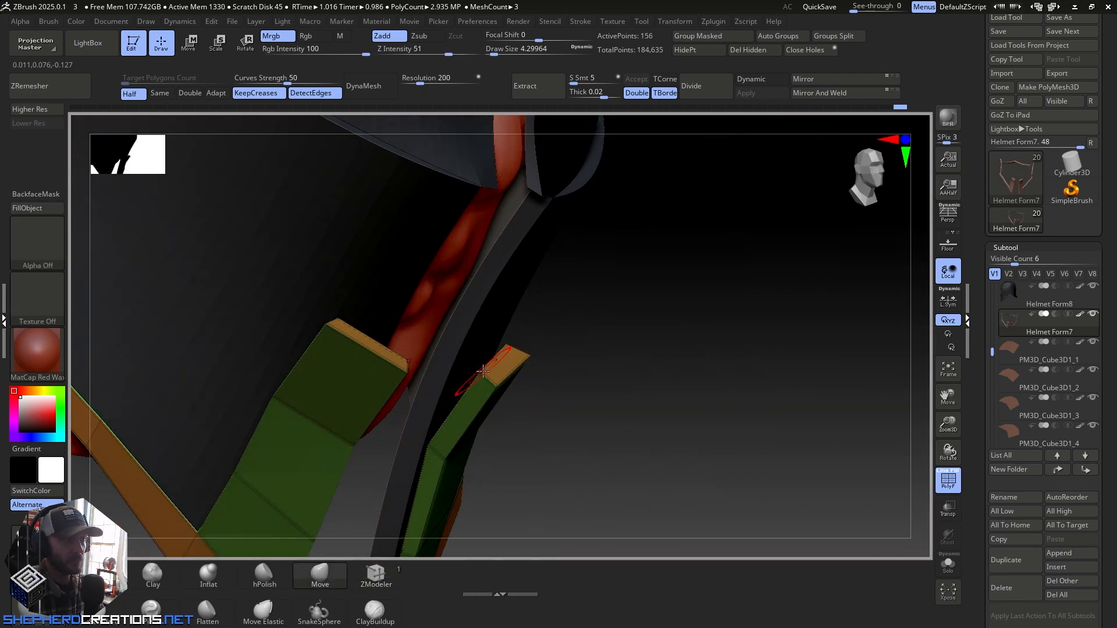
key(ctrl+z)
key(ctrl+z)
key(ctrl+z)
key(ctrl+z)
key(ctrl+z)
key(ctrl+z)
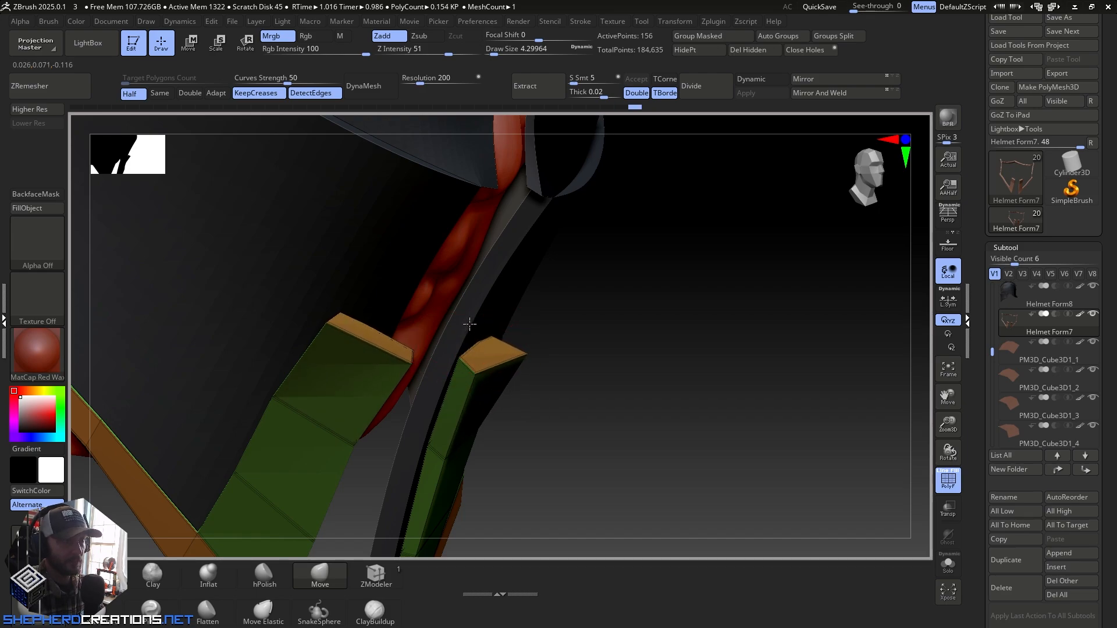
drag(523, 354, 489, 341)
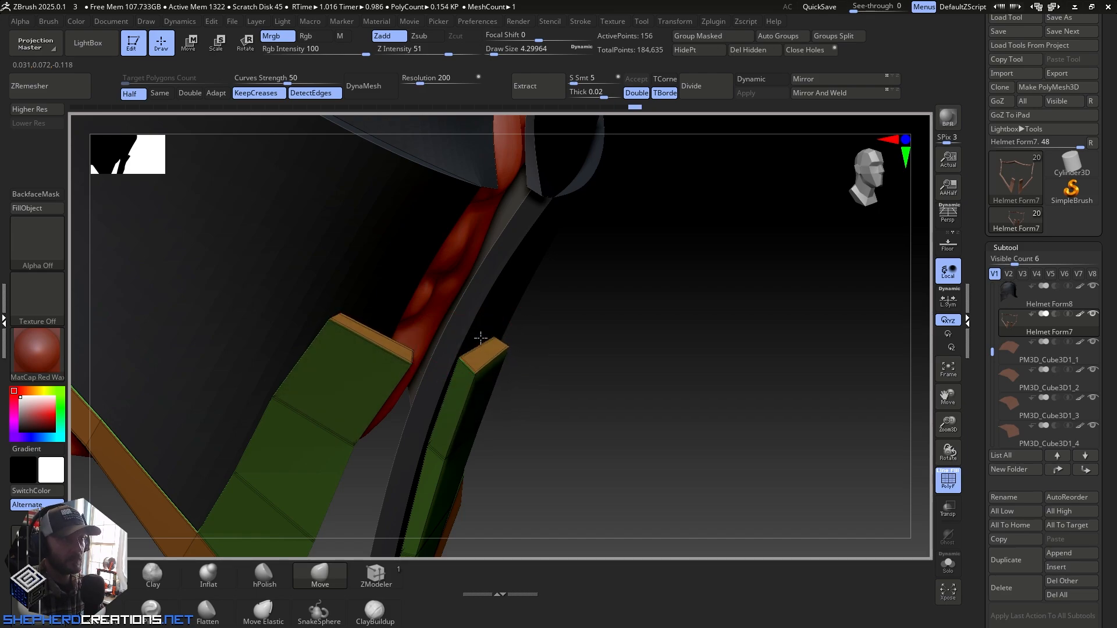
right_drag(481, 338, 486, 366)
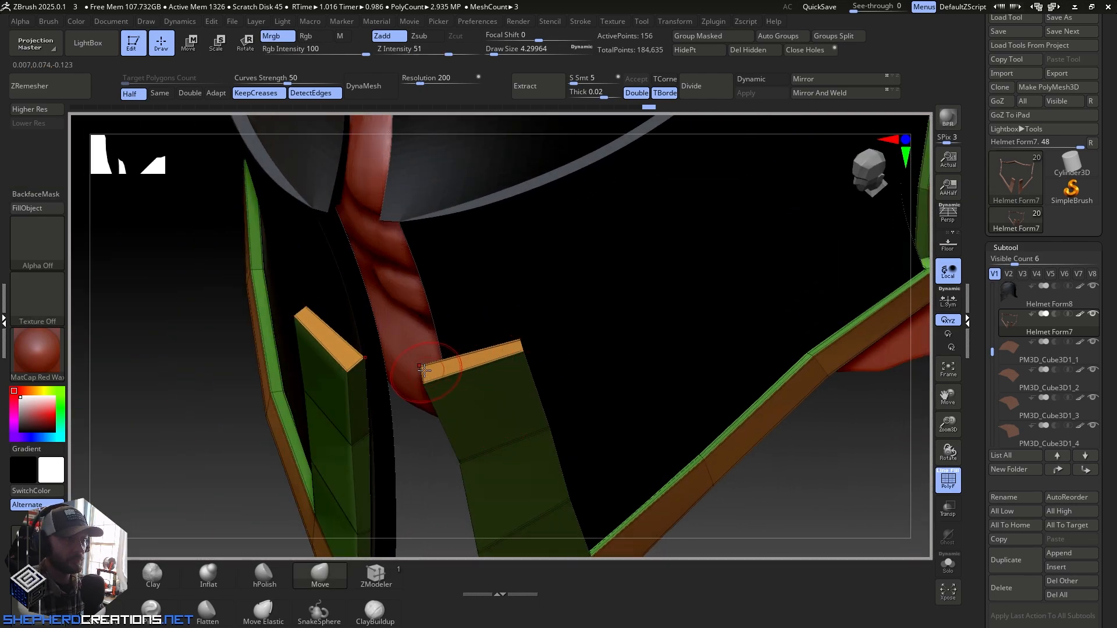
drag(424, 370, 440, 377)
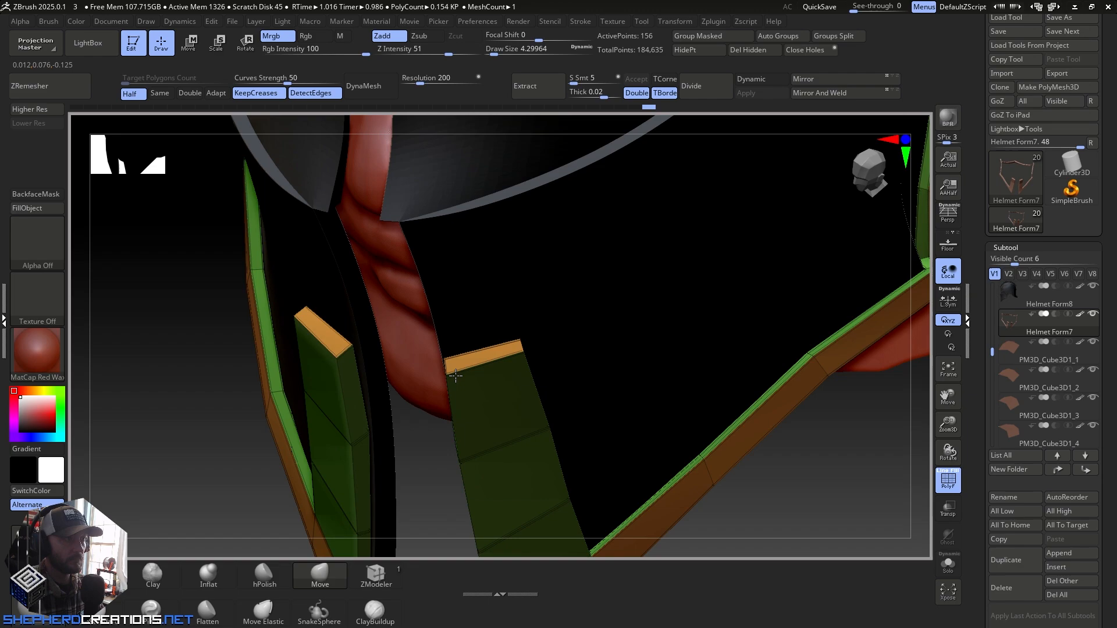
Step: Add a fourth segment to the strip by extruding its top face toward the eye opening, and switch back to the Move brush
alt+right_drag(493, 342, 484, 413)
click(376, 575)
drag(468, 428, 438, 317)
click(320, 575)
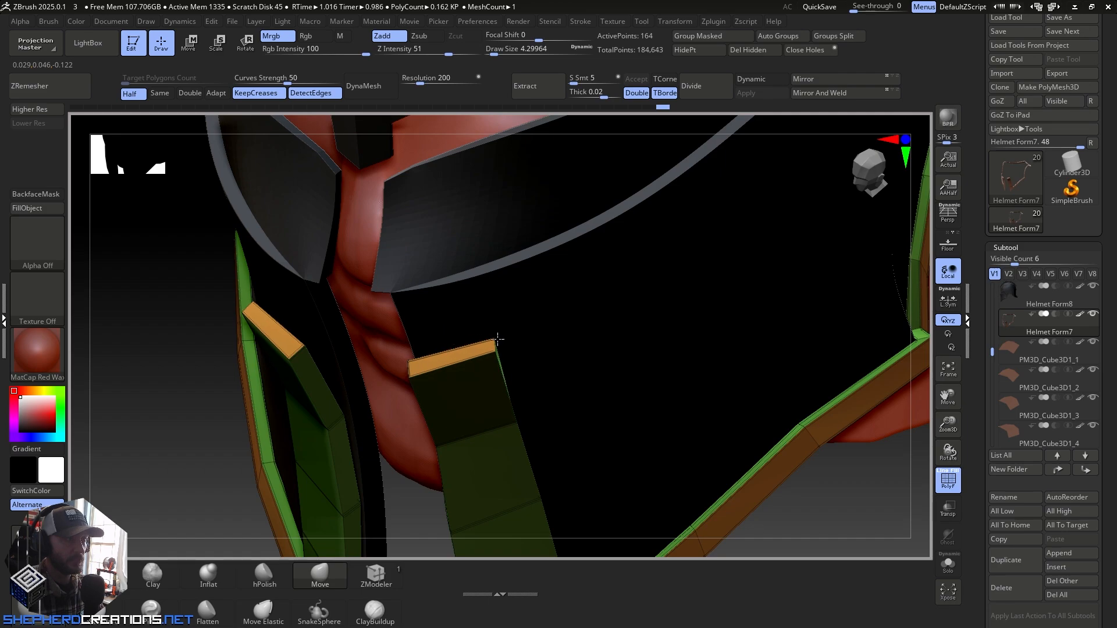
Step: Pull the fourth segment's top corners into line with the cheek plate's front edge using the Move brush
drag(407, 365, 429, 357)
right_drag(436, 368, 508, 365)
mouse_move(465, 360)
mouse_down()
mouse_move(422, 342)
mouse_move(456, 330)
mouse_move(447, 327)
mouse_move(445, 355)
mouse_up()
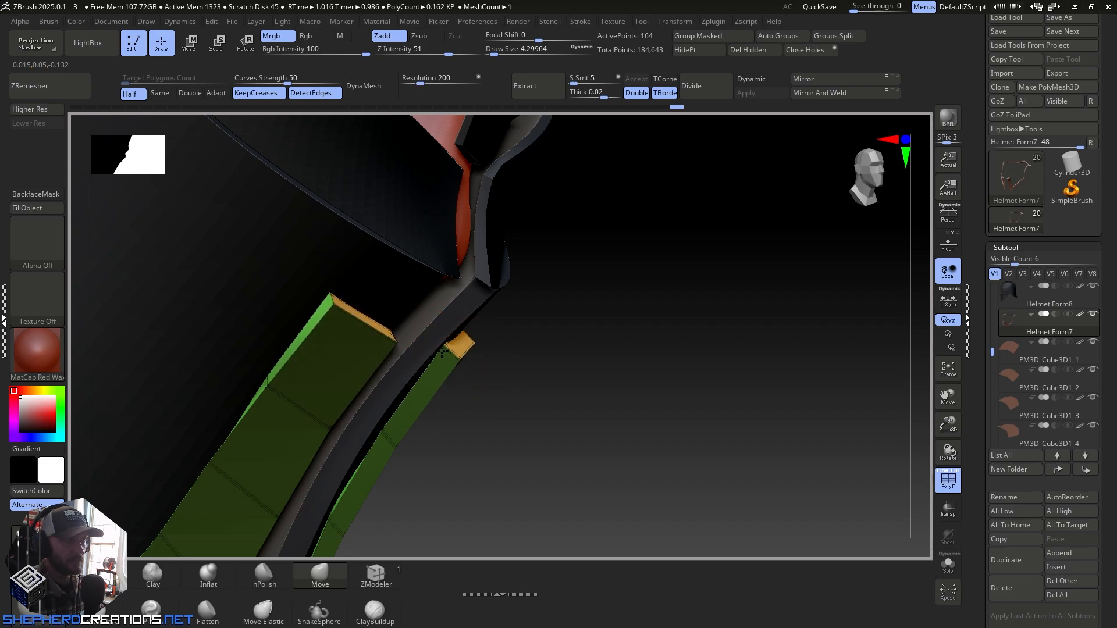
right_drag(442, 351, 429, 484)
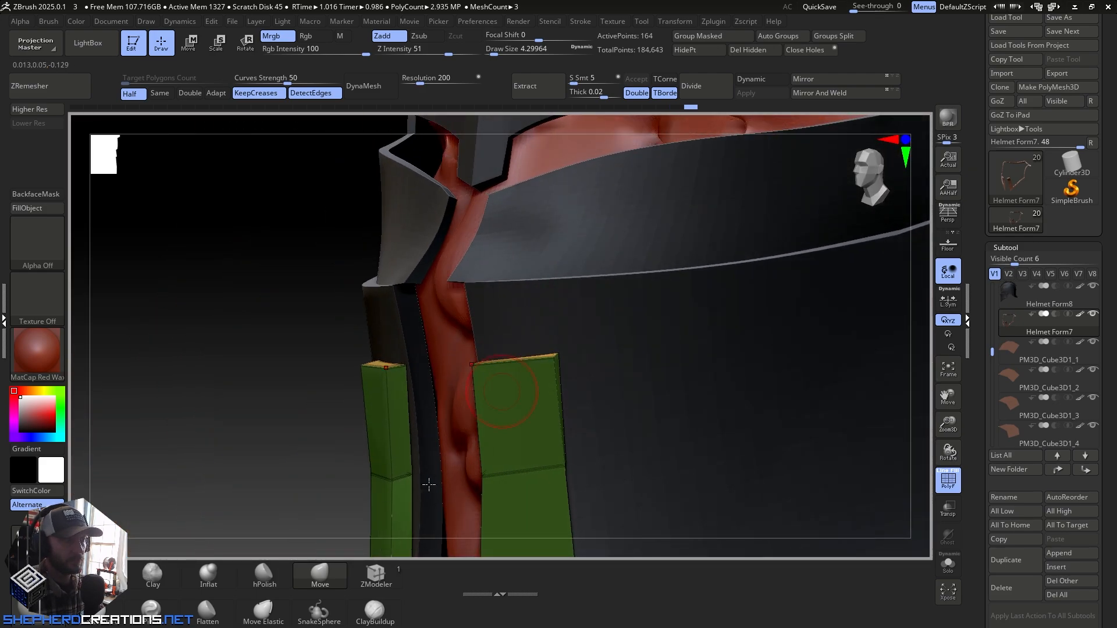
Step: Extrude the strip's top face with ZModeler to add a fifth segment reaching the cheek plate's upper corner, and regroup the trim with Group Masked
click(375, 580)
right_drag(524, 324, 569, 369)
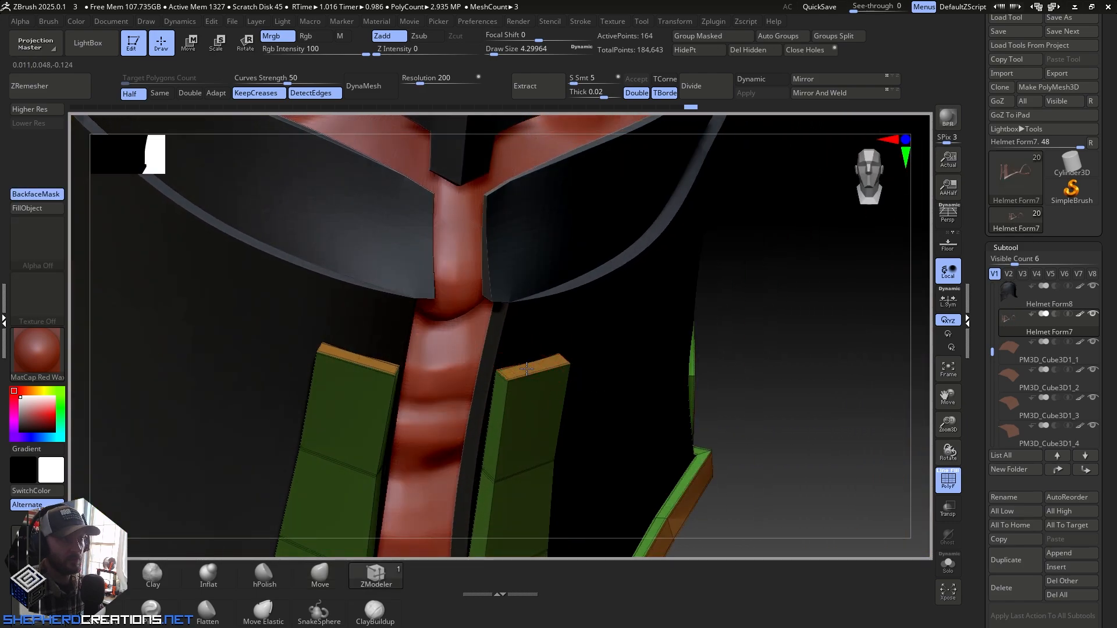
drag(534, 306, 534, 282)
mouse_move(632, 352)
right_down()
mouse_move(512, 304)
mouse_move(557, 297)
mouse_move(551, 348)
mouse_move(487, 399)
mouse_move(443, 381)
mouse_move(443, 398)
right_up()
click(326, 578)
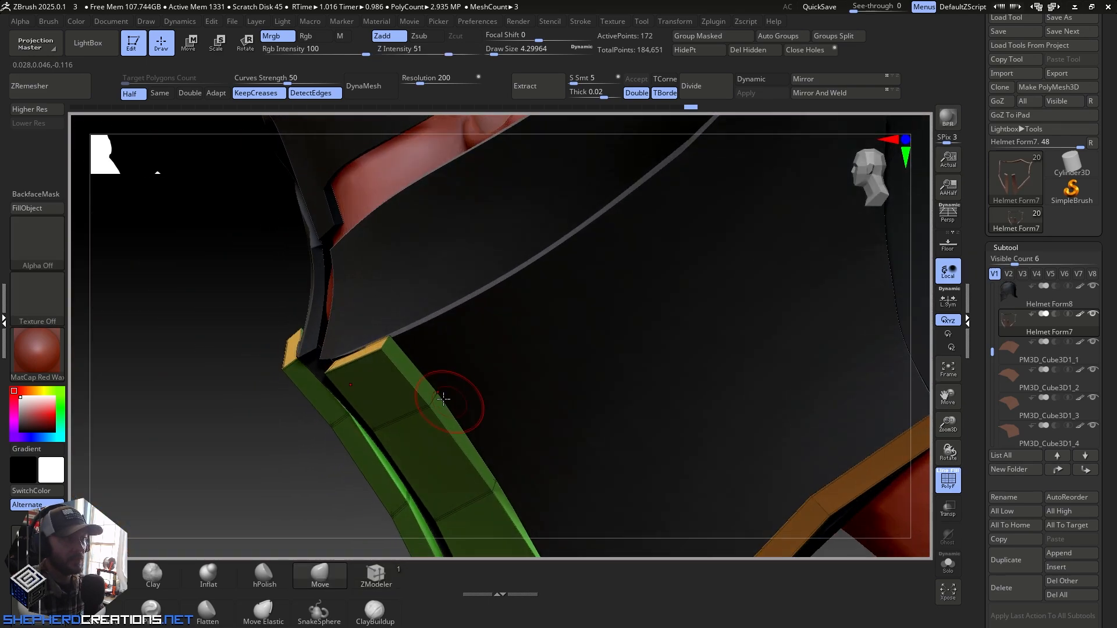
click(712, 37)
mouse_move(469, 342)
right_down()
mouse_move(524, 357)
mouse_move(461, 324)
mouse_move(401, 373)
mouse_move(495, 336)
mouse_move(454, 356)
right_up()
Step: Extrude the top segment's side face backward with ZModeler to start a strip along the cheek plate's upper edge
click(376, 575)
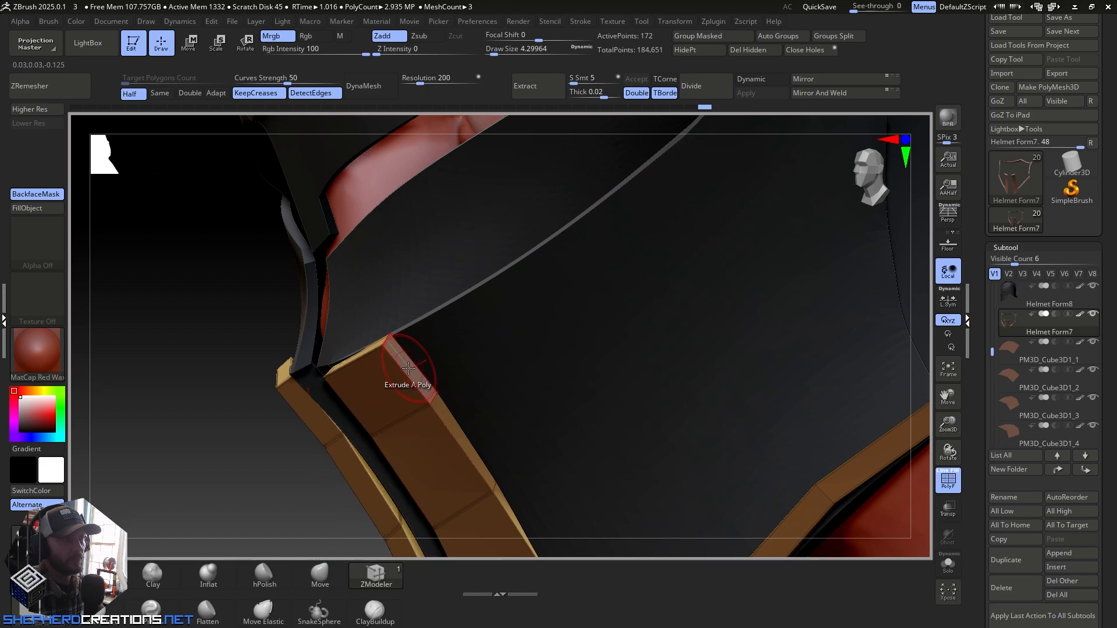
mouse_move(420, 364)
mouse_down()
mouse_move(546, 322)
mouse_move(505, 339)
mouse_up()
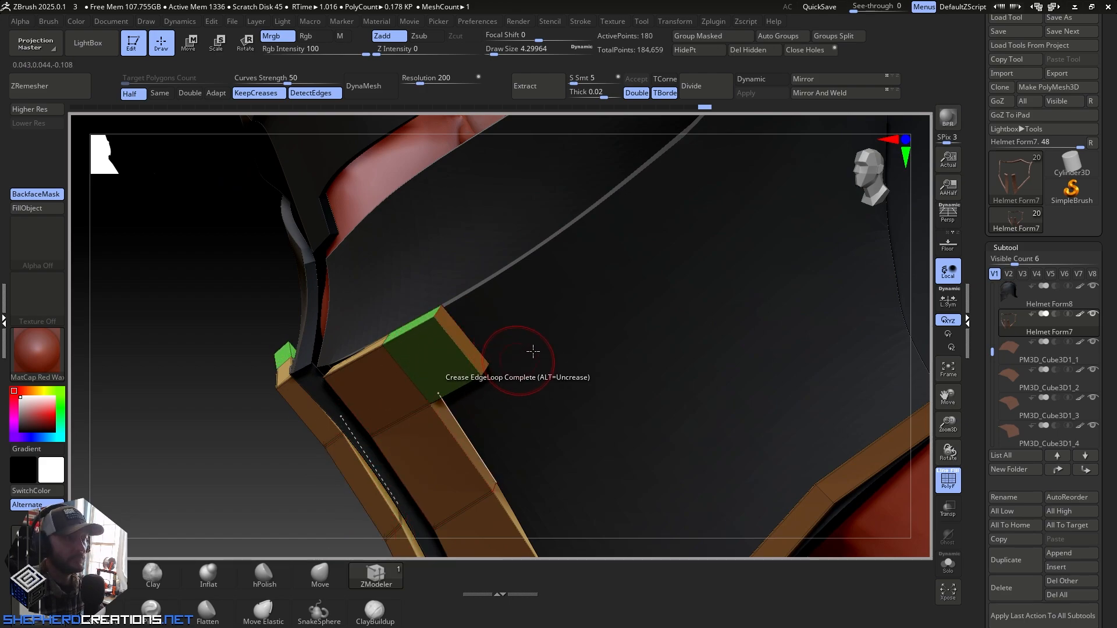
right_drag(533, 354, 530, 411)
click(335, 585)
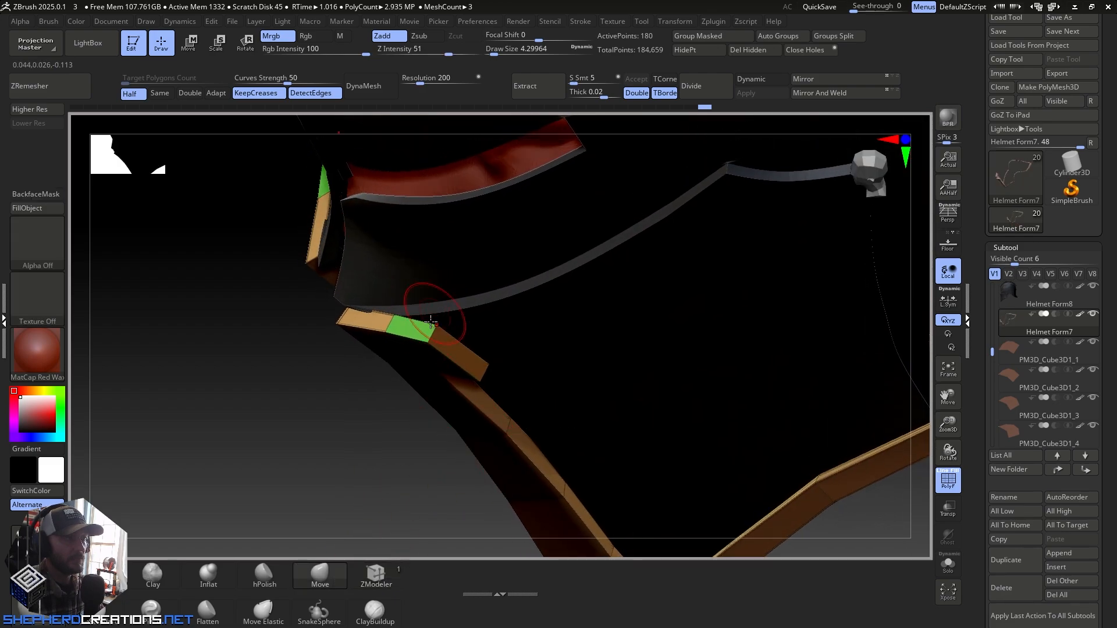
Step: Shape the first upper-edge segment's end corners with the Move brush so it hugs the cheek plate
drag(431, 316, 450, 288)
drag(482, 365, 496, 308)
mouse_move(496, 334)
right_down()
mouse_move(475, 332)
mouse_move(513, 220)
right_up()
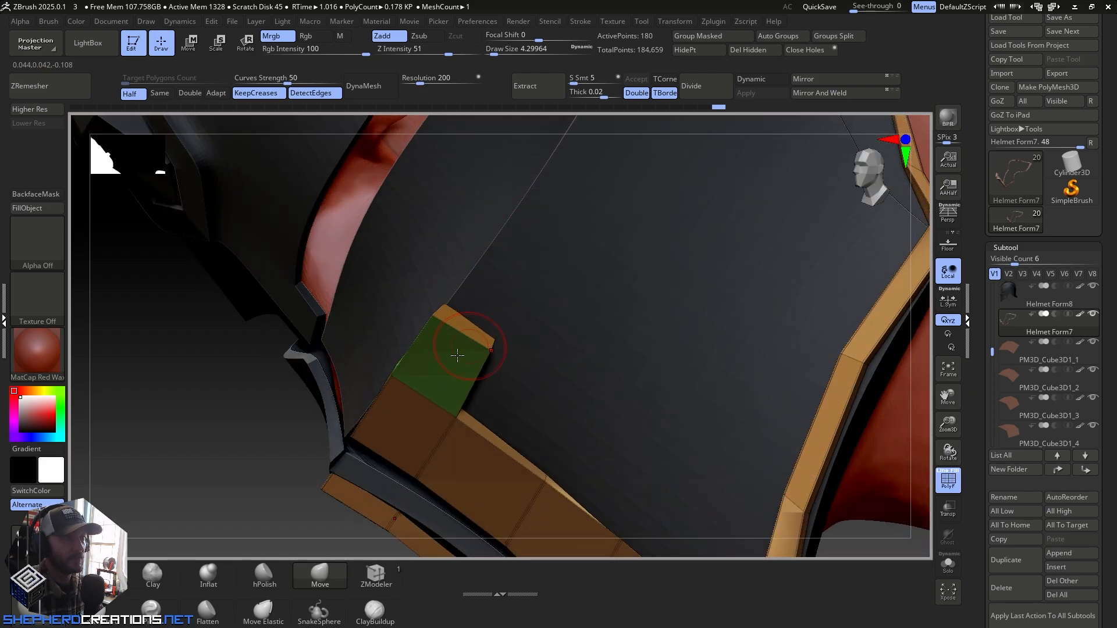
Step: Extrude the upper-edge strip's end face with ZModeler to add a second segment, and switch back to the Move brush
alt+right_drag(548, 329, 360, 467)
mouse_move(432, 294)
right_down()
mouse_move(432, 369)
mouse_move(442, 192)
mouse_move(453, 263)
mouse_move(413, 221)
mouse_move(419, 296)
right_up()
click(379, 578)
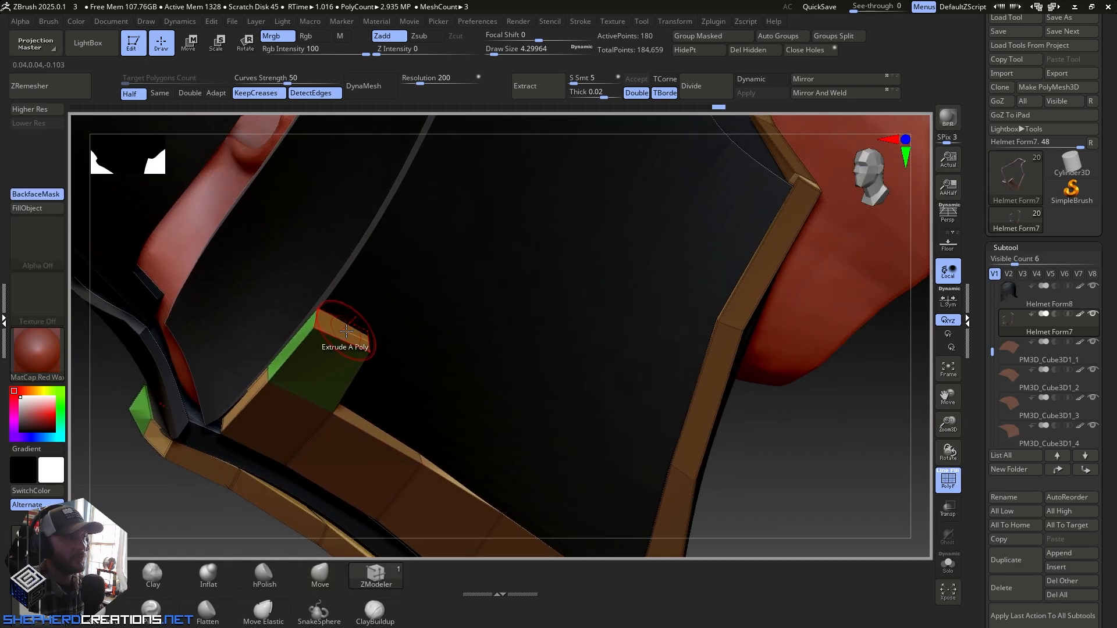
mouse_move(346, 330)
mouse_down()
mouse_move(337, 349)
mouse_move(426, 211)
mouse_up()
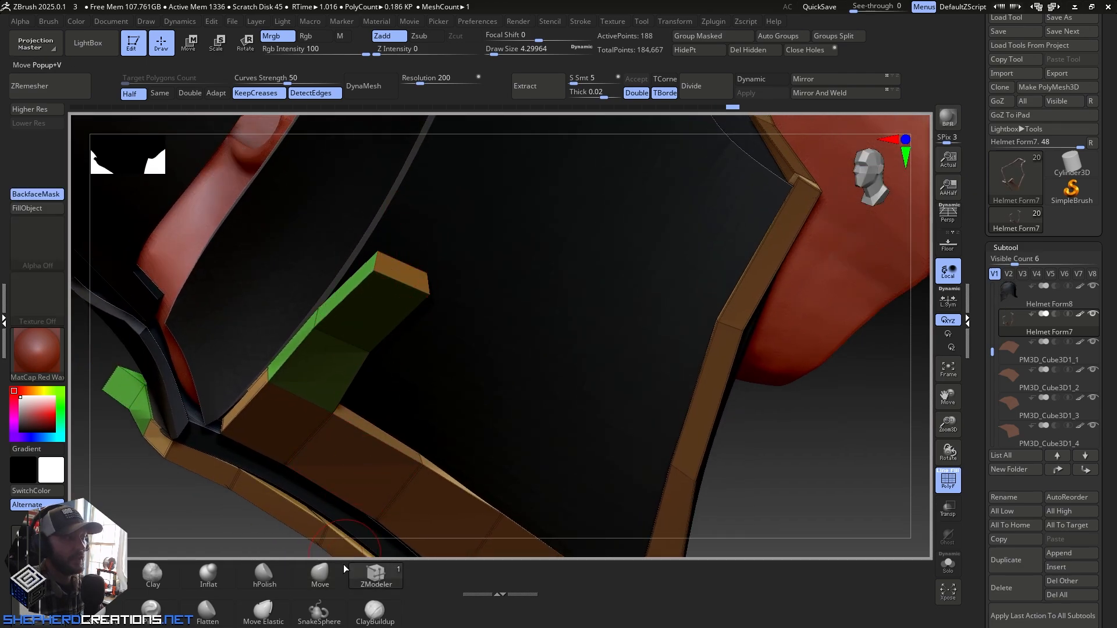
click(320, 573)
Step: Move the second upper-edge segment's end corners inward to follow the cheek plate's curve and edge
mouse_move(431, 252)
right_down()
mouse_move(464, 227)
mouse_move(463, 259)
mouse_move(419, 268)
right_up()
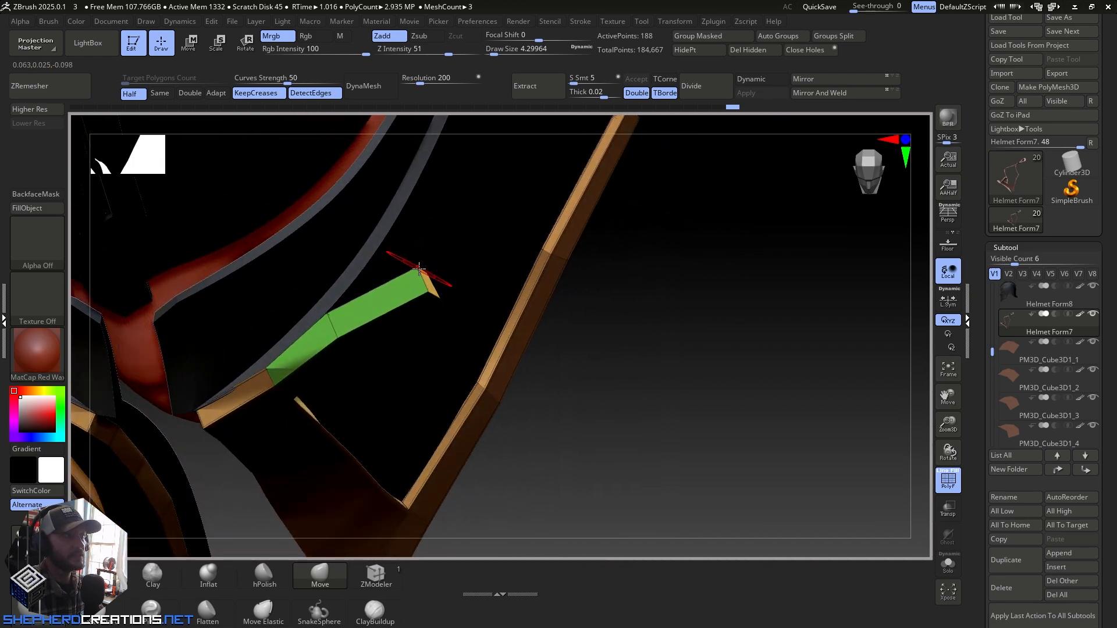
drag(419, 269, 374, 210)
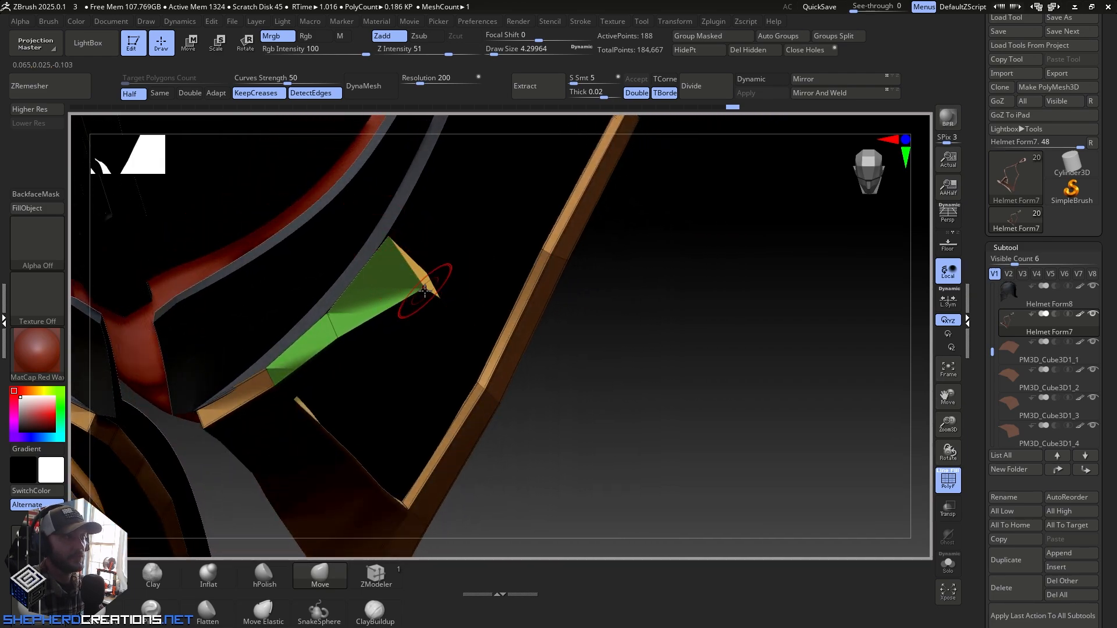
drag(424, 291, 391, 243)
mouse_move(422, 245)
right_down()
mouse_move(409, 307)
mouse_move(422, 282)
right_up()
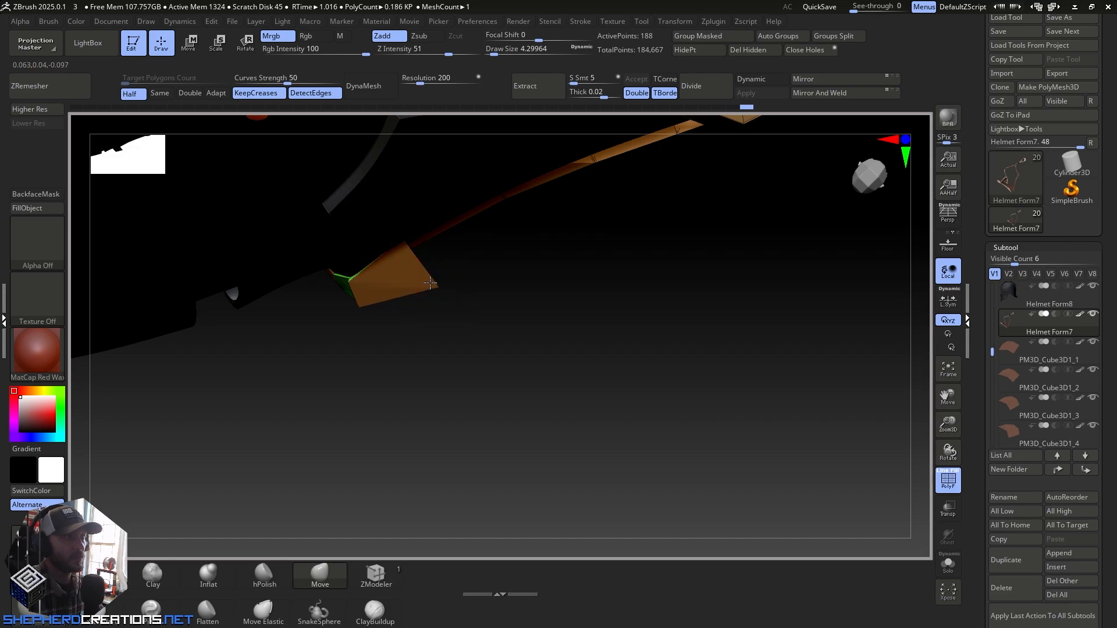
right_drag(397, 242, 349, 331)
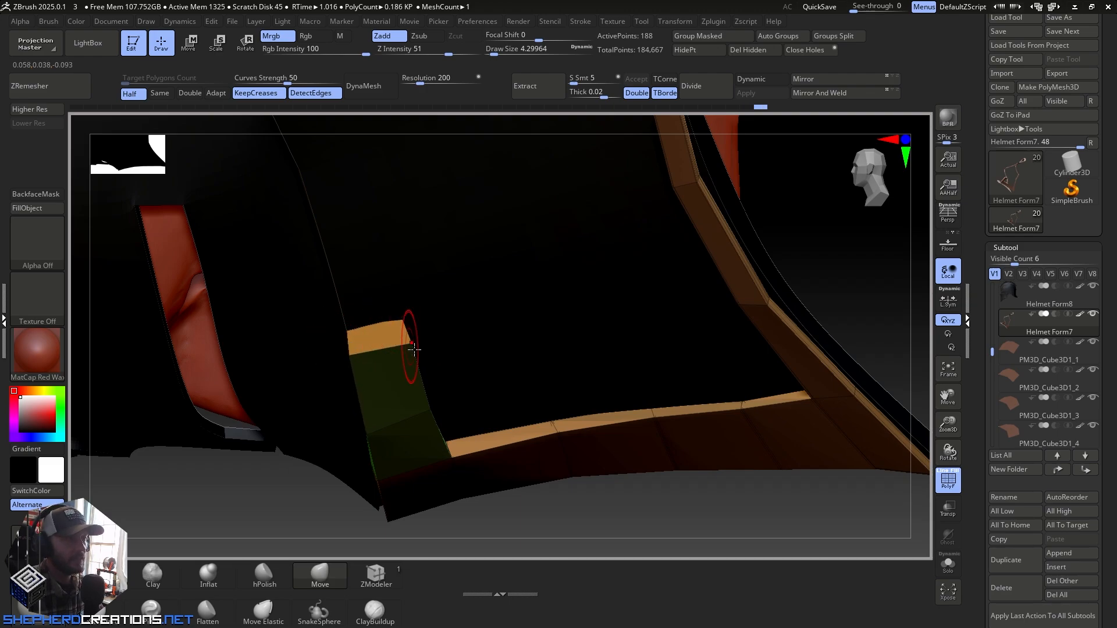
right_drag(413, 349, 423, 393)
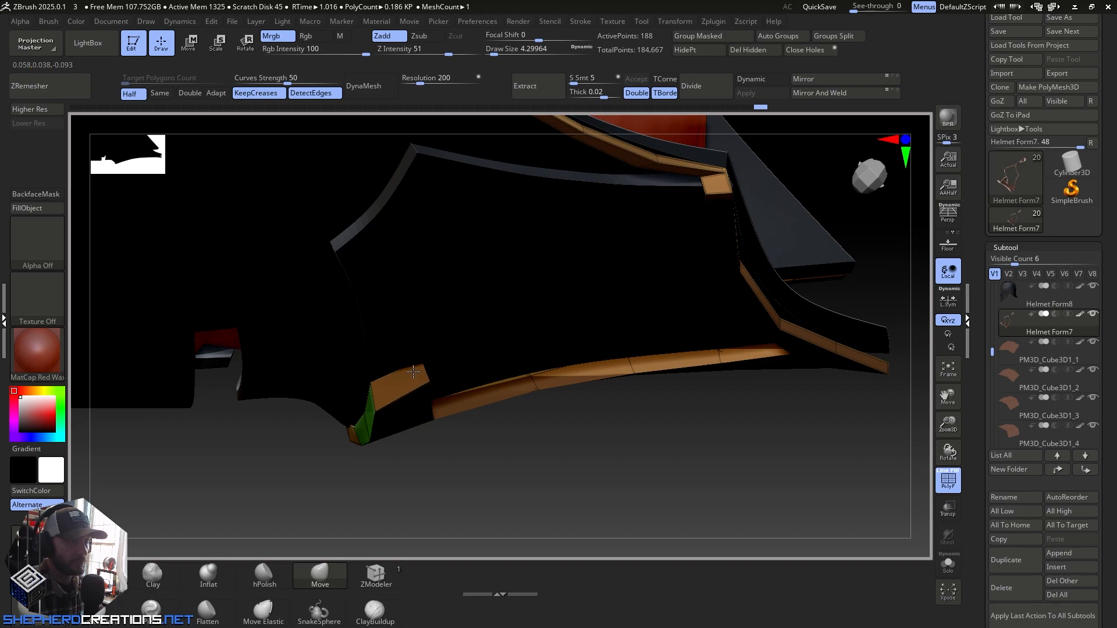
mouse_move(376, 387)
right_down()
mouse_move(434, 294)
mouse_move(391, 331)
mouse_move(403, 365)
right_up()
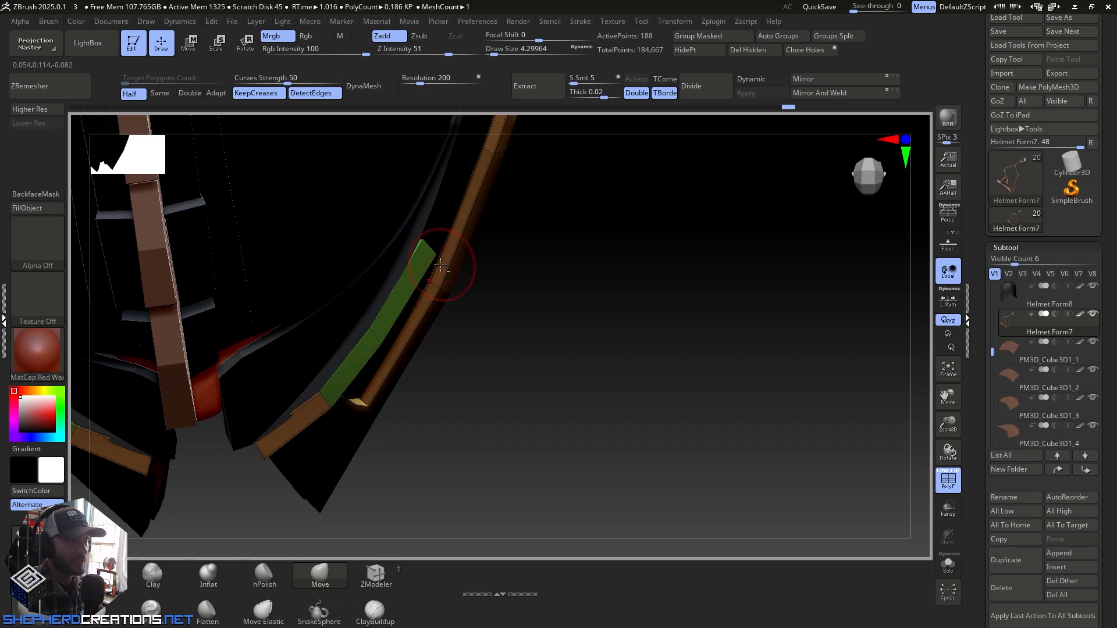
right_drag(441, 265, 455, 430)
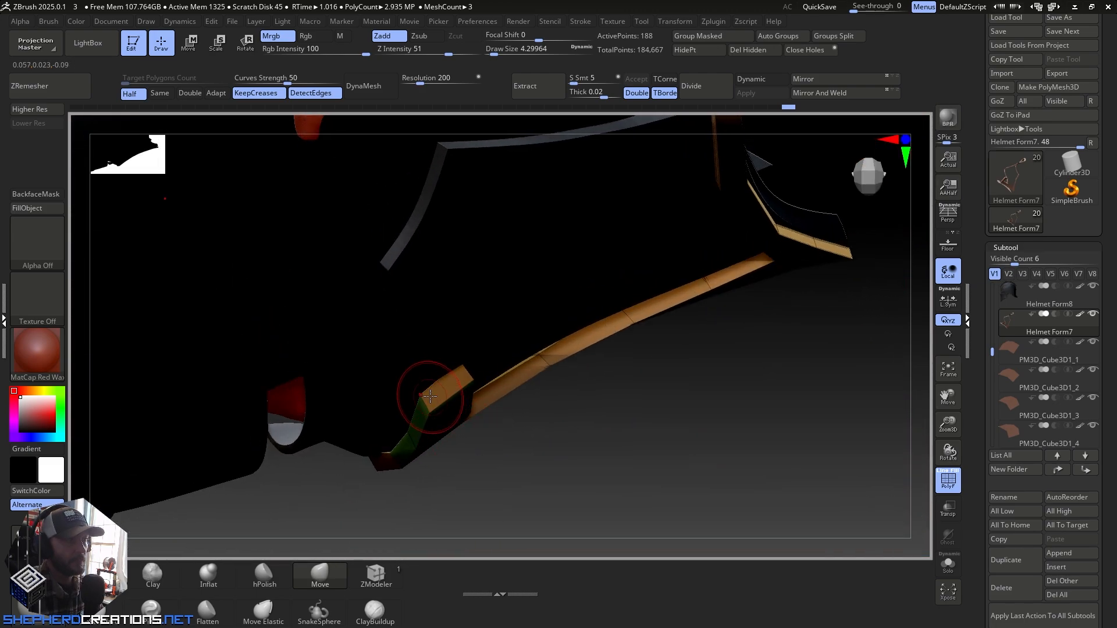
mouse_move(468, 388)
right_down()
mouse_move(454, 282)
mouse_move(473, 337)
mouse_move(469, 309)
mouse_move(474, 387)
right_up()
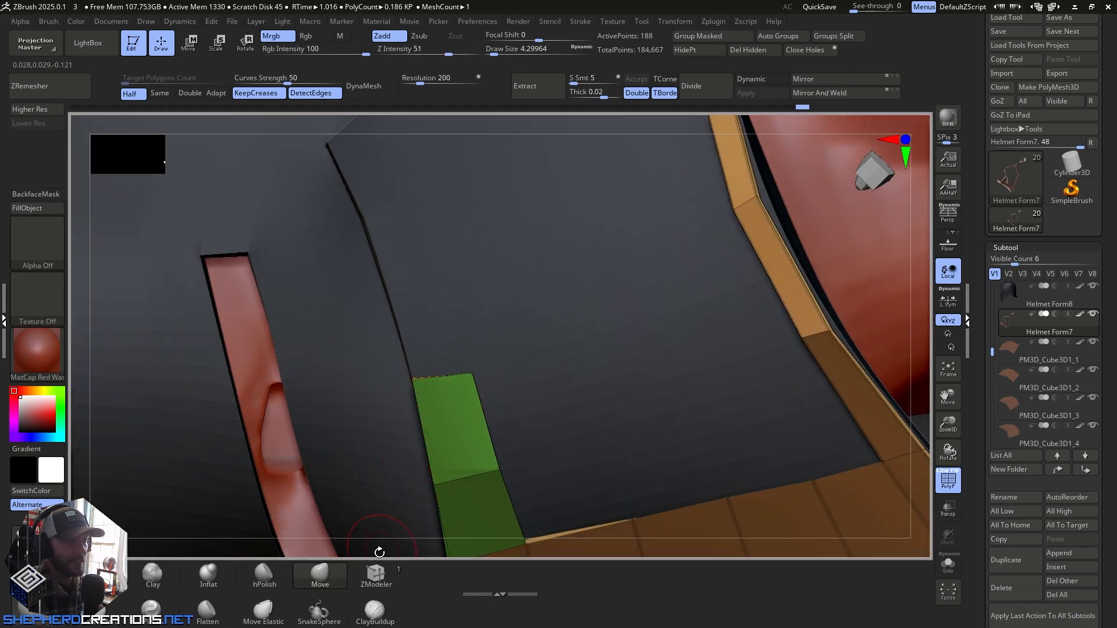
Step: Extrude the upper-edge strip's end face again to add a third segment, and return to the Move brush
click(376, 573)
right_drag(407, 519, 453, 388)
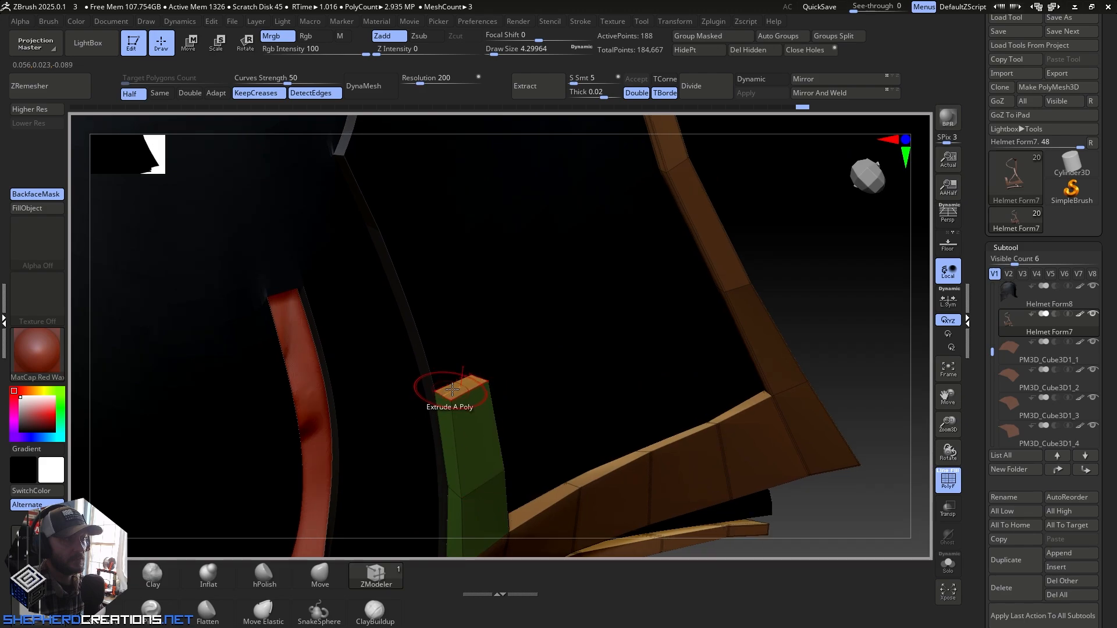
drag(456, 381, 437, 304)
click(320, 575)
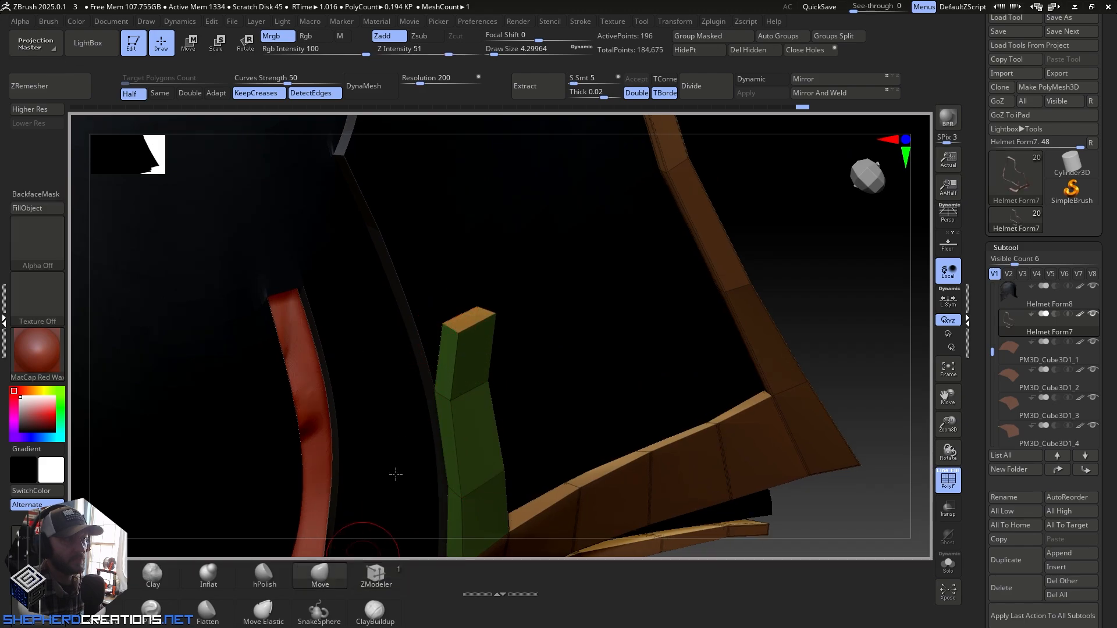
Step: Fit the third upper-edge segment's end corners to the cheek plate and narrow its end to match the strip's width
mouse_move(394, 473)
right_down()
mouse_move(506, 349)
mouse_move(475, 331)
right_up()
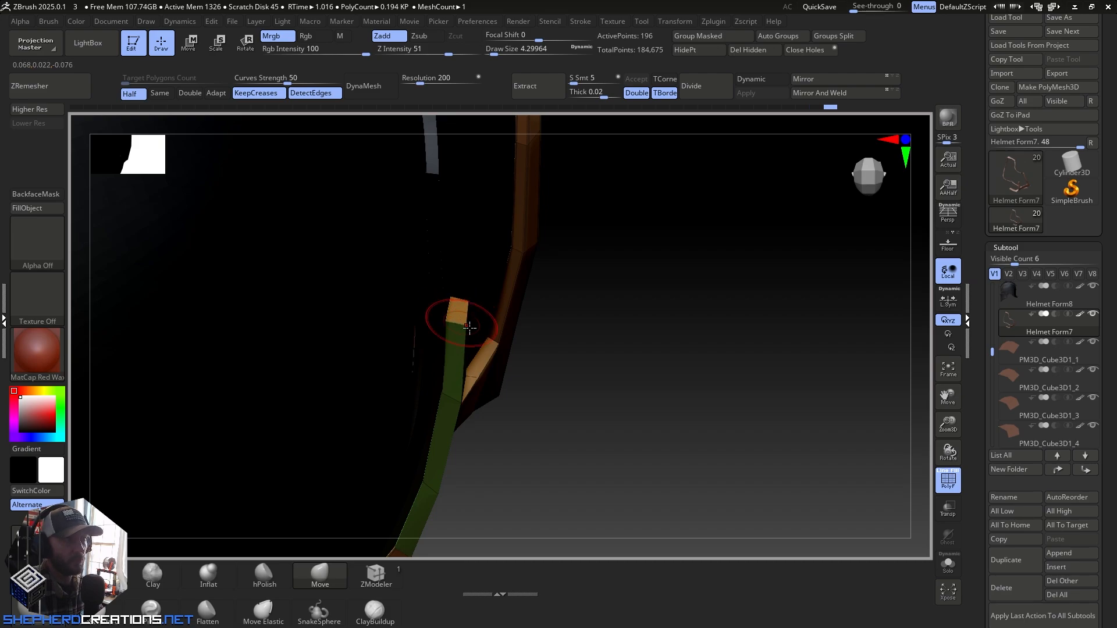
right_drag(454, 322, 570, 444)
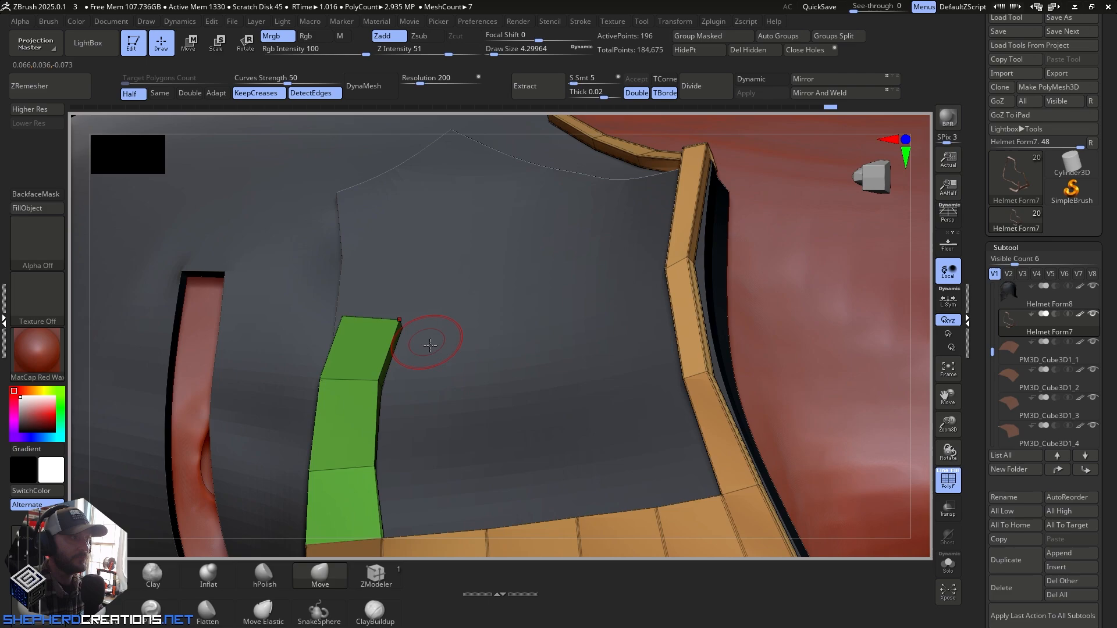
right_drag(424, 331, 402, 364)
right_drag(348, 320, 340, 321)
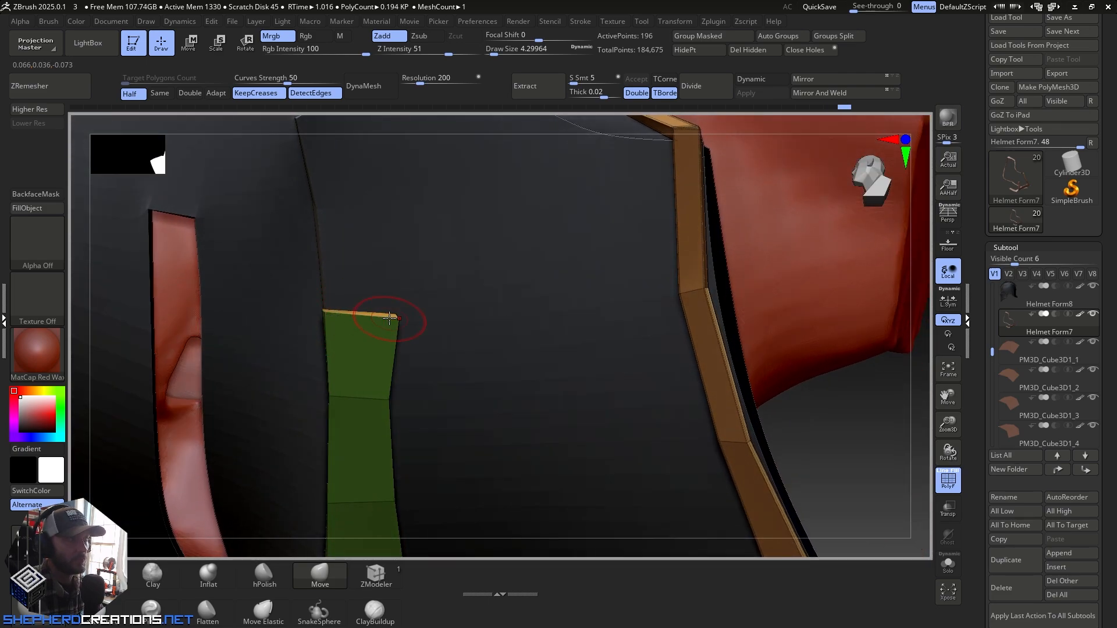
drag(361, 311, 349, 310)
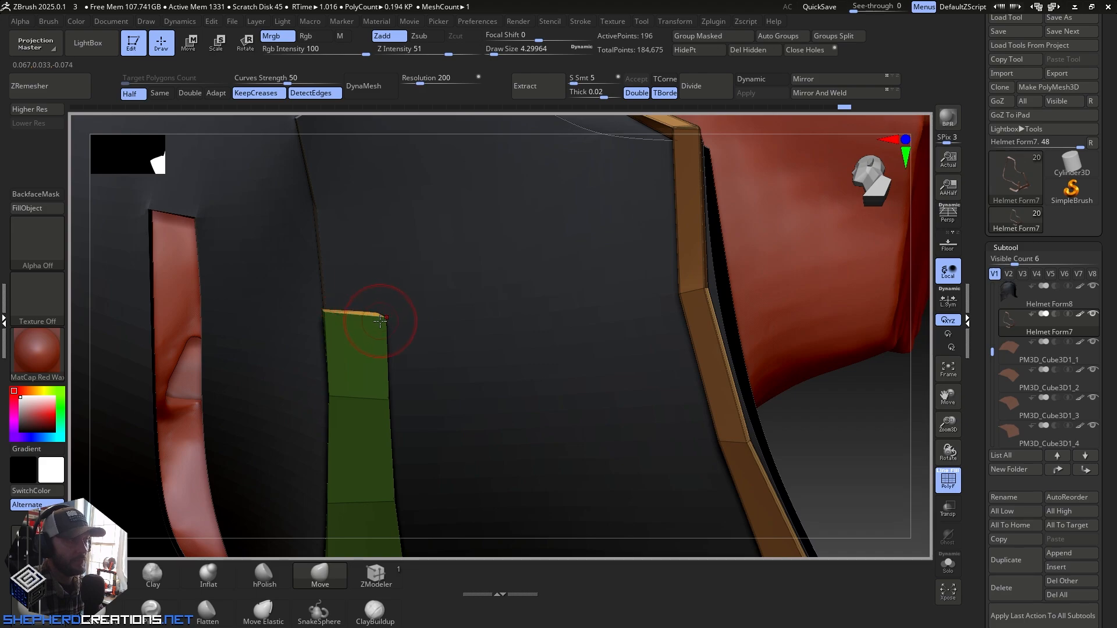
Step: Extrude a fourth segment toward the peak of the cheek plate's upper edge and fit its end to the surface with the Move brush
ctrl+right_drag(433, 345, 479, 367)
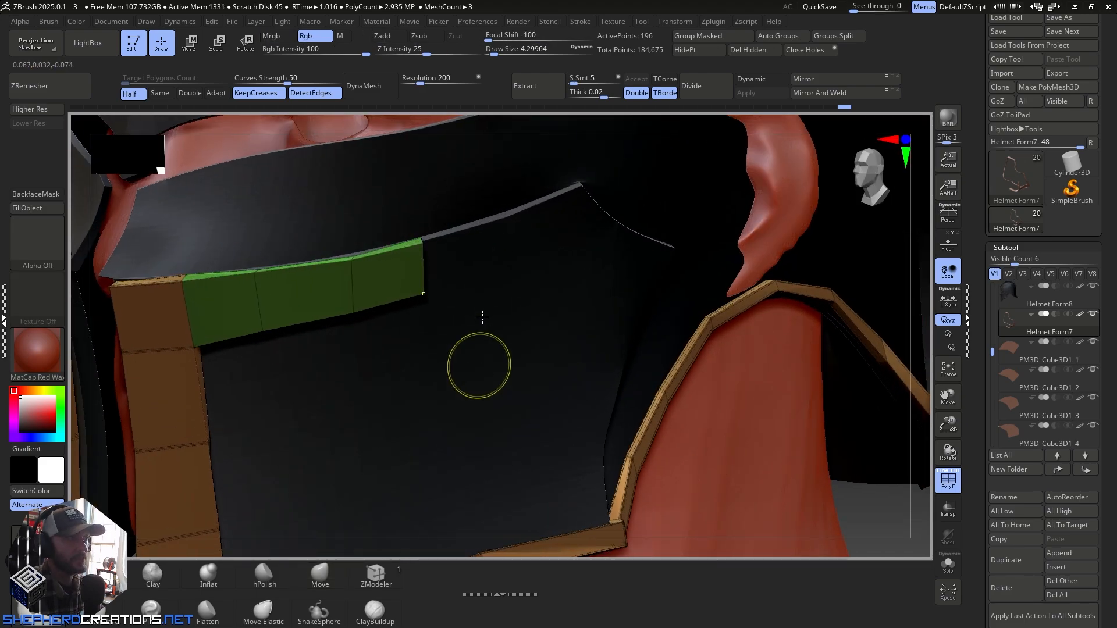
mouse_move(483, 262)
alt+right_down()
mouse_move(490, 342)
mouse_move(473, 394)
mouse_move(468, 339)
mouse_move(459, 337)
mouse_move(450, 388)
mouse_move(459, 349)
alt+right_up()
click(376, 573)
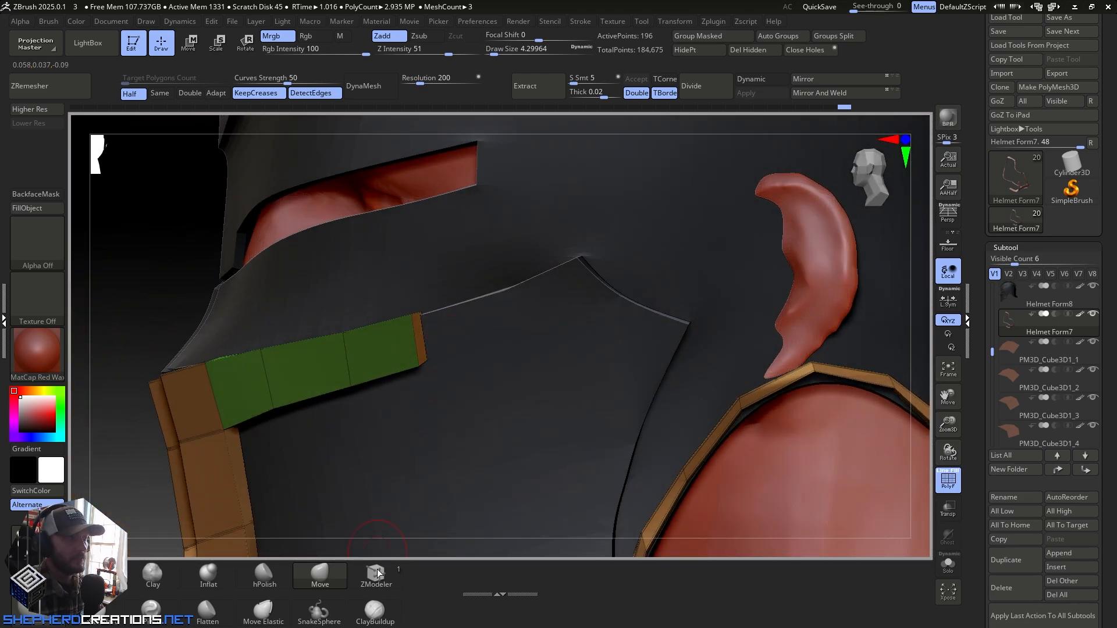
click(416, 338)
drag(416, 338, 495, 322)
click(341, 576)
mouse_move(524, 319)
right_down()
mouse_move(498, 394)
mouse_move(477, 311)
right_up()
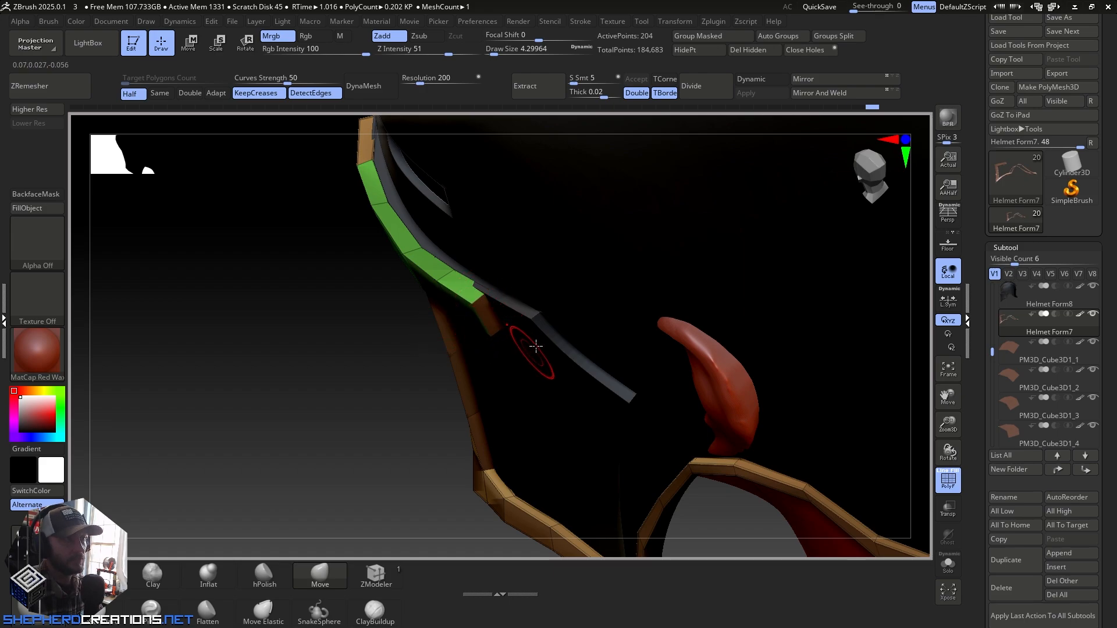
mouse_move(536, 346)
right_down()
mouse_move(571, 259)
mouse_move(523, 354)
mouse_move(525, 340)
mouse_move(455, 384)
right_up()
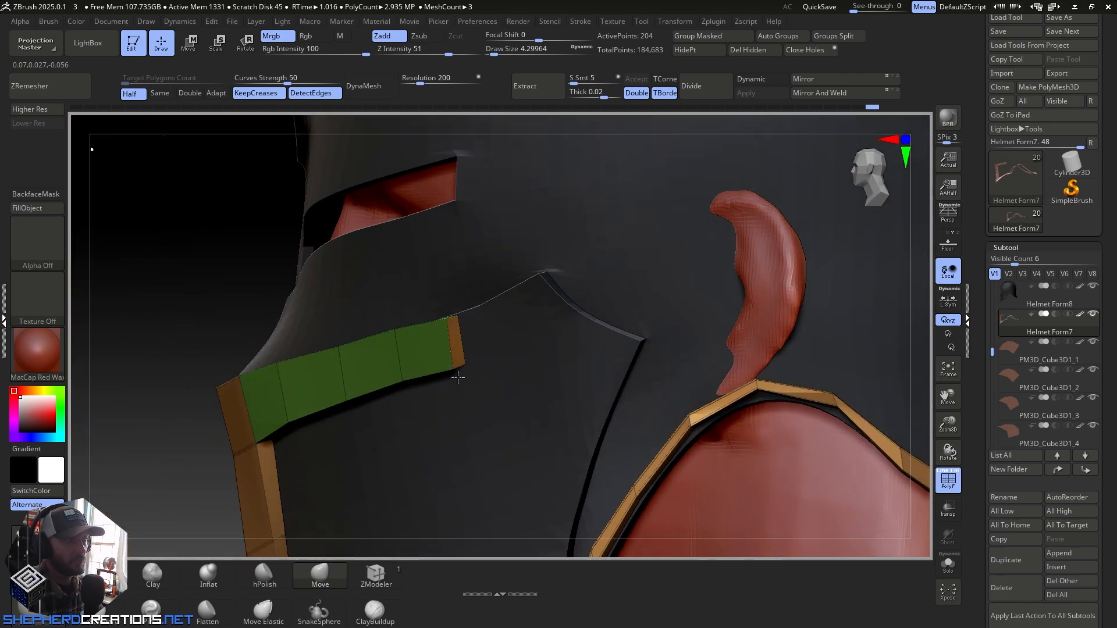
Step: Set ZModeler to Stitch two points and merge the strip end's lower corner into its upper corner on one side
click(376, 575)
ctrl+right_drag(477, 437, 451, 399)
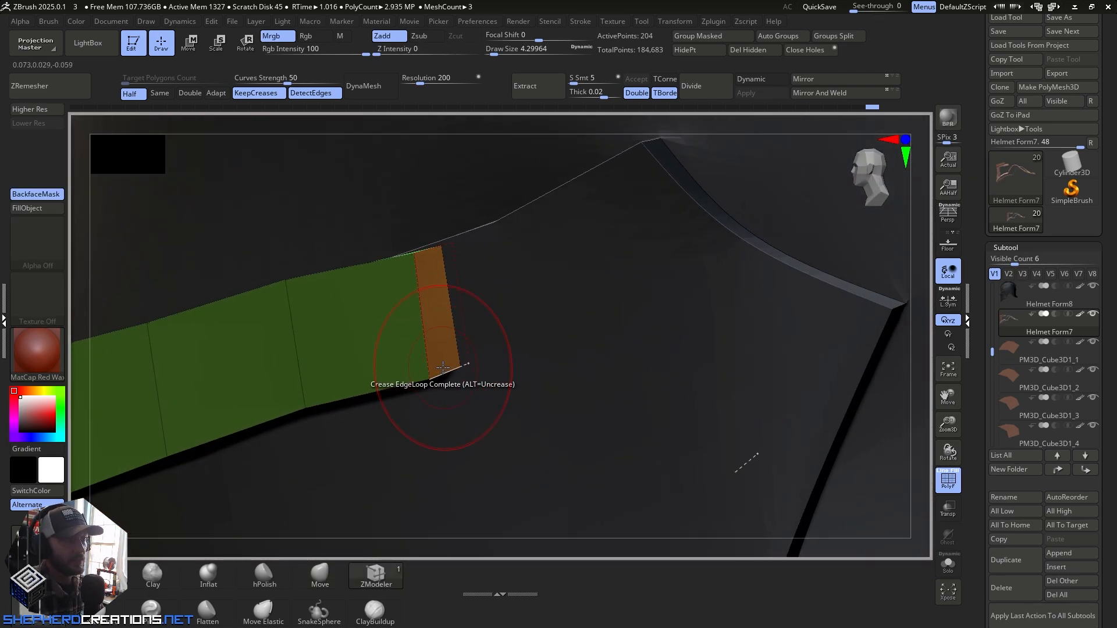
key(space)
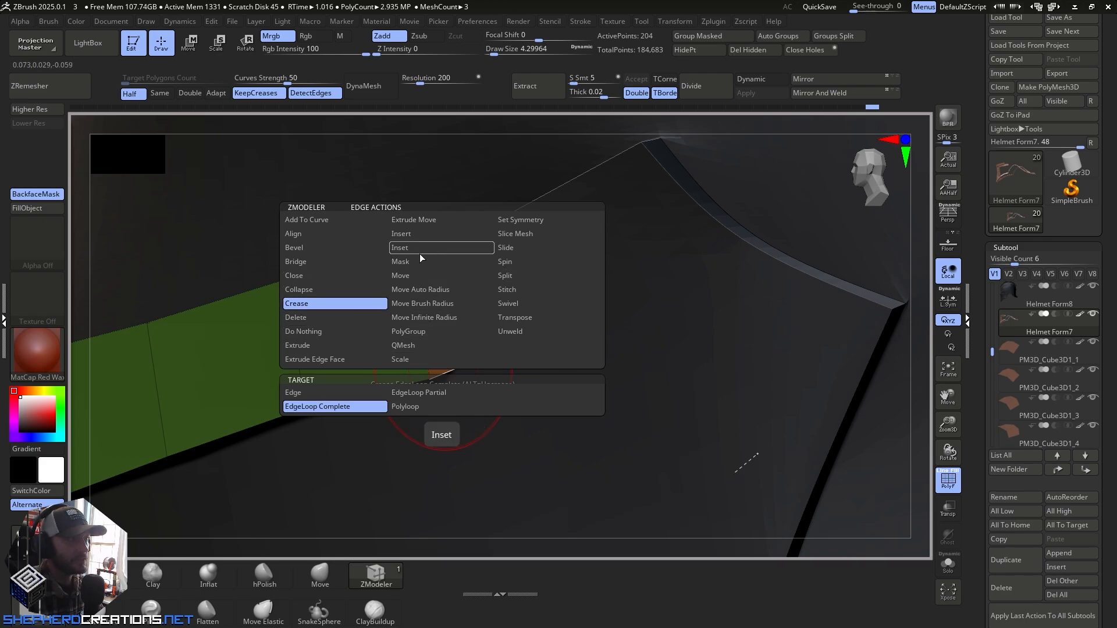
click(507, 289)
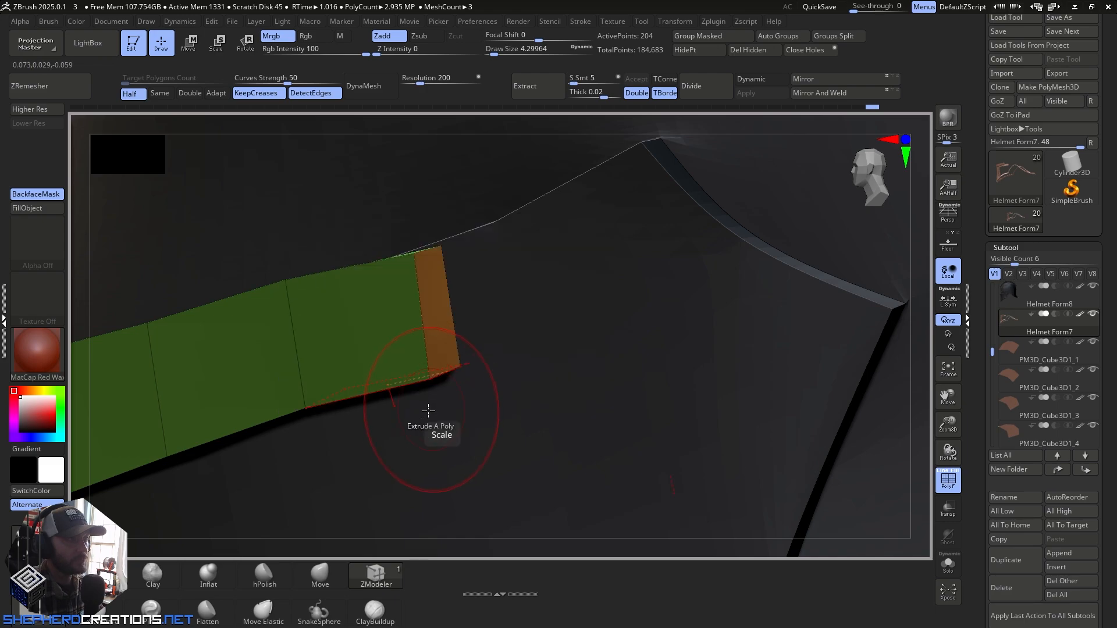
click(427, 376)
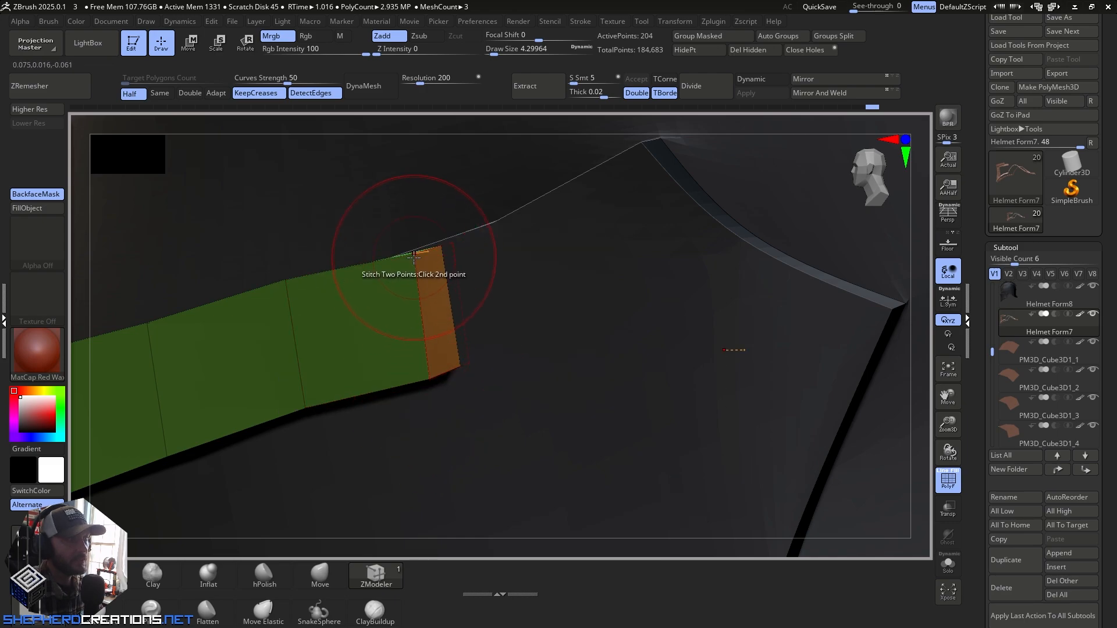
click(414, 255)
Step: Isolate the trim with Solo and stitch the end's remaining lower corner to its upper corner to taper the strip to a point
right_drag(414, 256, 457, 349)
click(951, 567)
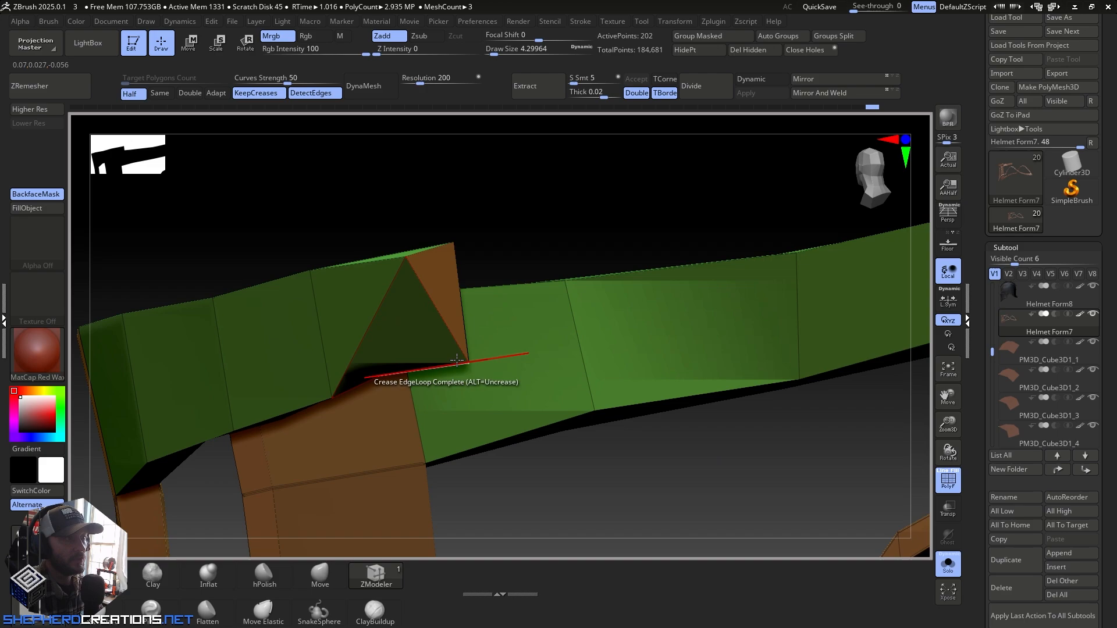
click(466, 362)
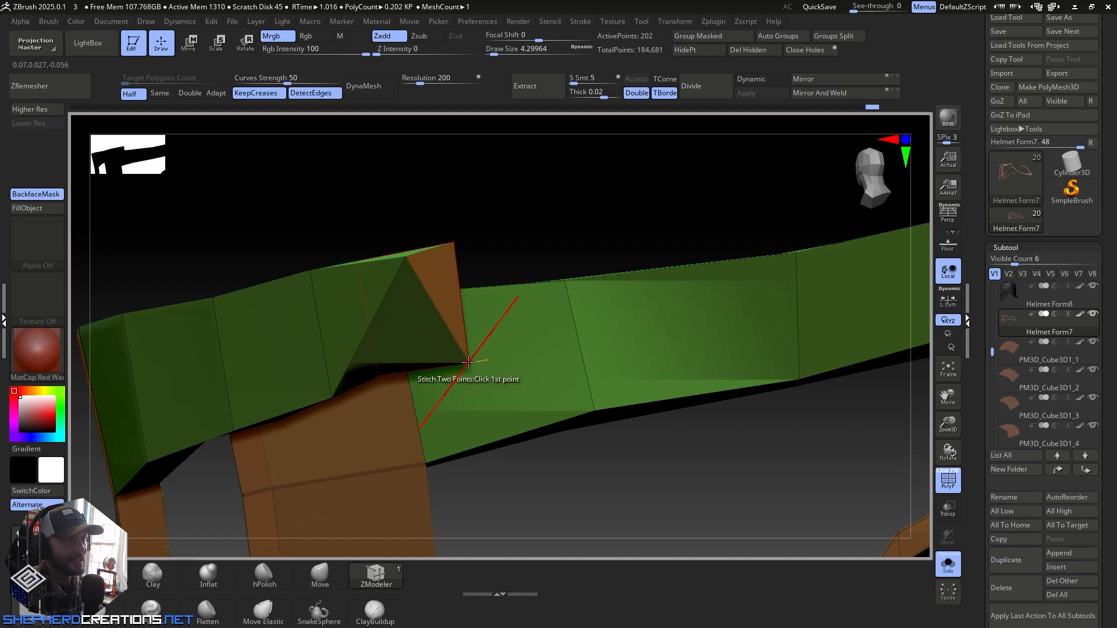
click(451, 242)
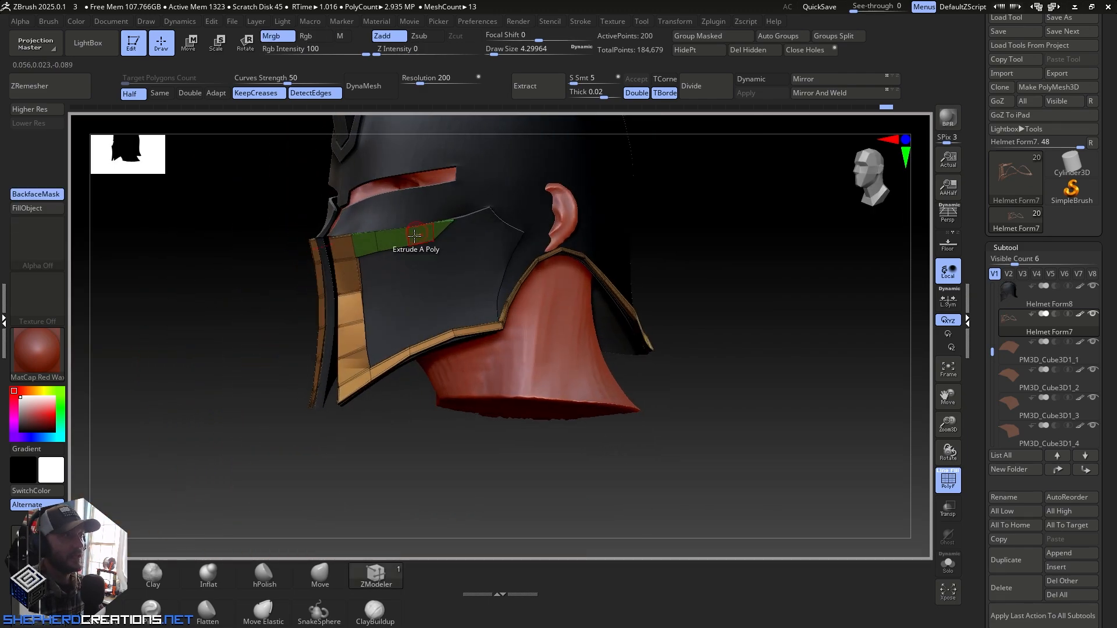
Step: Crease the complete edge loops along the upper-edge strip with ZModeler and preview the trim with dynamic subdivision
ctrl+right_drag(414, 236, 448, 250)
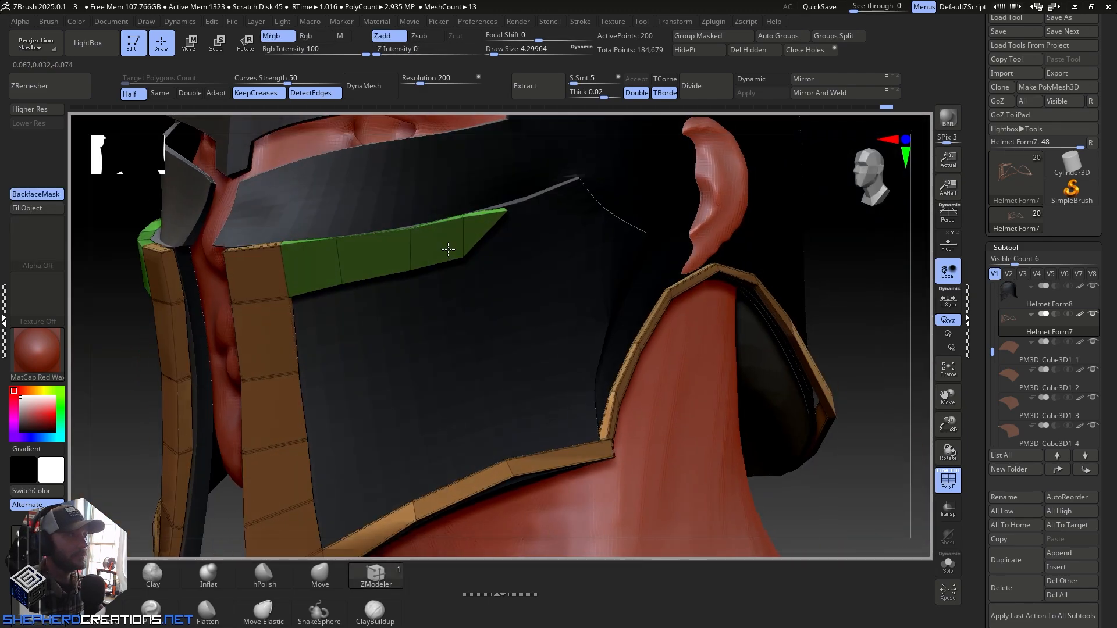
right_drag(378, 242, 312, 316)
ctrl+right_drag(304, 272, 320, 291)
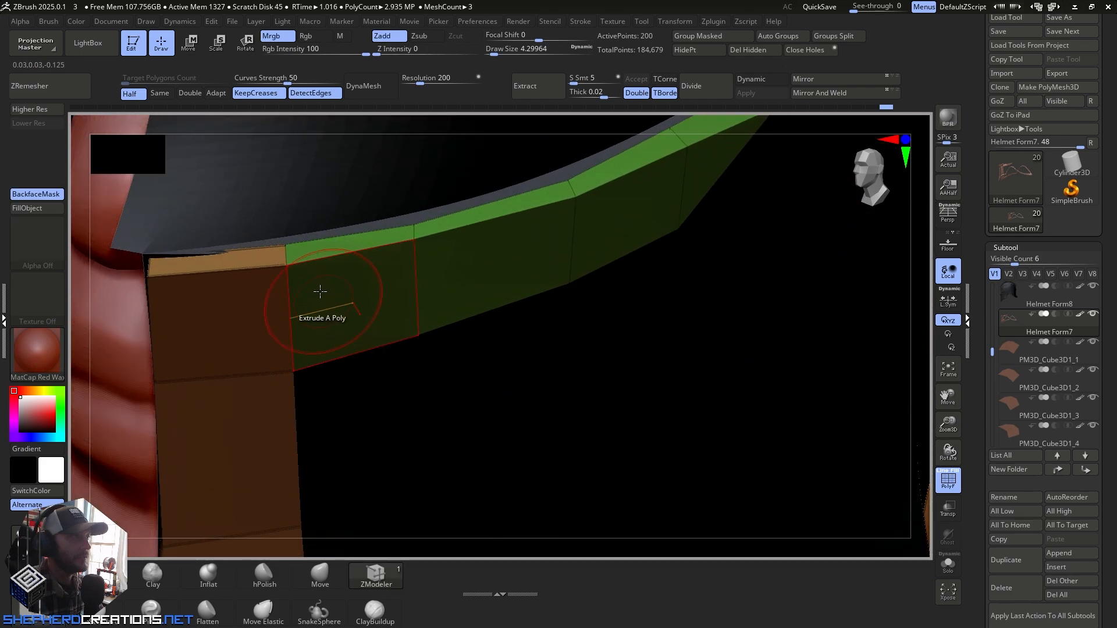
click(342, 256)
click(350, 236)
right_drag(414, 275, 401, 188)
right_drag(434, 319, 552, 291)
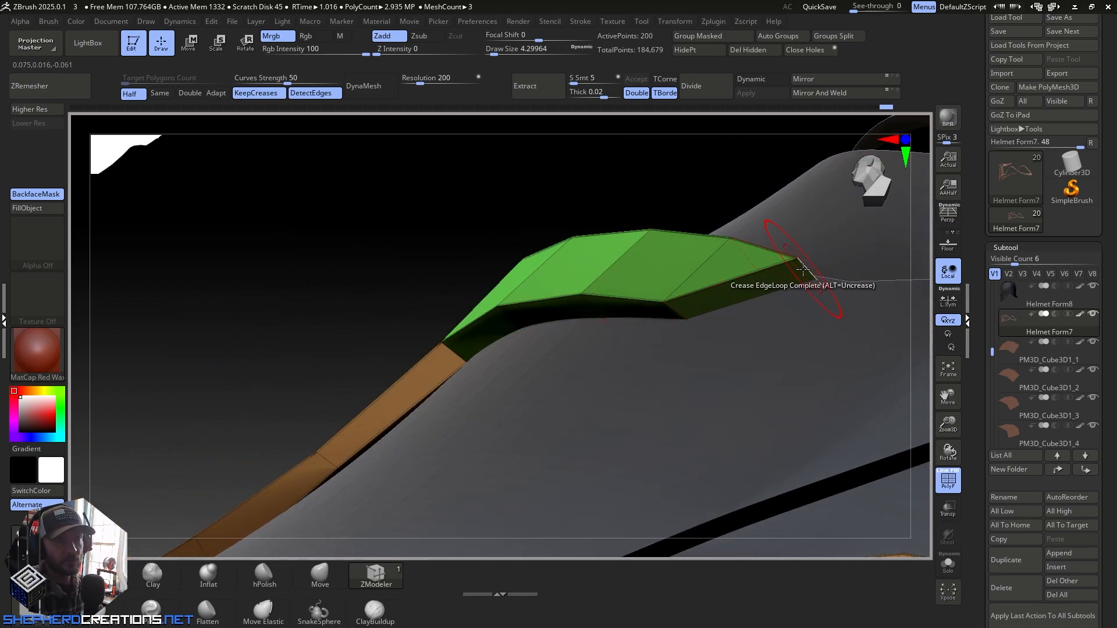
right_drag(751, 298, 507, 339)
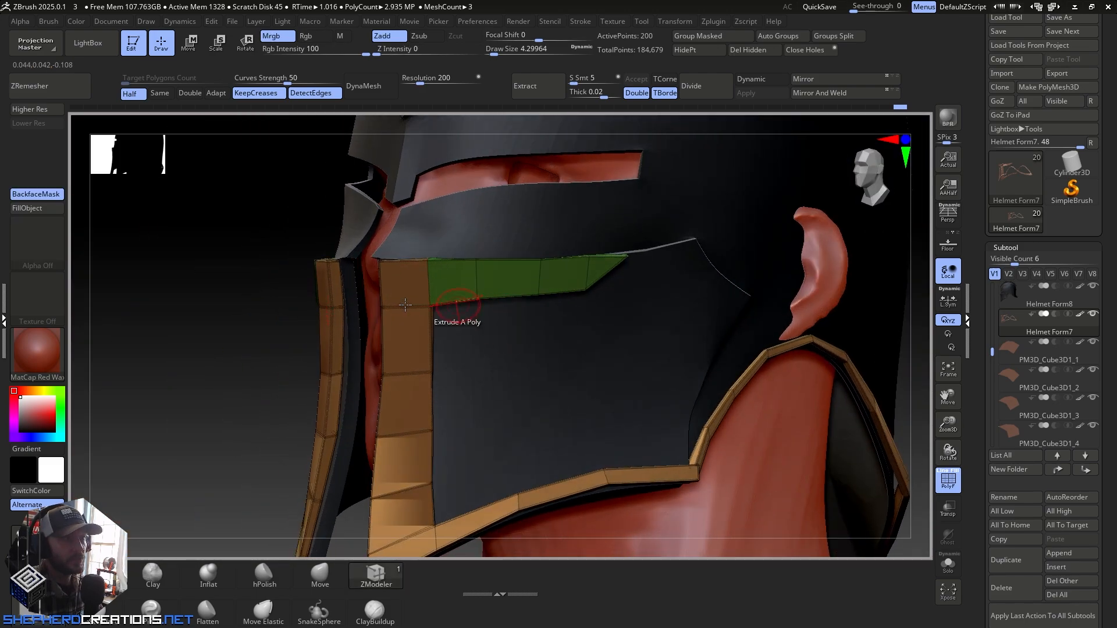
click(48, 111)
ctrl+right_drag(427, 419, 395, 355)
click(45, 128)
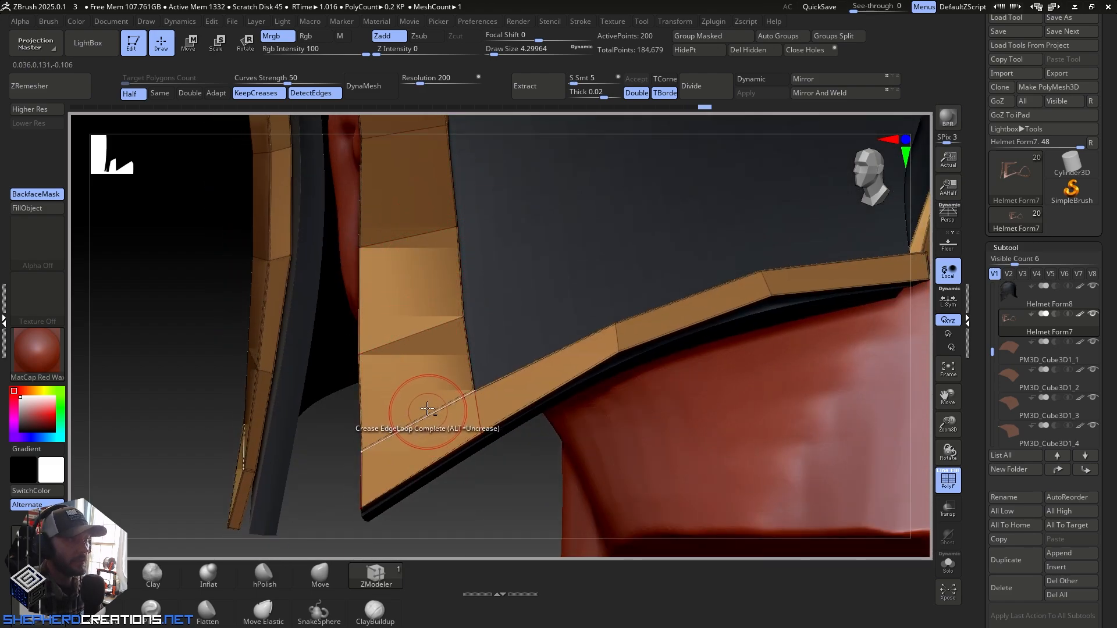
Step: Set the ZModeler edge crease to EdgeLoop Partial and crease the trim's inner edge along the cheek plate's lower border at the front corner
right_drag(428, 407, 517, 366)
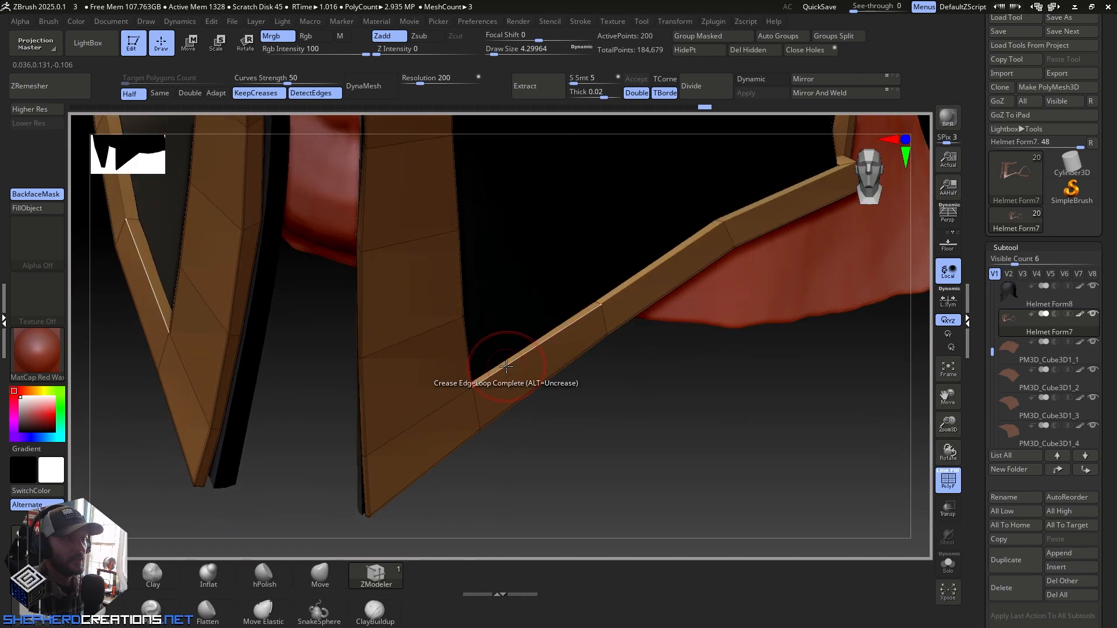
key(space)
click(485, 400)
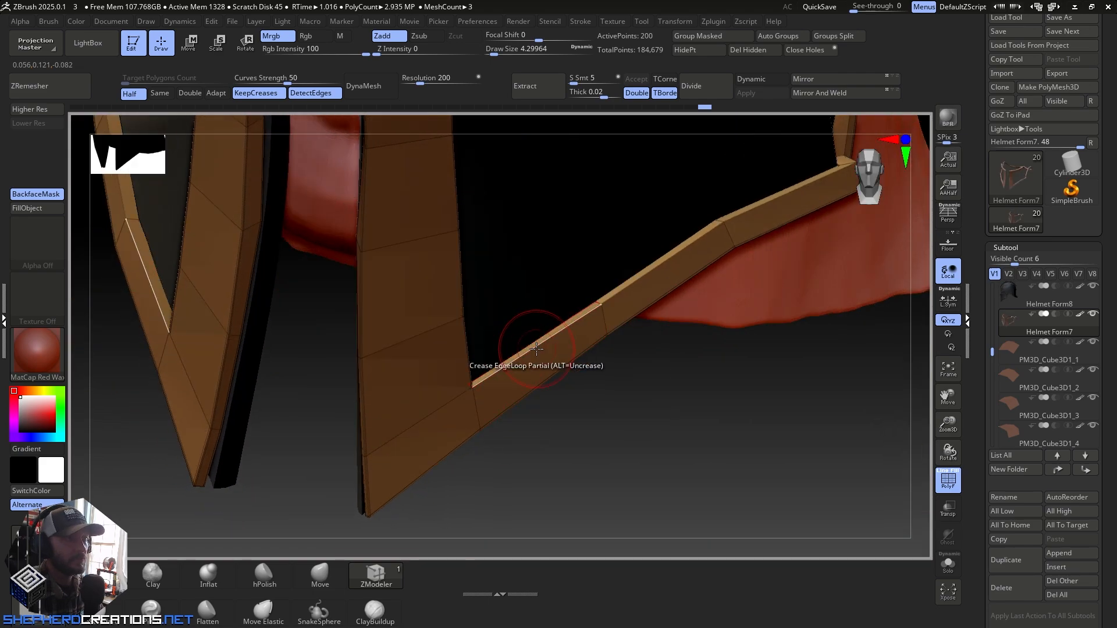
click(536, 349)
click(949, 572)
drag(611, 454, 555, 361)
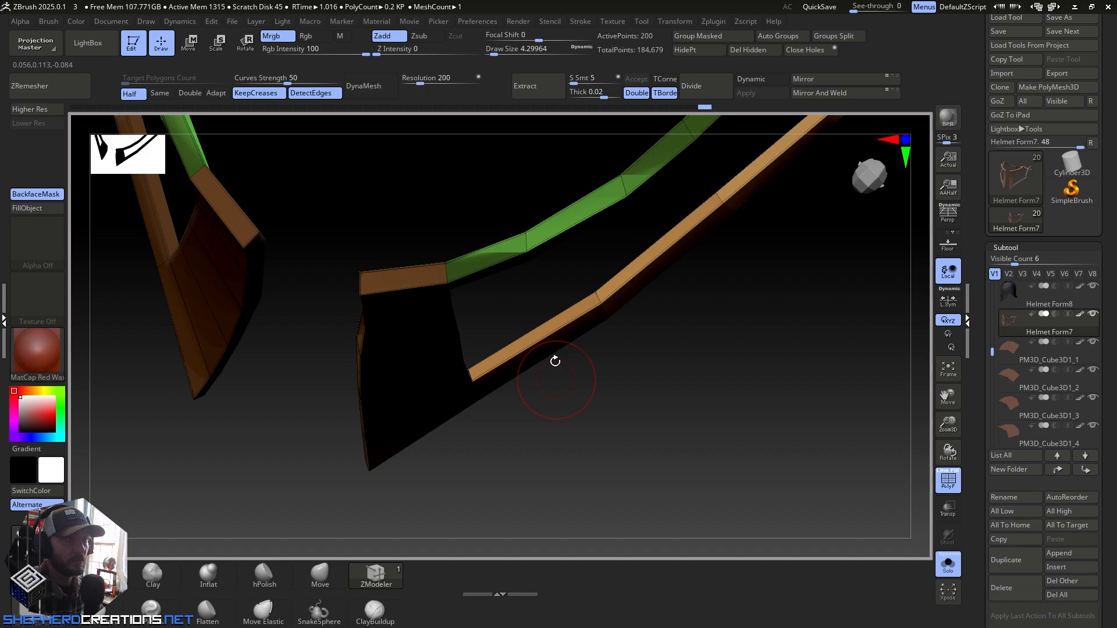
drag(554, 318, 360, 420)
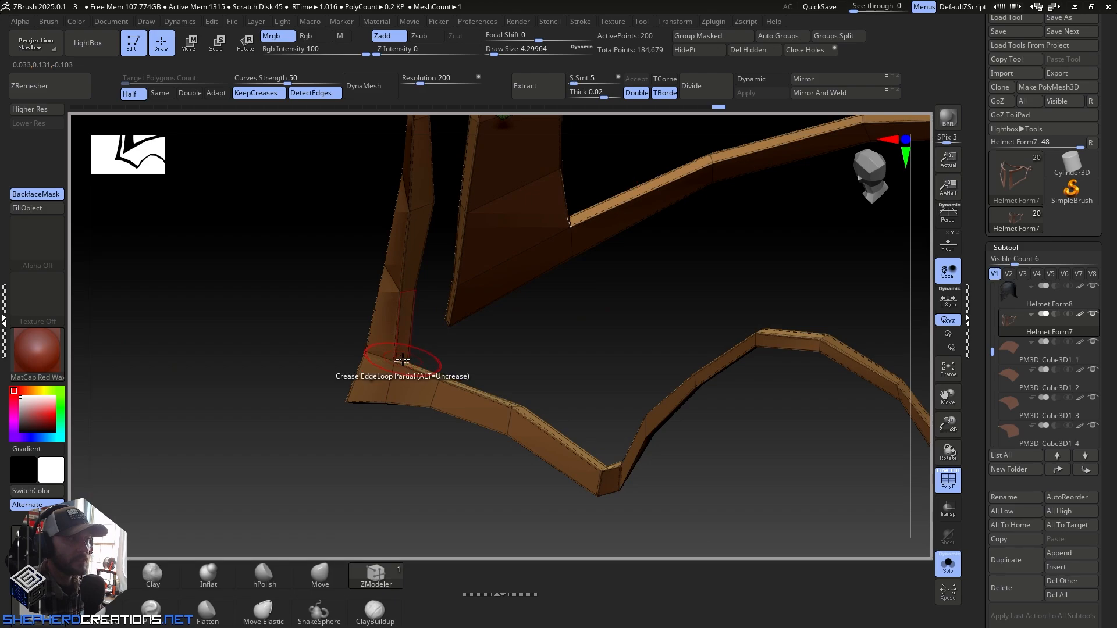
drag(407, 362, 431, 337)
Step: Smooth the trim with dynamic subdivision and examine it on the full helmet with the polyframe hidden
click(36, 109)
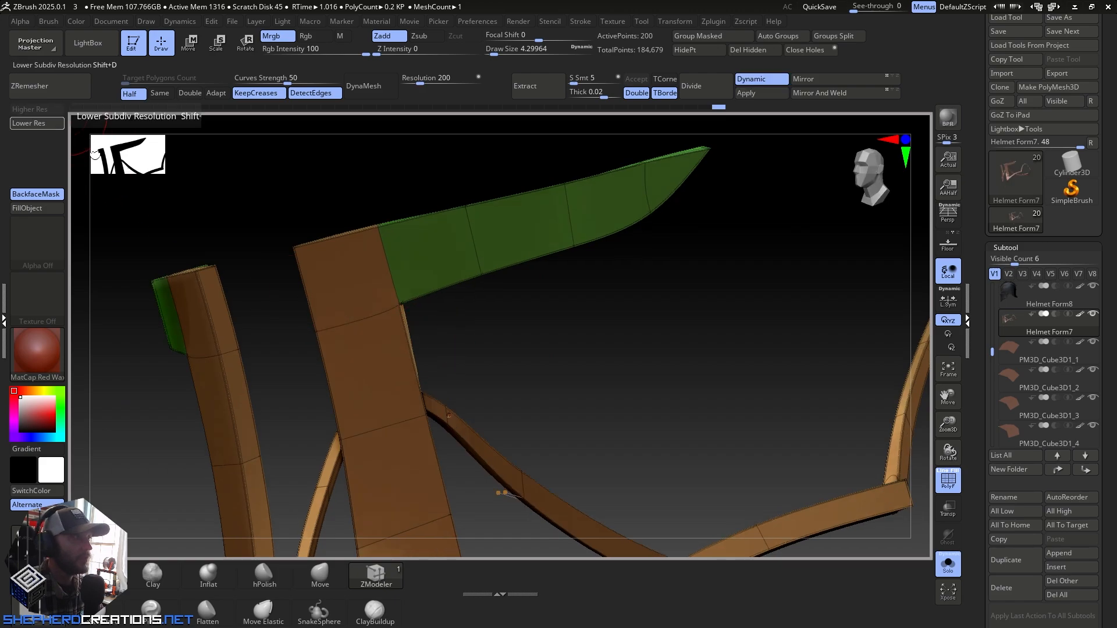
ctrl+right_drag(419, 395, 389, 286)
right_drag(281, 298, 835, 506)
click(945, 567)
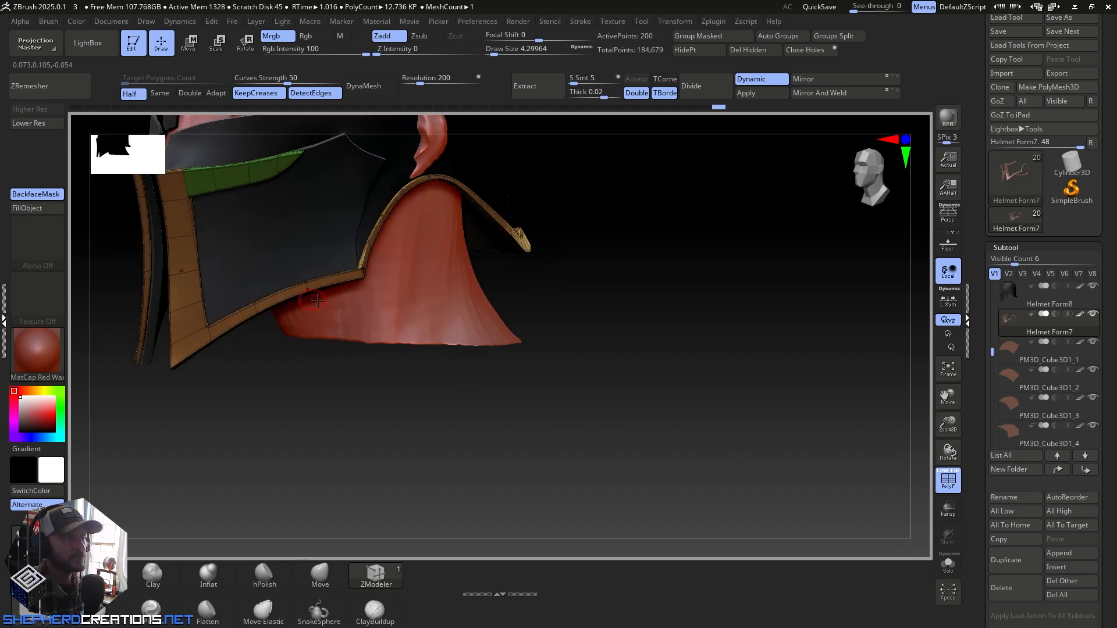
alt+right_drag(226, 208, 551, 374)
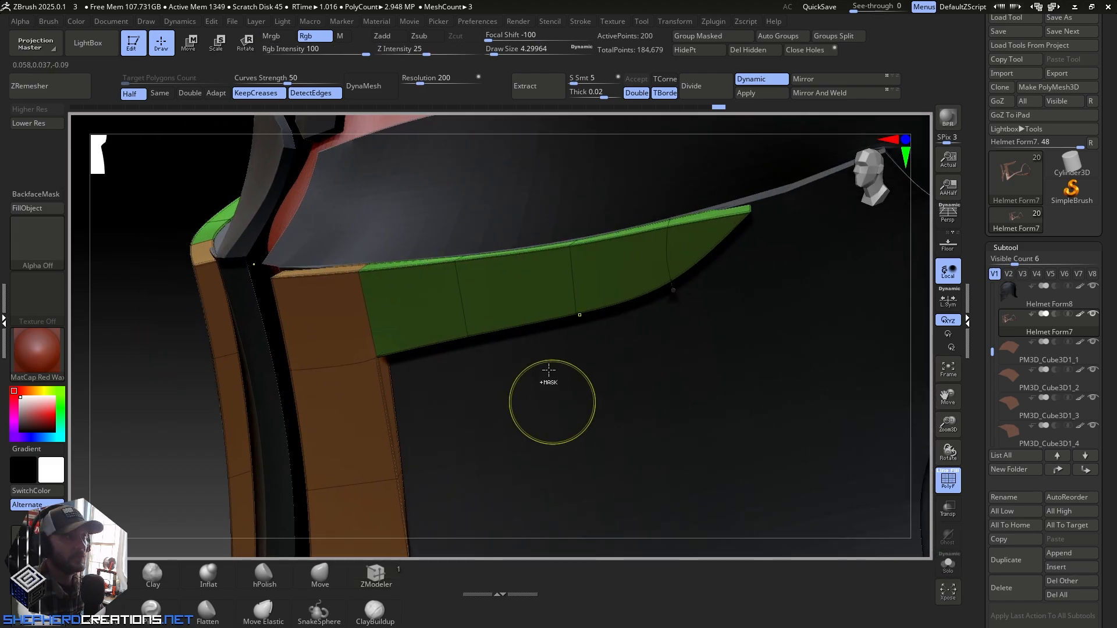
click(955, 486)
ctrl+right_drag(621, 404, 410, 323)
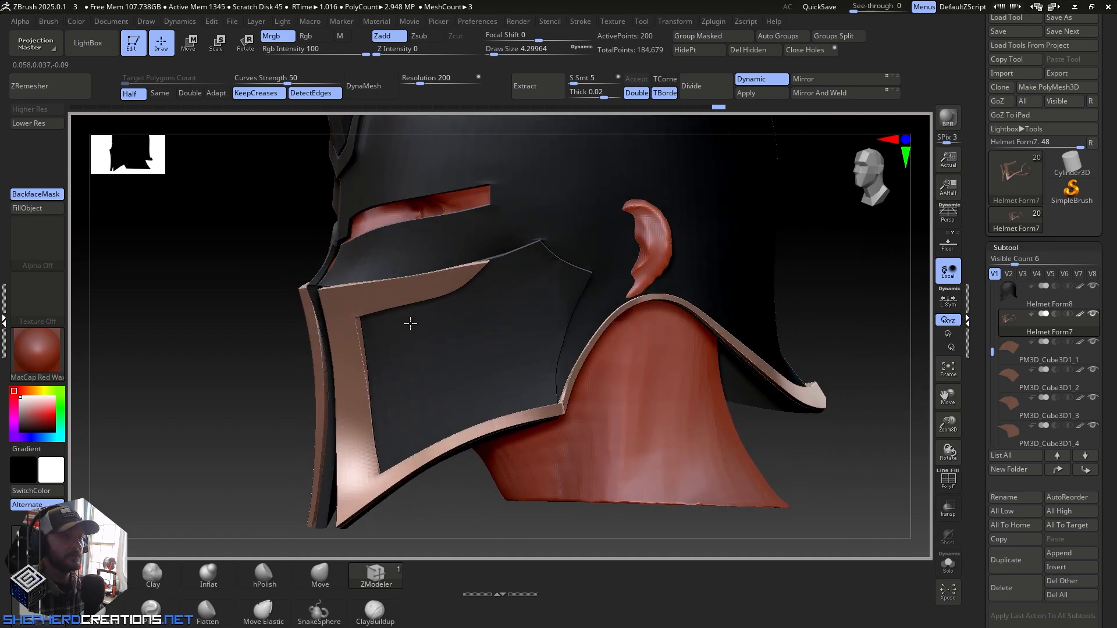
Step: With the Move brush, pull the upper strip's tip to the cheek plate's peak and narrow the strip using a draw size of about 5
click(320, 575)
mouse_move(483, 419)
ctrl+right_down()
mouse_move(532, 363)
mouse_move(506, 431)
ctrl+right_up()
mouse_move(546, 378)
right_down()
mouse_move(543, 391)
mouse_move(563, 377)
mouse_move(520, 302)
mouse_move(552, 281)
mouse_move(506, 311)
mouse_move(521, 366)
right_up()
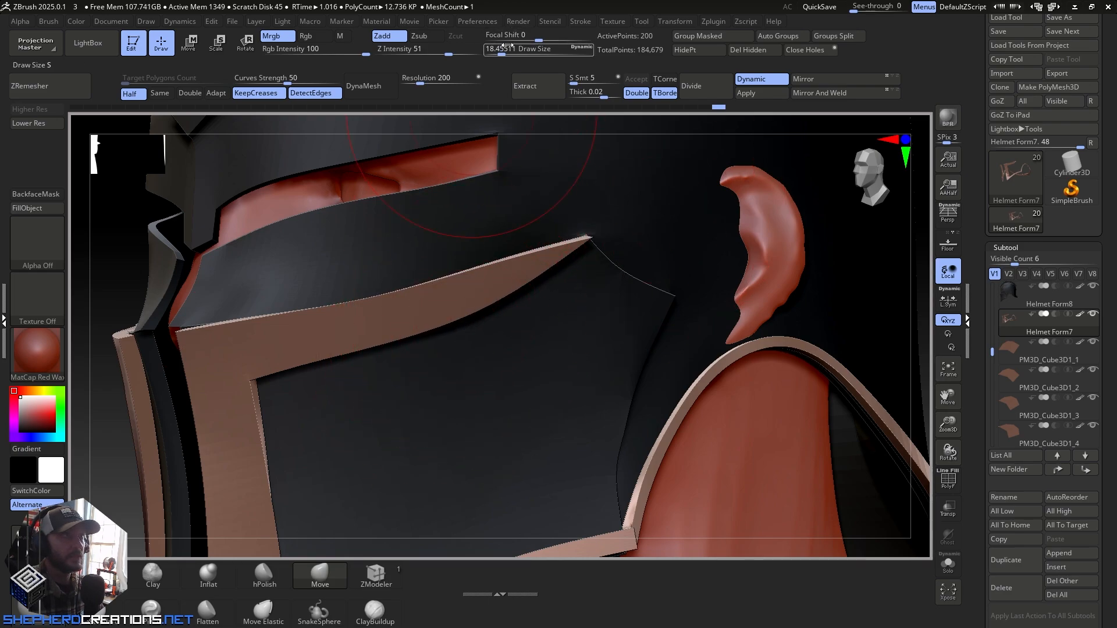
drag(494, 51, 492, 52)
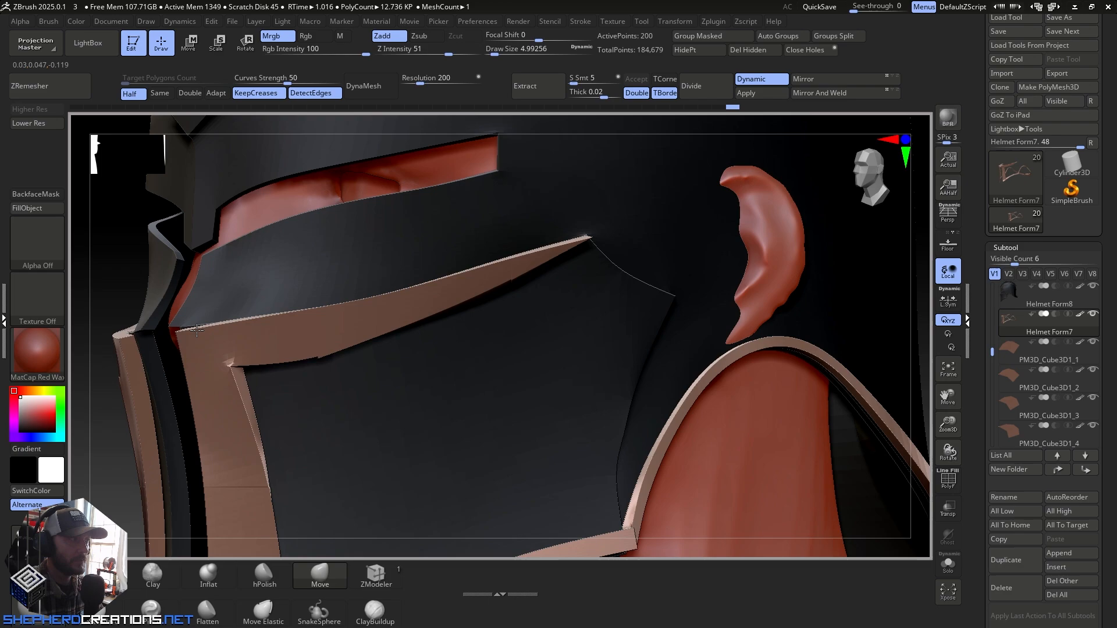
mouse_move(196, 330)
right_down()
mouse_move(324, 324)
mouse_move(314, 343)
right_up()
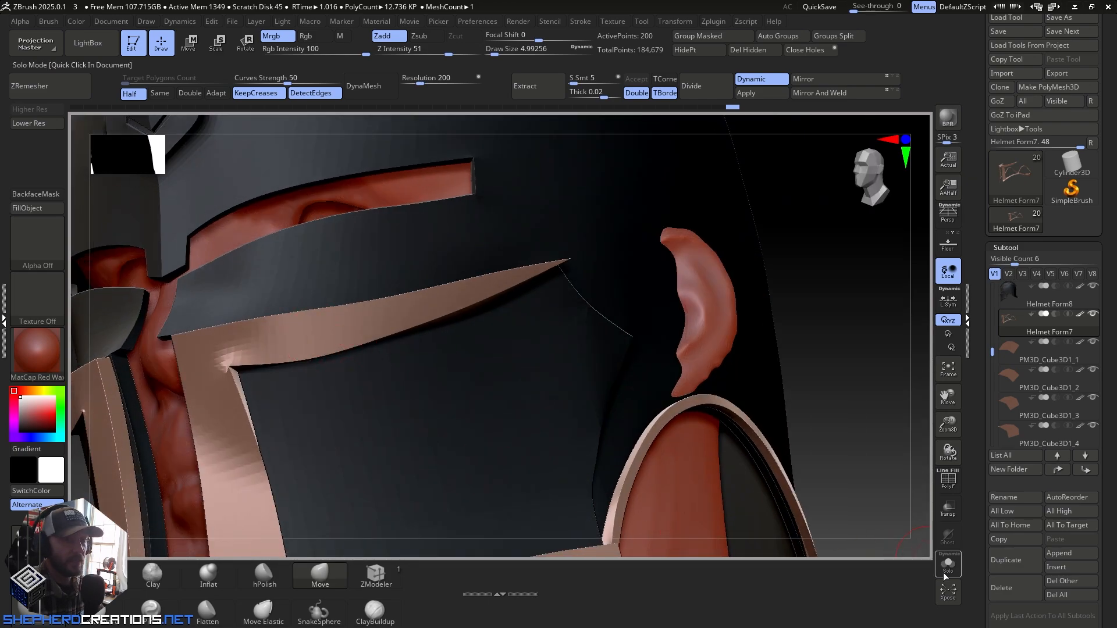
Step: Show the polyframe and narrow the trim along the face opening by moving its inner edge points with a draw size of about 5
click(946, 487)
mouse_move(326, 270)
right_down()
mouse_move(366, 280)
mouse_move(379, 334)
mouse_move(399, 321)
mouse_move(386, 250)
right_up()
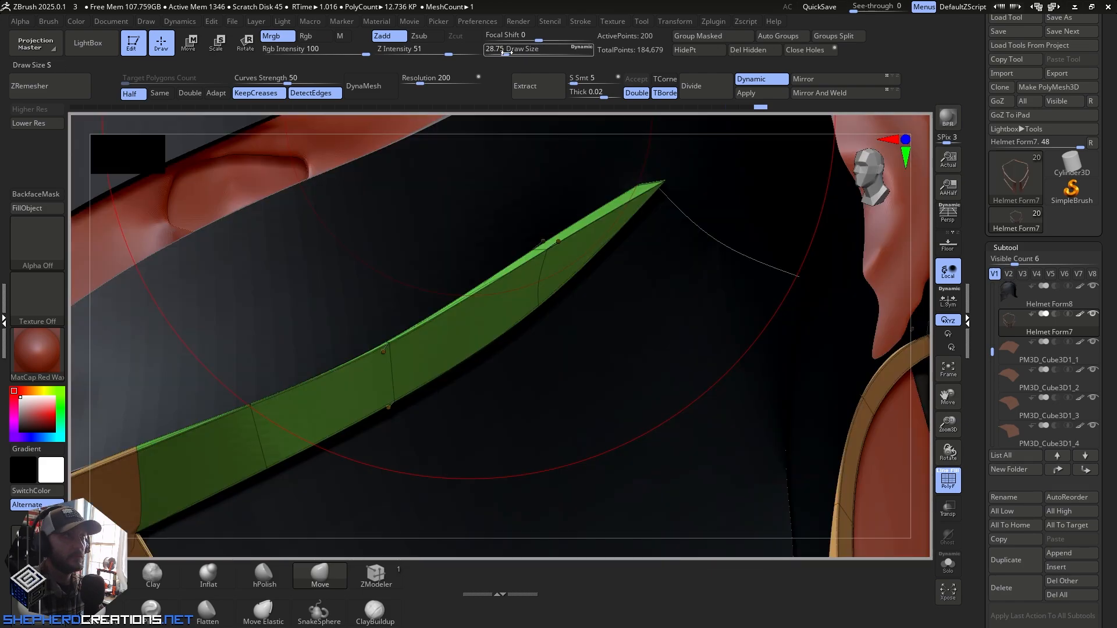
drag(507, 51, 495, 51)
mouse_move(391, 354)
ctrl+right_down()
mouse_move(349, 257)
mouse_move(369, 317)
mouse_move(368, 382)
mouse_move(349, 378)
ctrl+right_up()
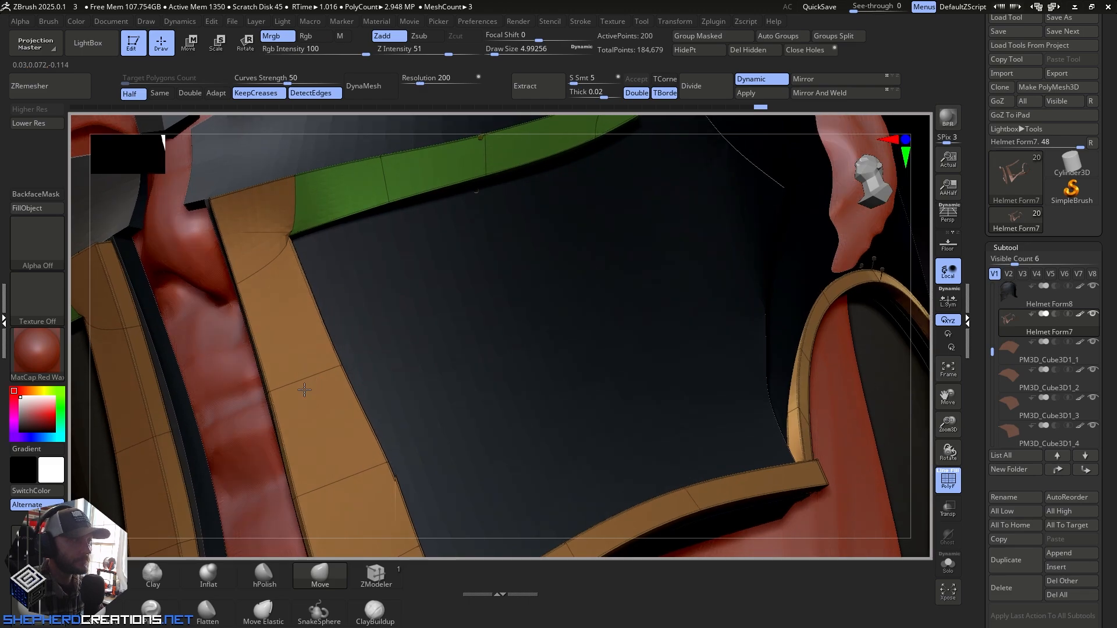
alt+right_drag(357, 397, 327, 281)
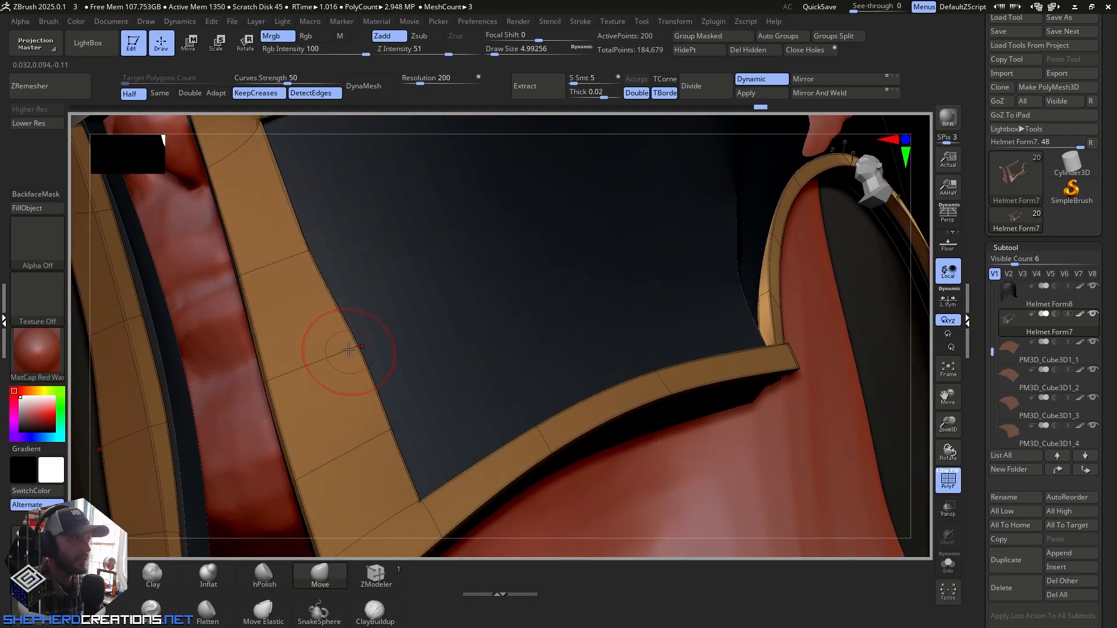
drag(349, 349, 314, 367)
alt+right_drag(378, 434, 341, 310)
drag(348, 326, 301, 363)
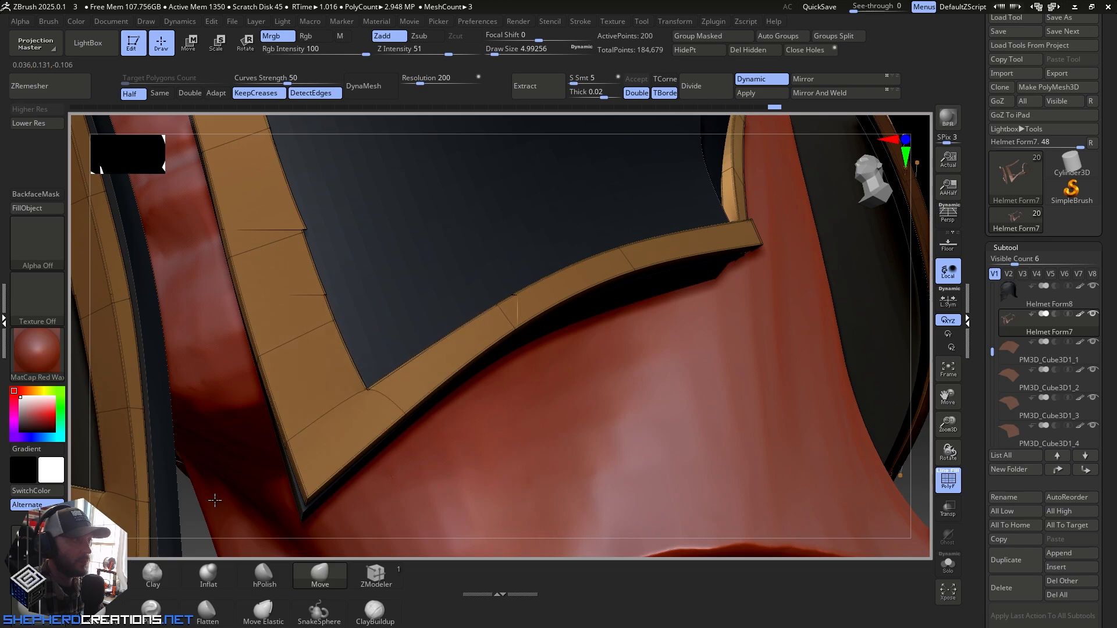
Step: Return the trim to its unsmoothed base mesh, hide the polyframe, and isolate the trim with Solo and transparency on
right_drag(269, 497, 300, 471)
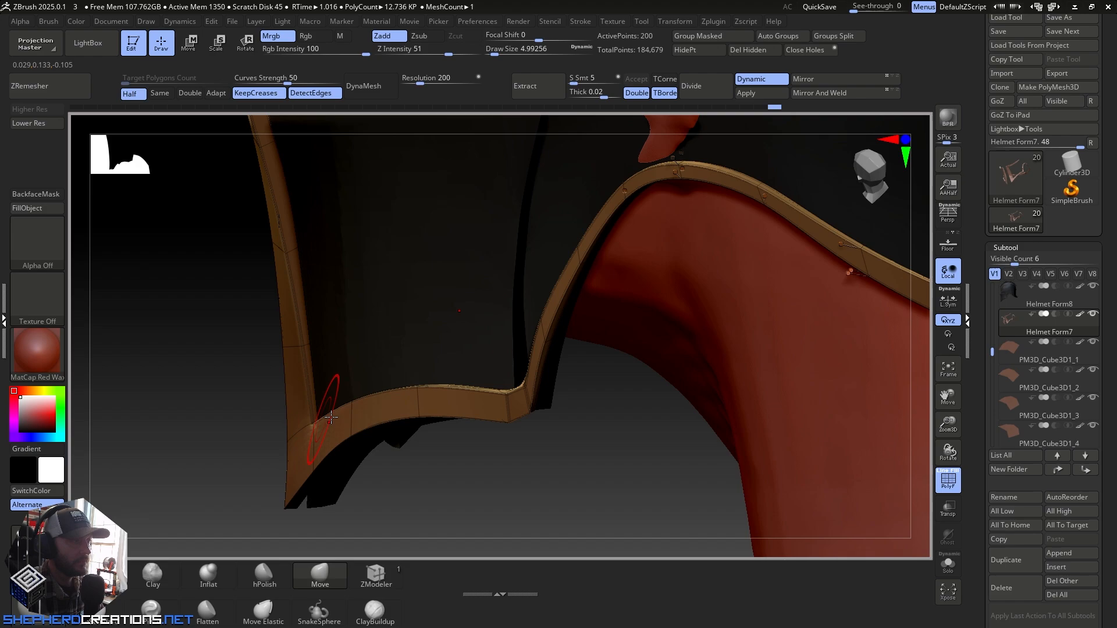
right_drag(329, 417, 336, 430)
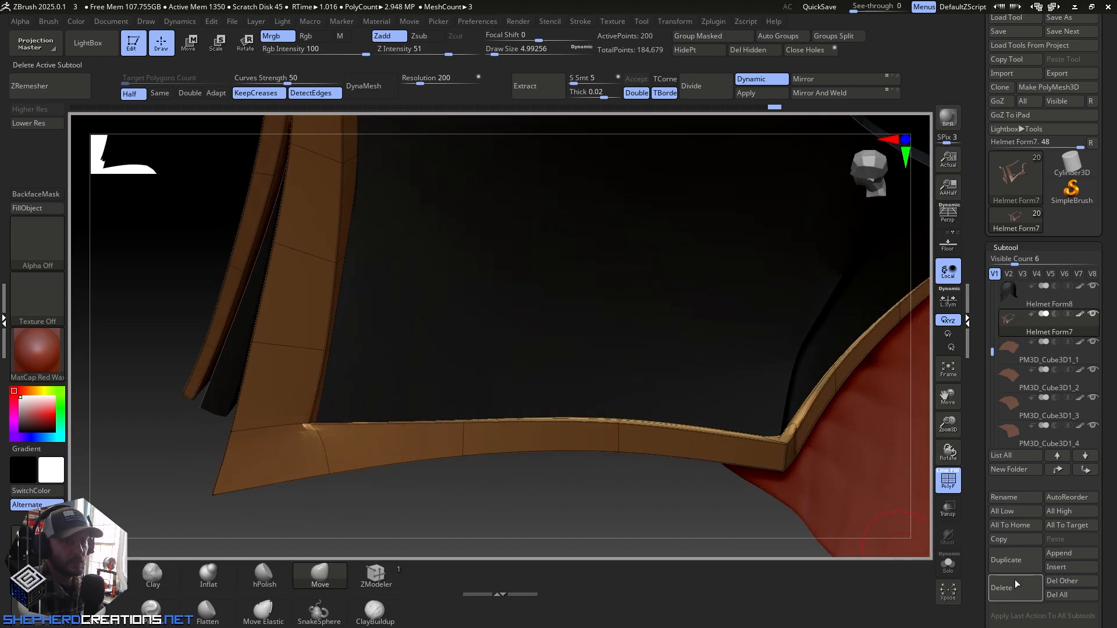
click(39, 126)
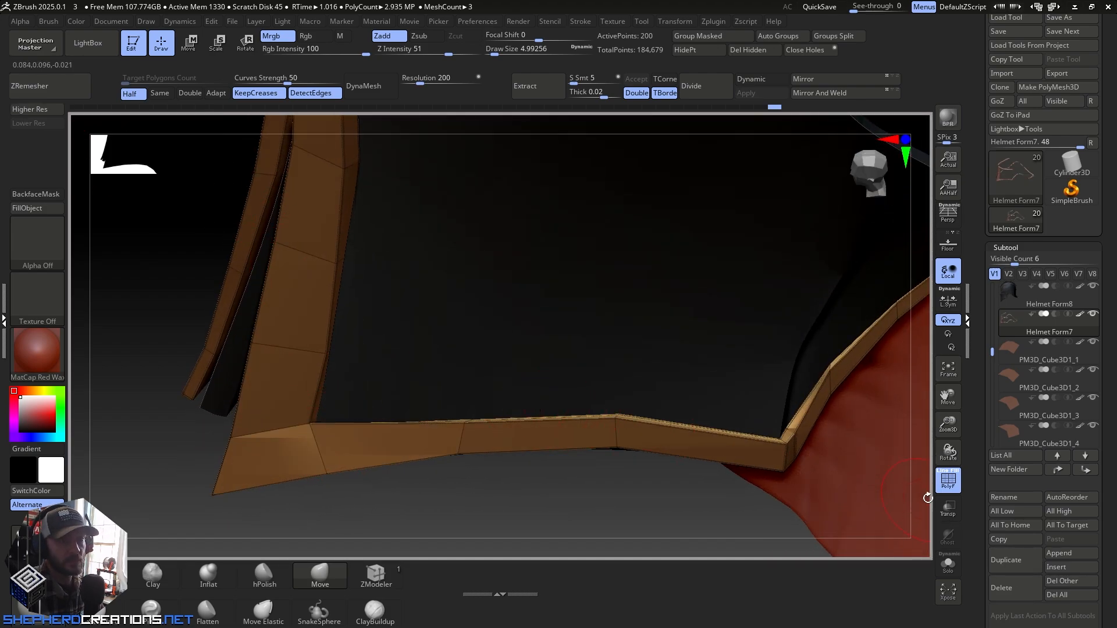
click(947, 480)
right_drag(835, 492, 899, 500)
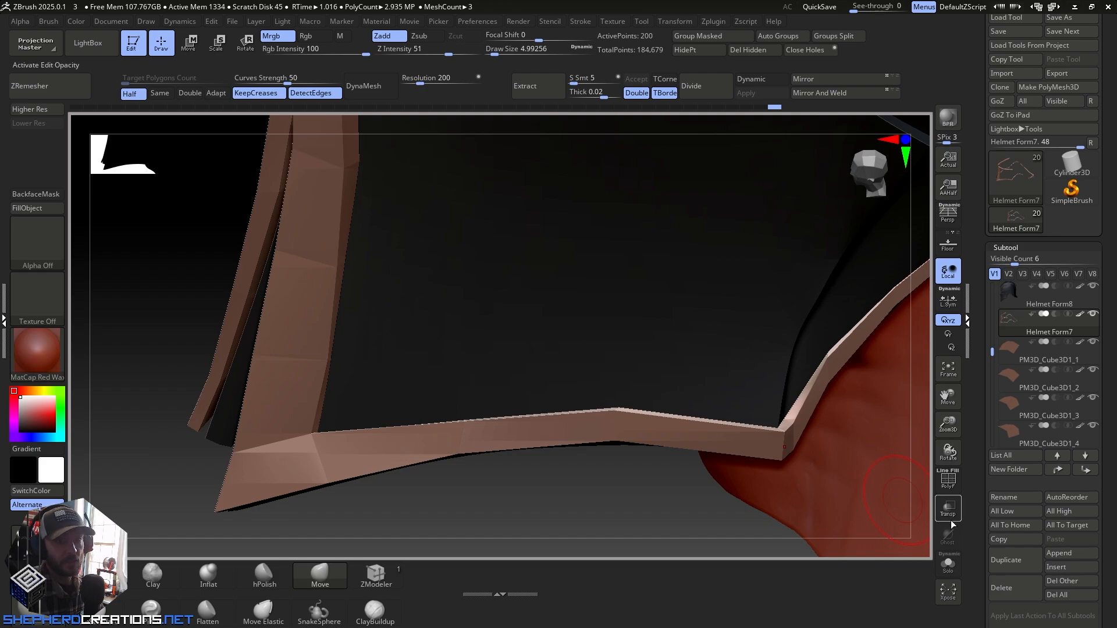
click(947, 509)
click(947, 563)
right_drag(684, 536, 707, 523)
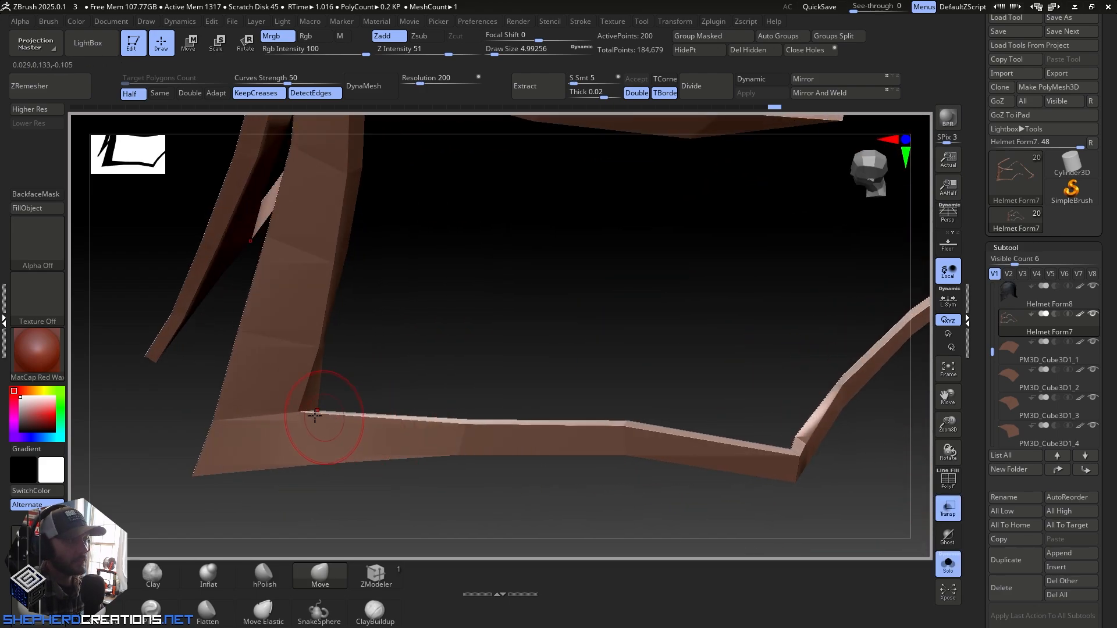
Step: Move the trim's lower inner corner and the point above it toward the face opening to narrow the vertical strip
drag(307, 412, 226, 414)
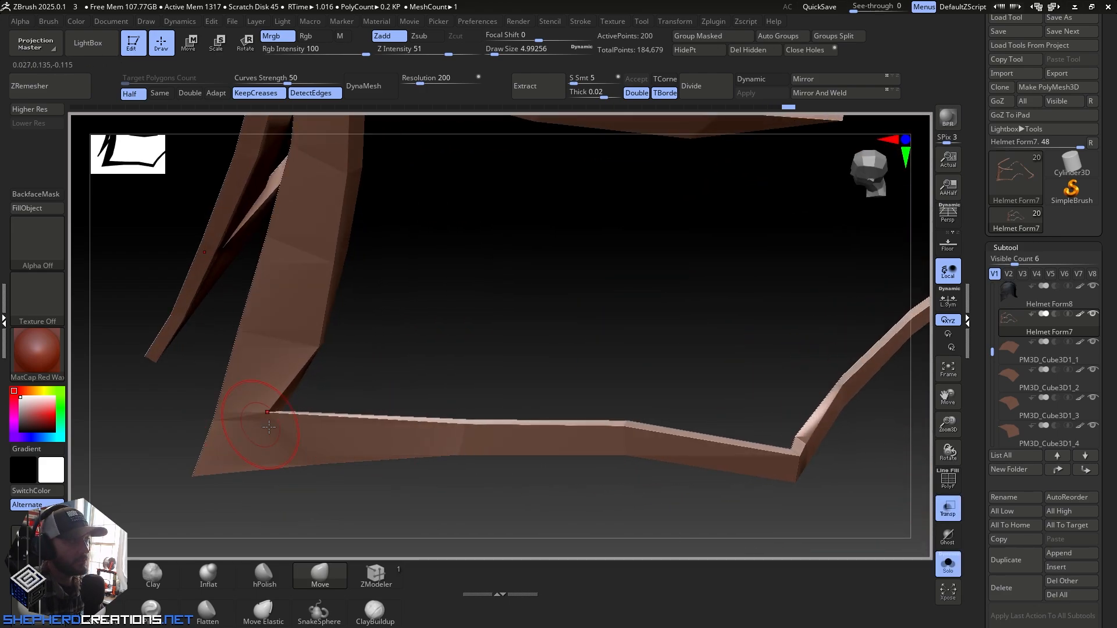
mouse_move(269, 428)
right_down()
mouse_move(299, 374)
mouse_move(267, 419)
mouse_move(454, 418)
mouse_move(636, 392)
mouse_move(559, 301)
mouse_move(636, 431)
right_up()
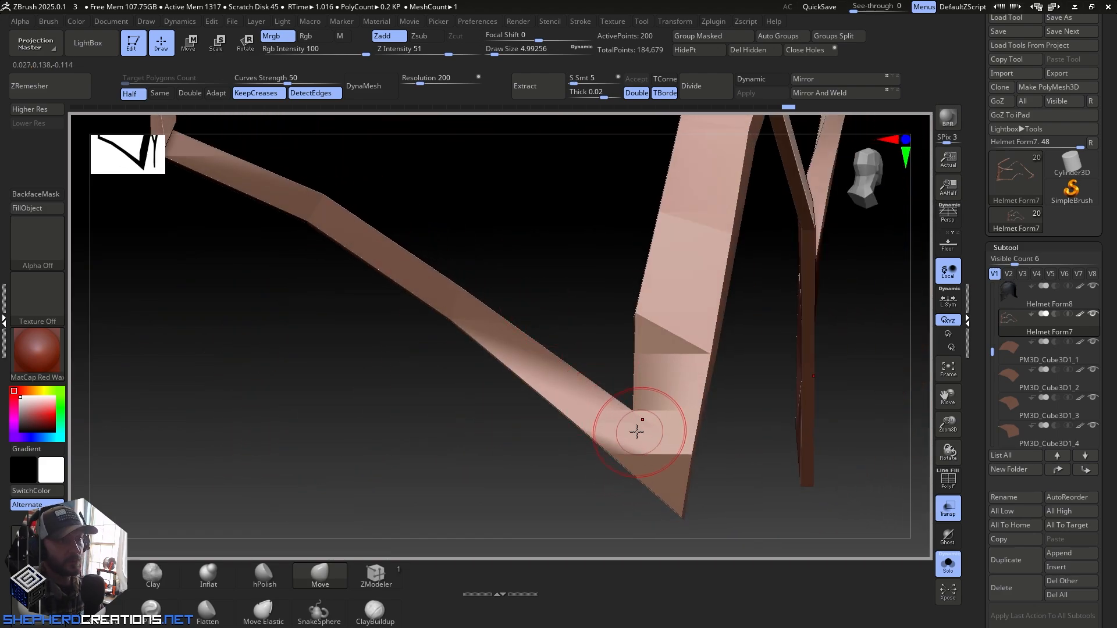
mouse_move(636, 431)
mouse_down()
mouse_move(667, 435)
mouse_move(675, 449)
mouse_up()
mouse_move(642, 318)
mouse_down()
mouse_move(716, 348)
mouse_move(700, 348)
mouse_up()
mouse_move(663, 366)
alt+right_down()
mouse_move(508, 424)
mouse_move(596, 398)
alt+right_up()
Step: Move the middle inner points of the vertical strip toward the face opening and show the polyframe to check the spacing
mouse_move(462, 399)
right_down()
mouse_move(479, 399)
mouse_move(471, 392)
right_up()
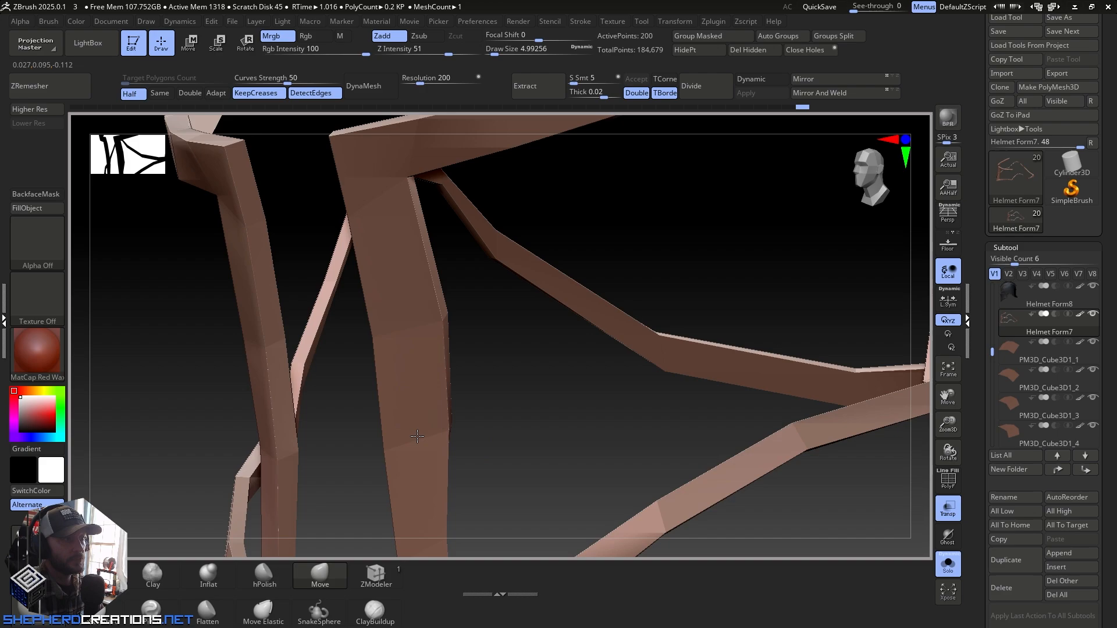
right_drag(443, 431, 430, 410)
drag(474, 429, 492, 432)
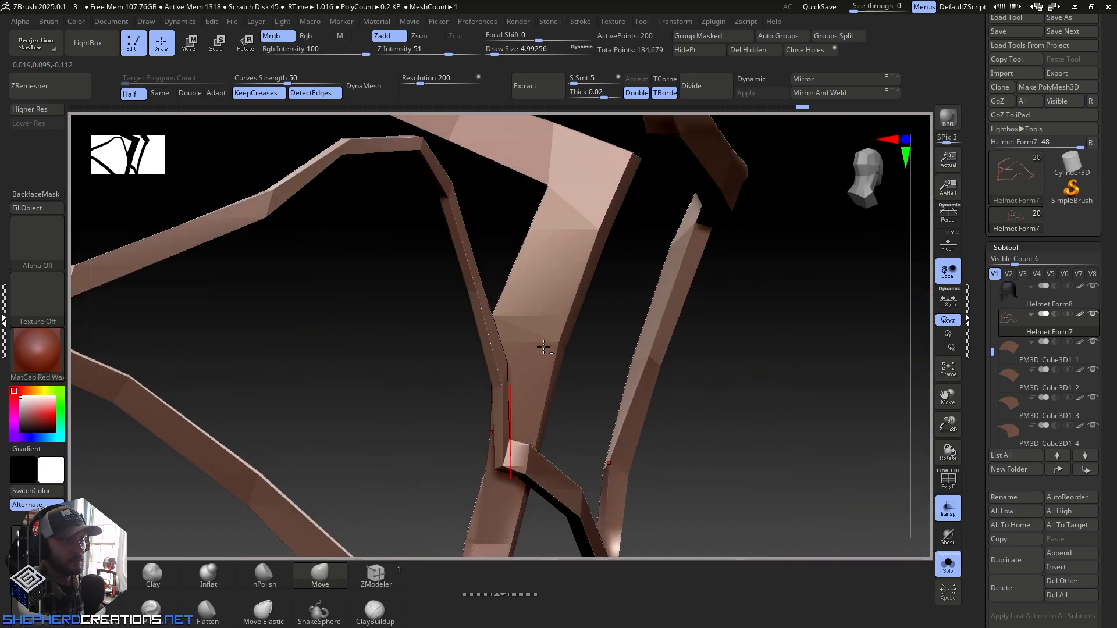
alt+right_drag(506, 432, 421, 493)
click(955, 483)
right_drag(442, 407, 324, 374)
drag(464, 397, 423, 475)
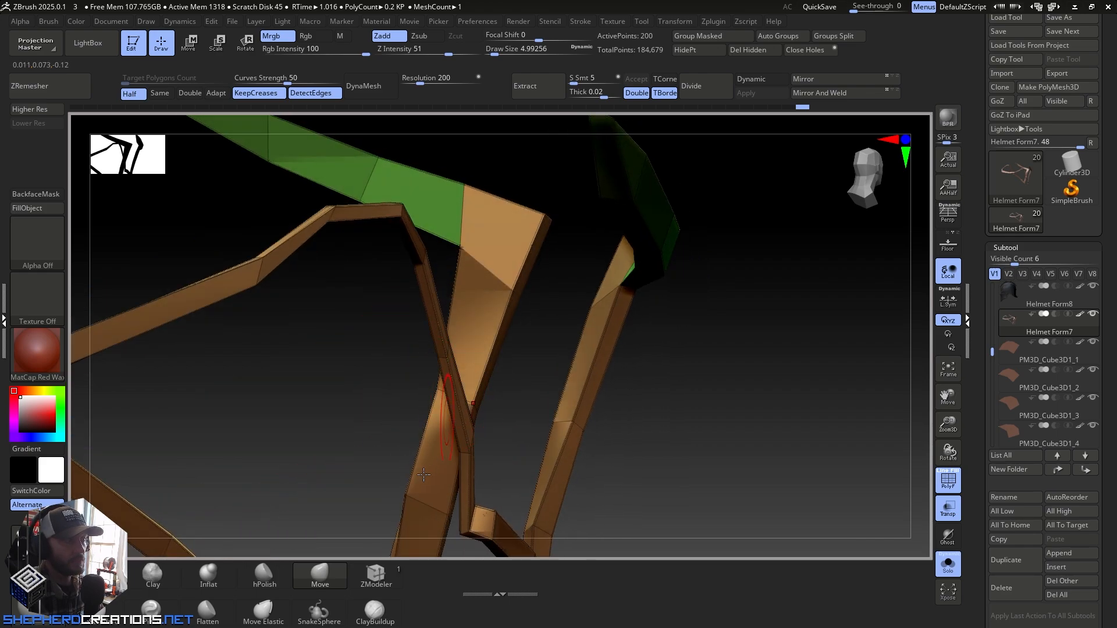
Step: Reposition the vertical strip's upper inner corner and adjust its lower corner to even out the trim's width
mouse_move(412, 504)
right_down()
mouse_move(386, 394)
mouse_move(312, 386)
mouse_move(448, 398)
mouse_move(466, 274)
right_up()
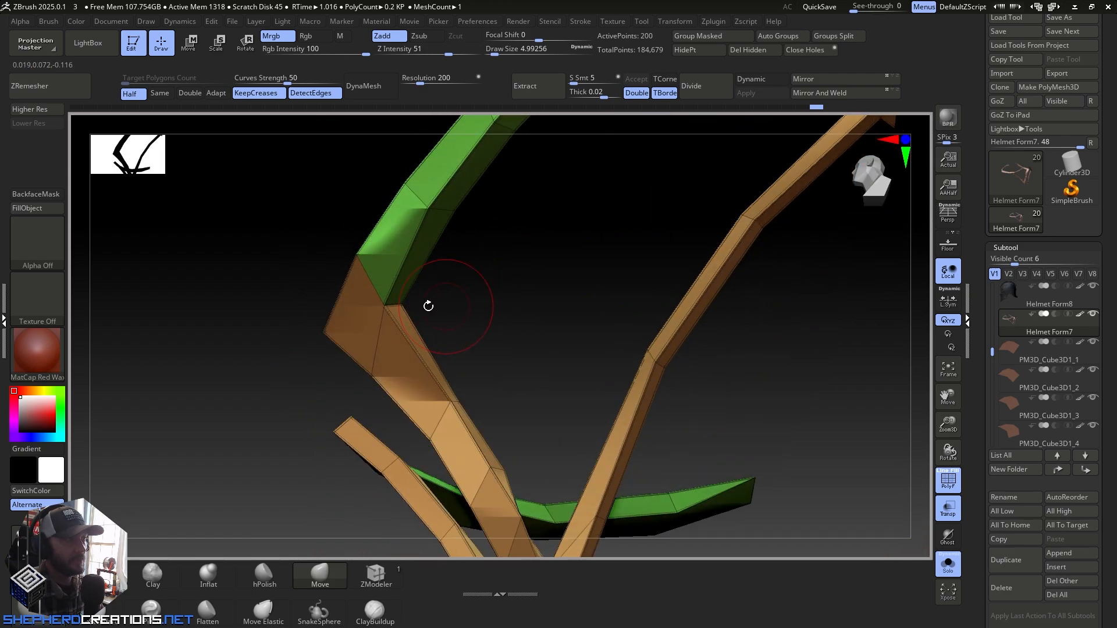
right_drag(402, 317, 451, 292)
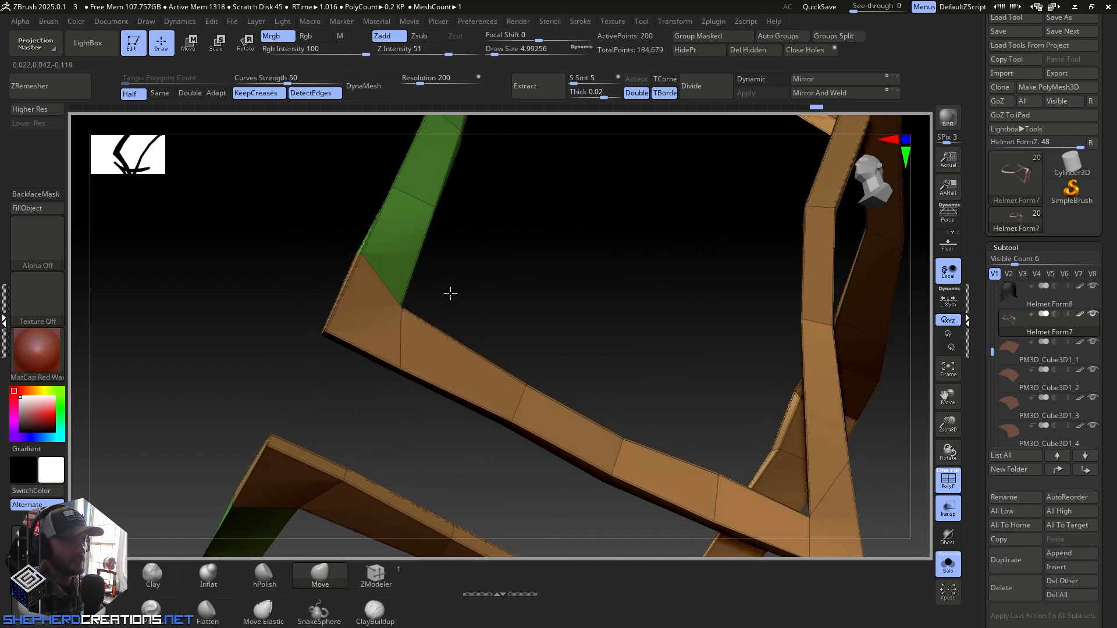
drag(391, 319, 409, 295)
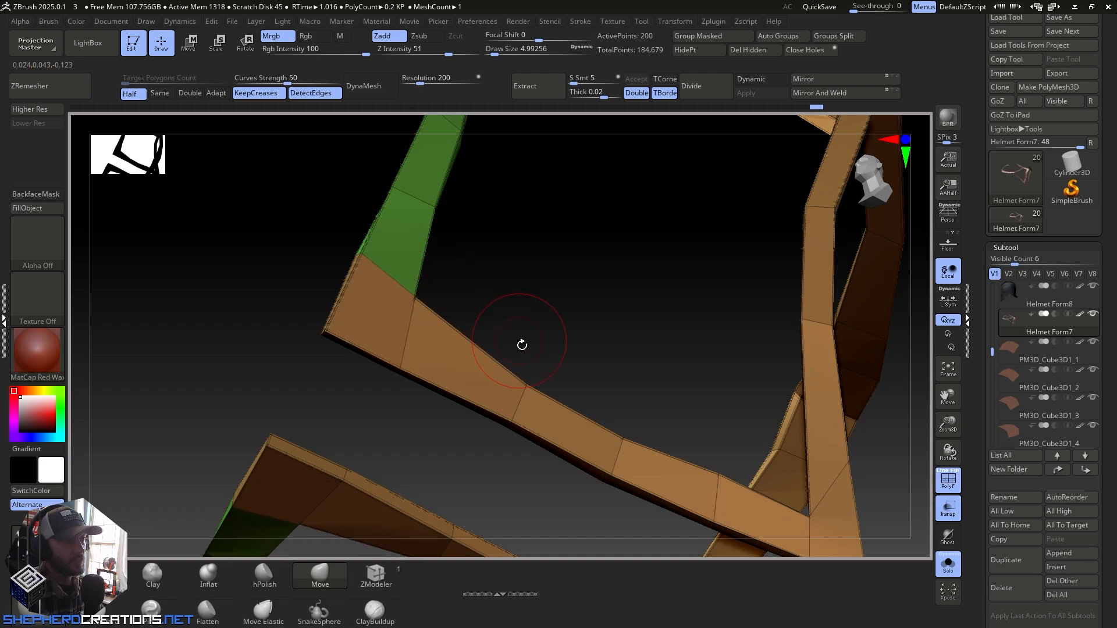
right_drag(522, 345, 522, 394)
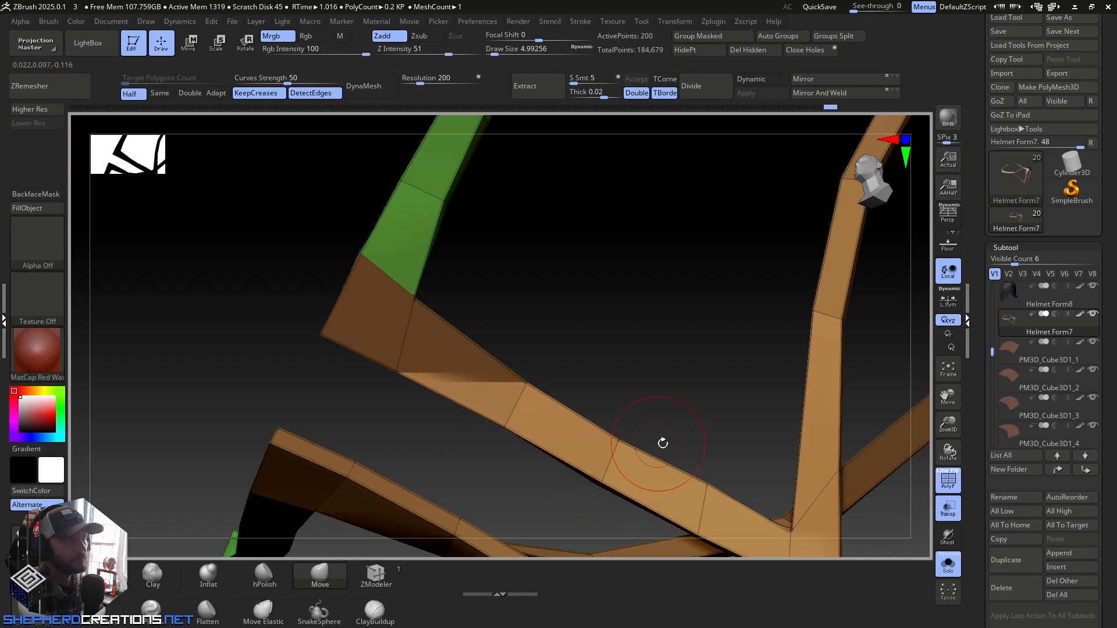
alt+right_drag(700, 501, 424, 332)
drag(436, 350, 486, 405)
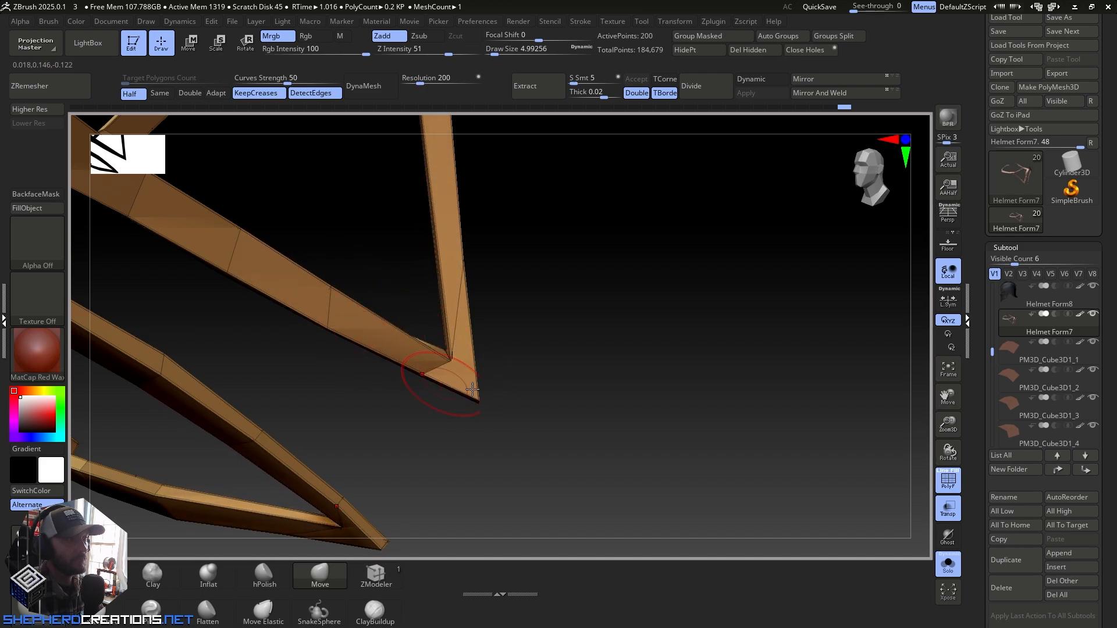
Step: With a smaller Move brush, about 1.8 in size, shift the inner corner where the two lower strips meet toward the trim's tip
right_drag(473, 390, 427, 348)
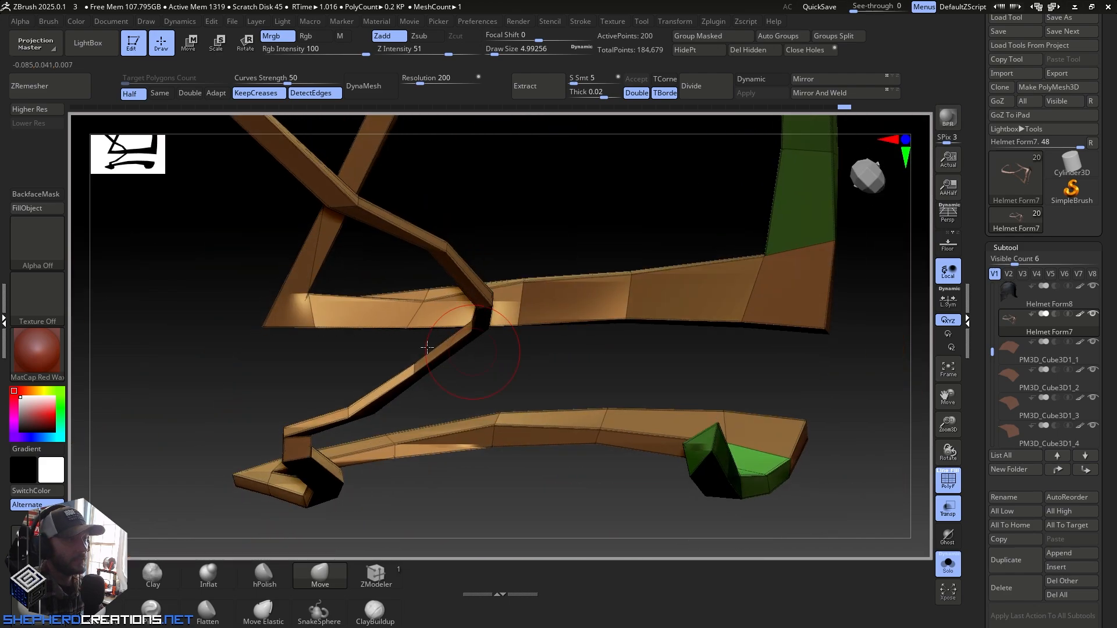
mouse_move(303, 300)
alt+right_down()
mouse_move(538, 300)
mouse_move(539, 394)
alt+right_up()
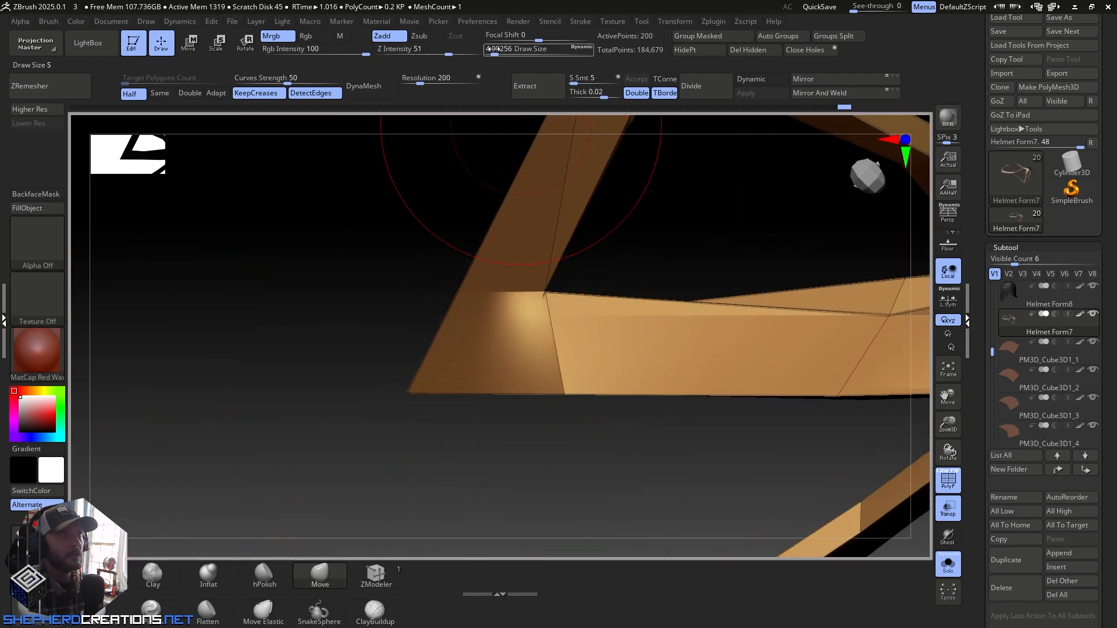
drag(493, 49, 487, 48)
drag(546, 293, 495, 356)
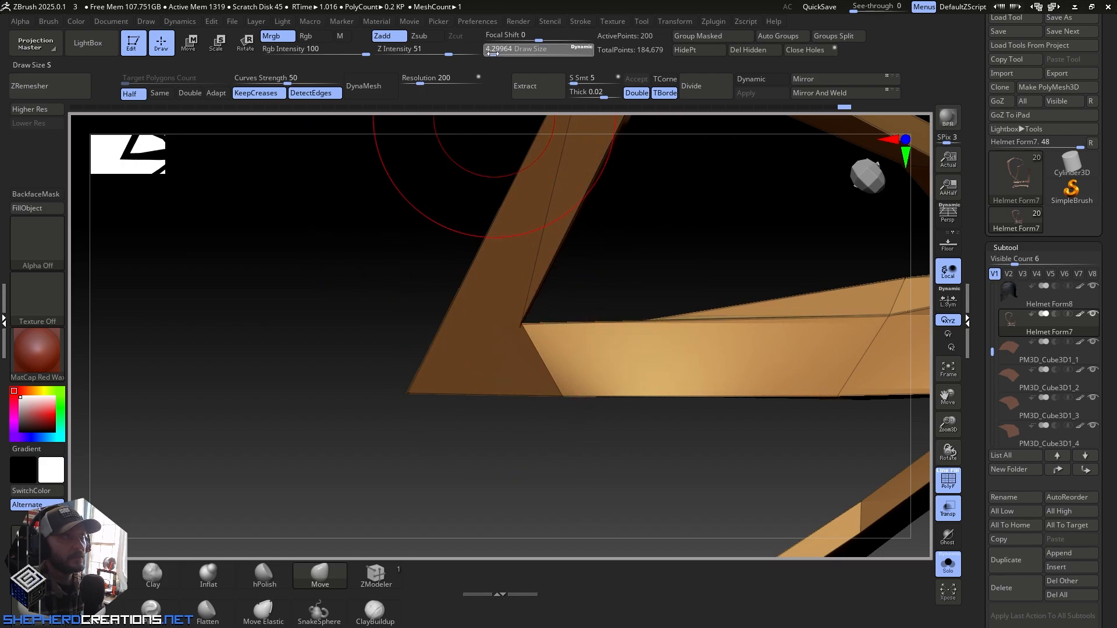
drag(527, 320, 520, 328)
alt+right_drag(580, 217, 536, 396)
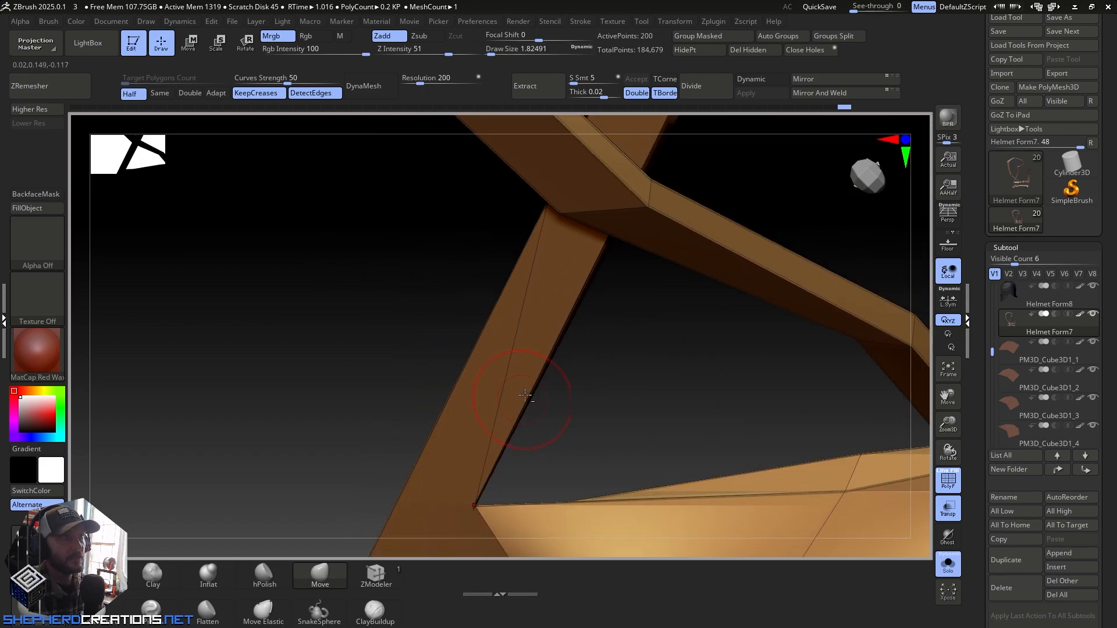
Step: Switch to the ZModeler brush and set its point action to Stitch Two Points for the trim's lower tip
mouse_move(567, 313)
right_down()
mouse_move(541, 299)
mouse_move(551, 282)
mouse_move(524, 209)
mouse_move(582, 215)
mouse_move(569, 237)
mouse_move(553, 200)
right_up()
key(space)
key(b)
key(z)
key(m)
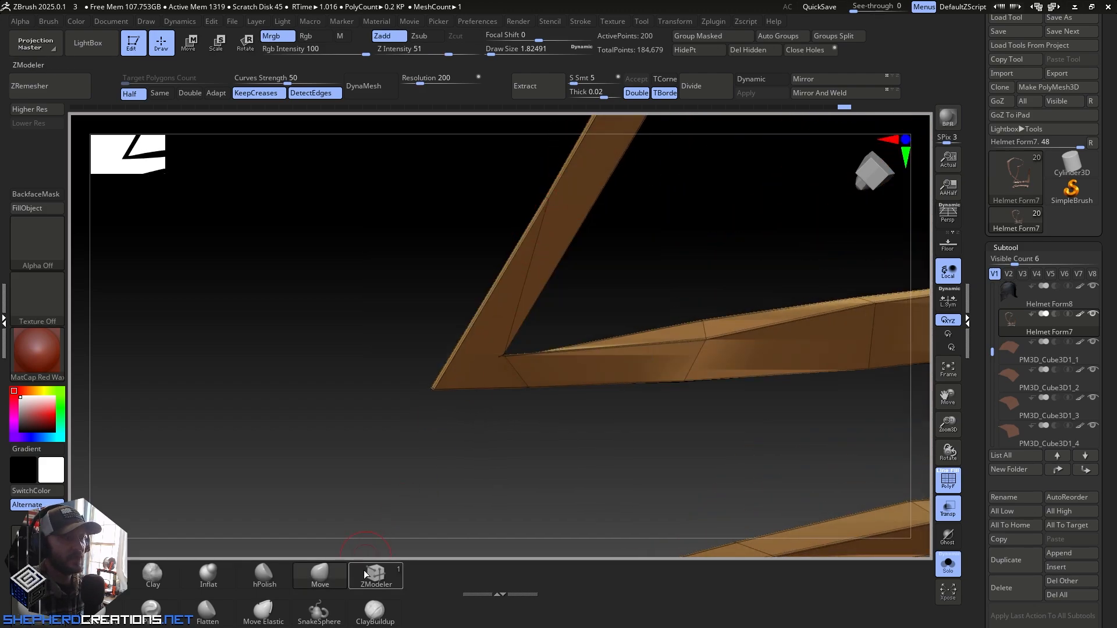
right_drag(558, 214, 551, 204)
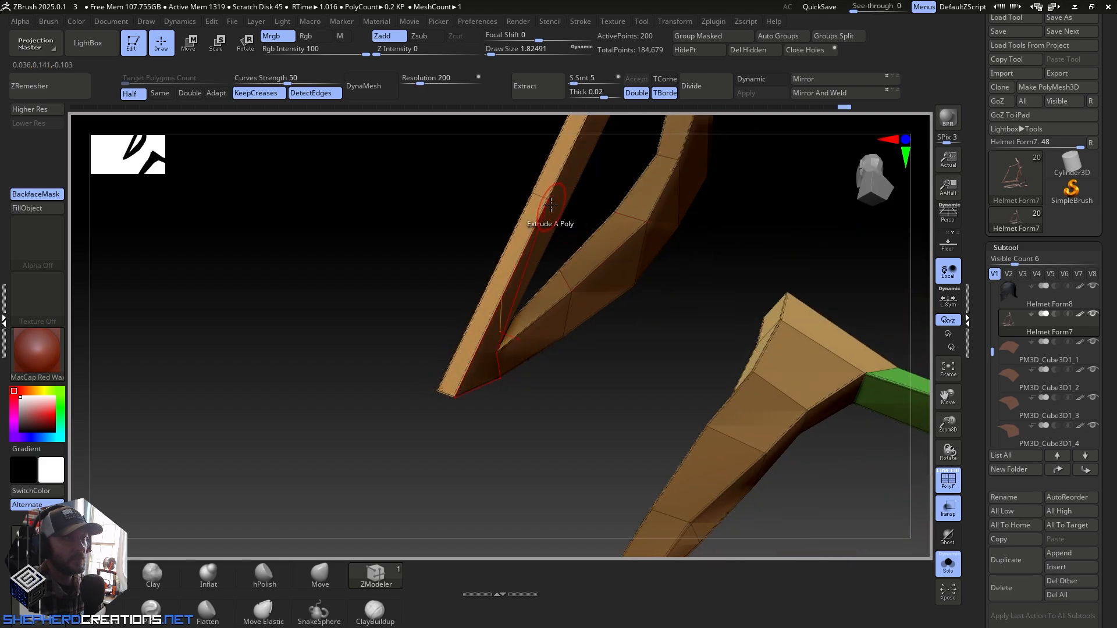
key(space)
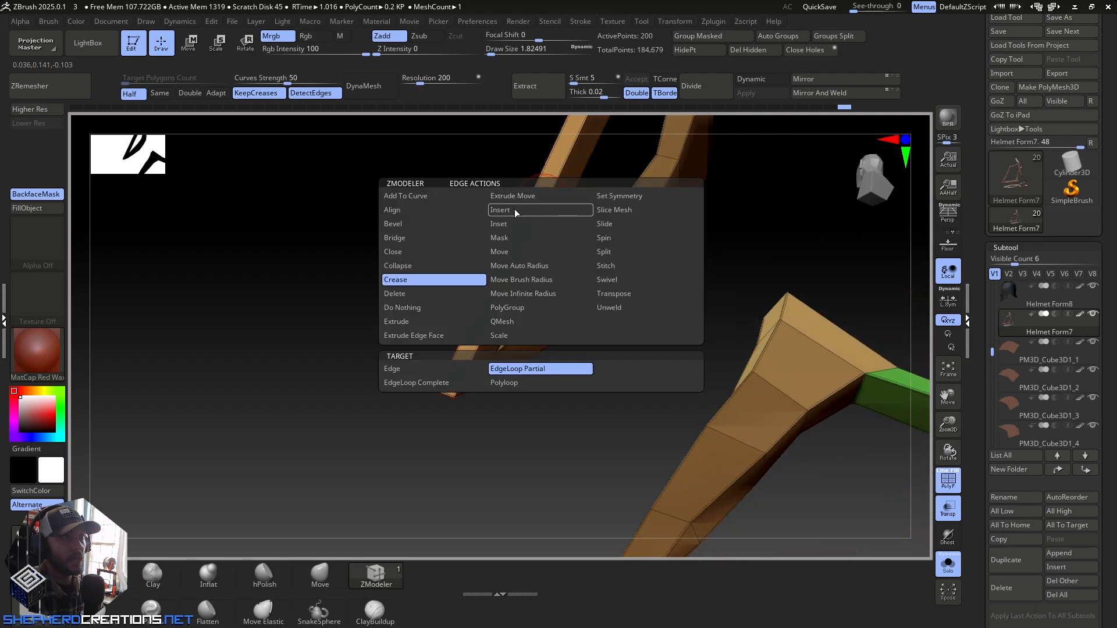
click(606, 266)
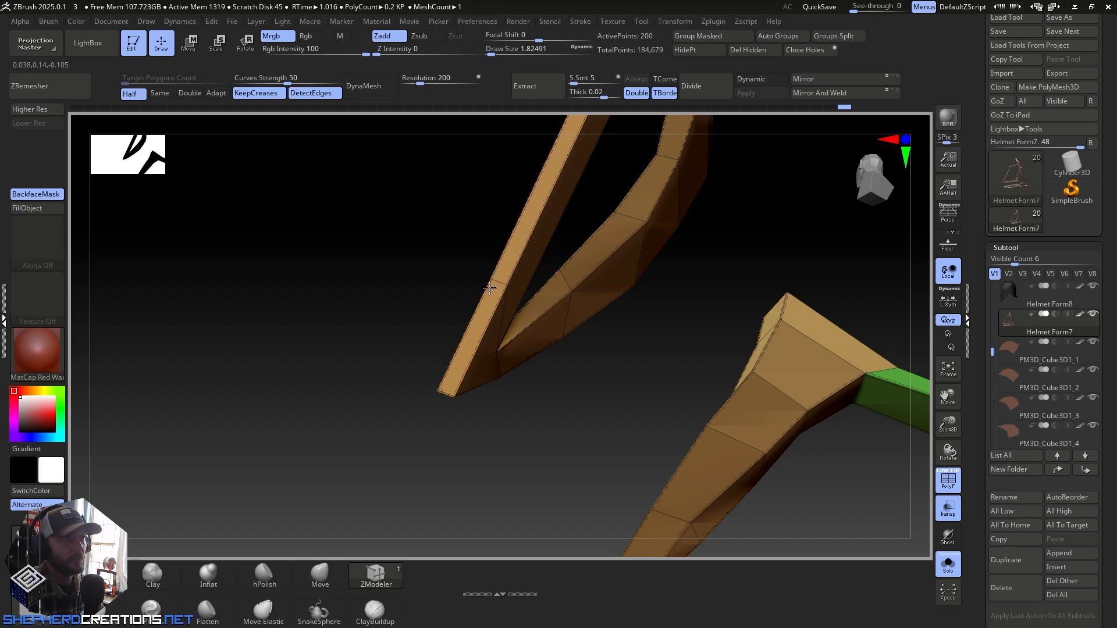
right_drag(468, 355, 444, 436)
click(447, 337)
click(409, 401)
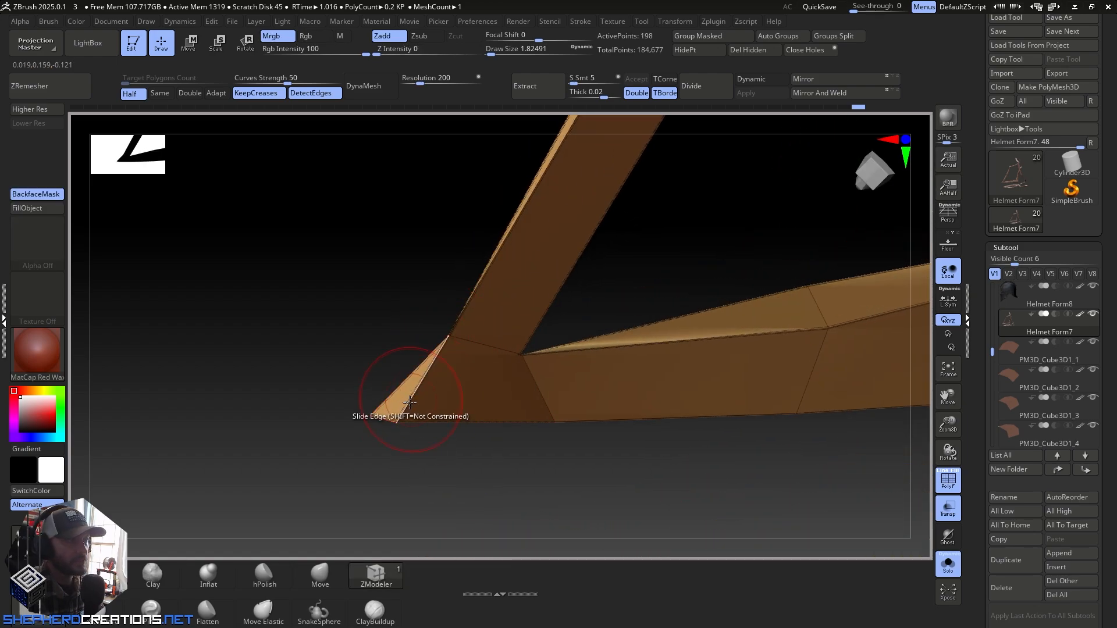
key(ctrl+z)
Step: Stitch the extra points just above the trim's lower tip, on its outer and inner sides, into the tip's corner points
click(450, 337)
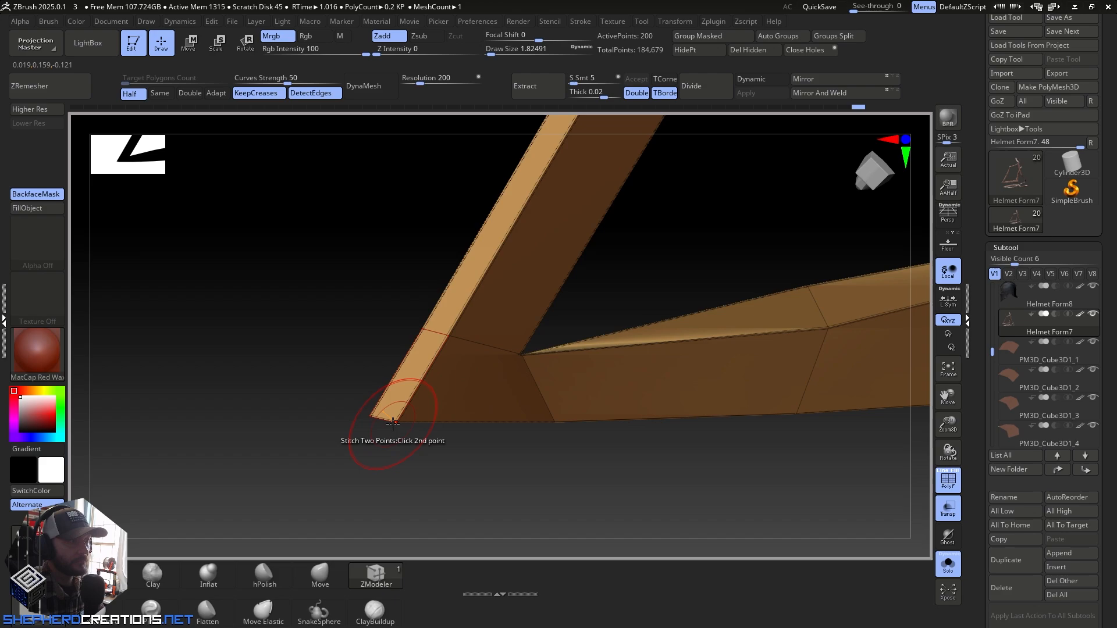
click(398, 421)
right_drag(429, 379, 374, 336)
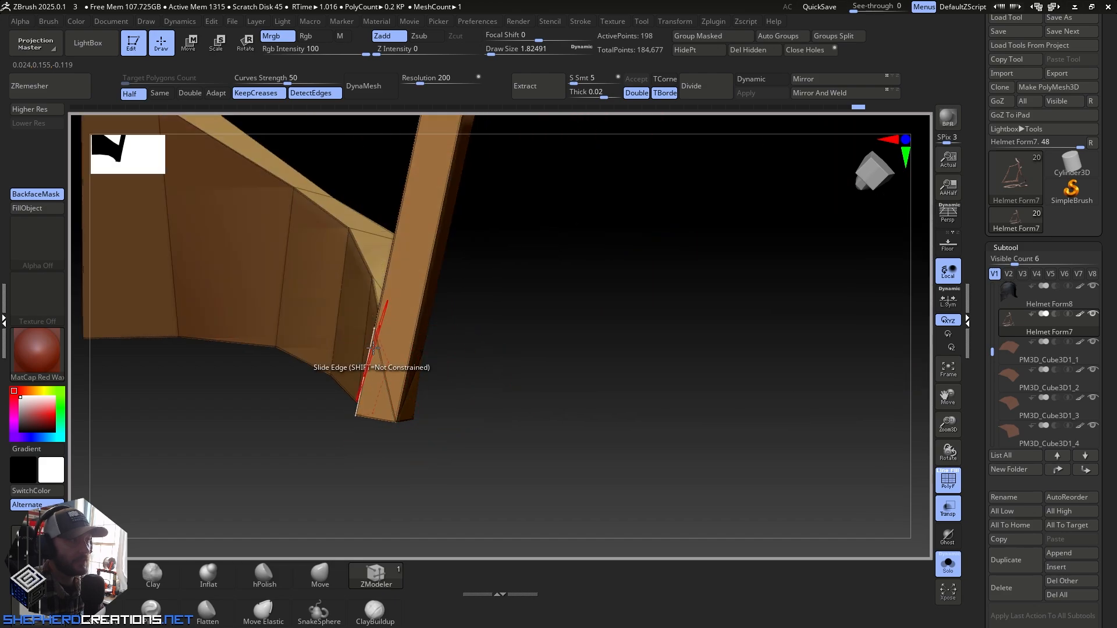
click(356, 413)
right_drag(393, 395, 332, 369)
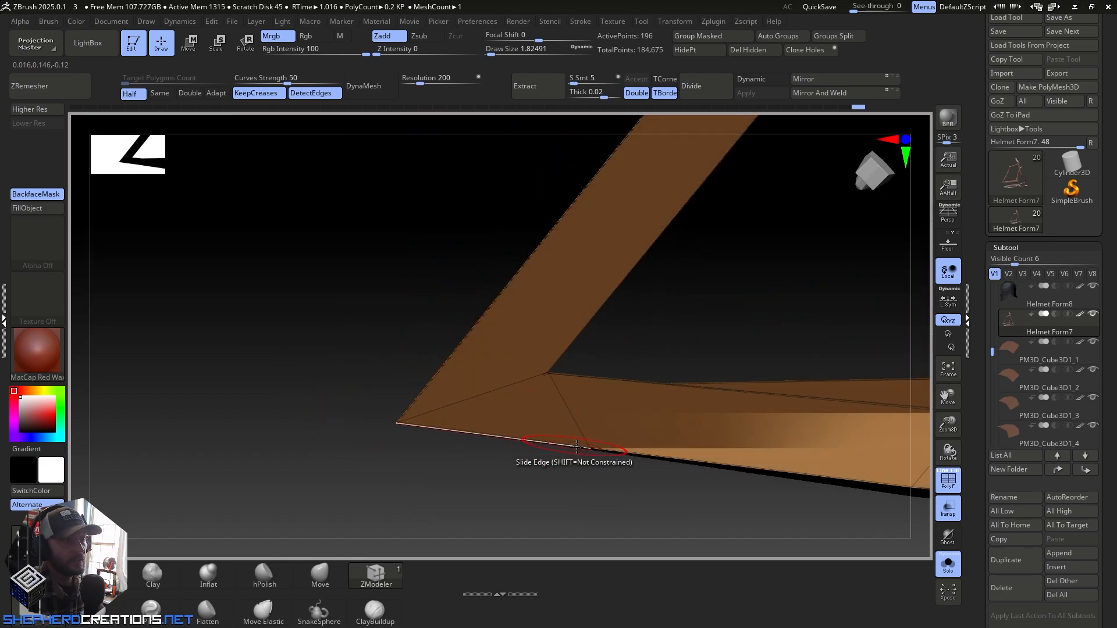
right_drag(671, 438, 611, 436)
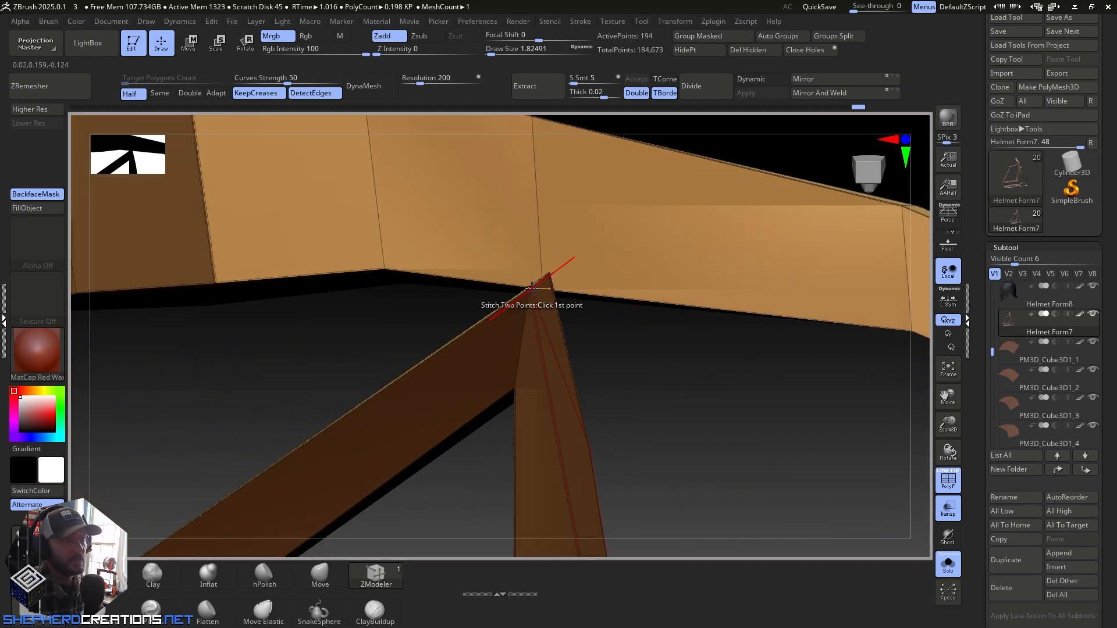
right_drag(531, 288, 569, 411)
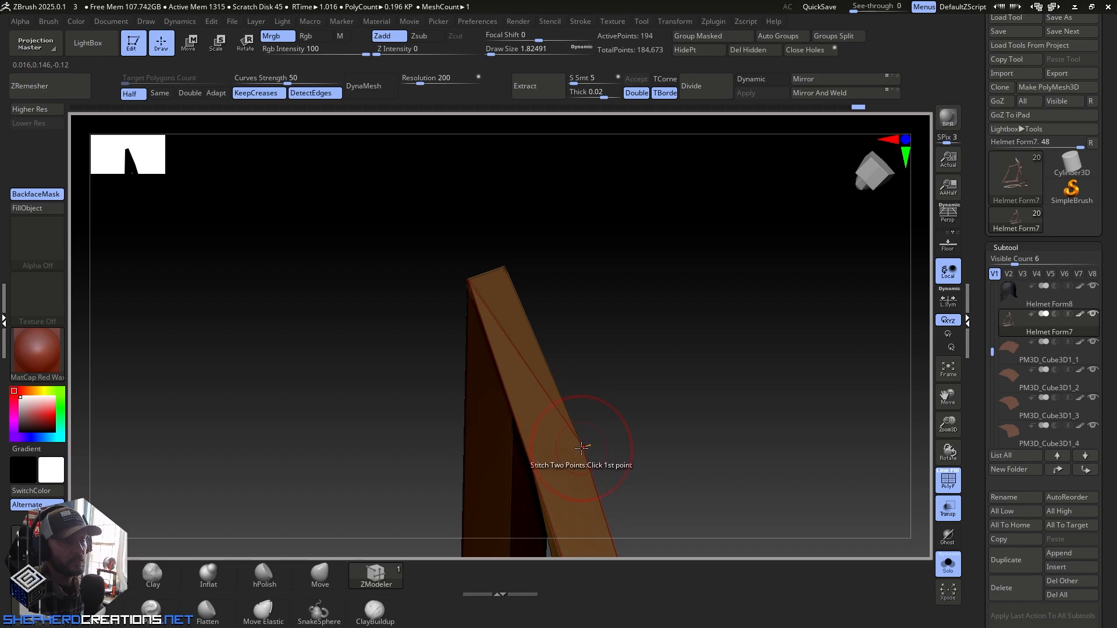
click(506, 267)
mouse_move(509, 265)
right_down()
mouse_move(567, 320)
mouse_move(527, 439)
mouse_move(551, 392)
mouse_move(516, 378)
mouse_move(459, 271)
mouse_move(575, 289)
mouse_move(580, 219)
mouse_move(545, 409)
mouse_move(553, 312)
mouse_move(542, 336)
mouse_move(536, 292)
mouse_move(568, 384)
mouse_move(808, 527)
right_up()
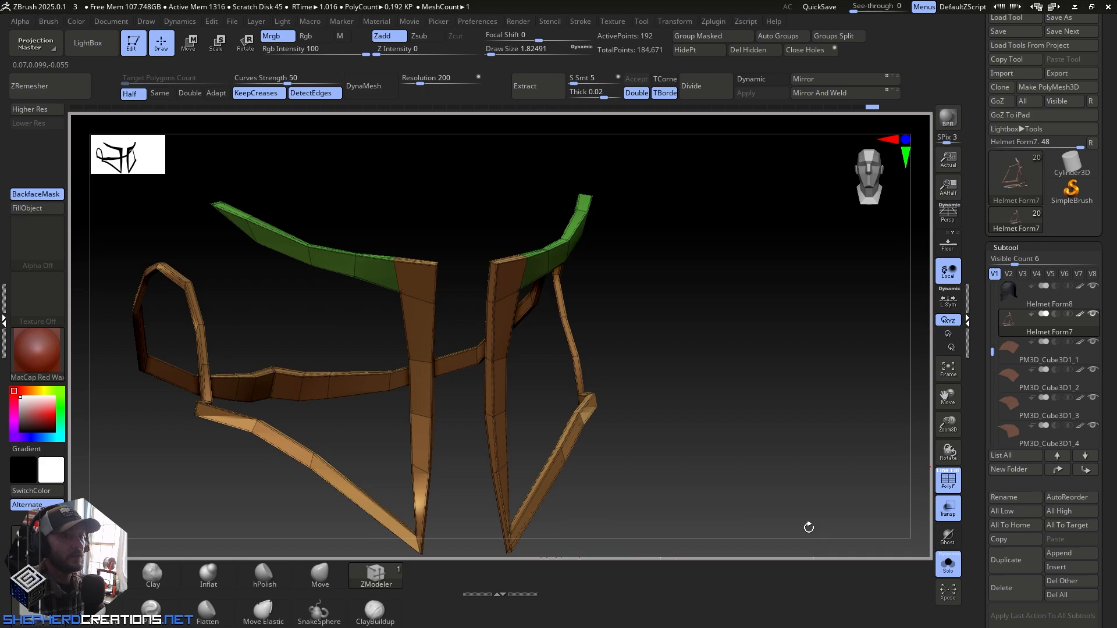
Step: Show the rest of the helmet again and preview the trim with smoothing before returning it to the base mesh
click(952, 573)
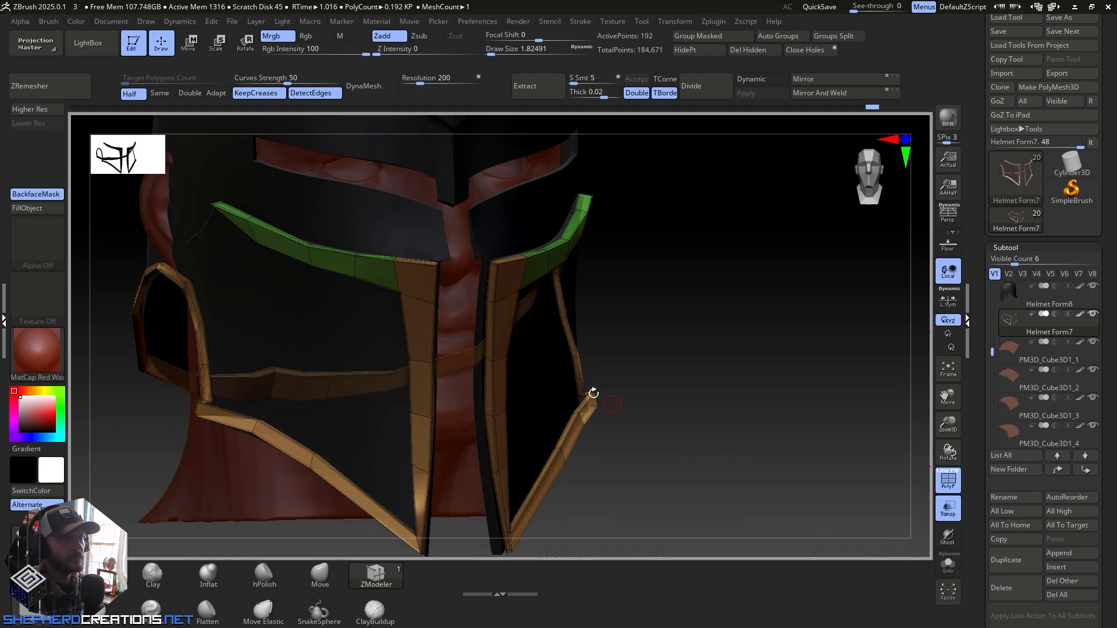
click(39, 113)
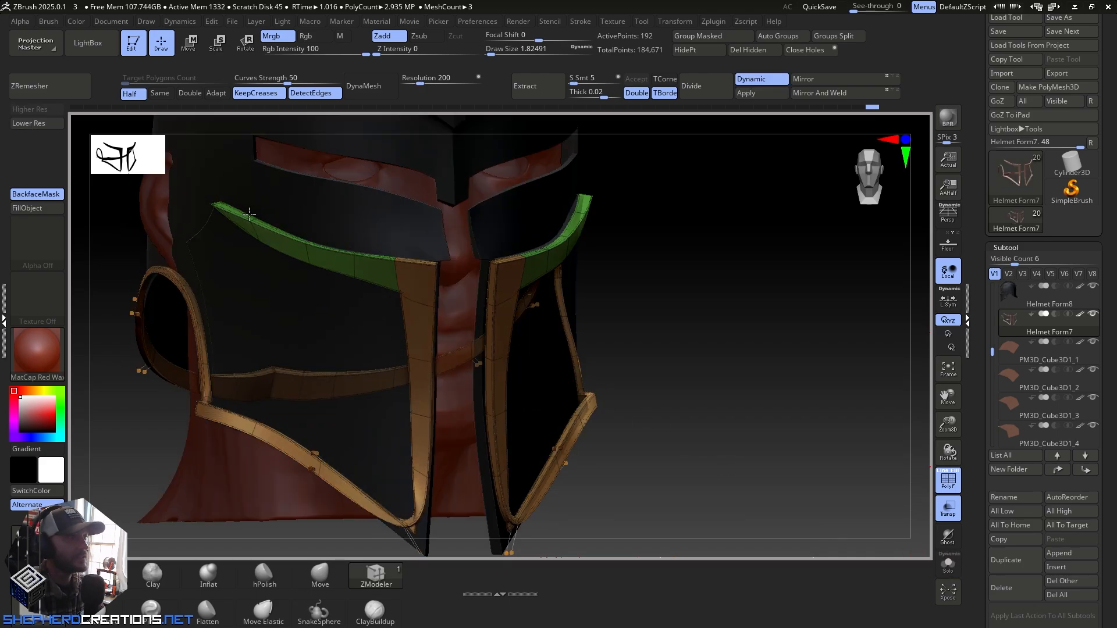
click(33, 125)
Step: Set the ZModeler edge action to Crease with EdgeLoop Partial and crease the edges at the trim's lower tip
right_drag(464, 372, 465, 266)
ctrl+right_drag(501, 335, 462, 368)
key(space)
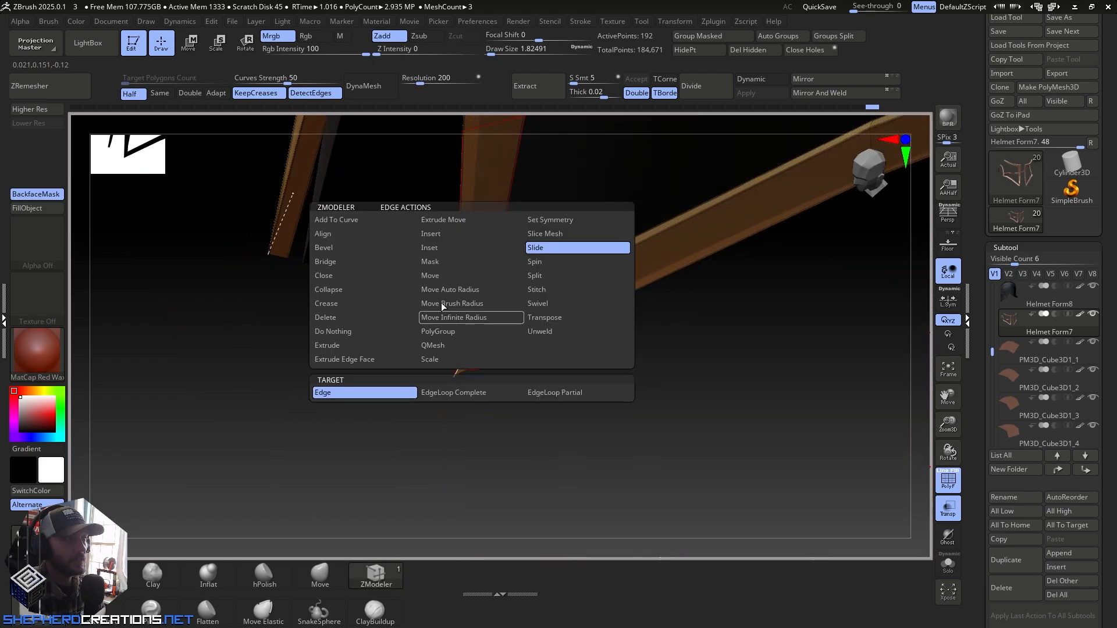
click(445, 233)
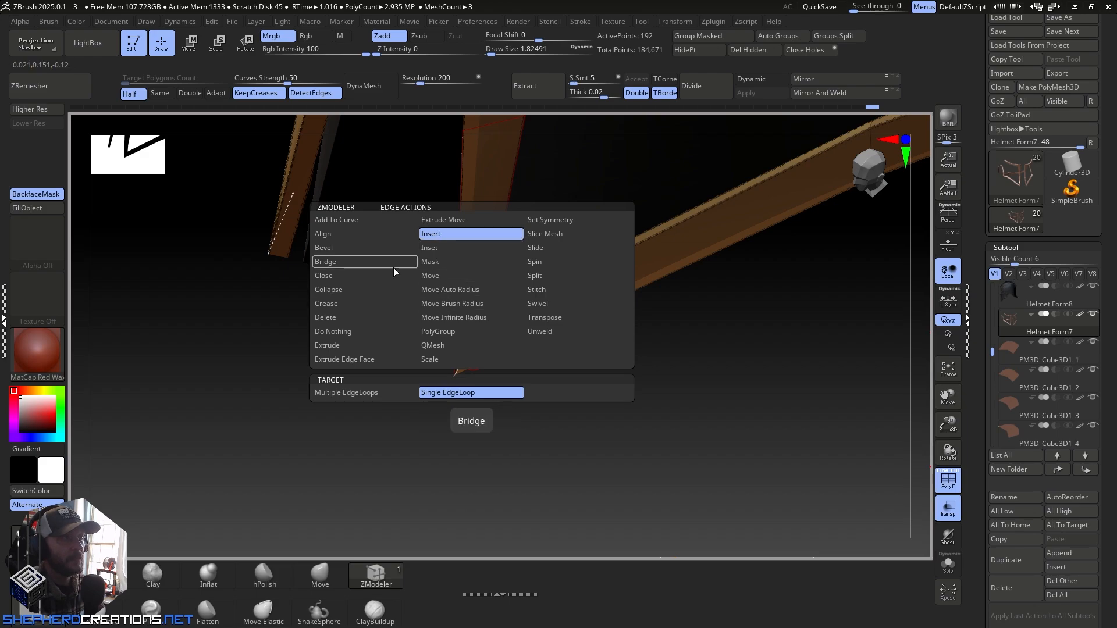
click(330, 304)
click(330, 392)
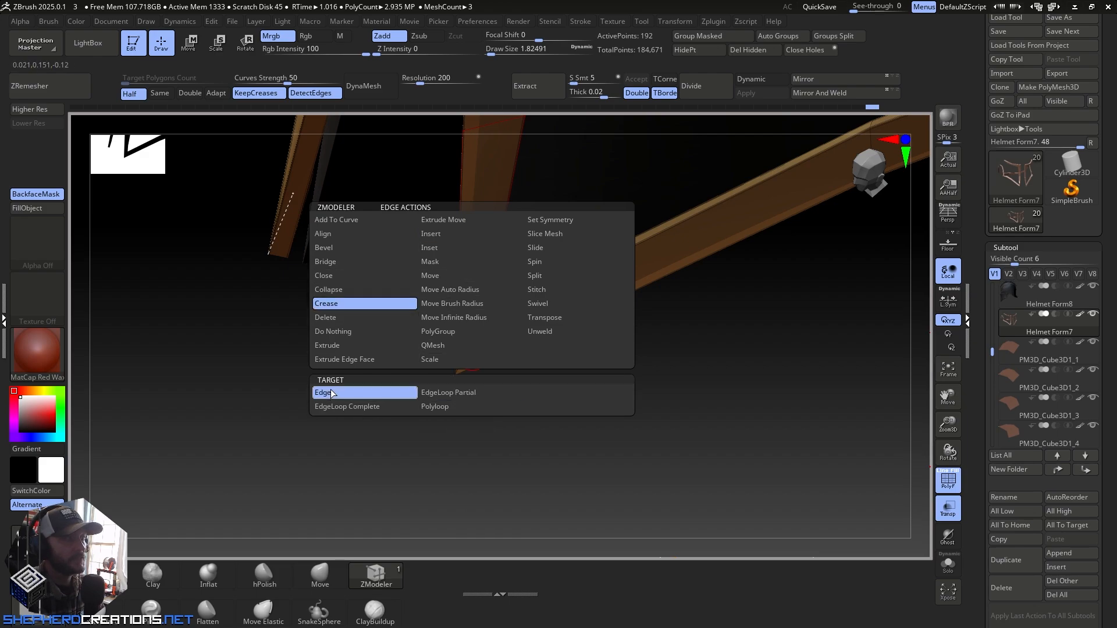
click(448, 393)
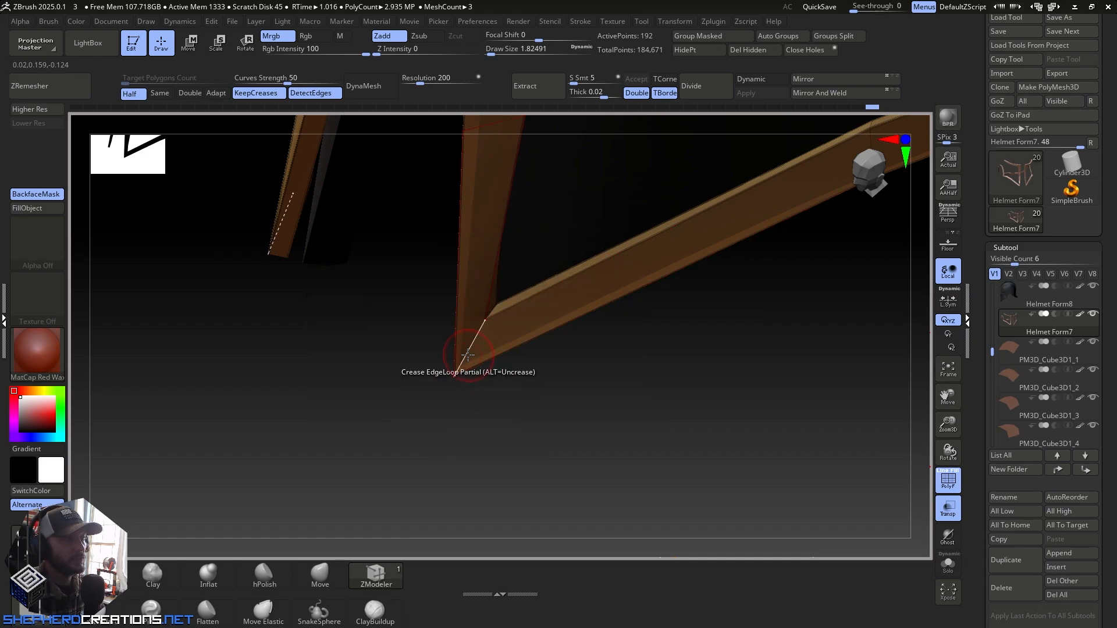
mouse_move(488, 326)
right_down()
mouse_move(475, 355)
mouse_move(481, 326)
mouse_move(502, 357)
mouse_move(496, 387)
mouse_move(574, 219)
mouse_move(580, 169)
mouse_move(511, 323)
right_up()
Step: Turn the trim's dynamic smoothing back on and switch off transparency and the polyframe
click(35, 110)
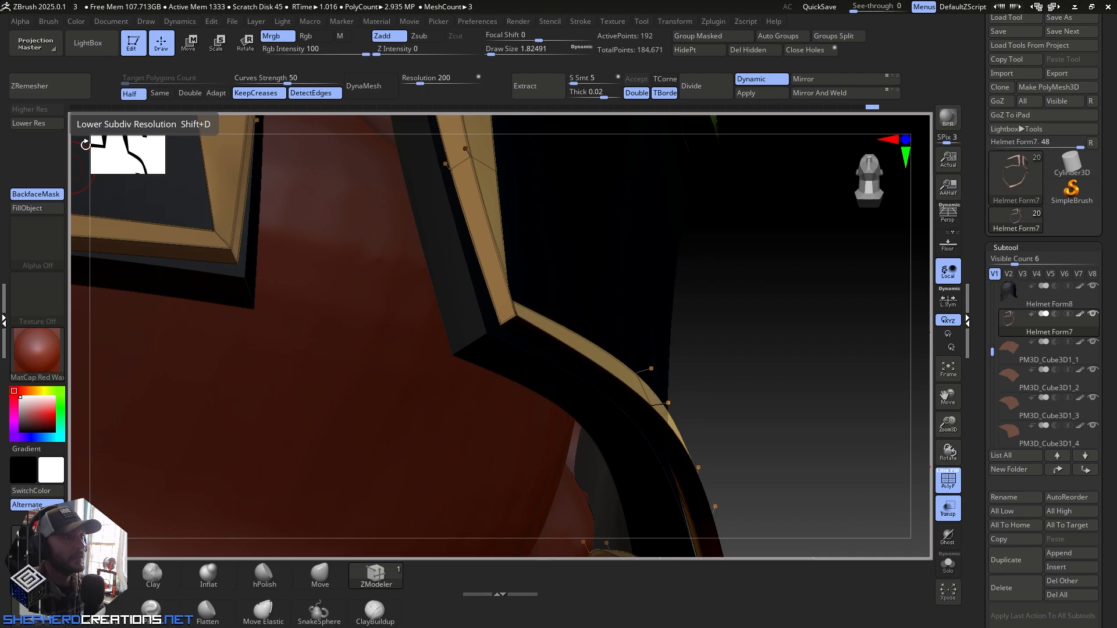
right_drag(175, 233, 455, 280)
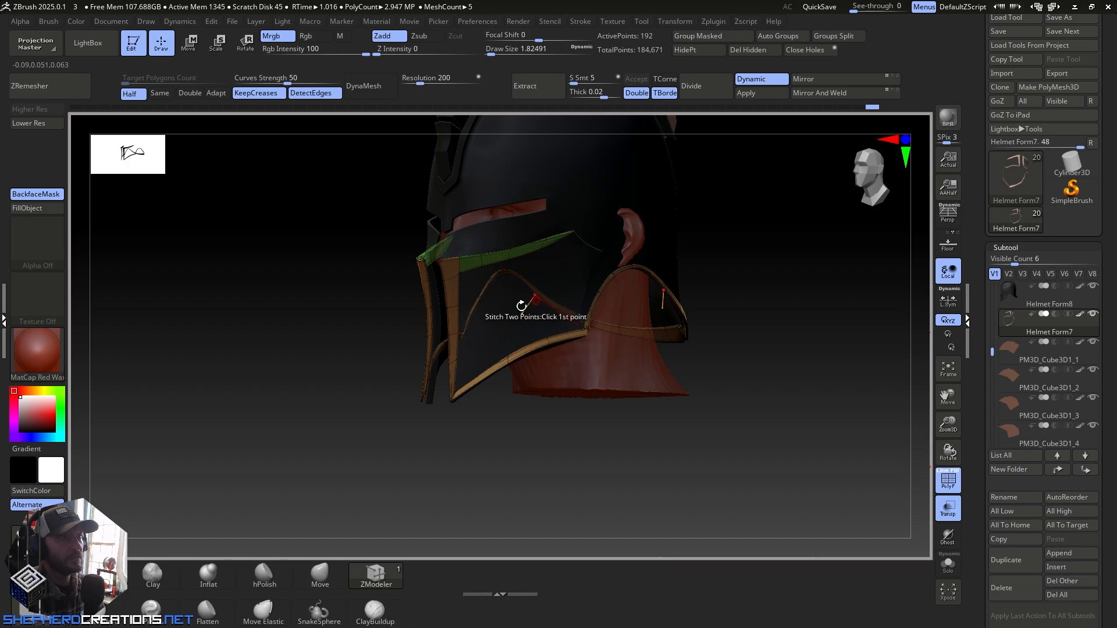
right_drag(522, 305, 506, 312)
click(950, 517)
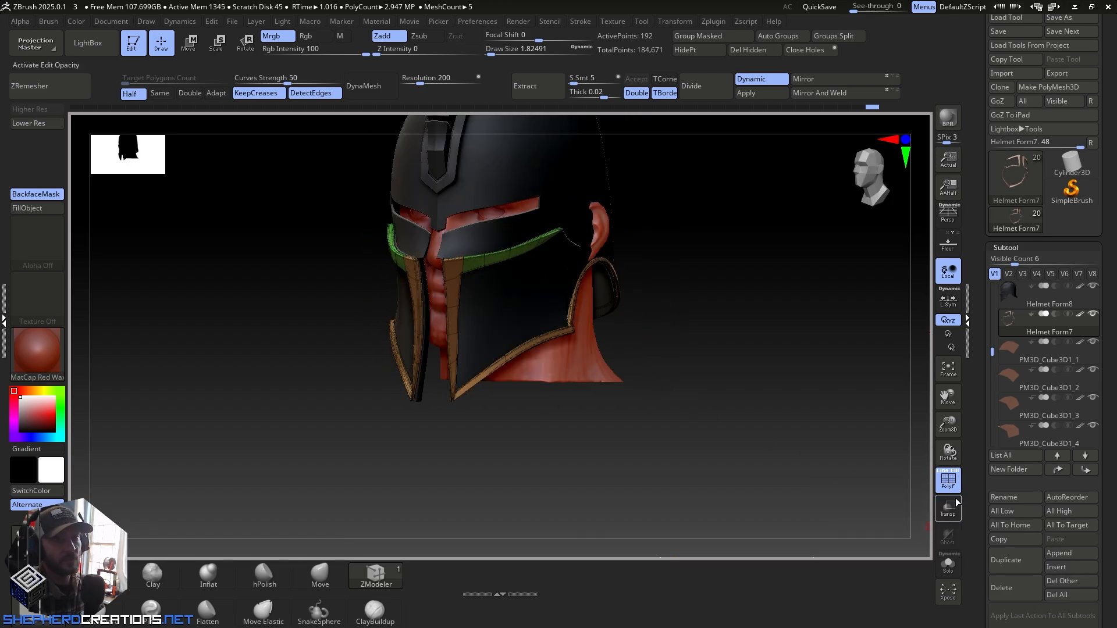
click(950, 489)
Step: Examine the smoothed trim's fit on the cheek plate from the front, the side and below
mouse_move(636, 367)
right_down()
mouse_move(669, 355)
mouse_move(640, 331)
mouse_move(482, 287)
mouse_move(487, 301)
mouse_move(486, 261)
mouse_move(505, 389)
right_up()
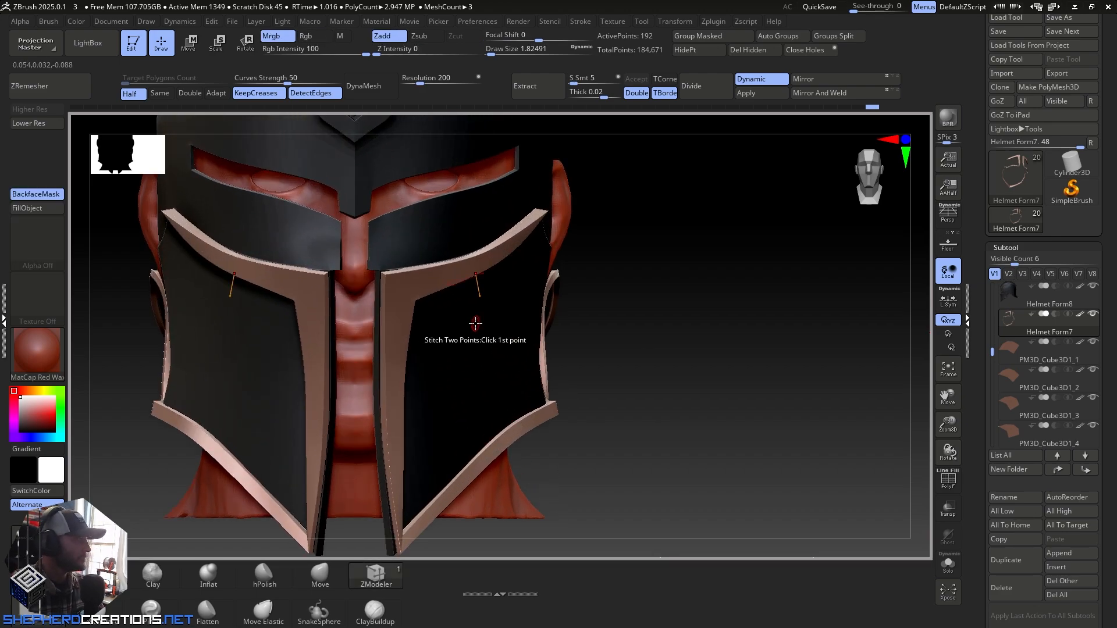
right_drag(472, 316, 444, 288)
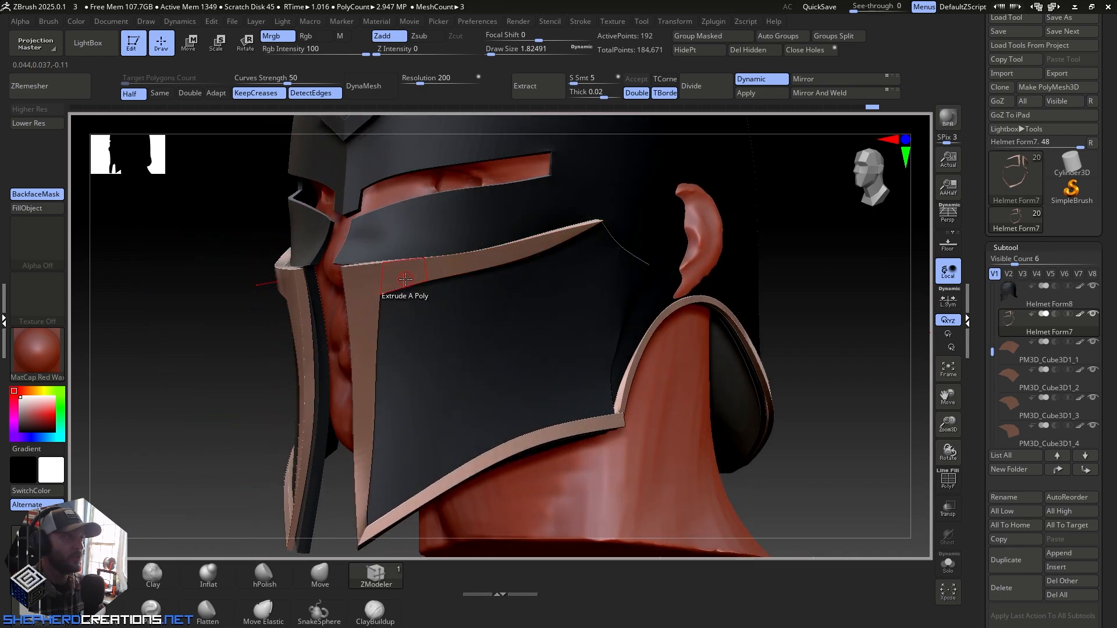
mouse_move(427, 278)
shift+right_down()
mouse_move(461, 289)
mouse_move(446, 299)
mouse_move(469, 281)
mouse_move(476, 322)
mouse_move(449, 317)
shift+right_up()
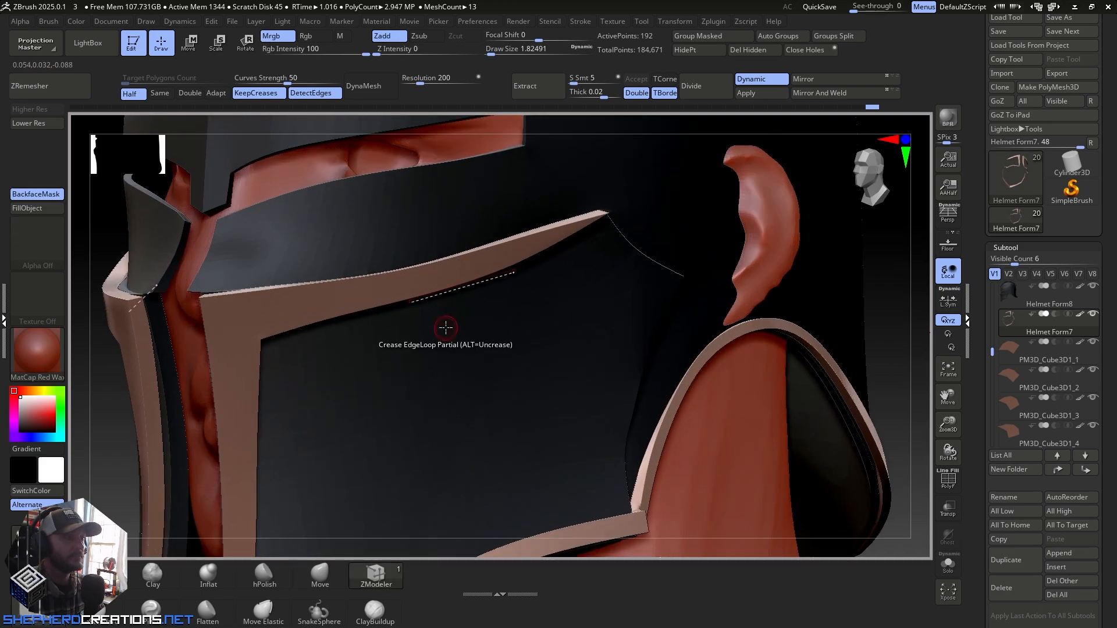
mouse_move(448, 324)
right_down()
mouse_move(506, 339)
mouse_move(477, 334)
right_up()
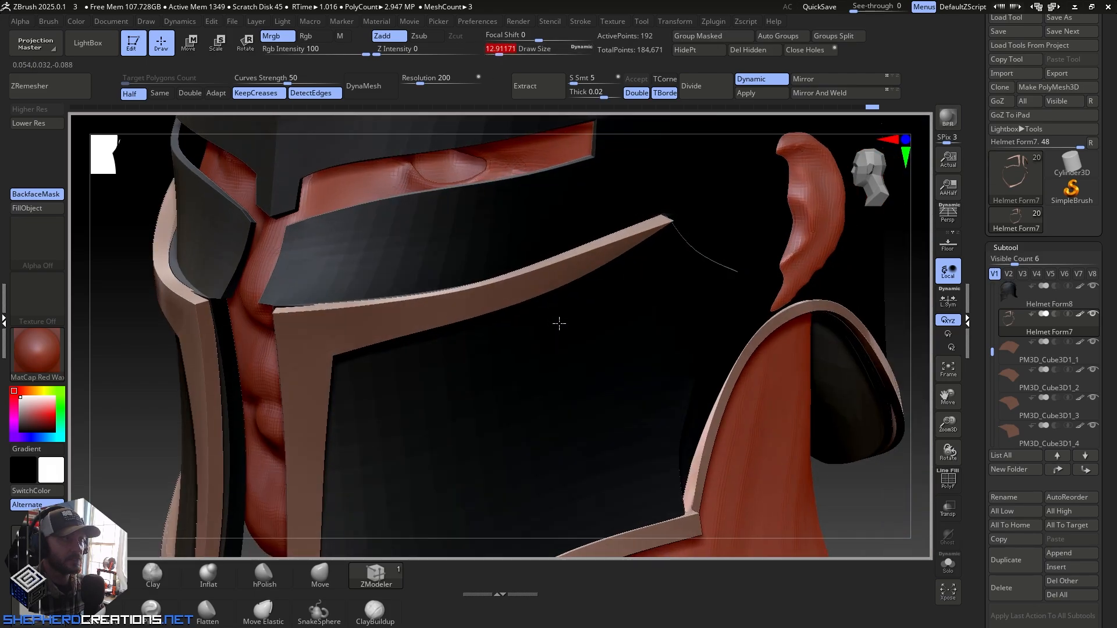
mouse_move(559, 318)
right_down()
mouse_move(563, 361)
mouse_move(536, 324)
right_up()
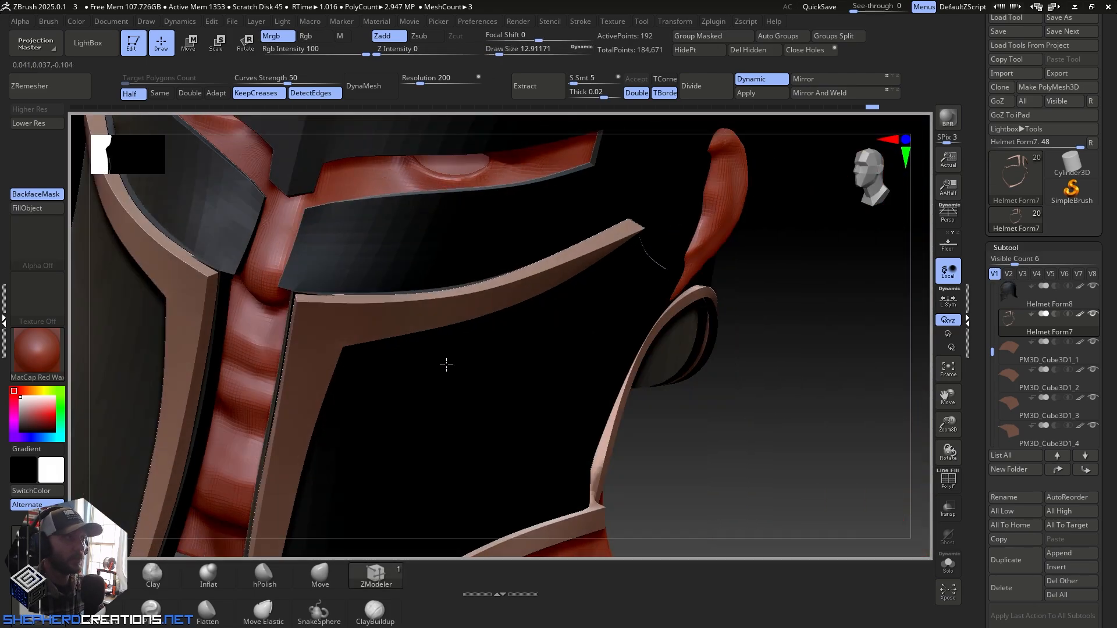
right_drag(444, 366, 402, 349)
right_drag(509, 317, 544, 372)
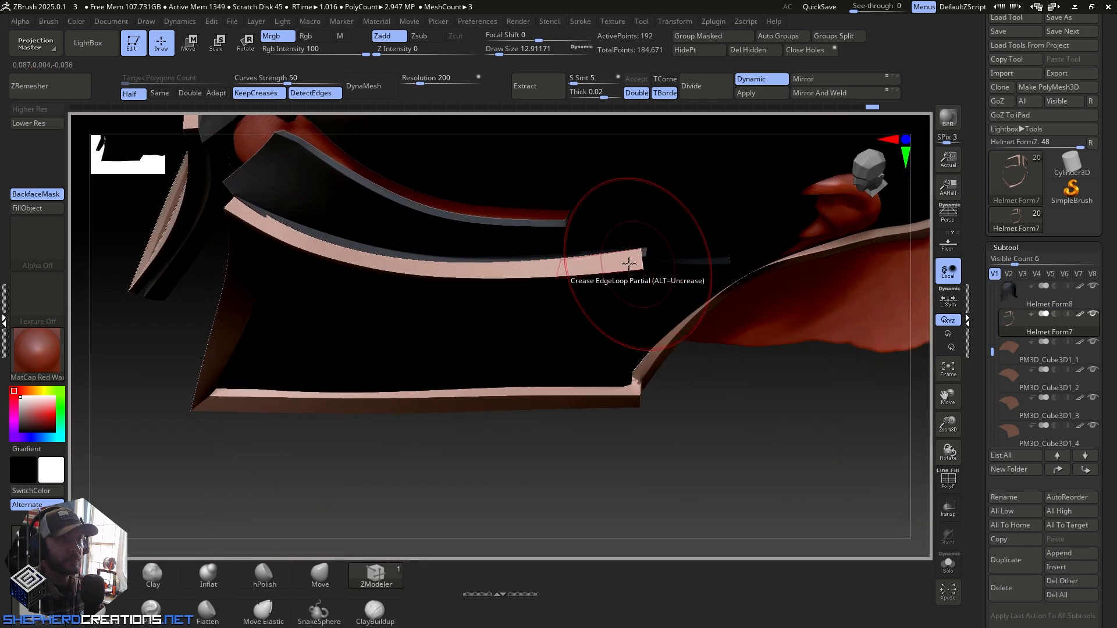
Step: With the Move brush, stretch the upper strip's outer end toward the plate's end and push the adjoining section toward the plate's edge
ctrl+right_drag(639, 277, 664, 434)
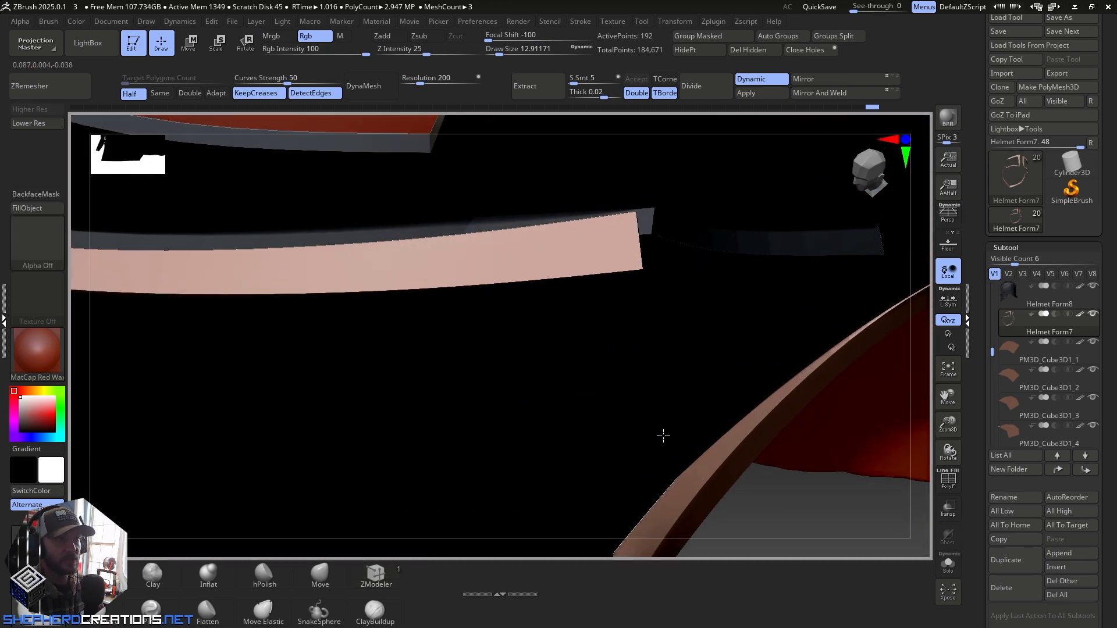
click(325, 576)
drag(613, 234, 640, 230)
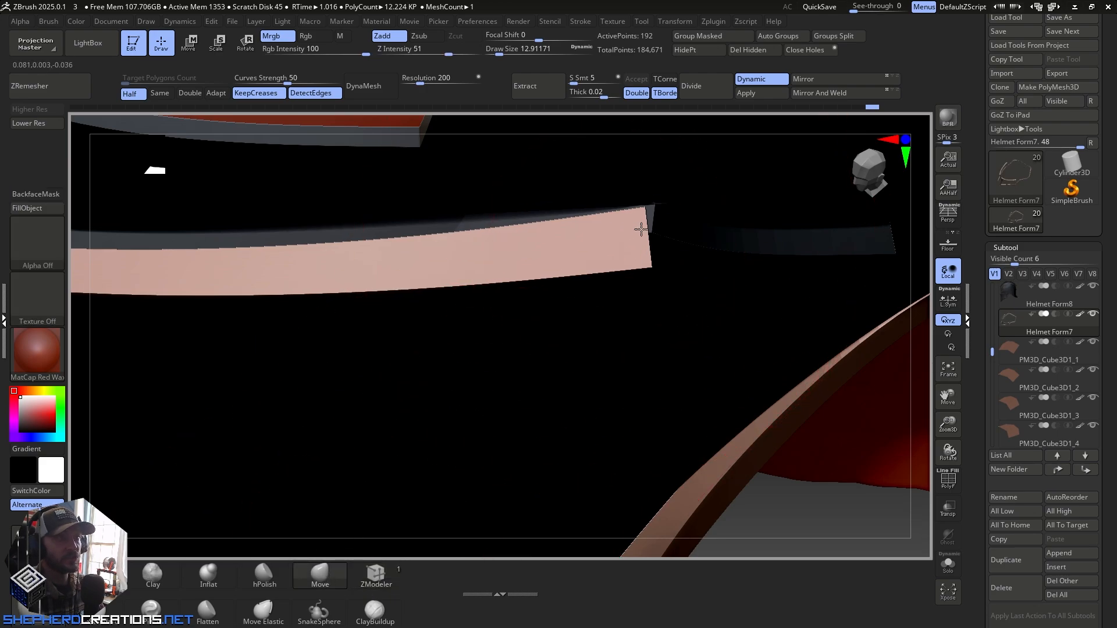
mouse_move(496, 251)
right_down()
mouse_move(499, 289)
mouse_move(498, 273)
right_up()
drag(497, 274, 498, 212)
right_drag(499, 212, 611, 361)
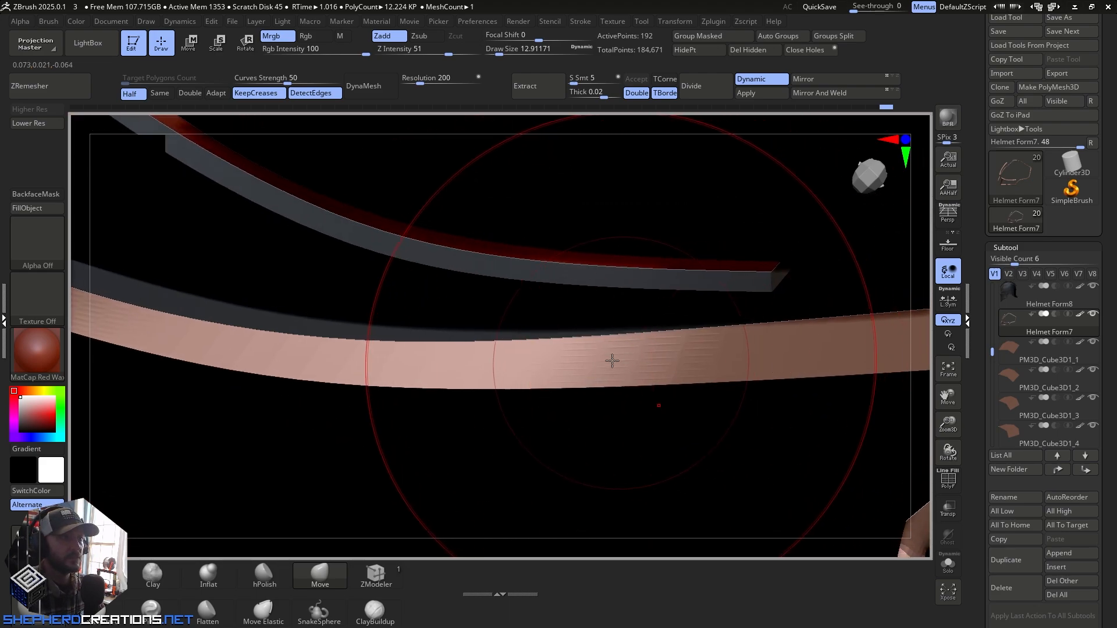
Step: Push the upper strip's middle and inner sections, up to the corner by the nose, flush with the cheek plate's upper edge
drag(550, 355, 562, 322)
mouse_move(563, 321)
right_down()
mouse_move(671, 339)
mouse_move(690, 368)
right_up()
alt+right_drag(560, 366, 760, 385)
drag(554, 377, 550, 351)
mouse_move(549, 351)
right_down()
mouse_move(576, 369)
mouse_move(533, 352)
right_up()
drag(407, 348, 411, 294)
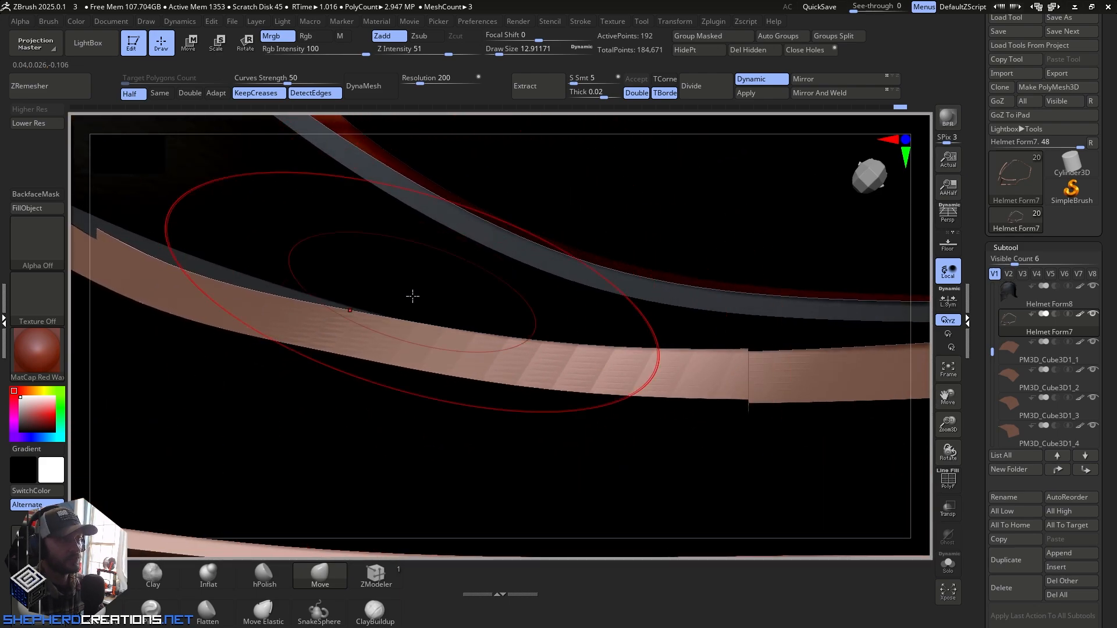
alt+right_drag(402, 330, 686, 394)
drag(449, 336, 485, 311)
mouse_move(486, 310)
right_down()
mouse_move(499, 270)
mouse_move(398, 273)
mouse_move(486, 298)
right_up()
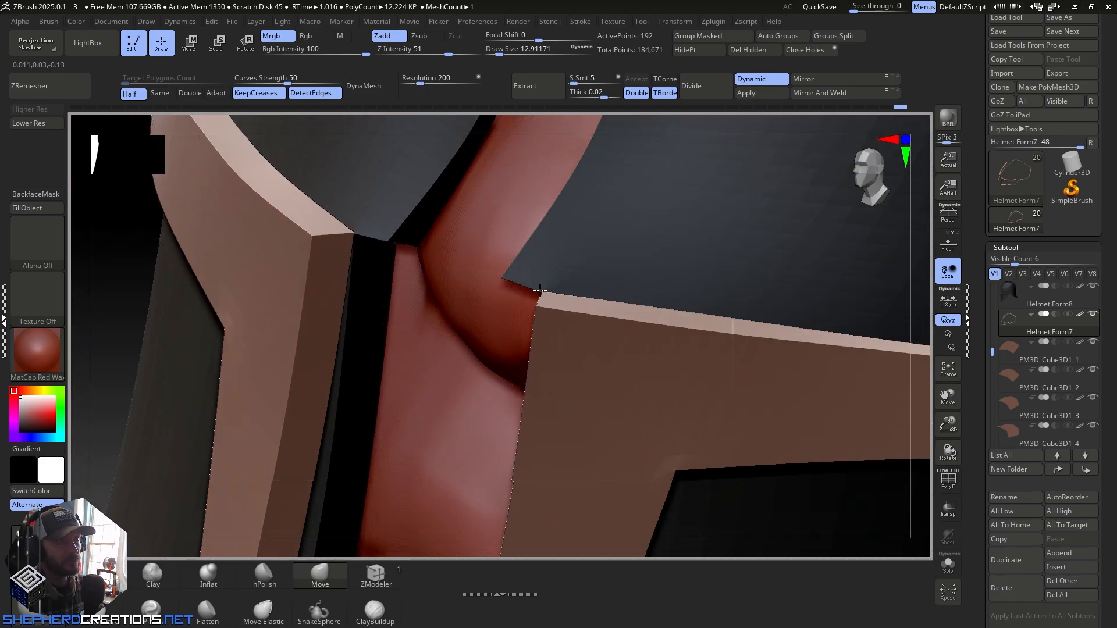
Step: With the Move brush at a draw size of about 6.58, extend the trim's upper corner by the nose inward to the cheek plate's corner
alt+right_drag(734, 331, 579, 345)
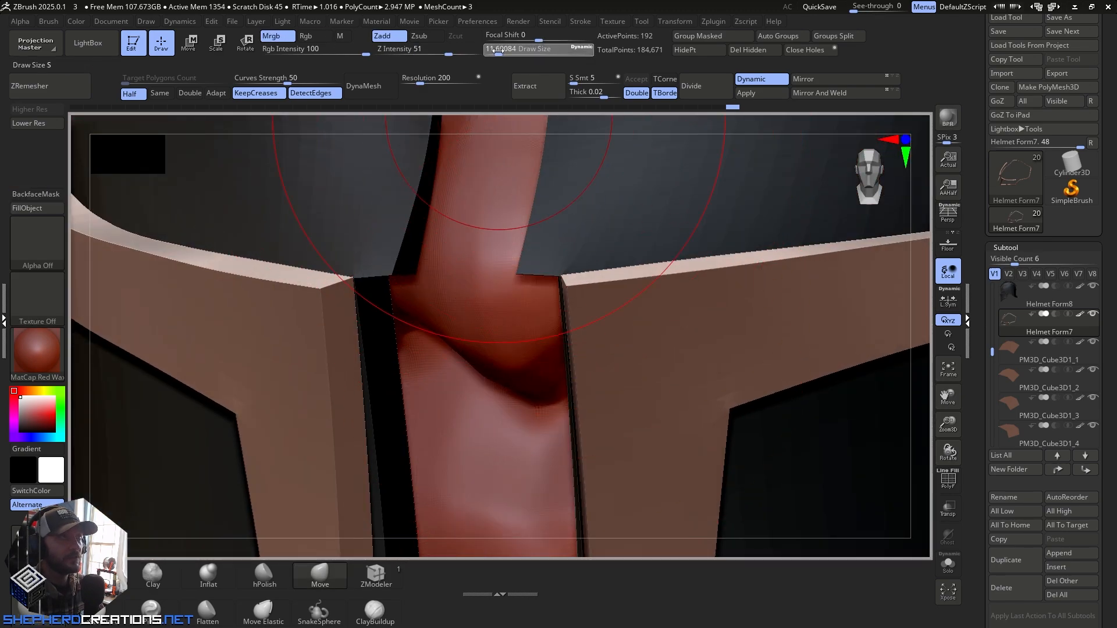
drag(560, 273, 471, 271)
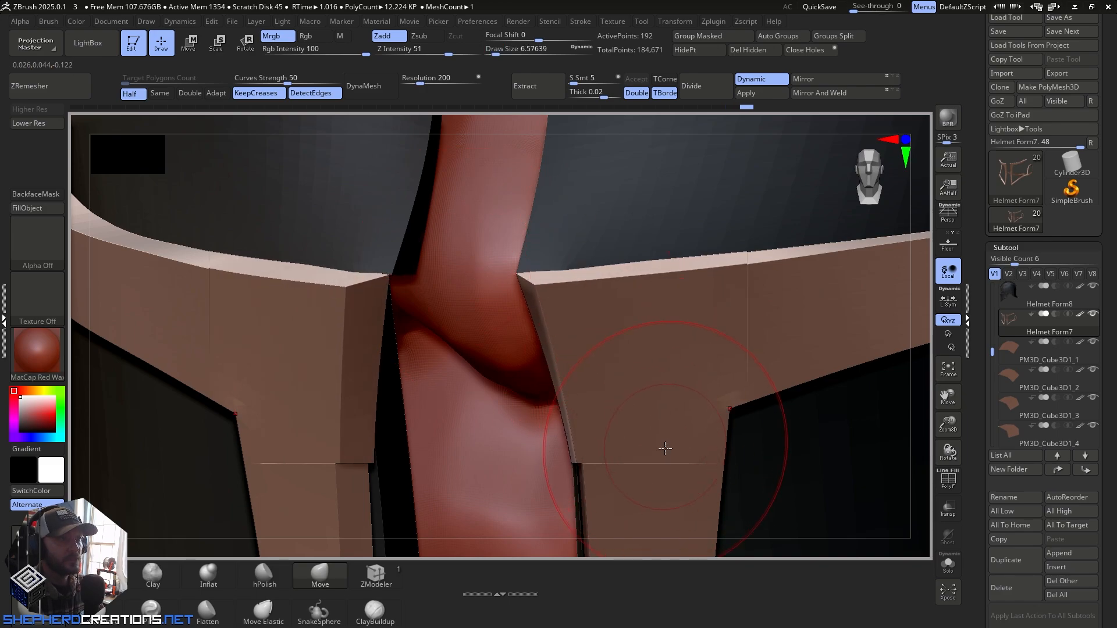
ctrl+right_drag(665, 449, 582, 324)
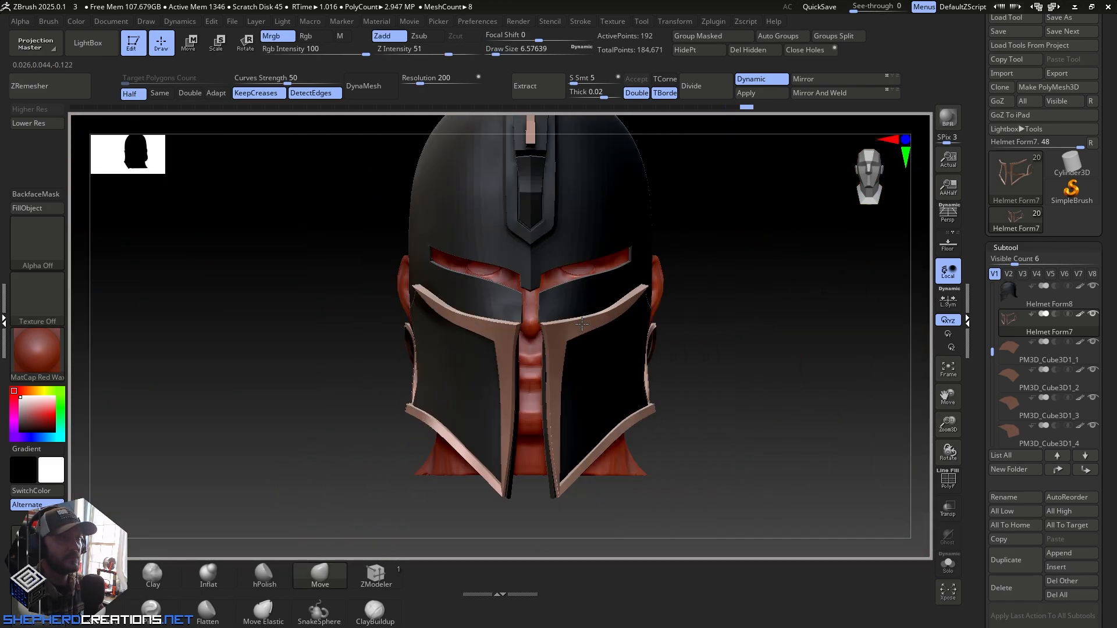
ctrl+right_drag(547, 381, 600, 515)
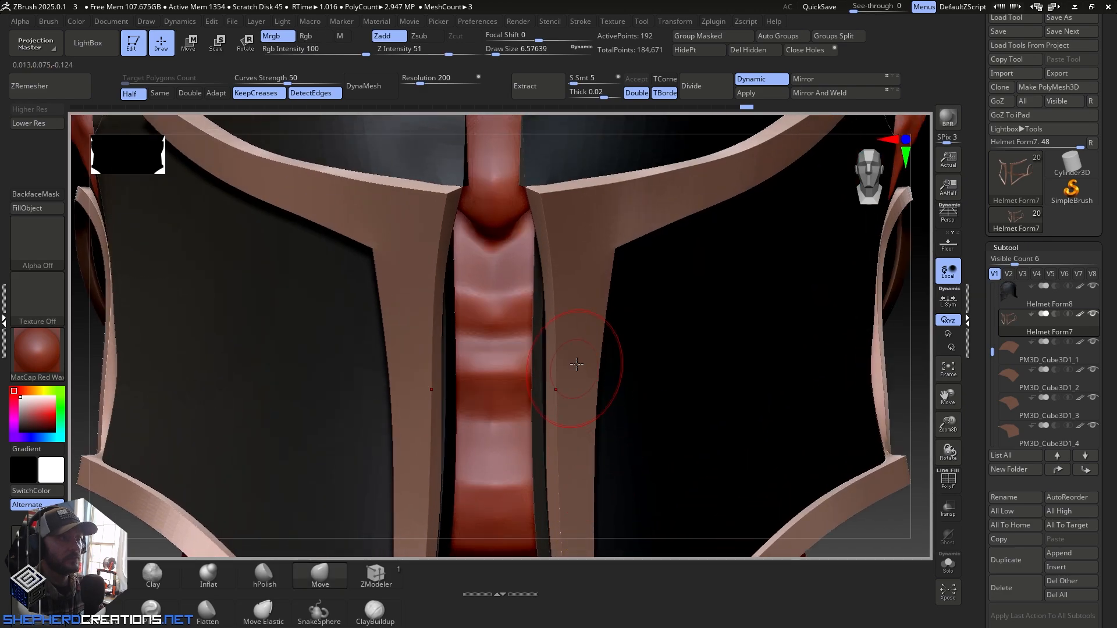
right_drag(577, 364, 613, 339)
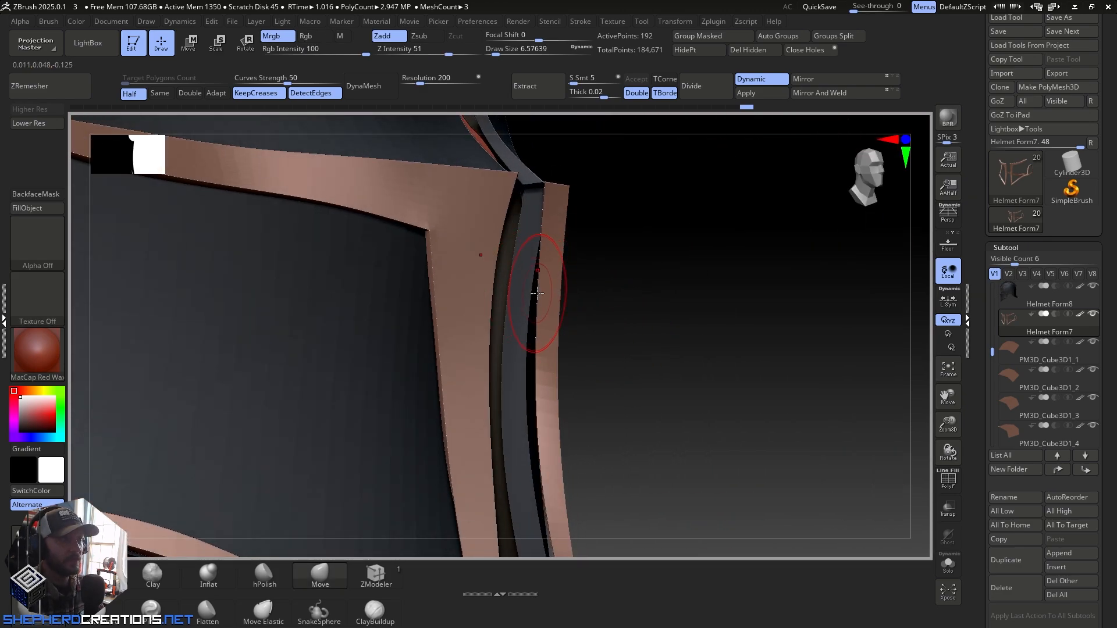
Step: Turn on the polyframe and, at draw size 1, nudge the points of the trim's corner by the nose and its inner notch into line
right_drag(524, 290, 553, 347)
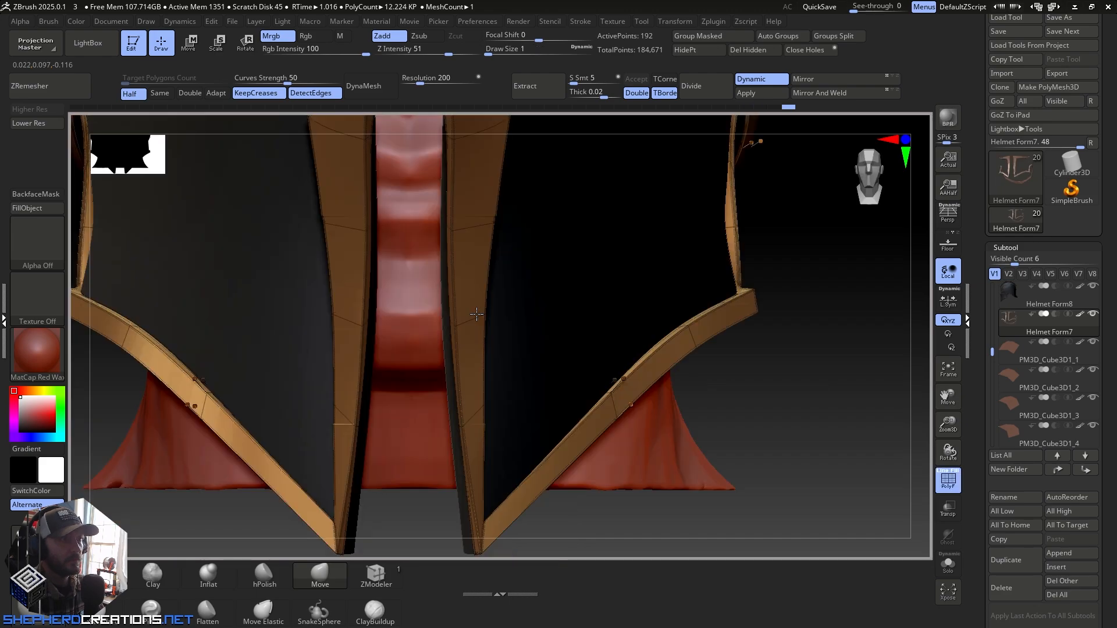
alt+right_drag(480, 265, 434, 286)
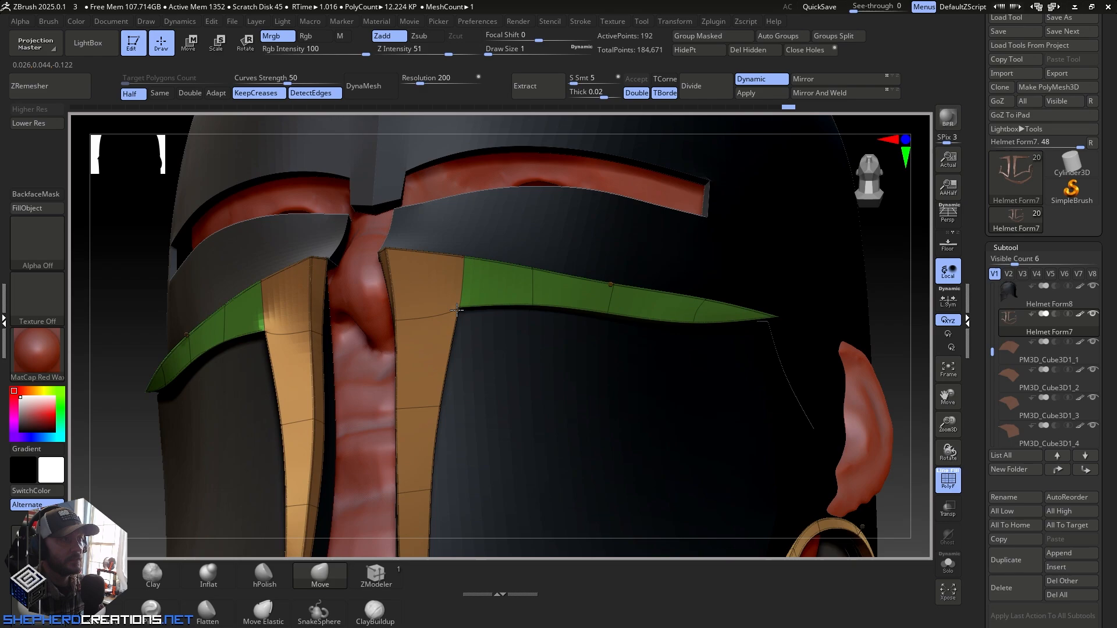
drag(457, 310, 452, 318)
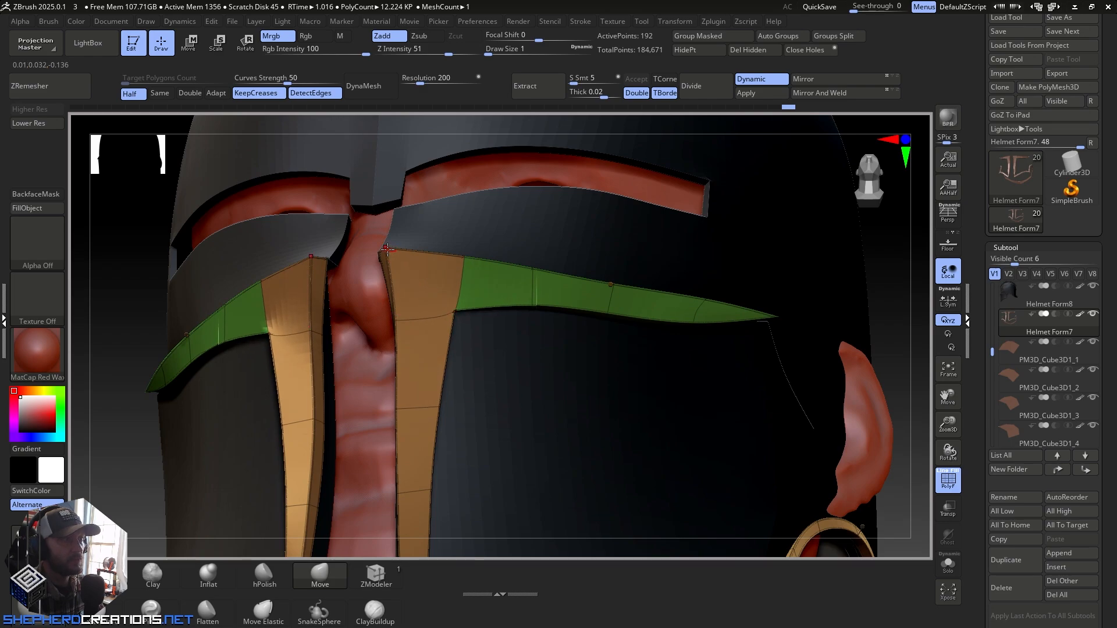
drag(371, 246, 368, 247)
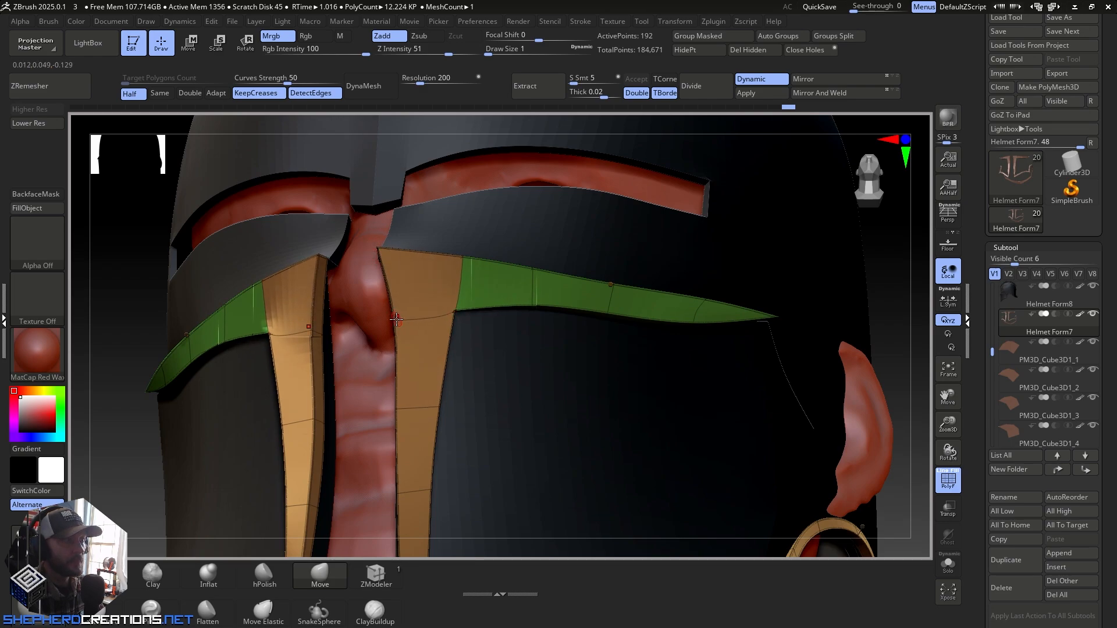
mouse_move(396, 320)
right_down()
mouse_move(451, 343)
mouse_move(400, 321)
right_up()
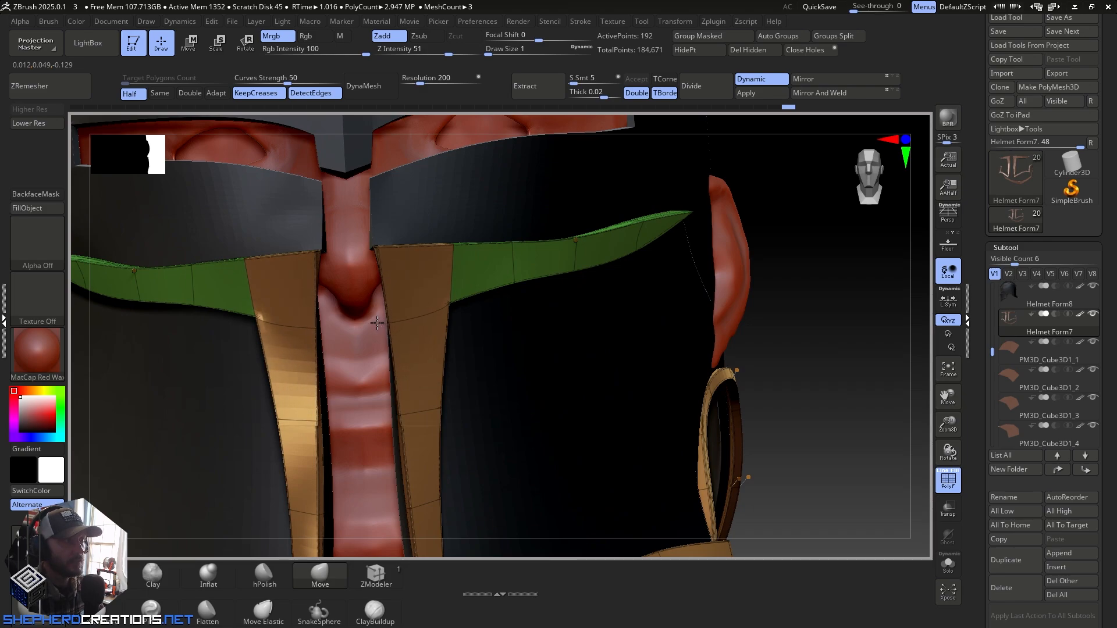
Step: Examine the fit of the upper strip's outer end against the cheek plate up close, from the side and from below
right_drag(388, 347, 348, 303)
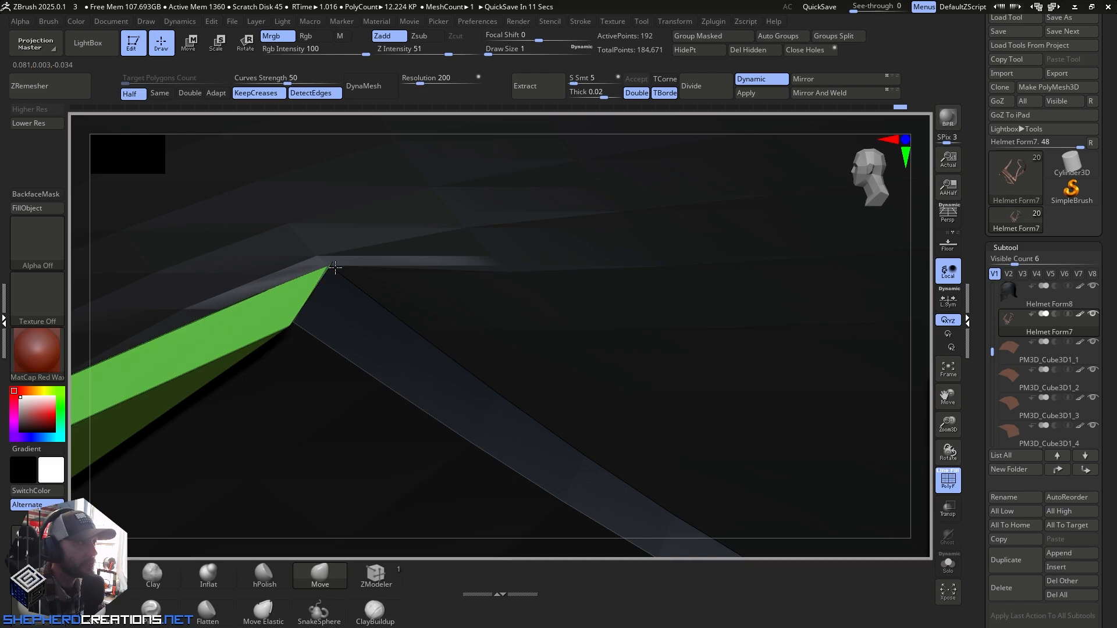
right_drag(334, 355, 289, 327)
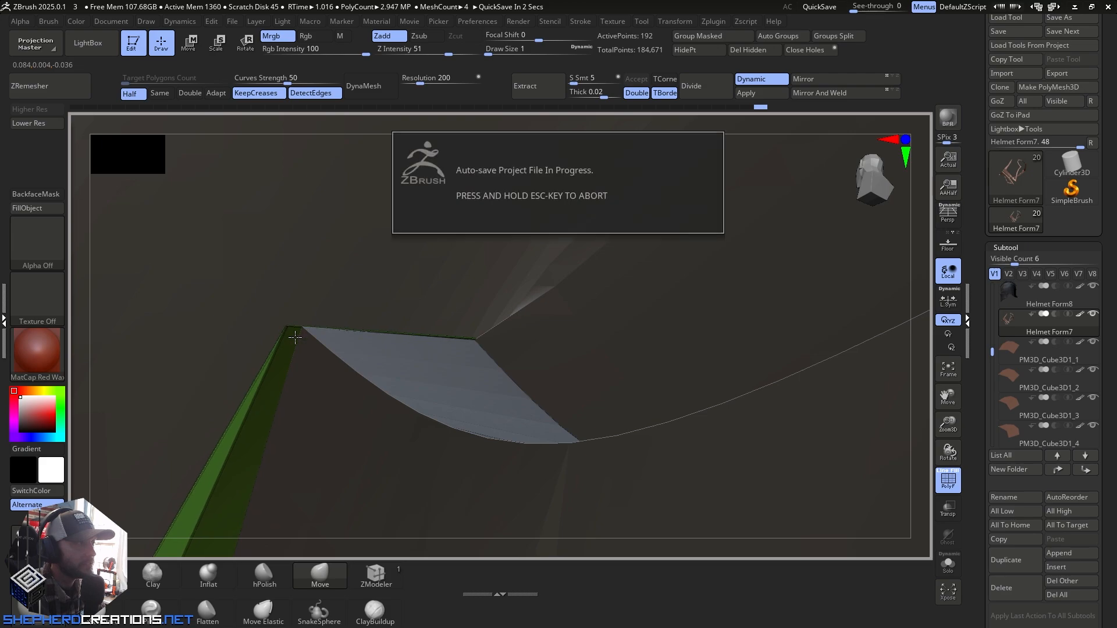
right_click(318, 452)
right_drag(362, 332, 434, 342)
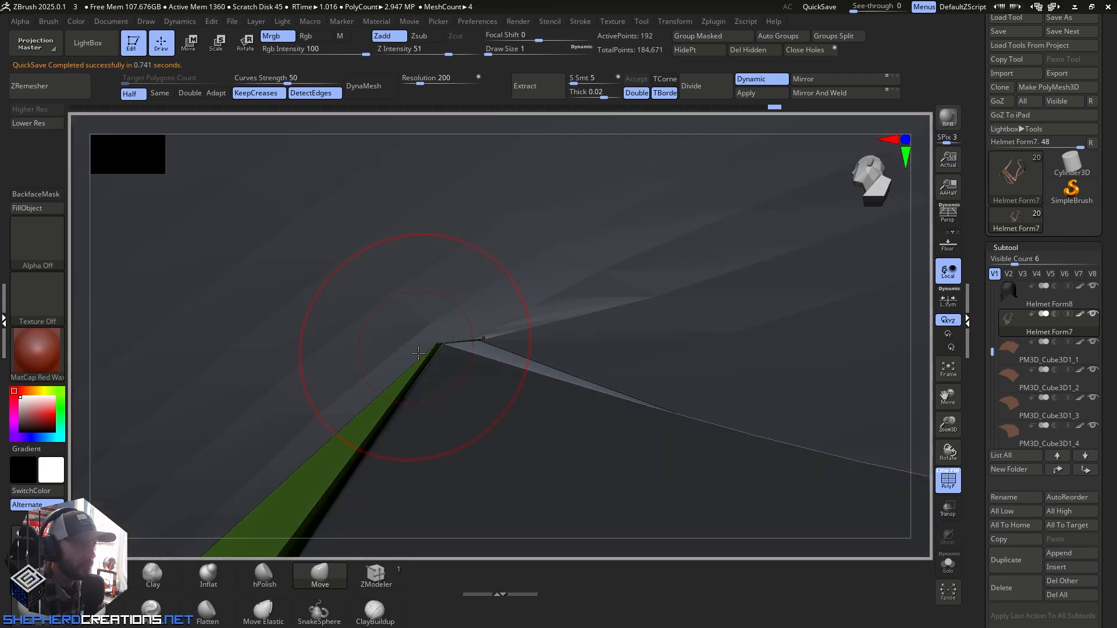
ctrl+right_drag(437, 417, 412, 181)
right_drag(356, 346, 578, 372)
mouse_move(619, 312)
right_down()
mouse_move(644, 311)
mouse_move(623, 344)
mouse_move(454, 364)
mouse_move(433, 388)
mouse_move(356, 369)
right_up()
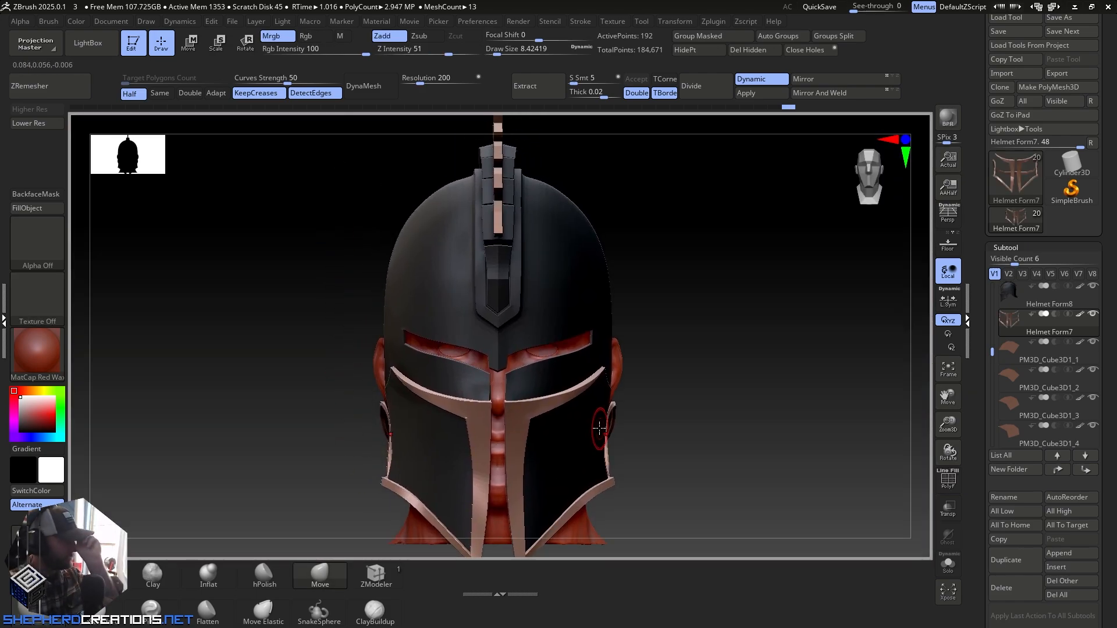
Step: Even out the lower part of the vertical strip beside the nose opening, reducing the Move brush's draw size to about 5.75
right_drag(599, 429, 556, 317)
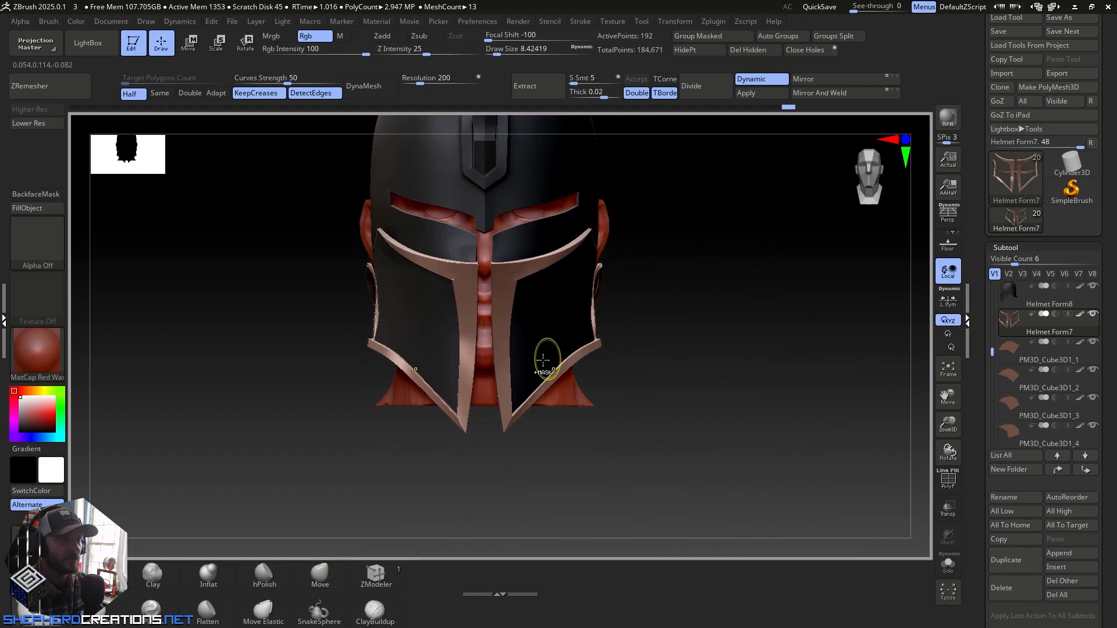
alt+right_drag(536, 406, 535, 445)
alt+right_drag(530, 320, 522, 385)
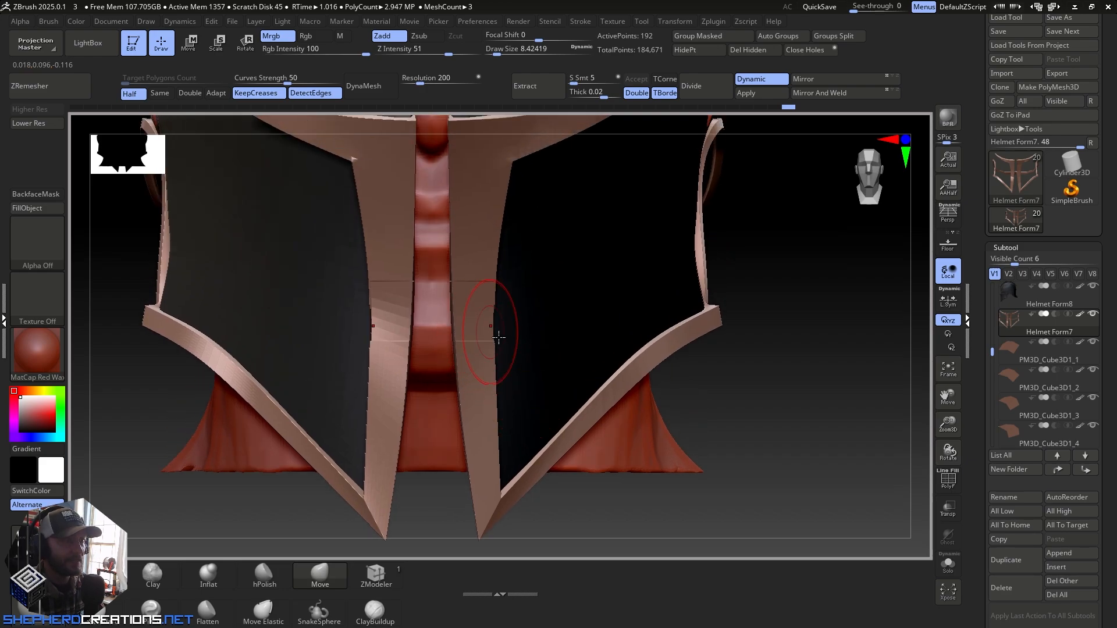
right_drag(499, 338, 540, 315)
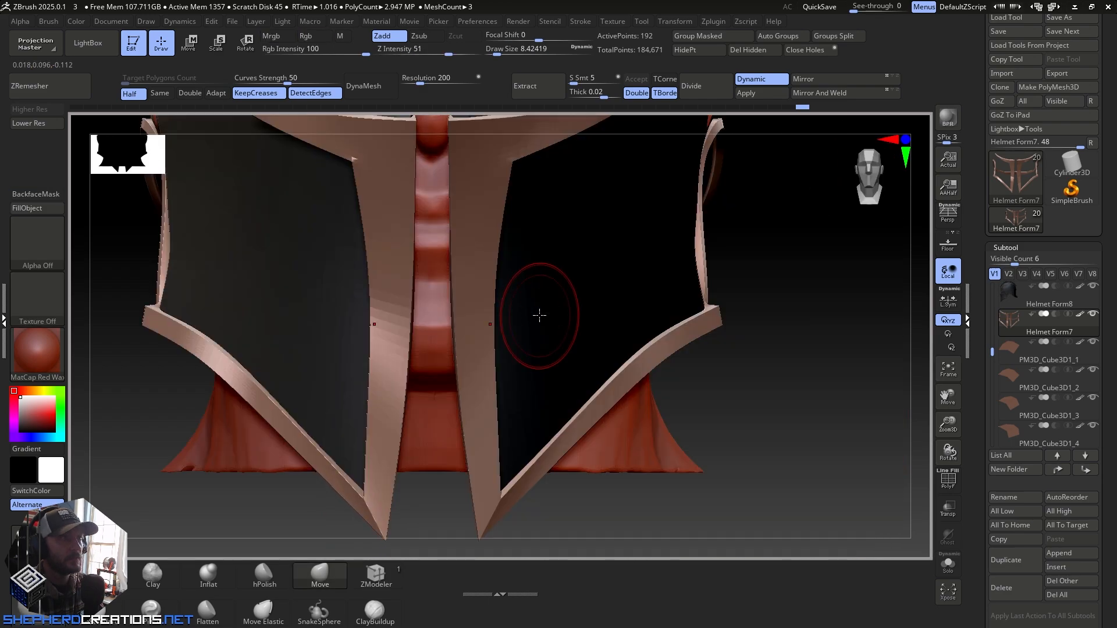
right_drag(525, 393, 515, 180)
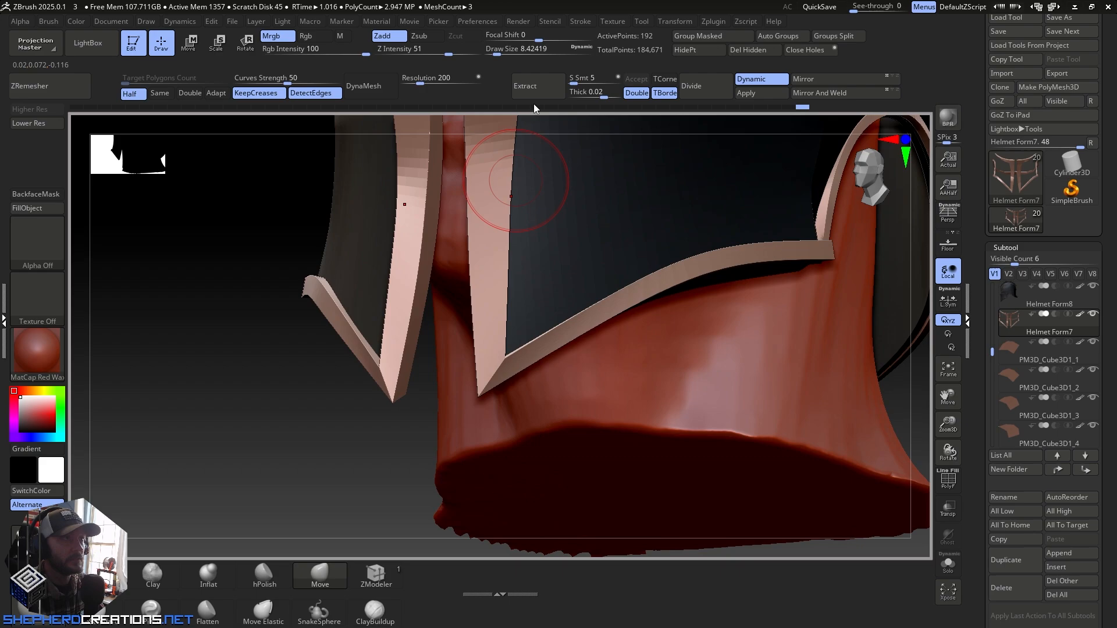
click(495, 52)
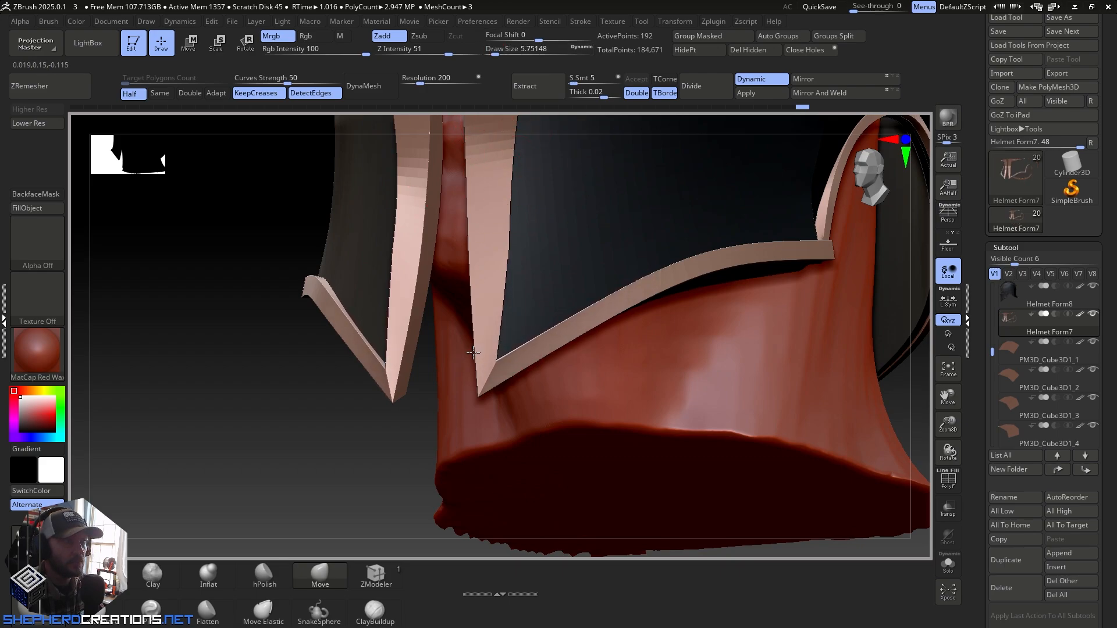
alt+right_drag(494, 315, 498, 404)
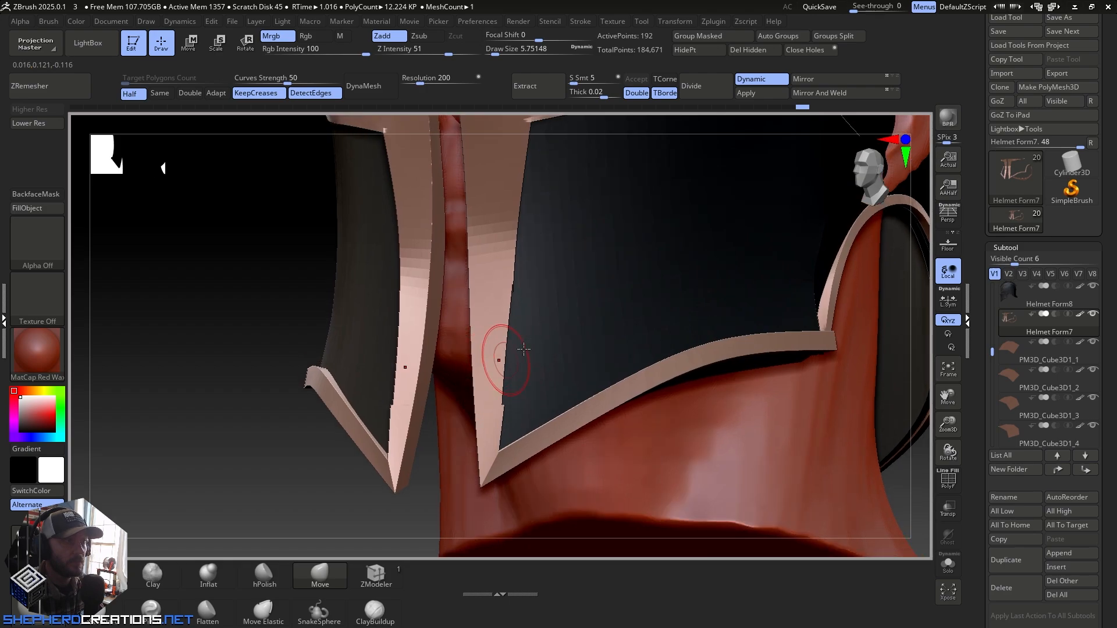
right_drag(523, 349, 531, 326)
alt+right_drag(513, 281, 508, 383)
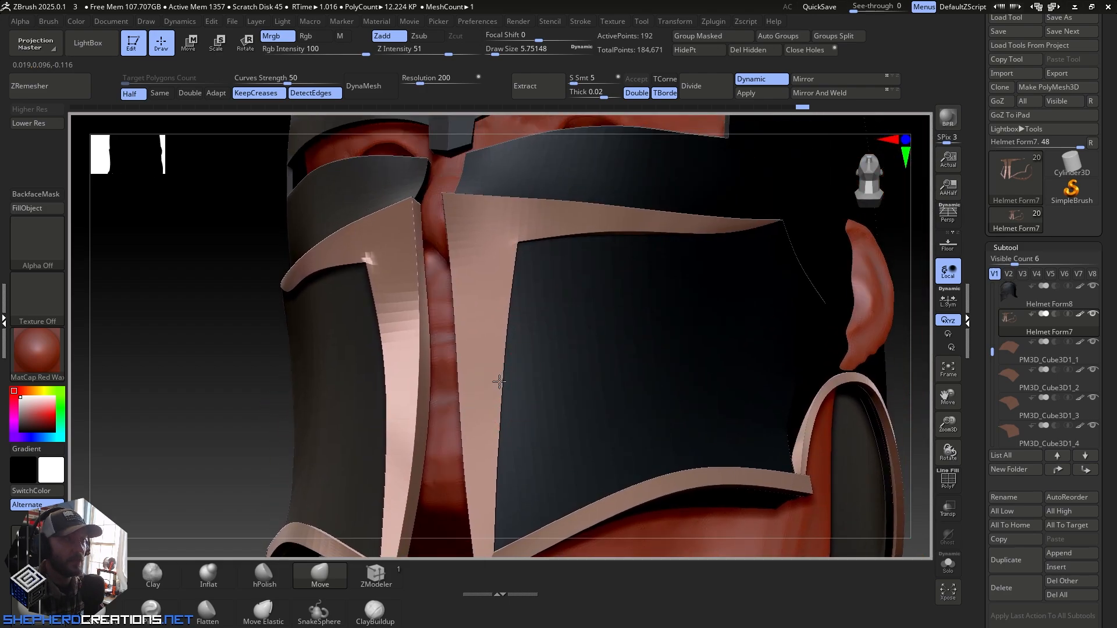
right_drag(524, 440, 477, 442)
ctrl+right_drag(477, 442, 619, 356)
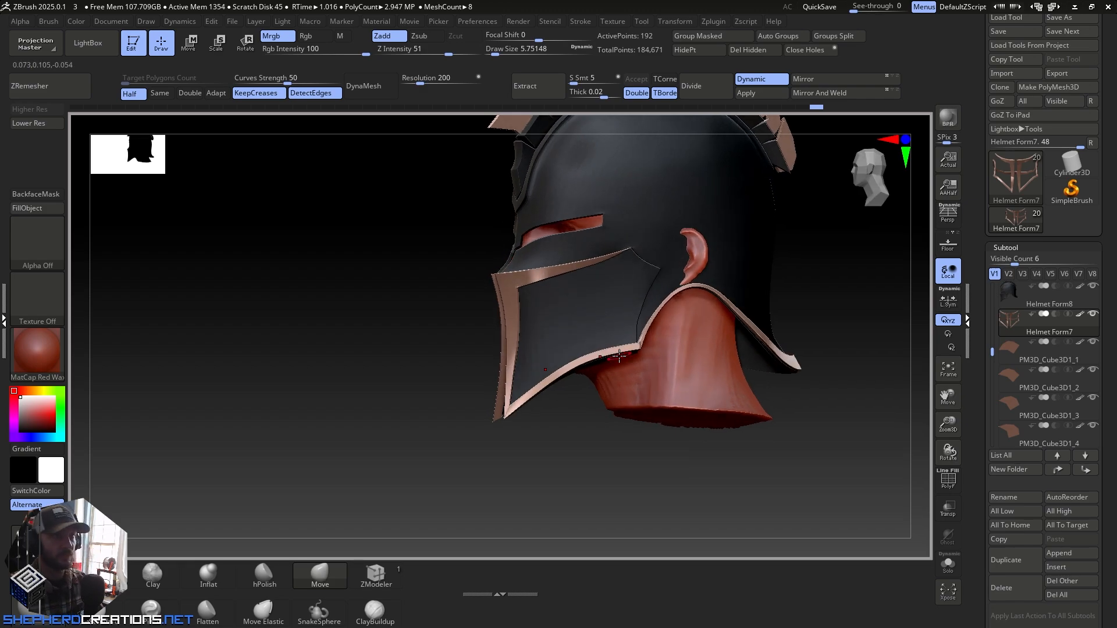
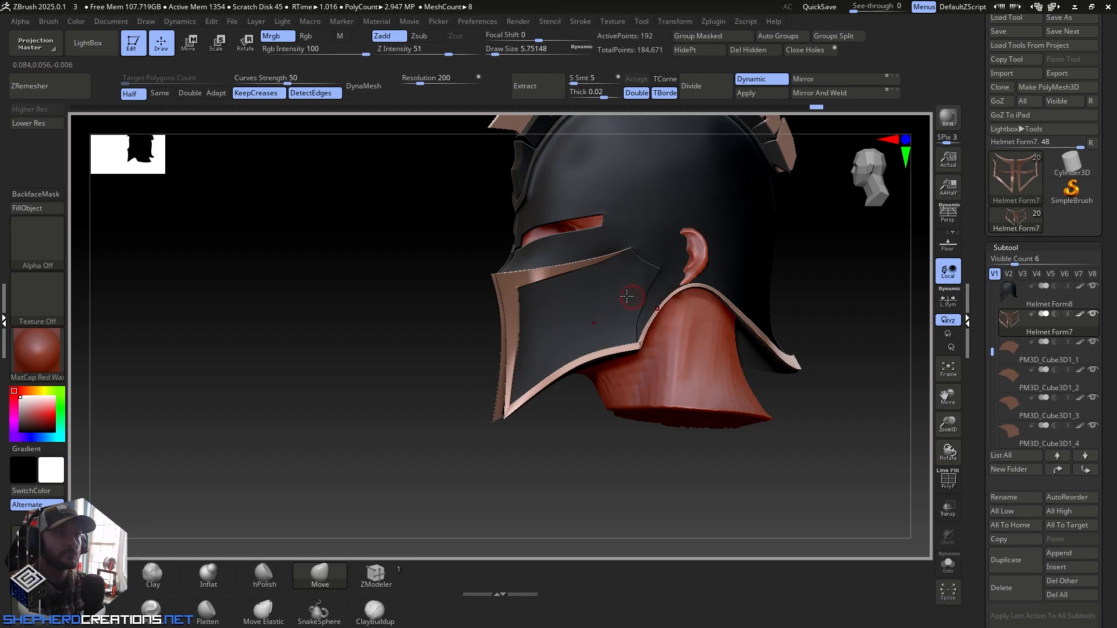
Step: Examine the cheek plate's rear edge and the trim's lower rear corner from the side and below, with the Helmet Form8 subtool selected
right_drag(627, 296, 615, 245)
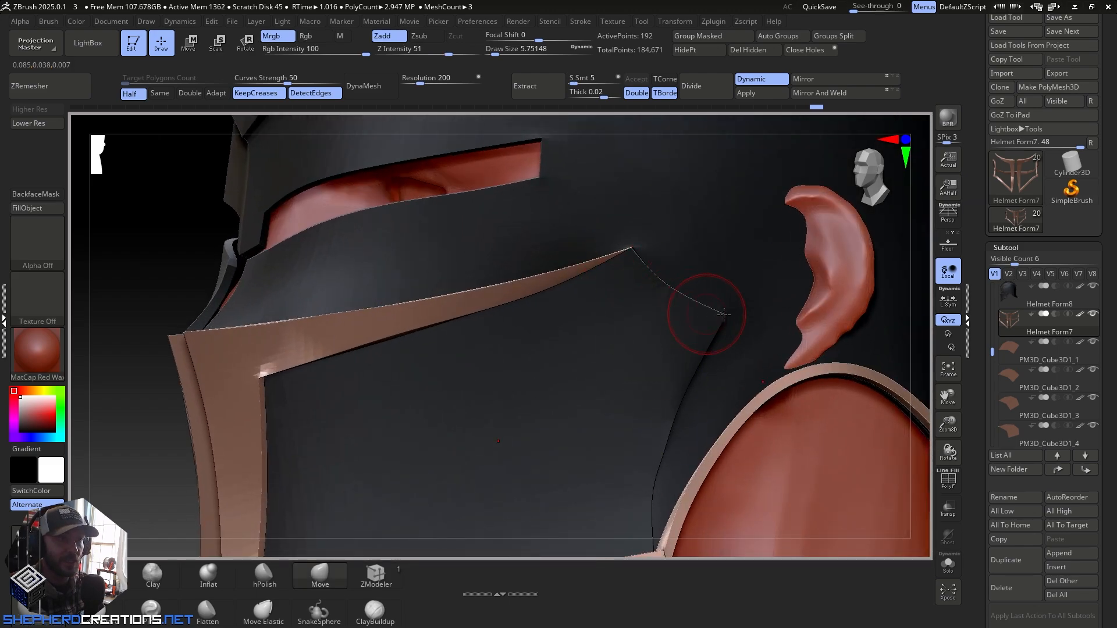
alt+right_drag(674, 409, 605, 201)
alt+click(584, 299)
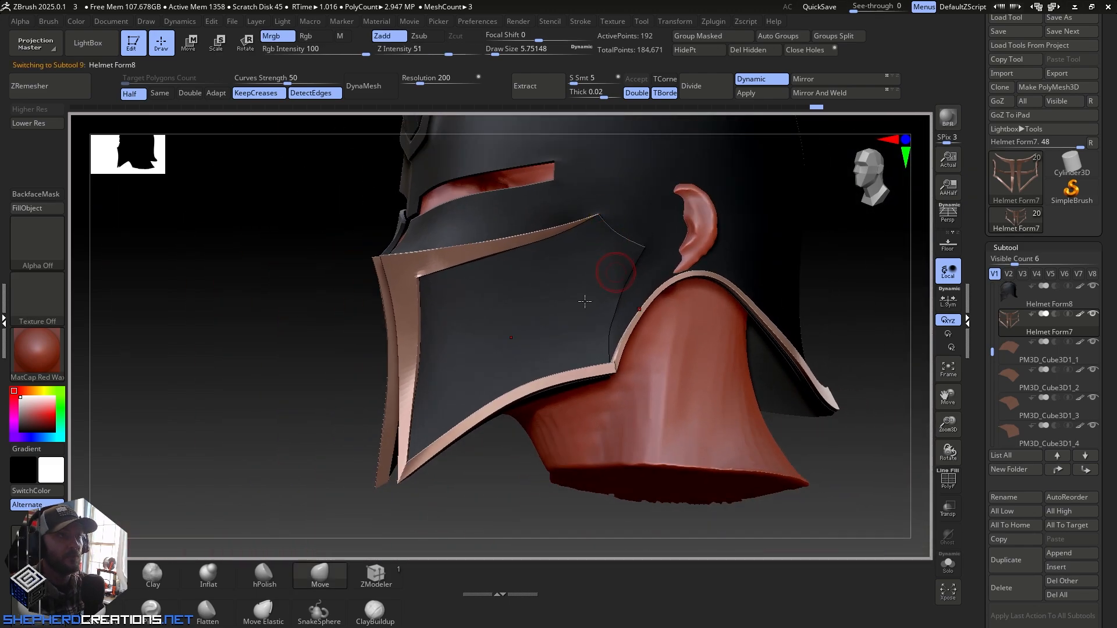
alt+right_drag(620, 273, 534, 274)
alt+right_drag(612, 407, 623, 215)
ctrl+right_drag(542, 429, 590, 303)
mouse_move(567, 260)
ctrl+right_down()
mouse_move(673, 320)
mouse_move(569, 319)
mouse_move(561, 198)
mouse_move(556, 239)
ctrl+right_up()
mouse_move(411, 334)
ctrl+right_down()
mouse_move(486, 477)
mouse_move(440, 376)
mouse_move(462, 371)
ctrl+right_up()
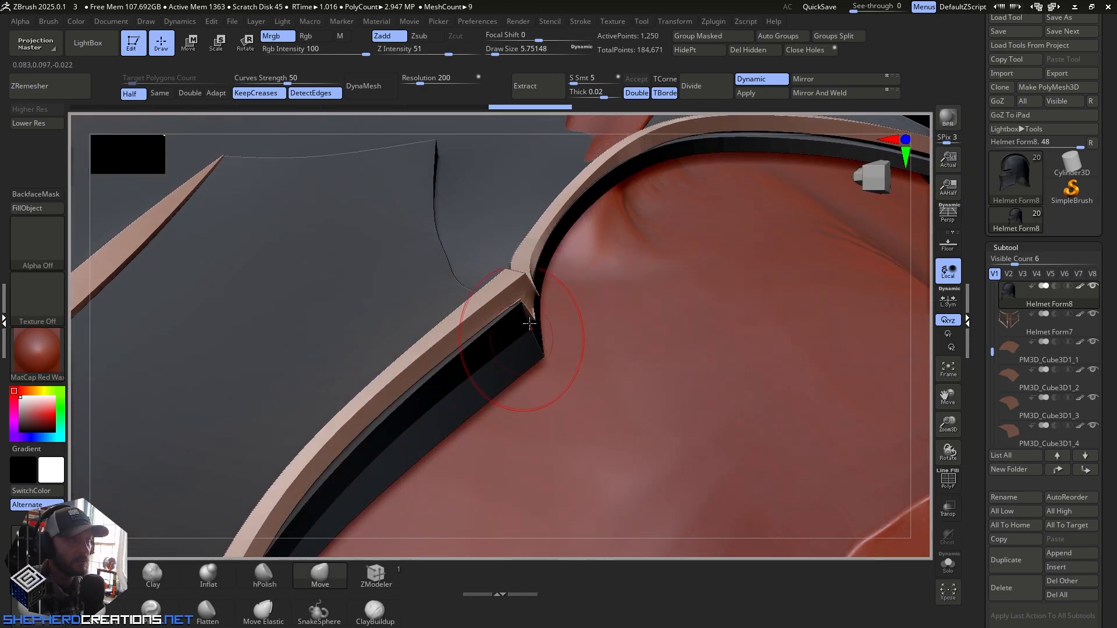
Step: Select the Helmet Form7 trim and turn on the polyframe to work on its lower rear corner
alt+click(513, 287)
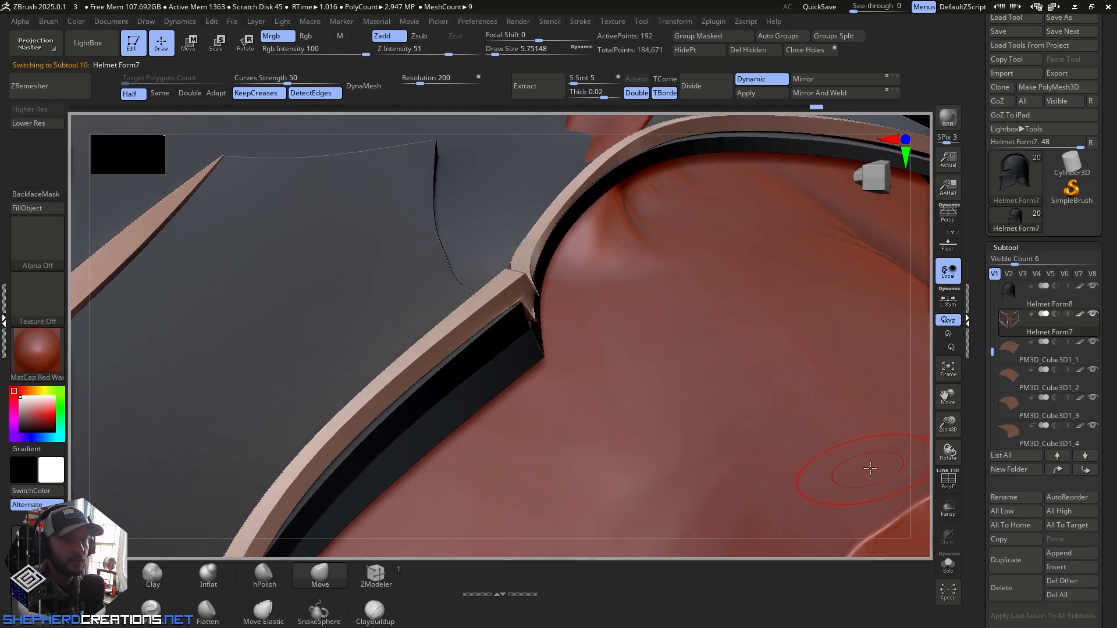
click(952, 484)
right_drag(520, 337, 407, 367)
right_drag(185, 396, 467, 511)
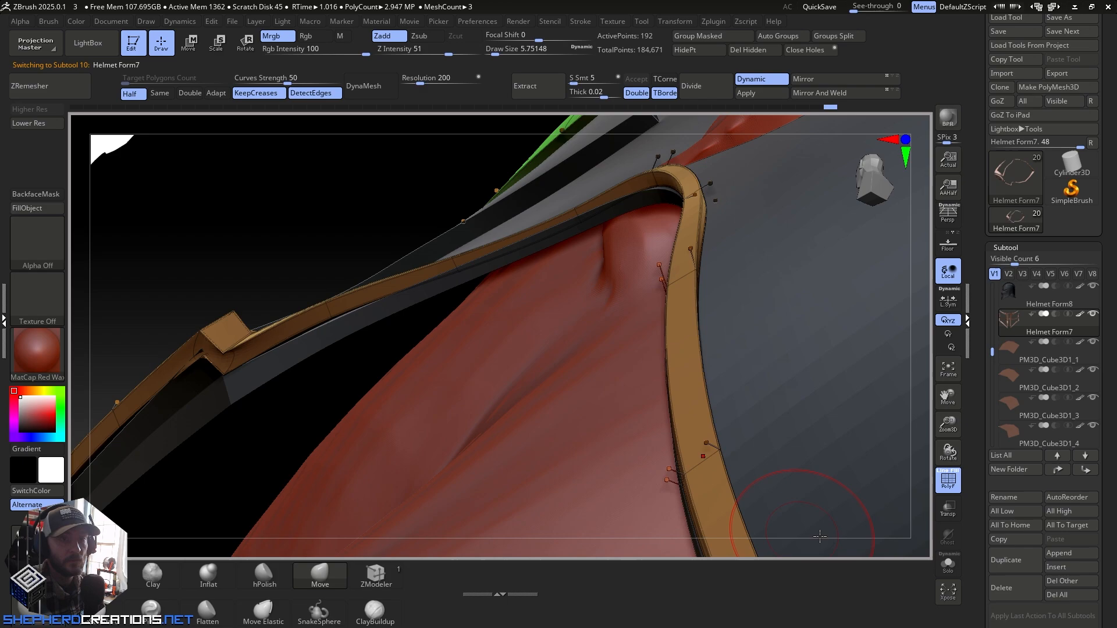
Step: Hide the Head subtool and make the Helmet Form7 trim the active subtool again
alt+click(632, 448)
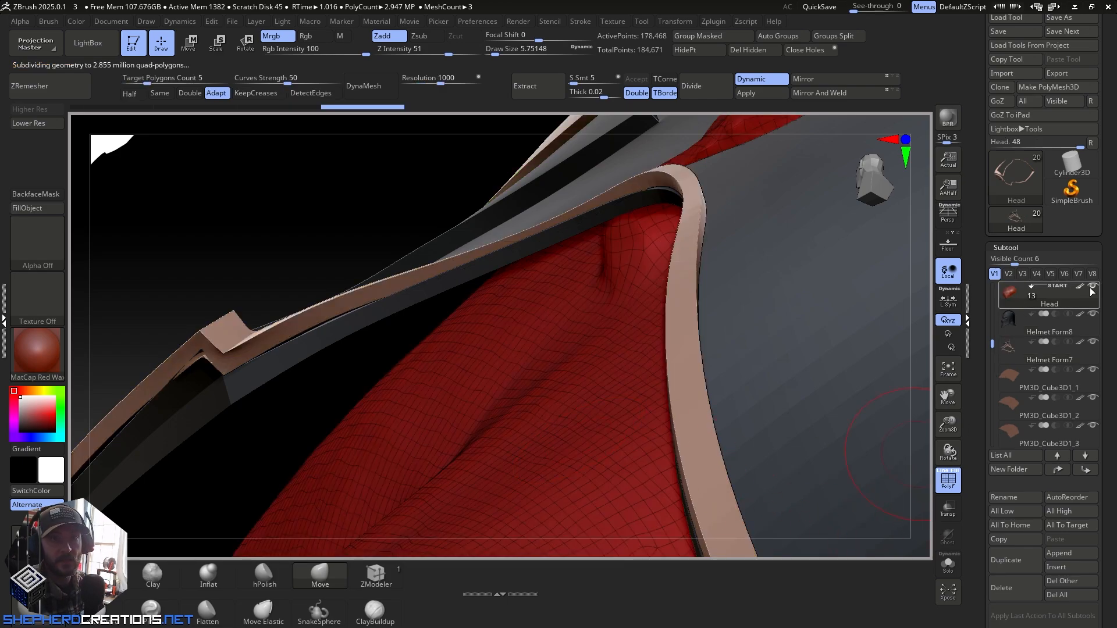
click(1091, 288)
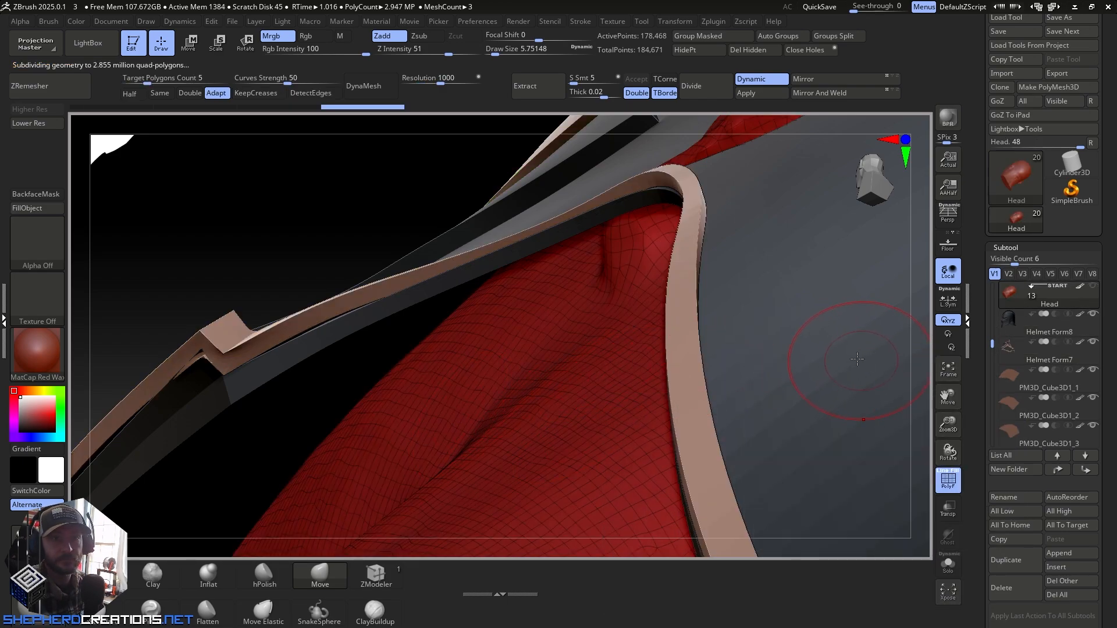
mouse_move(857, 359)
right_down()
mouse_move(623, 354)
mouse_move(624, 330)
mouse_move(611, 329)
mouse_move(631, 319)
mouse_move(656, 424)
right_up()
alt+click(595, 331)
click(945, 487)
click(946, 486)
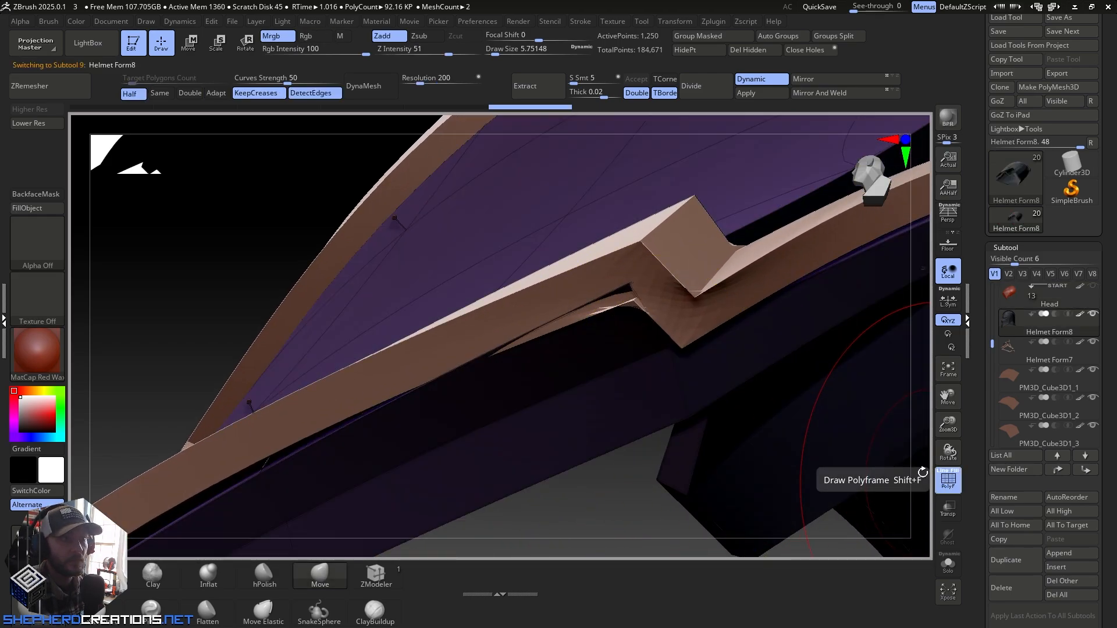
alt+click(713, 317)
Step: With ZModeler, crease the edge loop at the trim's lower rear corner
mouse_move(675, 332)
right_down()
mouse_move(638, 344)
mouse_move(655, 296)
mouse_move(663, 315)
right_up()
click(379, 580)
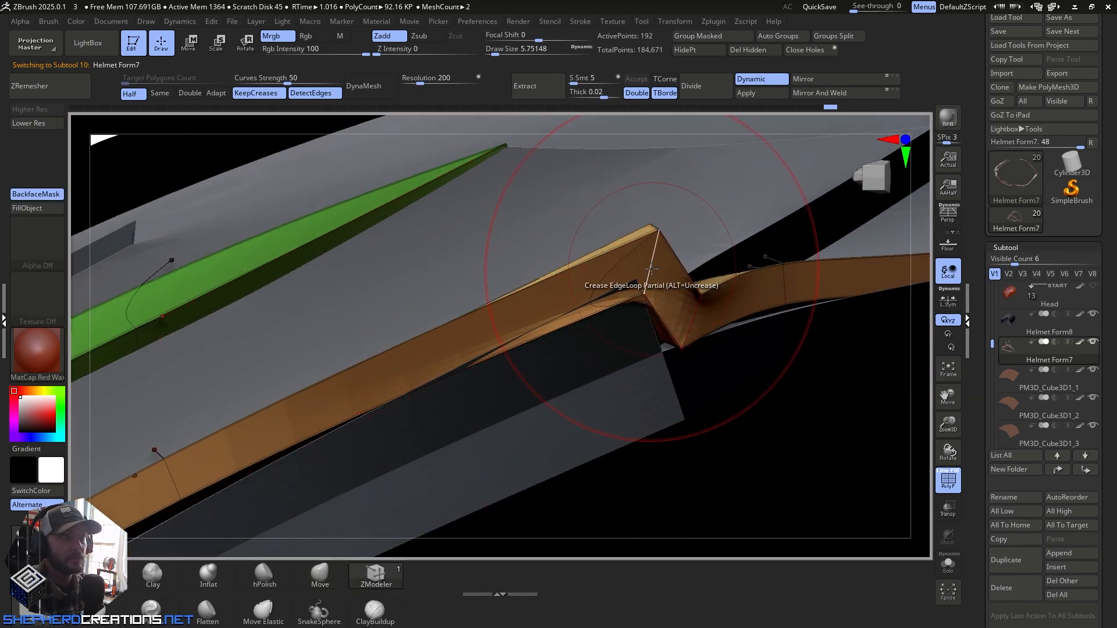
right_drag(674, 275, 212, 200)
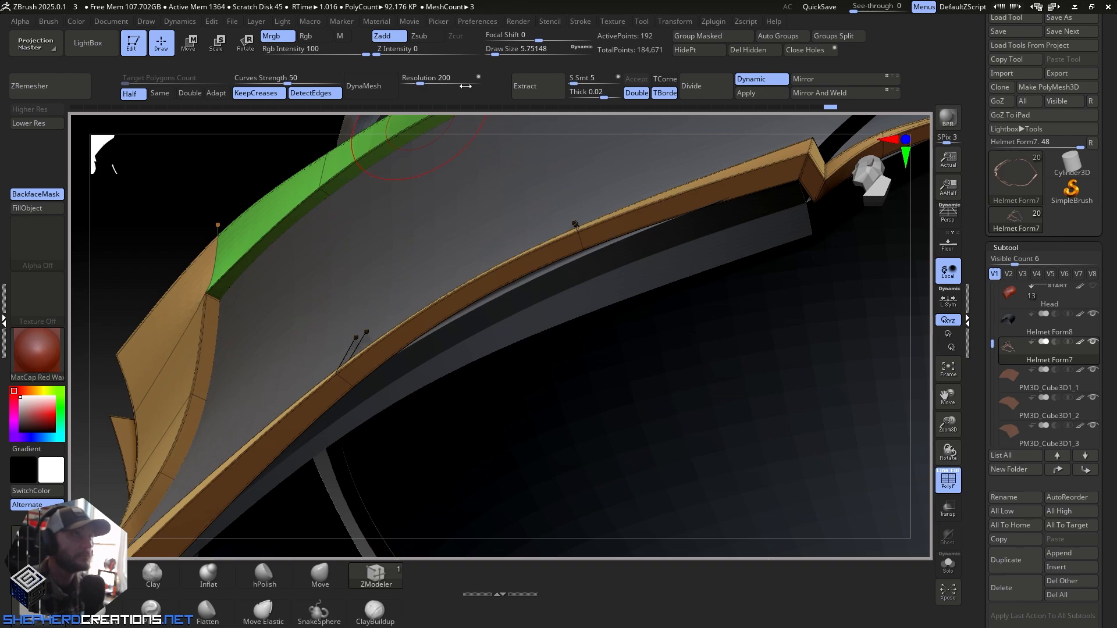
Step: With the Move brush at a draw size of about 2.6, pull the trim's lower rear corner down to the plate's bottom corner
click(492, 50)
mouse_move(784, 201)
alt+right_down()
mouse_move(748, 228)
mouse_move(510, 232)
mouse_move(344, 454)
alt+right_up()
click(320, 579)
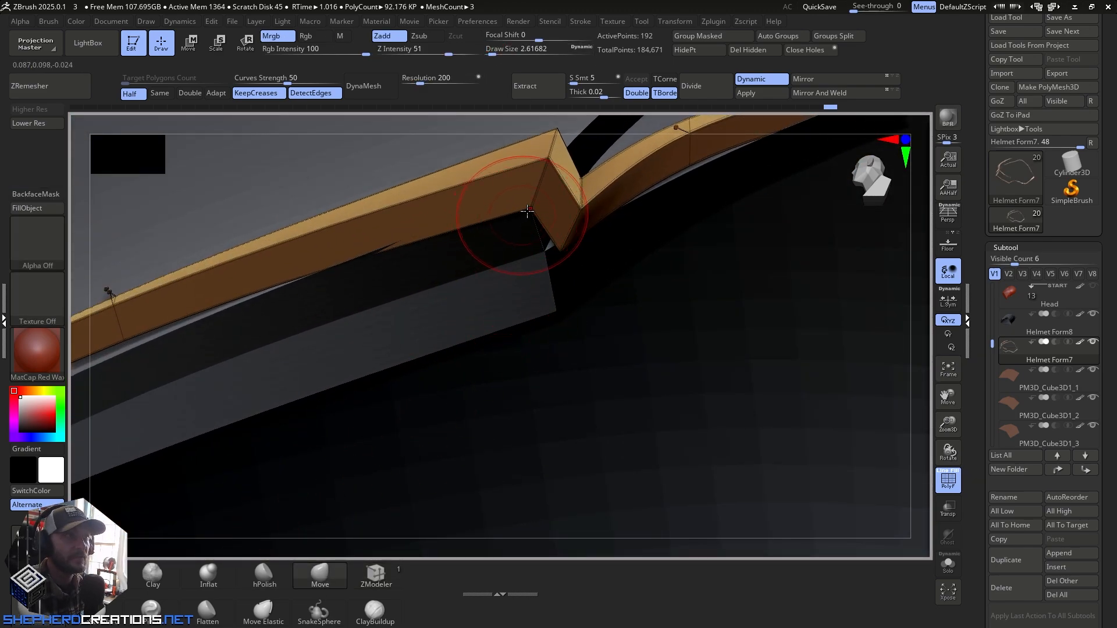
right_drag(588, 255, 574, 242)
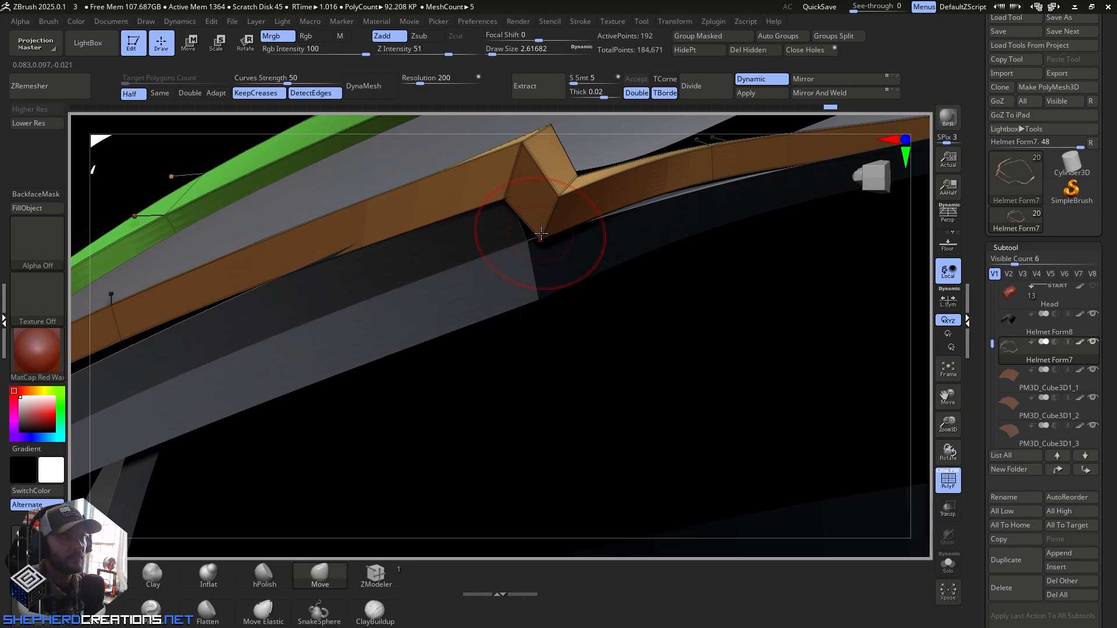
drag(541, 234, 536, 357)
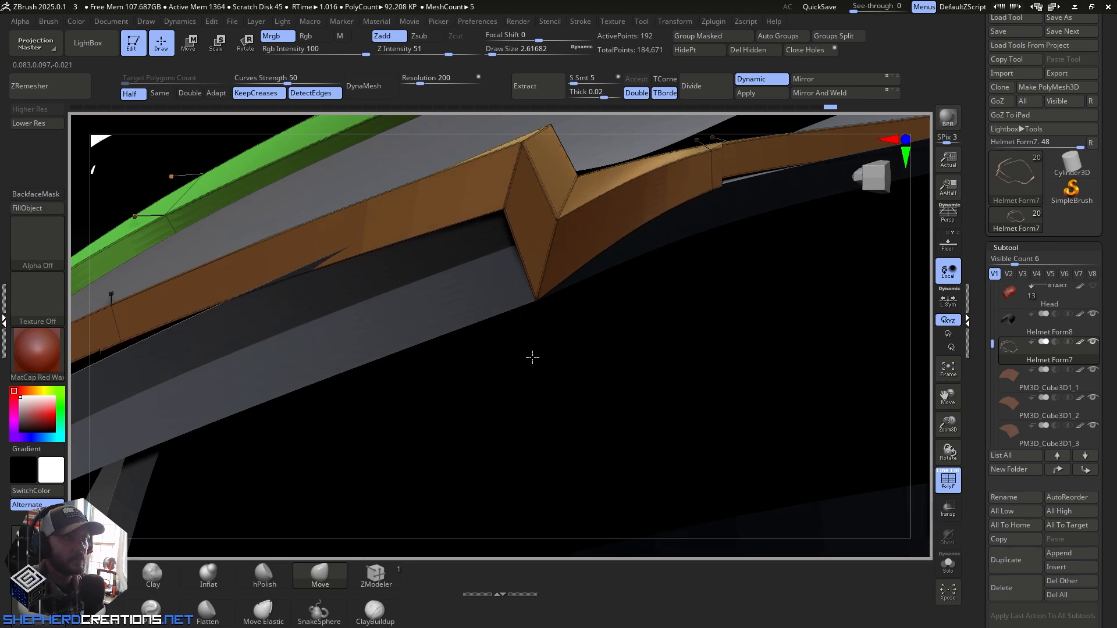
right_drag(533, 357, 576, 229)
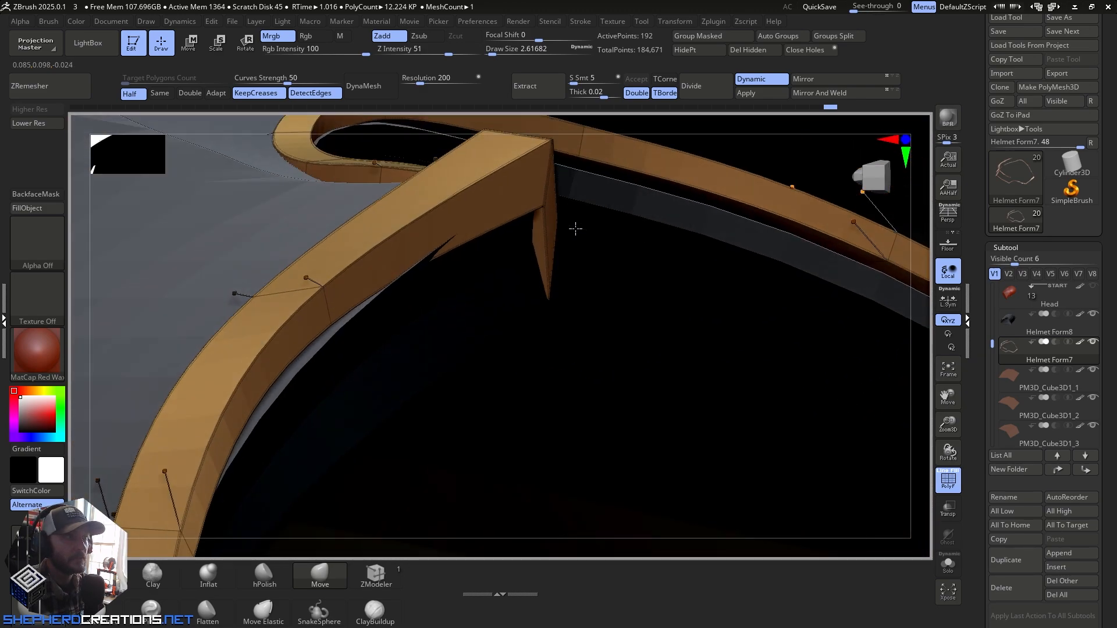
mouse_move(427, 255)
right_down()
mouse_move(431, 224)
mouse_move(427, 273)
right_up()
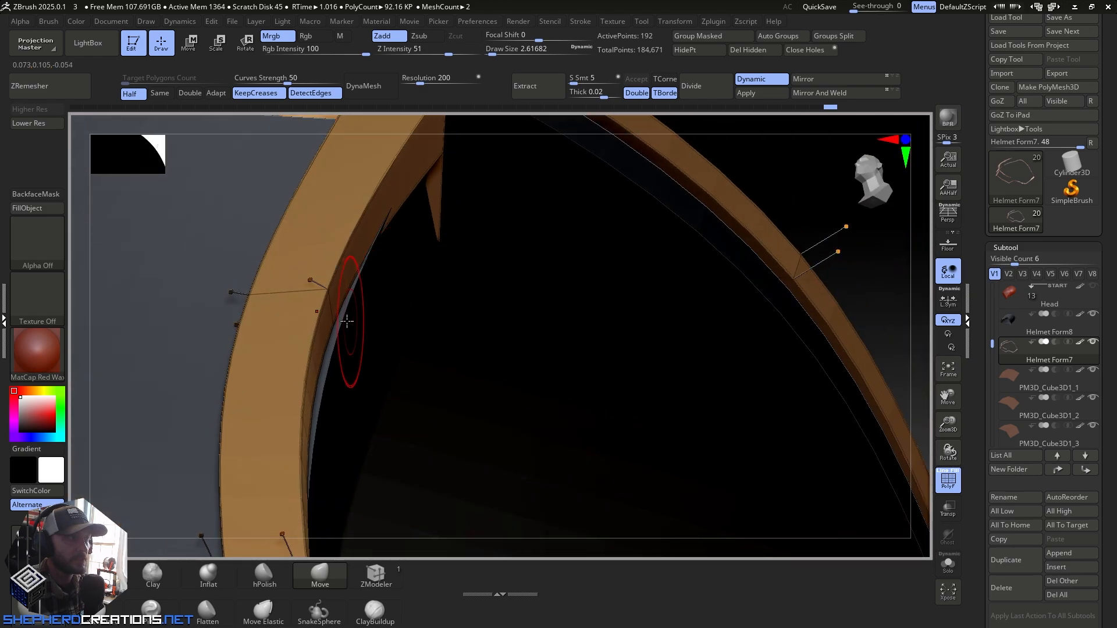
Step: Isolate the trim and, with dynamic subdivision off, pull the inner edge points at its bends outward to widen the strip's narrow face
right_drag(348, 319, 323, 306)
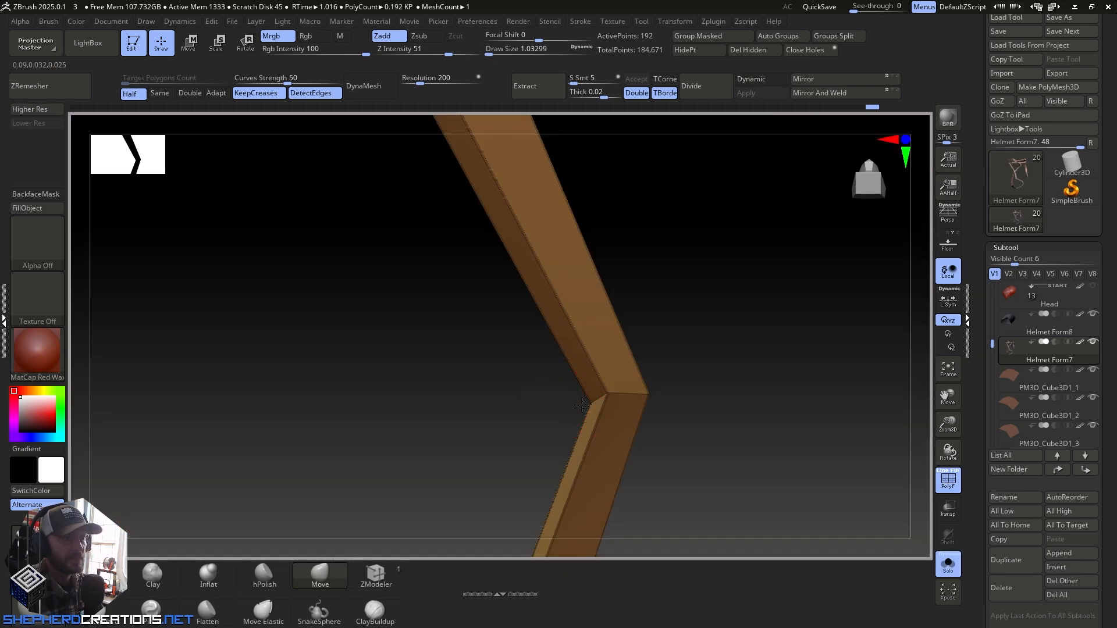
drag(582, 404, 510, 402)
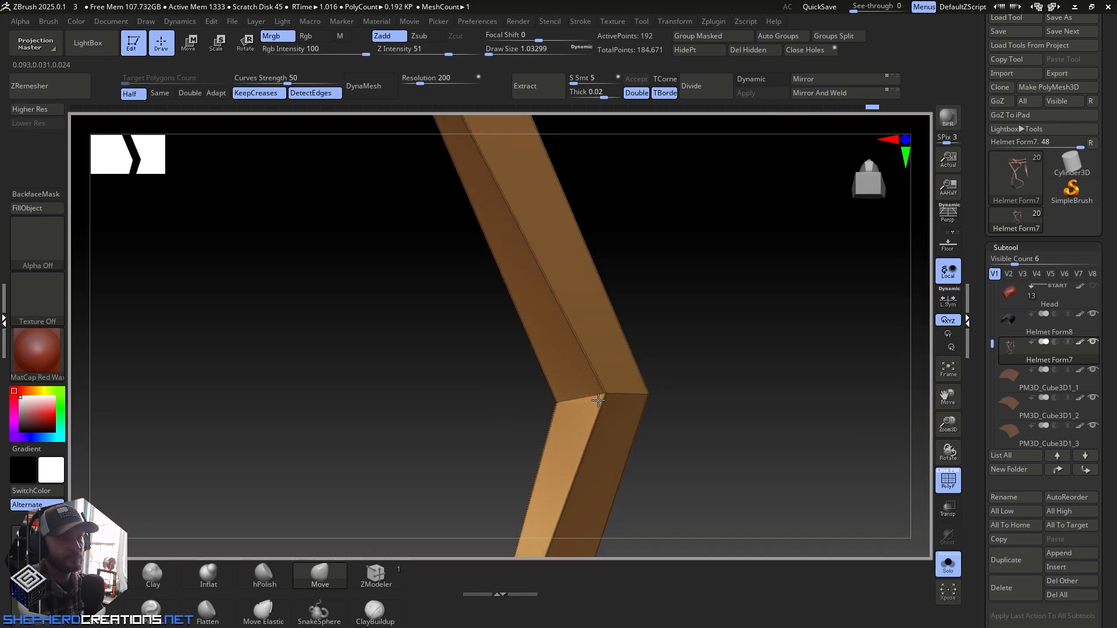
right_drag(536, 407, 489, 481)
mouse_move(459, 408)
right_down()
mouse_move(430, 367)
mouse_move(427, 323)
right_up()
drag(423, 314, 376, 274)
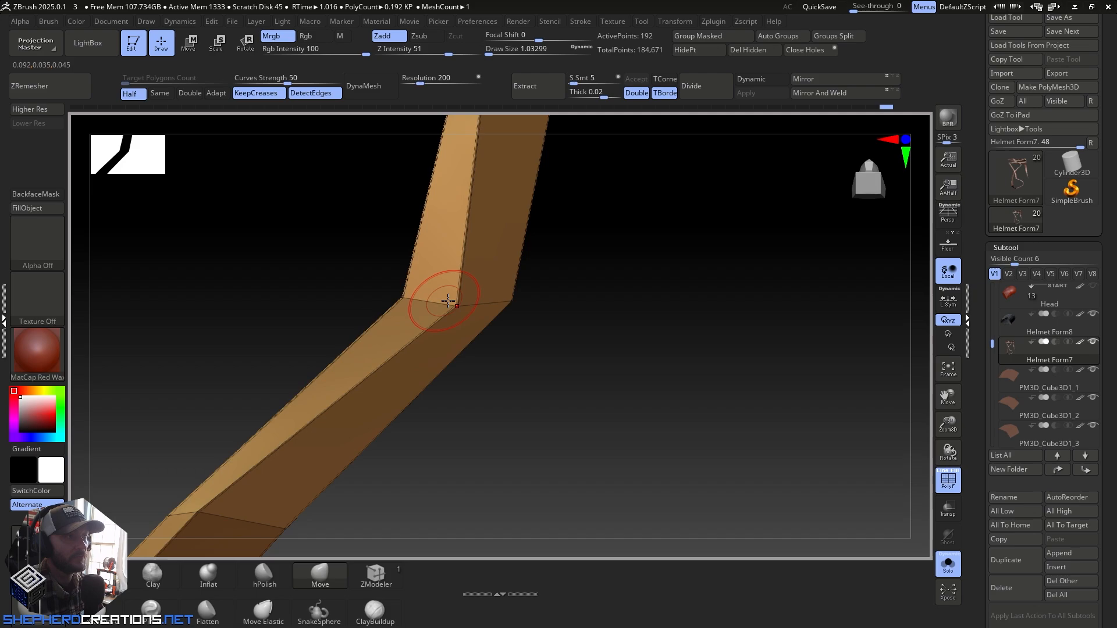
drag(448, 301, 368, 260)
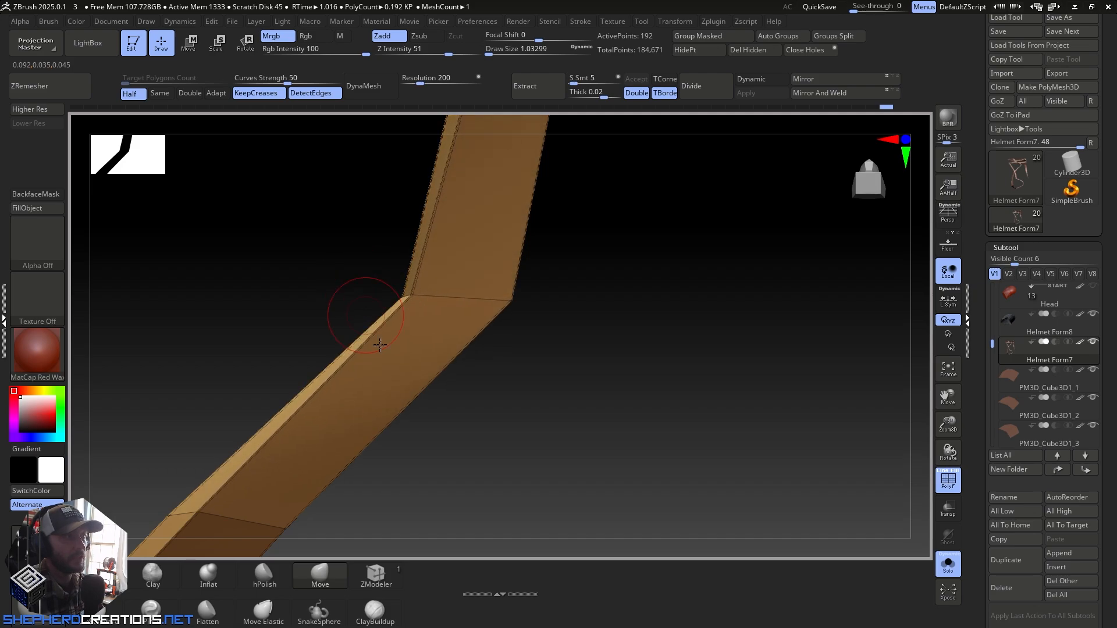
Step: Show the other subtools again and pull the trim's inner edge points at the bends back against the helmet shell
ctrl+right_drag(380, 345, 466, 421)
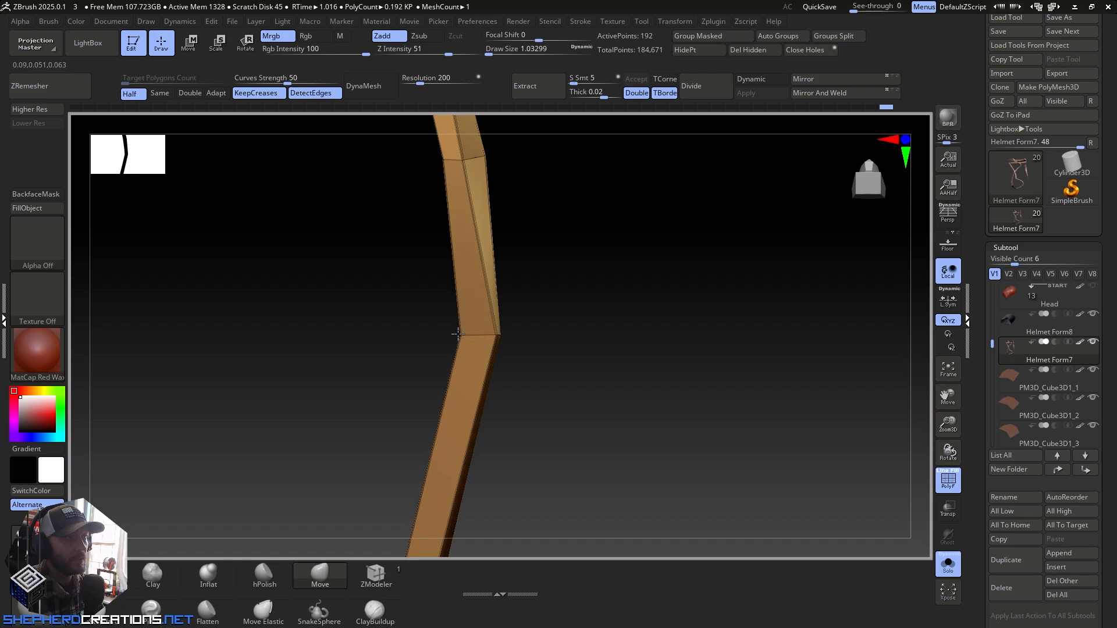
right_drag(495, 271, 505, 277)
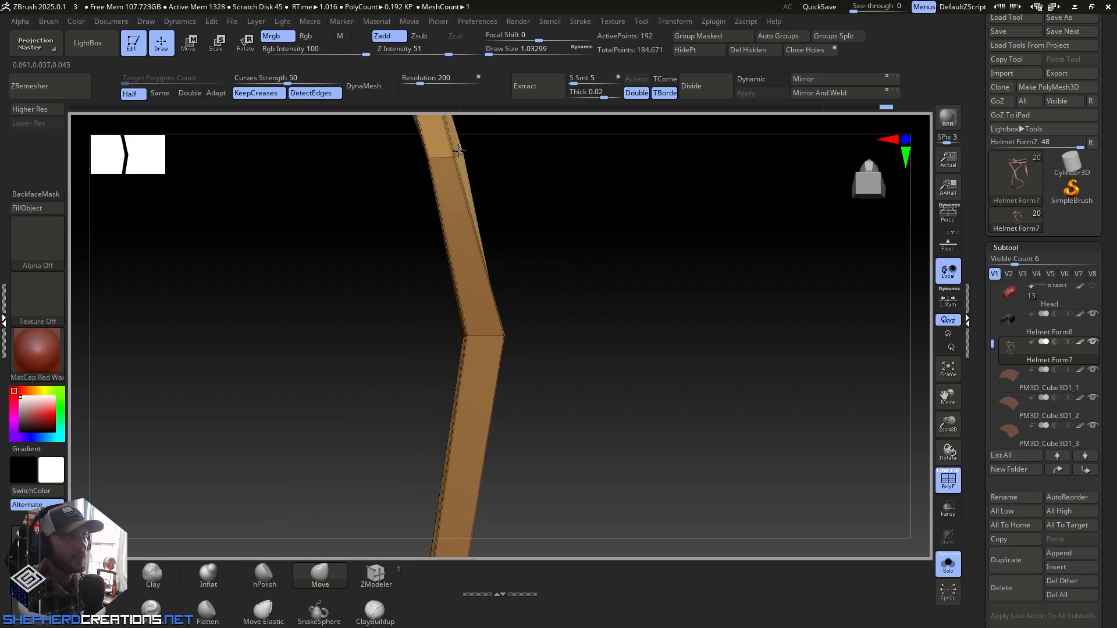
right_drag(467, 150, 434, 235)
click(947, 567)
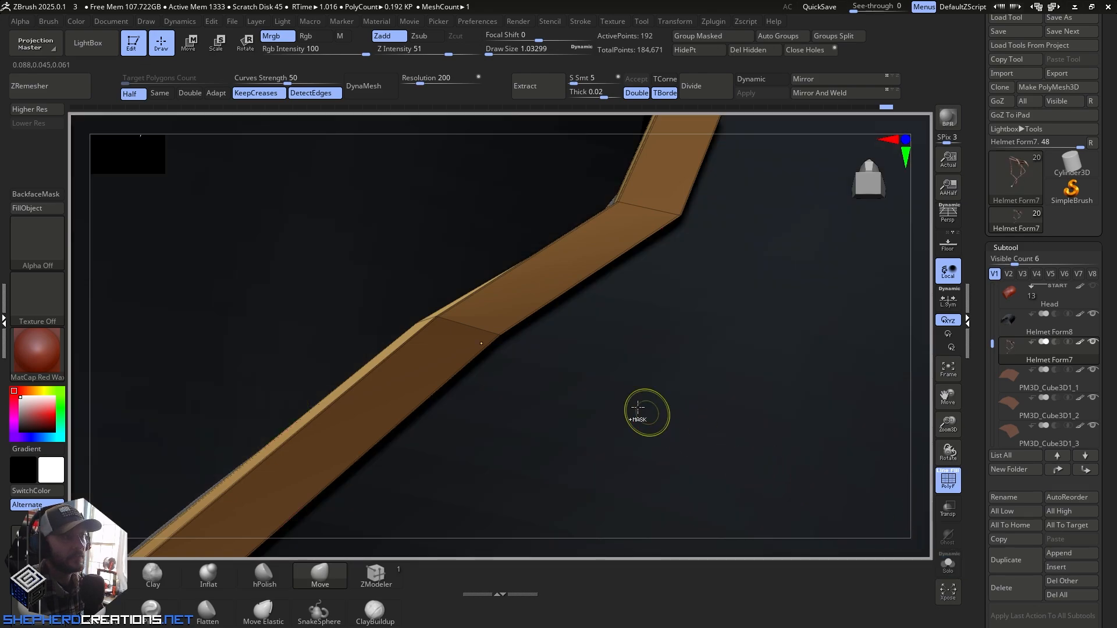
right_drag(643, 407, 170, 246)
mouse_move(829, 313)
alt+right_down()
mouse_move(564, 321)
mouse_move(487, 344)
mouse_move(463, 391)
mouse_move(489, 380)
alt+right_up()
drag(484, 336, 456, 336)
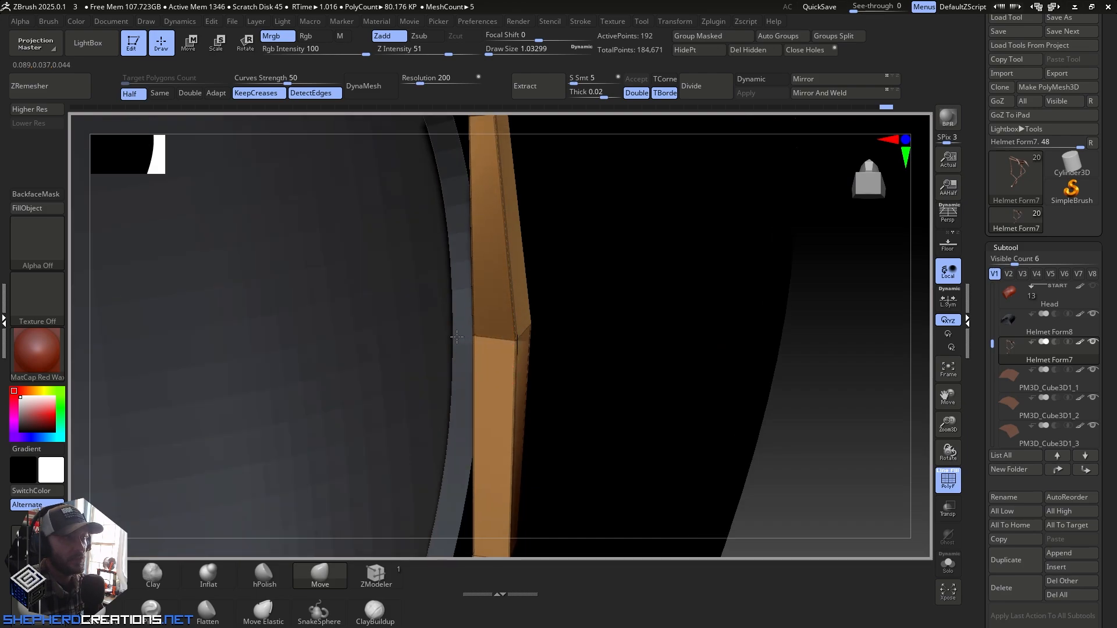
right_drag(489, 381, 471, 419)
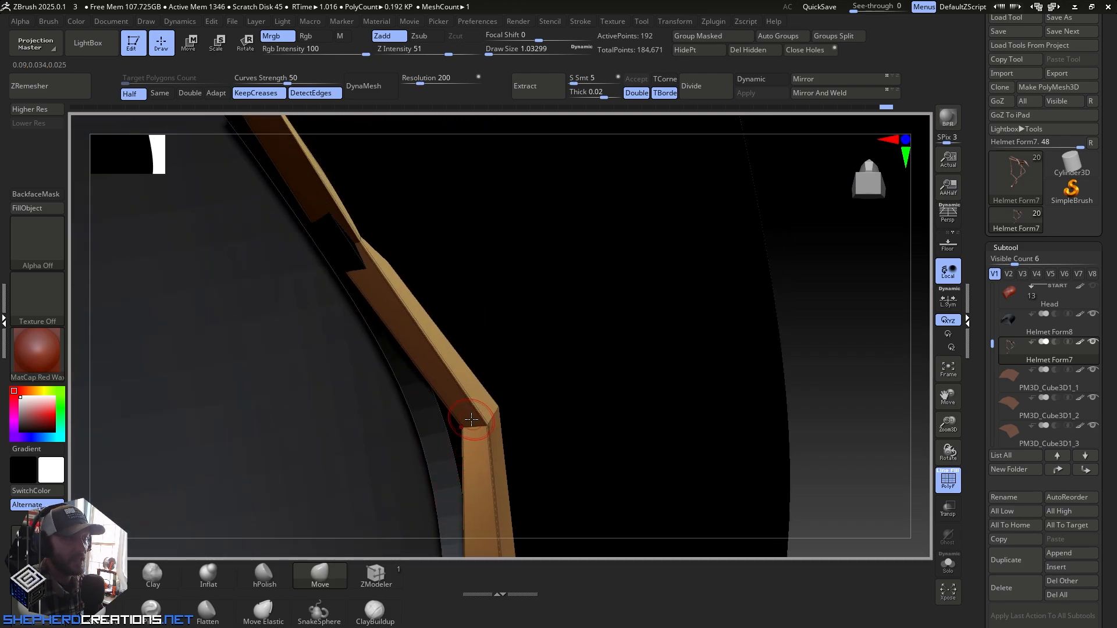
drag(462, 426, 420, 431)
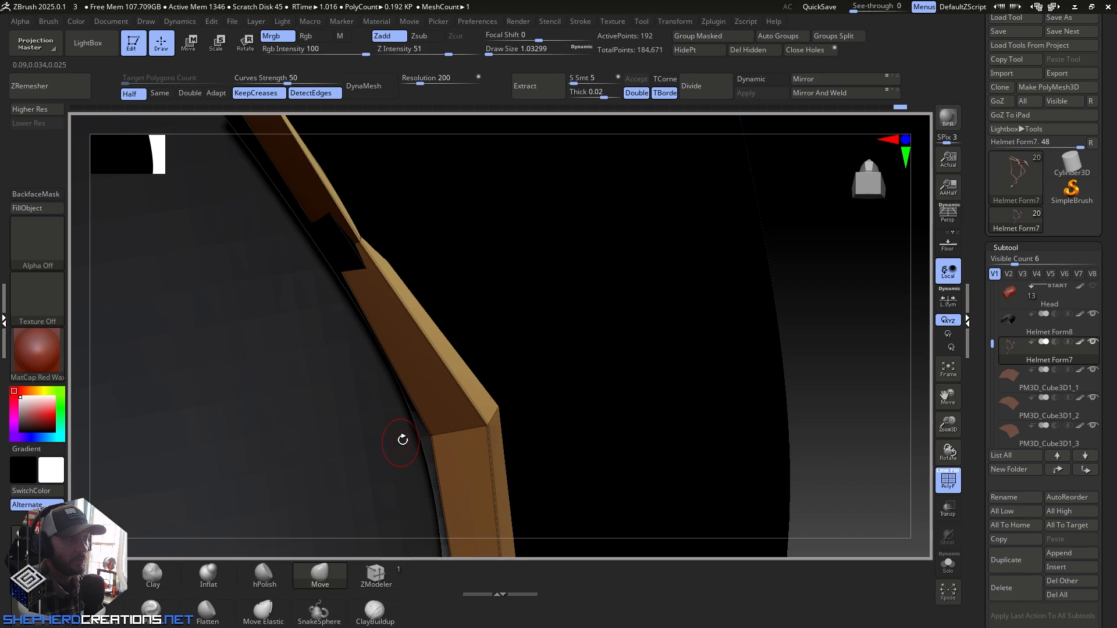
Step: Adjust the trim's edge points along the curved section beside the stepped rear corner to even out the strip's width
mouse_move(402, 440)
right_down()
mouse_move(387, 394)
mouse_move(361, 391)
mouse_move(413, 309)
right_up()
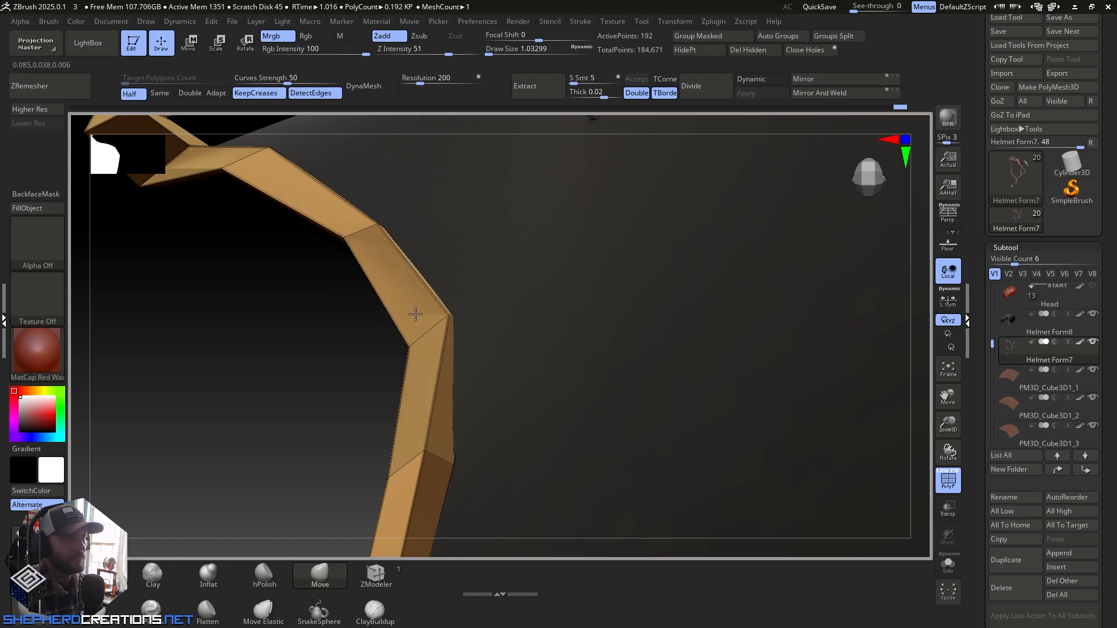
drag(415, 314, 371, 288)
right_drag(394, 297, 487, 381)
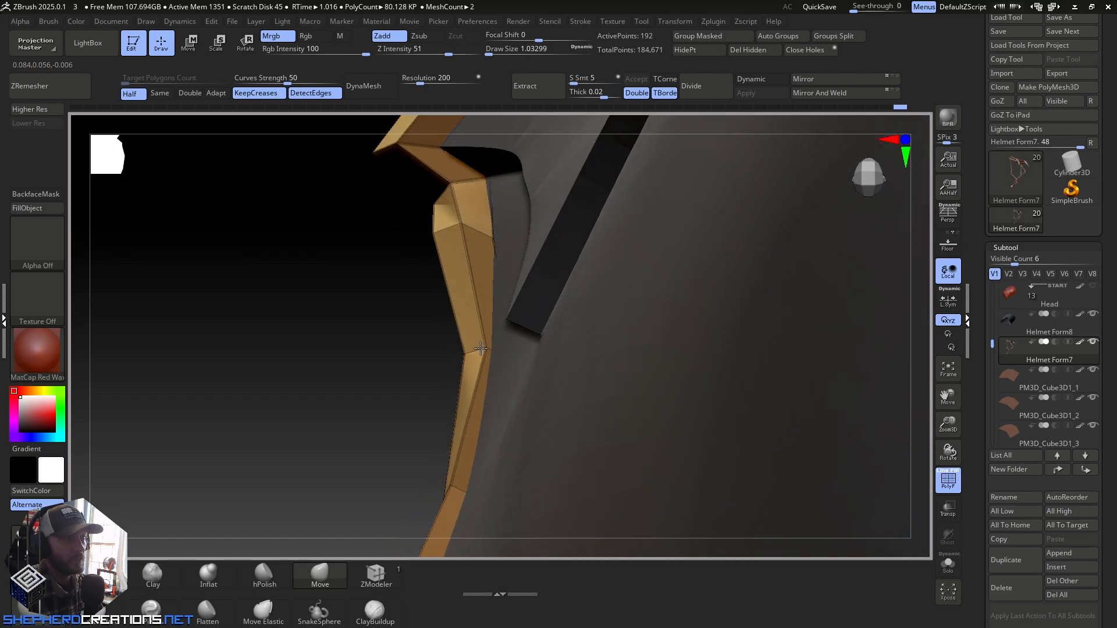
mouse_move(459, 340)
right_down()
mouse_move(484, 367)
mouse_move(434, 372)
mouse_move(475, 354)
mouse_move(478, 366)
mouse_move(463, 332)
right_up()
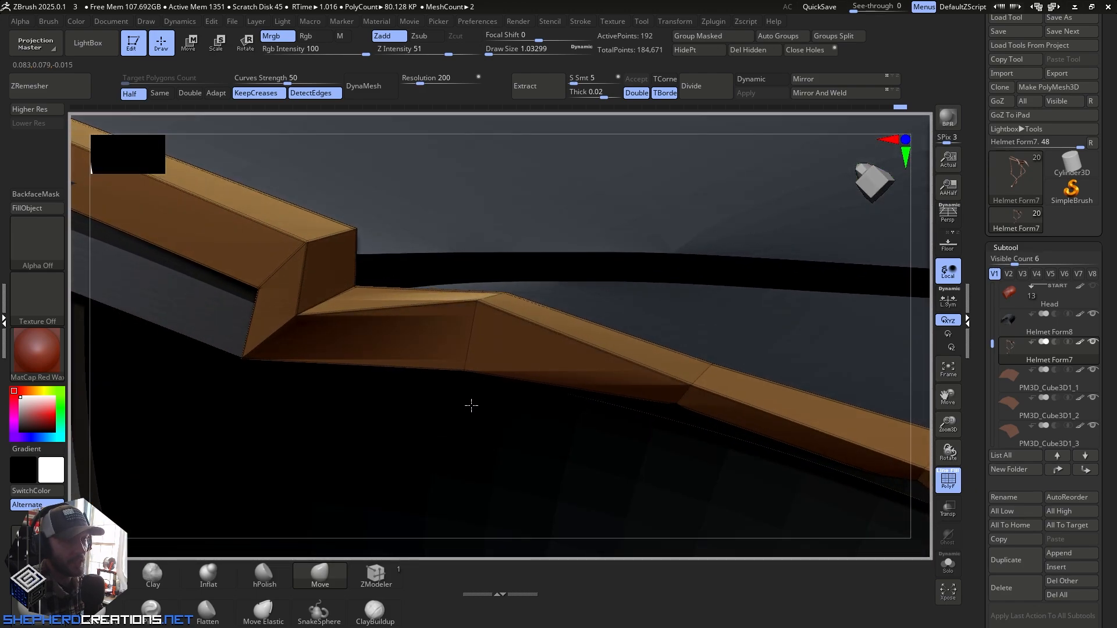
right_drag(471, 388, 484, 303)
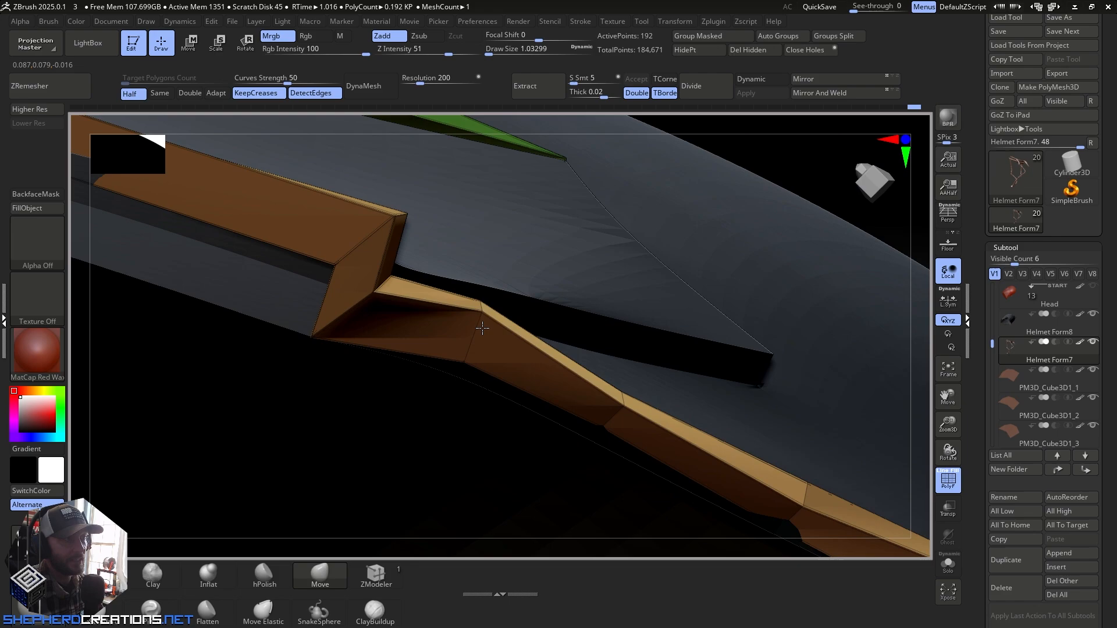
right_drag(481, 351, 585, 263)
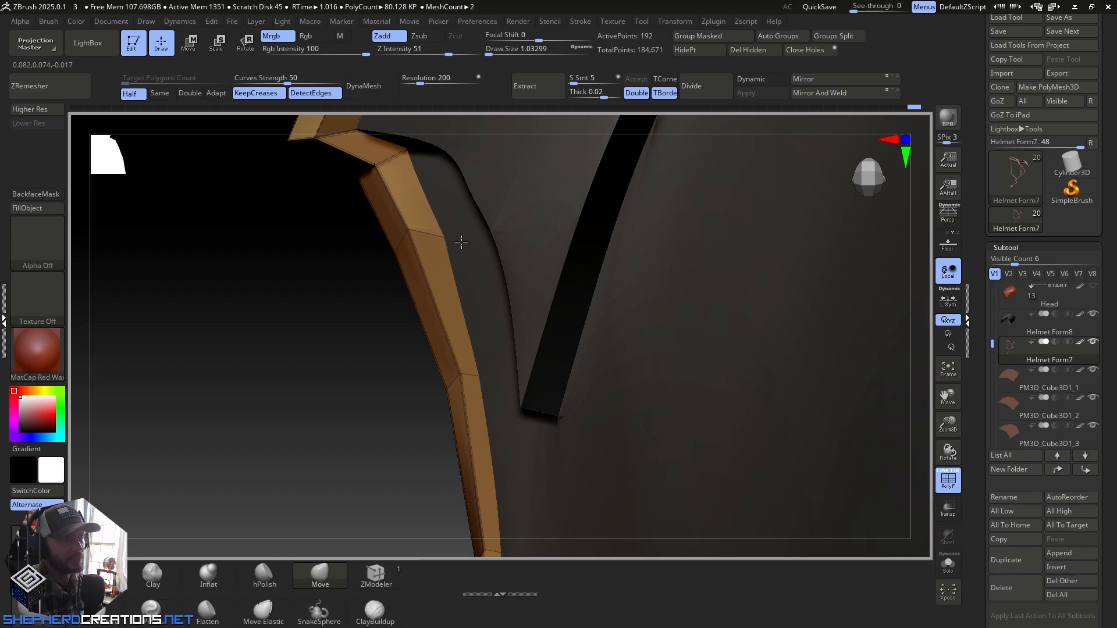
Step: Move the trim's inner edge points around the curved opening toward the shell, widening the strip's thin inner face
mouse_move(445, 220)
right_down()
mouse_move(512, 324)
mouse_move(511, 291)
mouse_move(505, 331)
mouse_move(459, 316)
mouse_move(449, 256)
mouse_move(493, 357)
mouse_move(529, 269)
mouse_move(574, 449)
mouse_move(578, 298)
mouse_move(526, 378)
mouse_move(581, 329)
mouse_move(514, 349)
right_up()
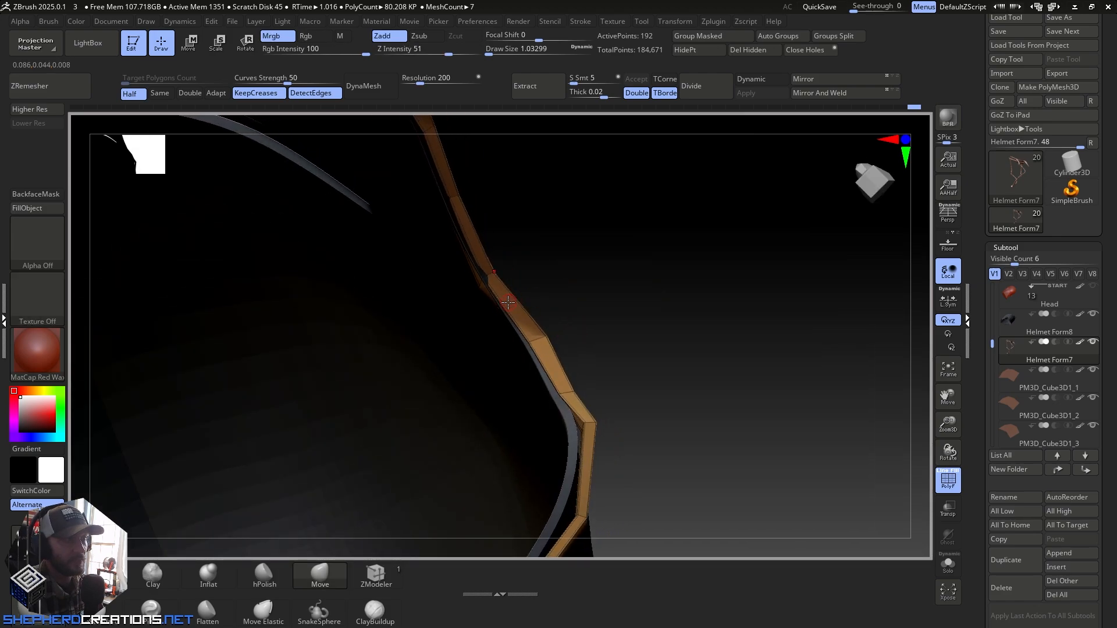
right_drag(508, 302, 589, 315)
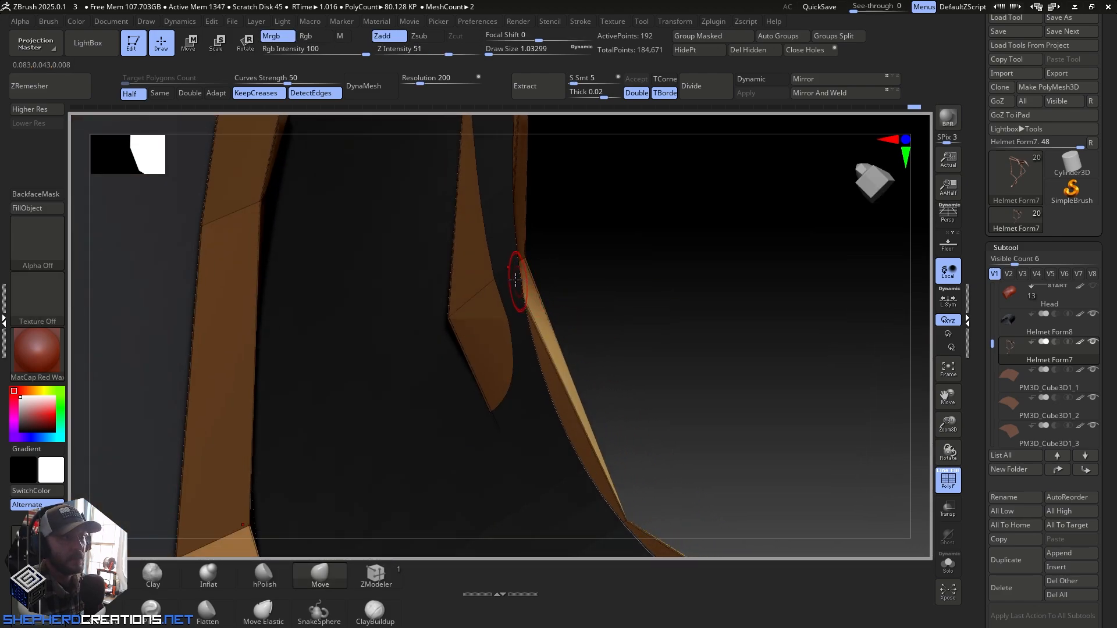
right_drag(515, 280, 596, 272)
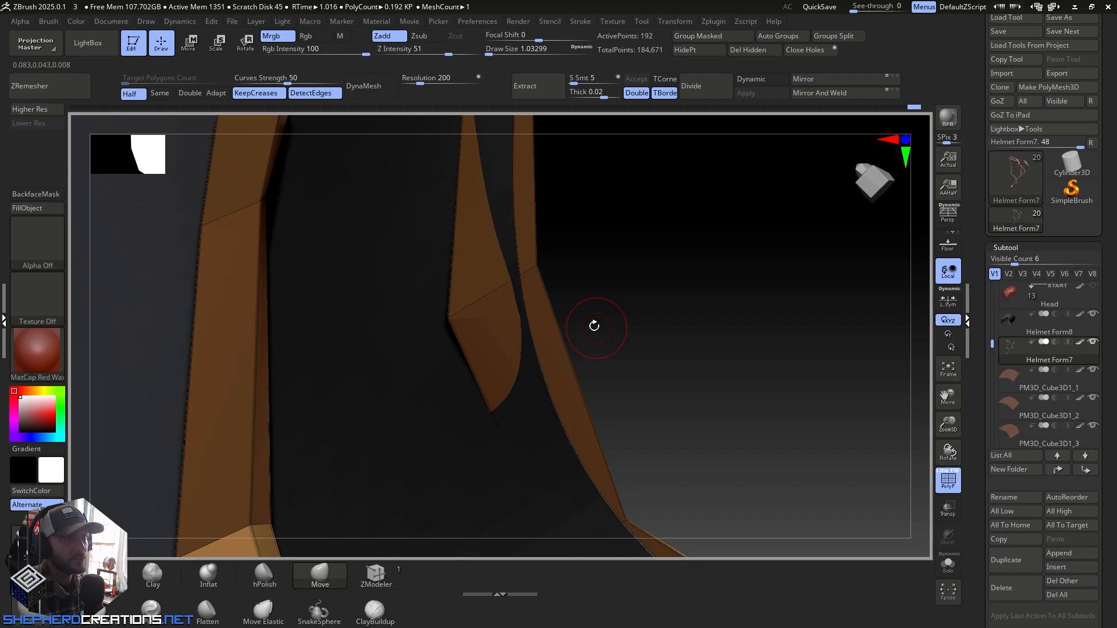
right_drag(594, 326, 510, 561)
drag(450, 313, 374, 318)
Step: Pull the trim's inner edge points near the stepped corner and at the lower bend over the shell to close the gaps
mouse_move(374, 318)
right_down()
mouse_move(480, 327)
mouse_move(560, 394)
mouse_move(507, 369)
mouse_move(492, 455)
right_up()
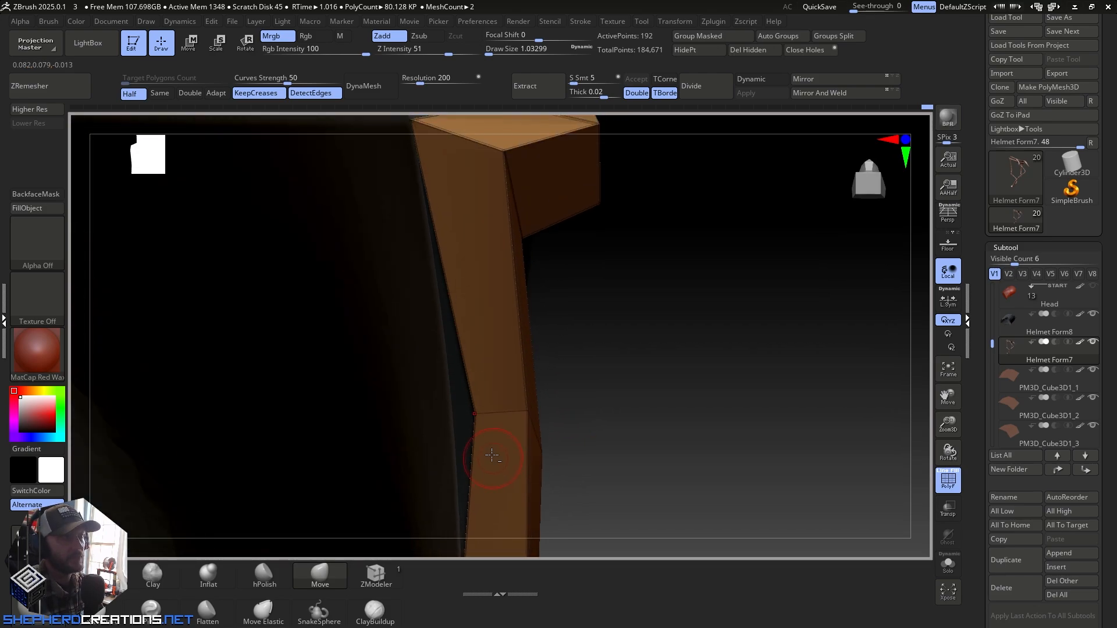
drag(474, 404, 417, 404)
mouse_move(424, 418)
right_down()
mouse_move(521, 424)
mouse_move(509, 386)
mouse_move(526, 456)
mouse_move(509, 406)
mouse_move(518, 355)
mouse_move(480, 326)
mouse_move(550, 365)
mouse_move(570, 407)
mouse_move(528, 466)
mouse_move(446, 462)
mouse_move(425, 397)
right_up()
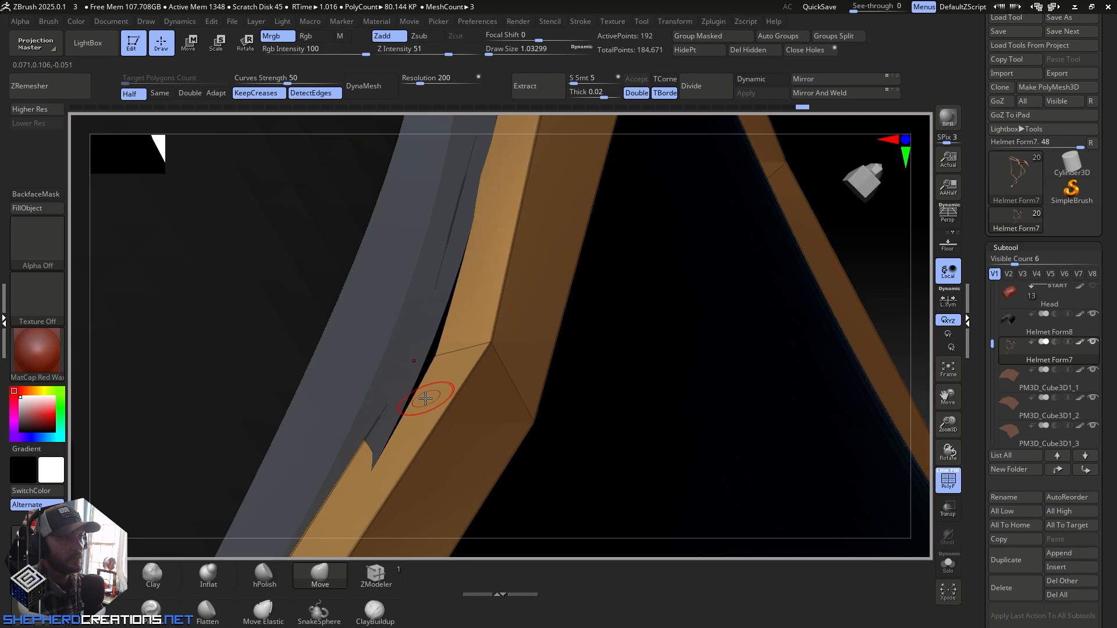
drag(407, 365, 389, 311)
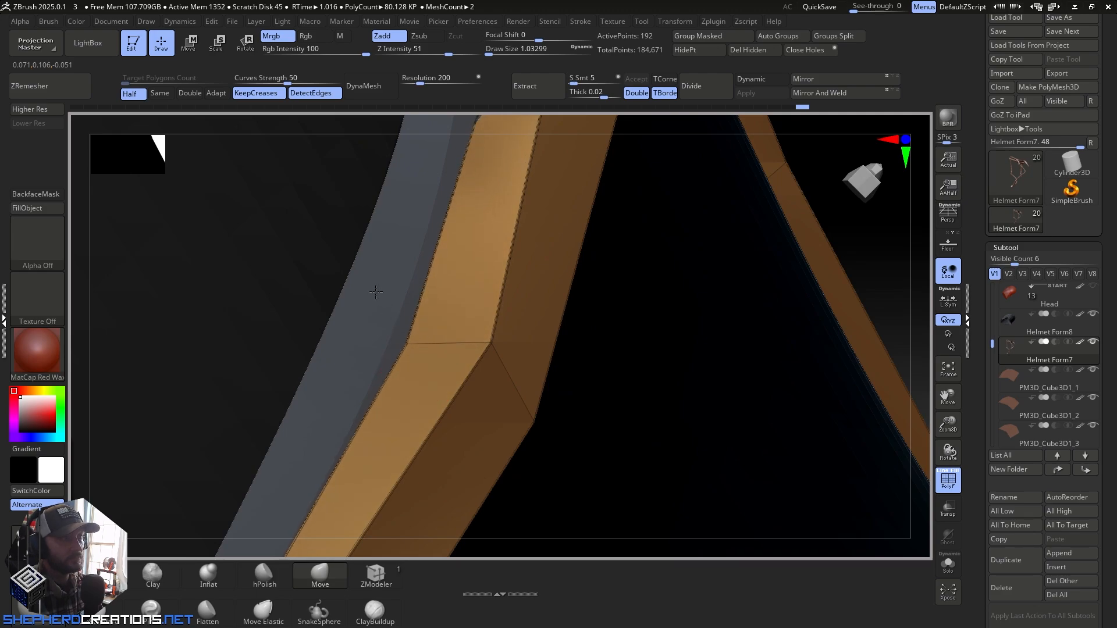
Step: Isolate the trim, pull the inner point of the sharp lower bend outward to widen the strip there, and restore the other subtools
mouse_move(463, 274)
right_down()
mouse_move(406, 366)
mouse_move(469, 382)
right_up()
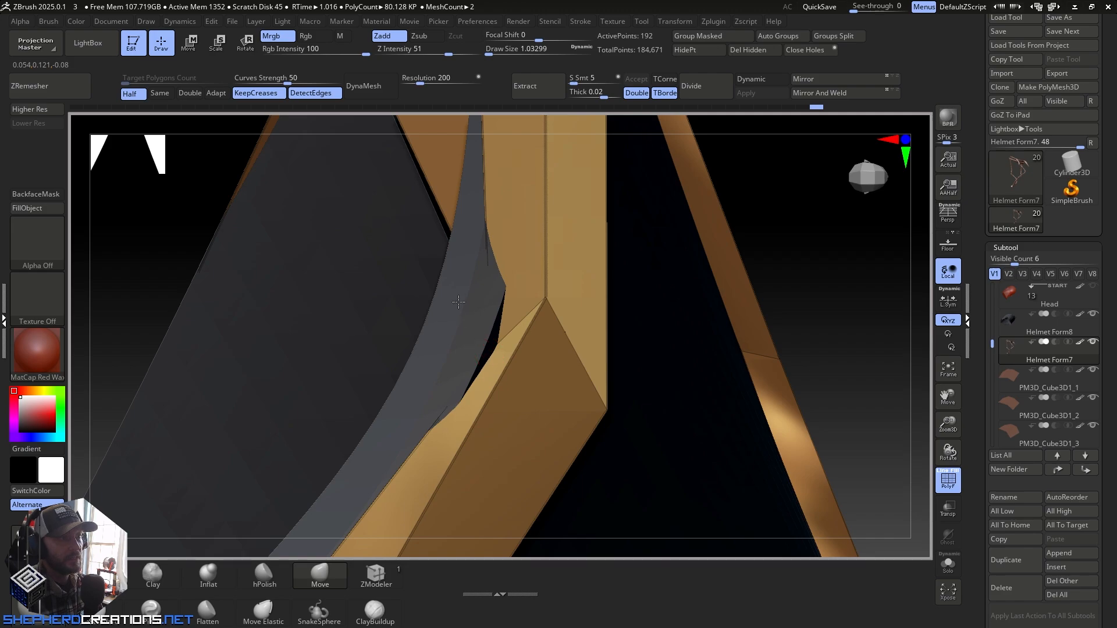
click(946, 566)
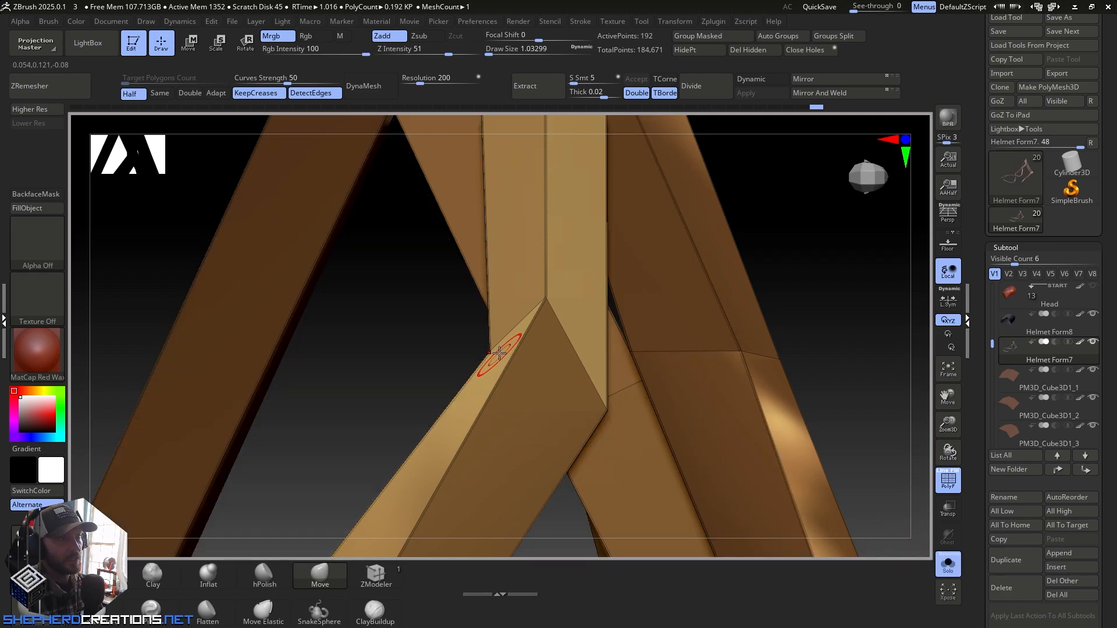
drag(488, 346, 435, 273)
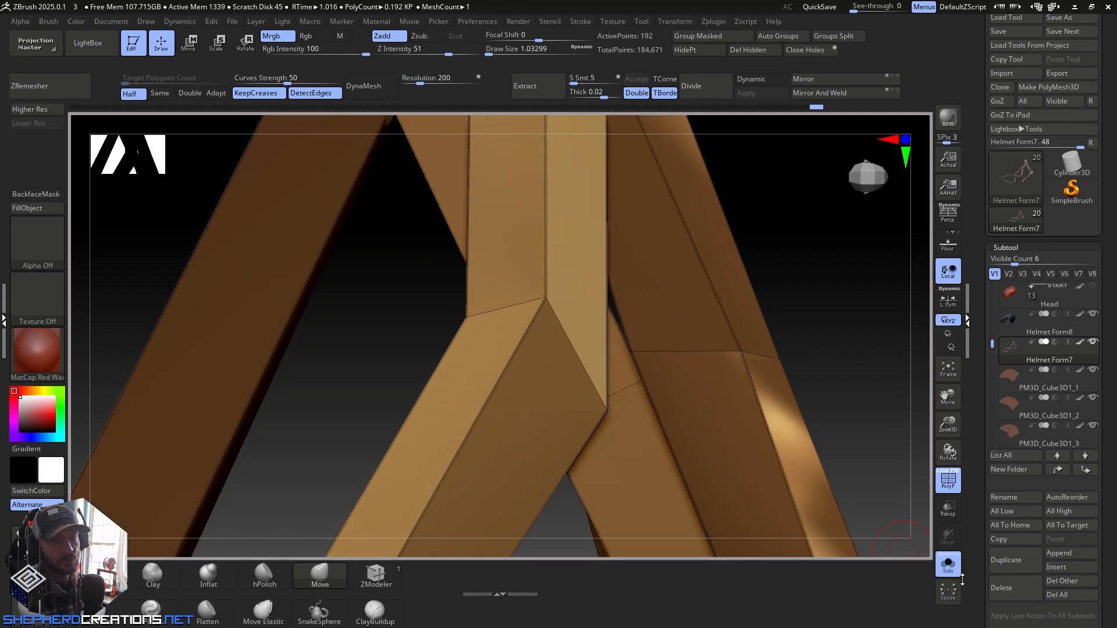
click(948, 566)
Step: Examine the trim's width and fit around the arched opening and along the neck rim from several angles
right_drag(464, 294, 472, 444)
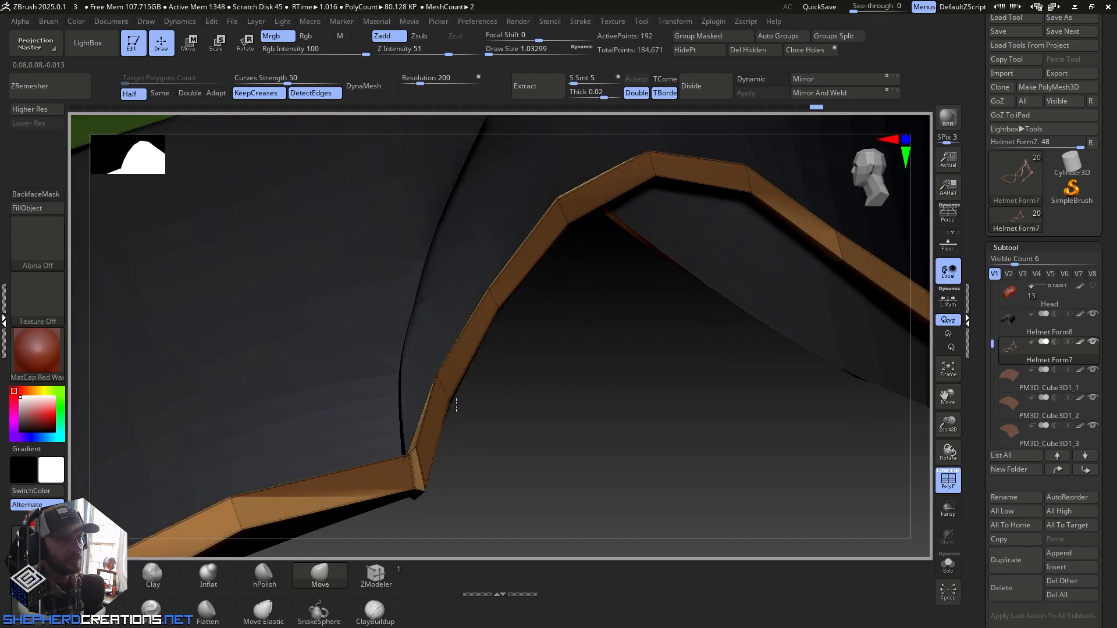
right_drag(463, 409, 502, 364)
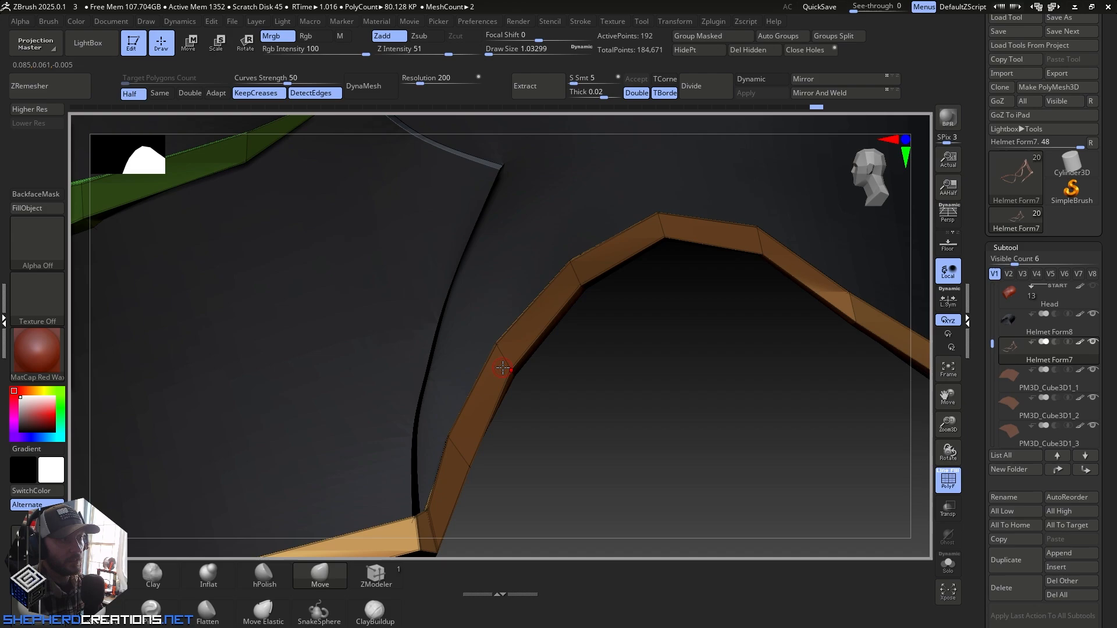
right_drag(524, 387, 486, 352)
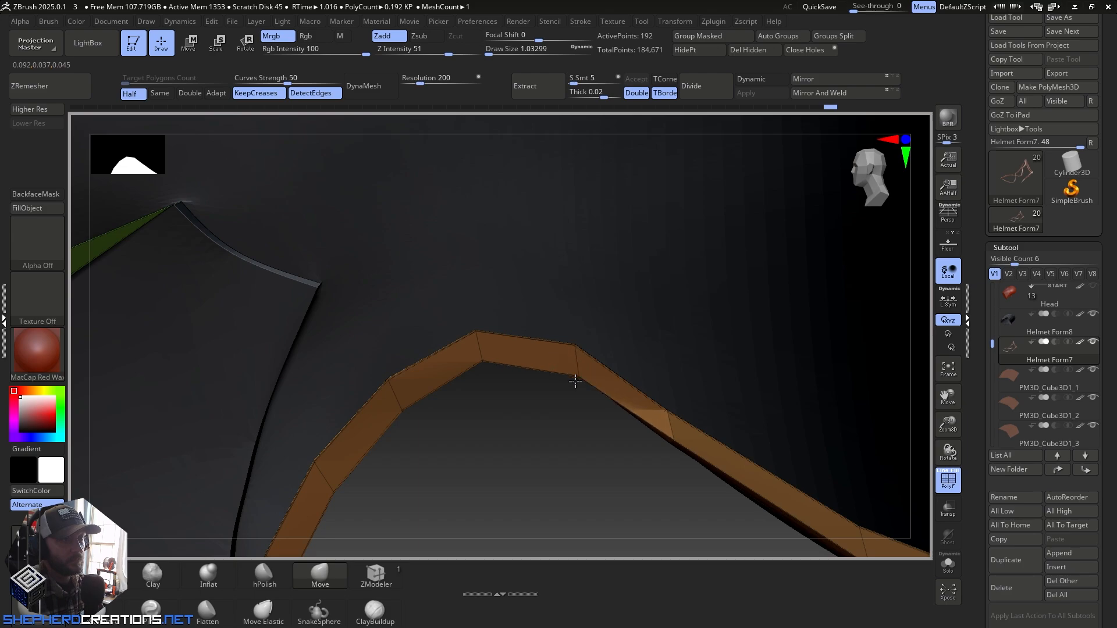
right_drag(576, 381, 436, 430)
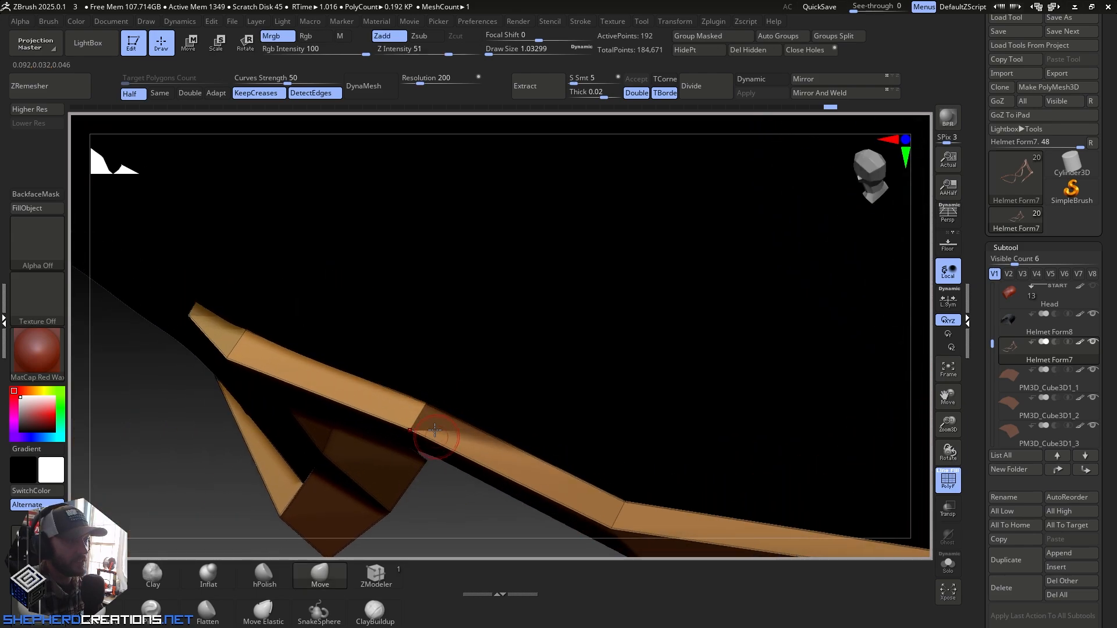
right_drag(439, 384, 326, 341)
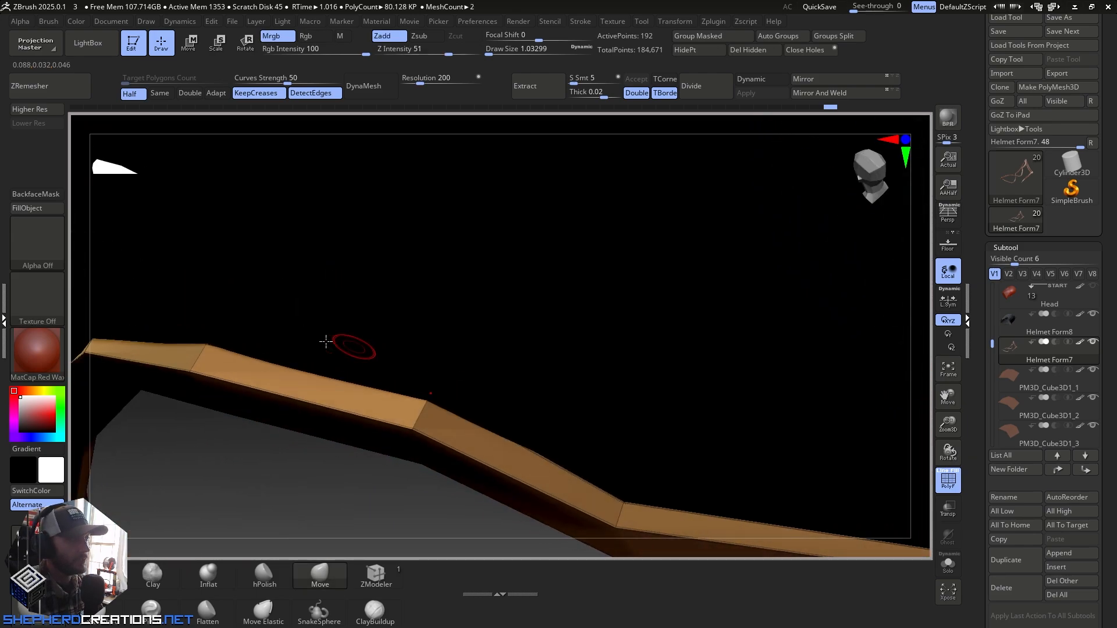
right_drag(514, 436, 454, 382)
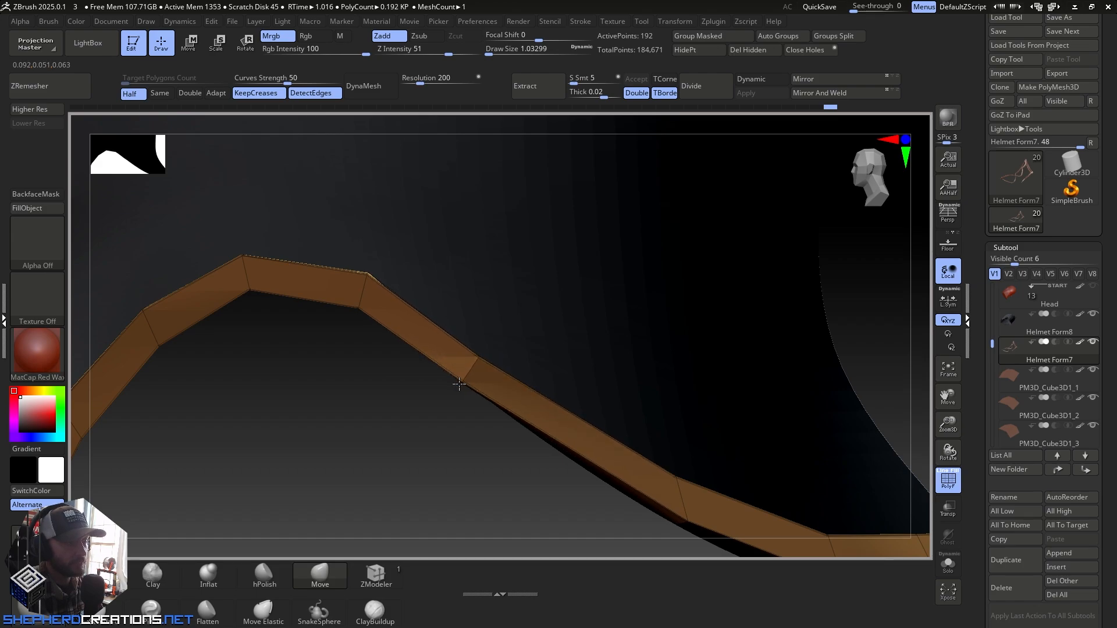
right_drag(459, 384, 495, 339)
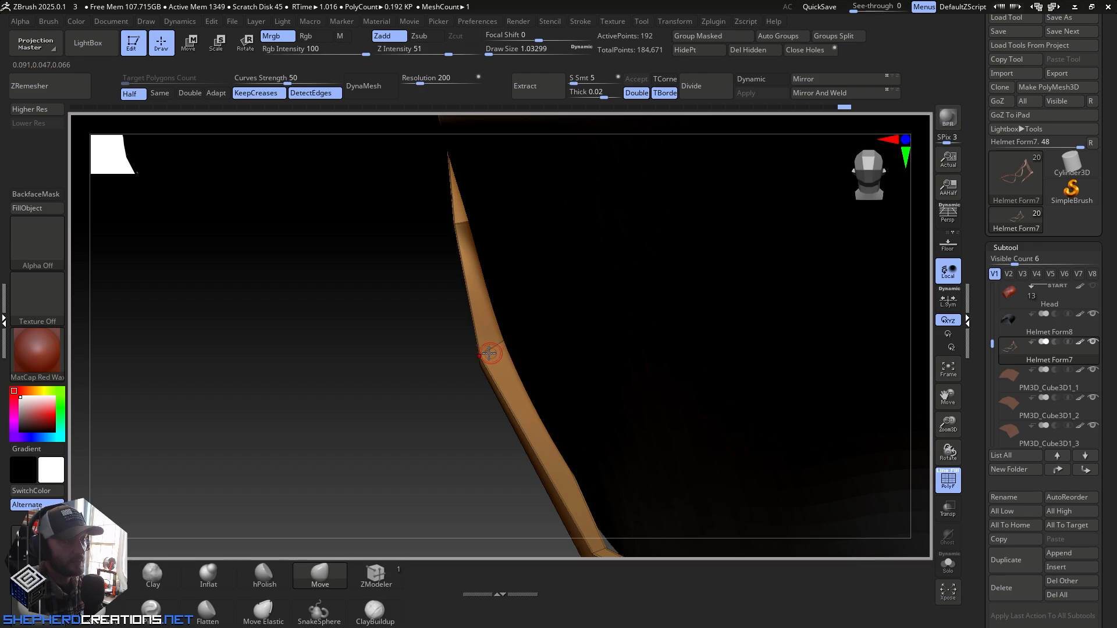
right_drag(492, 349, 425, 251)
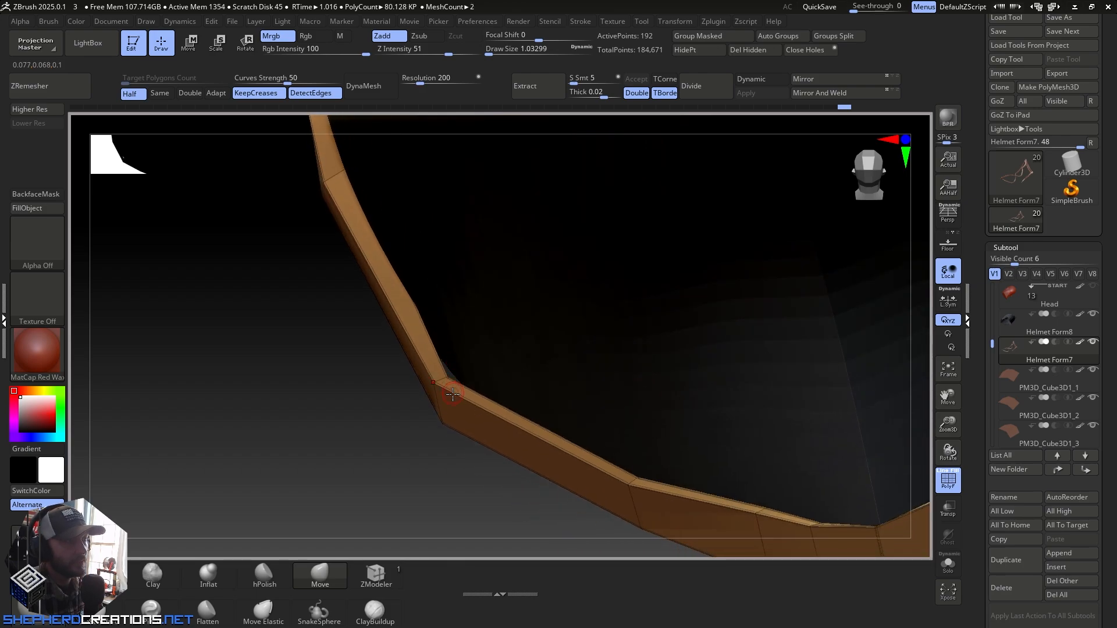
right_drag(453, 394, 449, 382)
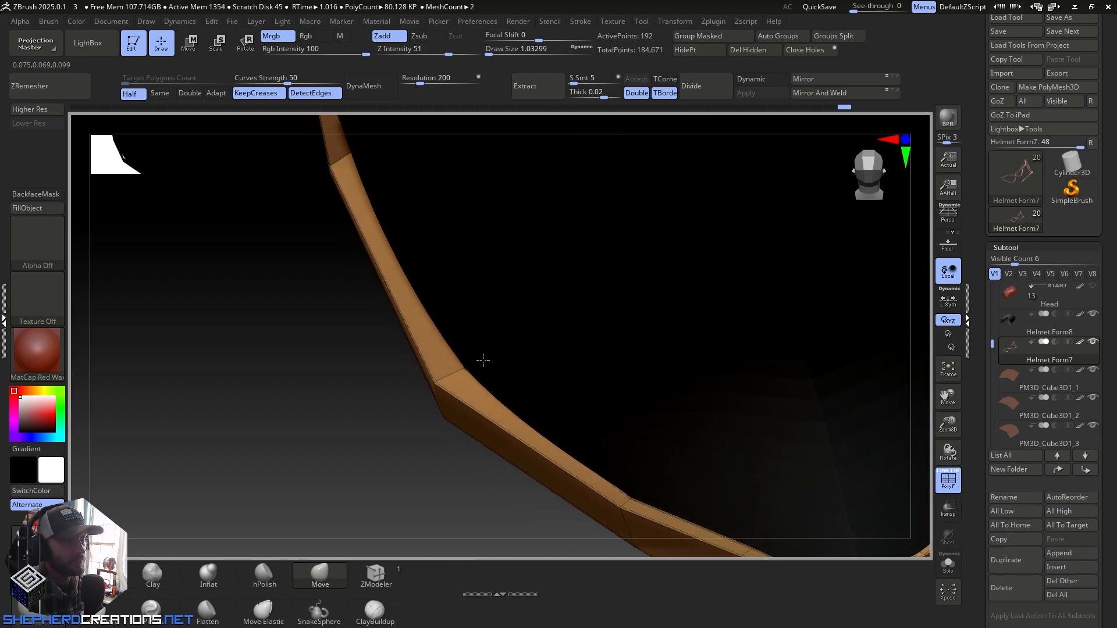
Step: Move the trim's edge points at the side bend of the neck rim toward the shell to even out the strip
drag(429, 385, 460, 377)
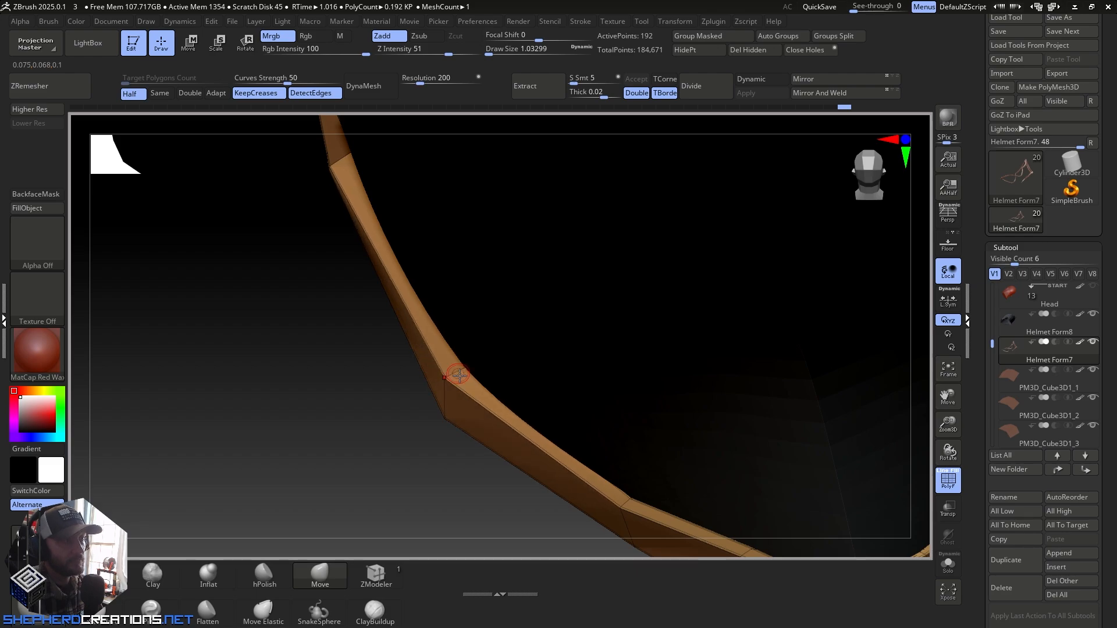
mouse_move(584, 441)
right_down()
mouse_move(377, 279)
mouse_move(451, 389)
right_up()
drag(414, 351, 444, 327)
Step: Pull the trim's lower edge points along the neck rim over the shell's edge to close the visible gaps
right_drag(400, 351, 514, 409)
drag(553, 342, 548, 367)
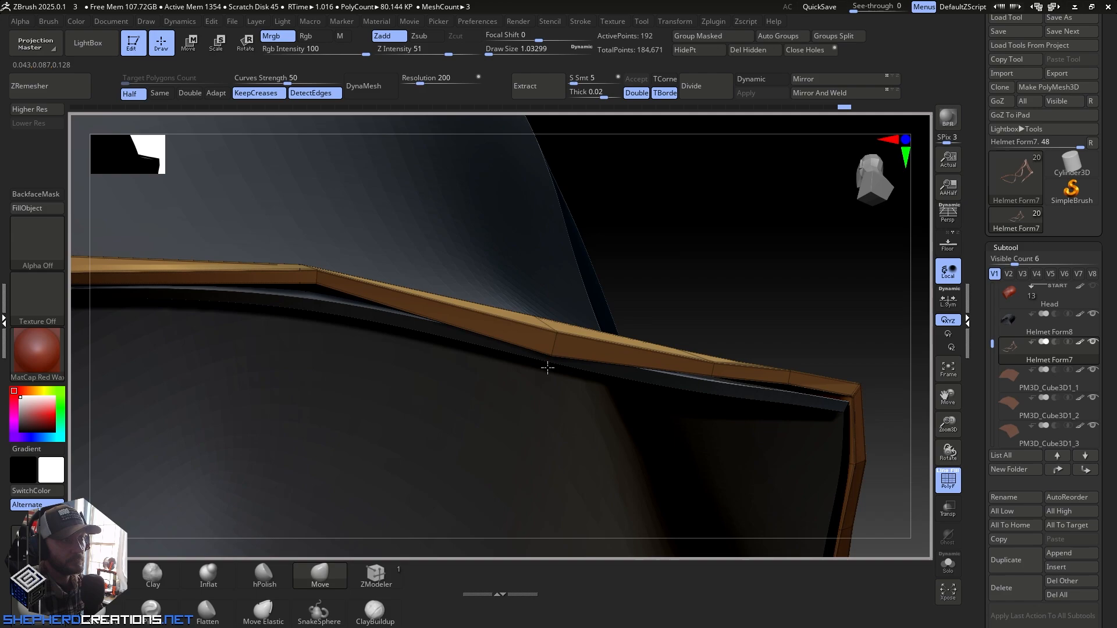
drag(314, 282, 316, 337)
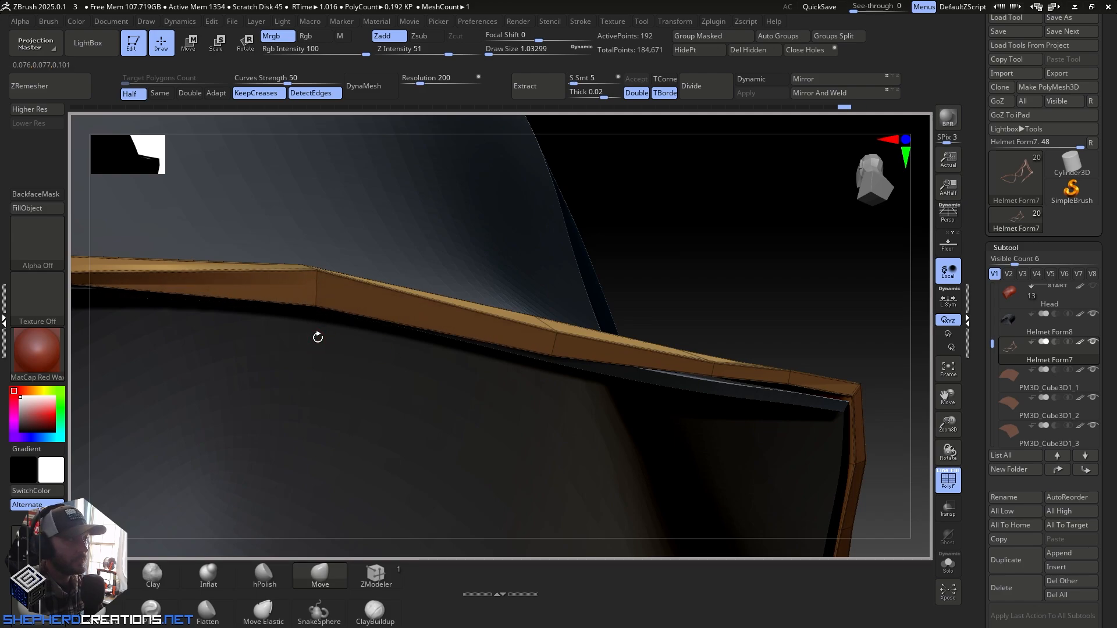
right_drag(298, 351, 575, 329)
right_drag(459, 302, 464, 266)
drag(456, 296, 461, 328)
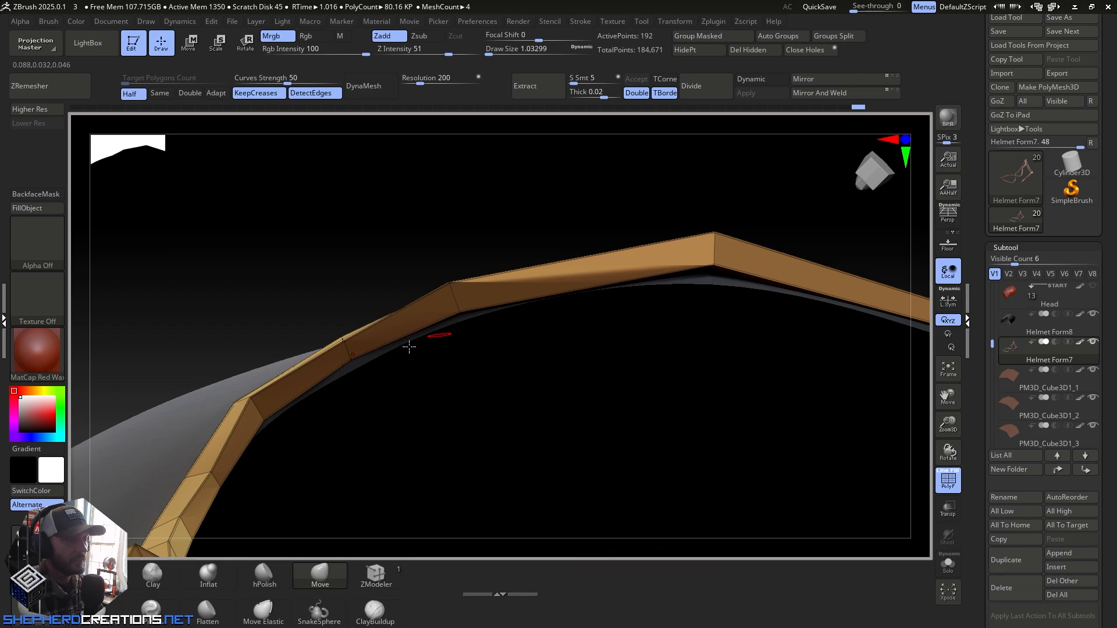
Step: Adjust the upper and lower trim points at the neck rim's side bend to align the crease and fit the shell
right_drag(360, 366, 483, 298)
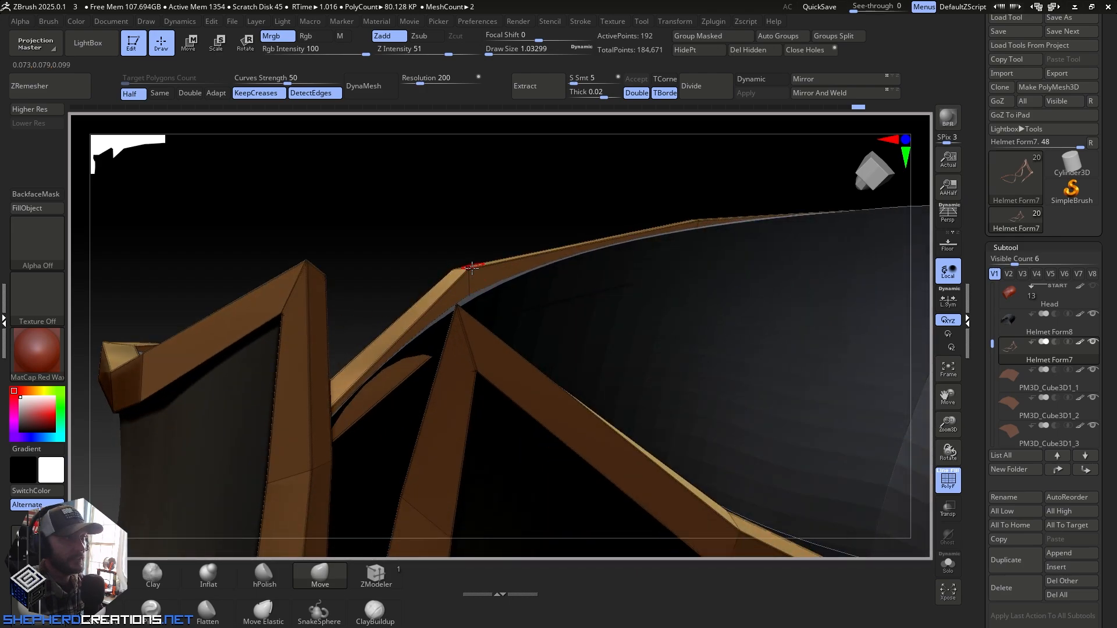
drag(468, 278, 467, 298)
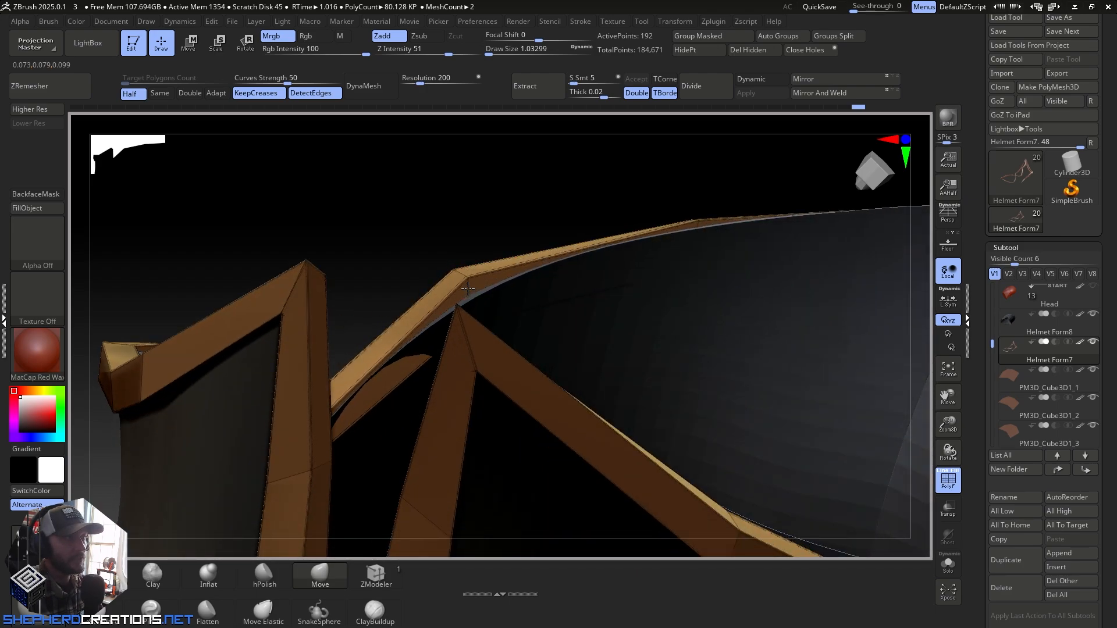
mouse_move(468, 298)
right_down()
mouse_move(505, 322)
mouse_move(566, 272)
mouse_move(470, 272)
right_up()
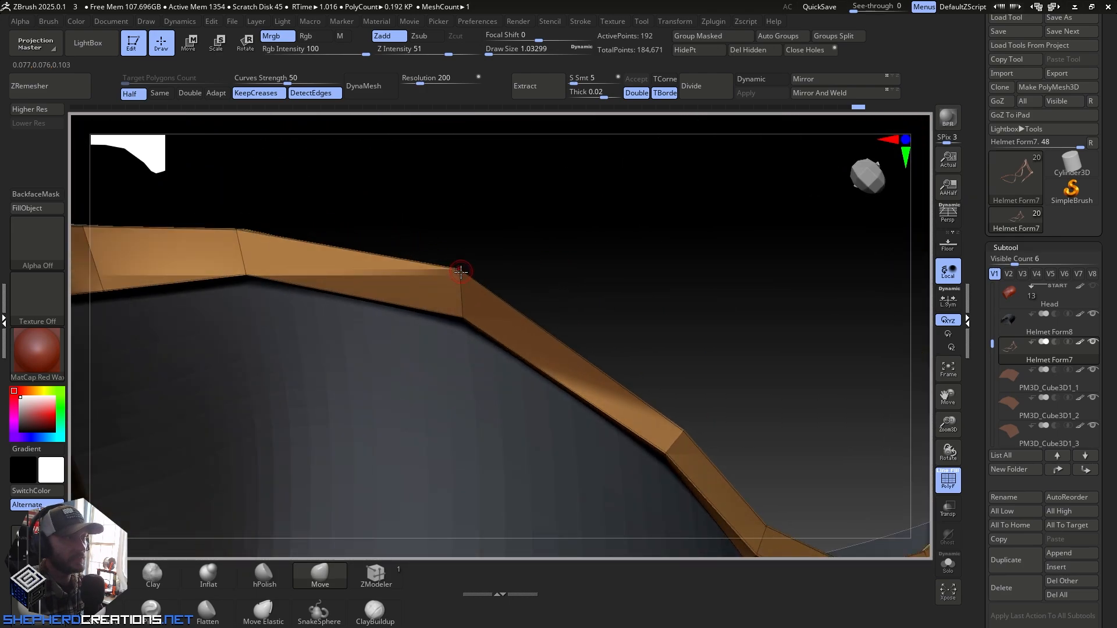
drag(460, 272, 469, 285)
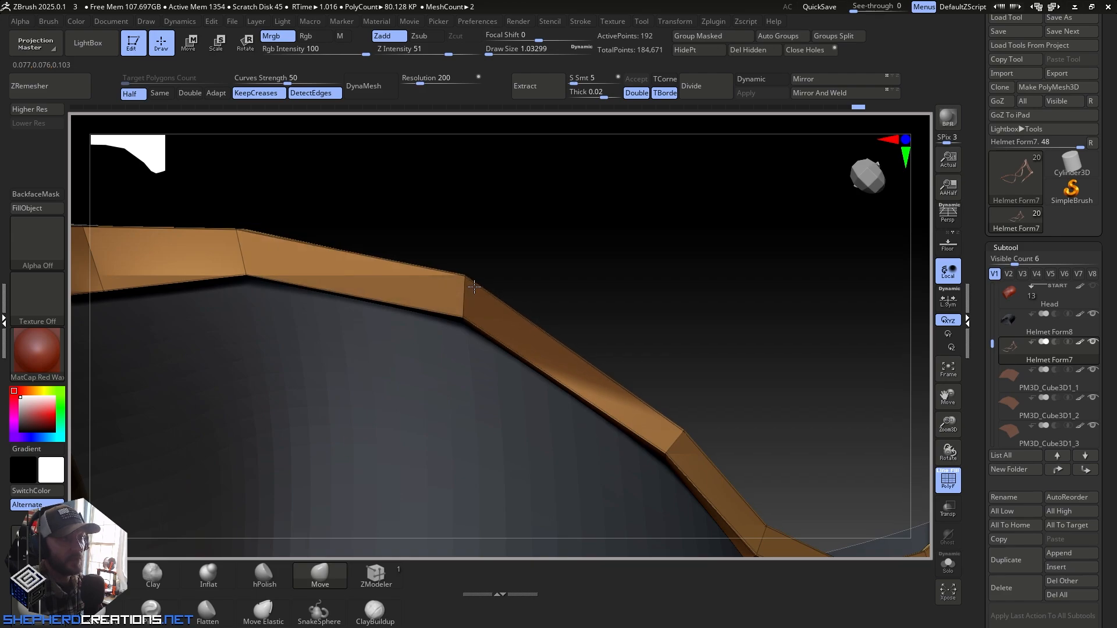
drag(463, 317, 461, 331)
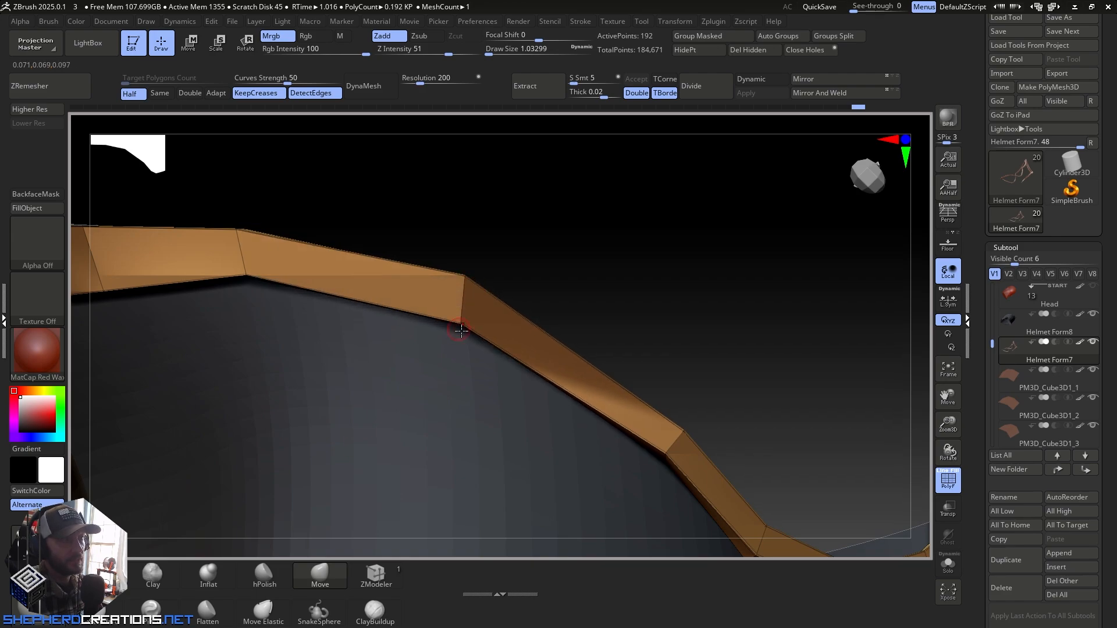
Step: Pull the trim's inner edge points near the helmet's pointed rear centre inward over the shell, and correct their height from behind
right_drag(568, 365, 463, 455)
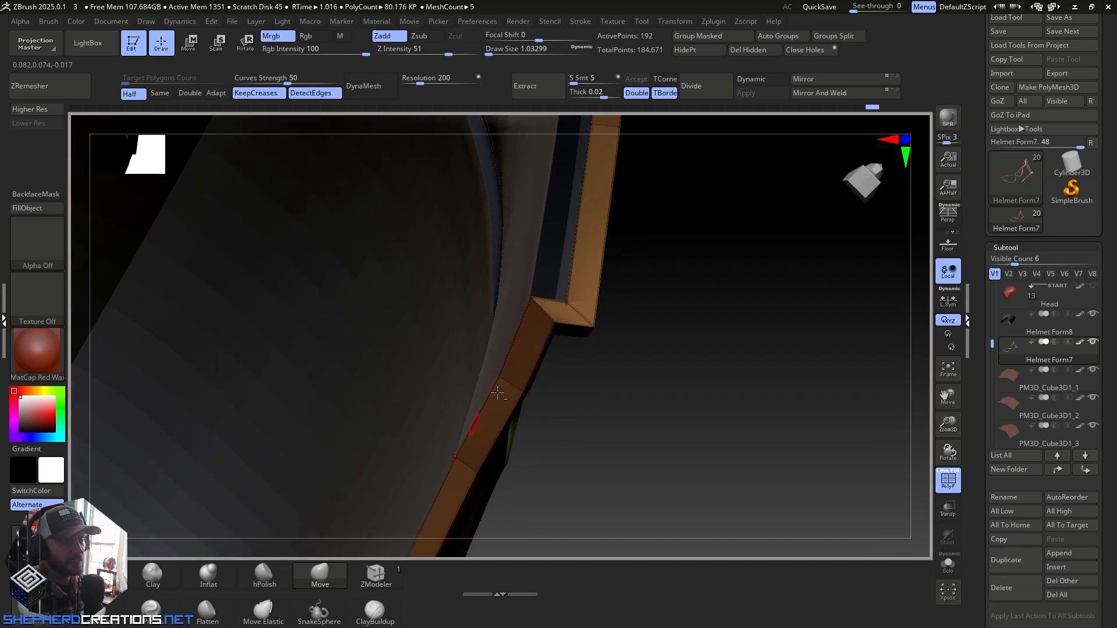
right_drag(498, 393, 479, 449)
ctrl+right_drag(434, 493, 498, 243)
right_drag(496, 367, 721, 273)
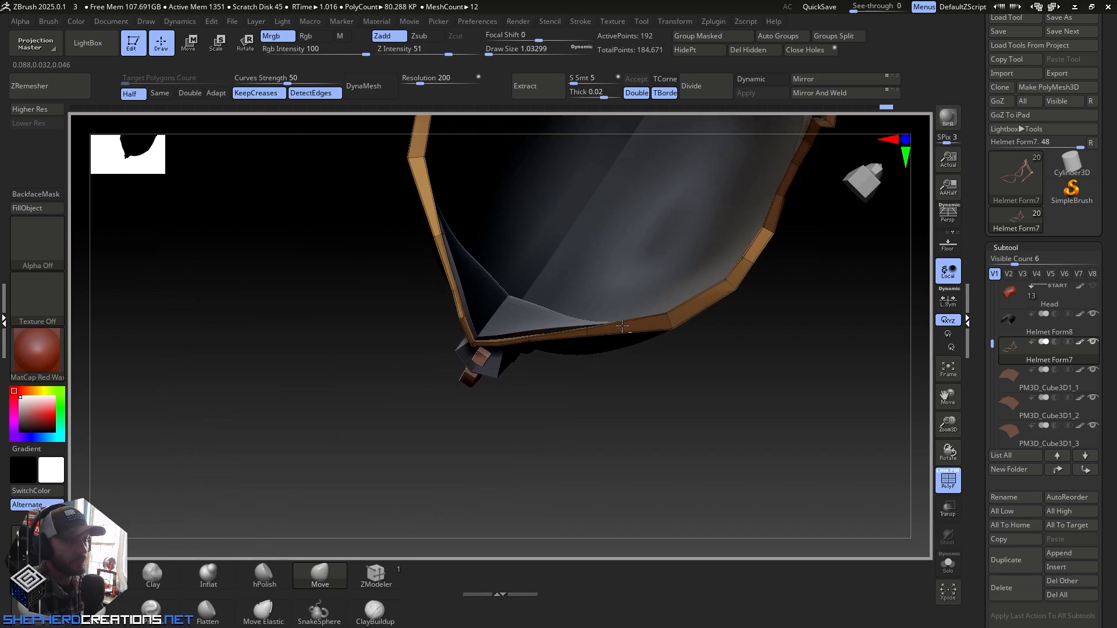
ctrl+right_drag(586, 390, 639, 489)
drag(581, 334, 576, 303)
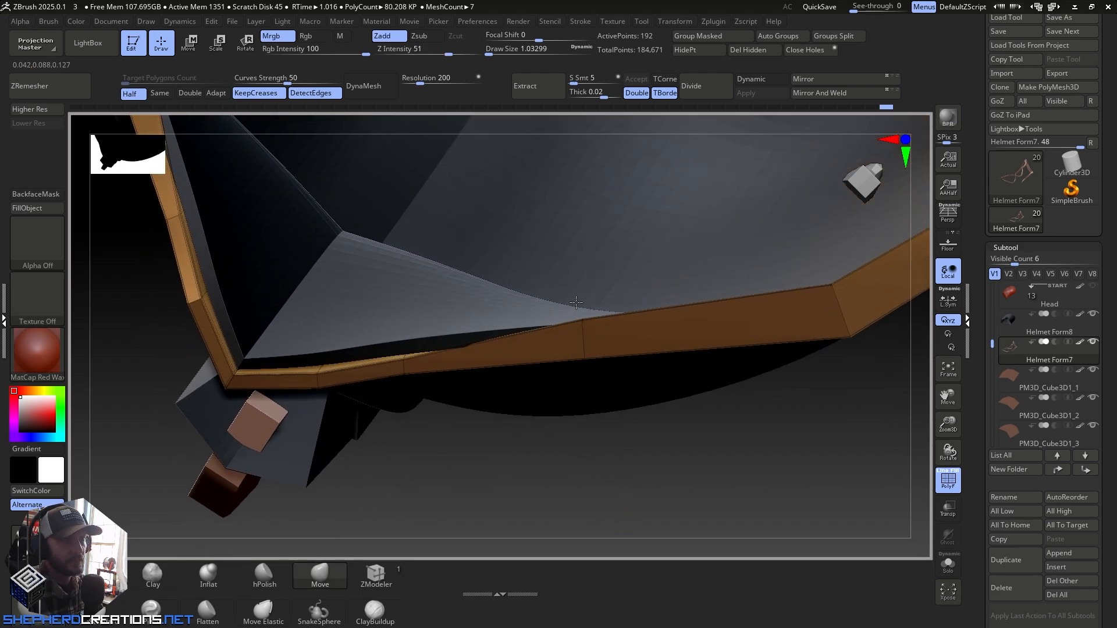
drag(405, 357, 402, 321)
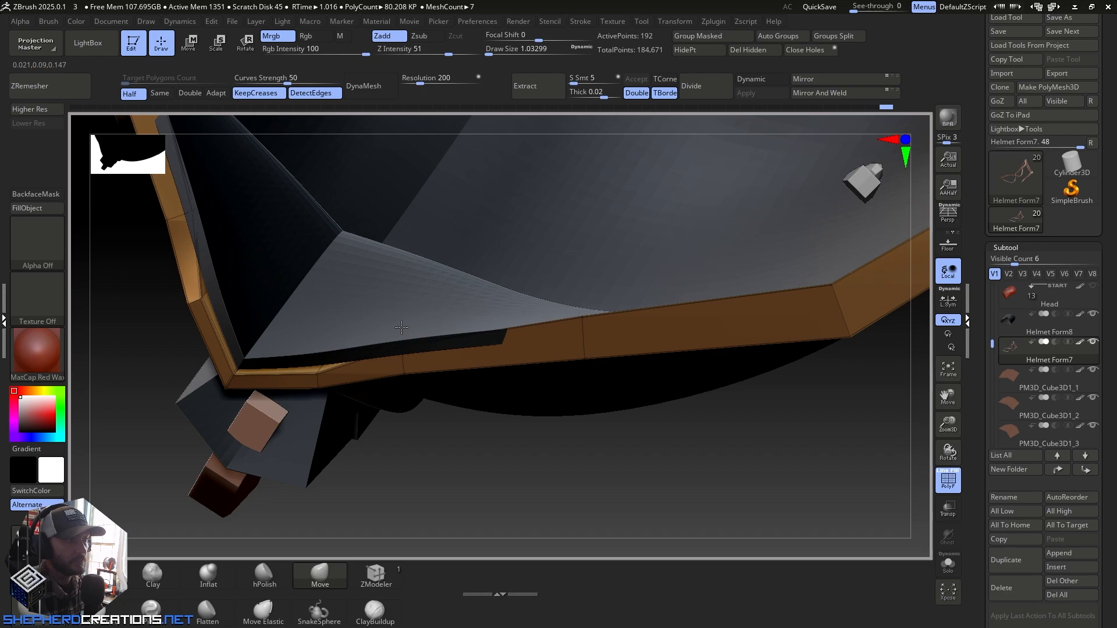
right_drag(402, 328, 407, 434)
drag(398, 351, 403, 383)
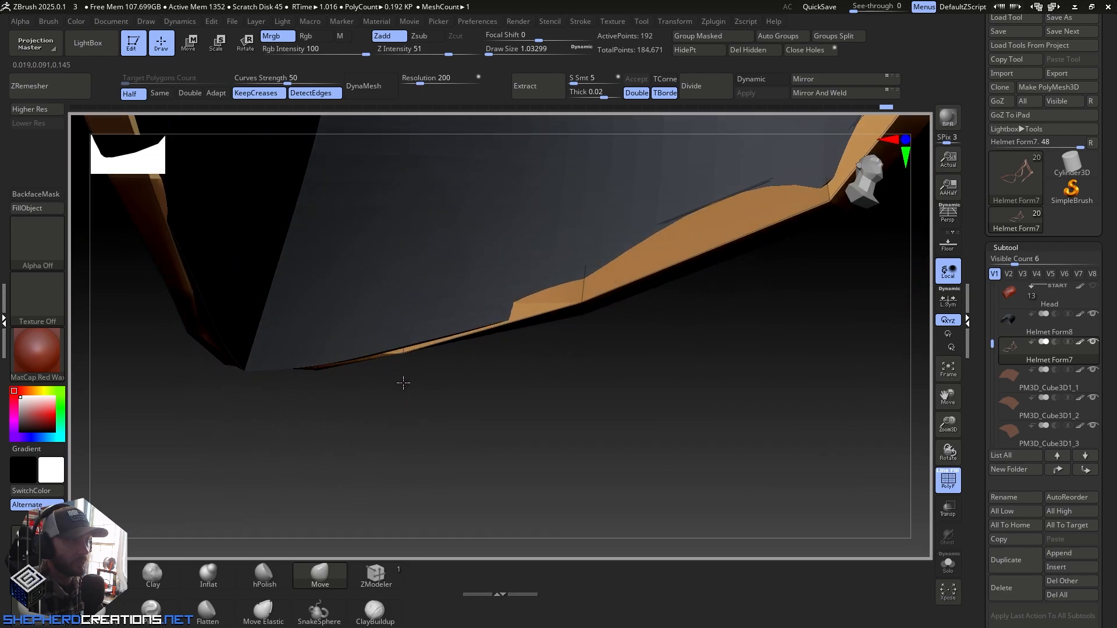
Step: Preview the whole helmet with the trim smoothed and without polyframe, examining it from the side and front
right_drag(403, 396, 534, 380)
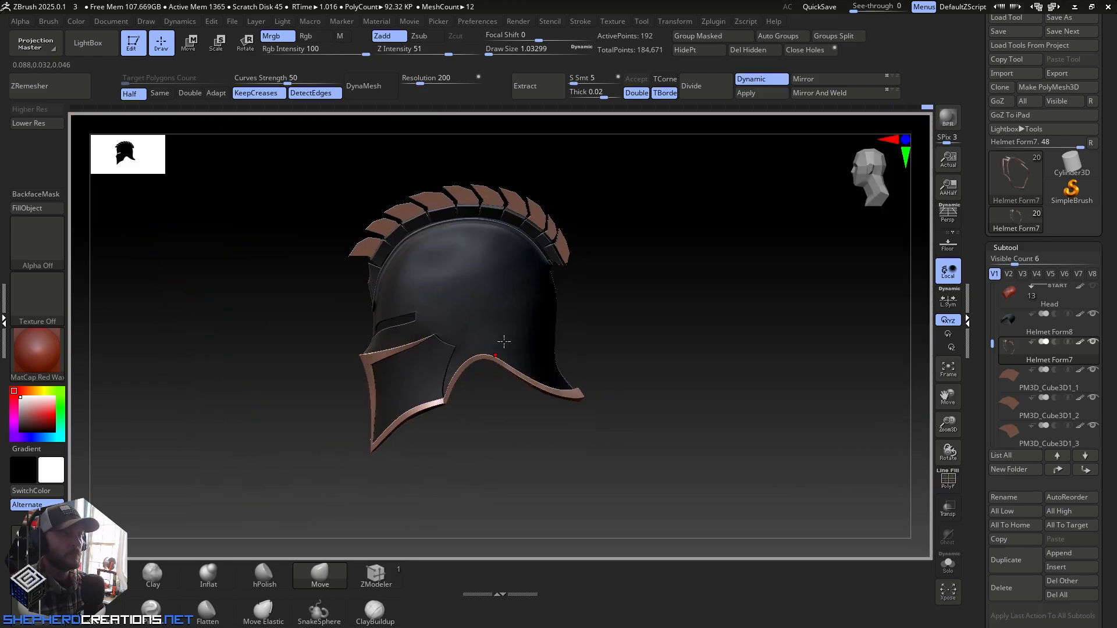
right_drag(506, 344, 536, 486)
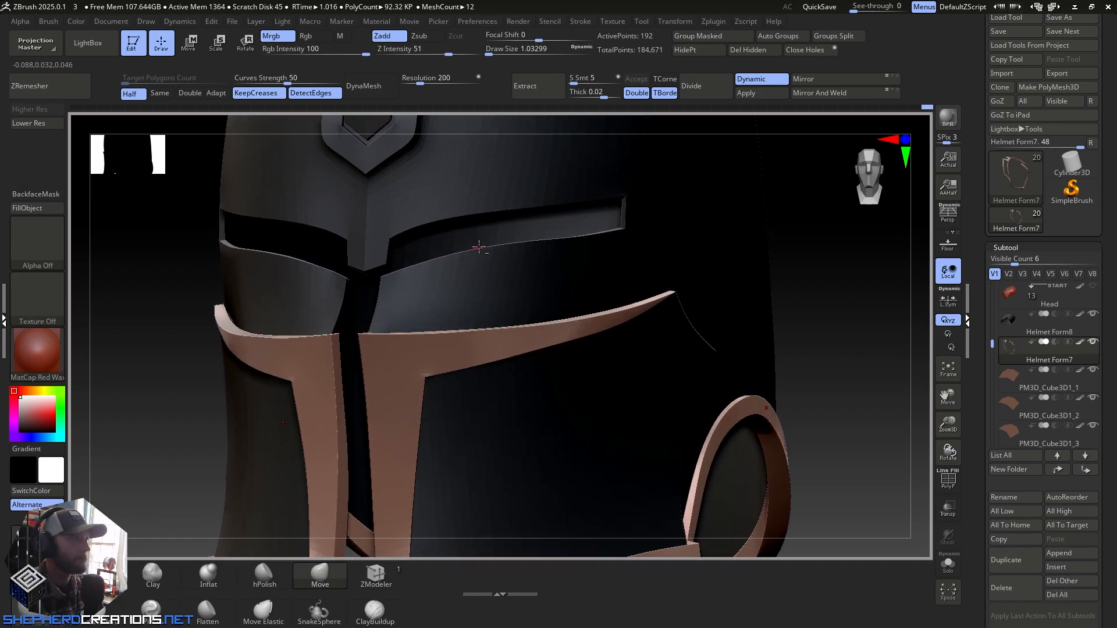
alt+right_drag(479, 244, 559, 288)
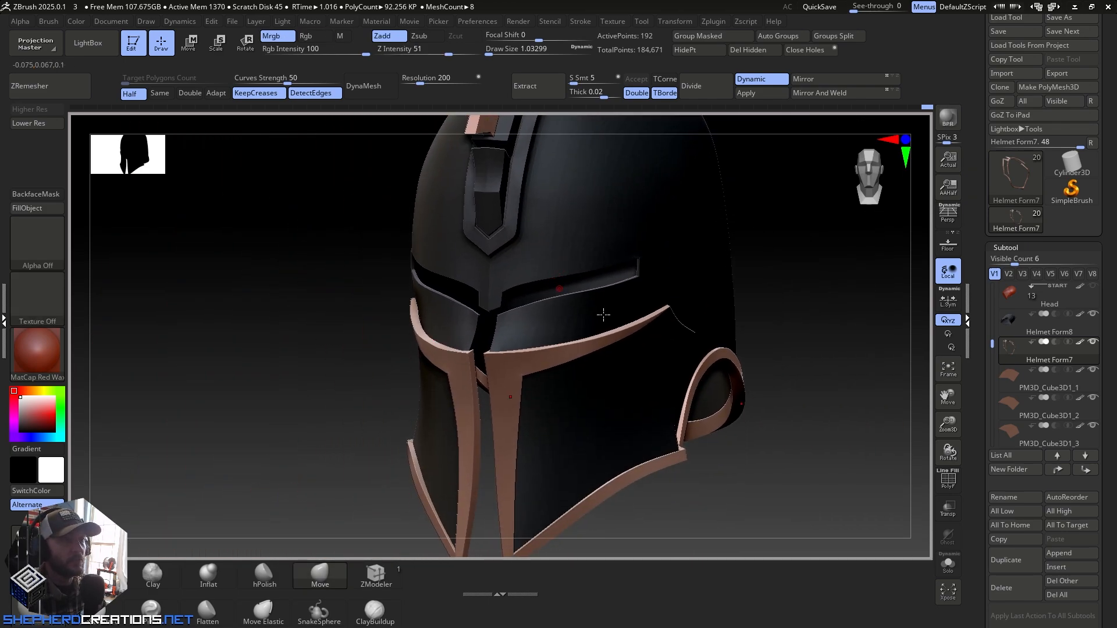
Step: Show the polyframe, select the Helmet Form8 shell, switch off its smoothed preview, and regroup it with Auto Groups
click(948, 490)
alt+click(574, 310)
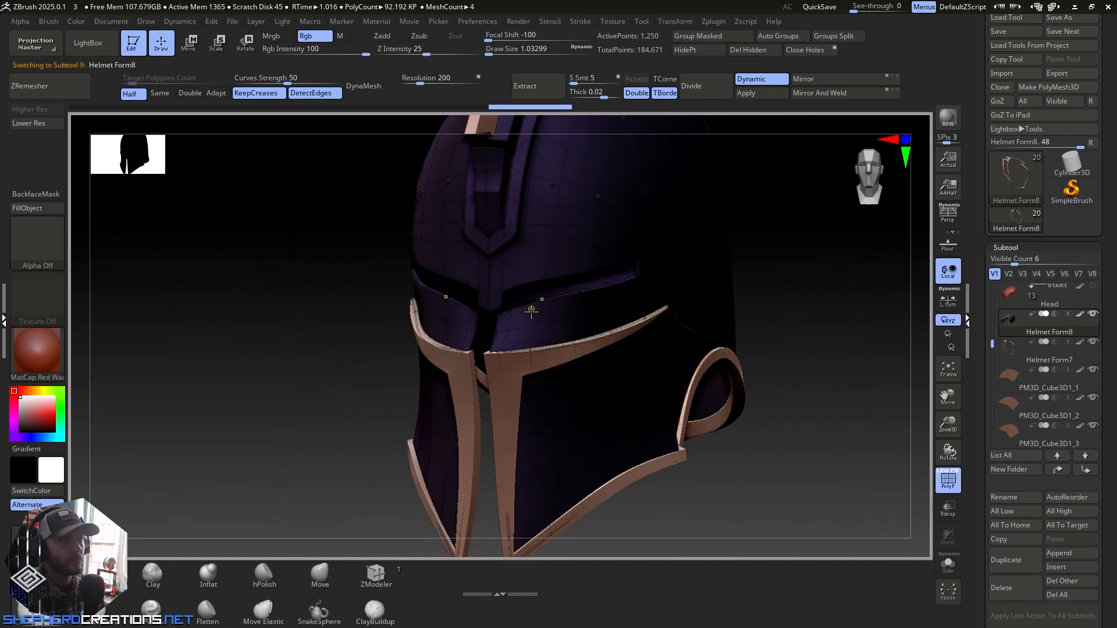
ctrl+right_drag(532, 309, 552, 384)
click(46, 125)
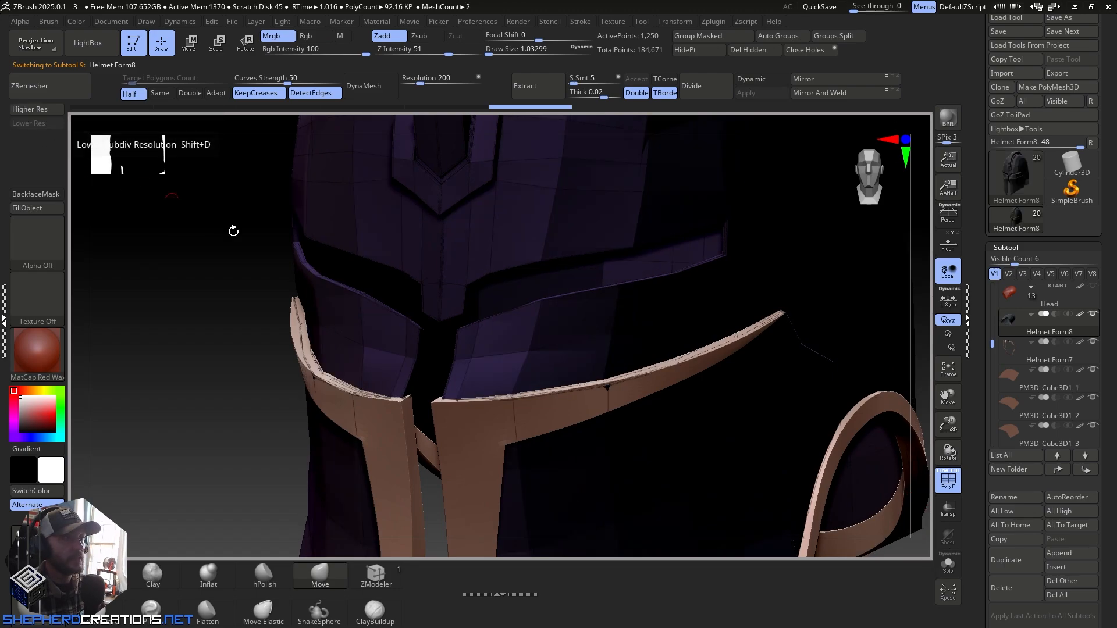
click(769, 40)
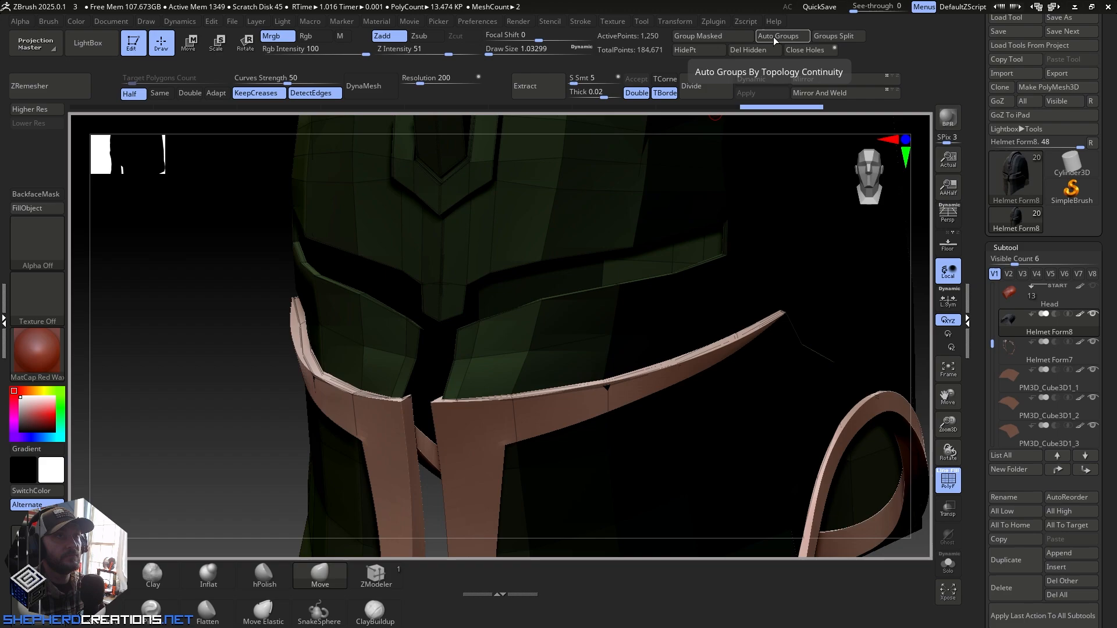
Step: Examine the shell's visor slits in low-poly form, and inspect the helmet's front and side with smoothing on and polyframe off
right_drag(628, 254, 585, 348)
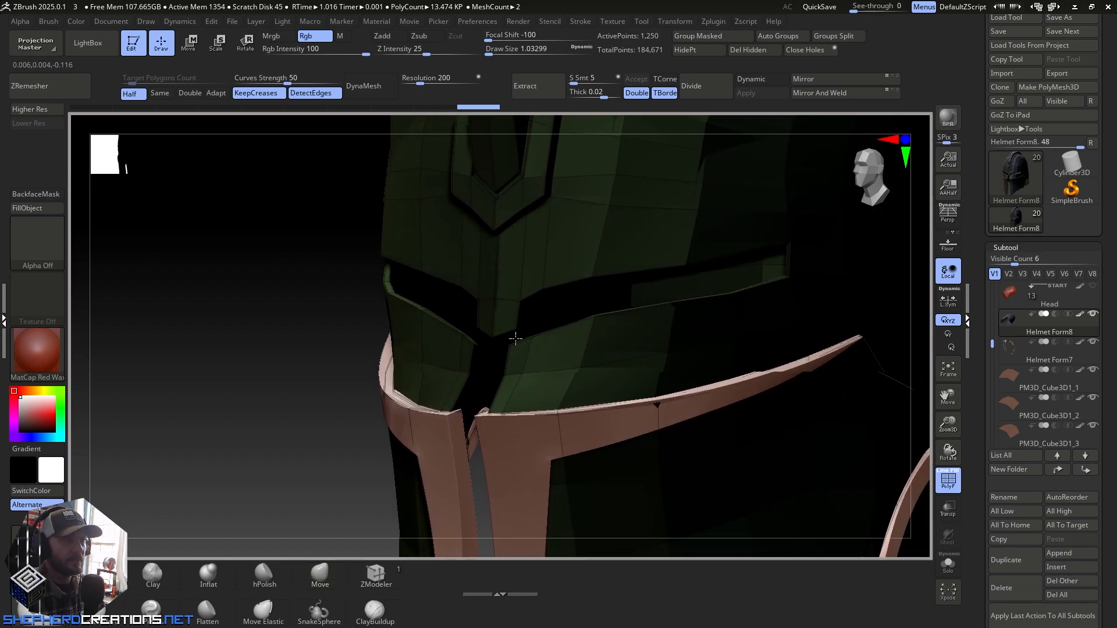
ctrl+right_drag(516, 337, 543, 415)
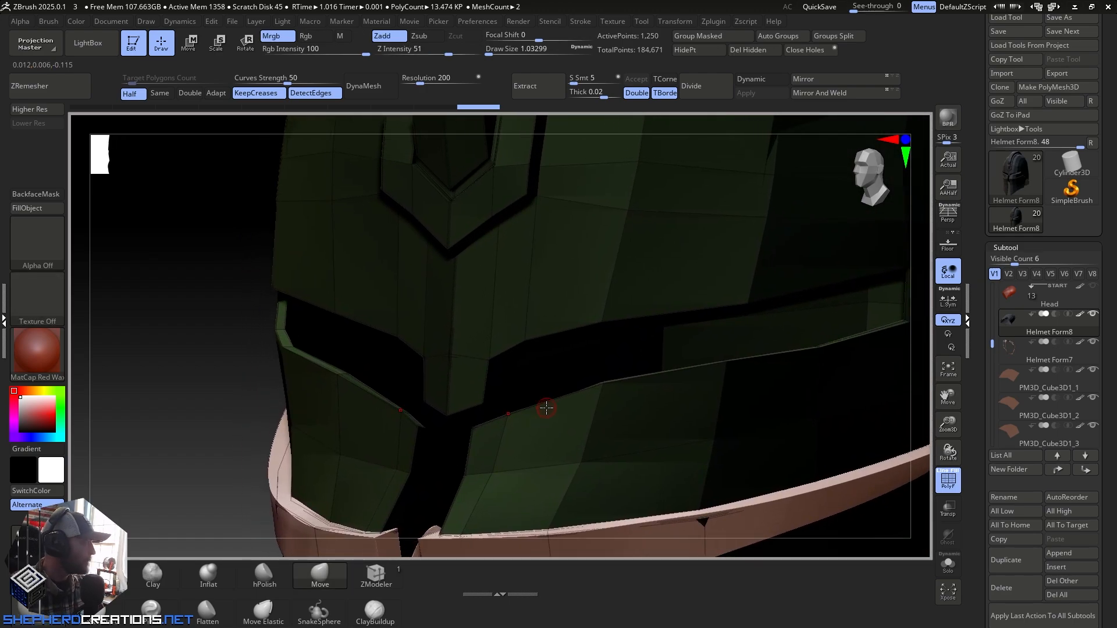
right_drag(526, 347, 538, 259)
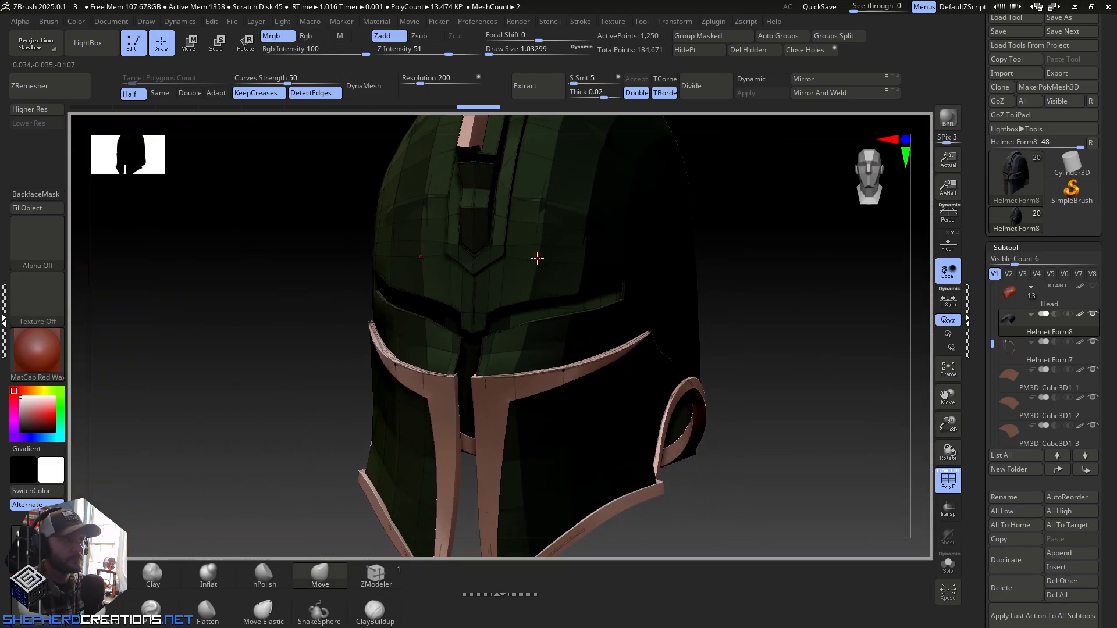
mouse_move(521, 301)
right_down()
mouse_move(545, 292)
mouse_move(523, 279)
mouse_move(512, 249)
right_up()
key(d)
alt+right_drag(576, 300, 384, 332)
click(944, 486)
ctrl+right_drag(782, 466, 637, 344)
alt+right_drag(566, 355, 543, 427)
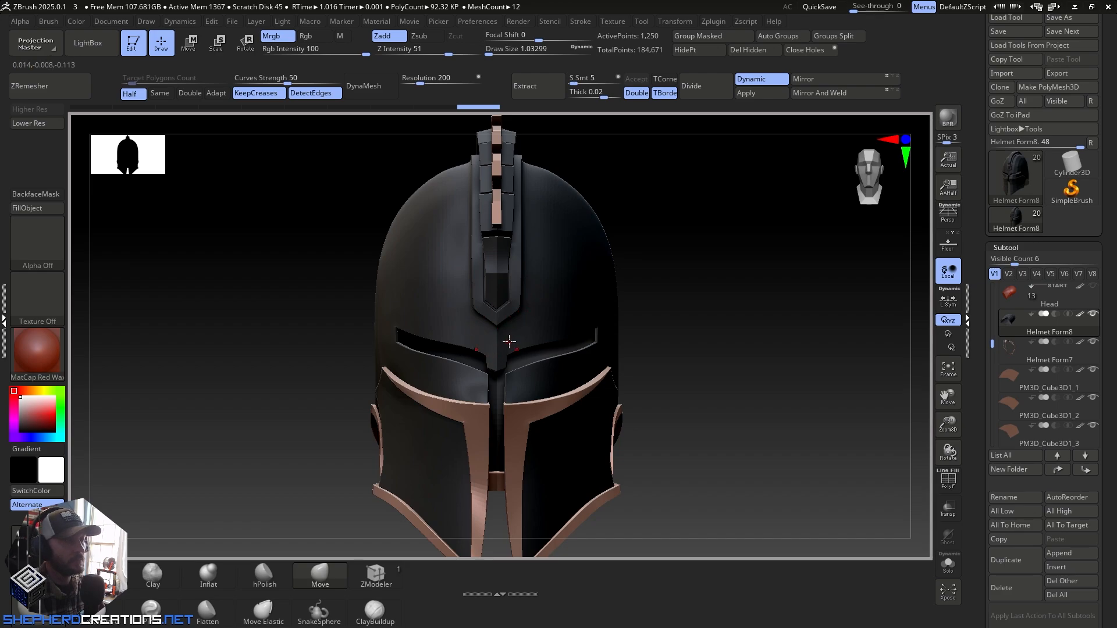
right_drag(509, 342, 500, 339)
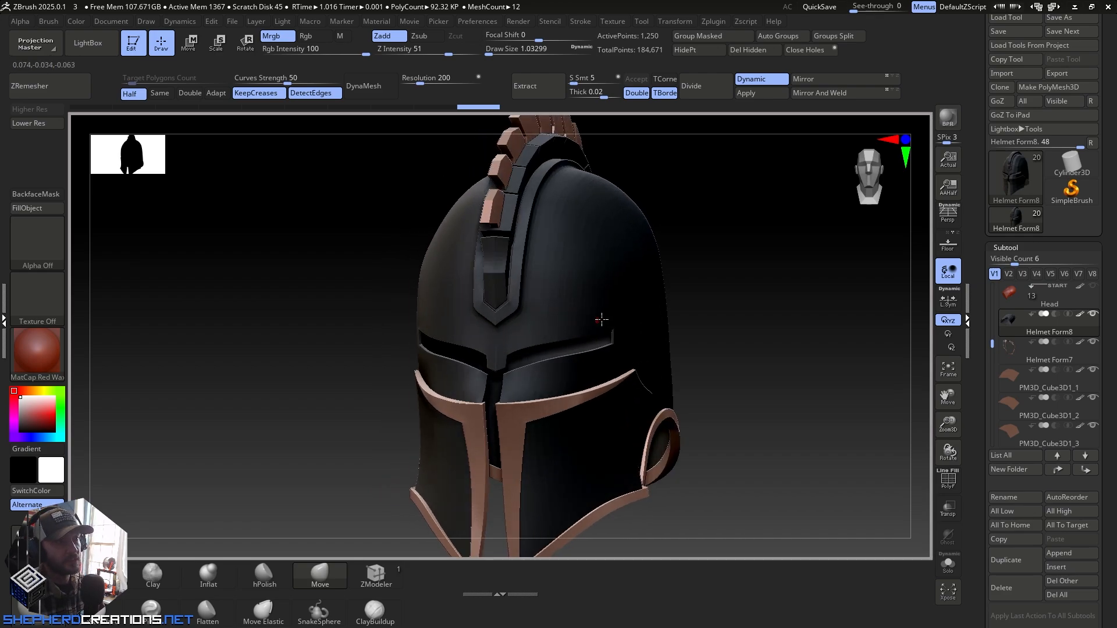
right_drag(589, 315, 462, 392)
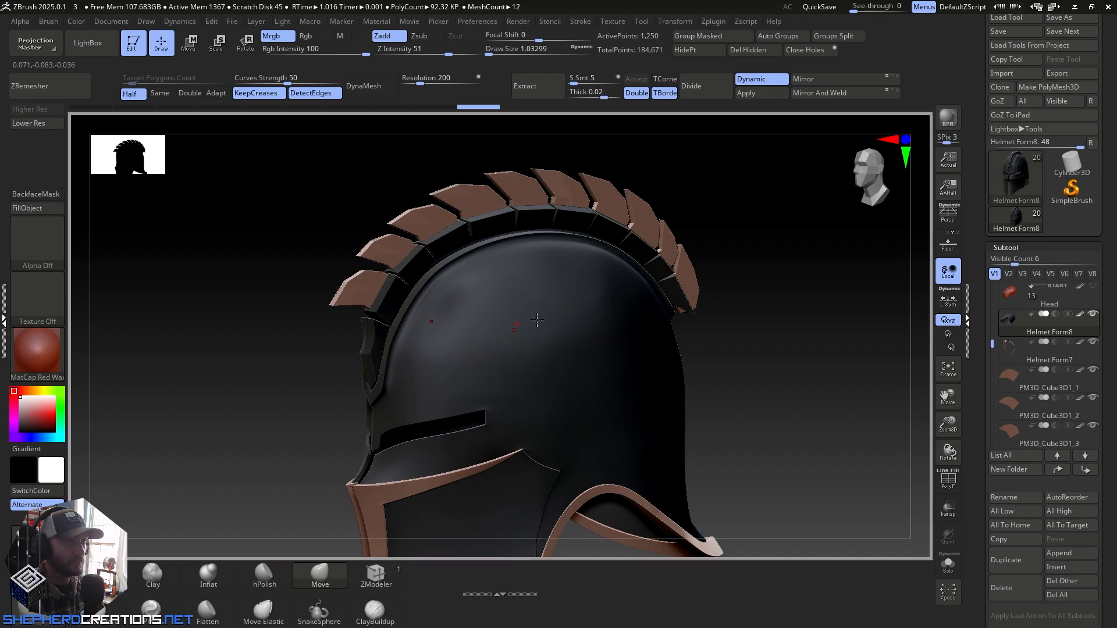
Step: Examine the smoothed helmet from the side, rear and front, including the base blocks of the crest up close
right_drag(569, 349, 463, 315)
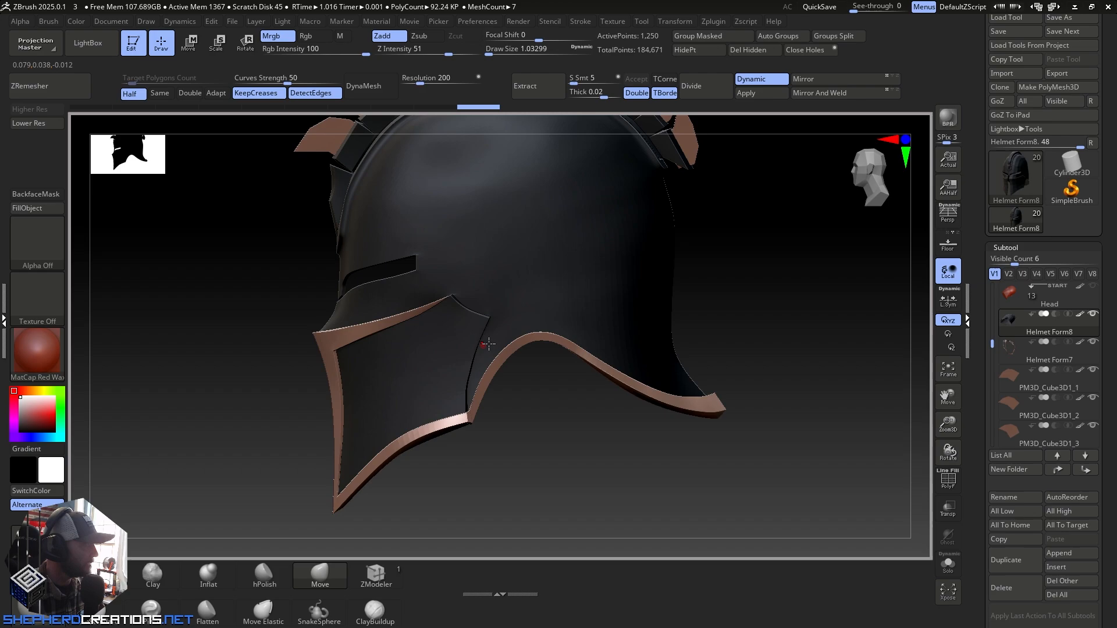
right_drag(488, 344, 484, 407)
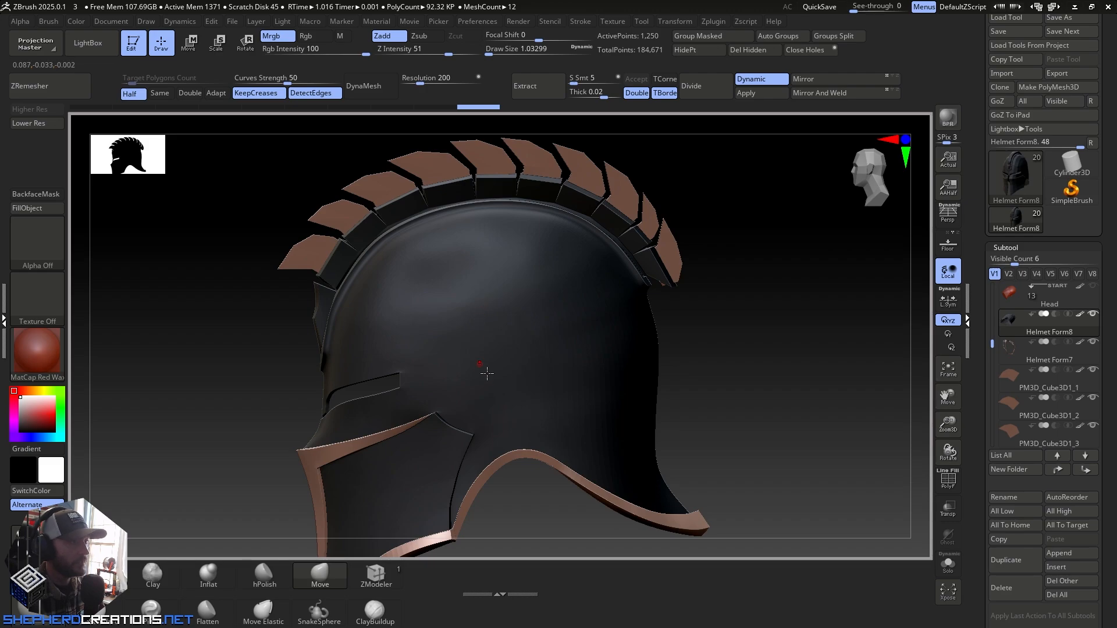
right_drag(602, 346, 507, 395)
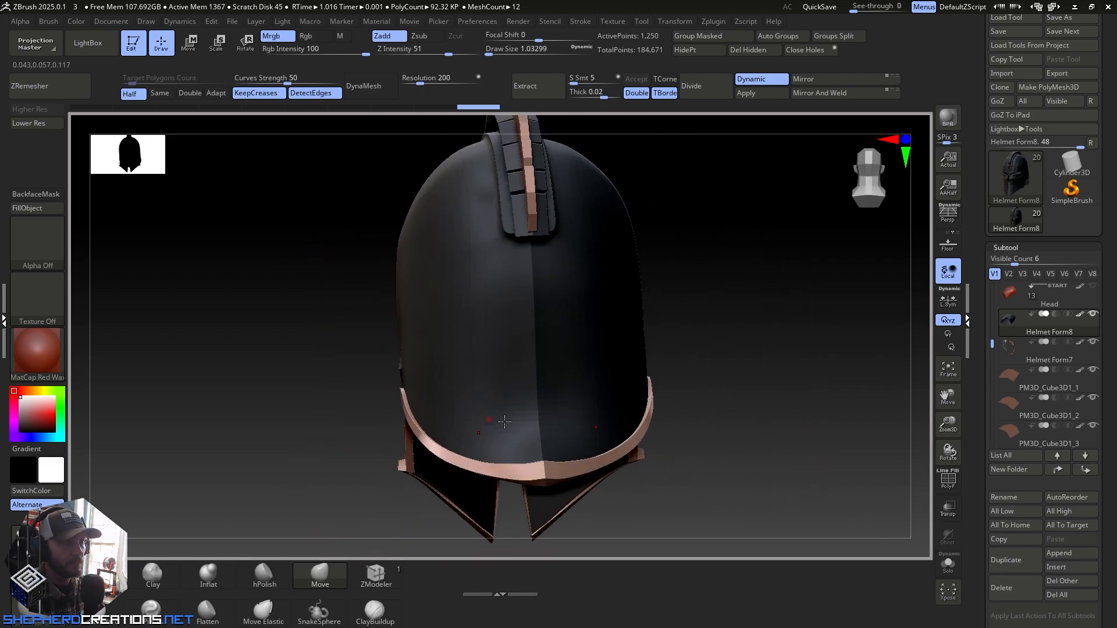
right_drag(501, 289, 538, 373)
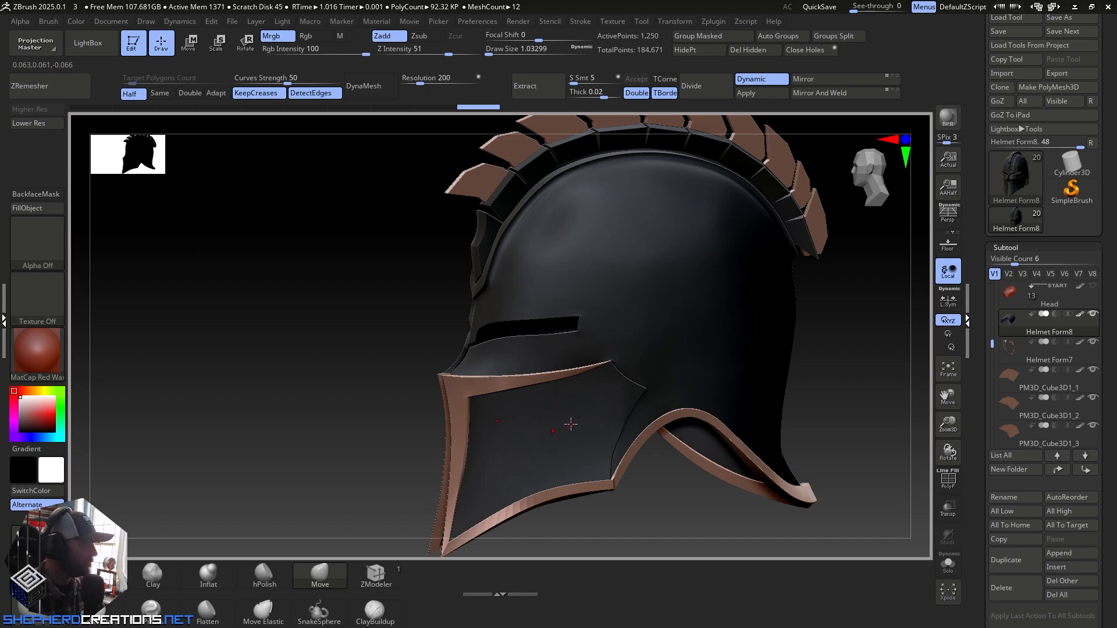
mouse_move(585, 436)
right_down()
mouse_move(584, 387)
mouse_move(566, 404)
mouse_move(578, 296)
mouse_move(550, 277)
mouse_move(591, 319)
mouse_move(616, 320)
mouse_move(562, 342)
right_up()
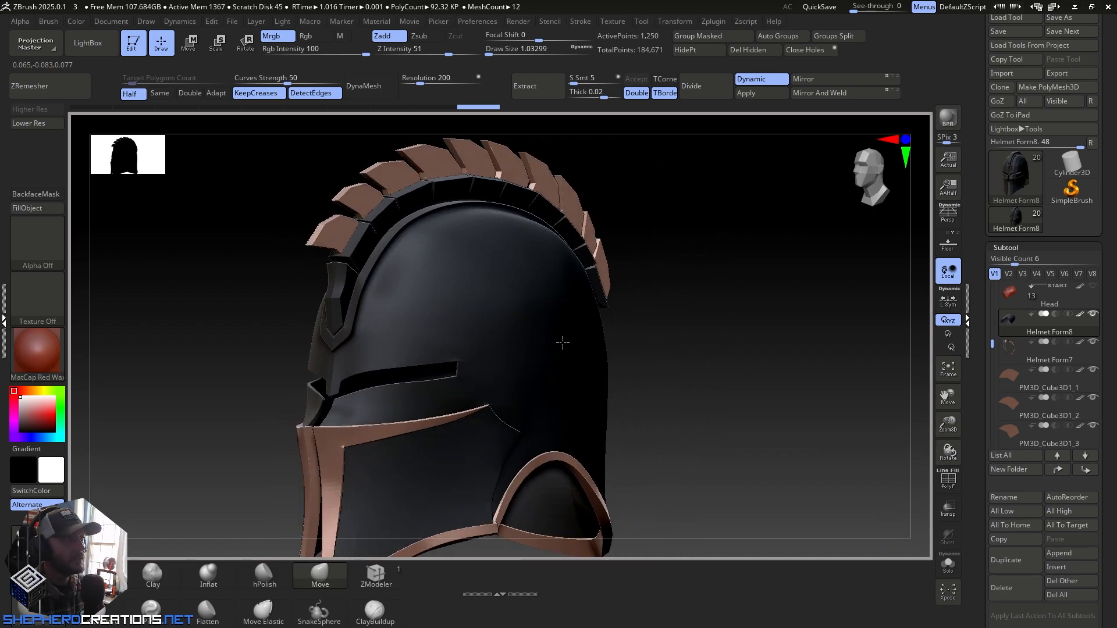
mouse_move(381, 256)
ctrl+right_down()
mouse_move(399, 302)
mouse_move(473, 366)
ctrl+right_up()
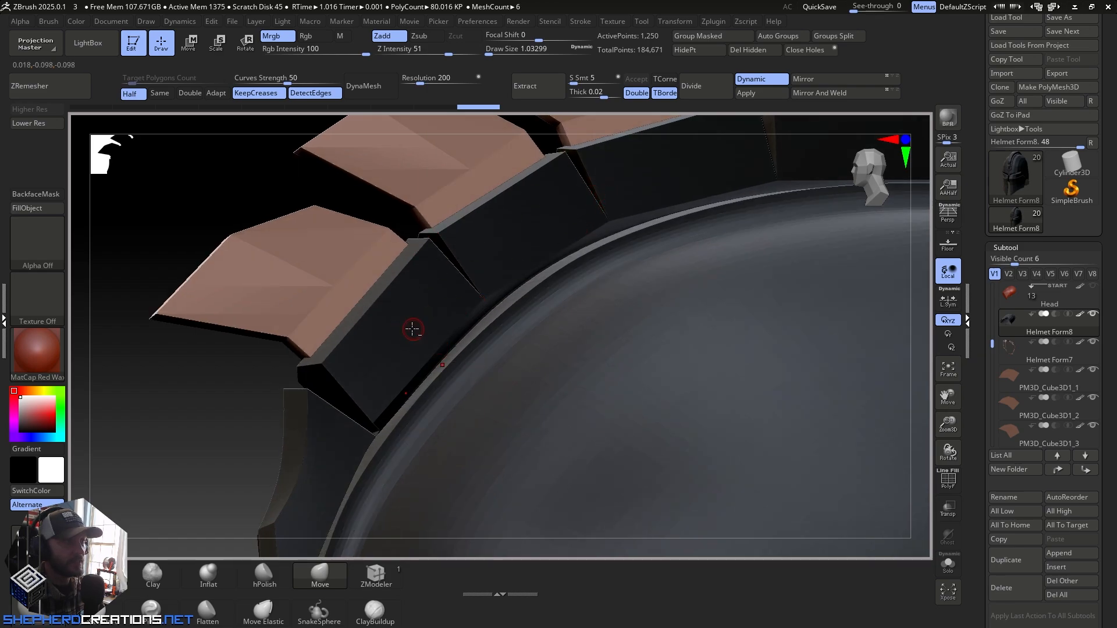
Step: Show the polyframe, drop the shell to its unsmoothed low-poly form, and switch to the ZModeler brush
key(shift+f)
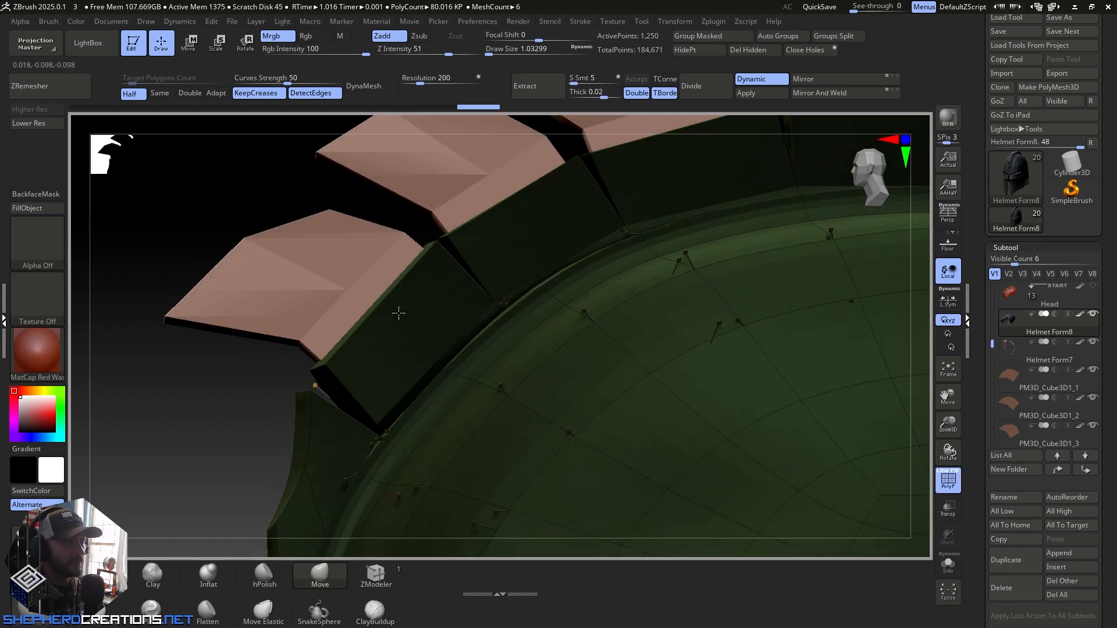
right_drag(406, 314, 387, 338)
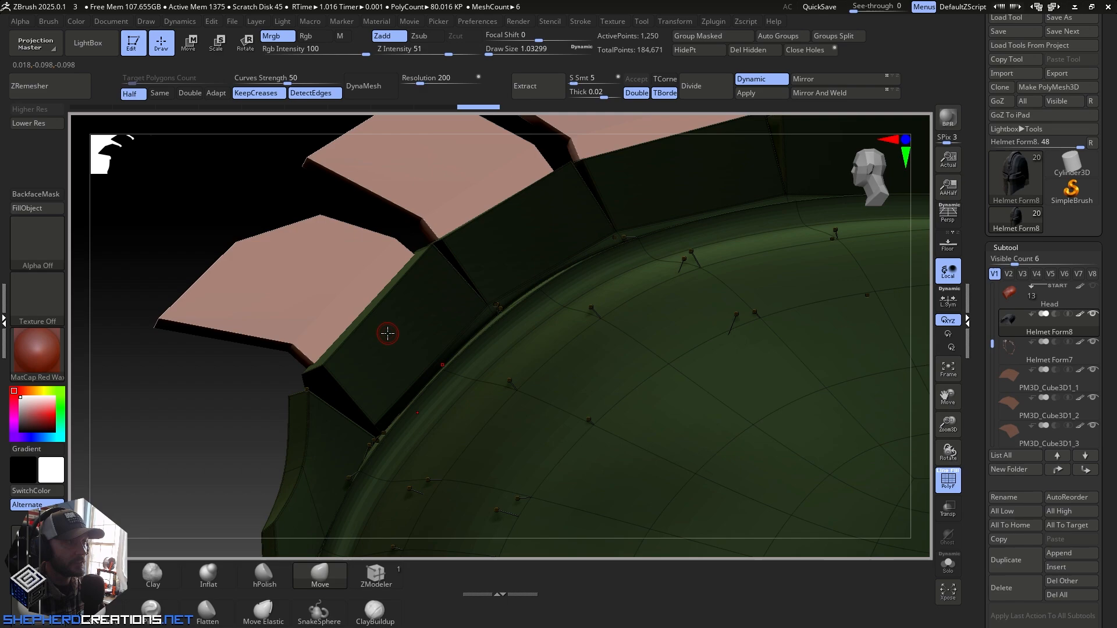
click(29, 123)
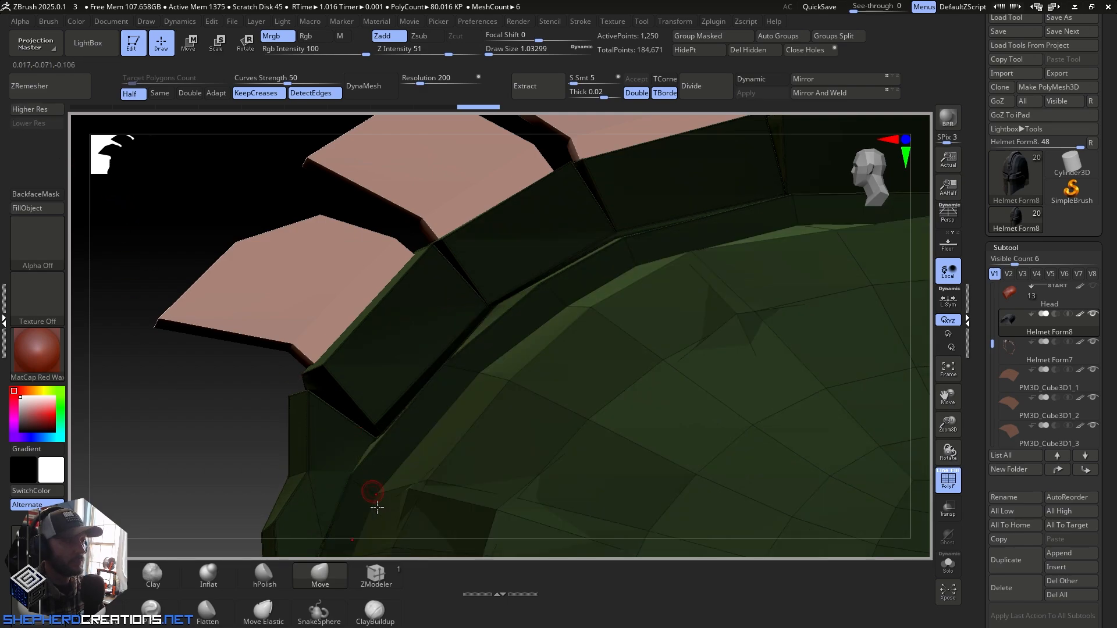
click(381, 585)
Step: Mark the outward side faces of the crest's base blocks from the front piece round to the rear end
click(405, 332)
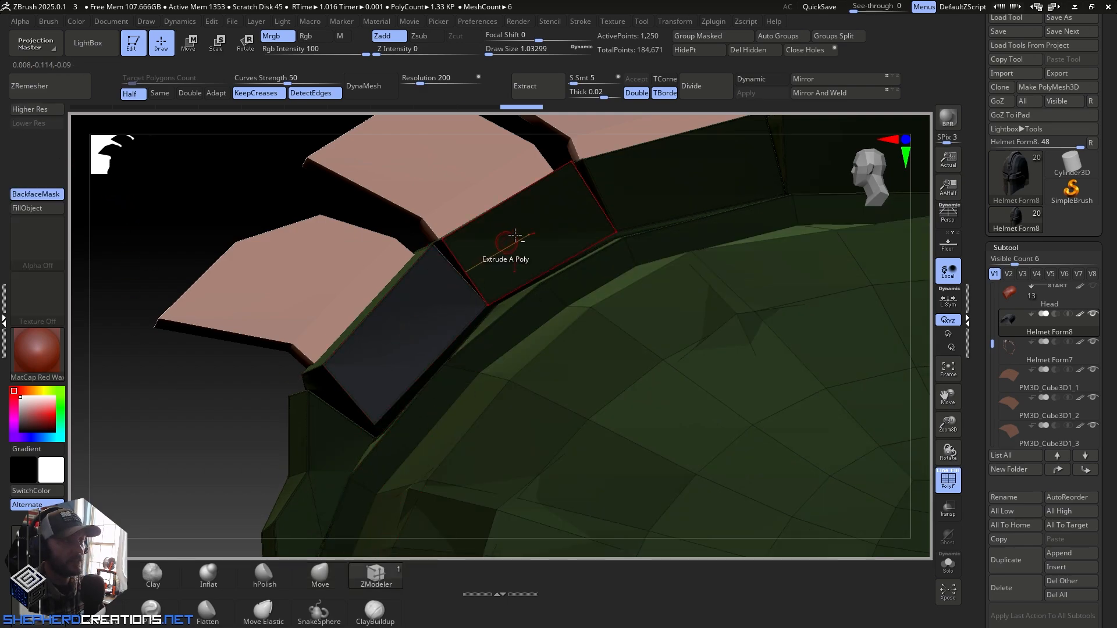
click(469, 250)
alt+right_drag(596, 255, 410, 374)
alt+click(491, 281)
alt+click(683, 282)
alt+right_drag(670, 304, 366, 308)
alt+click(564, 279)
alt+click(731, 332)
alt+right_drag(651, 360, 329, 237)
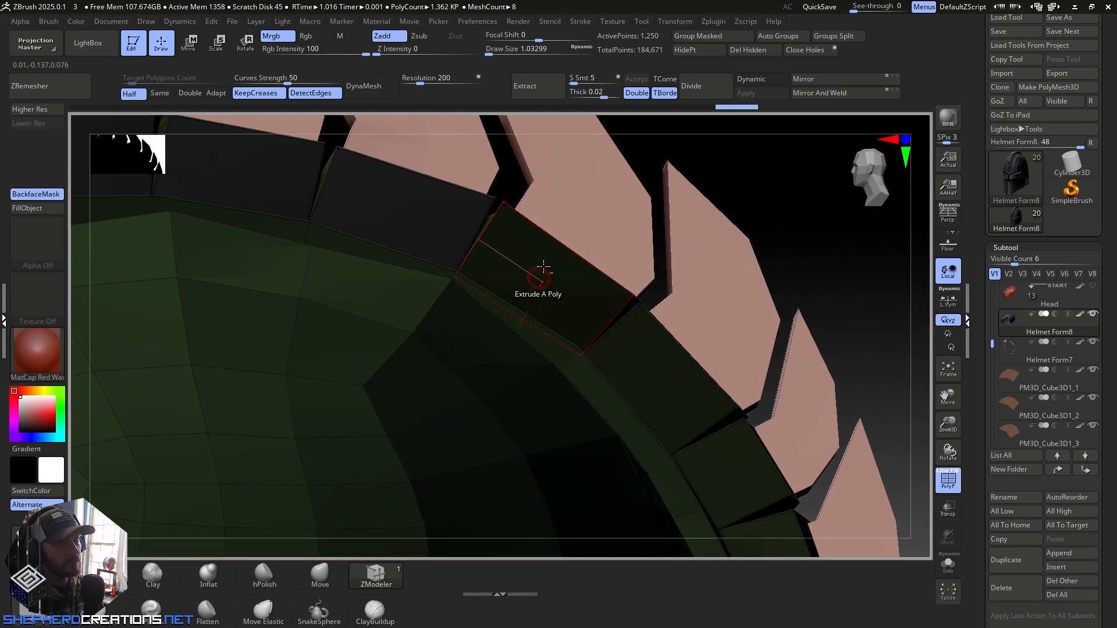
alt+click(539, 277)
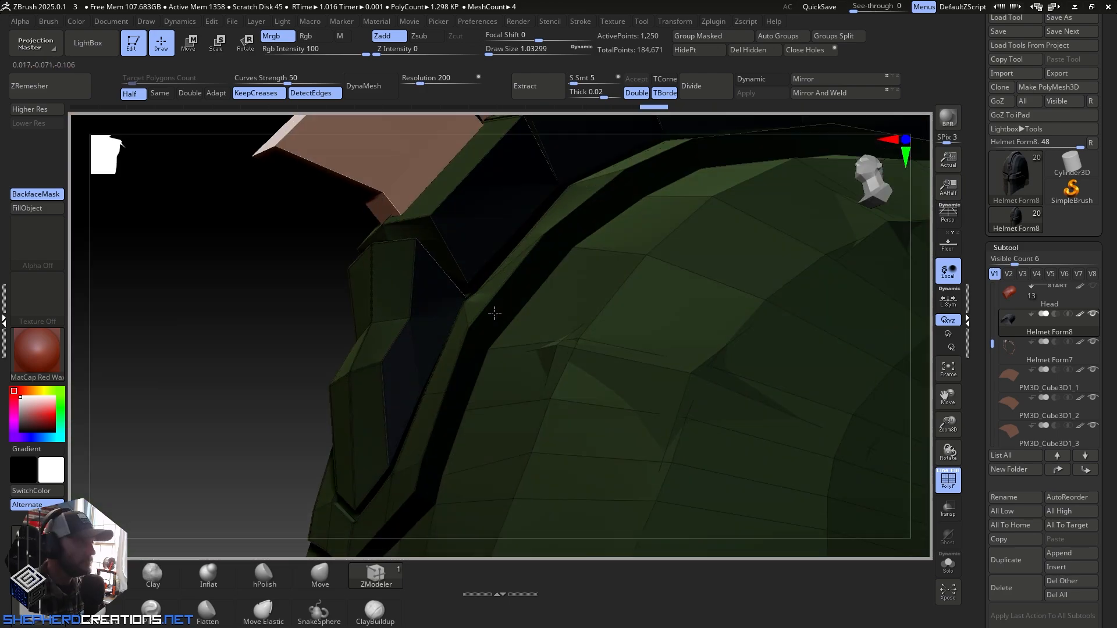
right_drag(494, 311, 492, 314)
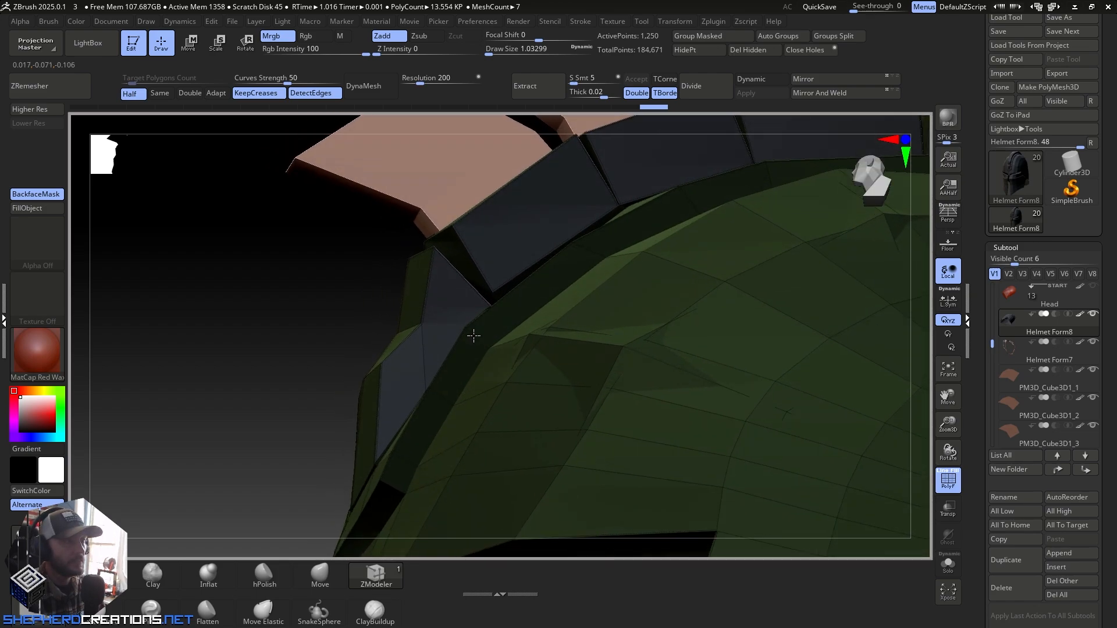
Step: Inset the marked side faces of the crest blocks individually with ZModeler's Inset polygon action, leaving a narrow border around each
key(space)
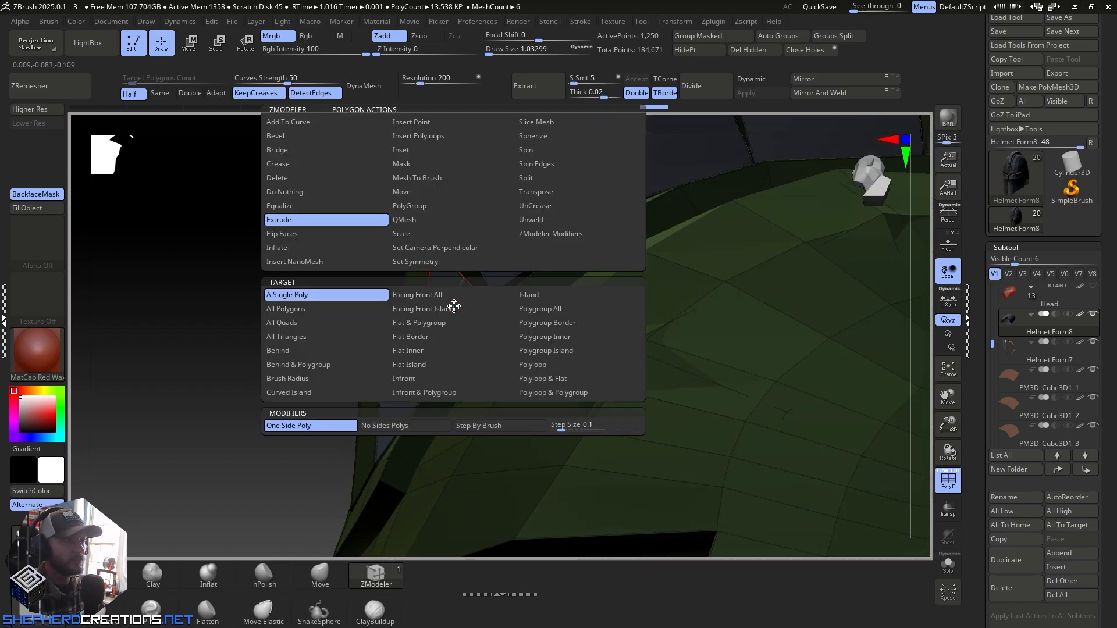
click(407, 153)
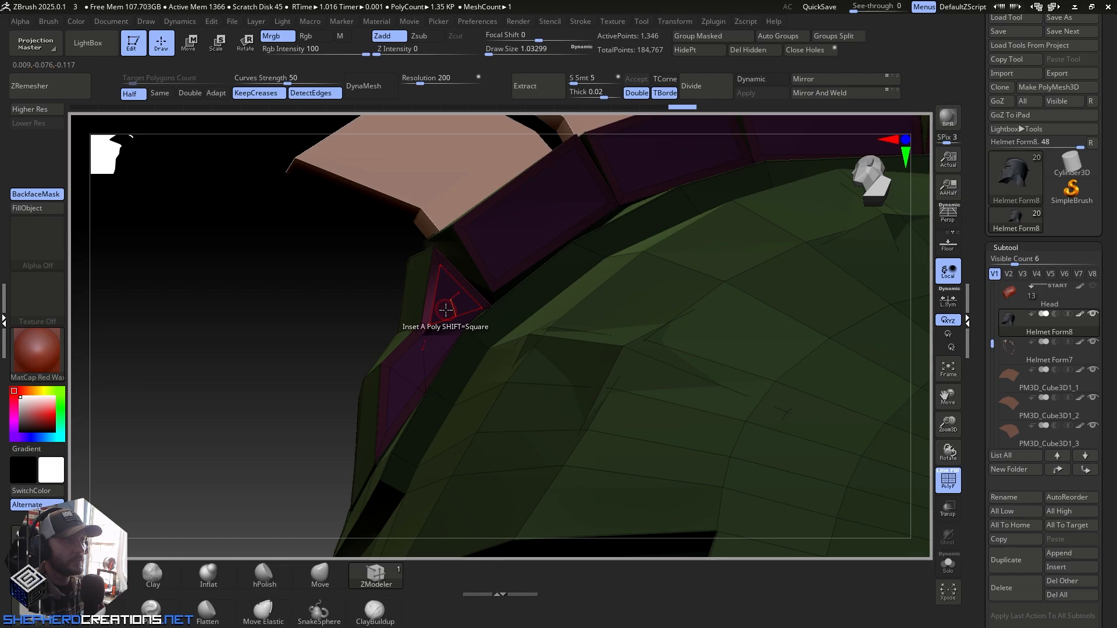
right_drag(448, 311, 512, 373)
key(space)
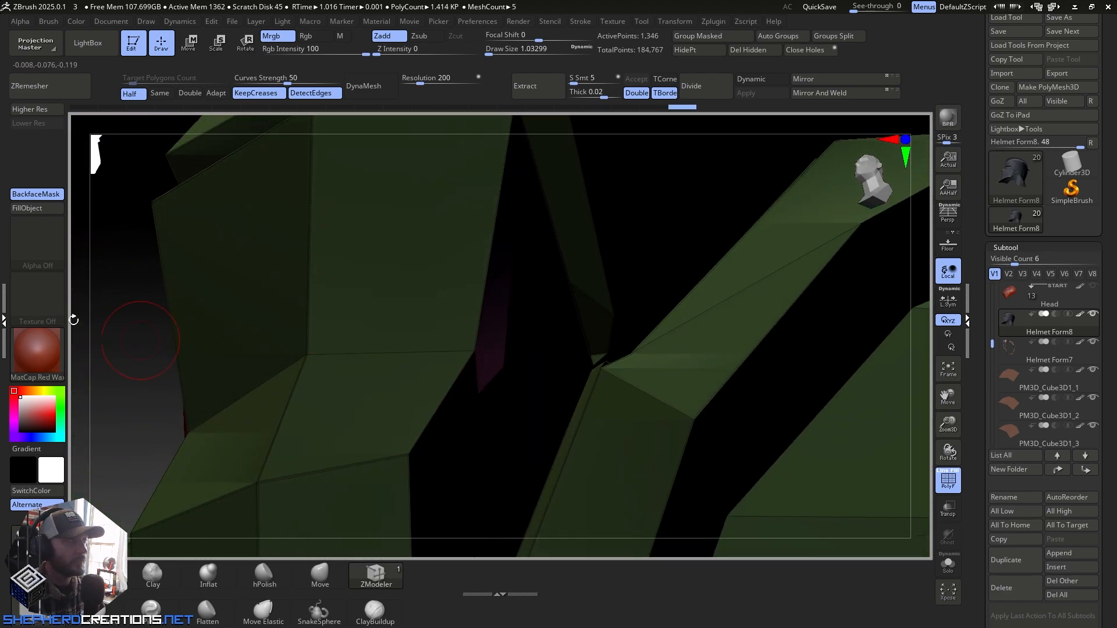
Step: Choose the MatCap Gray material and fill the Helmet Form8 shell with it
click(40, 349)
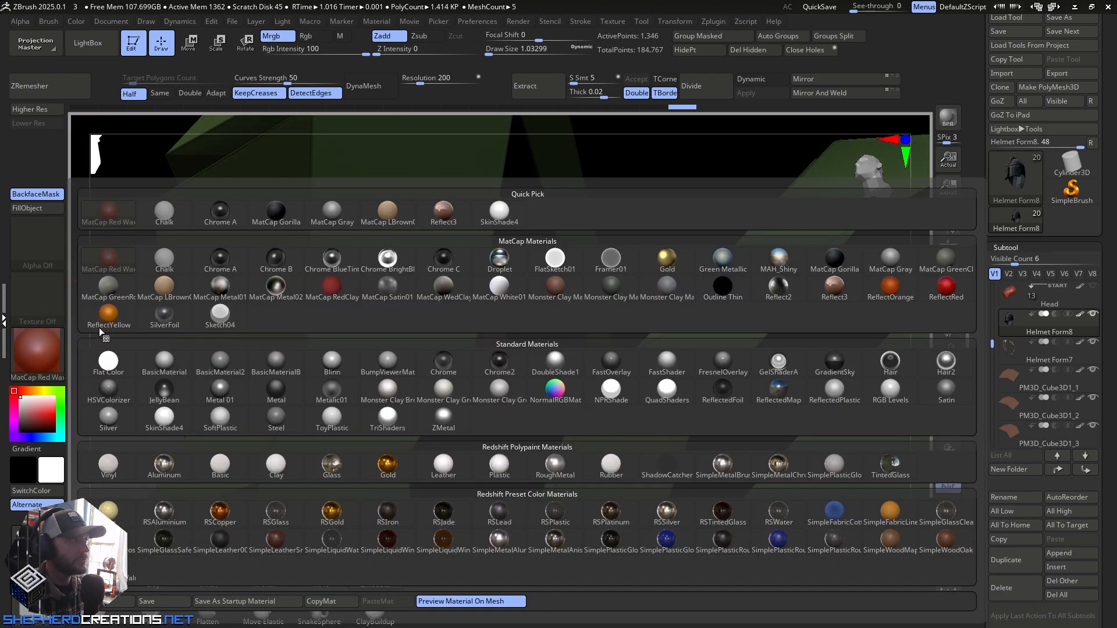
click(329, 218)
click(38, 208)
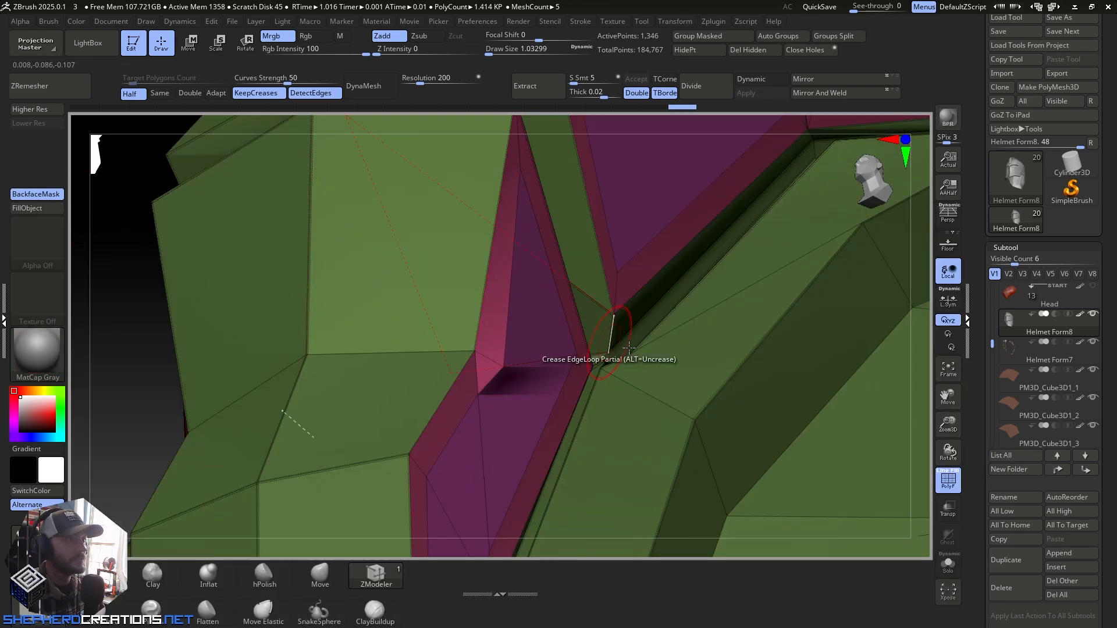
Step: Set the draw size to 1 and, with the Move brush, even out the inset corner points at the bend of the crest's front piece
right_drag(609, 347, 588, 317)
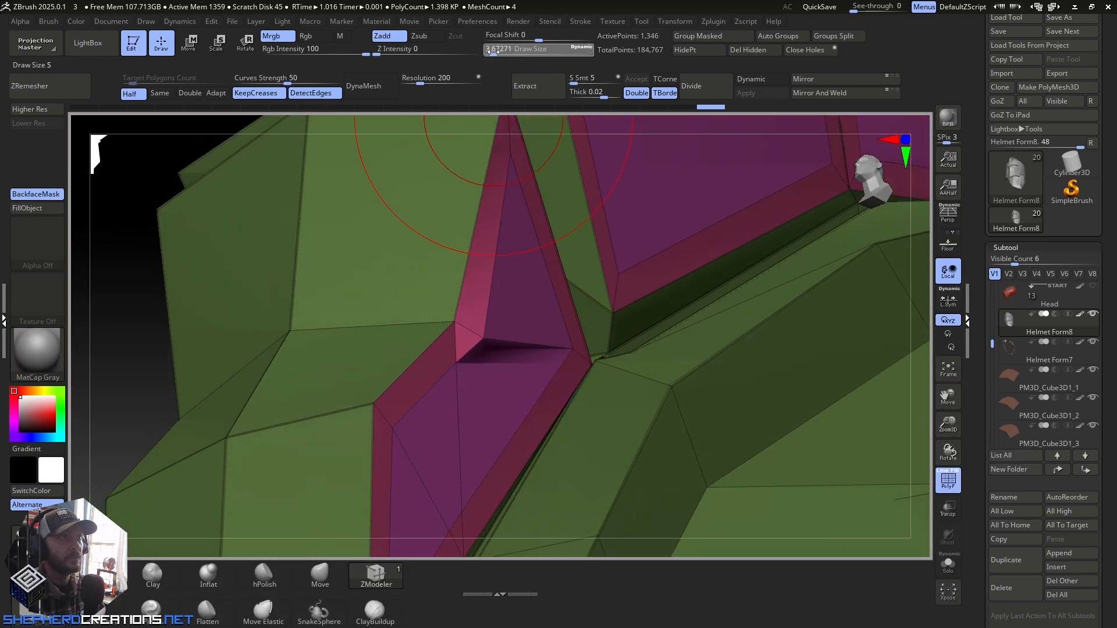
drag(489, 52, 483, 52)
right_drag(472, 389, 542, 423)
right_drag(476, 343, 443, 401)
click(329, 581)
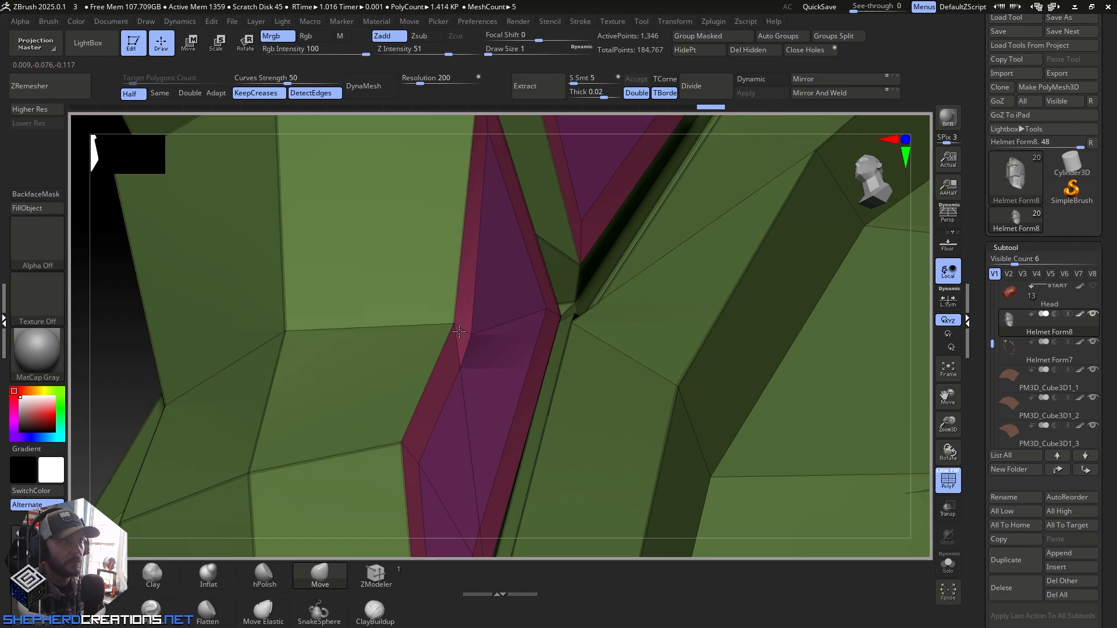
right_drag(459, 332, 441, 290)
right_drag(476, 330, 482, 331)
Step: Set ZModeler's polygon action to PolyGroup on A Single Poly and group the inset faces of the crest's front piece
click(368, 575)
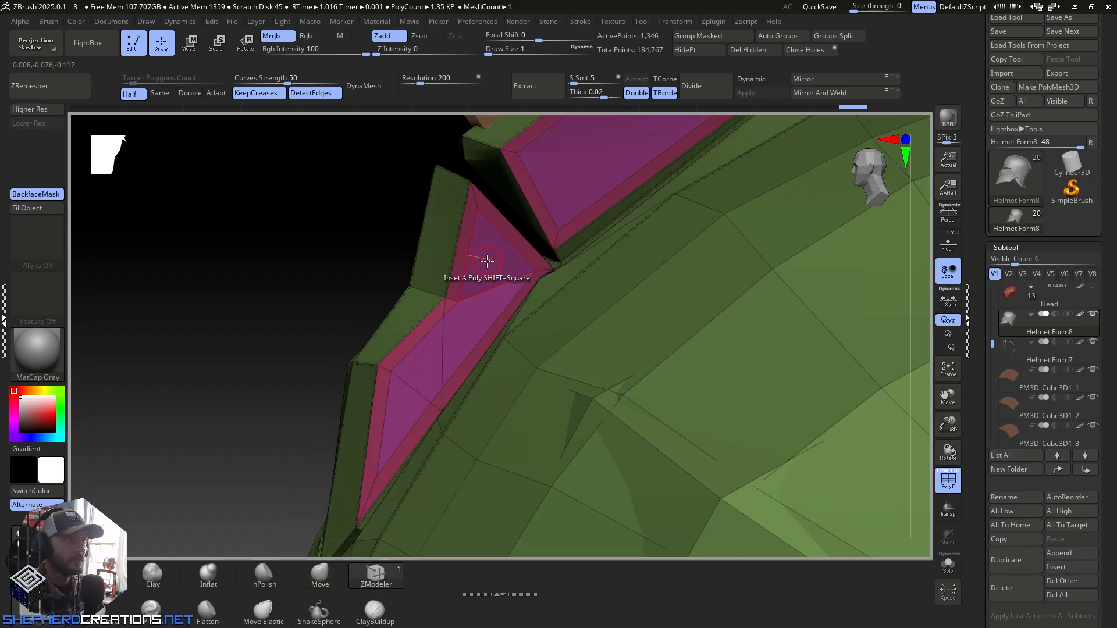
ctrl+right_drag(485, 305, 524, 348)
alt+click(508, 350)
ctrl+right_drag(493, 252, 489, 216)
key(space)
click(663, 205)
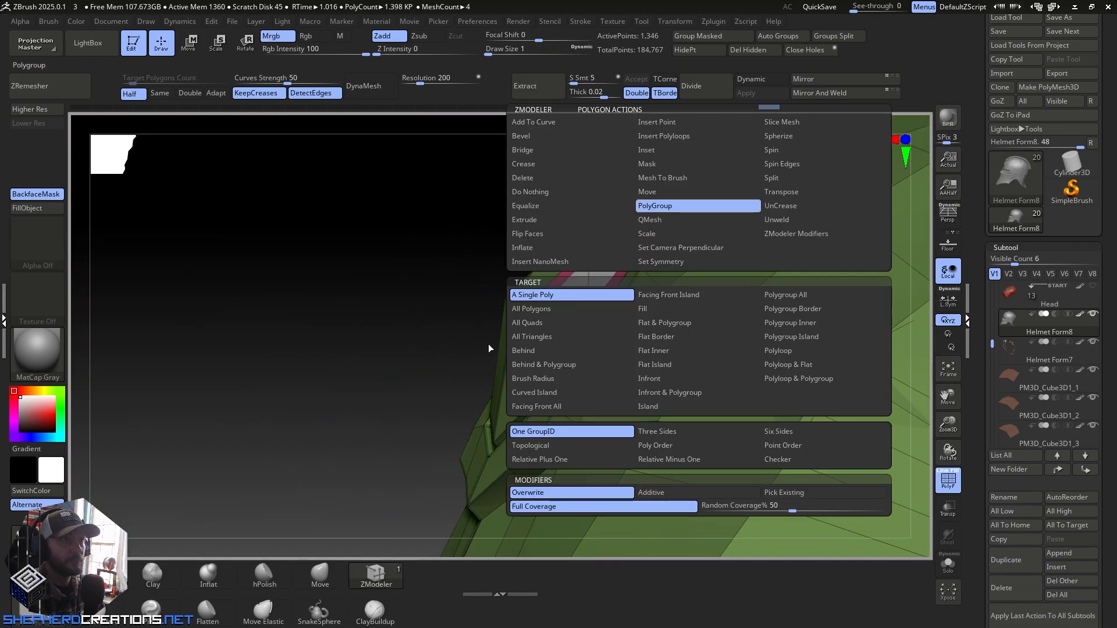
right_drag(519, 269, 382, 419)
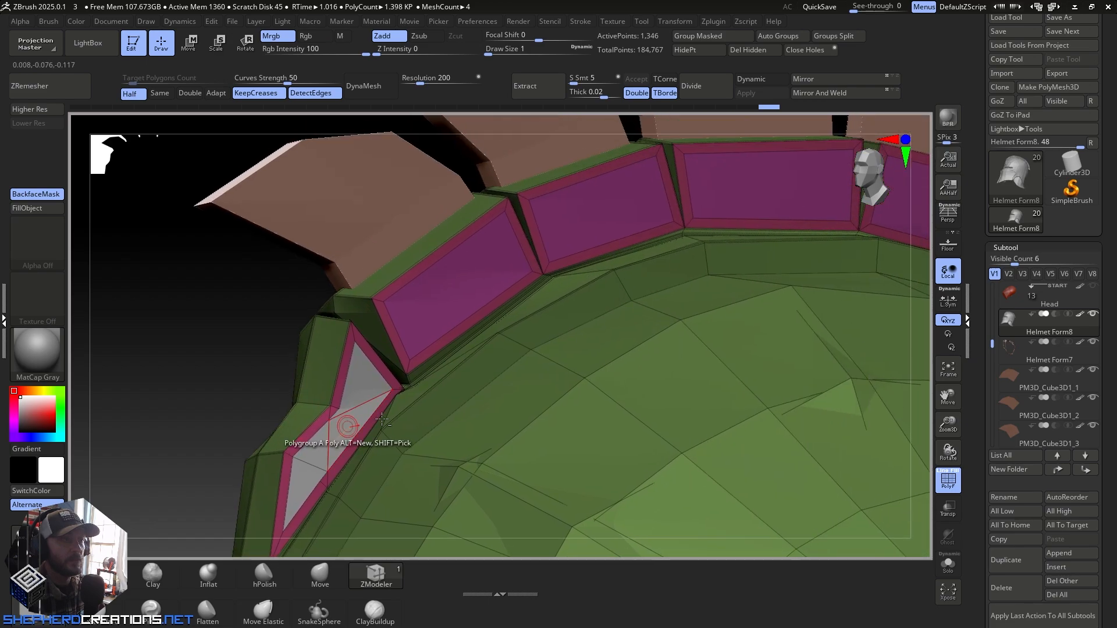
Step: Add the inset faces of the front and upper crest blocks to the same group as the front piece
click(464, 278)
click(594, 214)
alt+right_drag(649, 301, 437, 353)
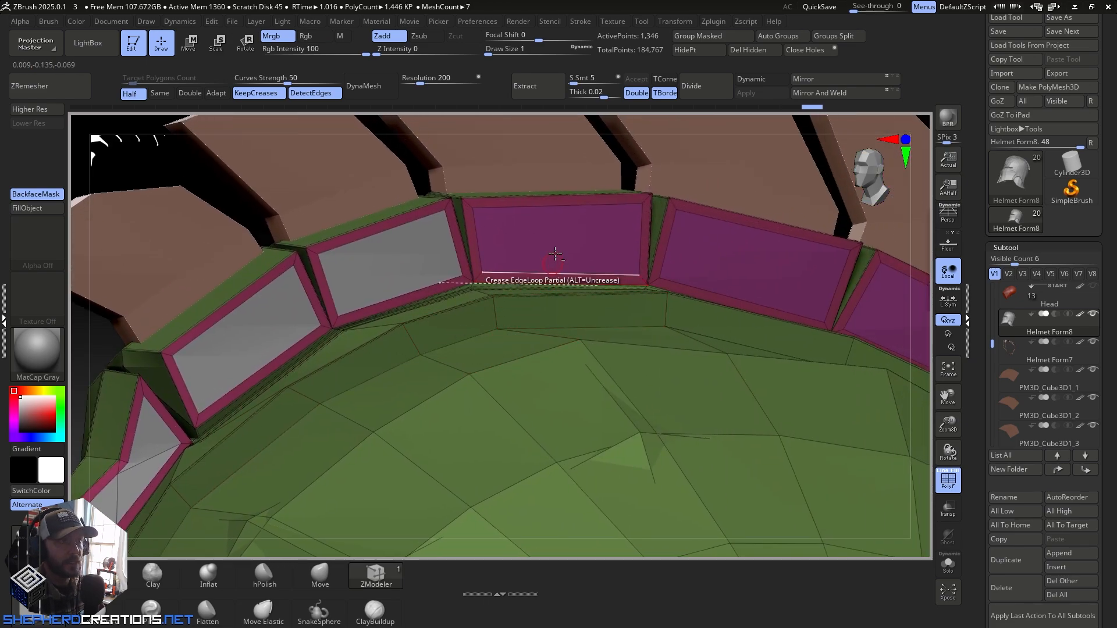
click(553, 265)
alt+right_drag(657, 300, 463, 279)
click(553, 256)
click(728, 298)
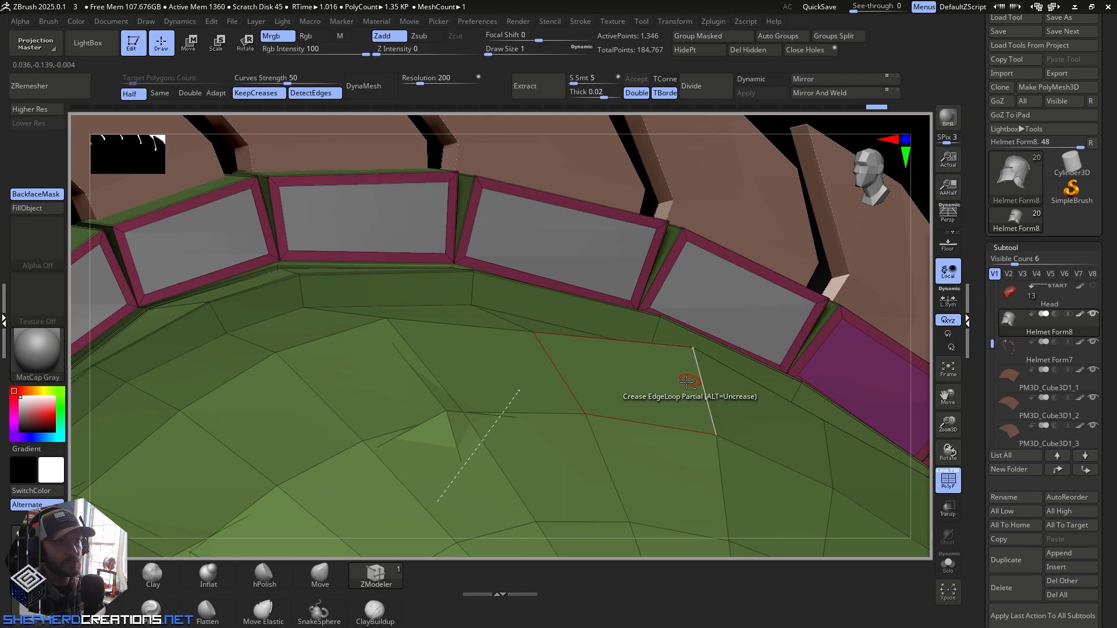
Step: Continue grouping the inset faces down the back of the crest until the last rear block is included
right_drag(692, 368, 582, 317)
click(627, 341)
right_drag(628, 364, 432, 328)
click(578, 327)
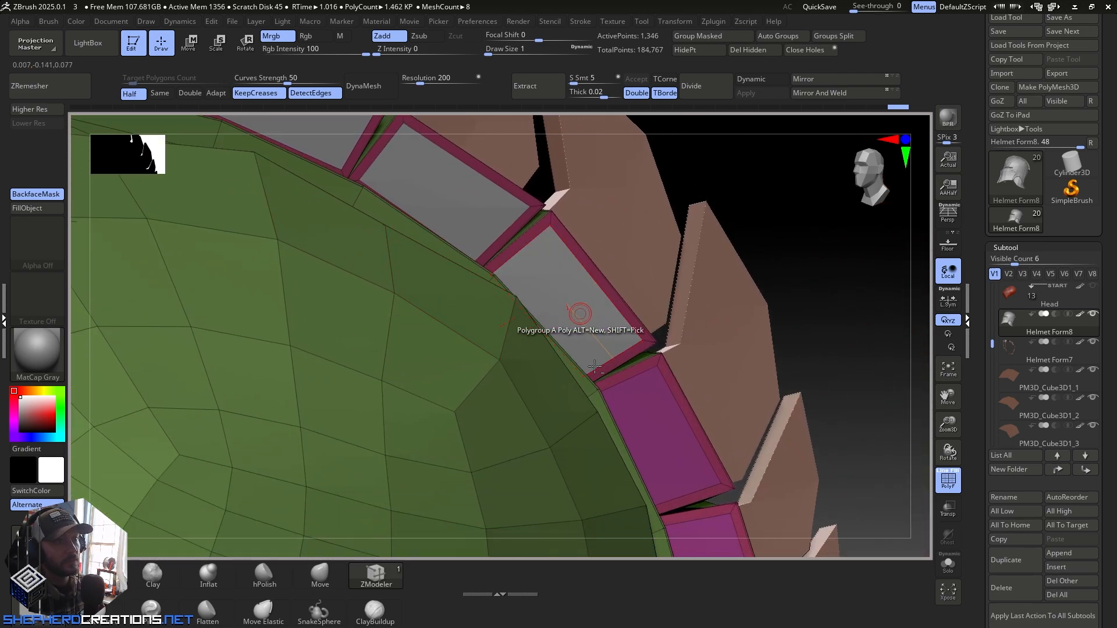
click(655, 429)
right_drag(655, 429, 448, 369)
click(491, 372)
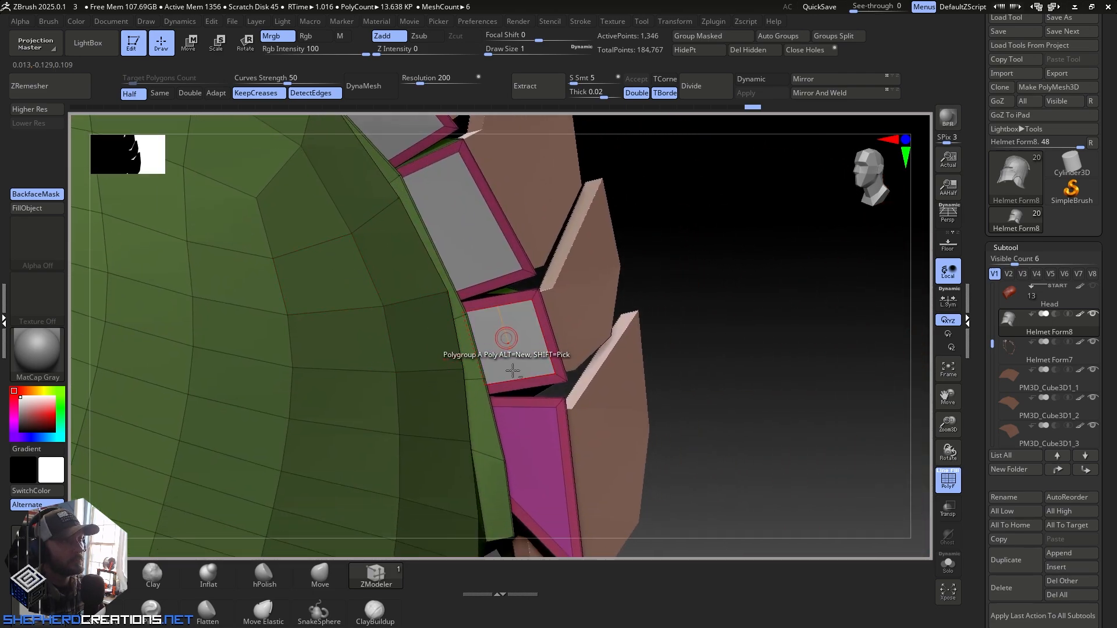
click(532, 472)
right_drag(532, 472, 464, 350)
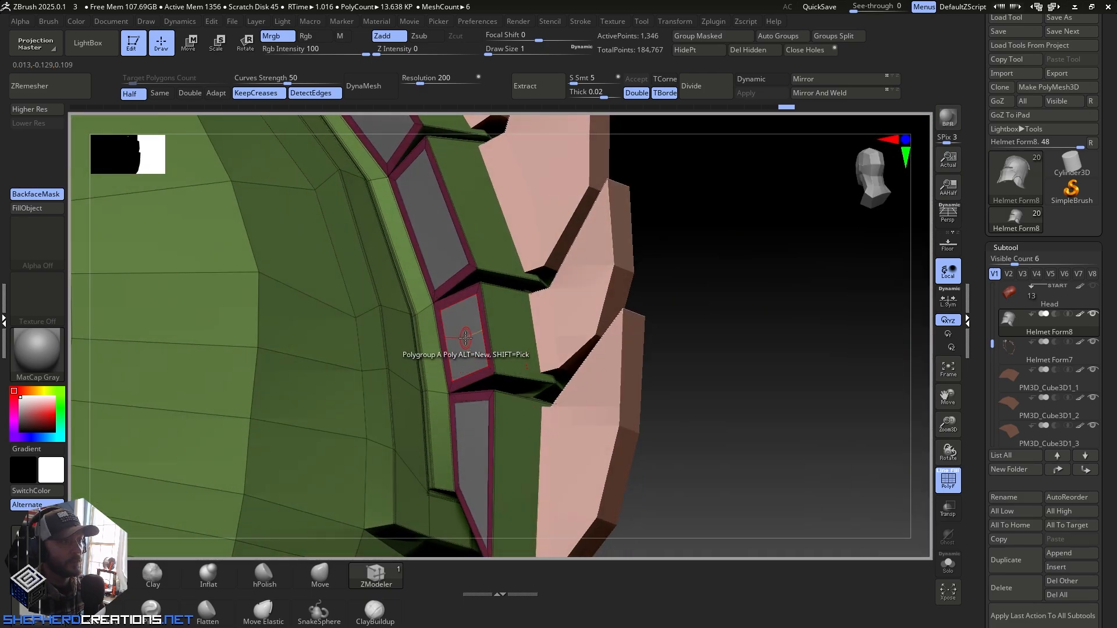
Step: Push all the grouped inset faces inward with the QMesh polygon action to recess a panel into each crest block
key(space)
click(426, 223)
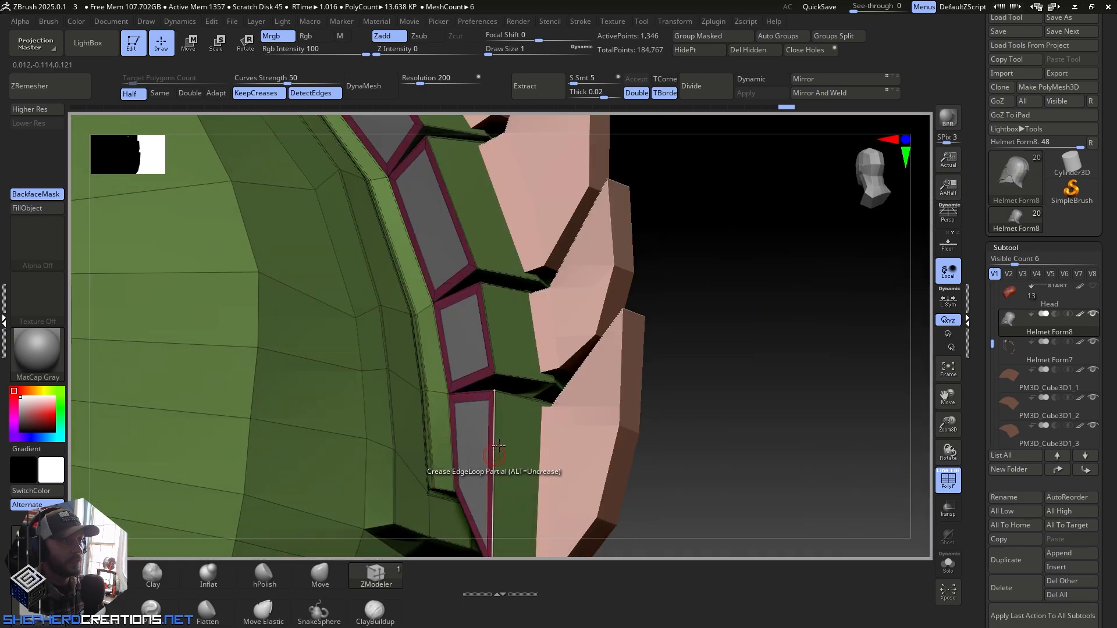
click(466, 340)
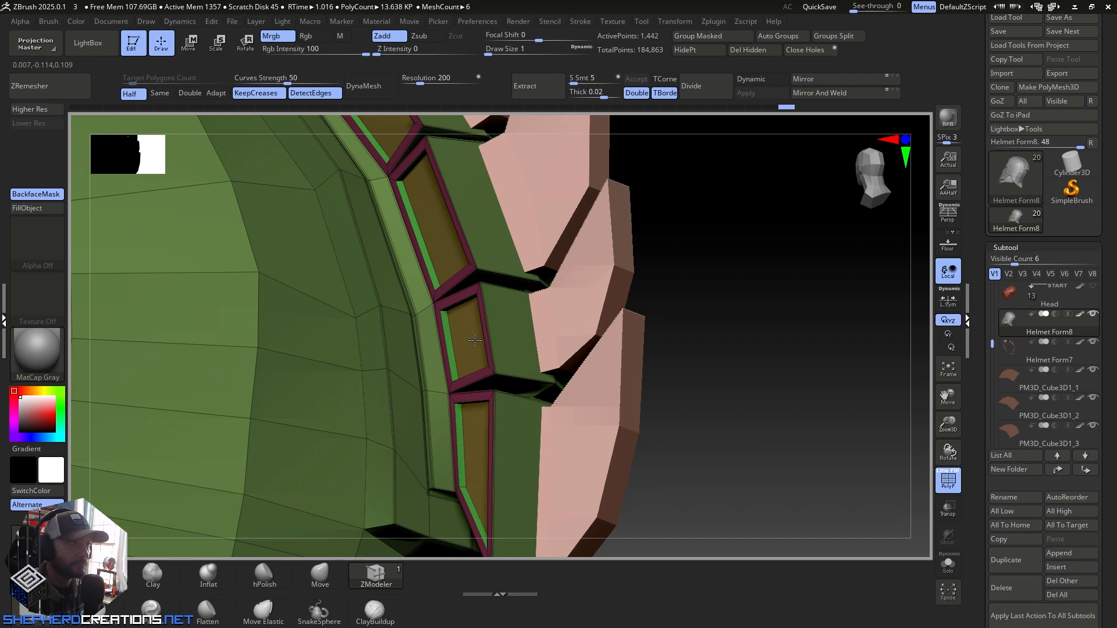
ctrl+right_drag(472, 375, 421, 280)
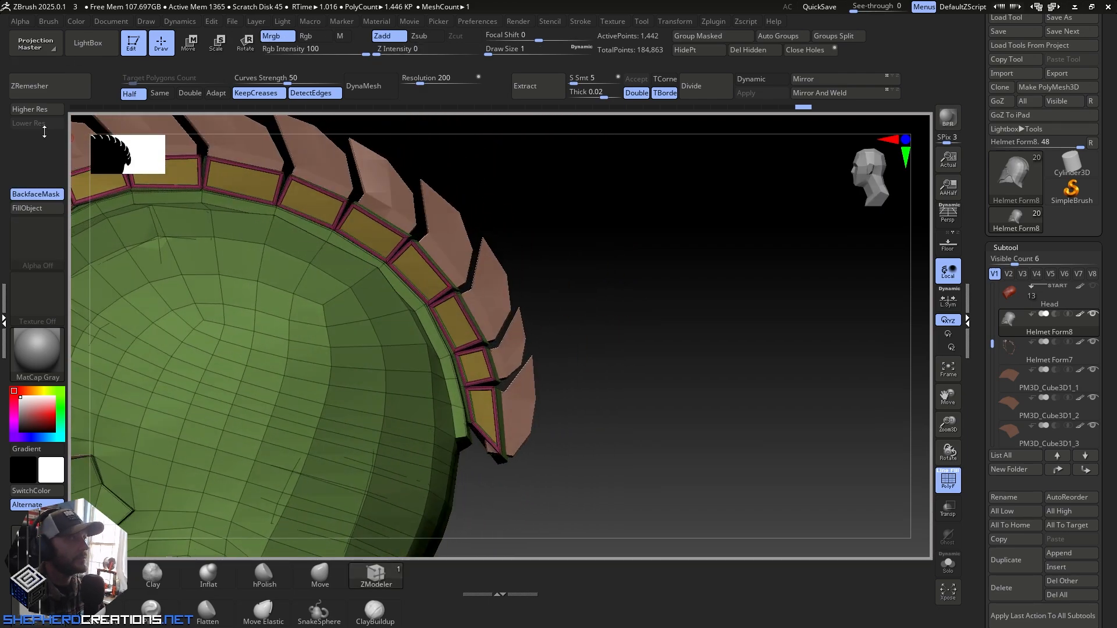
Step: Preview the recessed crest blocks with smoothing on and polyframe off, inspecting them from the front and side
click(30, 109)
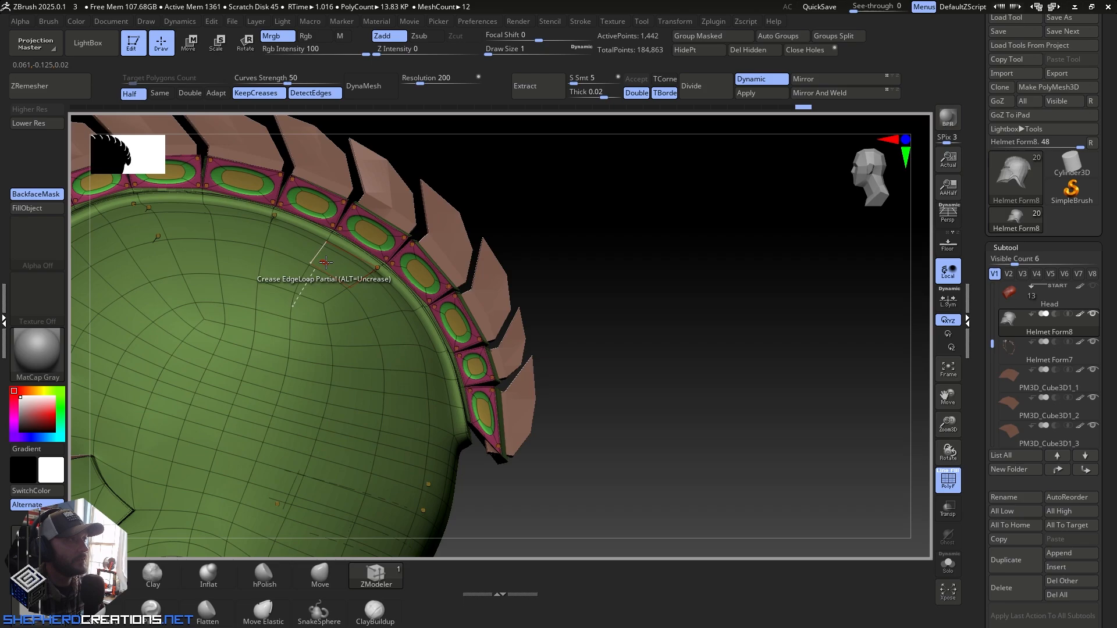
right_drag(326, 262, 712, 343)
click(957, 488)
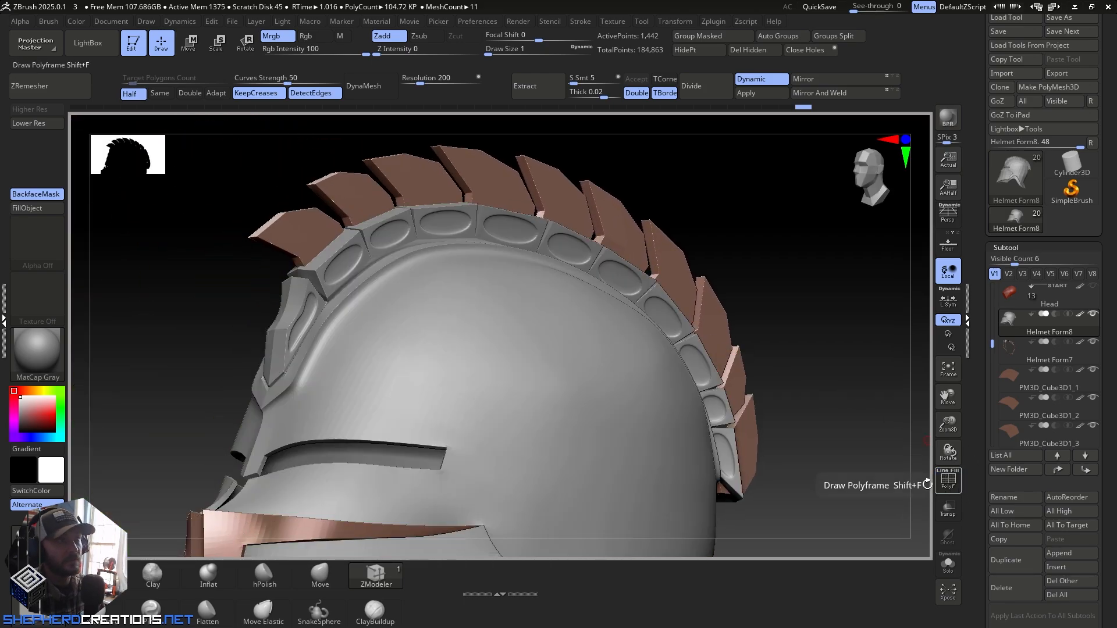
mouse_move(539, 308)
right_down()
mouse_move(551, 309)
mouse_move(521, 302)
right_up()
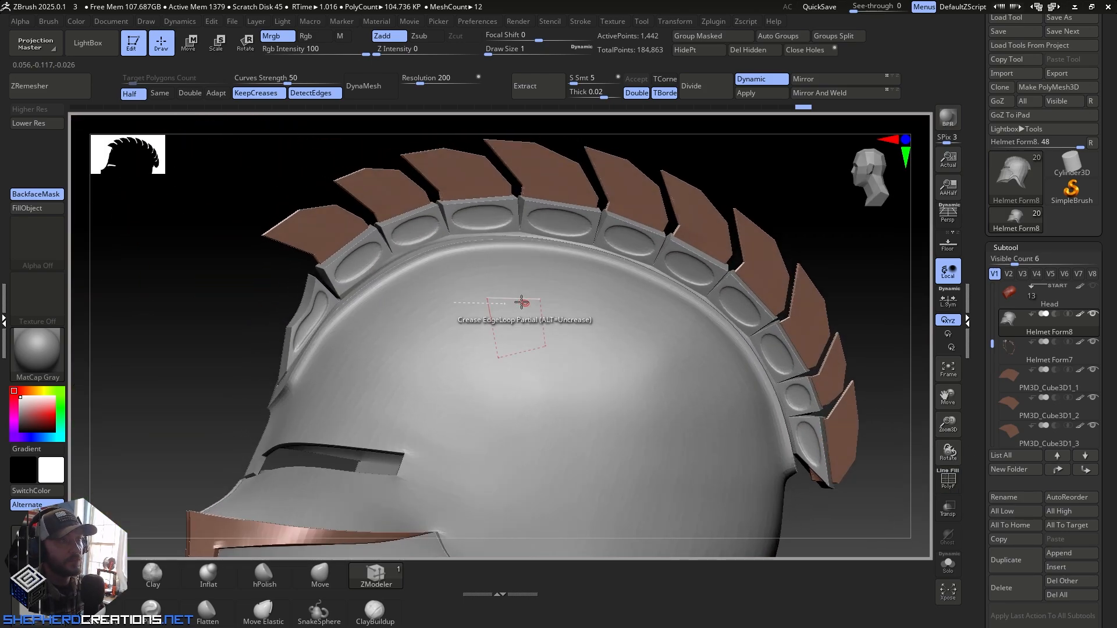
Step: Return to the low-poly shell with polyframe and set ZModeler's edge action to Crease with EdgeLoop Partial for the block recess edges
click(42, 125)
ctrl+right_drag(378, 270, 469, 394)
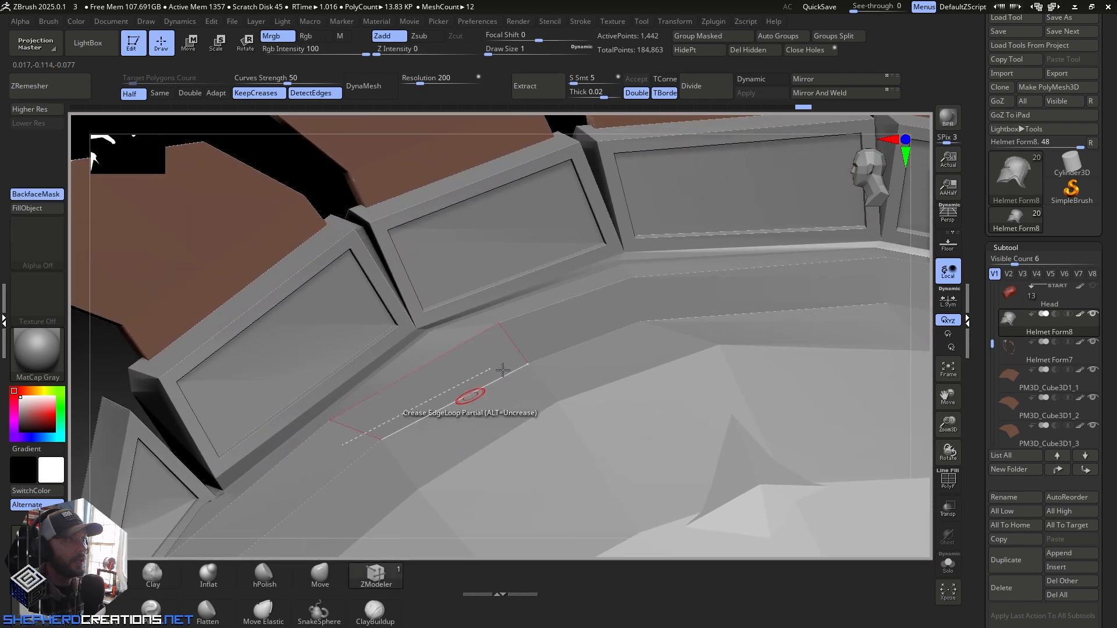
click(947, 487)
right_drag(465, 454, 538, 433)
ctrl+right_drag(357, 359, 373, 373)
key(space)
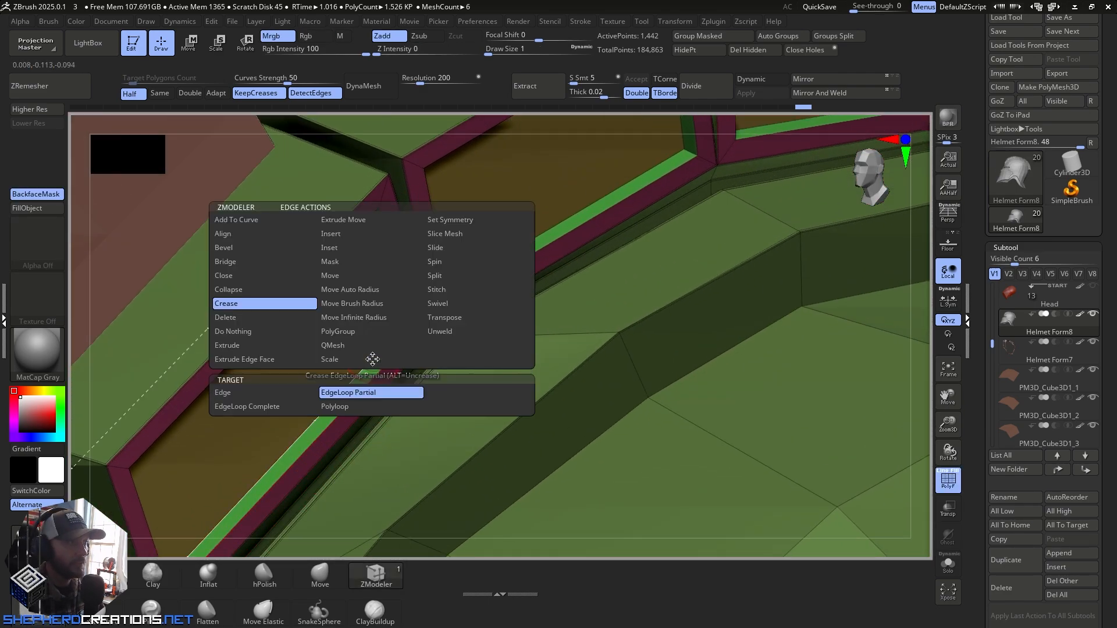
click(336, 392)
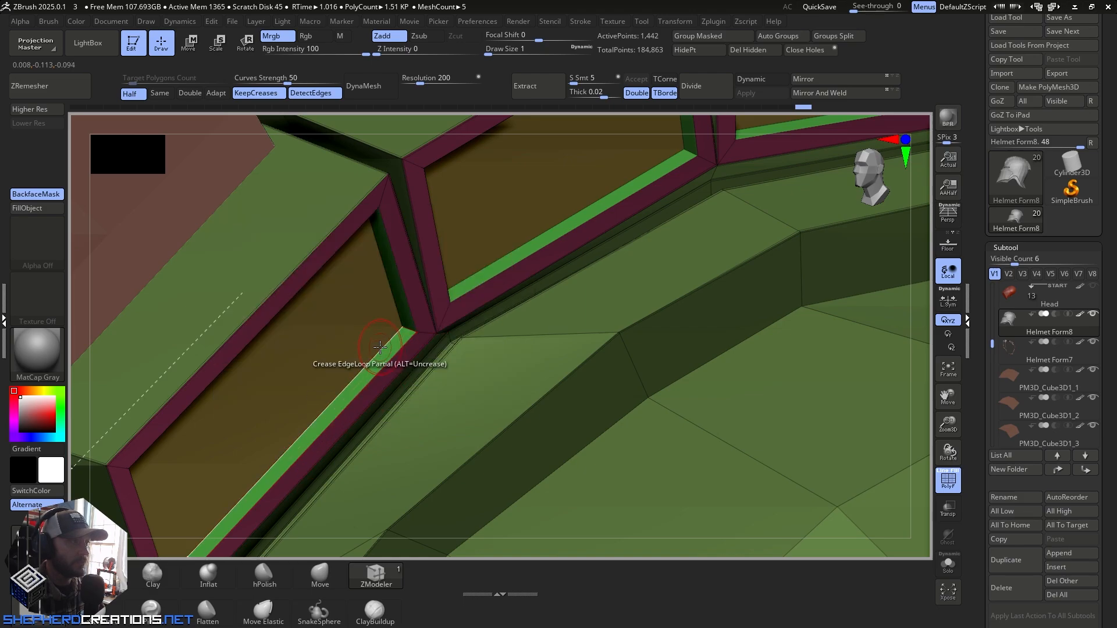
right_drag(386, 358, 455, 266)
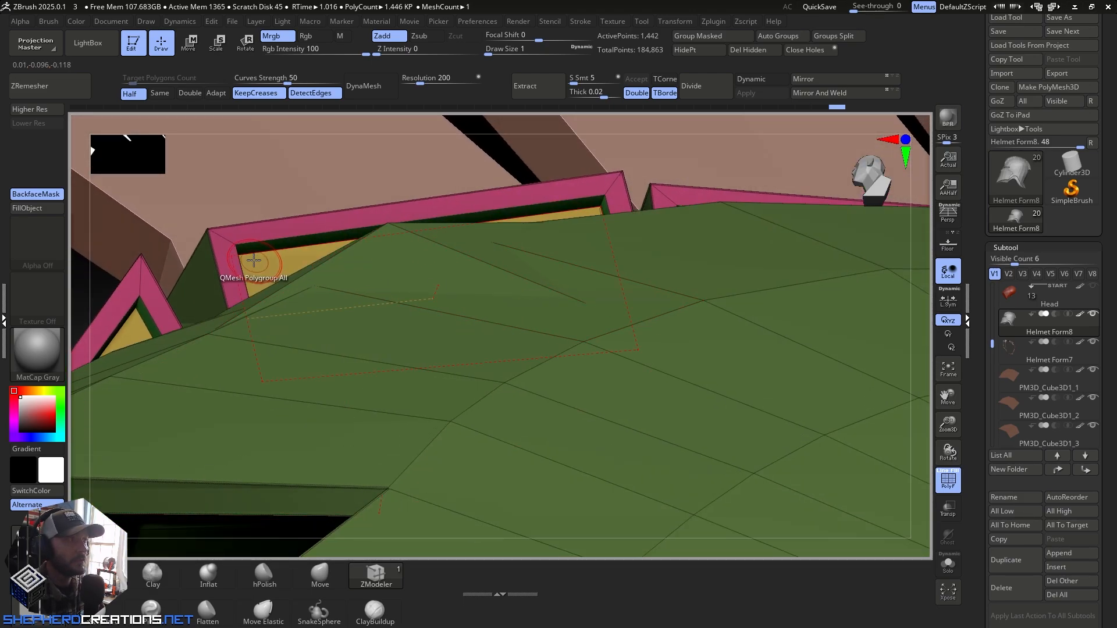
Step: Prepare the ZModeler crease action for partial edge loops on the recessed panels and preview the helmet at the higher subdivision
right_drag(254, 260, 278, 426)
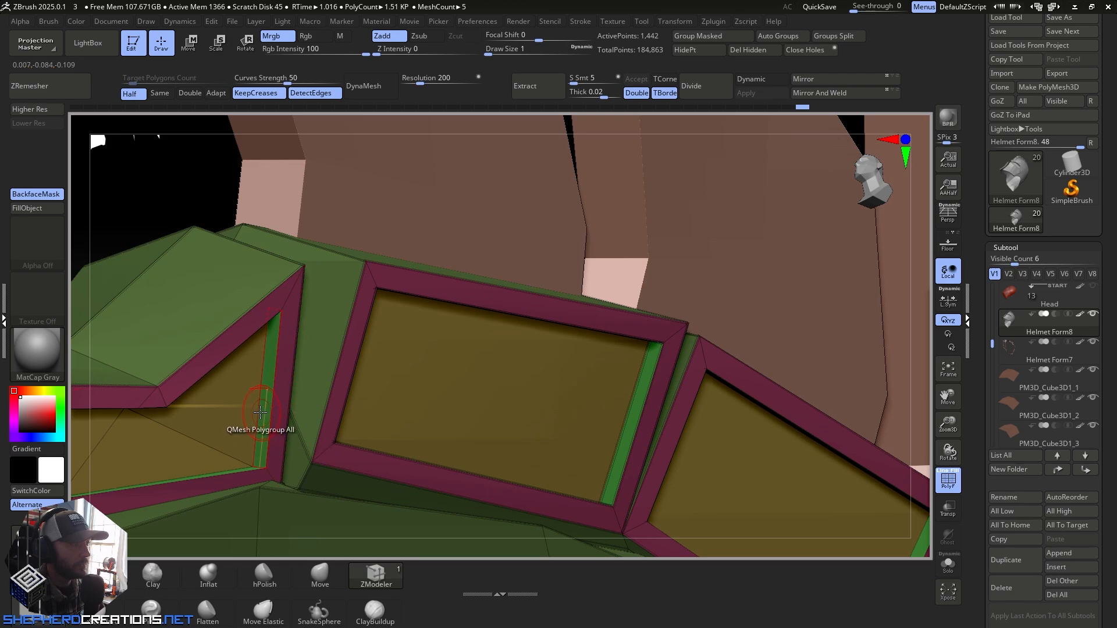
key(space)
click(244, 391)
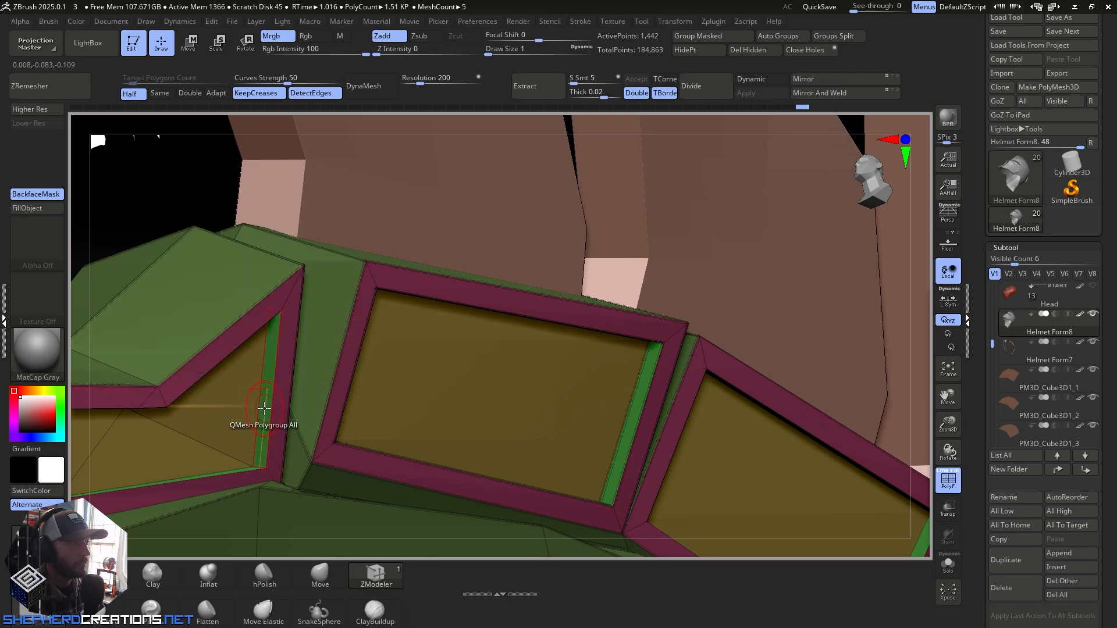
right_drag(259, 406, 482, 369)
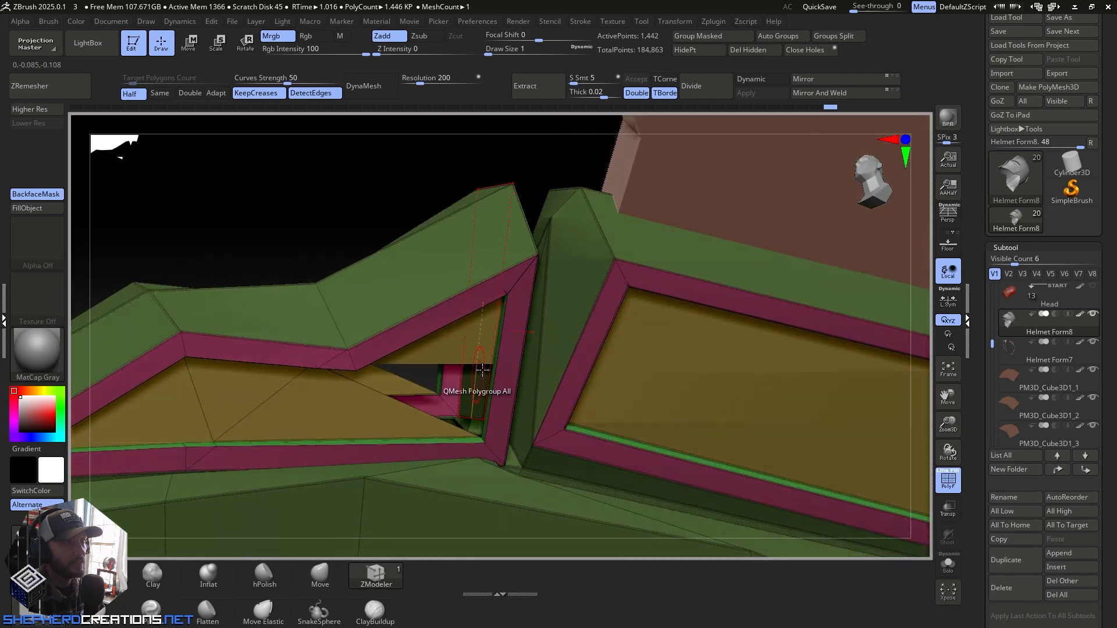
ctrl+right_drag(534, 327, 544, 528)
right_drag(540, 361, 548, 208)
right_drag(525, 288, 559, 308)
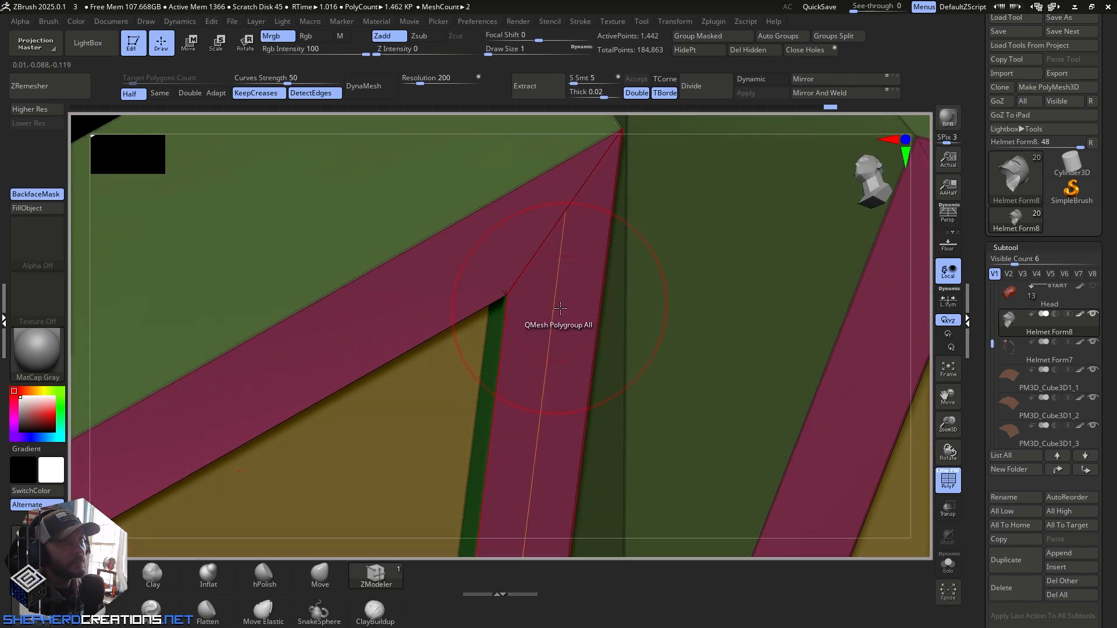
ctrl+right_drag(536, 429, 497, 284)
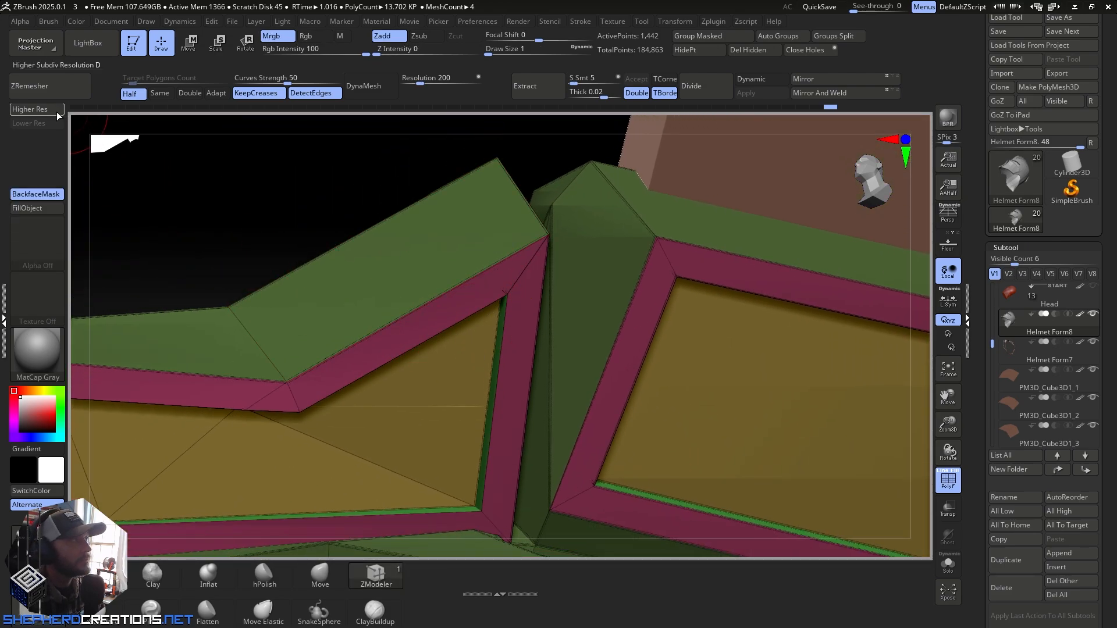
click(57, 113)
click(35, 122)
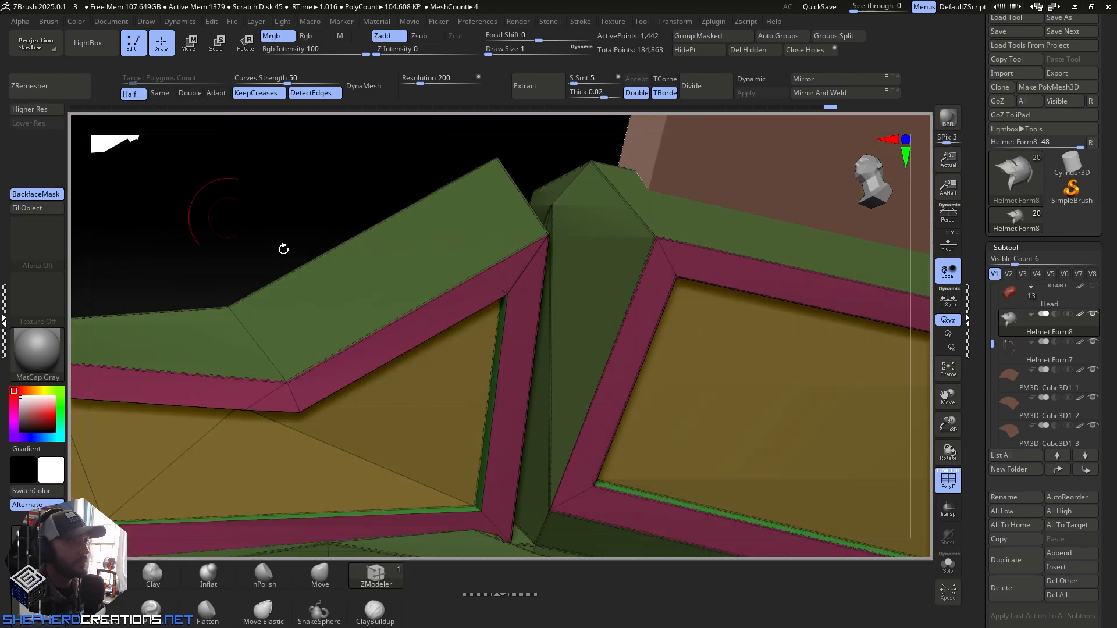
Step: Set the crease target to a single Edge and crease the triangular panel's inner recess edge, checking it against the subdivided preview
right_drag(284, 249, 407, 297)
key(space)
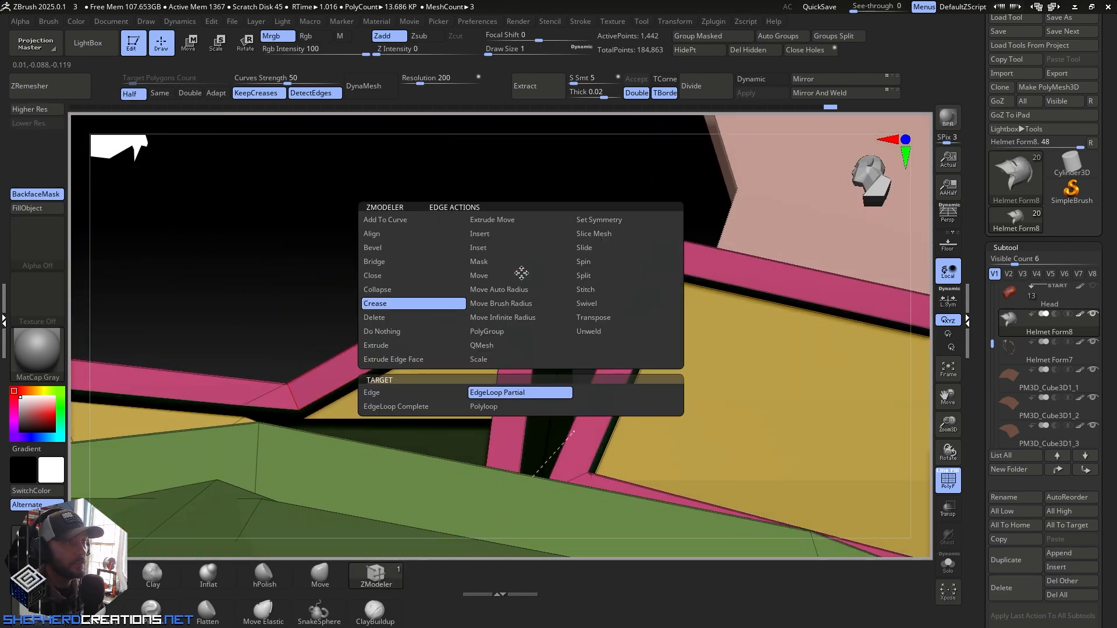
click(441, 400)
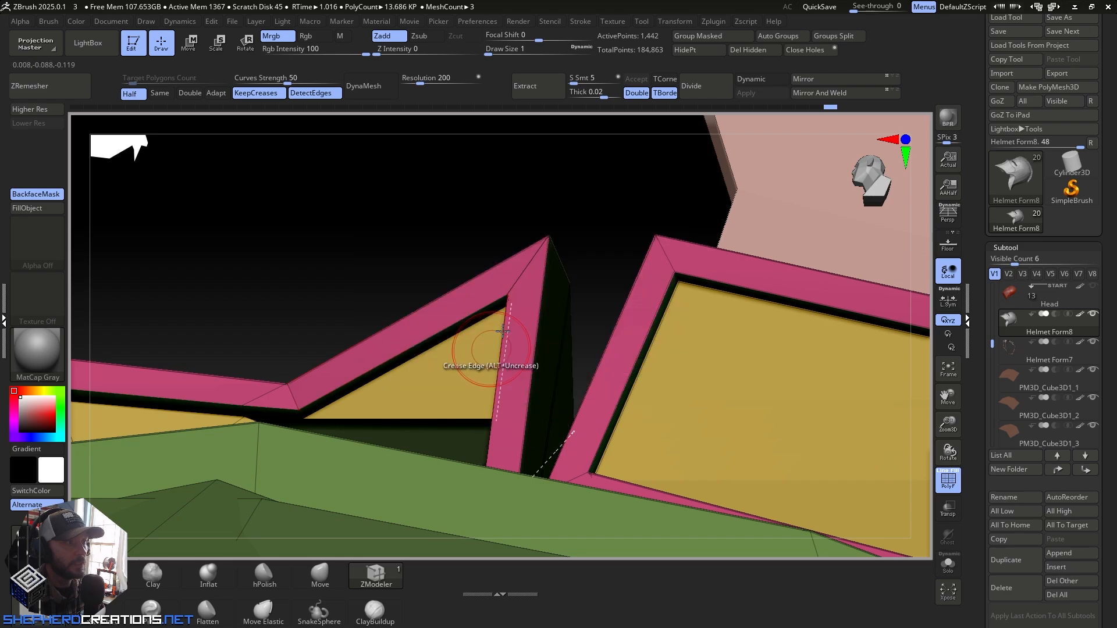
click(41, 109)
right_drag(356, 319, 470, 279)
key(shift+d)
click(546, 315)
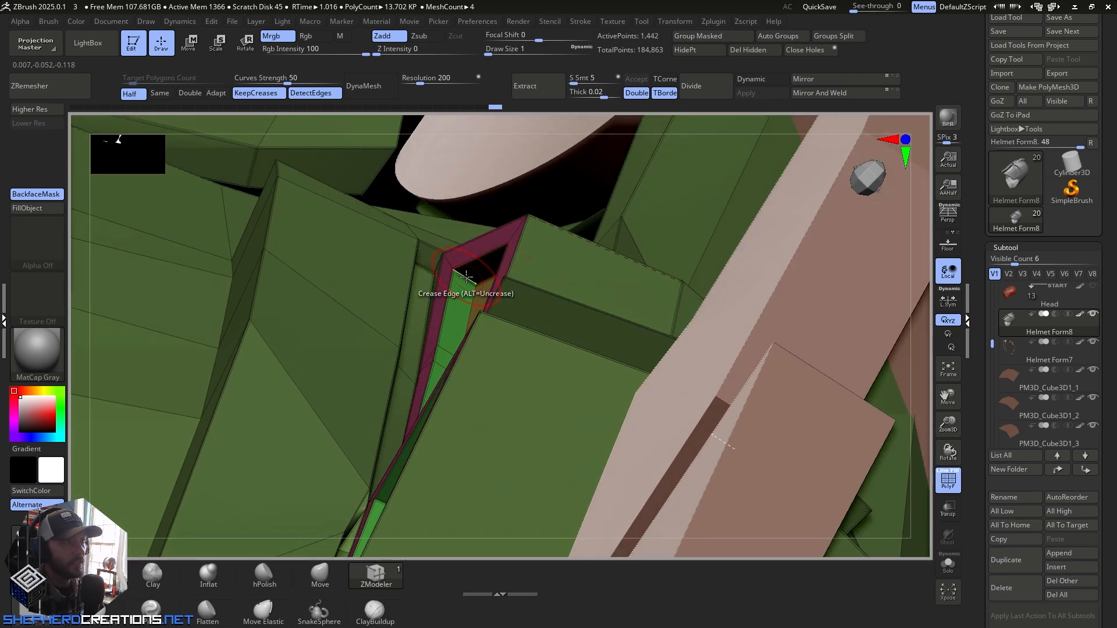
Step: Examine the inner corners and borders of the recessed panels, comparing the subdivided preview with the low-resolution mesh
click(33, 112)
right_drag(438, 317, 488, 340)
key(d)
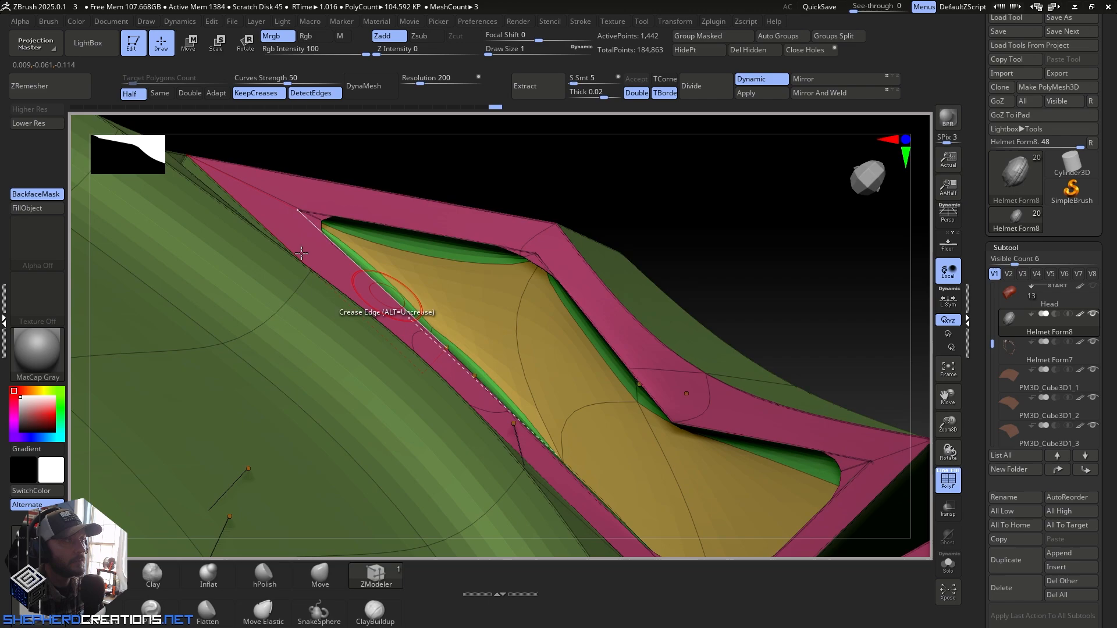
click(37, 128)
mouse_move(367, 317)
right_down()
mouse_move(374, 356)
mouse_move(373, 327)
mouse_move(426, 377)
mouse_move(411, 362)
right_up()
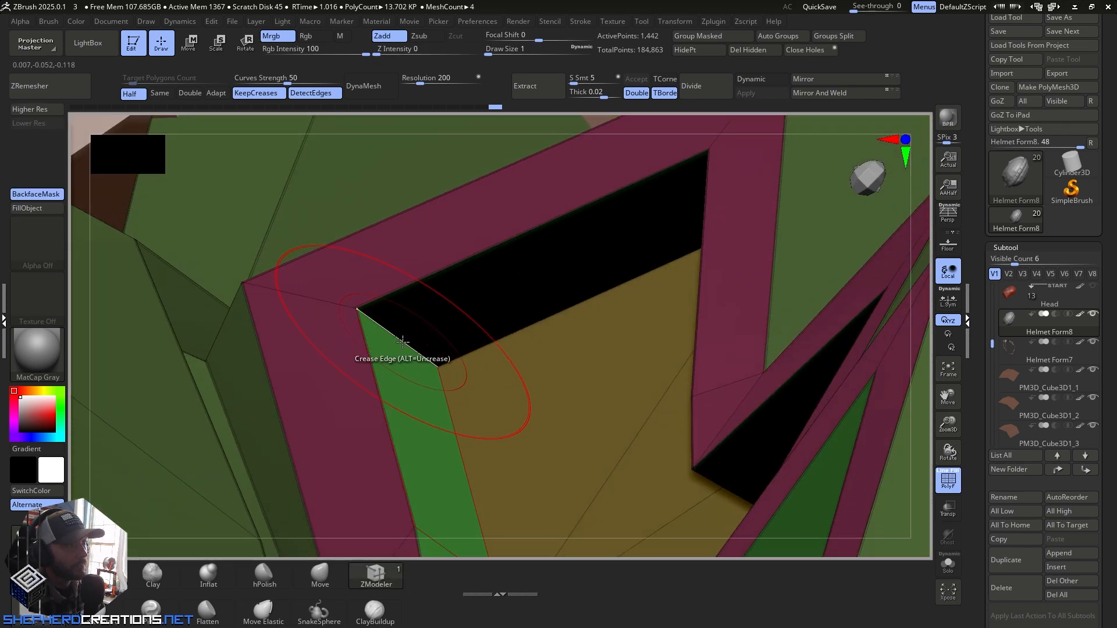
click(33, 108)
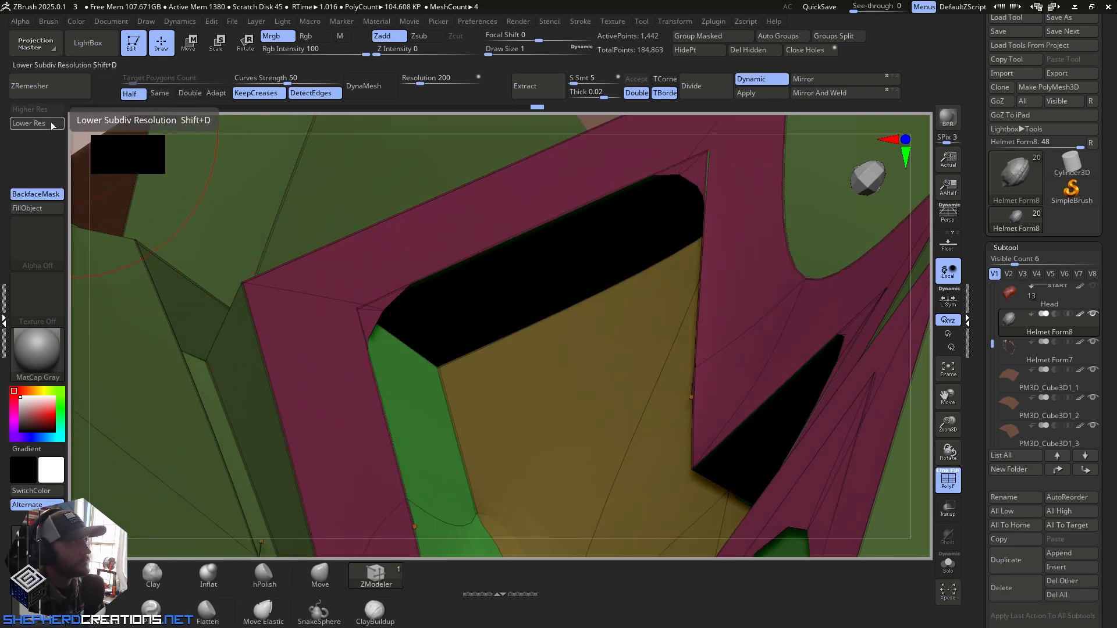
click(46, 123)
right_drag(301, 314, 88, 180)
click(43, 108)
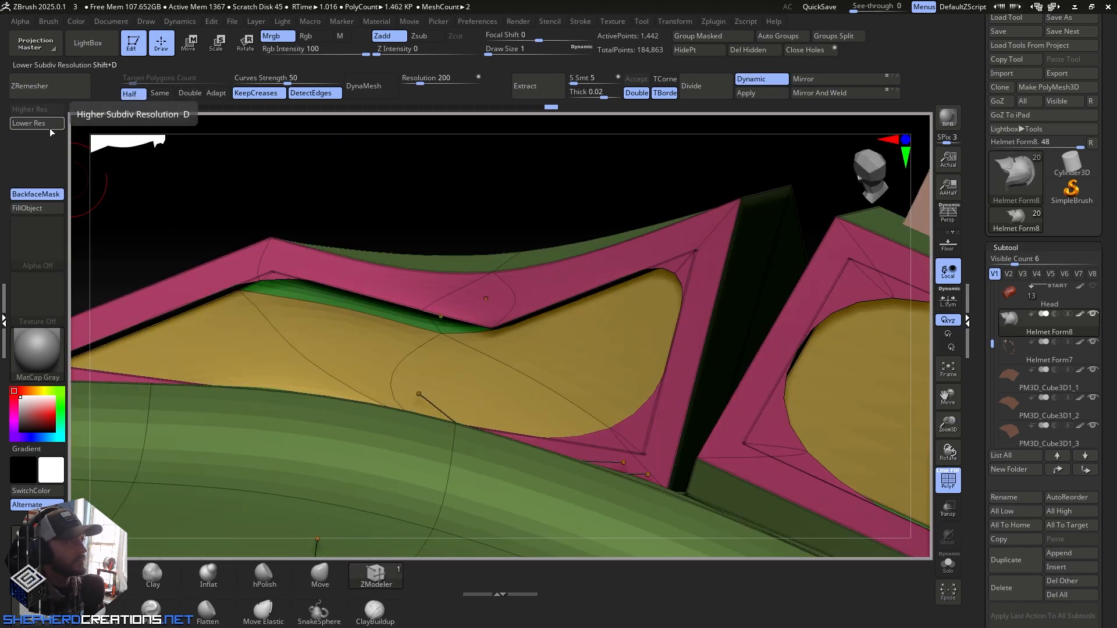
click(39, 123)
right_drag(386, 238, 227, 204)
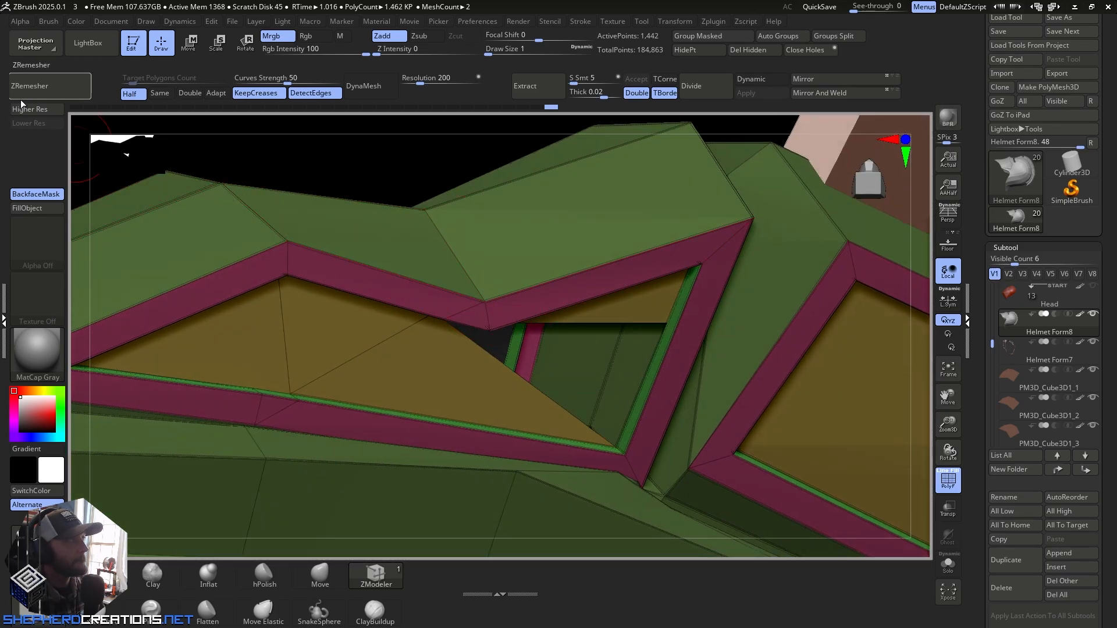
right_drag(495, 294, 474, 224)
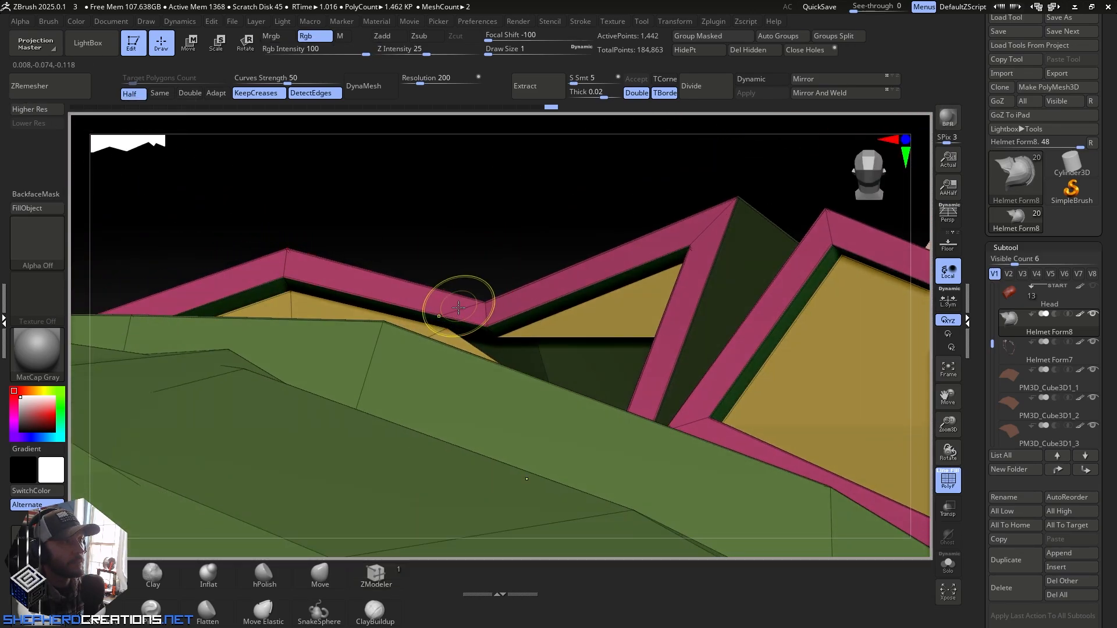
Step: Stitch the stray point on the triangular panel's floor to the inner corner below the V-shaped notch in its border
ctrl+right_drag(459, 308, 475, 357)
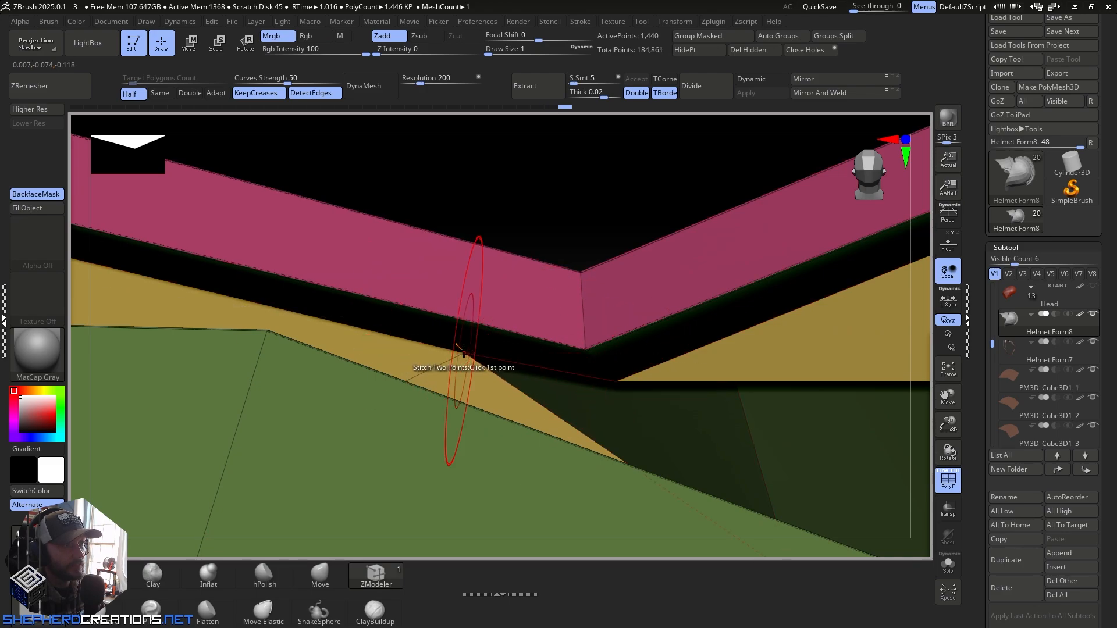
click(616, 381)
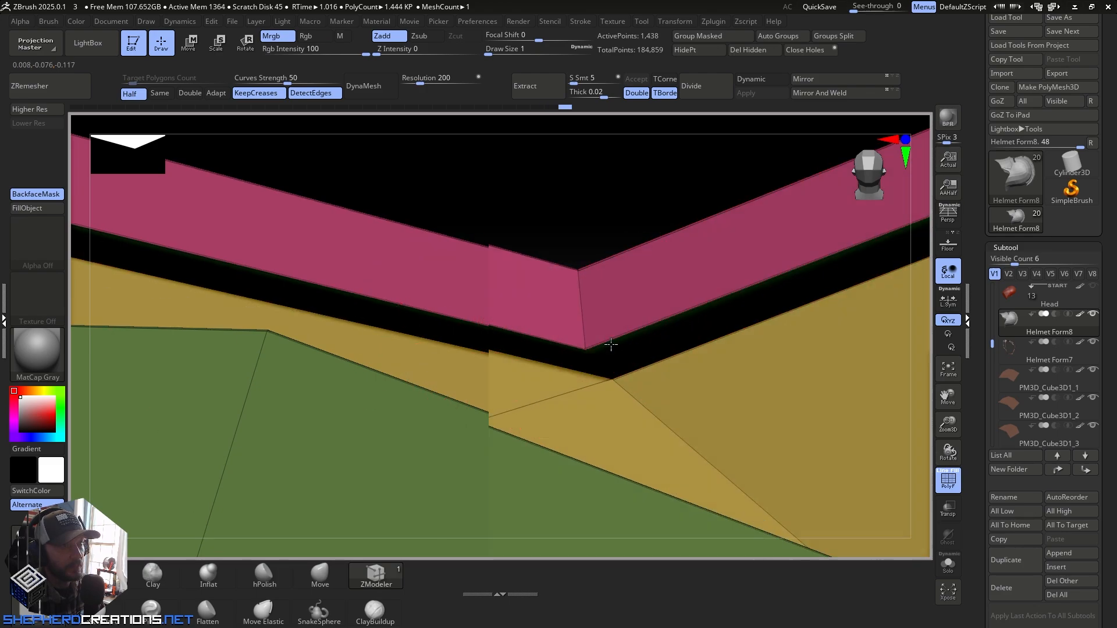
right_drag(611, 347, 630, 371)
click(630, 371)
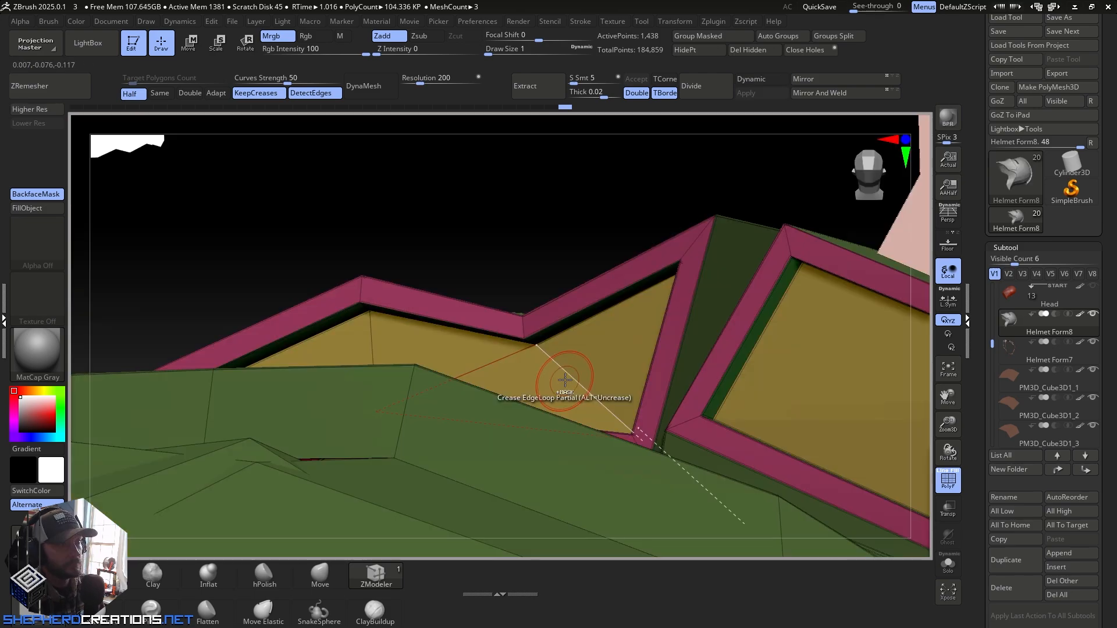
Step: Crease the panel's inner edge beside the V-shaped notch and check the row of panels in the subdivided preview
ctrl+right_drag(561, 374, 588, 511)
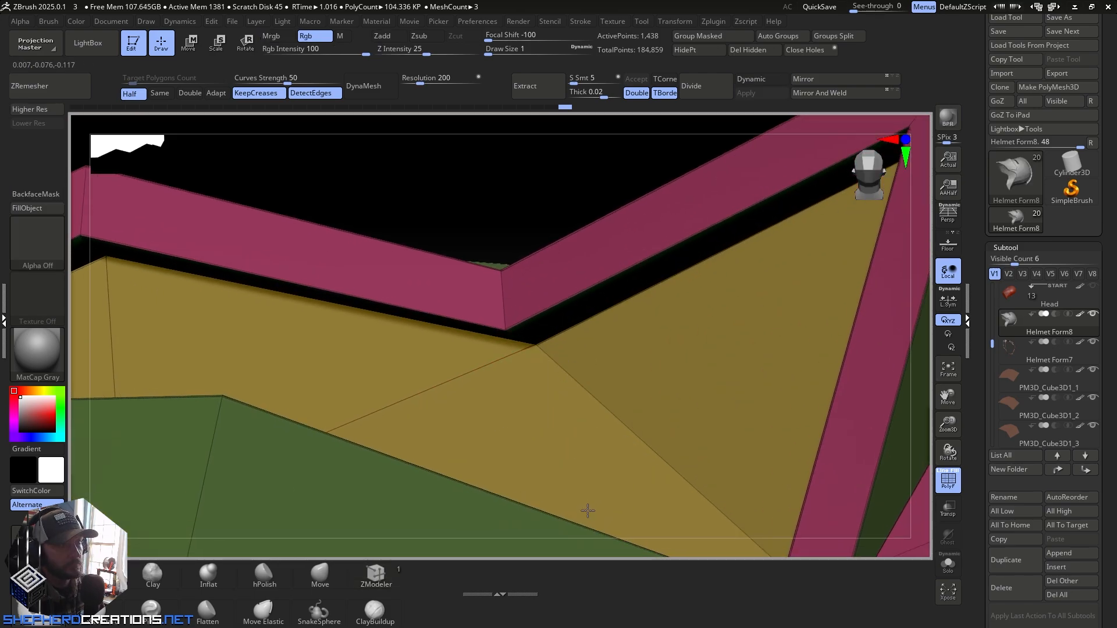
click(515, 336)
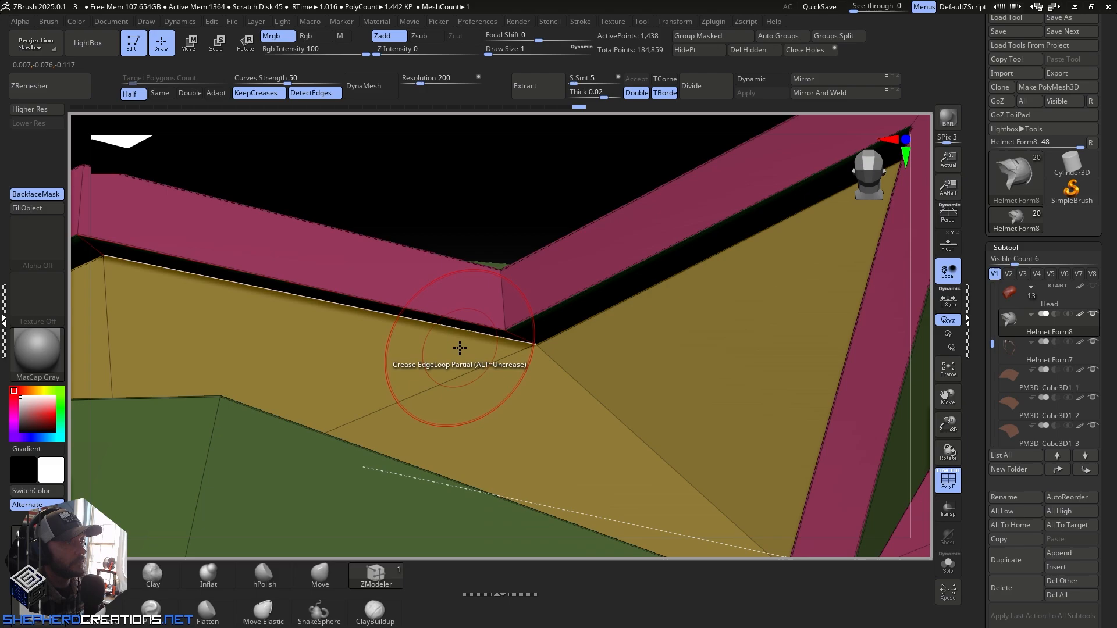
mouse_move(458, 348)
right_down()
mouse_move(451, 323)
mouse_move(448, 341)
right_up()
click(32, 109)
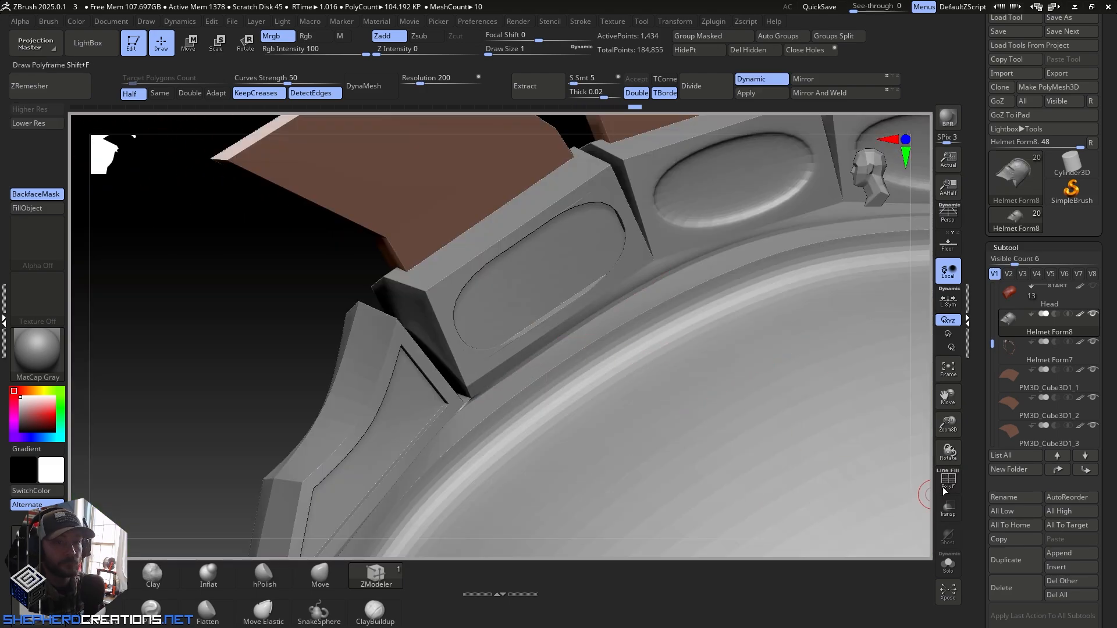
right_drag(570, 407, 593, 282)
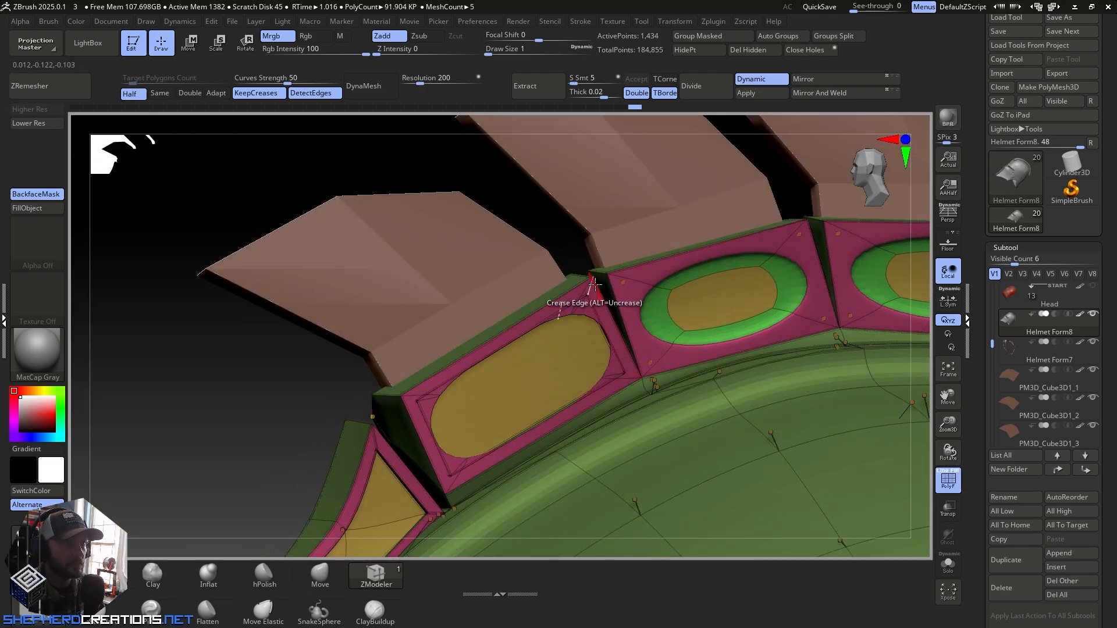
click(18, 126)
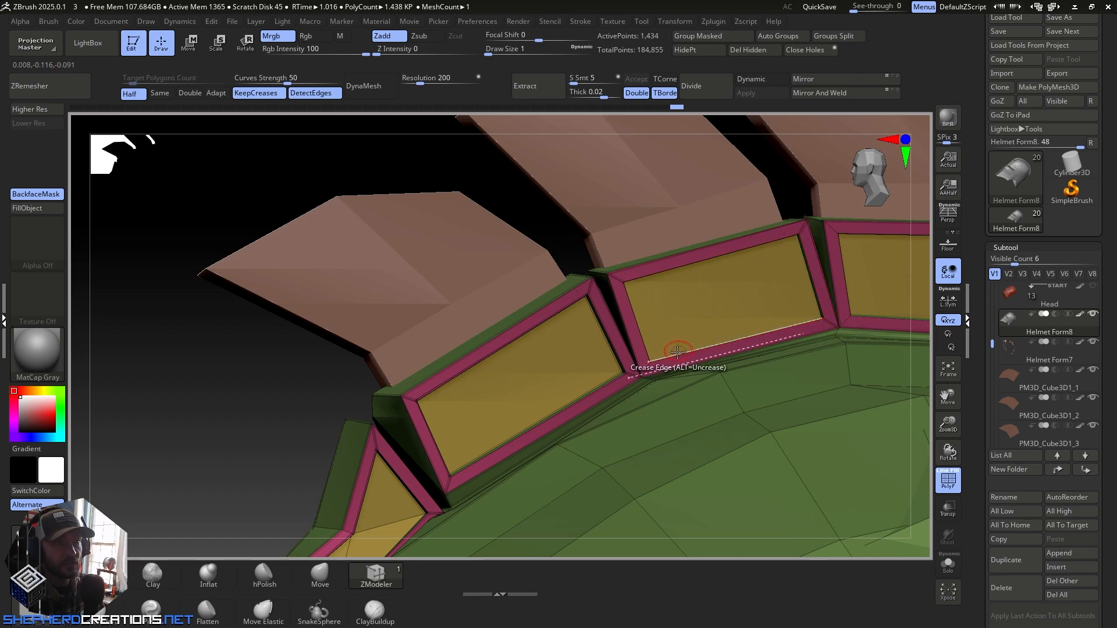
Step: Set the crease target to EdgeLoop Partial and crease the inner corner edges of the rectangular recessed panel
alt+right_drag(690, 362, 410, 340)
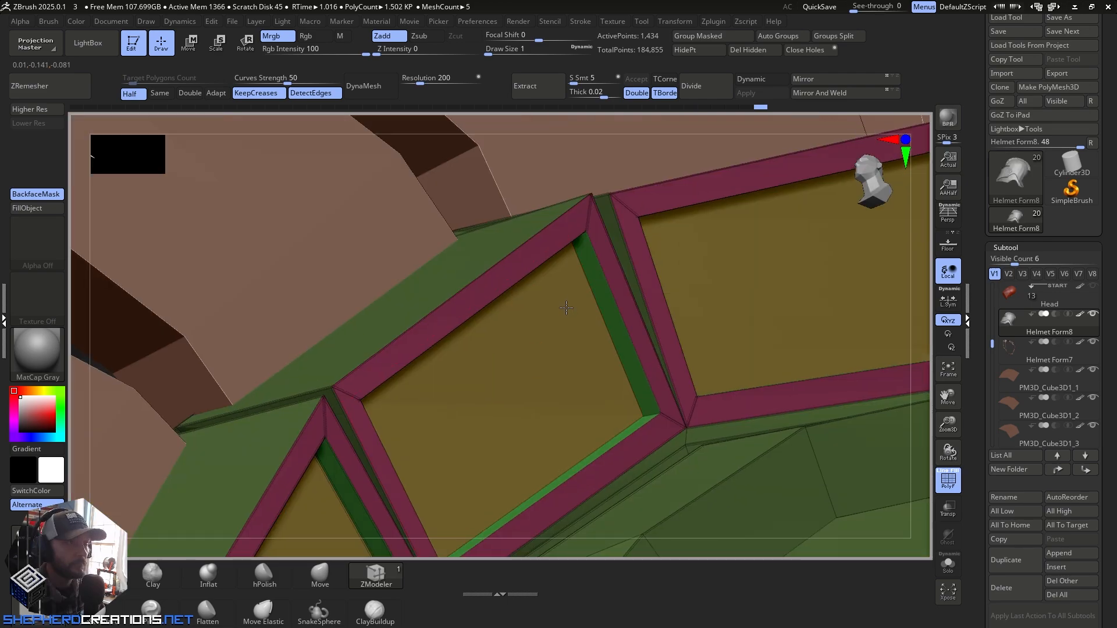
right_drag(563, 309, 607, 298)
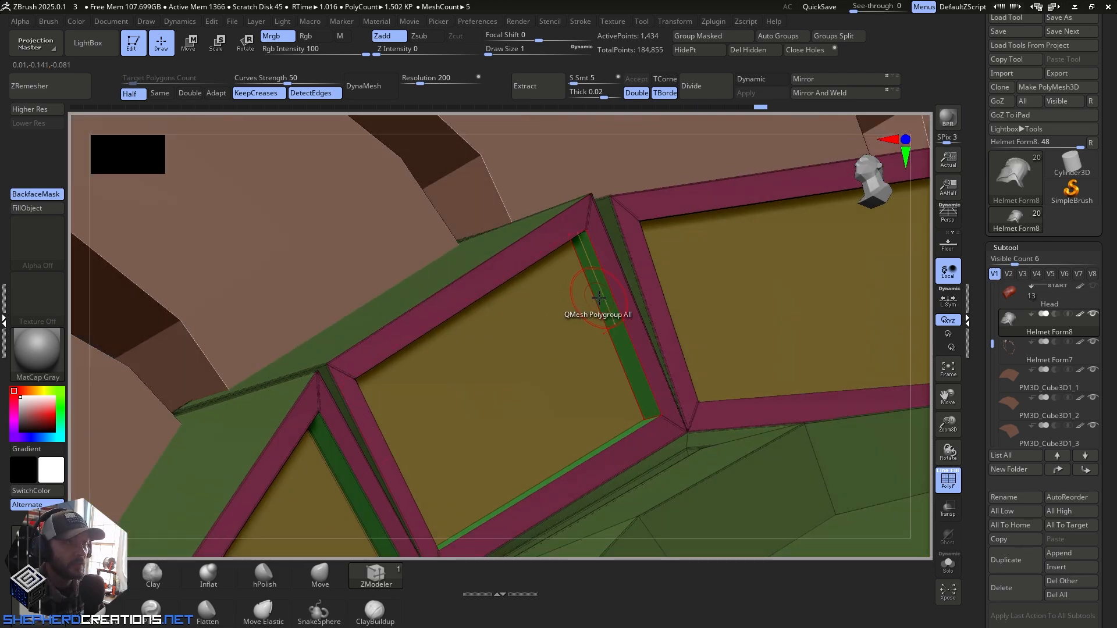
key(space)
click(573, 392)
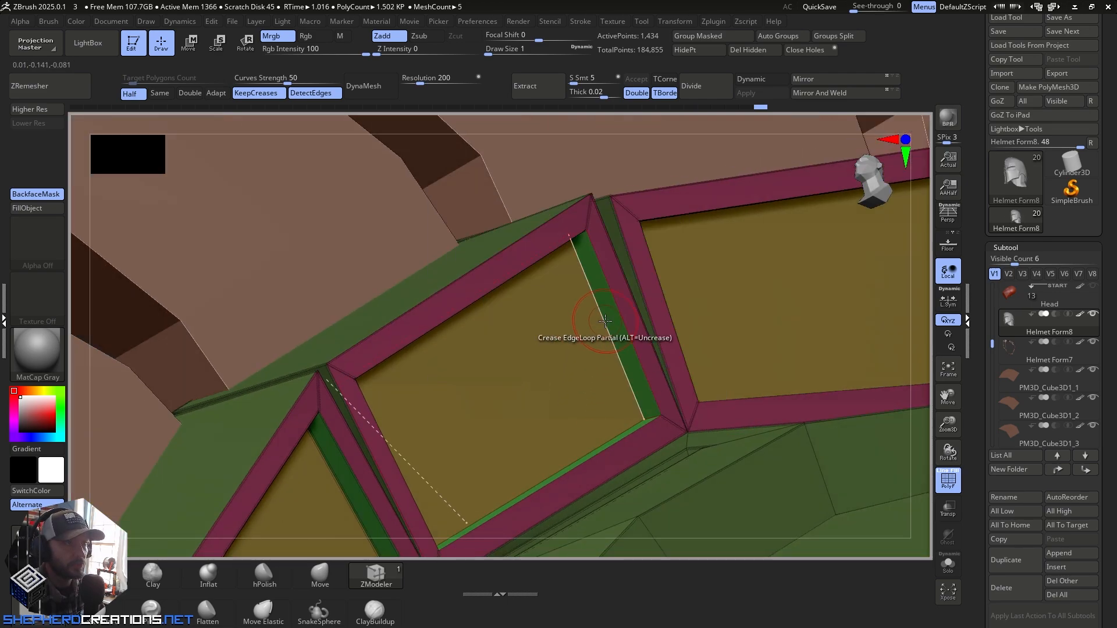
click(648, 418)
right_drag(648, 418, 425, 323)
click(597, 472)
click(510, 391)
click(492, 316)
click(499, 295)
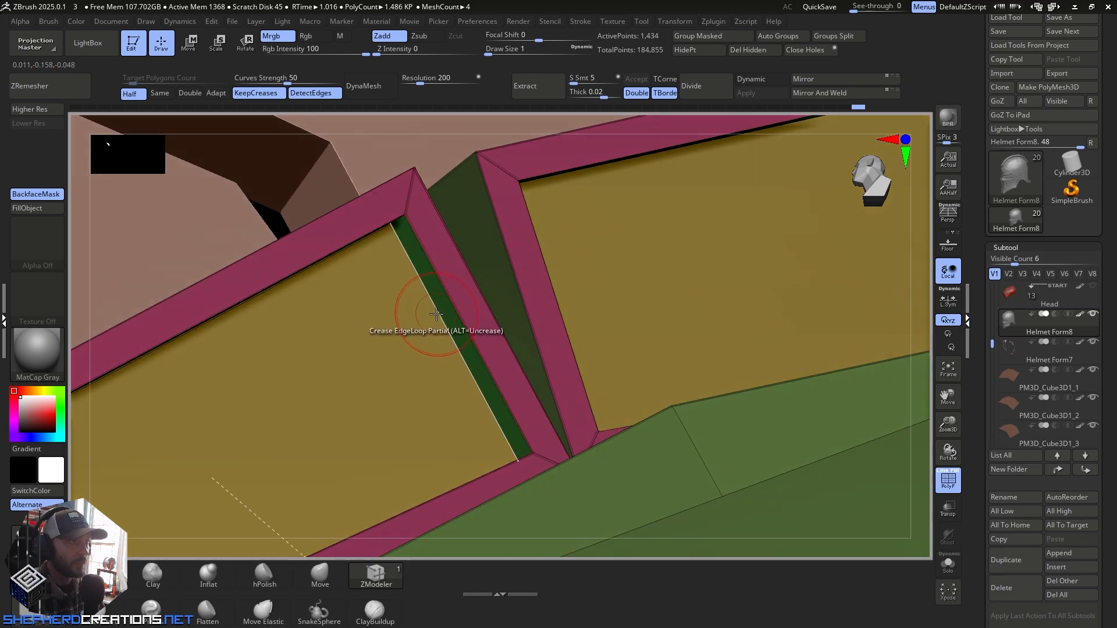
Step: Crease the upper and lower inner corner edges along the short side of the next recessed panel
click(401, 220)
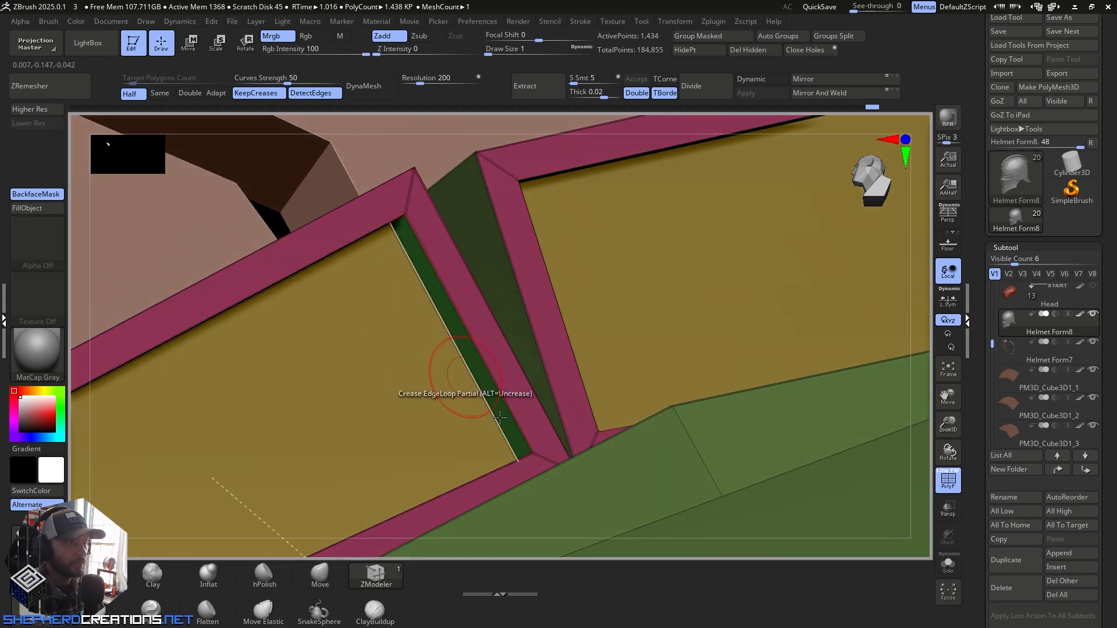
click(523, 457)
right_drag(523, 457, 587, 442)
right_drag(611, 372, 334, 375)
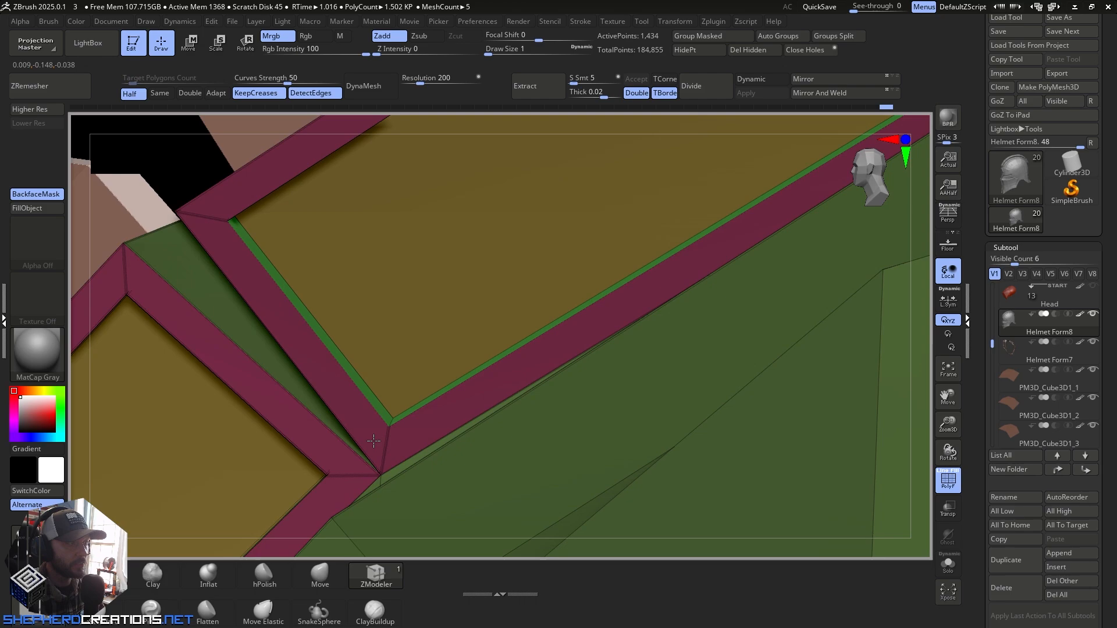
Step: Crease the inner corner edges at the opposite end of the long recessed panel
click(374, 397)
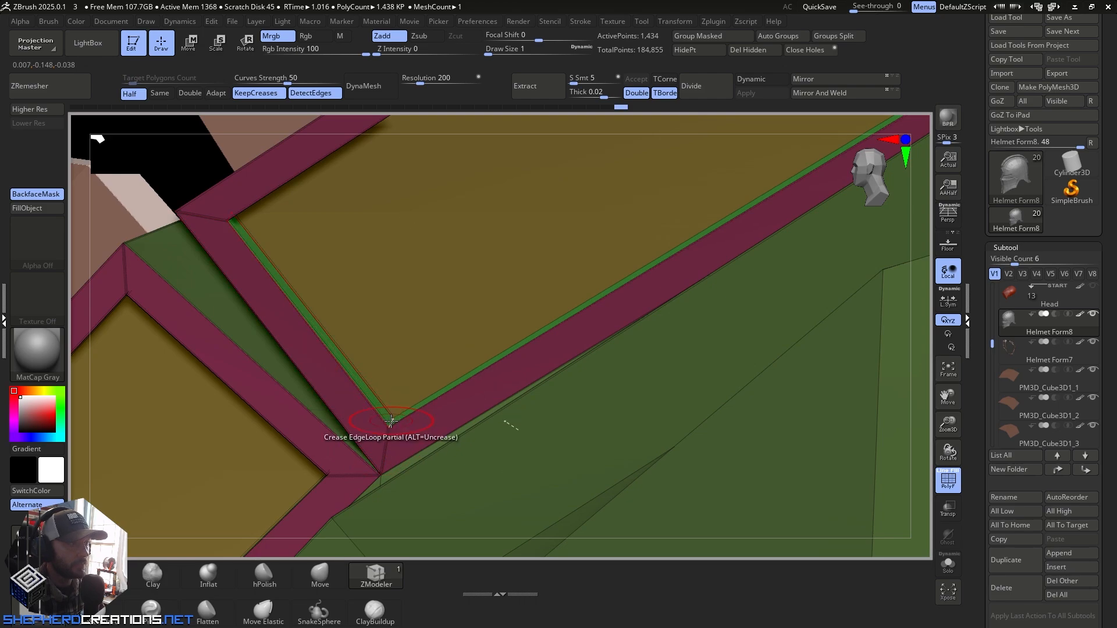
click(391, 417)
right_drag(391, 418, 375, 392)
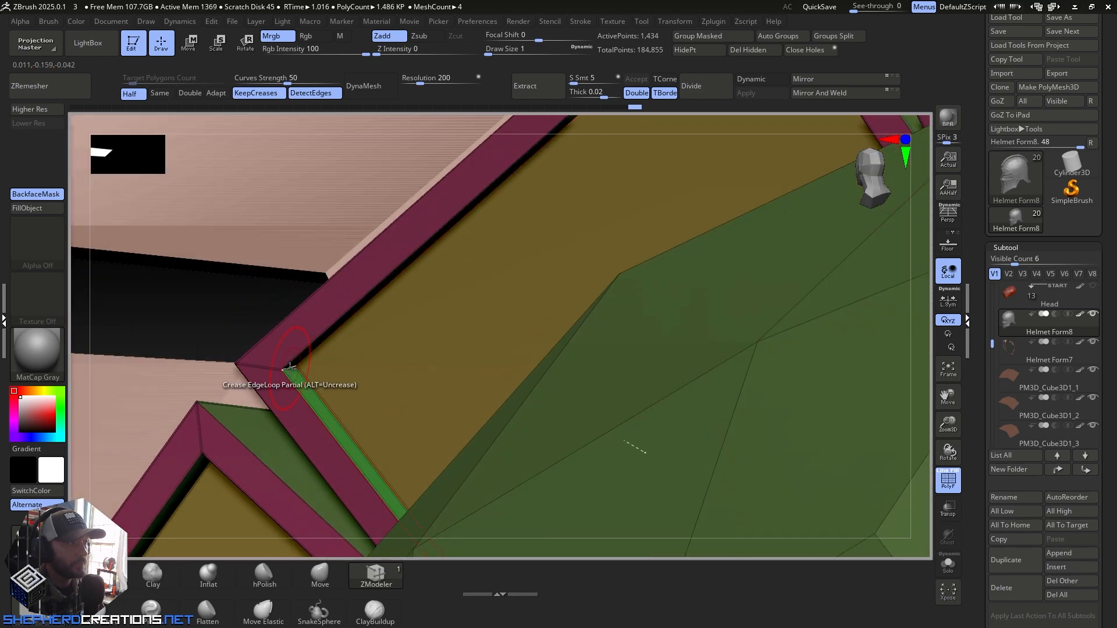
click(329, 340)
alt+right_drag(448, 288, 456, 391)
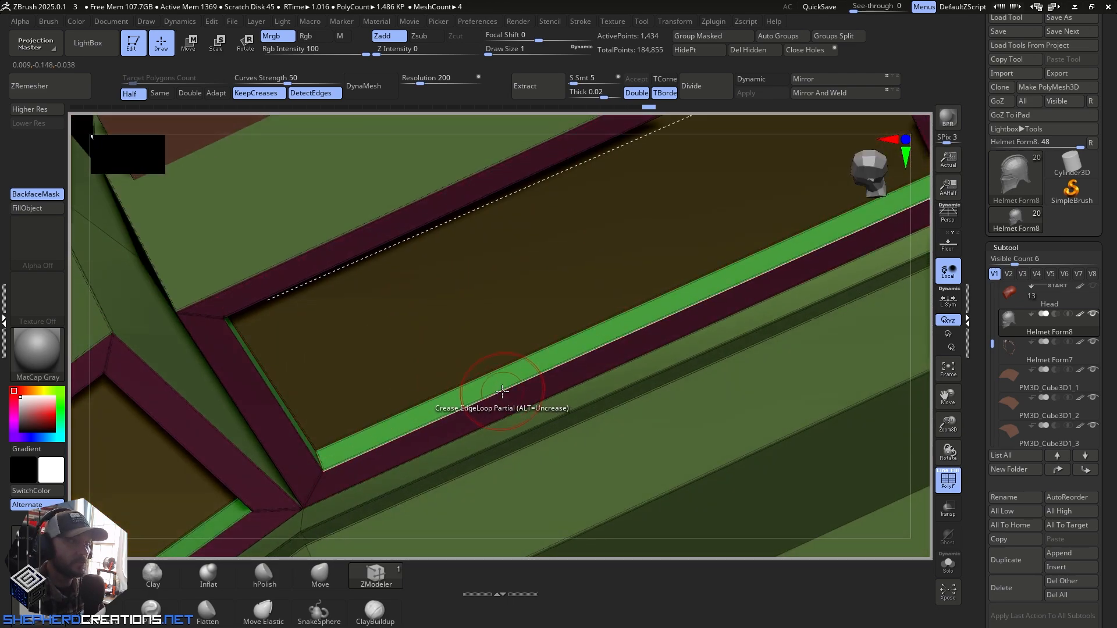
Step: Continue creasing the inner corner edges of the neighbouring recessed panels farther along the helmet's rim
right_drag(639, 304, 249, 495)
click(249, 494)
right_drag(387, 412, 411, 326)
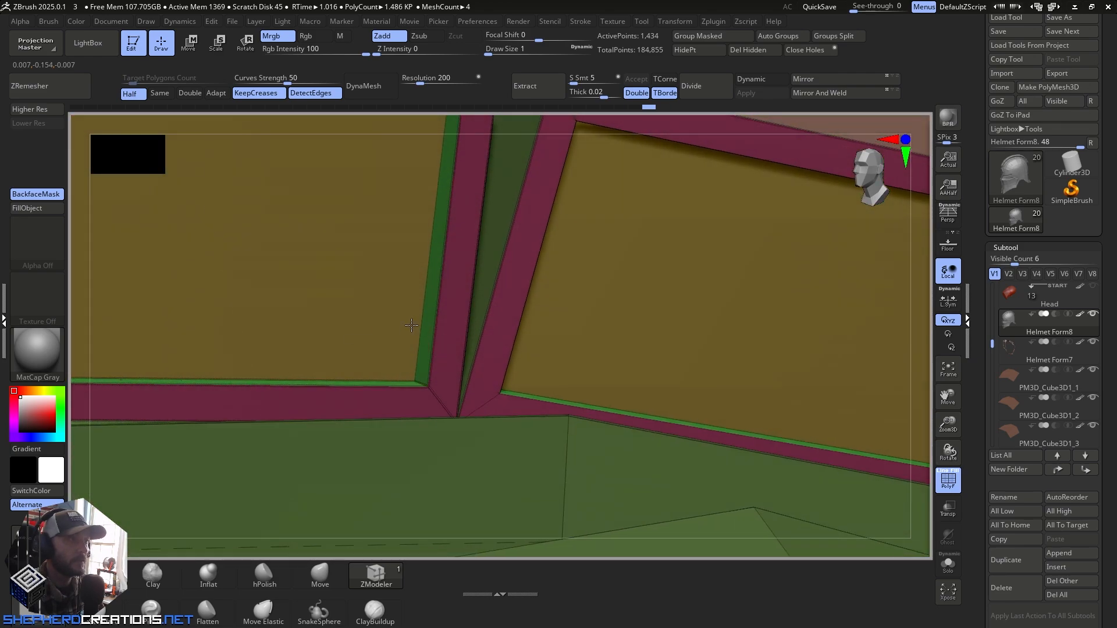
click(438, 291)
alt+right_drag(438, 290, 310, 409)
click(476, 312)
Step: Try a QMesh Polygroup All pull at the recessed panel's lower corner and undo it
drag(309, 399, 287, 409)
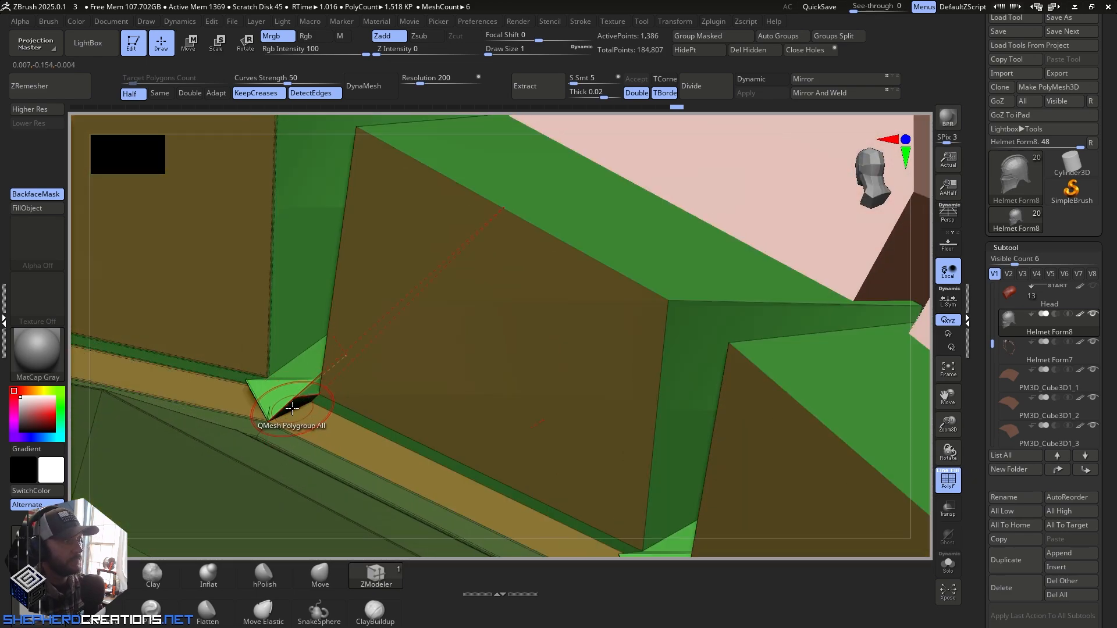
key(ctrl+z)
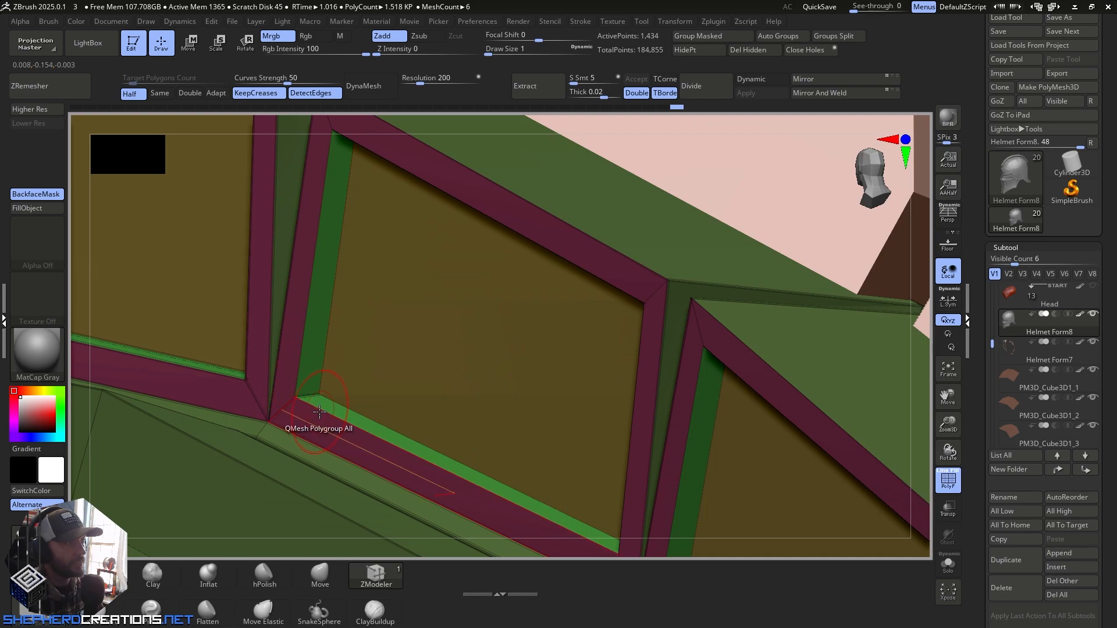
Step: Crease the side and lower inner edges where the recessed panel's walls meet its floor
key(ctrl+z)
key(ctrl+shift+z)
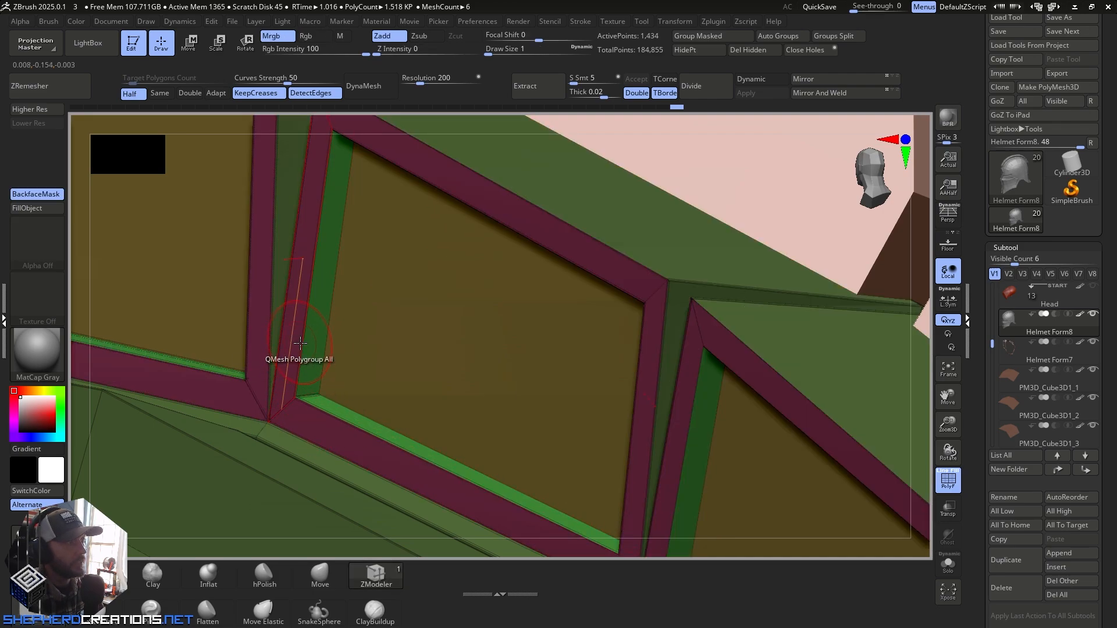
click(326, 331)
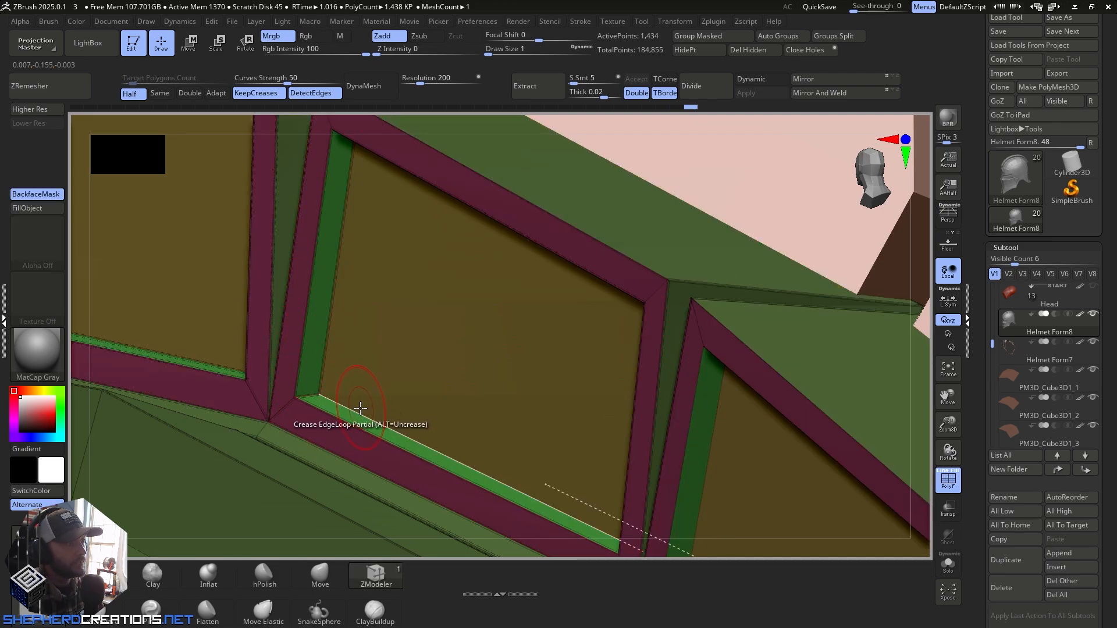
alt+right_drag(425, 343, 442, 482)
right_drag(438, 407, 413, 348)
click(361, 277)
Step: Crease the inner floor edge along the short side of the same panel row on the helmet's opposite face, continuing onto the adjacent panel
right_drag(360, 279, 421, 336)
mouse_move(483, 368)
right_down()
mouse_move(199, 292)
mouse_move(401, 314)
mouse_move(454, 297)
mouse_move(504, 244)
mouse_move(476, 471)
right_up()
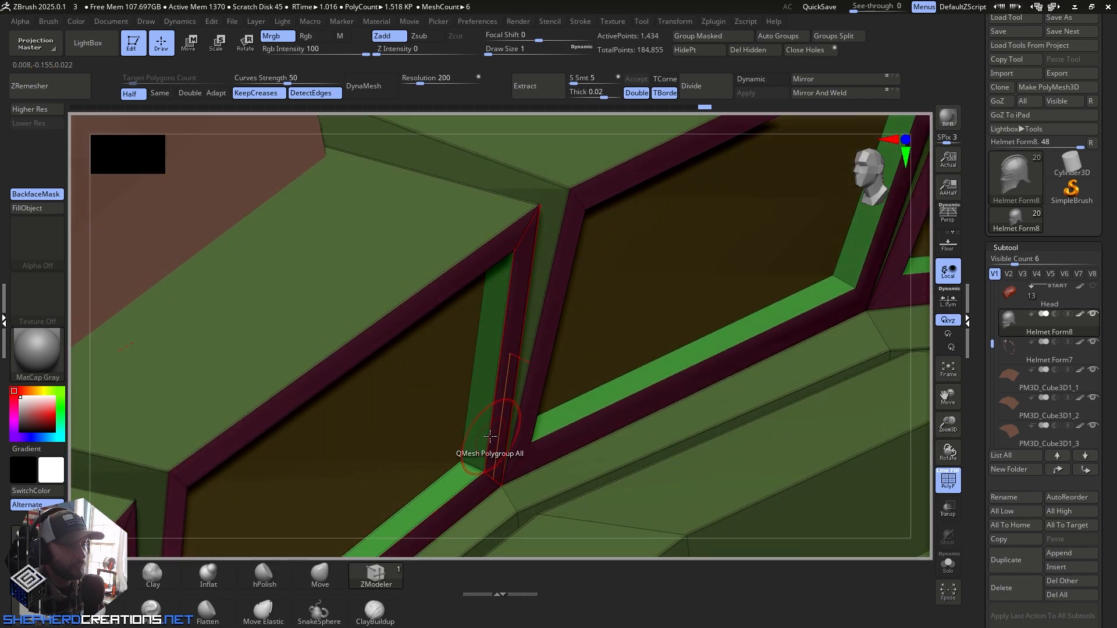
click(468, 411)
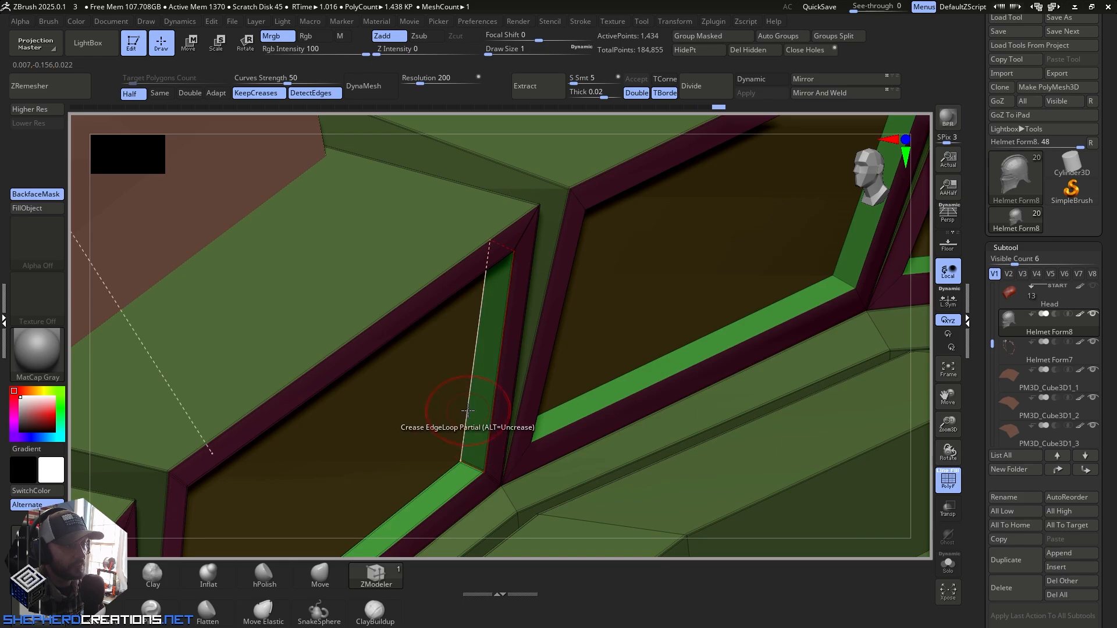
right_drag(444, 401, 303, 442)
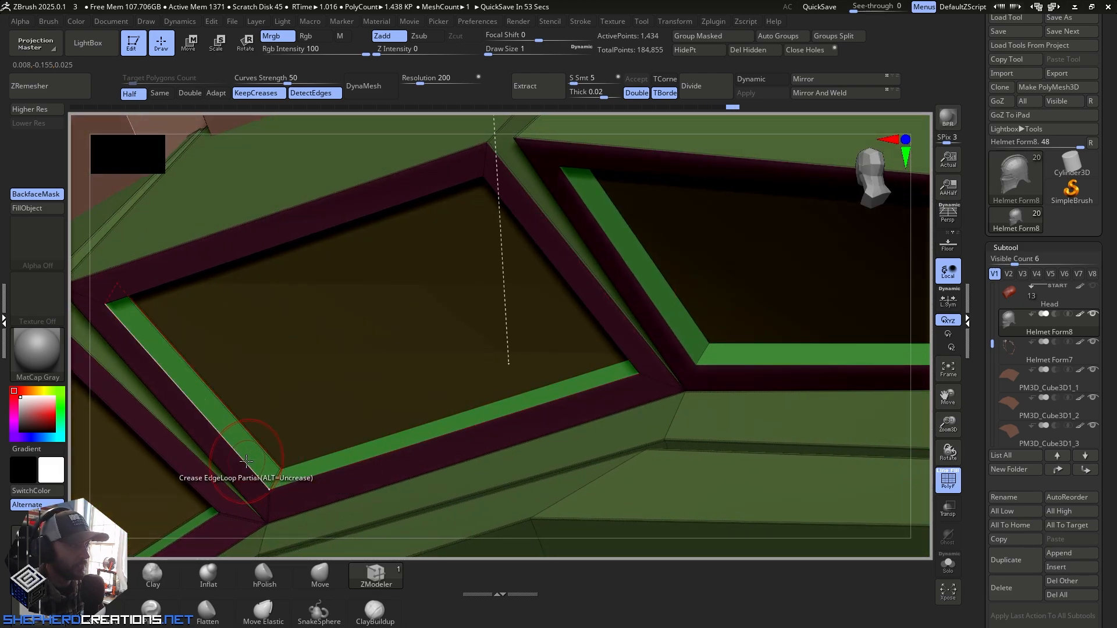
right_drag(175, 345, 497, 245)
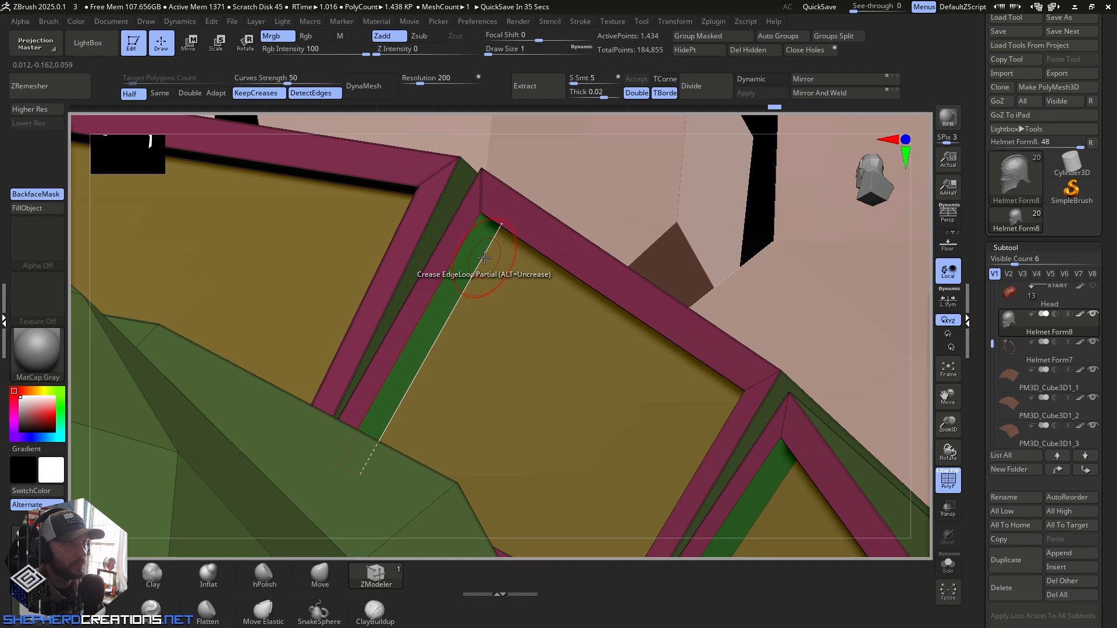
Step: Crease the side and lower inner edges of the following recessed panels along the crest band
right_drag(462, 245, 444, 450)
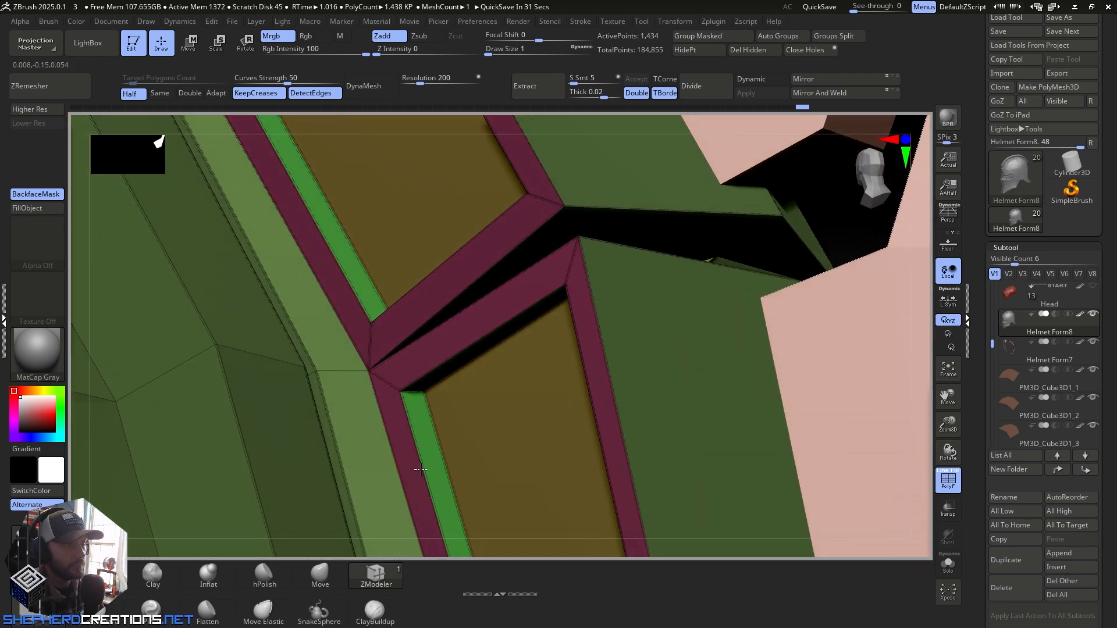
right_drag(487, 484, 284, 309)
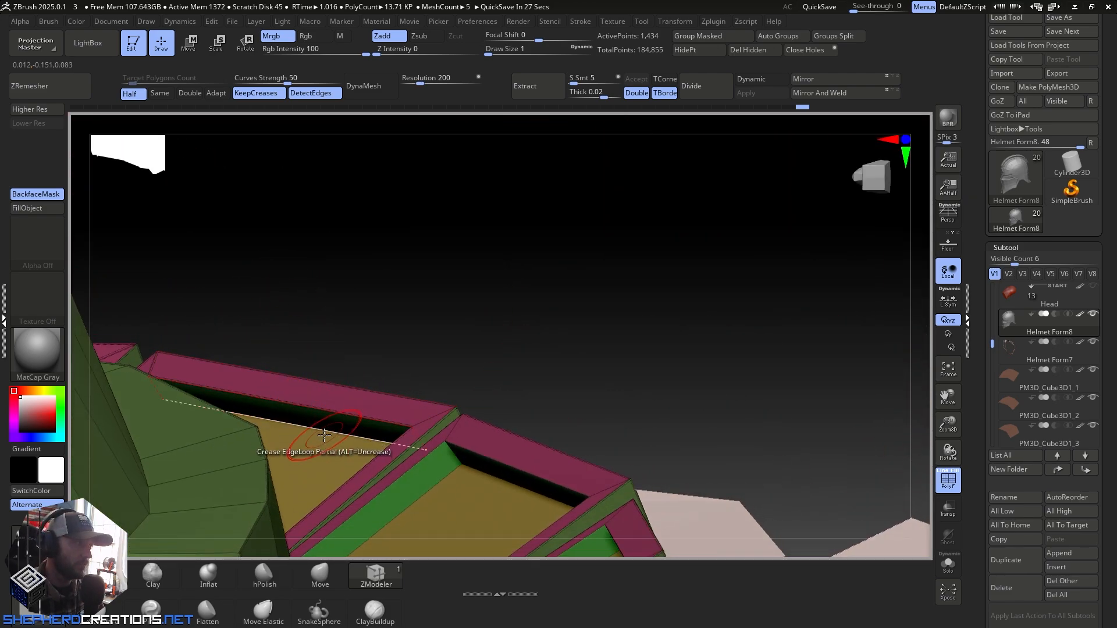
right_drag(325, 412, 416, 518)
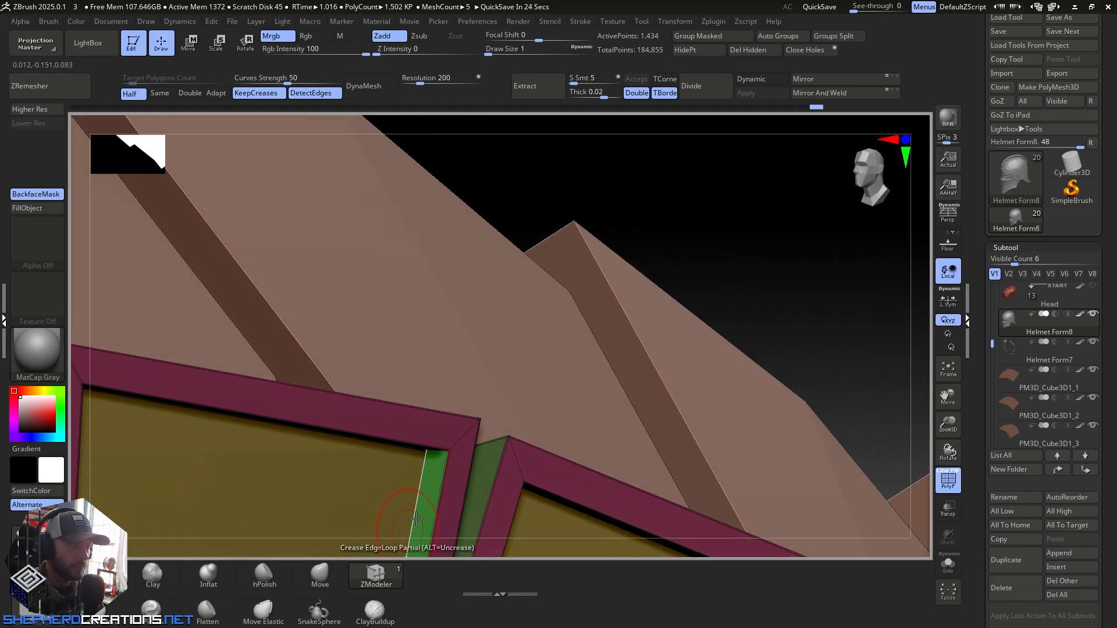
right_drag(437, 461, 409, 498)
alt+right_drag(471, 478, 288, 457)
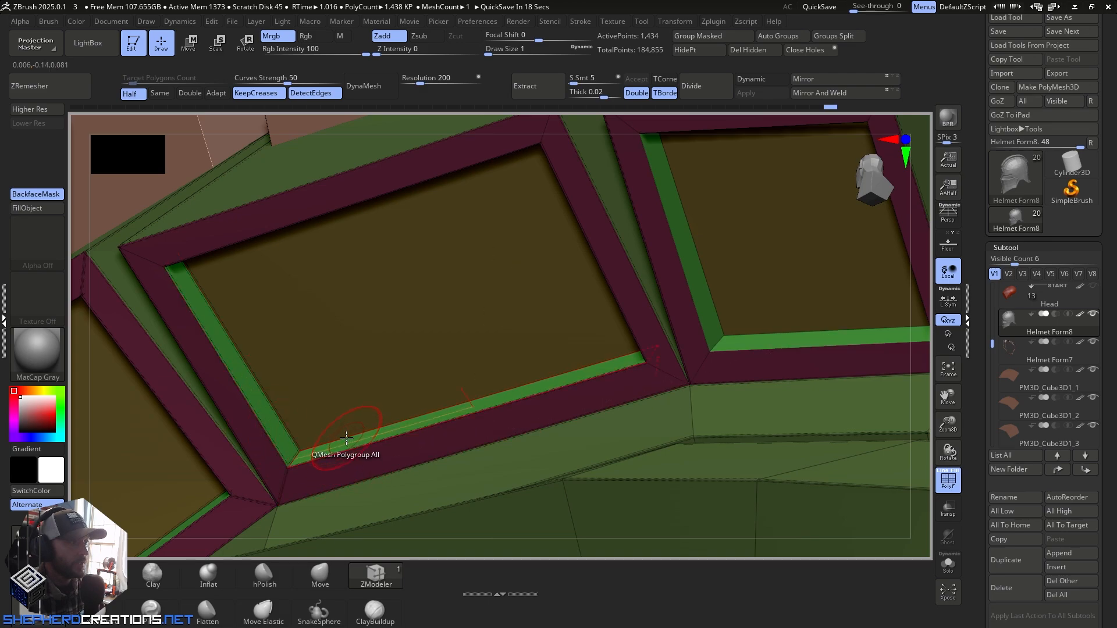
drag(346, 438, 377, 451)
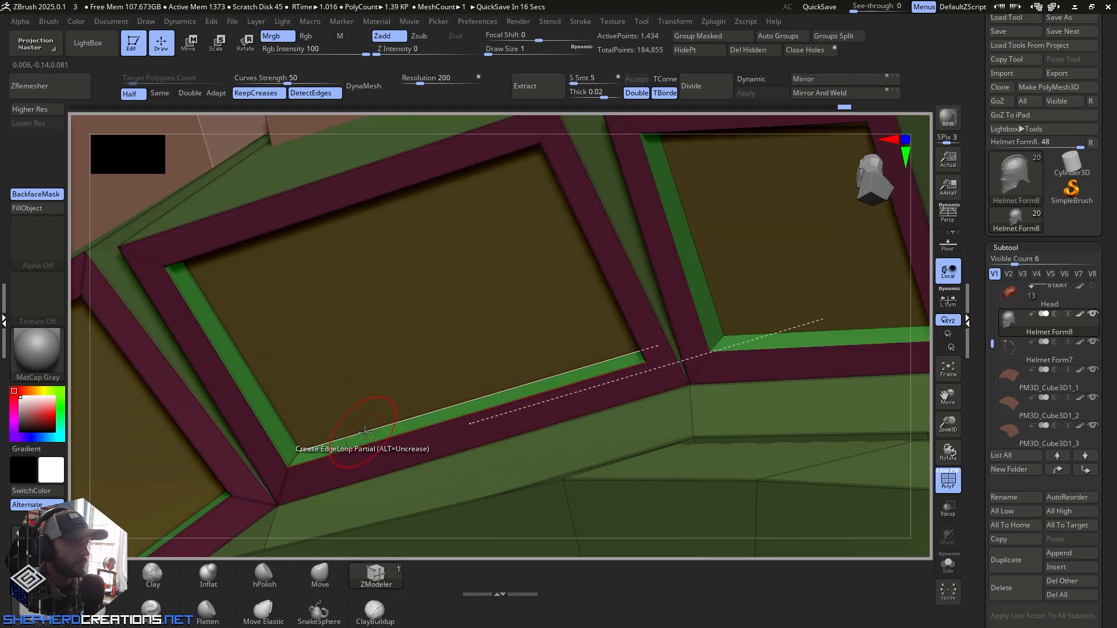
right_drag(364, 432, 585, 404)
Step: Set the ZModeler polygon action to Crease in place of QMesh
key(space)
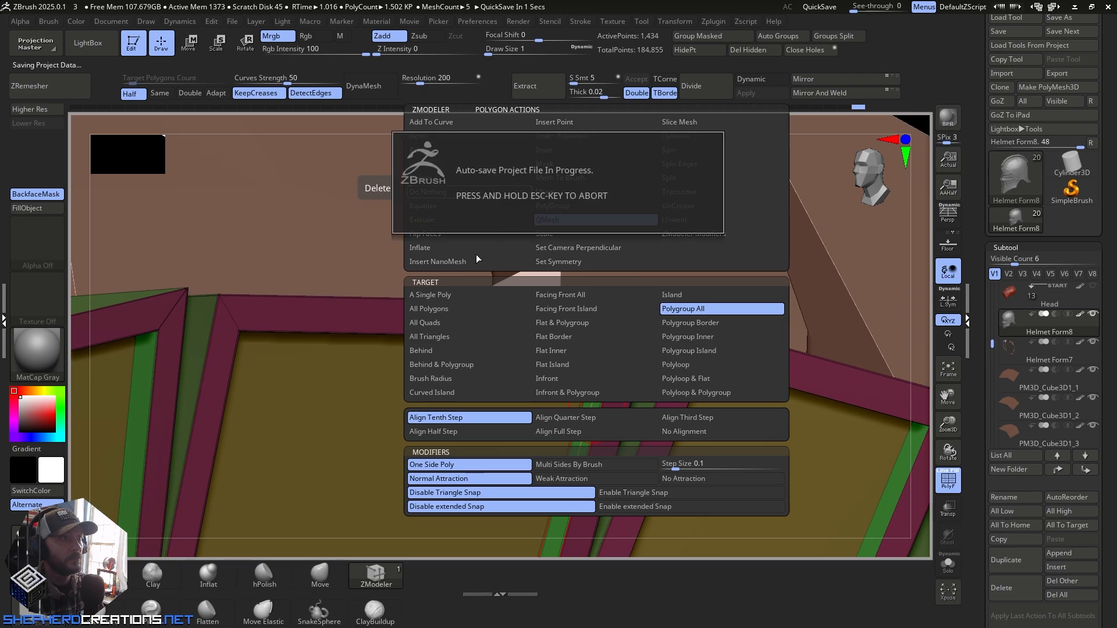
key(space)
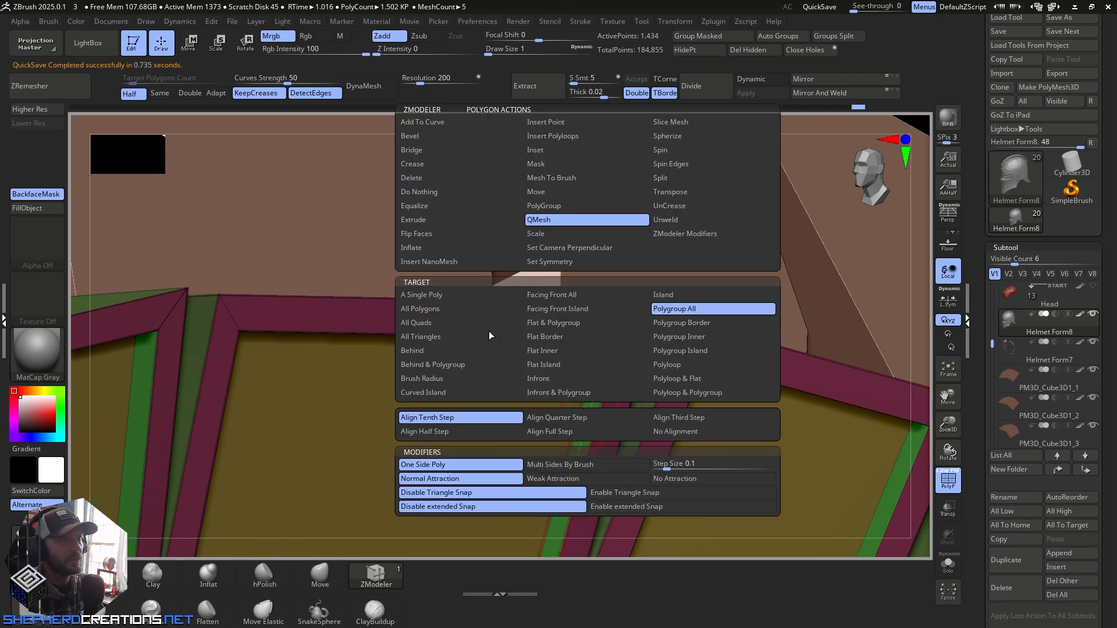
click(412, 166)
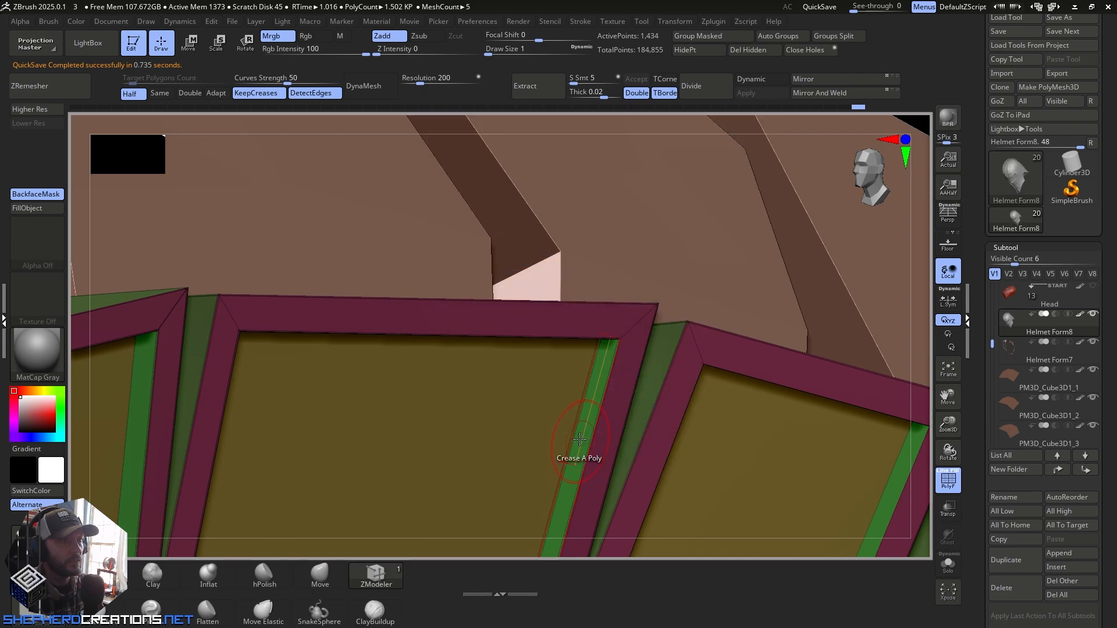
Step: Crease the inner side edges of the small, nearly square recessed panel beside the wedge-shaped end panel
right_drag(580, 437, 453, 350)
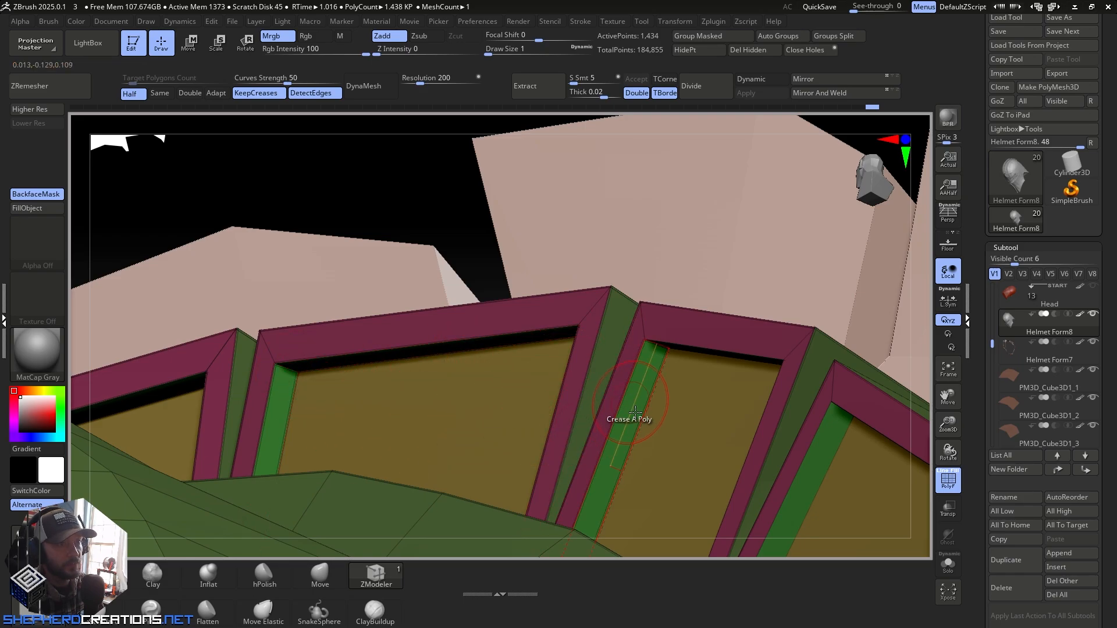
alt+right_drag(689, 432, 440, 279)
right_drag(440, 205, 414, 302)
right_drag(485, 418, 475, 429)
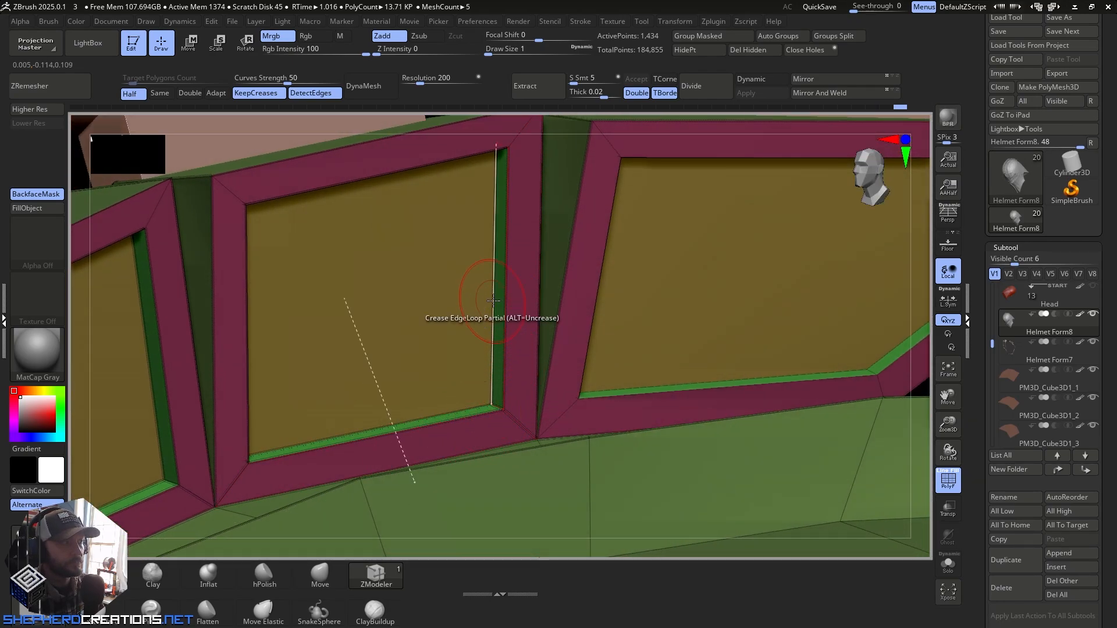
right_drag(494, 263, 402, 254)
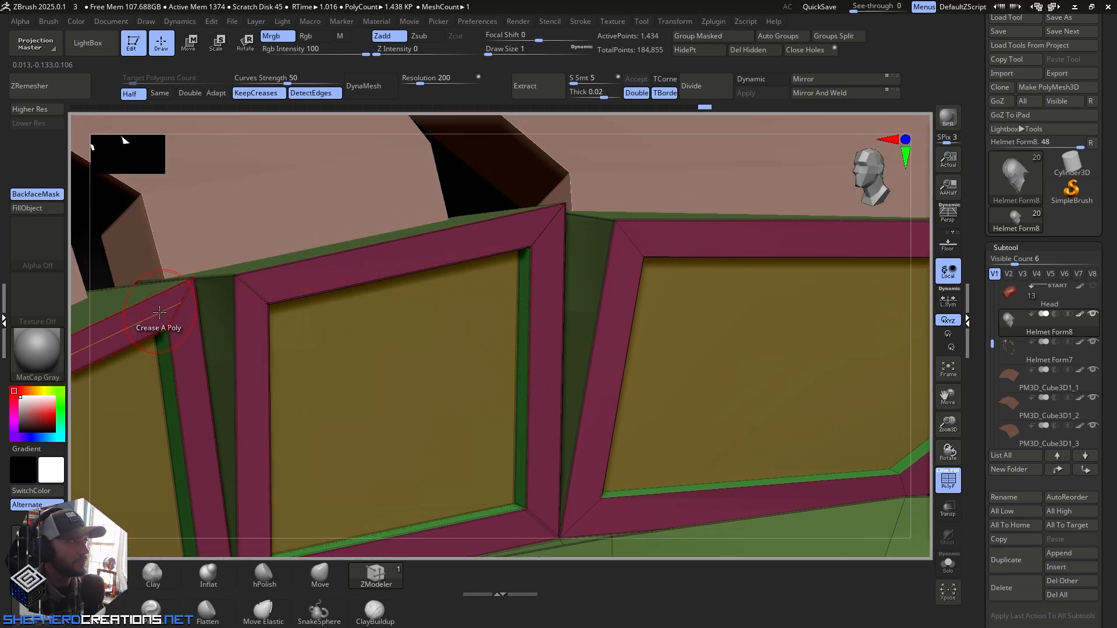
Step: Crease the lower and slanted inner edges of the wedge-shaped recessed panel at the end of the crest band
right_drag(159, 313, 319, 198)
right_drag(343, 428, 302, 414)
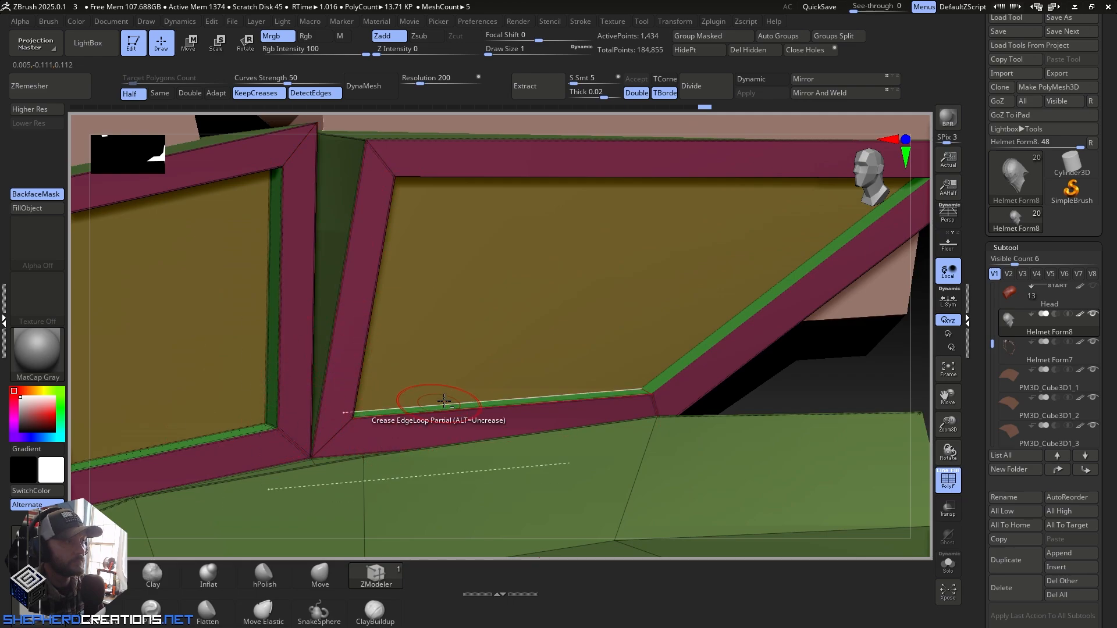
right_drag(386, 416, 323, 471)
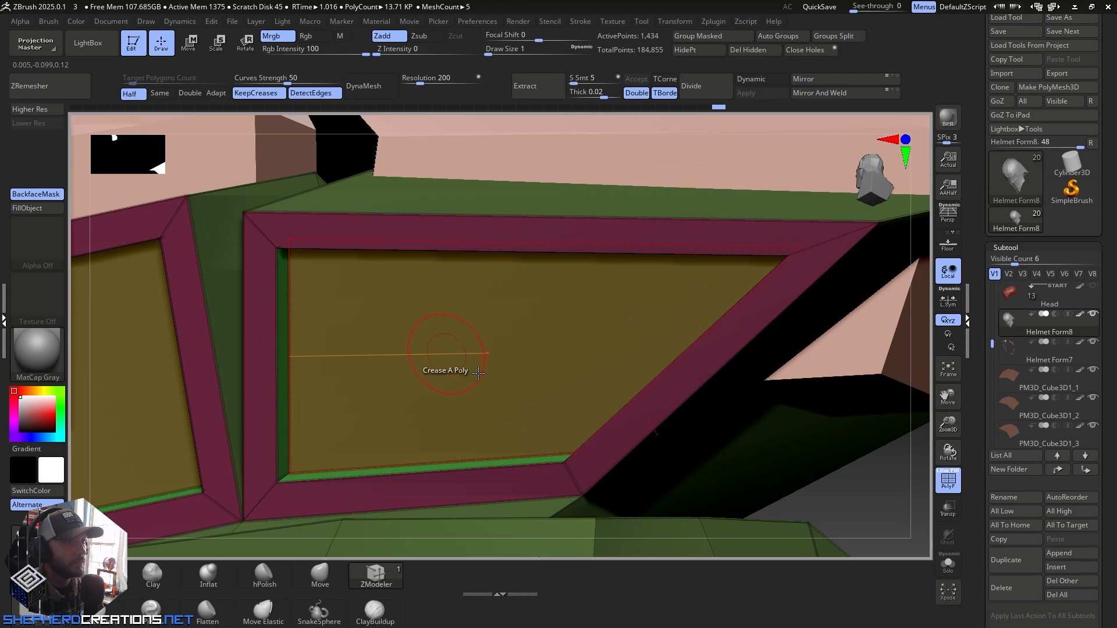
right_drag(452, 373, 611, 449)
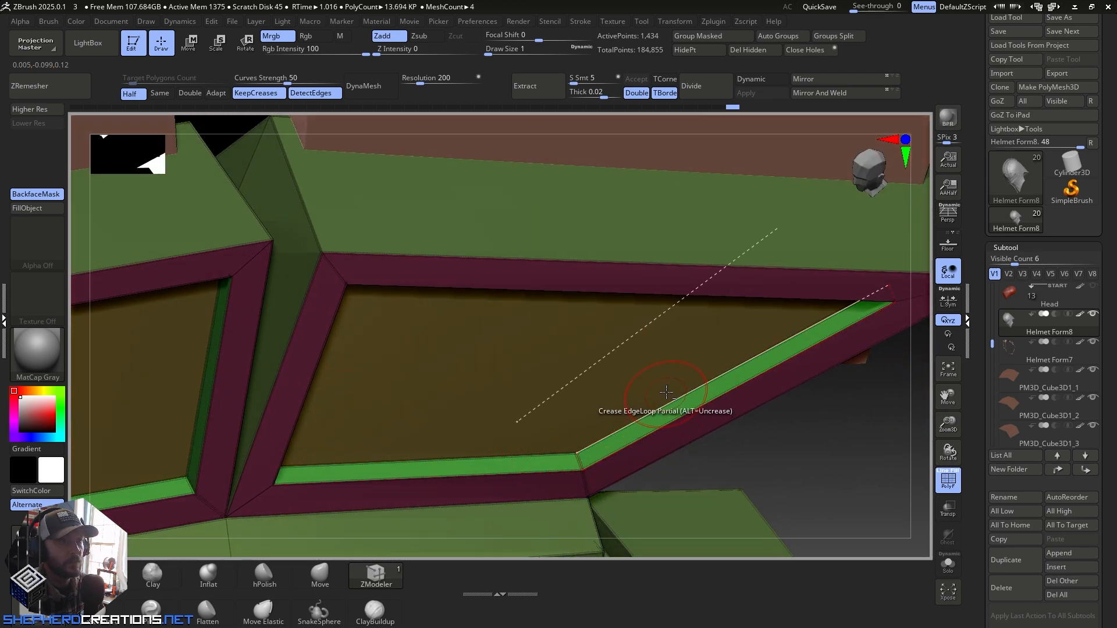
right_drag(579, 399, 616, 415)
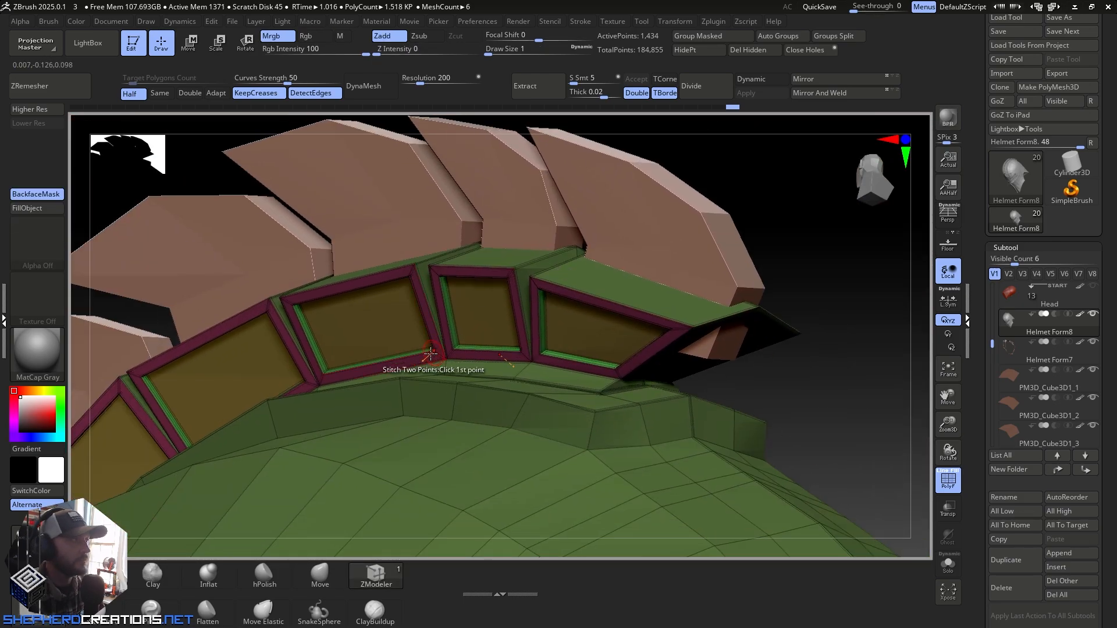
Step: Turn on dynamic subdivision for the helmet and hide its polyframe wireframe
click(37, 110)
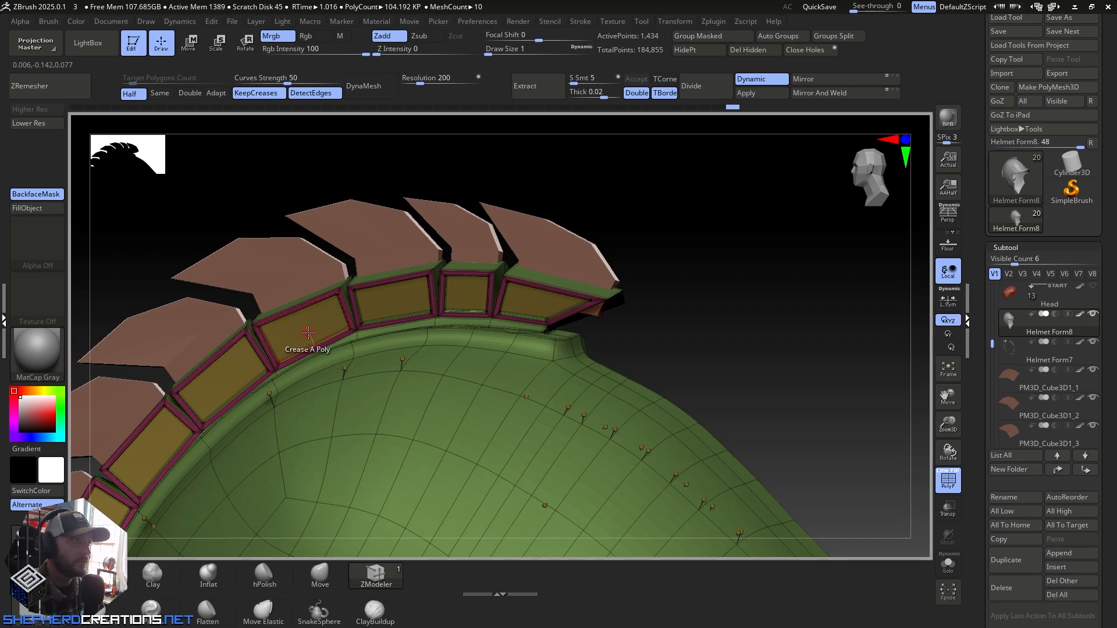
right_drag(308, 333, 509, 401)
click(947, 480)
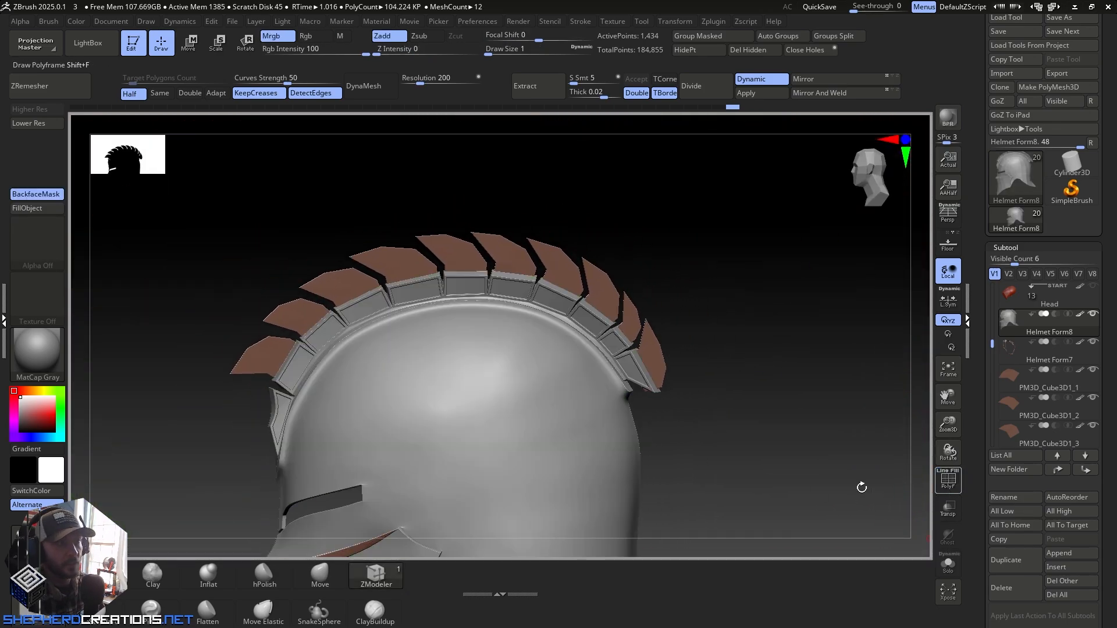
right_drag(788, 486, 496, 362)
Step: Choose the MatCap Gorilla material and fill the helmet subtool with it
click(37, 352)
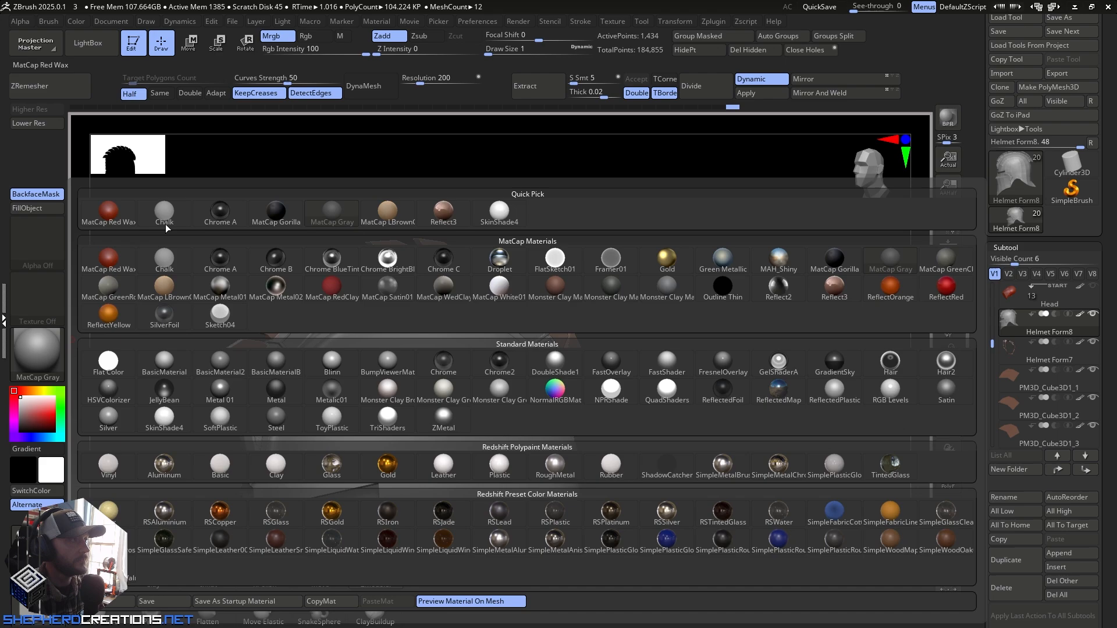
click(265, 216)
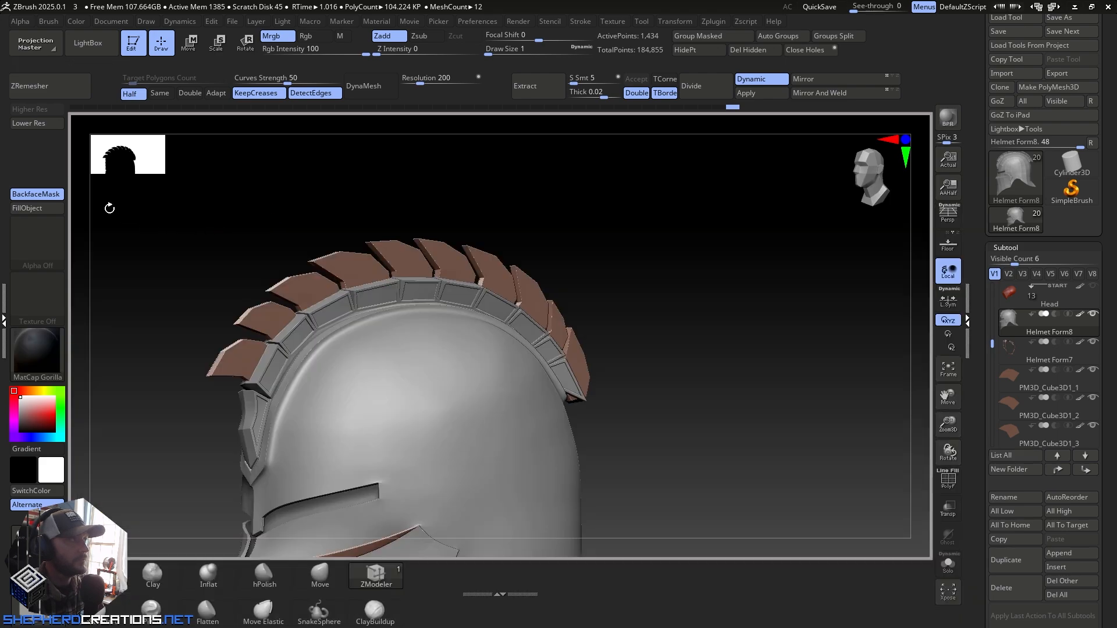
click(37, 210)
right_drag(314, 325, 444, 379)
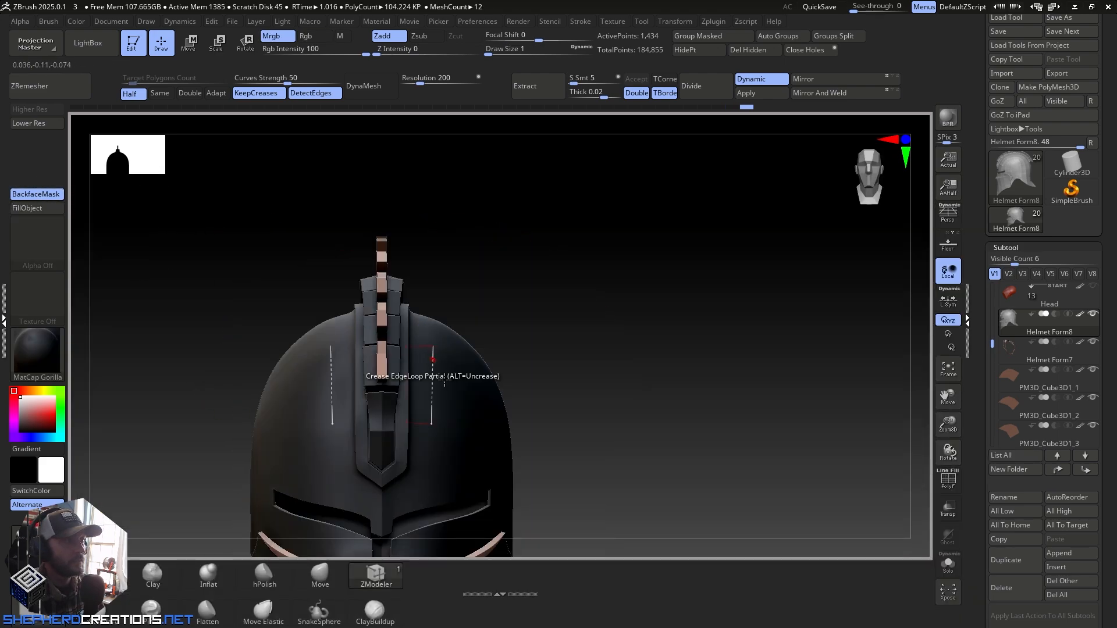
right_drag(497, 403, 547, 299)
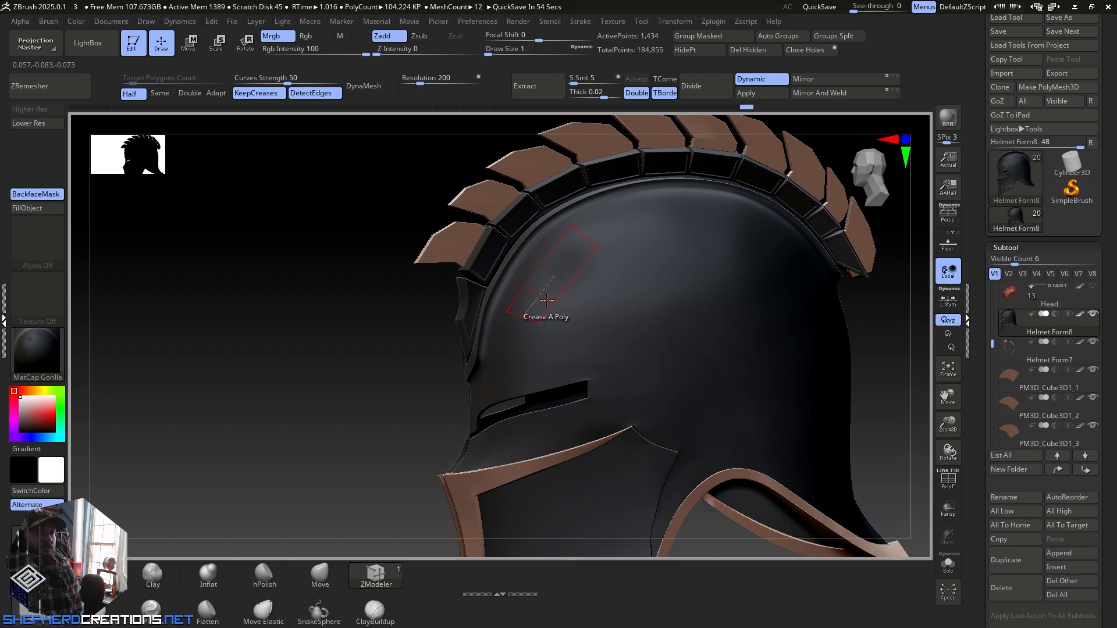
Step: Switch to the Move brush and examine the smoothed helmet's visor slit, crest panels and dome from the front and sides
click(320, 573)
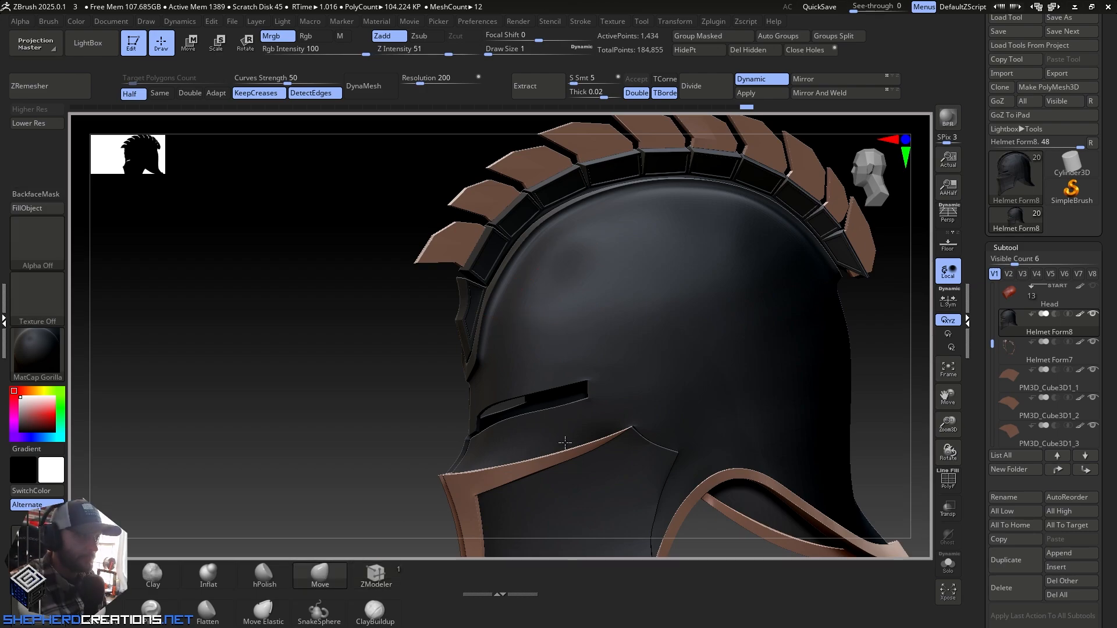
right_drag(512, 419, 612, 426)
right_drag(559, 360, 657, 360)
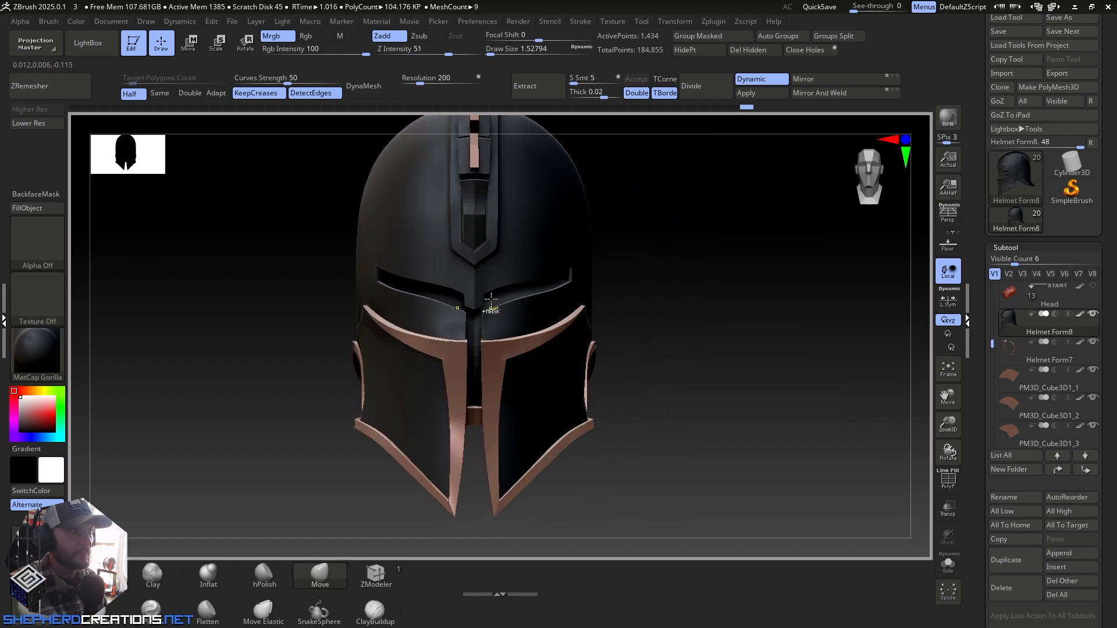
ctrl+right_drag(492, 309, 514, 384)
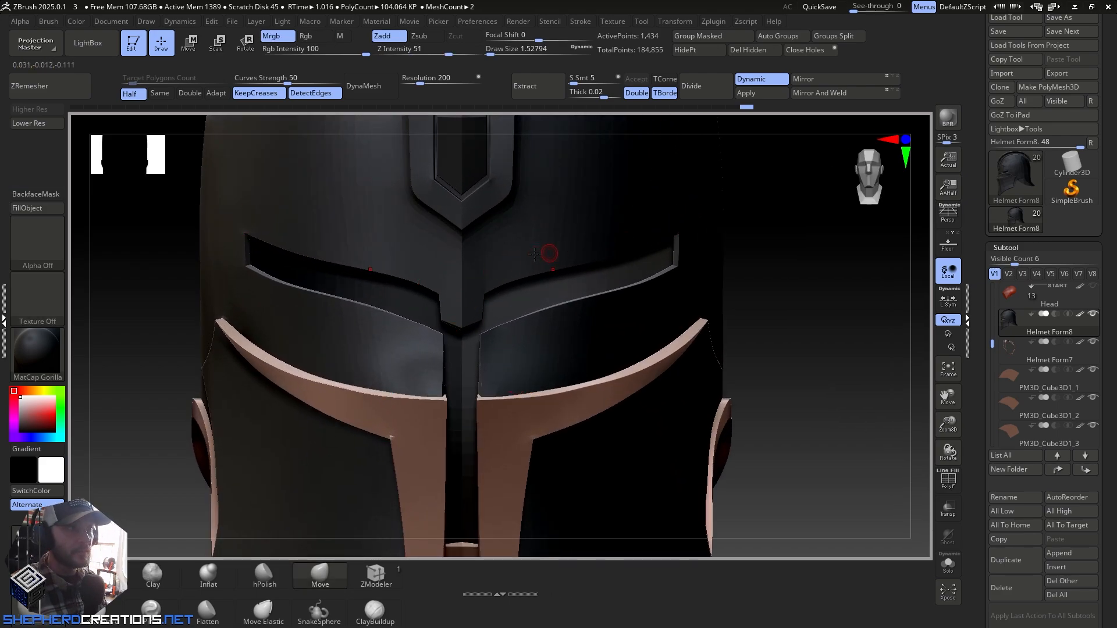
mouse_move(535, 255)
right_down()
mouse_move(513, 250)
mouse_move(541, 254)
right_up()
ctrl+right_drag(541, 314, 564, 320)
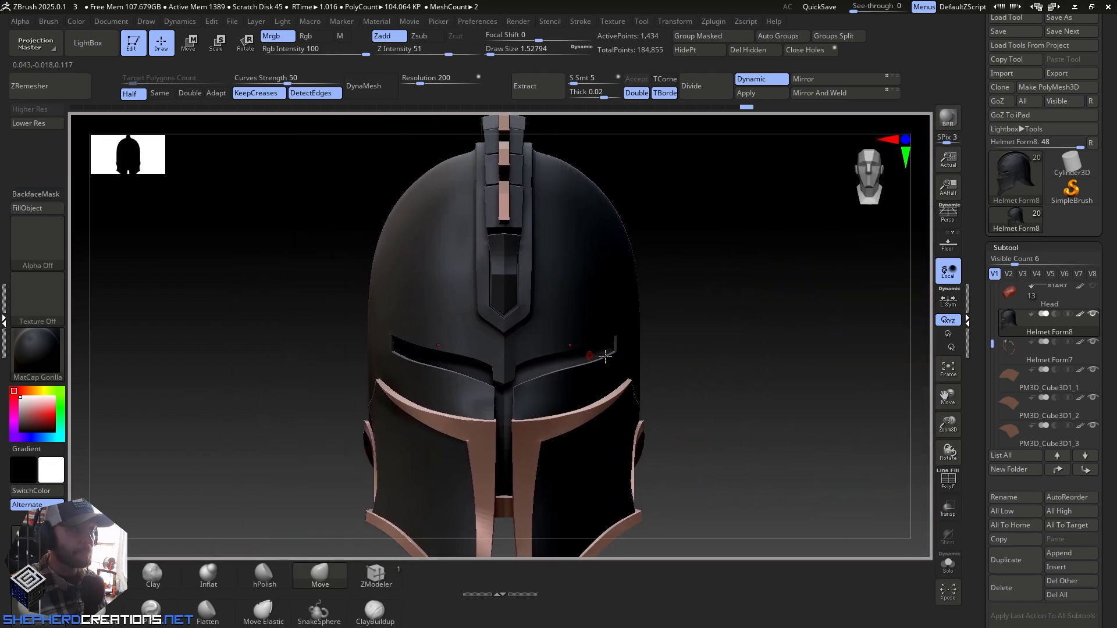
right_drag(605, 356, 444, 337)
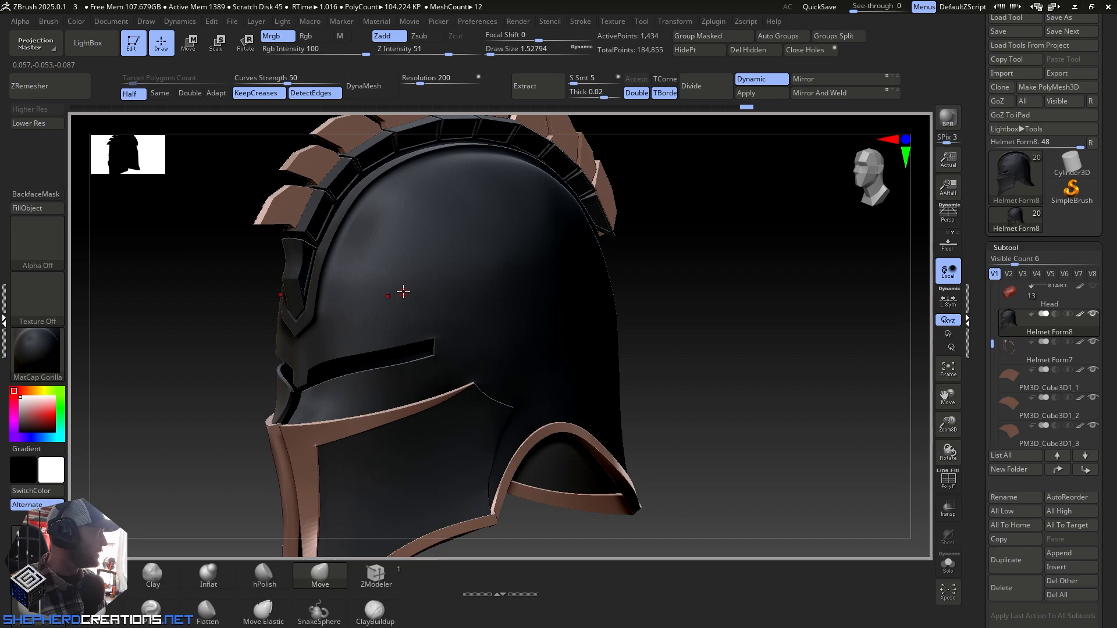
alt+right_drag(403, 292, 536, 311)
ctrl+right_drag(424, 287, 471, 250)
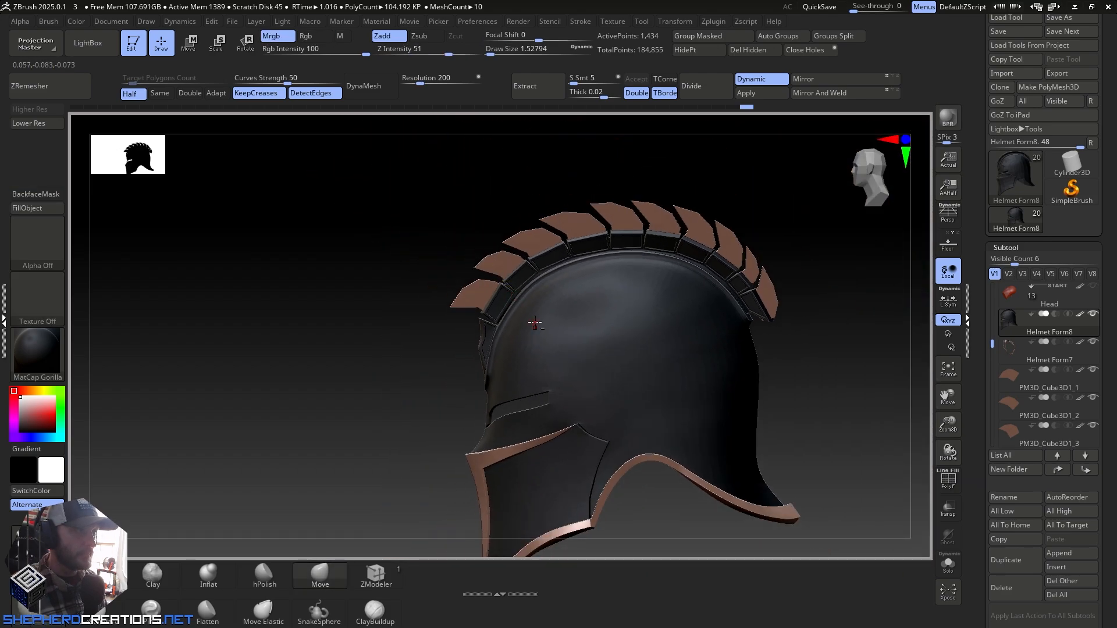
alt+right_drag(535, 324, 478, 290)
ctrl+right_drag(433, 331, 486, 457)
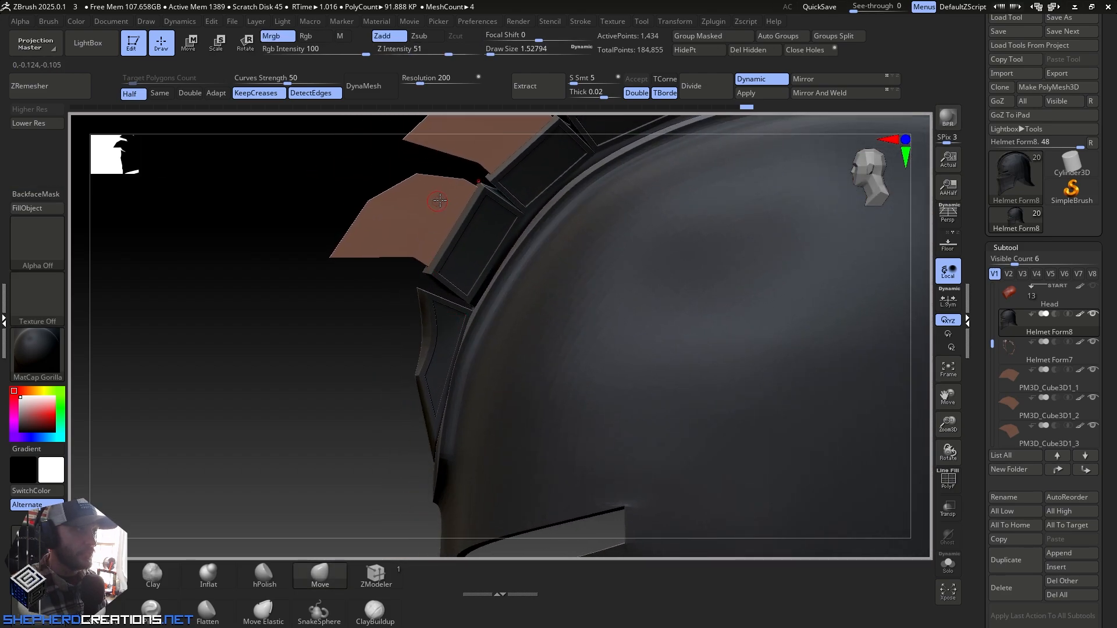
mouse_move(445, 349)
right_down()
mouse_move(508, 320)
mouse_move(488, 357)
mouse_move(518, 328)
mouse_move(506, 250)
right_up()
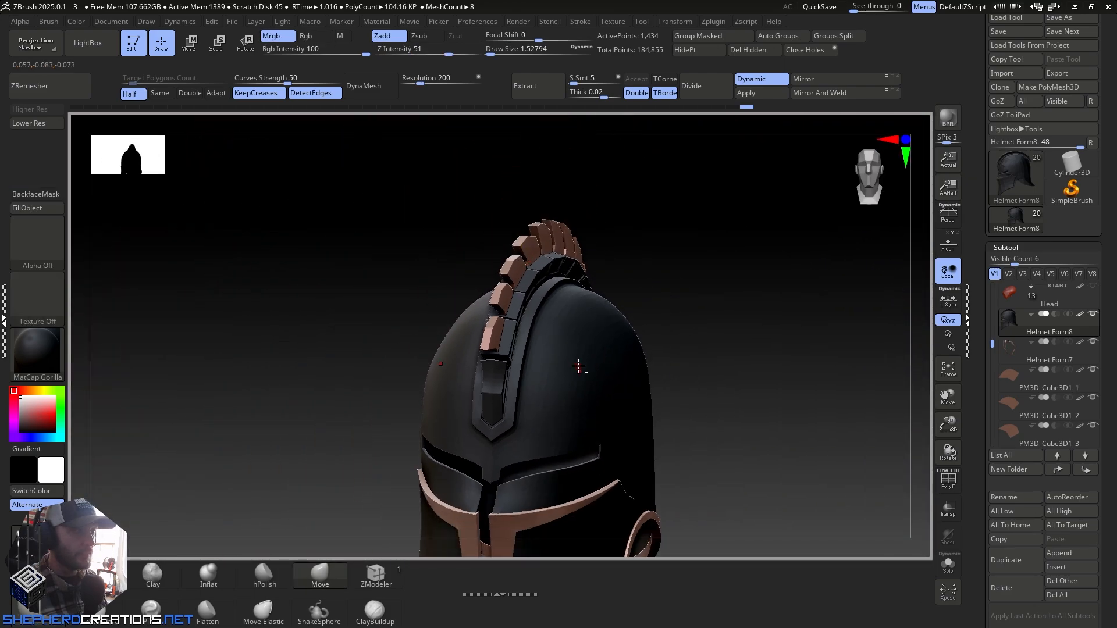
Step: Select the rearmost crest fin, show its polyframe and set the Move brush's draw size to about 3.1
alt+right_drag(579, 366, 584, 256)
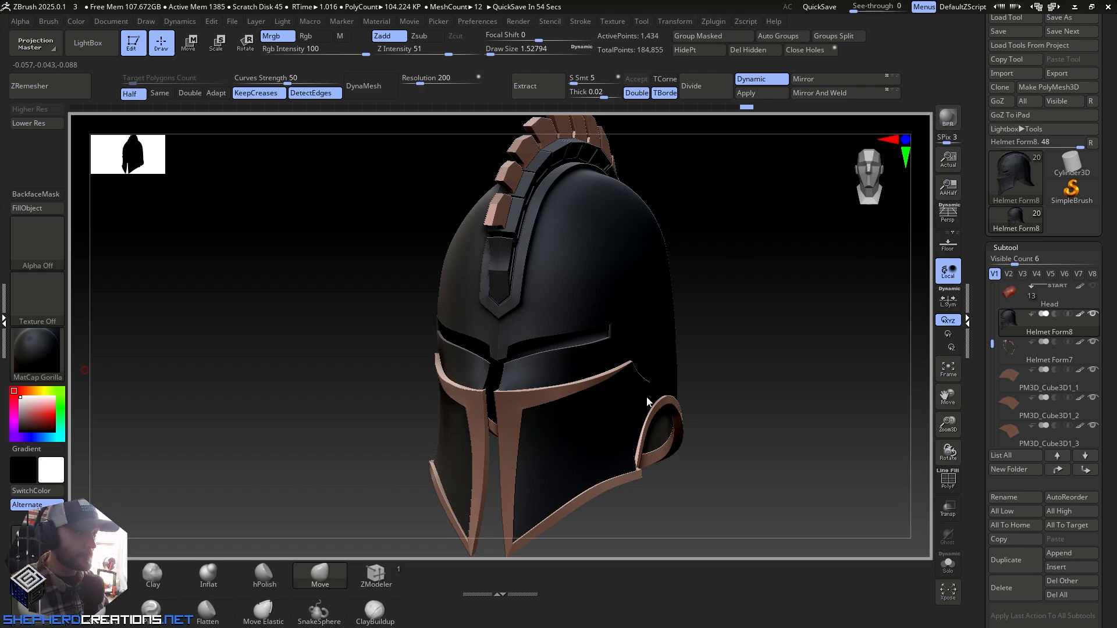
right_drag(647, 398, 658, 375)
right_drag(584, 327, 636, 362)
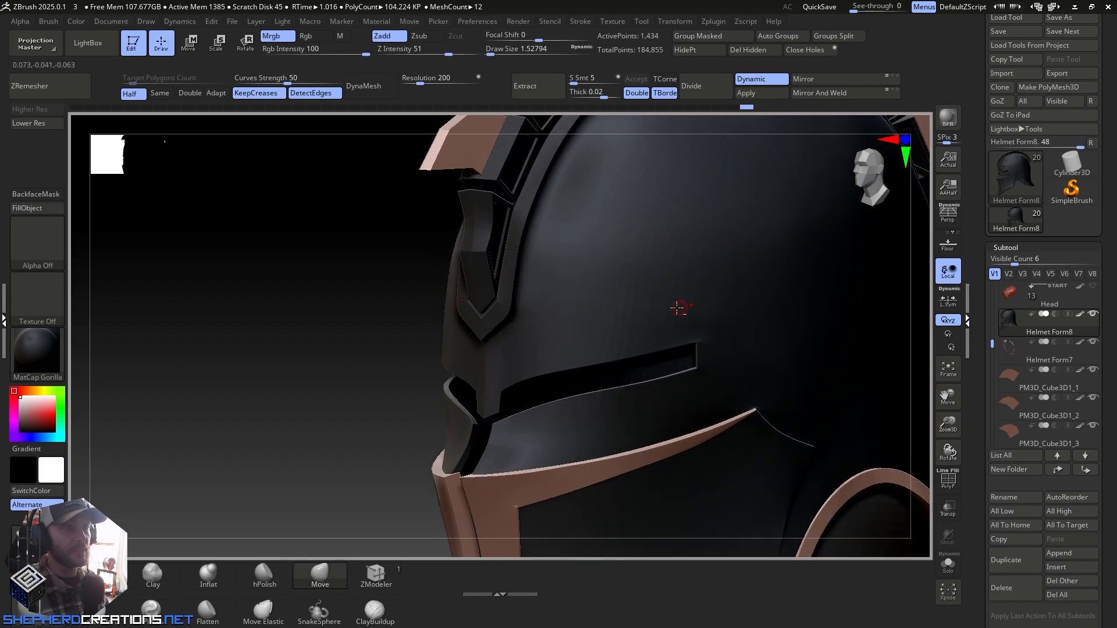
alt+right_drag(833, 177, 584, 306)
alt+right_drag(658, 314, 402, 314)
mouse_move(513, 342)
ctrl+right_down()
mouse_move(491, 416)
mouse_move(503, 459)
ctrl+right_up()
alt+click(533, 289)
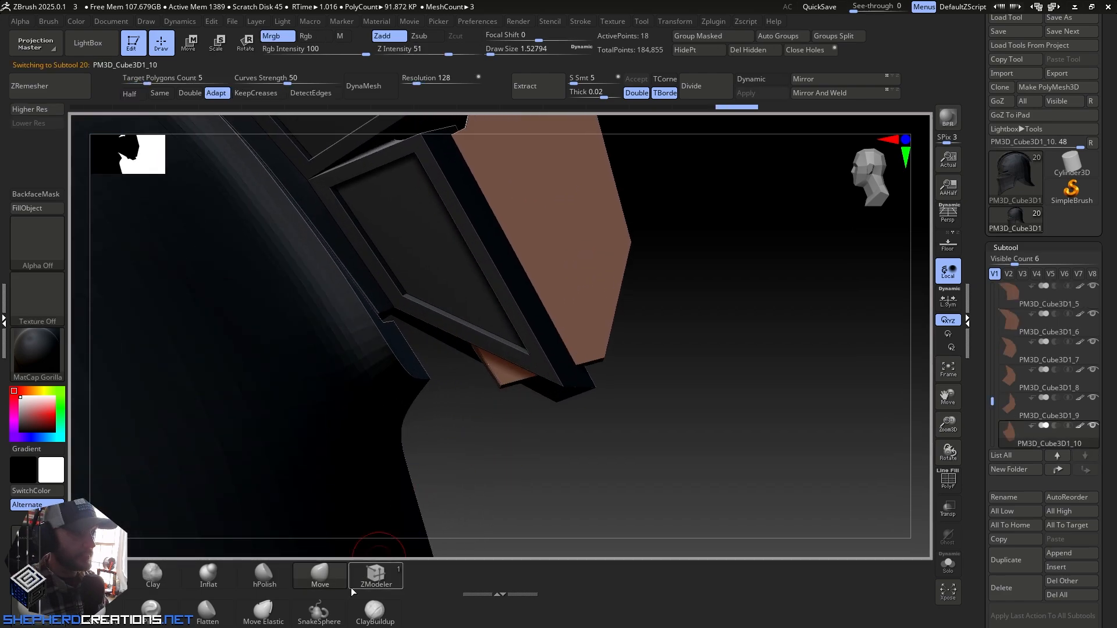
click(330, 582)
click(947, 481)
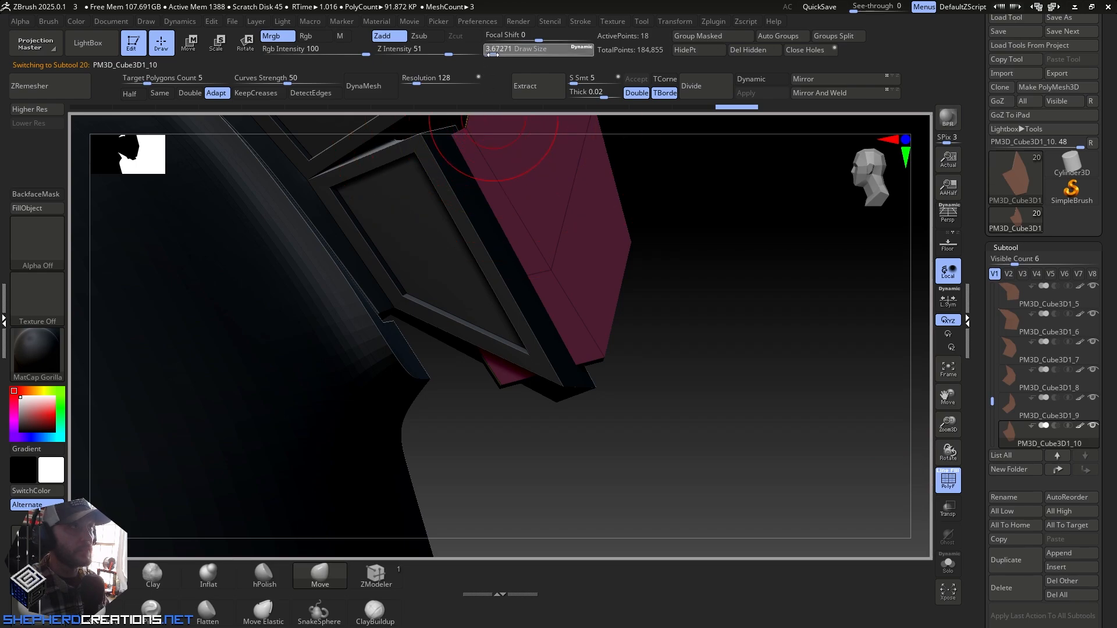
drag(493, 53, 489, 53)
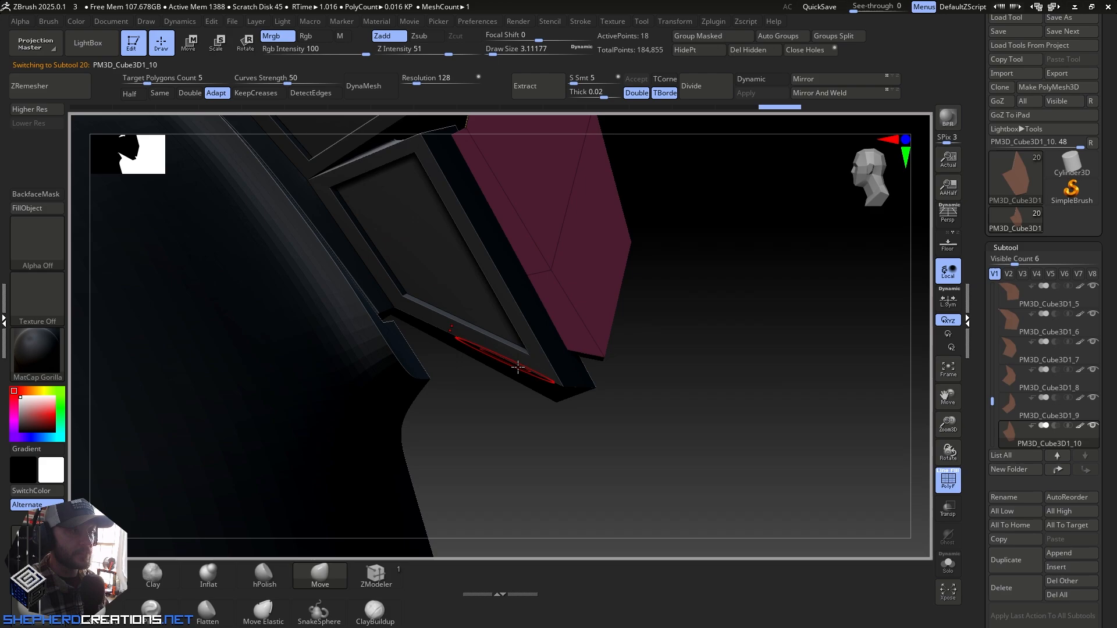
mouse_move(518, 367)
right_down()
mouse_move(459, 314)
mouse_move(430, 332)
mouse_move(445, 312)
right_up()
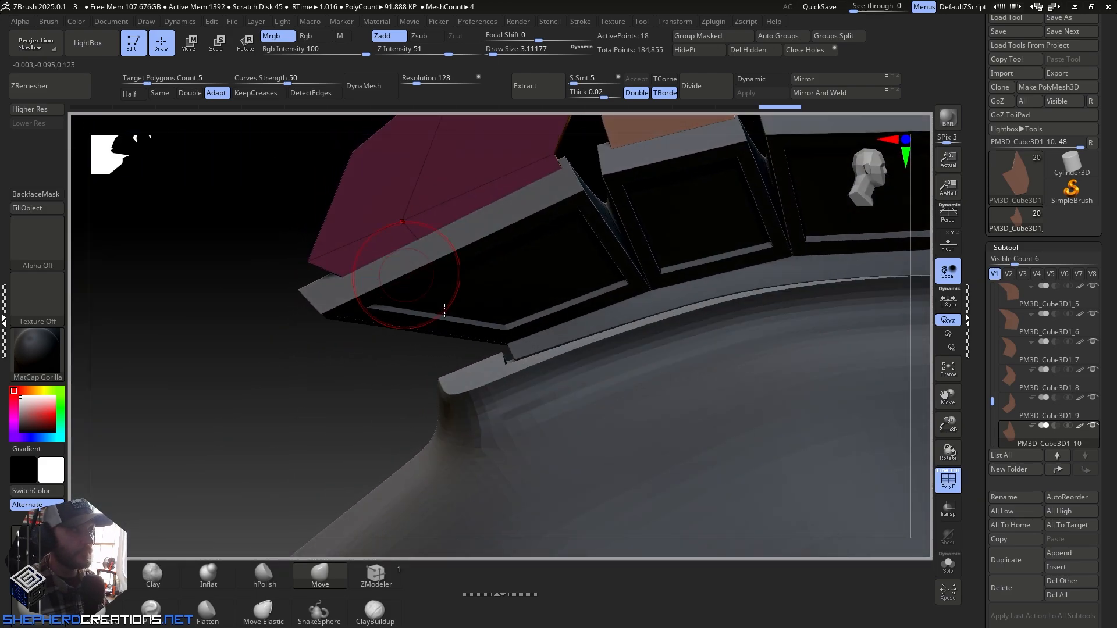
Step: Isolate the rearmost crest fin with transparency on, pull its lower corner towards its outer edge and show the whole helmet again
click(948, 508)
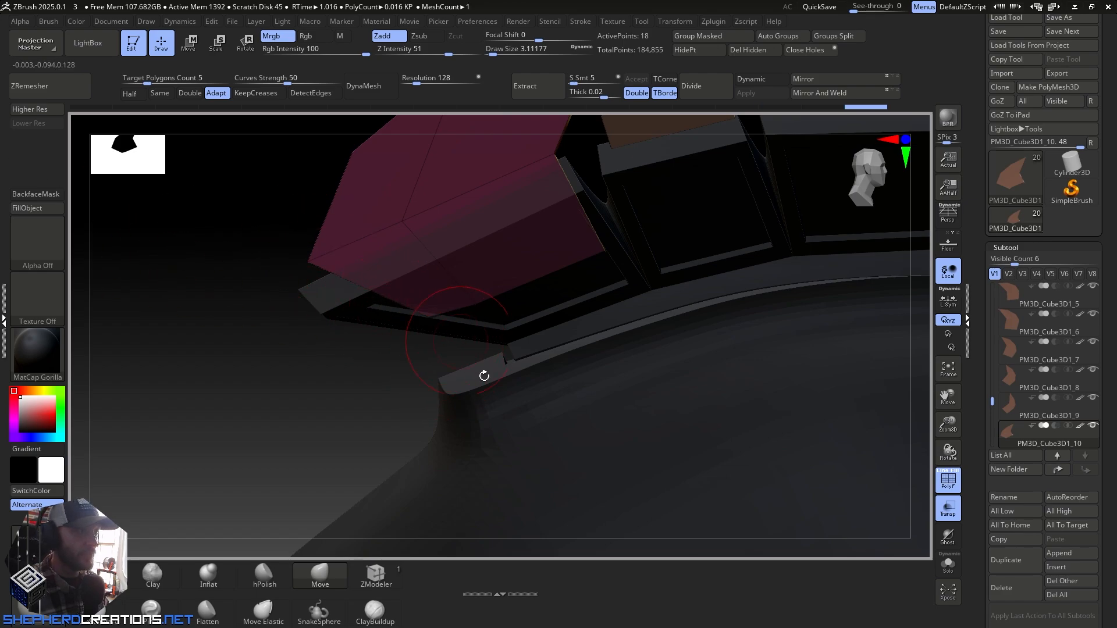
click(947, 564)
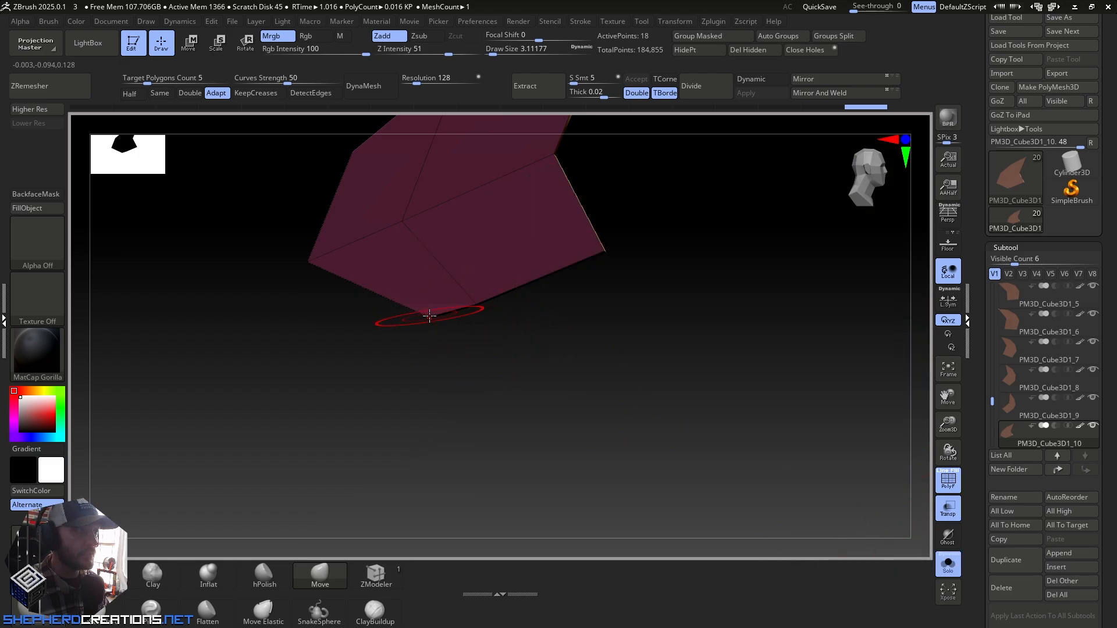
drag(363, 296, 273, 263)
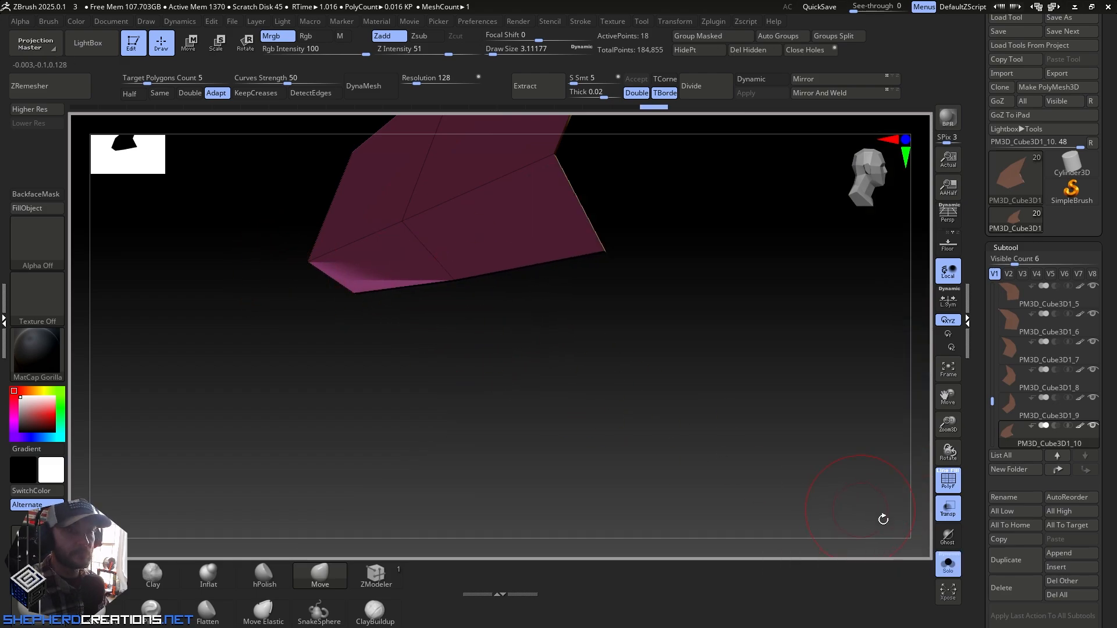
click(949, 565)
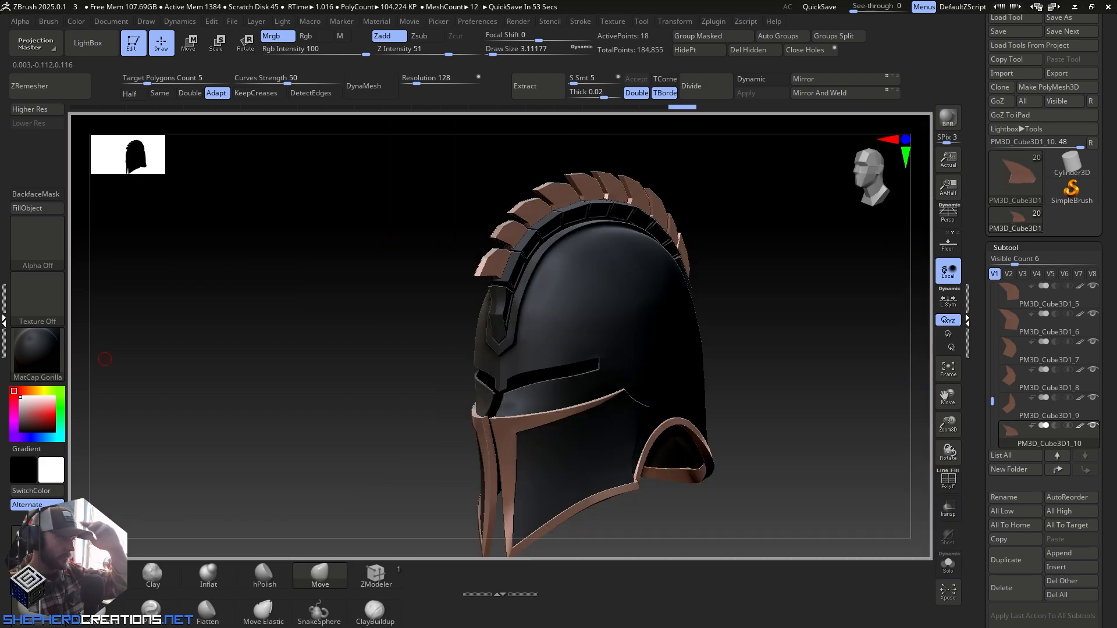
Step: Select the helmet subtool, show its polyframe and turn off its dynamic subdivision
right_drag(513, 347, 542, 287)
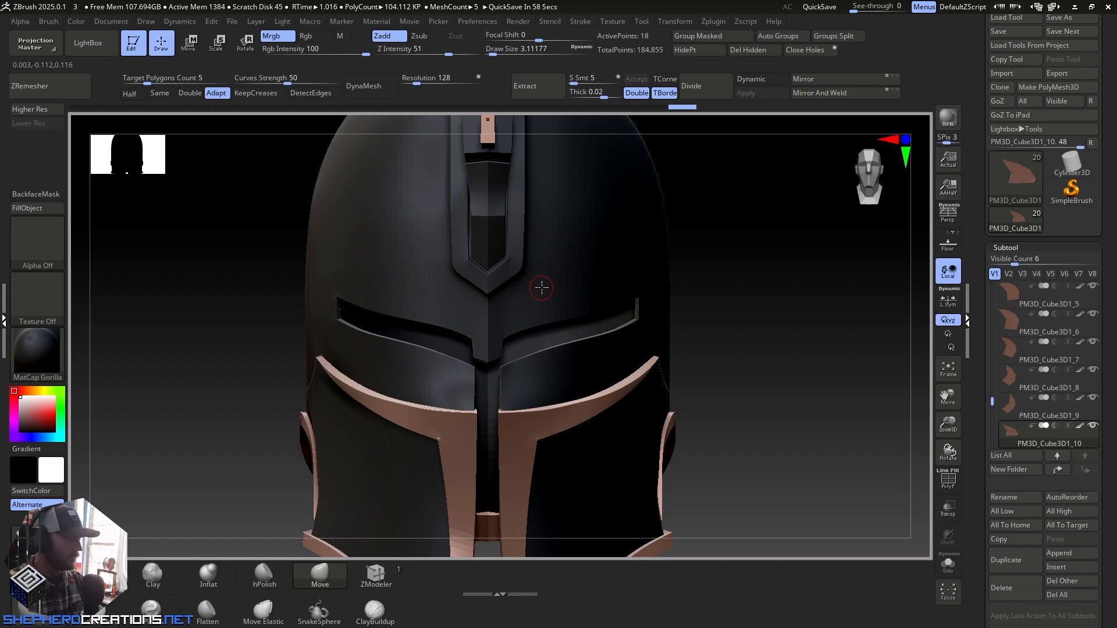
right_drag(639, 259, 611, 247)
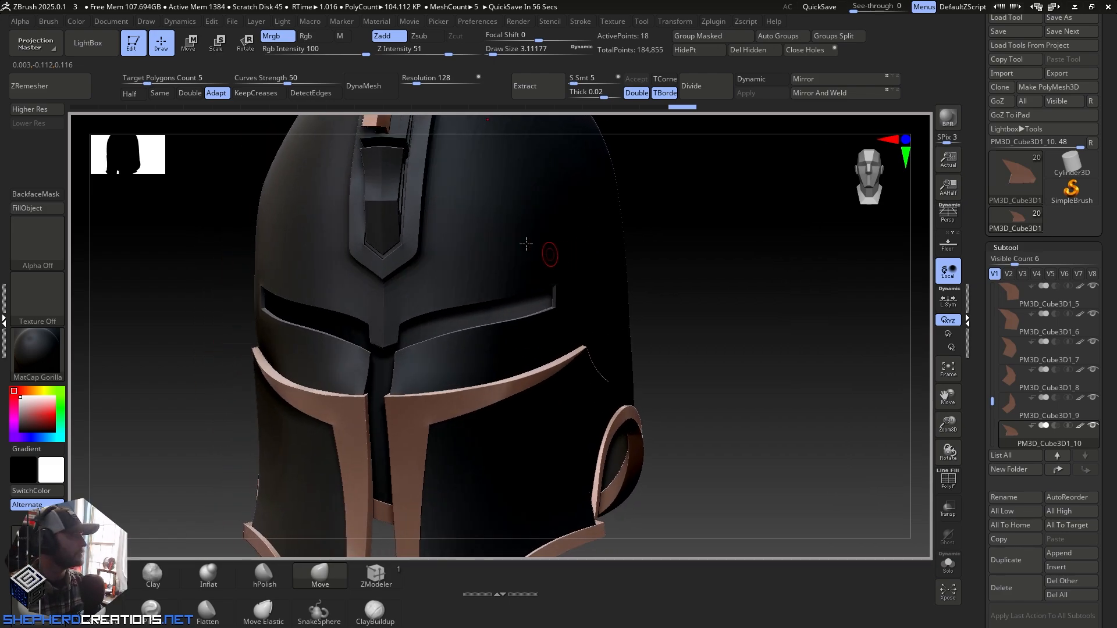
alt+right_drag(526, 244, 471, 335)
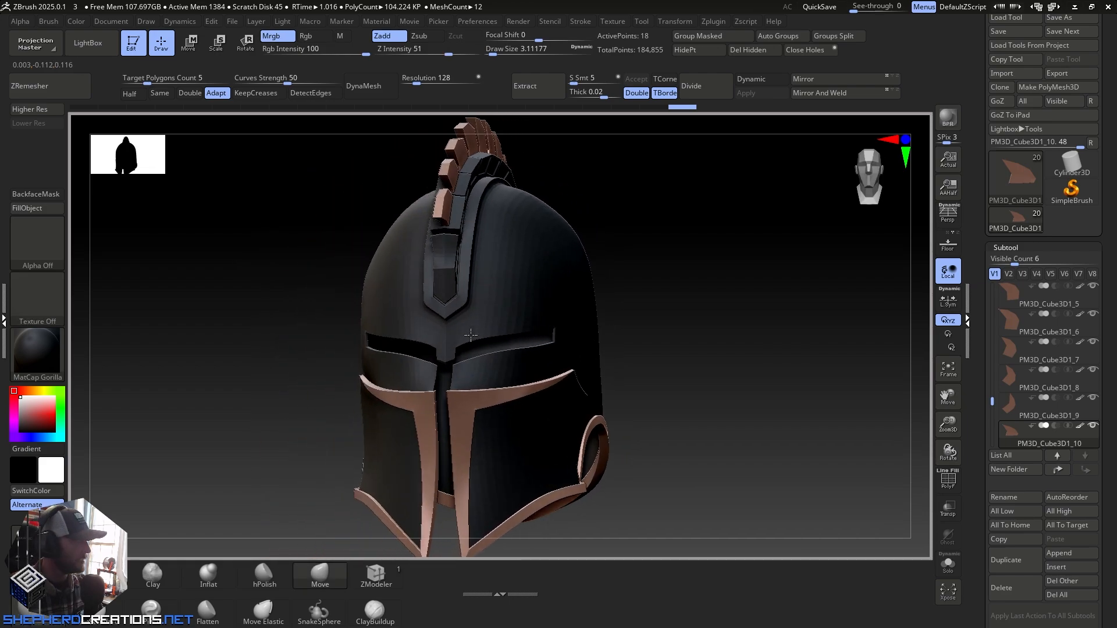
alt+right_drag(470, 376, 474, 428)
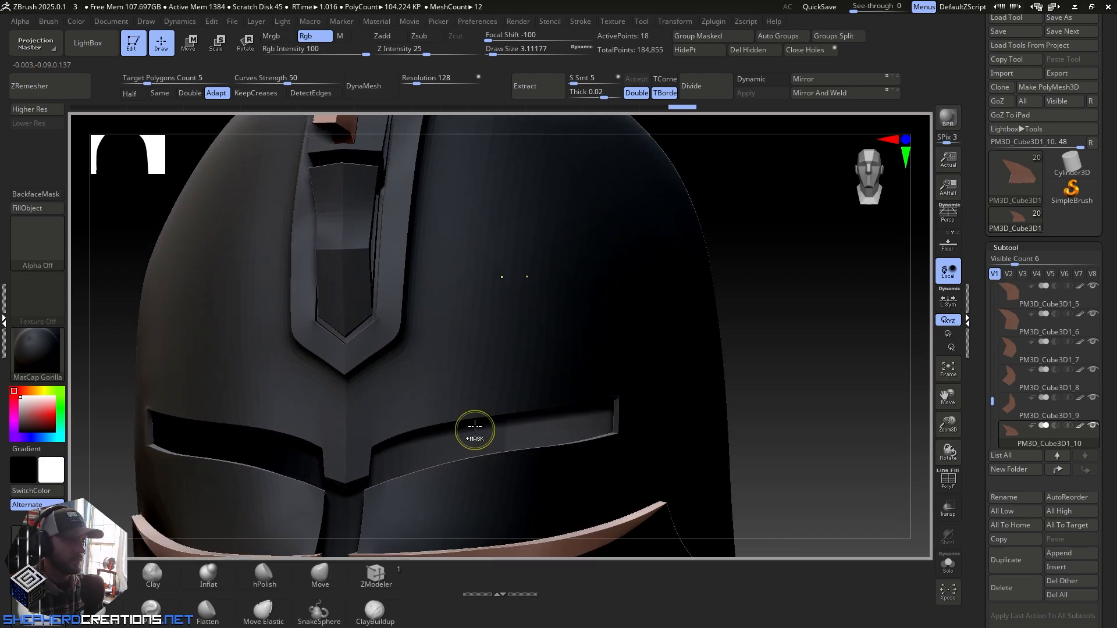
alt+right_drag(423, 378, 478, 267)
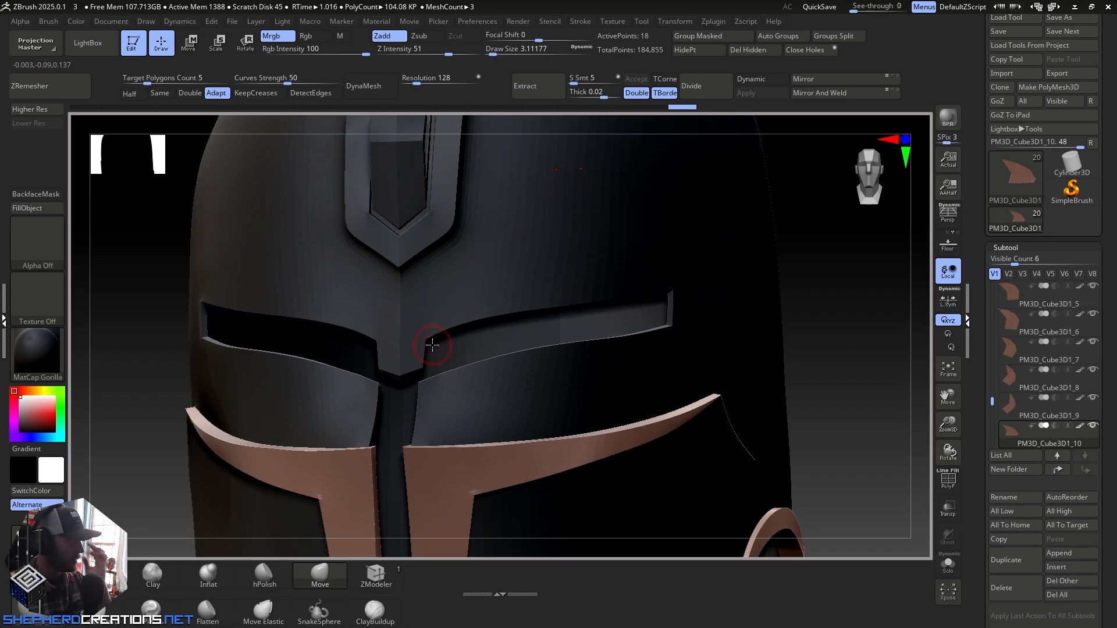
right_drag(441, 316, 543, 349)
alt+click(569, 381)
alt+right_drag(800, 473, 702, 375)
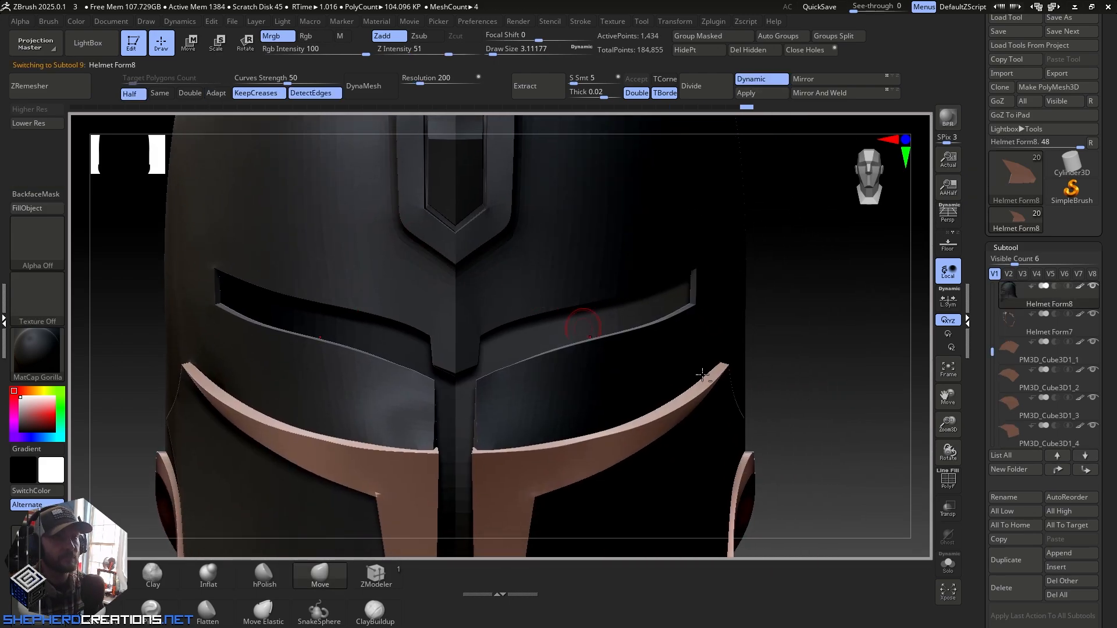
click(948, 487)
click(36, 123)
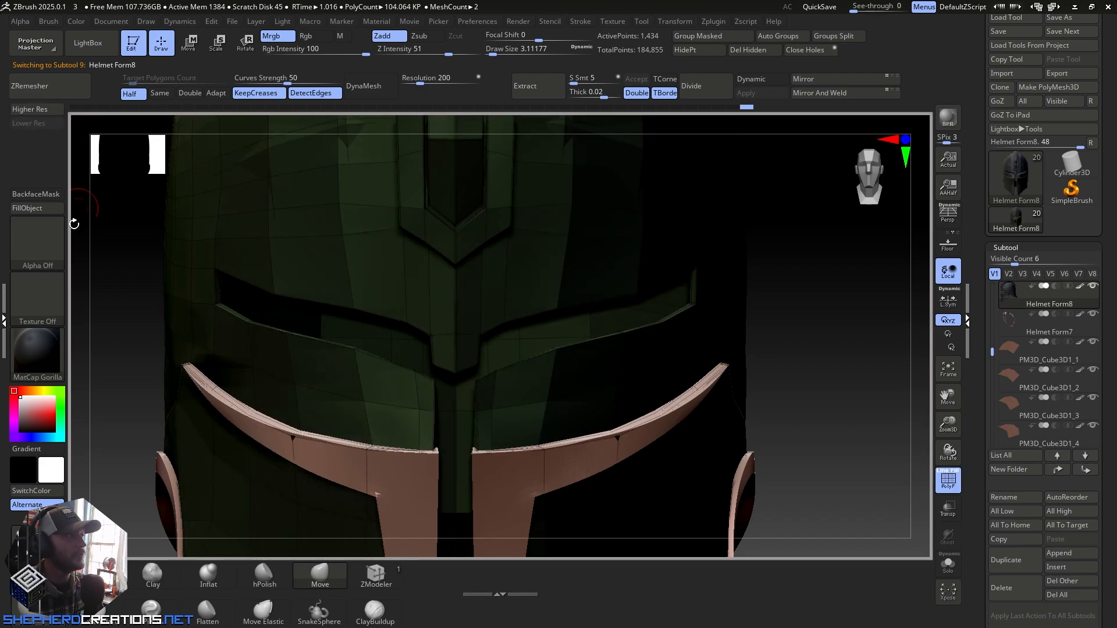
Step: Choose the MatCap Gray material and fill the helmet subtool with it
click(35, 348)
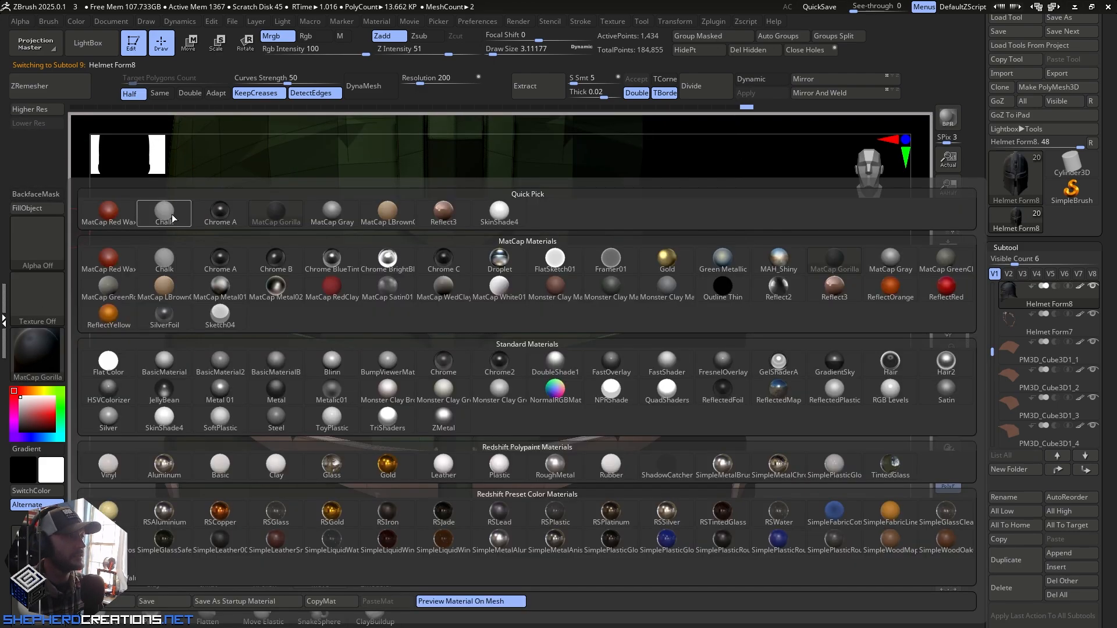
click(309, 213)
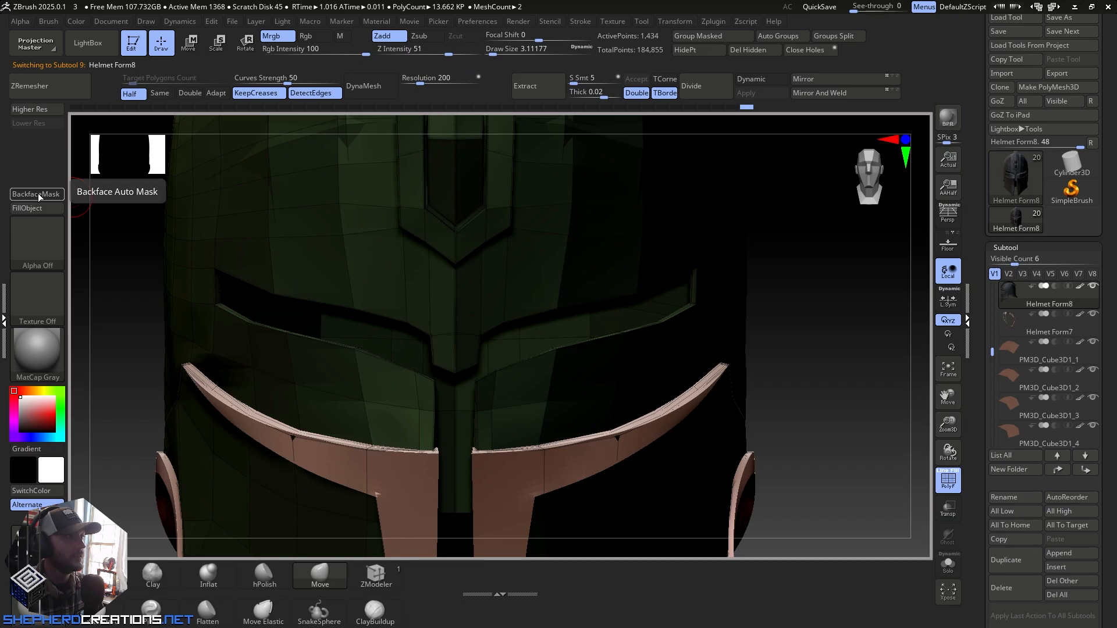
click(45, 207)
Step: With ZModeler, temporarily mark the row of polygons above the visor slit, from its outer end to the center line
mouse_move(536, 280)
right_down()
mouse_move(499, 324)
mouse_move(562, 300)
mouse_move(519, 296)
mouse_move(529, 278)
mouse_move(557, 273)
mouse_move(543, 280)
mouse_move(524, 369)
right_up()
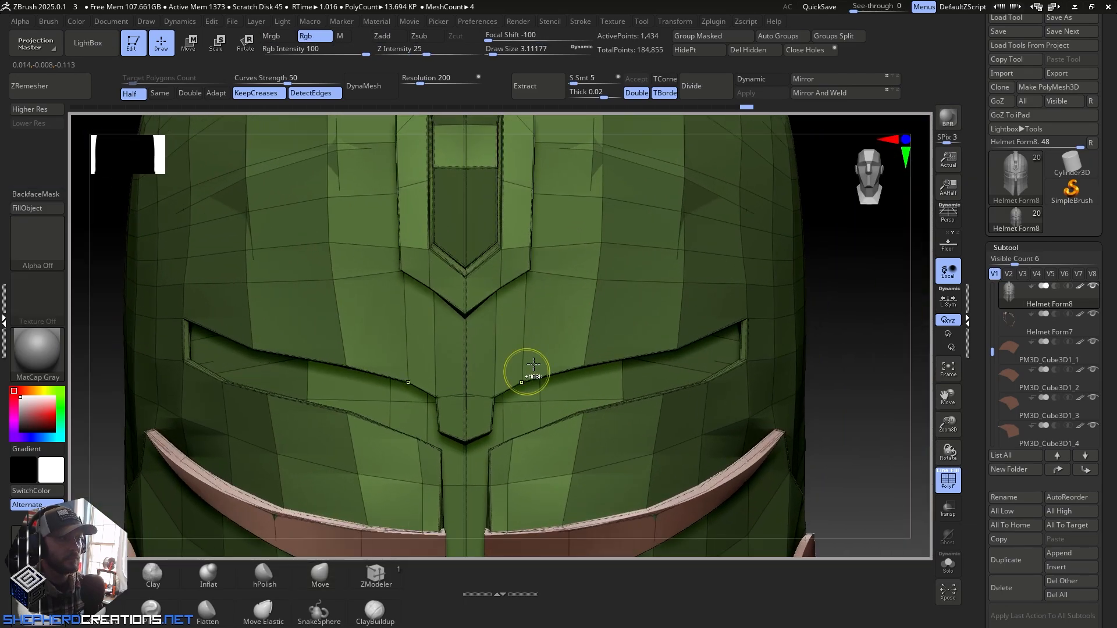
click(391, 585)
alt+drag(704, 313, 613, 326)
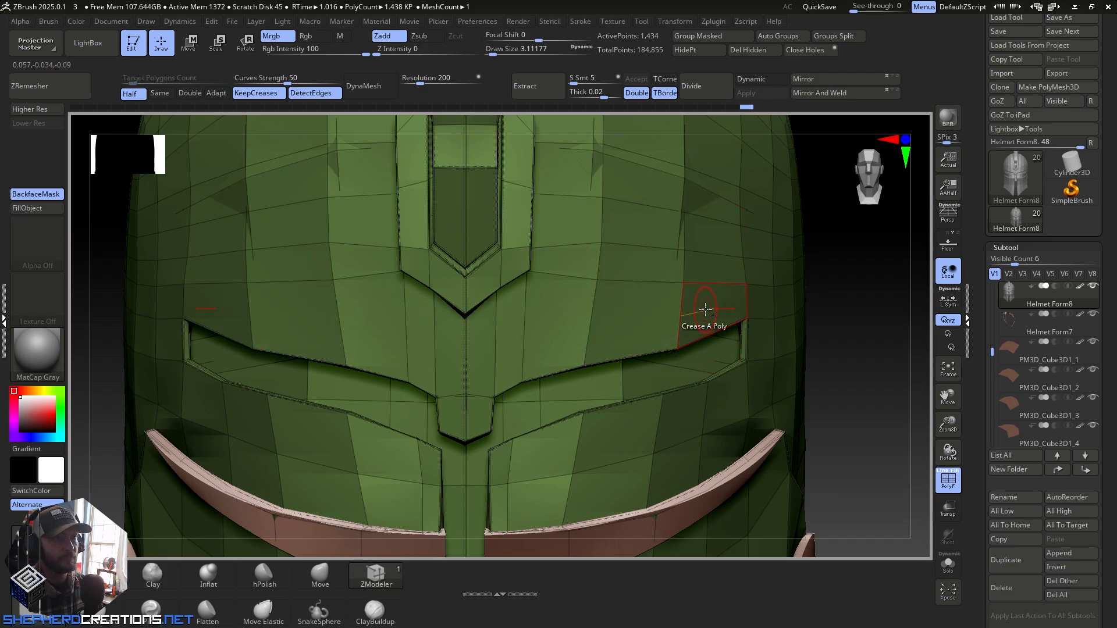
alt+click(706, 309)
alt+click(633, 320)
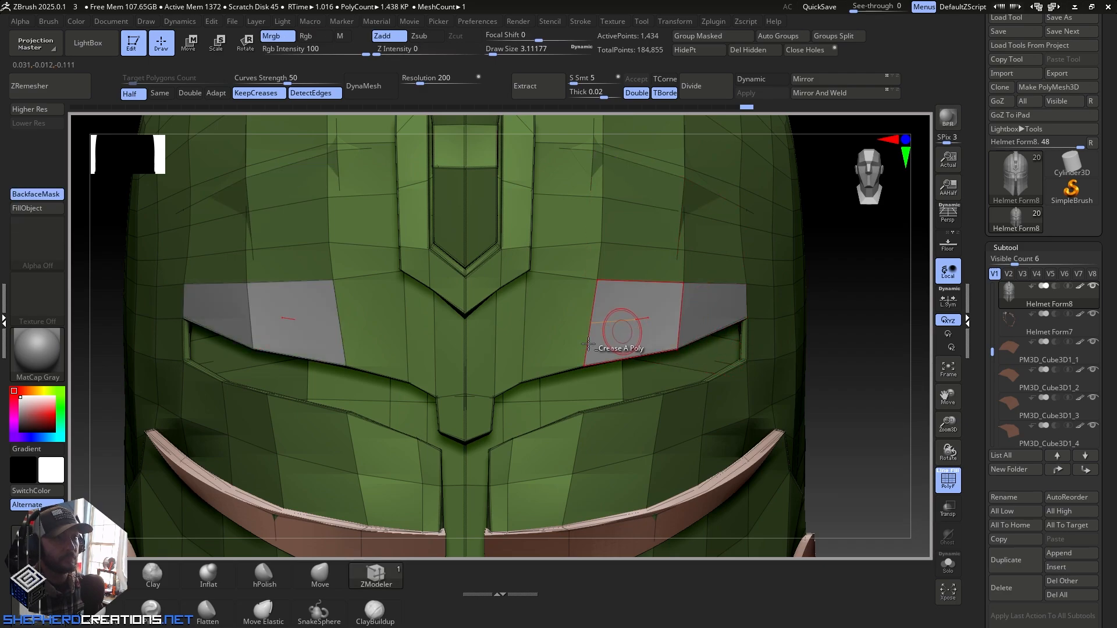
alt+click(542, 332)
alt+click(510, 347)
alt+click(479, 365)
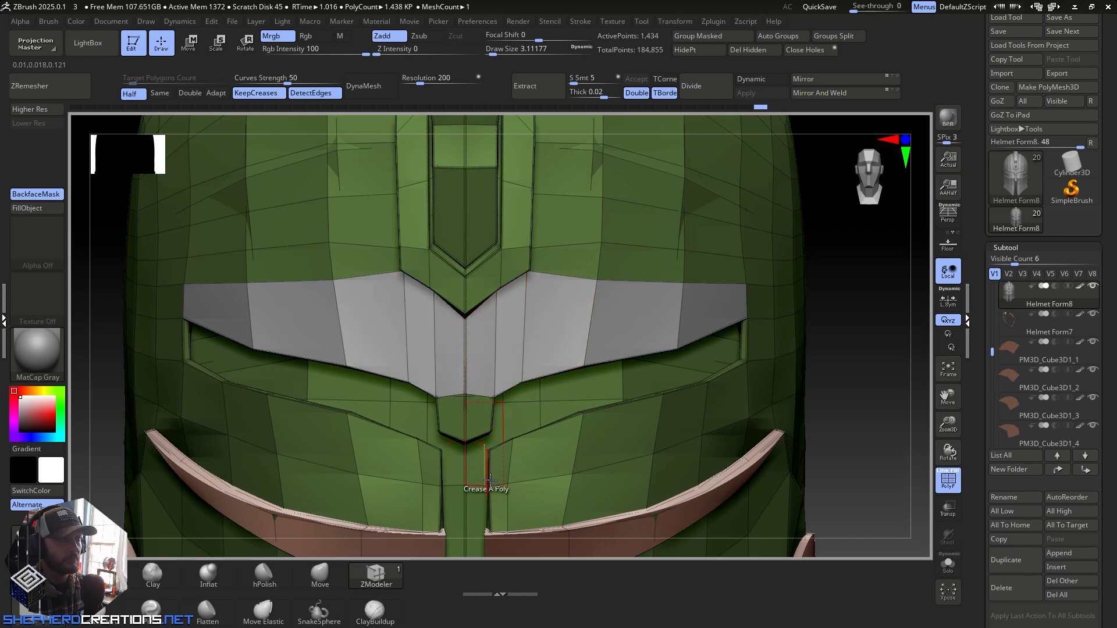
Step: Extend the marked polygons over the nose tab, around the slit's outer end, along its lower edge and down beside the central gap
right_drag(553, 430, 516, 337)
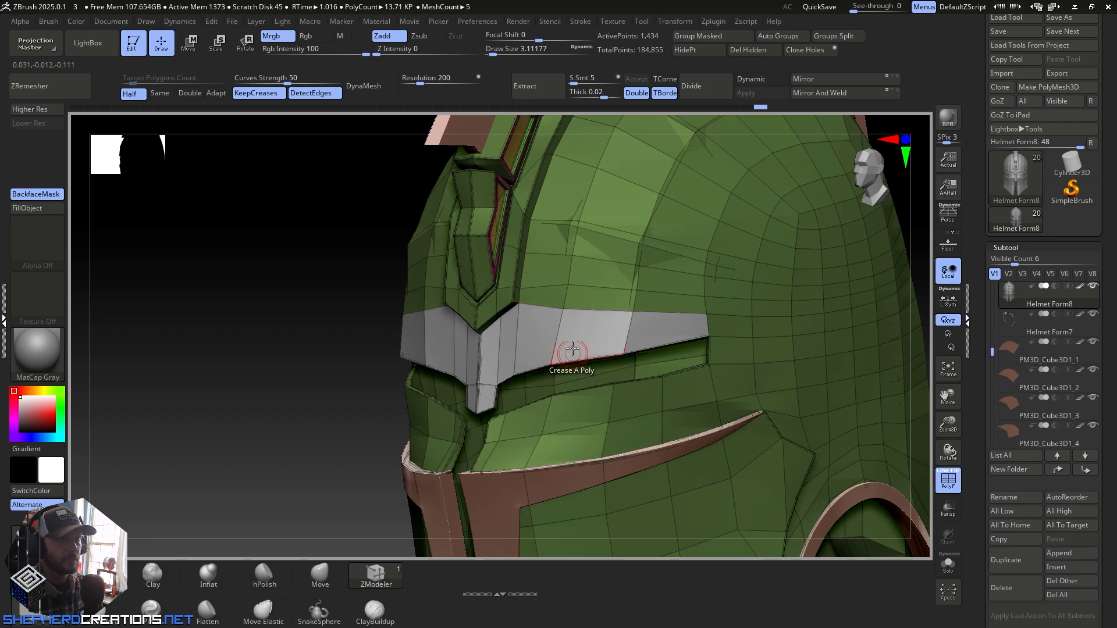
right_drag(573, 349, 580, 339)
ctrl+right_drag(621, 377, 694, 411)
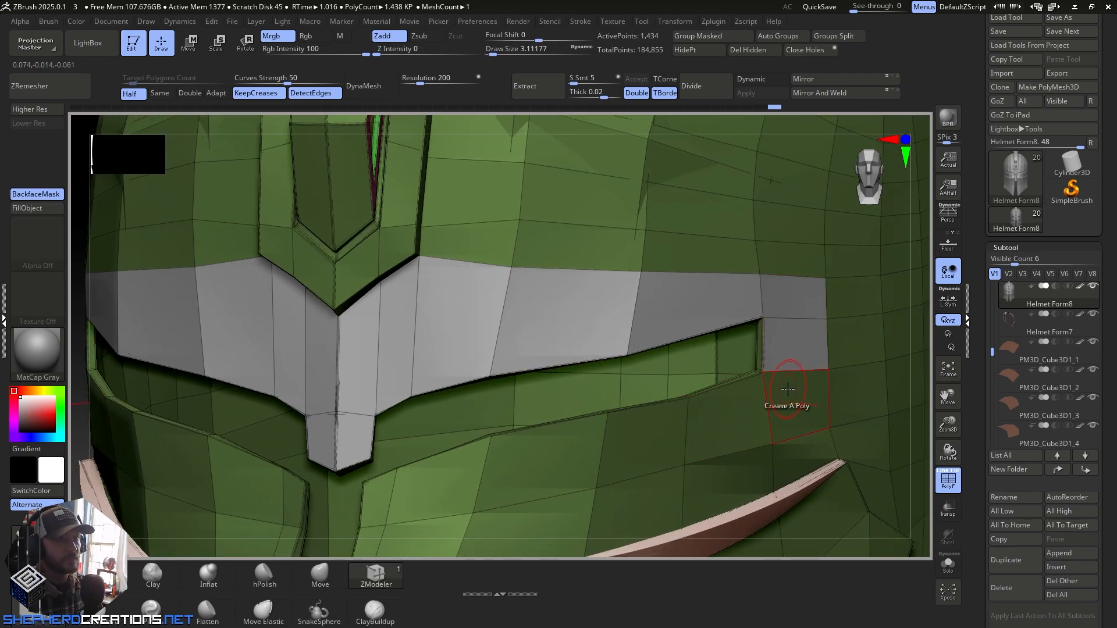
drag(788, 389, 454, 480)
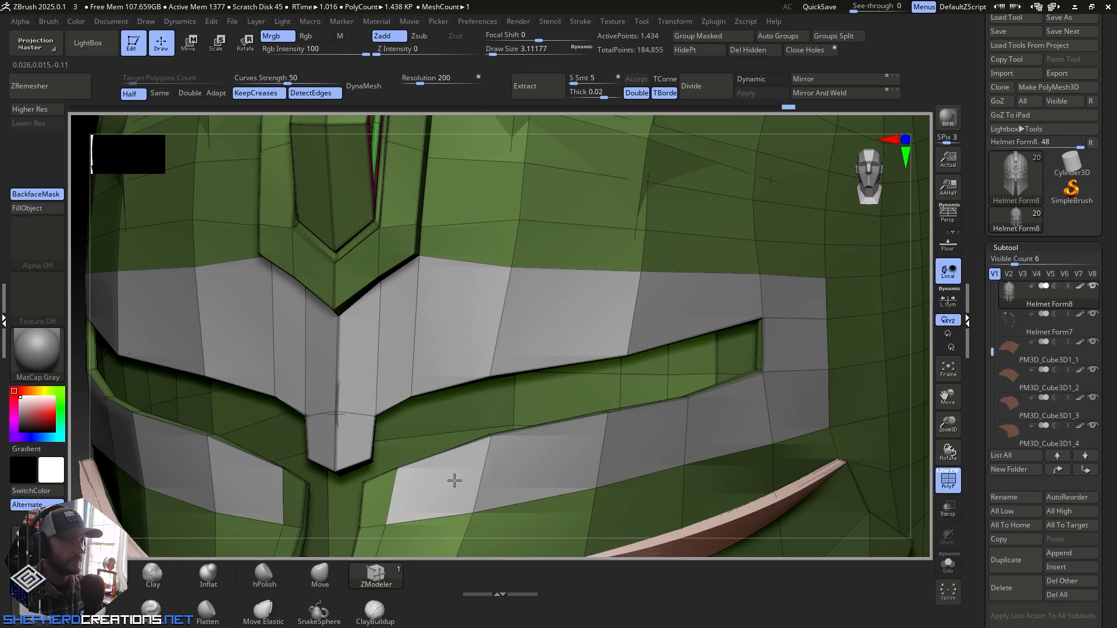
right_drag(412, 466, 582, 305)
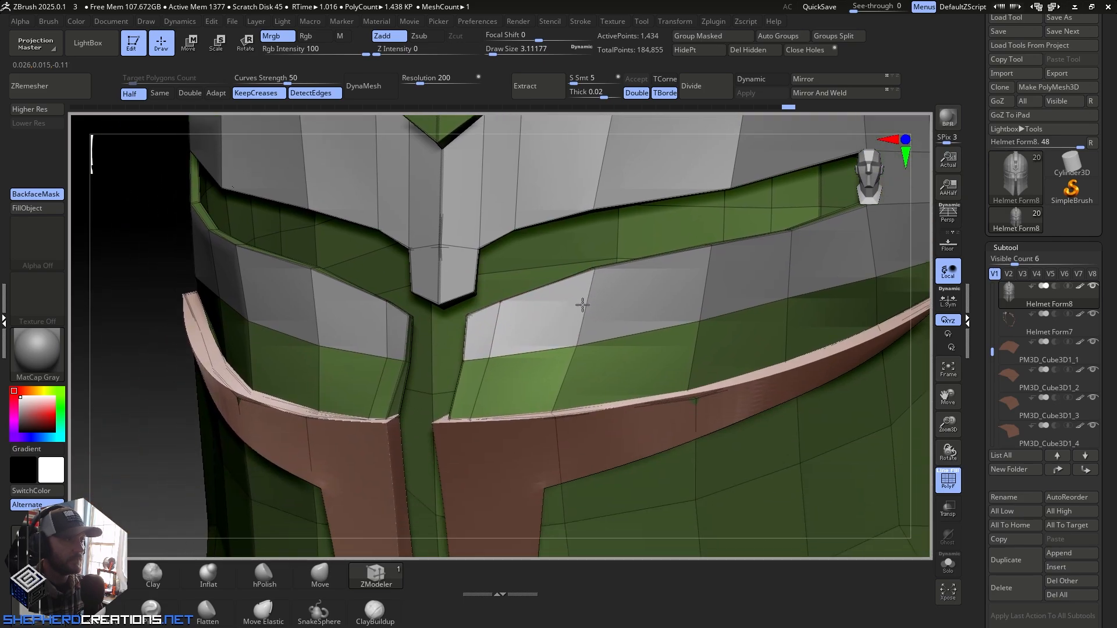
right_drag(534, 338, 489, 323)
alt+click(479, 400)
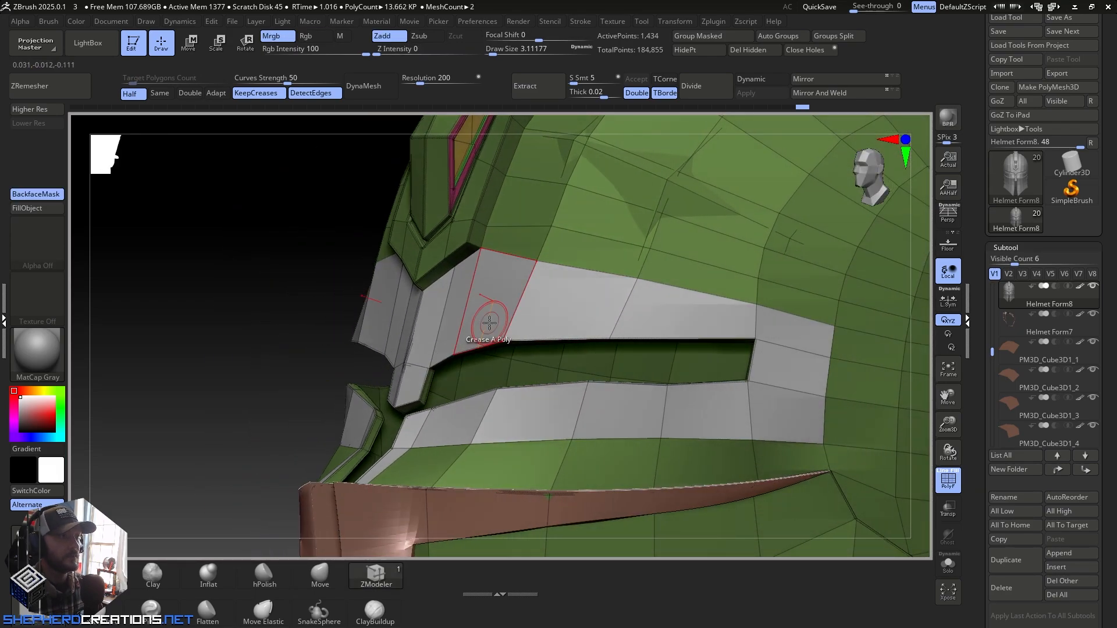
Step: Extrude the marked polygons around the visor slit slightly, using a Single Poly target with No Sides Polys
key(space)
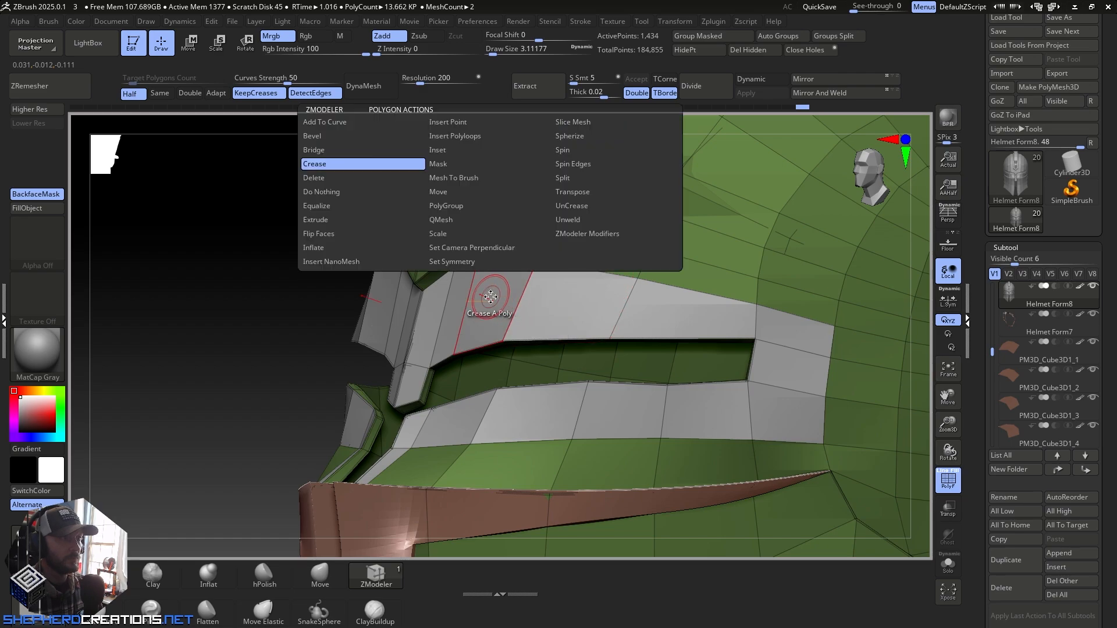
click(332, 219)
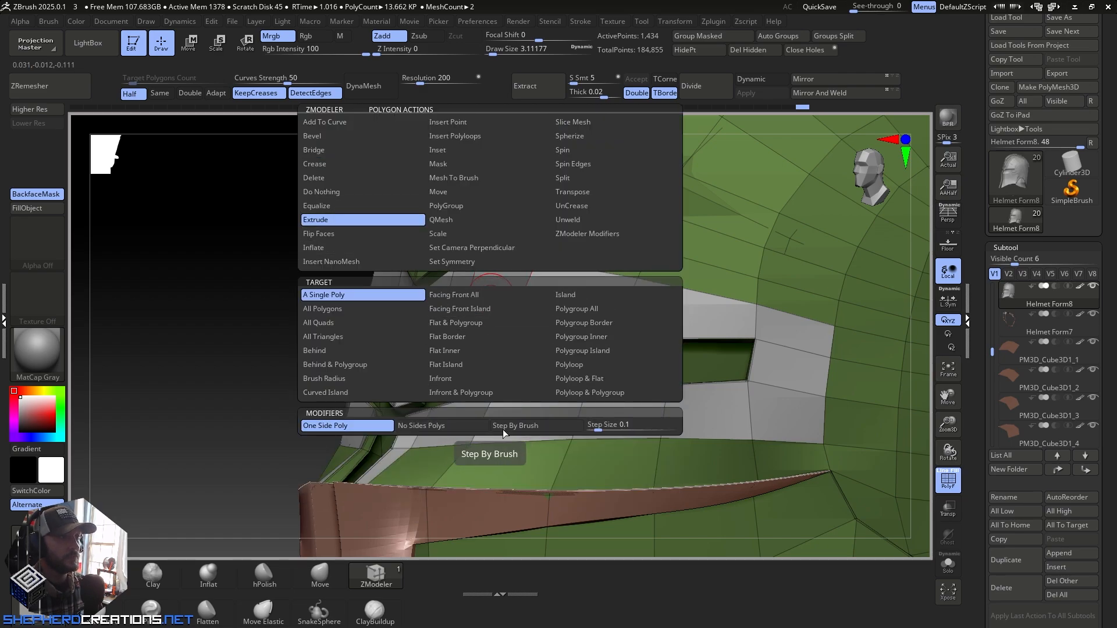
click(447, 428)
mouse_move(486, 309)
mouse_down()
mouse_move(464, 306)
mouse_move(483, 309)
mouse_up()
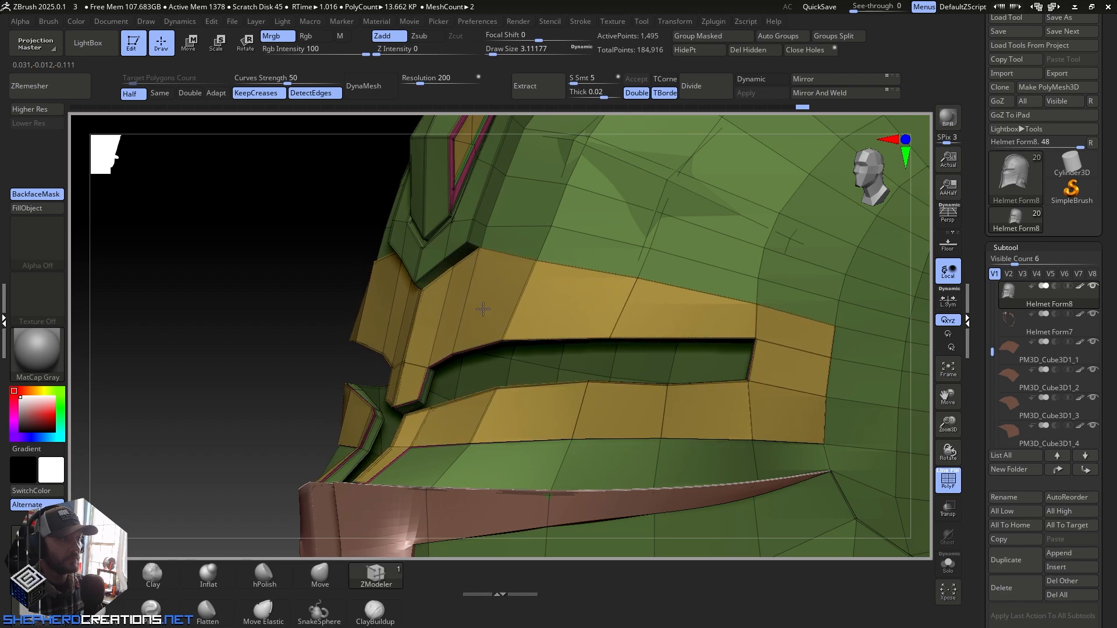
Step: Auto-group the helmet, split the groups into separate subtools and select the new visor band
click(779, 35)
click(827, 35)
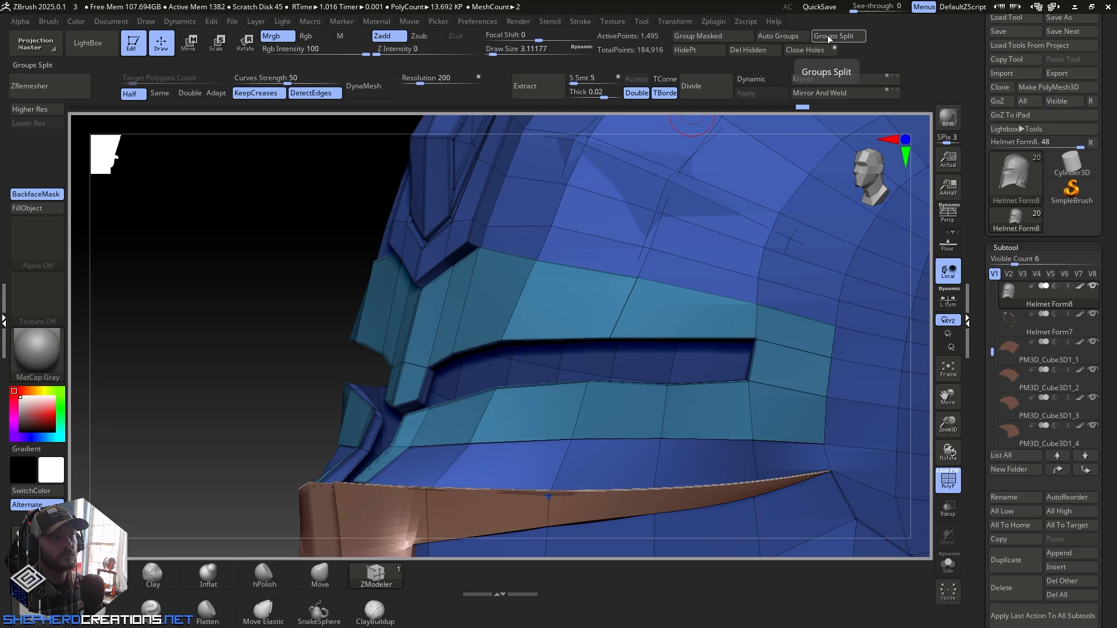
alt+click(614, 303)
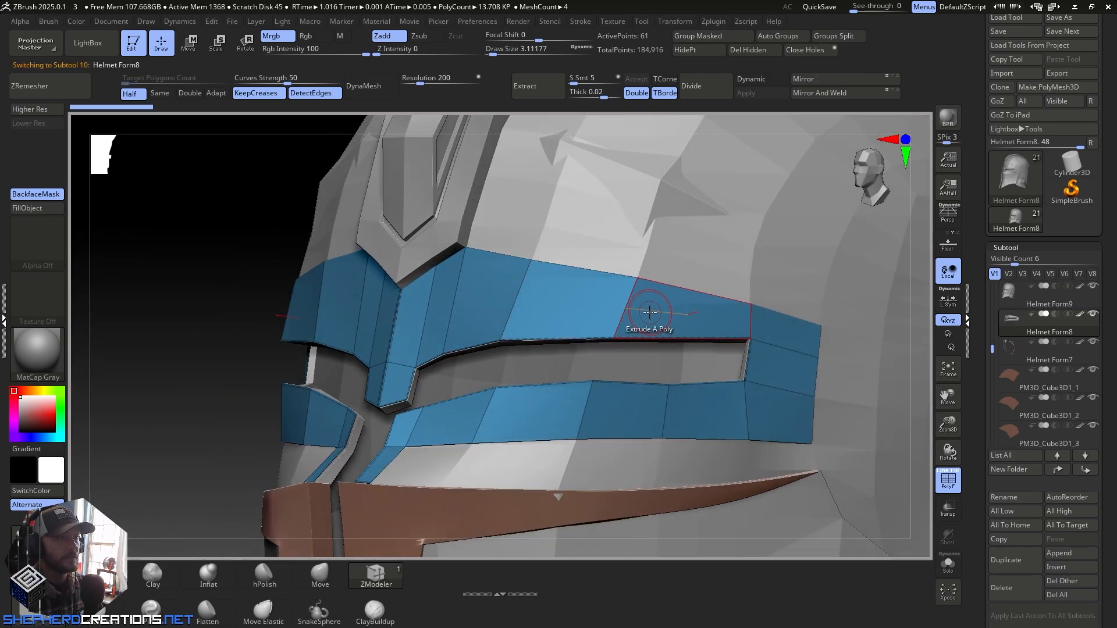
ctrl+right_drag(596, 295, 585, 264)
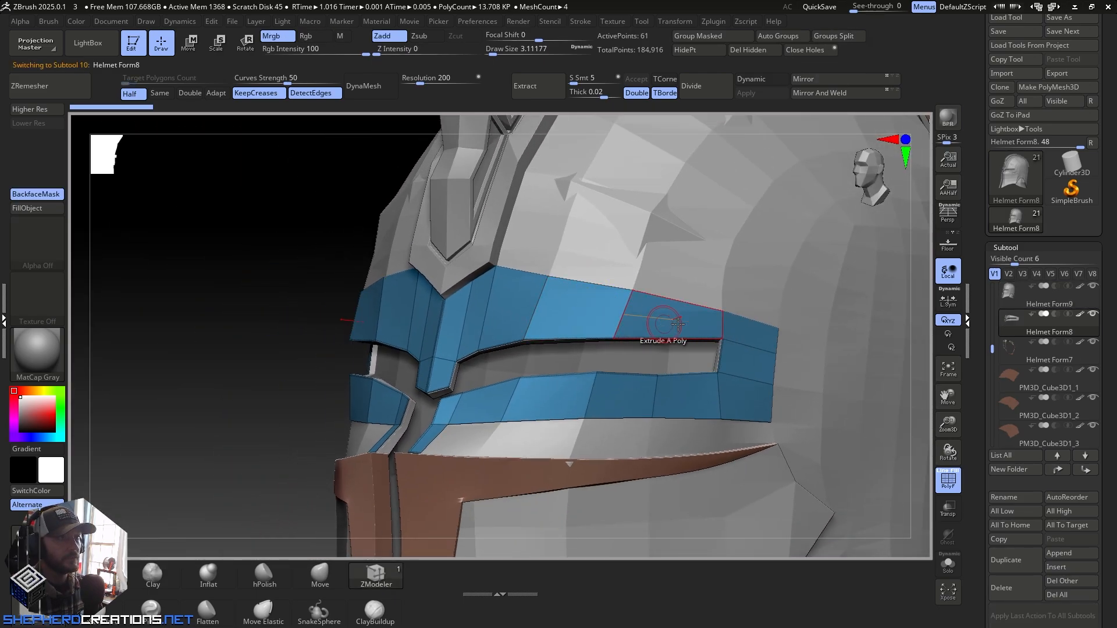
Step: With the Move brush, reposition the stray points on the helmet dome beside the front crest to flatten the spiky creases
alt+click(787, 238)
mouse_move(675, 265)
right_down()
mouse_move(626, 239)
mouse_move(688, 324)
mouse_move(456, 382)
right_up()
click(308, 583)
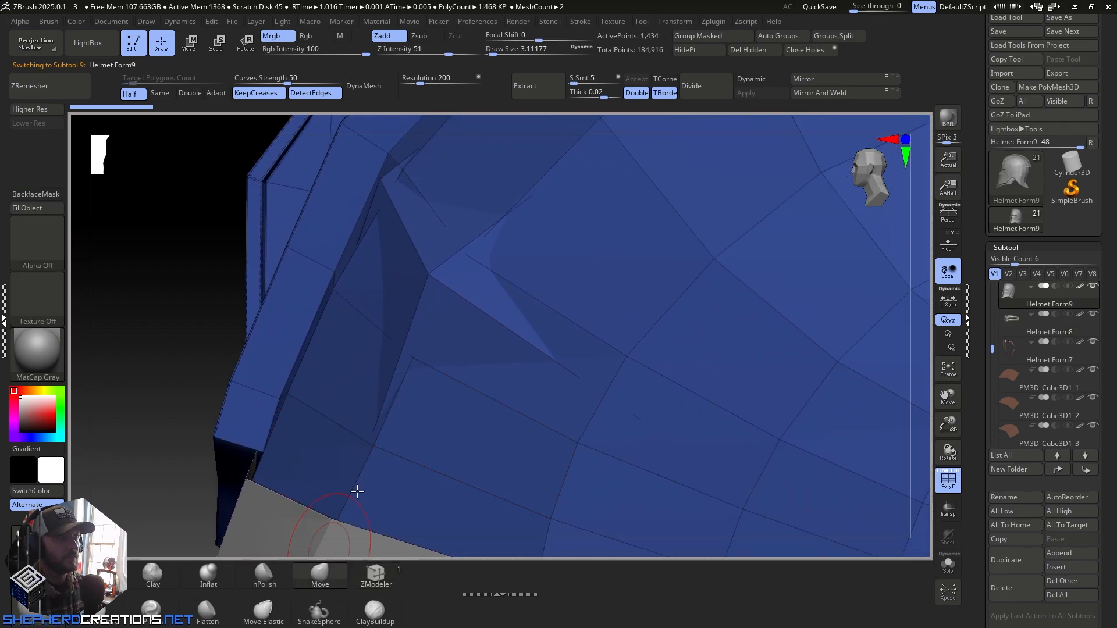
right_drag(350, 378, 424, 362)
drag(433, 277, 457, 286)
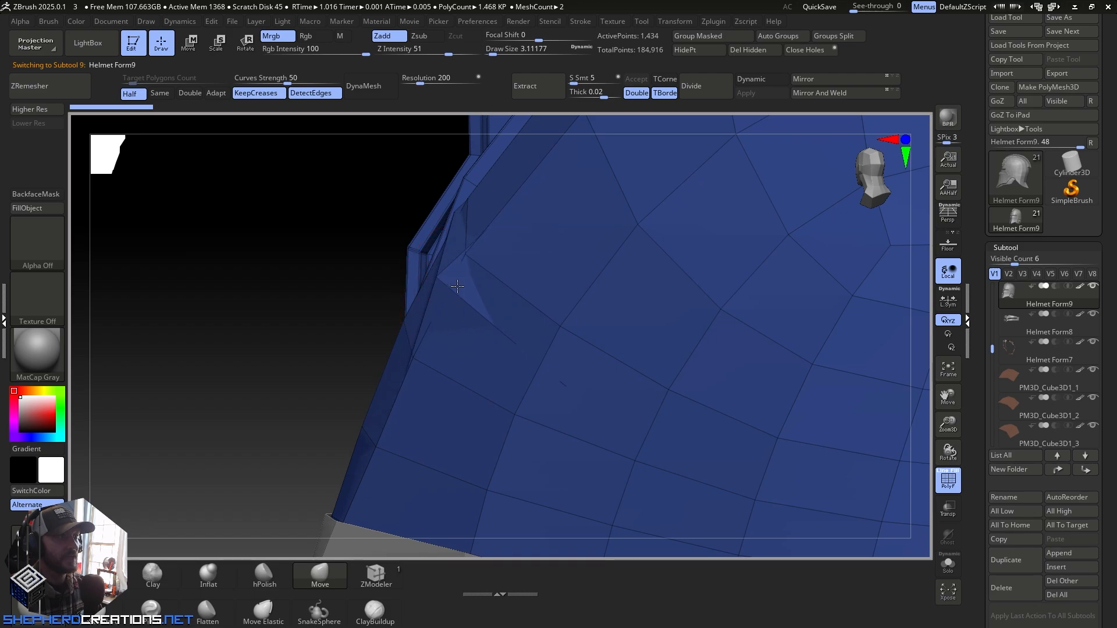
alt+right_drag(525, 307, 567, 451)
right_drag(566, 451, 514, 388)
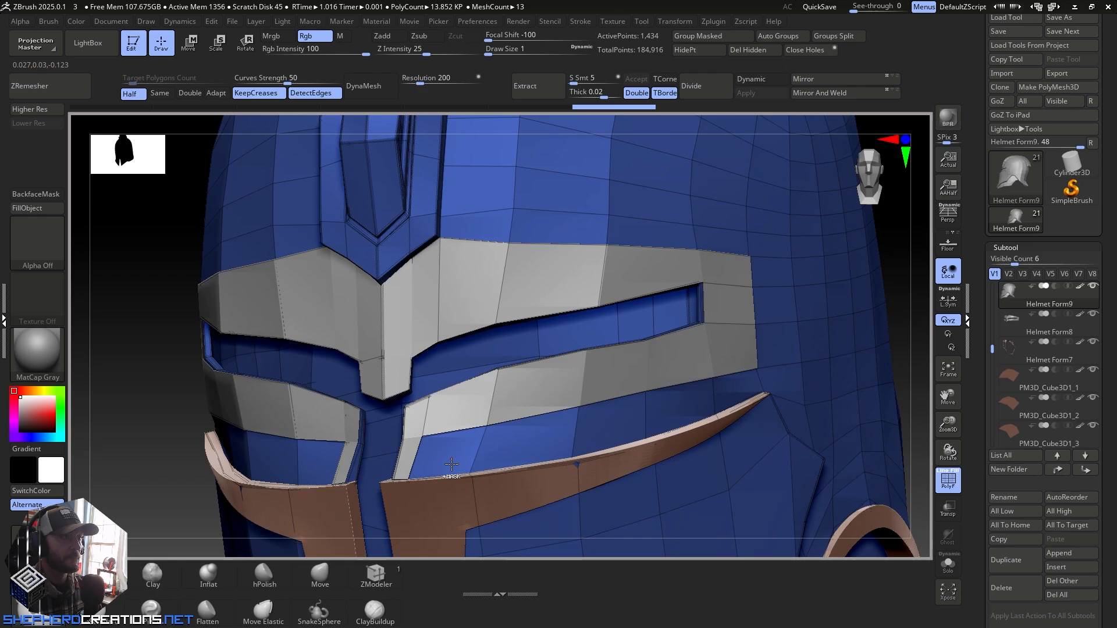
Step: Raise the main helmet shell to a higher smoothing level, then make the visor band the active subtool
alt+click(481, 291)
right_drag(479, 325, 543, 274)
alt+click(543, 274)
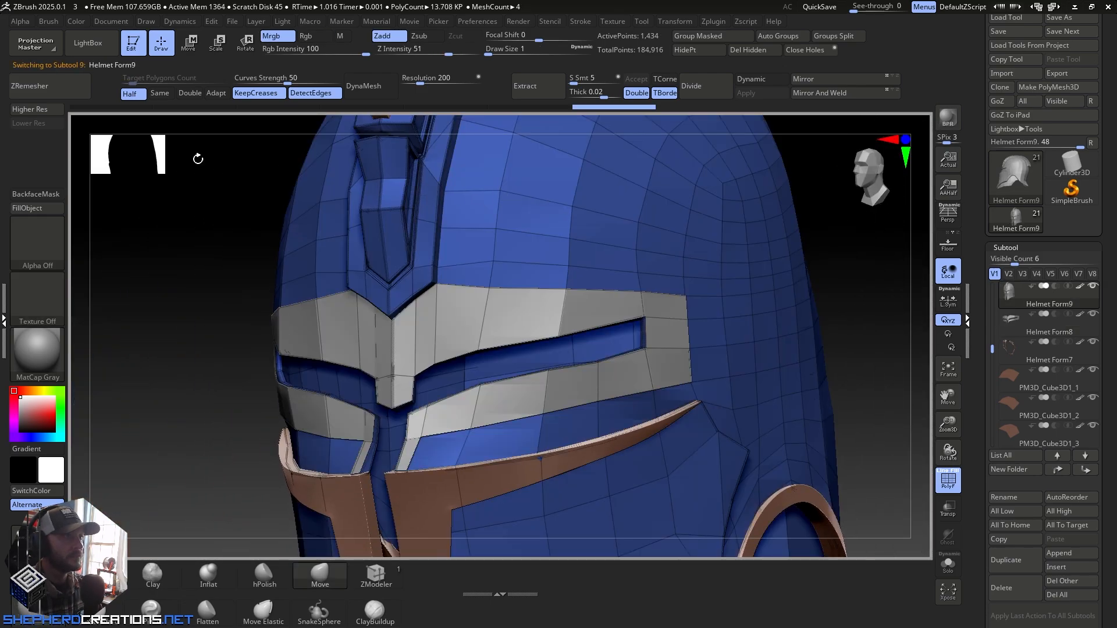
click(43, 113)
ctrl+right_drag(511, 327, 452, 334)
alt+click(466, 324)
Step: With the Move brush at draw size 6.57639, shape the band's upper edge into a V that dips toward the nose tab
alt+right_drag(516, 294, 394, 500)
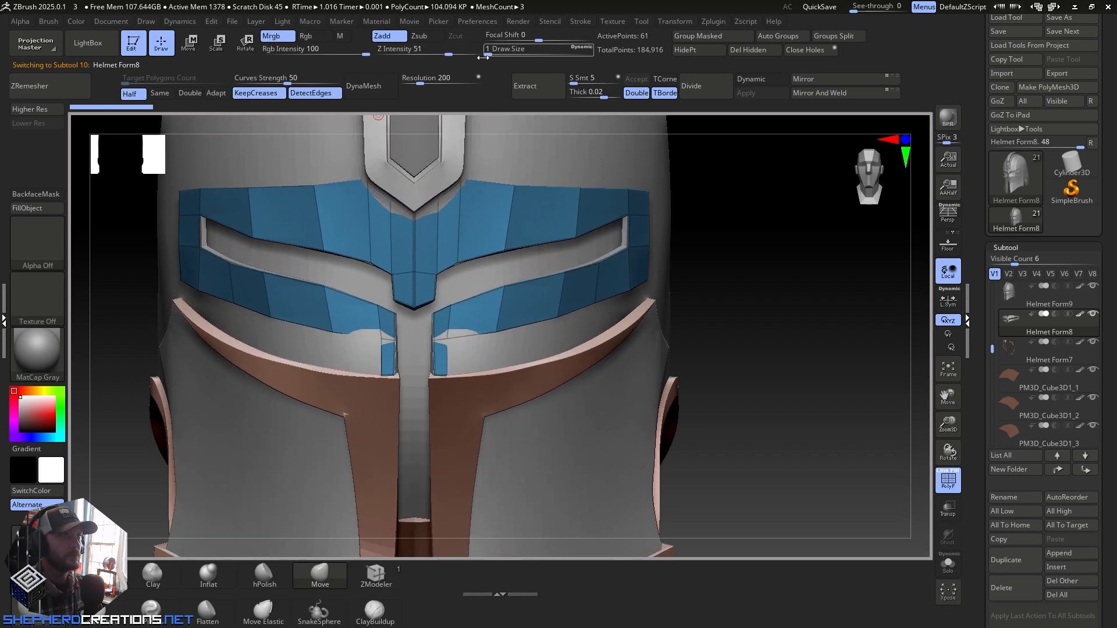
drag(498, 51, 495, 52)
ctrl+right_drag(439, 193, 464, 237)
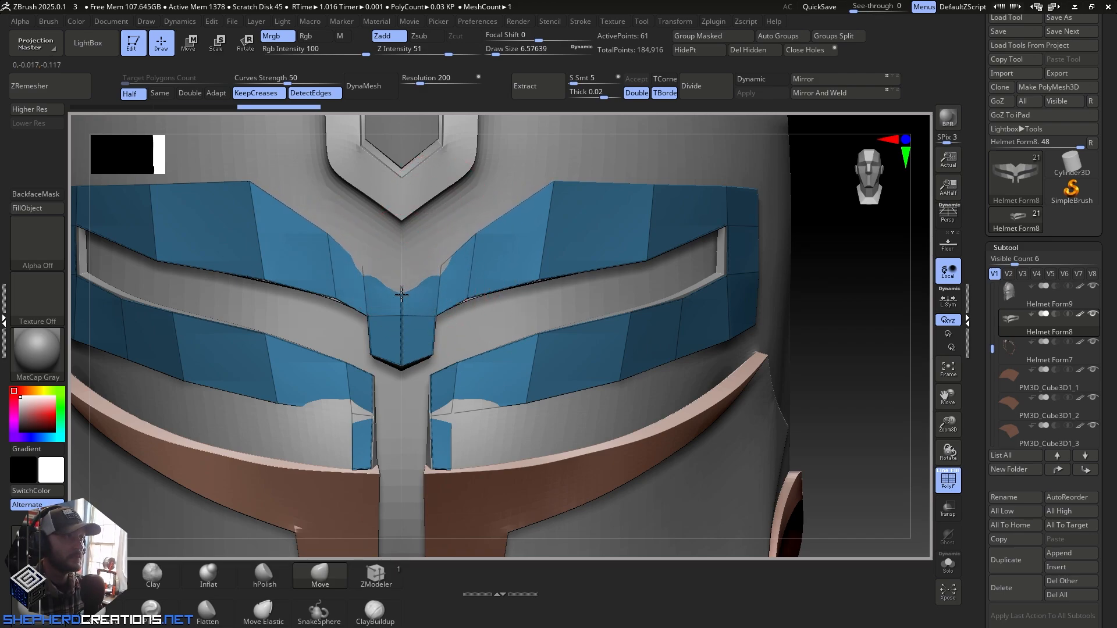
ctrl+right_drag(402, 305, 448, 289)
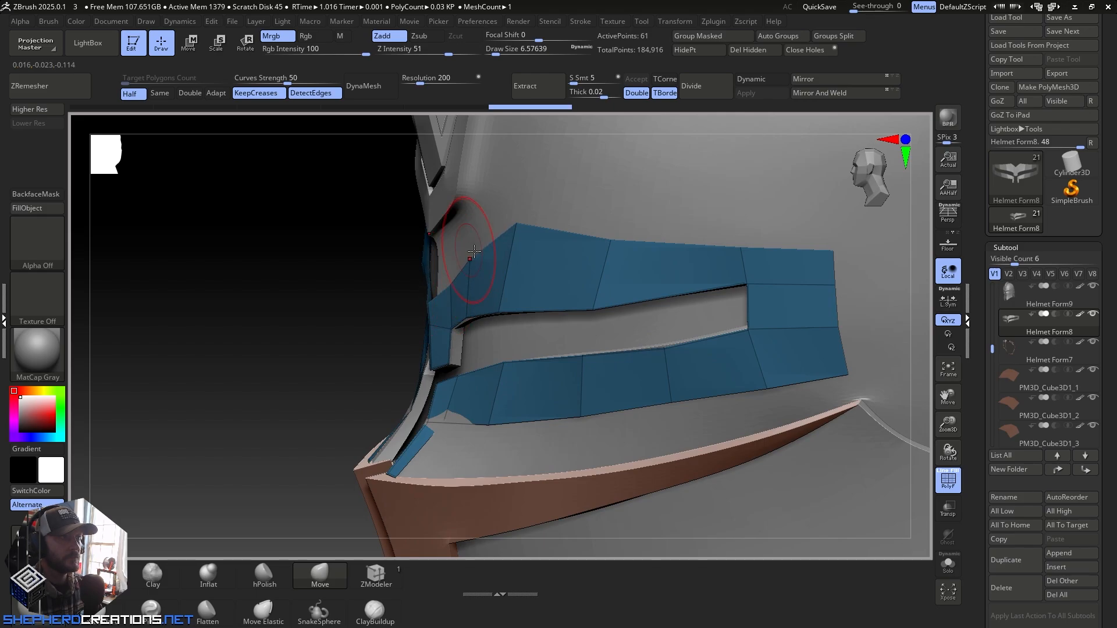
right_drag(475, 251, 549, 206)
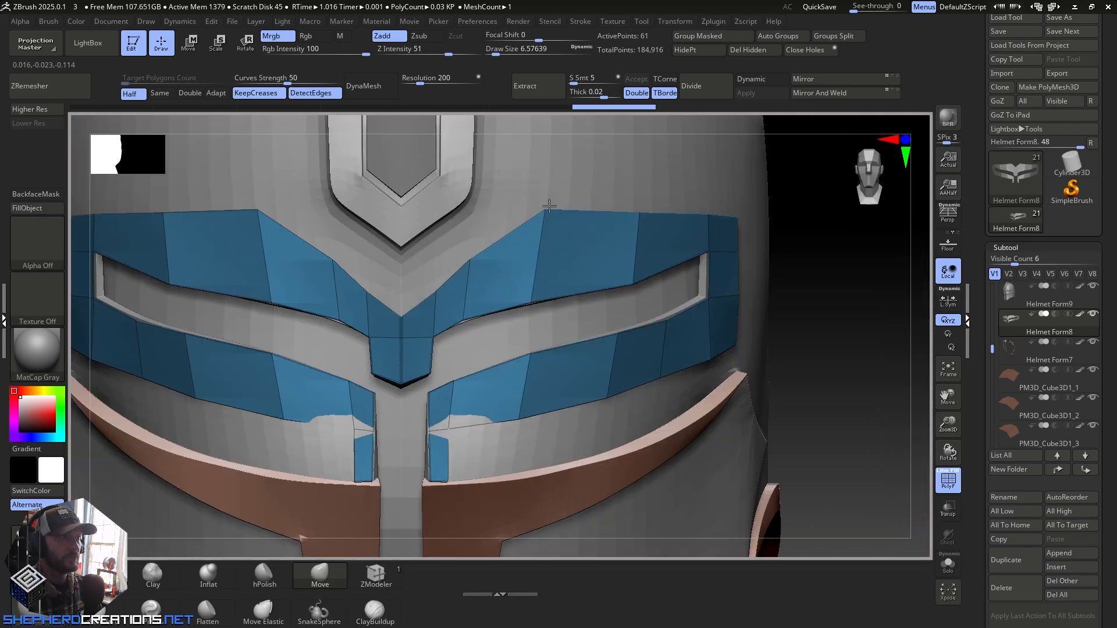
right_drag(474, 299, 634, 326)
Step: Shape the band's outer ends upward and narrow its lower strips and the legs beside the central gap
ctrl+right_drag(631, 399, 526, 227)
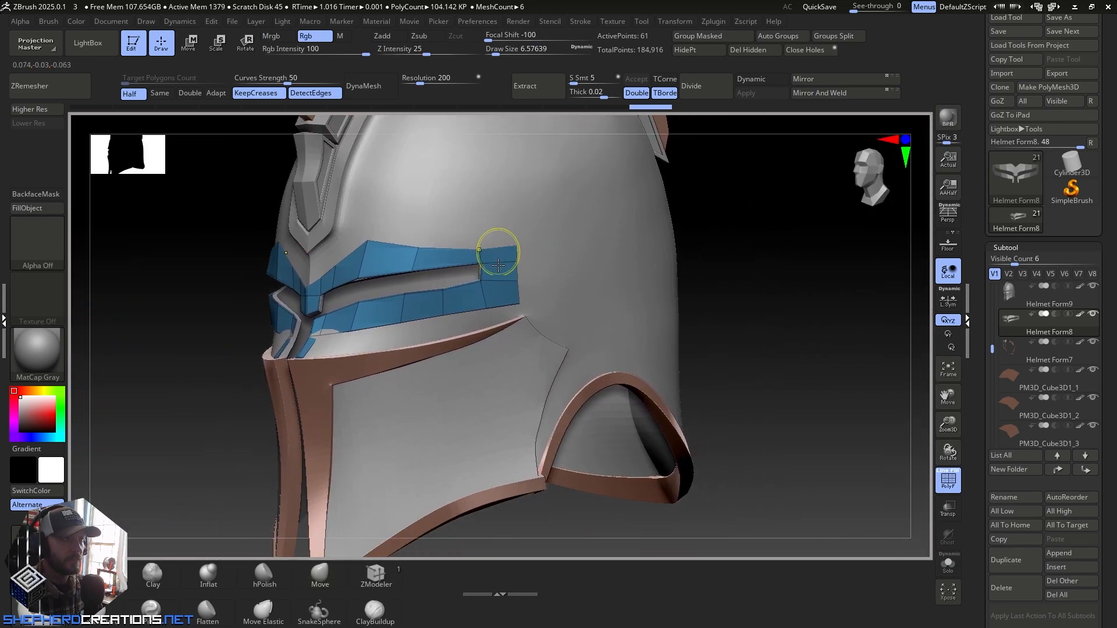
ctrl+right_drag(498, 265, 532, 307)
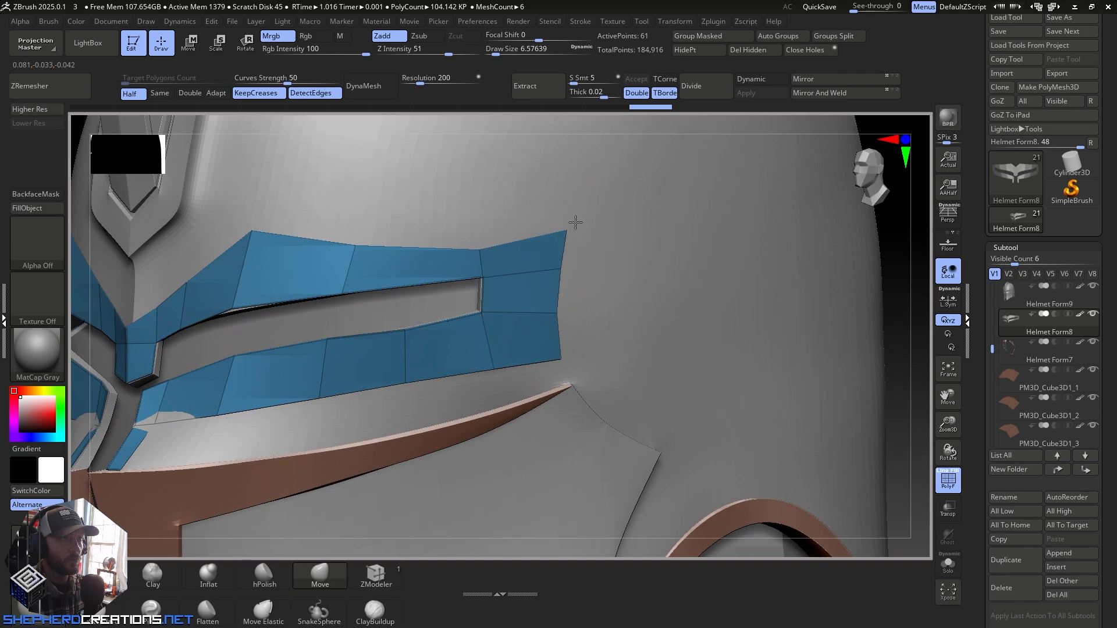
right_drag(576, 222, 546, 264)
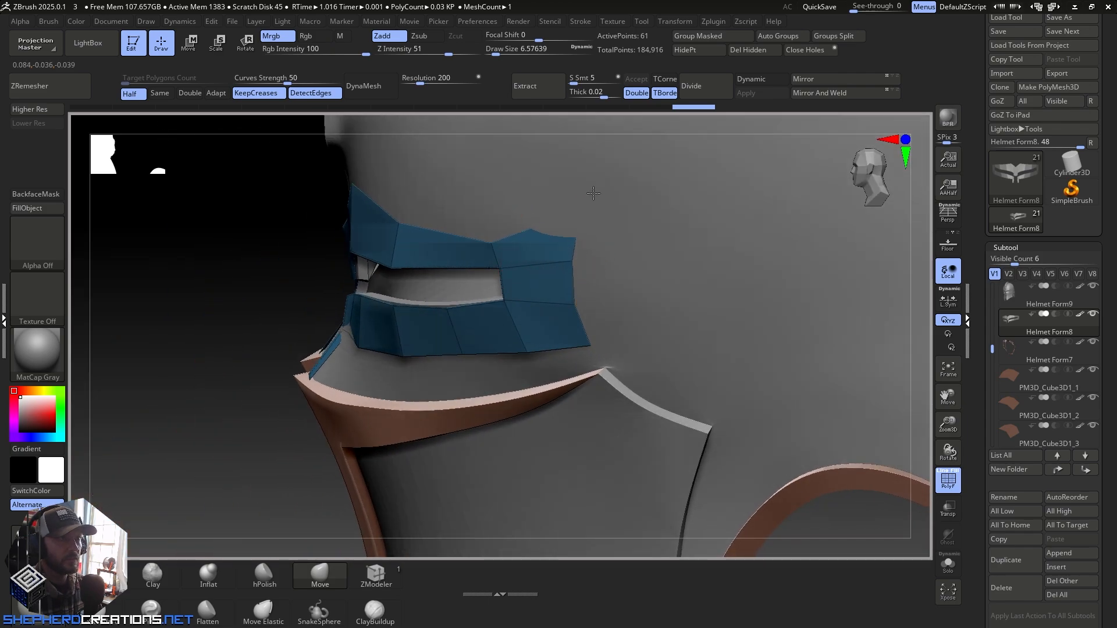
right_drag(373, 326, 419, 358)
mouse_move(419, 359)
ctrl+right_down()
mouse_move(473, 419)
mouse_move(472, 362)
mouse_move(444, 360)
mouse_move(438, 379)
ctrl+right_up()
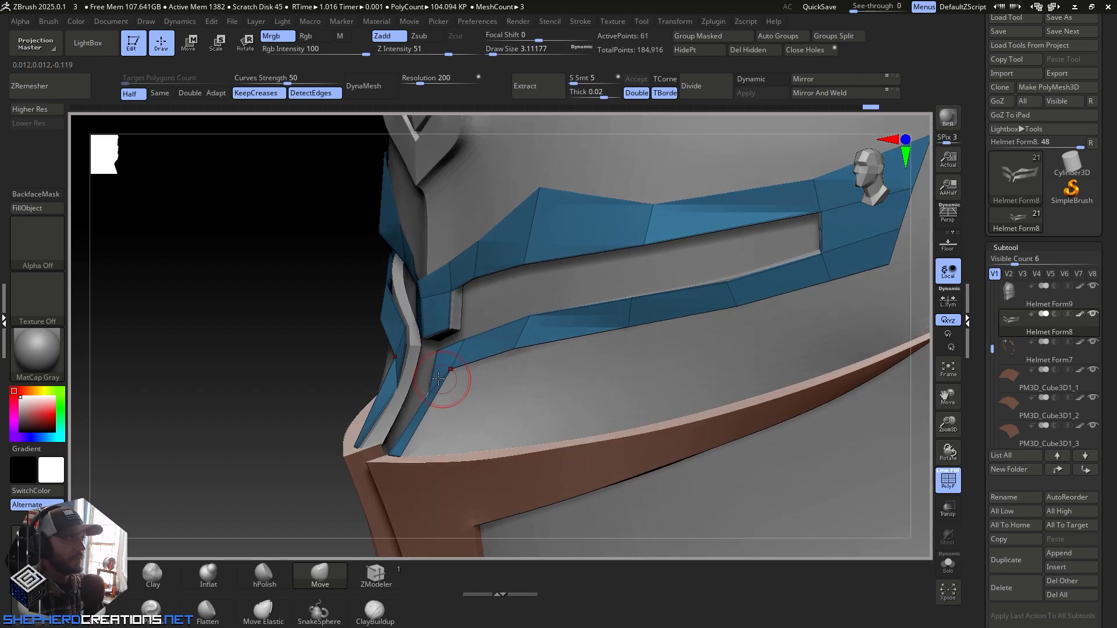
Step: Thicken the visor band outward with ZModeler's QMesh action, using a Polygroup All target
click(373, 585)
key(space)
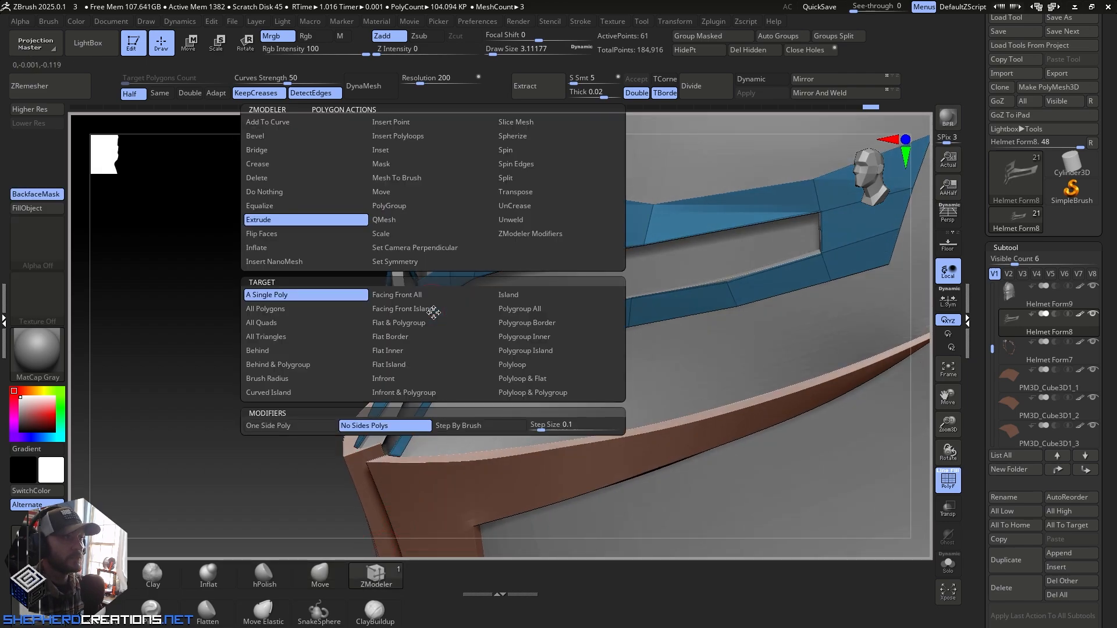
click(402, 221)
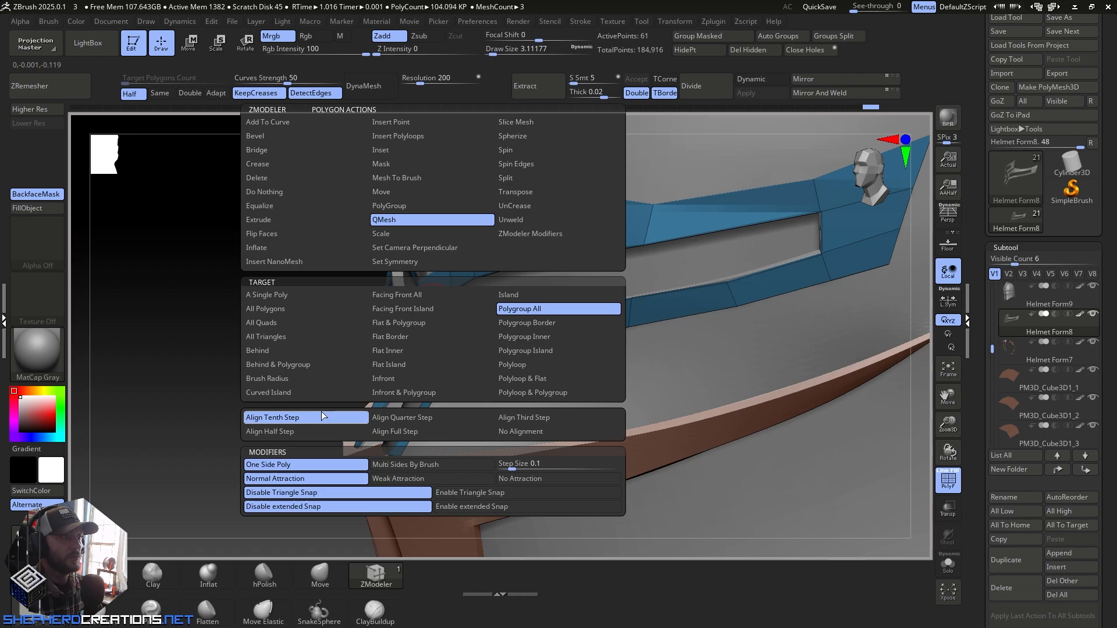
click(351, 323)
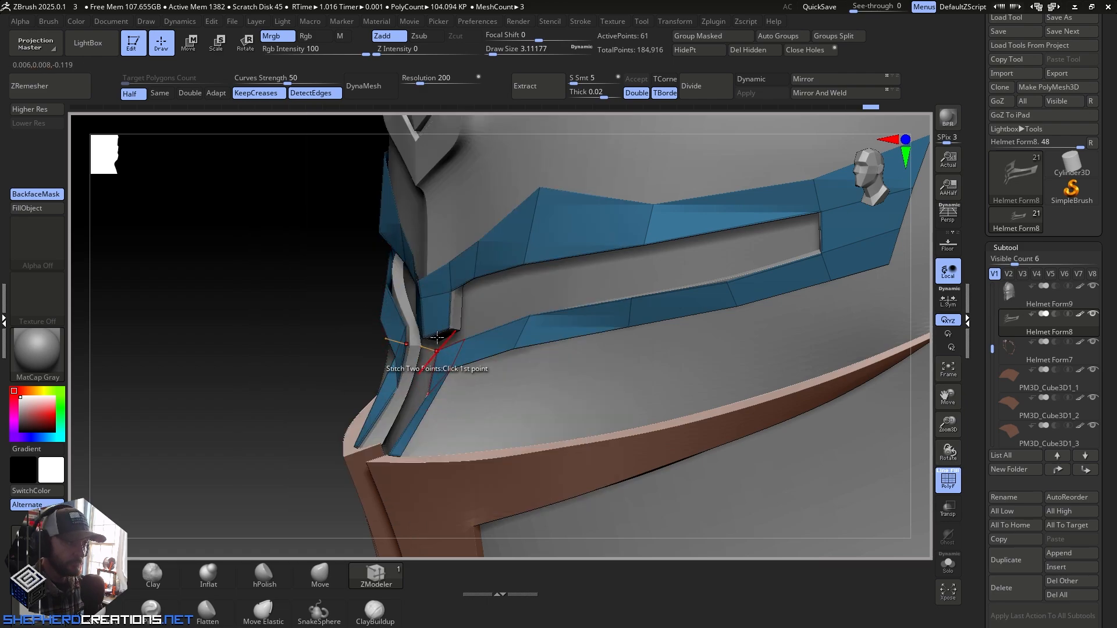
drag(433, 312, 406, 313)
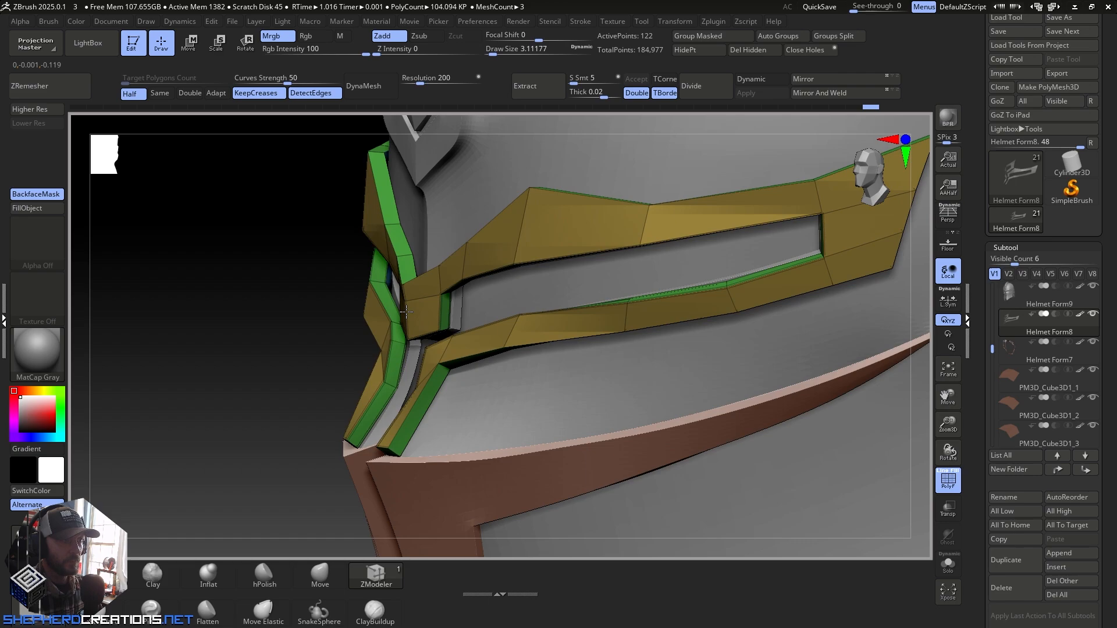
Step: Preview the thickened visor band with dynamic subdivision and return to its unsmoothed level
right_drag(425, 329, 474, 285)
click(44, 110)
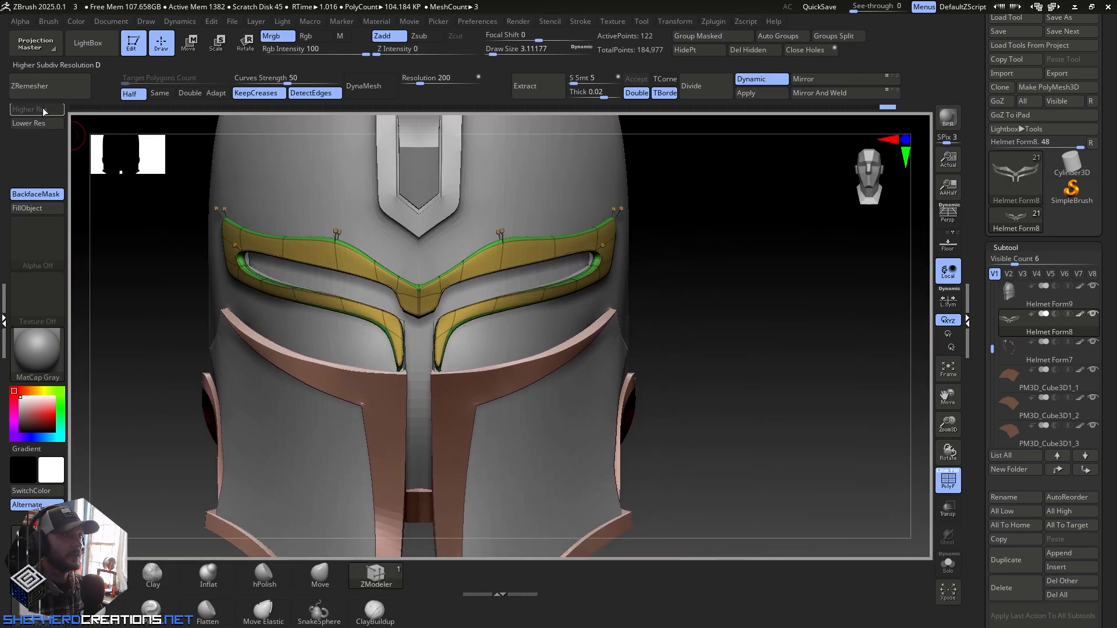
click(43, 124)
Step: Stitch the corner points at the lower end of the band's legs together in pairs to taper each end
mouse_move(407, 317)
ctrl+right_down()
mouse_move(423, 314)
mouse_move(435, 355)
ctrl+right_up()
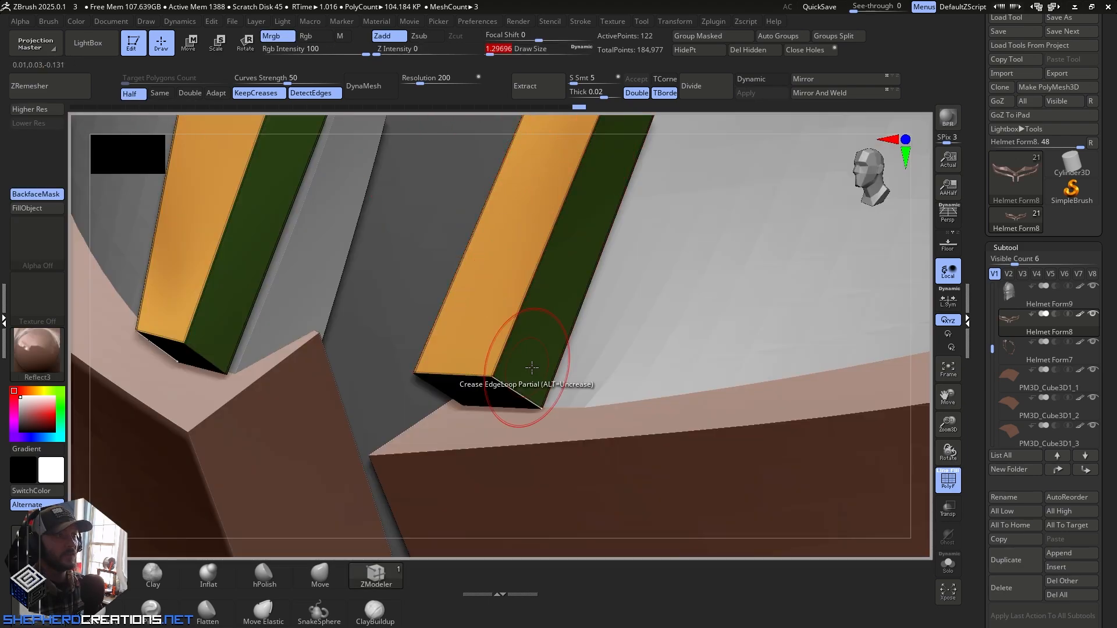
right_drag(532, 368, 556, 302)
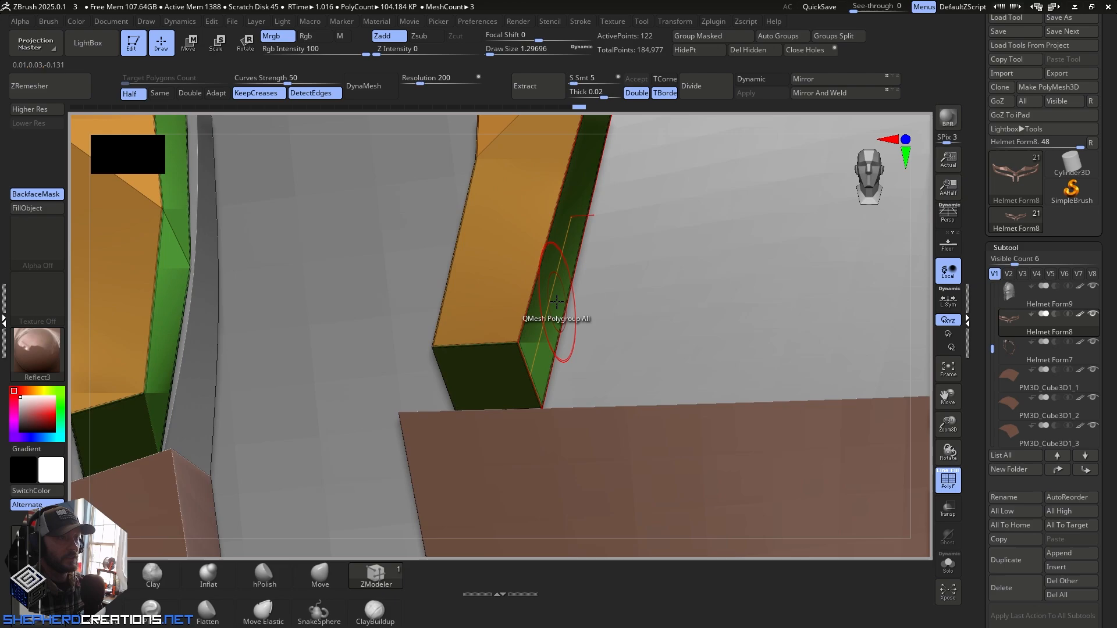
click(516, 342)
click(433, 347)
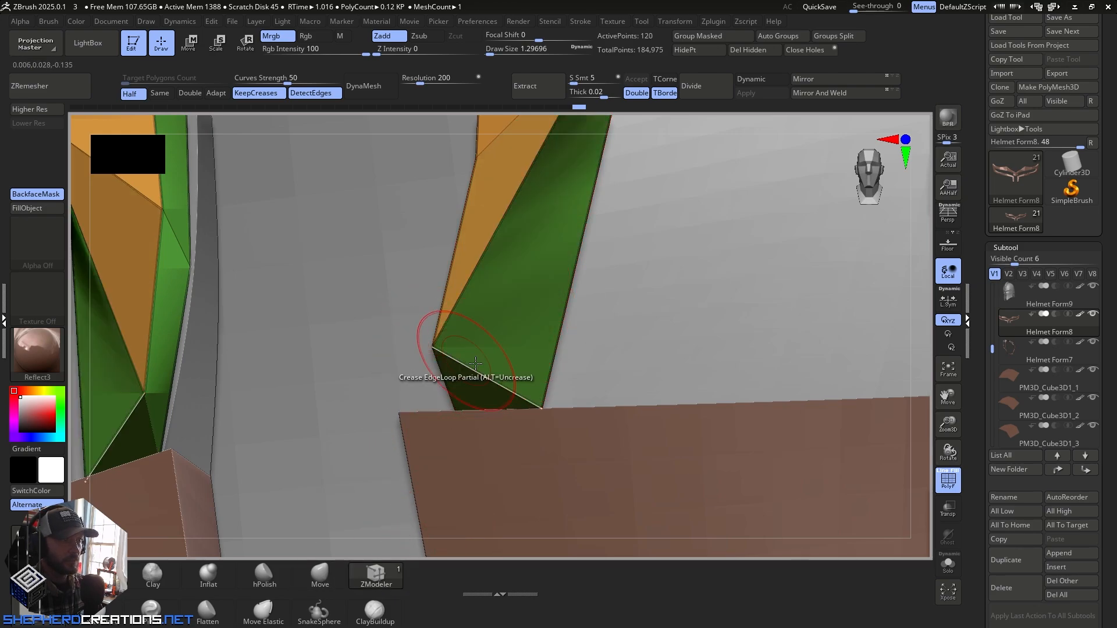
right_drag(445, 359, 511, 408)
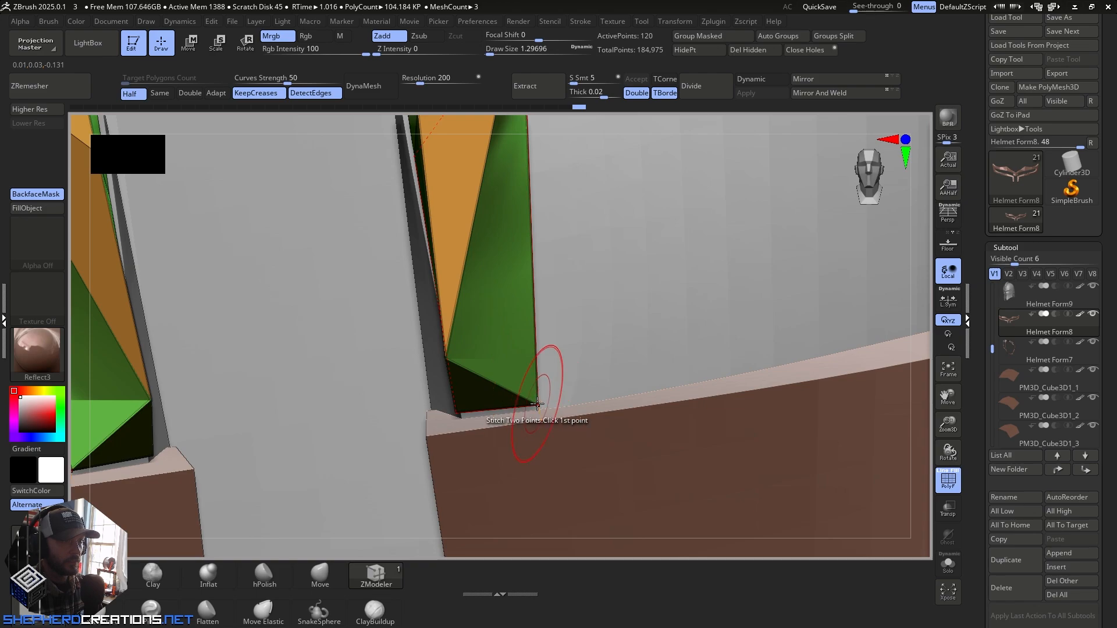
click(537, 403)
click(456, 414)
Step: With polyframe off and dynamic subdivision on, fit the legs' lower tips to the cheek trim's inner corners using Move at draw size 3.11177
mouse_move(511, 394)
right_down()
mouse_move(519, 458)
mouse_move(439, 244)
mouse_move(436, 198)
mouse_move(478, 391)
mouse_move(384, 373)
mouse_move(395, 343)
right_up()
key(shift+f)
key(d)
click(320, 575)
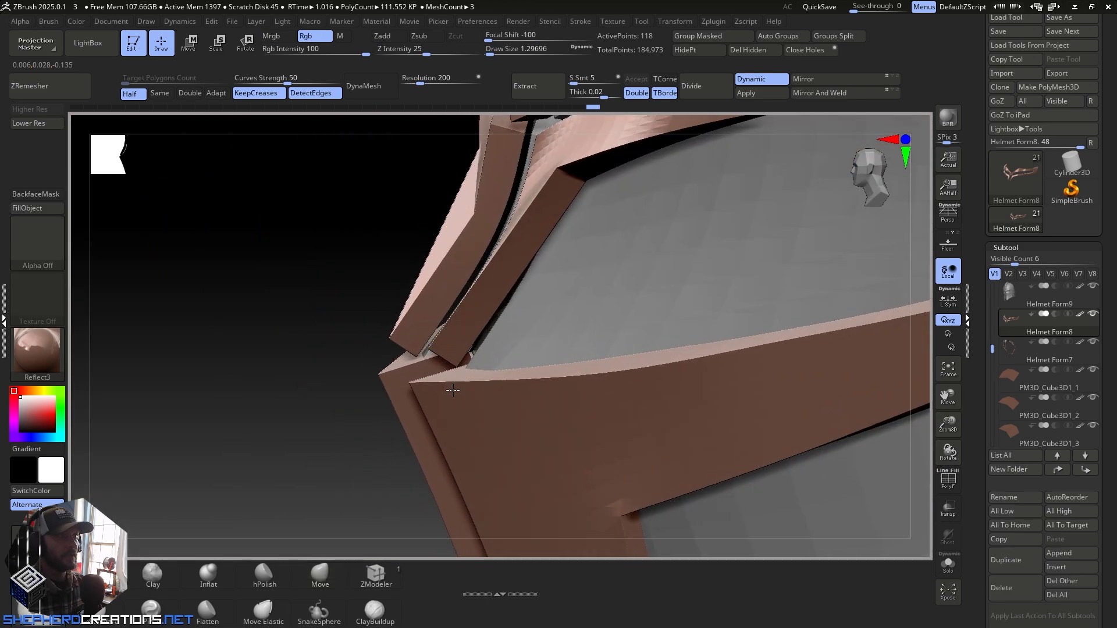
drag(496, 55, 493, 55)
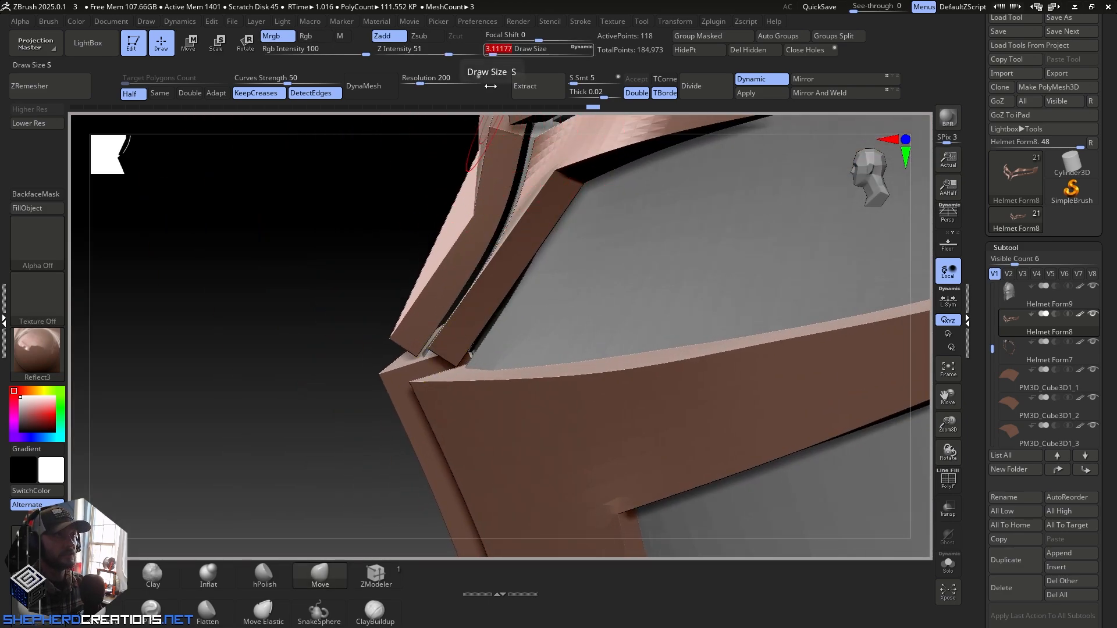
mouse_move(442, 378)
right_down()
mouse_move(448, 424)
mouse_move(468, 453)
right_up()
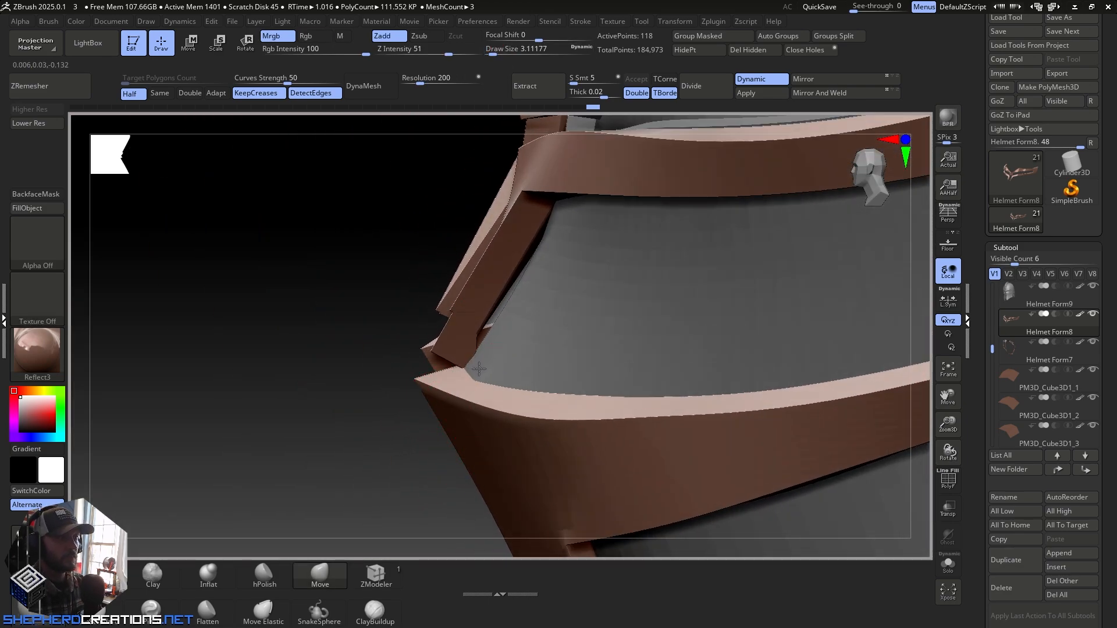
right_drag(496, 373, 523, 351)
right_drag(561, 348, 399, 376)
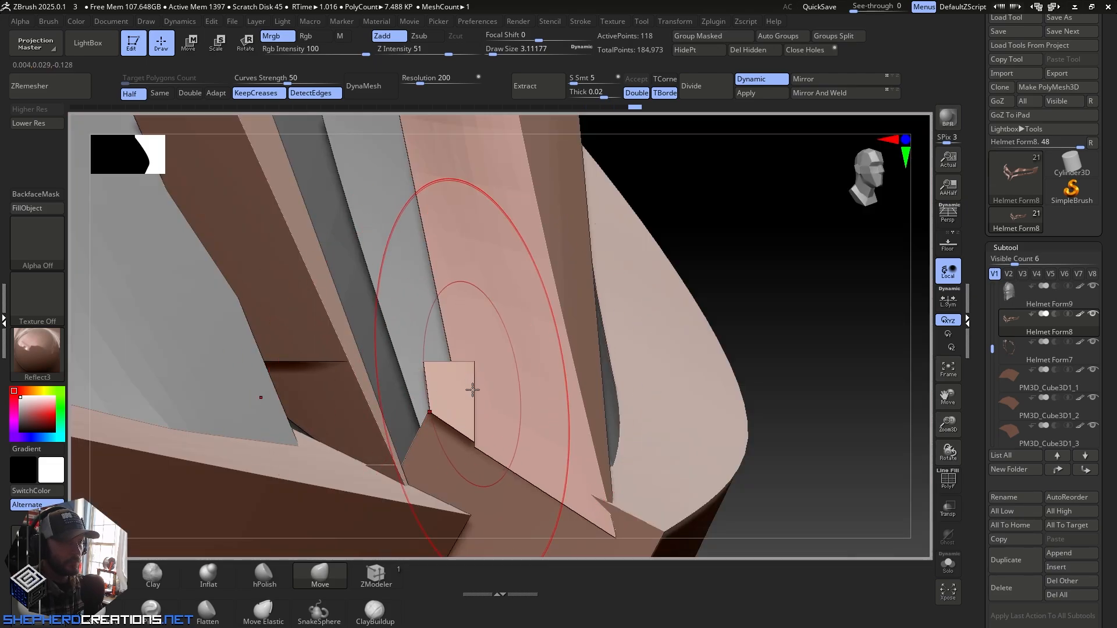
Step: Check the tips from several angles, then reshape the lower strips with polyframe on where they bend down beside the central gap
mouse_move(472, 390)
right_down()
mouse_move(461, 297)
mouse_move(473, 283)
right_up()
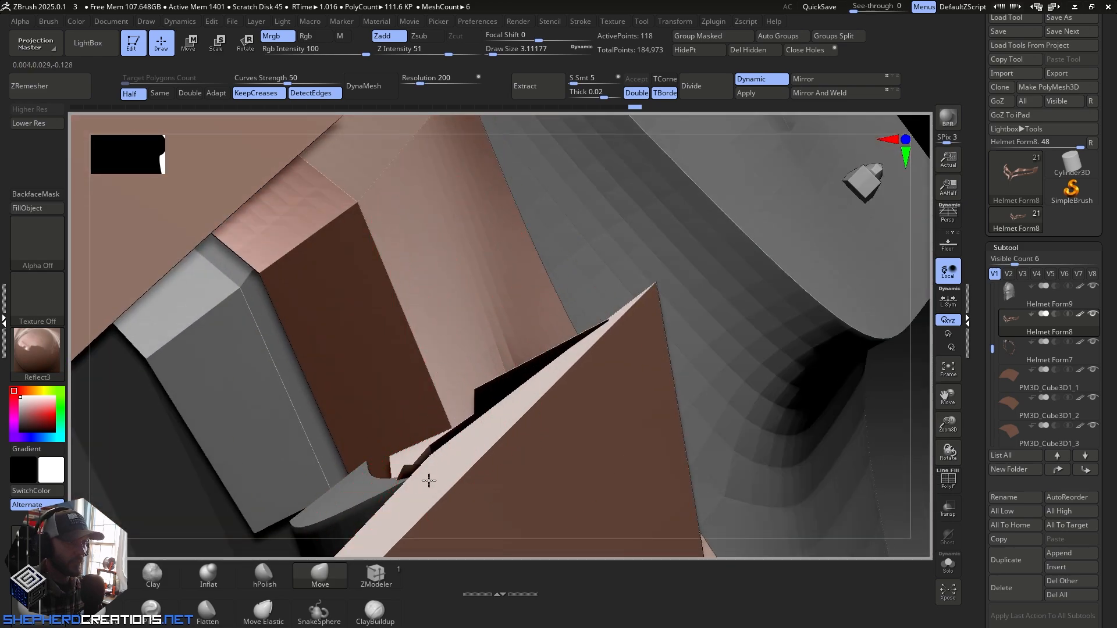
right_drag(493, 365, 318, 65)
ctrl+right_drag(486, 431, 494, 243)
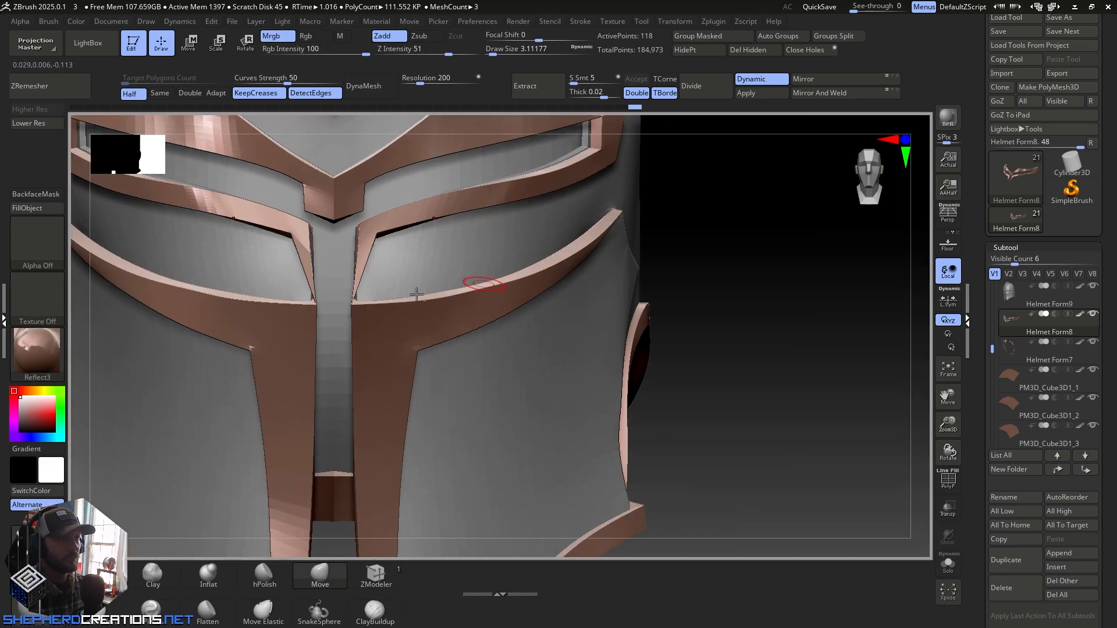
alt+right_drag(417, 295, 606, 145)
alt+right_drag(305, 390, 638, 90)
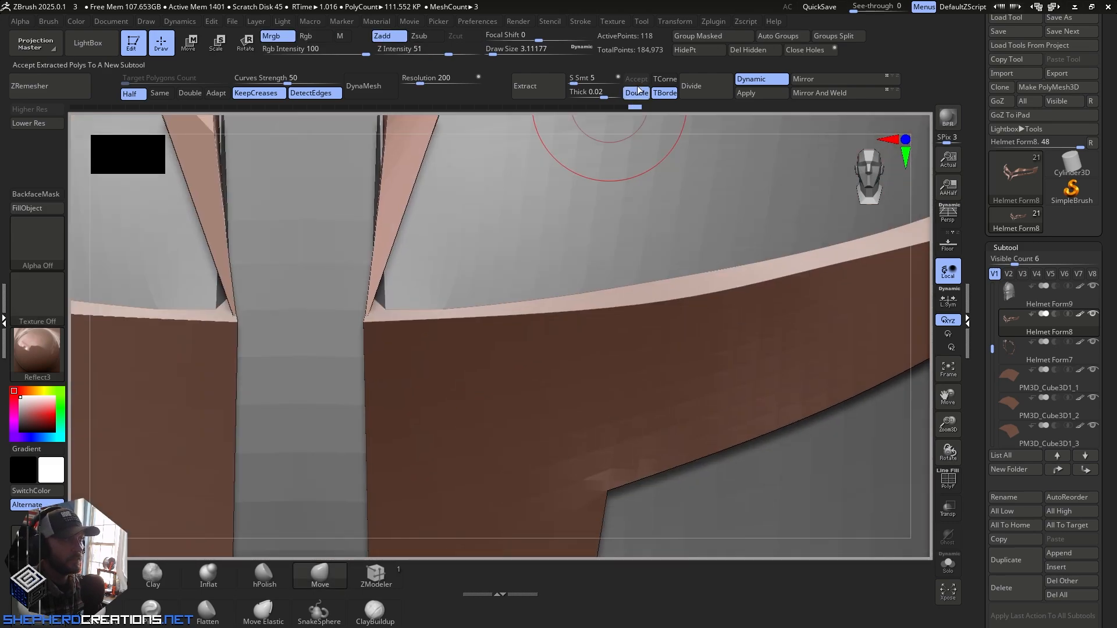
right_drag(468, 316, 391, 498)
right_drag(349, 343, 379, 358)
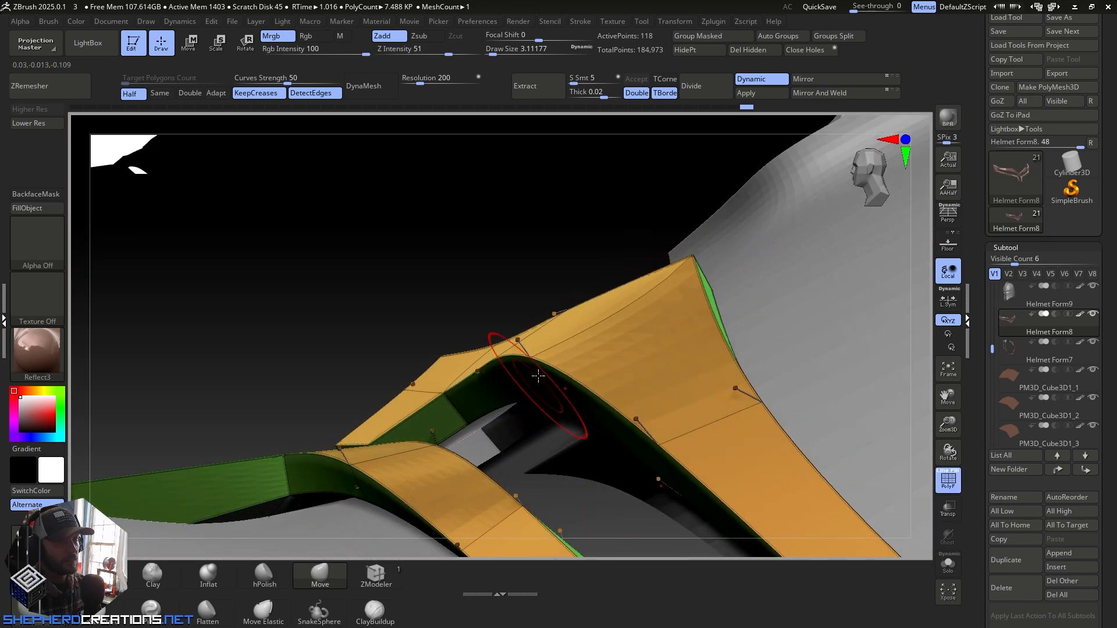
Step: Examine the visor band's lower strips and slit from the front, side and inside for their fit against the trim and helmet shell
right_drag(538, 376, 546, 348)
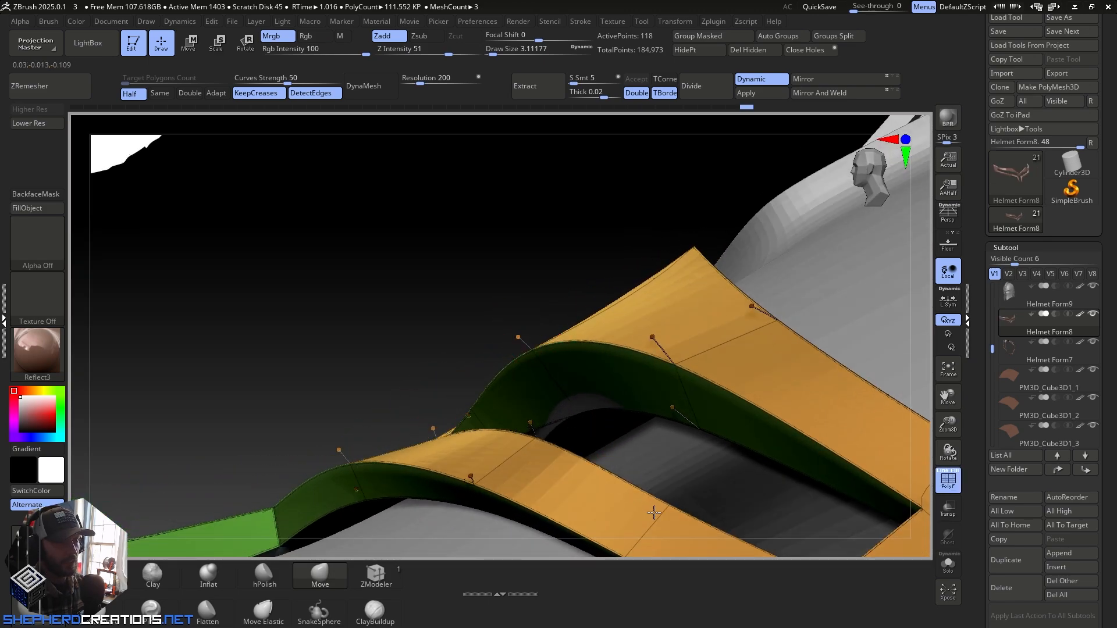
mouse_move(542, 425)
right_down()
mouse_move(536, 416)
mouse_move(593, 416)
mouse_move(508, 424)
right_up()
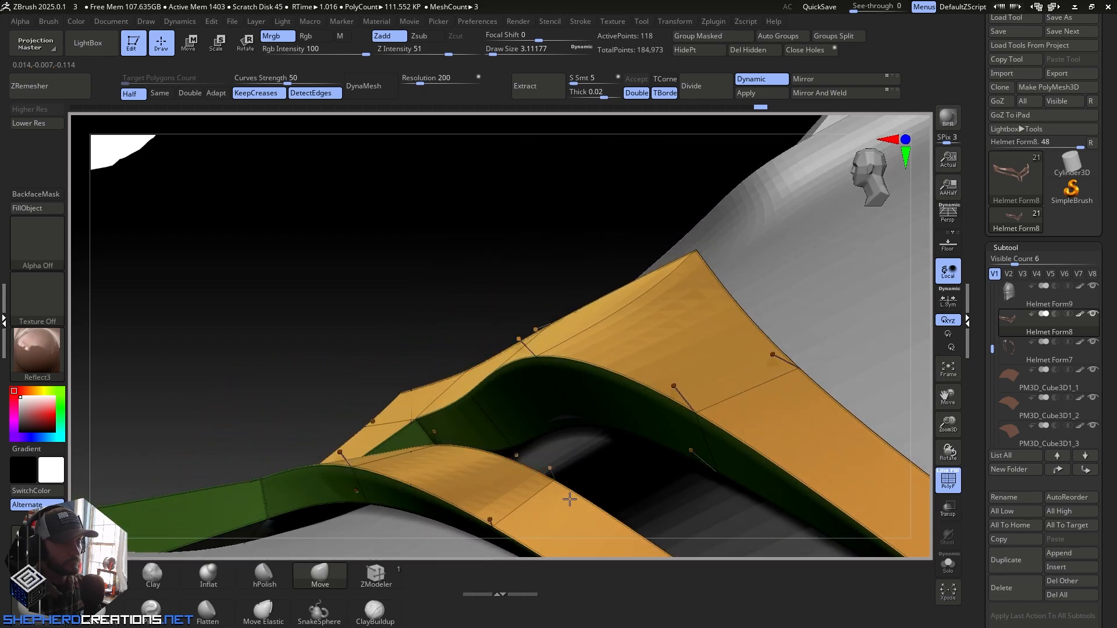
right_drag(540, 430, 538, 449)
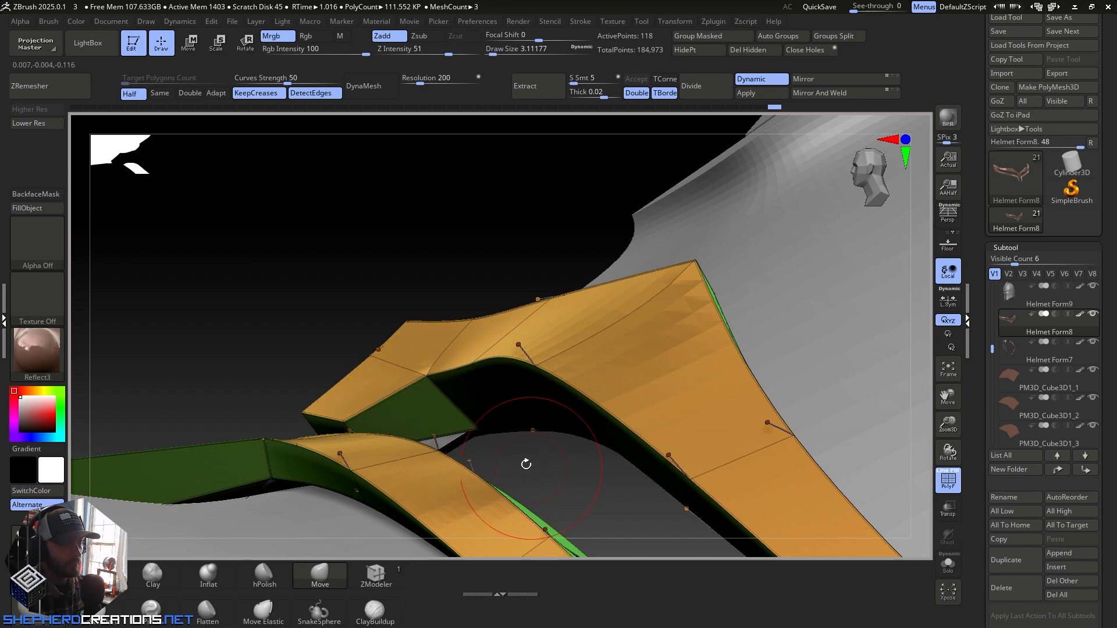
right_drag(526, 464, 594, 348)
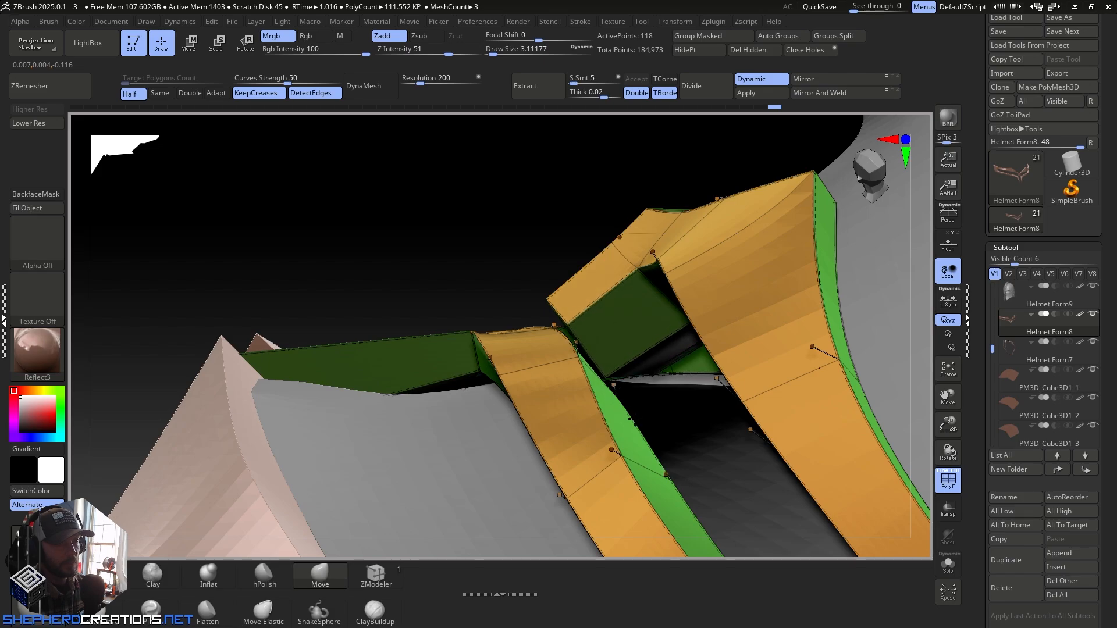
mouse_move(635, 419)
right_down()
mouse_move(713, 332)
mouse_move(711, 303)
right_up()
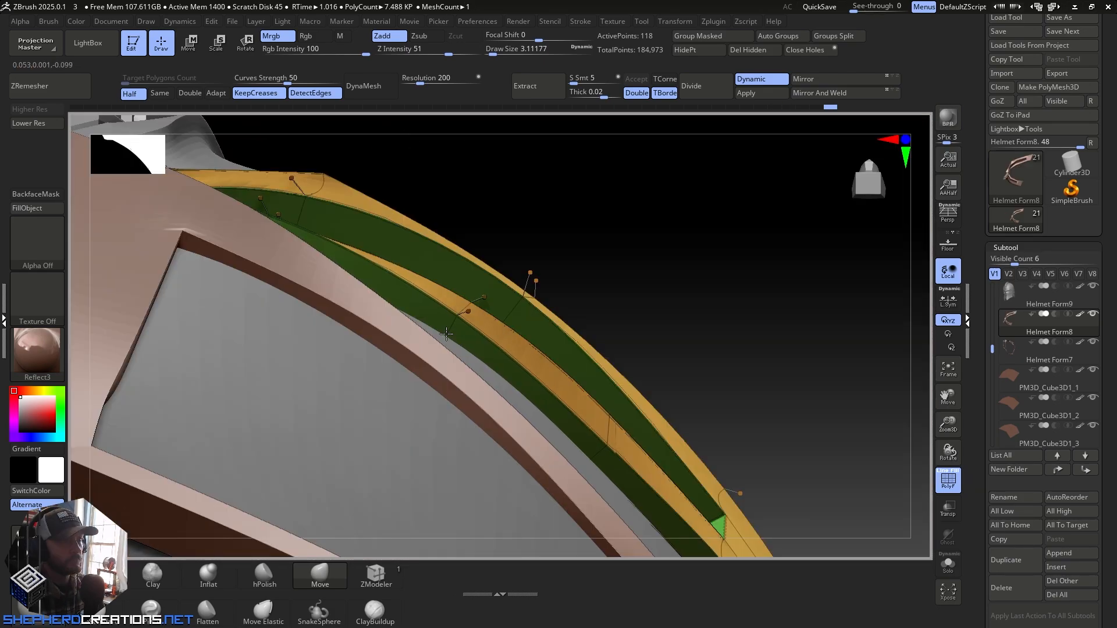
right_drag(428, 336, 431, 403)
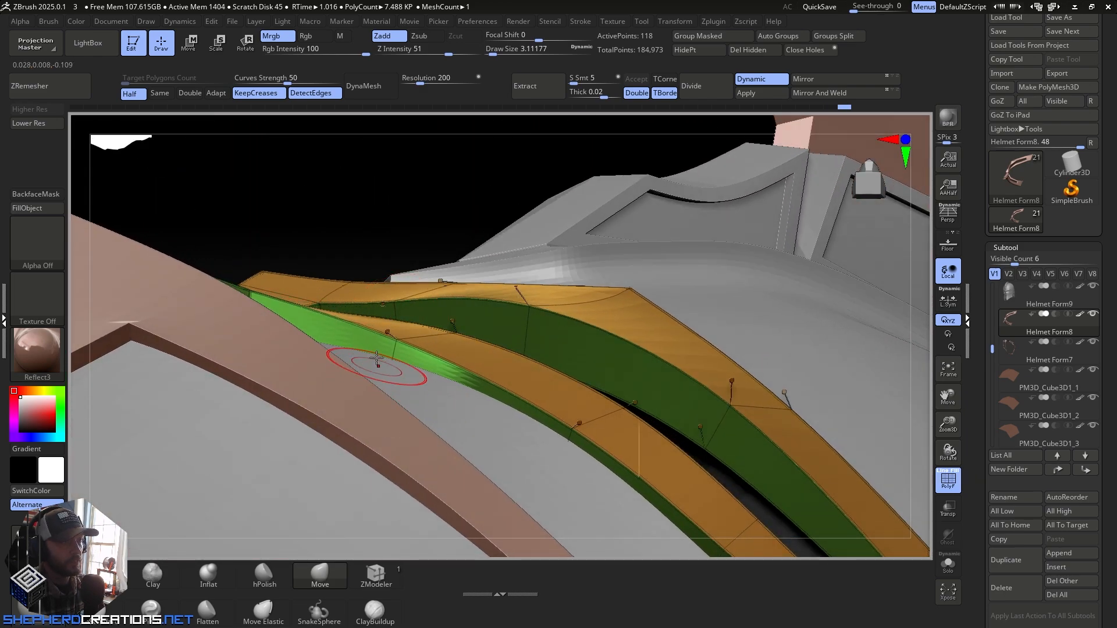
mouse_move(376, 359)
right_down()
mouse_move(464, 400)
mouse_move(404, 386)
mouse_move(412, 394)
mouse_move(407, 382)
mouse_move(426, 423)
mouse_move(423, 379)
mouse_move(381, 382)
mouse_move(486, 321)
mouse_move(448, 324)
mouse_move(461, 375)
mouse_move(511, 349)
mouse_move(512, 297)
right_up()
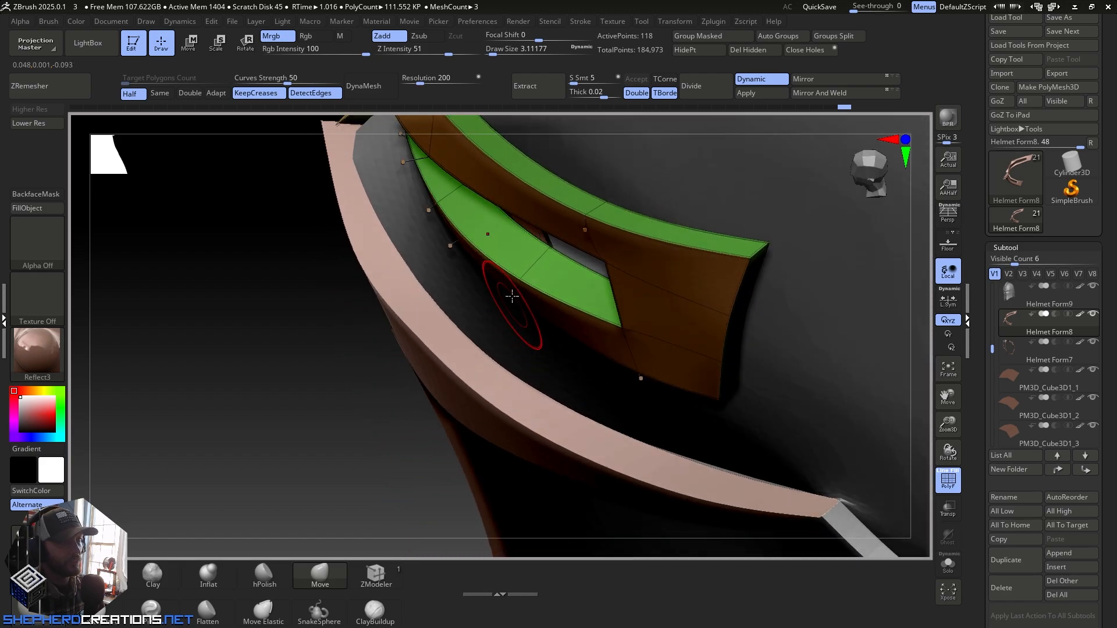
alt+right_drag(534, 240, 598, 372)
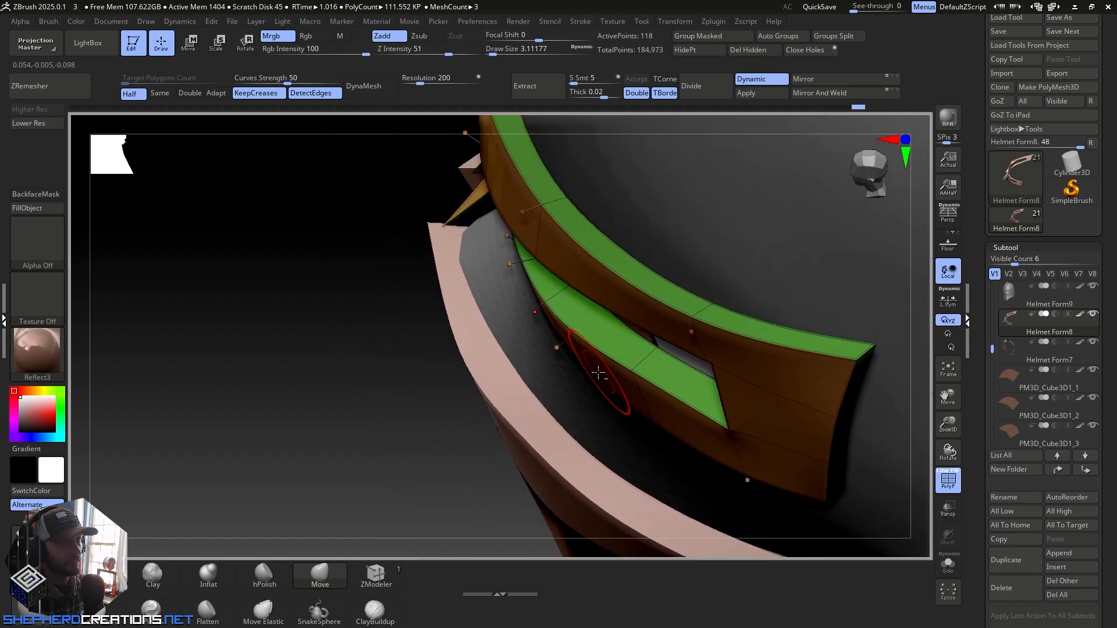
mouse_move(547, 307)
right_down()
mouse_move(549, 297)
mouse_move(628, 318)
mouse_move(608, 322)
mouse_move(577, 294)
mouse_move(574, 323)
mouse_move(518, 341)
right_up()
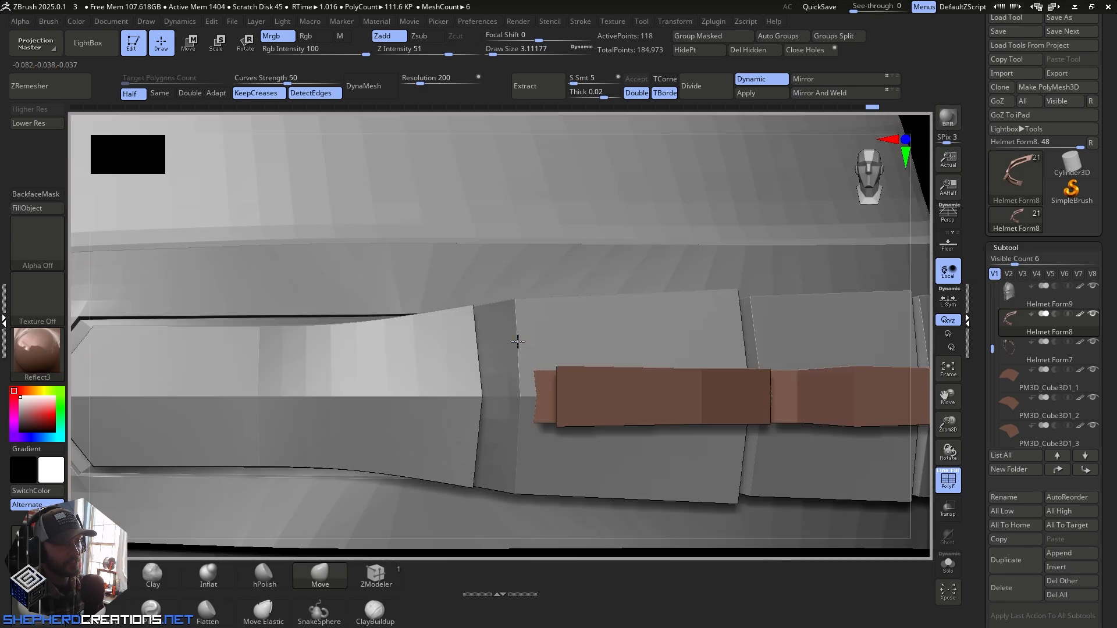
alt+right_drag(568, 424, 498, 170)
shift+right_drag(539, 354, 531, 324)
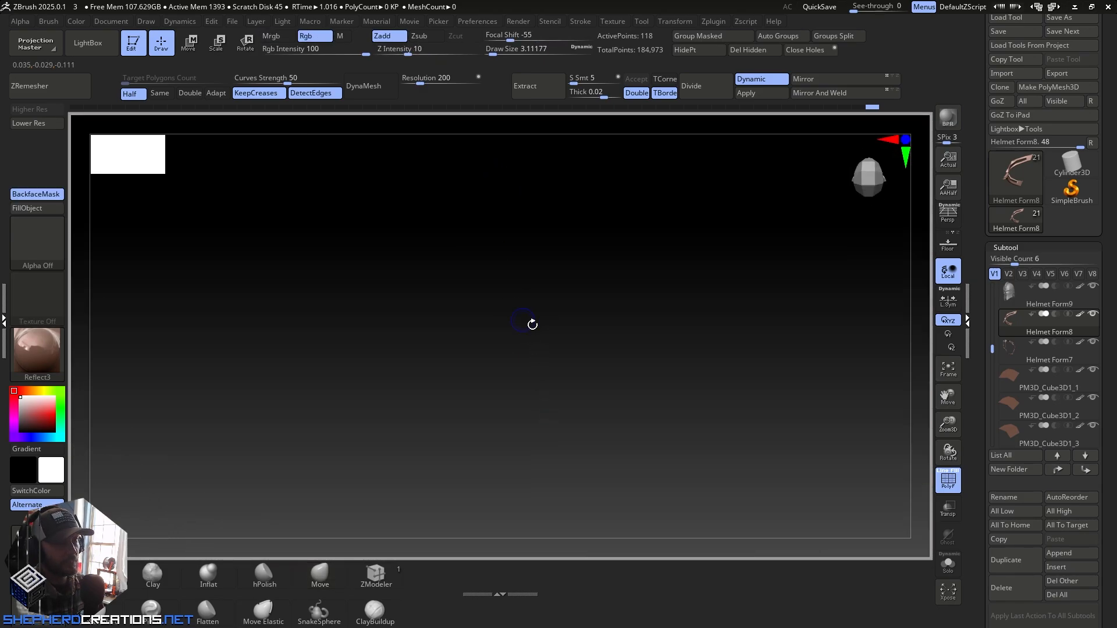
Step: Frame the visor band, hide polyframe, and review its overall shape on the full helmet from three-quarter and front views
click(950, 377)
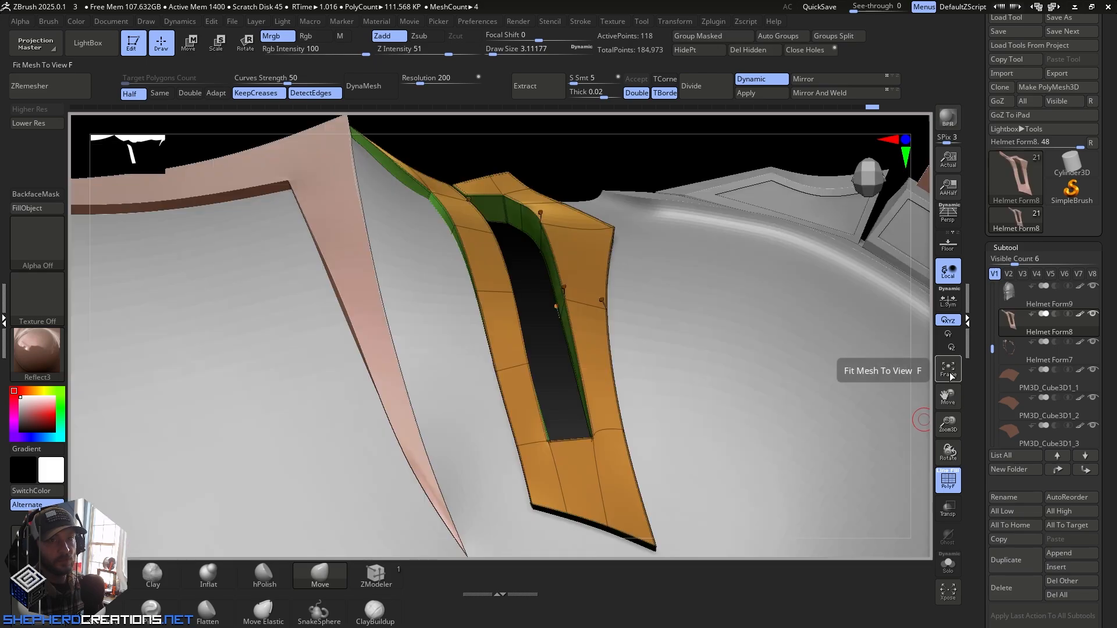
right_drag(679, 407, 563, 344)
key(shift+f)
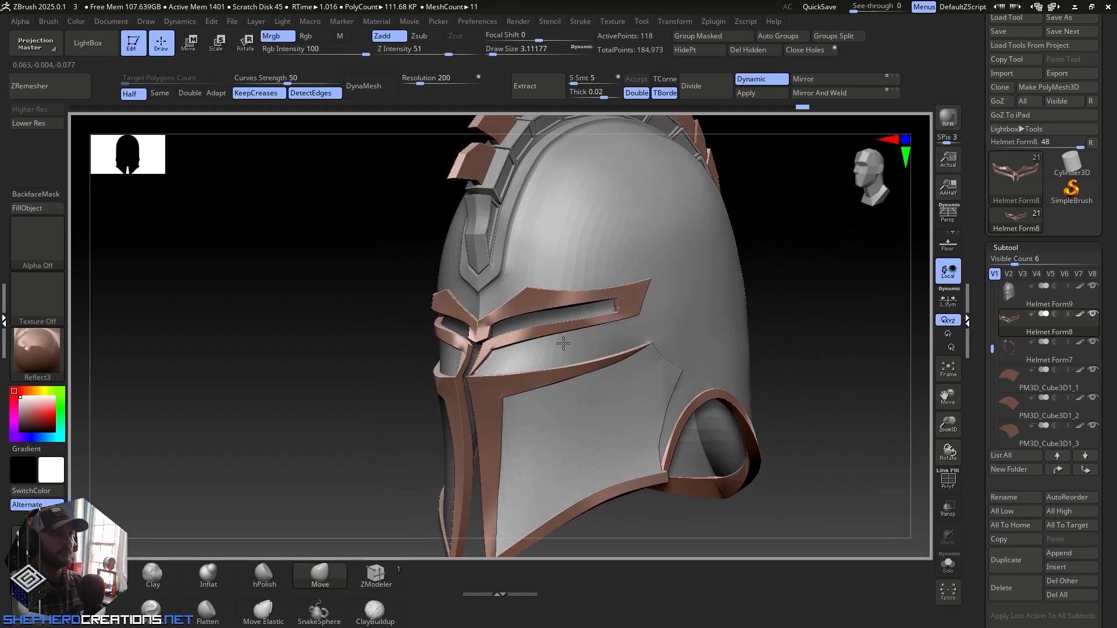
mouse_move(508, 281)
right_down()
mouse_move(511, 262)
mouse_move(522, 351)
mouse_move(430, 321)
mouse_move(509, 319)
mouse_move(412, 272)
mouse_move(395, 244)
right_up()
right_drag(565, 304, 501, 331)
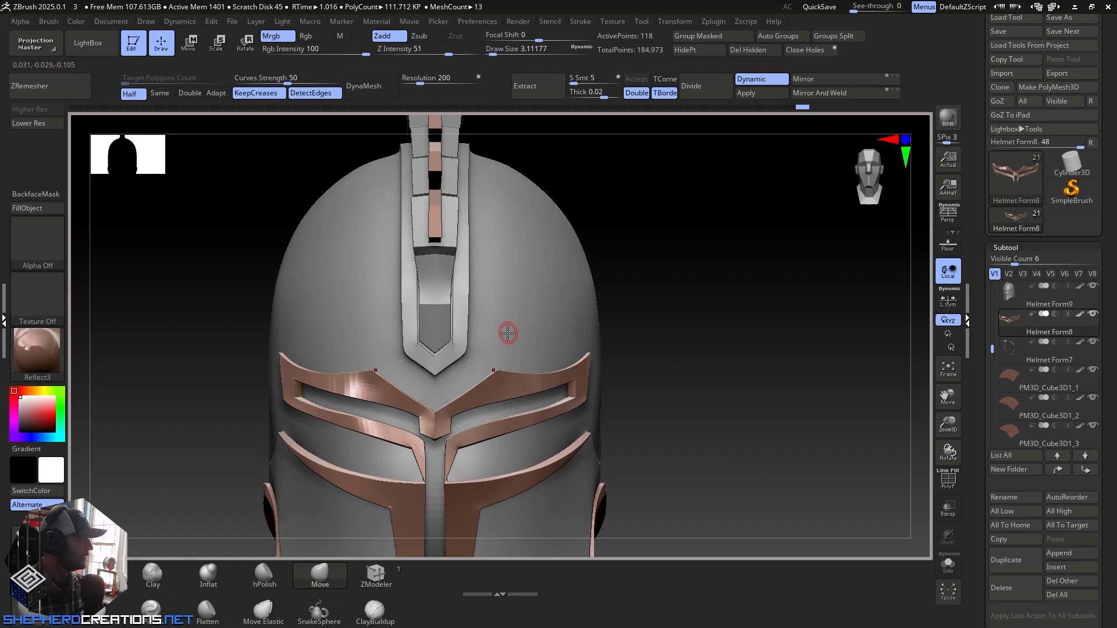
mouse_move(484, 359)
right_down()
mouse_move(452, 317)
mouse_move(432, 349)
mouse_move(419, 347)
right_up()
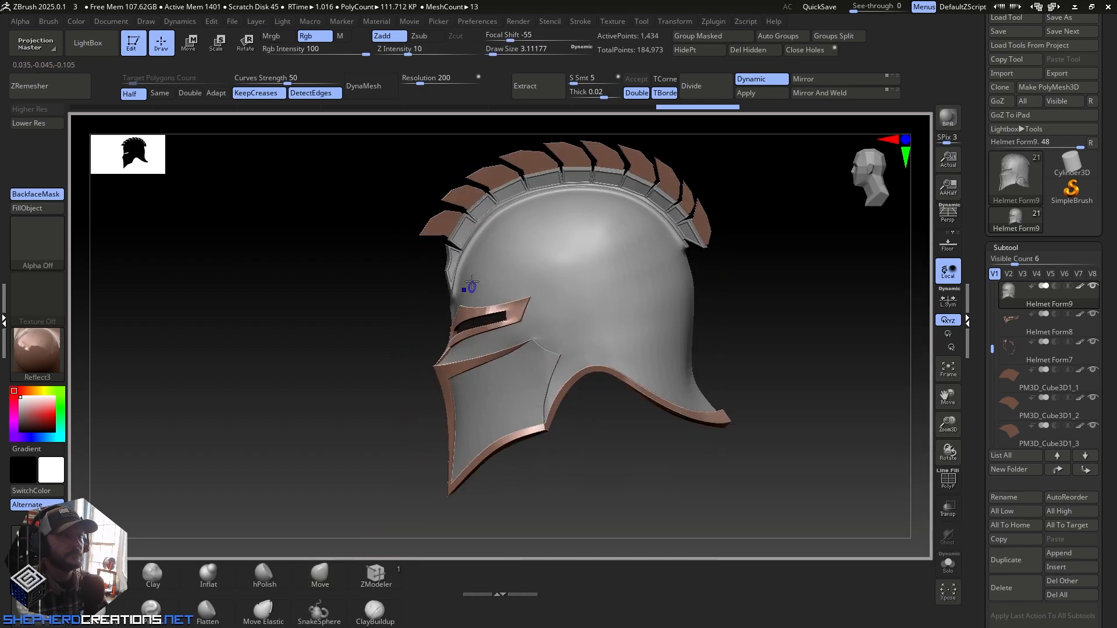
Step: Make the helmet shell Helmet Form9 active and inspect where the rear end of the crest meets the dome, with and without polyframe
mouse_move(522, 270)
ctrl+right_down()
mouse_move(529, 320)
mouse_move(504, 291)
mouse_move(521, 291)
mouse_move(406, 336)
ctrl+right_up()
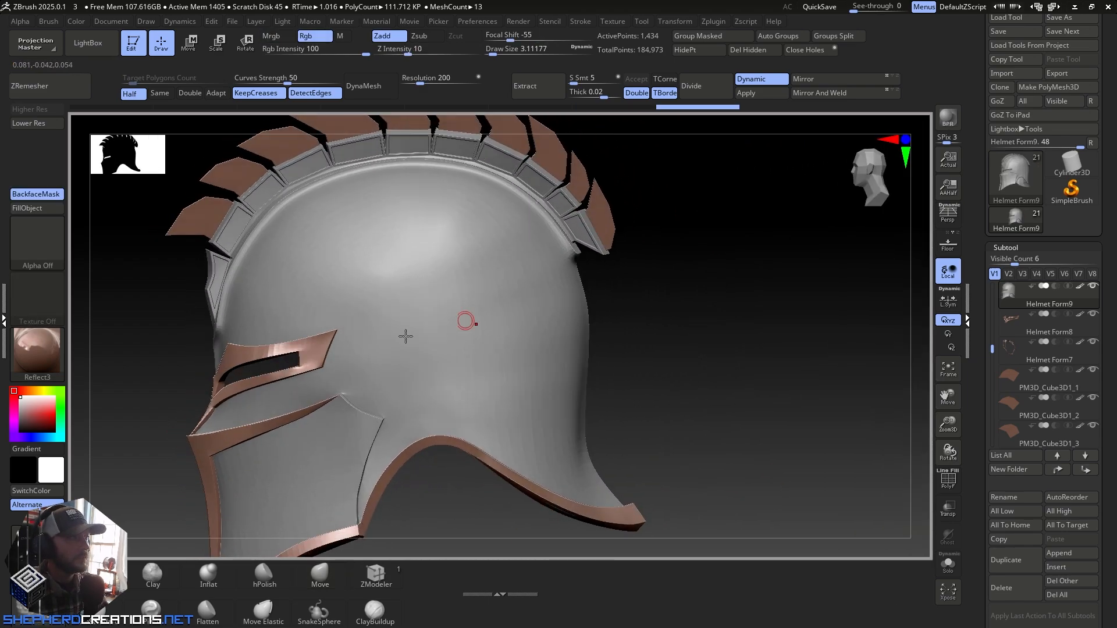
alt+right_drag(289, 306, 440, 287)
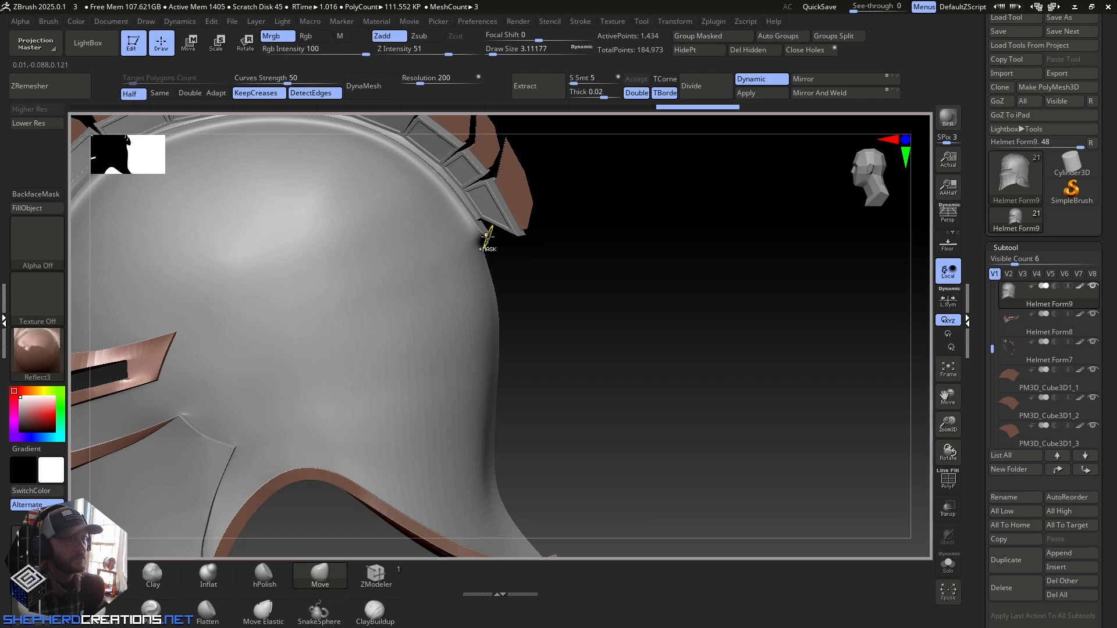
ctrl+right_drag(488, 236, 511, 412)
alt+right_drag(531, 277, 463, 399)
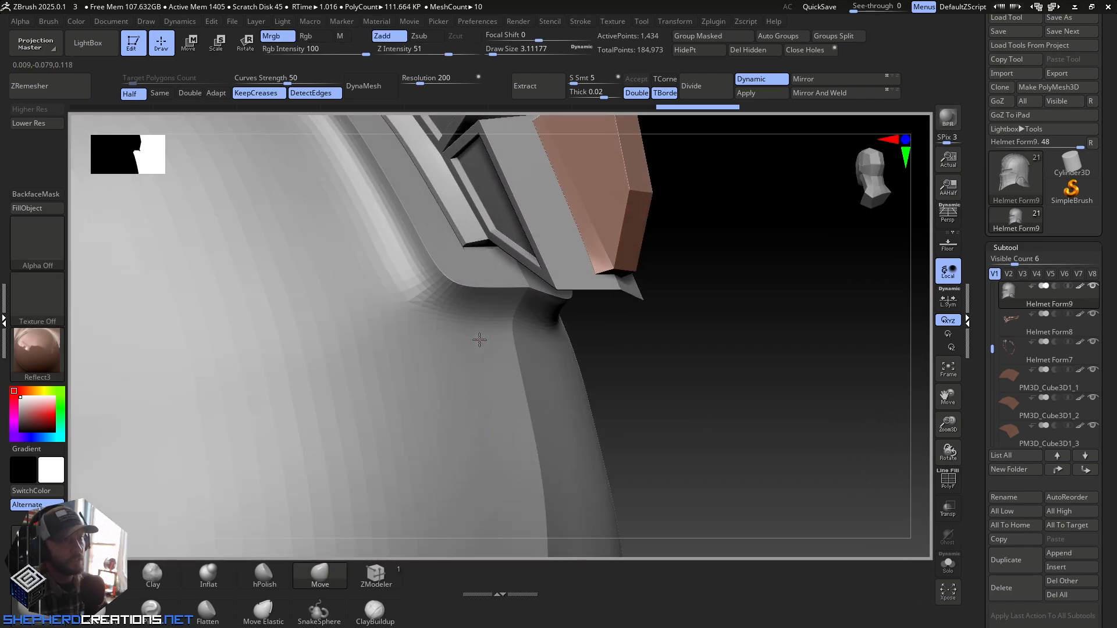
mouse_move(480, 340)
right_down()
mouse_move(511, 358)
mouse_move(524, 384)
mouse_move(511, 347)
right_up()
click(947, 480)
key(shift+f)
key(f)
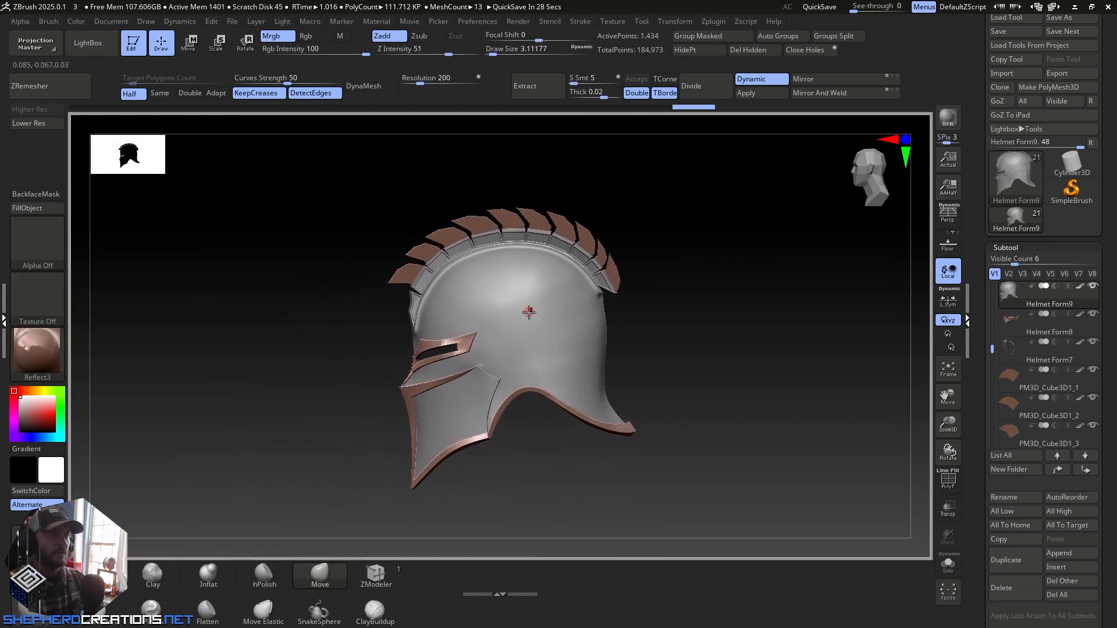
Step: Survey the whole helmet from the side and front, including the brow, and study the plain back surface down to the neck trim
right_drag(529, 313, 585, 311)
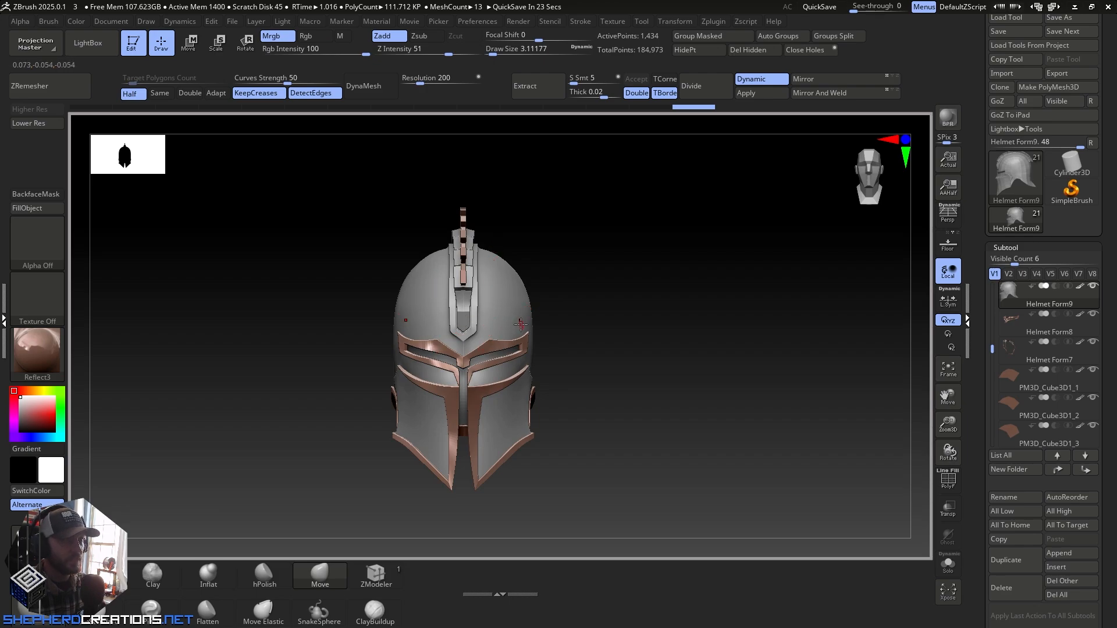
right_drag(521, 324, 464, 361)
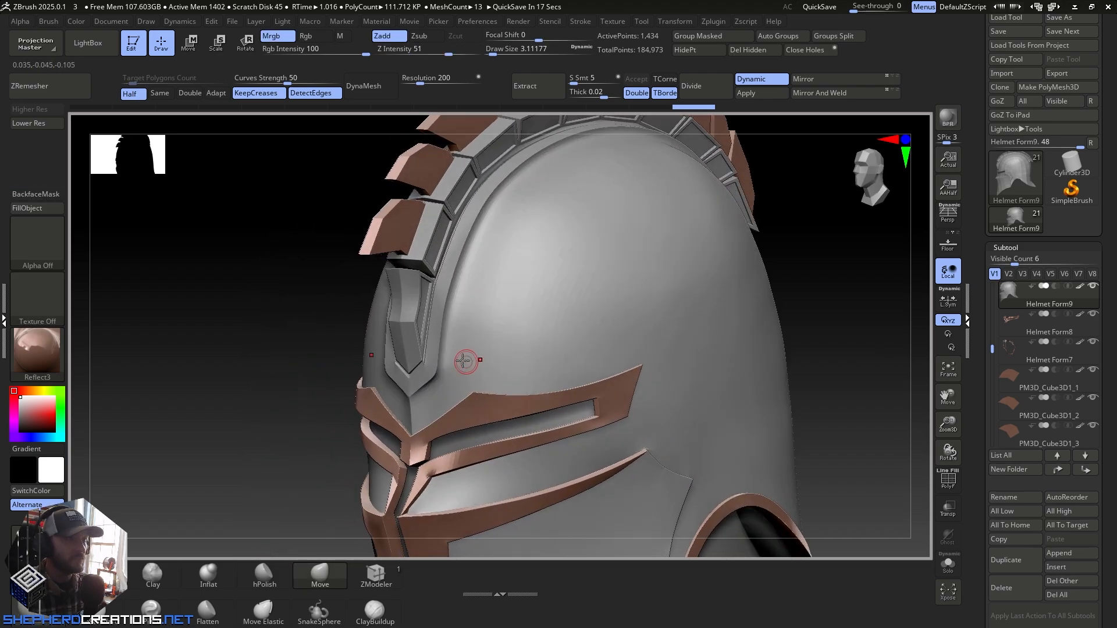
mouse_move(620, 342)
right_down()
mouse_move(489, 368)
mouse_move(521, 392)
mouse_move(522, 342)
mouse_move(474, 303)
mouse_move(469, 367)
mouse_move(491, 424)
mouse_move(442, 342)
mouse_move(471, 334)
mouse_move(450, 272)
mouse_move(489, 293)
mouse_move(484, 269)
mouse_move(461, 287)
mouse_move(484, 289)
mouse_move(462, 291)
mouse_move(521, 282)
mouse_move(521, 413)
mouse_move(539, 406)
mouse_move(522, 346)
mouse_move(527, 306)
mouse_move(515, 367)
mouse_move(459, 369)
mouse_move(543, 369)
mouse_move(498, 386)
mouse_move(466, 448)
right_up()
mouse_move(497, 371)
right_down()
mouse_move(495, 358)
mouse_move(533, 349)
mouse_move(519, 361)
right_up()
mouse_move(265, 357)
alt+right_down()
mouse_move(608, 351)
mouse_move(588, 293)
mouse_move(520, 332)
mouse_move(442, 343)
alt+right_up()
mouse_move(609, 383)
alt+right_down()
mouse_move(547, 319)
mouse_move(449, 463)
alt+right_up()
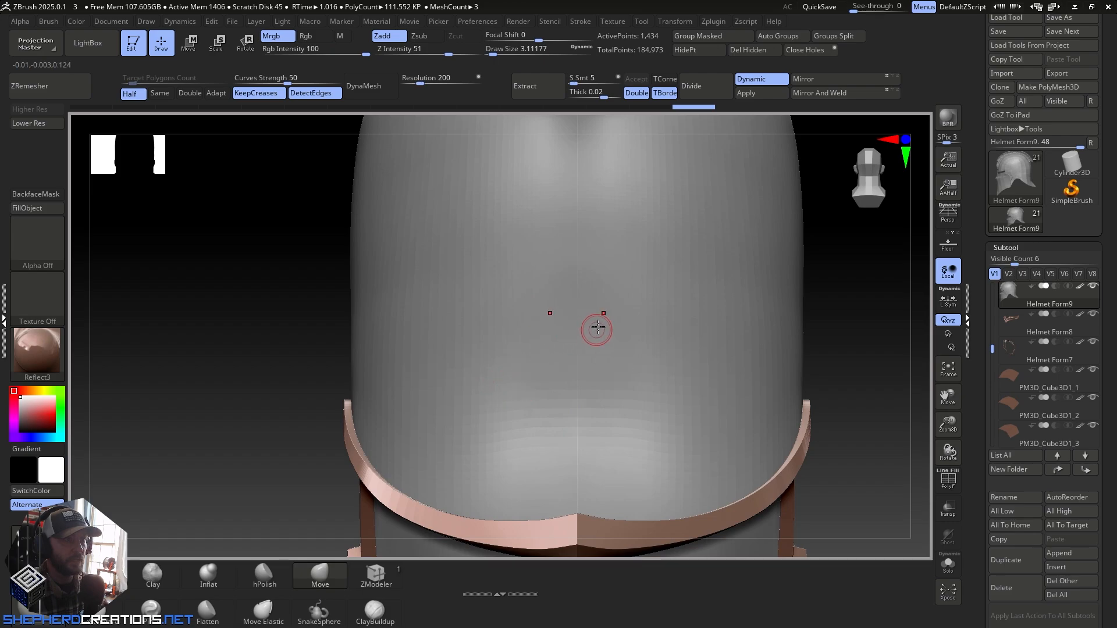
ctrl+right_drag(609, 386, 496, 307)
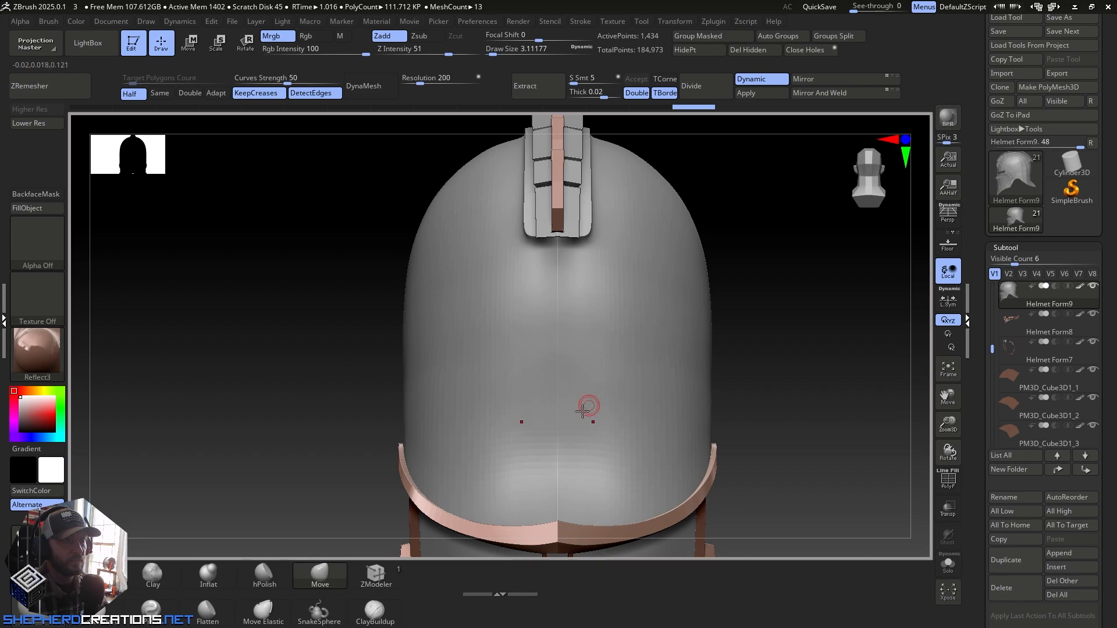
mouse_move(653, 377)
right_down()
mouse_move(622, 383)
mouse_move(650, 389)
right_up()
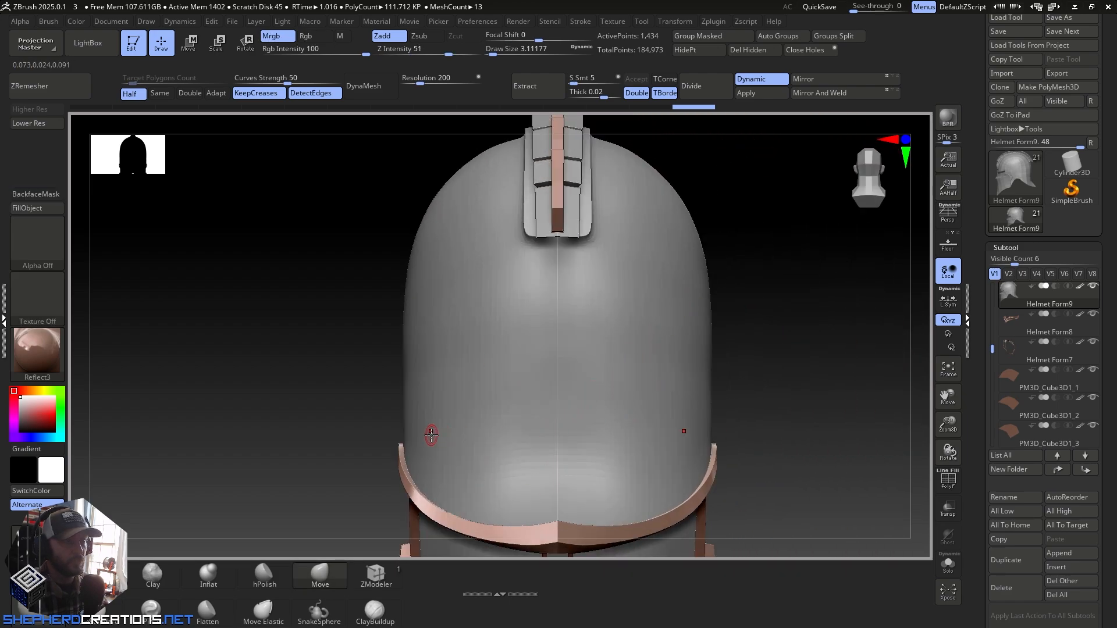
right_drag(632, 446, 850, 484)
Step: Show polyframe on the helmet shell, compare its smoothed and unsmoothed levels, and leave it at the unsmoothed level
click(940, 488)
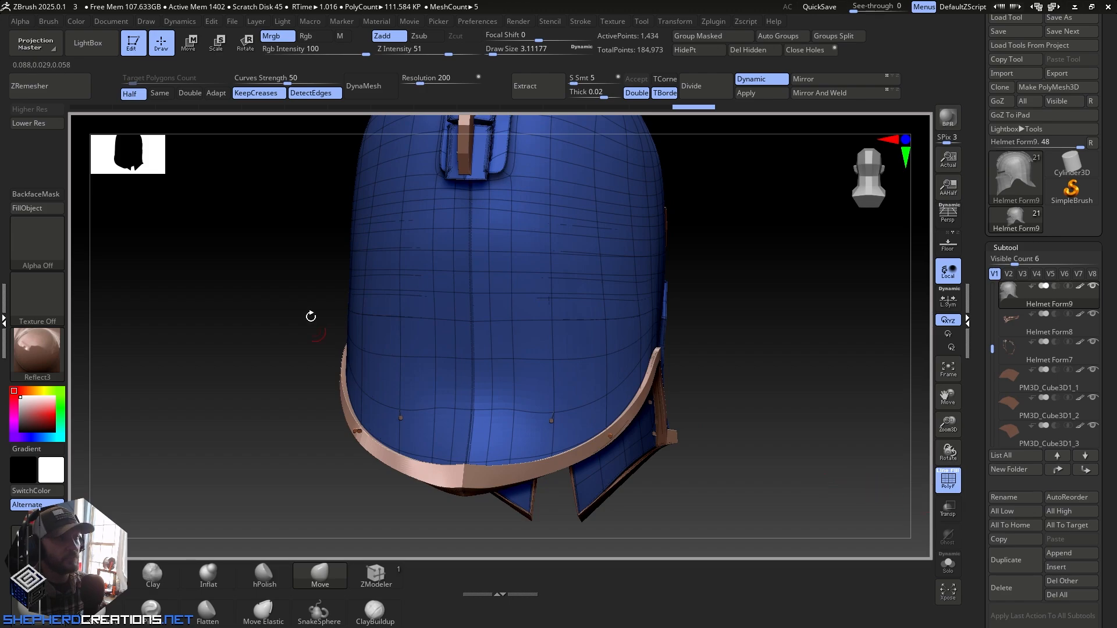
click(49, 124)
ctrl+right_drag(448, 365, 491, 462)
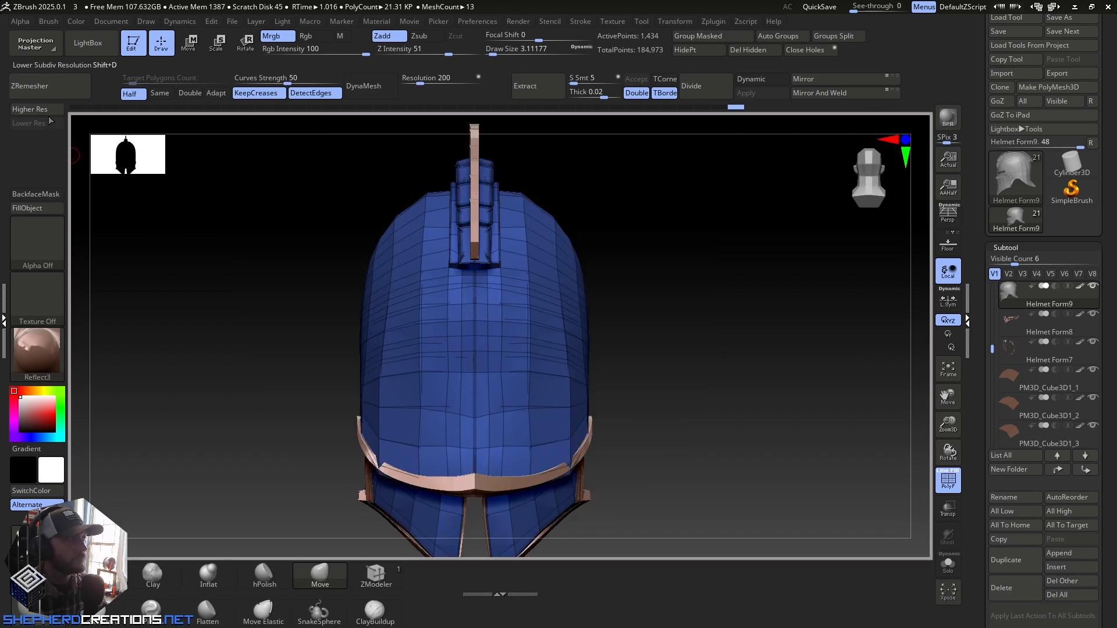
click(45, 111)
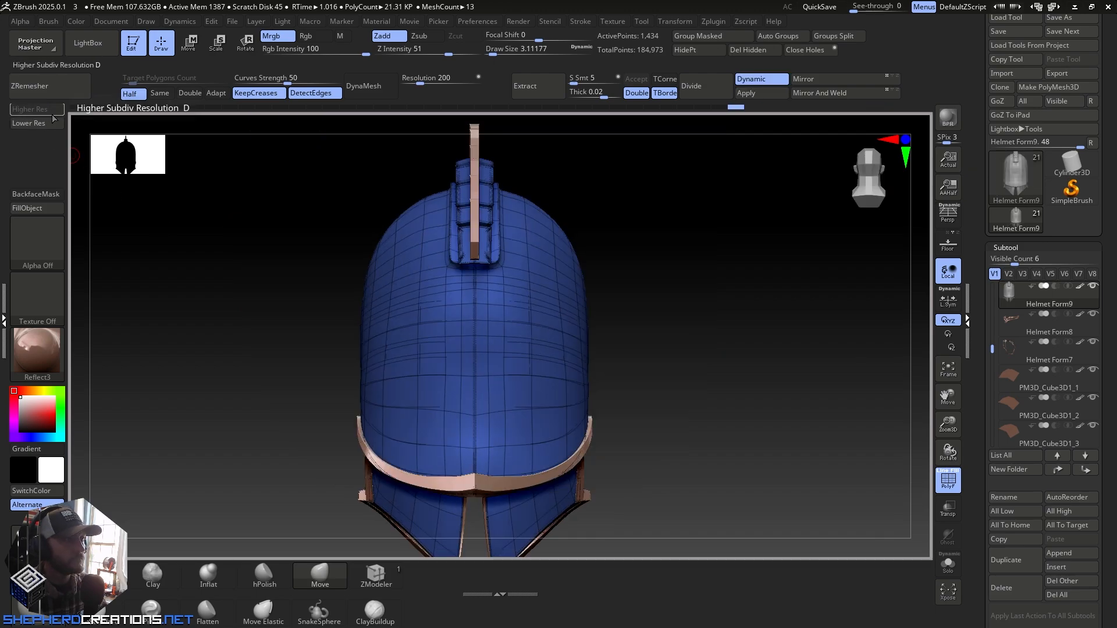
right_drag(401, 322, 491, 418)
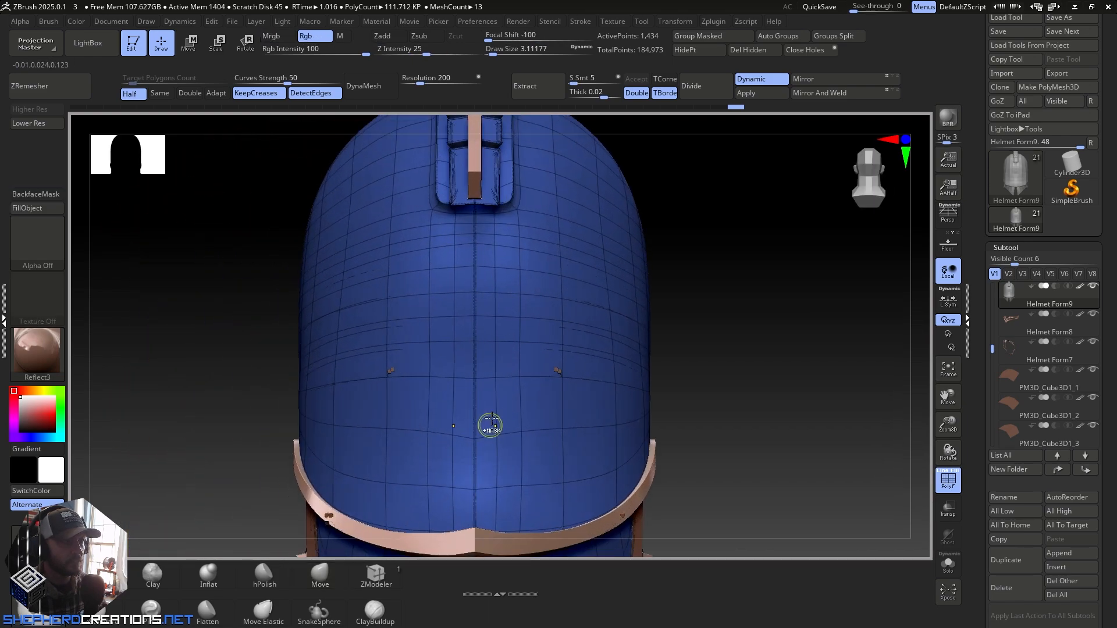
click(48, 128)
right_drag(532, 366, 562, 386)
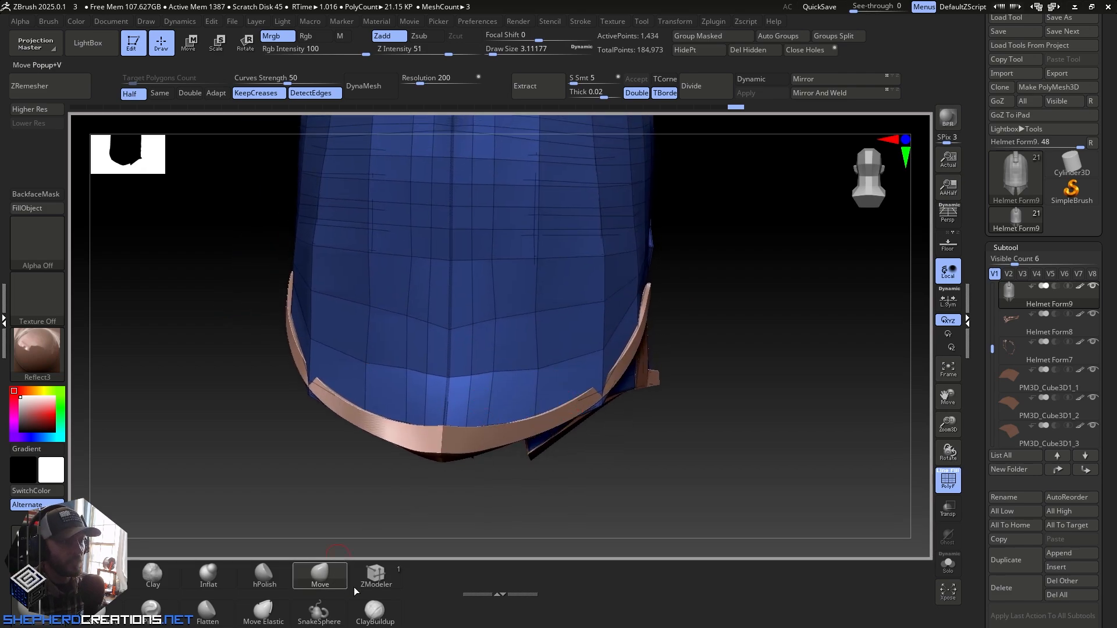
Step: With ZModeler, mark the lowest row of polygons across the back of the neck guard, just above the trim, as a temporary polygroup
click(373, 579)
alt+click(557, 381)
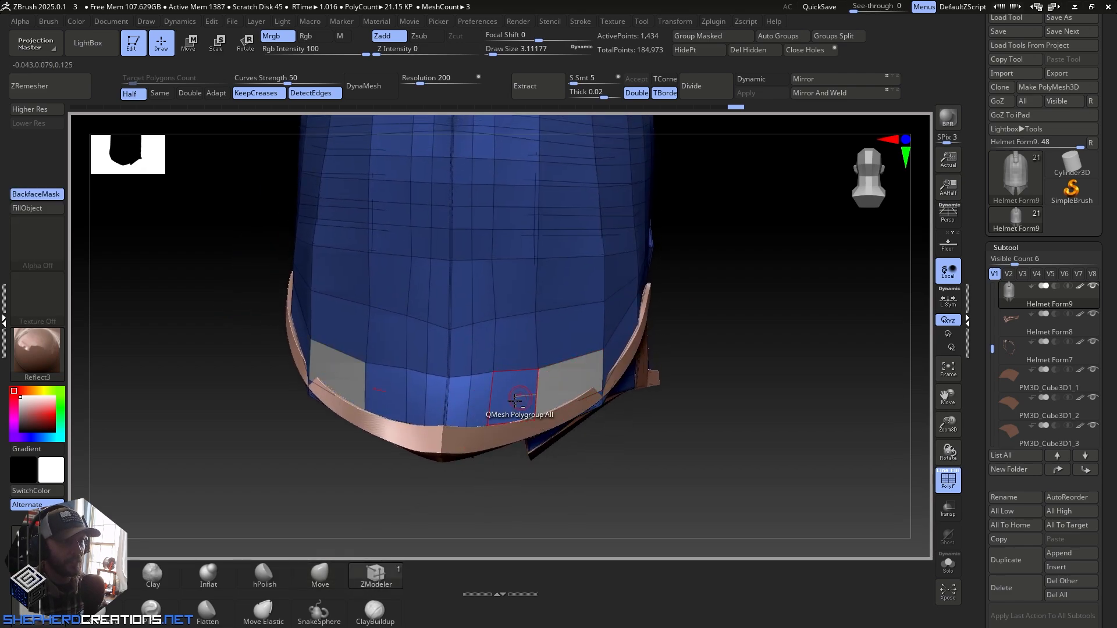
alt+click(512, 394)
alt+click(478, 396)
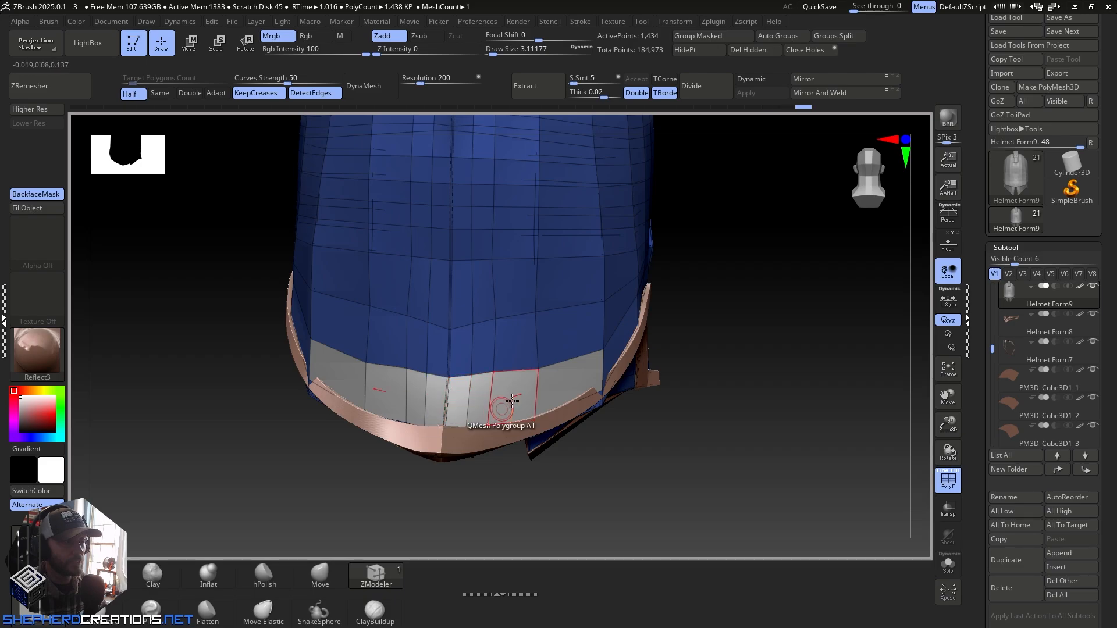
mouse_move(512, 401)
right_down()
mouse_move(425, 372)
mouse_move(463, 197)
mouse_move(507, 387)
mouse_move(492, 387)
mouse_move(506, 392)
right_up()
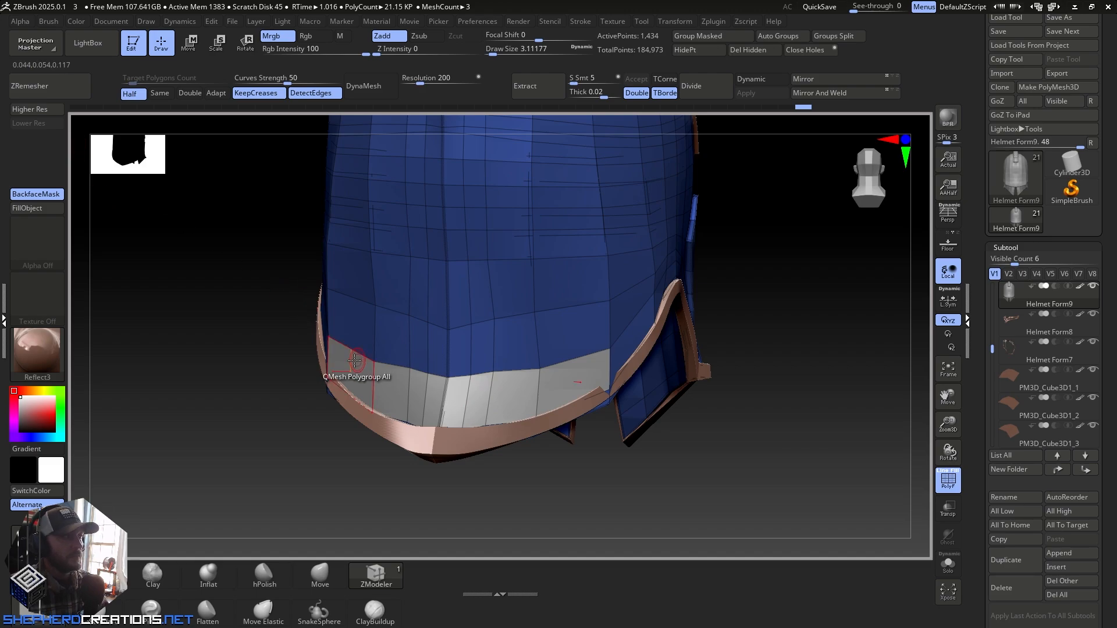
Step: Extrude the marked neck-guard polygons slightly outward with the ZModeler Extrude action targeting A Single Poly
right_drag(394, 505, 539, 404)
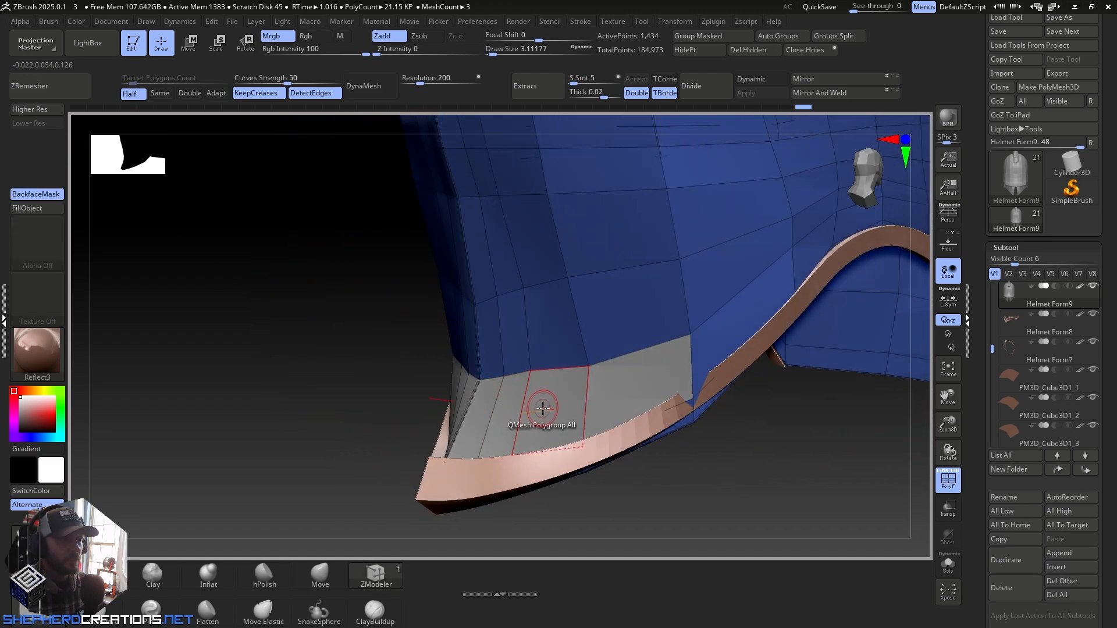
key(space)
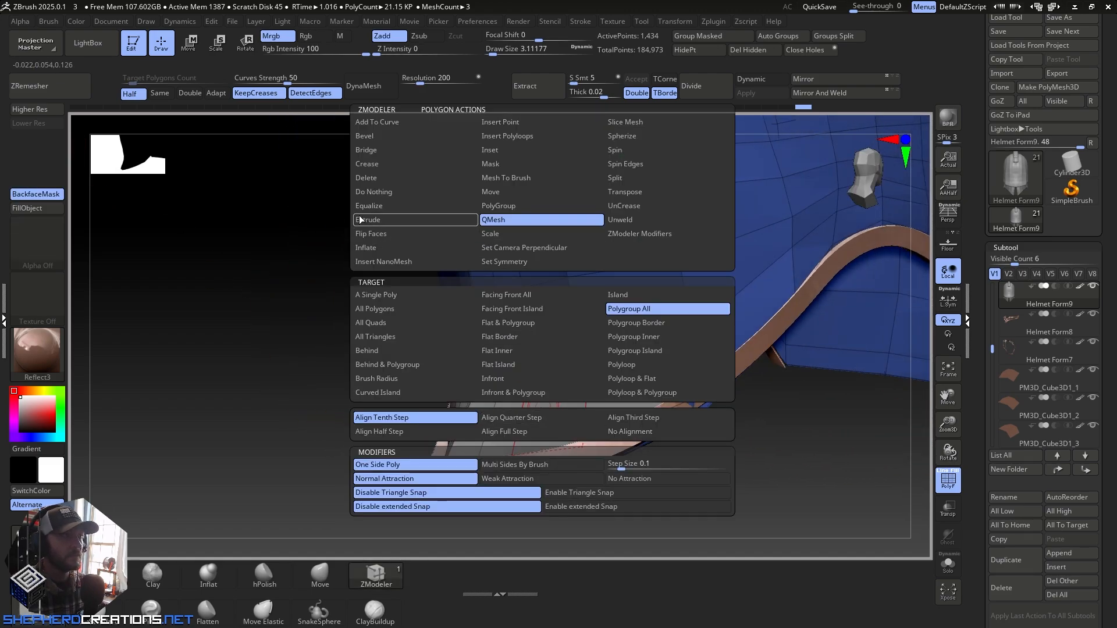
click(378, 220)
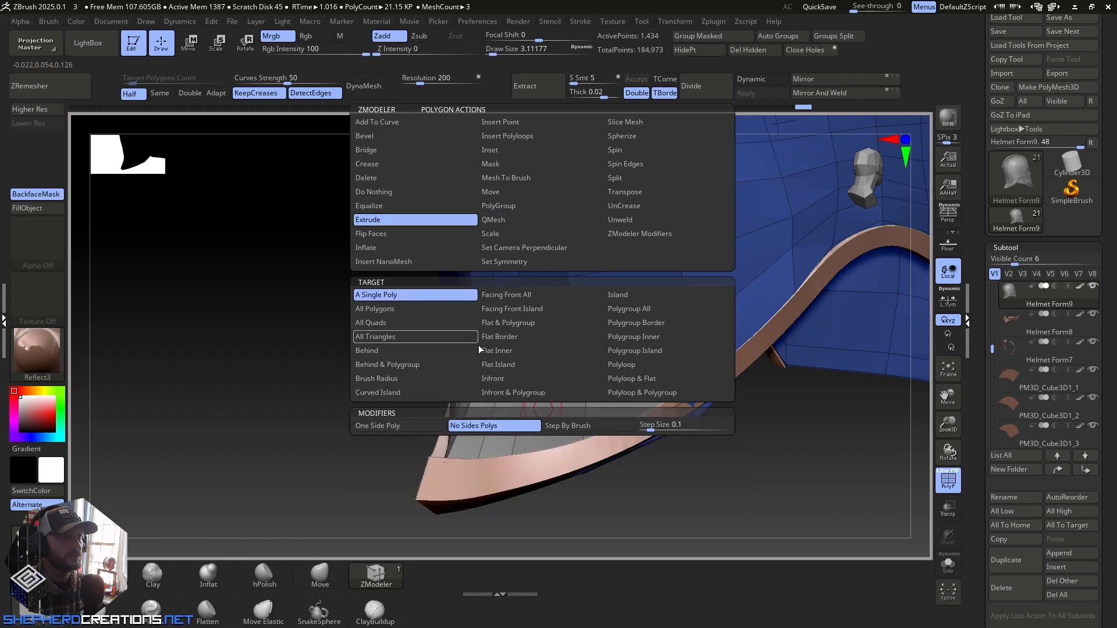
drag(541, 410, 523, 413)
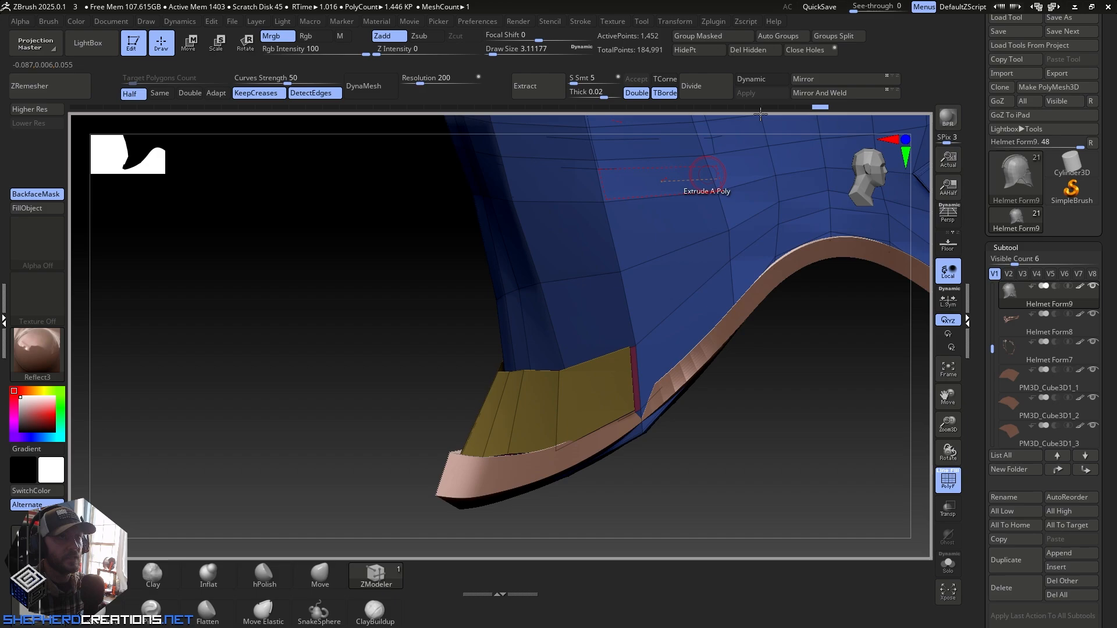
Step: Auto-group the helmet shell and its extruded back panel, split them into separate subtools, and select the panel
click(773, 36)
click(833, 35)
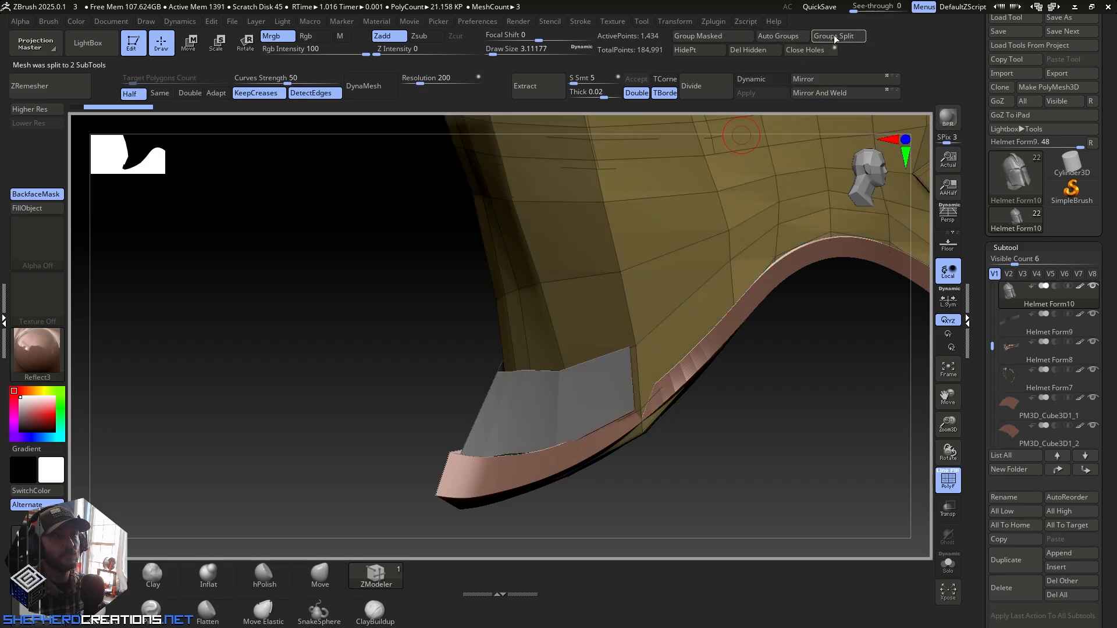
drag(640, 244, 713, 245)
ctrl+right_drag(664, 306, 586, 339)
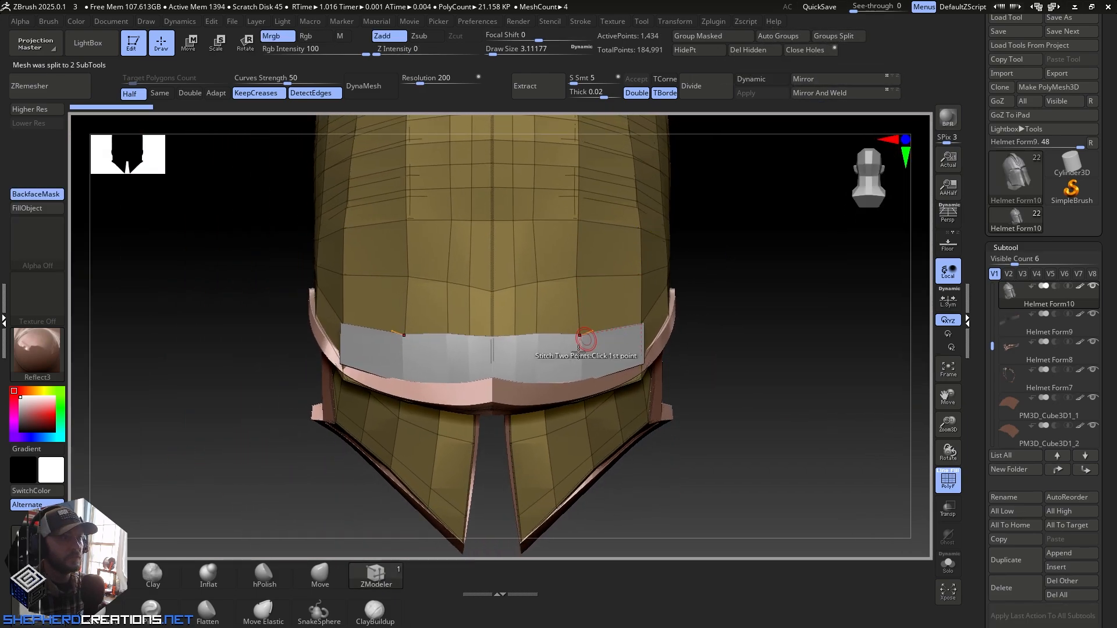
alt+click(587, 351)
right_drag(675, 344, 585, 356)
Step: Raise the helmet shell back to its smoothed subdivision level and reselect the split-off neck-guard panel
alt+click(500, 217)
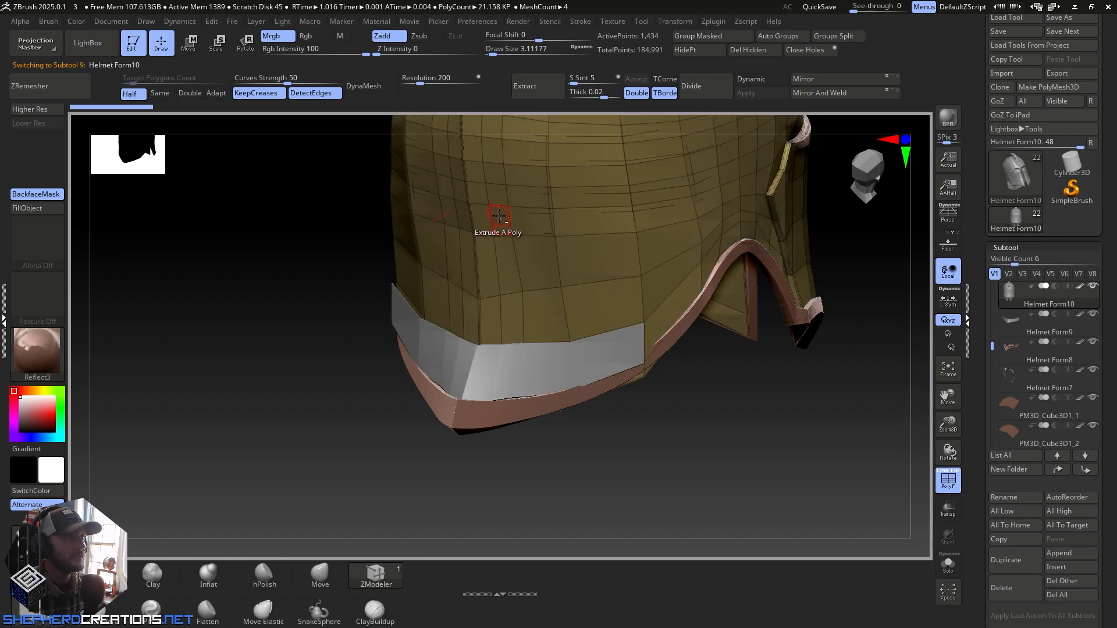
click(50, 108)
alt+click(500, 361)
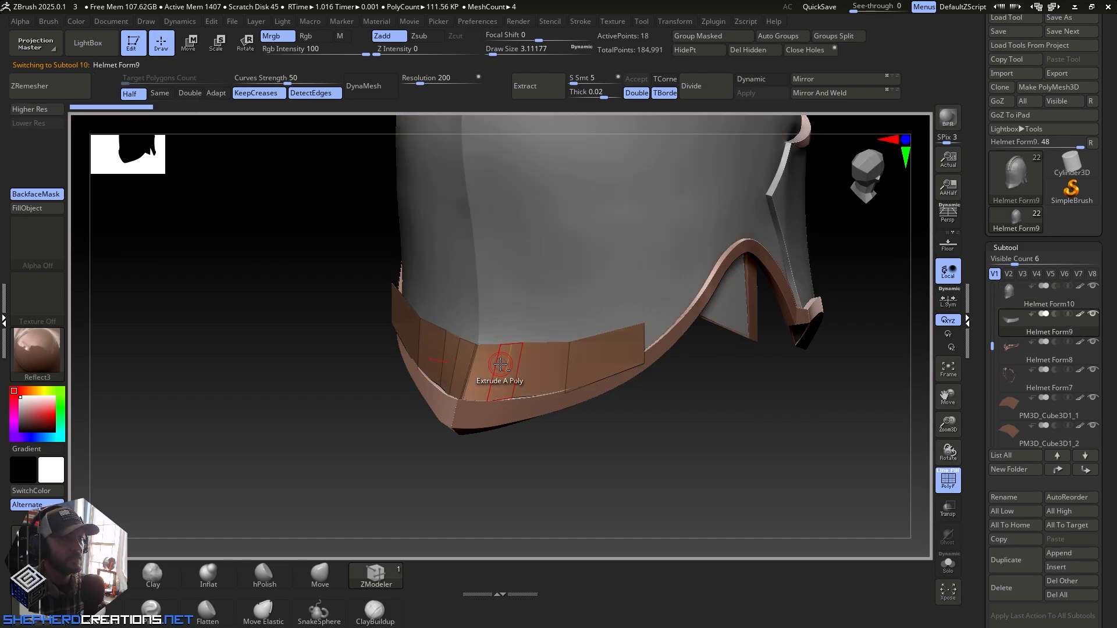
Step: Examine the neck-guard panel from the back and side to judge its shape against the trim and whole helmet
ctrl+right_drag(477, 319, 543, 399)
right_drag(474, 341, 481, 279)
ctrl+right_drag(481, 279, 486, 393)
mouse_move(505, 335)
ctrl+right_down()
mouse_move(531, 381)
mouse_move(518, 277)
mouse_move(536, 400)
mouse_move(652, 393)
mouse_move(634, 399)
mouse_move(566, 333)
mouse_move(553, 373)
mouse_move(596, 430)
mouse_move(554, 403)
mouse_move(528, 401)
mouse_move(526, 377)
mouse_move(561, 408)
mouse_move(553, 392)
mouse_move(511, 407)
mouse_move(497, 387)
mouse_move(516, 453)
ctrl+right_up()
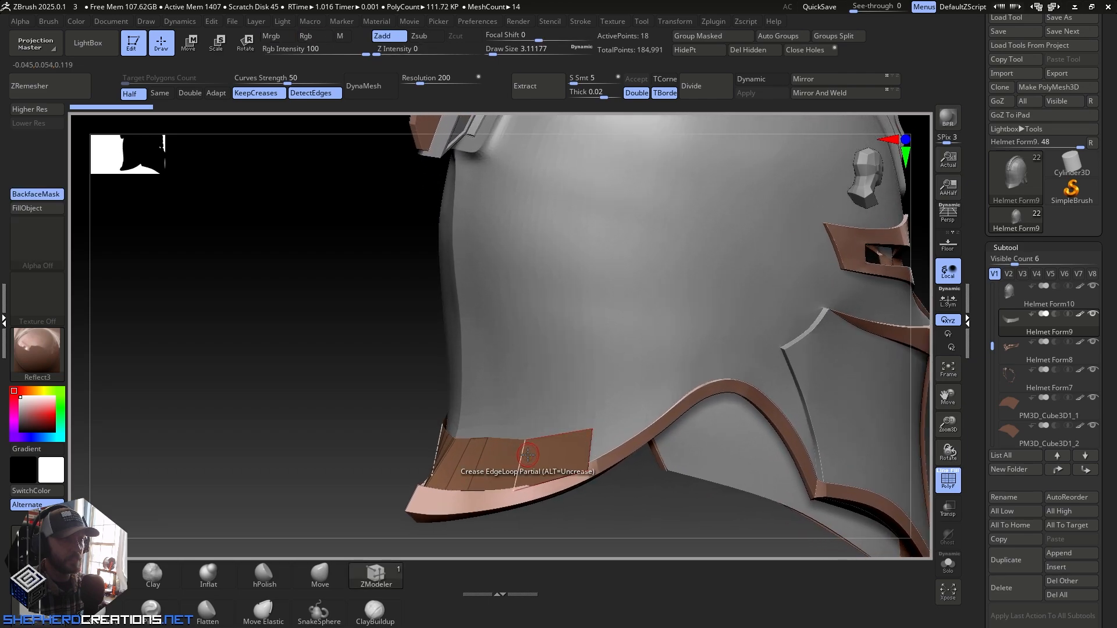
alt+right_drag(547, 378, 467, 346)
right_drag(480, 304, 534, 408)
alt+right_drag(558, 260, 516, 332)
alt+right_drag(568, 426, 531, 441)
right_drag(542, 391, 425, 447)
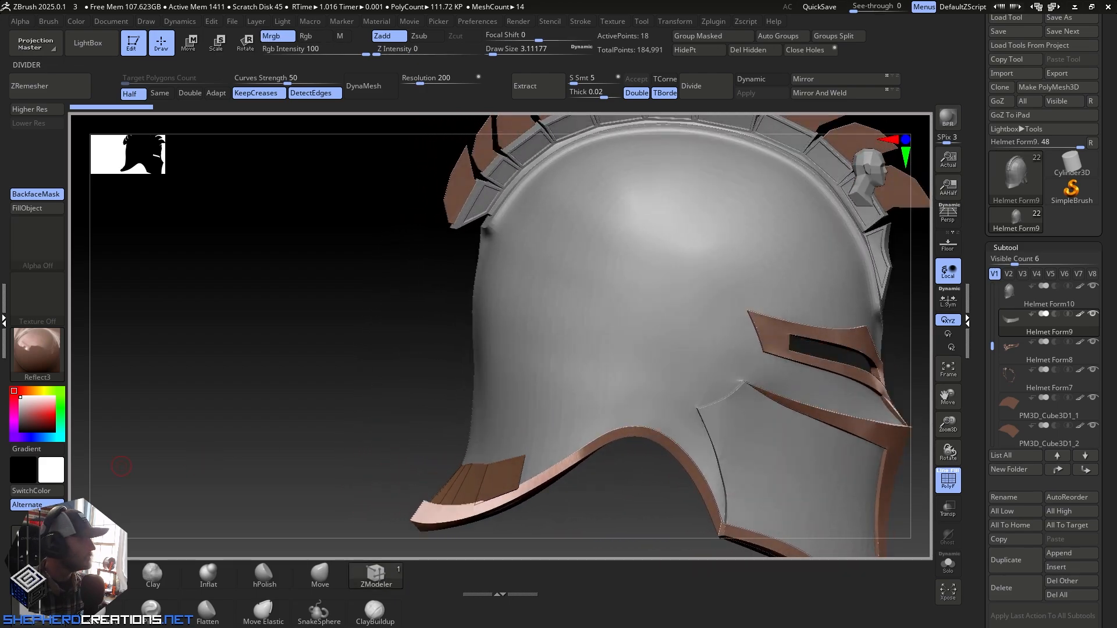
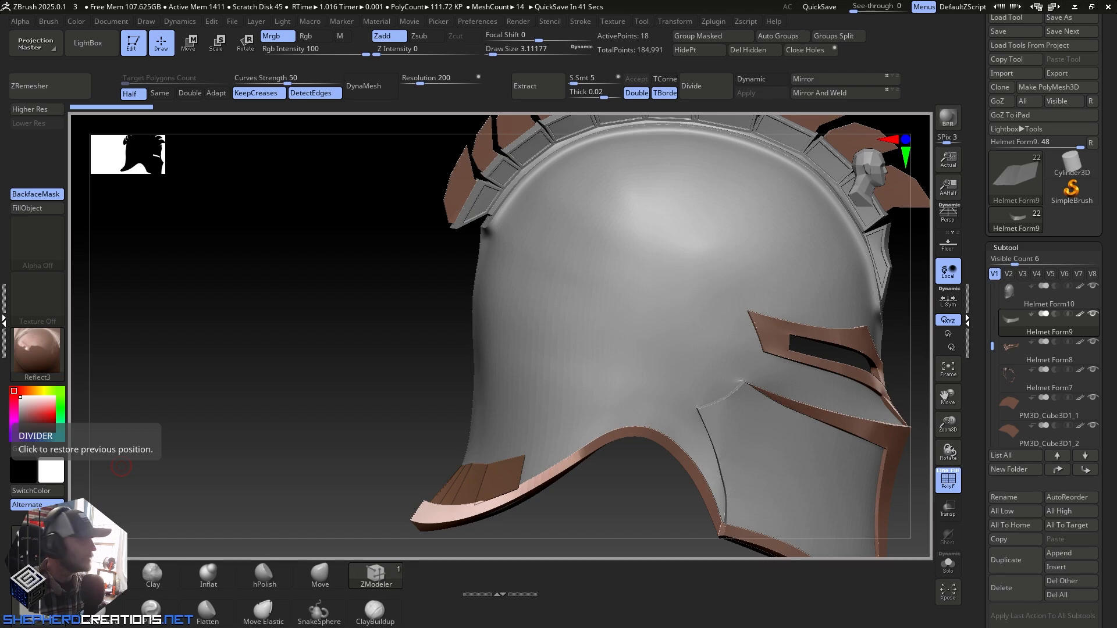
Step: With the Move brush at a draw size of about 9.4, pull the panel's free side ends forward and up
mouse_move(638, 379)
right_down()
mouse_move(651, 389)
mouse_move(524, 424)
mouse_move(518, 342)
mouse_move(507, 463)
right_up()
mouse_move(509, 367)
right_down()
mouse_move(571, 369)
mouse_move(559, 375)
mouse_move(535, 326)
mouse_move(551, 329)
mouse_move(540, 334)
mouse_move(579, 448)
right_up()
click(319, 576)
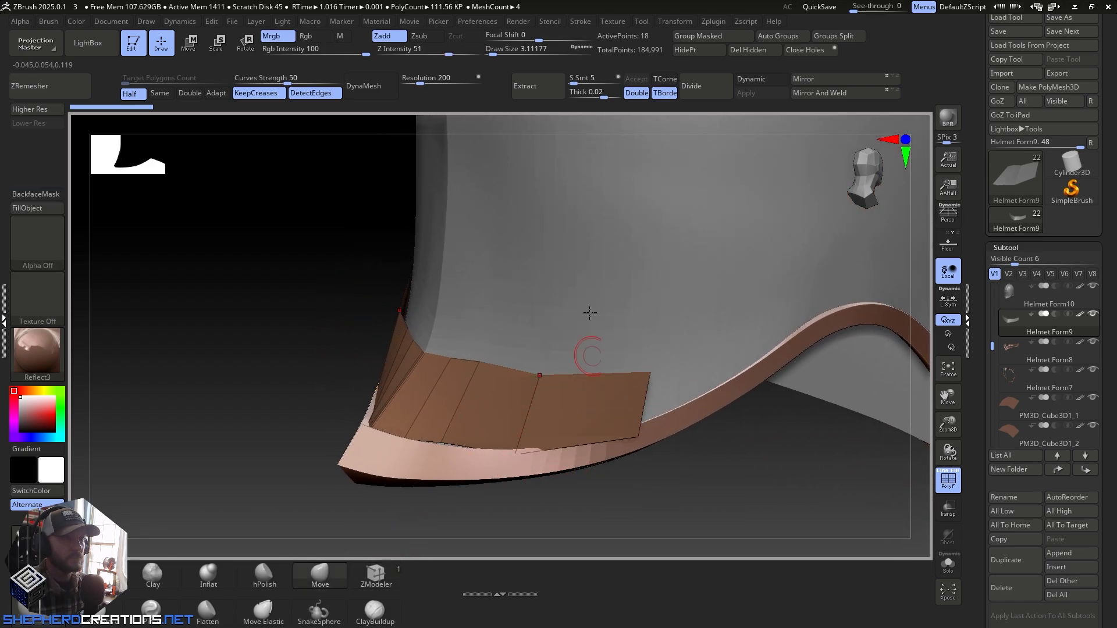
drag(493, 51, 498, 51)
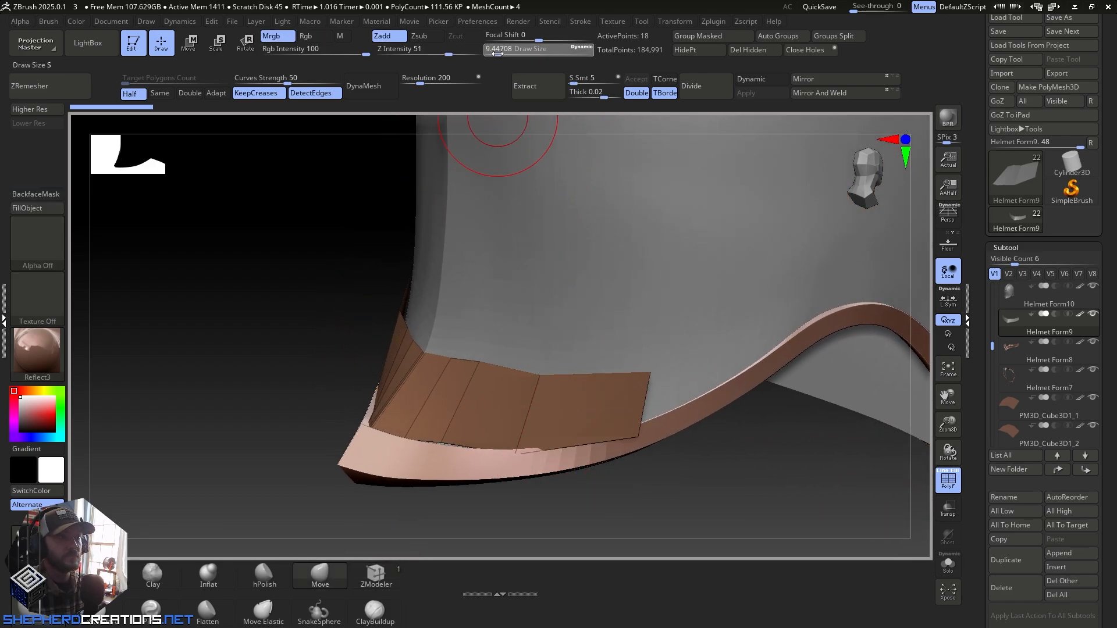
drag(646, 374, 672, 346)
drag(704, 307, 707, 305)
right_drag(751, 326, 684, 410)
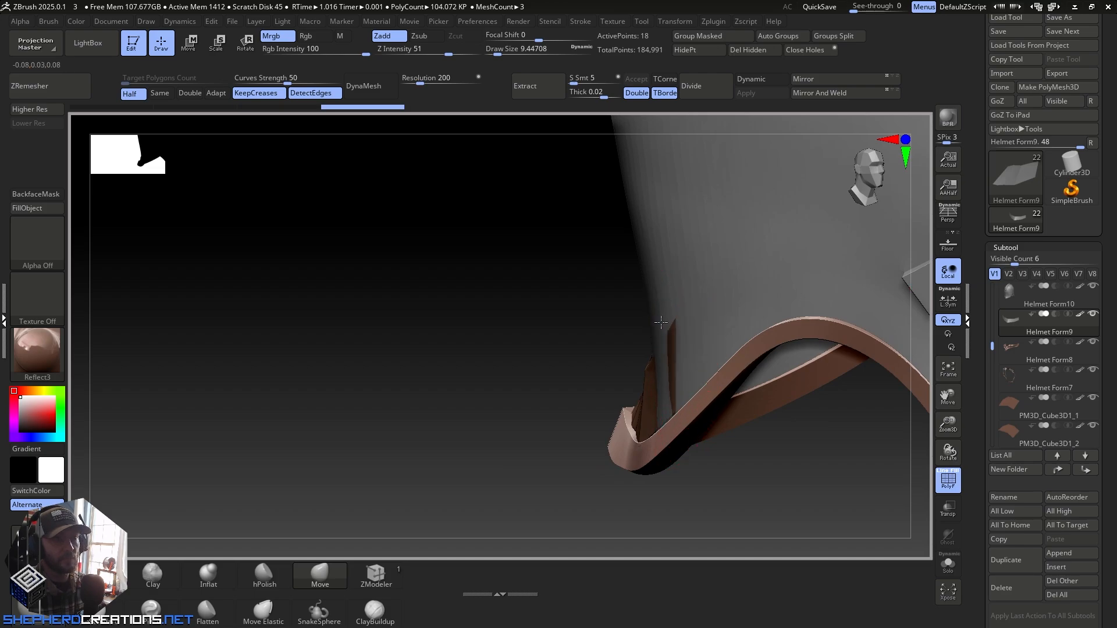
Step: Fit the panel's lower edge to the trim and its upper edge to the shell around the back with the Move brush
mouse_move(660, 322)
right_down()
mouse_move(652, 372)
mouse_move(718, 402)
mouse_move(614, 370)
right_up()
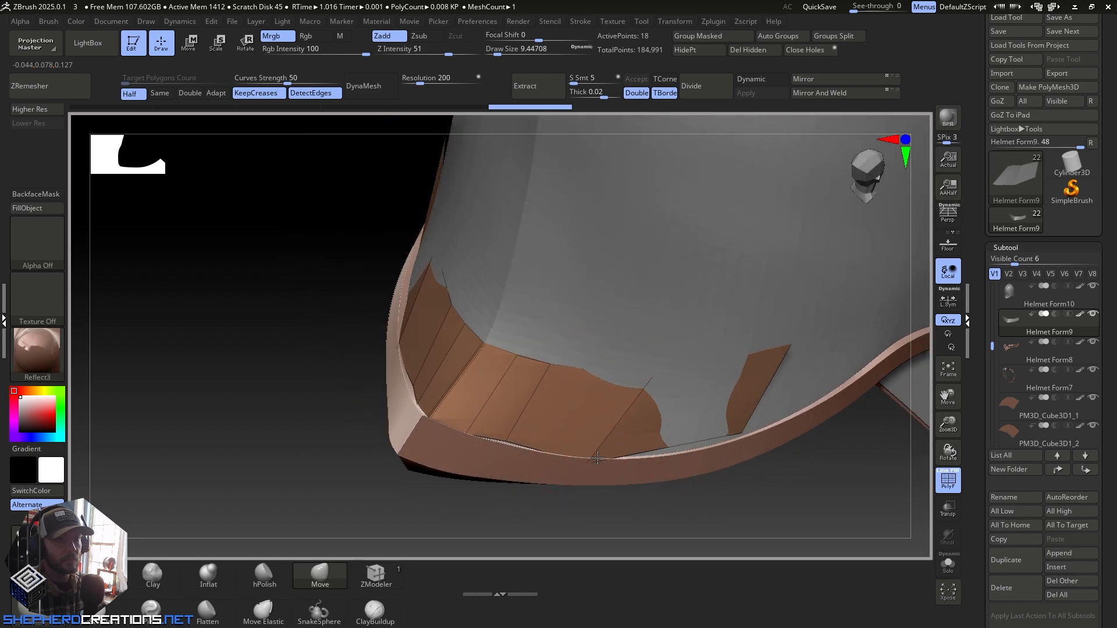
right_drag(662, 442, 637, 390)
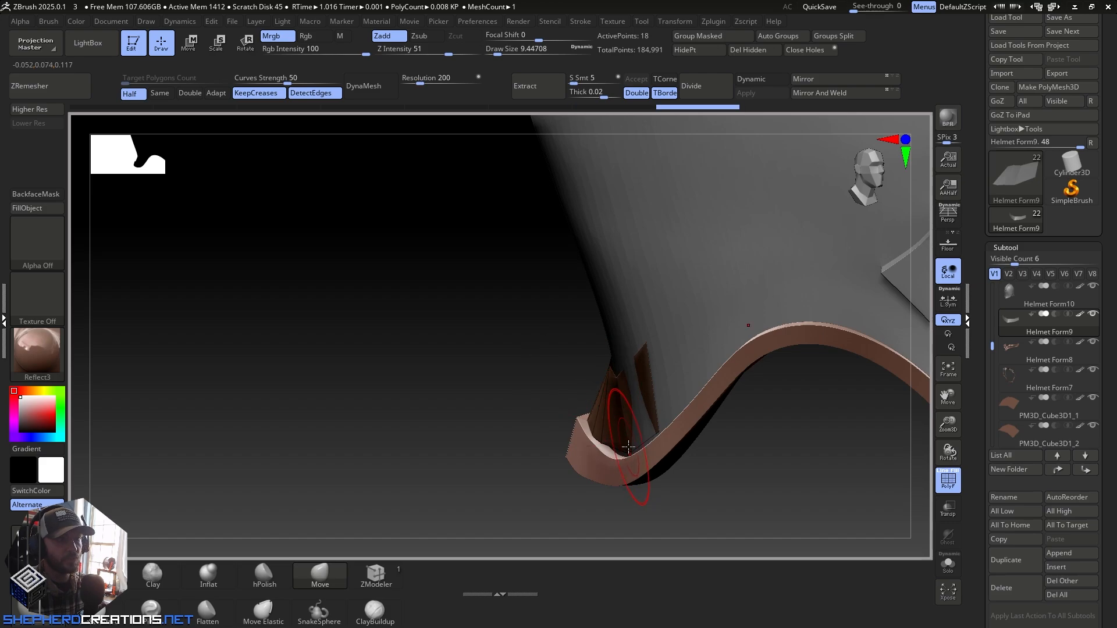
mouse_move(615, 448)
right_down()
mouse_move(680, 452)
mouse_move(658, 430)
right_up()
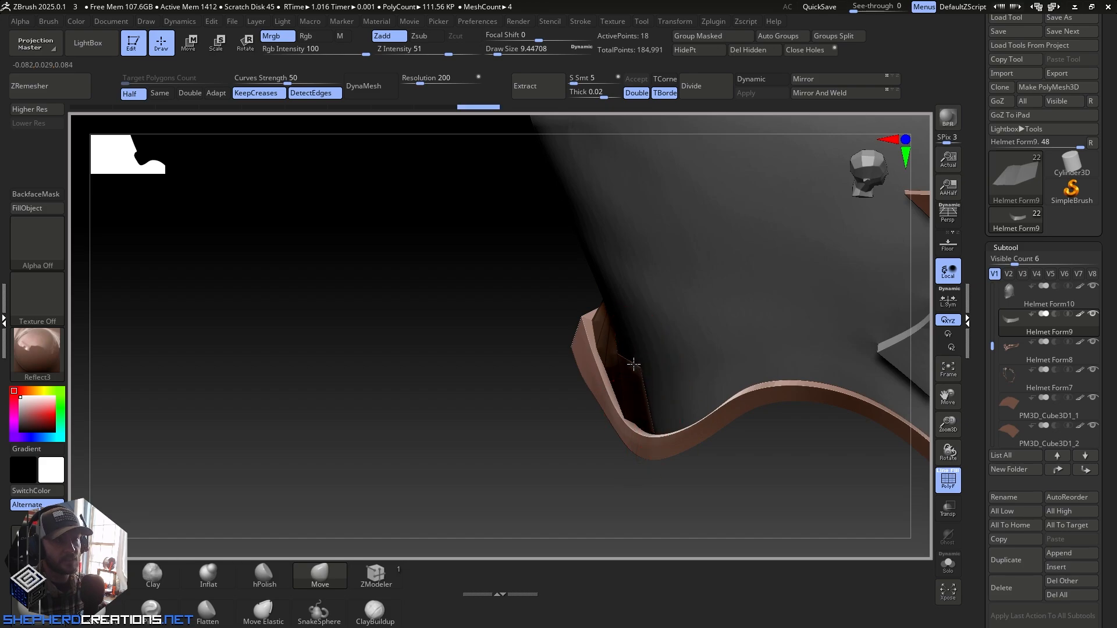
right_drag(634, 365, 672, 438)
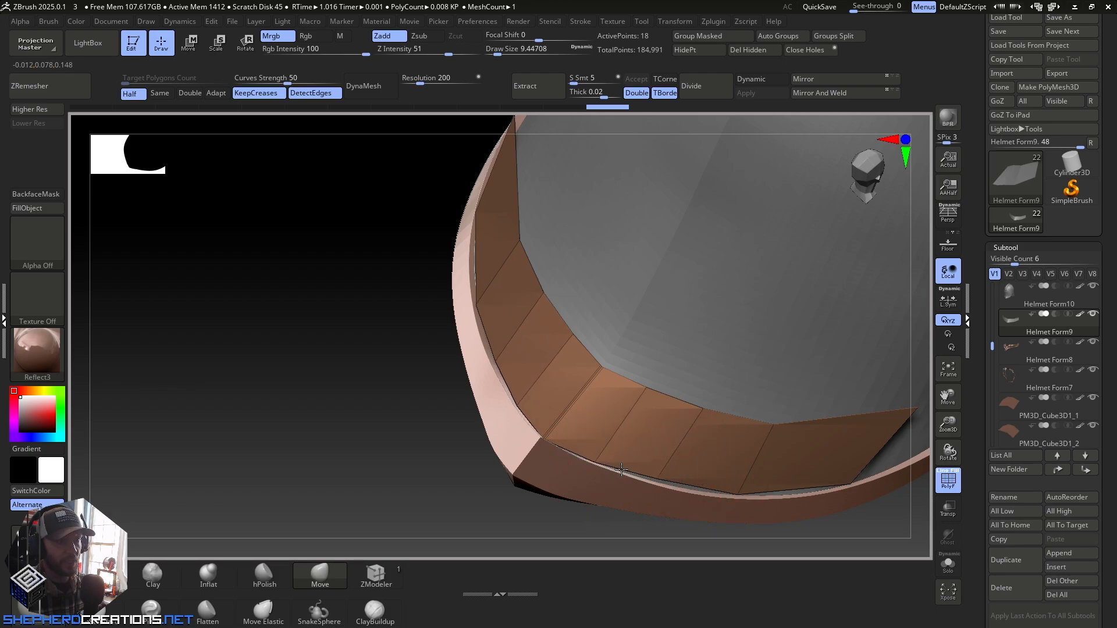
right_drag(668, 406, 694, 417)
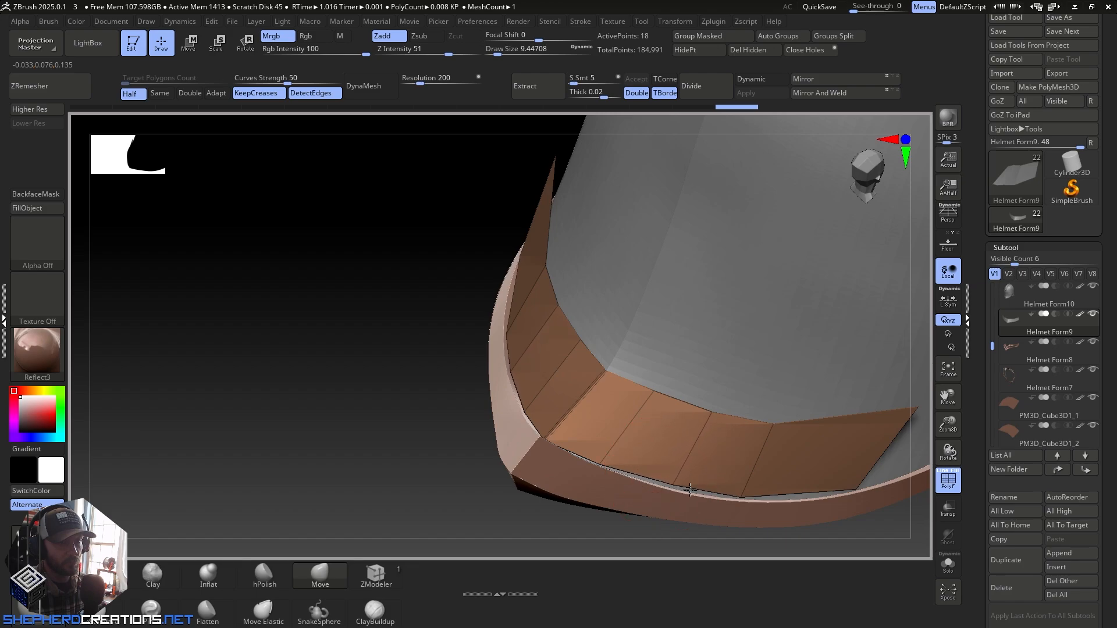
right_drag(773, 453, 775, 422)
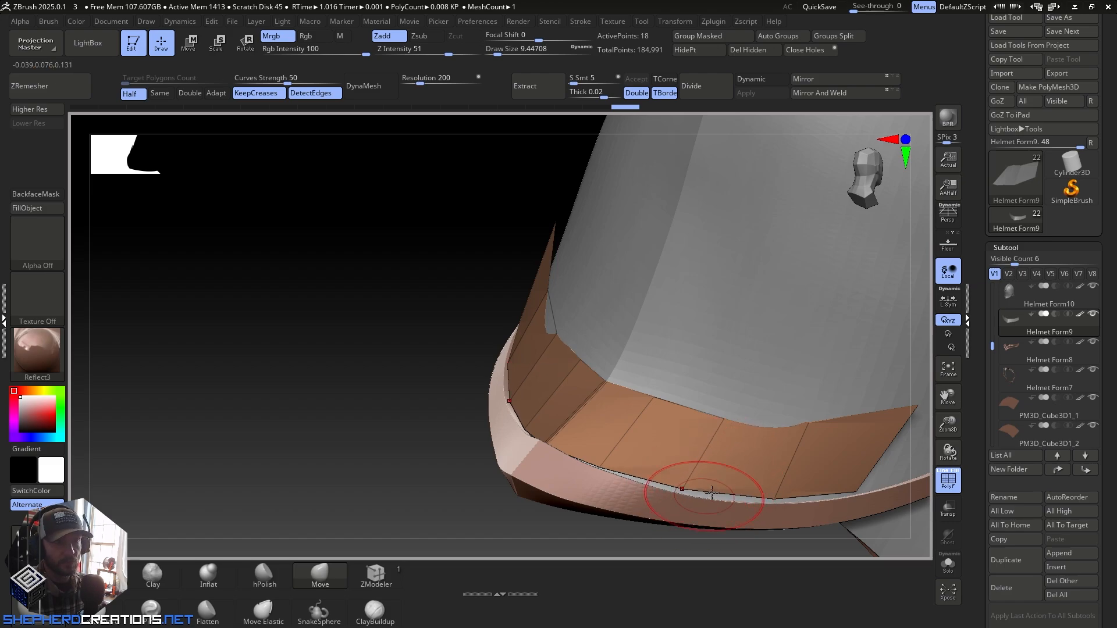
mouse_move(712, 492)
right_down()
mouse_move(729, 432)
mouse_move(746, 450)
mouse_move(637, 396)
mouse_move(748, 429)
mouse_move(741, 439)
mouse_move(728, 407)
mouse_move(773, 417)
mouse_move(801, 386)
mouse_move(723, 394)
mouse_move(655, 451)
mouse_move(639, 325)
right_up()
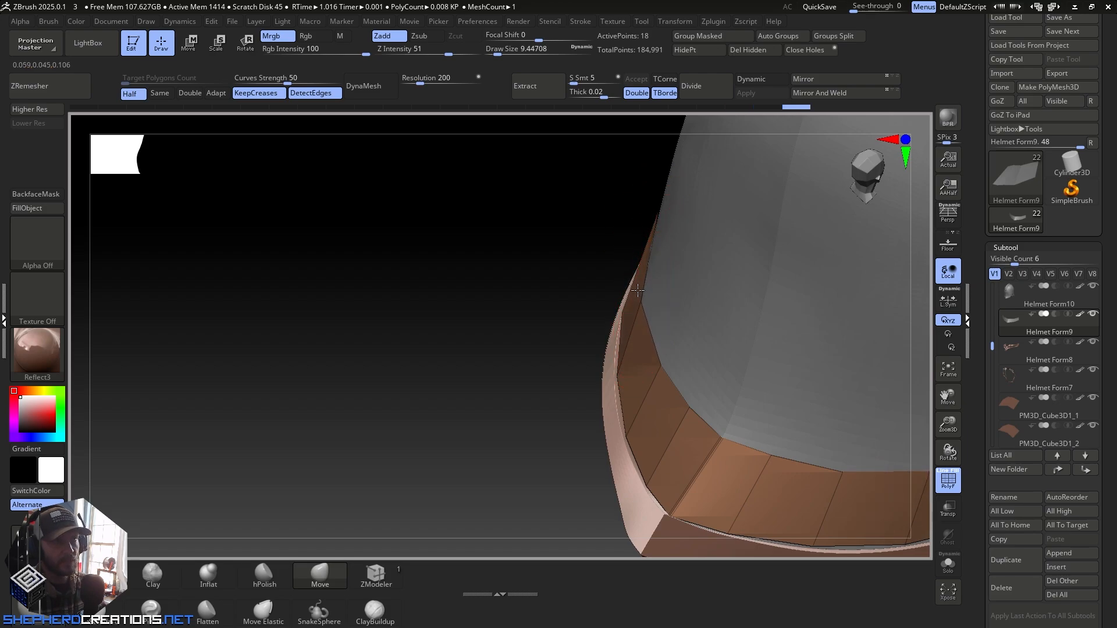
right_drag(671, 338, 650, 377)
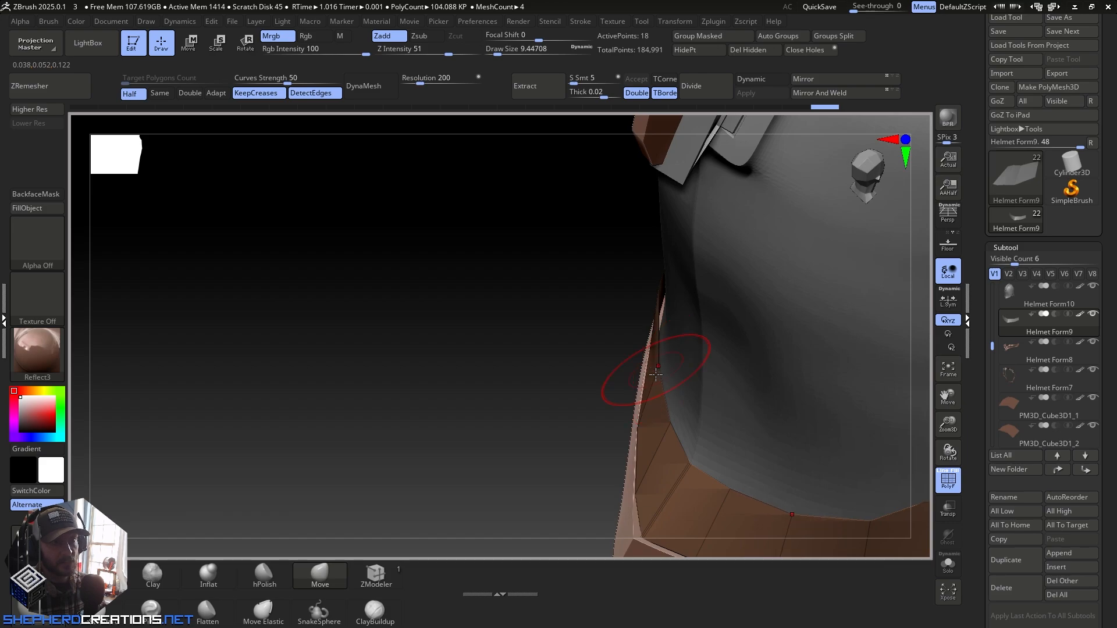
mouse_move(661, 430)
right_down()
mouse_move(728, 342)
mouse_move(599, 399)
mouse_move(665, 429)
mouse_move(633, 418)
mouse_move(643, 461)
right_up()
Step: Stretch the panel's side ends forward along the trim with the Move brush so they taper towards the raised curve
key(f)
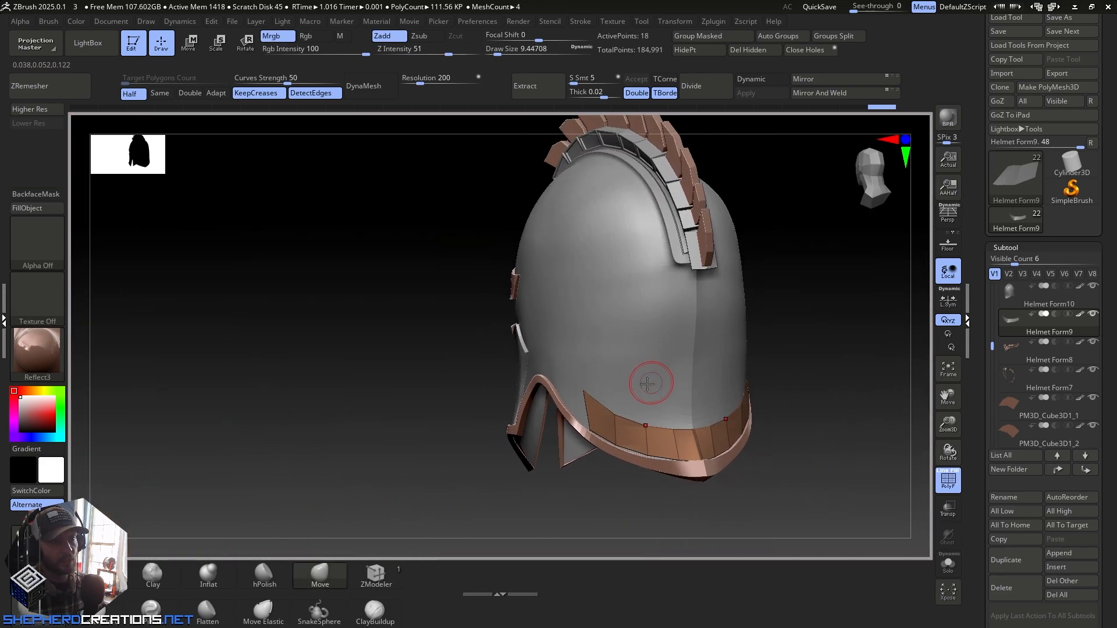
right_drag(656, 387, 520, 488)
right_drag(443, 416, 351, 398)
drag(326, 377, 272, 388)
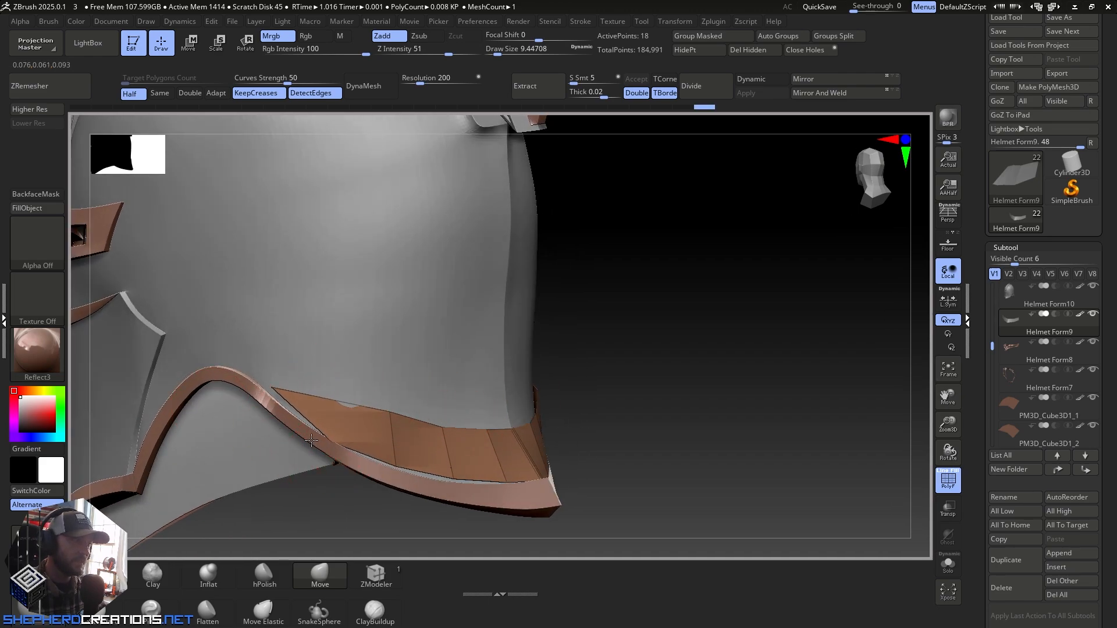
right_drag(477, 343, 352, 430)
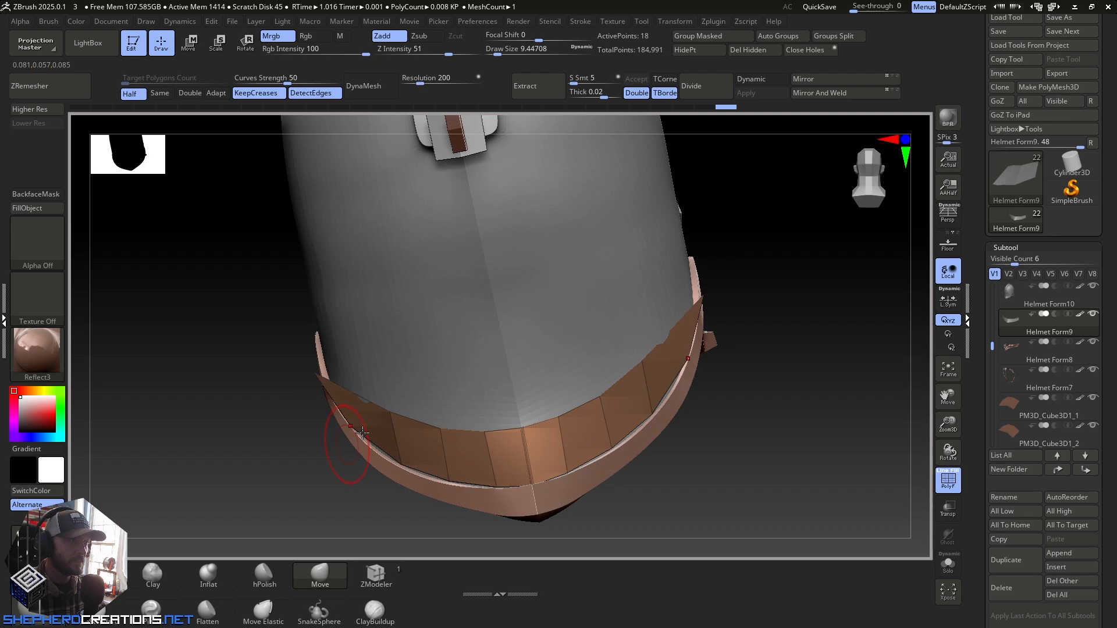
right_drag(454, 422, 327, 424)
Step: Insert a ZModeler edge loop through the long end segment on each side of the panel
click(372, 576)
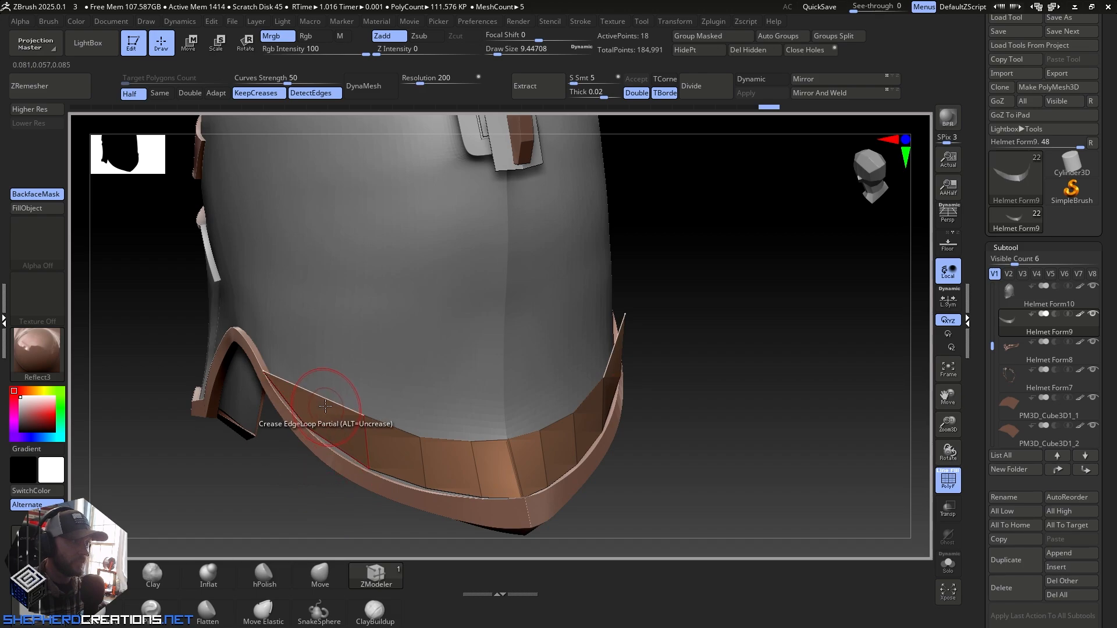
key(space)
click(287, 235)
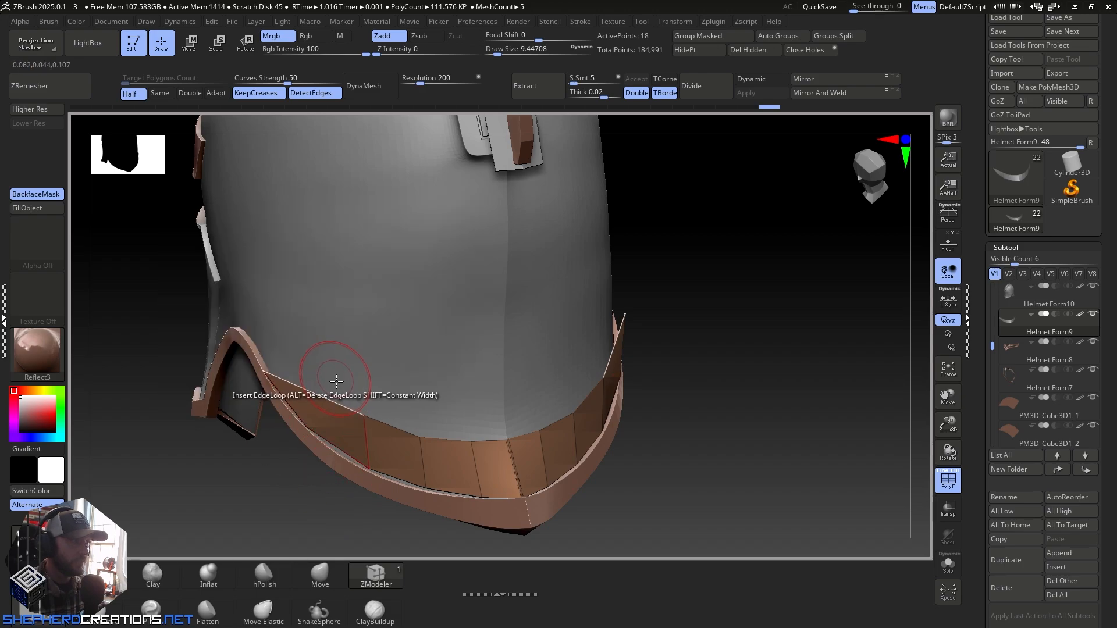
Step: With the Move brush, fit the panel's new edges and tapered tips snugly against the trim and shell
click(333, 582)
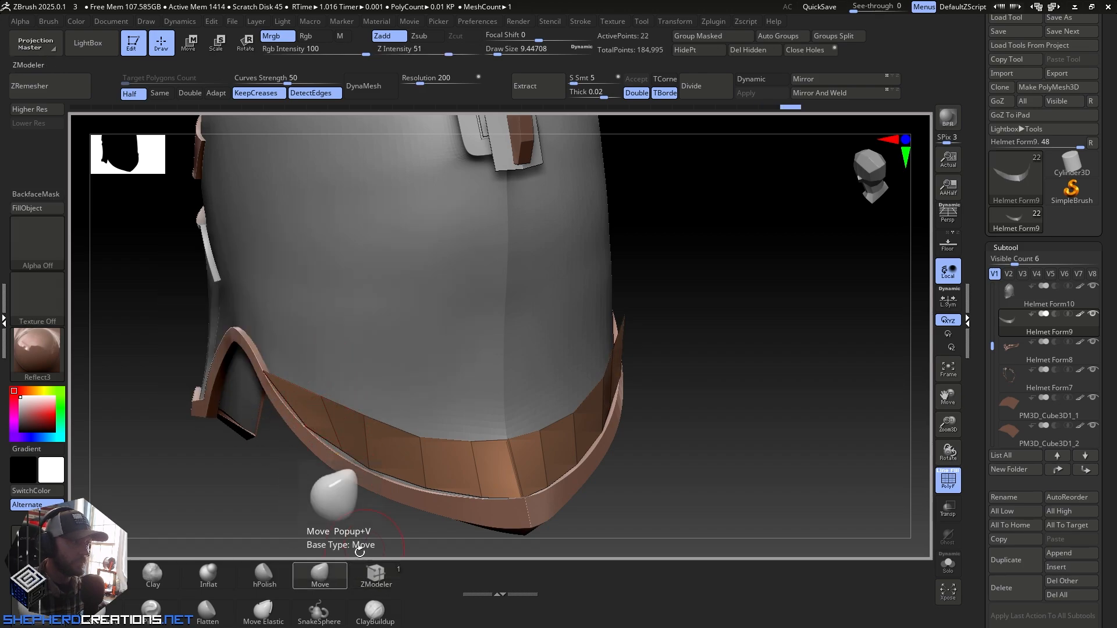
scroll(338, 469, up, 5)
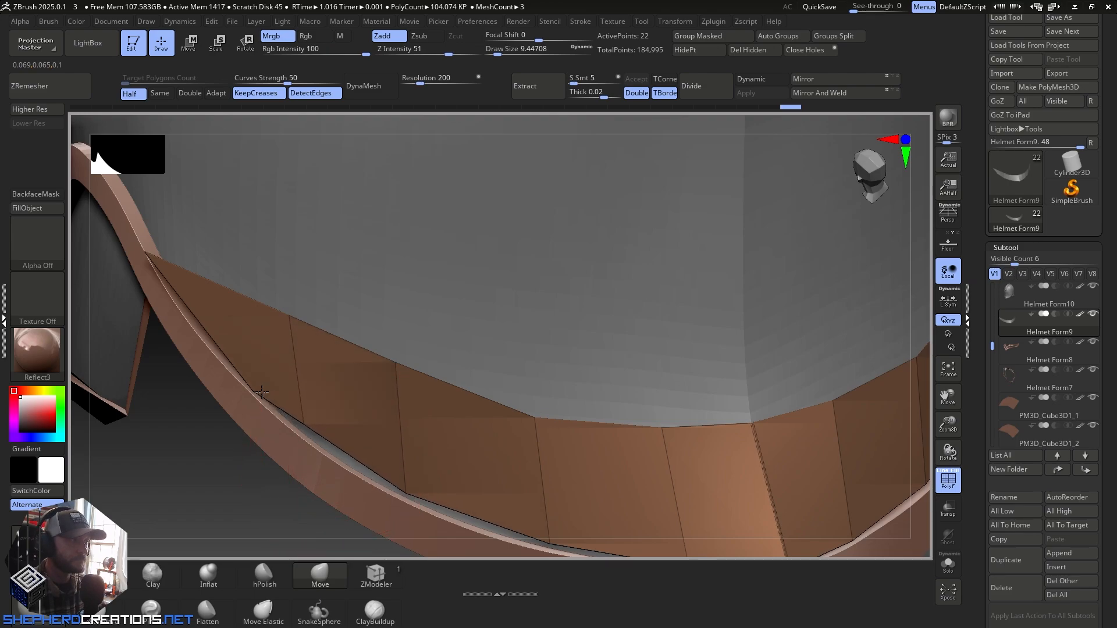
right_drag(265, 396, 312, 419)
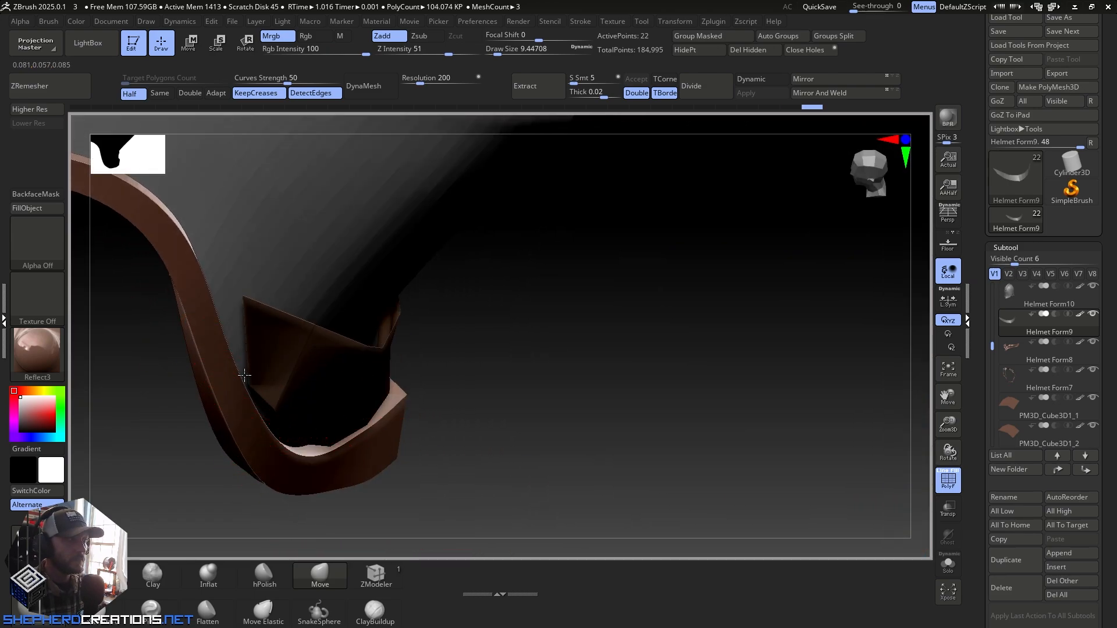
right_drag(243, 374, 179, 324)
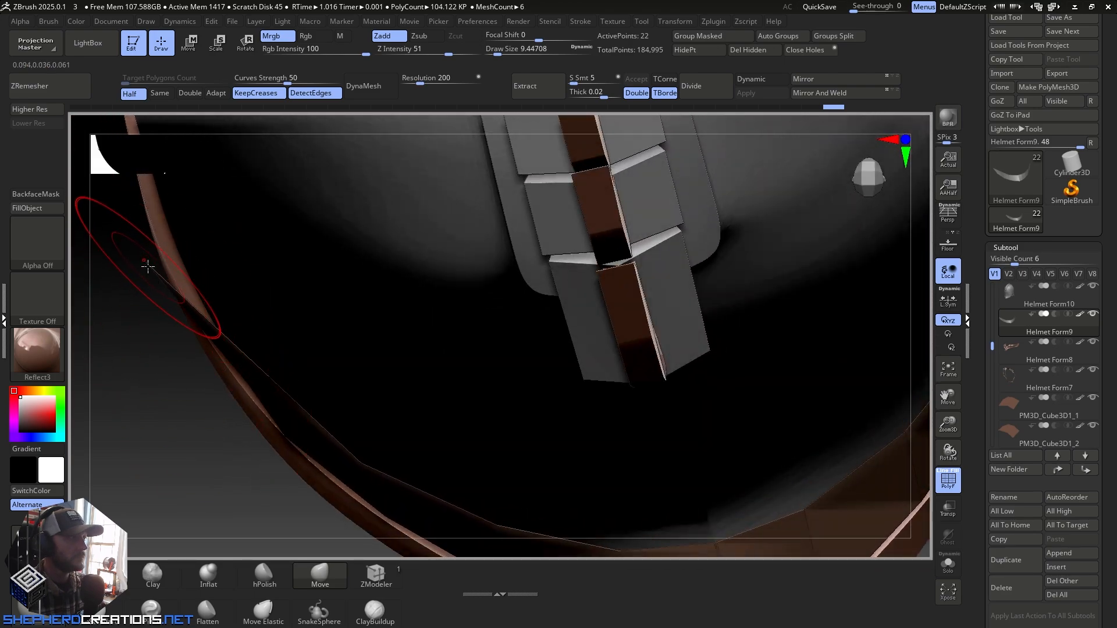
right_drag(309, 426, 320, 309)
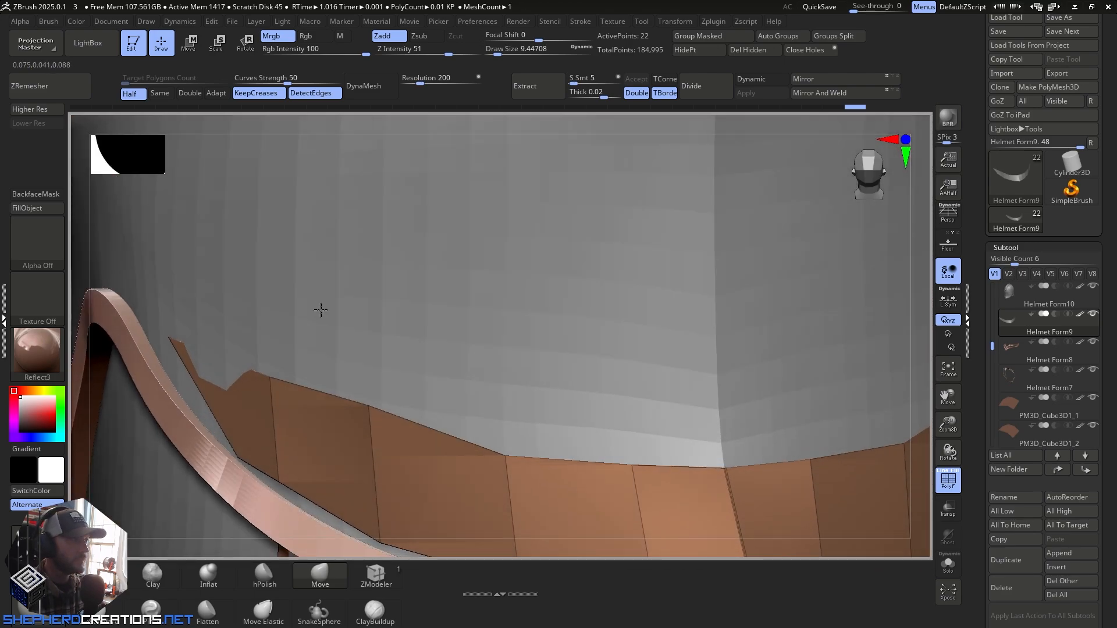
ctrl+right_drag(395, 436, 420, 401)
right_drag(419, 347, 114, 426)
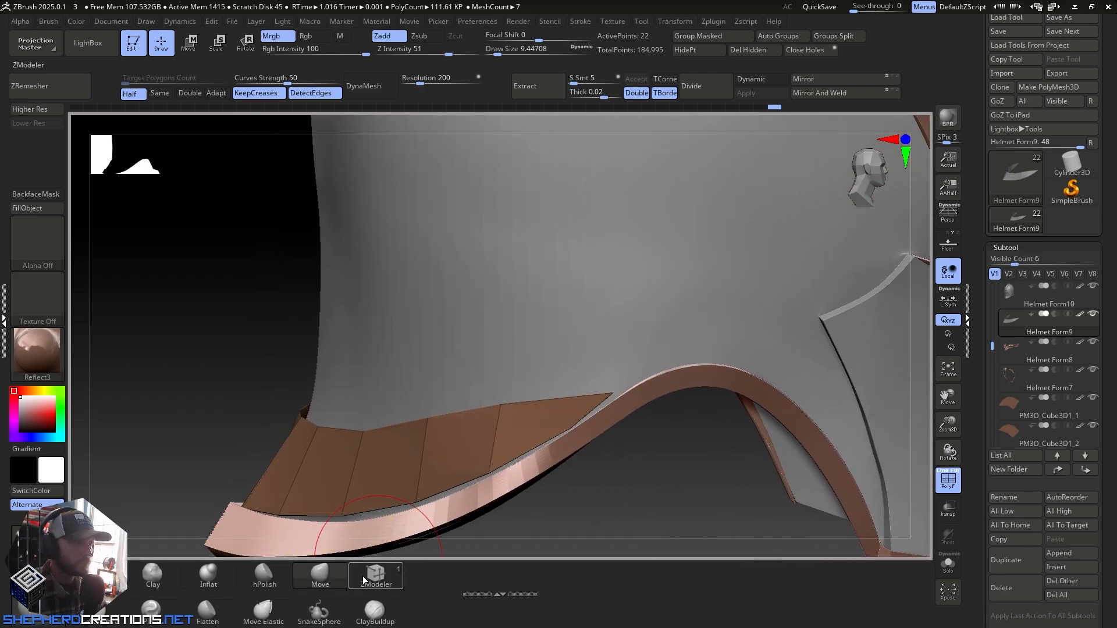
Step: Give the whole neck-guard panel a slight thickness with the ZModeler QMesh action
click(375, 575)
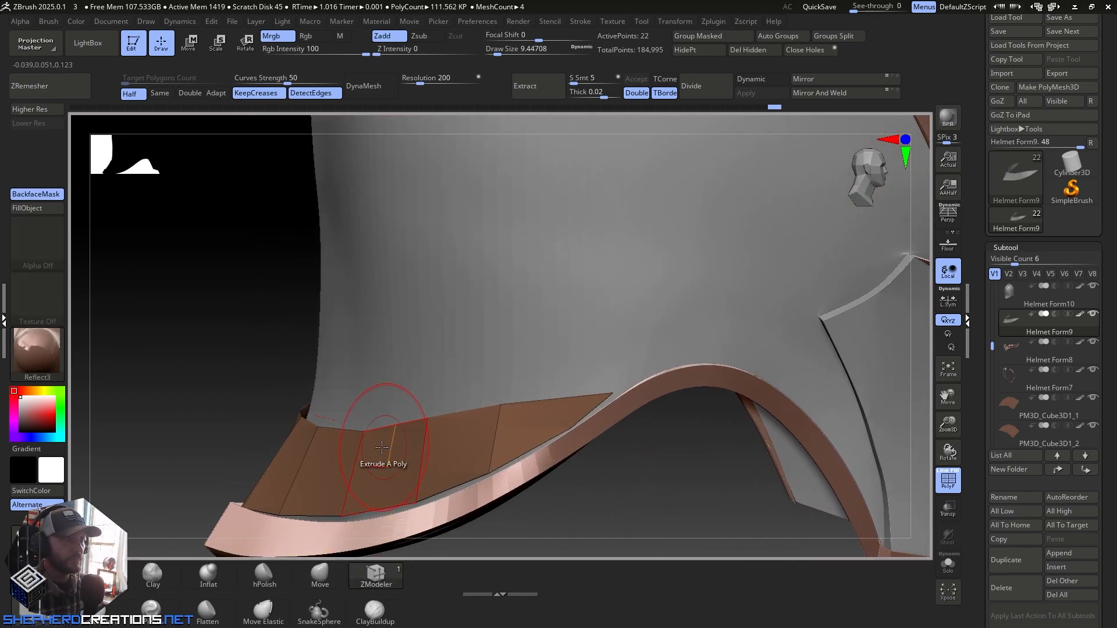
key(space)
click(339, 211)
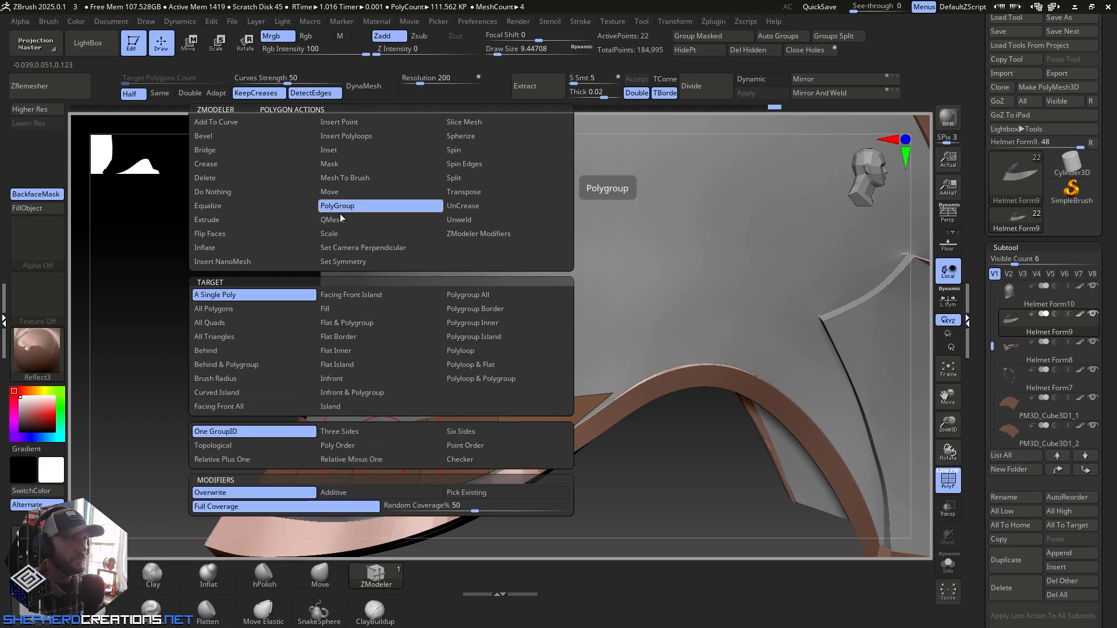
click(340, 218)
right_drag(437, 395, 366, 412)
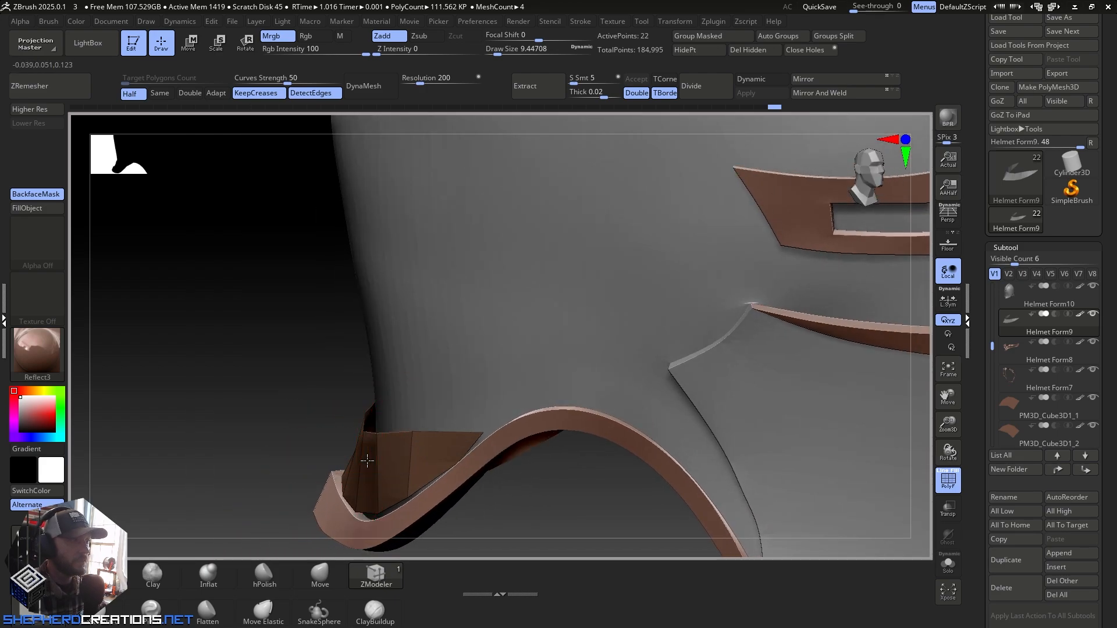
drag(367, 461, 369, 457)
right_drag(368, 457, 426, 389)
alt+right_drag(317, 407, 558, 319)
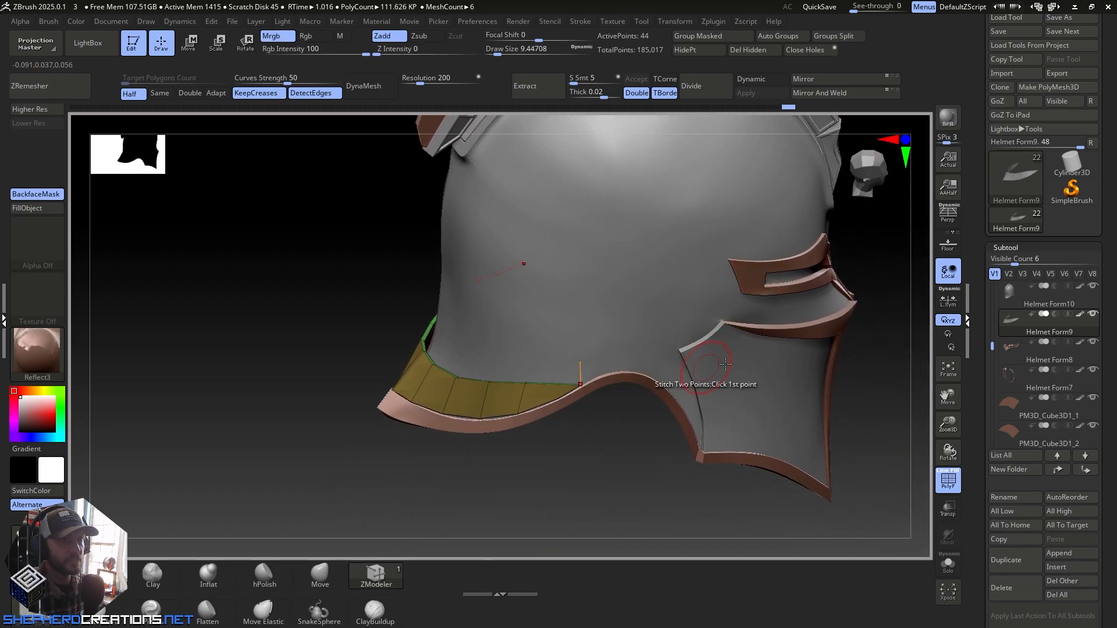
right_drag(802, 362, 842, 258)
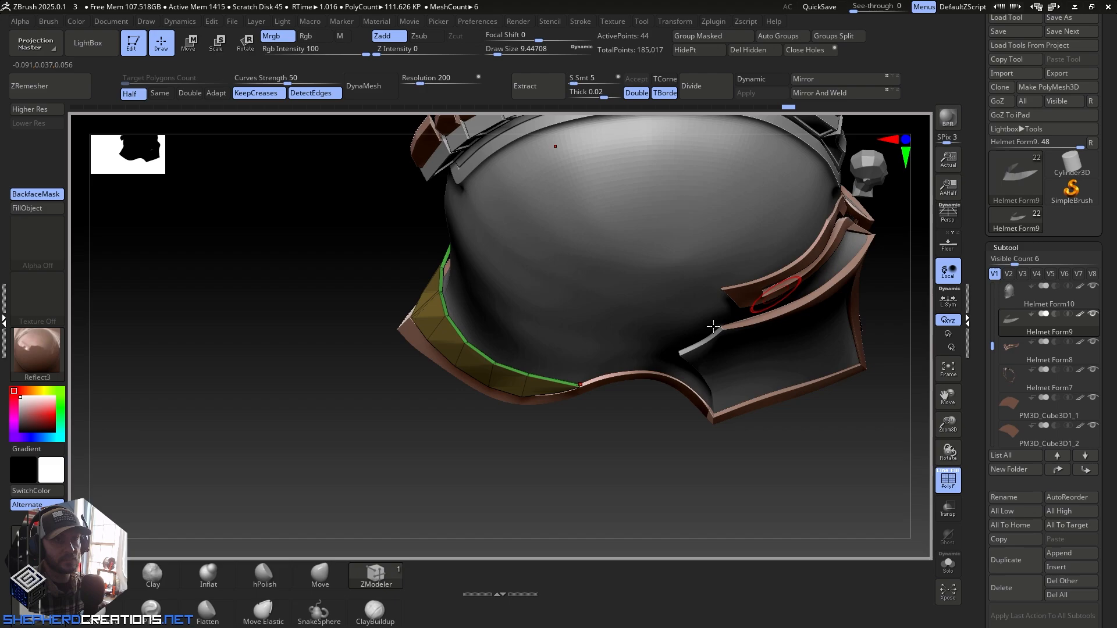
right_drag(606, 358, 484, 406)
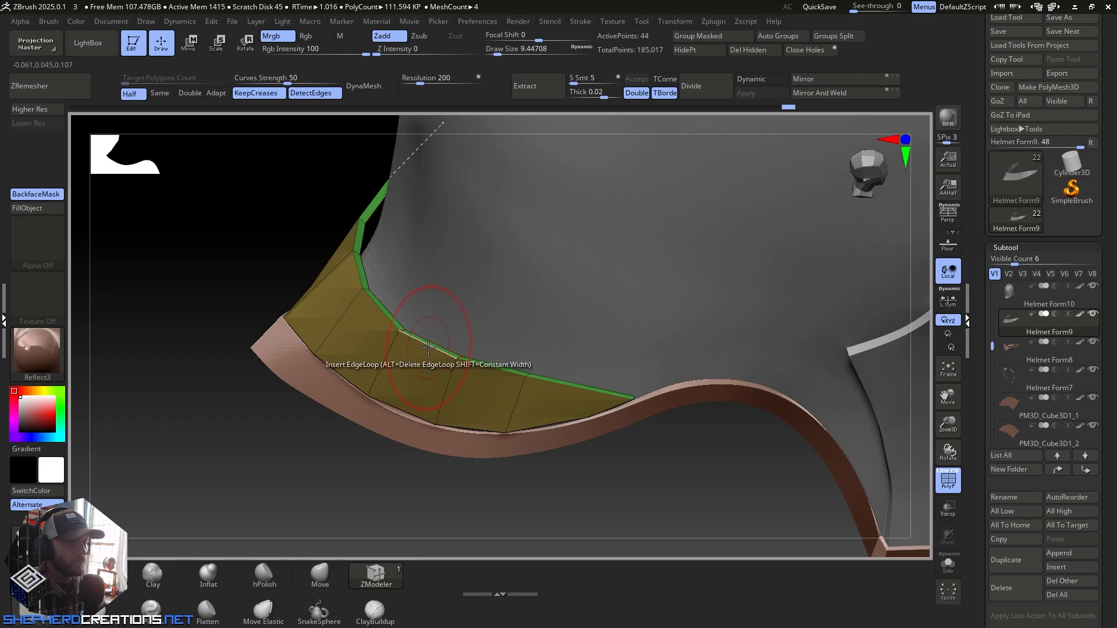
Step: Crease the border edges of the thickened neck-guard panel with the ZModeler Crease action, targeting EdgeLoop Partial
key(space)
click(294, 305)
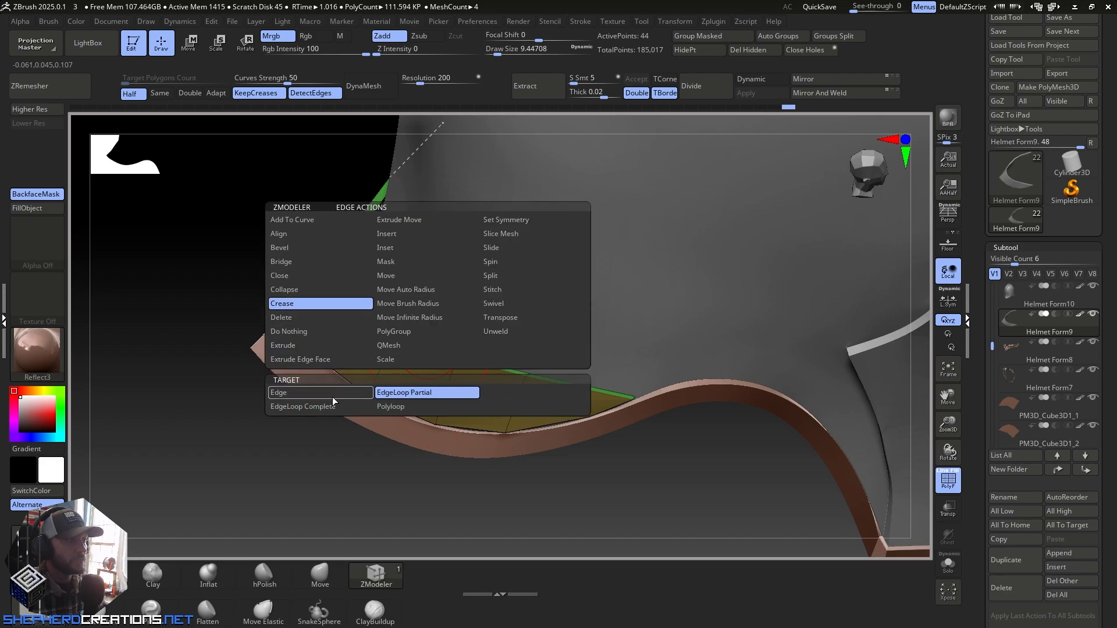
click(432, 392)
click(437, 349)
right_drag(437, 349, 456, 330)
Step: Isolate the panel, try a QMesh Polygroup All extrusion on its green rim, and undo it
click(952, 566)
right_drag(446, 438, 378, 380)
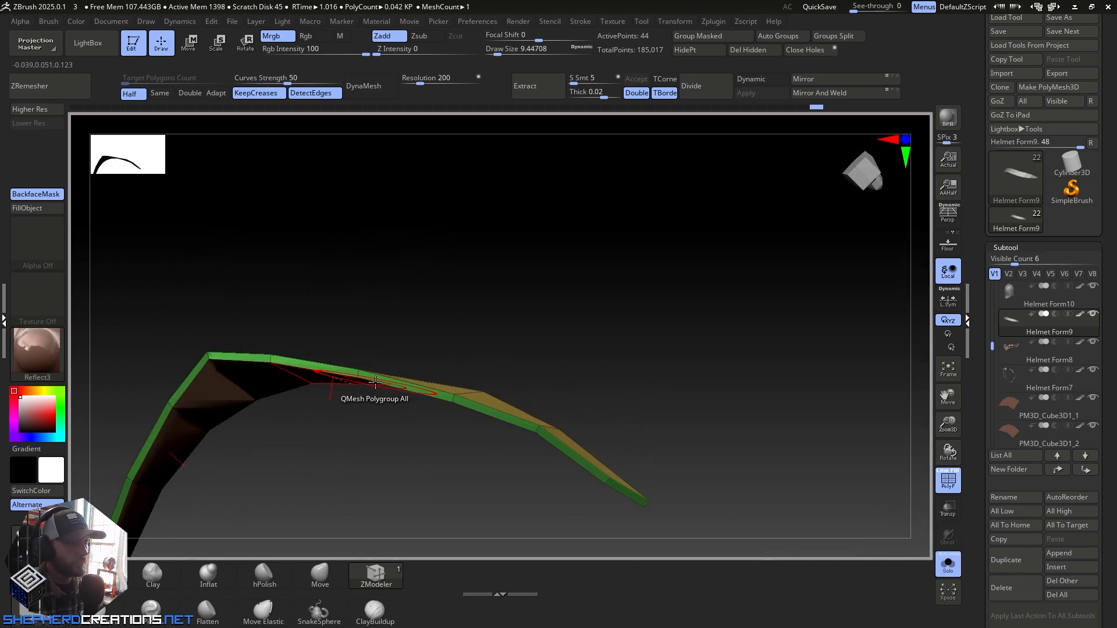
drag(373, 376, 375, 368)
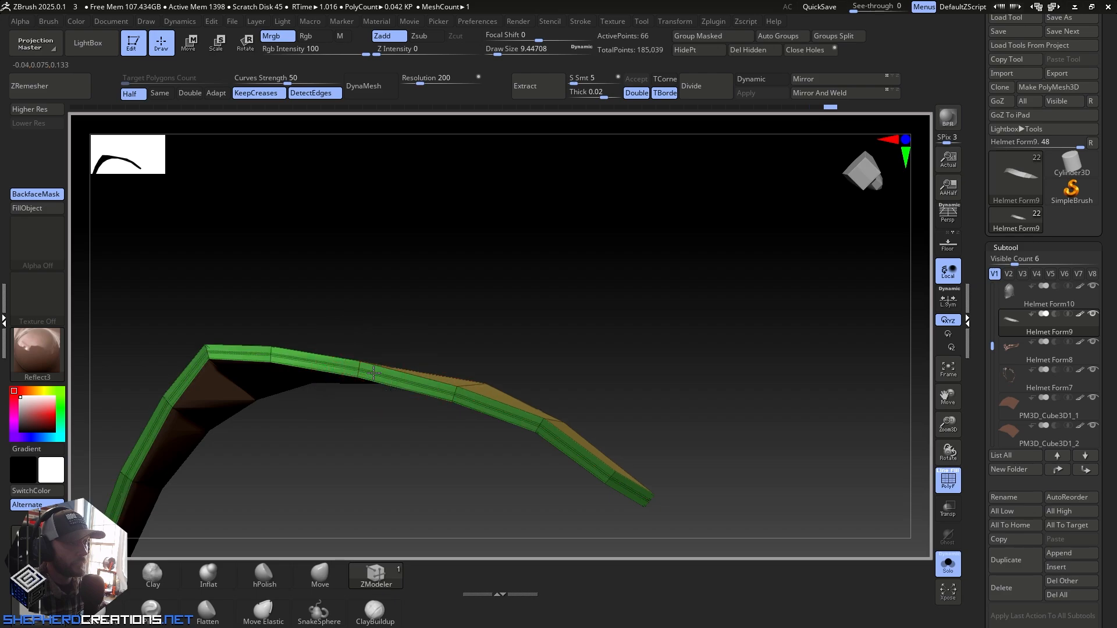
key(ctrl+z)
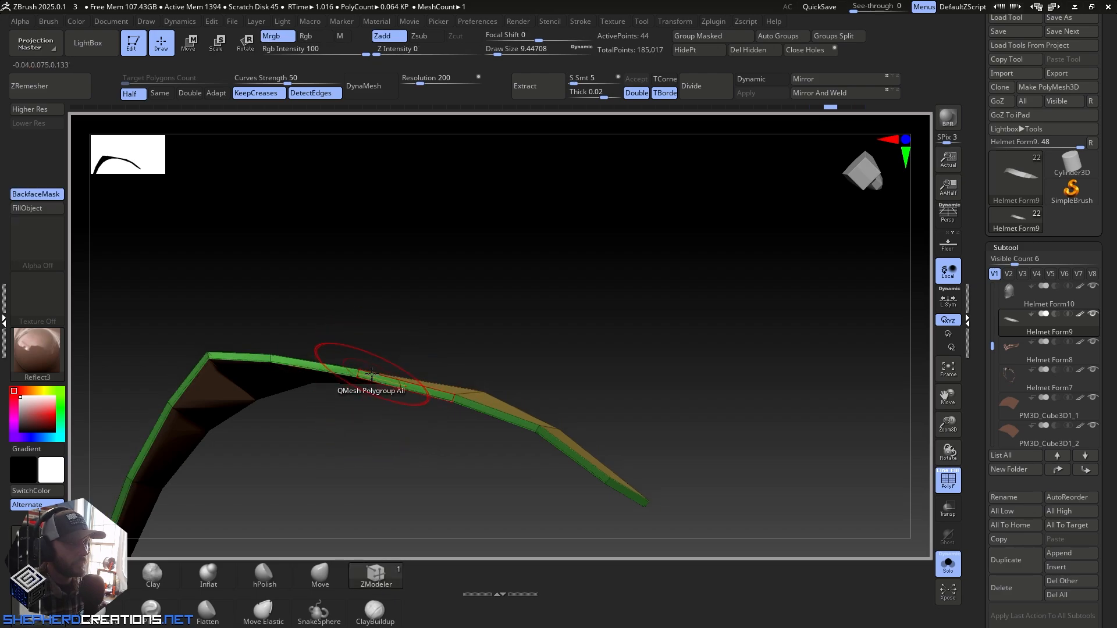
Step: Turn on the dynamic subdivision preview for the isolated panel and bring back the rest of the helmet to check the smoothed fit
drag(386, 399, 483, 322)
ctrl+right_drag(483, 322, 593, 389)
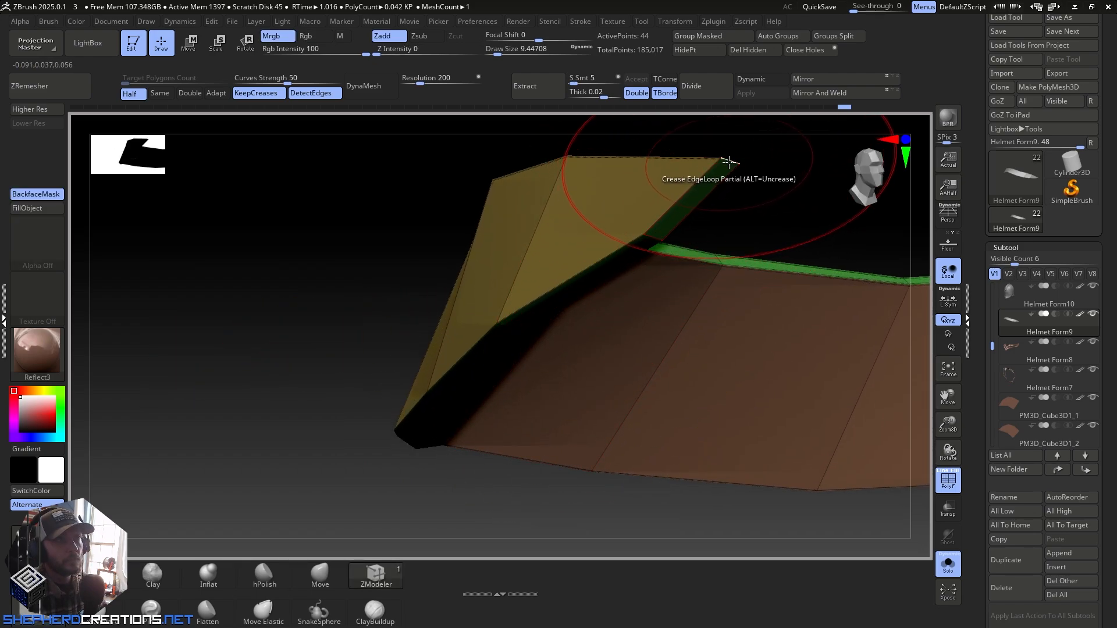
mouse_move(631, 279)
ctrl+right_down()
mouse_move(640, 247)
mouse_move(579, 396)
ctrl+right_up()
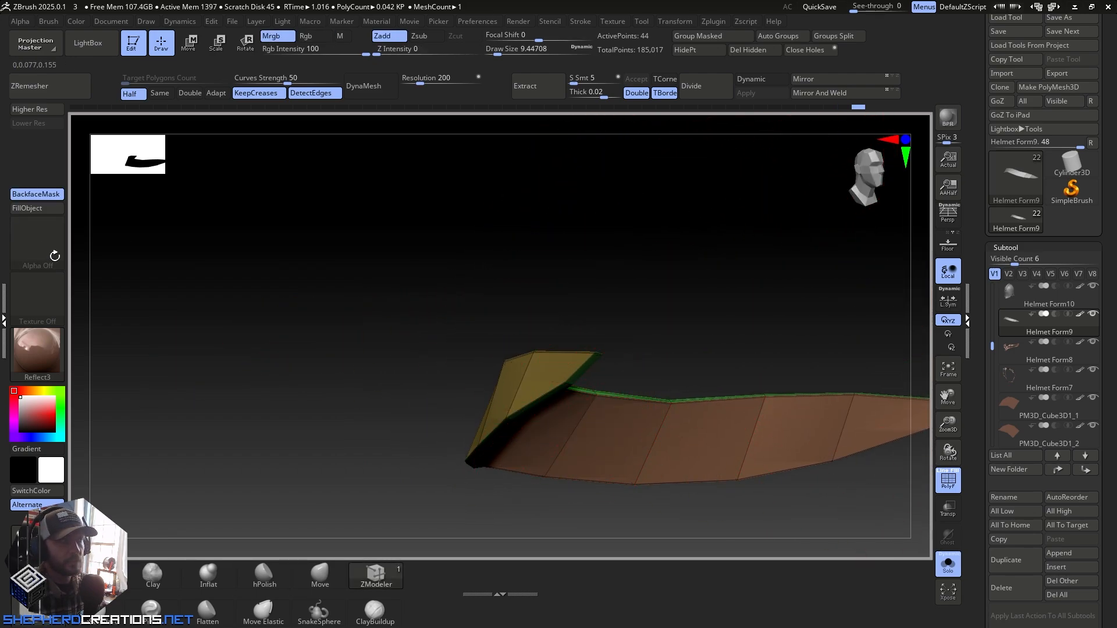
click(37, 109)
drag(499, 304, 452, 337)
right_drag(451, 338, 488, 396)
alt+right_drag(821, 397, 687, 411)
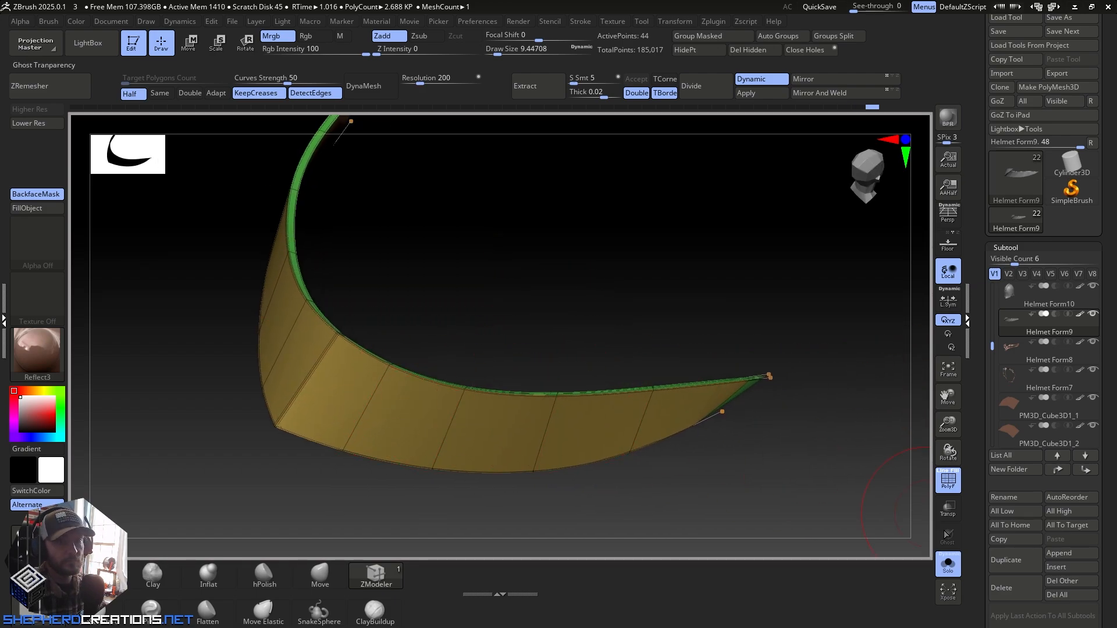
click(948, 482)
click(948, 482)
click(948, 565)
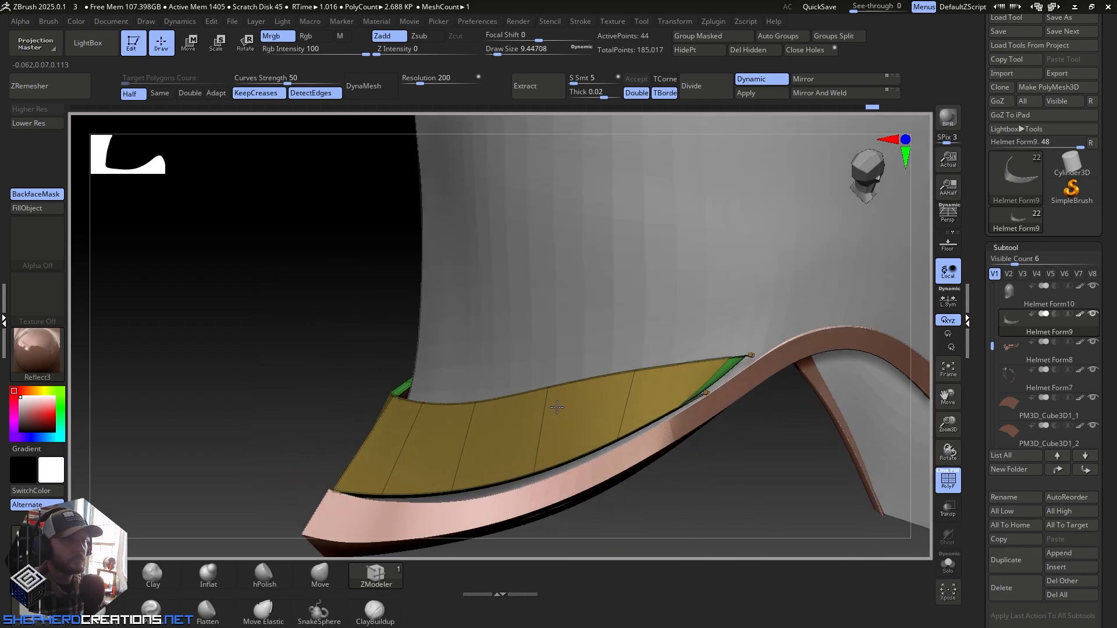
right_drag(557, 407, 721, 409)
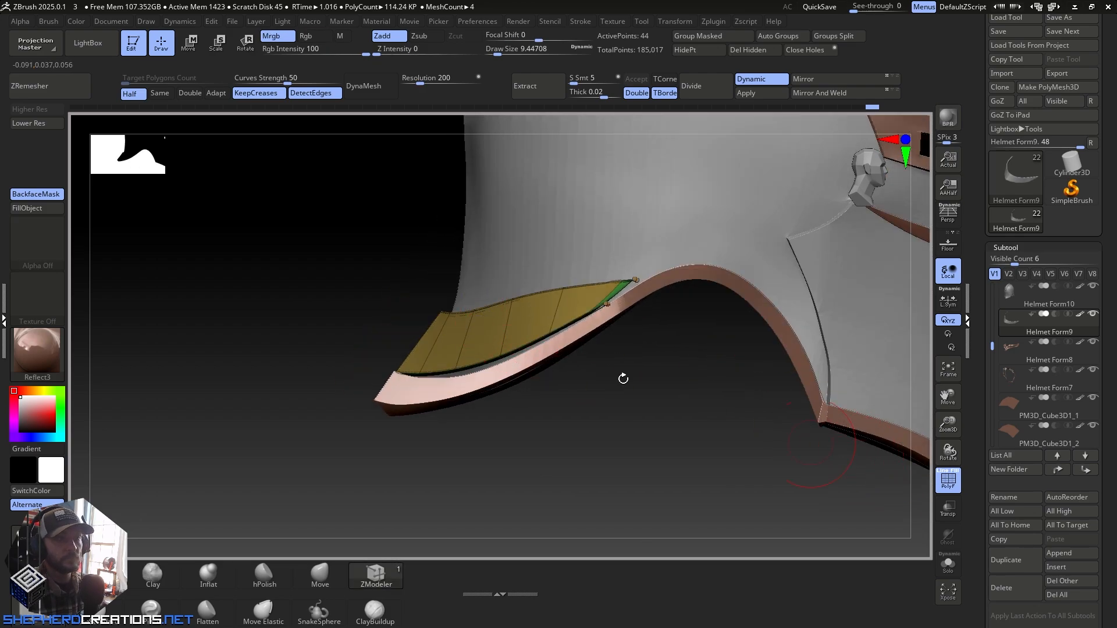
Step: Fill the neck-guard panel with the Reflect3 material and review it on the helmet with the polyframe hidden
click(36, 209)
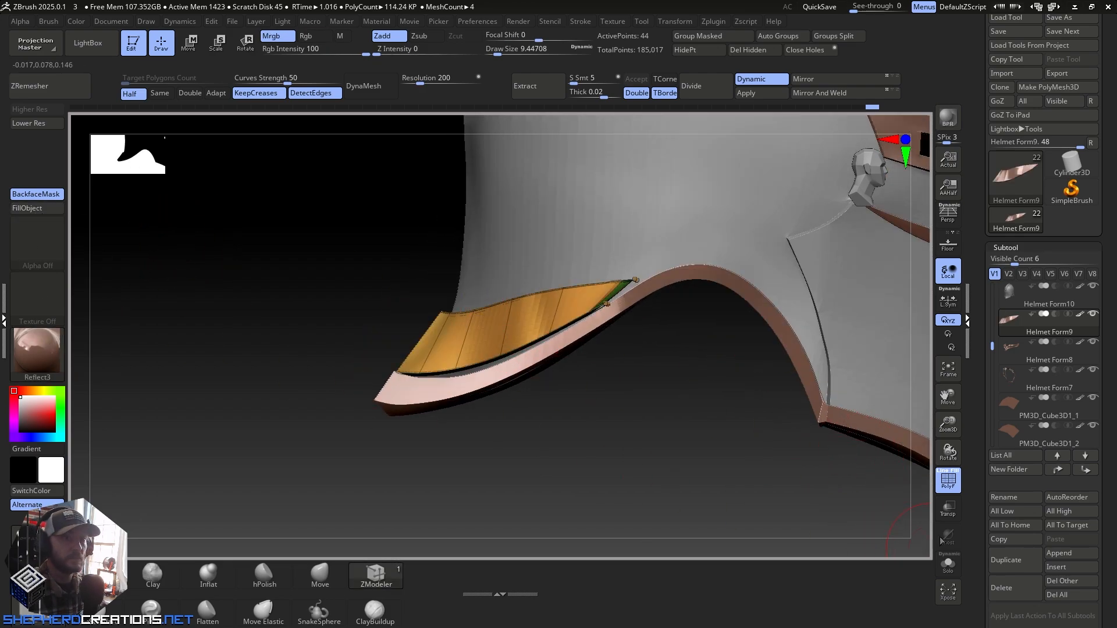
click(945, 486)
ctrl+right_drag(613, 477, 493, 441)
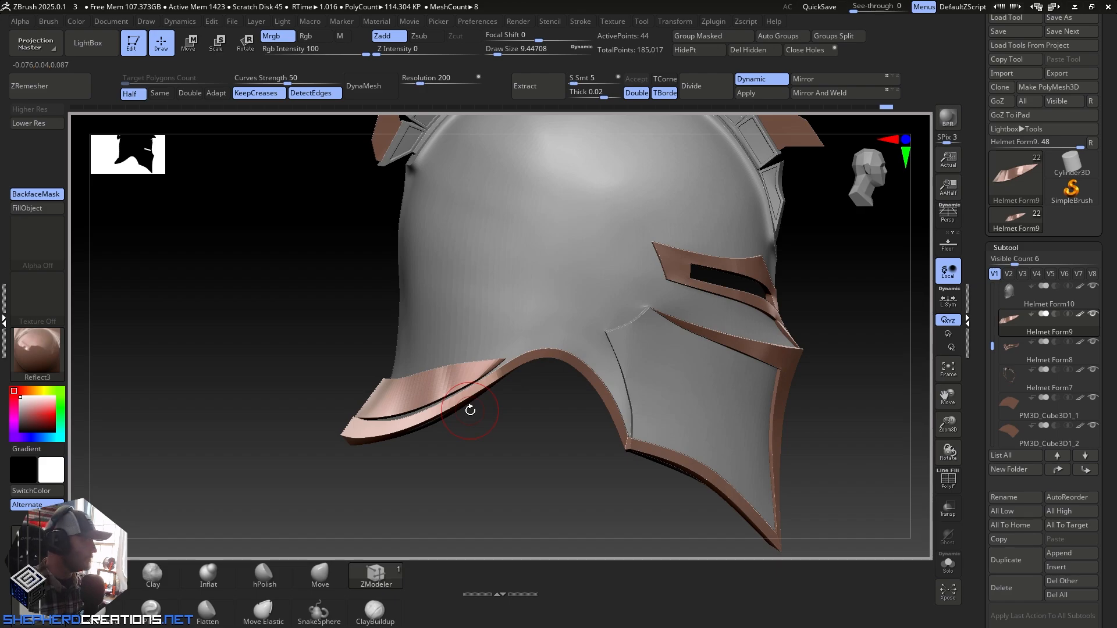
mouse_move(477, 352)
right_down()
mouse_move(491, 352)
mouse_move(481, 369)
mouse_move(466, 267)
mouse_move(450, 288)
mouse_move(451, 409)
right_up()
right_drag(451, 408, 492, 417)
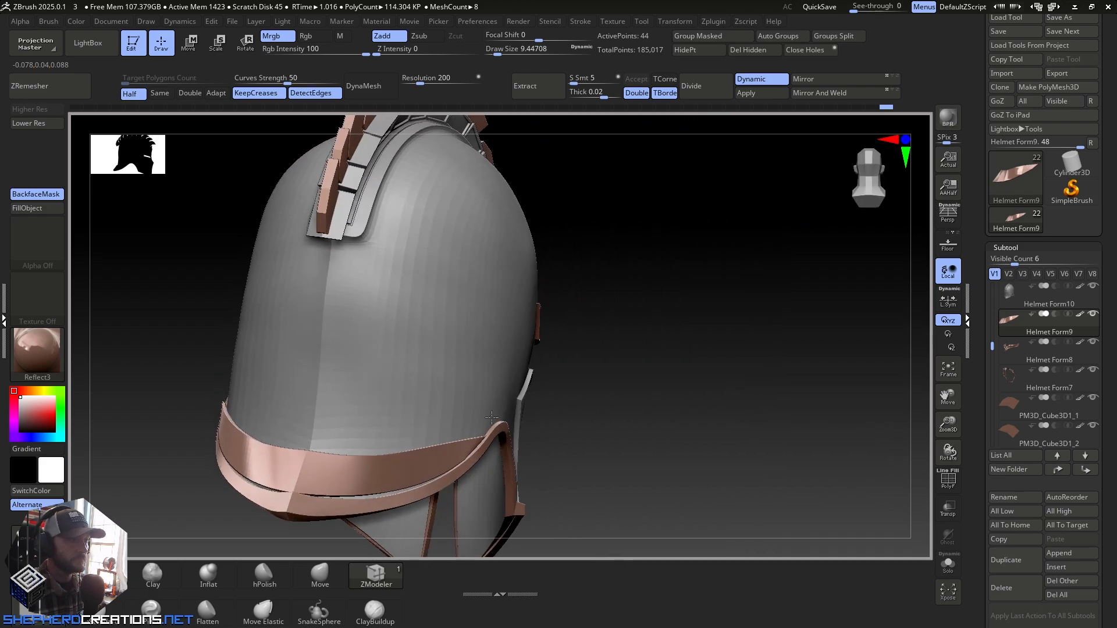
alt+right_drag(309, 427, 376, 334)
Step: Turn off the panel's smoothing preview, then insert ZModeler edge loops beside the rear divider and lengthwise near the lower edge
click(947, 489)
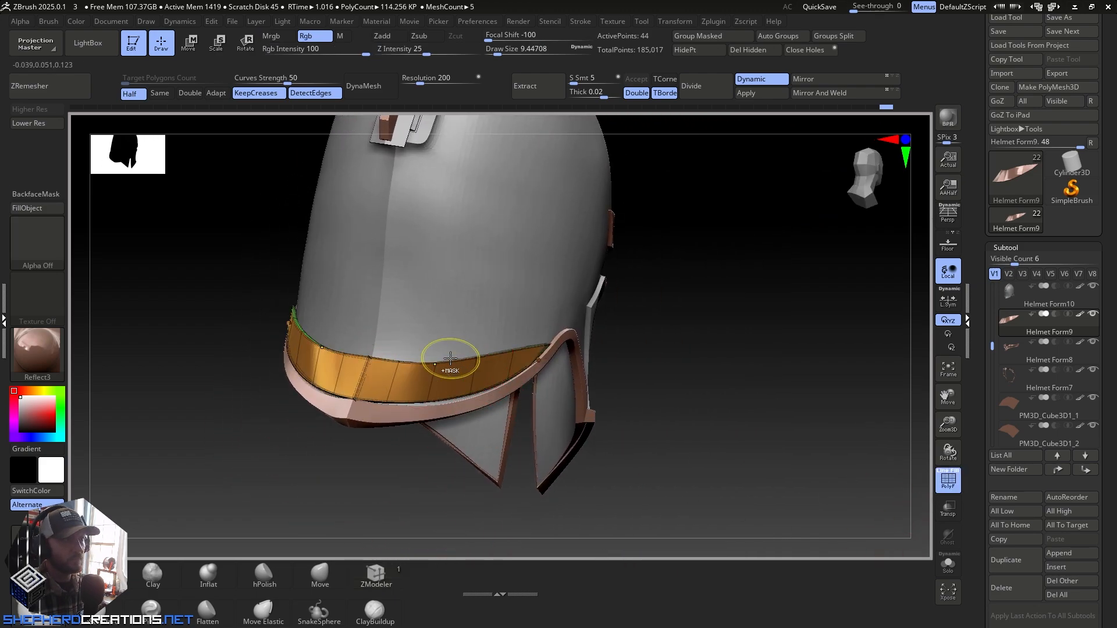
mouse_move(448, 356)
ctrl+right_down()
mouse_move(331, 417)
mouse_move(444, 444)
mouse_move(465, 460)
mouse_move(454, 365)
ctrl+right_up()
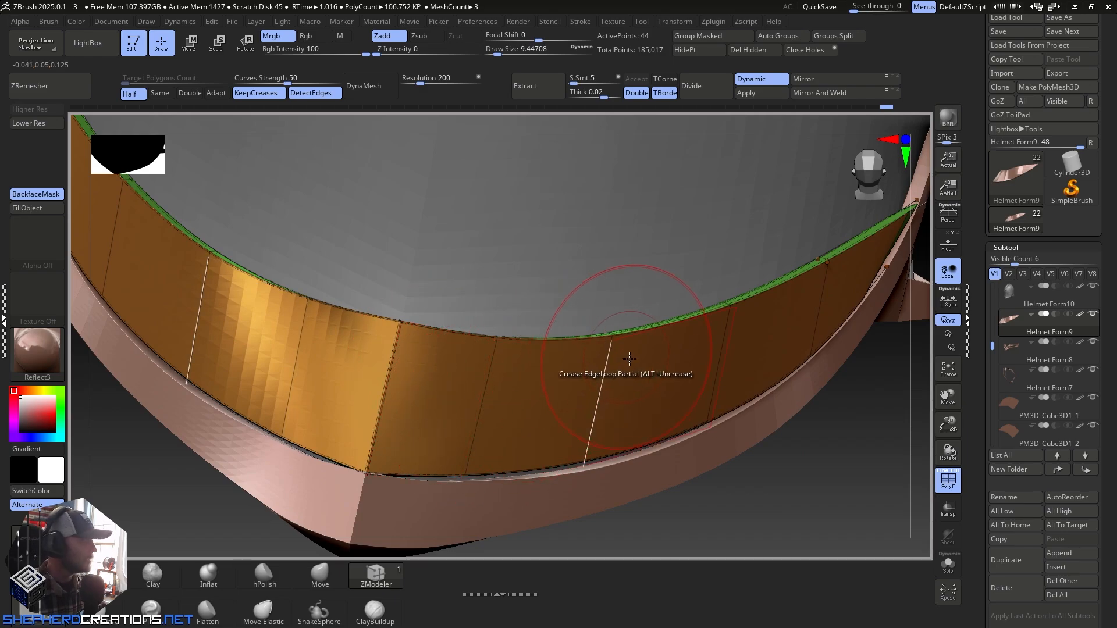
mouse_move(629, 357)
right_down()
mouse_move(619, 352)
mouse_move(624, 362)
right_up()
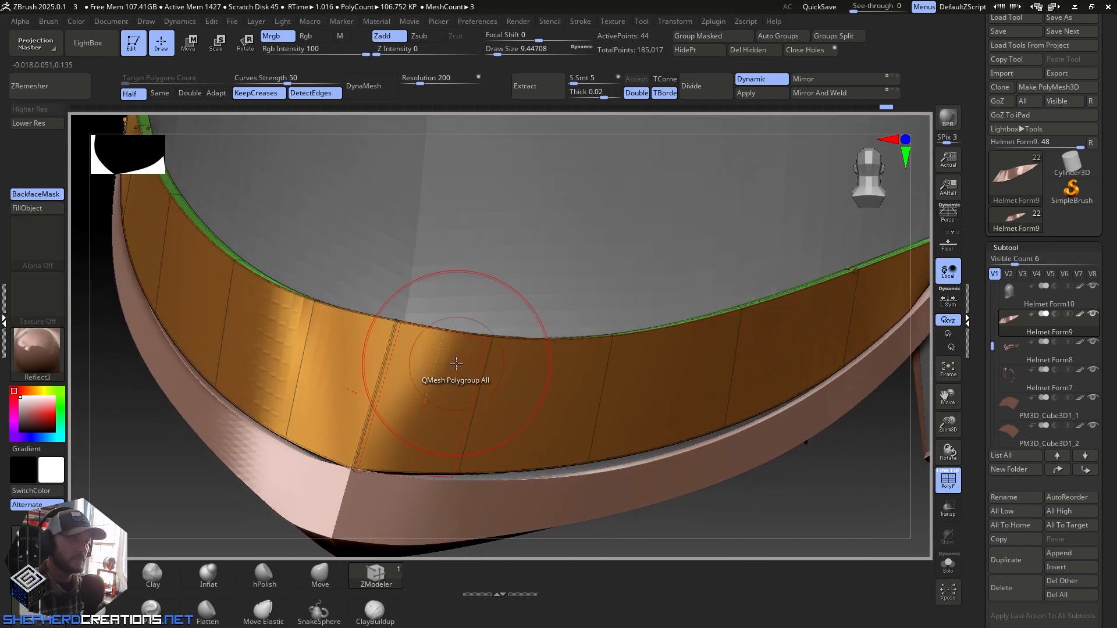
right_drag(457, 381, 465, 391)
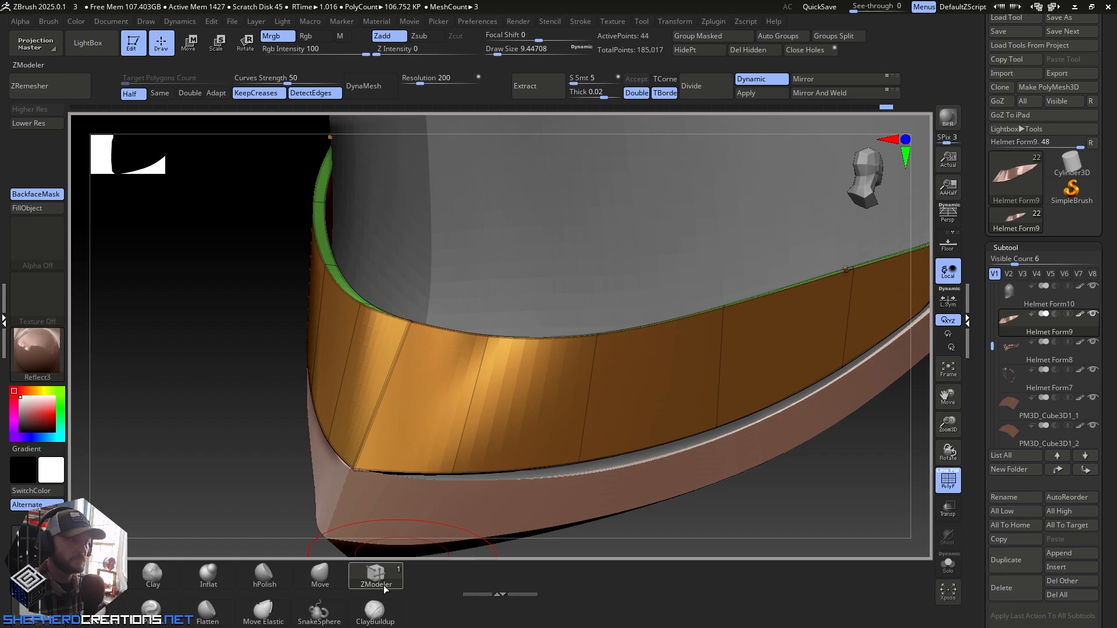
click(46, 124)
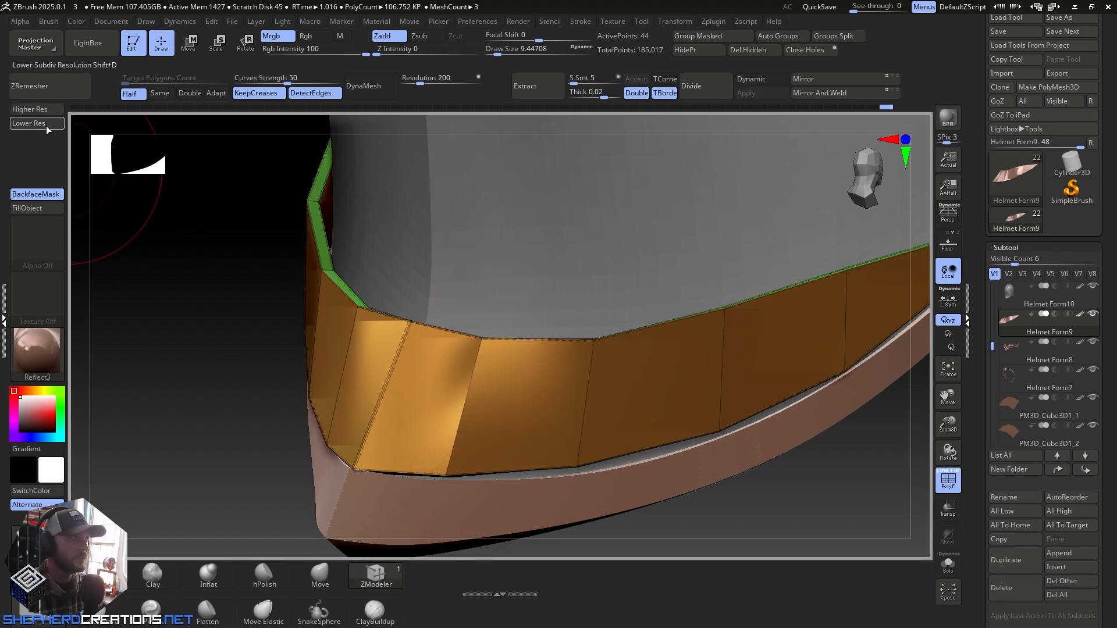
ctrl+right_drag(492, 356, 522, 401)
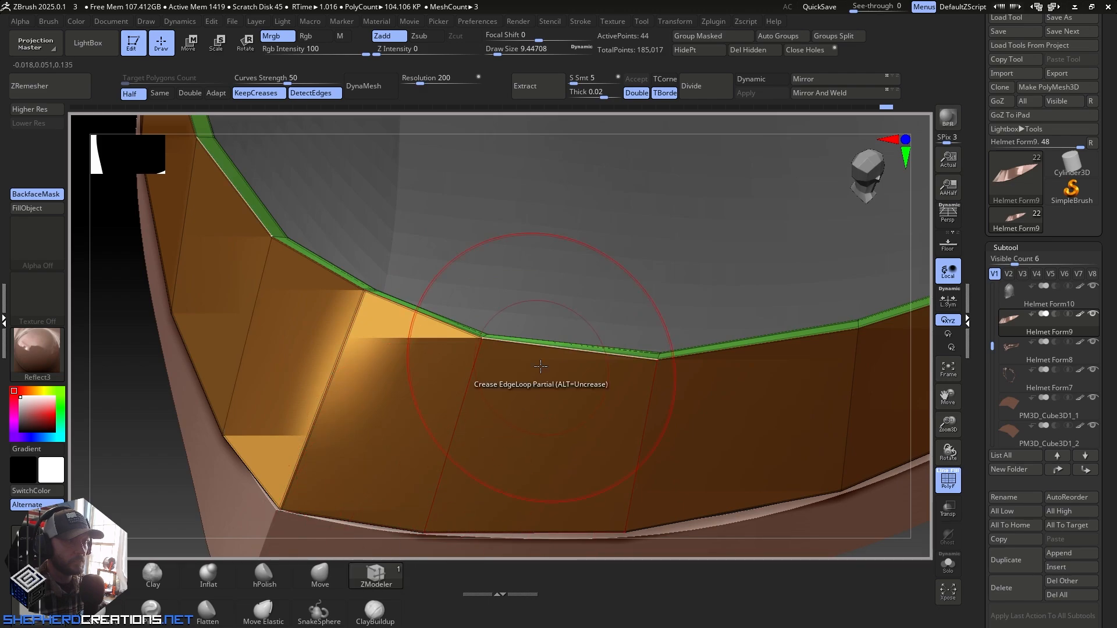
key(space)
click(478, 236)
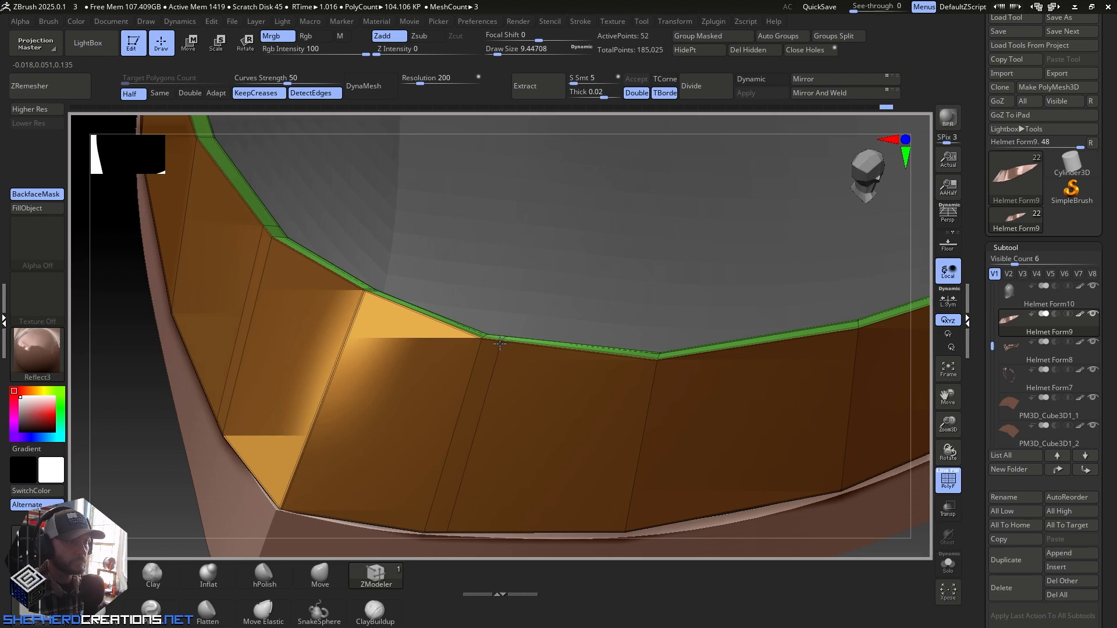
drag(499, 344, 459, 476)
Step: Isolate the panel, try stitching the two neighbouring points at the rear loop crossing with To End Point, and undo it
right_drag(494, 476, 454, 472)
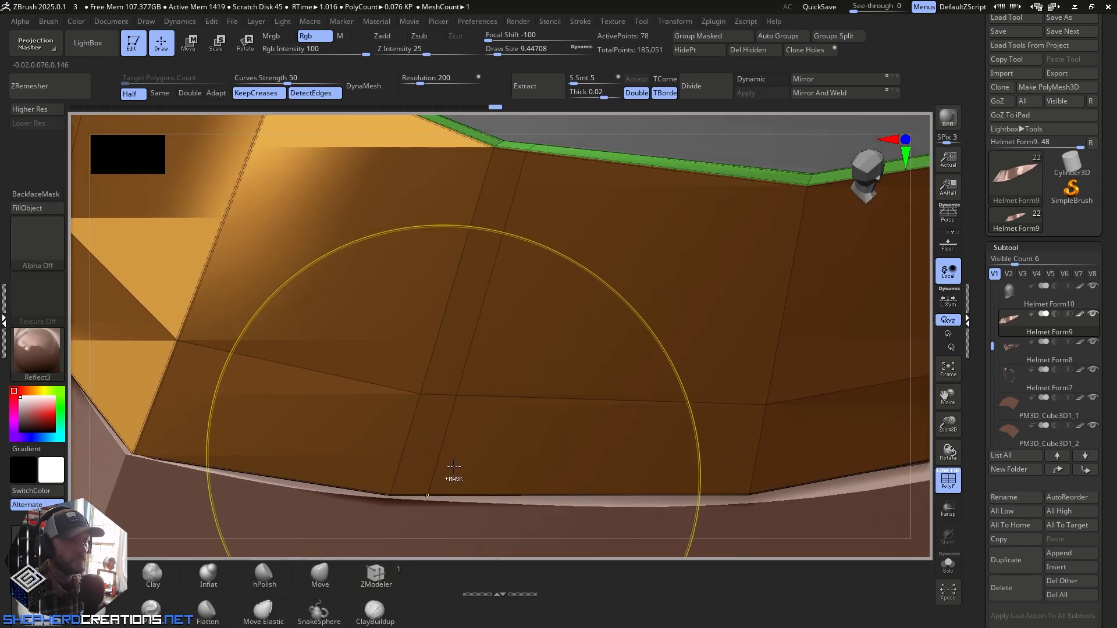
click(948, 575)
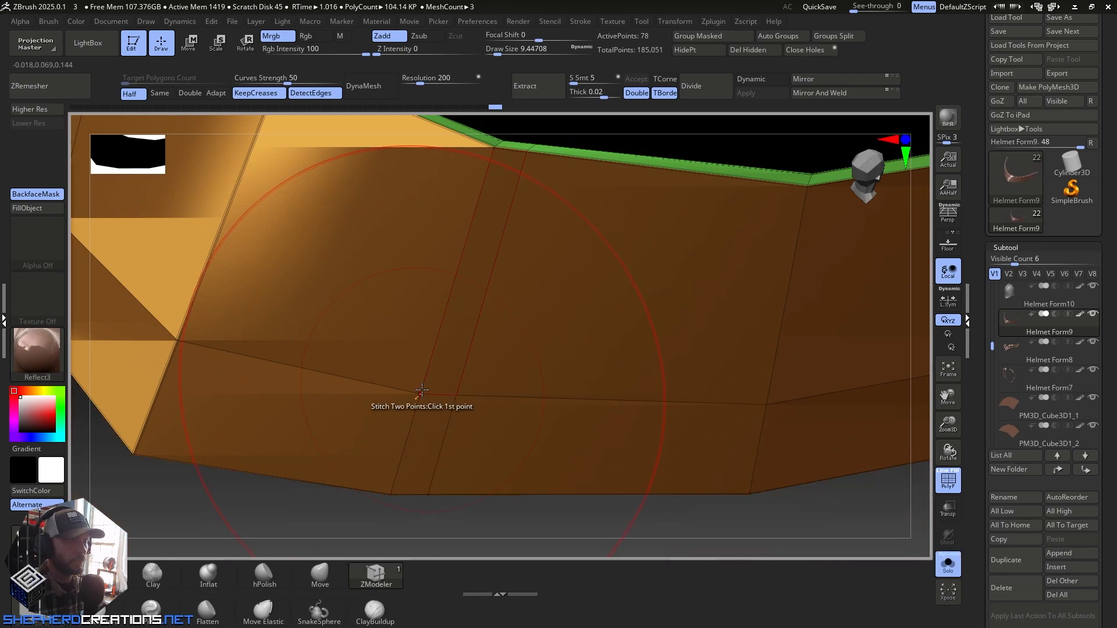
alt+click(457, 387)
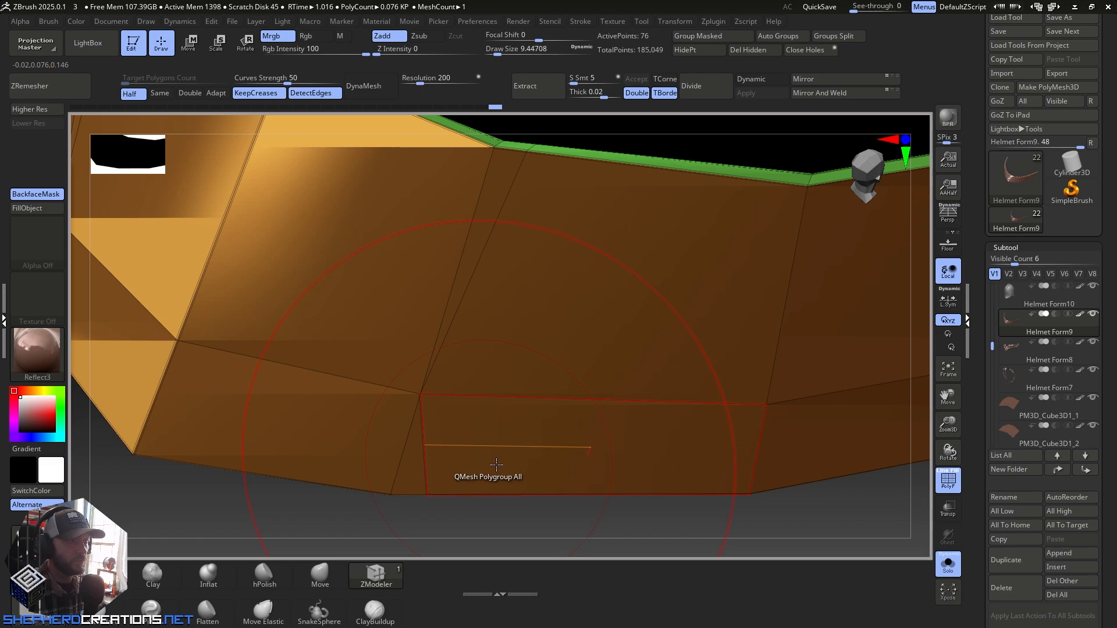
key(ctrl+z)
Step: Stitch the two neighbouring points at the rear loop crossing with the ZModeler Stitch action set to To Mid Point
key(space)
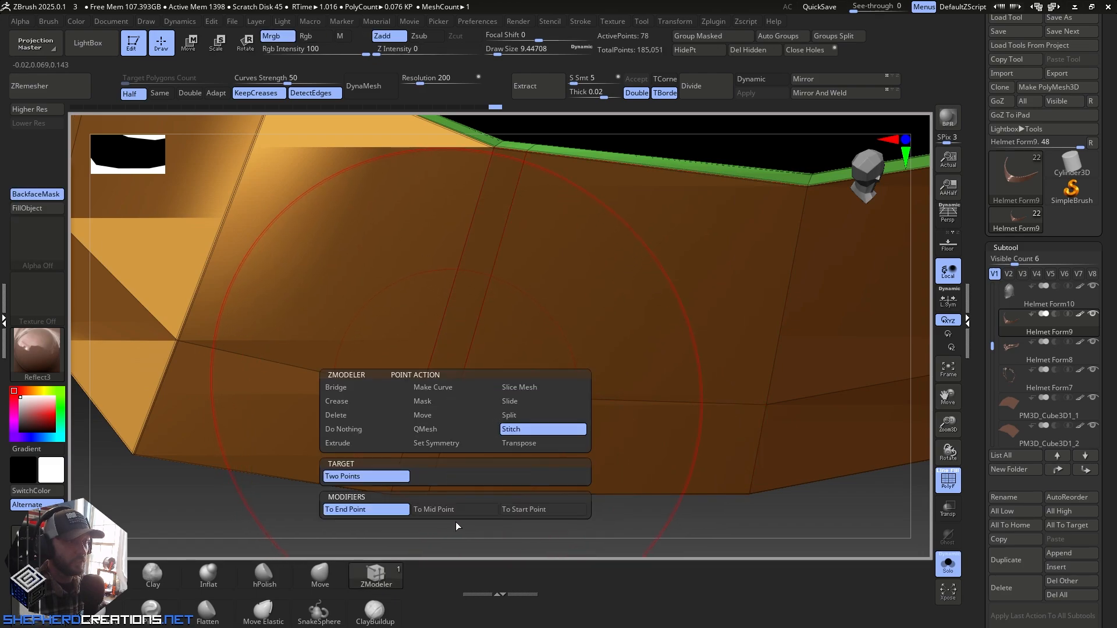
click(455, 510)
click(457, 395)
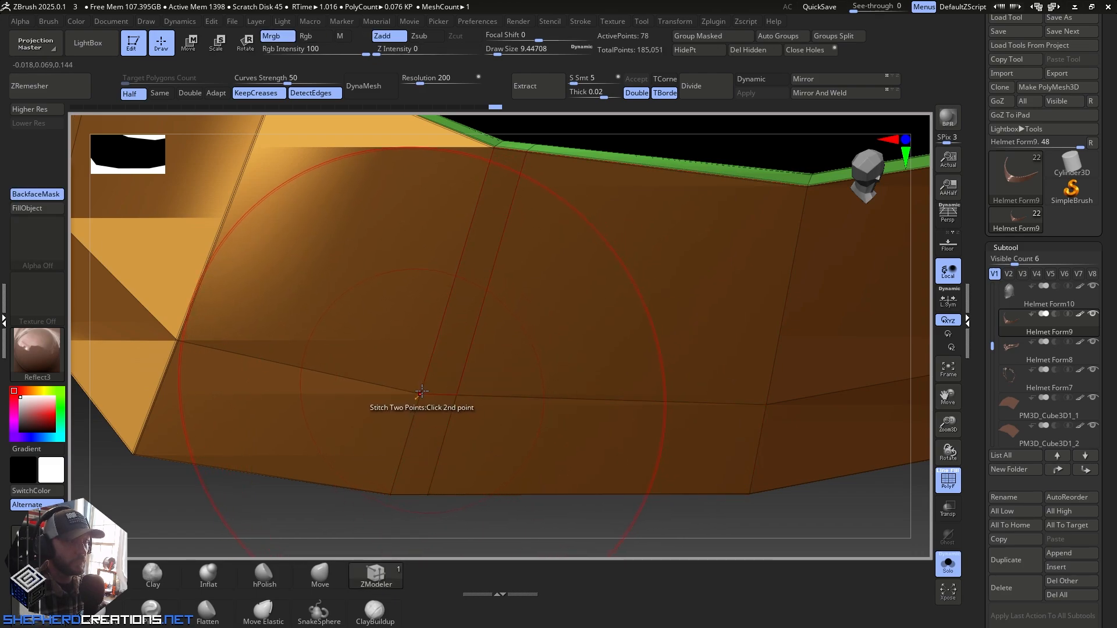
click(421, 393)
Step: Insert an edge loop beside each remaining divider towards the tip and stitch the paired points on the panel's outer face
ctrl+right_drag(499, 425, 426, 335)
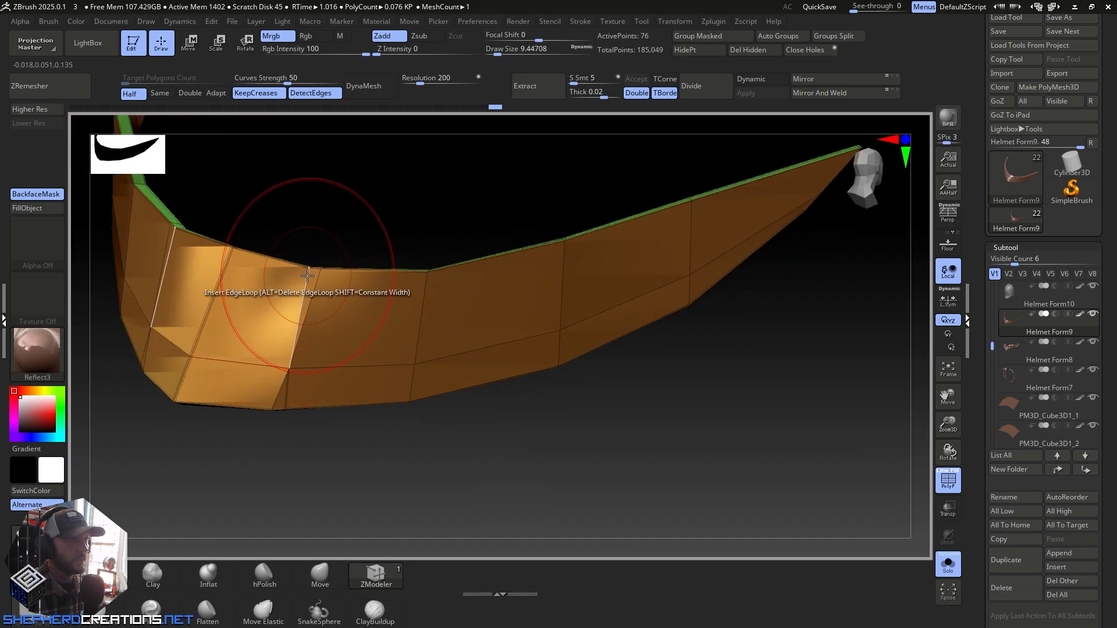
ctrl+right_drag(428, 359, 445, 381)
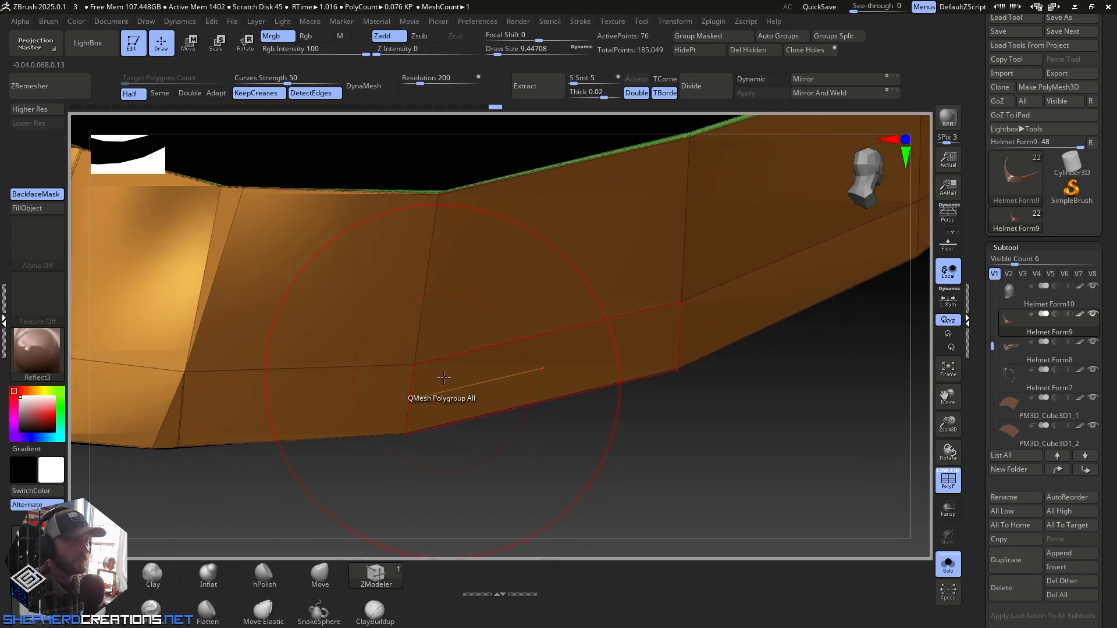
click(445, 356)
click(437, 358)
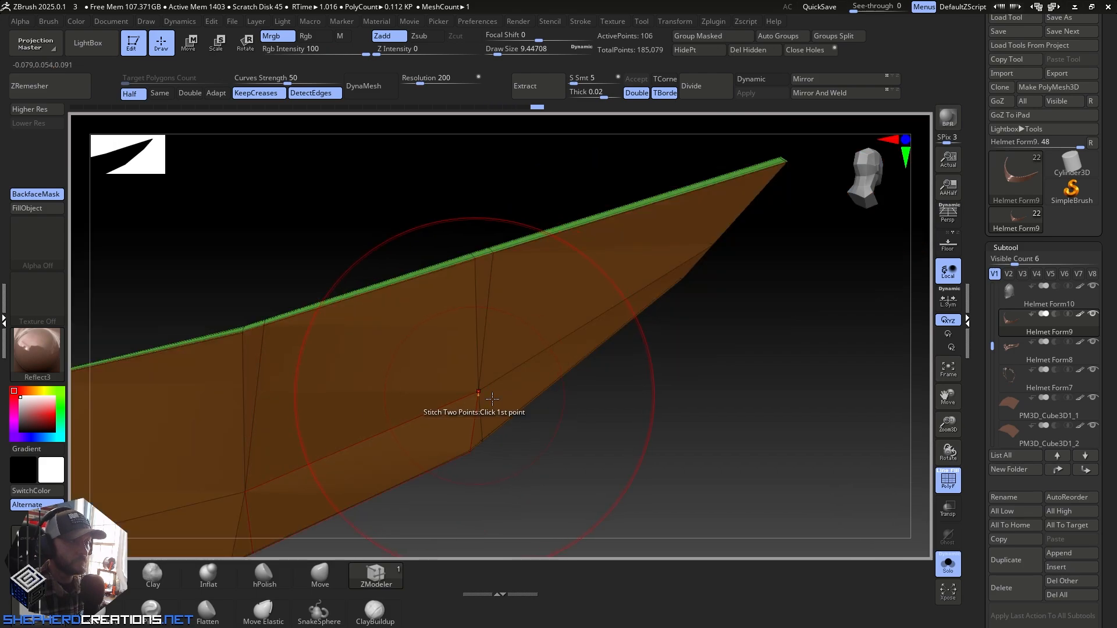
Step: Stitch the matching pairs of crossing points on the panel's inner face so its dividers taper like the outer side
right_drag(492, 399, 419, 424)
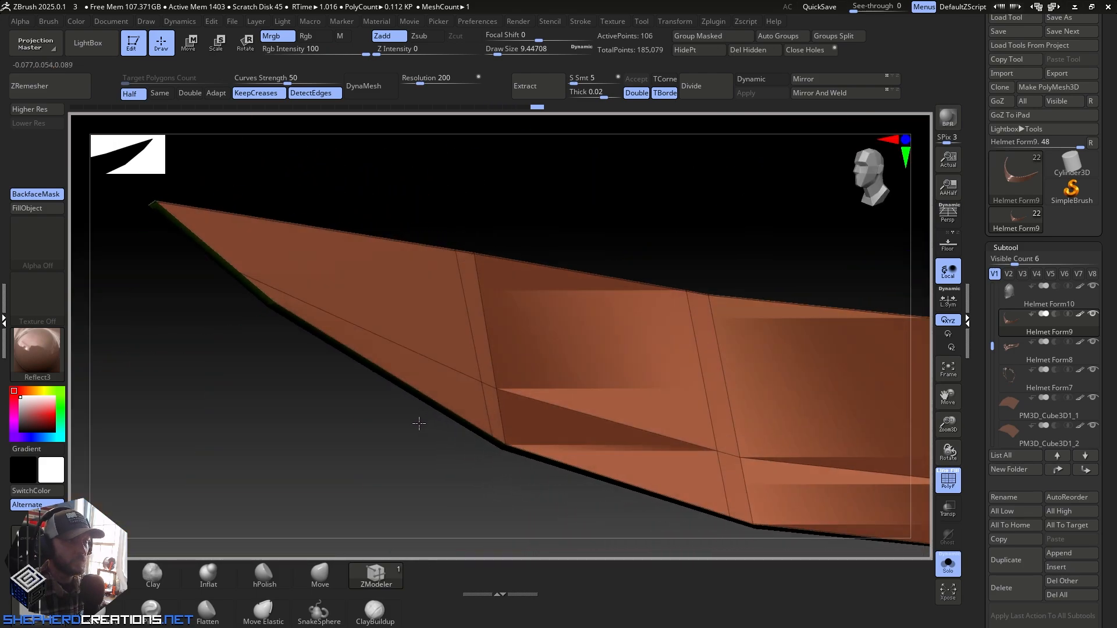
click(482, 383)
click(483, 383)
right_drag(483, 383, 504, 388)
click(503, 388)
click(526, 394)
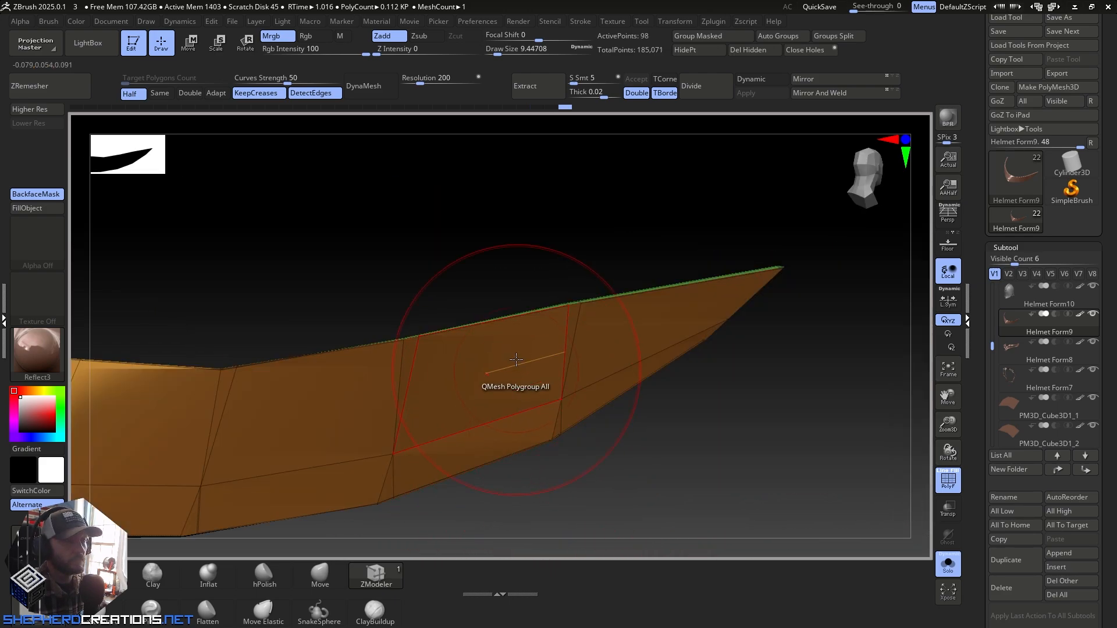
Step: Mark the small rim faces between the paired dividers along the panel's upper edge as a temporary polygroup for QMesh
right_drag(518, 374, 522, 377)
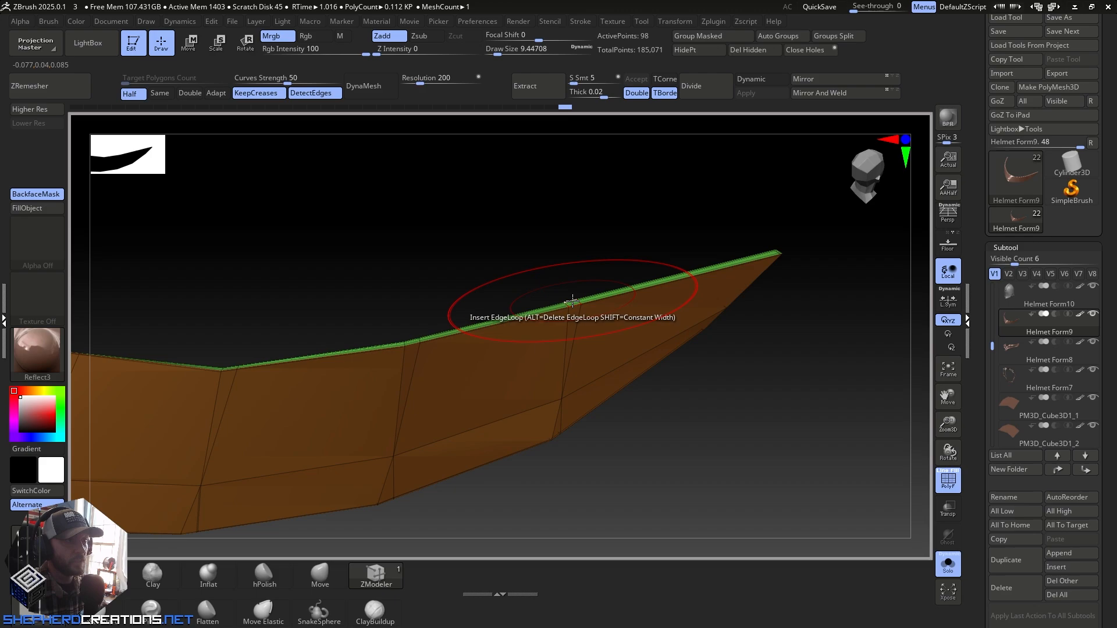
right_drag(440, 347, 399, 337)
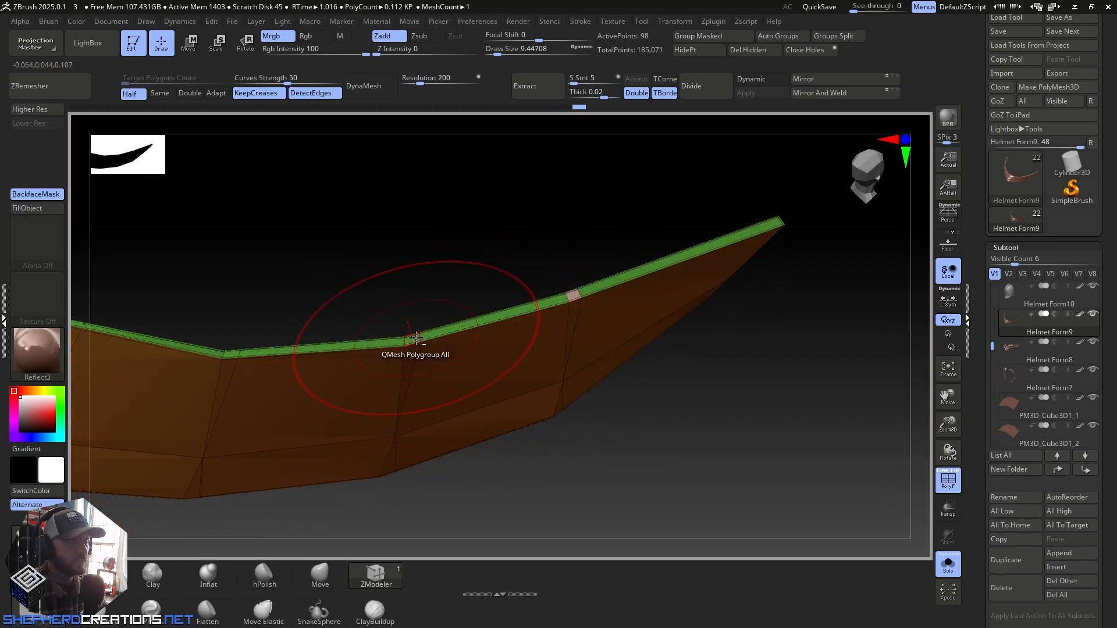
alt+click(230, 355)
alt+right_drag(271, 385, 550, 493)
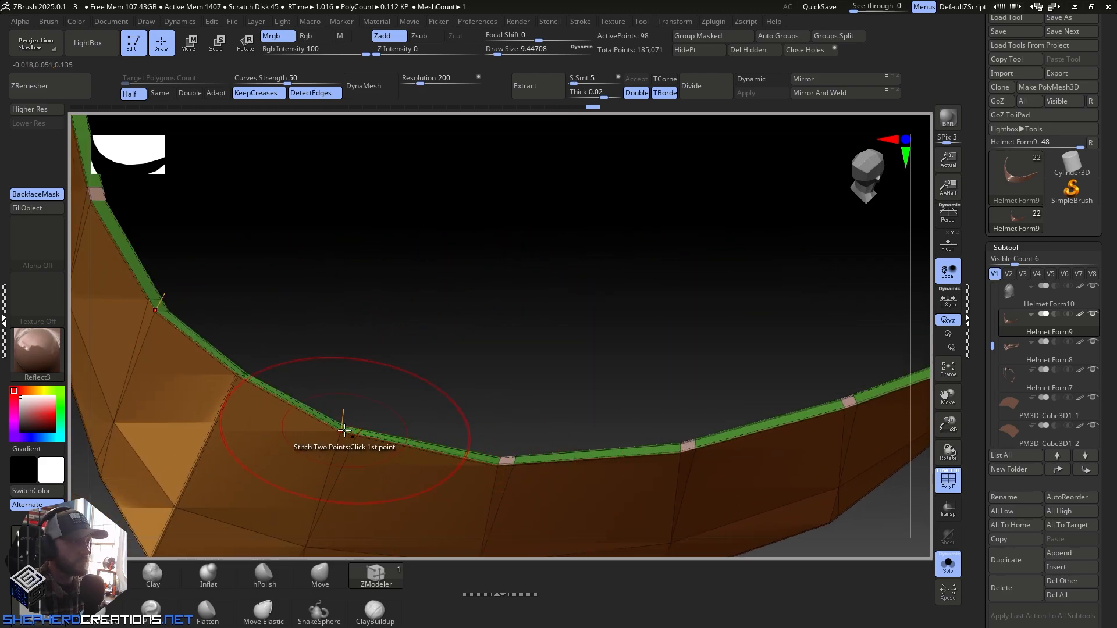
alt+right_drag(395, 462, 400, 356)
Step: Try to push the marked rim faces into the panel with QMesh on Polygroup All, undo it and retry with Triangle Snap enabled
drag(396, 332, 387, 343)
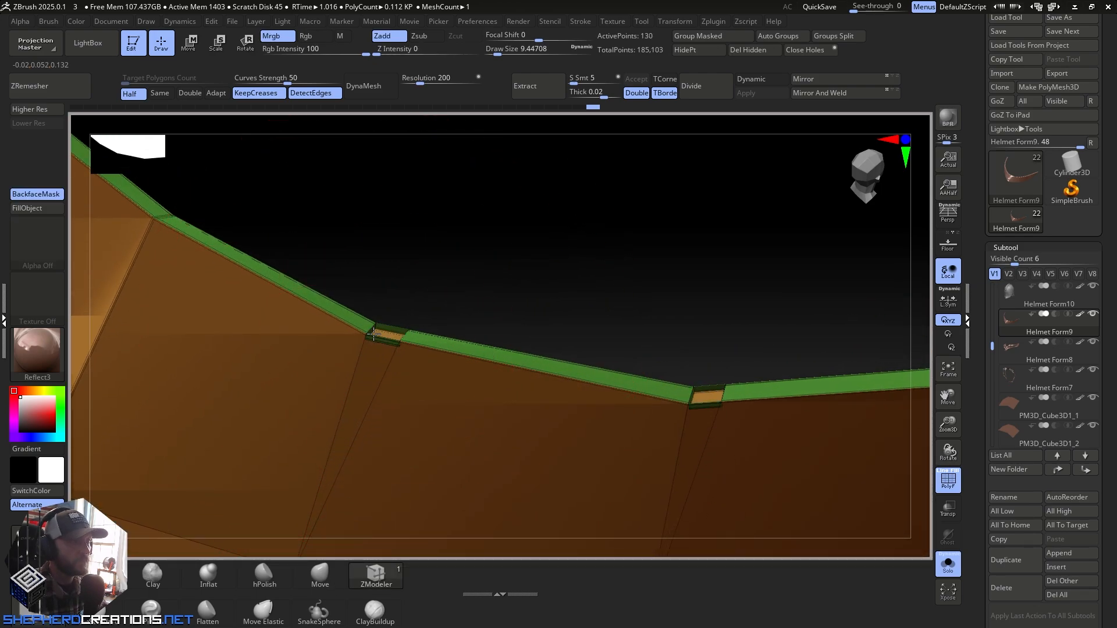
key(ctrl+z)
key(space)
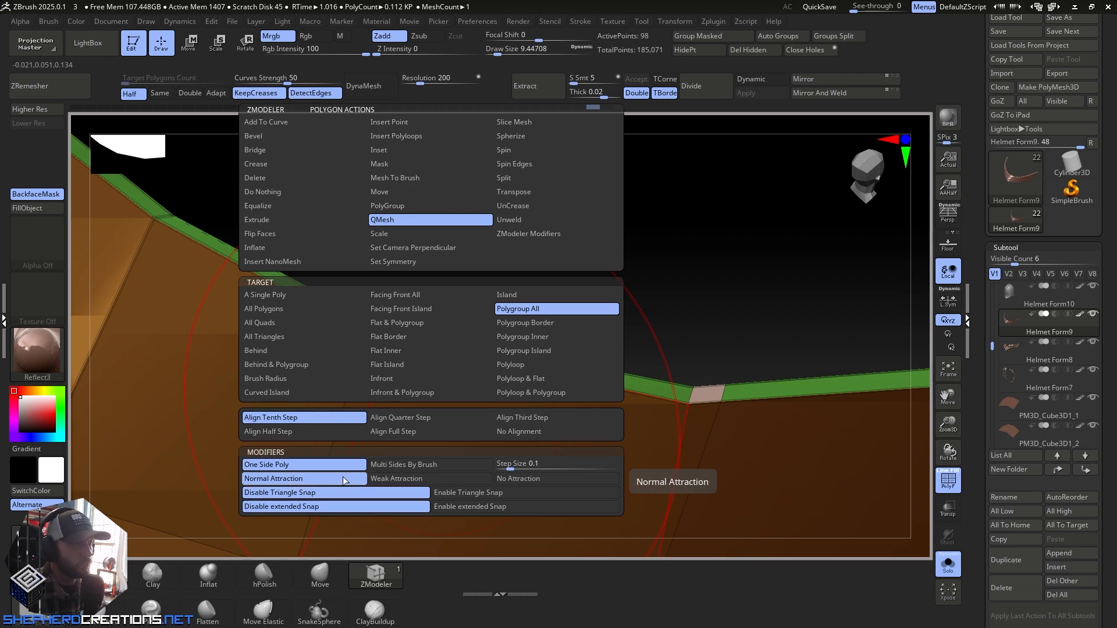
click(466, 493)
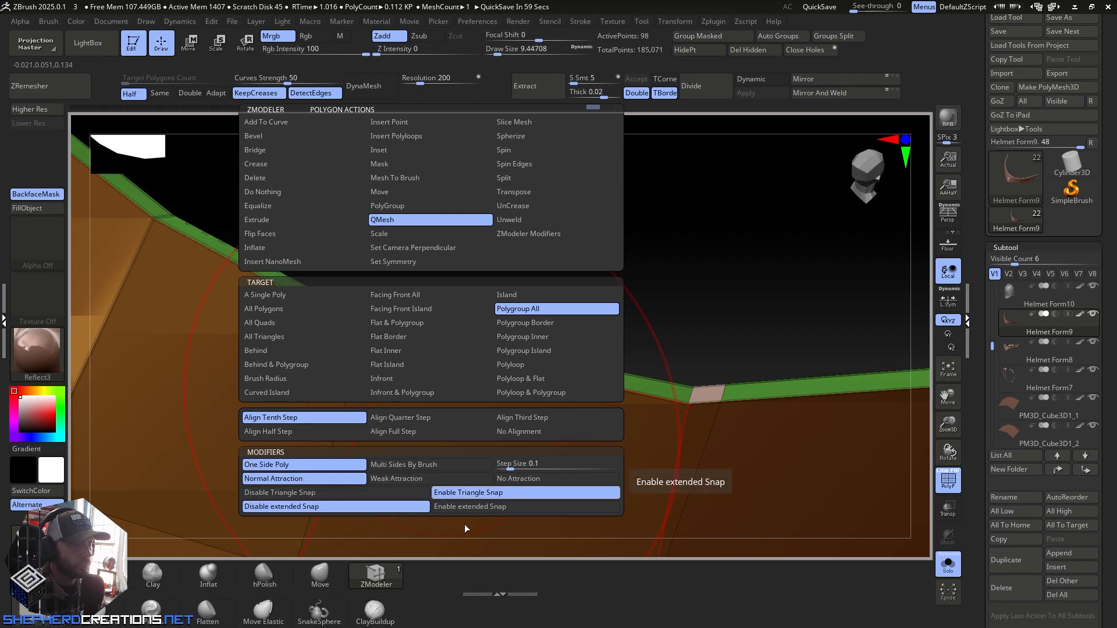
drag(387, 332, 358, 391)
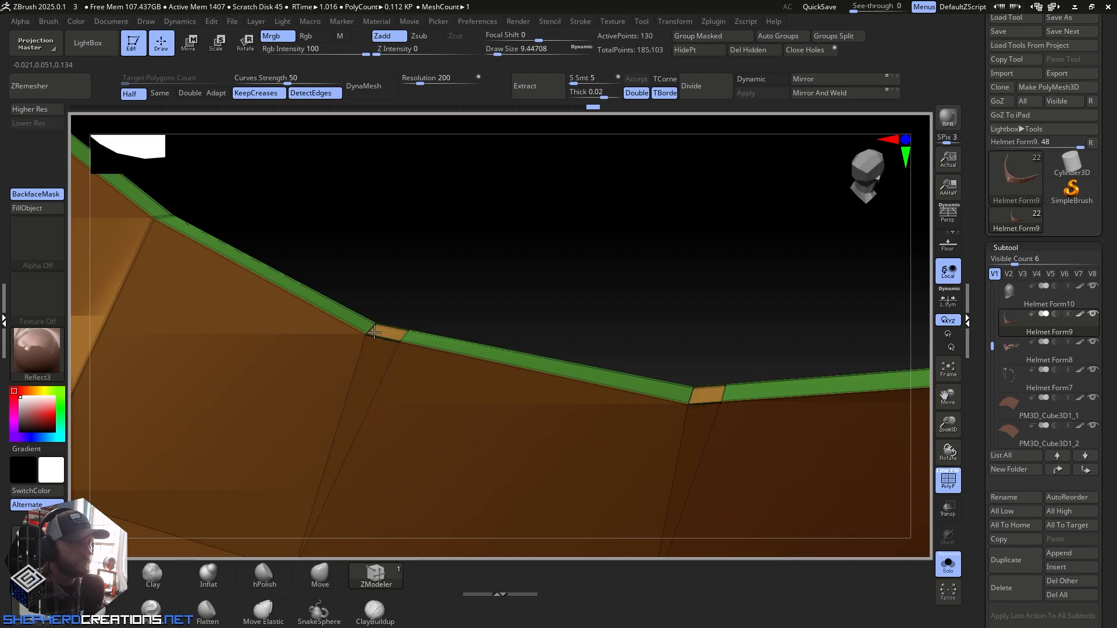
Step: Try pushing the marked rim faces through the panel with QMesh from its opposite side, and undo the attempts
right_drag(459, 420, 472, 514)
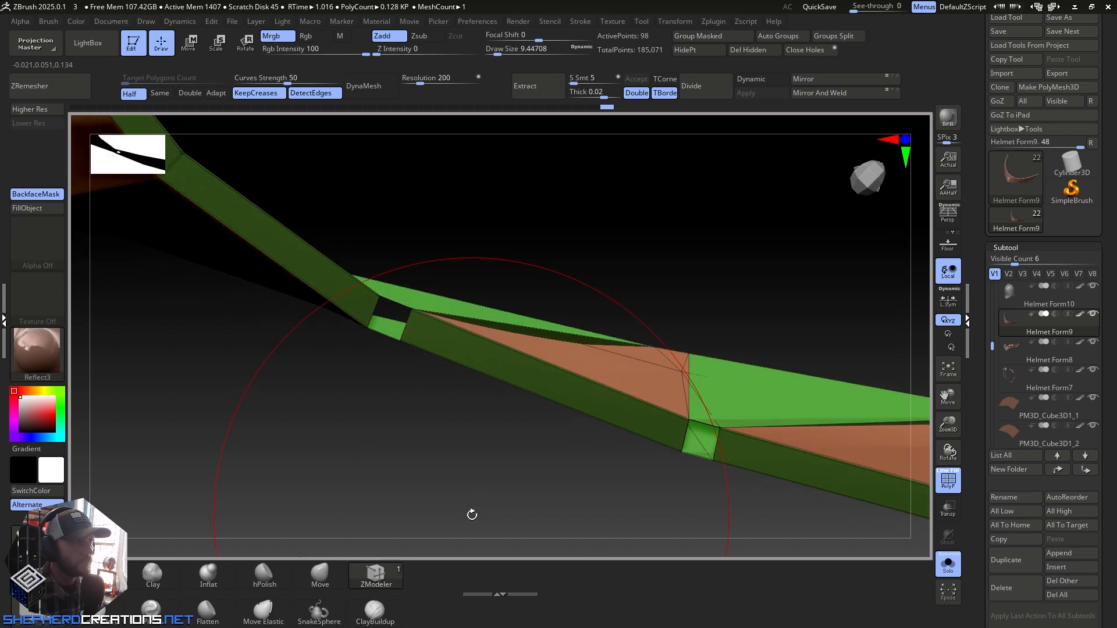
right_drag(483, 474, 460, 456)
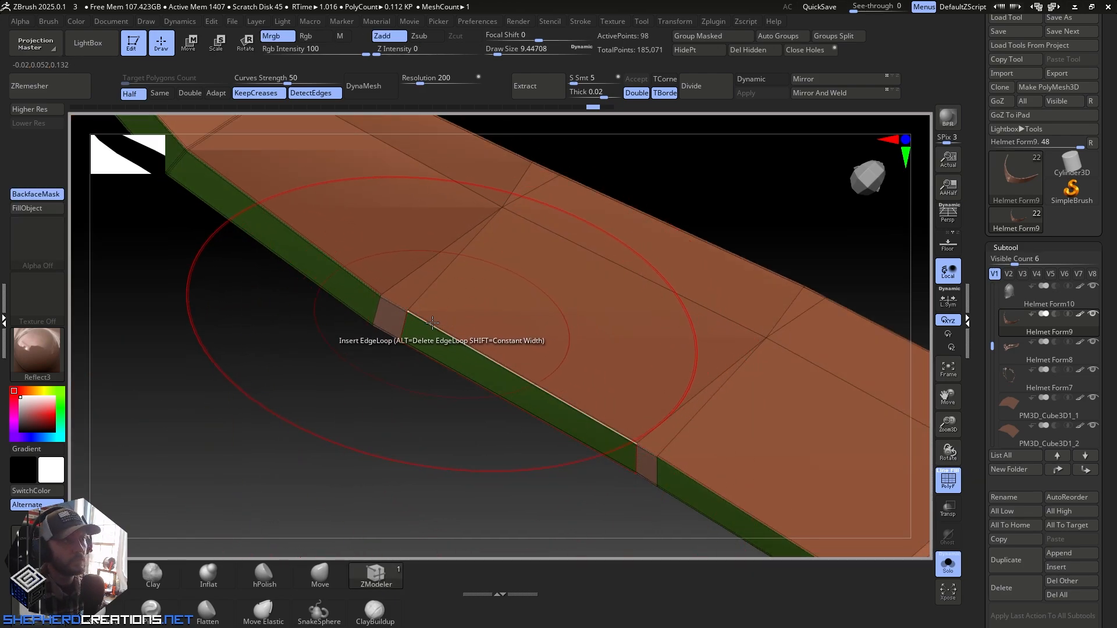
drag(388, 319, 523, 263)
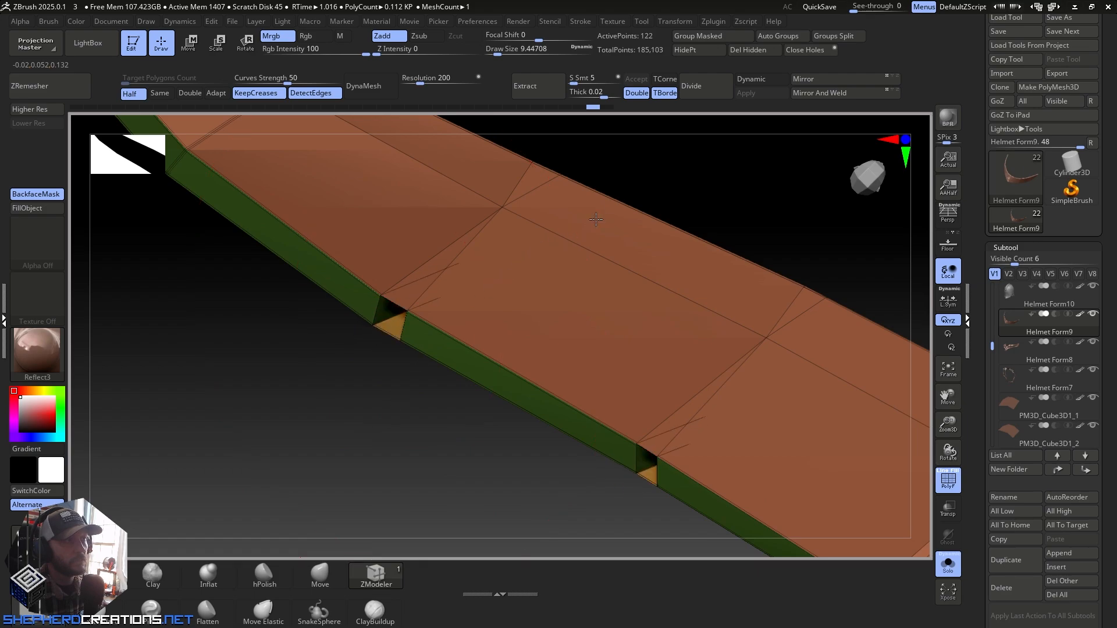
key(ctrl+z)
key(ctrl+z)
right_drag(569, 384, 576, 335)
alt+right_drag(415, 388, 605, 365)
right_drag(561, 403, 539, 355)
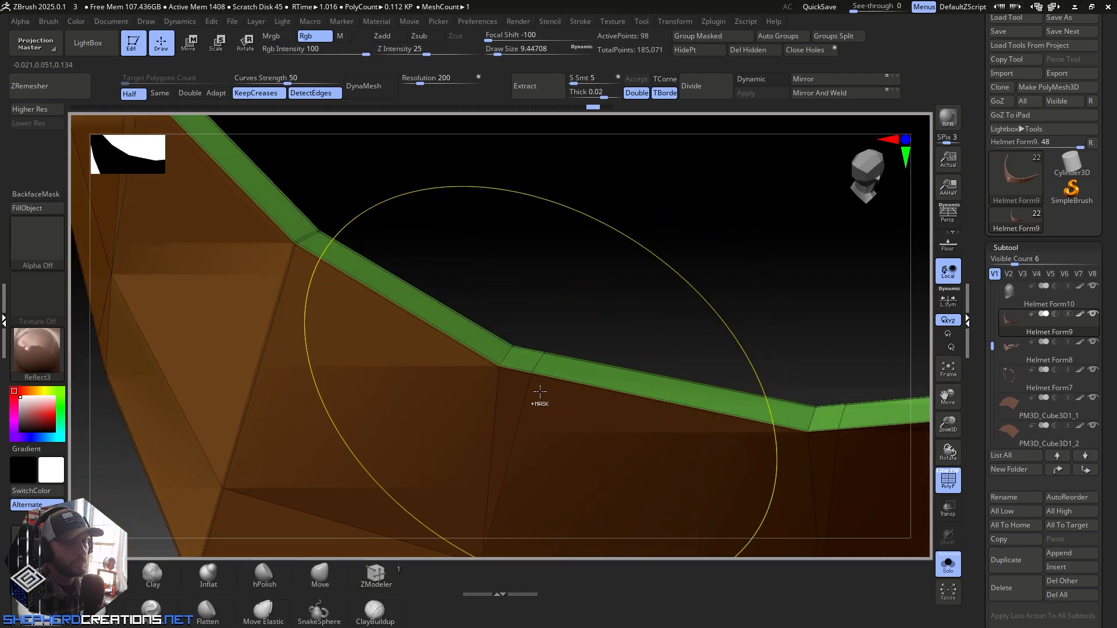
Step: Try to push one temporarily marked rim face between paired dividers down into the panel with QMesh, and undo it
mouse_move(539, 392)
ctrl+right_down()
mouse_move(524, 297)
mouse_move(349, 298)
ctrl+right_up()
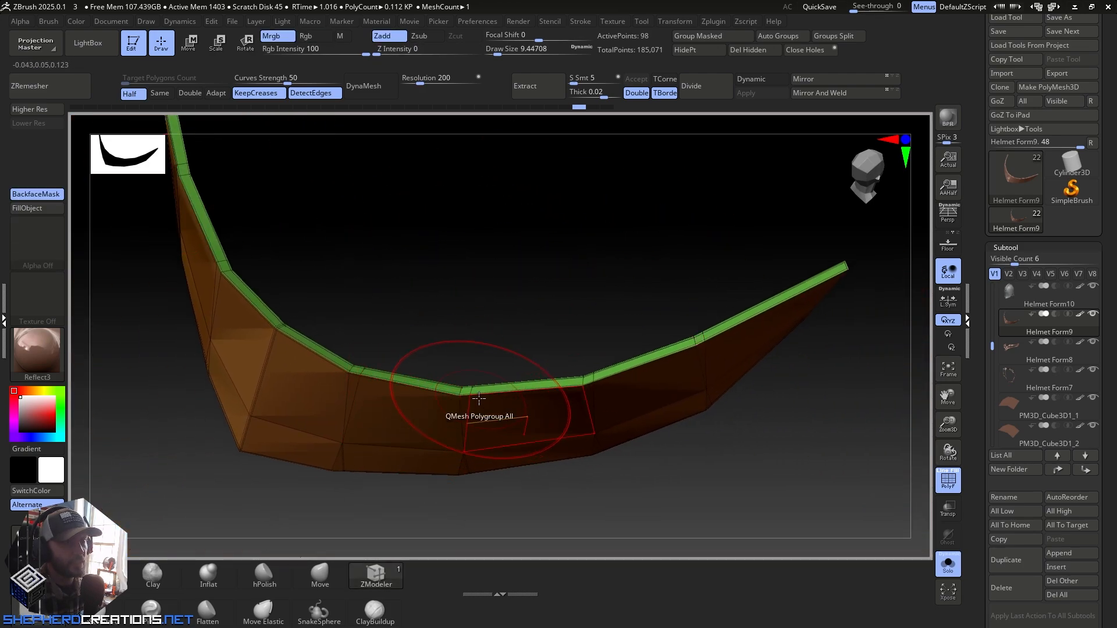
right_drag(478, 398, 479, 409)
ctrl+right_drag(352, 369, 396, 508)
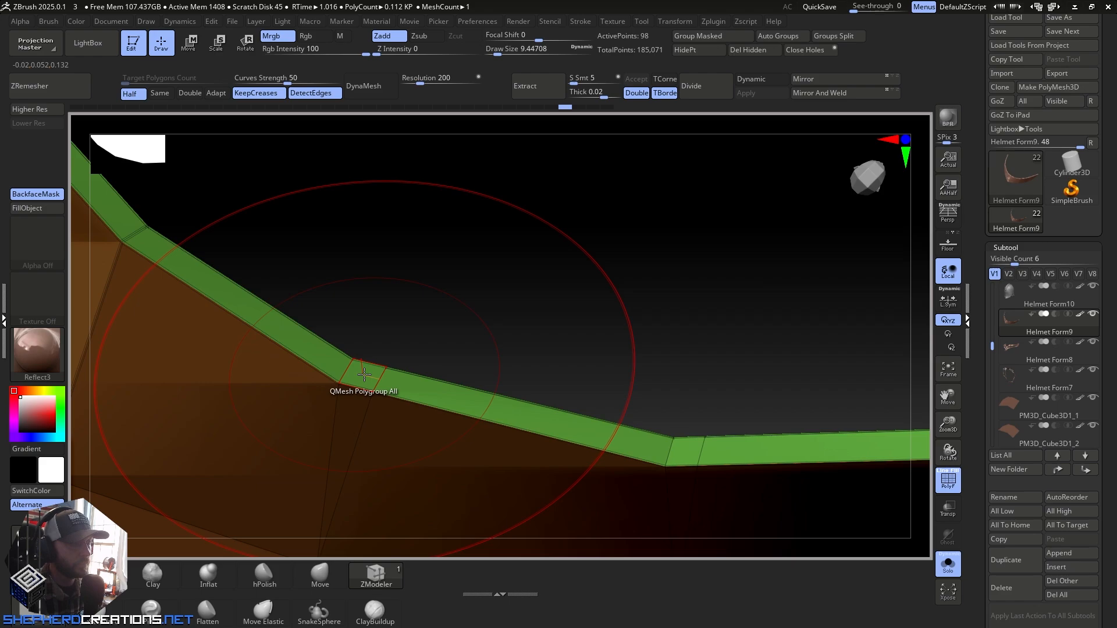
right_click(358, 376)
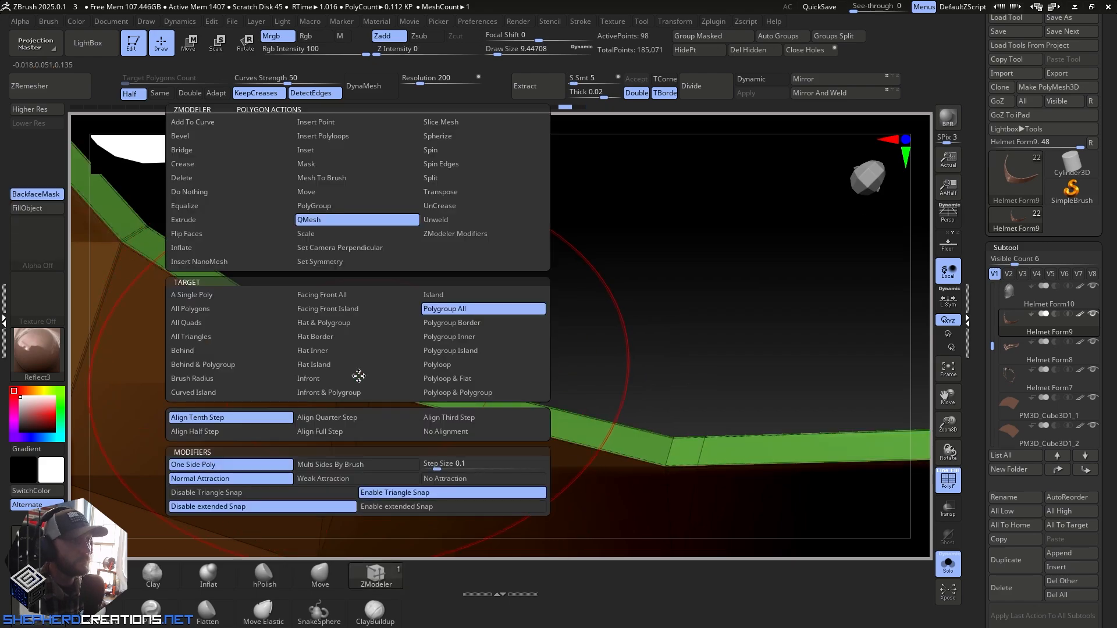
alt+click(364, 377)
drag(363, 376, 293, 540)
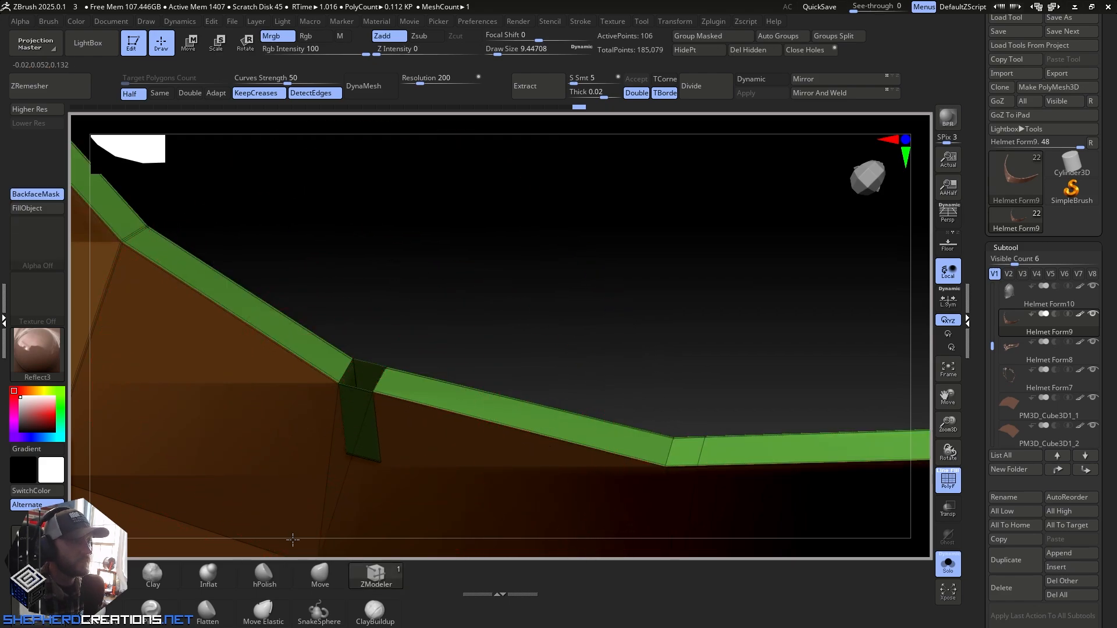
key(ctrl+z)
Step: Switch QMesh to A Single Poly with No Alignment, Weak Attraction and Triangle Snap disabled
right_click(363, 374)
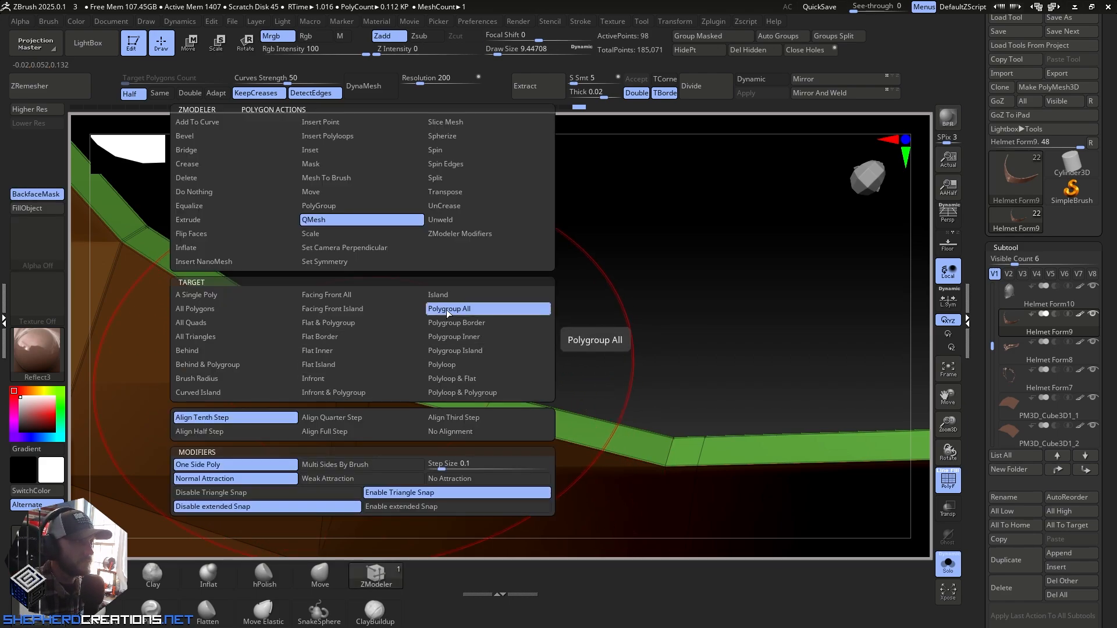
click(217, 296)
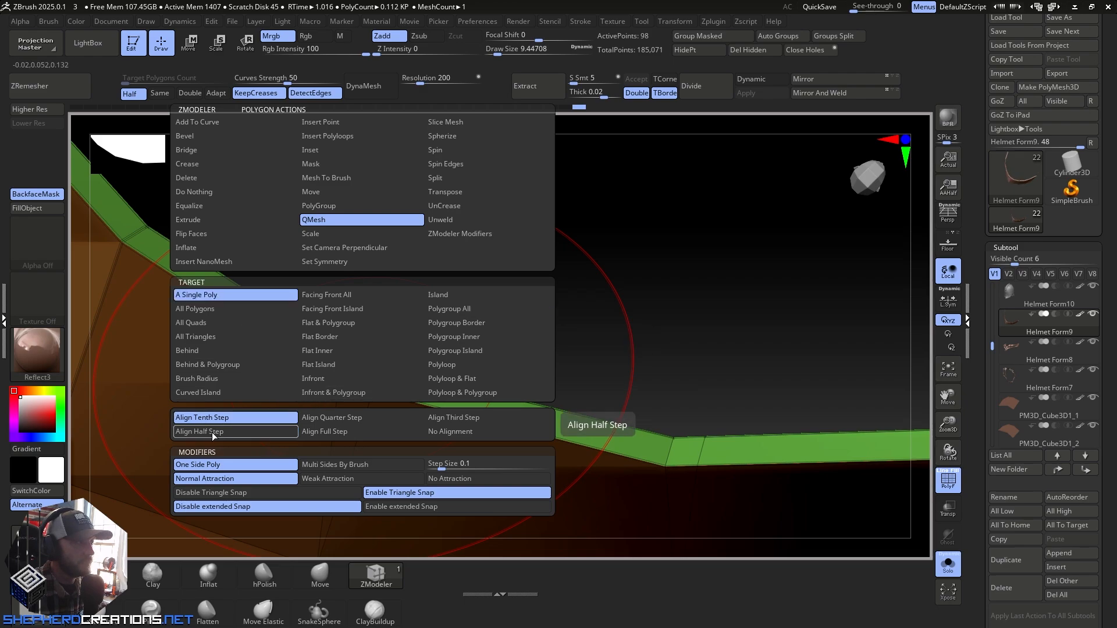
click(452, 434)
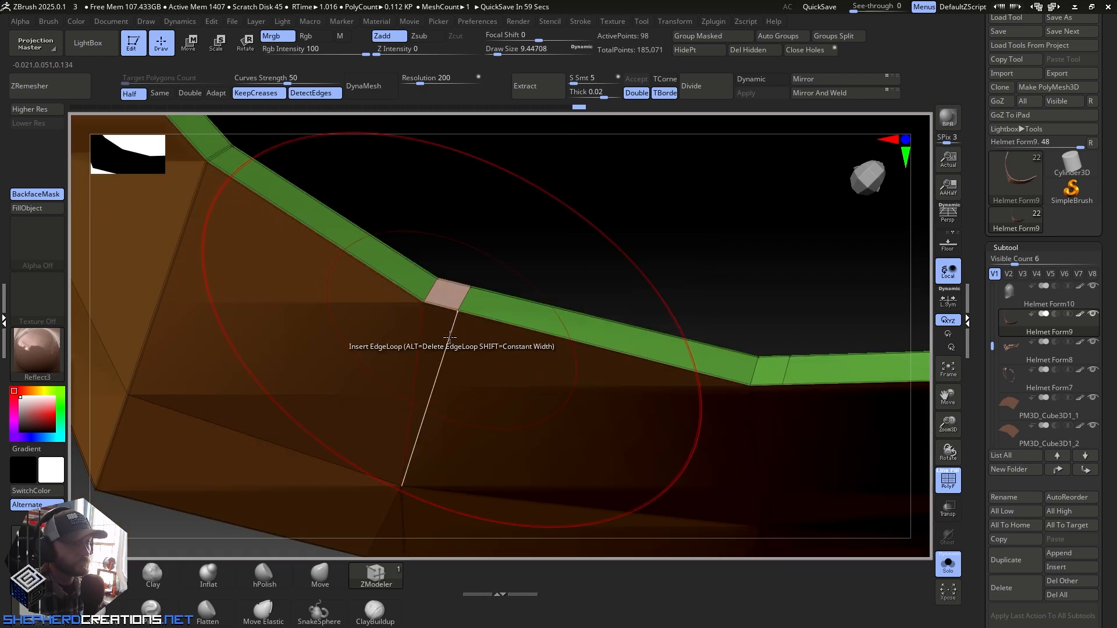
right_drag(445, 401, 444, 373)
Step: Delete the tapered divider faces one polygon at a time using a draw size of about 1.13, opening notches through the panel
key(space)
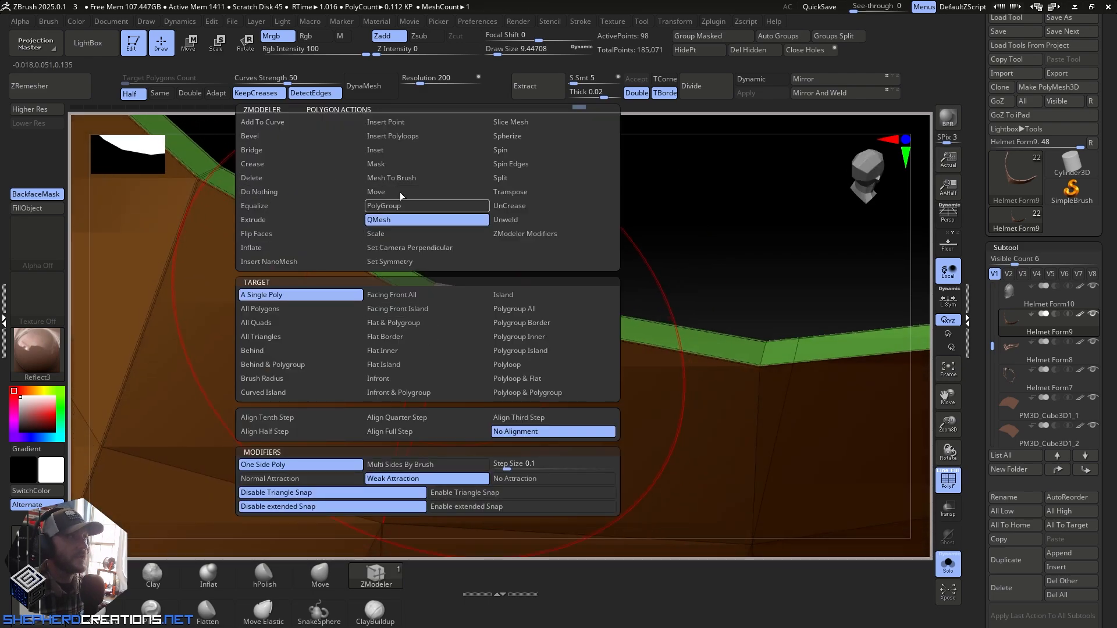
click(264, 178)
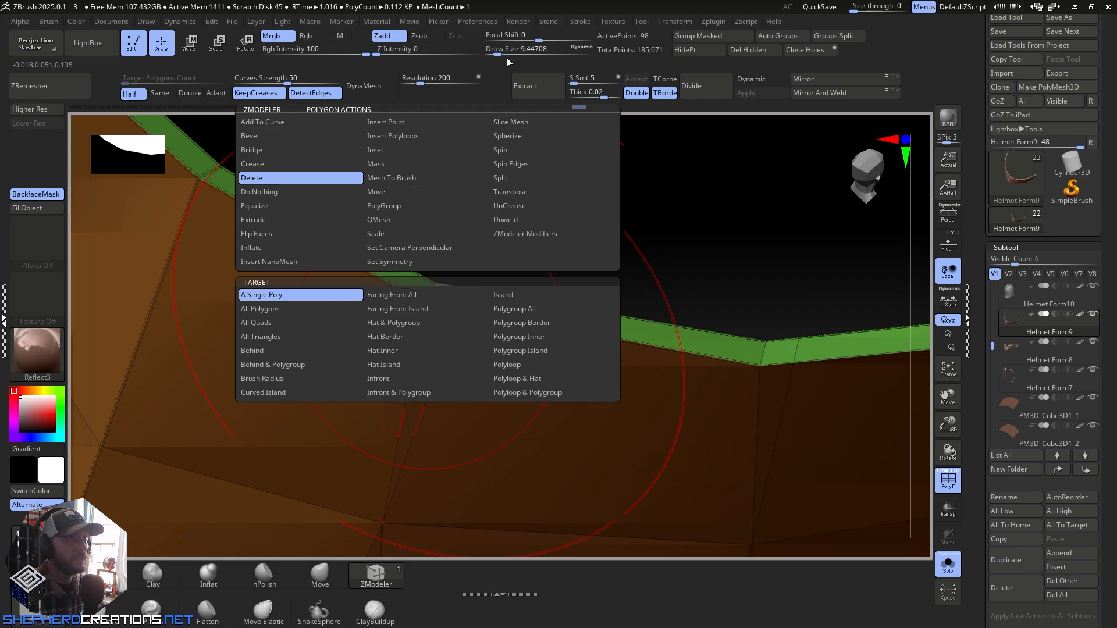
drag(498, 54, 492, 53)
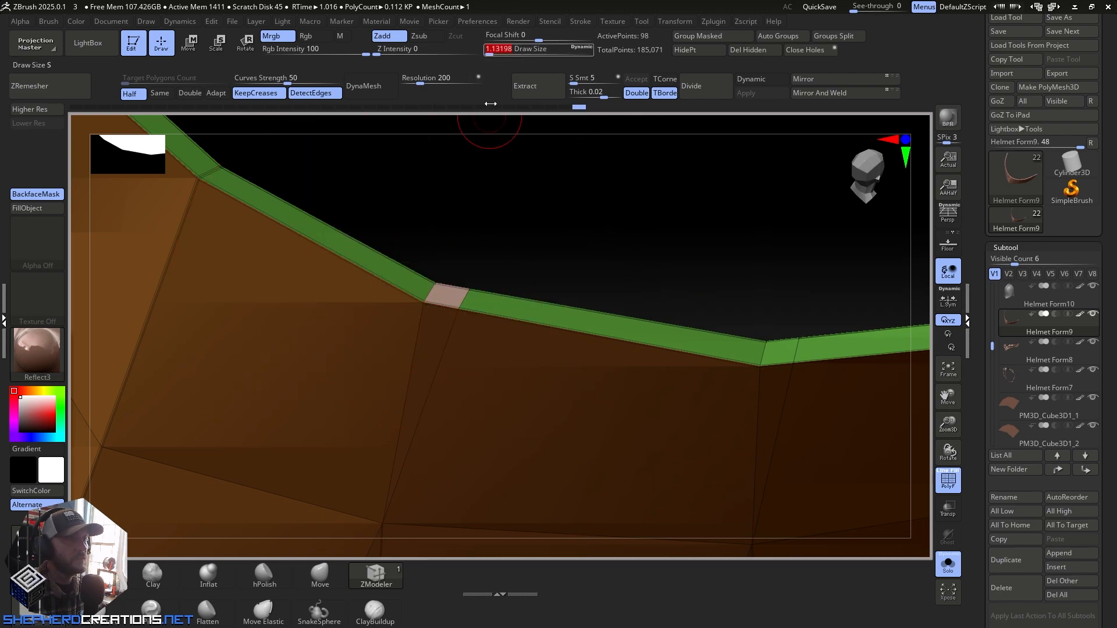
right_drag(462, 309, 486, 295)
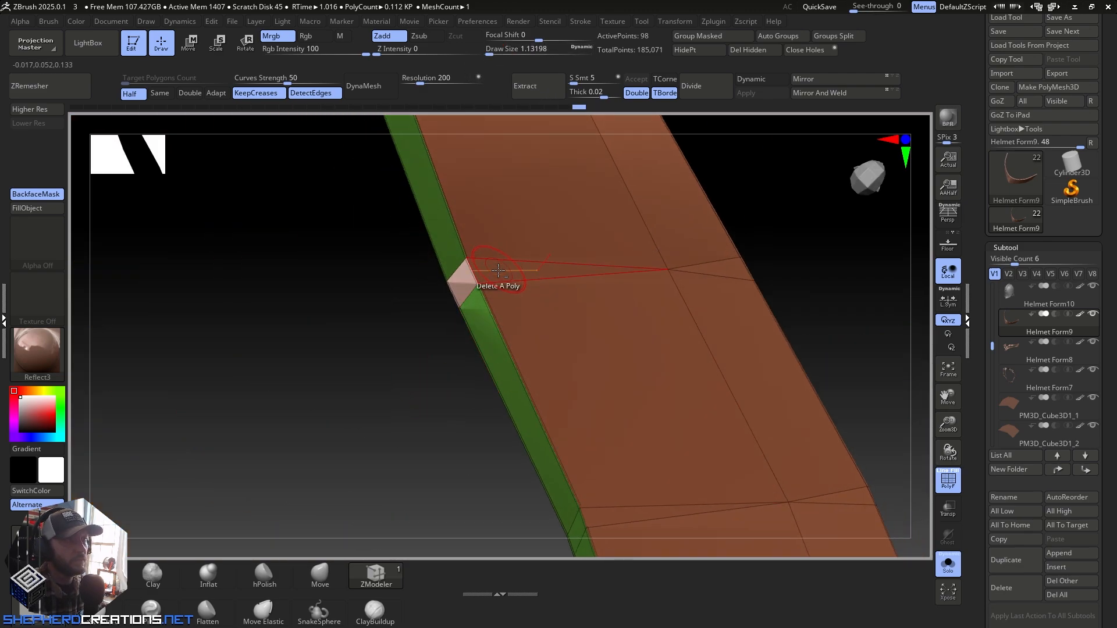
right_drag(532, 332, 541, 279)
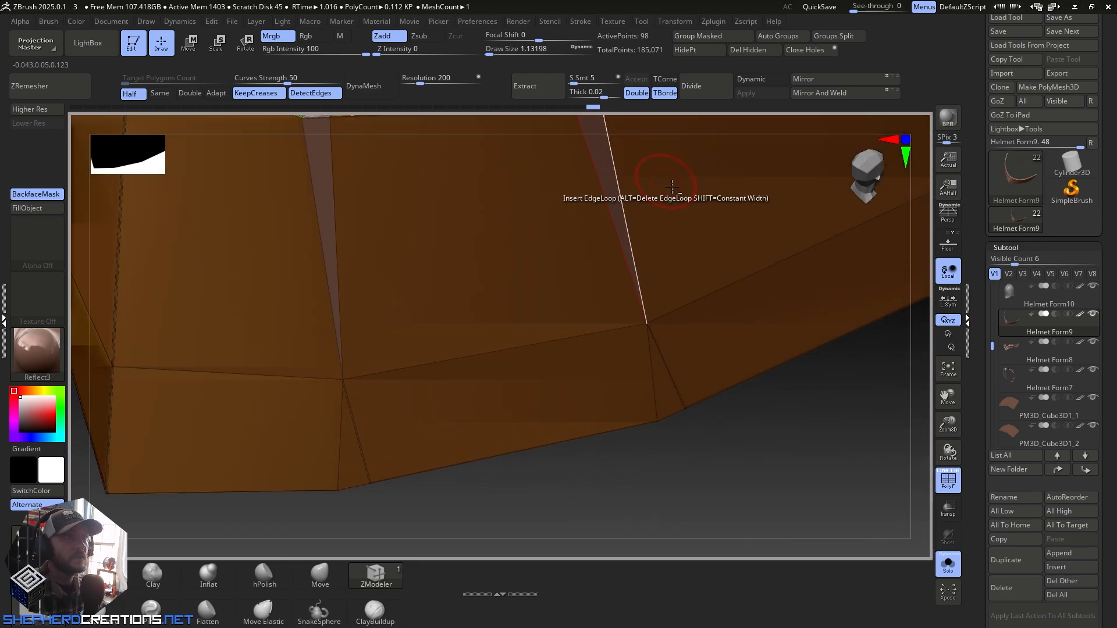
right_drag(672, 186, 720, 209)
alt+right_drag(636, 294, 558, 333)
click(554, 299)
right_drag(543, 286, 506, 436)
click(528, 406)
Step: Bridge the open inner and outer edges along each notch with the ZModeler Bridge Edges action to close the side walls
key(space)
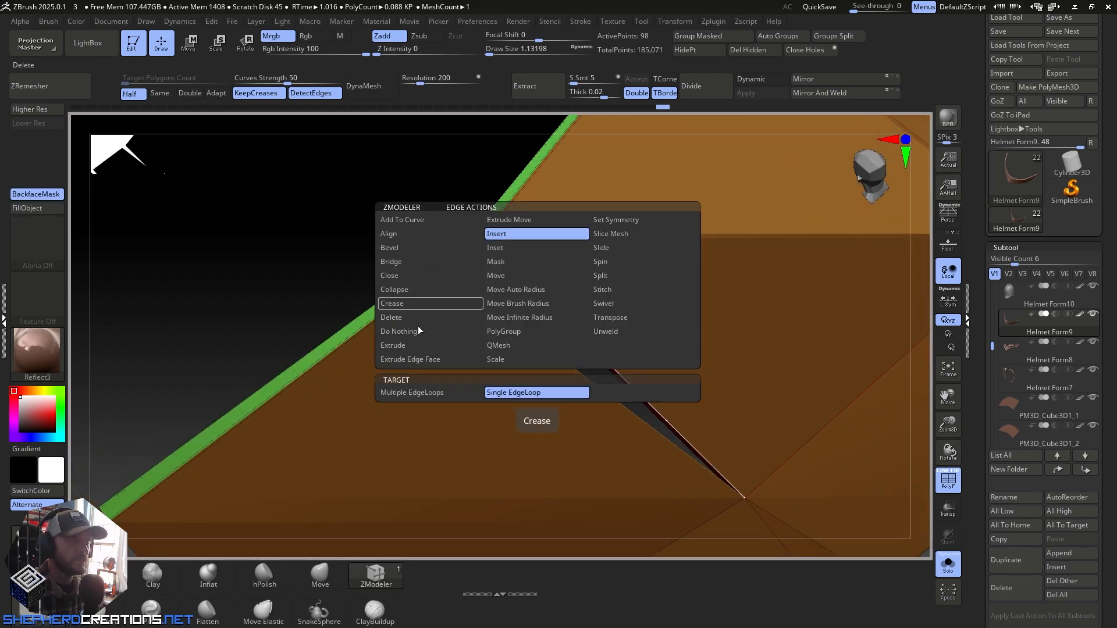
click(402, 261)
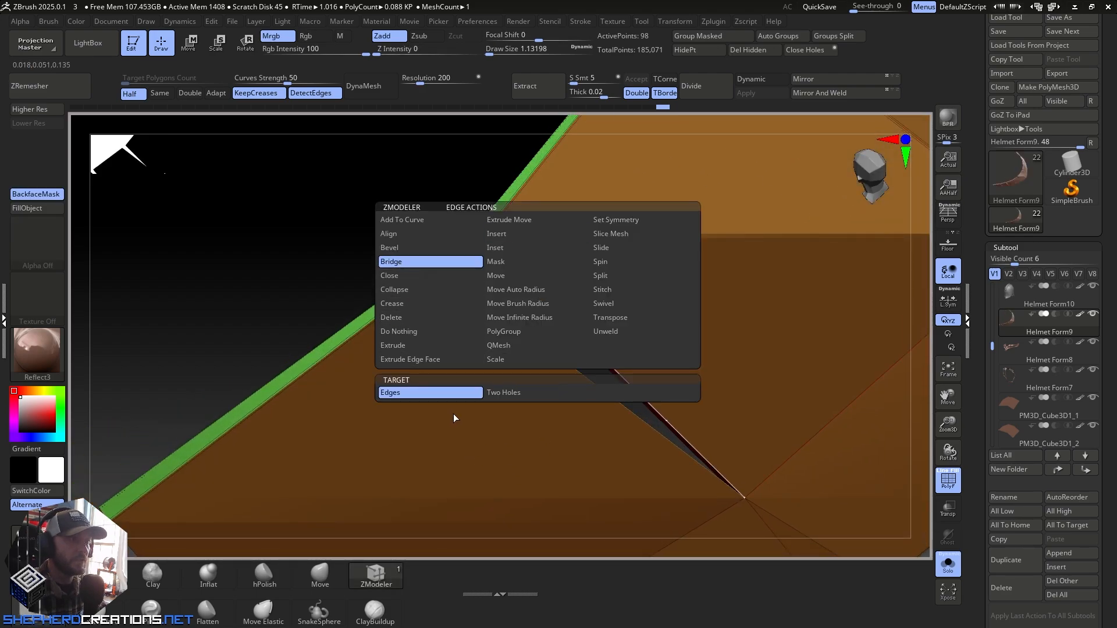
right_drag(563, 420, 526, 364)
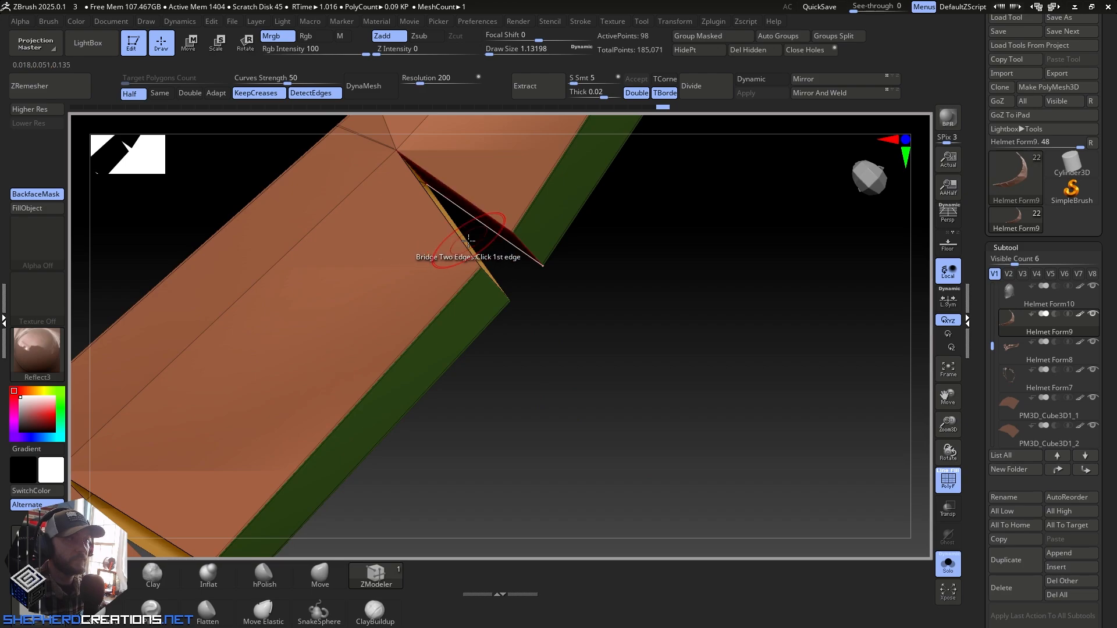
right_drag(459, 244, 407, 225)
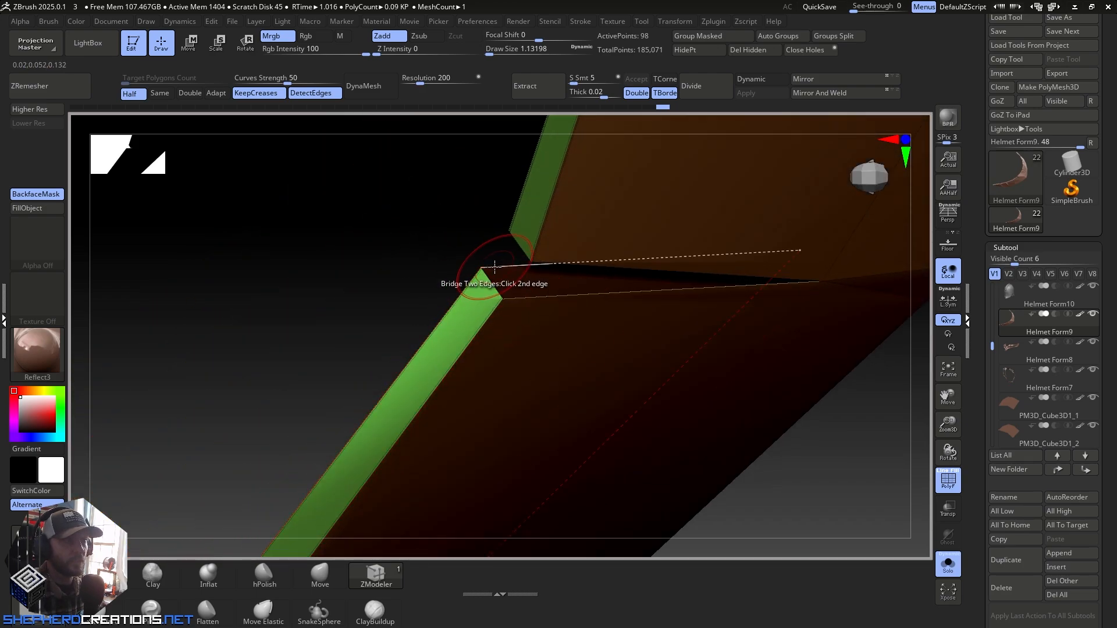
right_drag(497, 270, 735, 308)
click(710, 349)
click(660, 377)
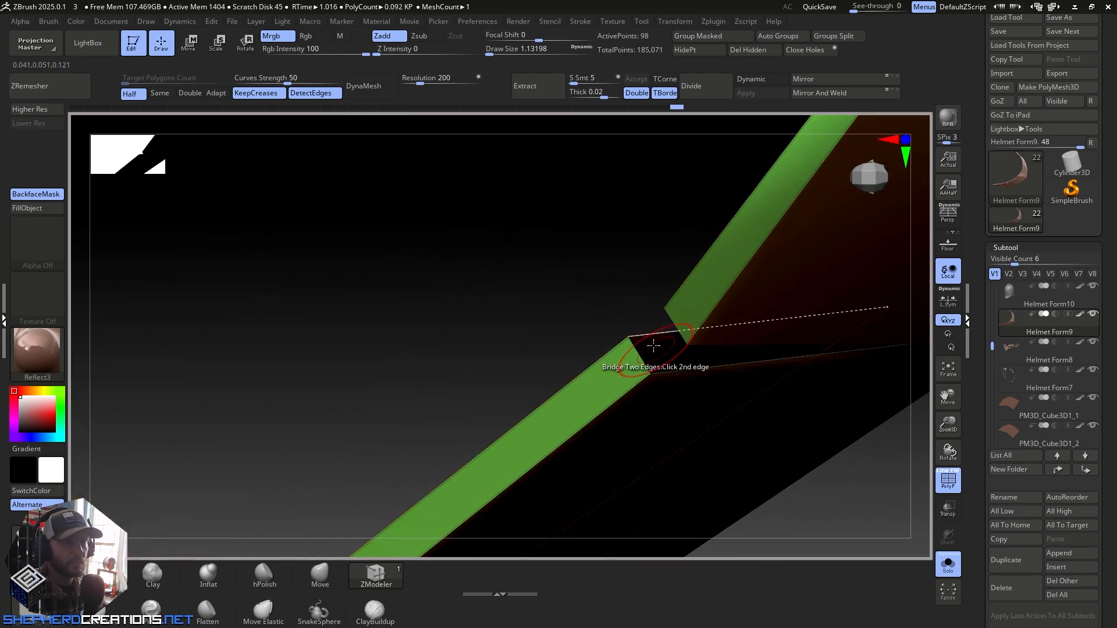
click(651, 336)
right_drag(651, 336, 705, 329)
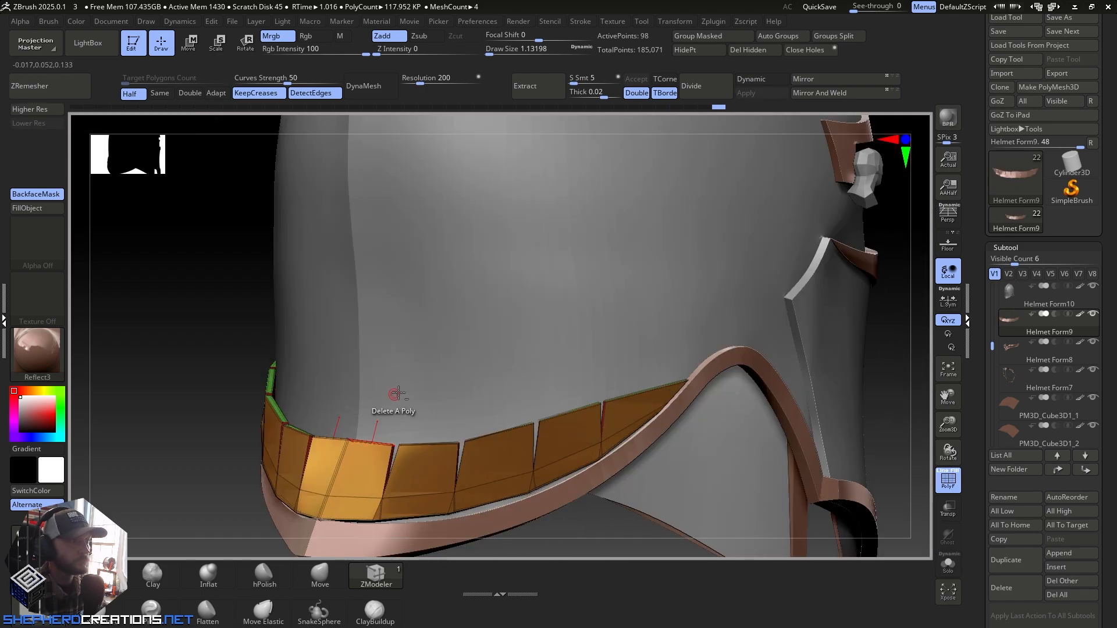
Step: Set the ZModeler edge action to Crease and crease the edges of the bridged notch walls, then preview with dynamic subdivision
mouse_move(387, 394)
right_down()
mouse_move(379, 267)
mouse_move(429, 425)
right_up()
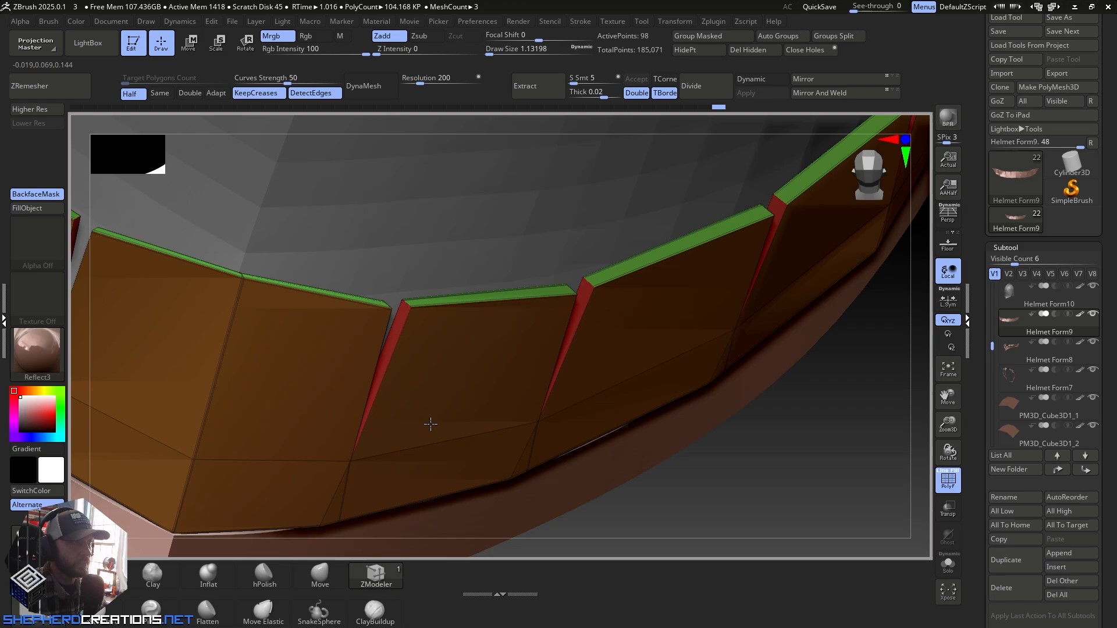
key(space)
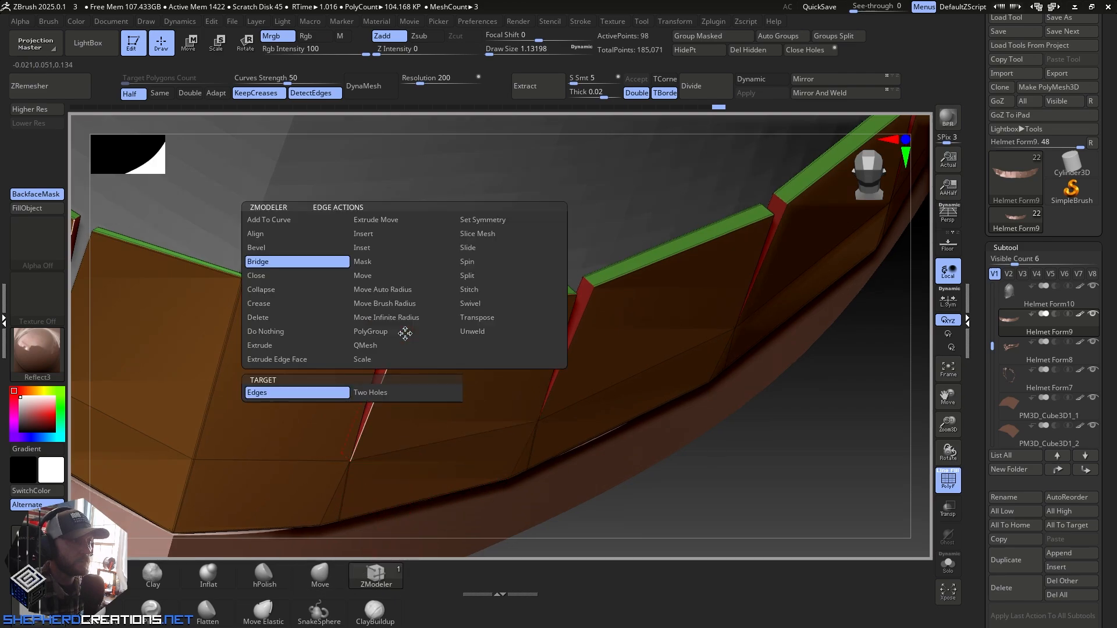
click(272, 303)
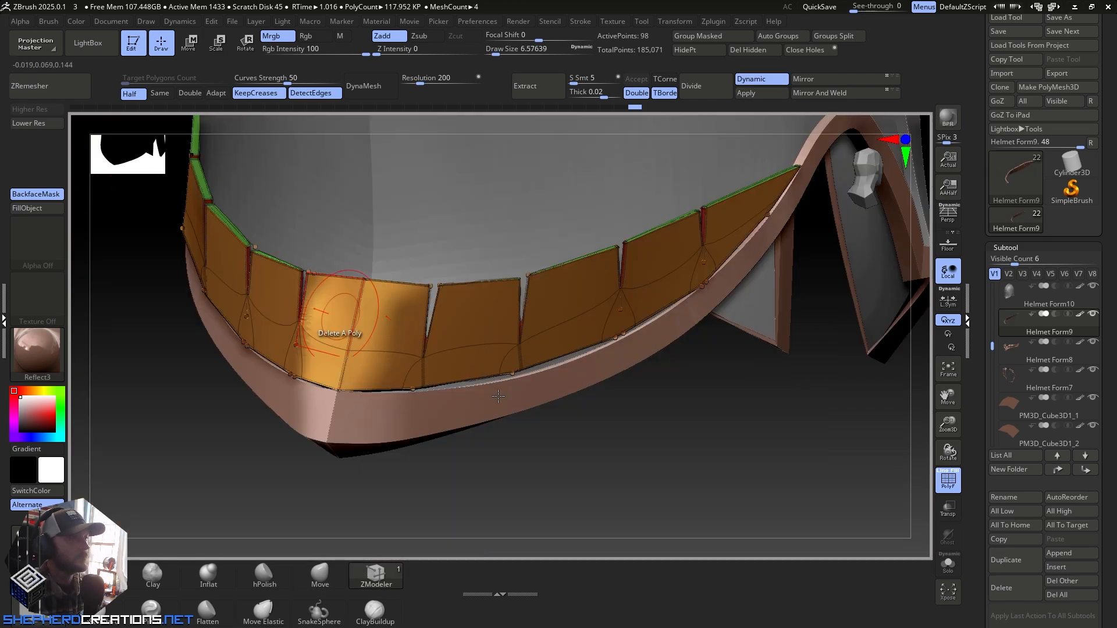
Step: Set up the Move brush with a draw size of about 17 and examine the notched panel's fit along the helmet border
click(320, 576)
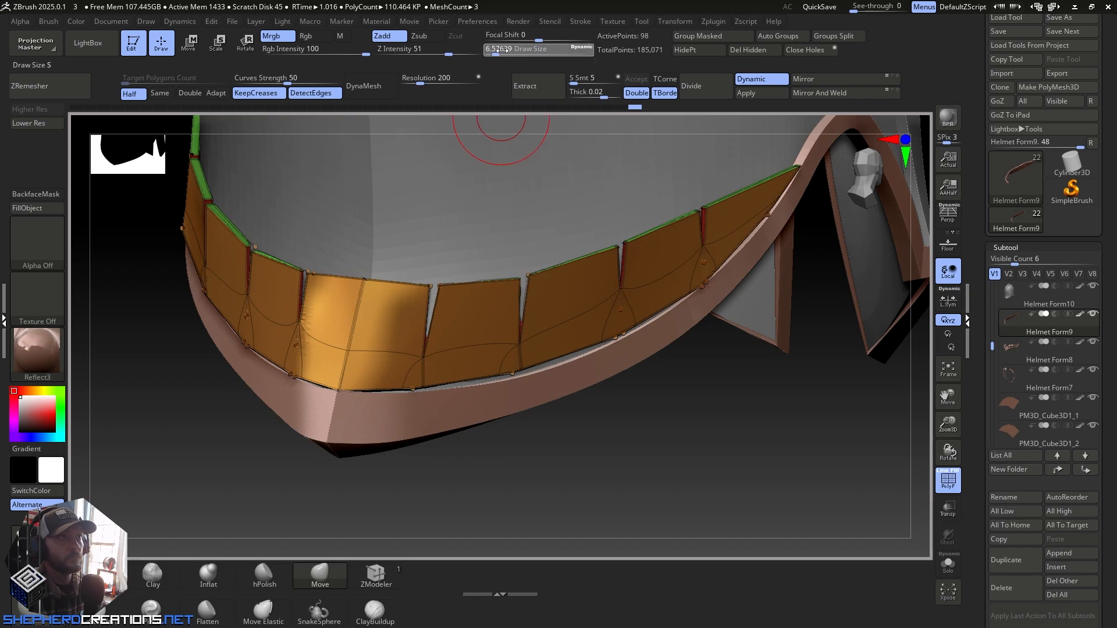
drag(505, 51, 501, 51)
mouse_move(547, 157)
alt+right_down()
mouse_move(494, 266)
mouse_move(565, 379)
mouse_move(512, 355)
mouse_move(573, 316)
mouse_move(569, 353)
alt+right_up()
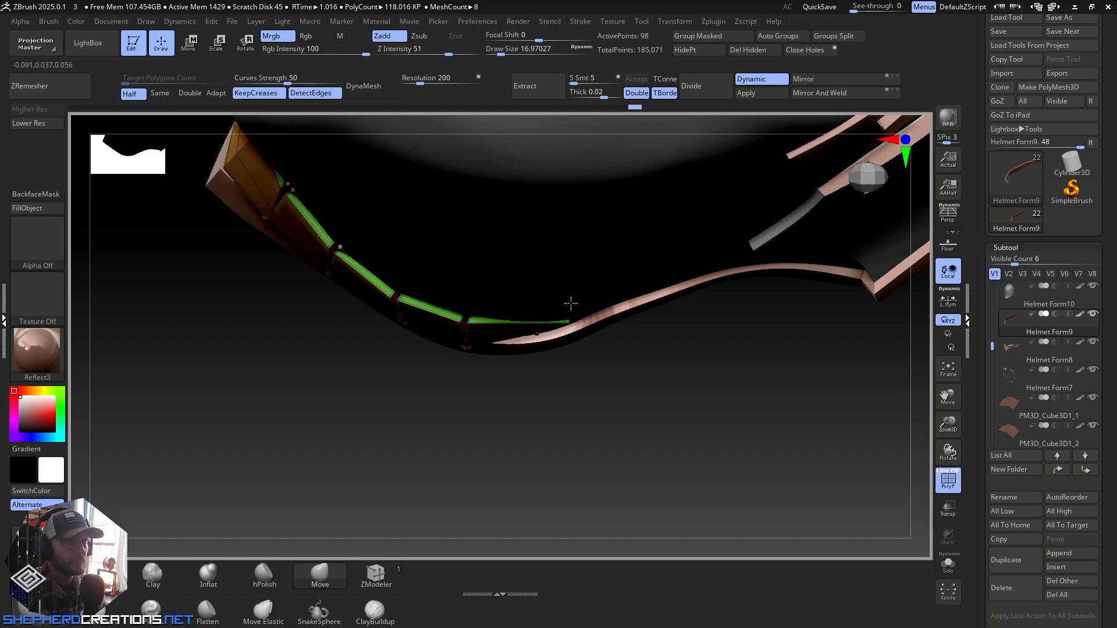
right_drag(571, 312, 520, 389)
right_drag(442, 332, 401, 390)
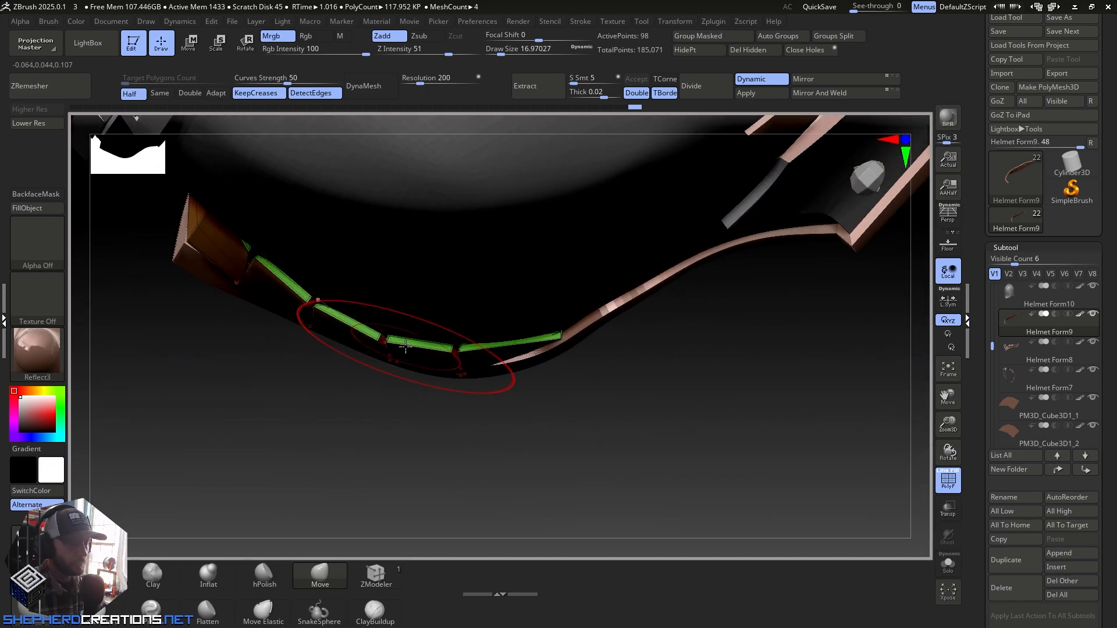
mouse_move(407, 343)
right_down()
mouse_move(425, 295)
mouse_move(434, 147)
mouse_move(706, 267)
mouse_move(700, 320)
mouse_move(504, 372)
mouse_move(521, 277)
mouse_move(529, 285)
mouse_move(290, 296)
mouse_move(768, 155)
mouse_move(641, 227)
right_up()
Step: Set the Move brush's draw size to about 5.75 and preview the neck-guard panel's tapered end segment with dynamic subdivision
key(shift+d)
key(b)
key(z)
key(m)
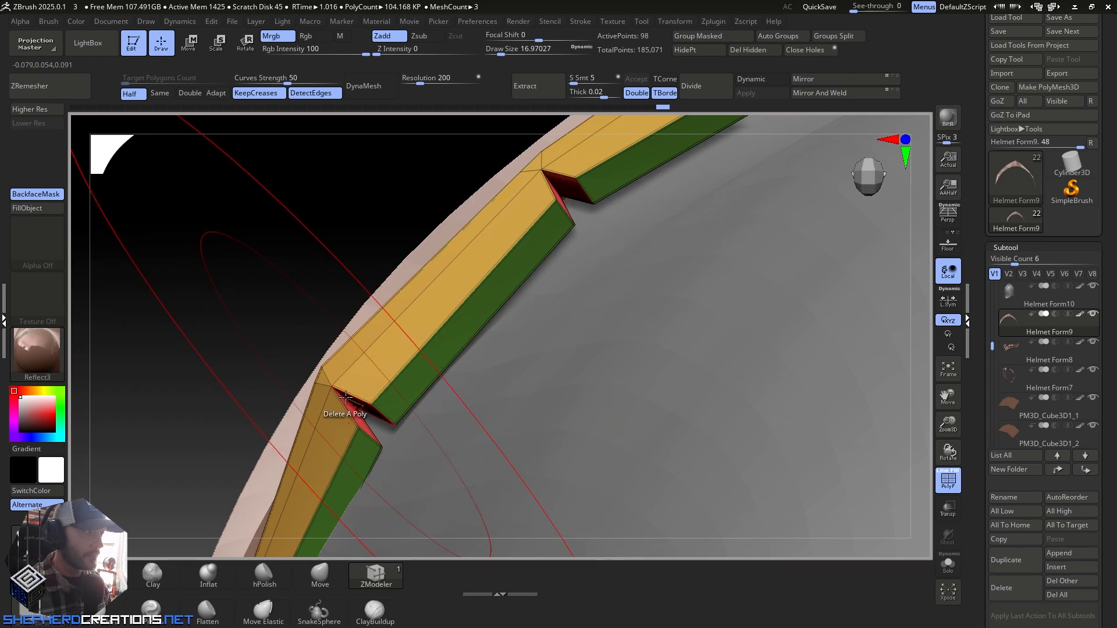
right_drag(343, 398, 394, 450)
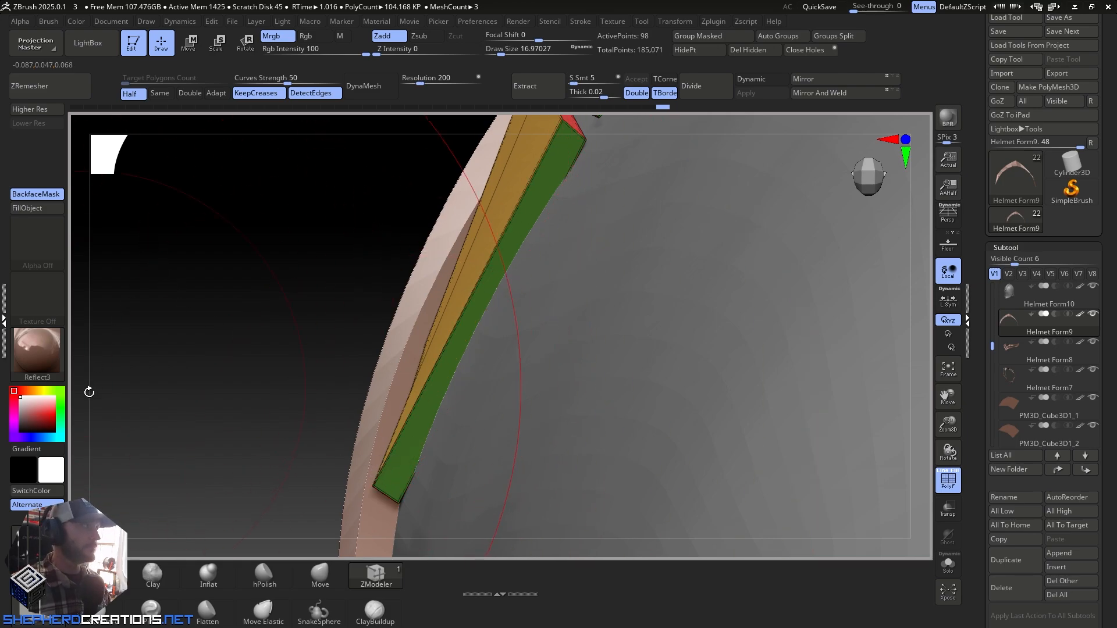
click(322, 582)
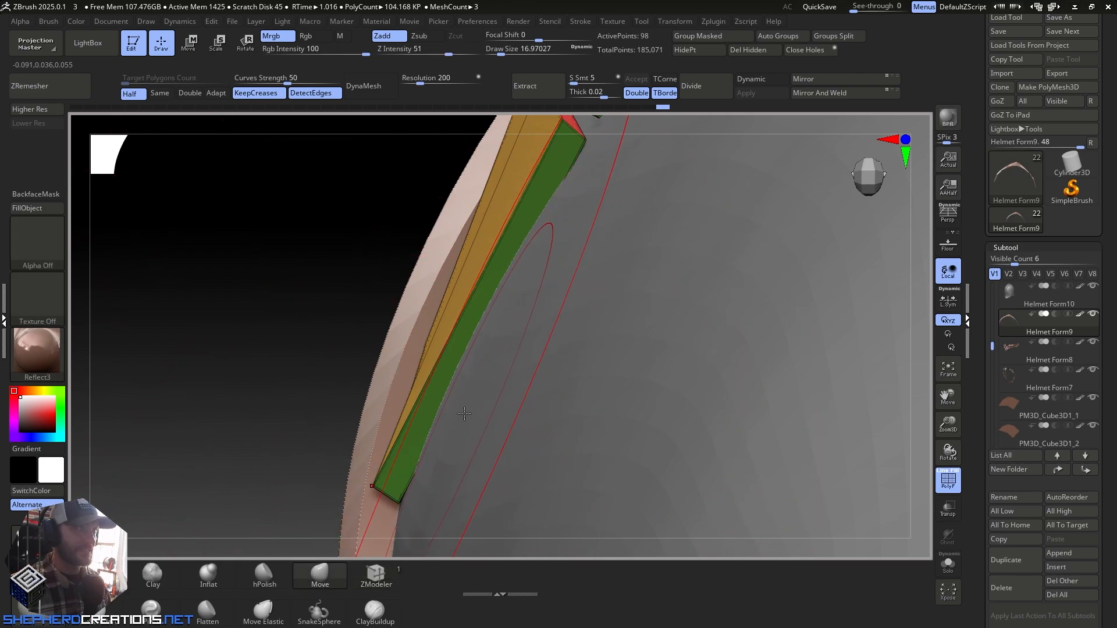
drag(501, 54, 495, 54)
mouse_move(643, 192)
ctrl+right_down()
mouse_move(551, 344)
mouse_move(554, 361)
ctrl+right_up()
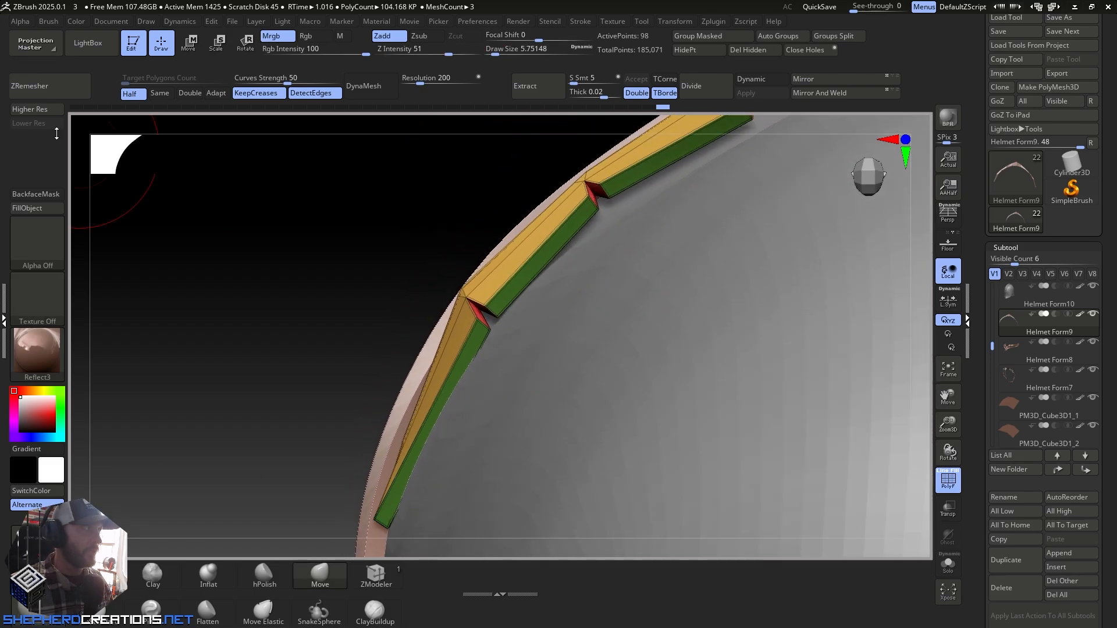
click(51, 111)
right_drag(412, 295, 512, 317)
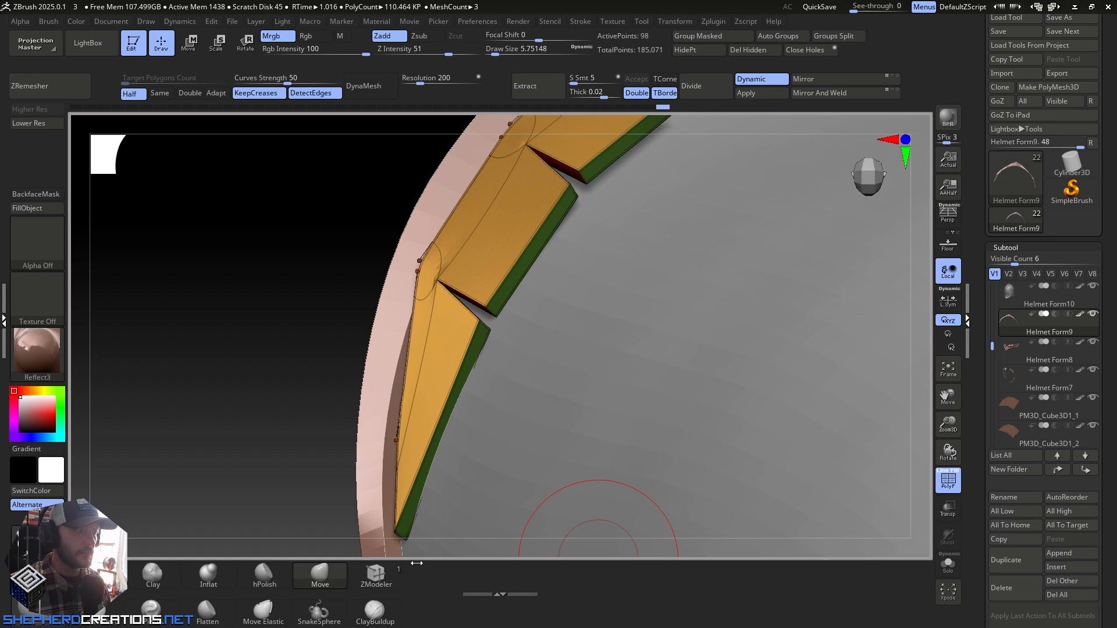
Step: Set the ZModeler edge action to Insert EdgeLoop and insert edge loops across the neck-guard panel's segments
click(375, 575)
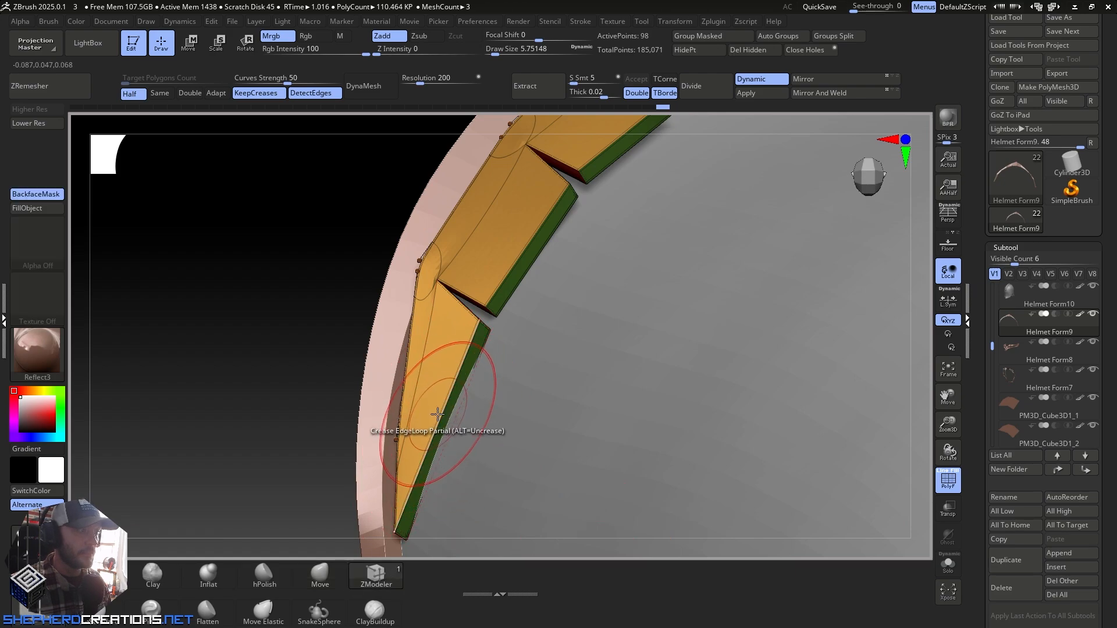
key(space)
click(399, 237)
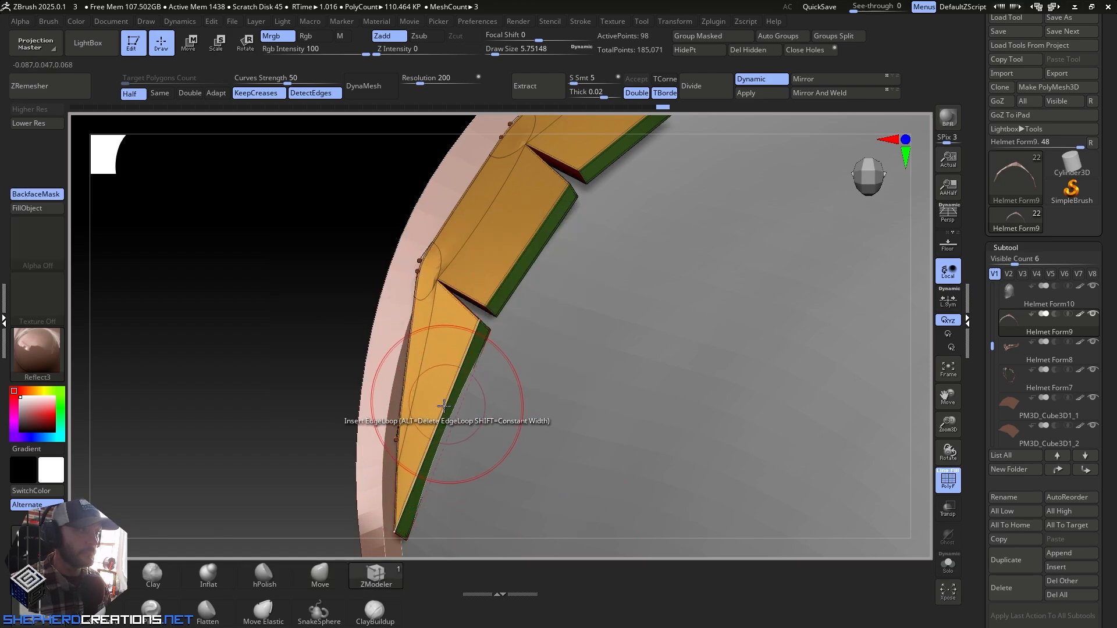
click(441, 412)
click(528, 239)
alt+right_drag(551, 289, 458, 473)
click(542, 310)
alt+right_drag(683, 270, 438, 394)
click(530, 368)
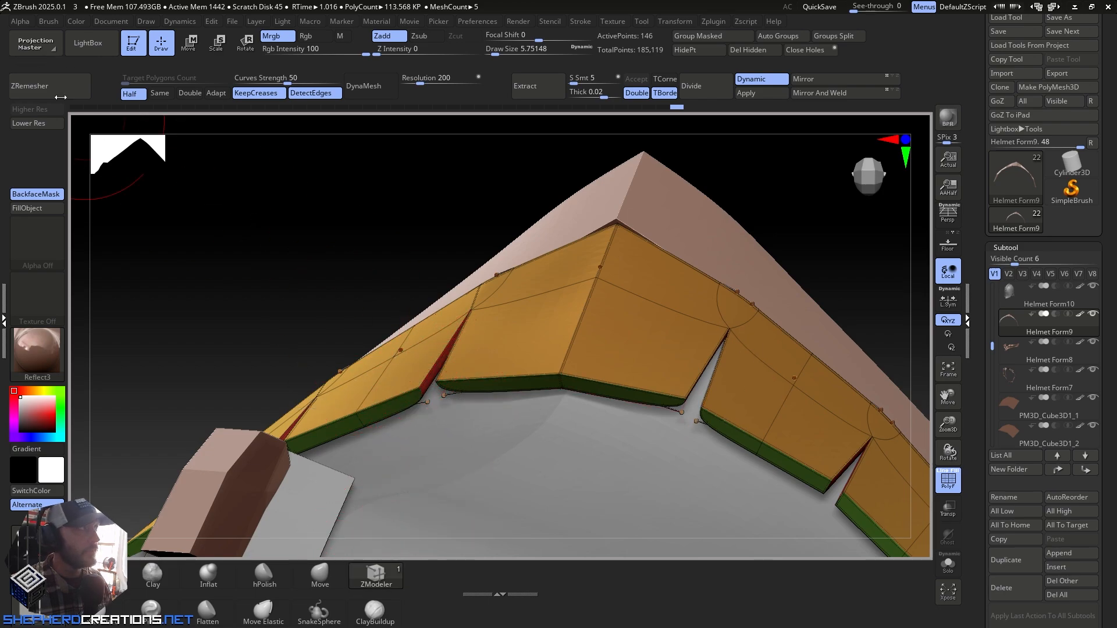
click(38, 124)
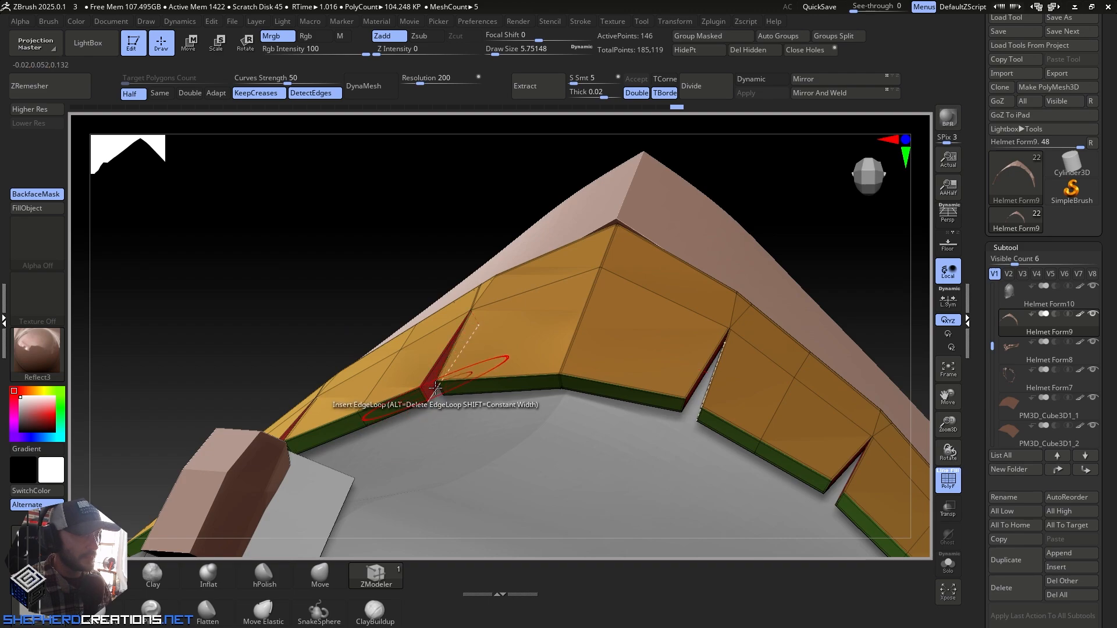
key(space)
click(300, 304)
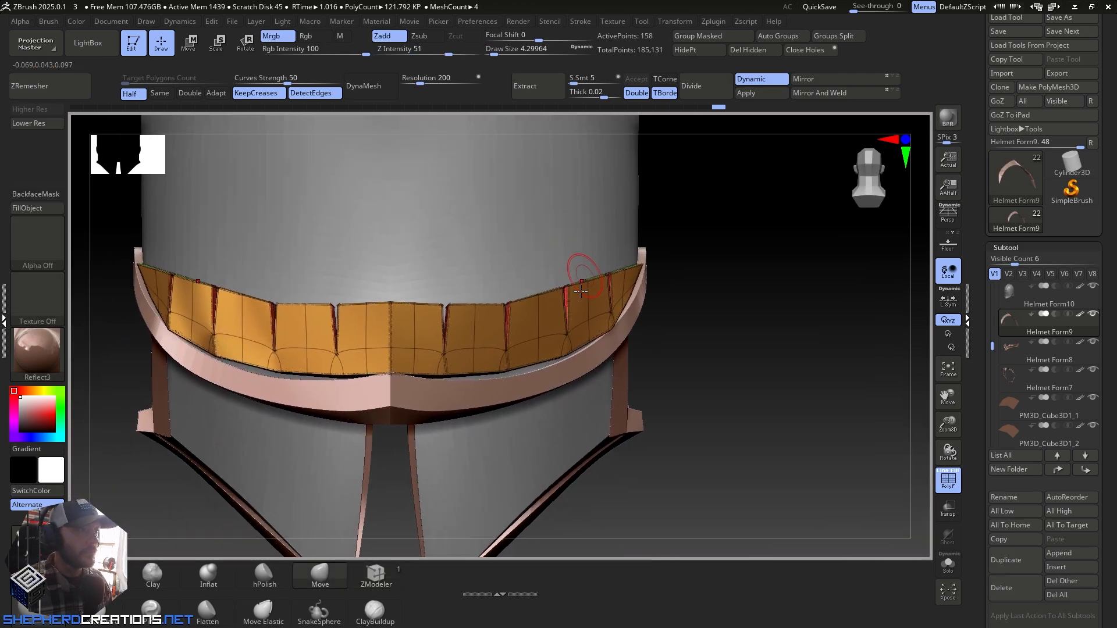
Step: Centre the Move gizmo on the neck-guard panel and shift the panel slightly forward along Z against the helmet
right_drag(580, 290, 215, 173)
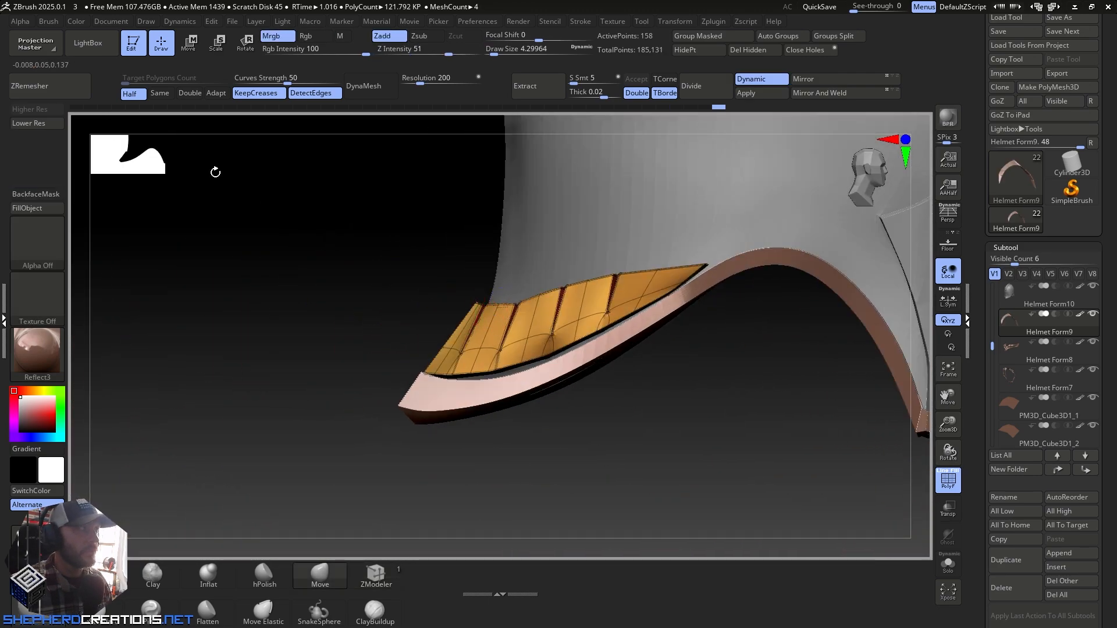
click(187, 44)
alt+right_drag(474, 249, 262, 345)
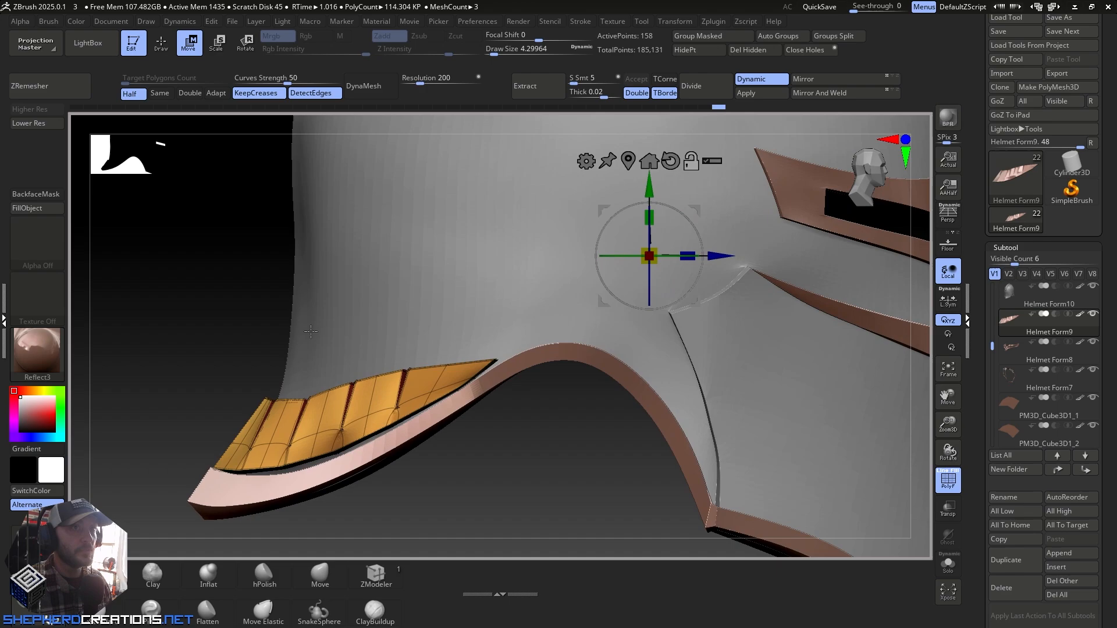
click(628, 161)
alt+right_drag(410, 254, 477, 234)
ctrl+right_drag(439, 351, 477, 425)
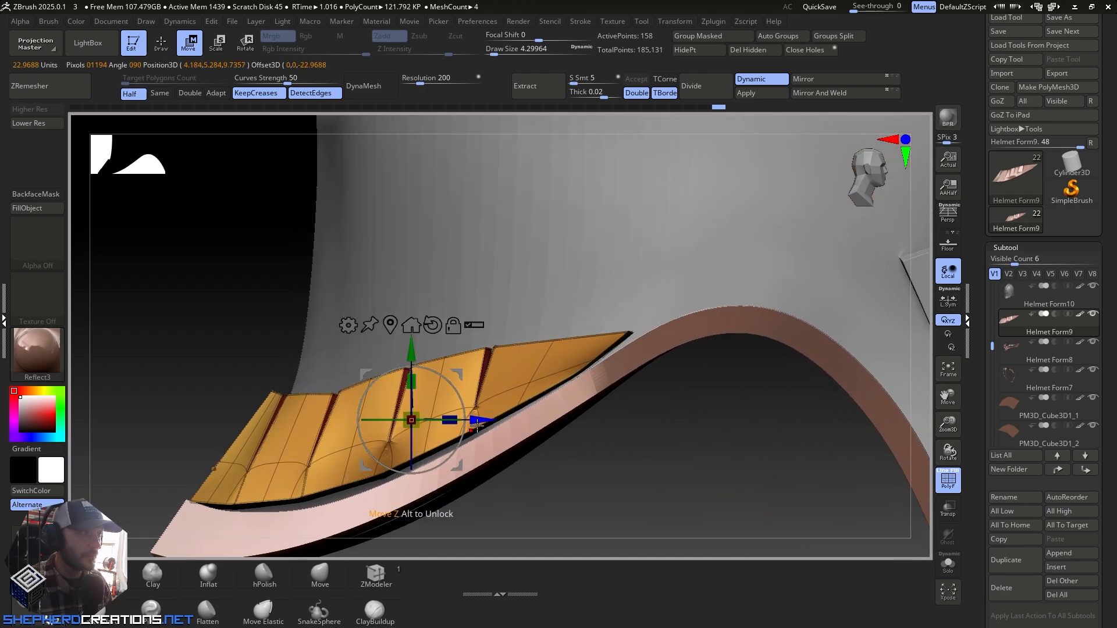
drag(474, 419, 492, 424)
right_drag(498, 258, 494, 290)
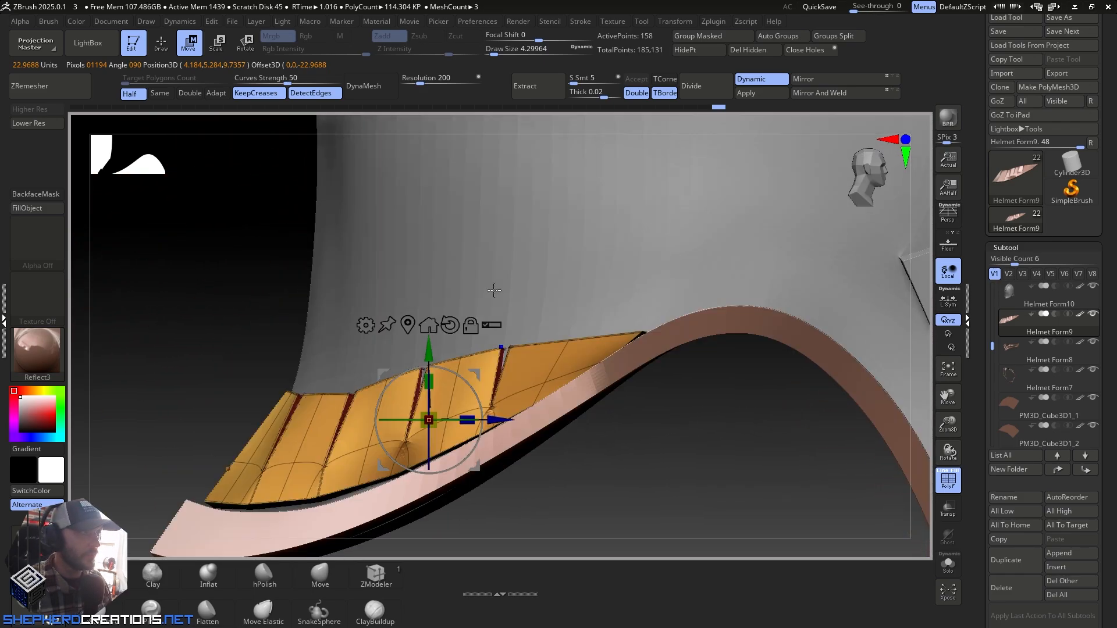
right_drag(494, 290, 494, 406)
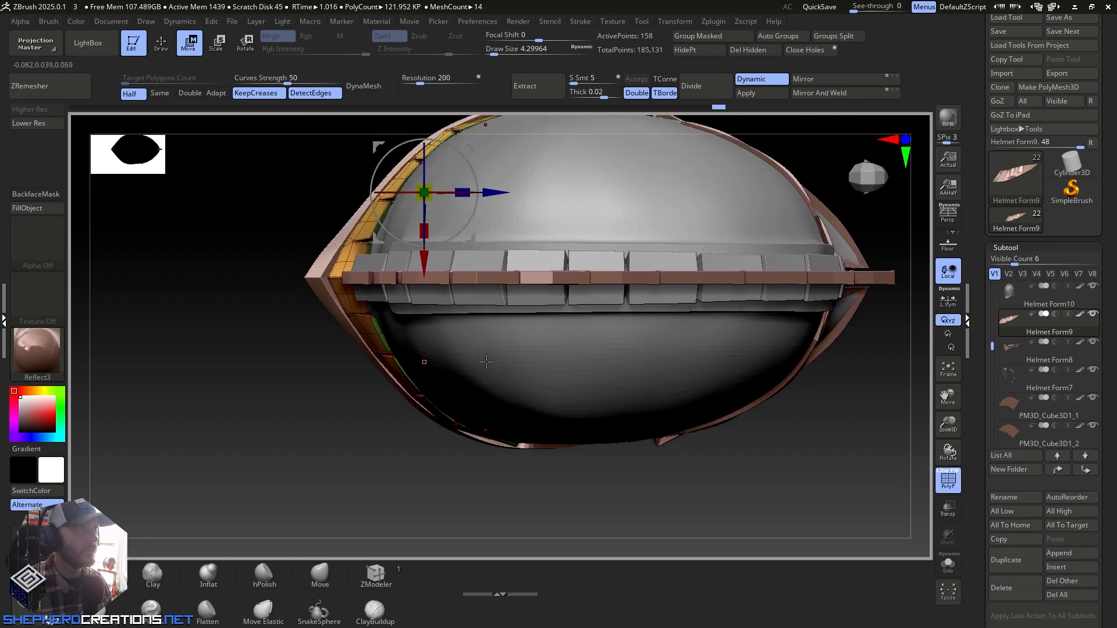
alt+right_drag(486, 362, 475, 313)
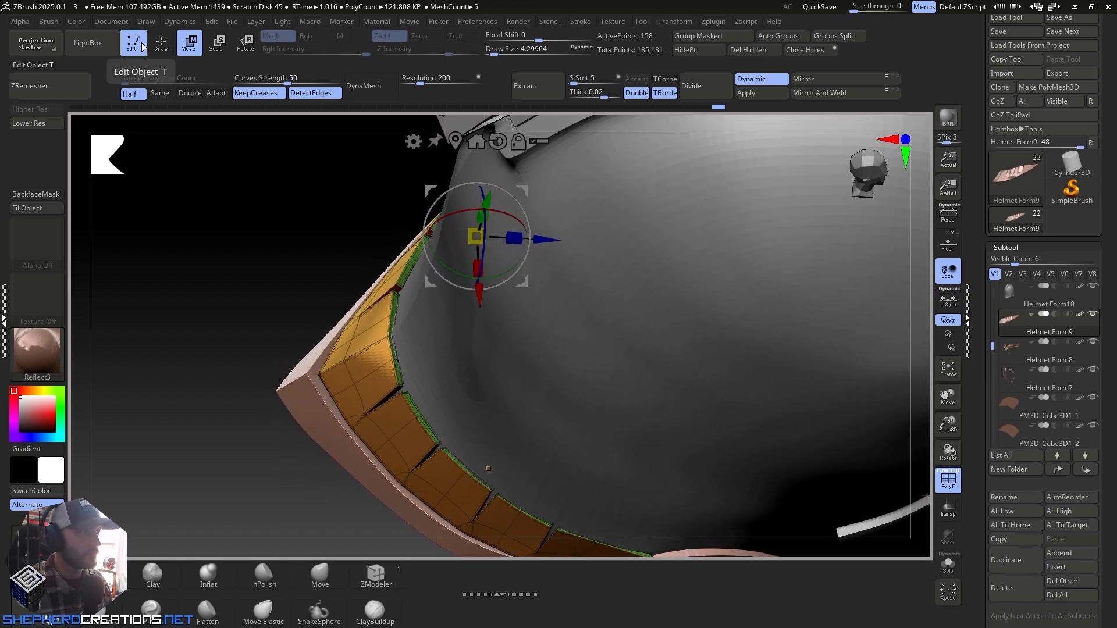
Step: Return to the Move brush at a draw size of about 5.75 and adjust the panel segments' inner edges along the helmet surface
key(q)
key(b)
key(m)
key(v)
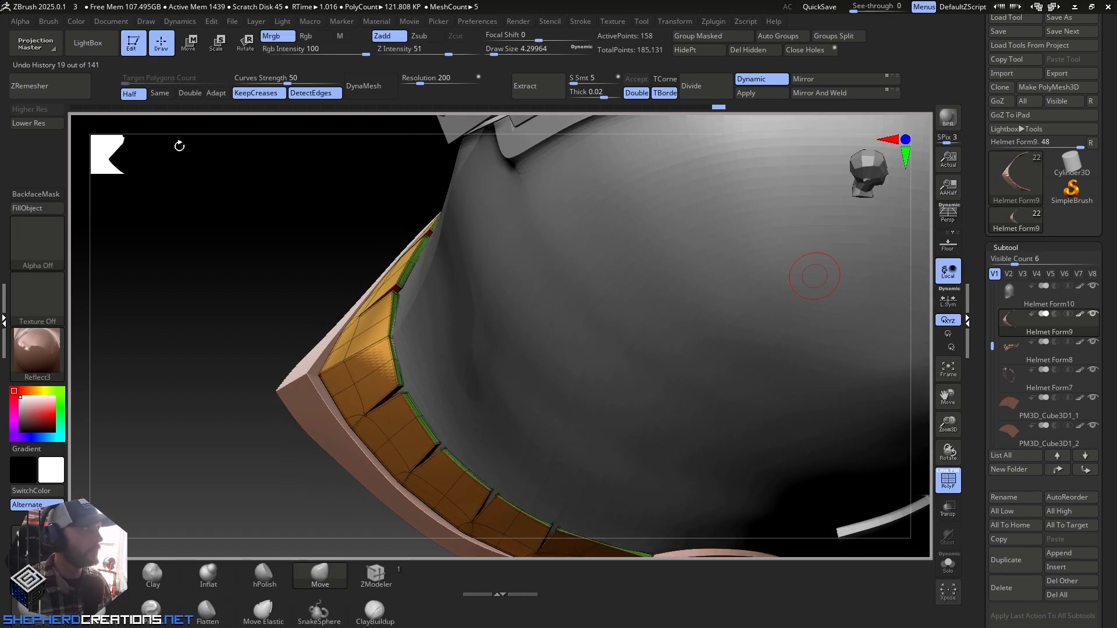
right_drag(429, 363, 373, 237)
key(space)
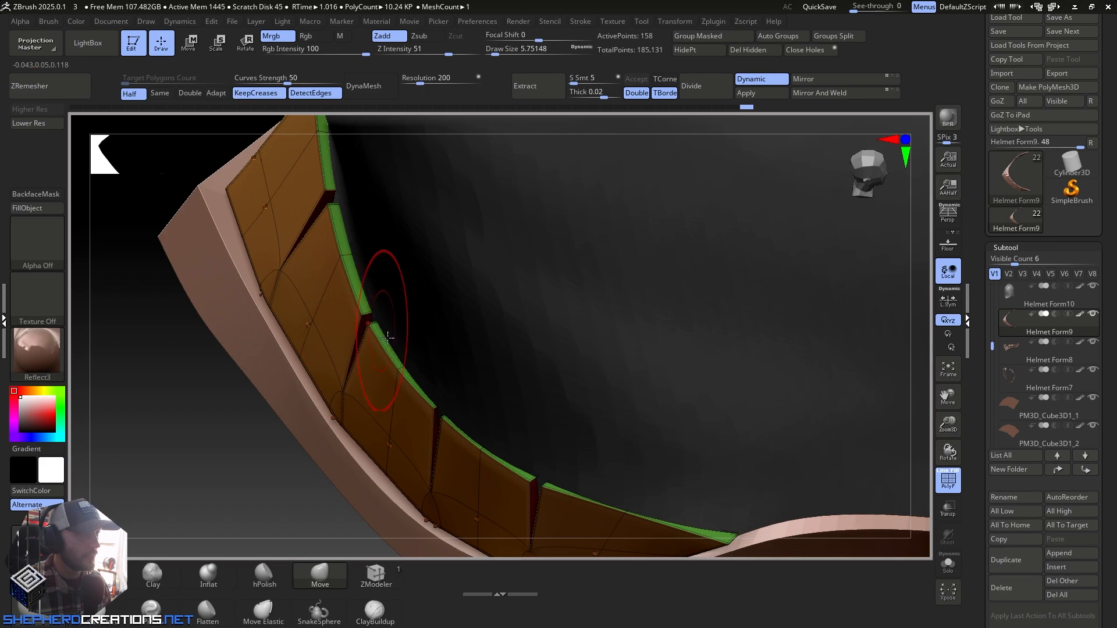
right_drag(378, 321, 398, 365)
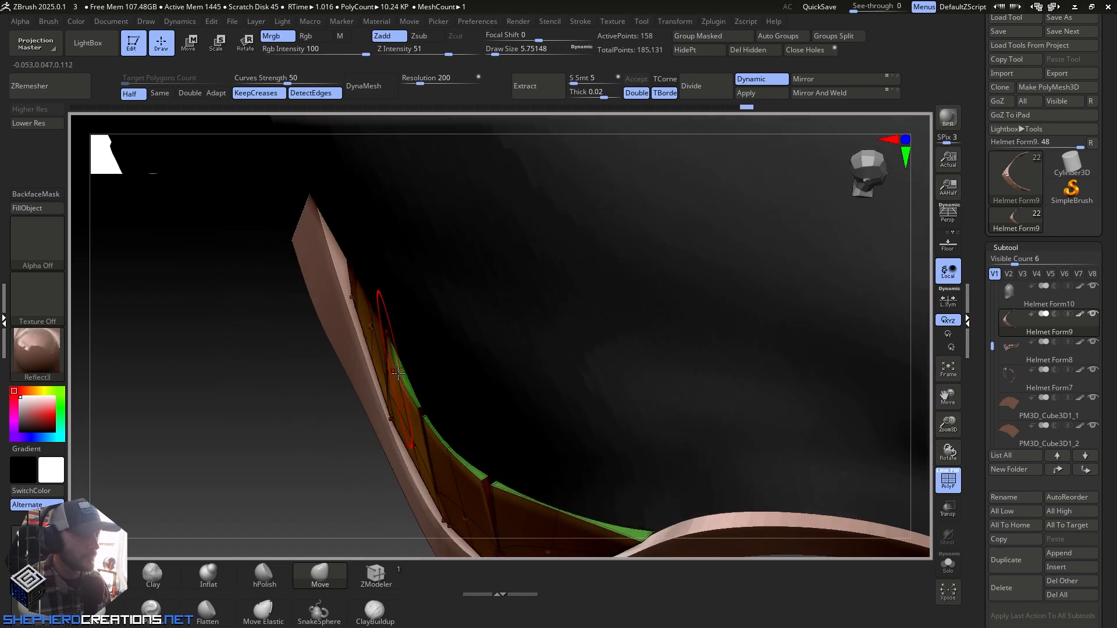
Step: Hide the polyframe and widen the notches beside the panel's centre segment with the Move brush
key(shift+f)
key(f)
right_drag(674, 373, 595, 544)
alt+right_drag(536, 355, 532, 389)
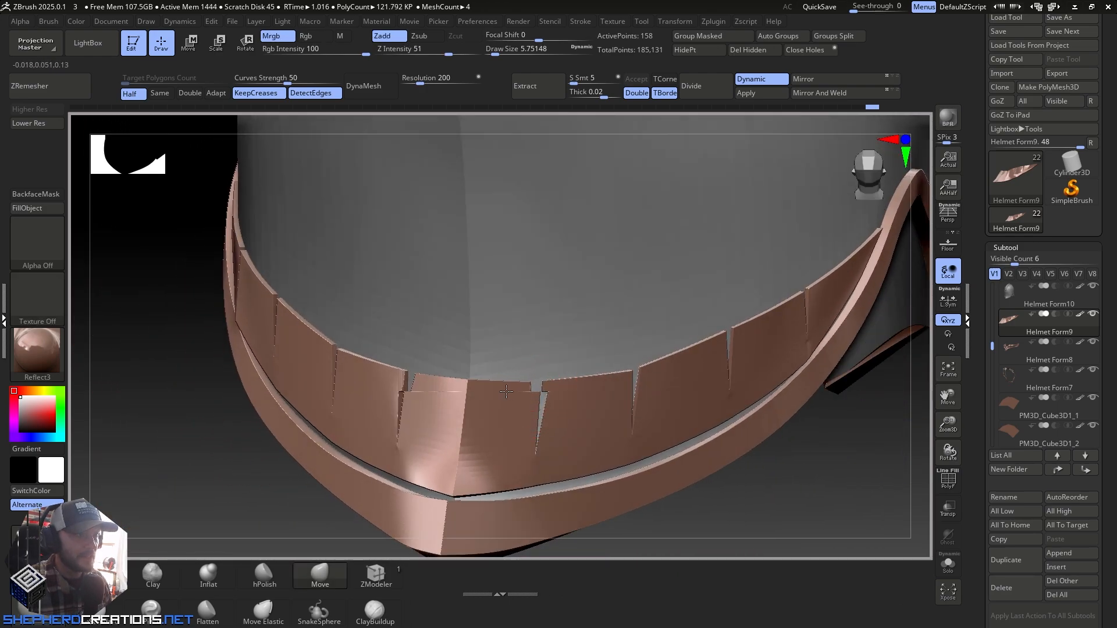
mouse_move(581, 376)
right_down()
mouse_move(489, 227)
mouse_move(464, 144)
right_up()
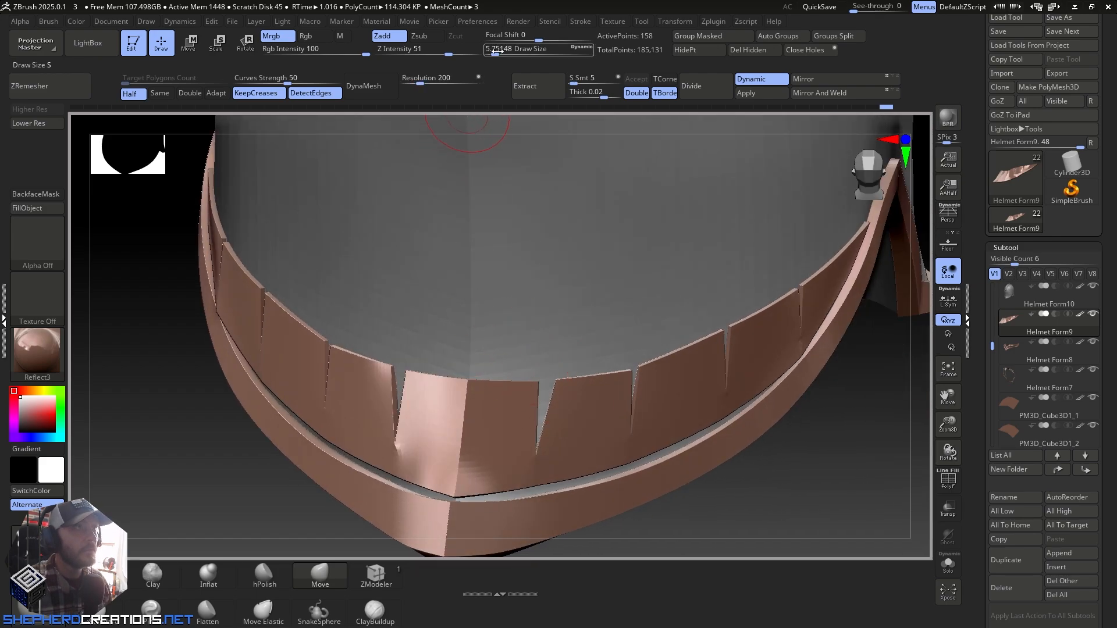
Step: Refine the notches toward the panel's ends with the Move brush, using draw sizes between about 1.5 and 8.4
drag(495, 54, 491, 54)
mouse_move(582, 373)
right_down()
mouse_move(501, 407)
mouse_move(516, 468)
right_up()
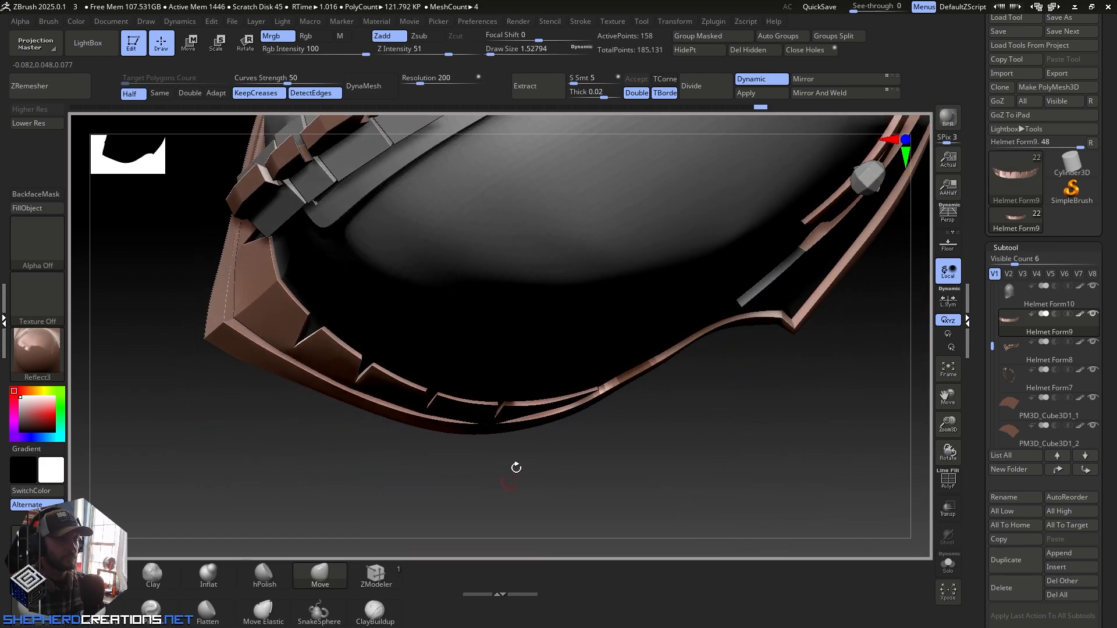
ctrl+right_drag(454, 355, 489, 446)
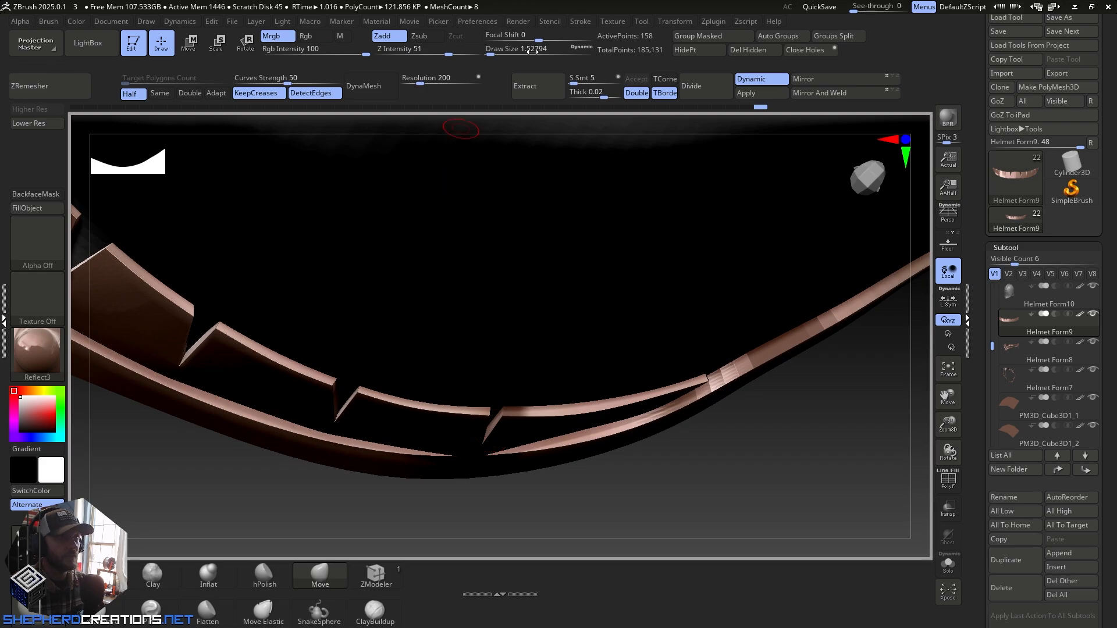
mouse_move(499, 319)
right_down()
mouse_move(536, 327)
mouse_move(609, 180)
right_up()
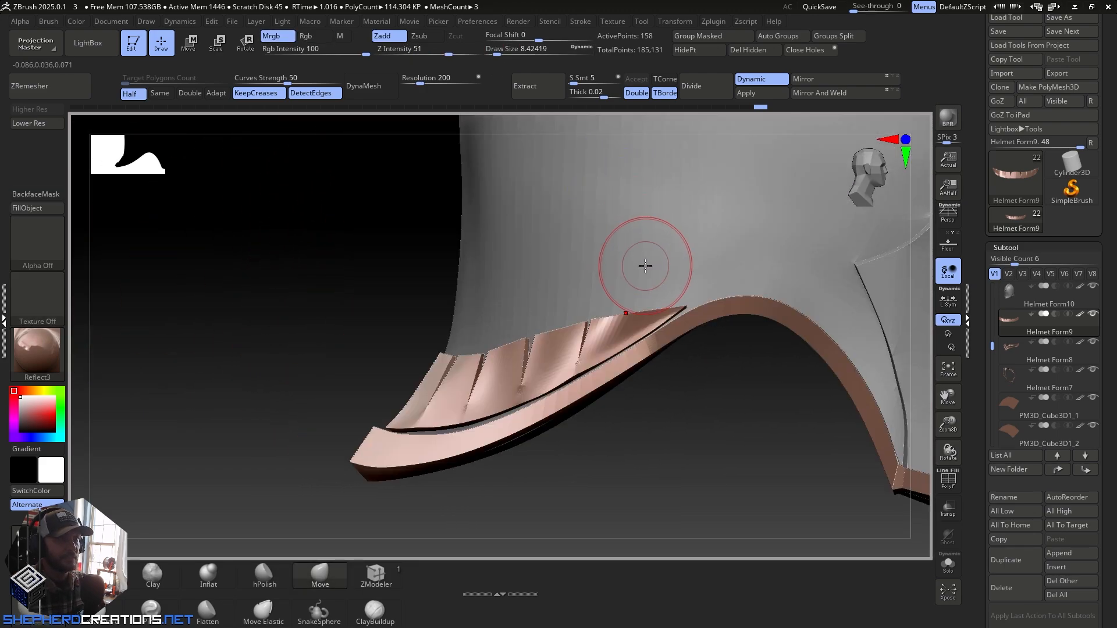
right_drag(643, 262, 588, 330)
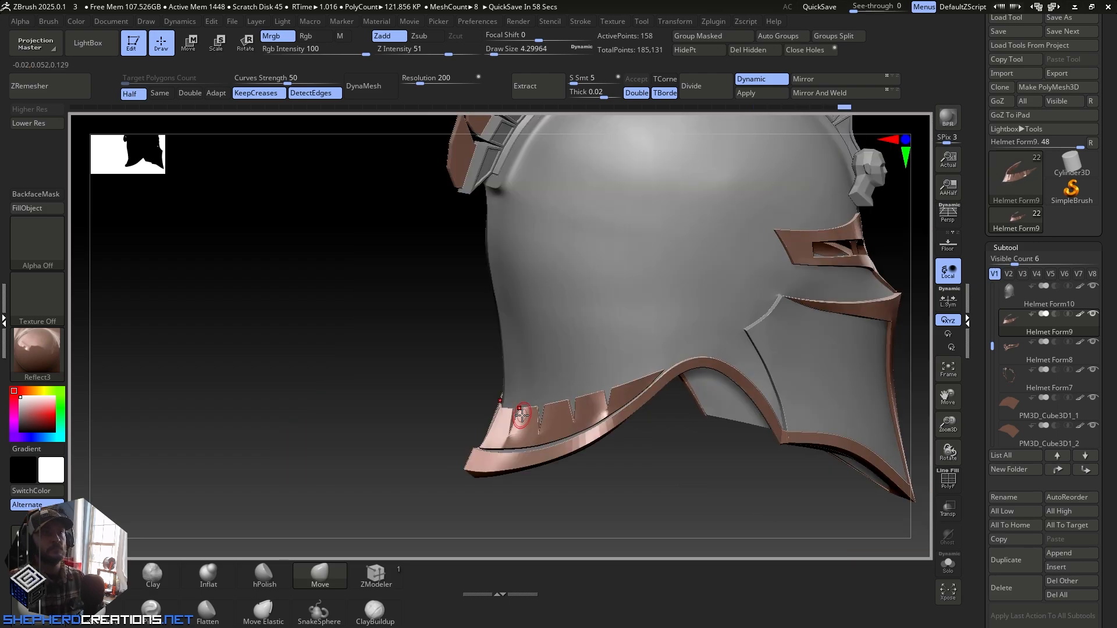
Step: Select the main helmet shell and fill it with the MatCap Gorilla material
alt+click(561, 308)
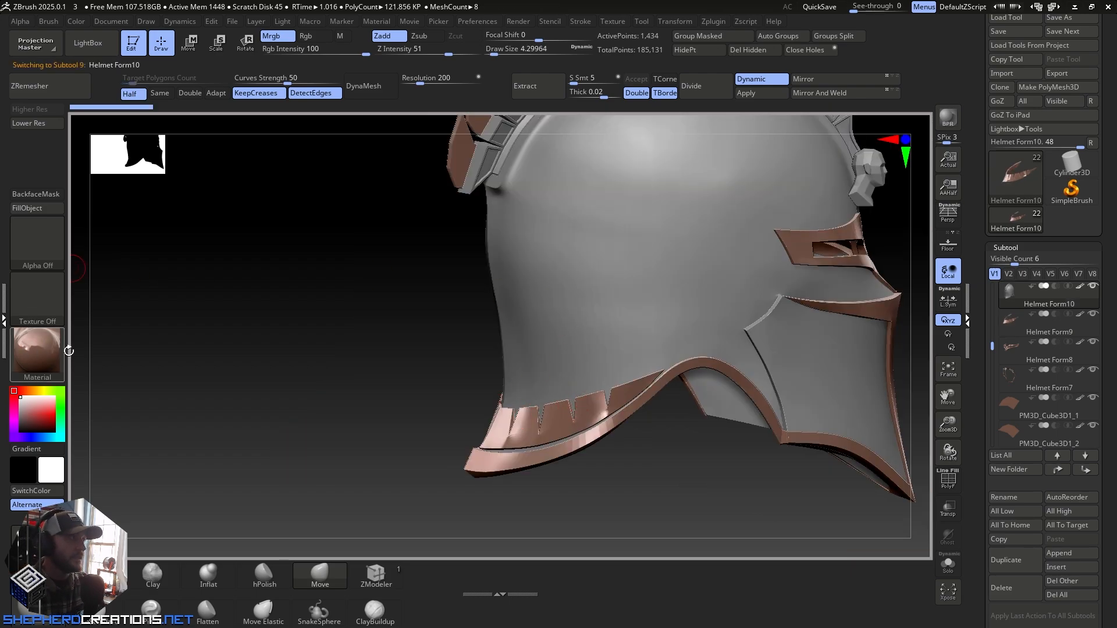
click(34, 341)
click(273, 215)
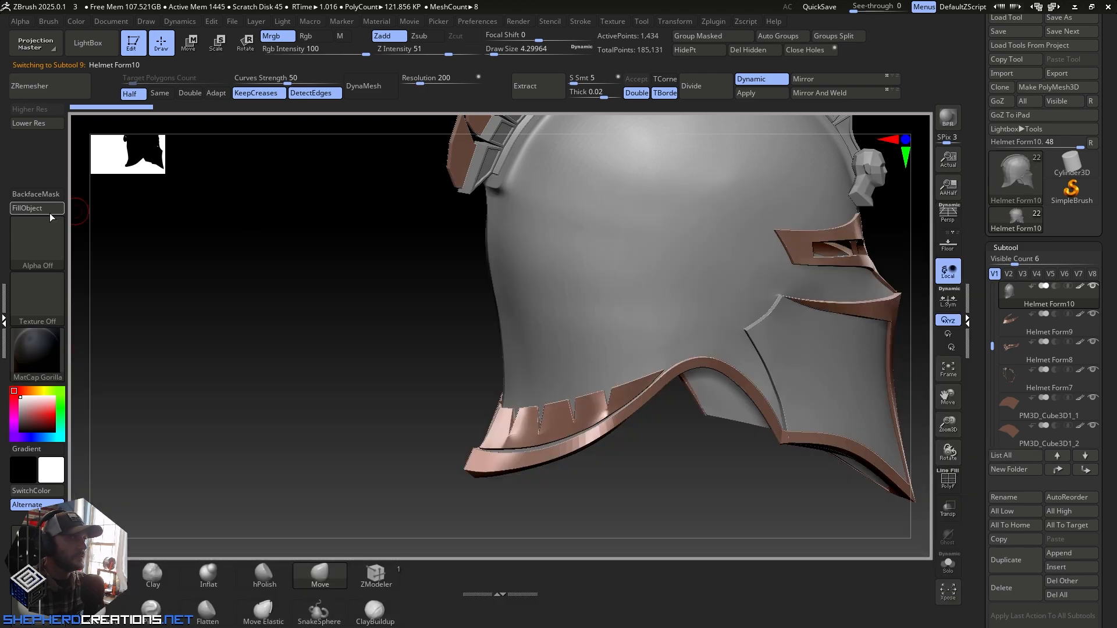
click(50, 213)
key(f)
drag(600, 340, 541, 317)
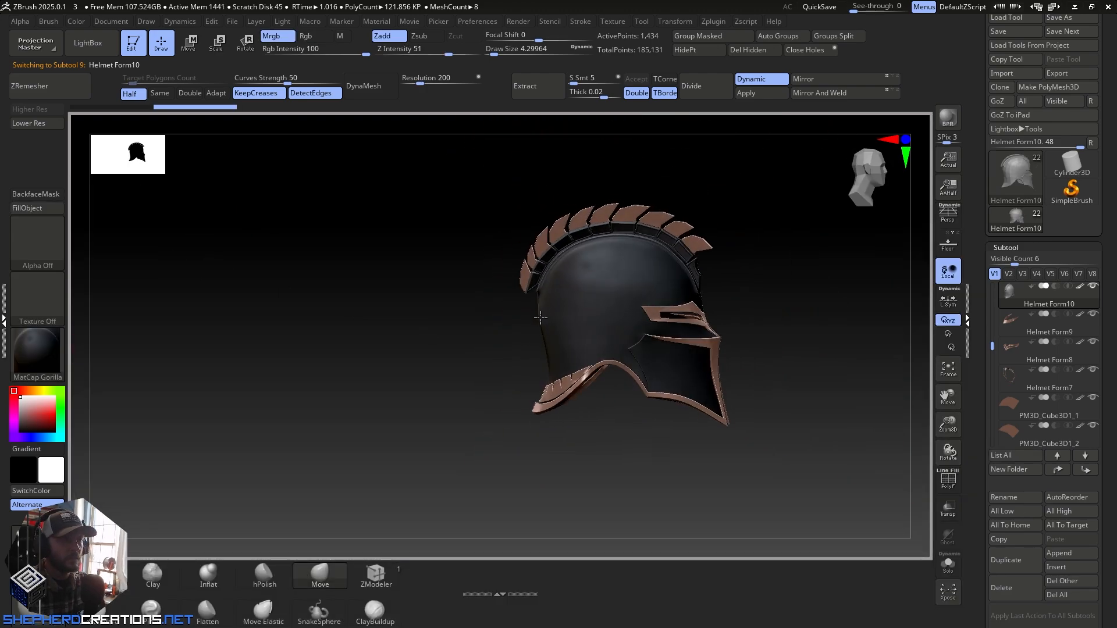
shift+right_drag(540, 317, 469, 314)
ctrl+right_drag(469, 314, 470, 466)
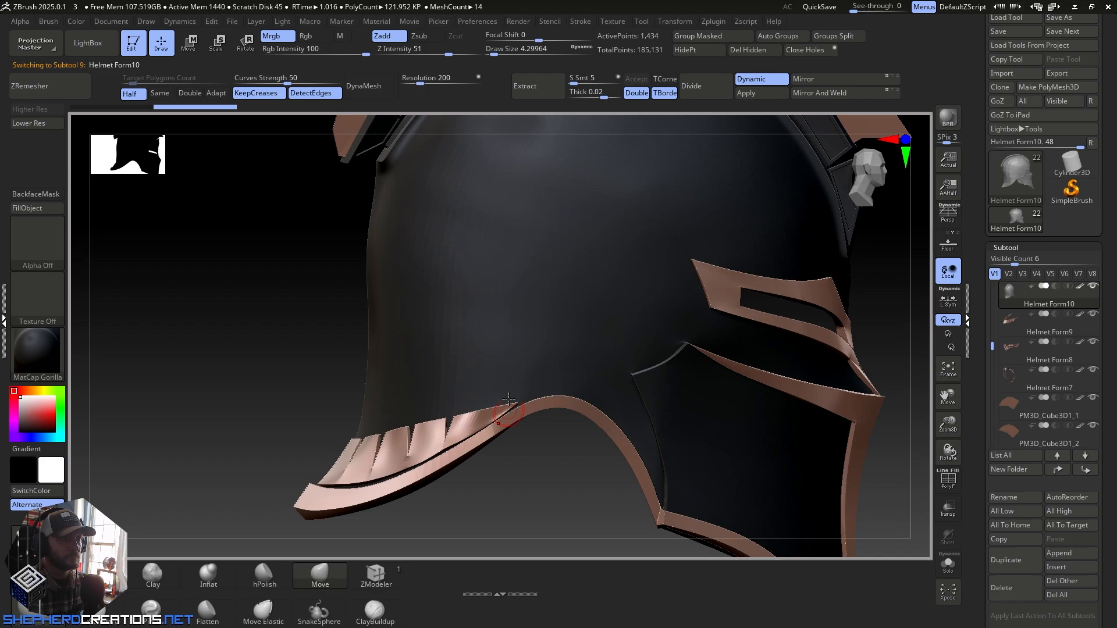
Step: Select the neck guard's border piece and adjust its upper edge at the back centre with the Move brush
mouse_move(504, 378)
right_down()
mouse_move(514, 378)
mouse_move(504, 379)
mouse_move(498, 285)
mouse_move(515, 369)
right_up()
right_drag(510, 357, 401, 545)
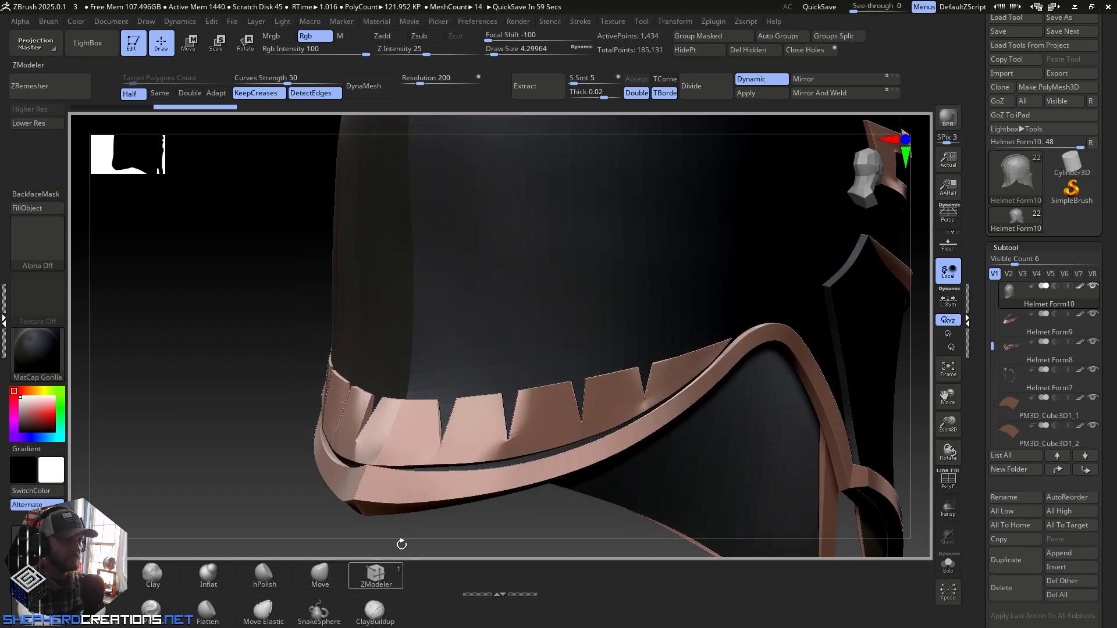
alt+click(372, 484)
right_drag(372, 484, 451, 391)
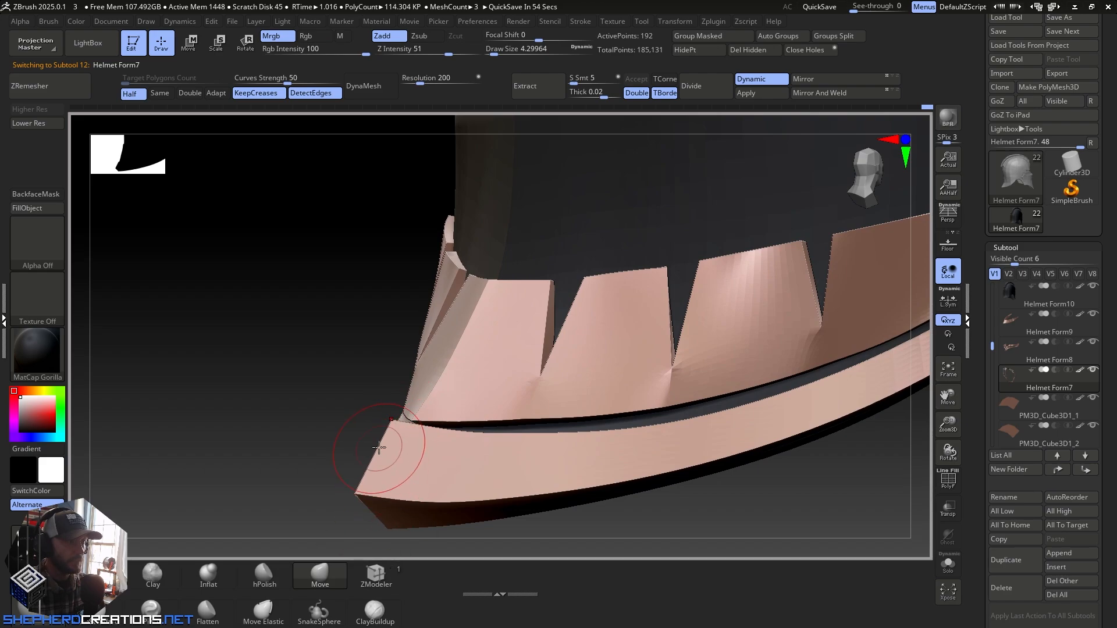
shift+right_drag(391, 456, 435, 288)
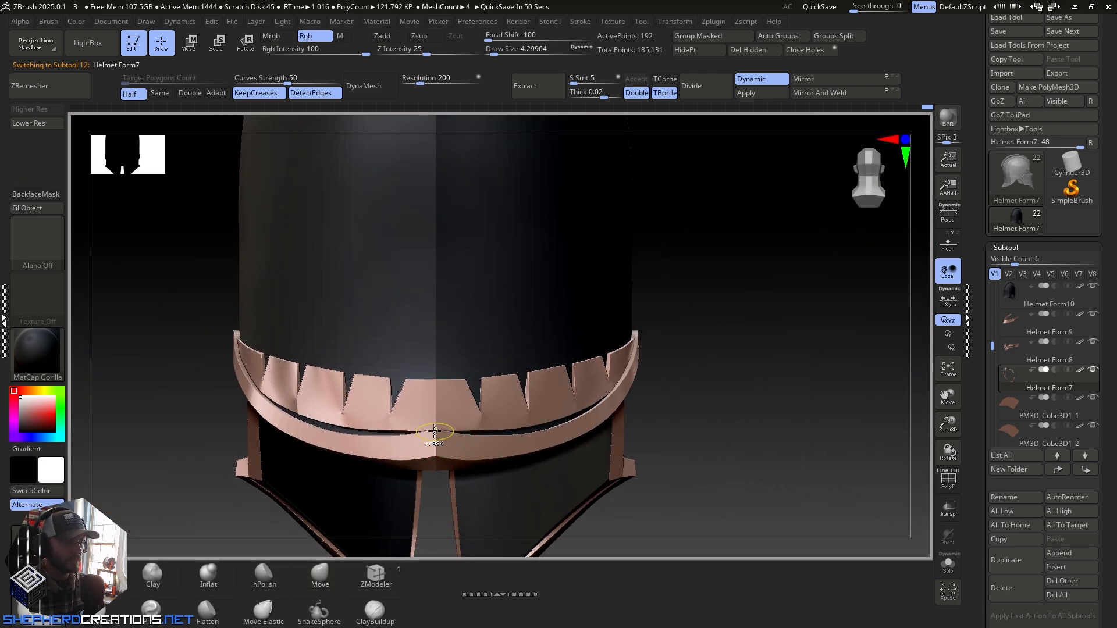
ctrl+right_drag(436, 428, 432, 438)
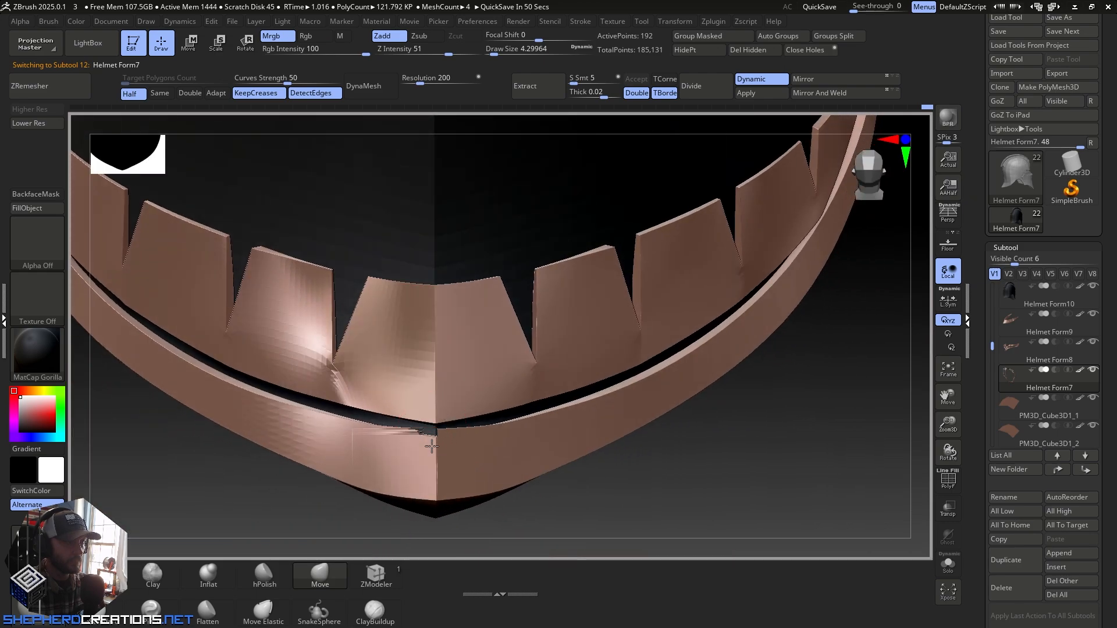
drag(431, 446, 413, 456)
mouse_move(413, 456)
right_down()
mouse_move(412, 425)
mouse_move(415, 451)
right_up()
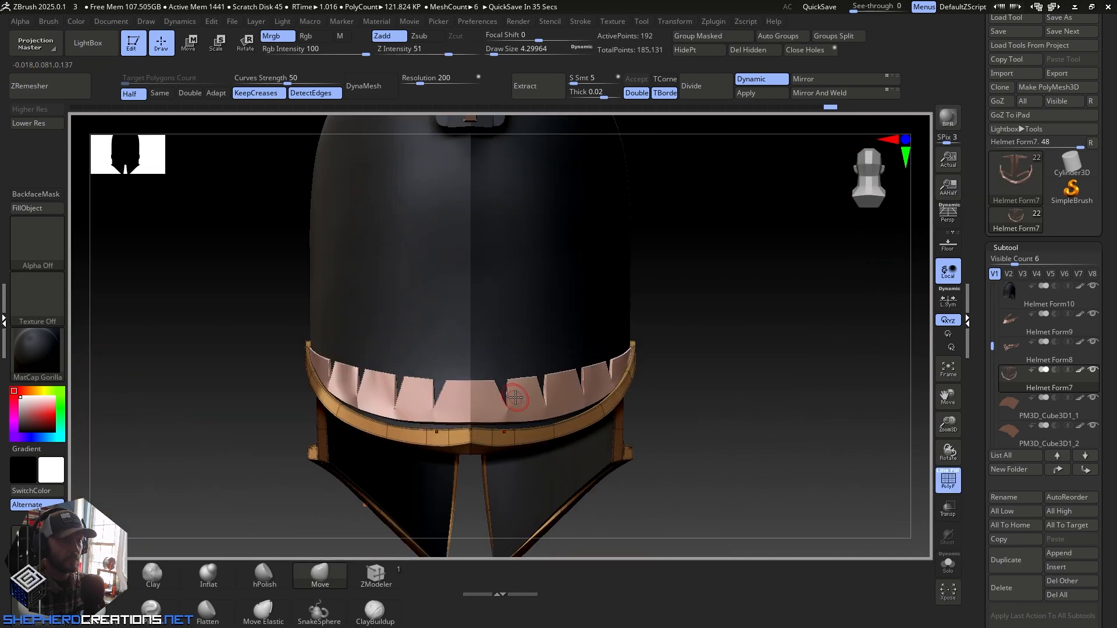
Step: Select the notched neck-guard panel and adjust its lower edge against the border with the Move brush at draw size about 6.6
right_drag(515, 397, 610, 420)
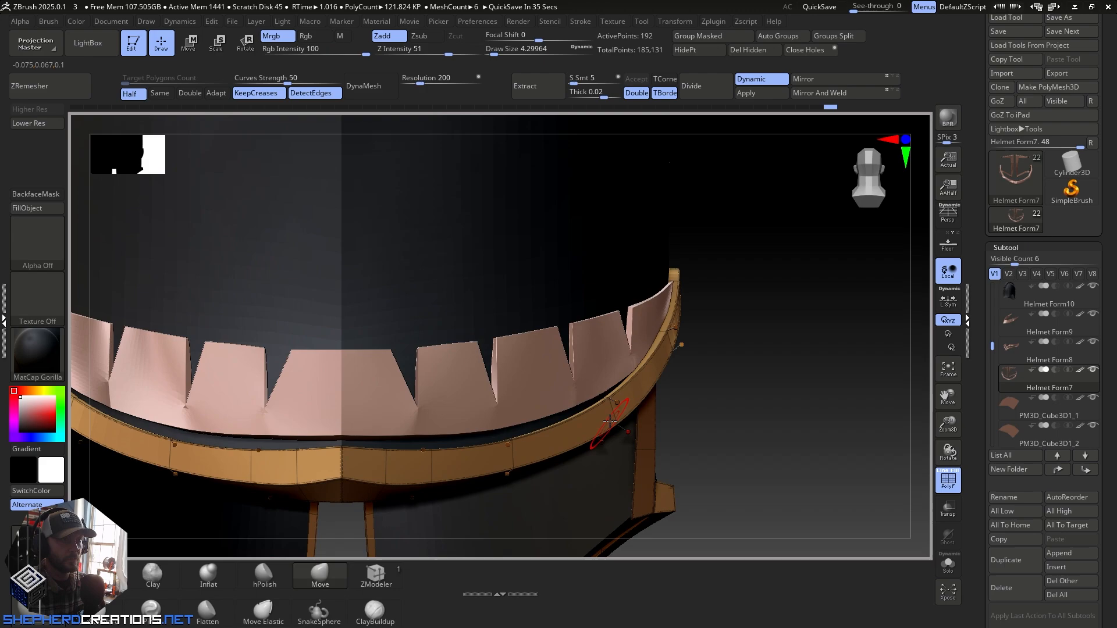
alt+click(606, 391)
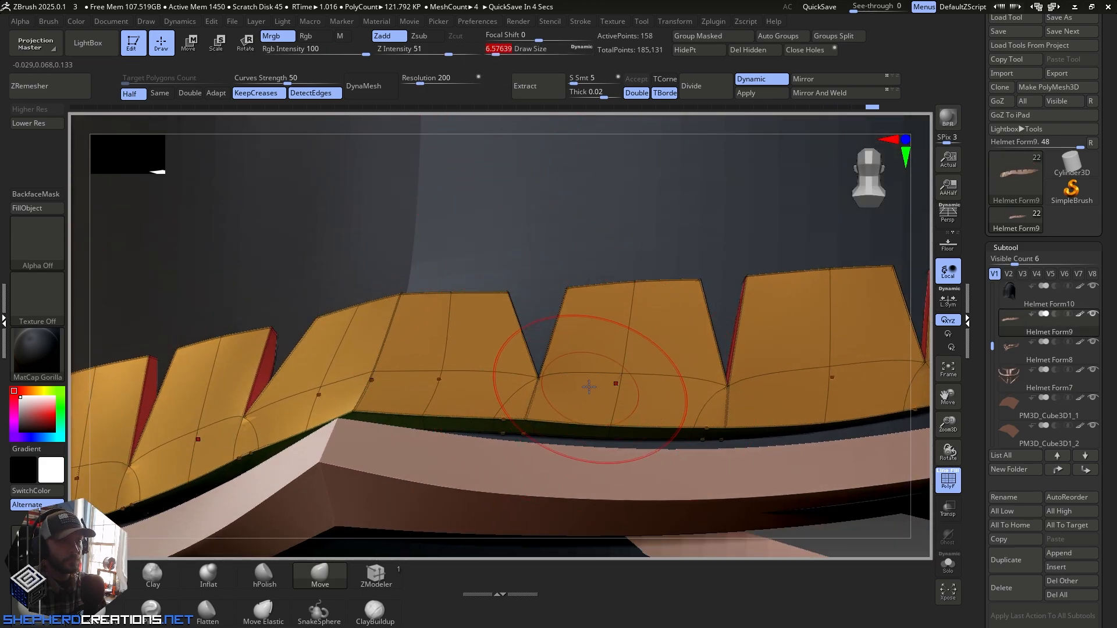
right_drag(591, 392, 578, 374)
right_drag(591, 444, 533, 429)
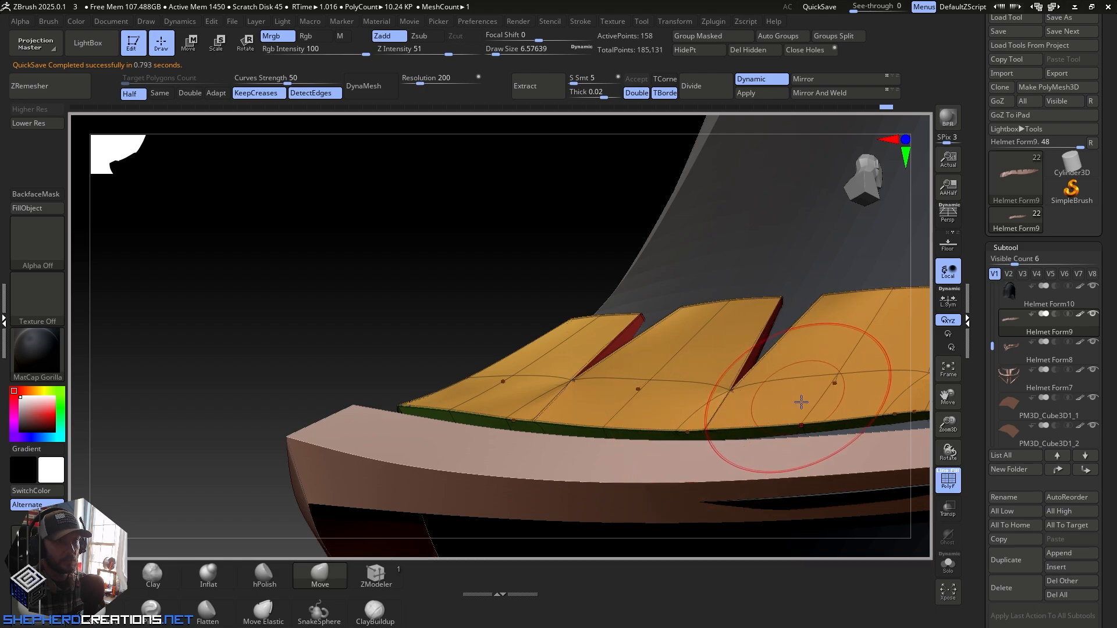
right_drag(803, 402, 512, 381)
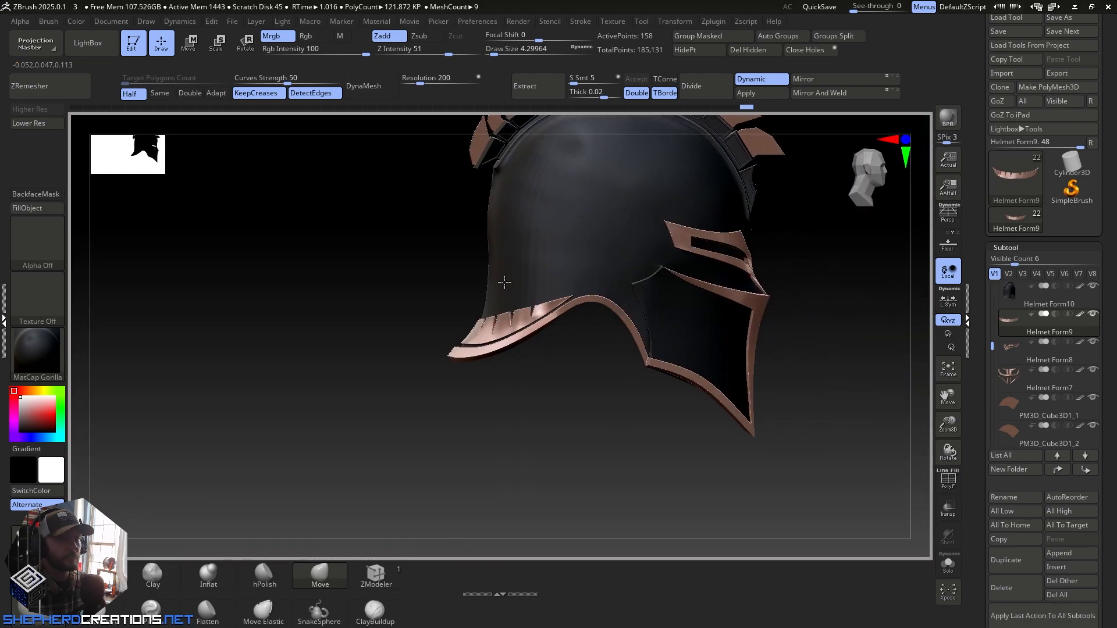
Step: Examine the helmet from the back, sides and front, checking the neck guard, crest and shell profile
mouse_move(481, 286)
right_down()
mouse_move(460, 294)
mouse_move(477, 299)
right_up()
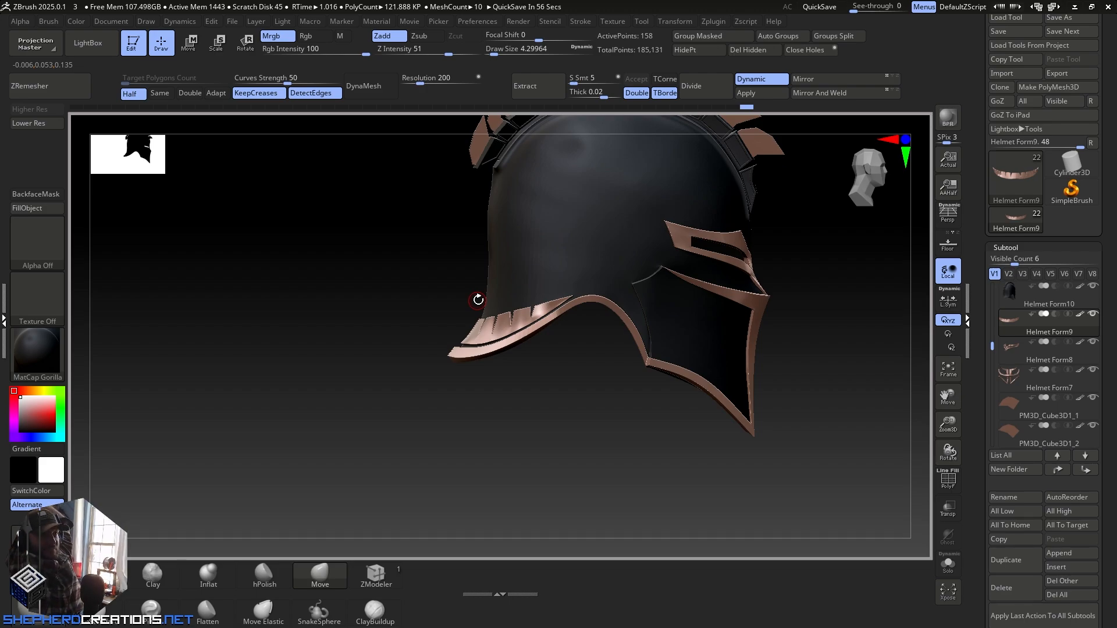
right_drag(478, 300, 531, 382)
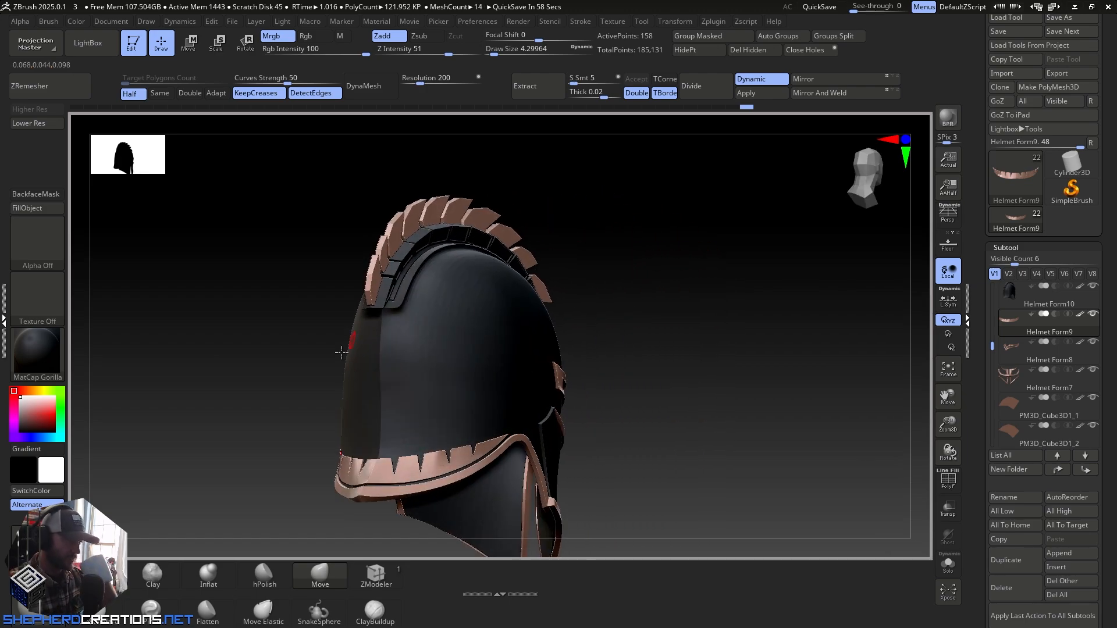
right_drag(342, 353, 459, 395)
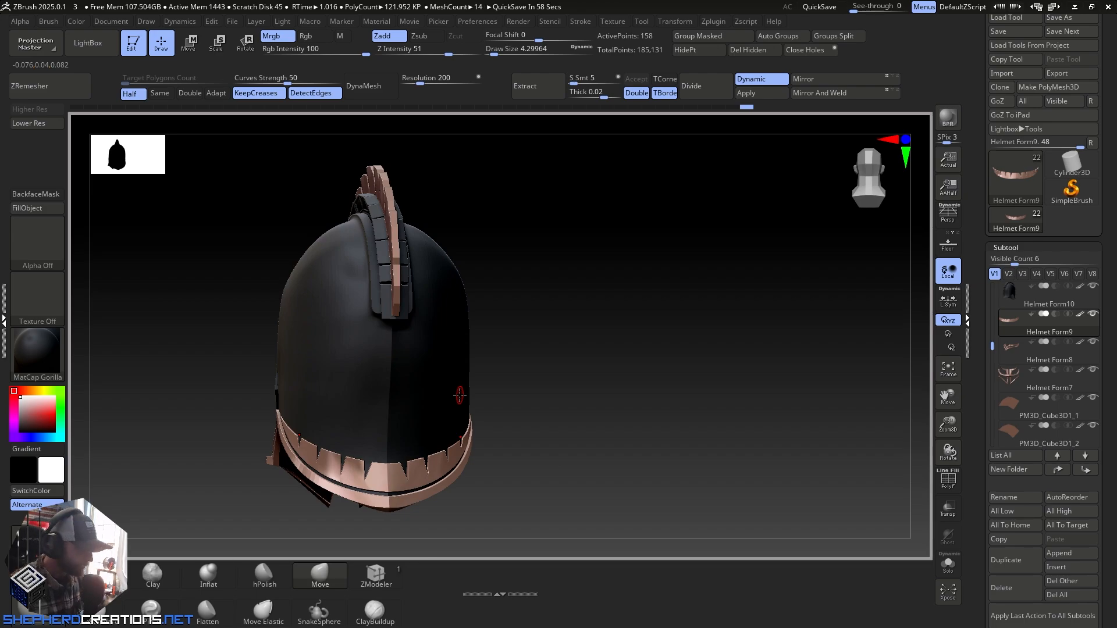
mouse_move(466, 404)
right_down()
mouse_move(409, 396)
mouse_move(414, 386)
mouse_move(387, 427)
mouse_move(411, 346)
mouse_move(320, 223)
right_up()
key(b)
key(m)
key(v)
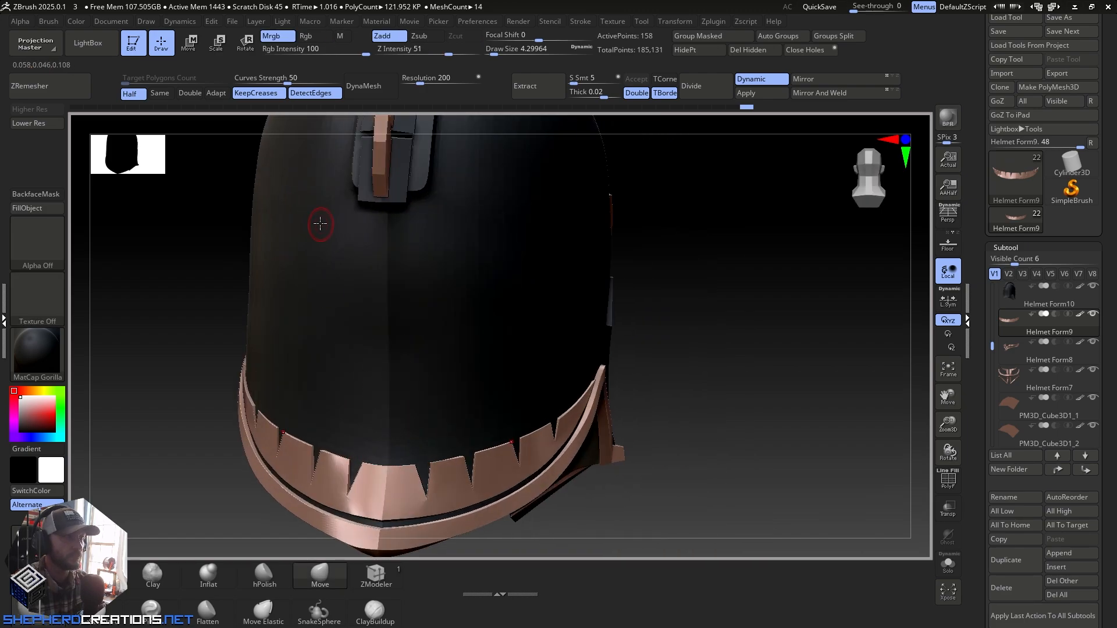
right_drag(482, 321, 451, 488)
right_drag(443, 446, 449, 413)
ctrl+right_drag(534, 463, 523, 235)
key(f)
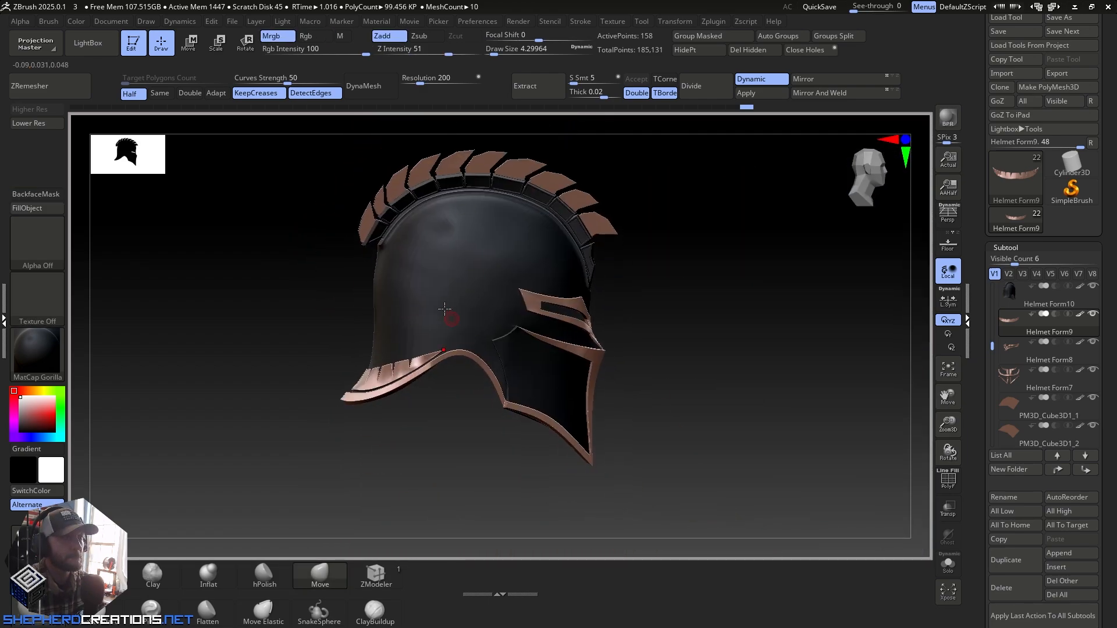
right_drag(439, 305, 512, 277)
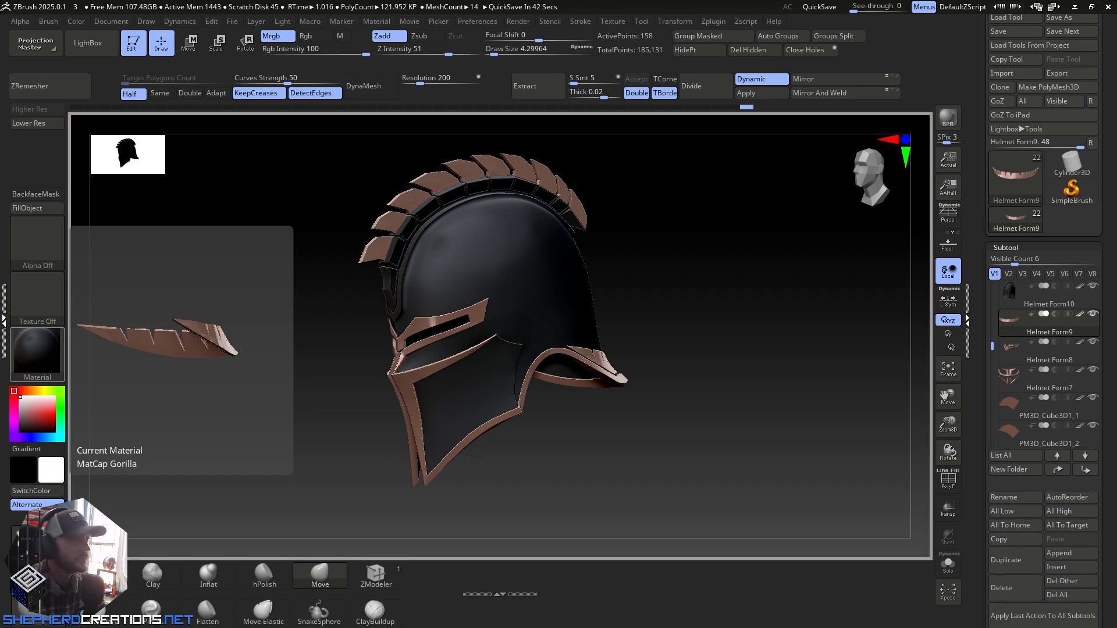
right_drag(424, 312, 411, 251)
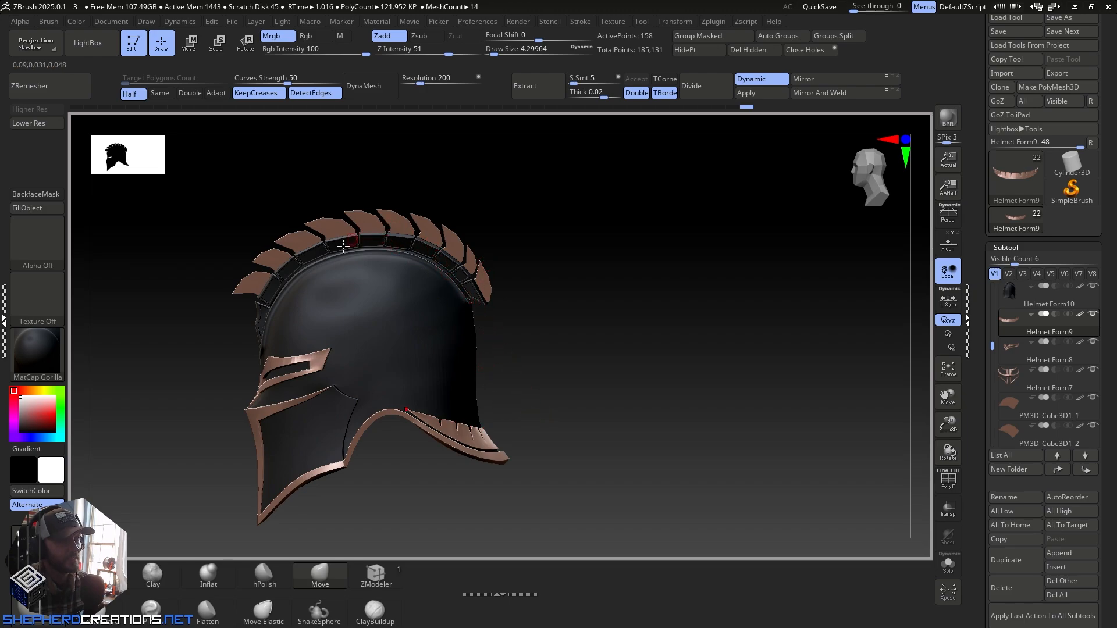
mouse_move(355, 260)
right_down()
mouse_move(506, 285)
mouse_move(419, 308)
mouse_move(496, 348)
right_up()
mouse_move(518, 250)
ctrl+right_down()
mouse_move(544, 379)
mouse_move(625, 449)
mouse_move(640, 247)
ctrl+right_up()
right_drag(661, 381, 527, 402)
right_drag(755, 375, 511, 371)
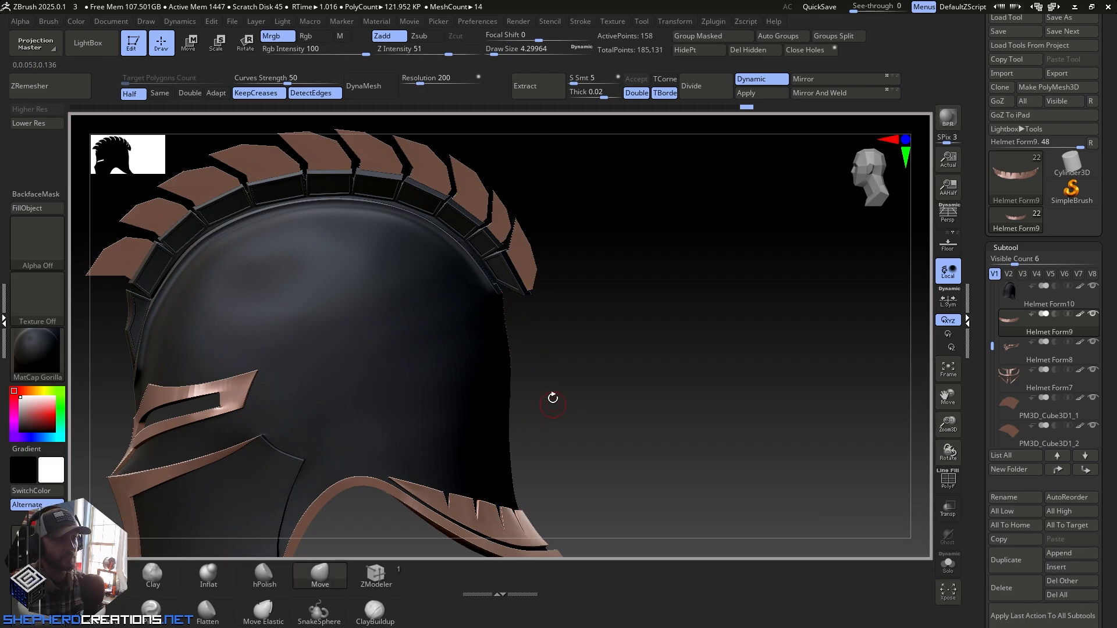
Step: Select the helmet shell, reshape its back profile below the crest with the Move brush at the lowest subdivision level, and return to the higher level
ctrl+right_drag(517, 332, 518, 401)
alt+right_drag(523, 271, 479, 403)
alt+click(478, 299)
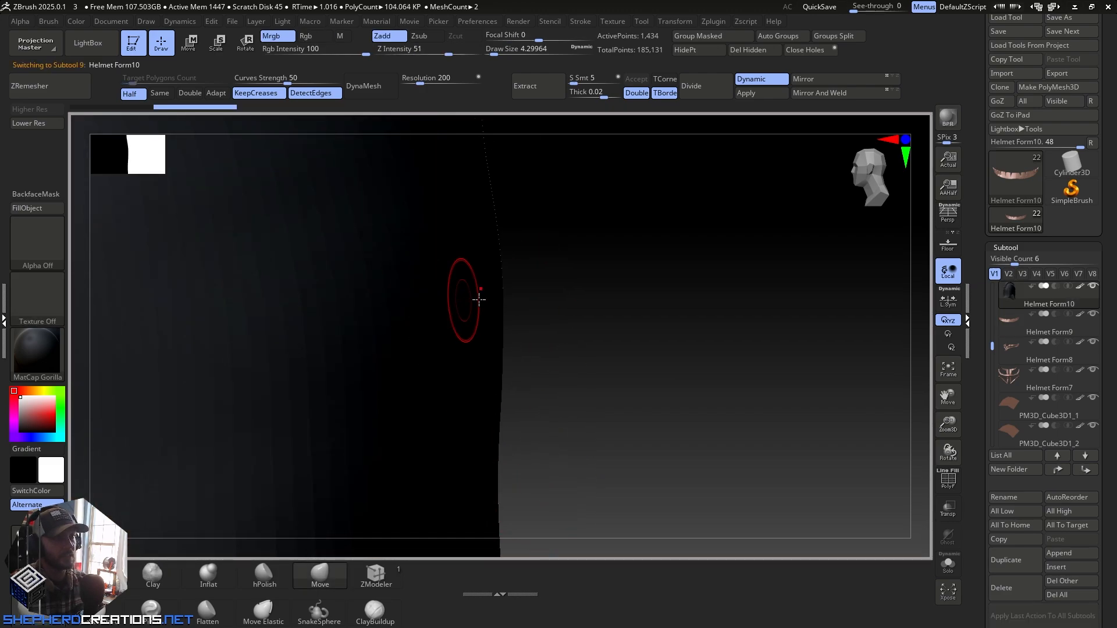
right_drag(566, 383, 553, 379)
ctrl+right_drag(594, 334, 483, 335)
ctrl+right_drag(491, 297, 494, 357)
key(shift+d)
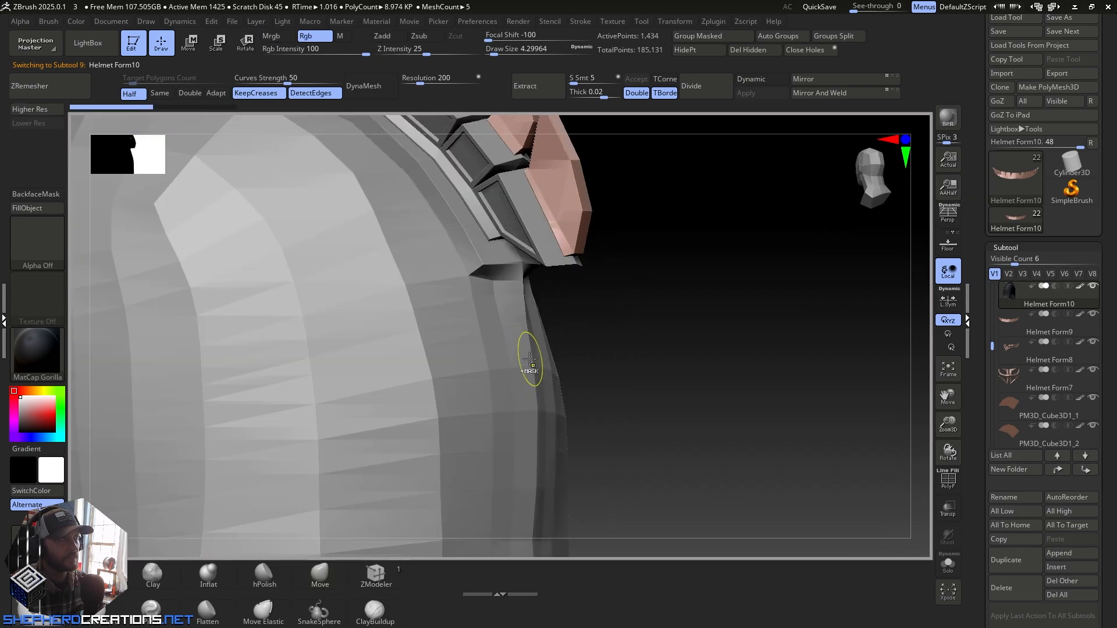
mouse_move(529, 356)
right_down()
mouse_move(482, 334)
mouse_move(514, 346)
right_up()
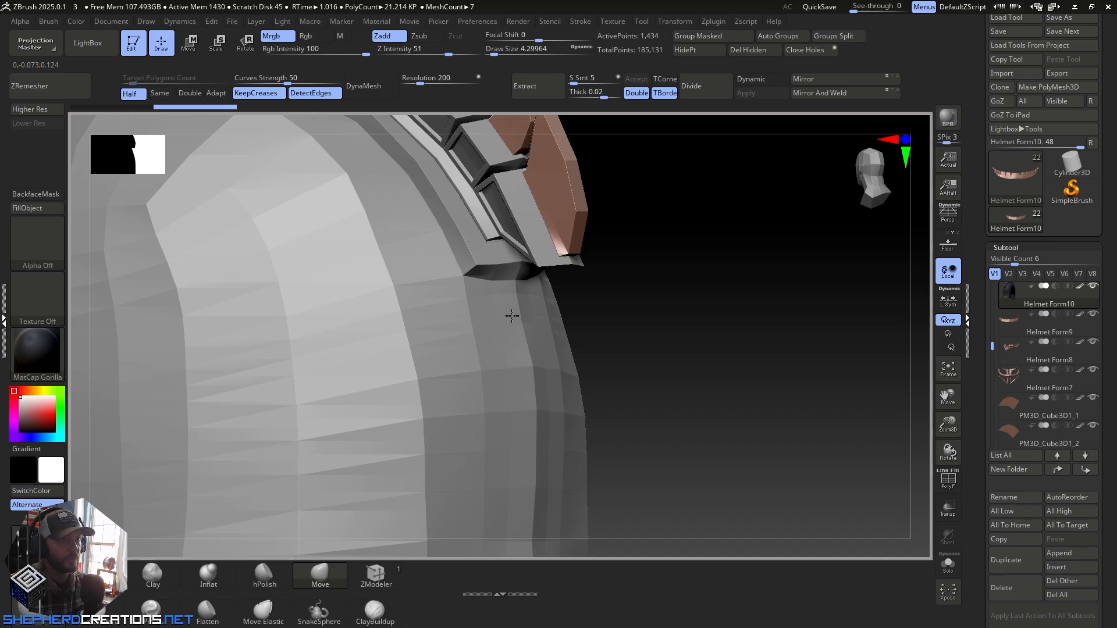
click(46, 114)
right_drag(312, 317, 423, 372)
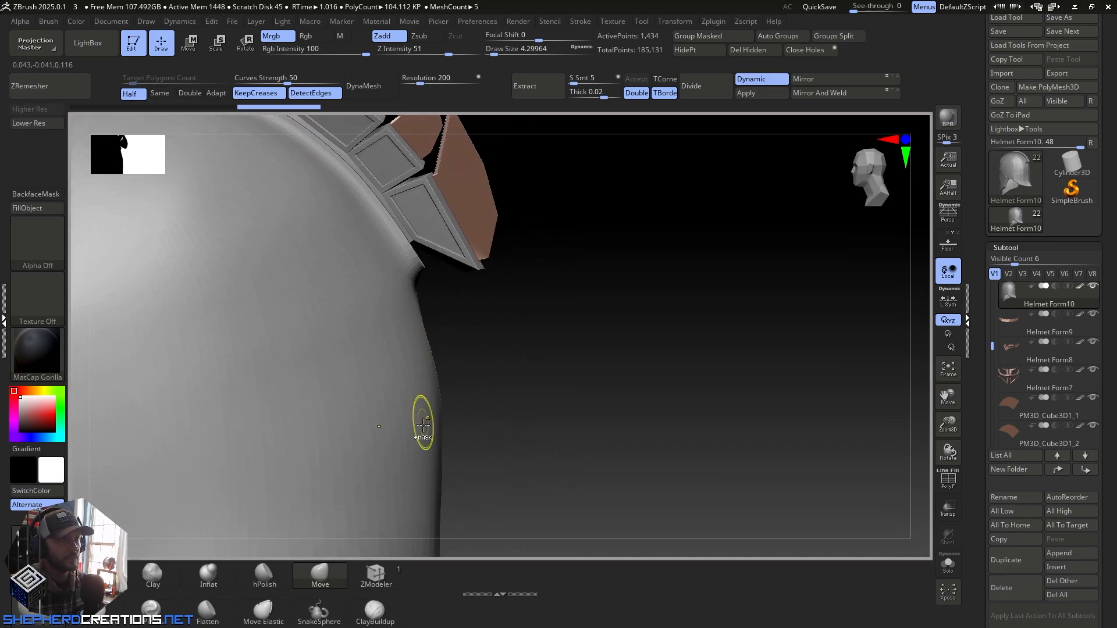
mouse_move(423, 424)
ctrl+right_down()
mouse_move(399, 402)
mouse_move(438, 322)
mouse_move(424, 408)
mouse_move(464, 456)
mouse_move(465, 318)
ctrl+right_up()
key(ctrl+shift+z)
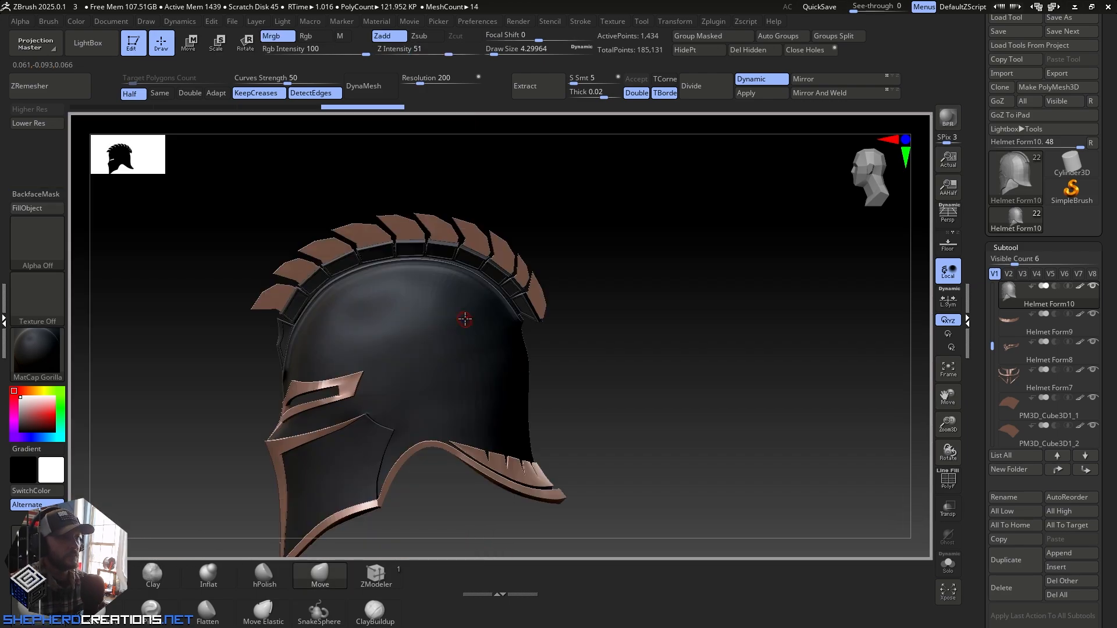
Step: Switch the helmet shell to its lowest subdivision level with the polyframe shown and fill it with the MatCap Gray material
right_drag(451, 370, 435, 303)
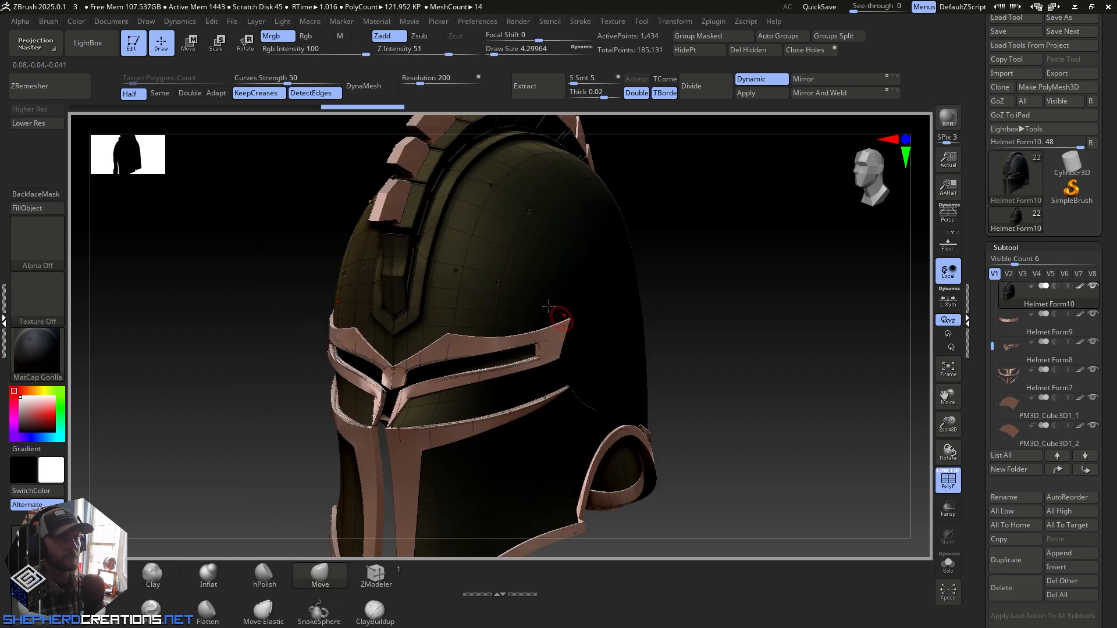
click(28, 123)
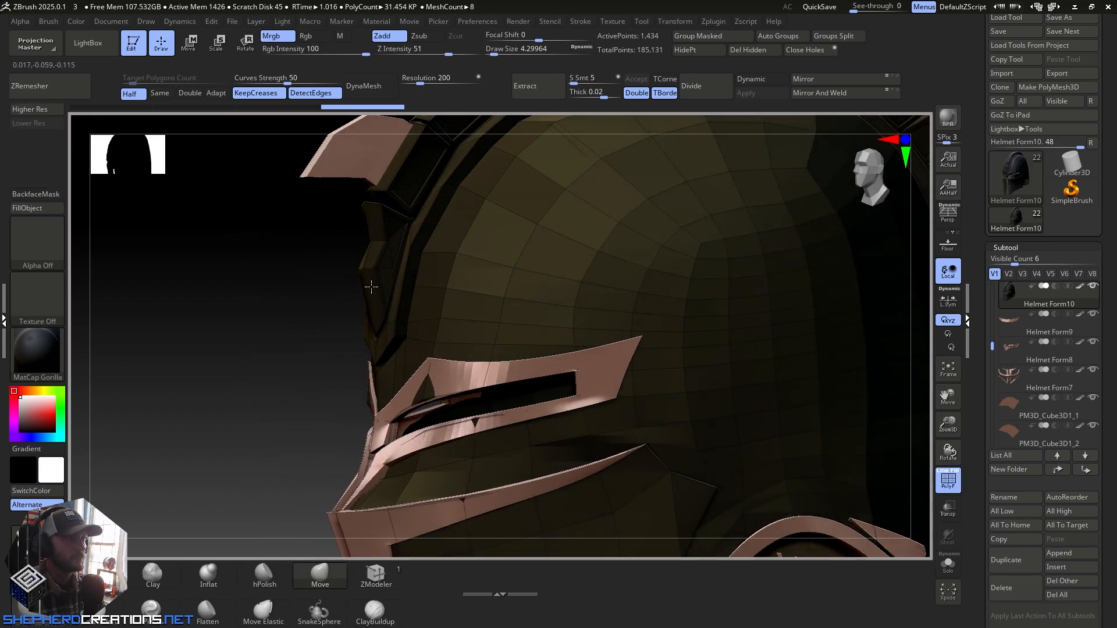
right_drag(371, 286, 409, 273)
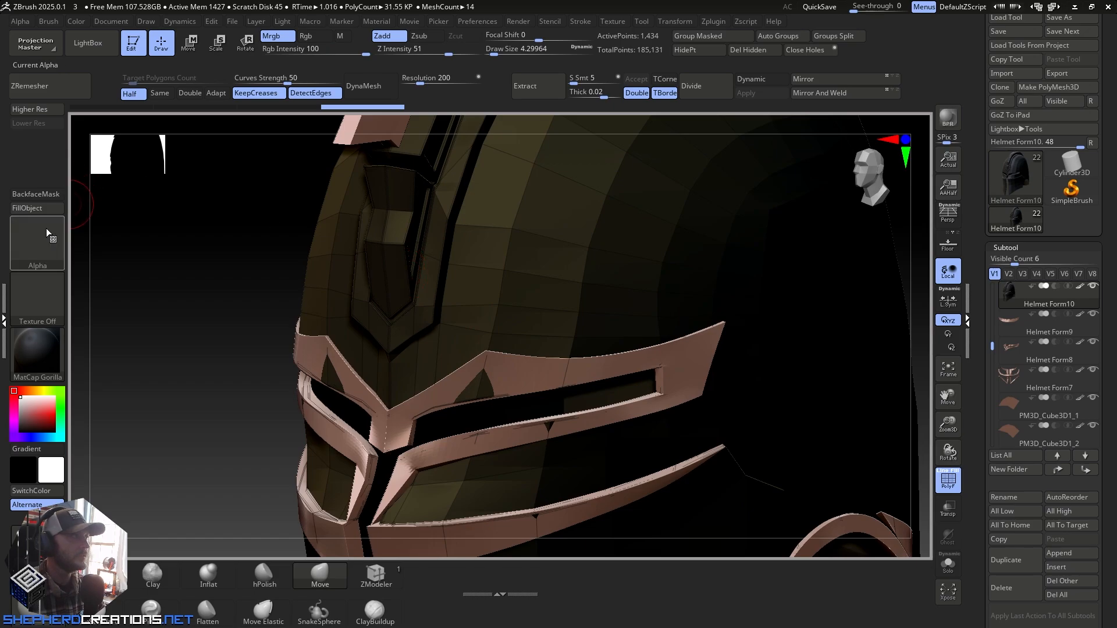
click(37, 349)
click(37, 349)
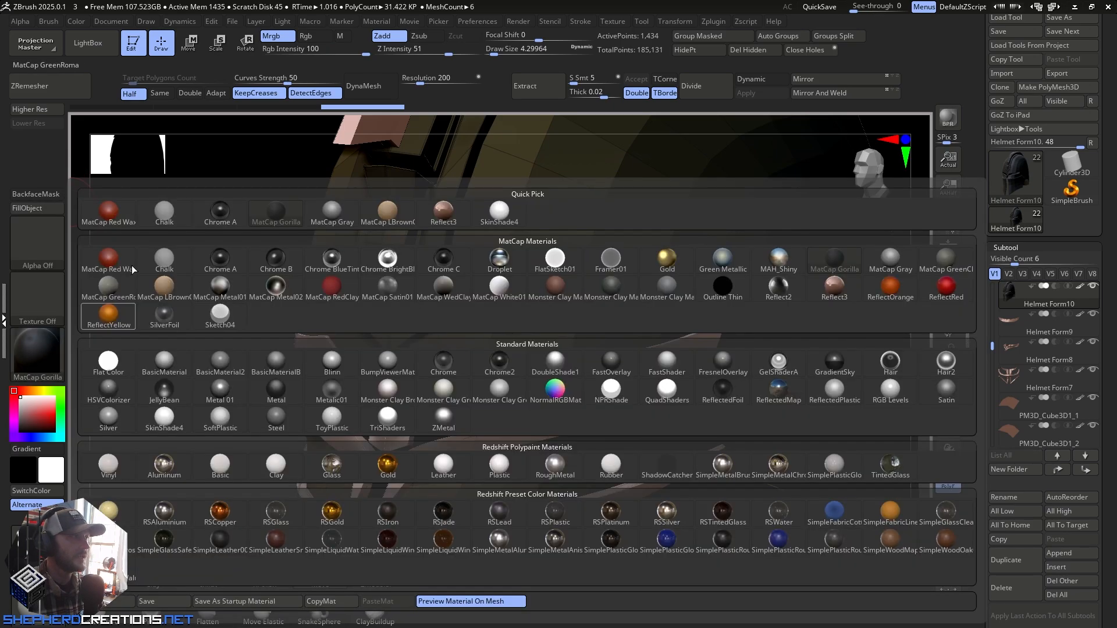
click(332, 212)
click(45, 213)
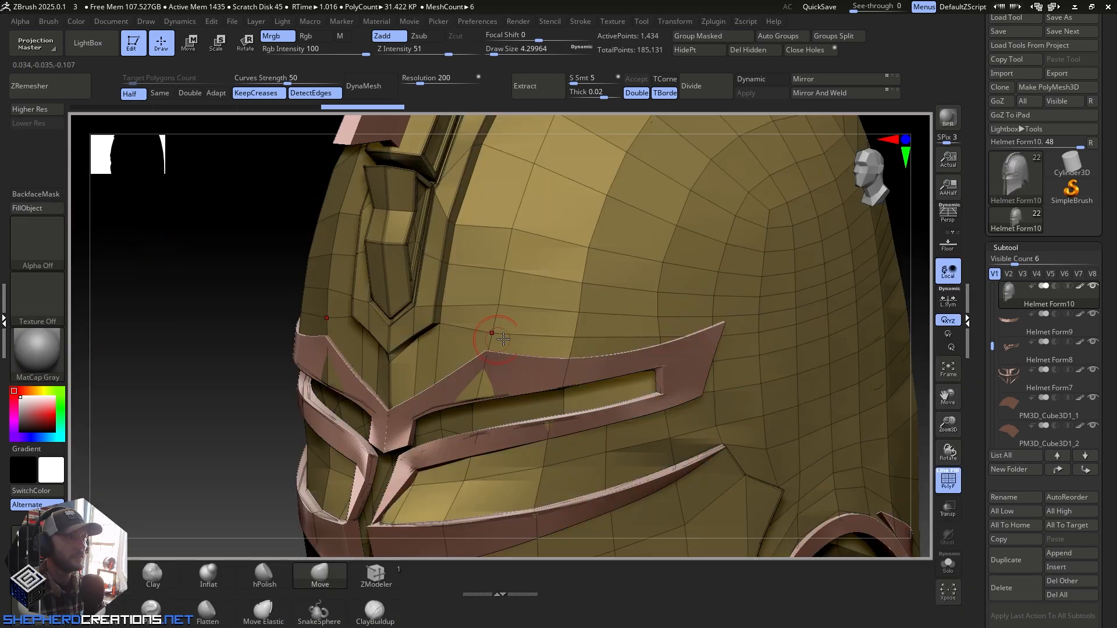
Step: Compare the shell's higher and lowest subdivision levels around the brow and the crest base
right_drag(469, 326, 407, 303)
click(50, 114)
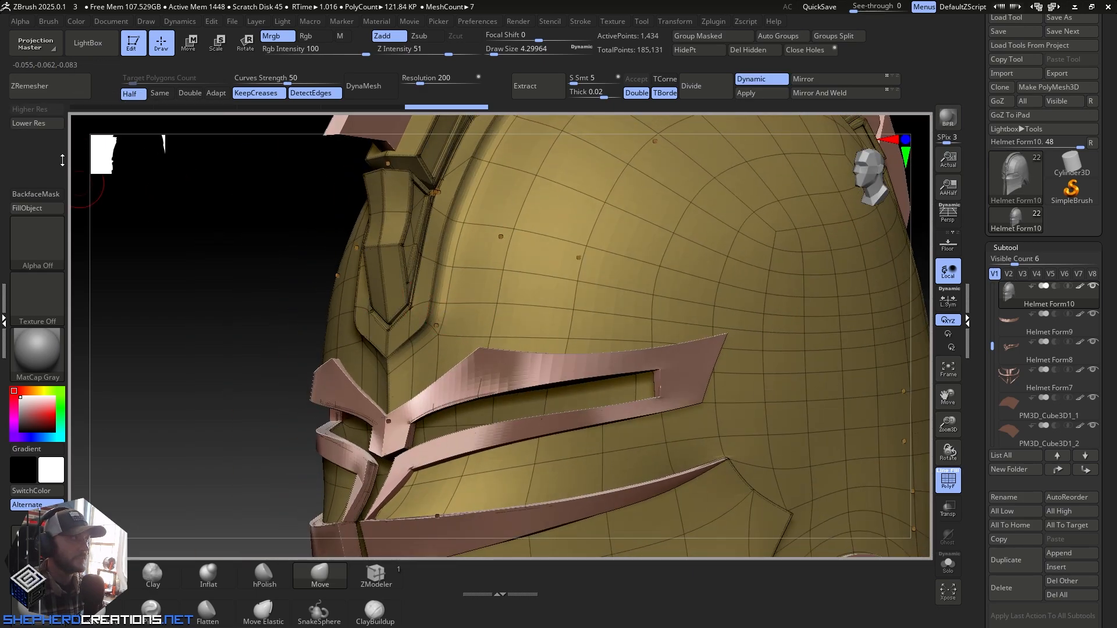
click(51, 123)
right_drag(466, 326, 455, 302)
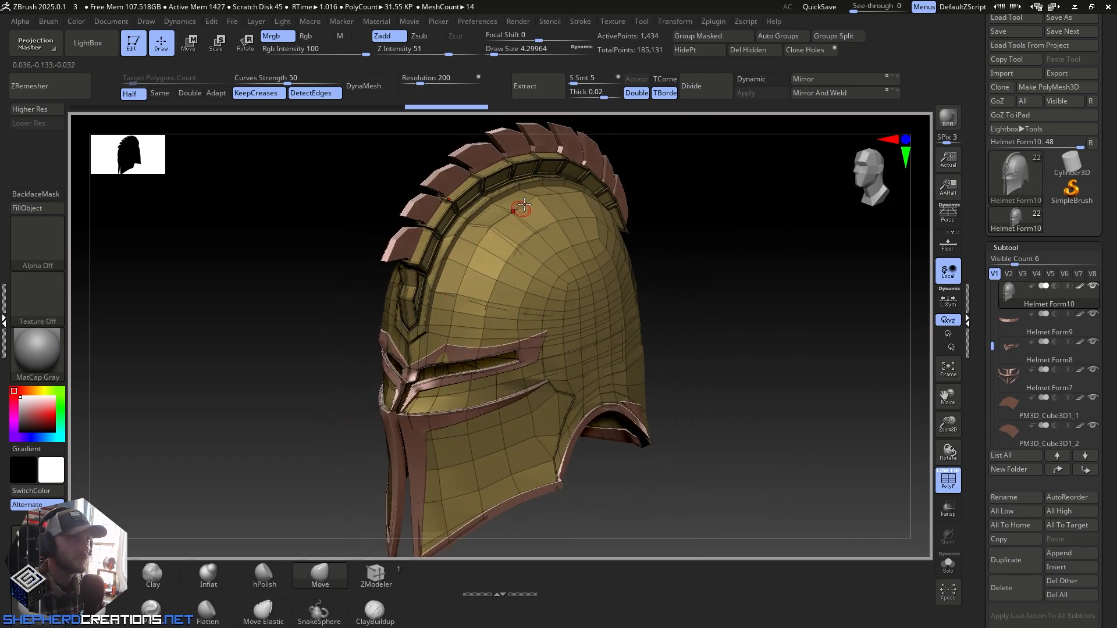
Step: Mark a curved strip of shell polygons above the eye slit and alongside the crest with the ZModeler brush
right_drag(515, 232, 511, 270)
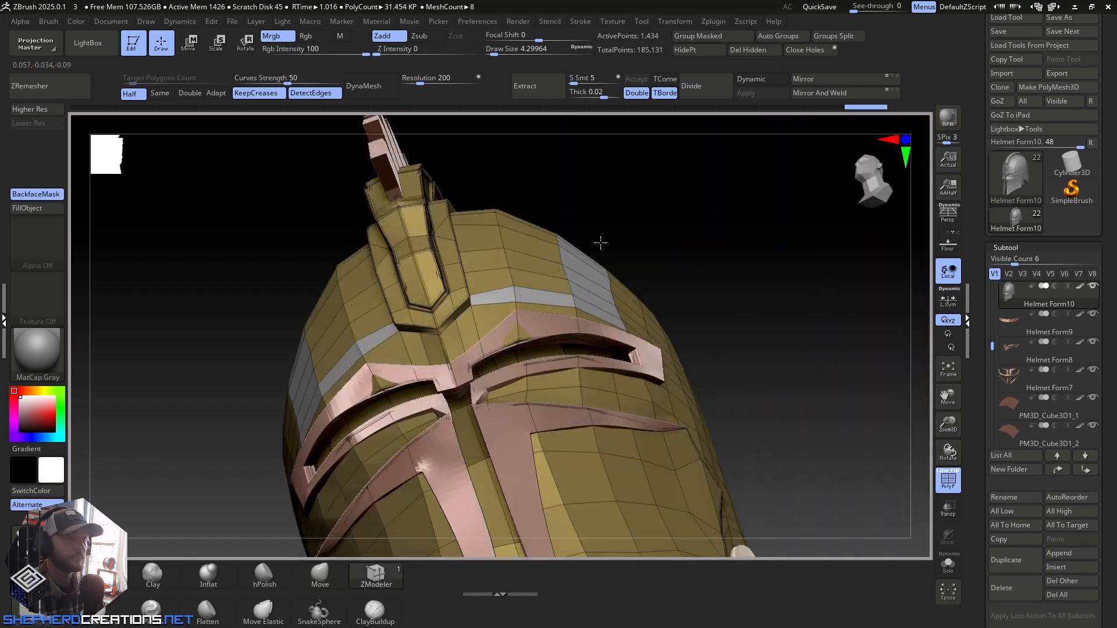
right_drag(601, 242, 498, 323)
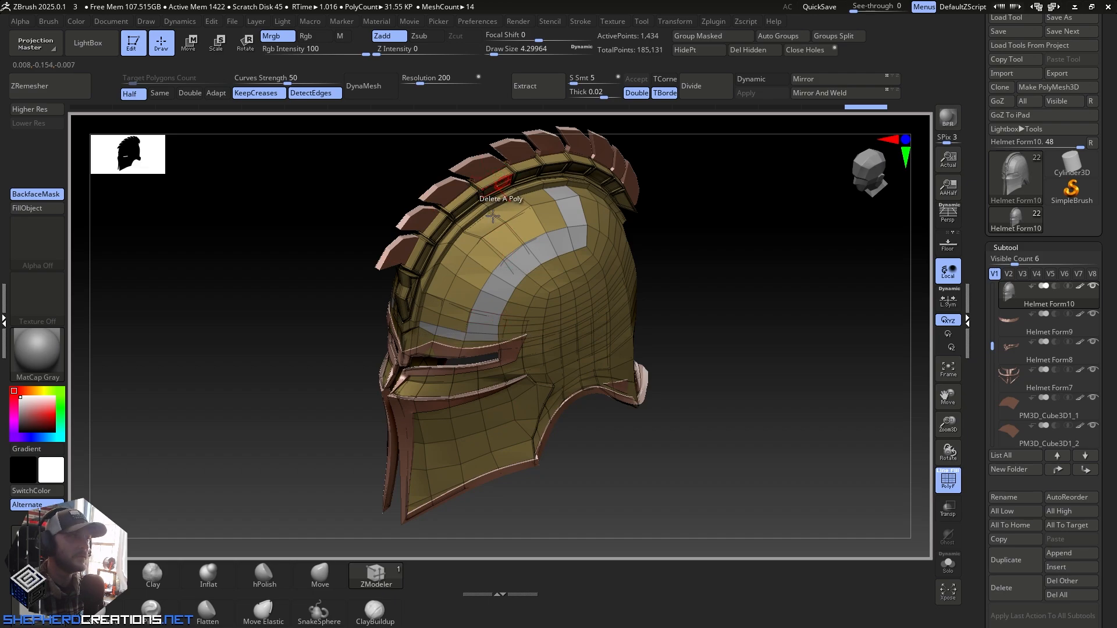
right_drag(493, 216, 439, 312)
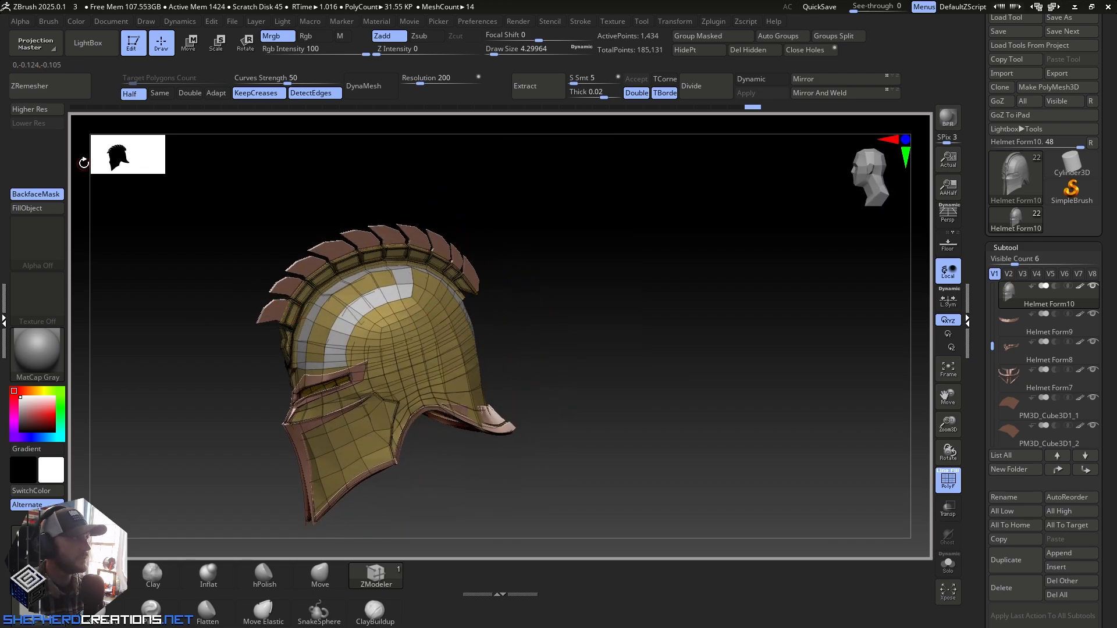
ctrl+right_drag(339, 344, 345, 382)
Step: Extrude the marked polygon strip slightly with the ZModeler Extrude action, targeting A Single Poly with No Sides Polys
key(space)
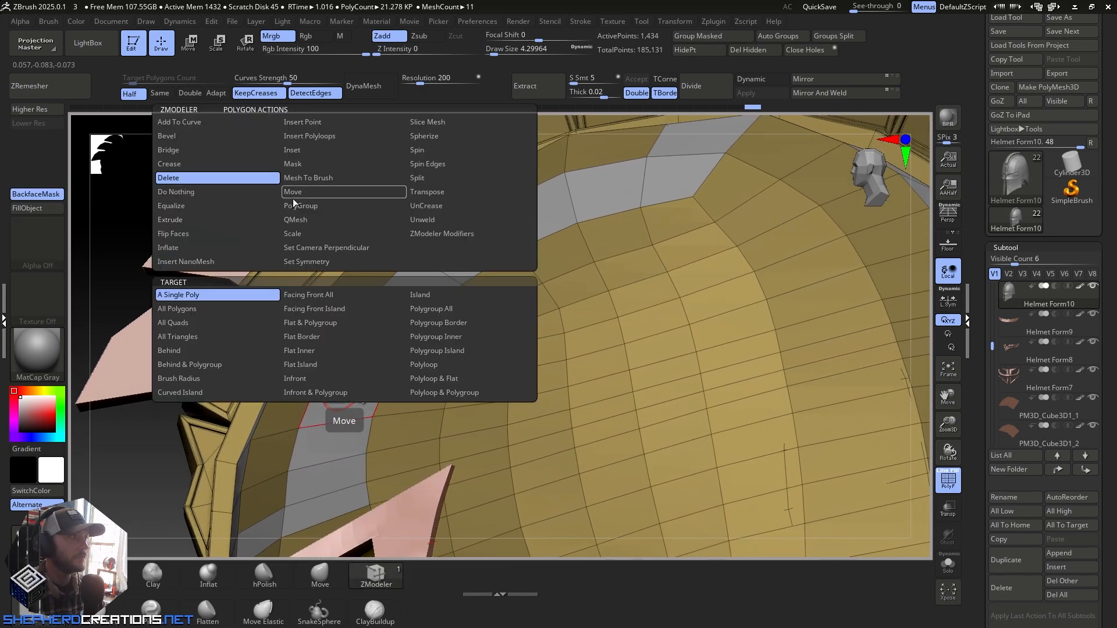
click(186, 223)
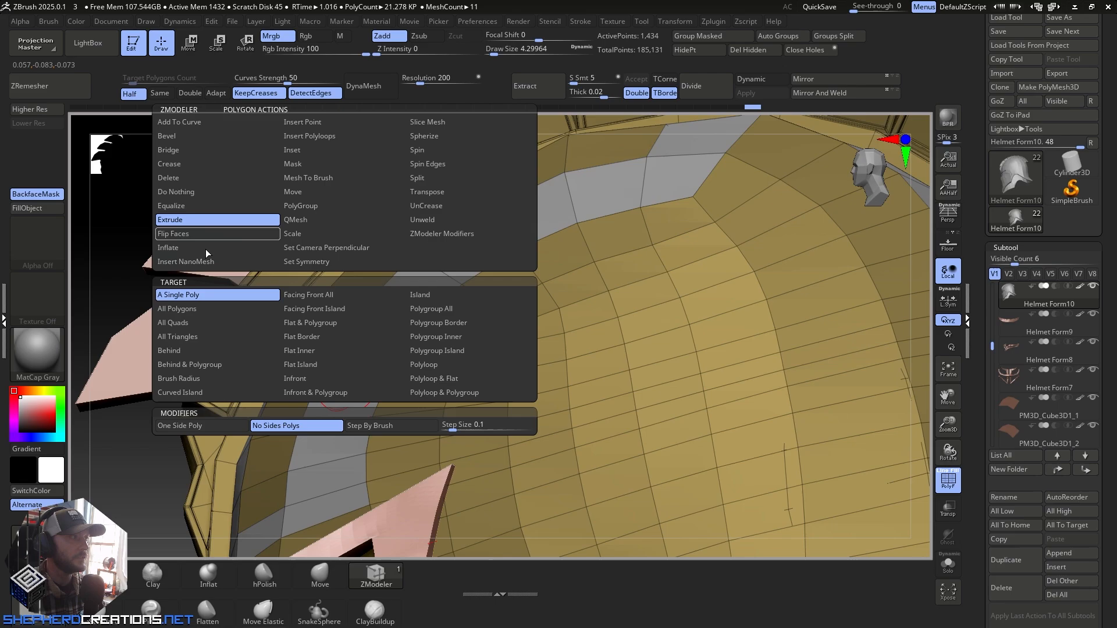
drag(341, 394, 335, 393)
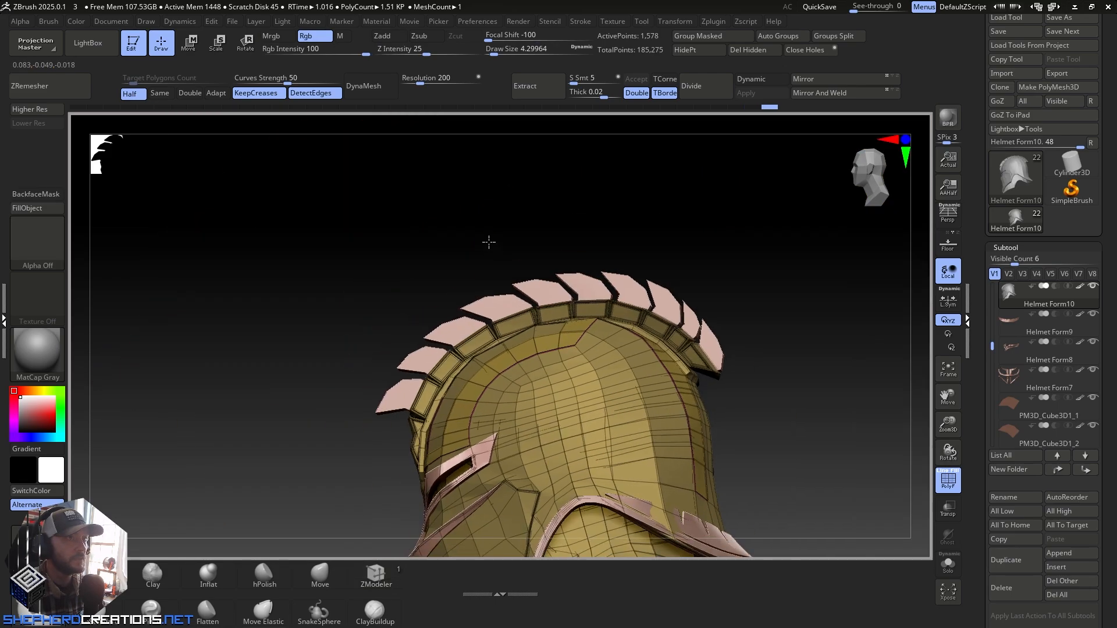
Step: Separate the extruded strips from the helmet shell with Auto Groups and Groups Split, turn on the shell's dynamic subdivision and select one strip
drag(489, 242, 477, 187)
drag(467, 223, 505, 370)
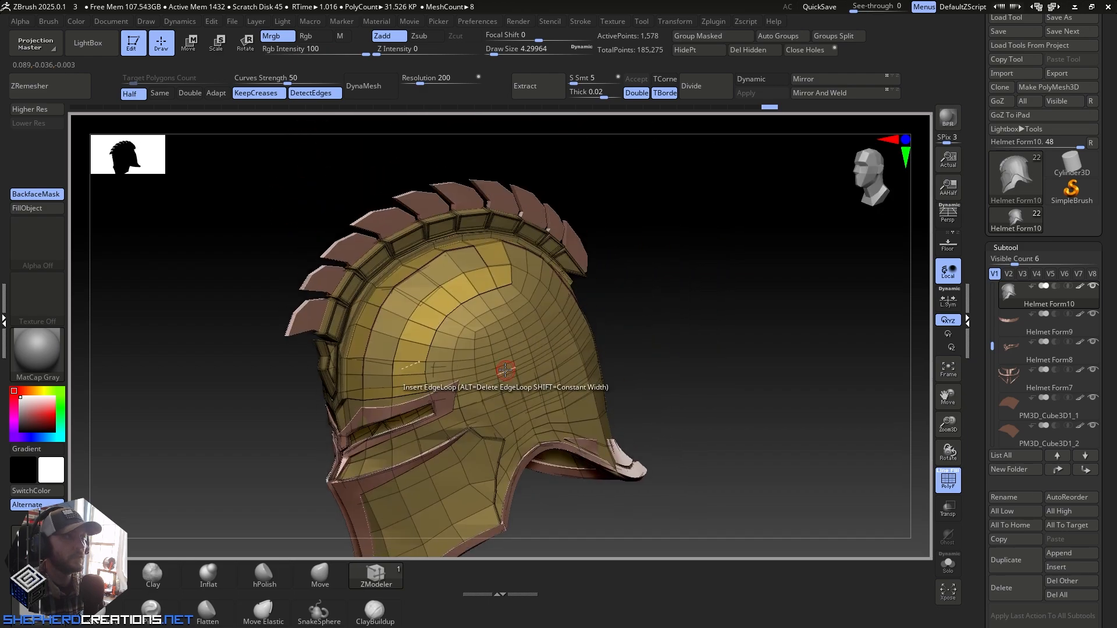
click(771, 37)
click(837, 36)
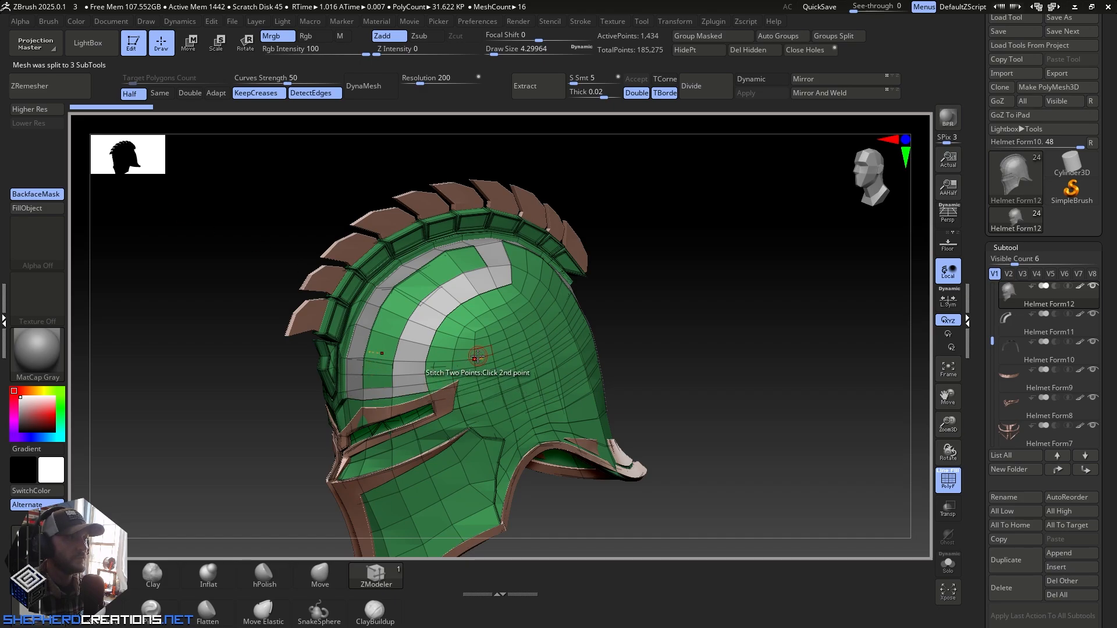
key(d)
alt+click(433, 313)
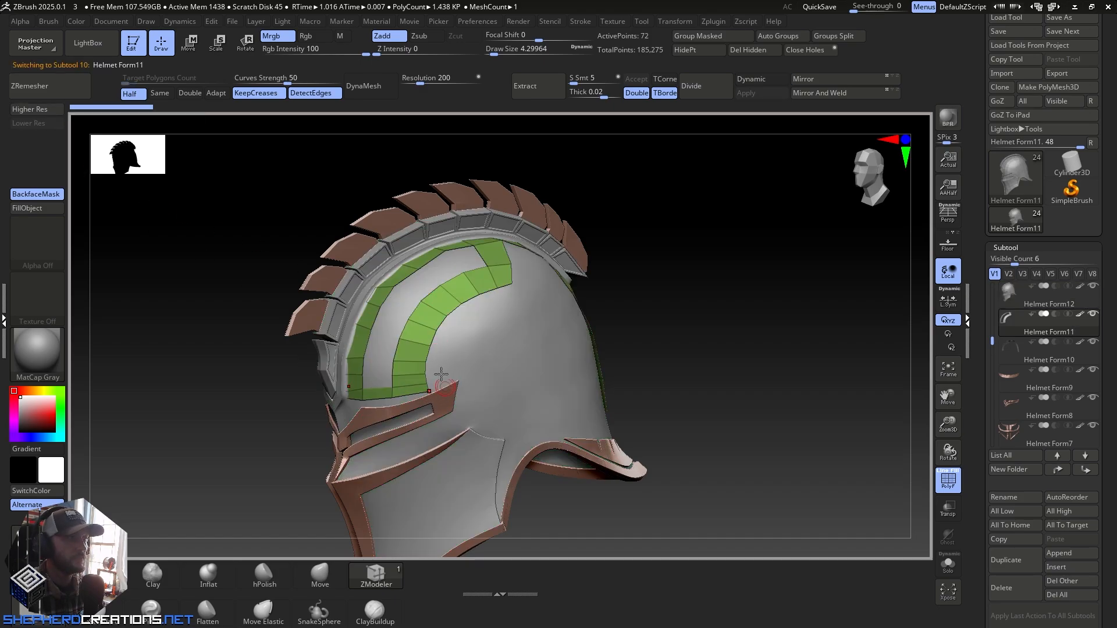
Step: Merge the two curved strips into one subtool with MergeDown and regroup their polygons with Auto Groups
ctrl+right_drag(439, 374, 466, 374)
mouse_move(603, 327)
right_down()
mouse_move(568, 359)
mouse_move(441, 337)
mouse_move(537, 334)
right_up()
ctrl+right_drag(448, 319, 484, 397)
alt+right_drag(496, 330, 534, 363)
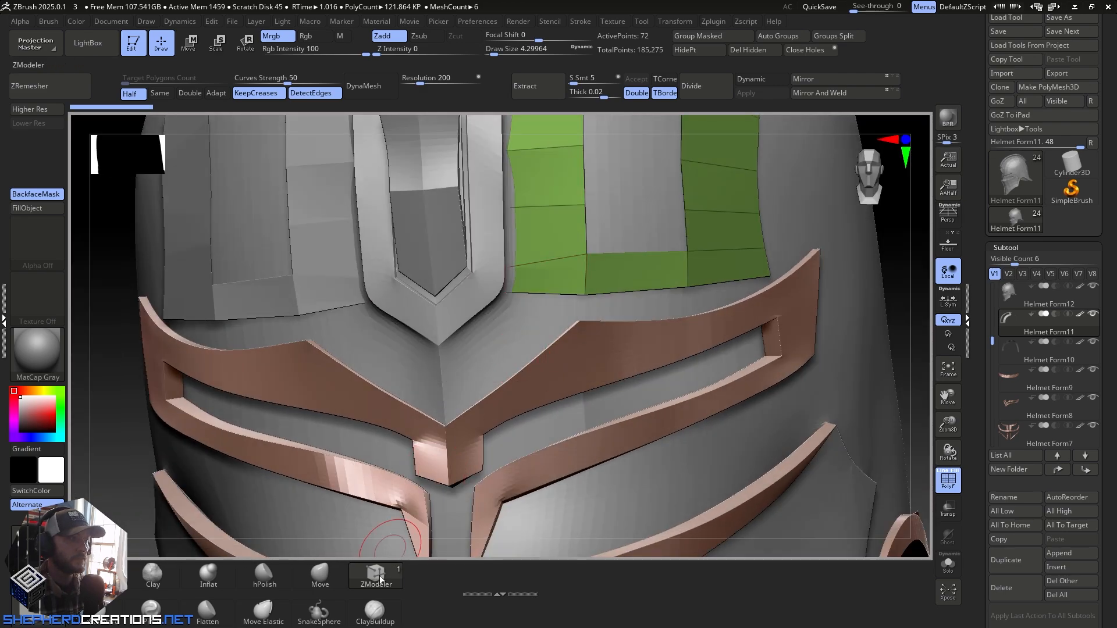
click(320, 574)
right_drag(436, 220, 957, 394)
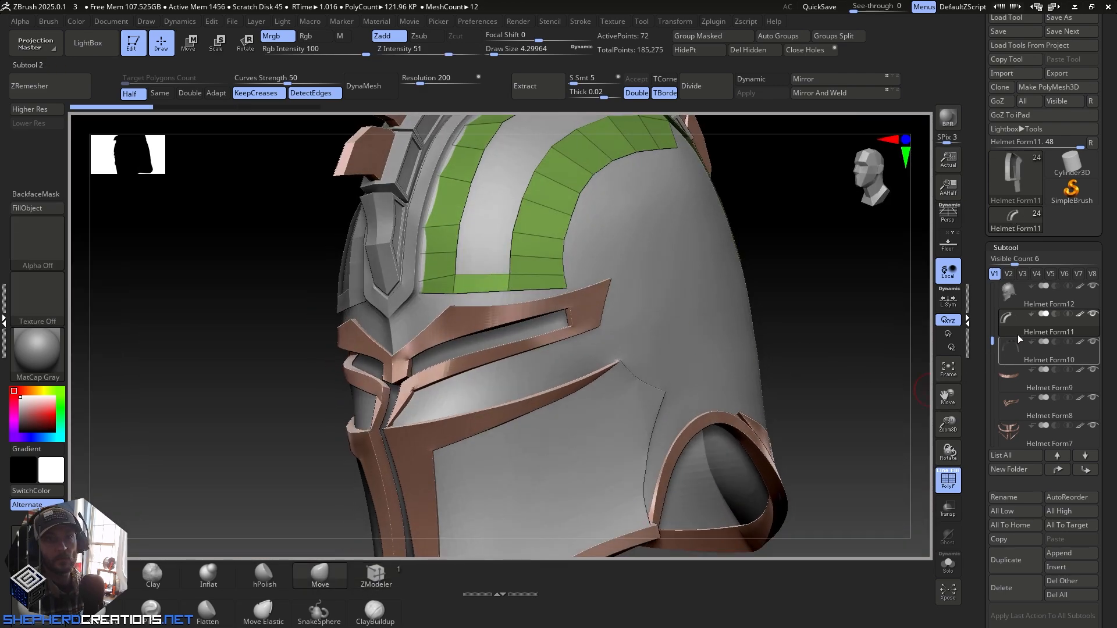
mouse_move(1018, 355)
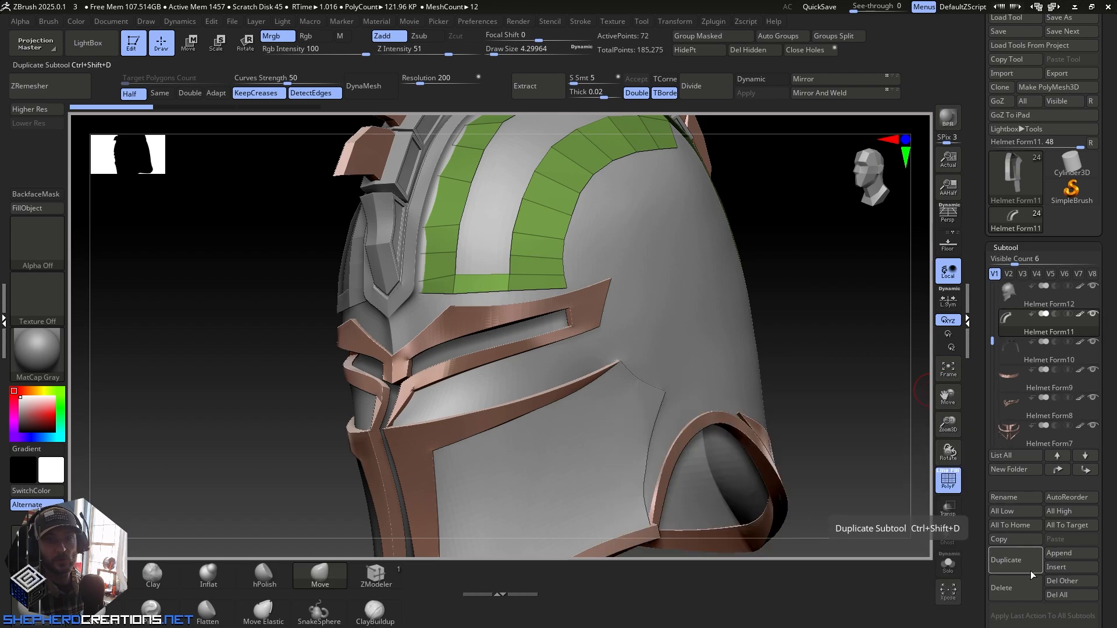
scroll(1054, 508, down, 5)
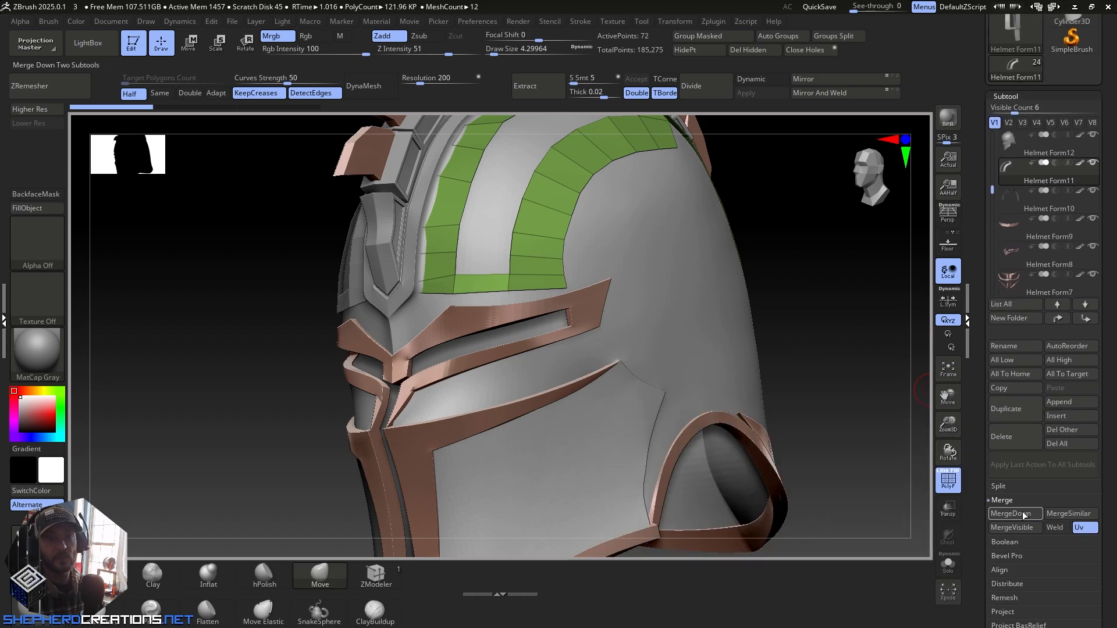
right_drag(443, 290, 601, 241)
alt+right_drag(770, 365, 673, 406)
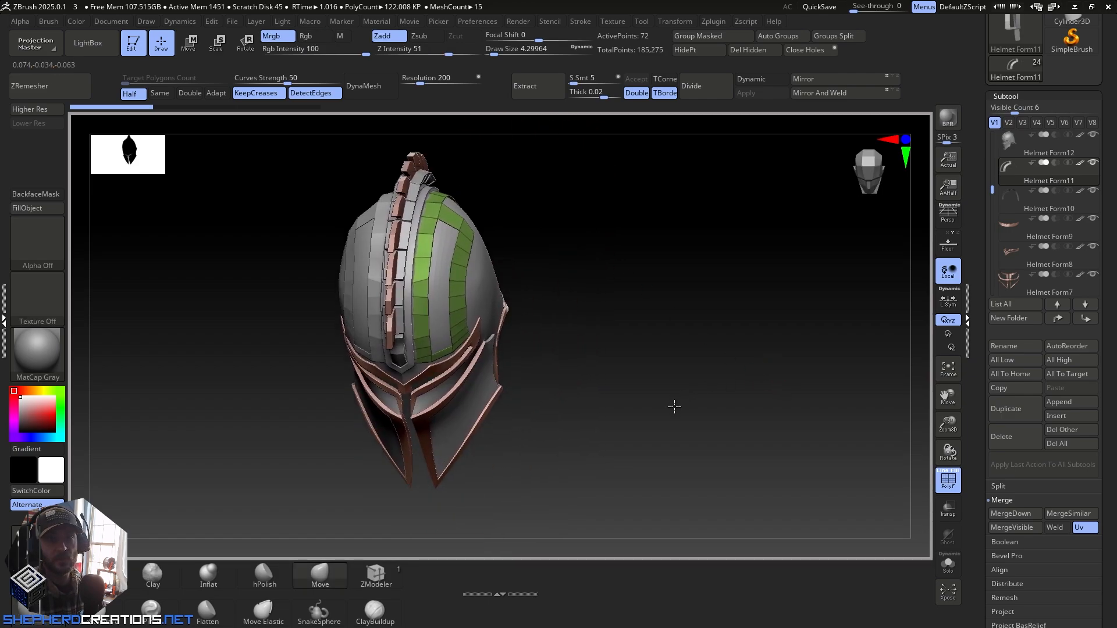
click(1022, 518)
click(962, 544)
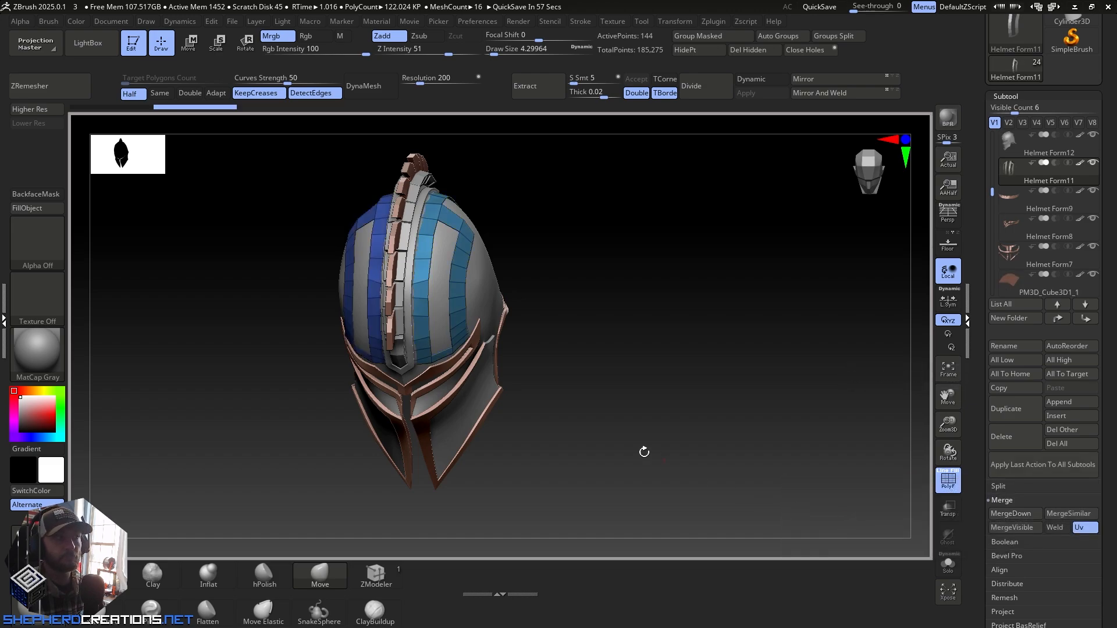
right_drag(643, 451, 748, 198)
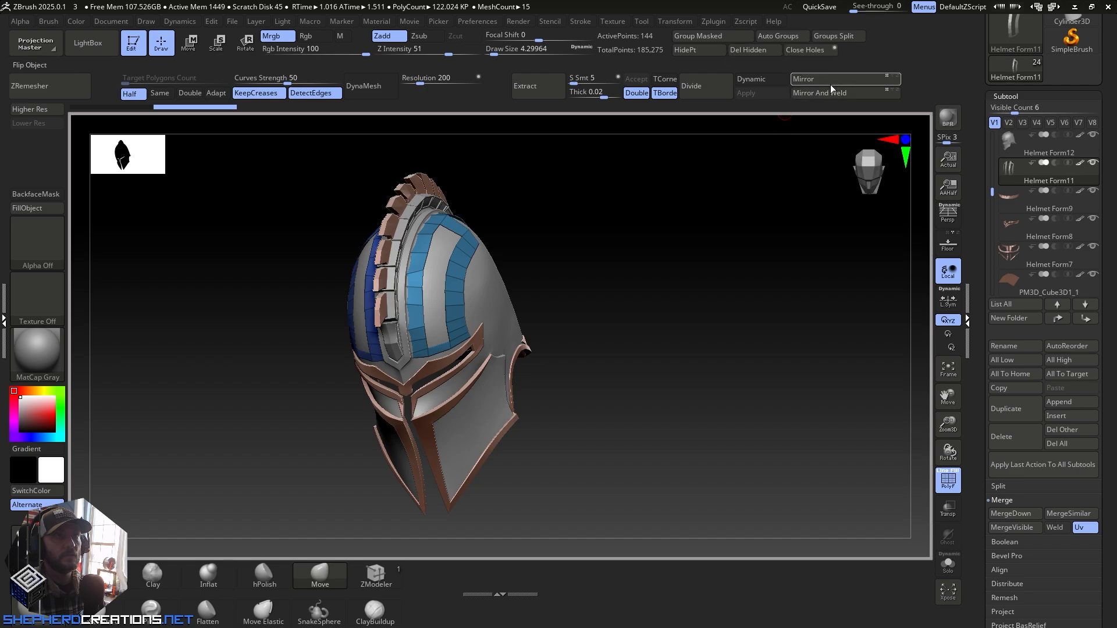
click(788, 39)
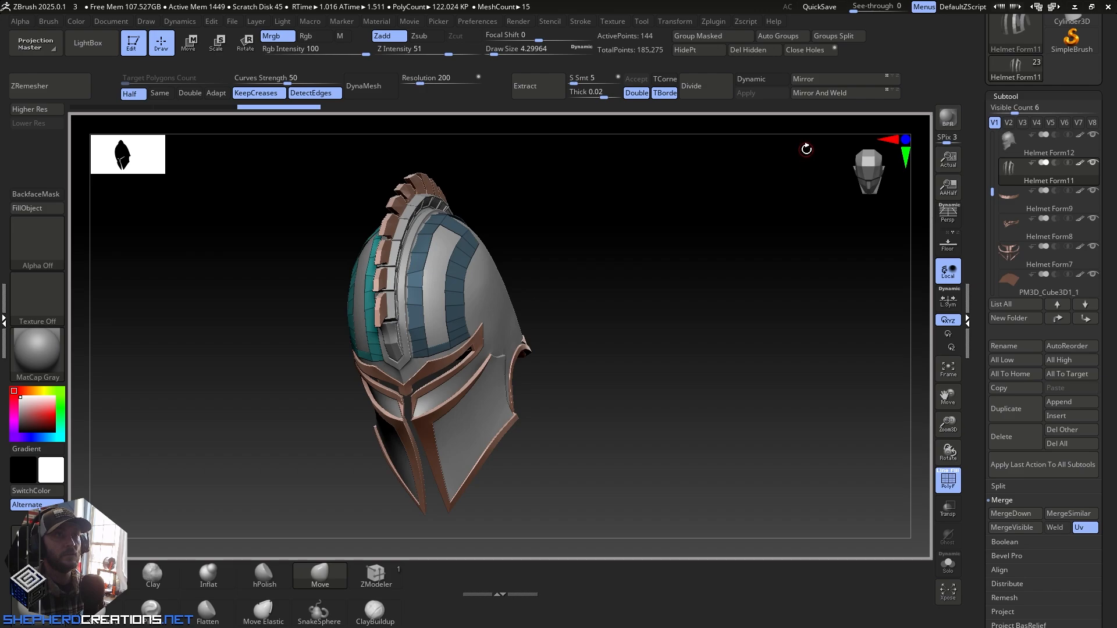
Step: Pull the inner lower corners of both strips down toward the centre of the brow trim with the Move brush
right_drag(739, 238, 583, 377)
ctrl+right_drag(505, 315, 481, 391)
ctrl+right_drag(434, 355, 673, 331)
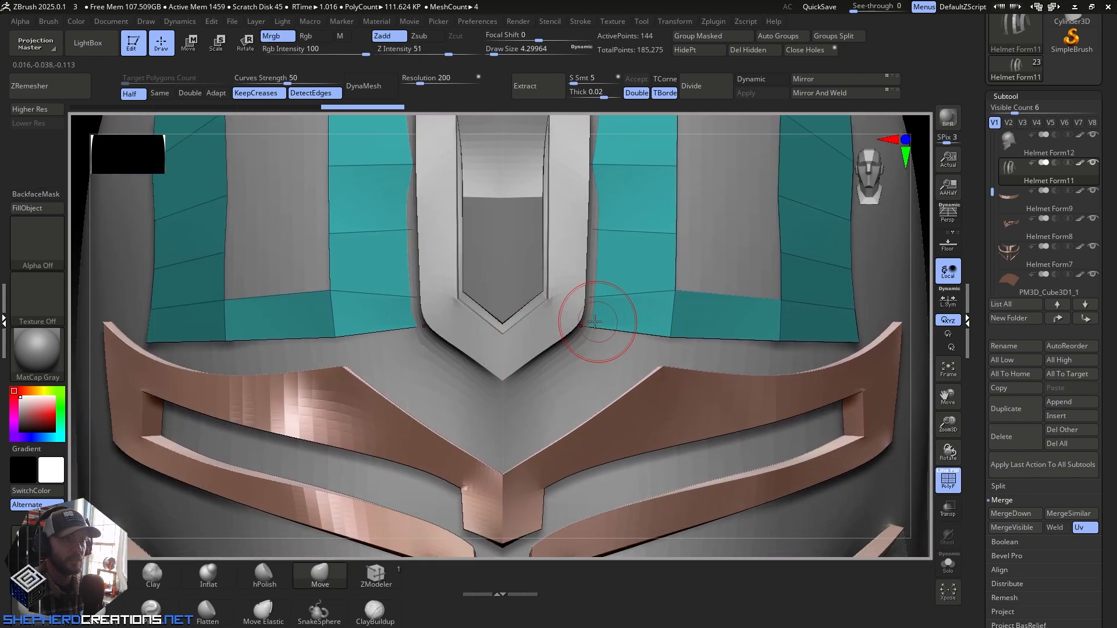
drag(589, 334, 583, 401)
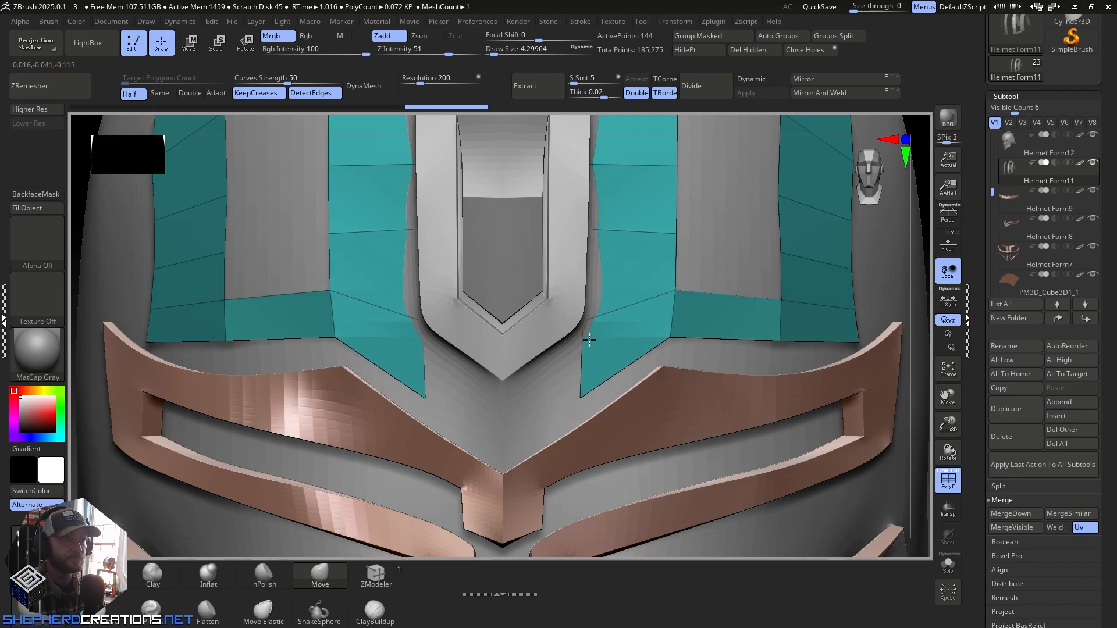
right_drag(587, 389, 436, 376)
right_drag(578, 343, 587, 399)
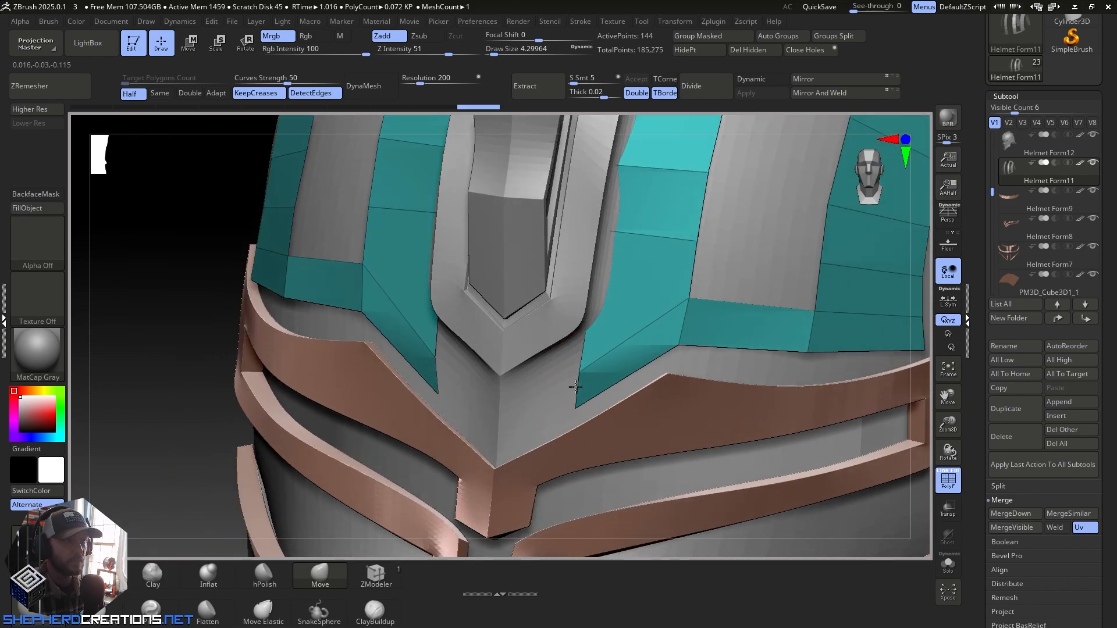
right_drag(575, 387, 575, 346)
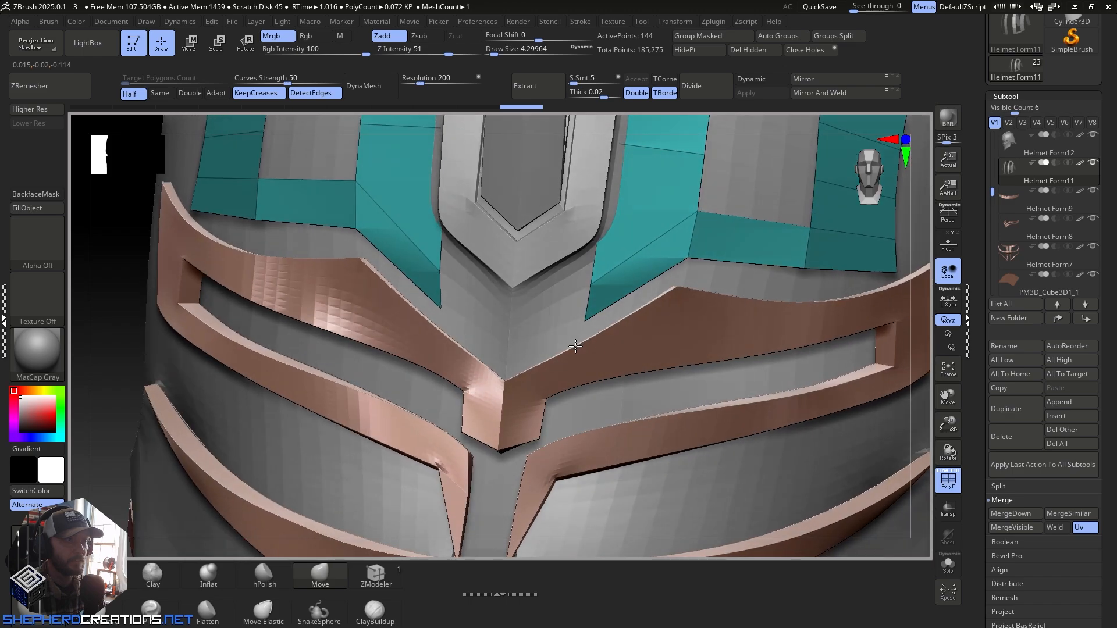
Step: Connect the strips' inner corner edges below the crest tip with the ZModeler Bridge action, then apply Mirror And Weld
click(348, 584)
key(space)
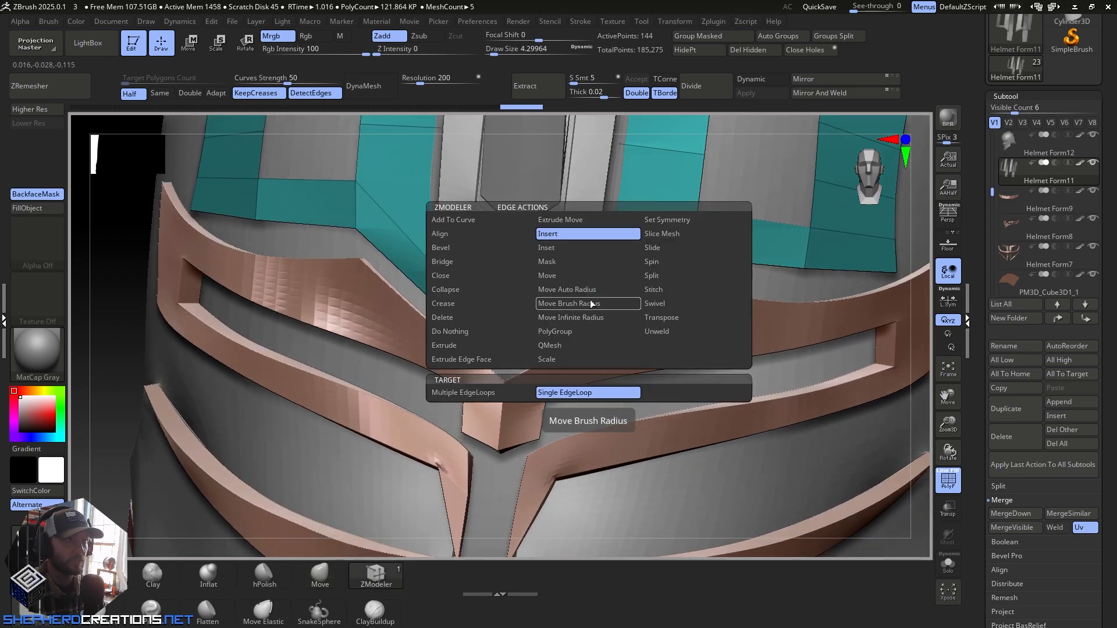
click(449, 263)
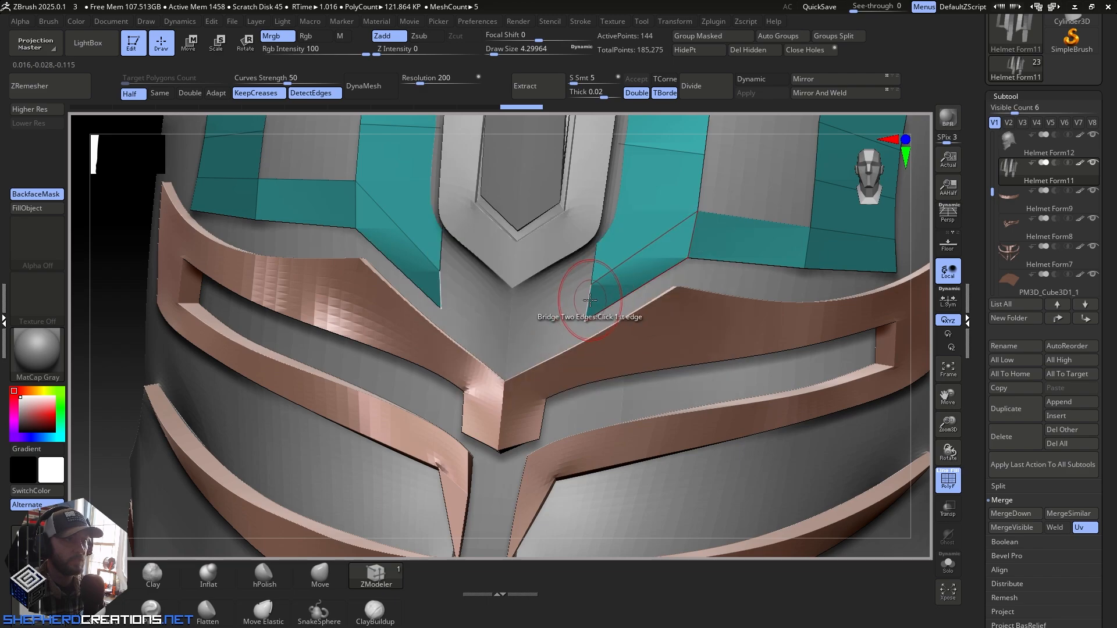
click(589, 301)
click(441, 289)
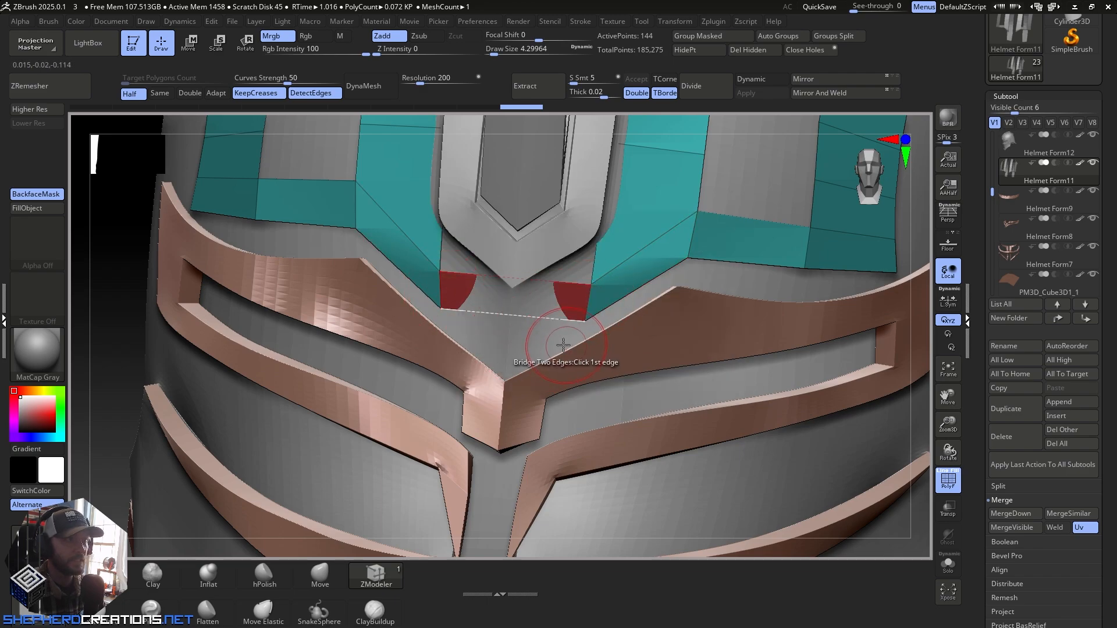
mouse_move(564, 345)
right_down()
mouse_move(590, 344)
mouse_move(566, 342)
right_up()
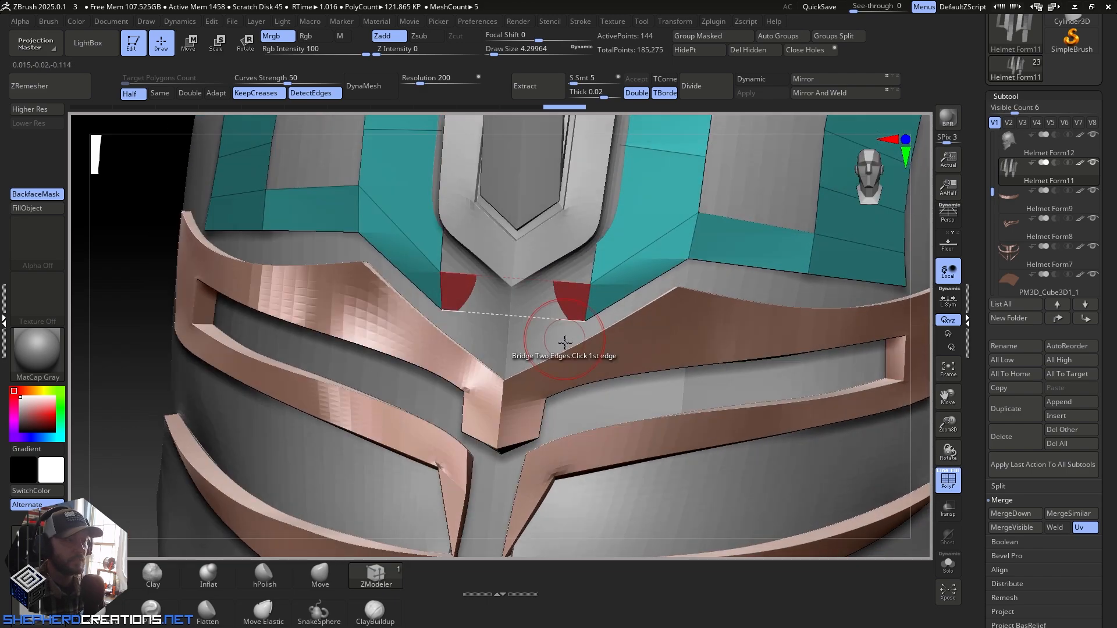
click(825, 95)
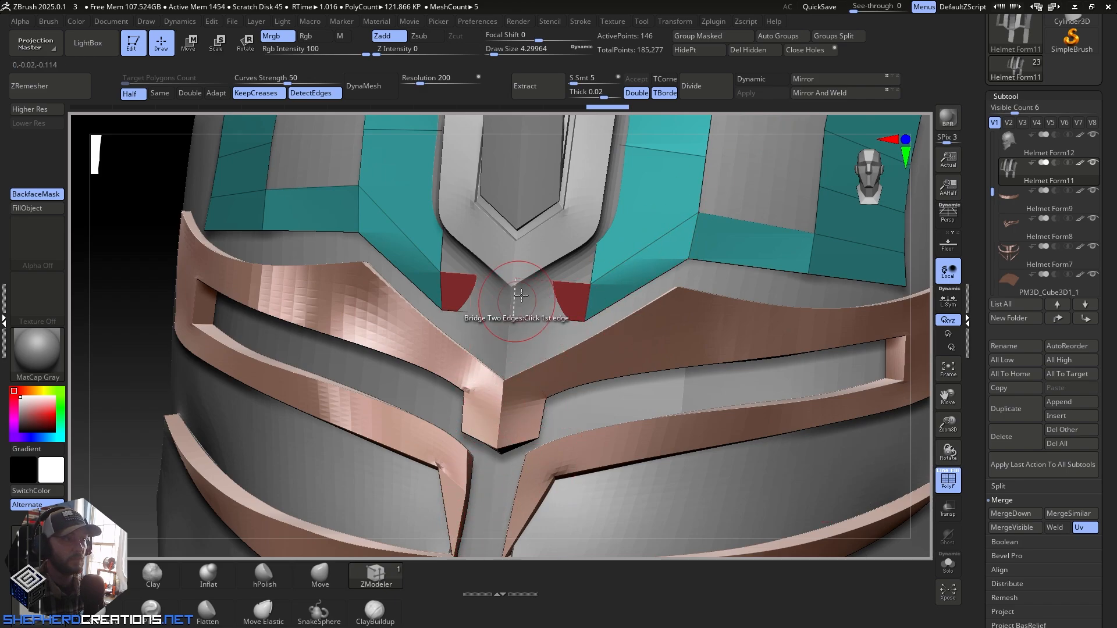
Step: Shape the bridged section into a V between the crest tip and the brow trim with the Move brush
click(325, 576)
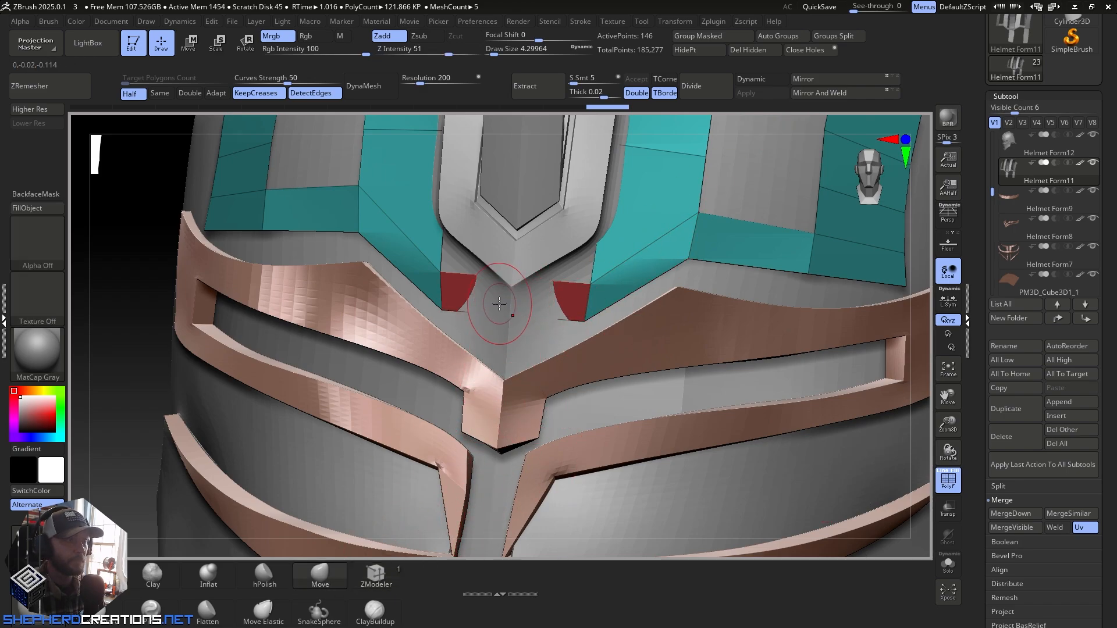
mouse_move(507, 357)
right_down()
mouse_move(558, 352)
mouse_move(499, 348)
right_up()
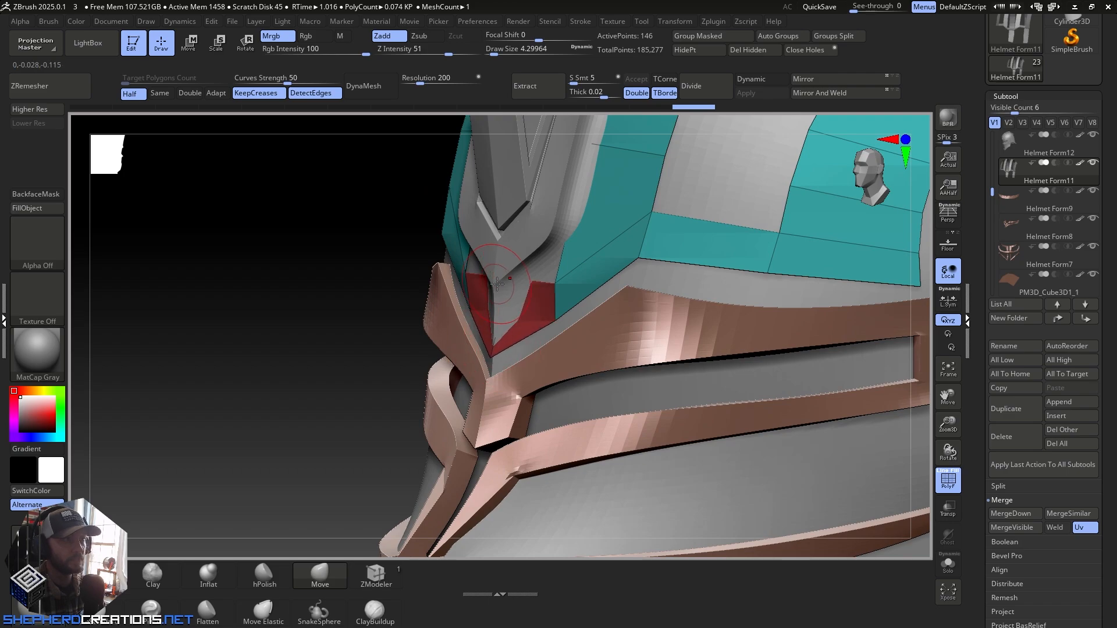
right_drag(457, 340, 568, 327)
mouse_move(557, 408)
ctrl+right_down()
mouse_move(560, 316)
mouse_move(533, 318)
mouse_move(508, 269)
mouse_move(451, 279)
mouse_move(501, 293)
mouse_move(501, 389)
ctrl+right_up()
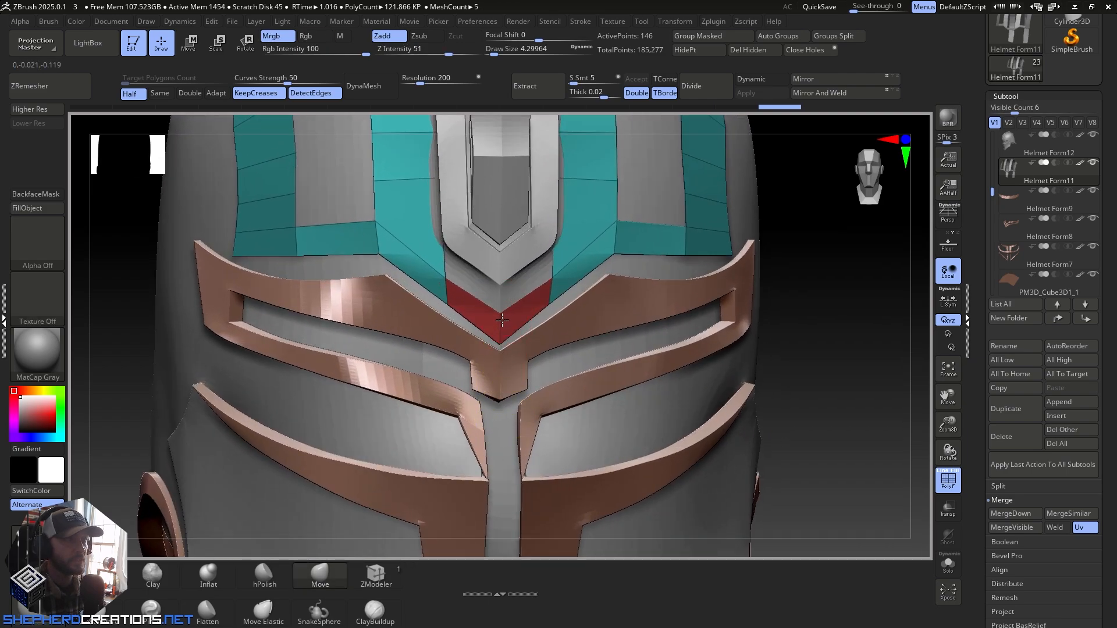
mouse_move(501, 337)
right_down()
mouse_move(507, 343)
mouse_move(508, 315)
right_up()
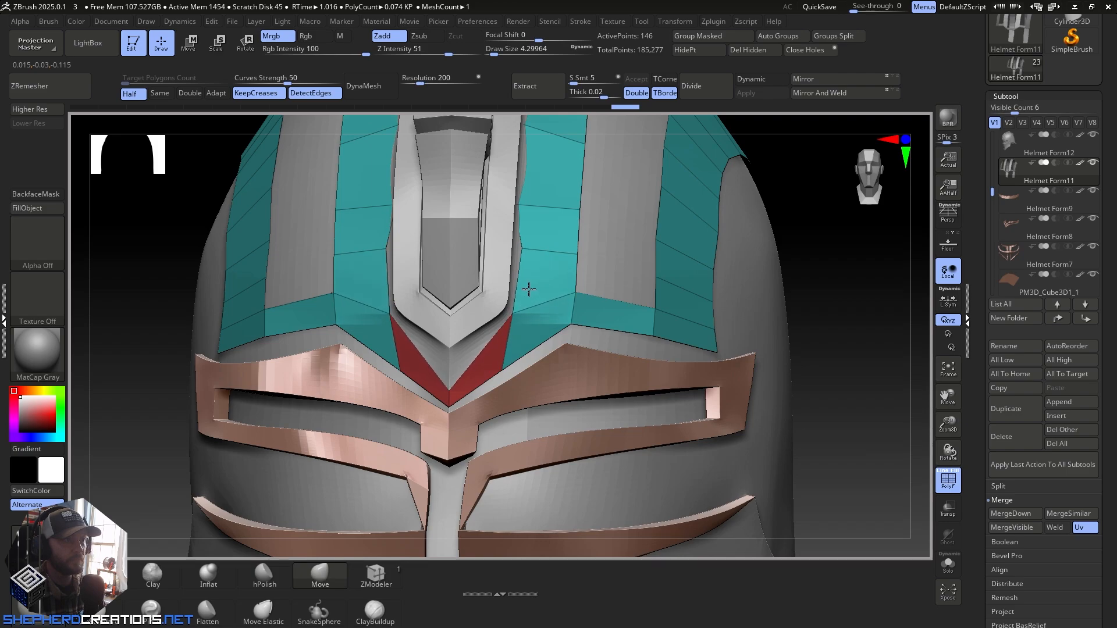
Step: Fit the strips' inner edges along the crest base from the forehead to the back of the helmet with the Move brush
right_drag(527, 350, 511, 394)
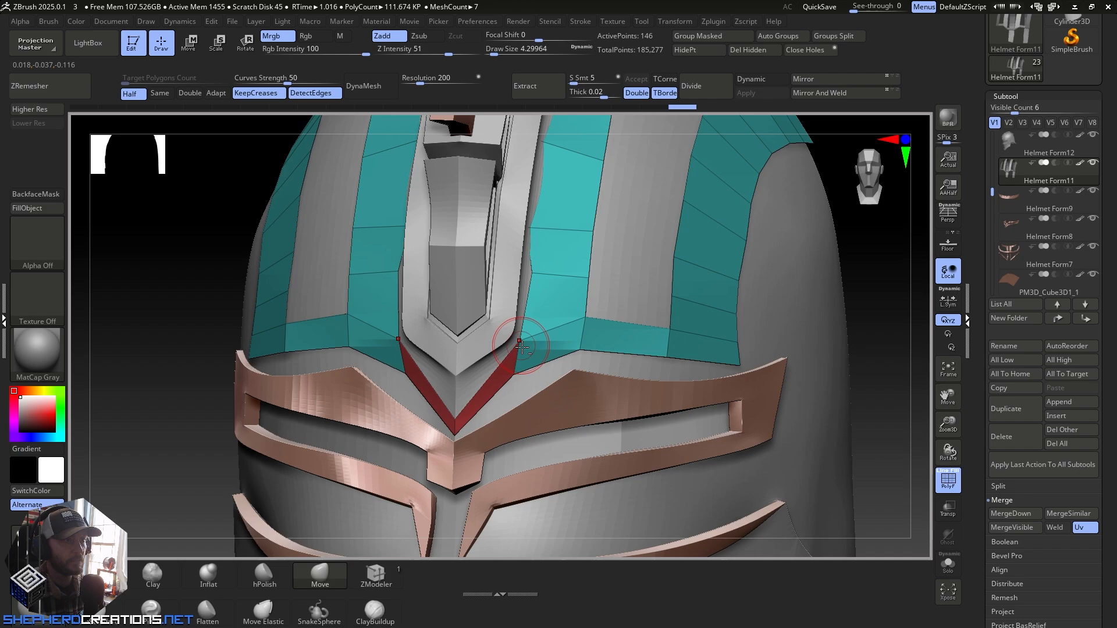
right_drag(522, 347, 464, 321)
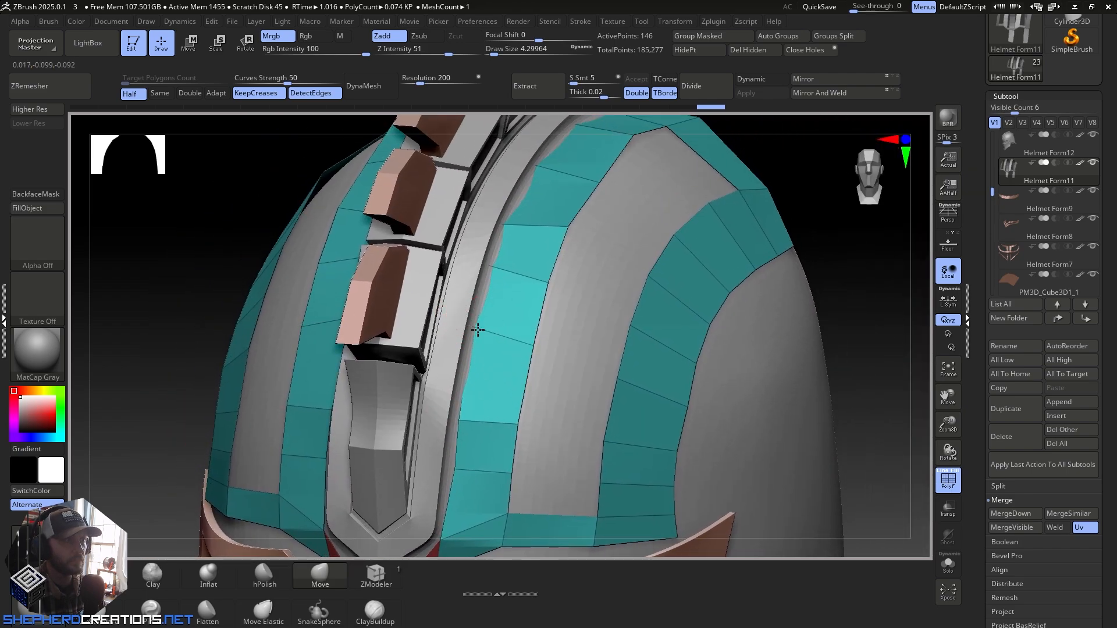
right_drag(510, 291, 472, 389)
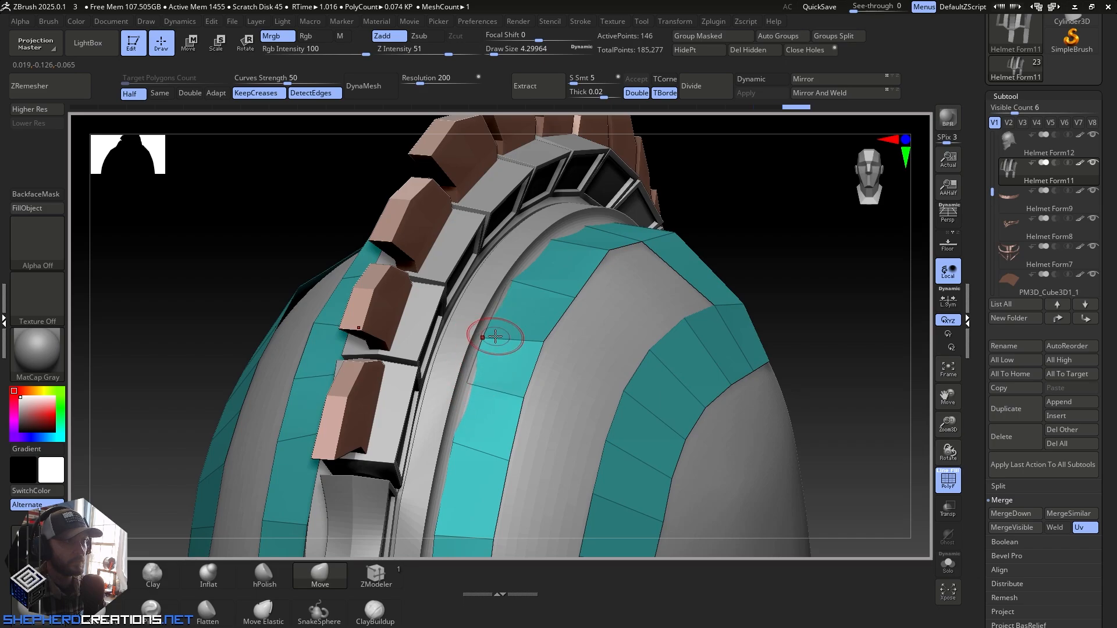
right_drag(494, 337, 538, 349)
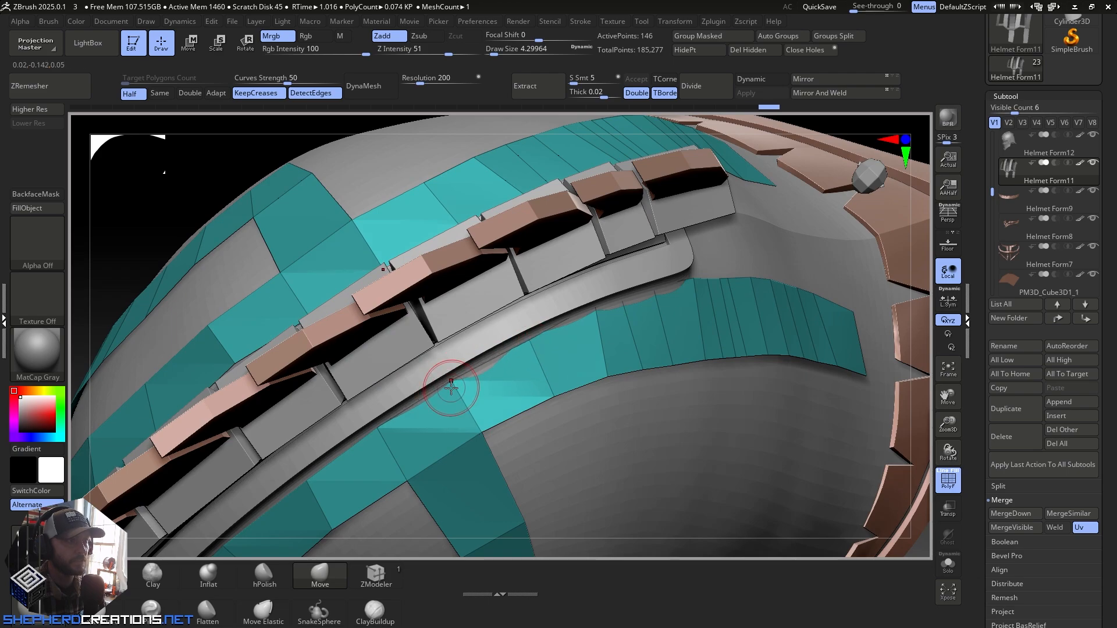
right_drag(451, 387, 464, 302)
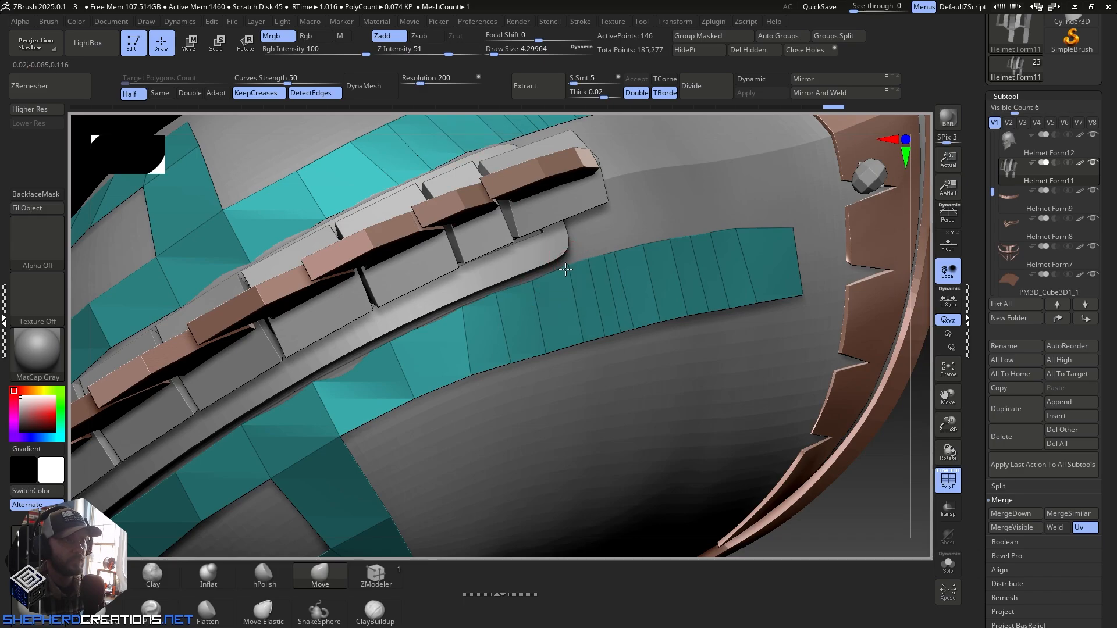
mouse_move(565, 269)
right_down()
mouse_move(479, 331)
mouse_move(491, 327)
right_up()
Step: Switch the ZModeler edge action from Bridge to Insert and delete the surplus edge loops from the strips along the rear of the helmet
click(389, 576)
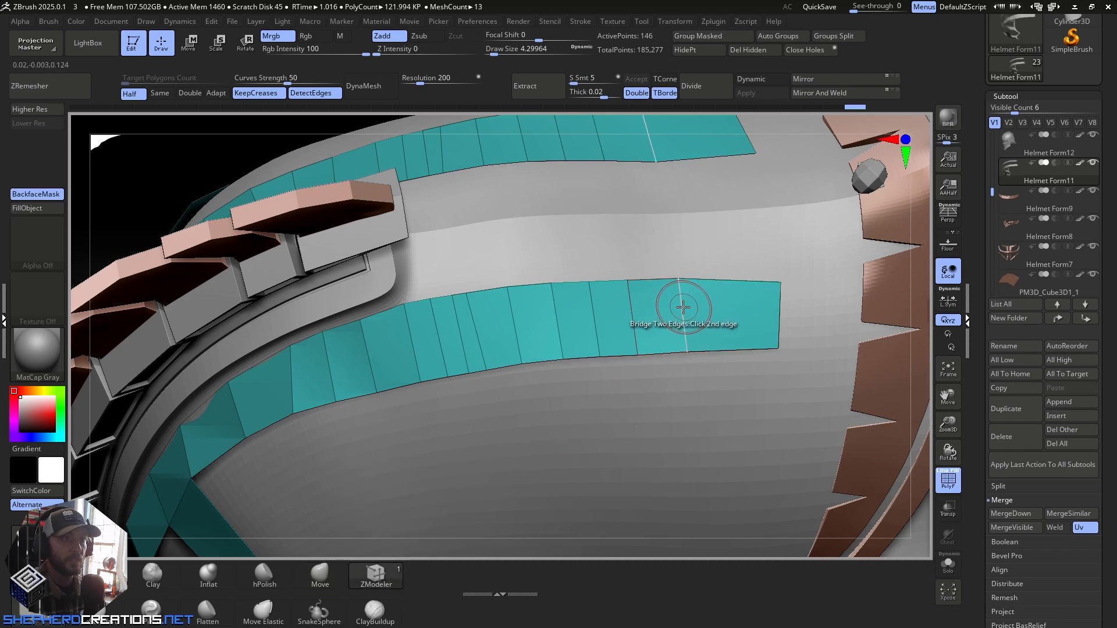
key(space)
click(655, 233)
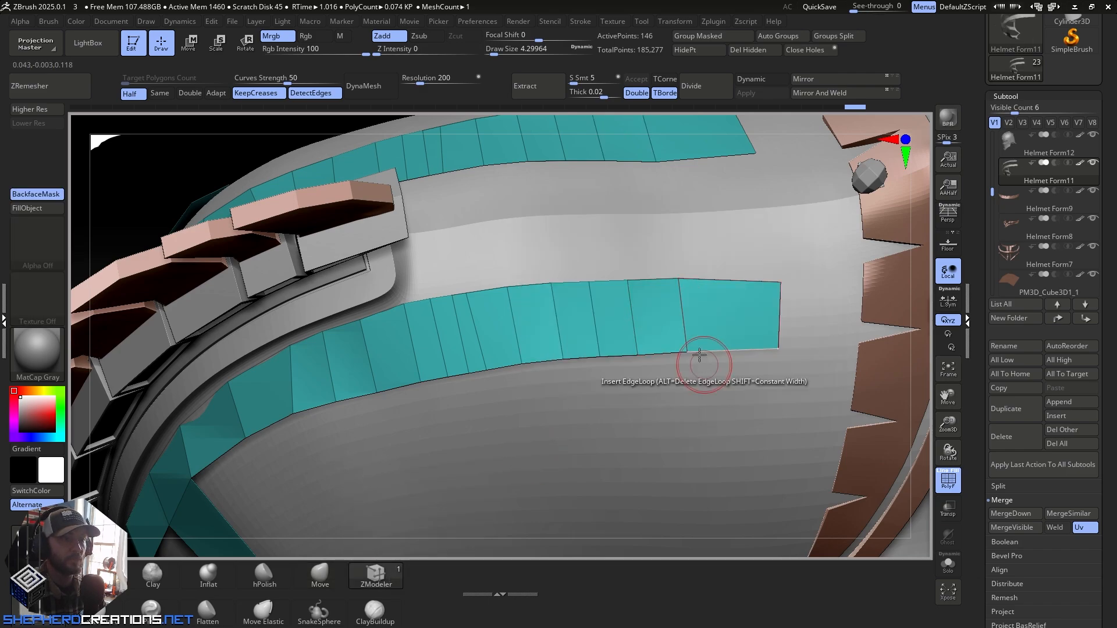
alt+click(683, 322)
alt+click(593, 321)
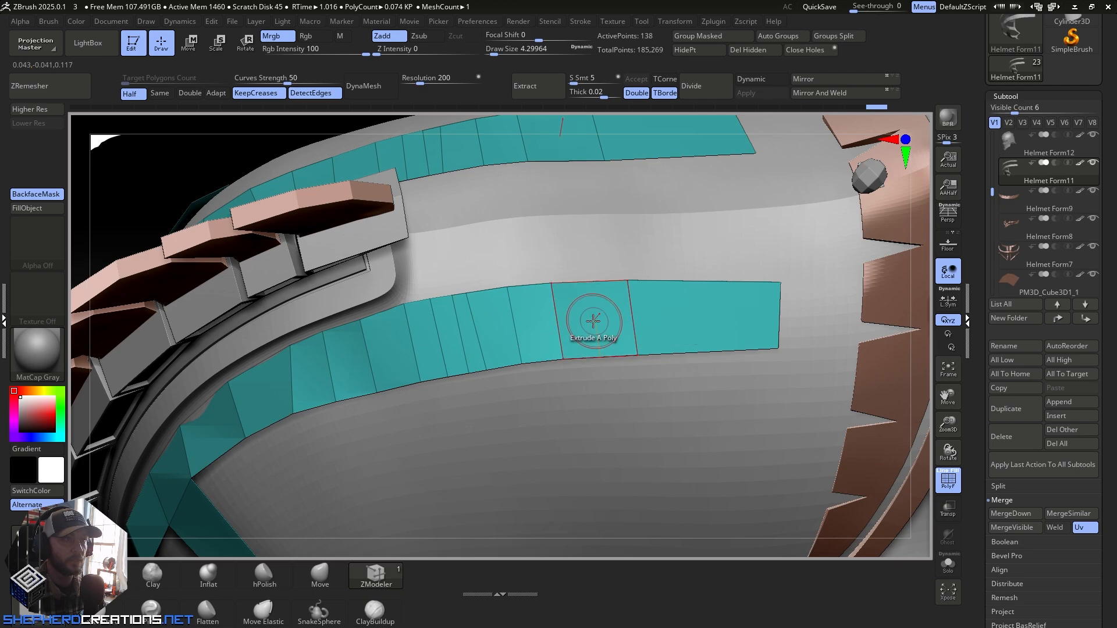
alt+click(556, 320)
alt+click(515, 326)
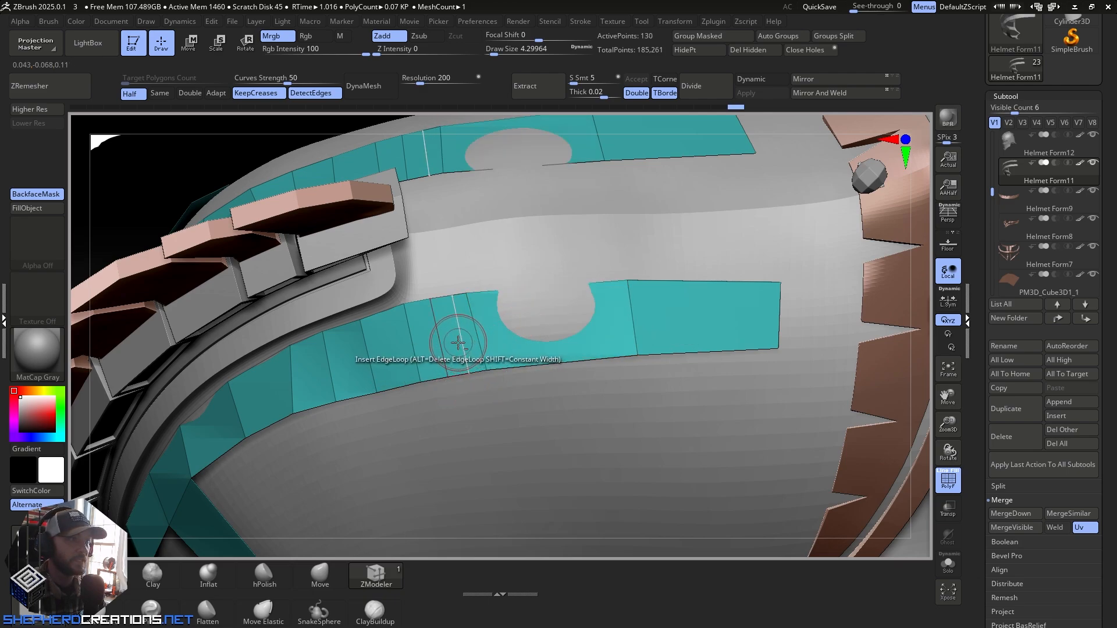
click(459, 342)
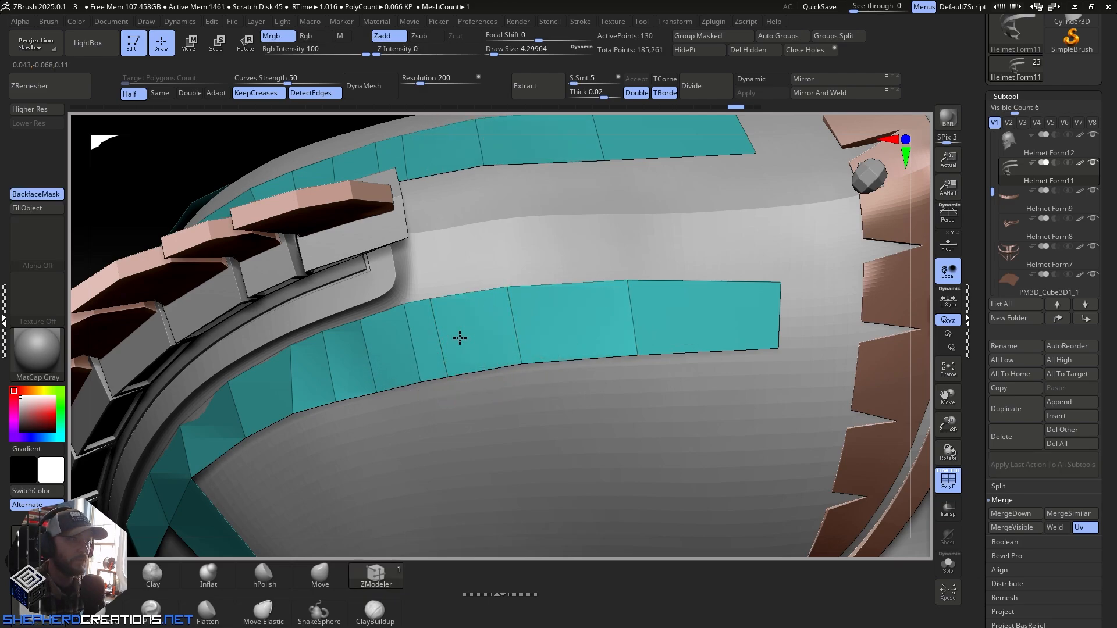
alt+click(369, 361)
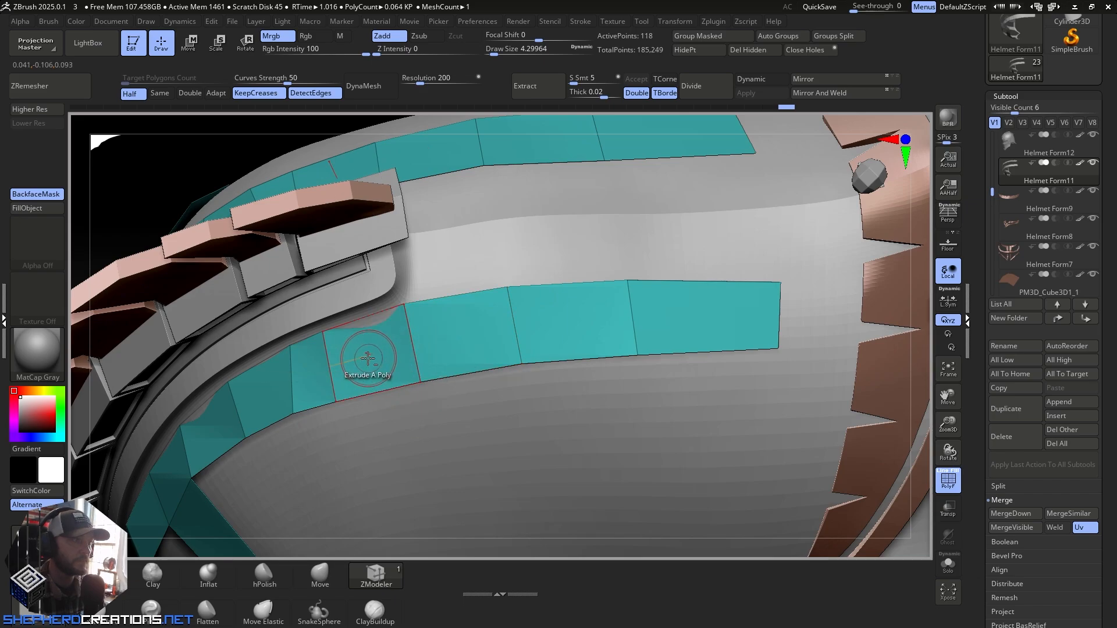
alt+click(329, 374)
Step: Delete the surplus edge loops from the front sections of the strips, above the brow trim and along the crest, with ZModeler
alt+right_drag(332, 486, 568, 274)
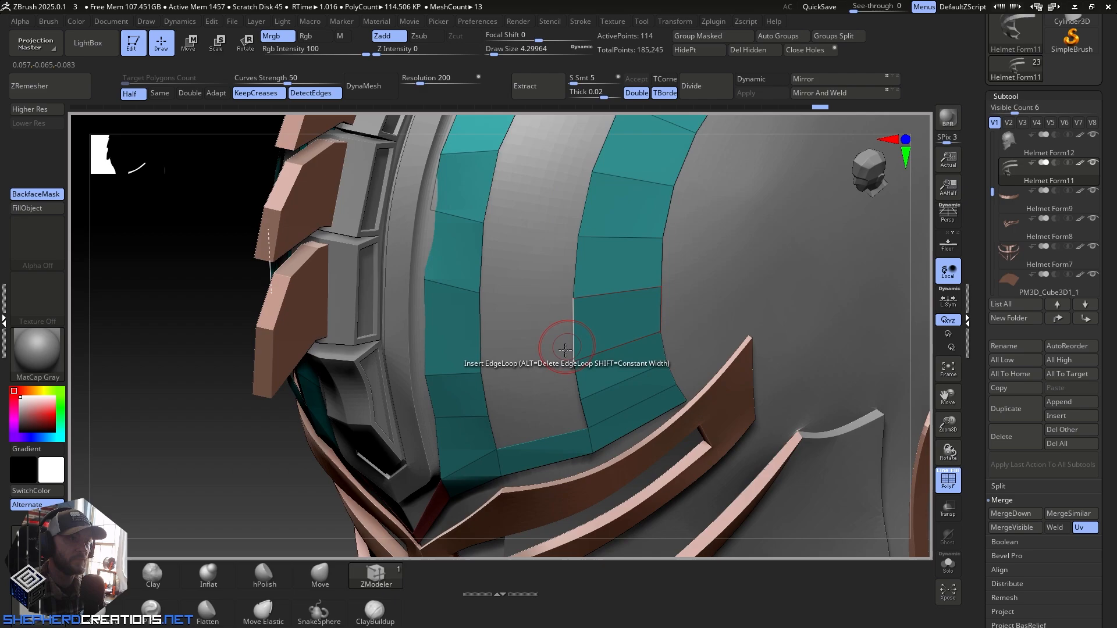
right_drag(565, 344, 580, 344)
alt+click(615, 396)
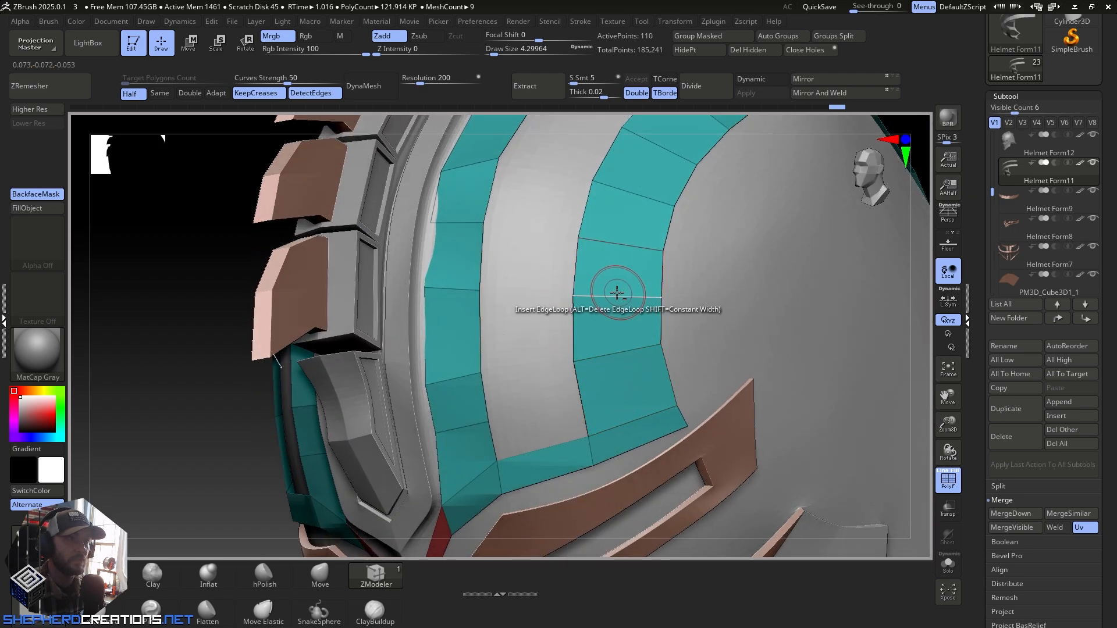
alt+right_drag(618, 294, 593, 427)
mouse_move(491, 361)
alt+right_down()
mouse_move(518, 260)
mouse_move(565, 333)
mouse_move(617, 249)
mouse_move(594, 257)
mouse_move(578, 292)
mouse_move(578, 243)
mouse_move(570, 314)
mouse_move(598, 282)
mouse_move(506, 401)
mouse_move(495, 366)
mouse_move(505, 300)
mouse_move(477, 332)
mouse_move(676, 213)
mouse_move(599, 376)
alt+right_up()
alt+click(480, 400)
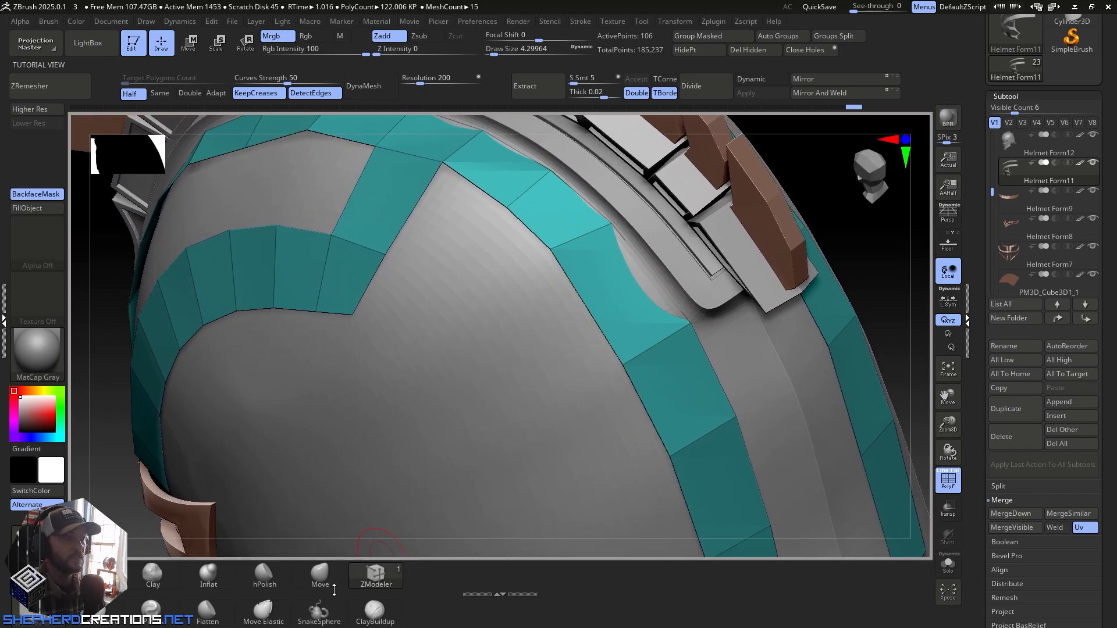
Step: Refit the simplified strips around the rear end of the crest base and down the back of the helmet with the Move brush
click(320, 576)
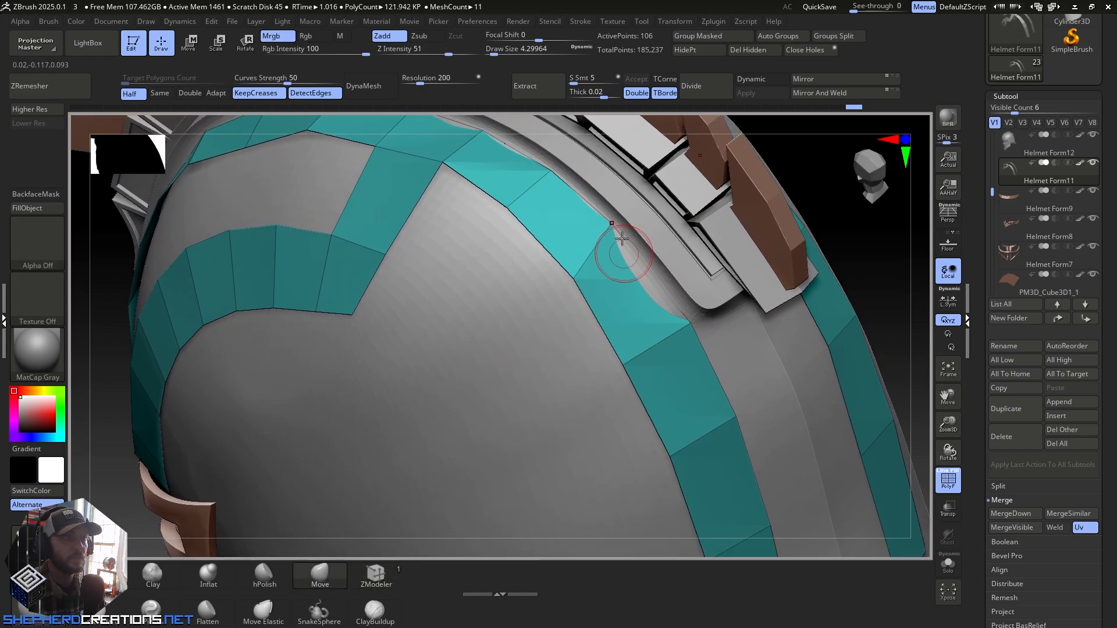
right_drag(639, 270, 623, 247)
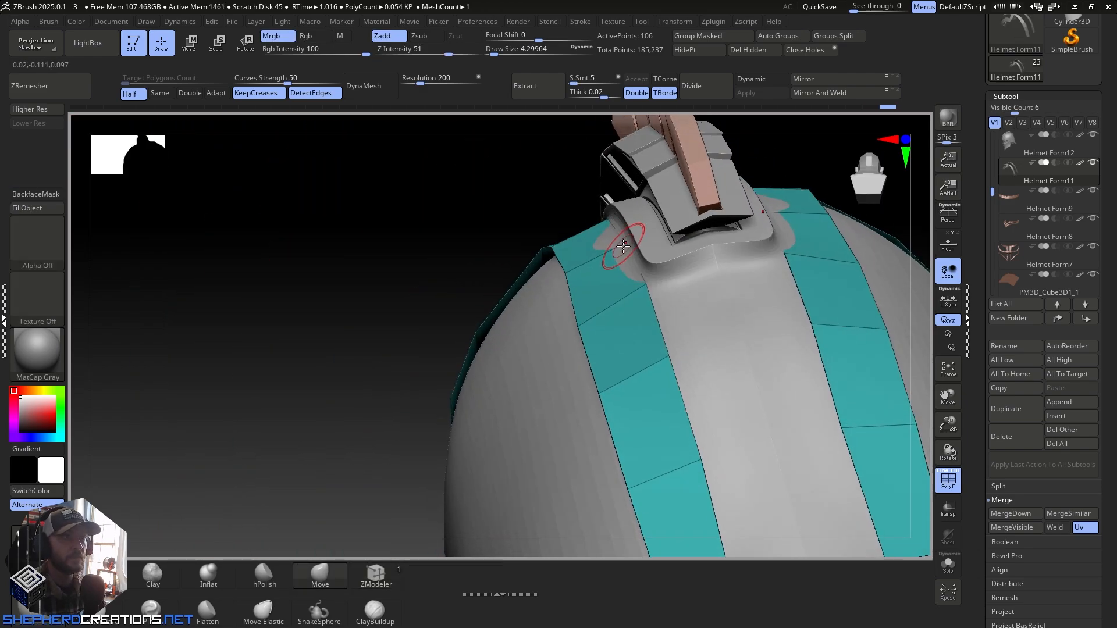
right_drag(642, 308, 514, 318)
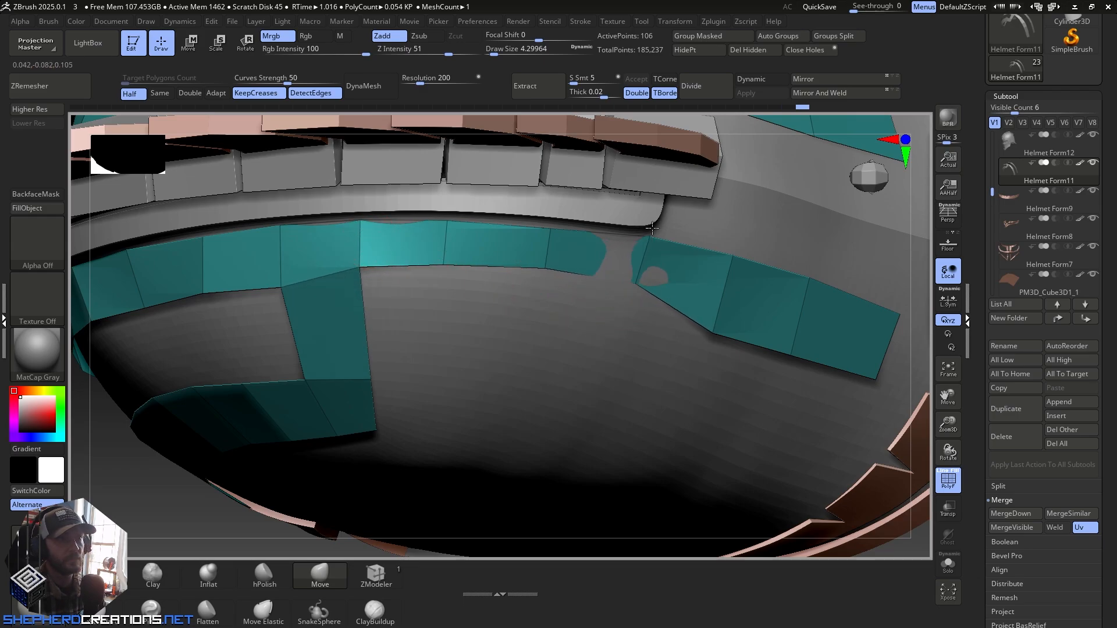
right_drag(667, 318, 626, 183)
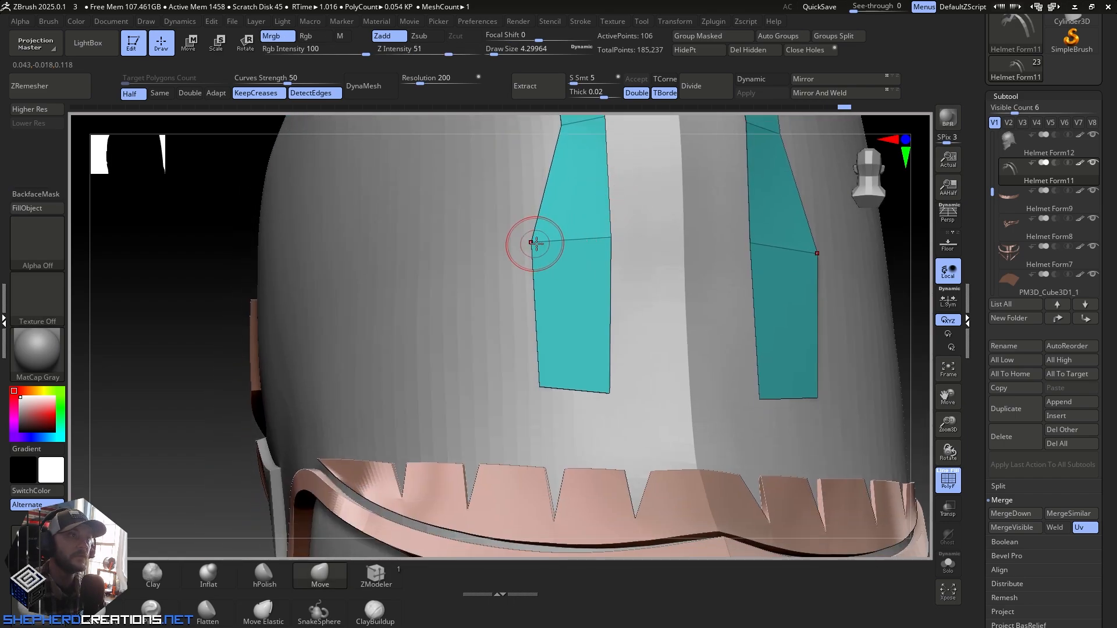